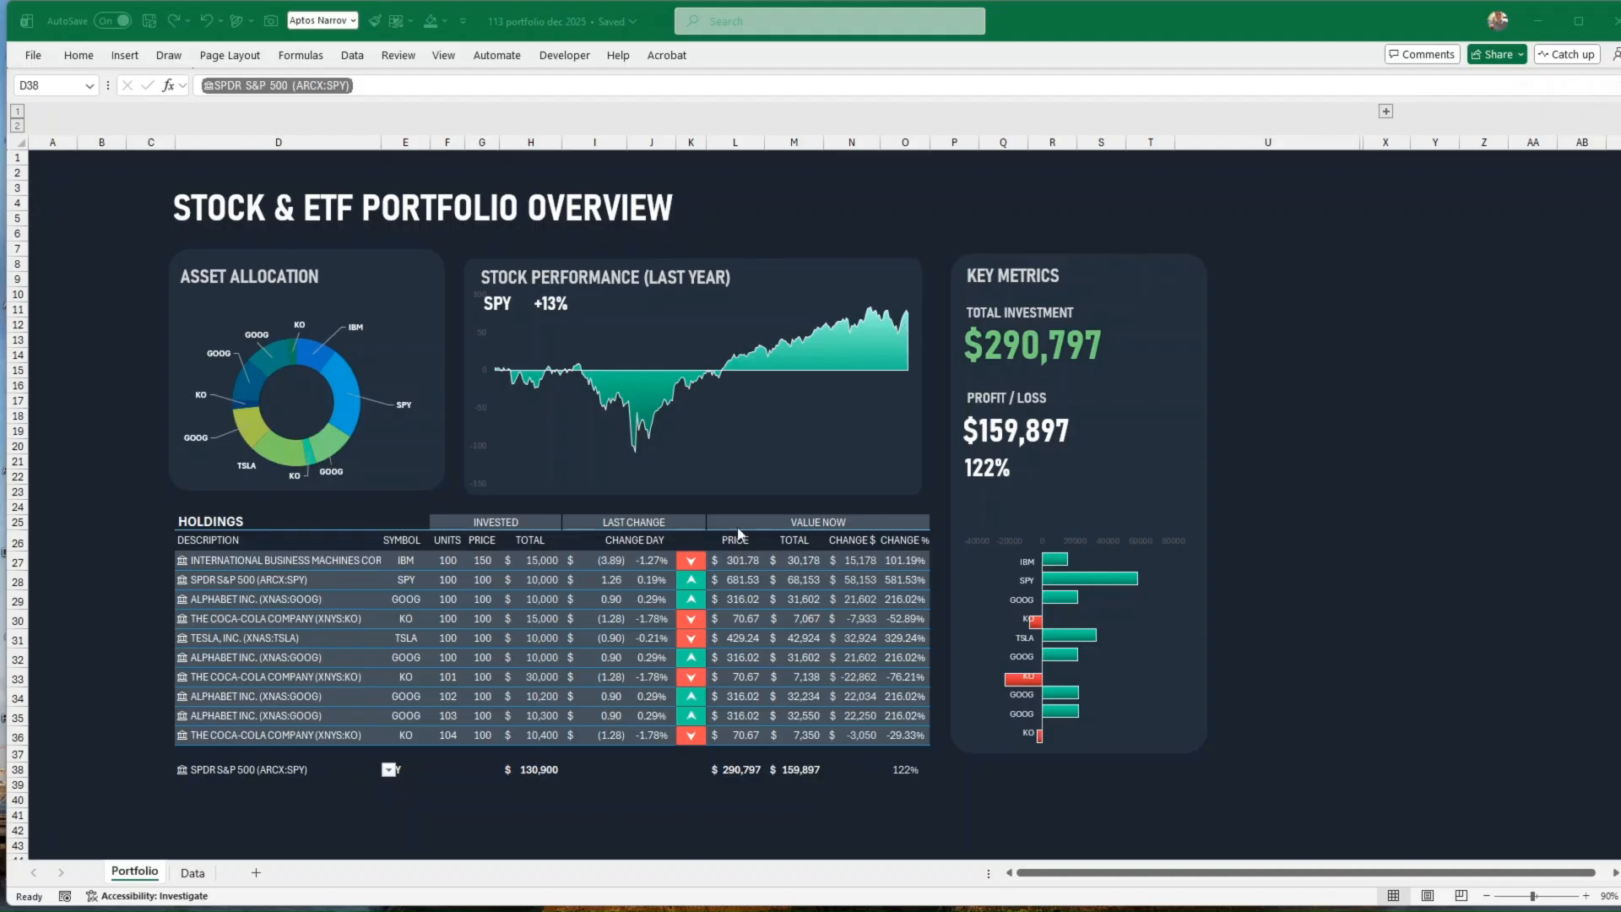
Step: Switch the stock performance selection in D38 to ALPHABET INC. (XNAS:GOOG) and review the holdings' arrows and current values
{"action": "left_click", "coordinate": [388, 769]}
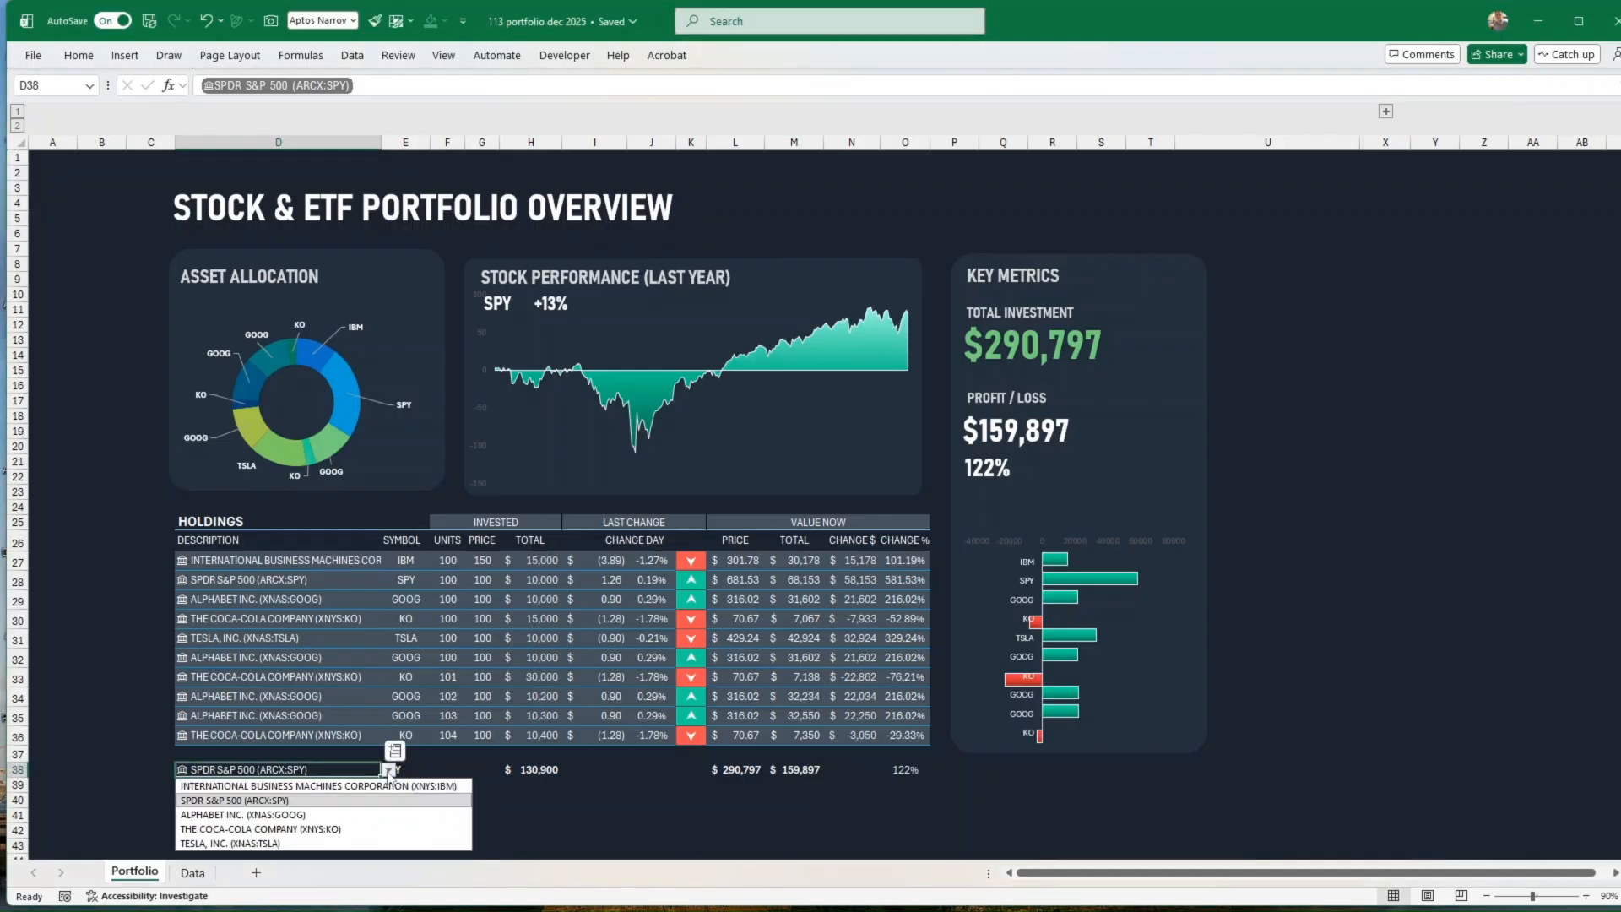
{"action": "left_click", "coordinate": [249, 815]}
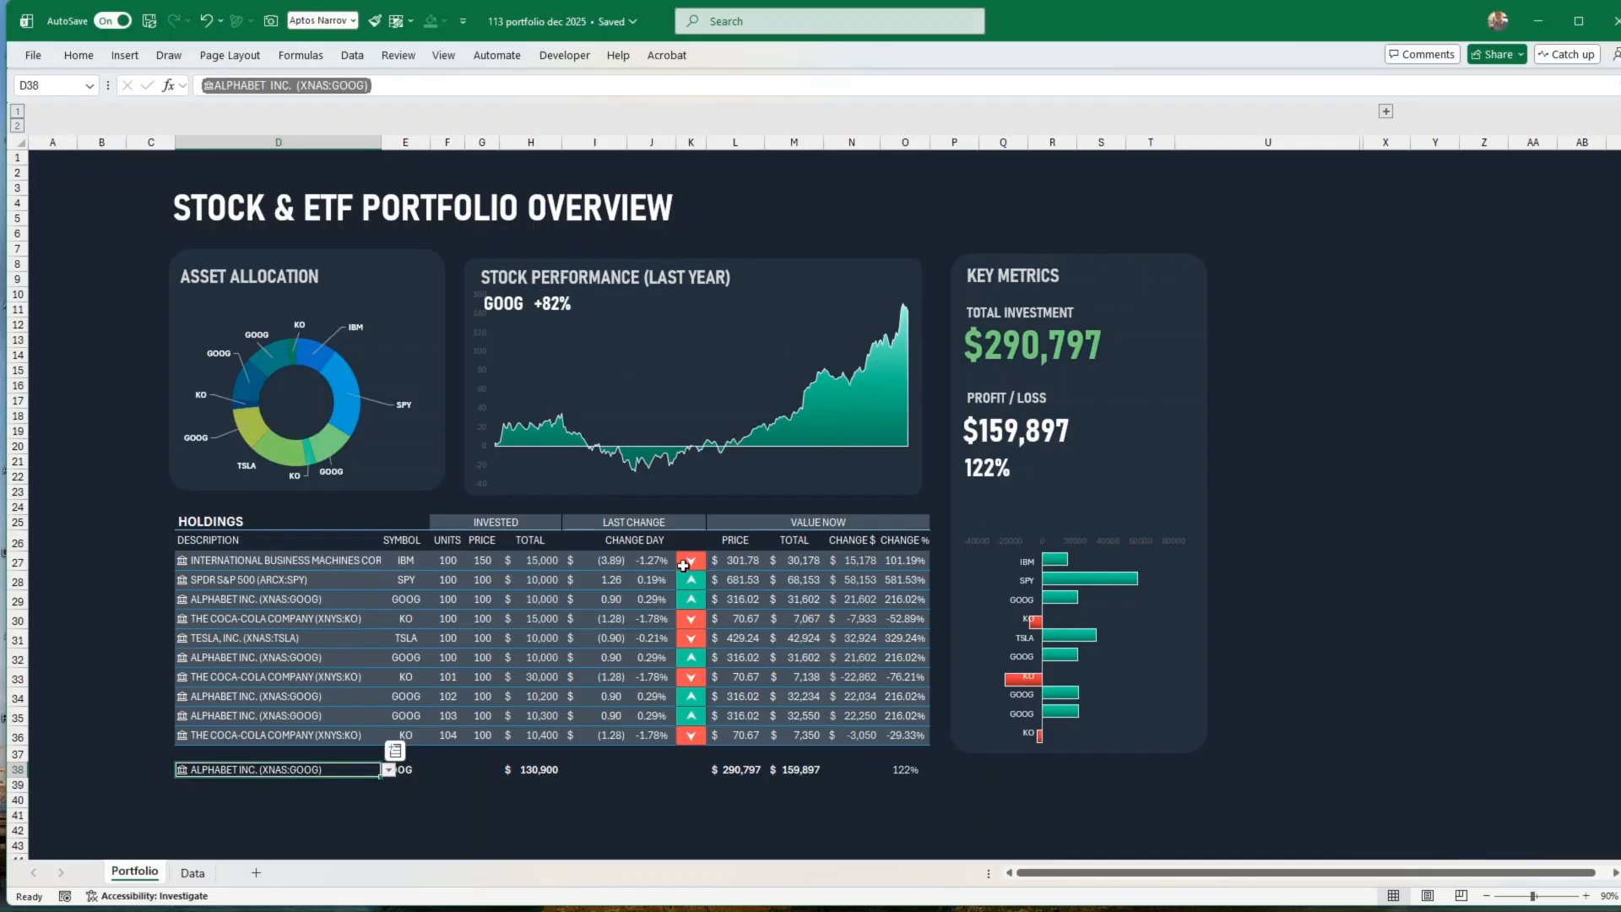
{"action": "left_click_drag", "start_coordinate": [690, 562], "coordinate": [651, 734]}
{"action": "left_click_drag", "start_coordinate": [756, 562], "coordinate": [902, 710]}
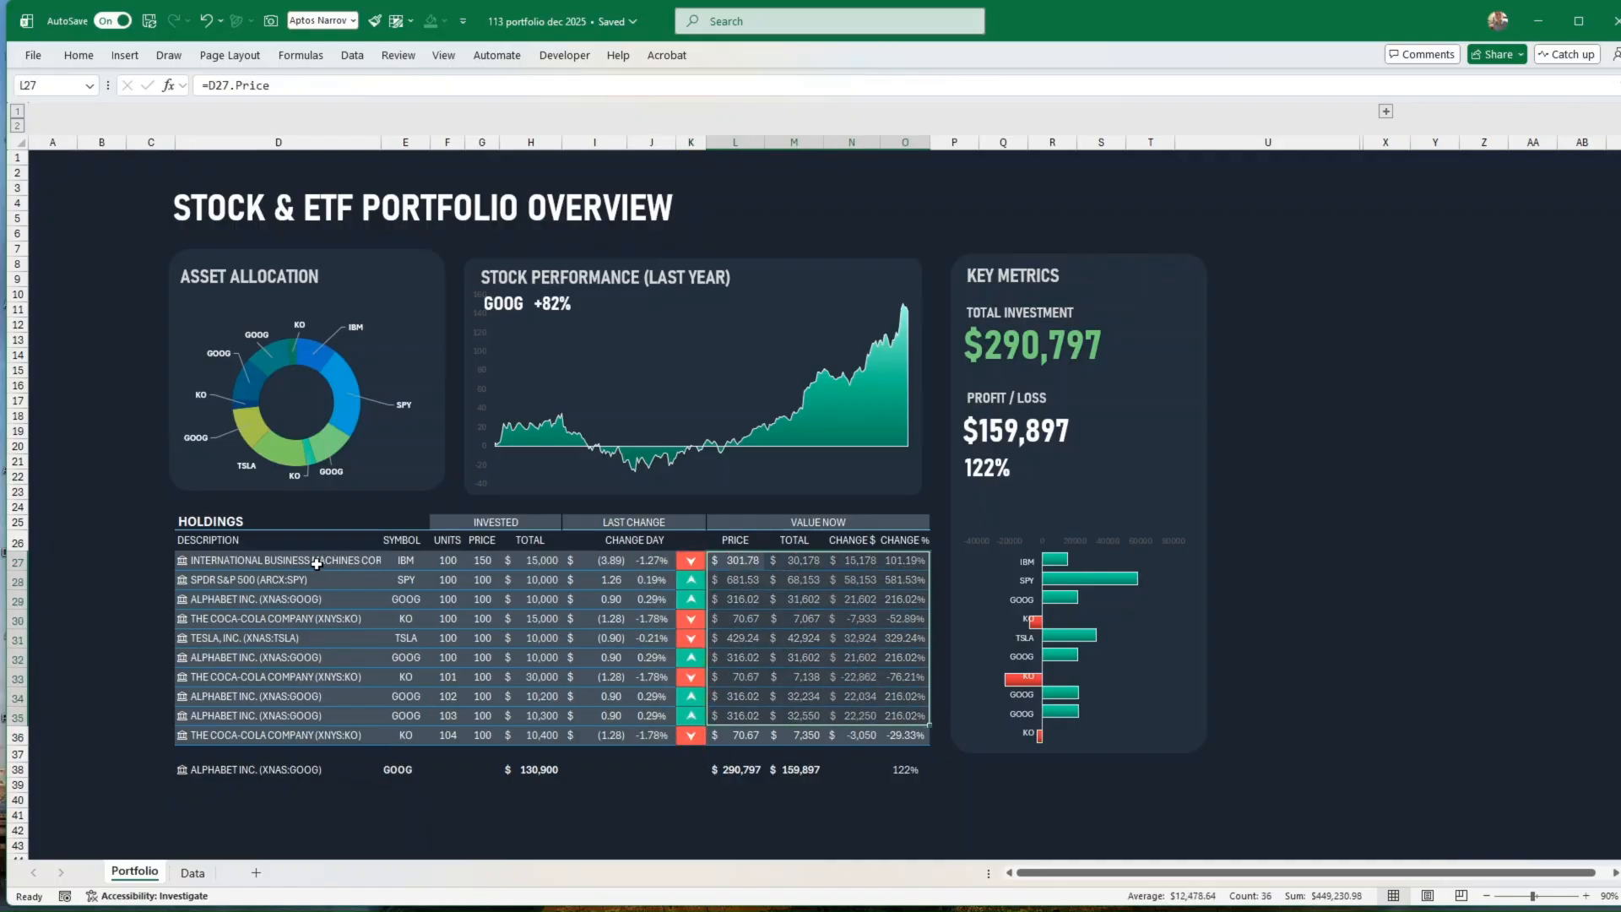
Step: Replace the first holding's description in D27 with KO and check the formula in the arrow column
{"action": "left_click", "coordinate": [316, 561]}
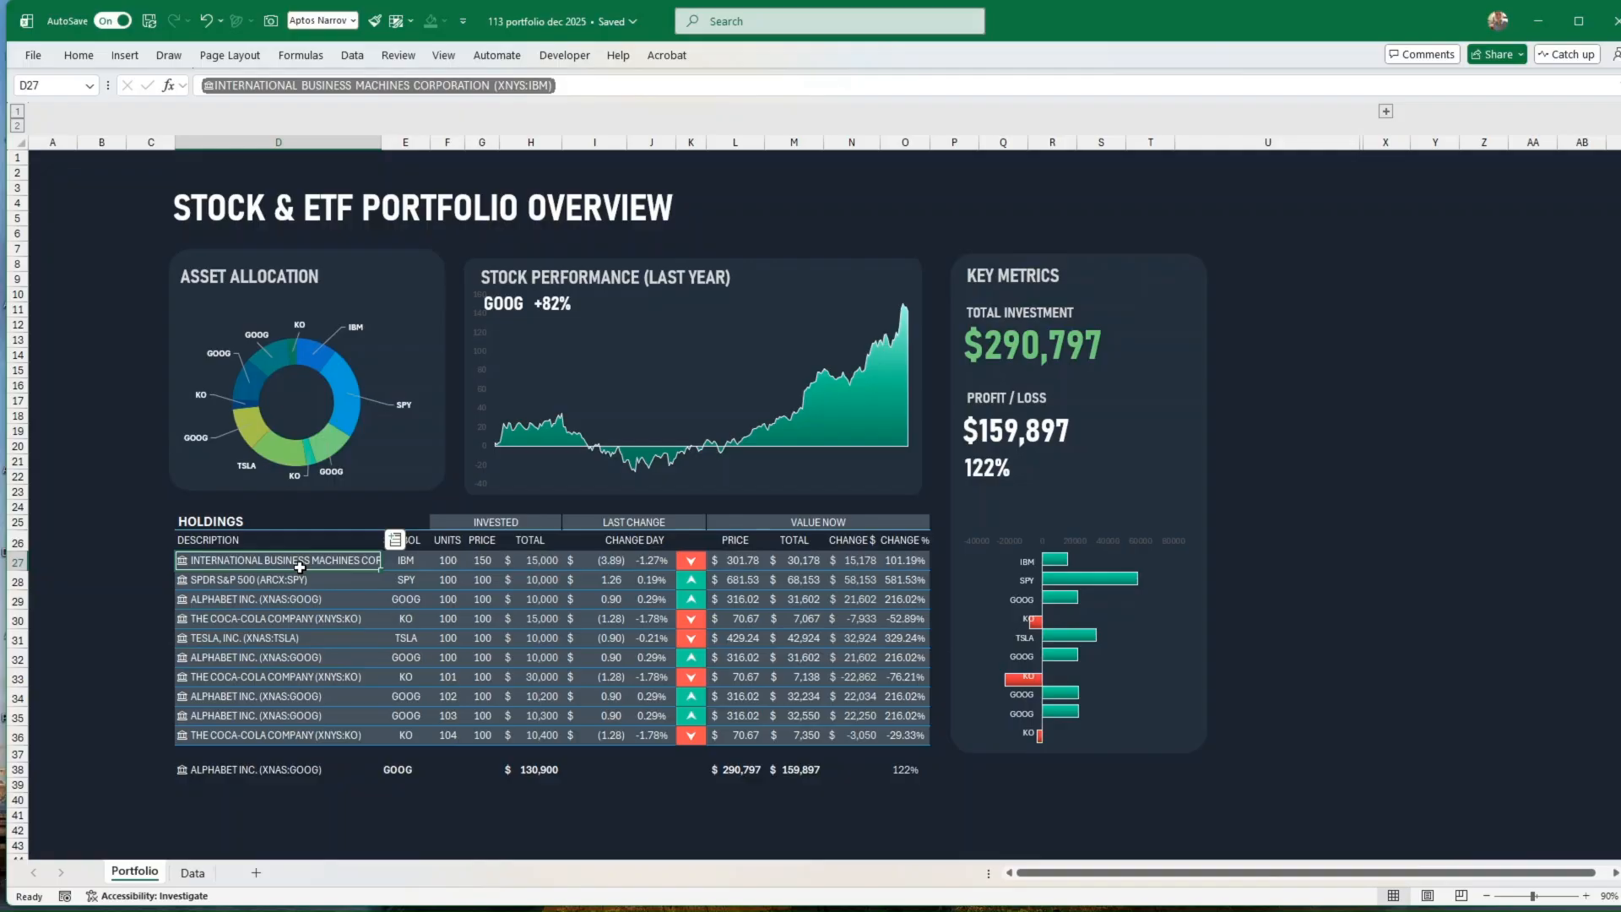
{"action": "type", "text": "KO"}
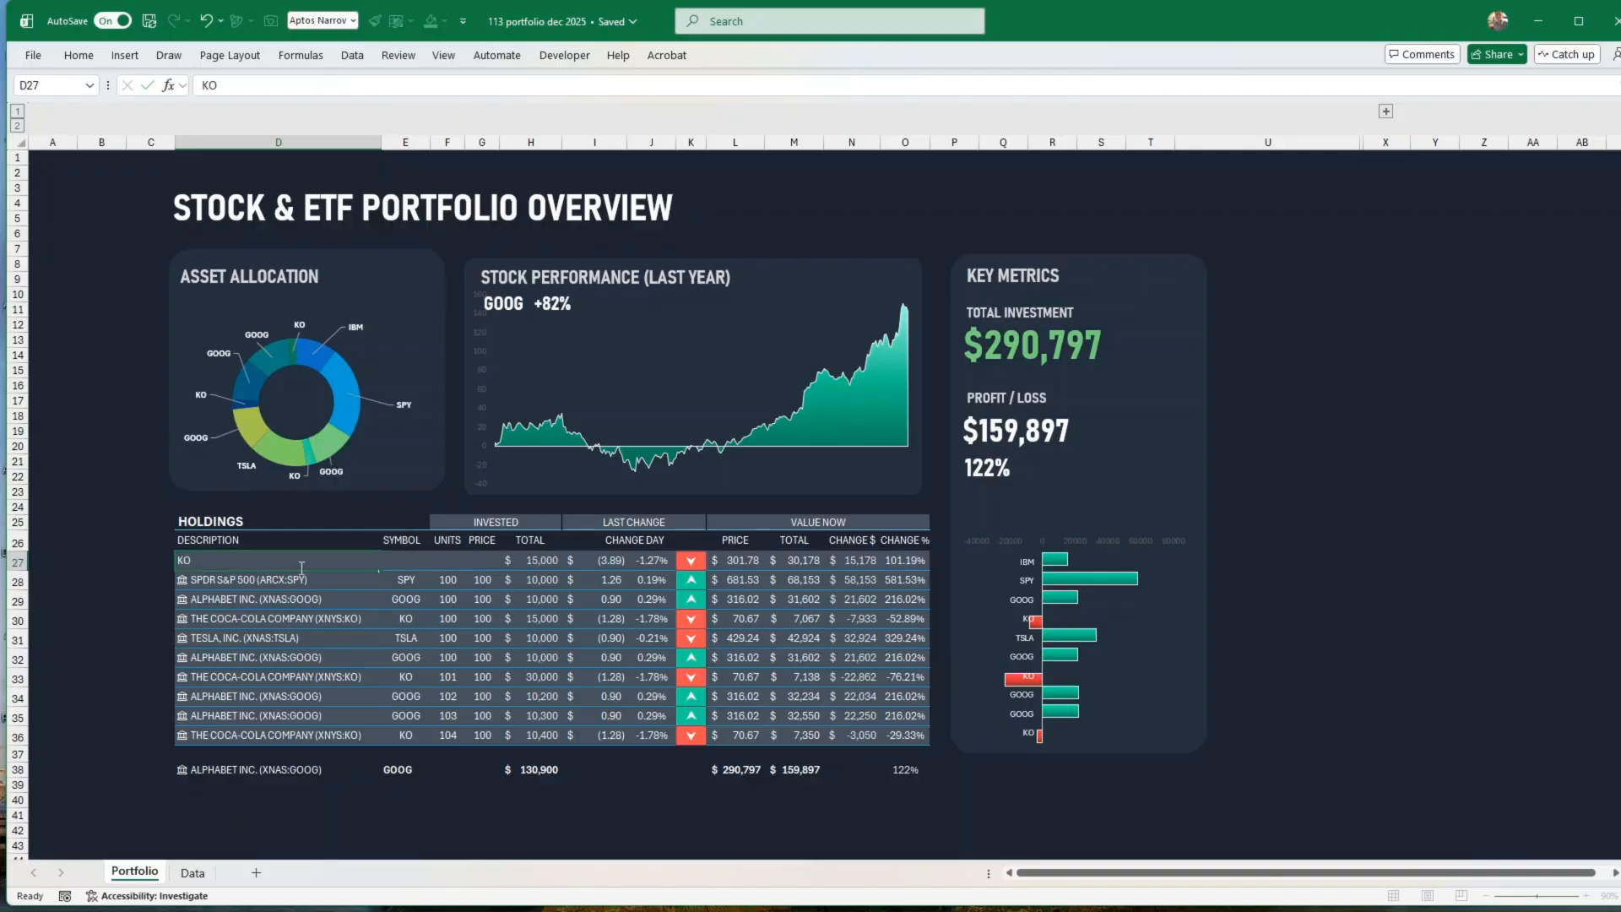
{"action": "key", "text": "Return"}
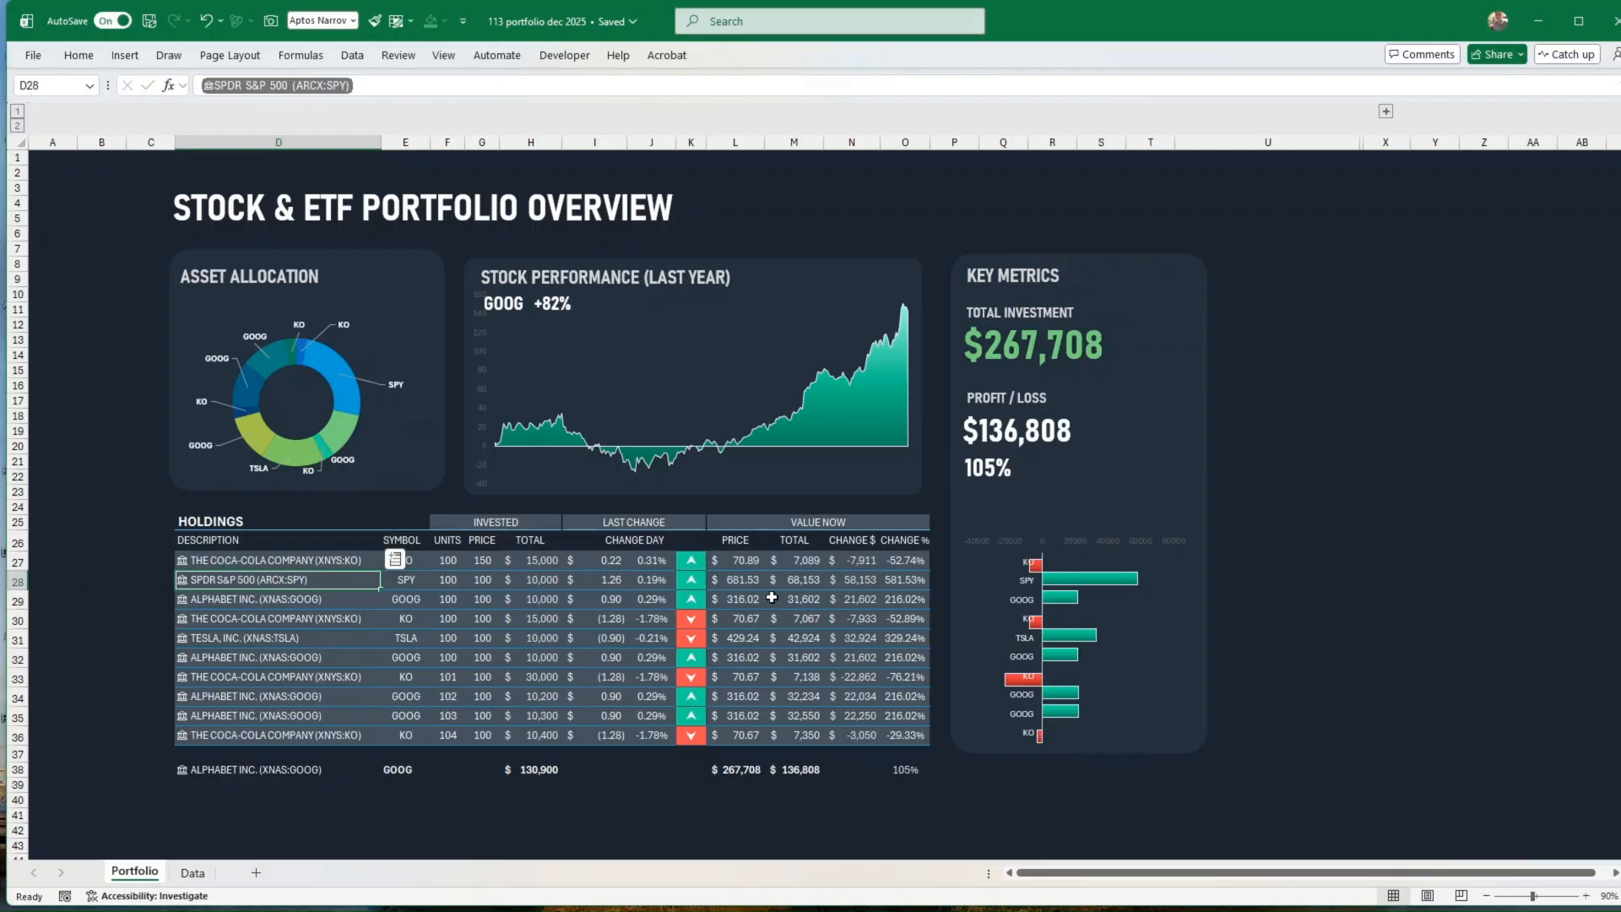
{"action": "left_click_drag", "start_coordinate": [693, 561], "coordinate": [692, 735]}
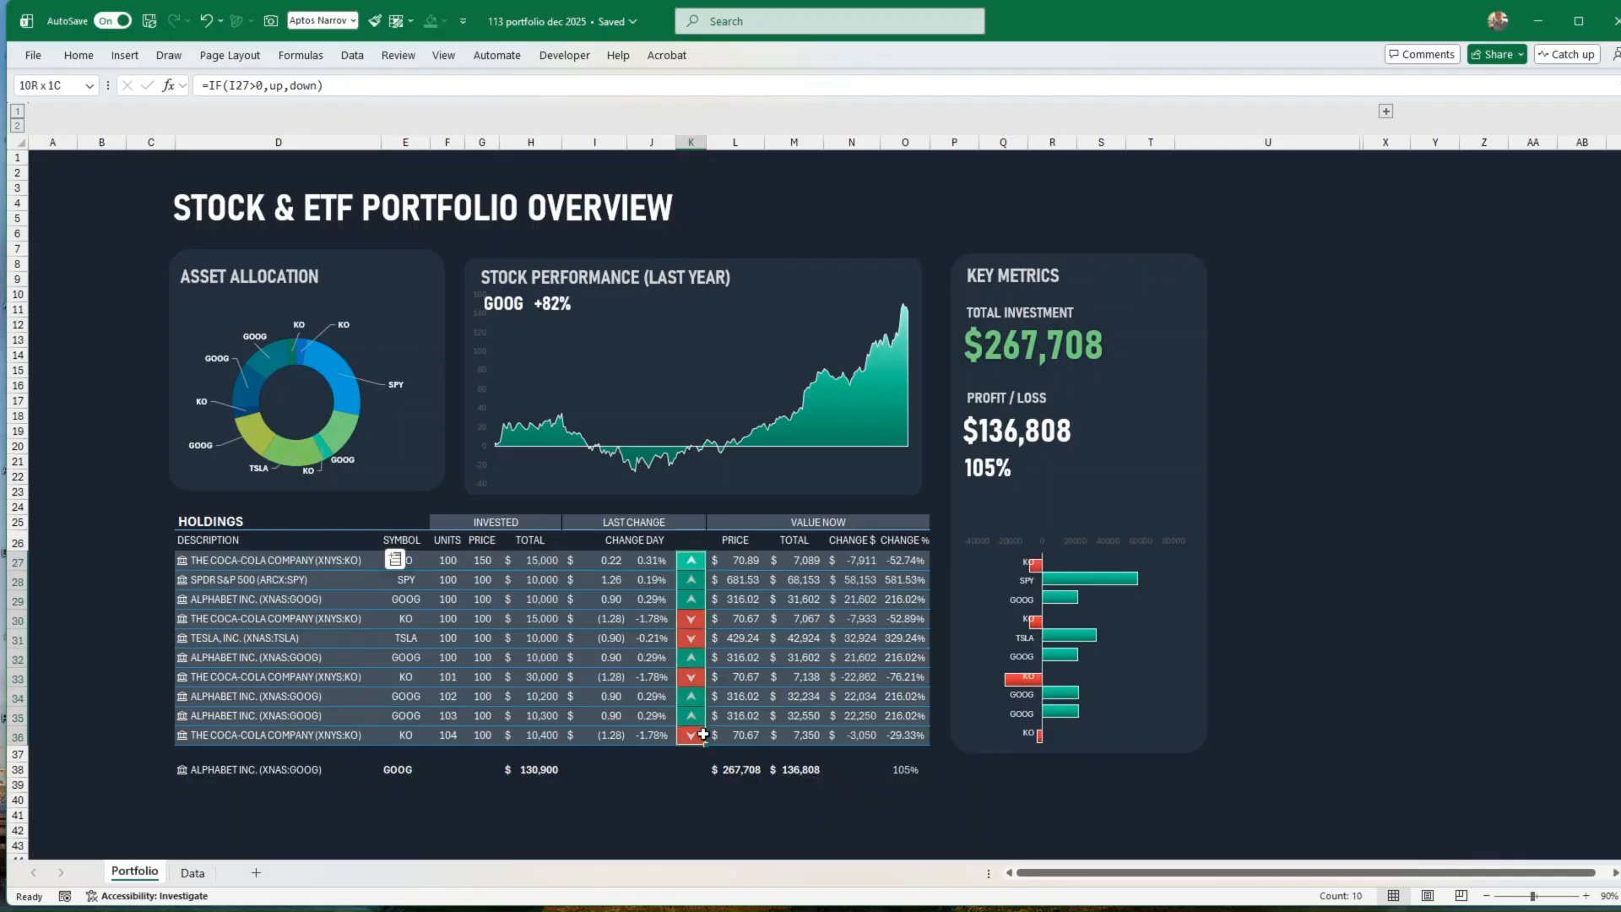
{"action": "left_click", "coordinate": [686, 561]}
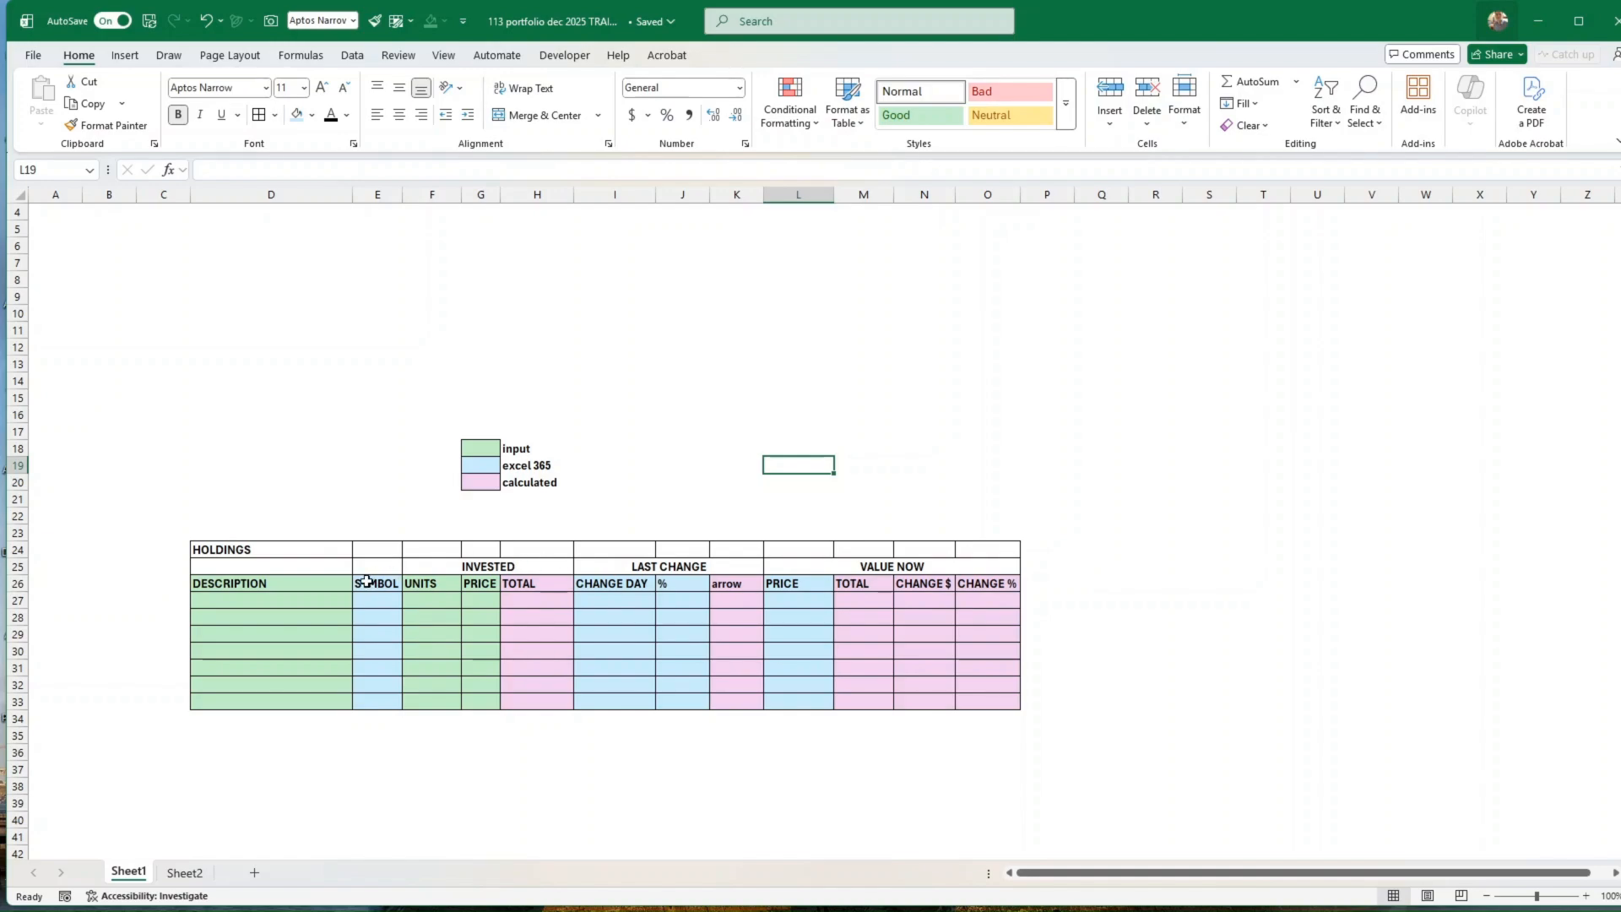
Step: Enter IBM in D27 as a Stocks data type using the New York Stock Exchange listing, and widen column D to fit its name
{"action": "left_click", "coordinate": [297, 602]}
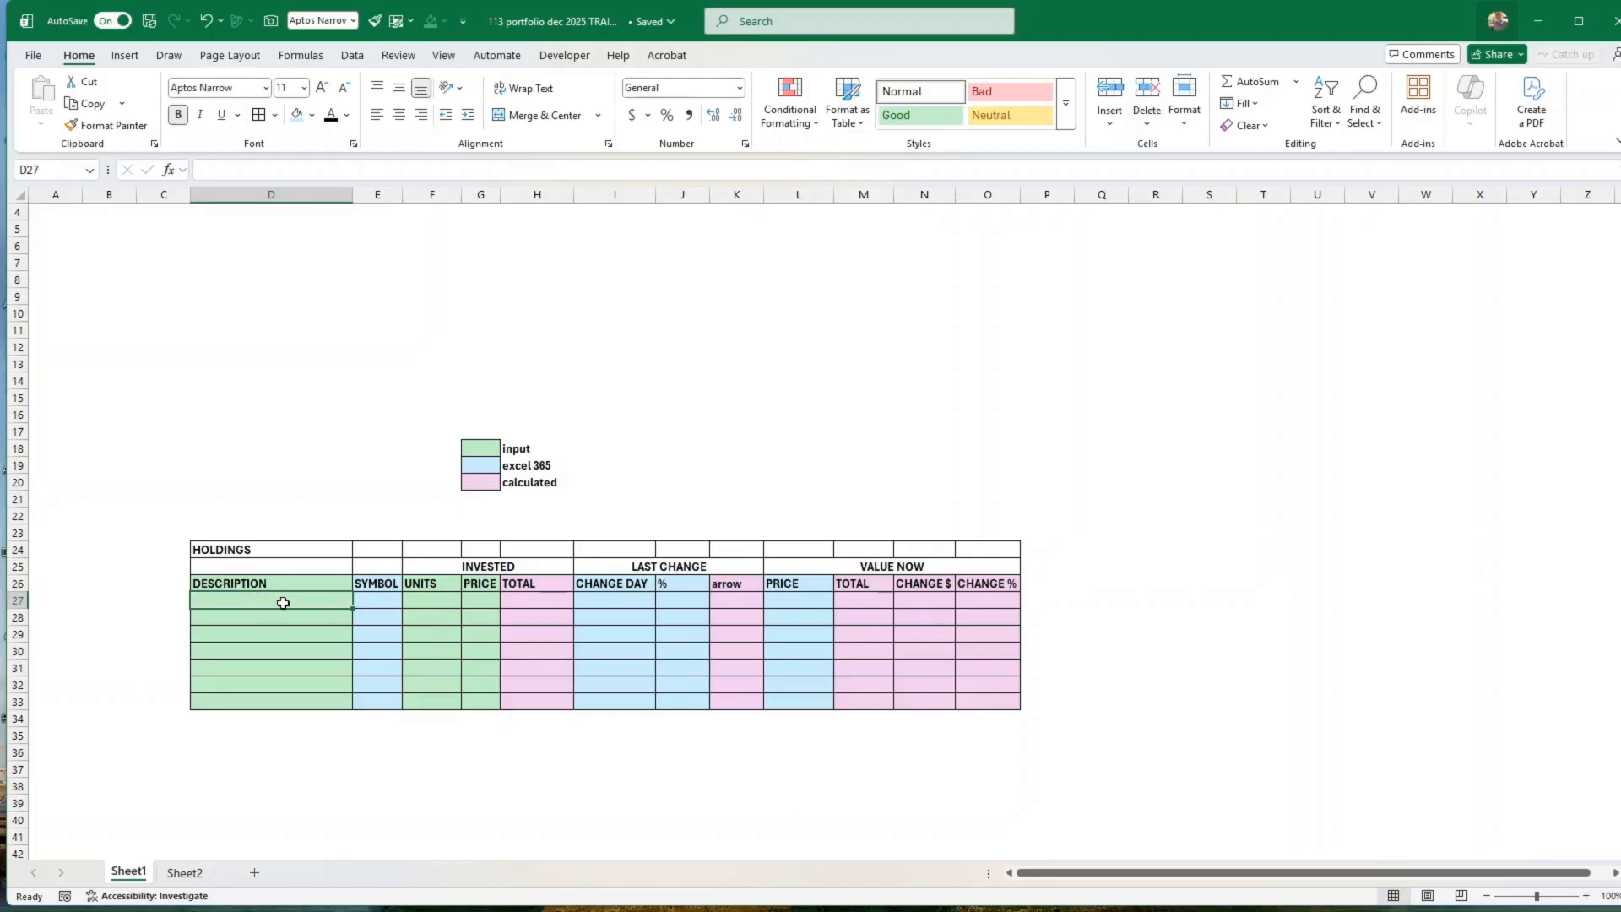
{"action": "type", "text": "IBM"}
{"action": "key", "text": "ctrl+Return"}
{"action": "left_click", "coordinate": [351, 55]}
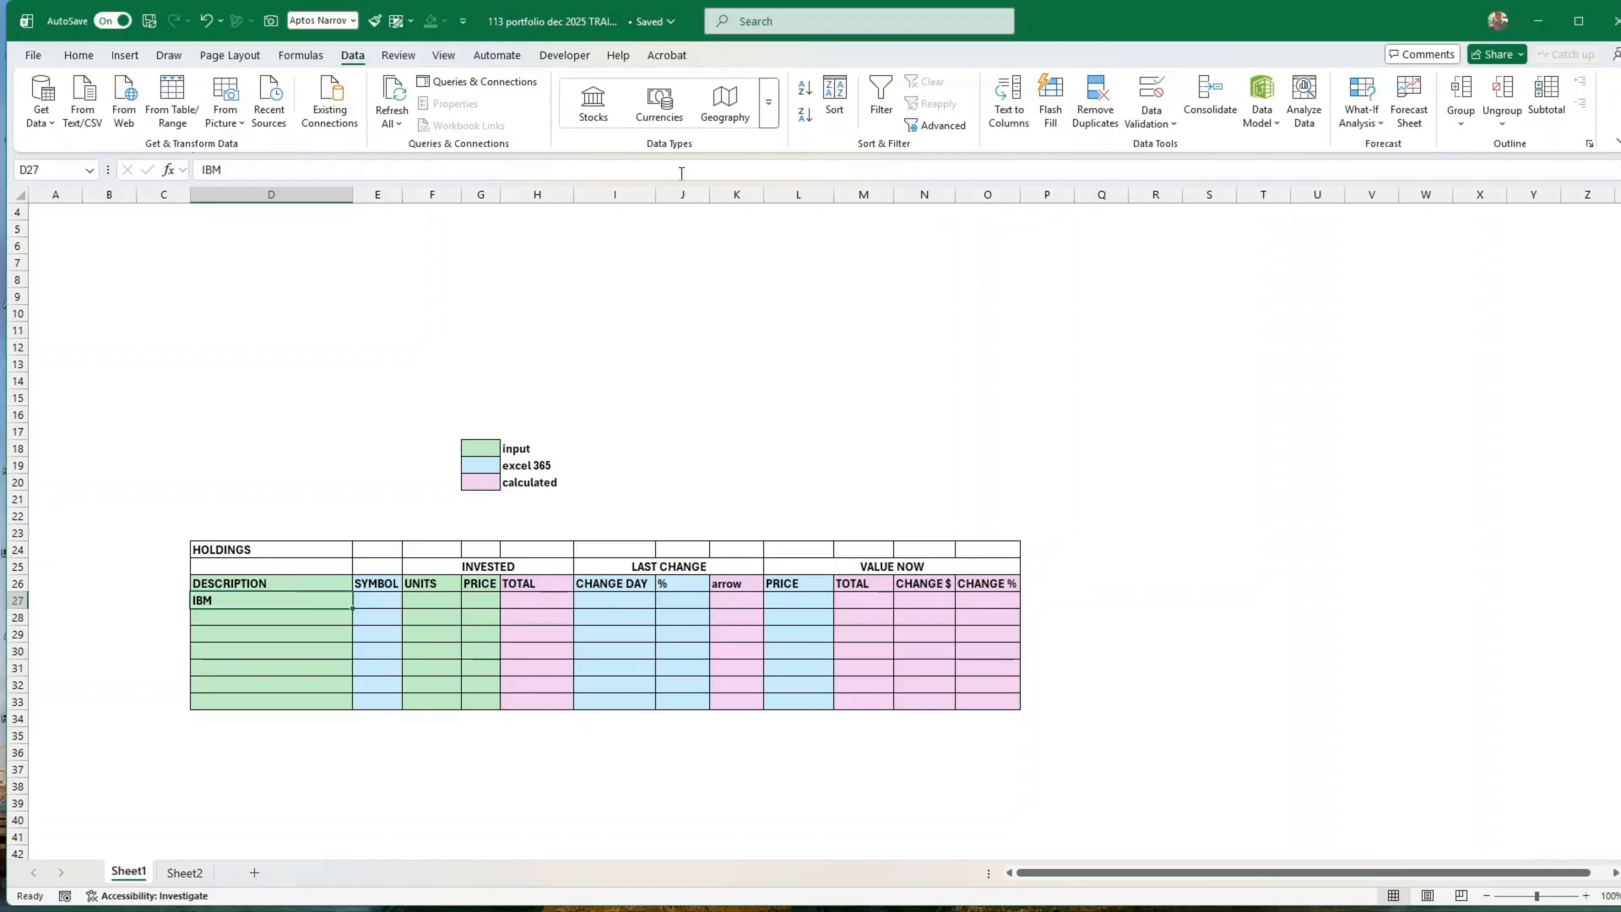
{"action": "left_click", "coordinate": [594, 112]}
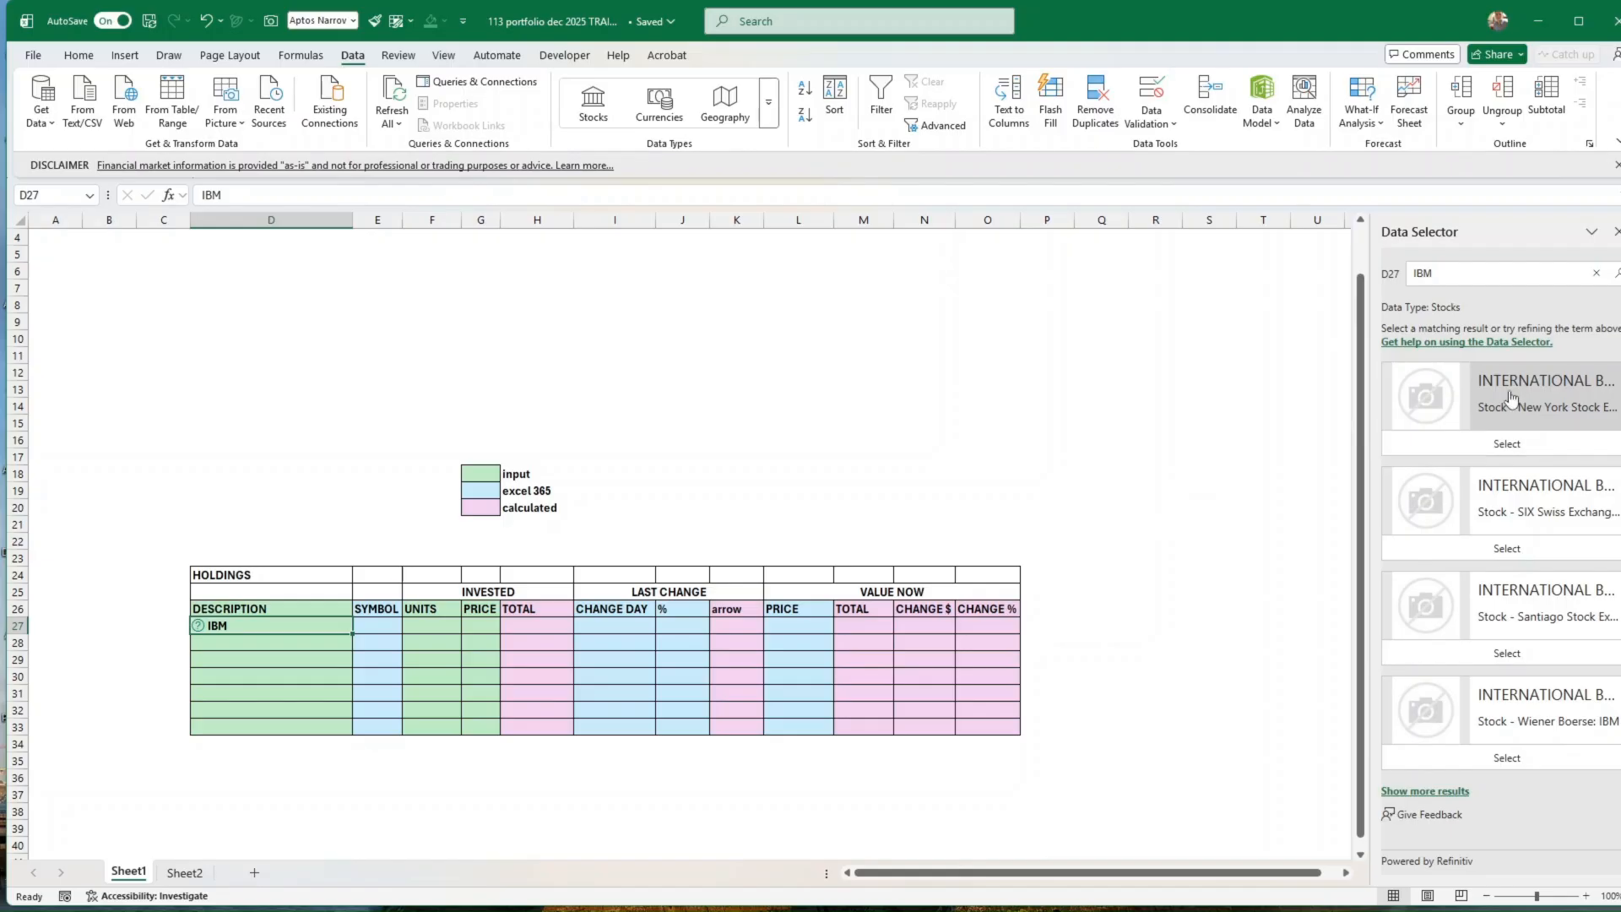
{"action": "left_click", "coordinate": [1491, 448]}
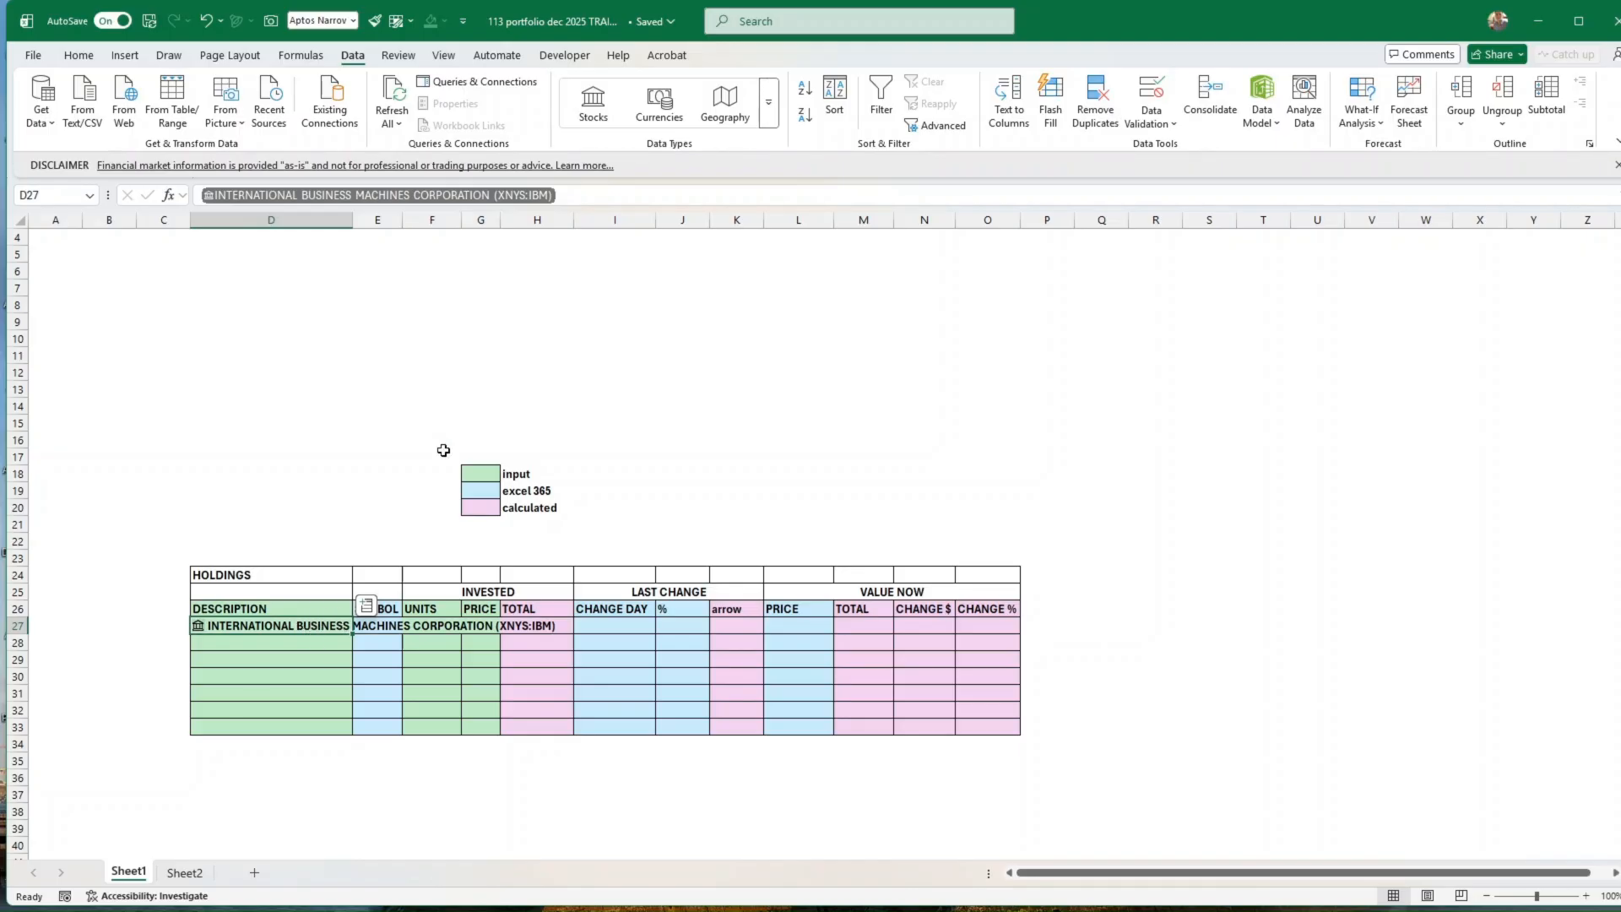
{"action": "left_click_drag", "start_coordinate": [352, 222], "coordinate": [571, 222]}
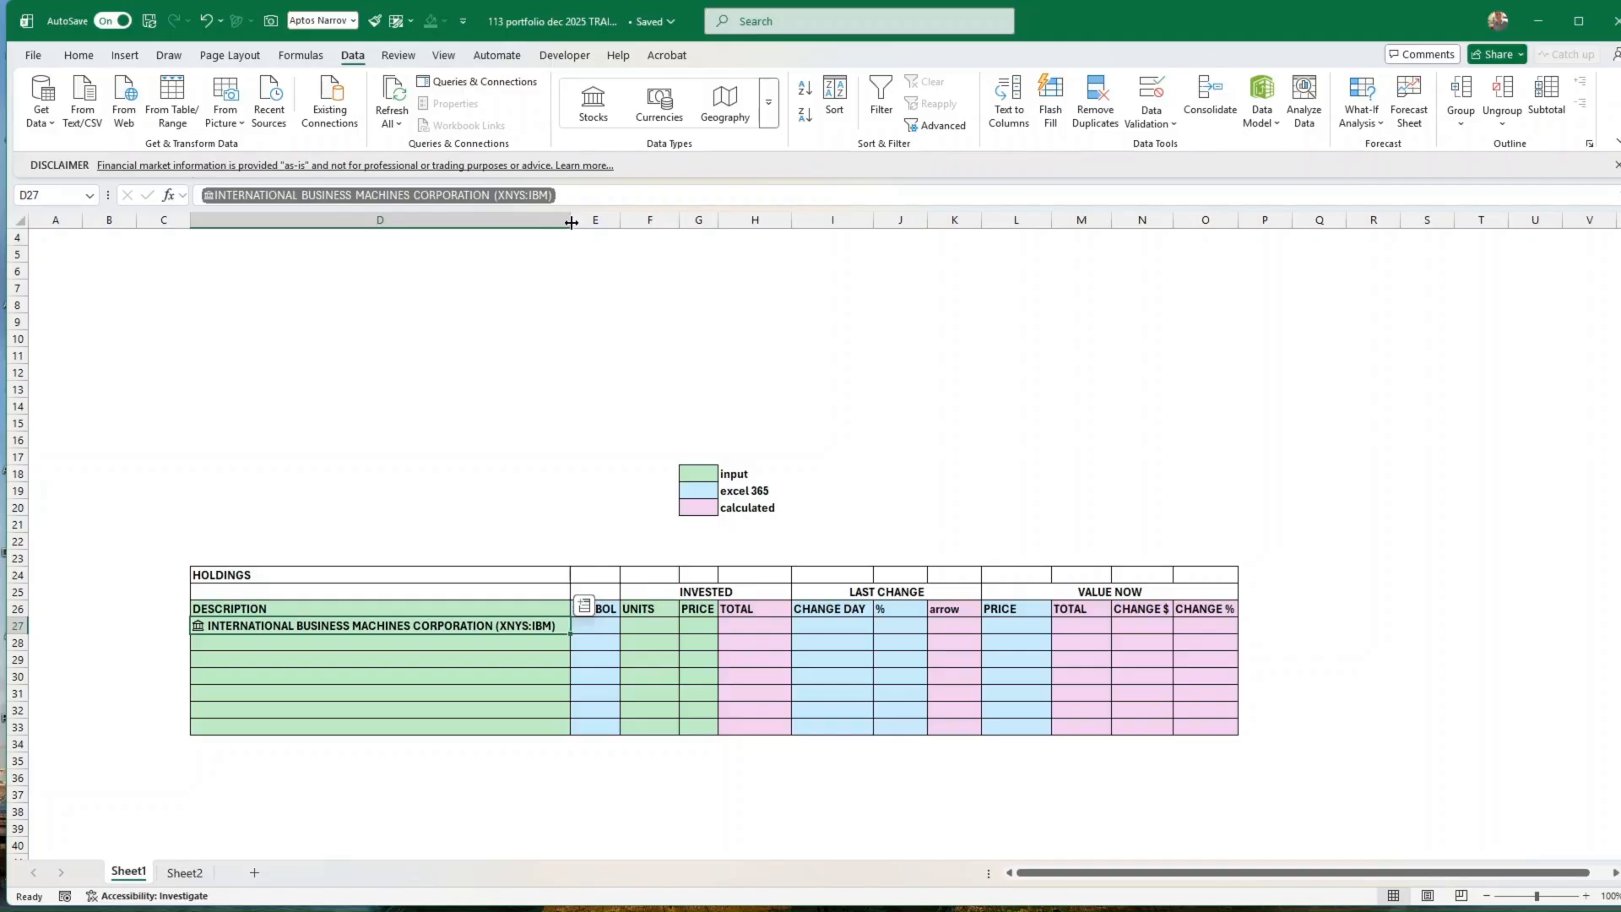
{"action": "mouse_move", "coordinate": [571, 222]}
{"action": "left_mouse_down"}
{"action": "mouse_move", "coordinate": [379, 226]}
{"action": "mouse_move", "coordinate": [564, 223]}
{"action": "left_mouse_up"}
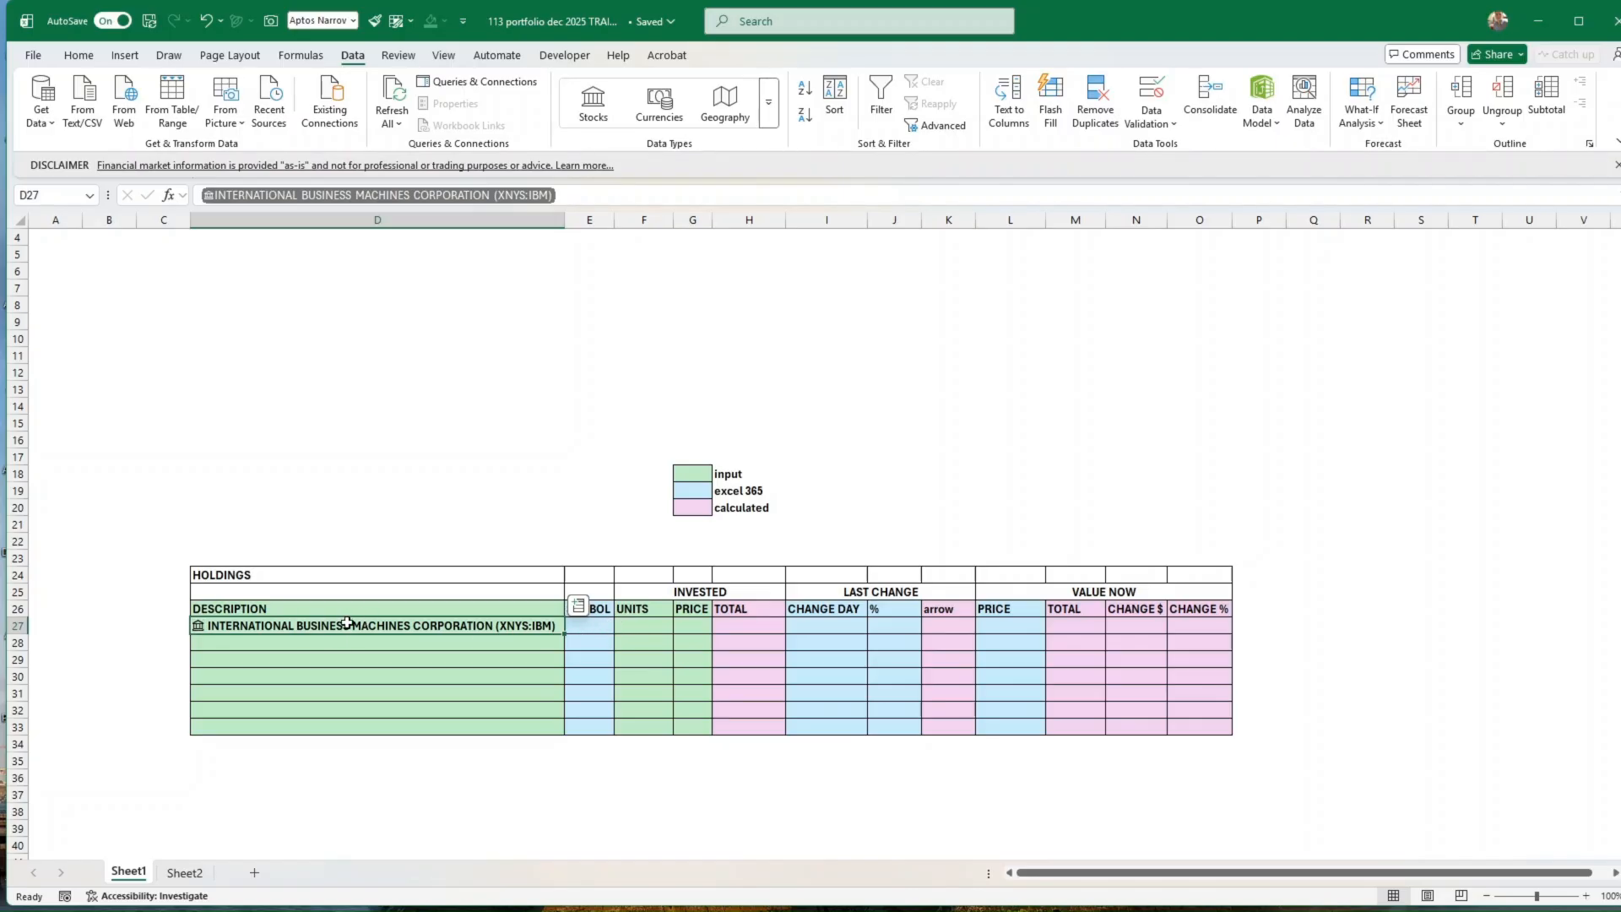
Step: Extract the Ticker symbol field from the IBM stock into the SYMBOL cell E27 and check its formula
{"action": "left_click", "coordinate": [594, 630]}
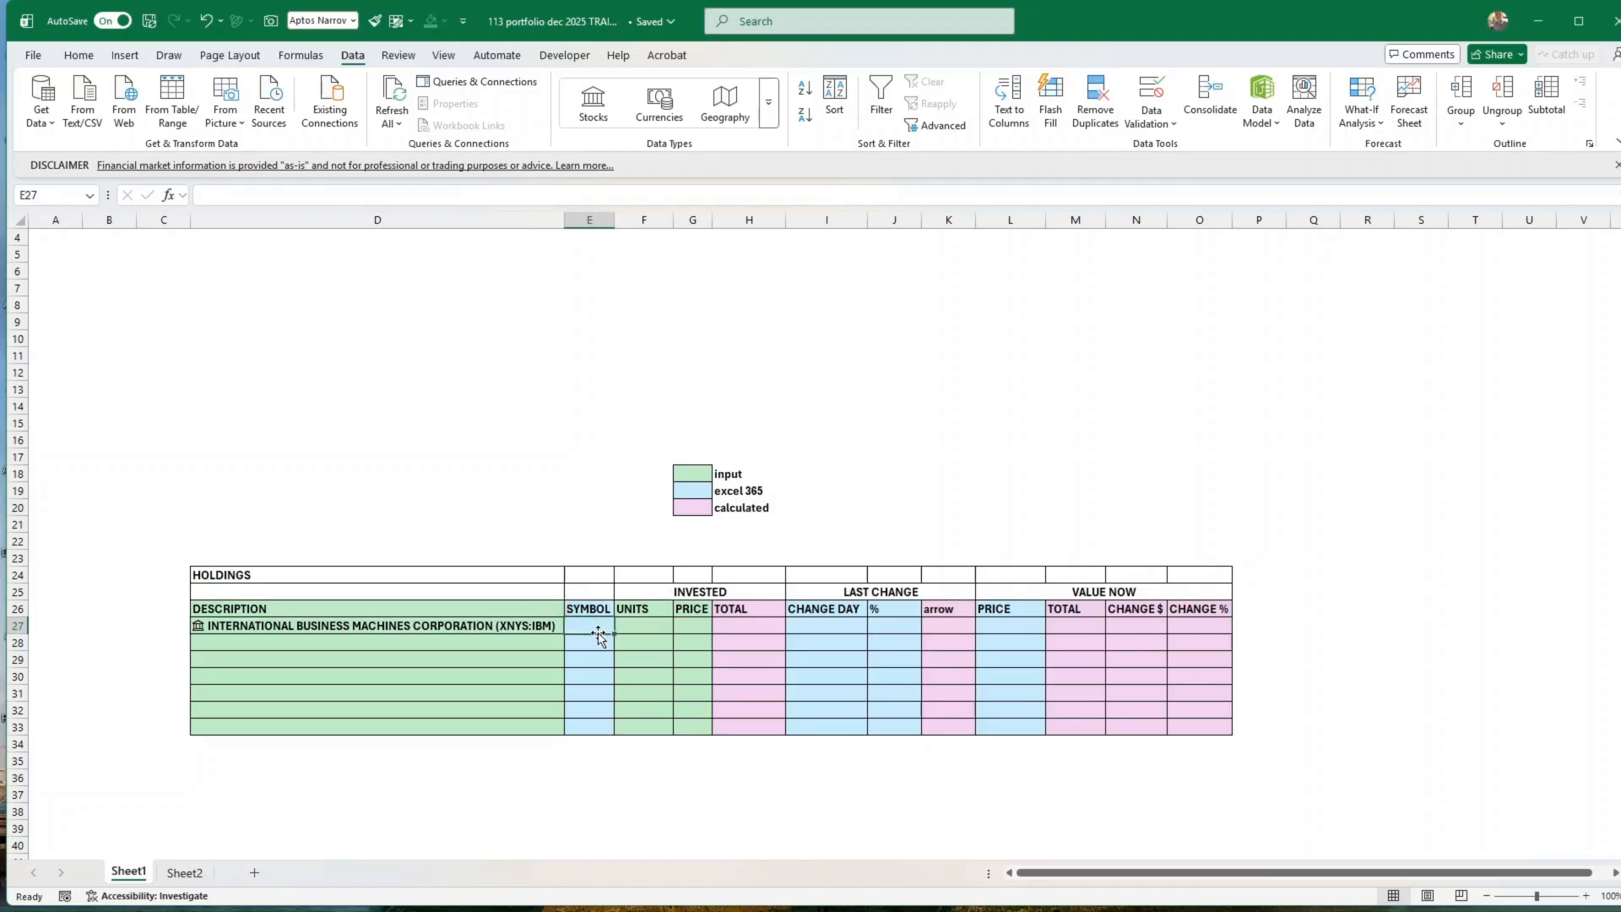
{"action": "left_click", "coordinate": [523, 627]}
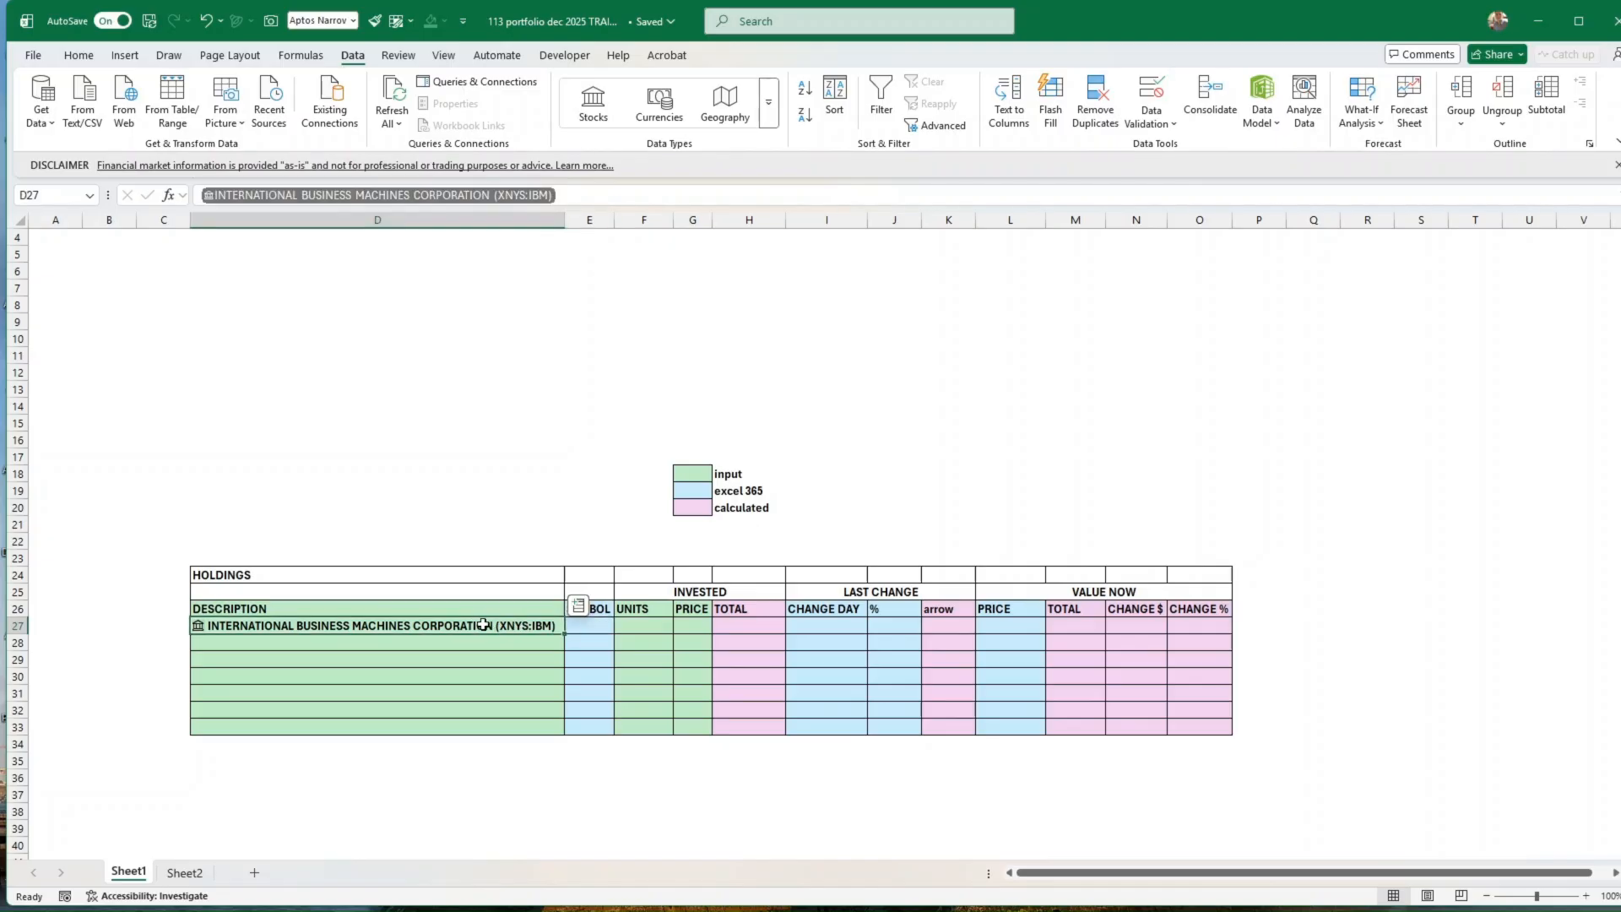
{"action": "left_click", "coordinate": [579, 606]}
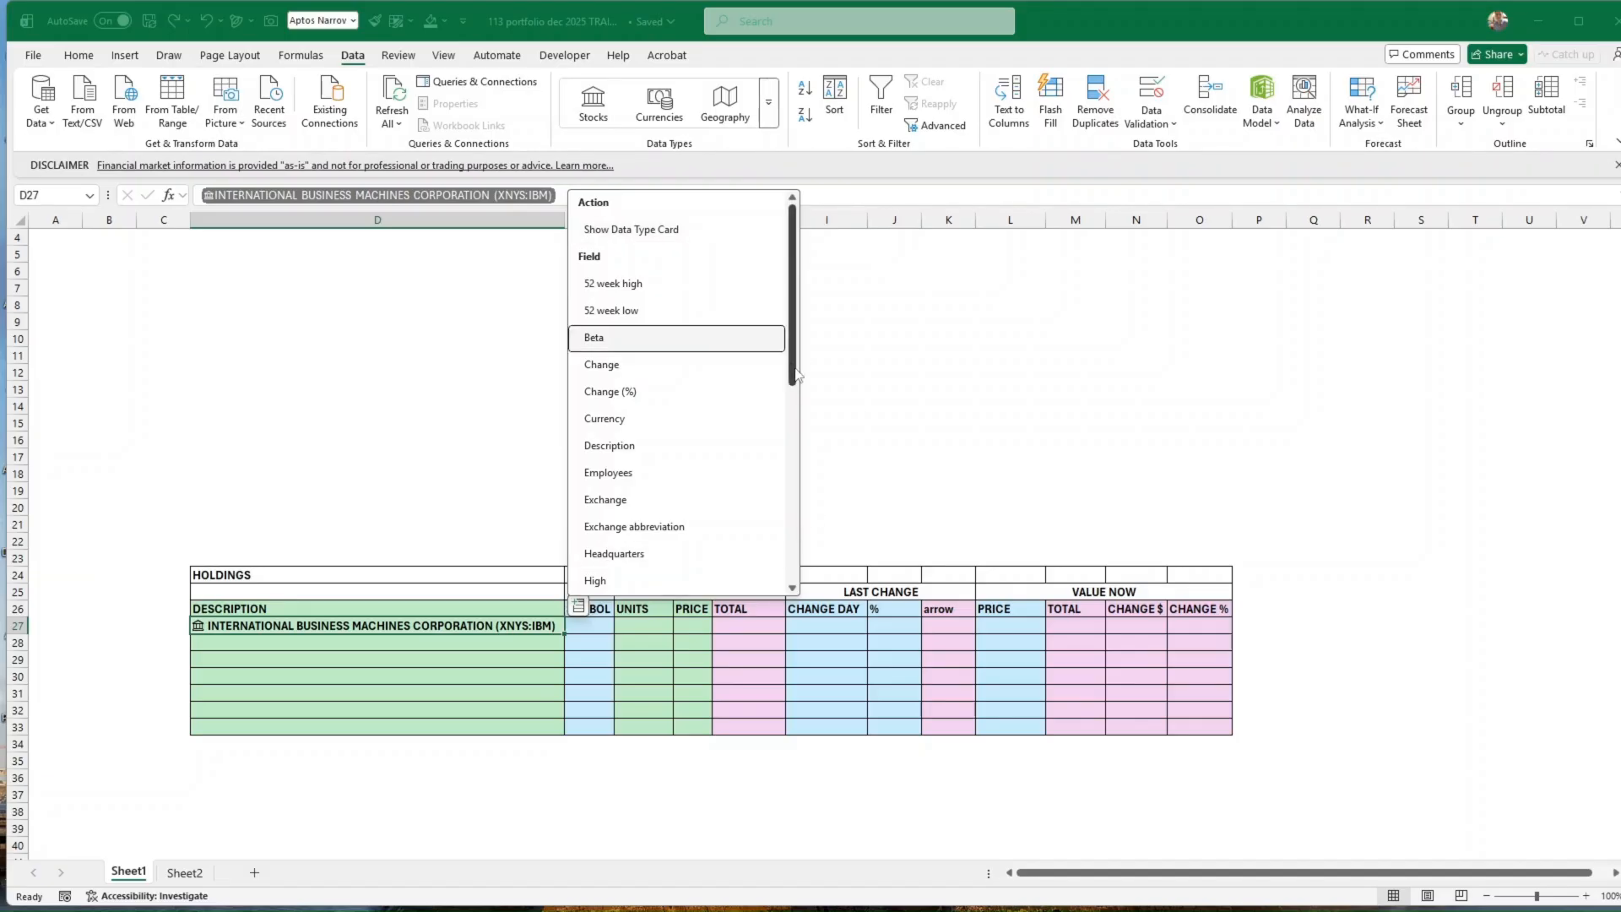
{"action": "left_click_drag", "start_coordinate": [797, 374], "coordinate": [816, 571]}
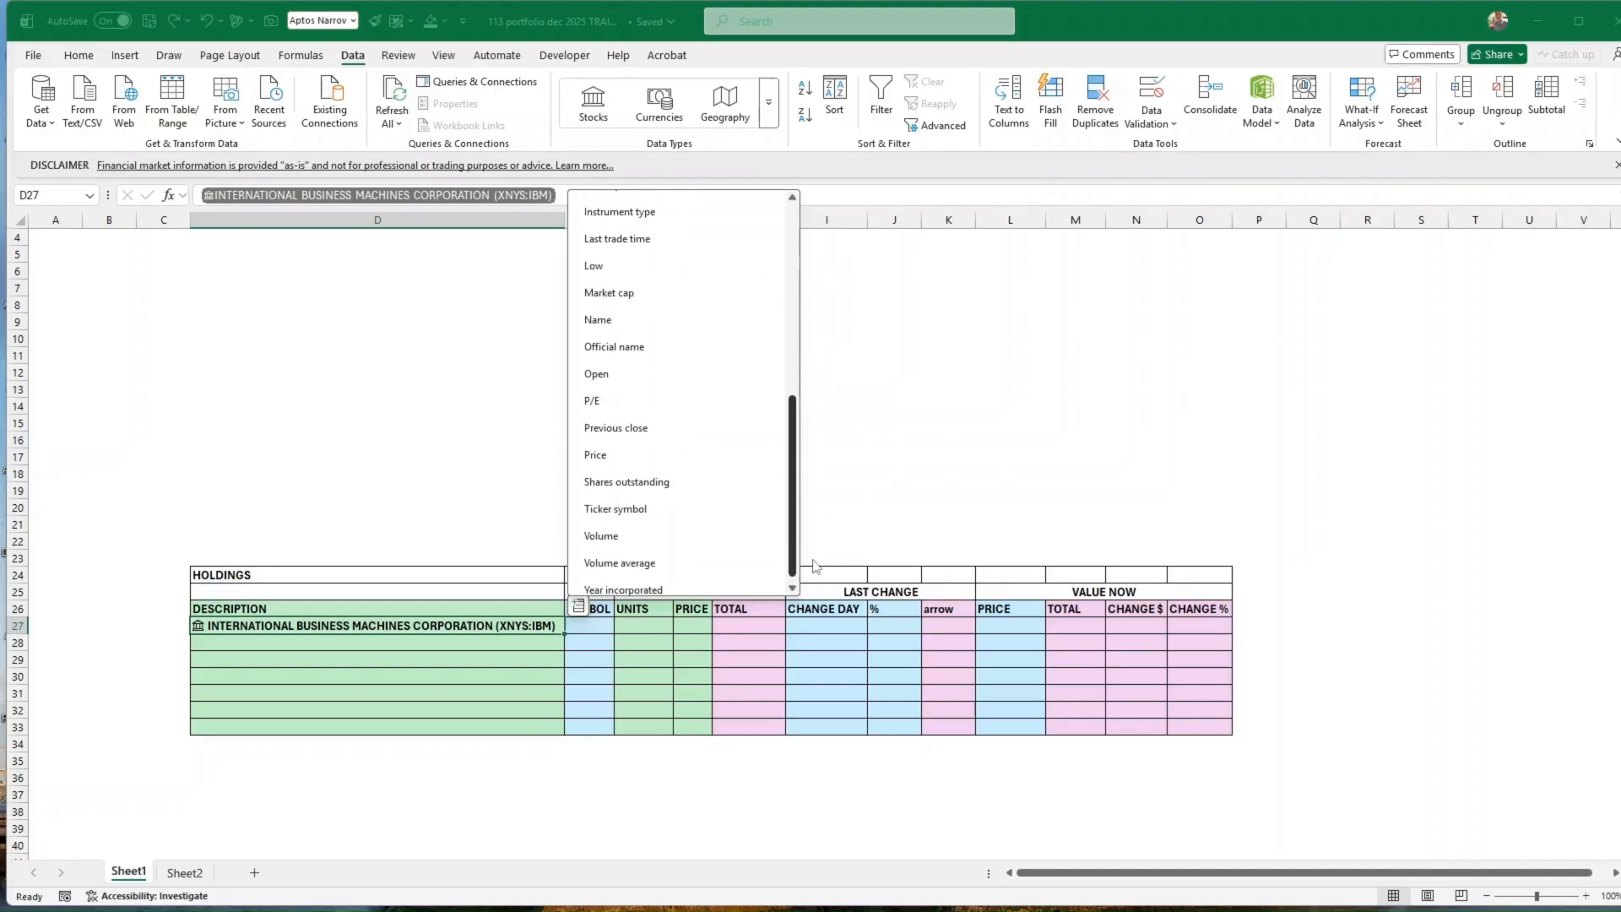
{"action": "left_click", "coordinate": [642, 504]}
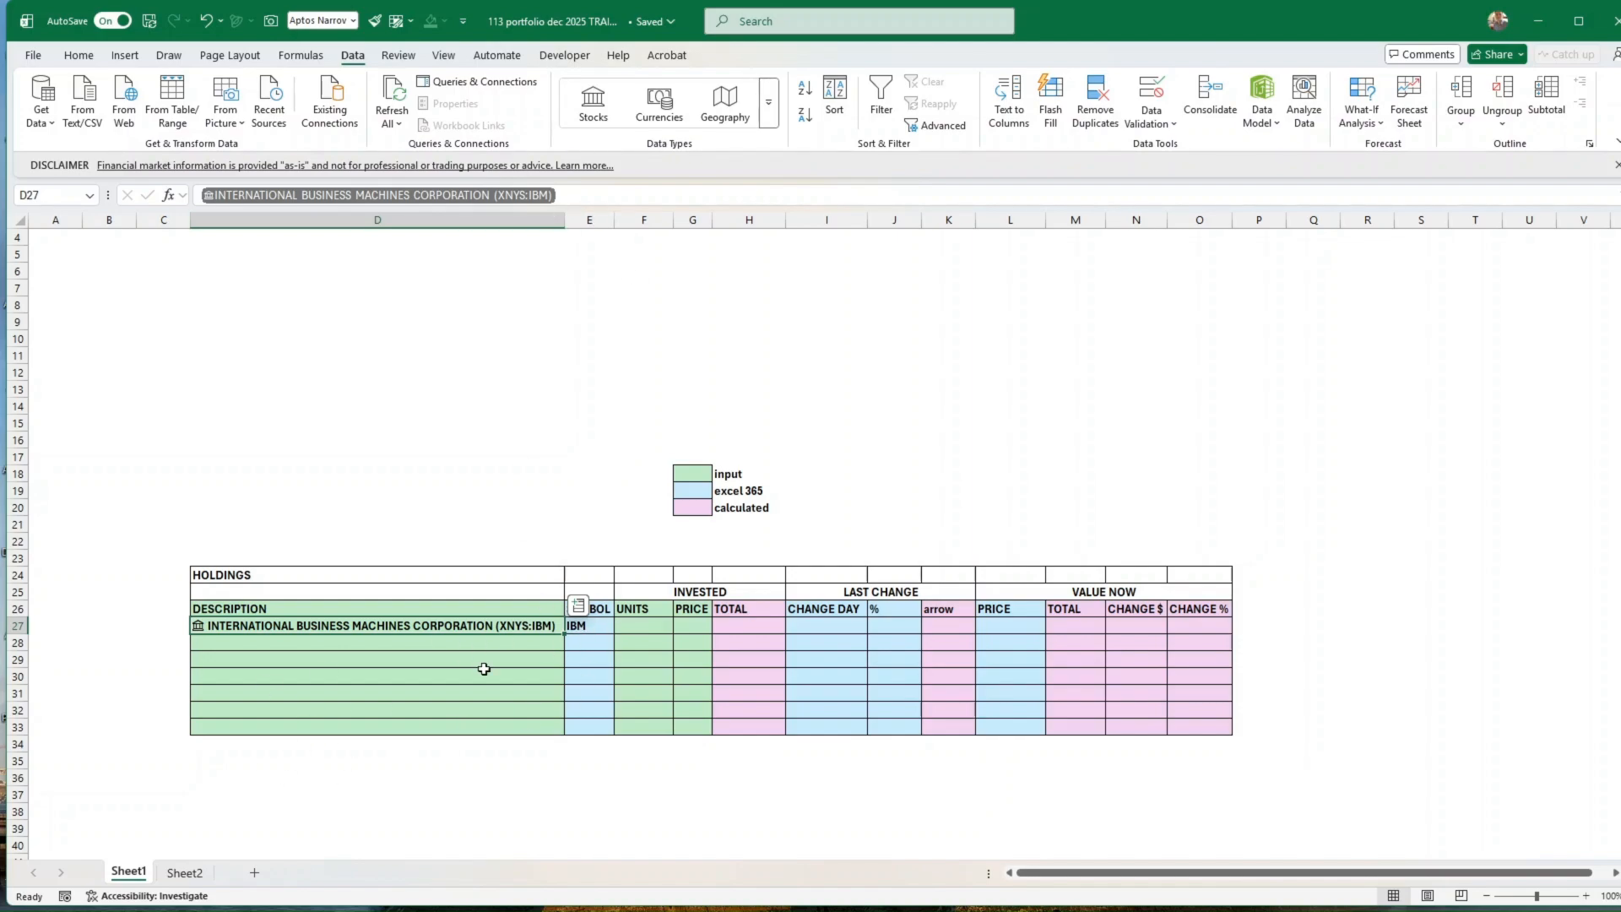
{"action": "key", "text": "ctrl"}
{"action": "key", "text": "ctrl"}
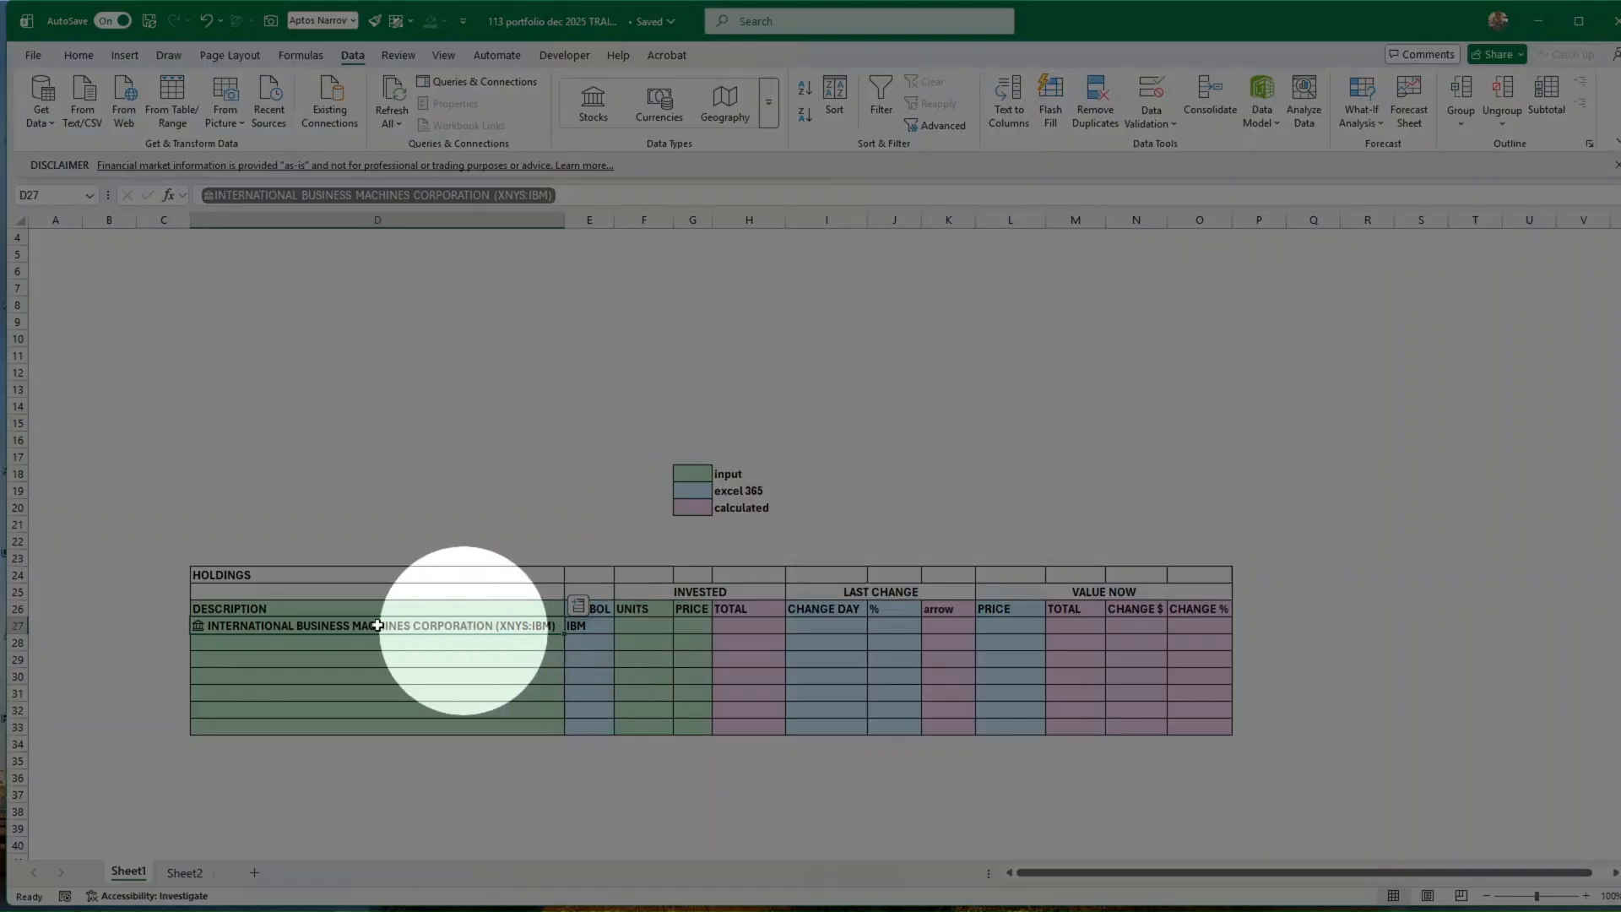
{"action": "left_click", "coordinate": [577, 642]}
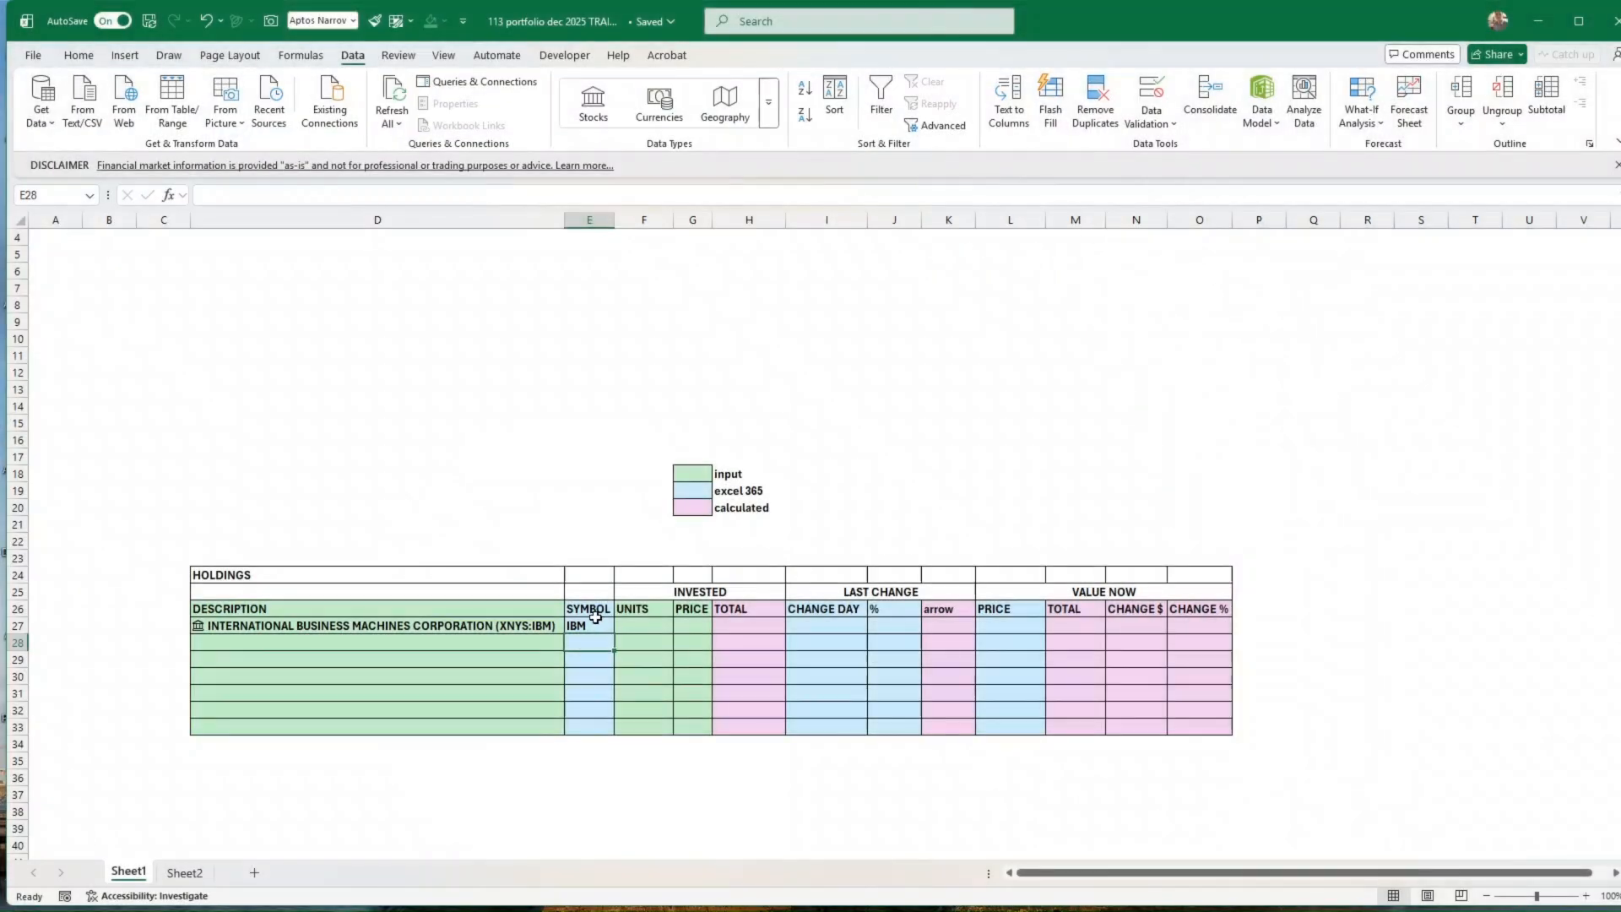
{"action": "left_click", "coordinate": [595, 623]}
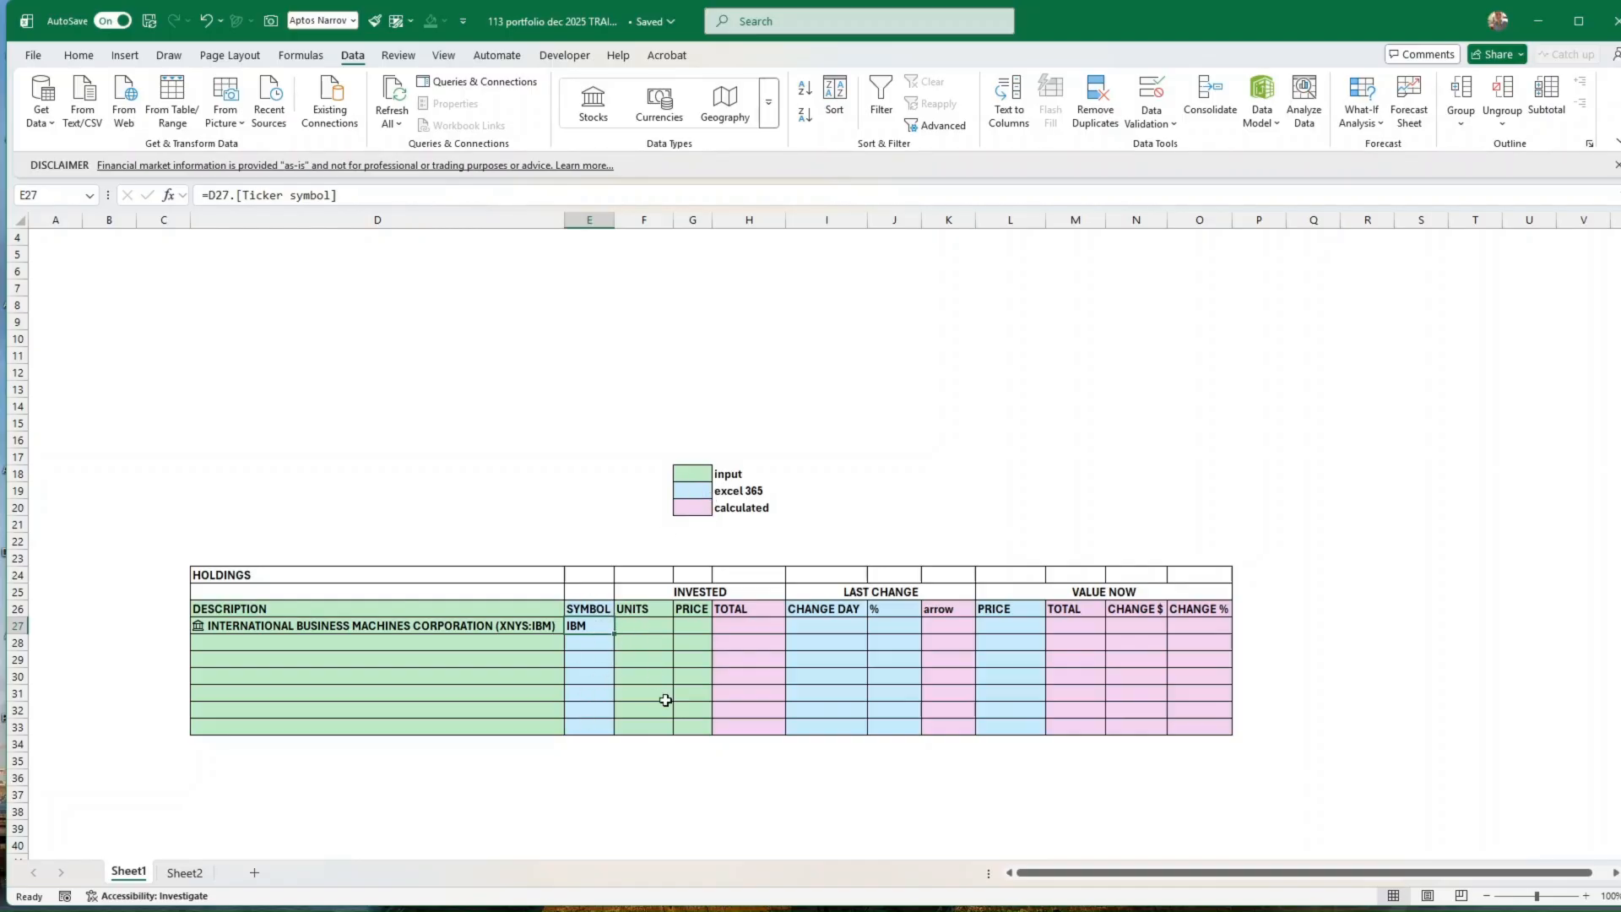
{"action": "left_click_drag", "start_coordinate": [492, 606], "coordinate": [492, 718]}
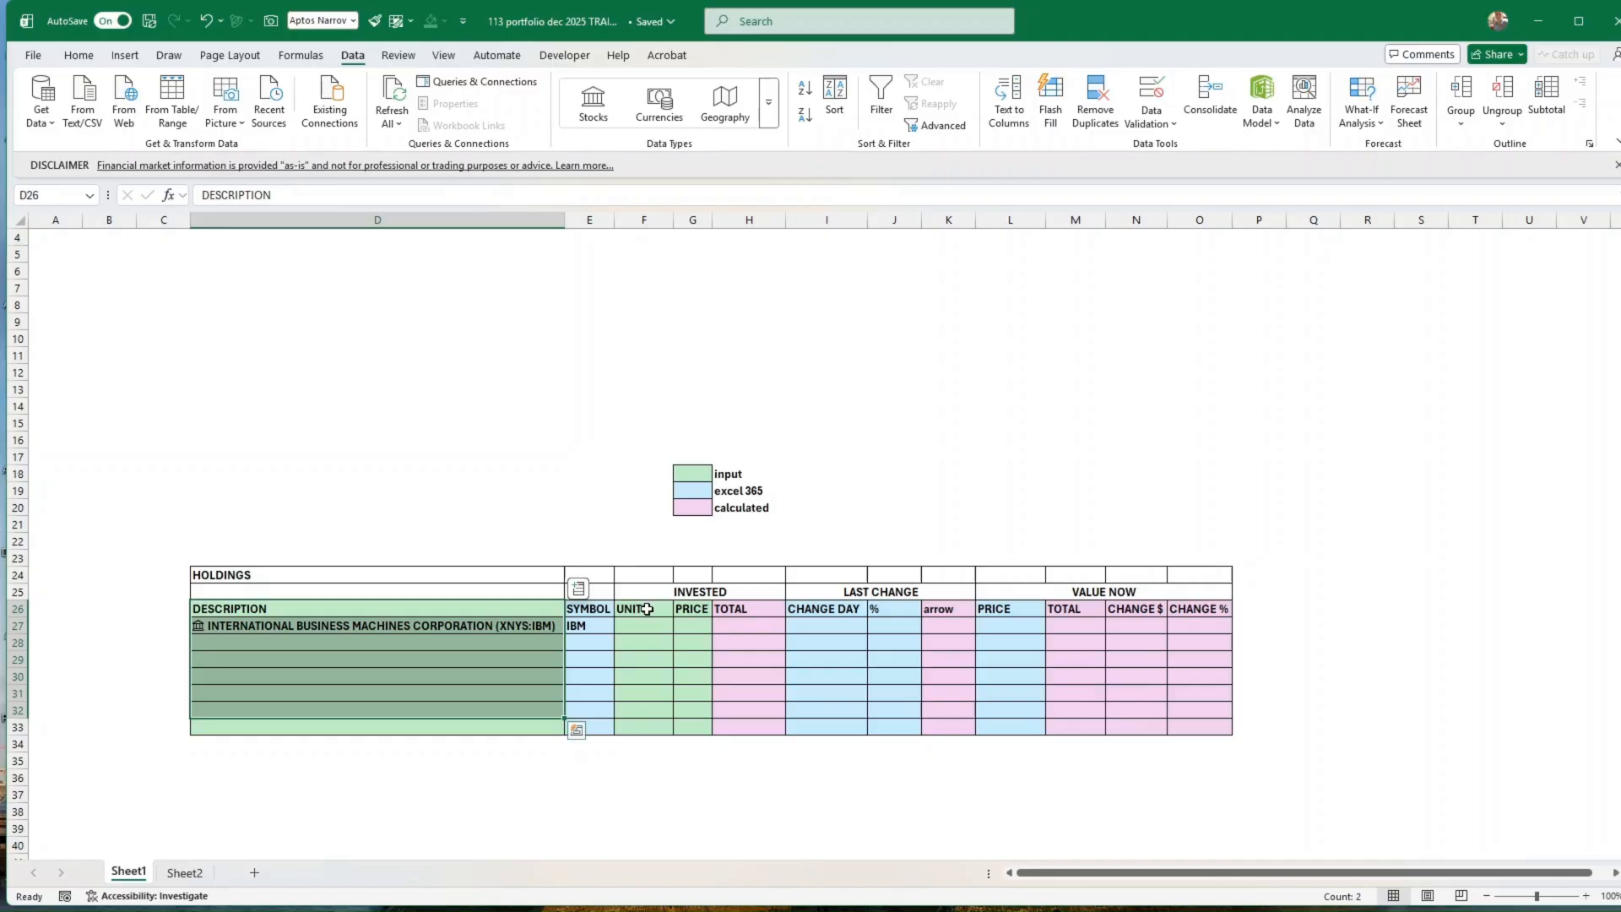
{"action": "left_click_drag", "start_coordinate": [647, 608], "coordinate": [702, 608]}
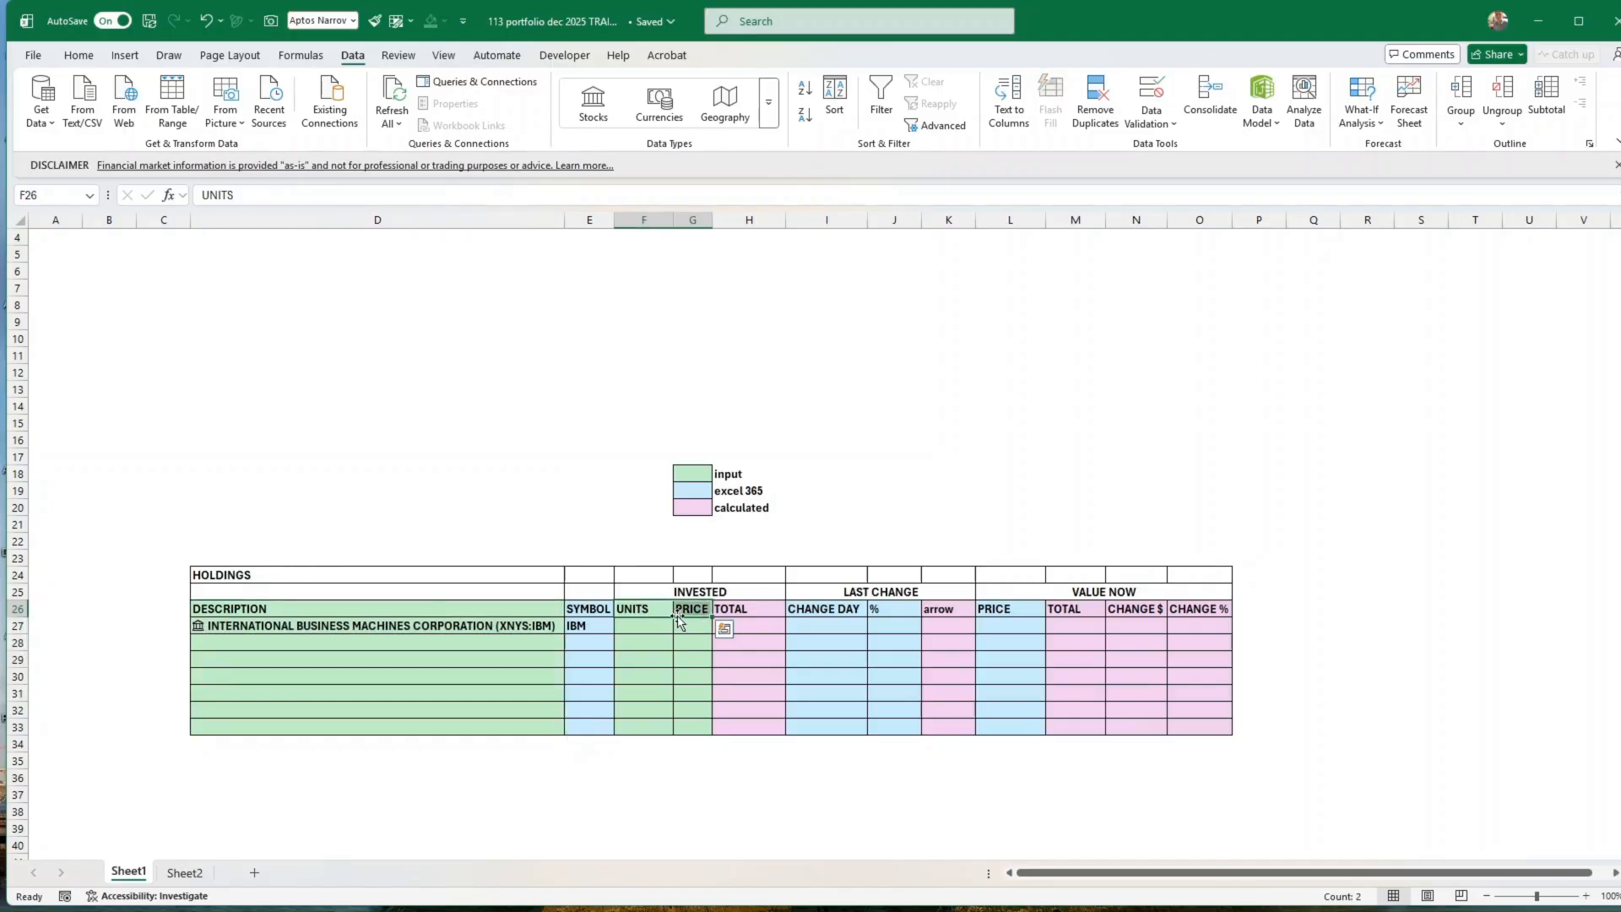
{"action": "left_click", "coordinate": [699, 477]}
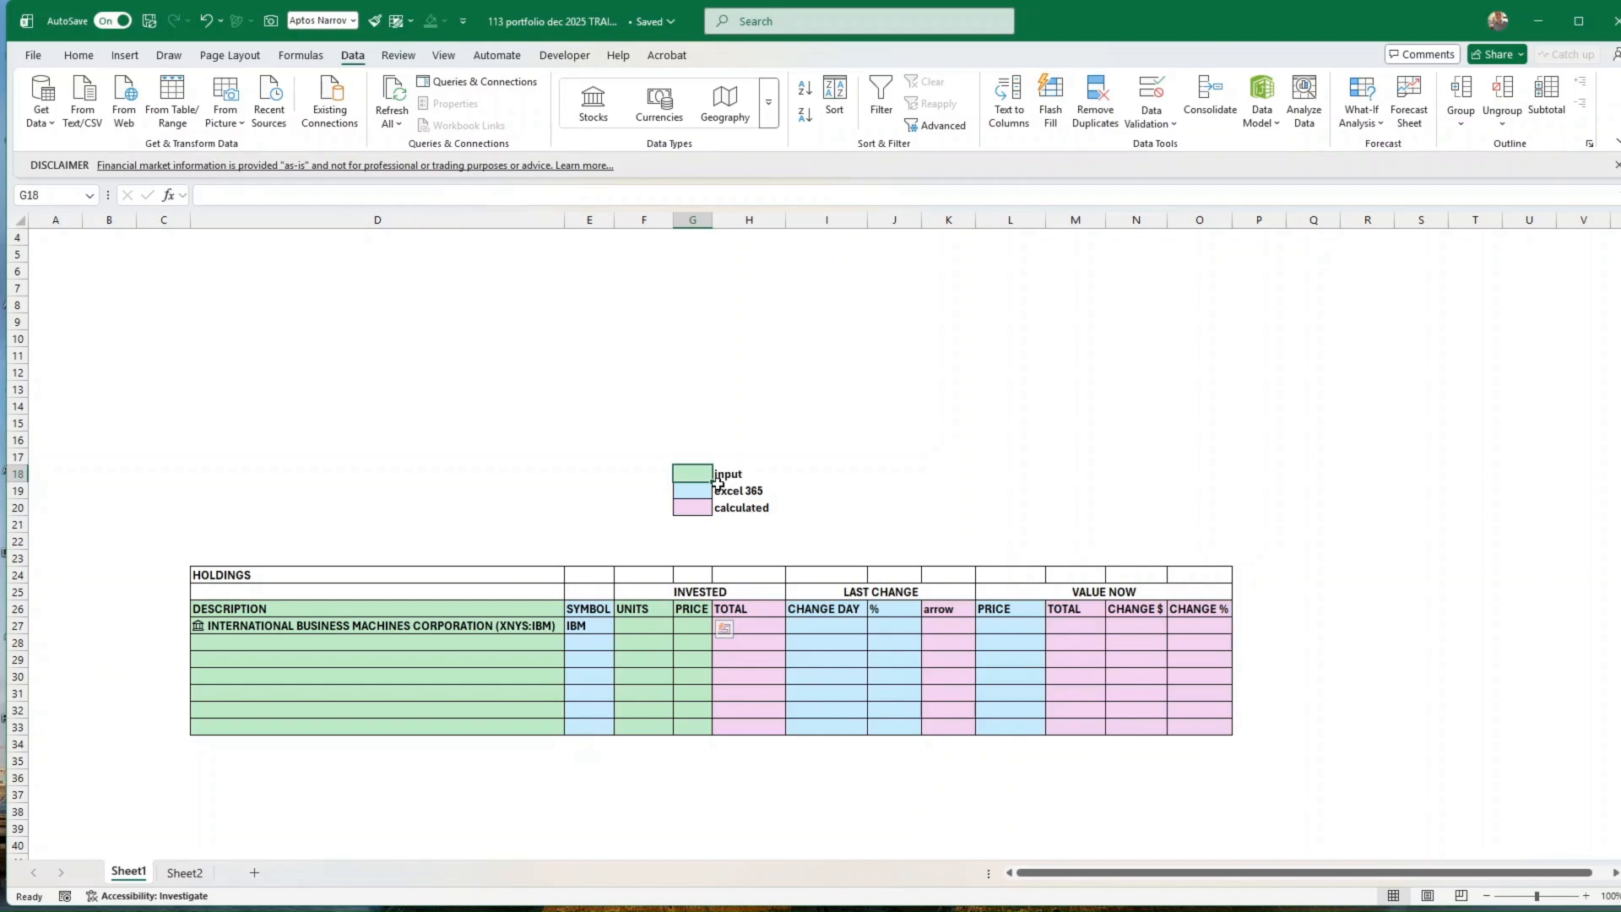
Step: Enter 100 units and an invested price of 50 for IBM in F27 and G27
{"action": "left_click", "coordinate": [645, 628]}
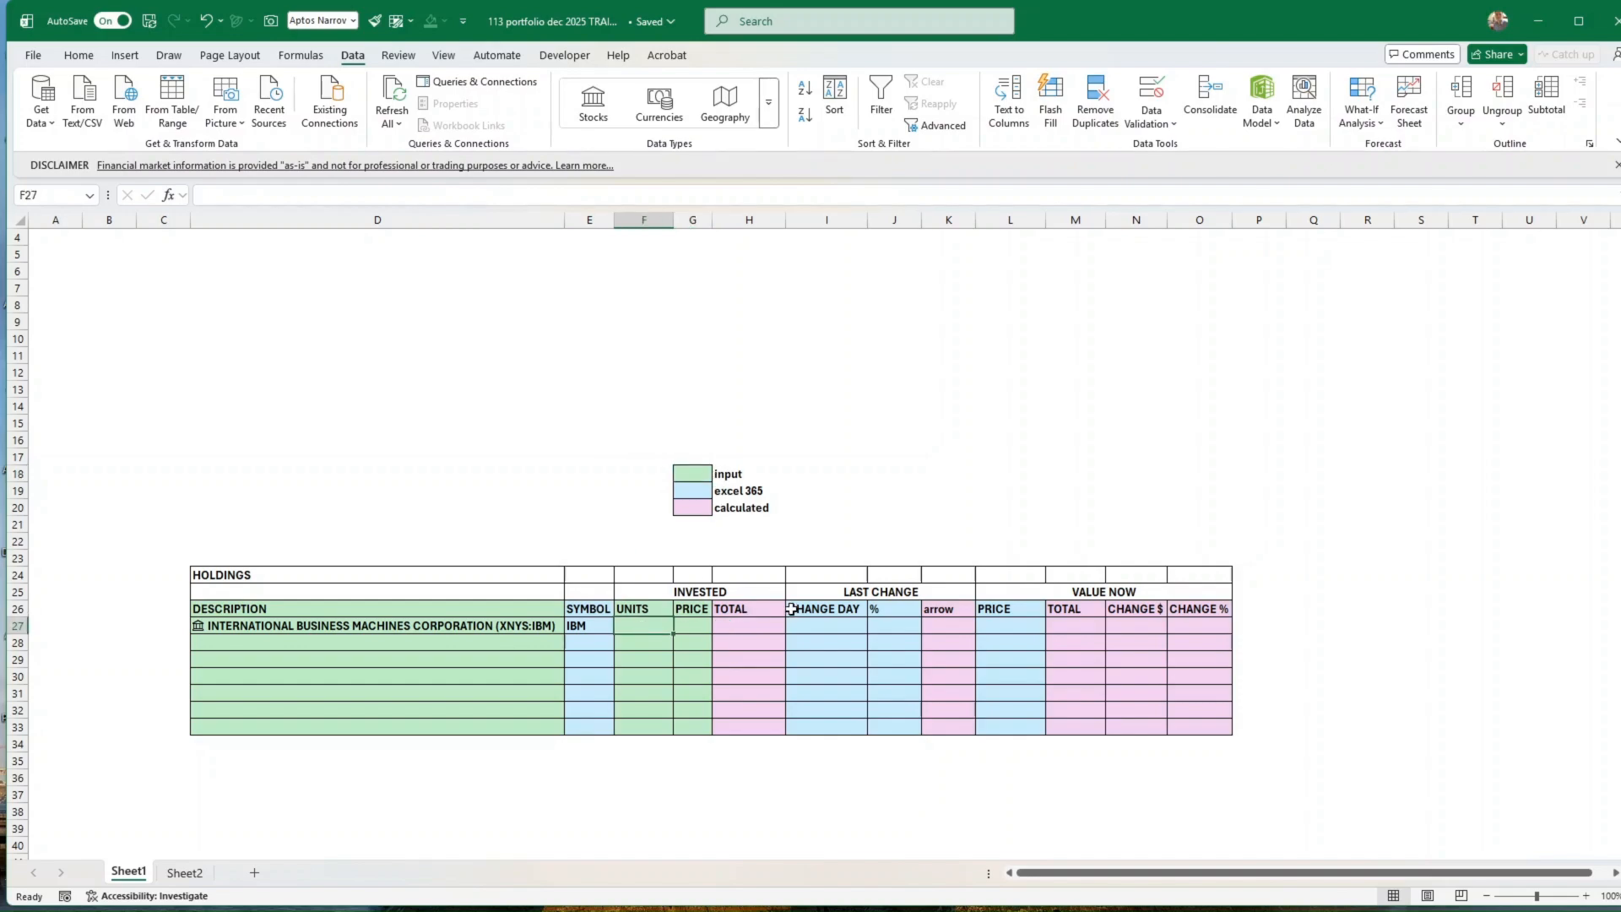
{"action": "type", "text": "00100"}
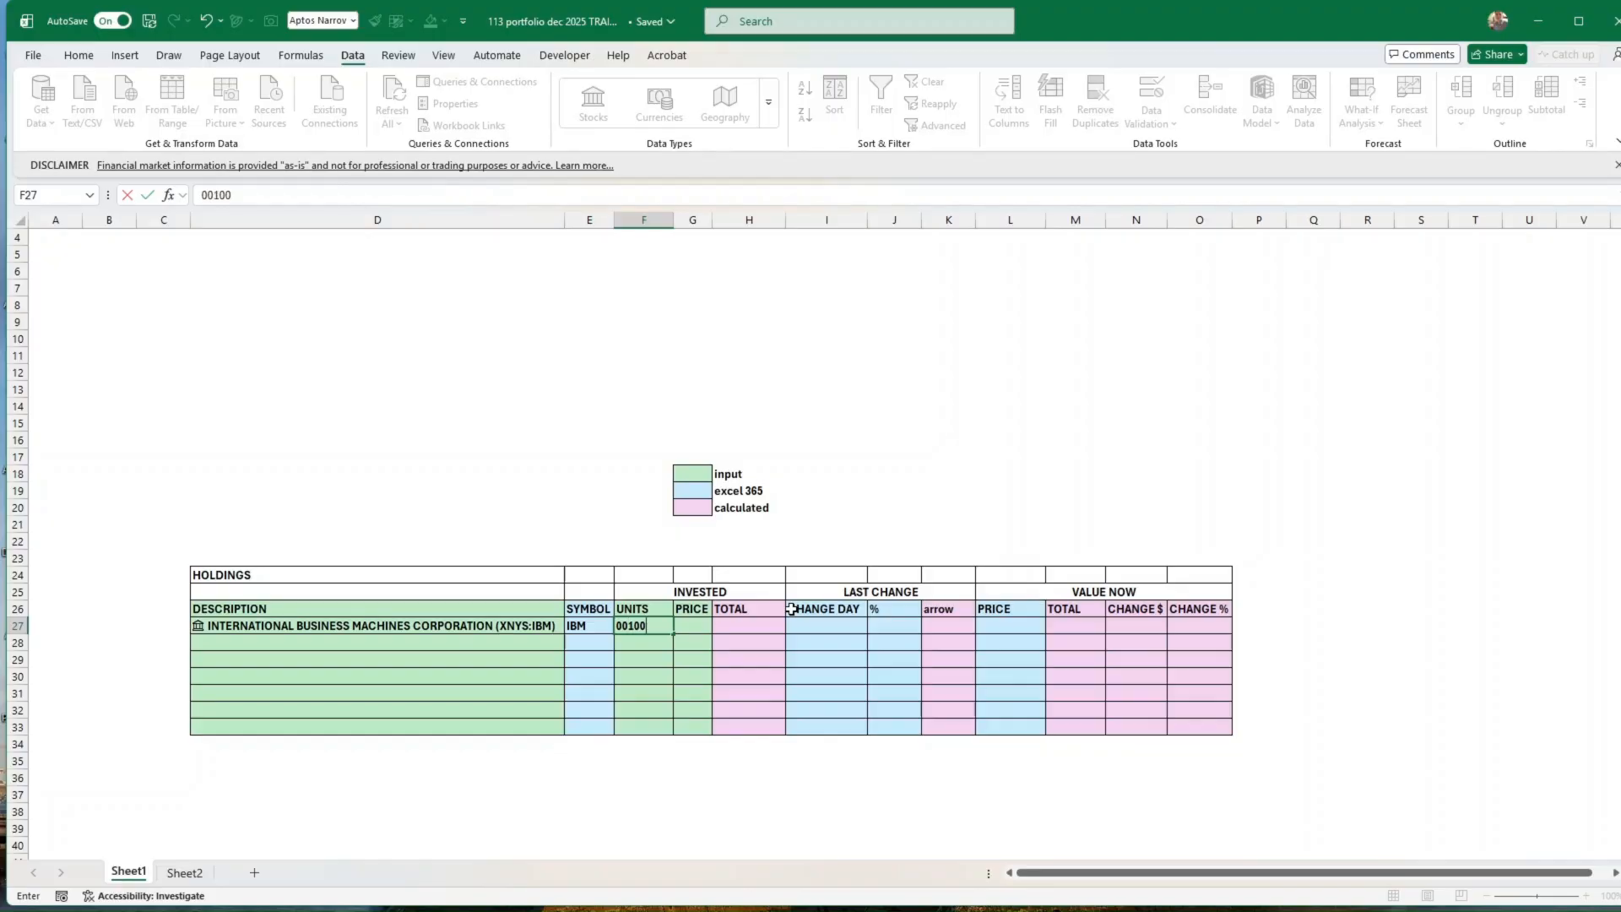
{"action": "key", "text": "Tab"}
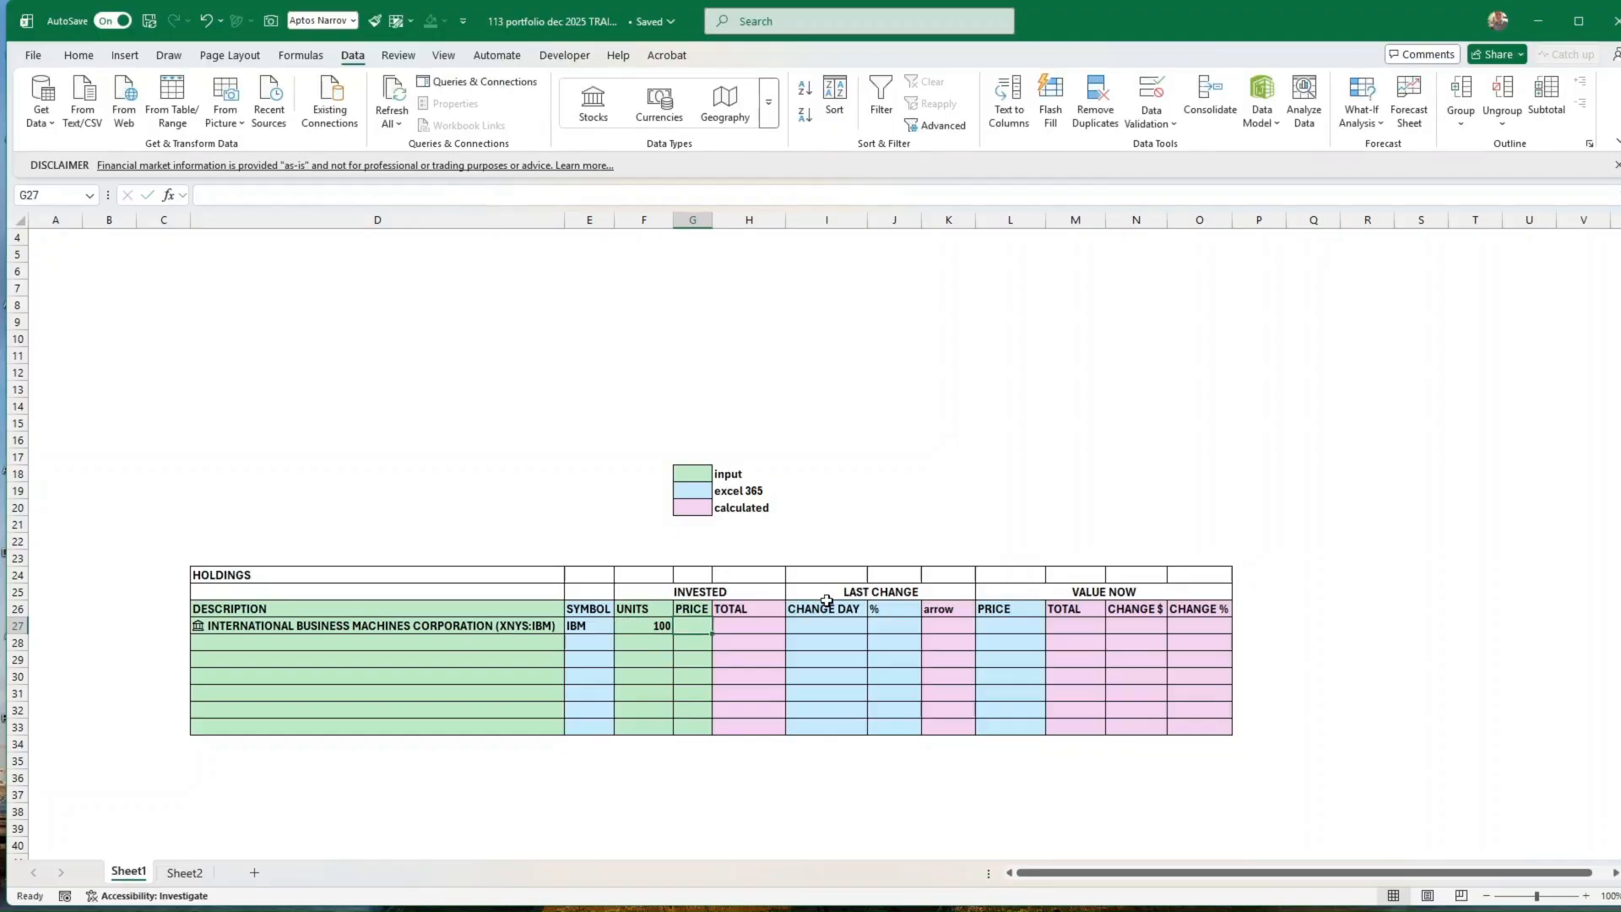
{"action": "type", "text": "50"}
{"action": "key", "text": "Return"}
Step: Apply the dollar Accounting format to the invested price in G27, extend it down to G33, and clear the copied values from G28:G33
{"action": "left_click", "coordinate": [694, 625]}
{"action": "left_click", "coordinate": [86, 56]}
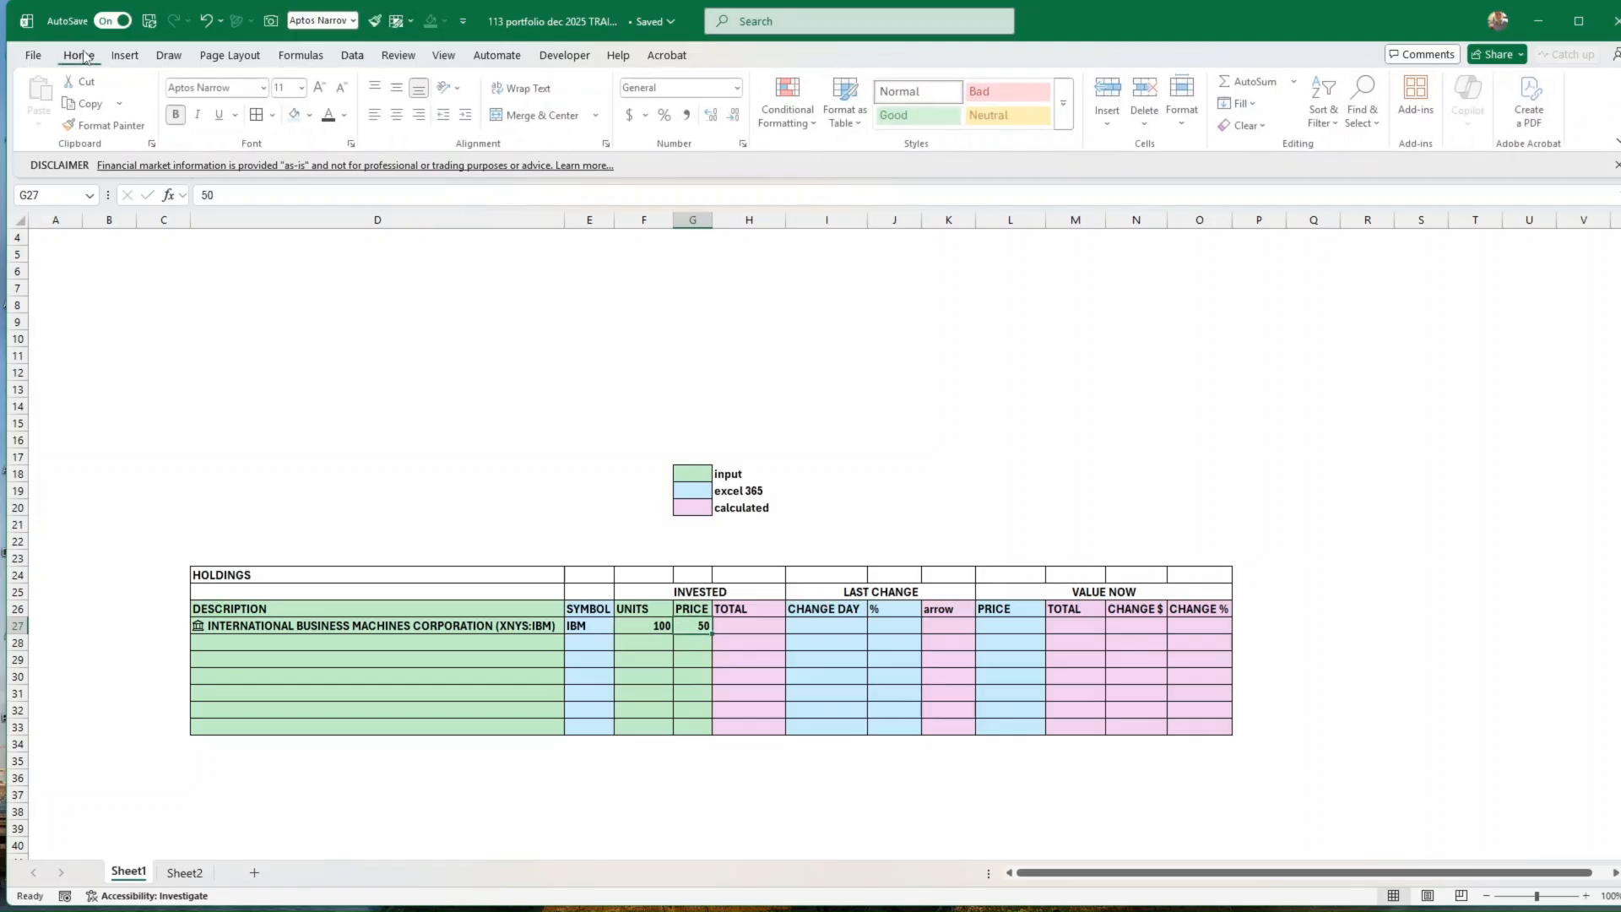
{"action": "left_click", "coordinate": [629, 115]}
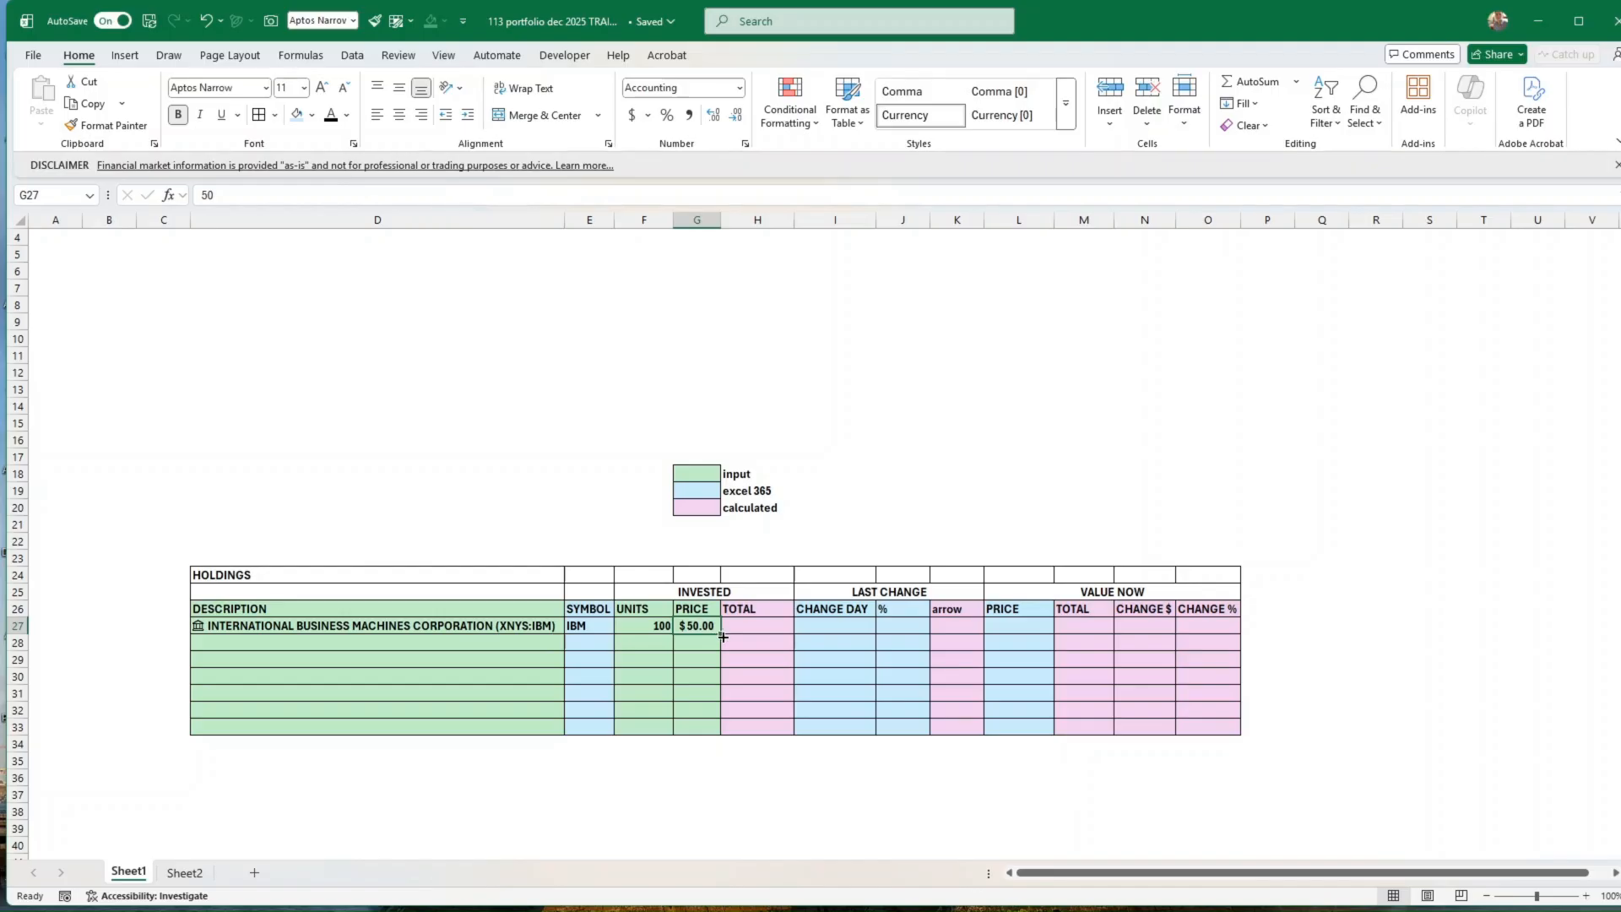
{"action": "left_click_drag", "start_coordinate": [723, 636], "coordinate": [723, 733]}
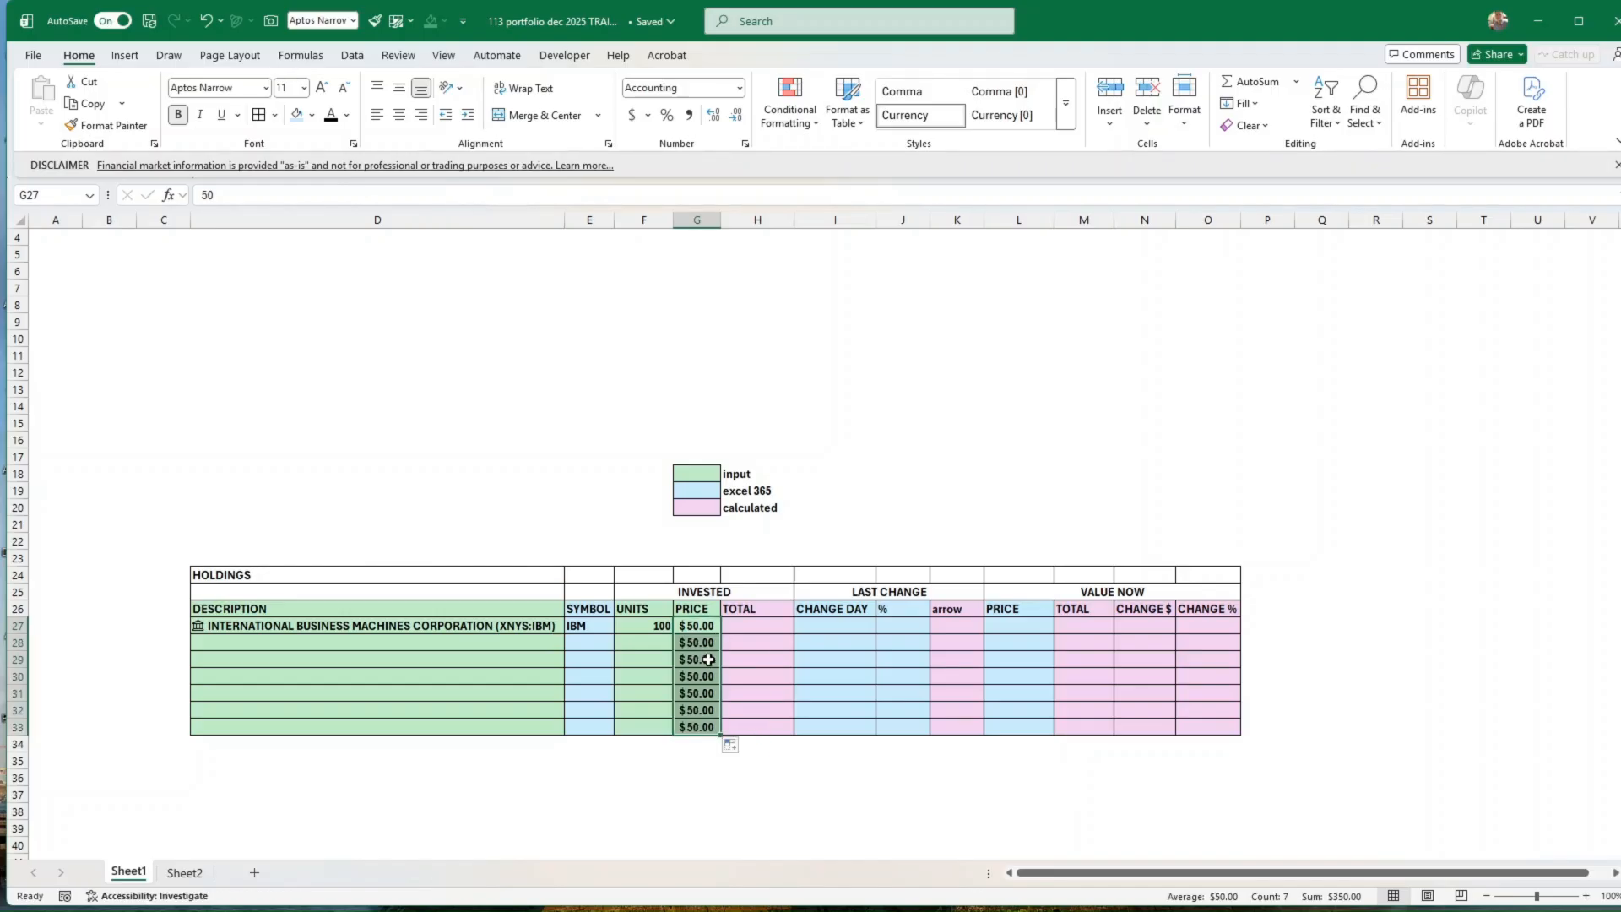
{"action": "left_click_drag", "start_coordinate": [706, 645], "coordinate": [716, 729]}
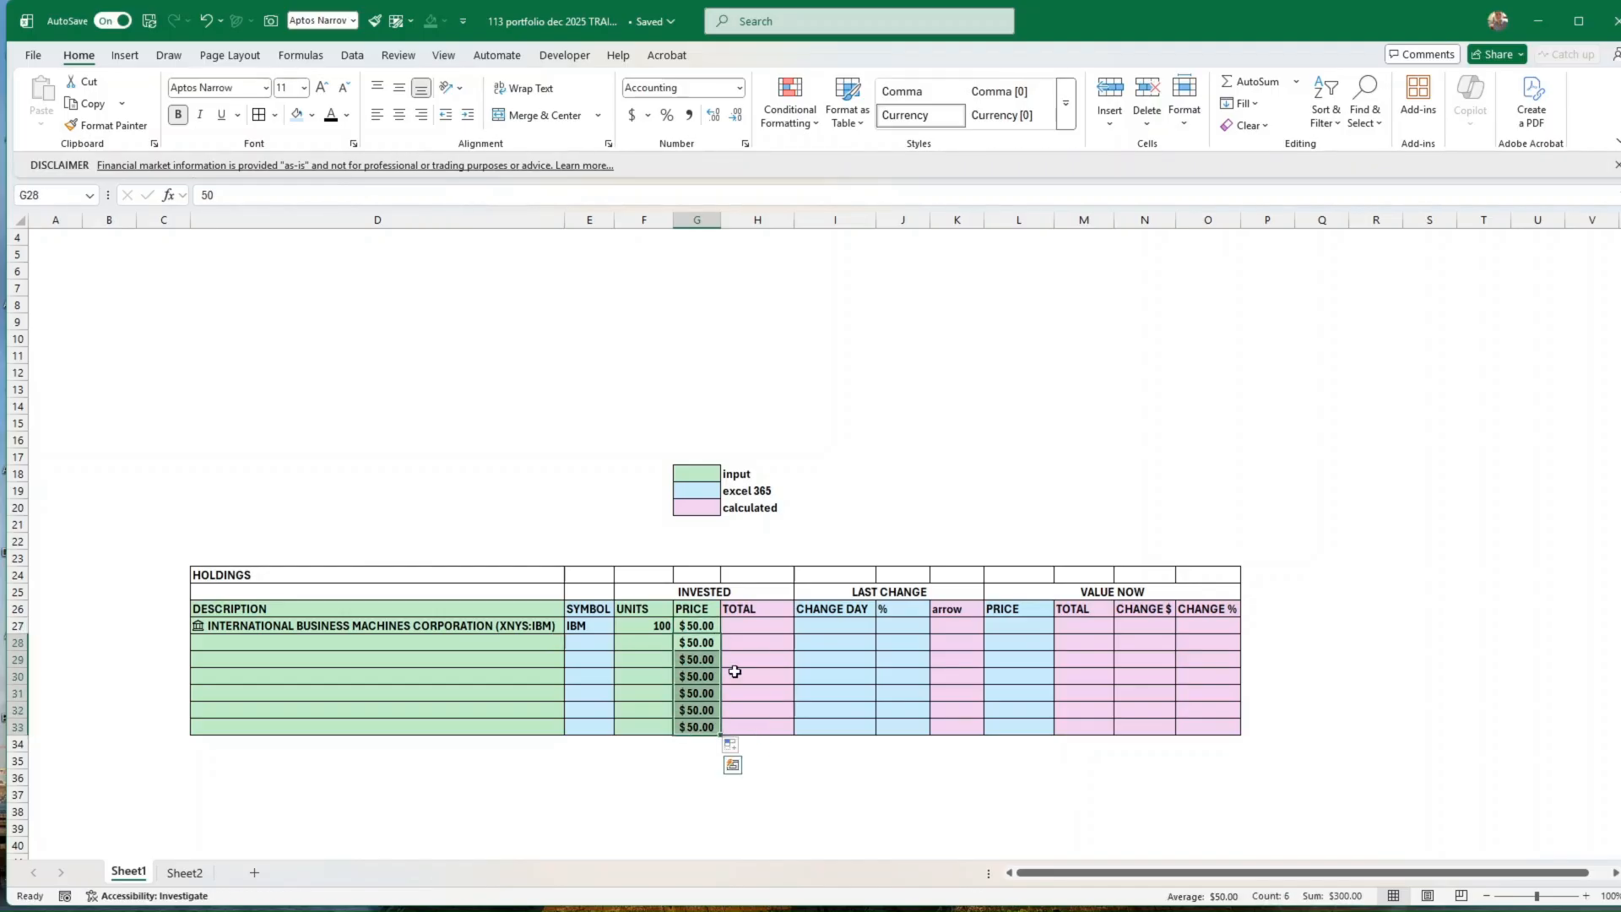
{"action": "key", "text": "Delete"}
{"action": "key", "text": "Down"}
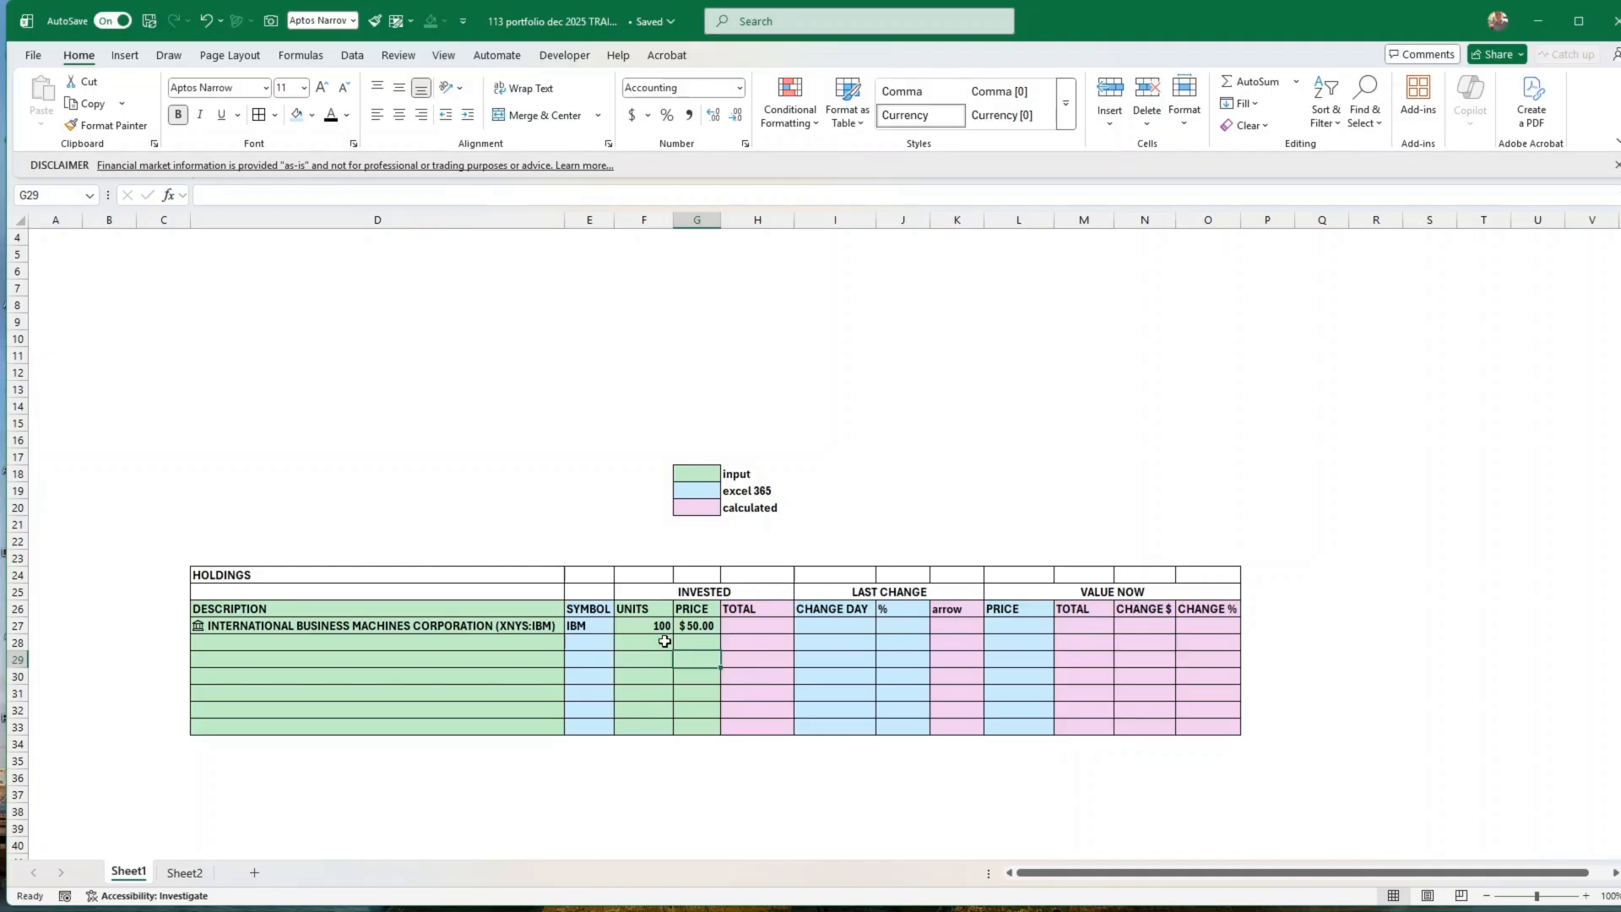
Step: Calculate IBM's invested TOTAL in H27 by multiplying units by price with the formula =F27*G27
{"action": "left_click", "coordinate": [745, 627]}
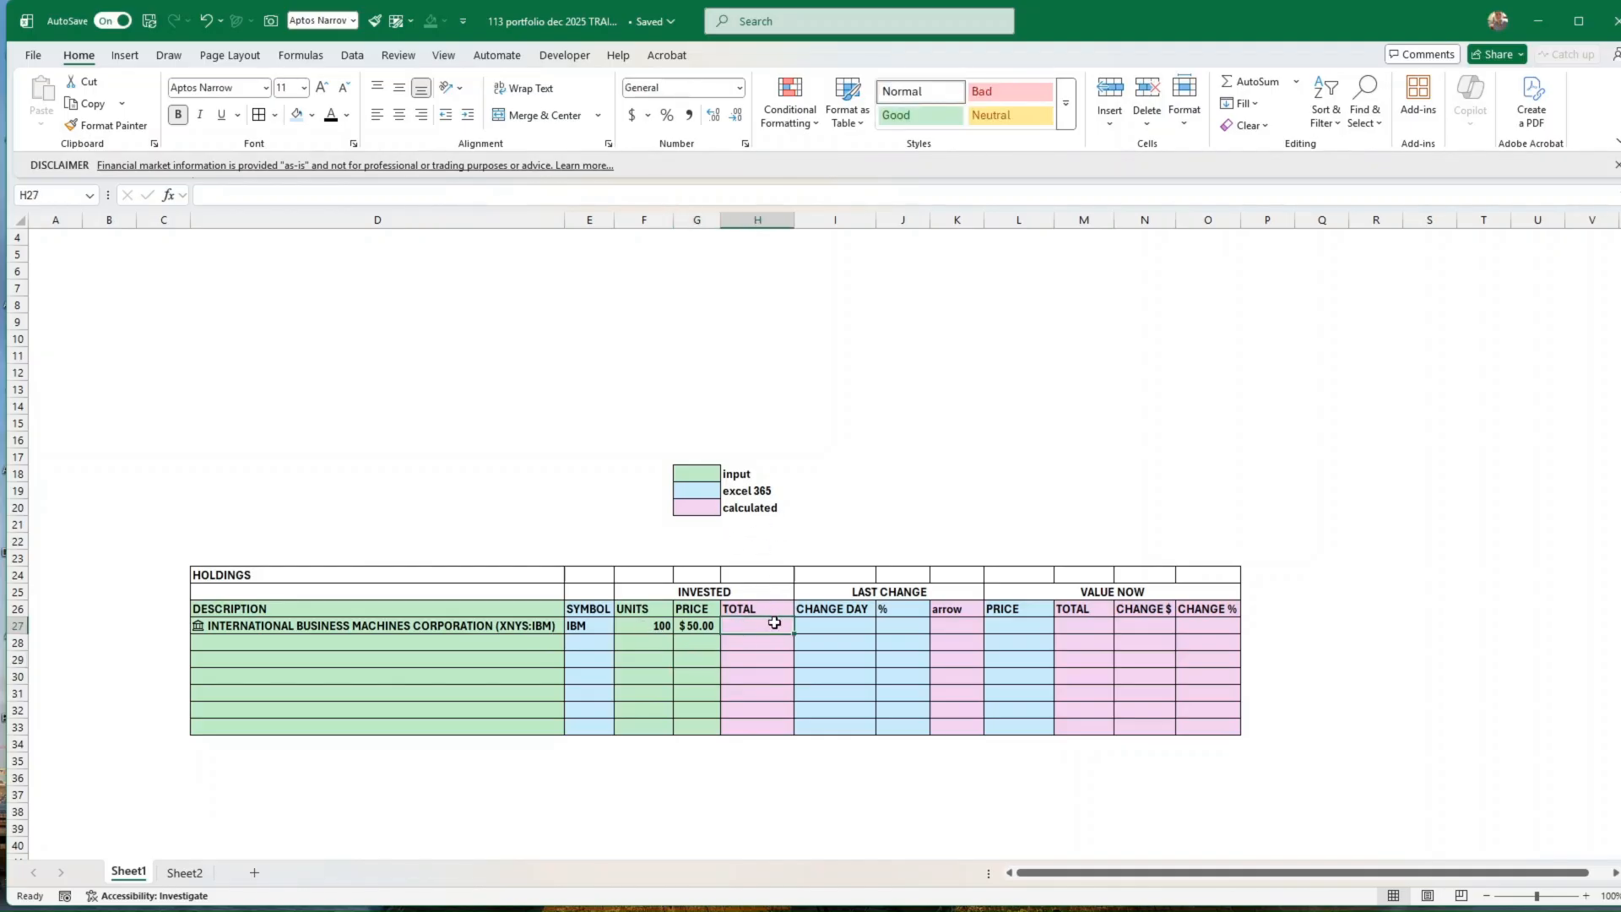
{"action": "type", "text": "="}
{"action": "key", "text": "Left"}
{"action": "key", "text": "Left"}
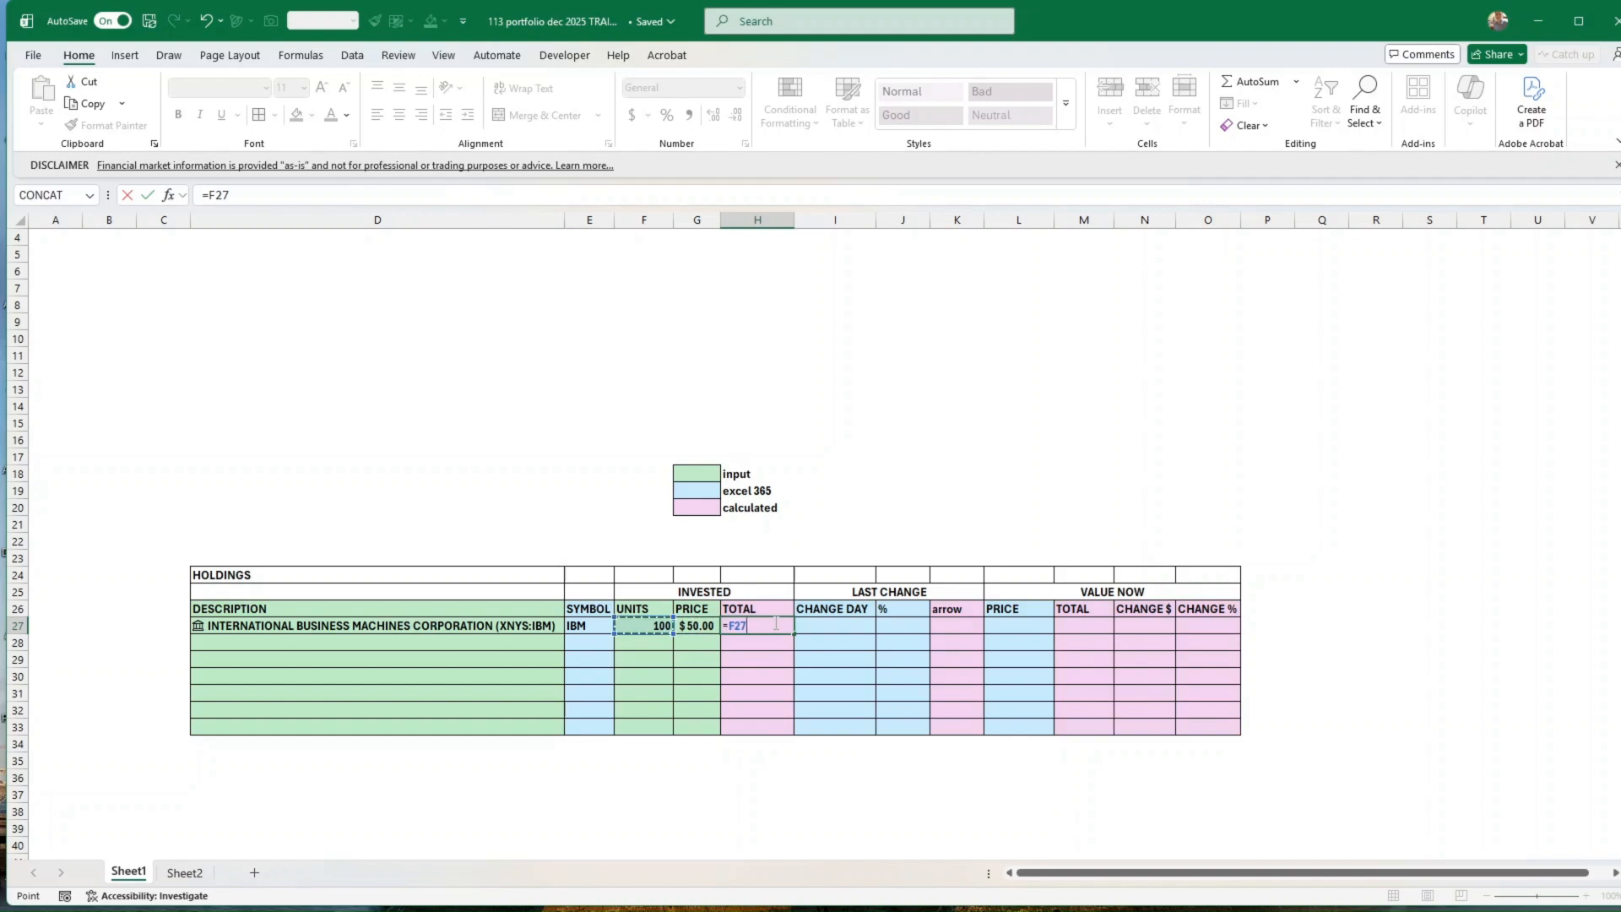
{"action": "type", "text": "*"}
{"action": "key", "text": "Left"}
{"action": "key", "text": "ctrl+Return"}
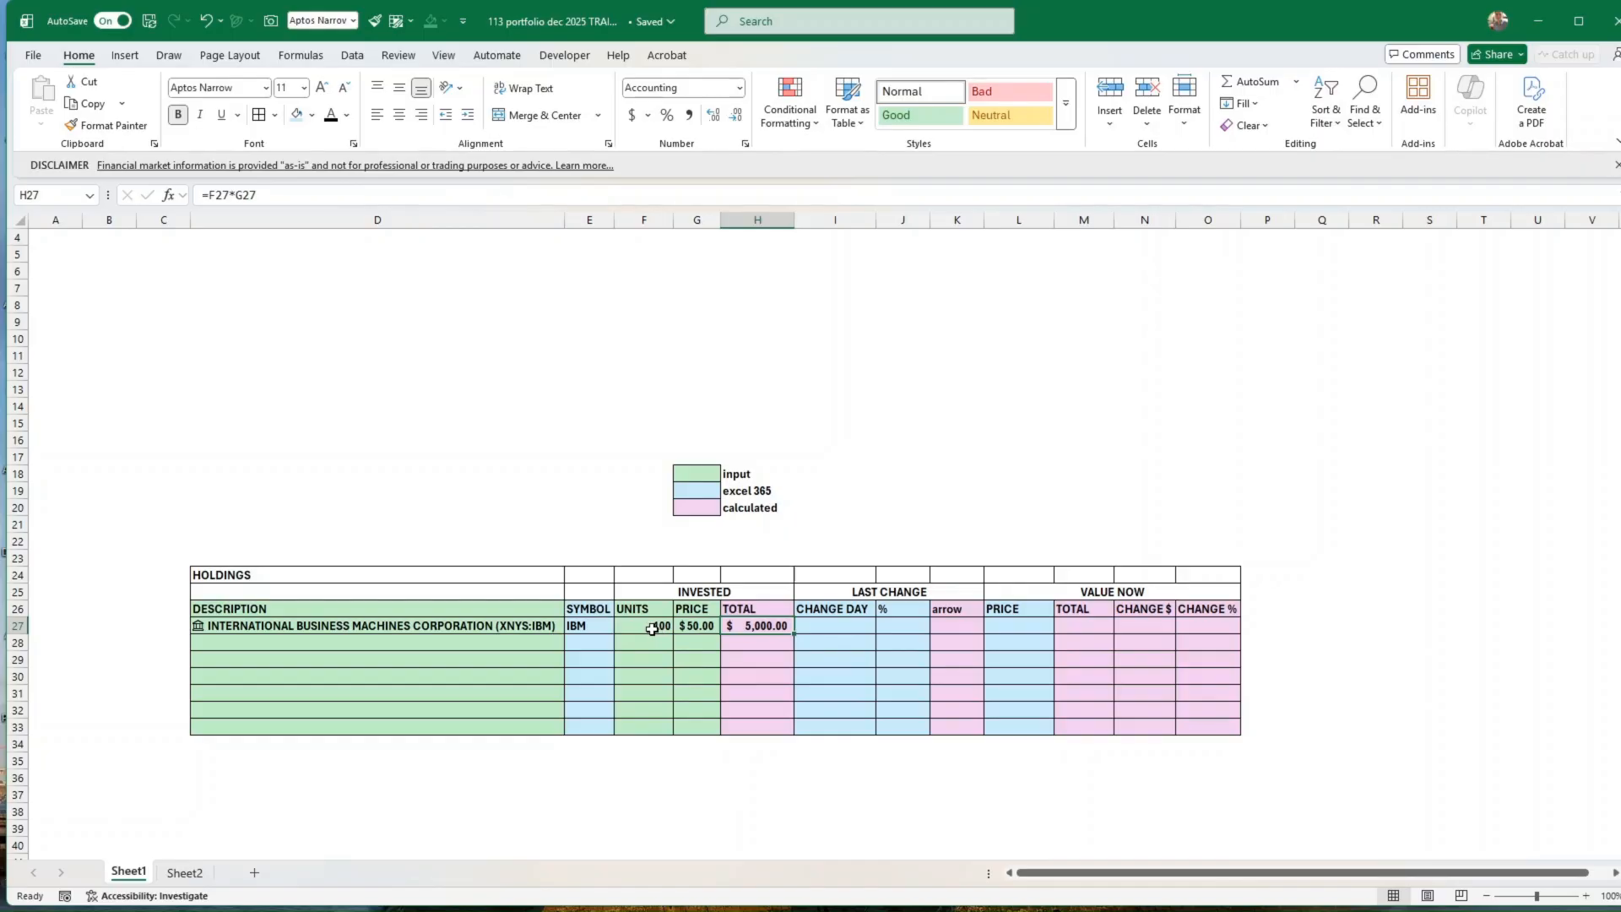
Step: Remove the decimal places from the invested price and total cells in G27:H33
{"action": "left_click", "coordinate": [704, 625]}
{"action": "mouse_move", "coordinate": [704, 625]}
{"action": "left_mouse_down"}
{"action": "mouse_move", "coordinate": [735, 625]}
{"action": "mouse_move", "coordinate": [738, 726]}
{"action": "left_mouse_up"}
{"action": "left_click", "coordinate": [736, 116]}
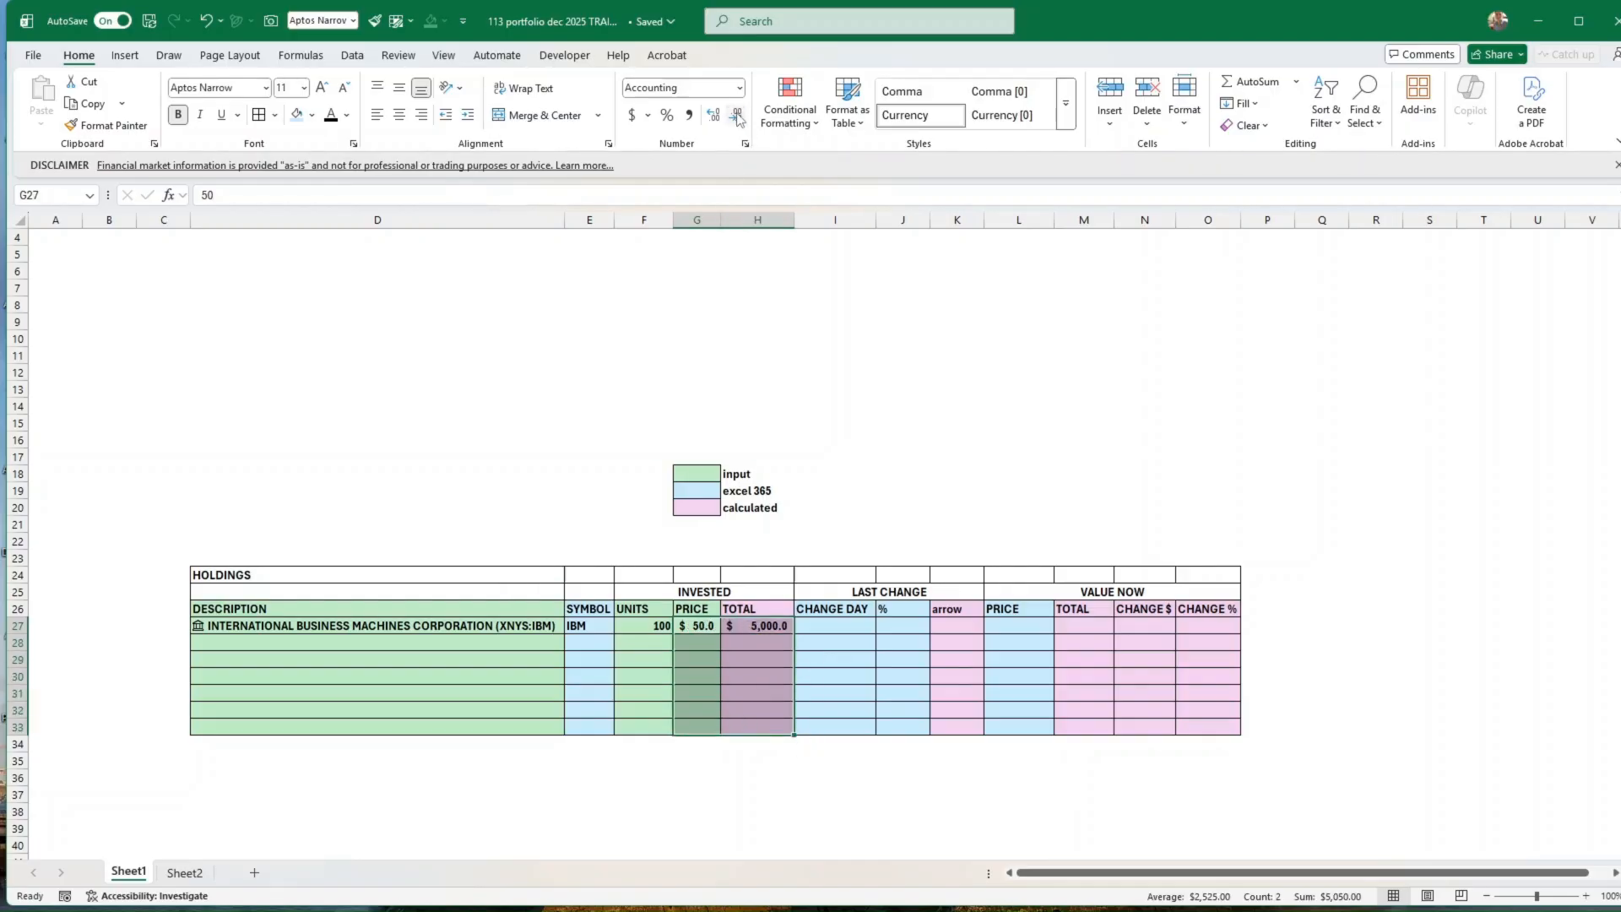
{"action": "left_click", "coordinate": [736, 115]}
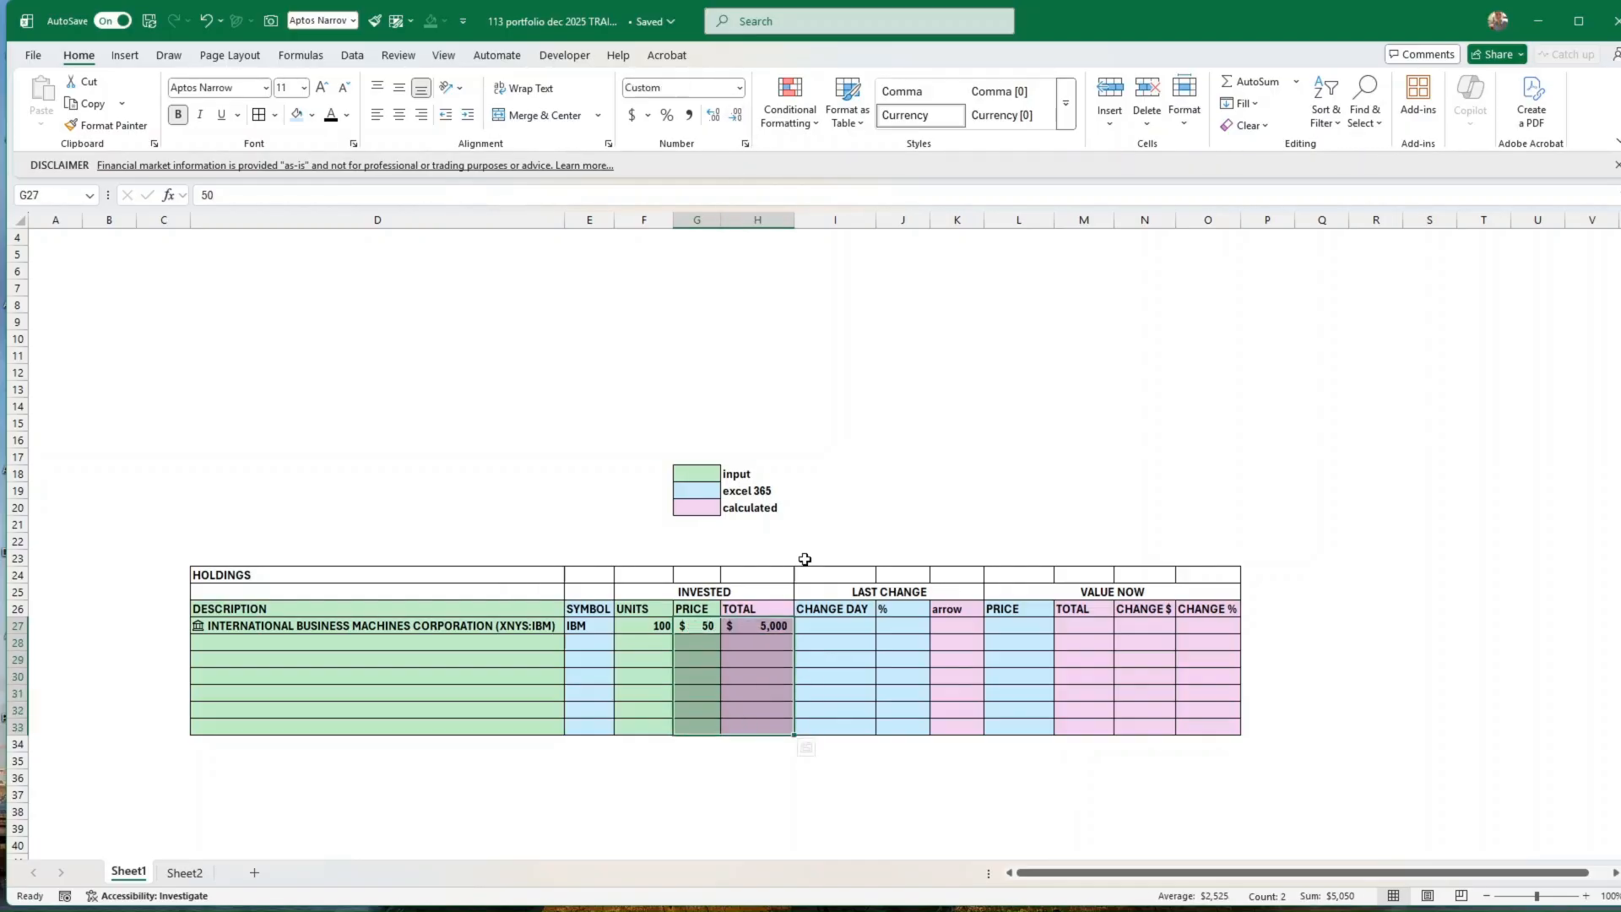
{"action": "left_click", "coordinate": [706, 629]}
{"action": "left_click", "coordinate": [774, 625]}
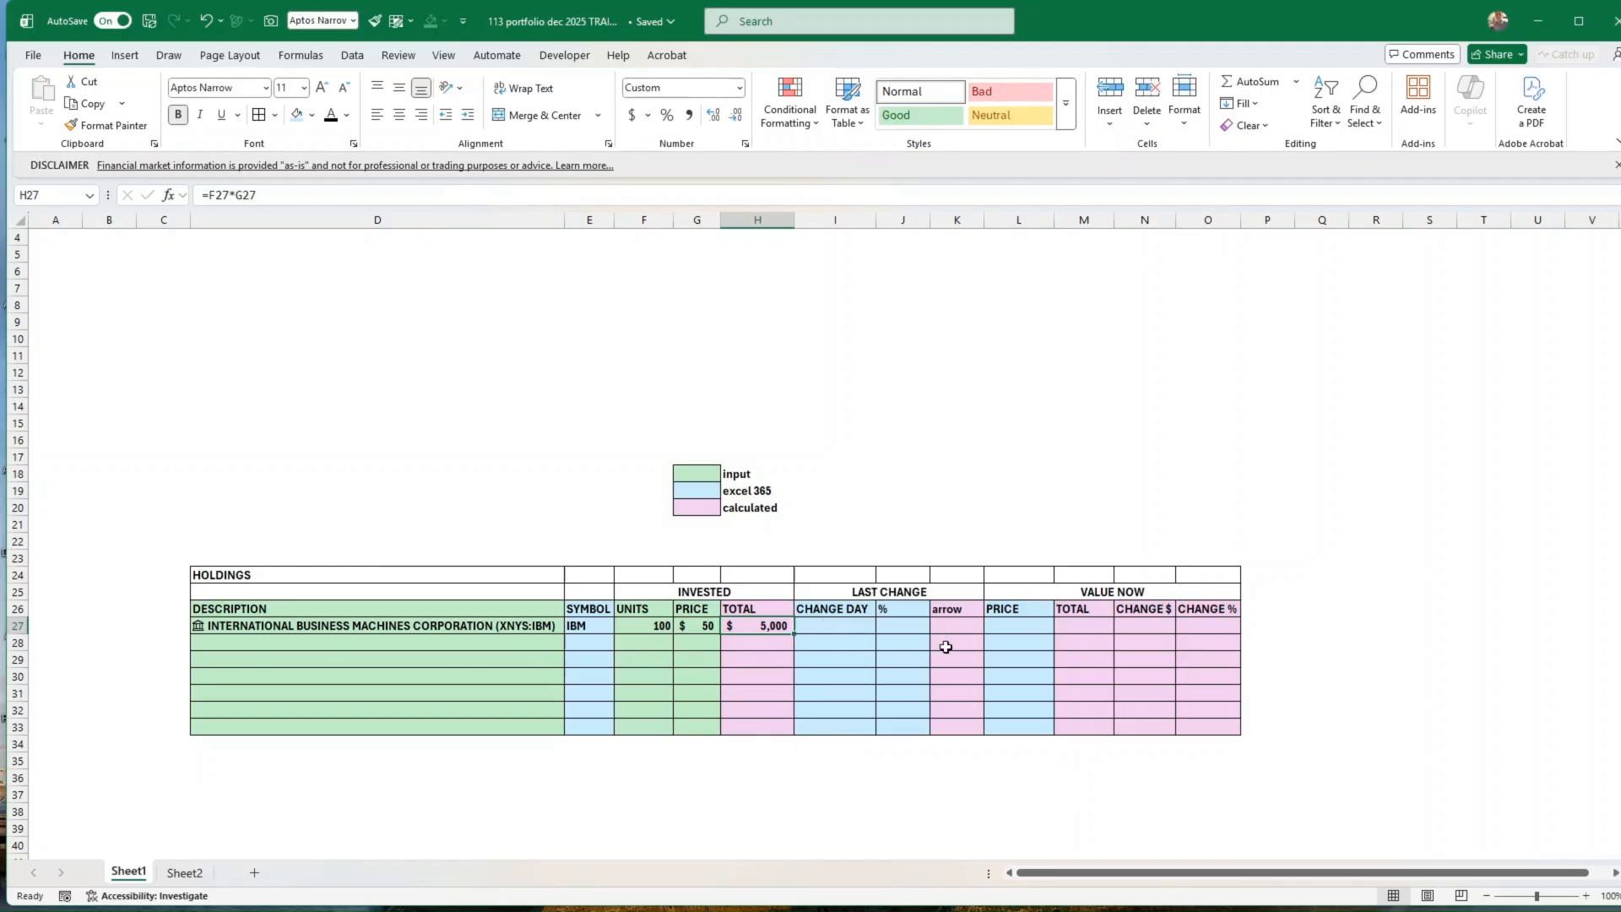
Step: Extract the Change field from the IBM stock in D27 into the CHANGE DAY cell I27
{"action": "left_click", "coordinate": [845, 628]}
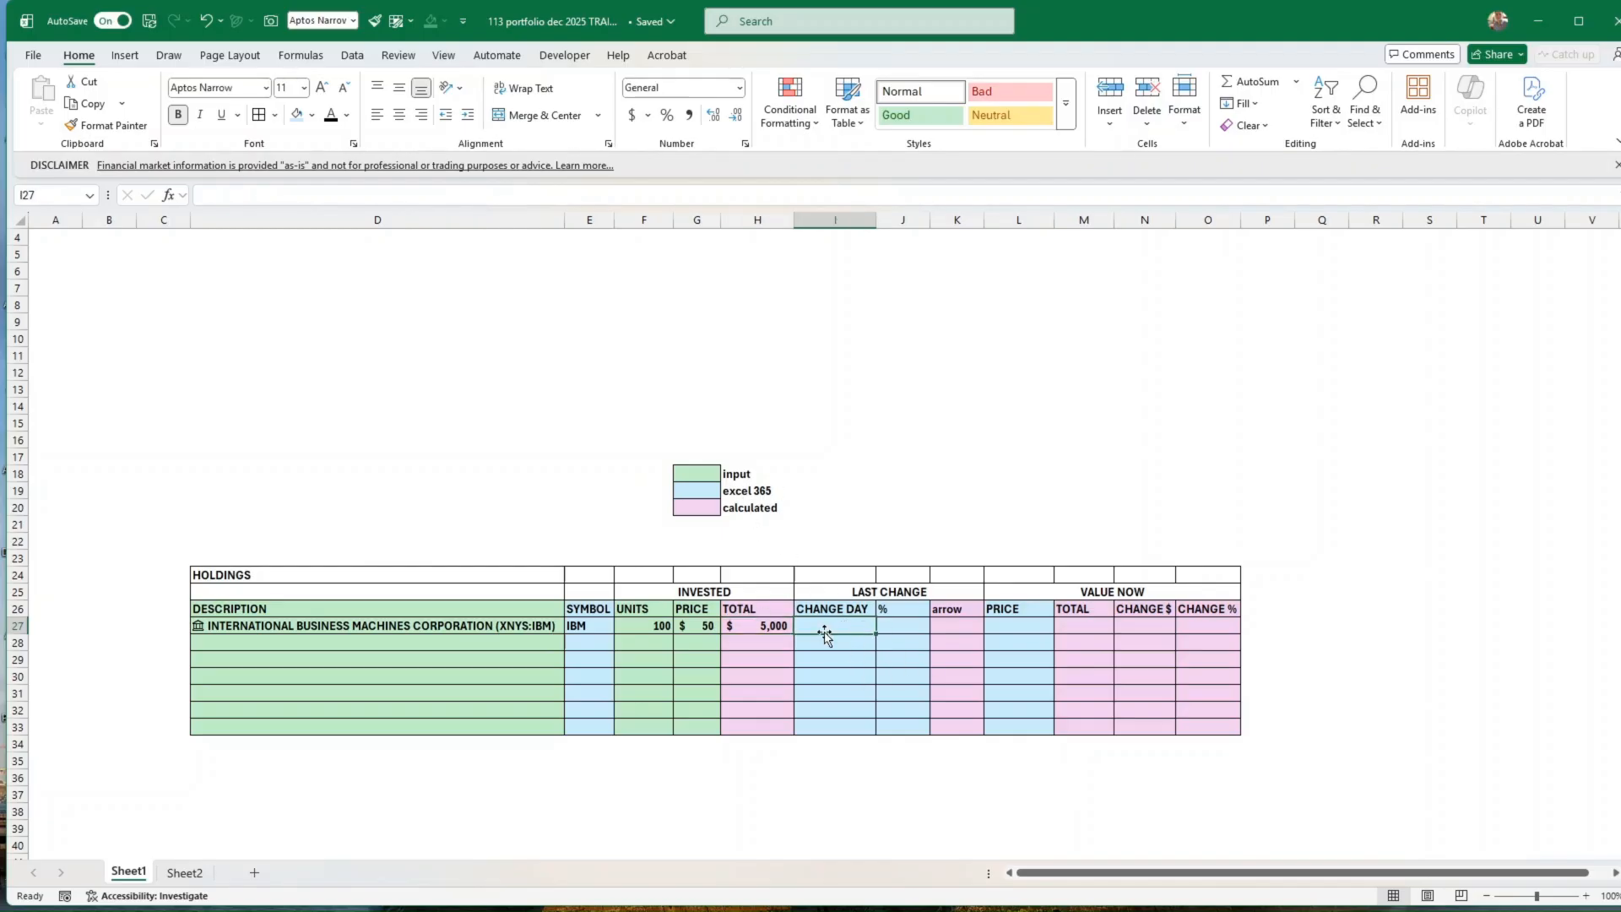
{"action": "left_click", "coordinate": [531, 631]}
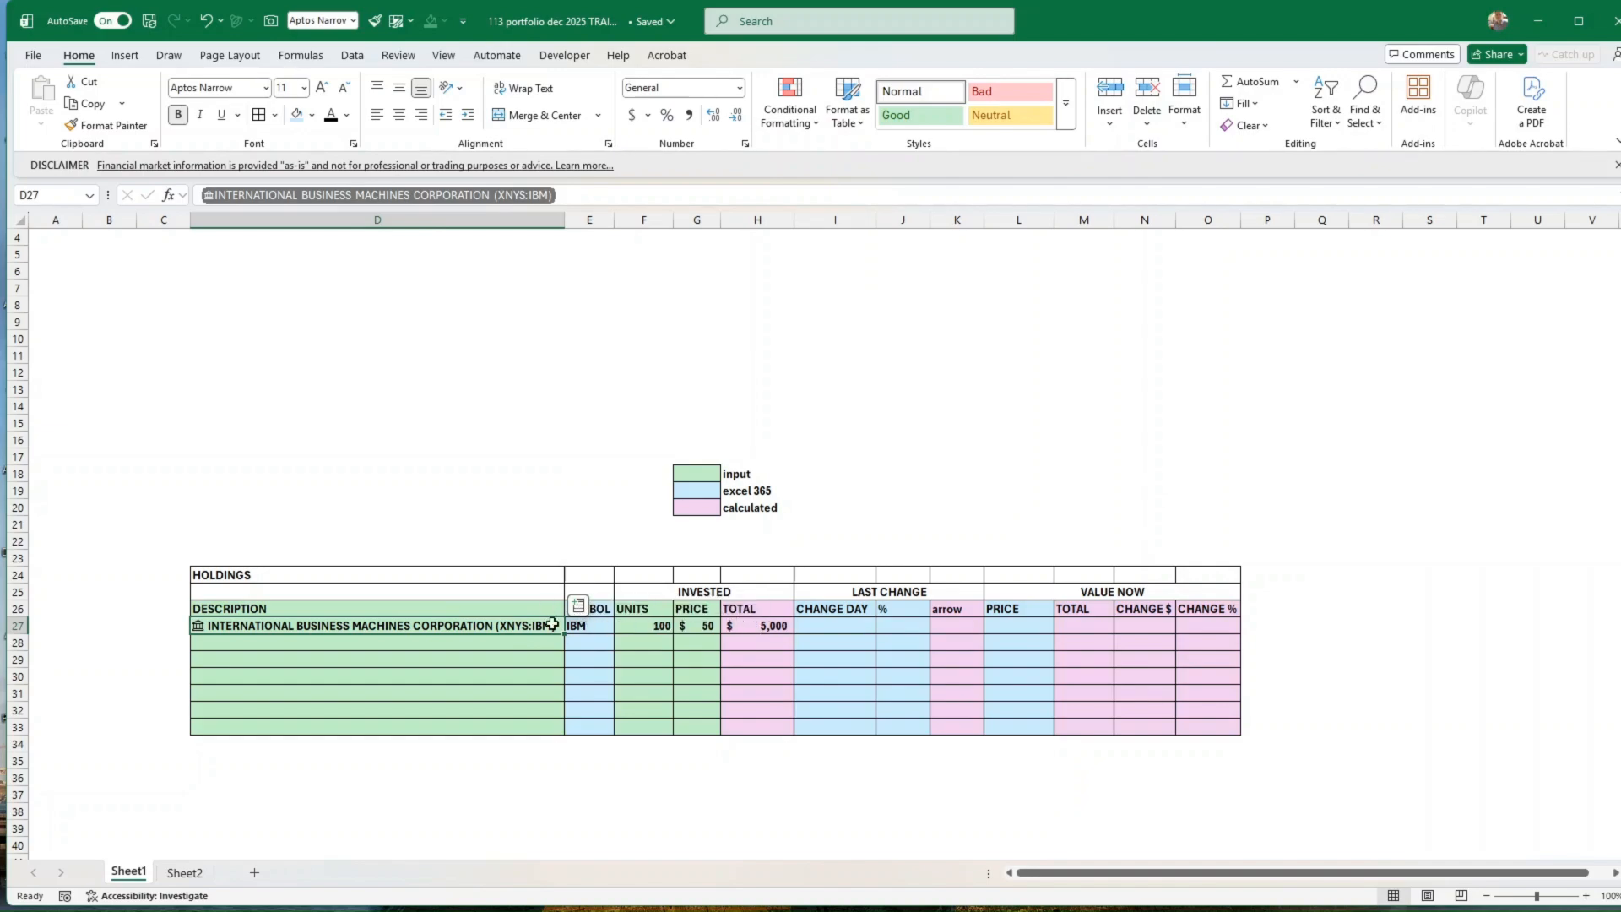
{"action": "left_click", "coordinate": [844, 626]}
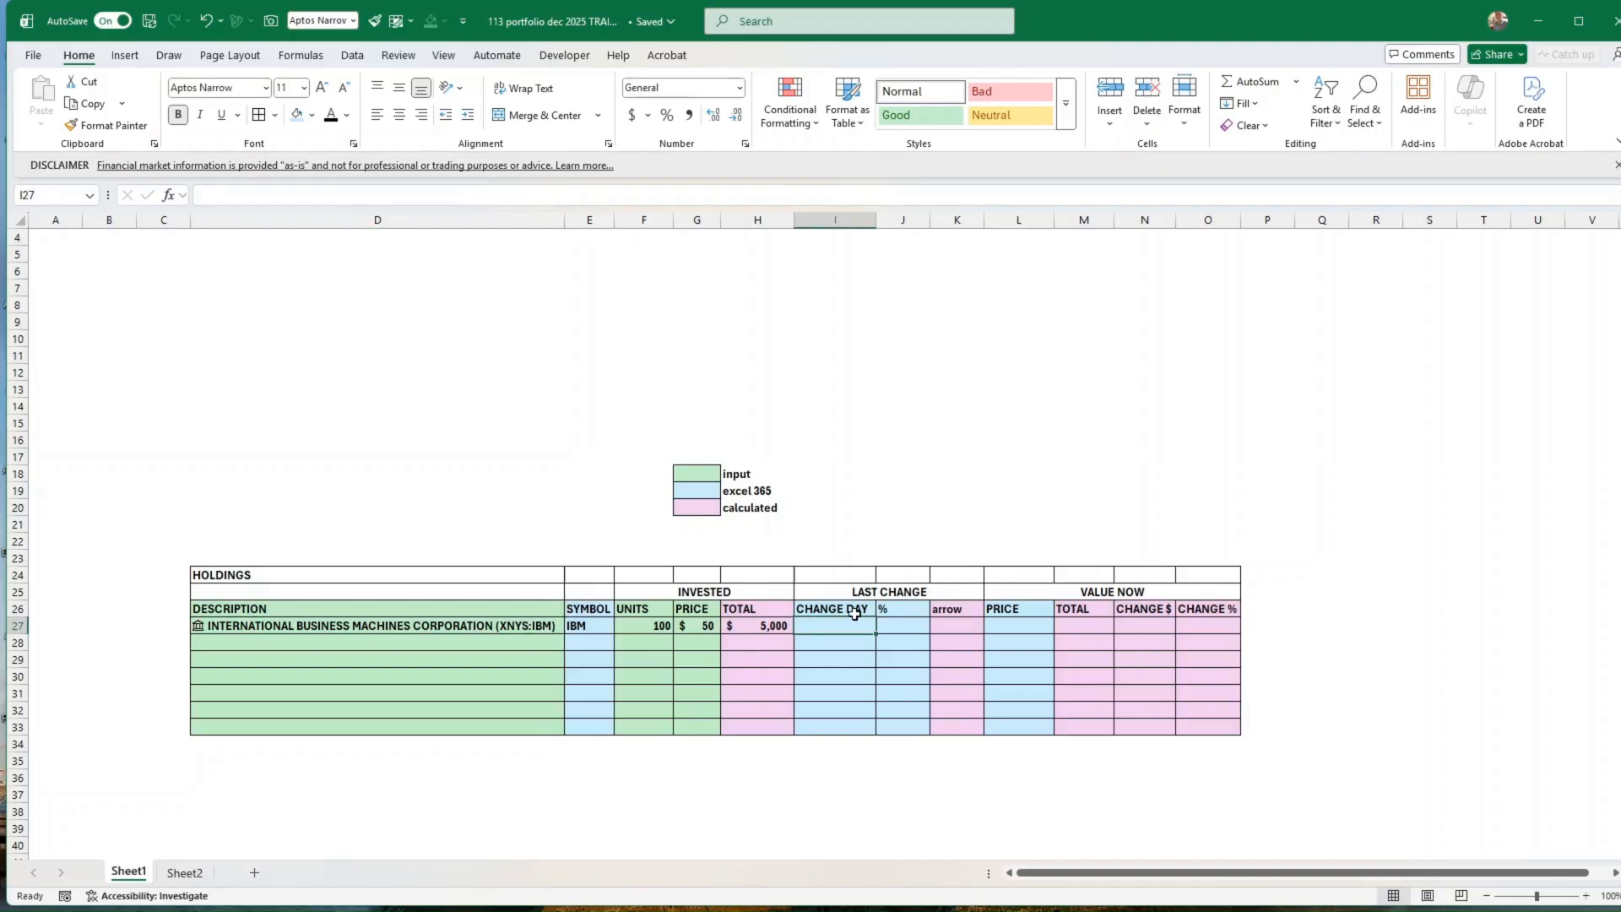
{"action": "type", "text": "="}
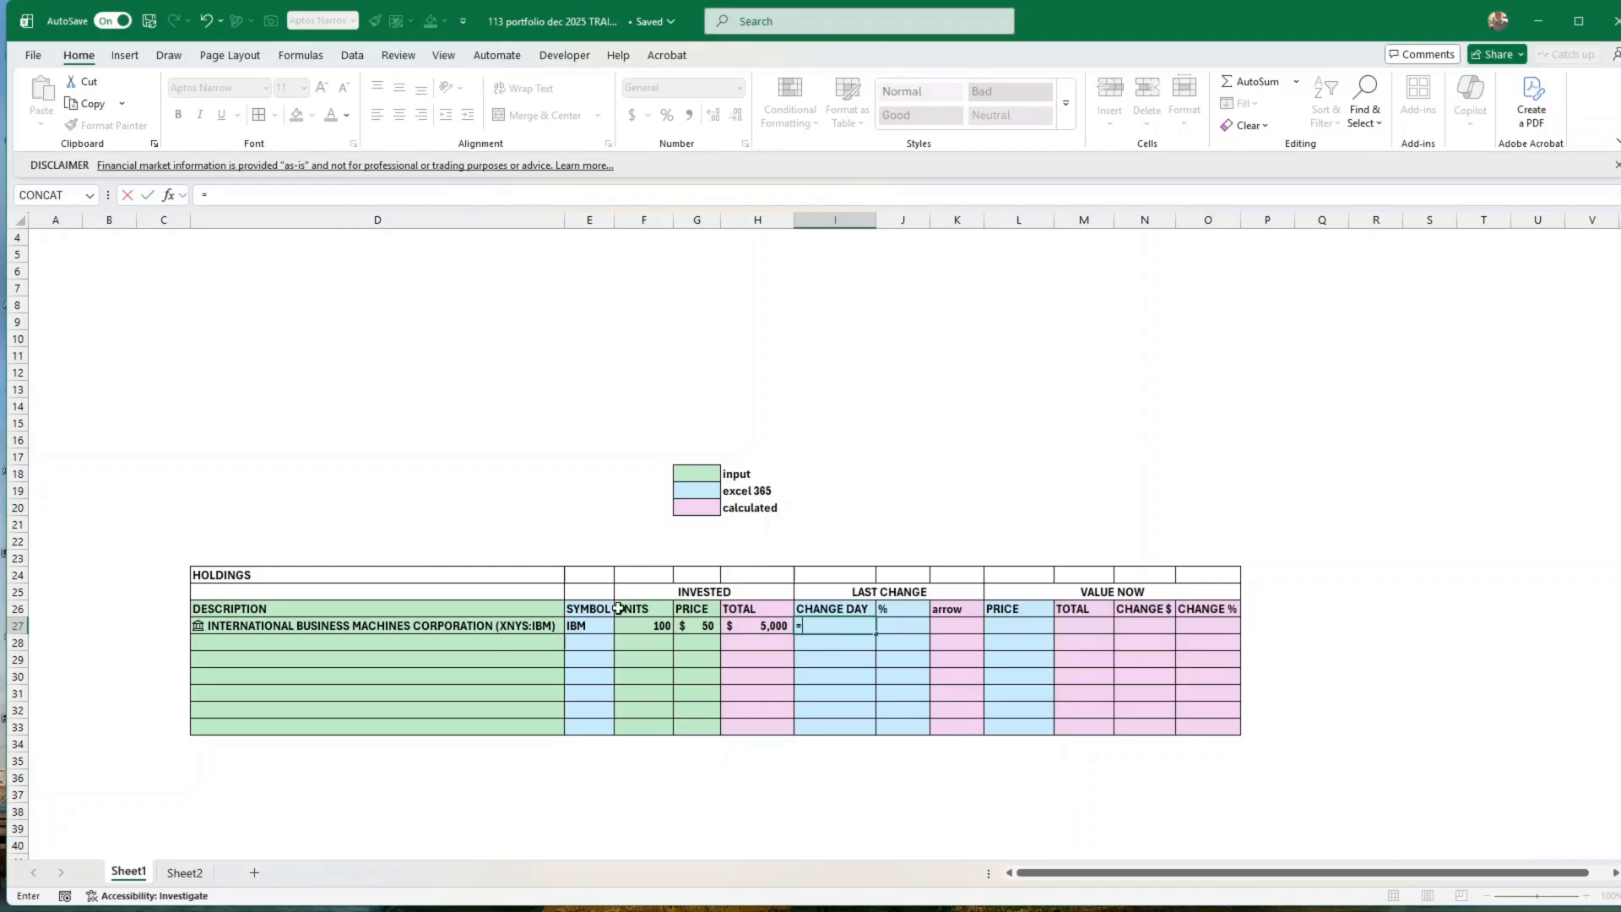
{"action": "left_click", "coordinate": [243, 625]}
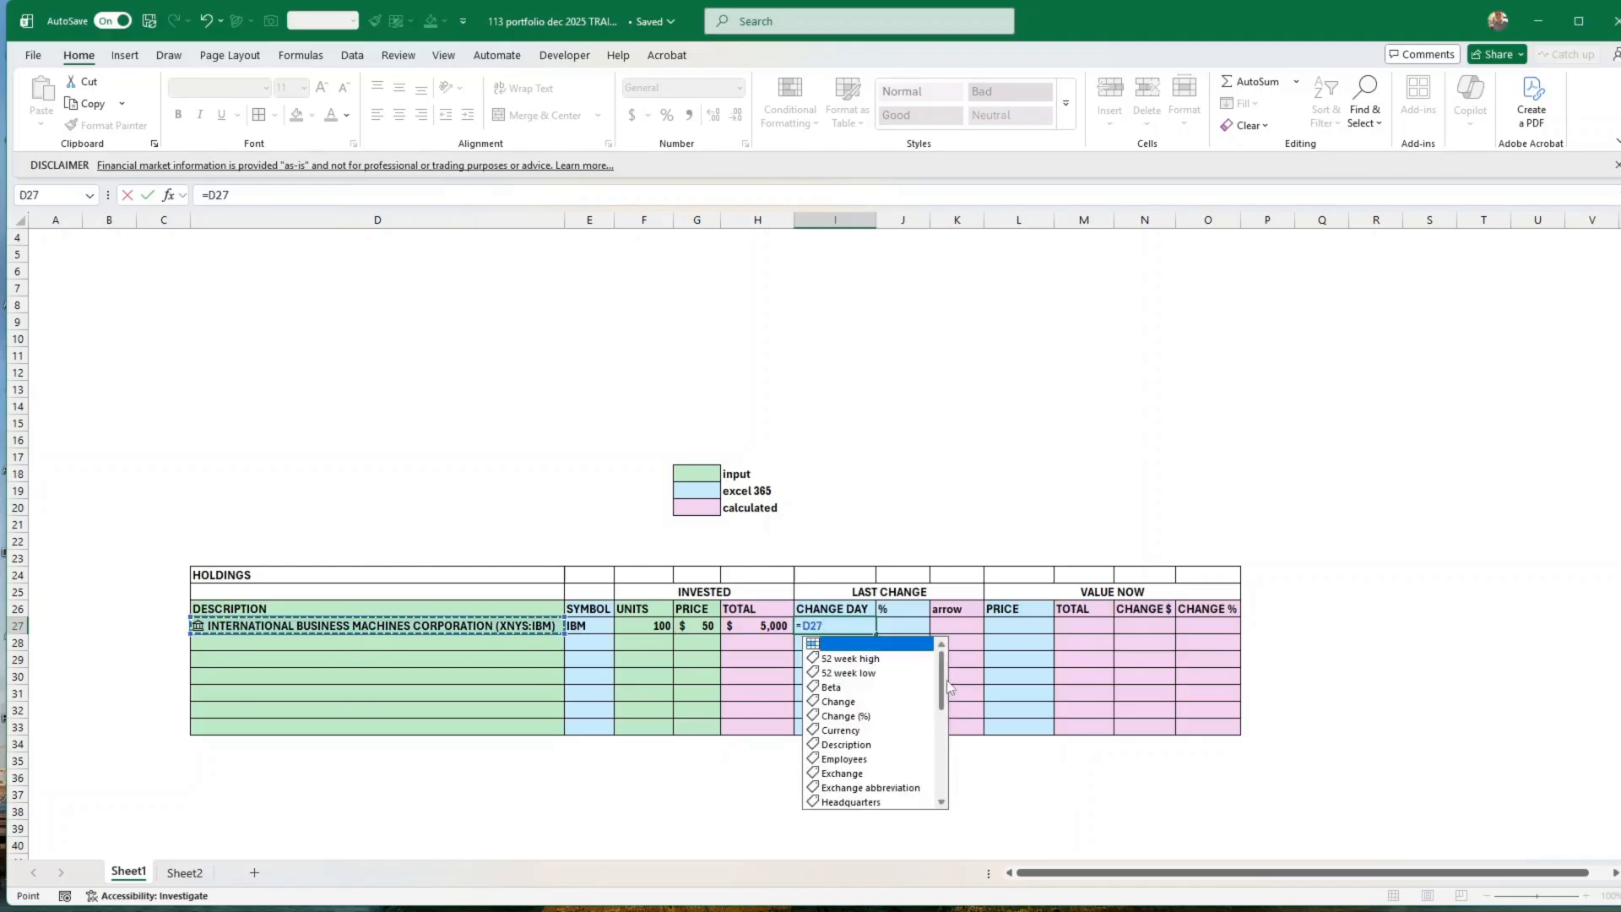
{"action": "mouse_move", "coordinate": [945, 691]}
{"action": "left_mouse_down"}
{"action": "mouse_move", "coordinate": [943, 764]}
{"action": "mouse_move", "coordinate": [948, 690]}
{"action": "left_mouse_up"}
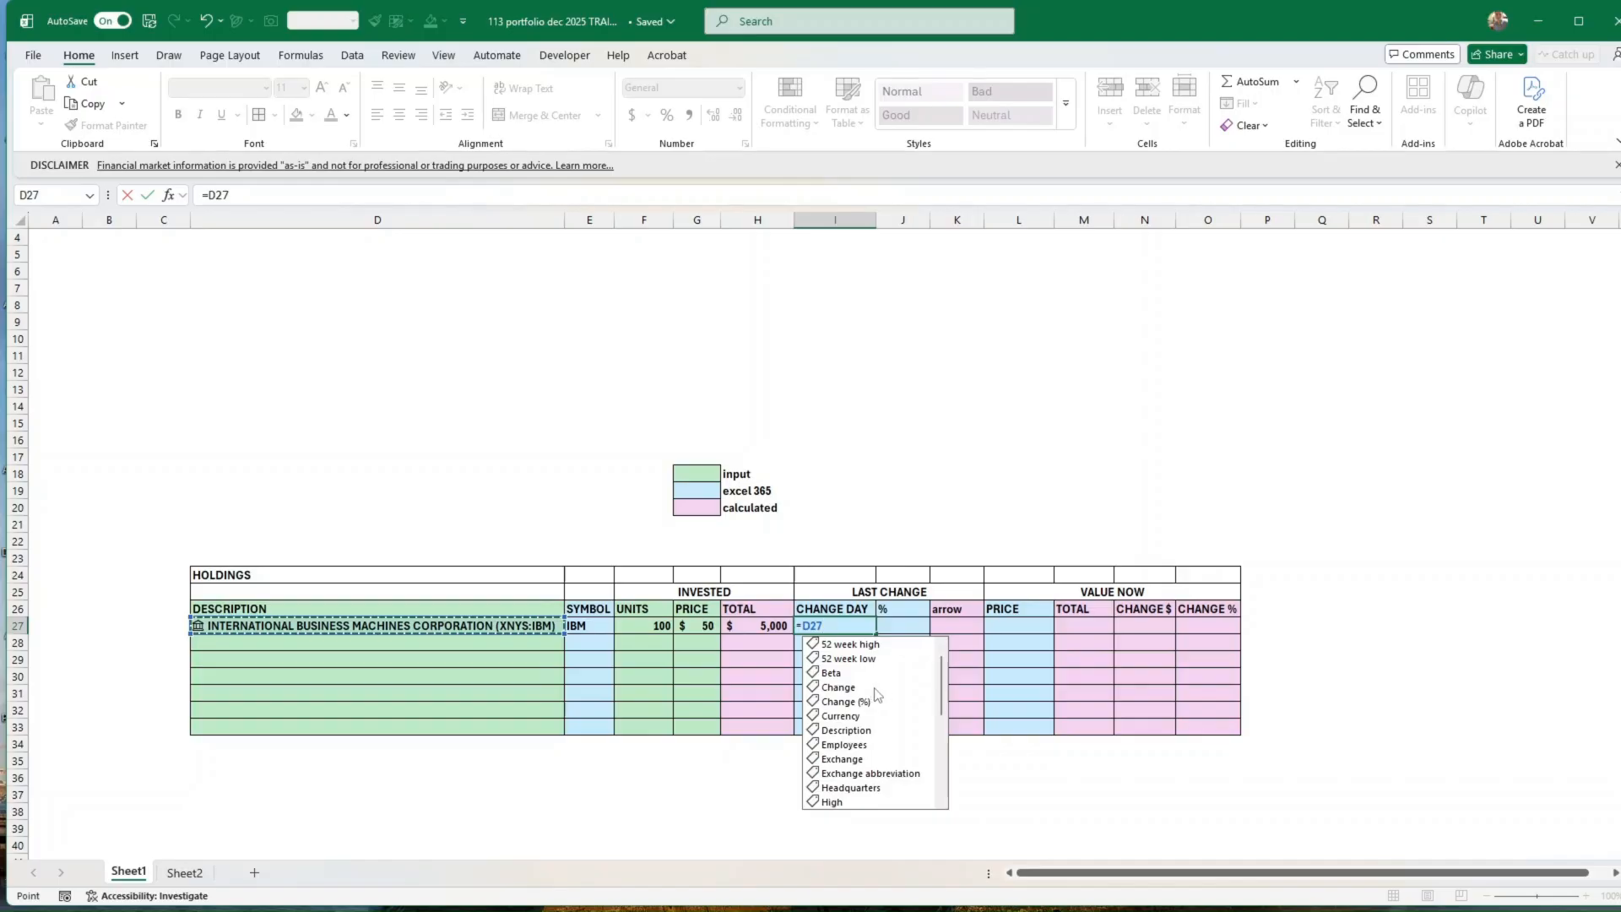
{"action": "left_click", "coordinate": [849, 691]}
{"action": "double_click", "coordinate": [849, 691]}
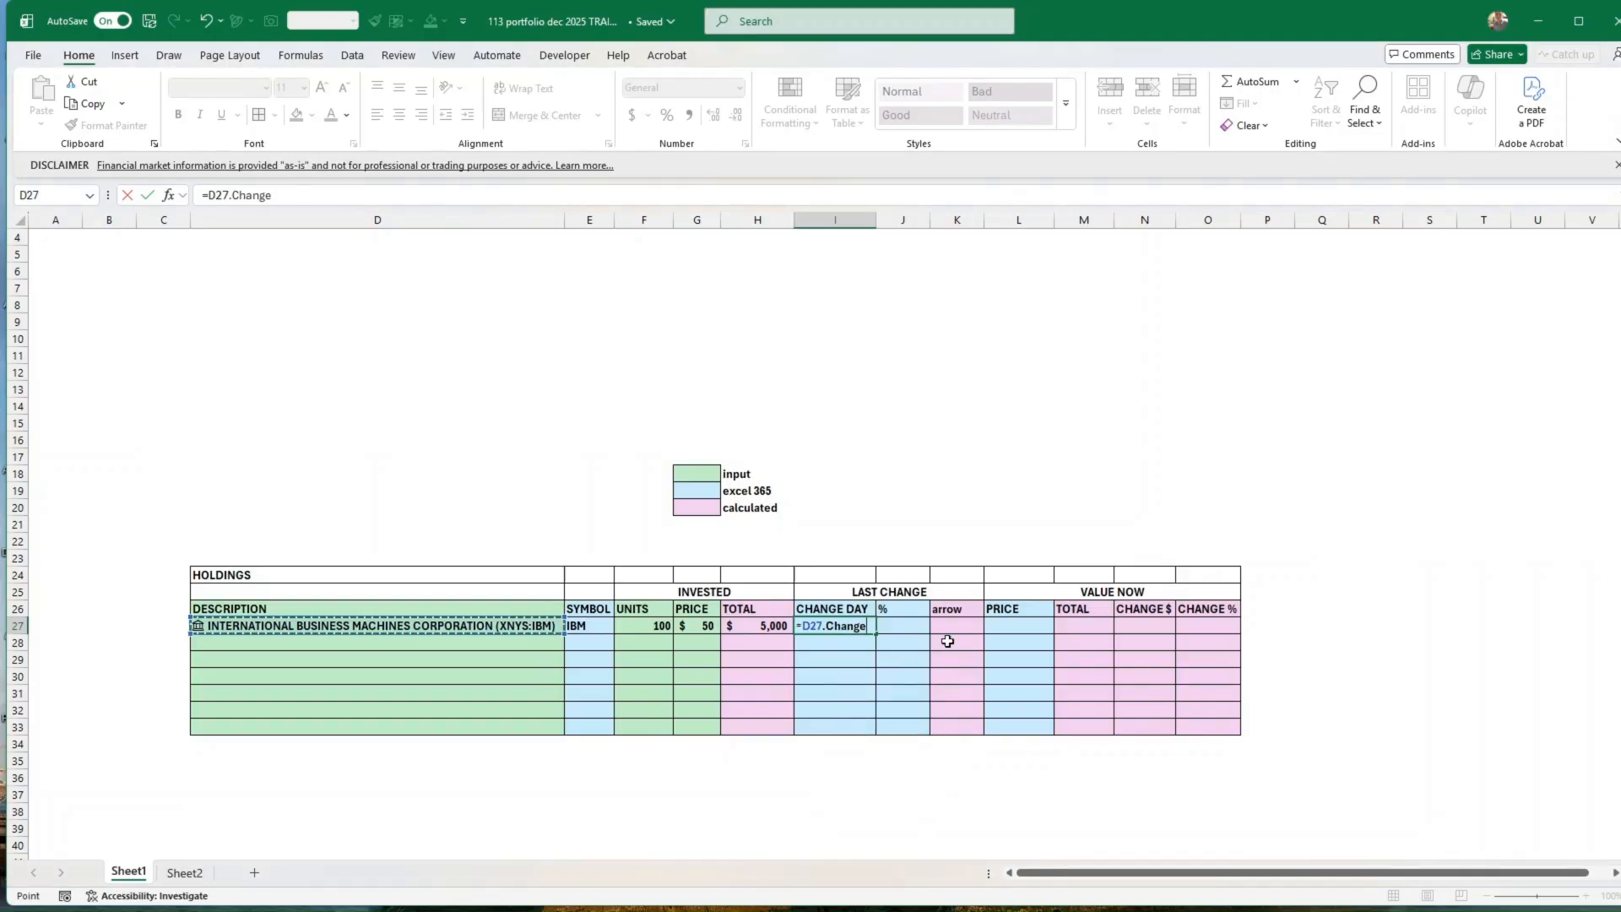
{"action": "key", "text": "Return"}
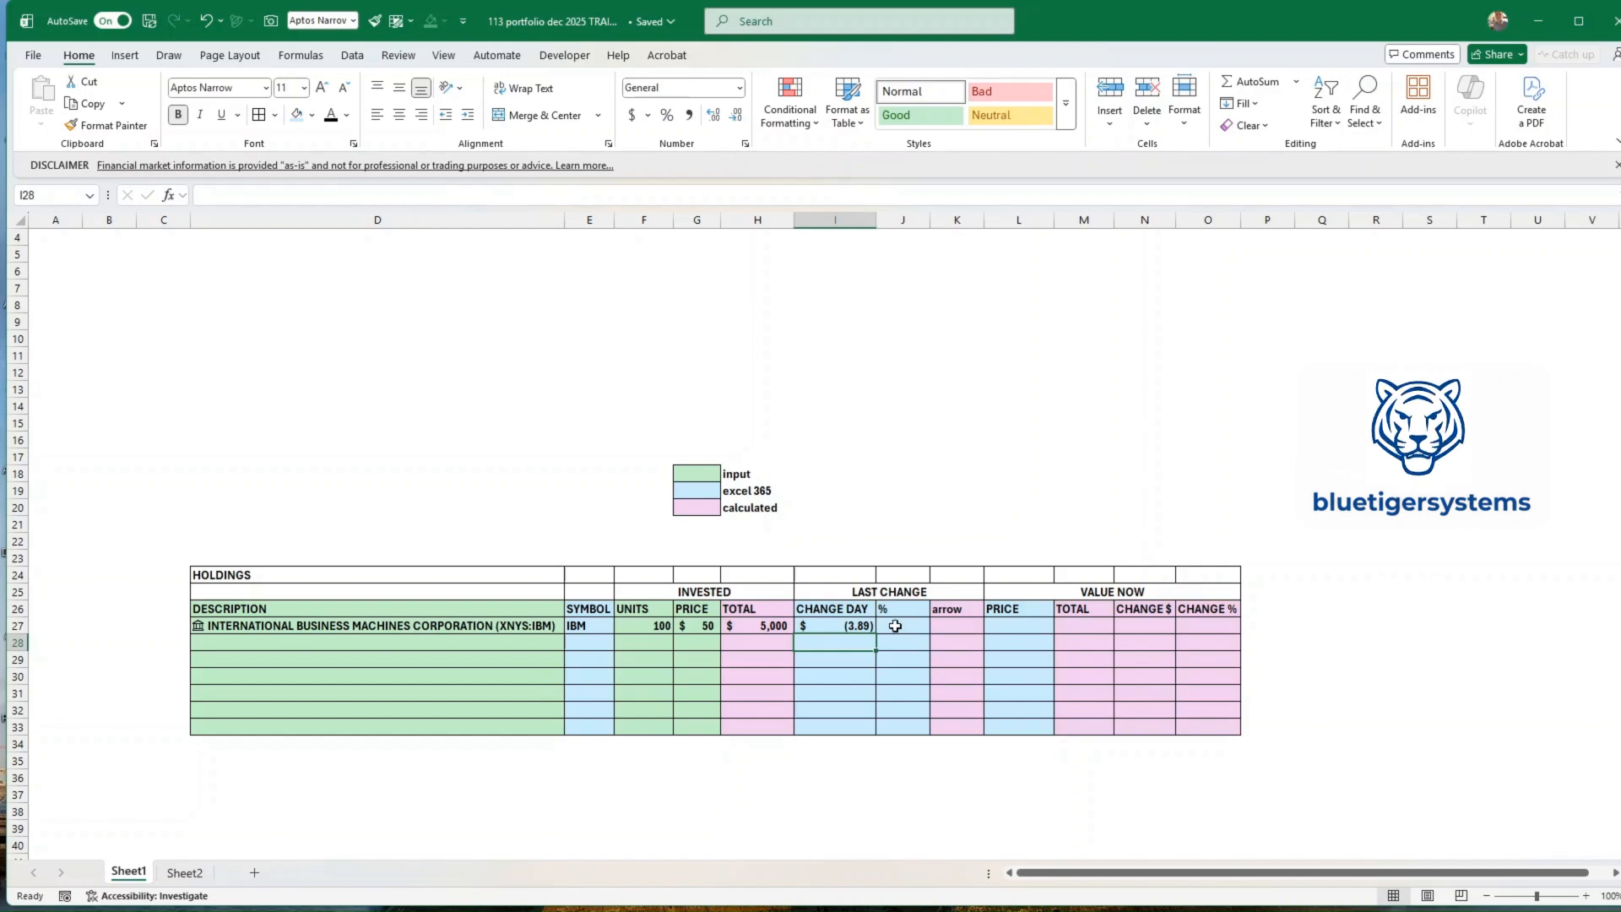
Step: Extract the Change (%) field from the IBM stock in D27 into the last-change % cell J27
{"action": "left_click", "coordinate": [915, 625]}
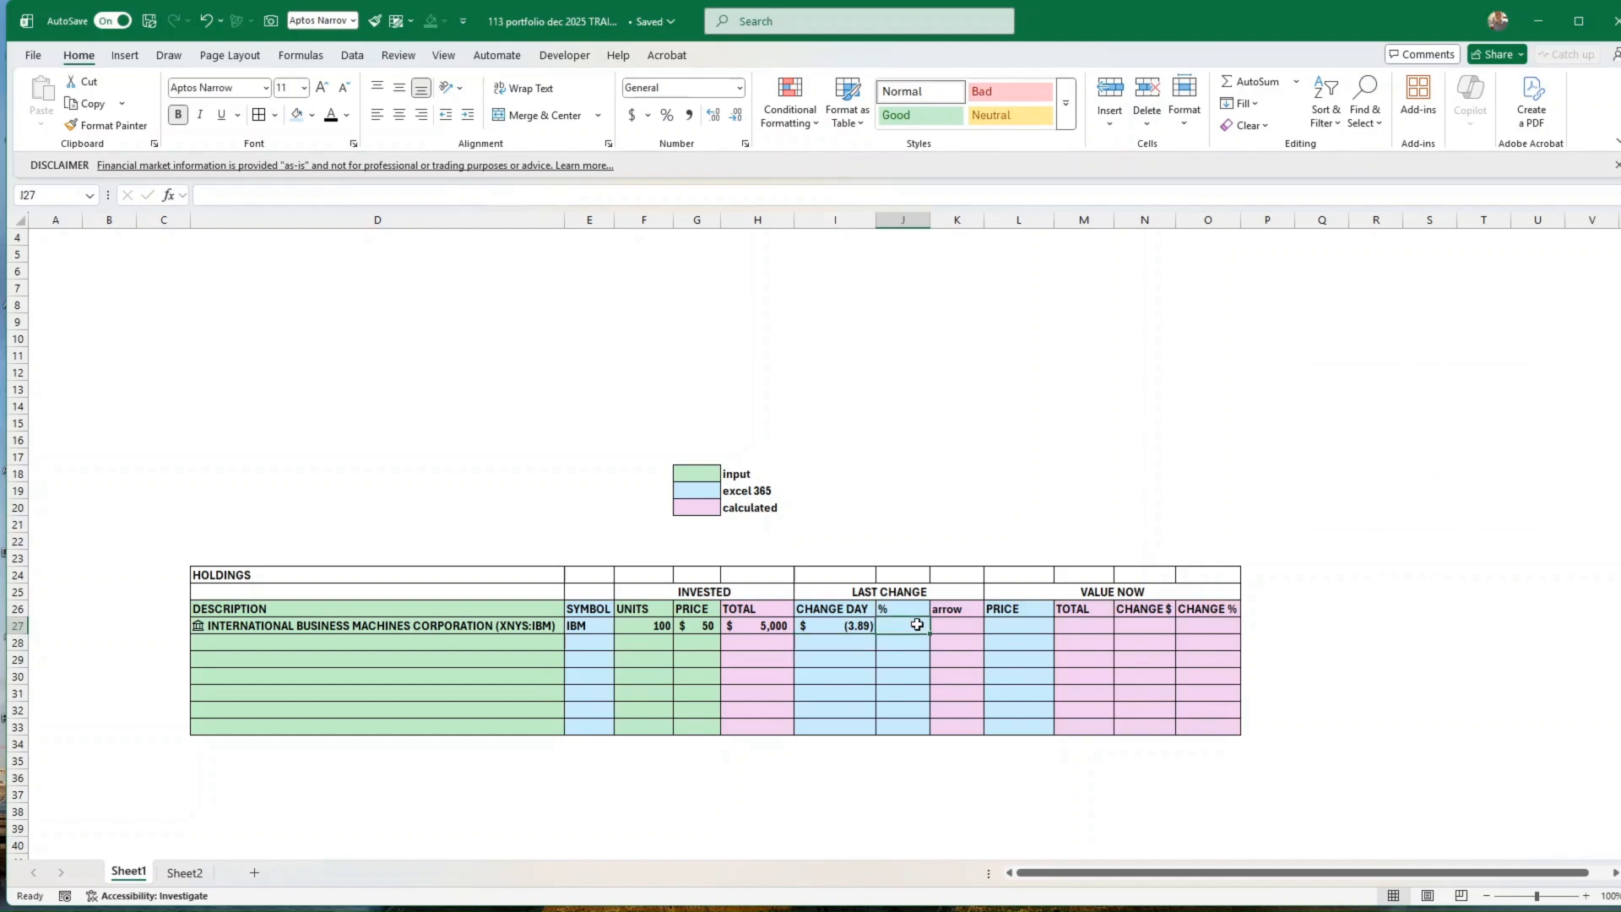
{"action": "type", "text": "="}
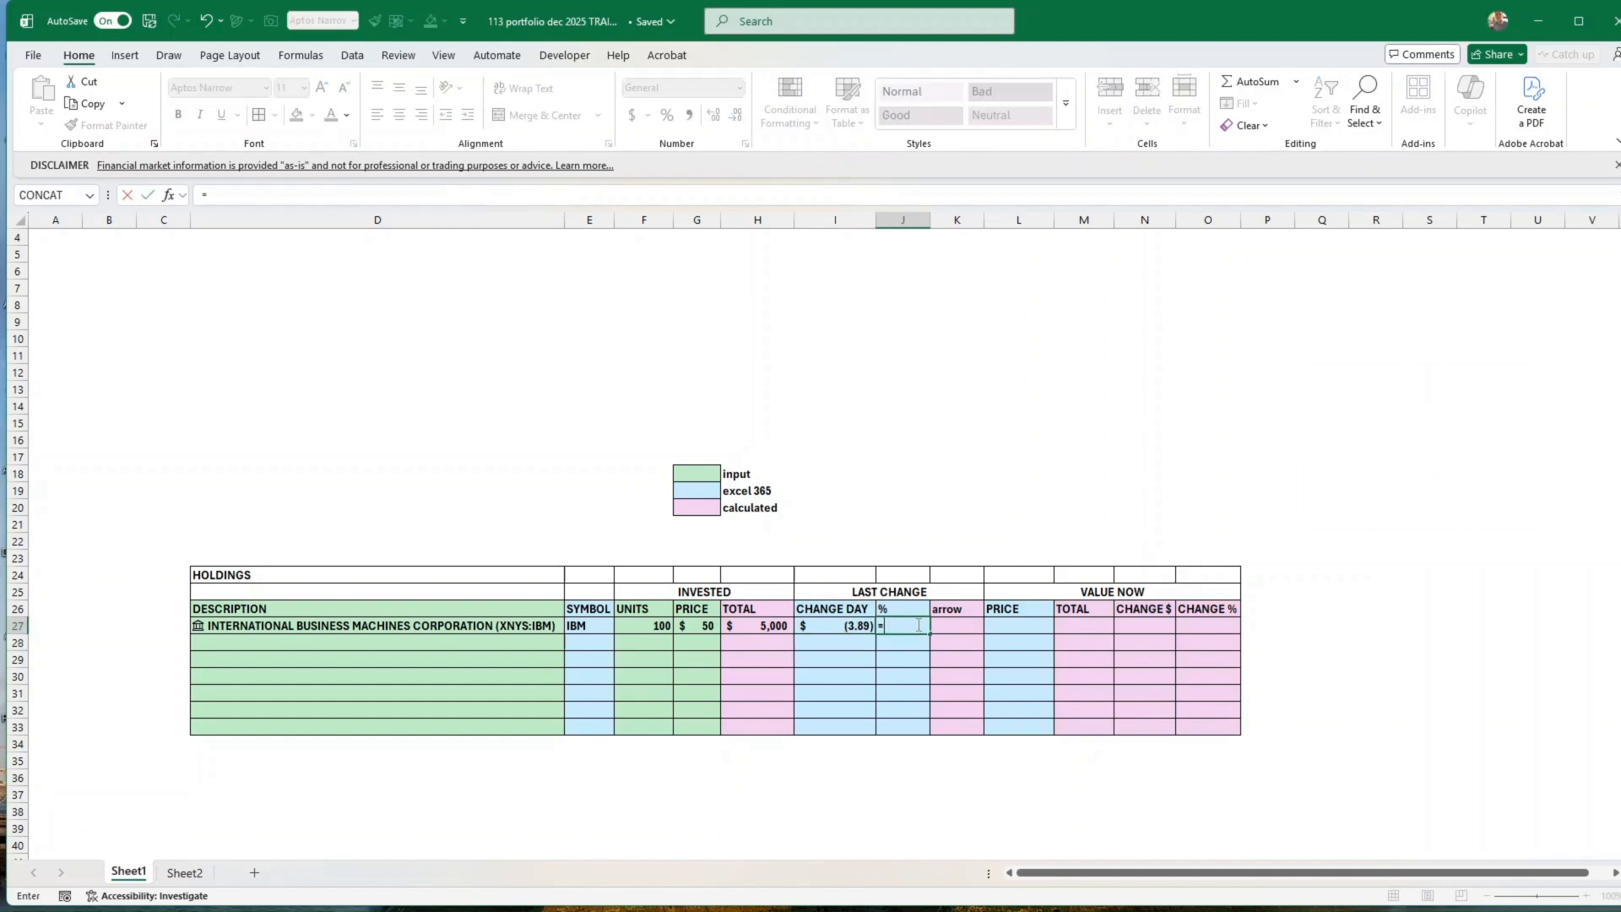
{"action": "left_click", "coordinate": [505, 628]}
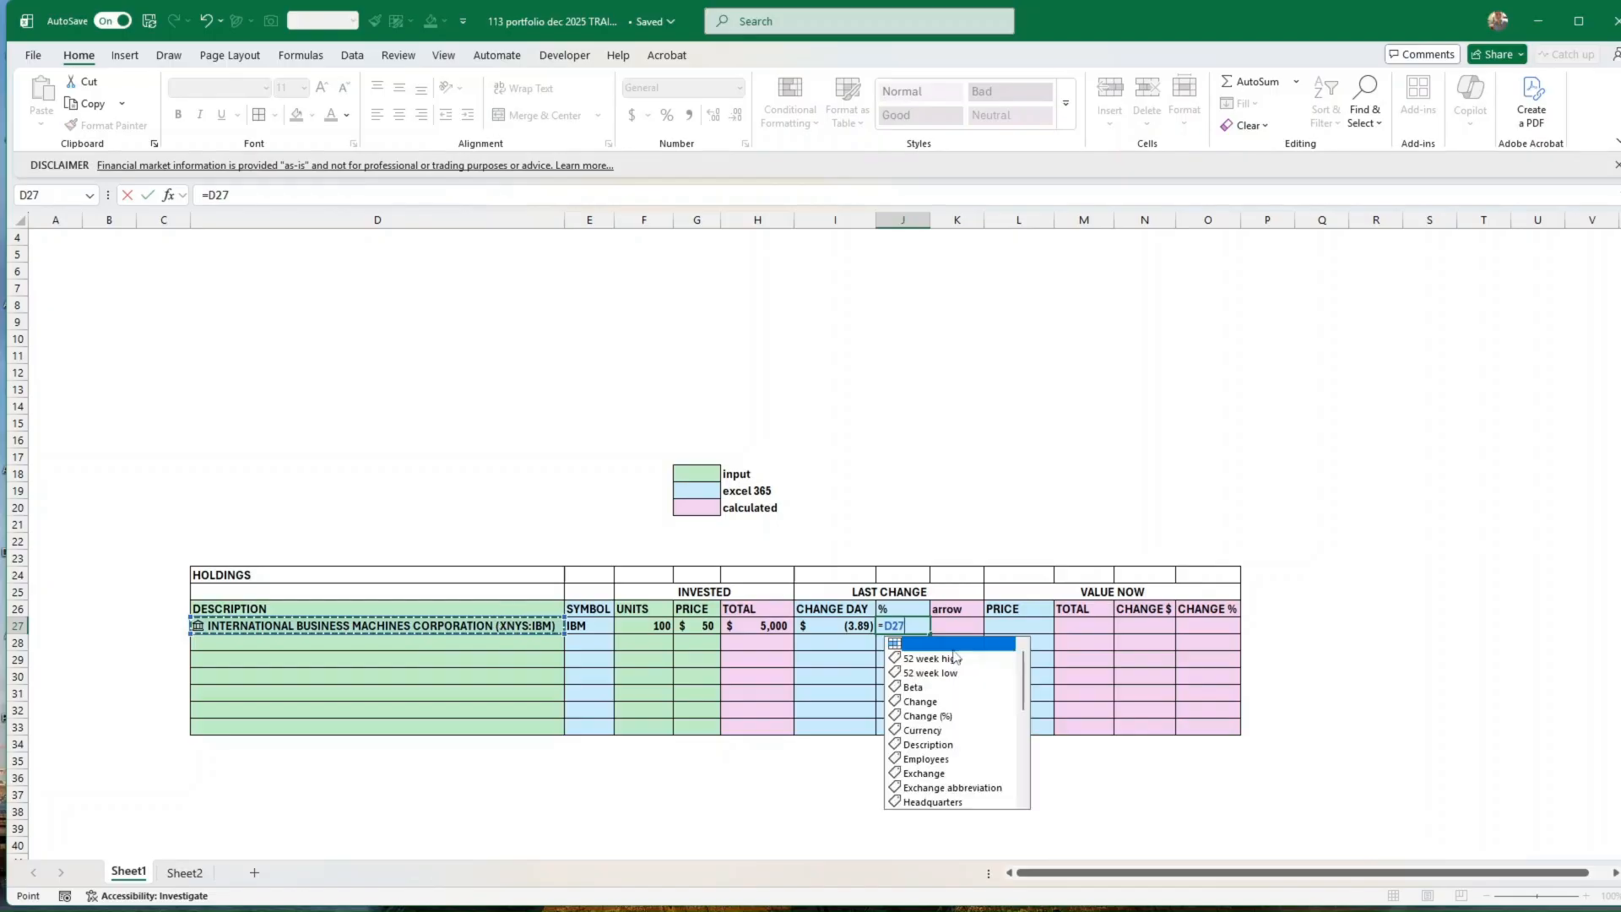
{"action": "left_click", "coordinate": [926, 716]}
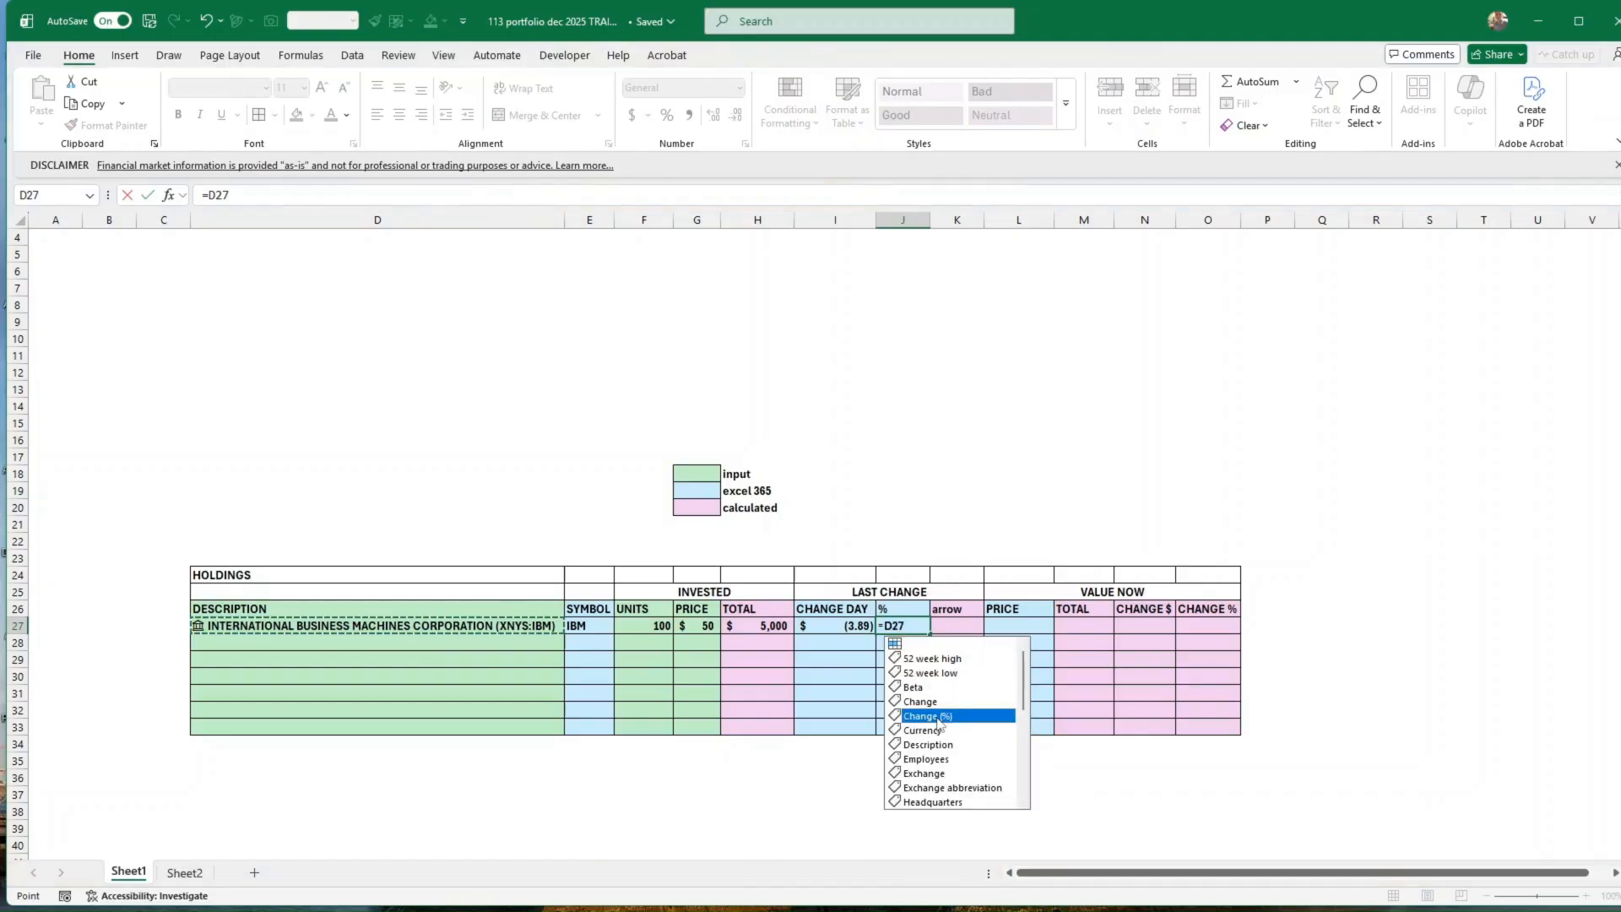
{"action": "double_click", "coordinate": [927, 716]}
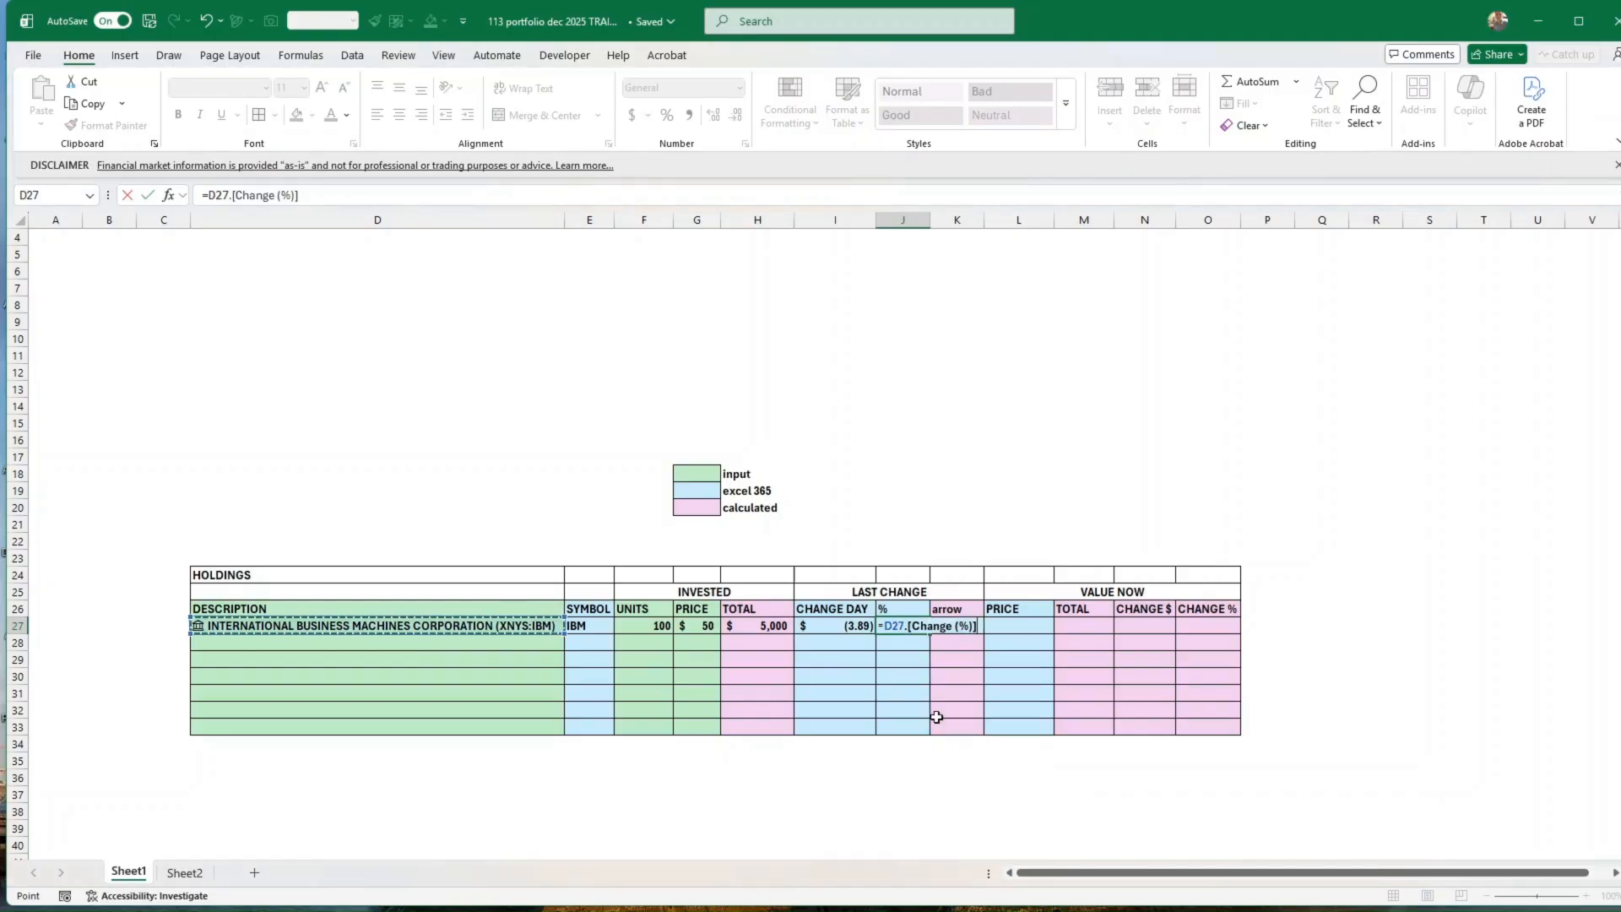
{"action": "left_click", "coordinate": [148, 196]}
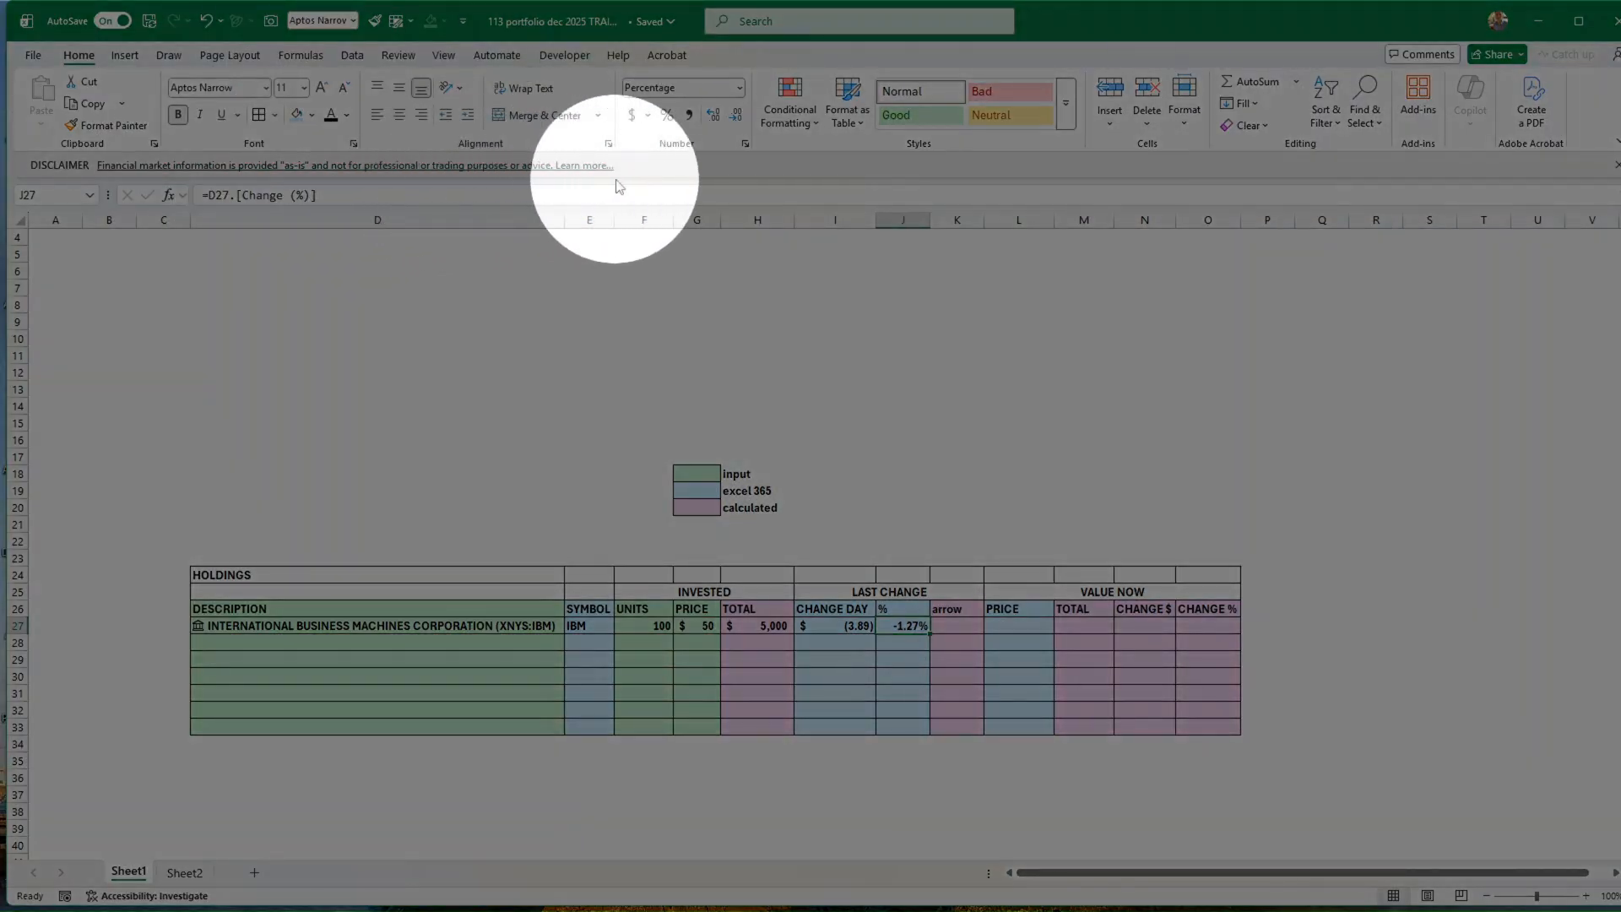
{"action": "left_click", "coordinate": [821, 378]}
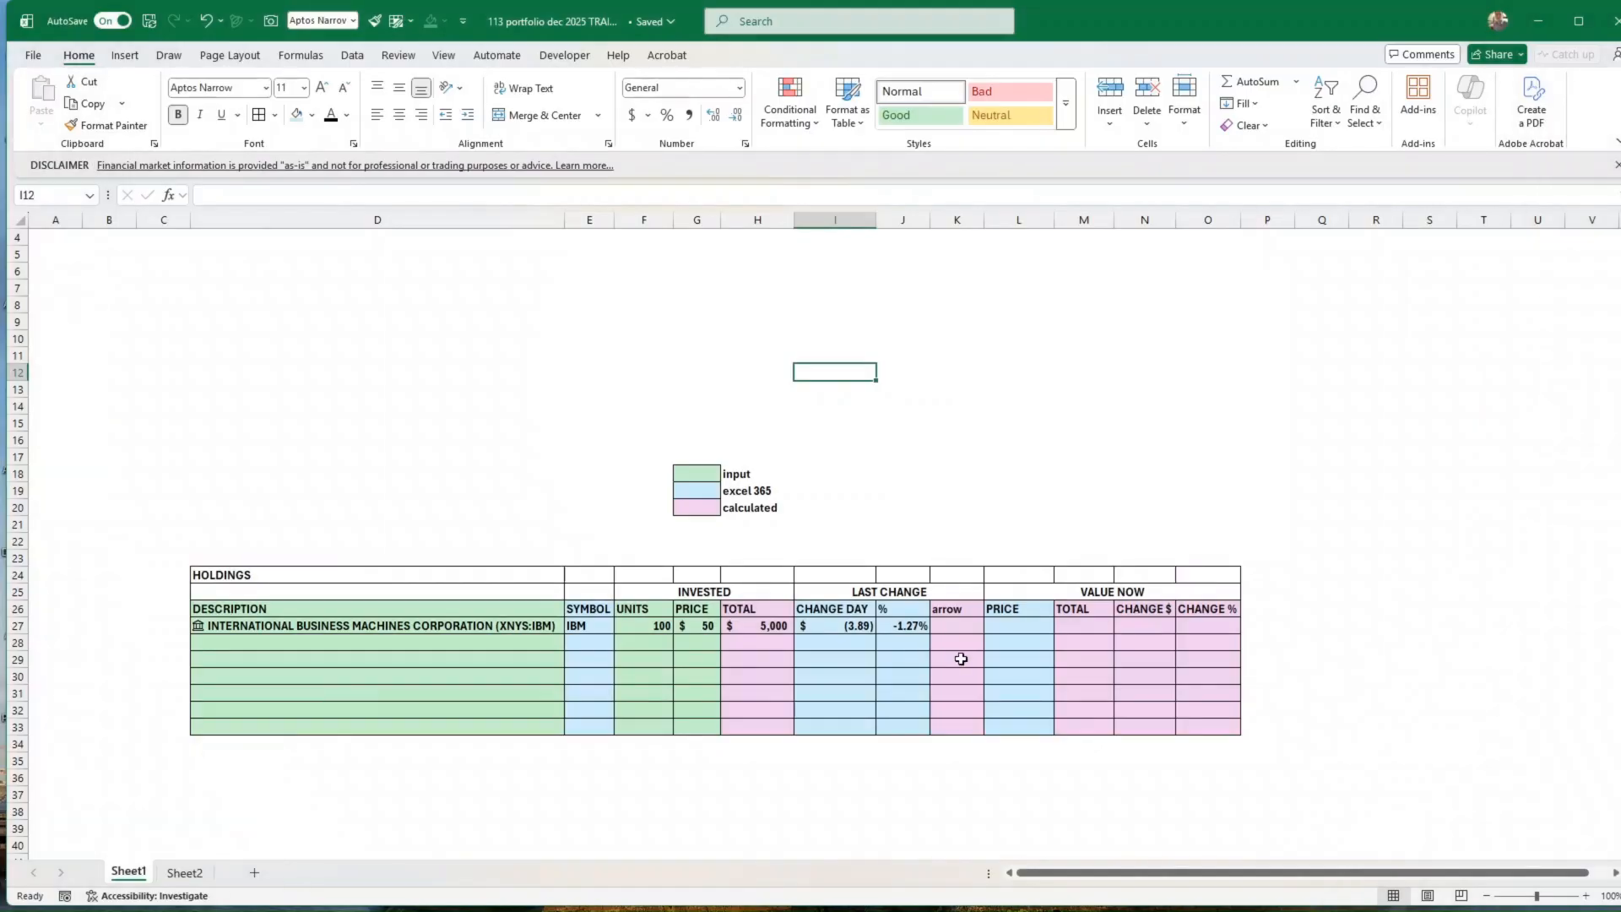
{"action": "left_click", "coordinate": [903, 612]}
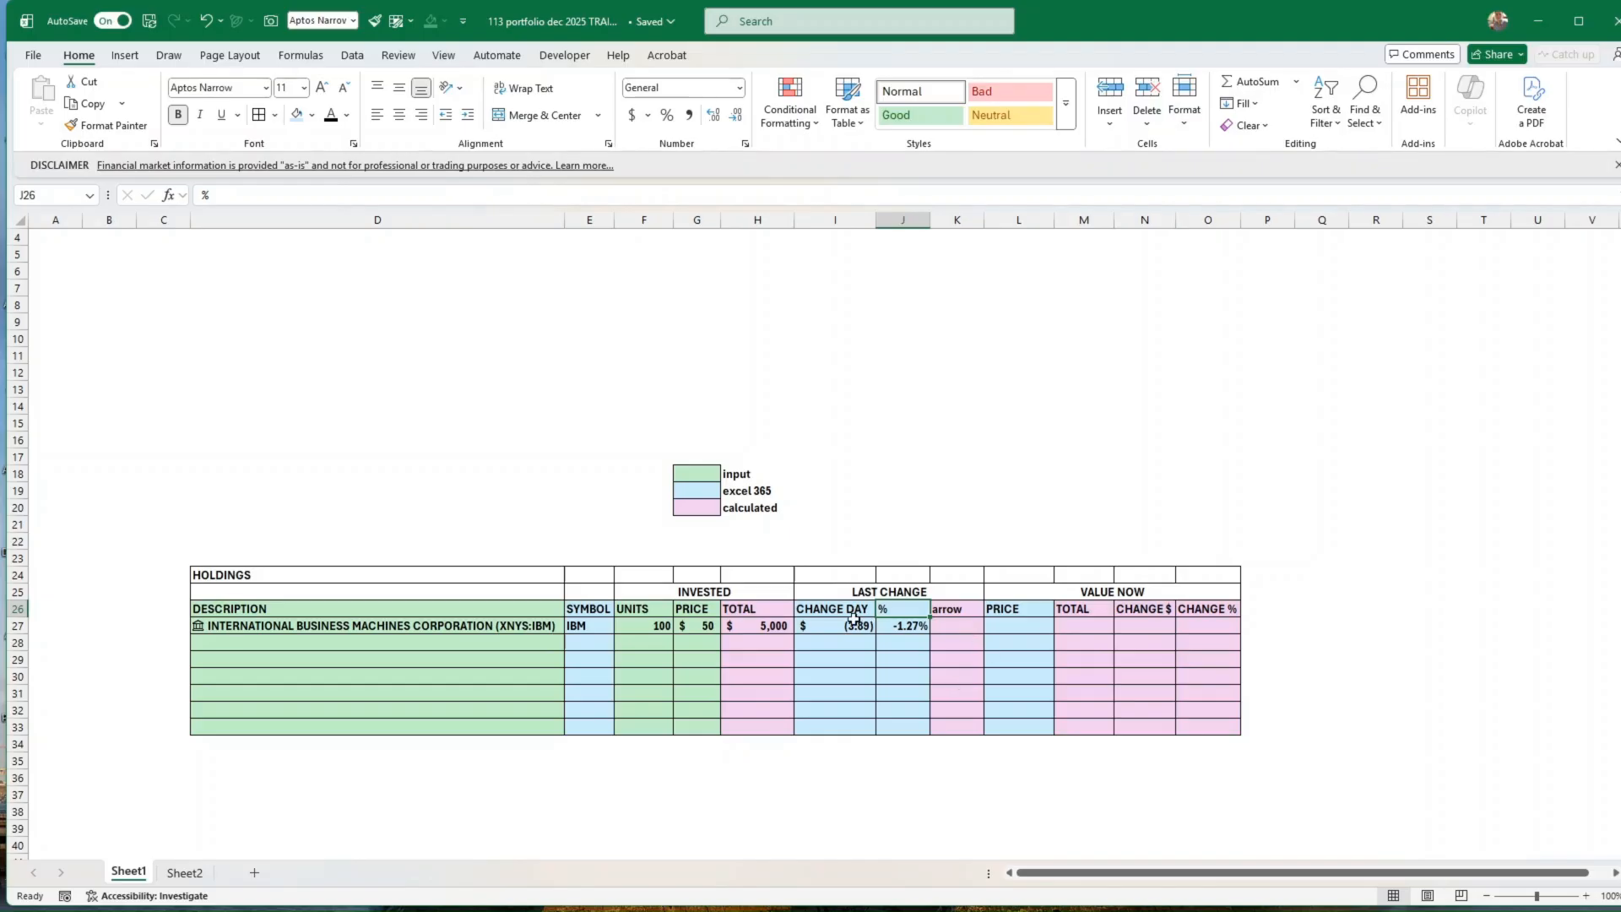
{"action": "left_click_drag", "start_coordinate": [833, 607], "coordinate": [895, 720]}
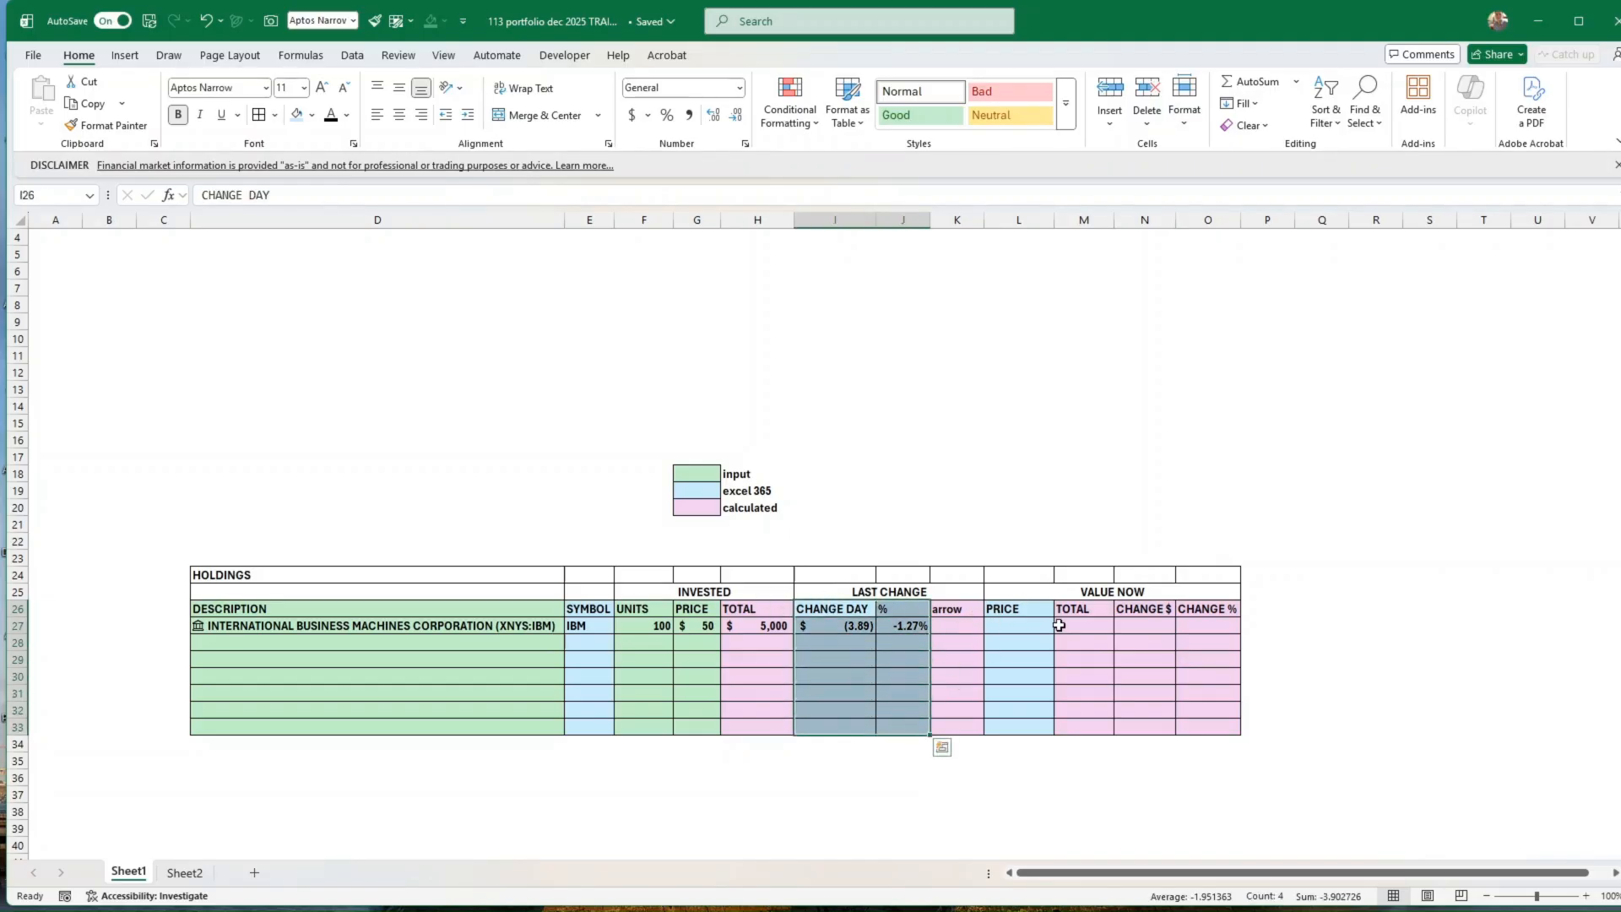
{"action": "left_click", "coordinate": [954, 628]}
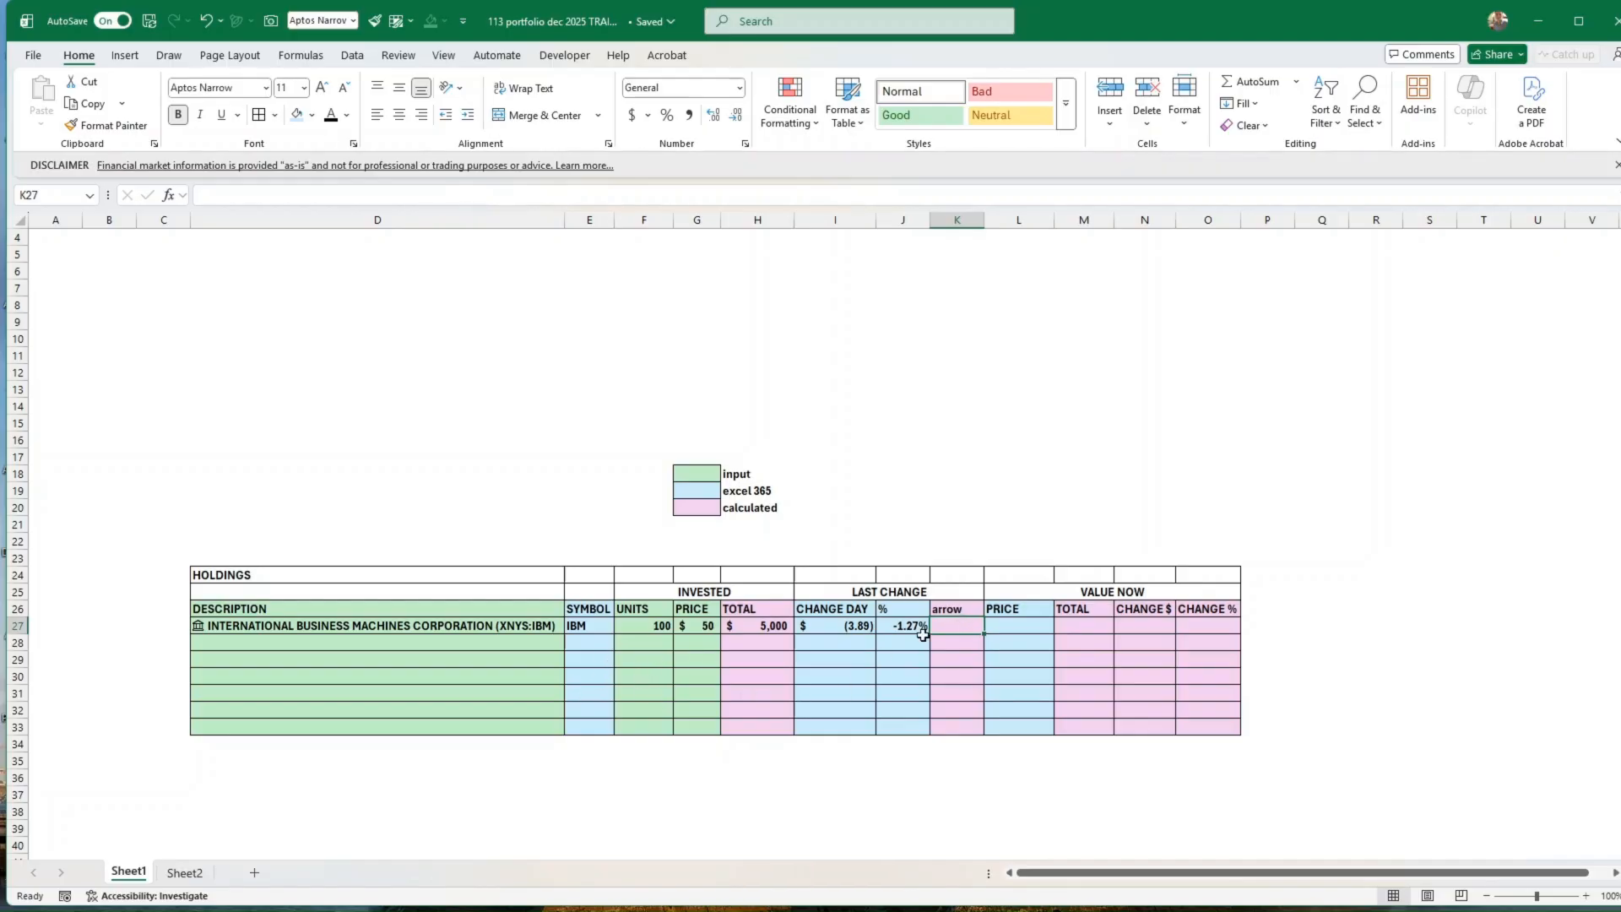
Step: Rename Sheet2 as Settings
{"action": "left_click", "coordinate": [183, 874]}
{"action": "right_click", "coordinate": [184, 875]}
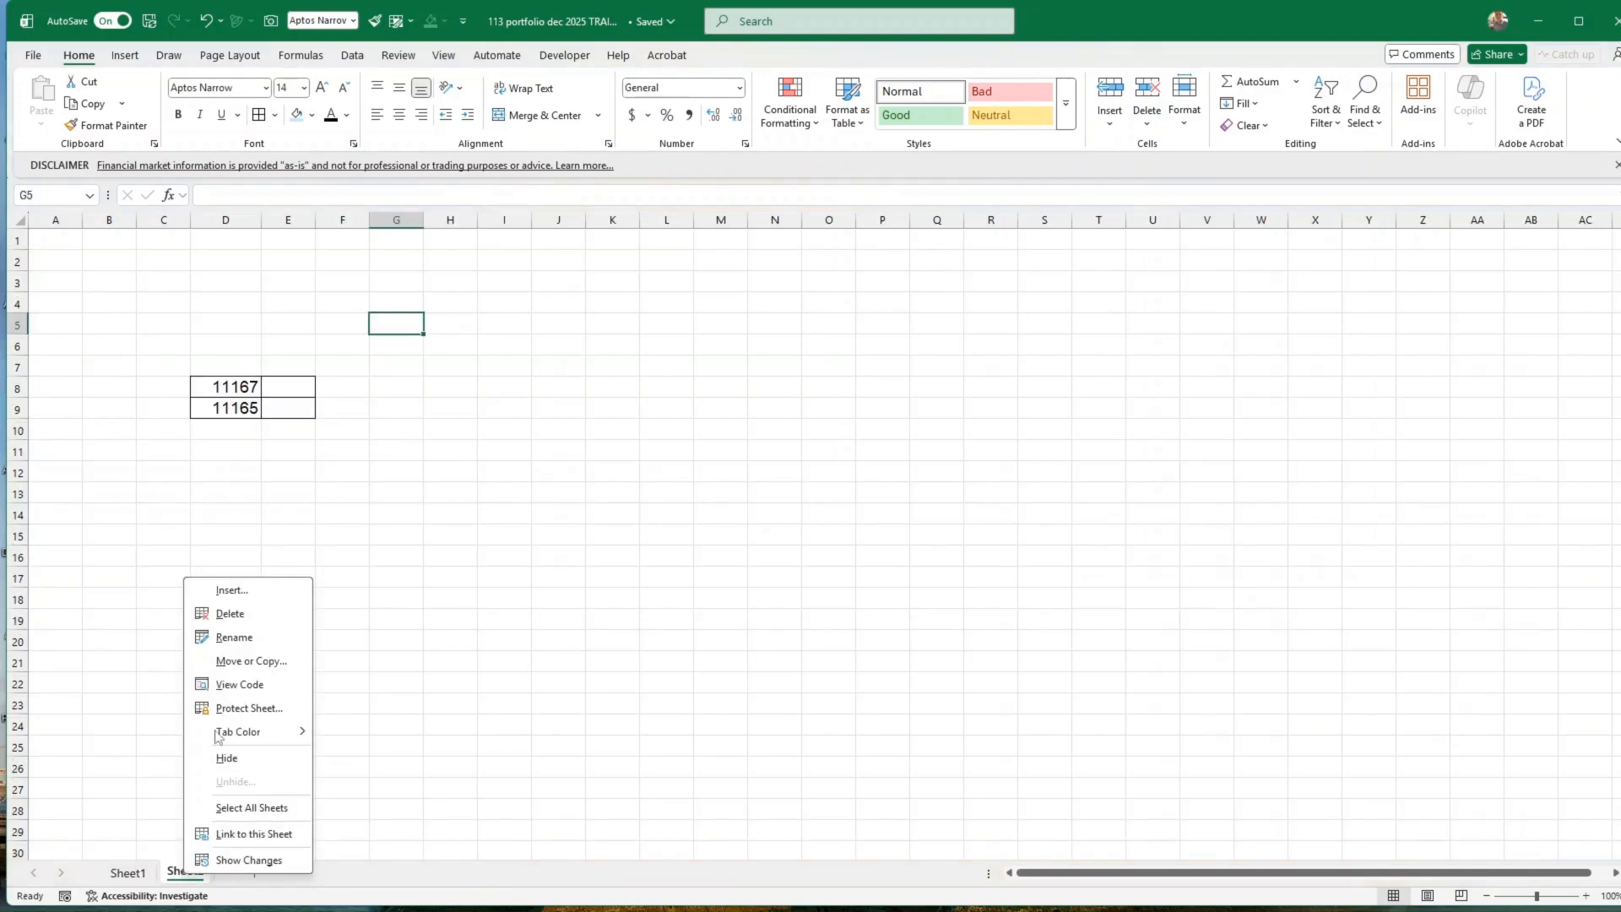
{"action": "left_click", "coordinate": [233, 640]}
{"action": "type", "text": "Sett"}
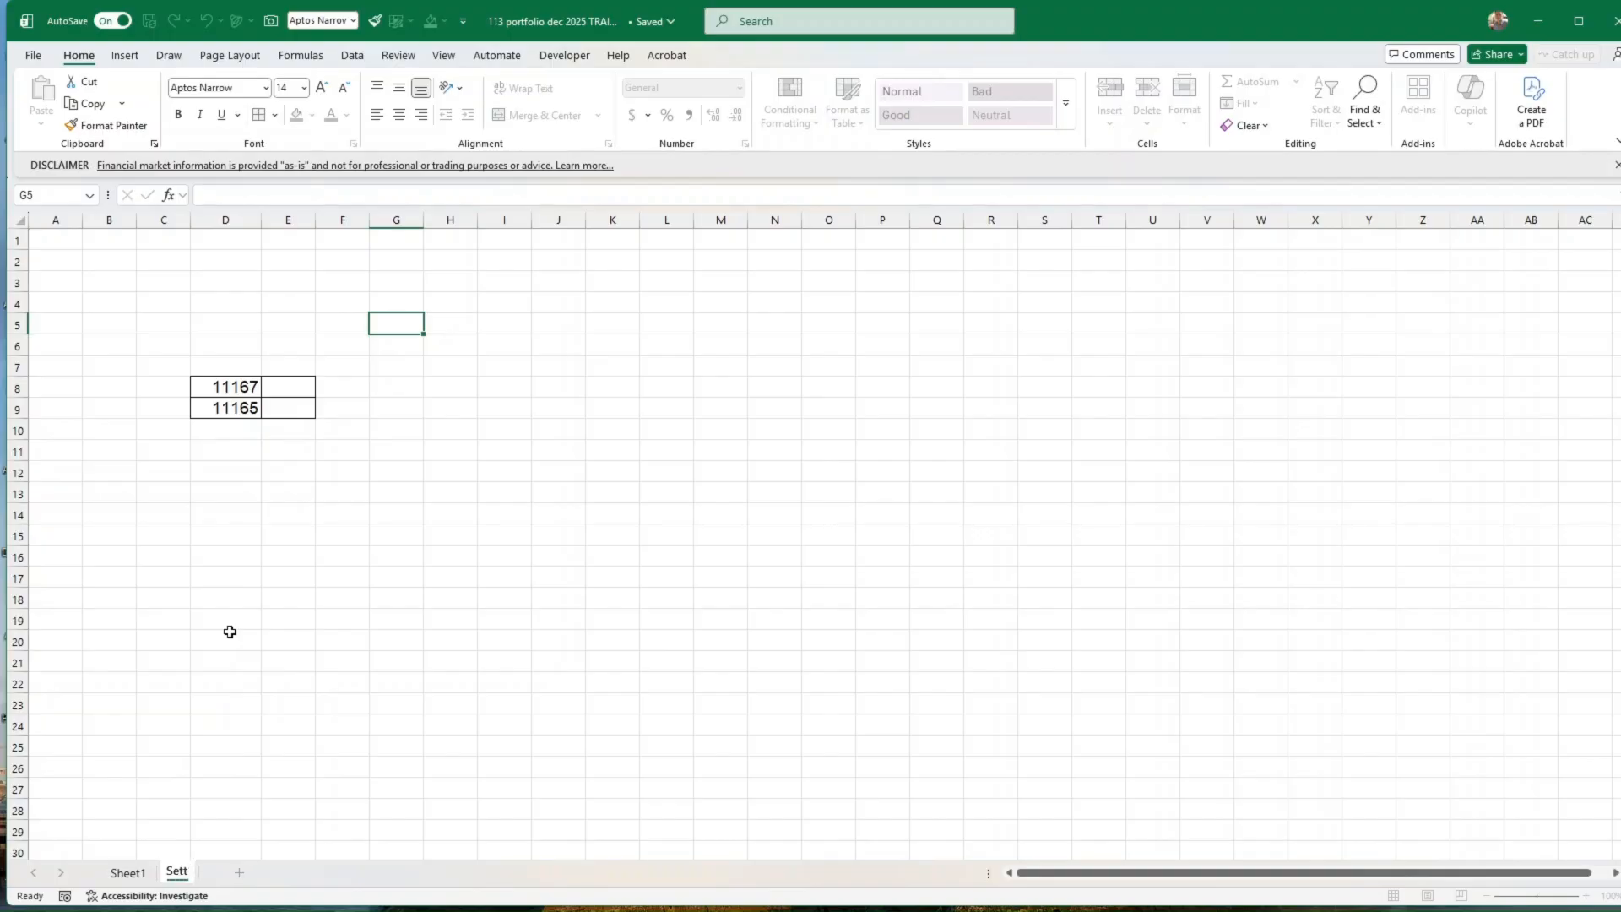
{"action": "type", "text": "ings"}
{"action": "left_click", "coordinate": [240, 619]}
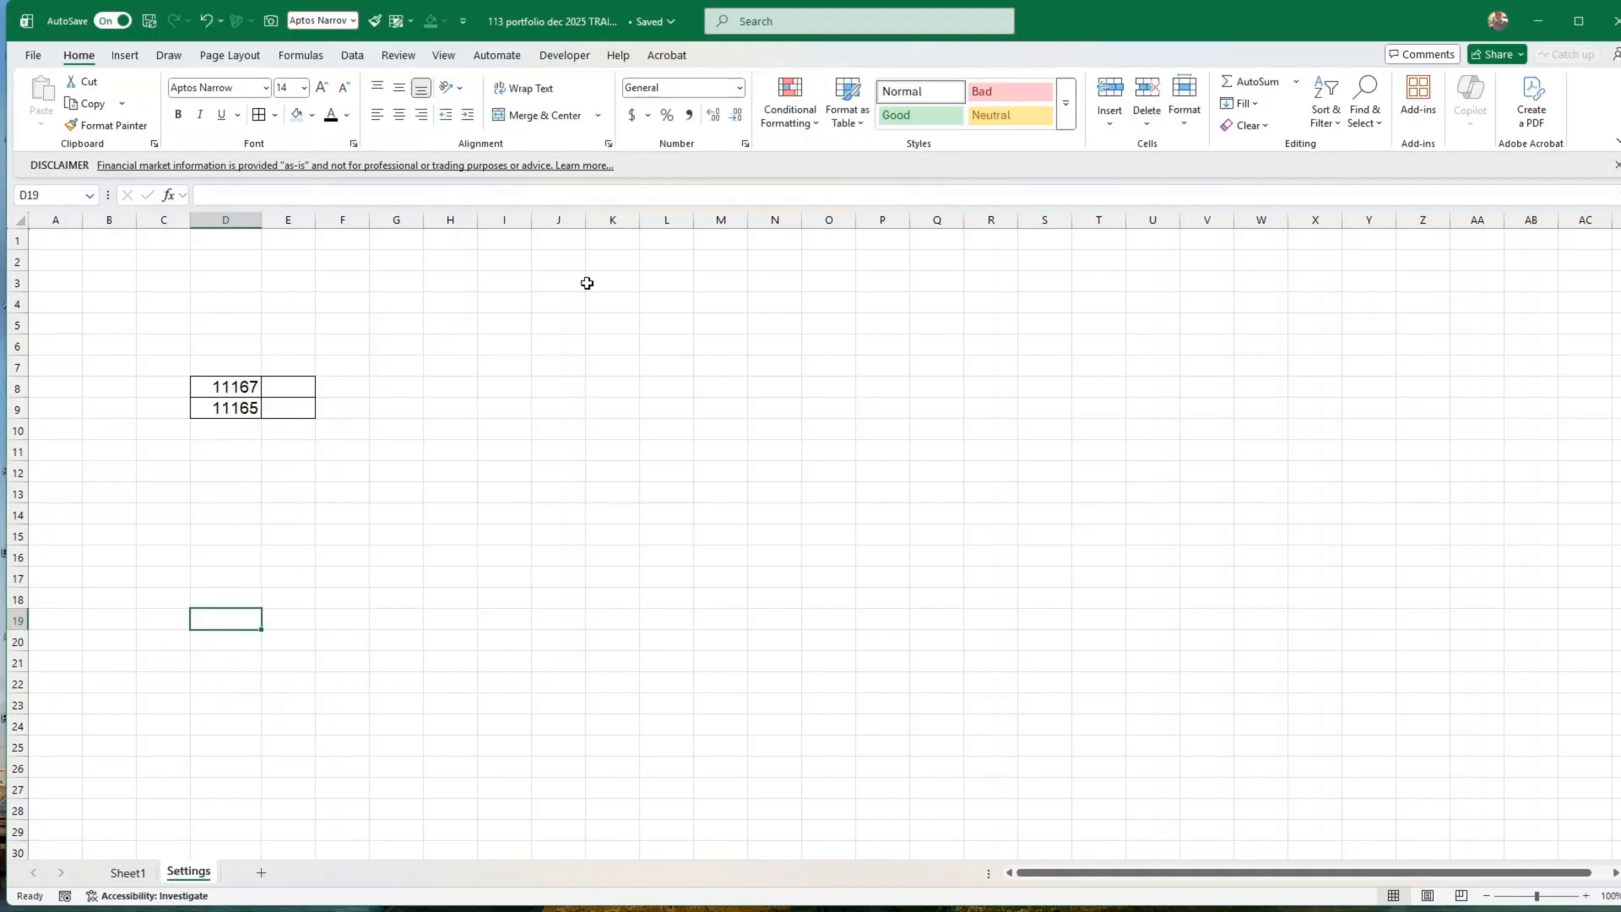
Step: Dismiss the financial market disclaimer and convert the character code in D8 of the Settings sheet into a symbol with =UNICHAR(D8) in E8
{"action": "left_click_drag", "start_coordinate": [241, 381], "coordinate": [247, 408]}
{"action": "left_click", "coordinate": [300, 387]}
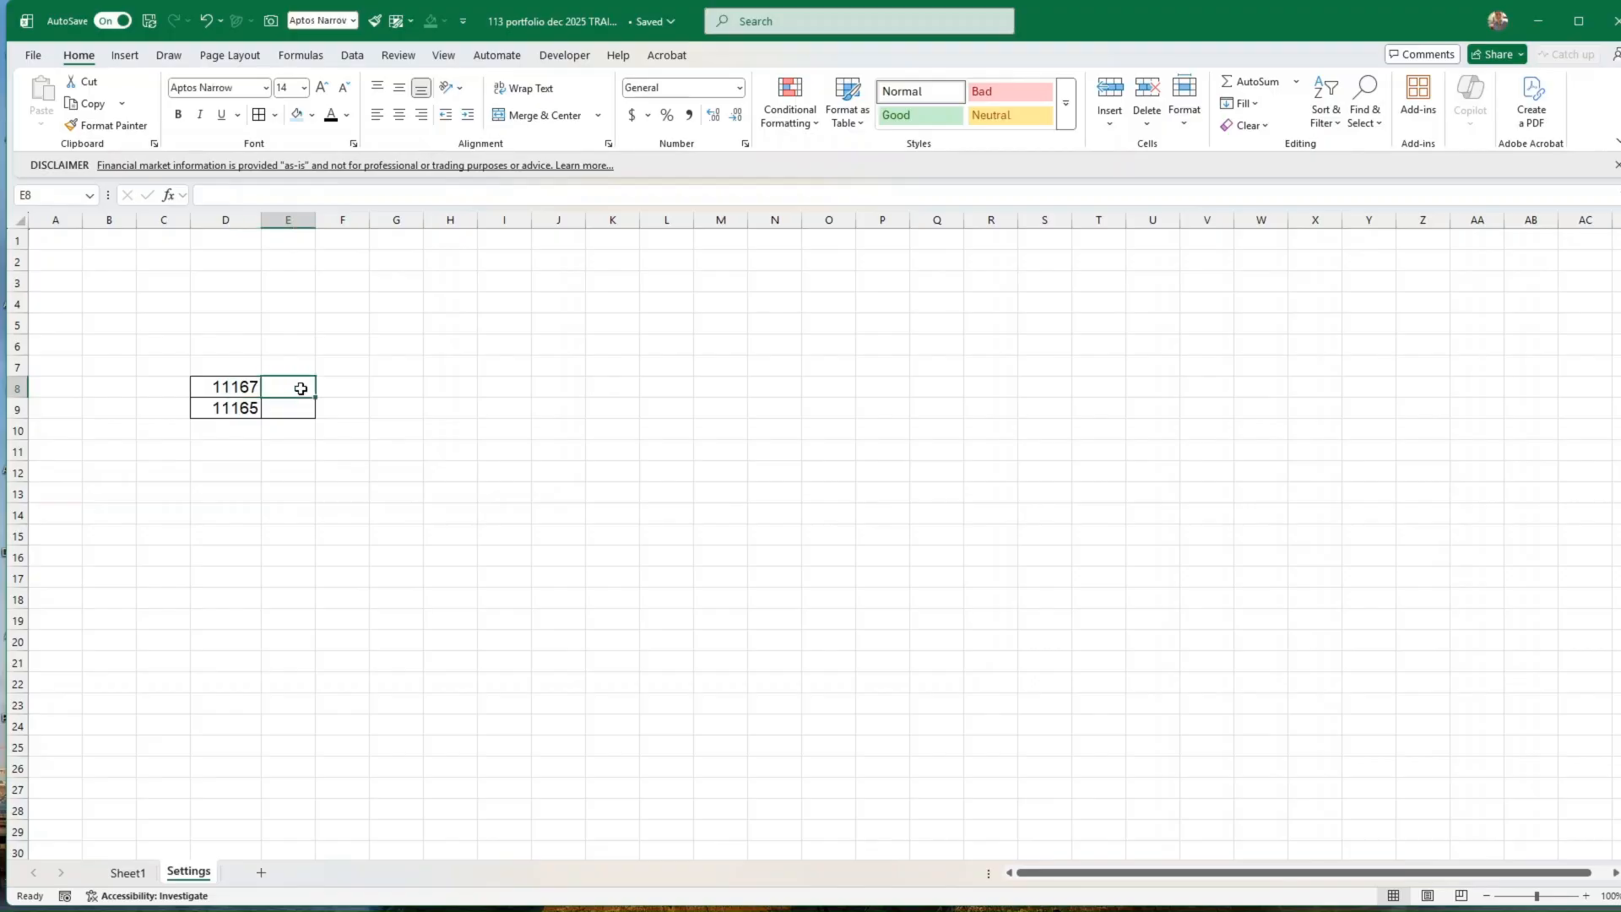
{"action": "left_click", "coordinate": [1615, 166]}
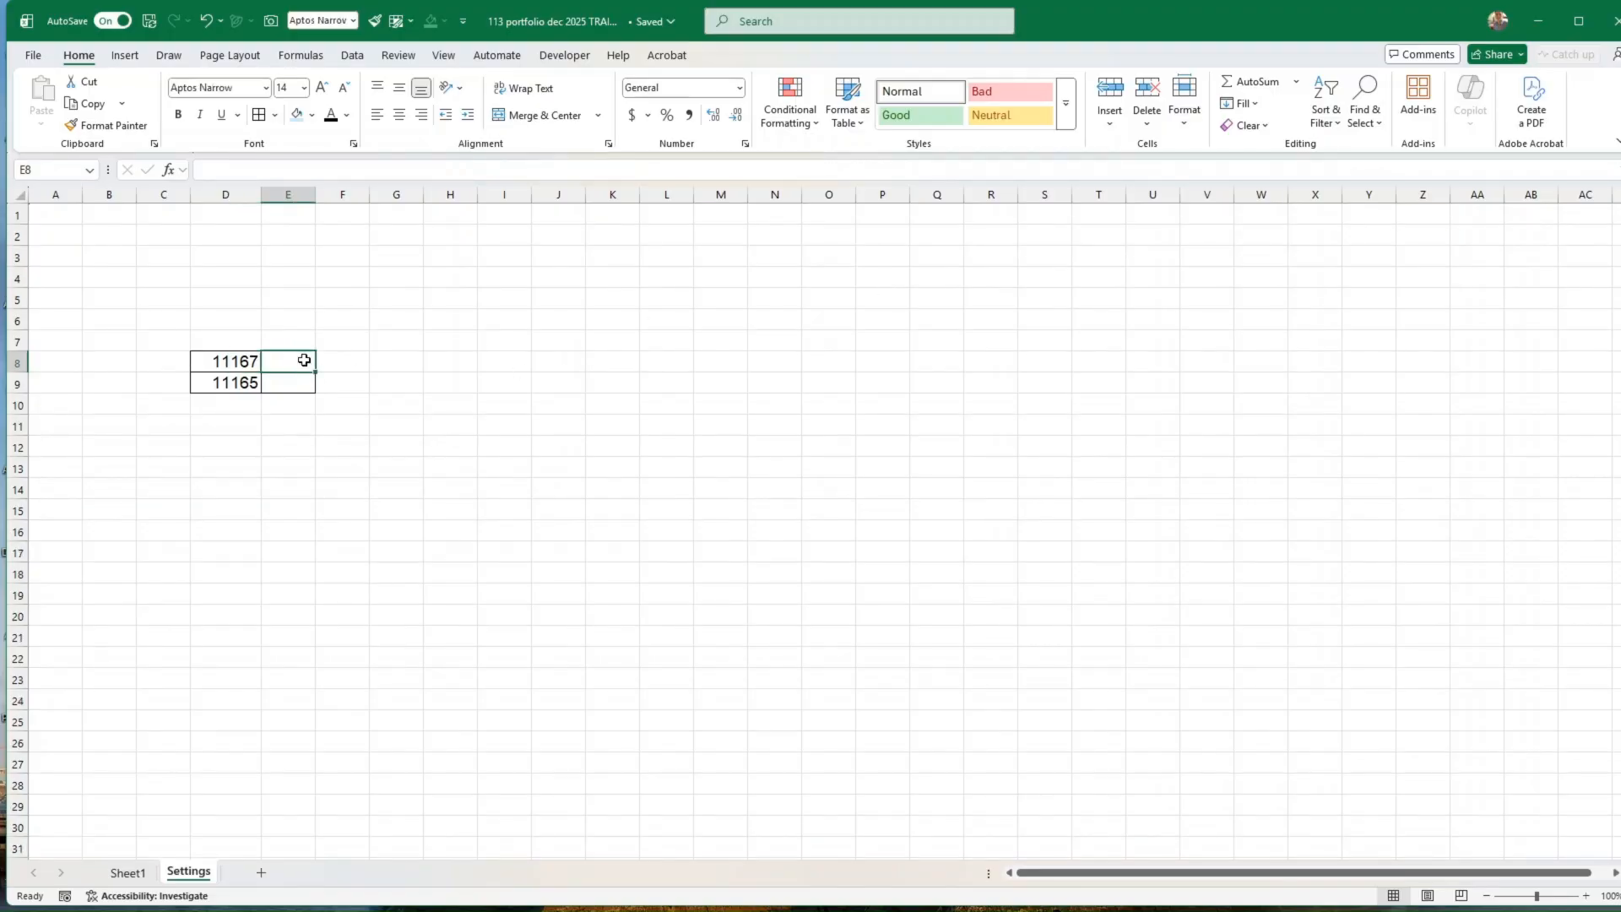
{"action": "type", "text": "=unicha"}
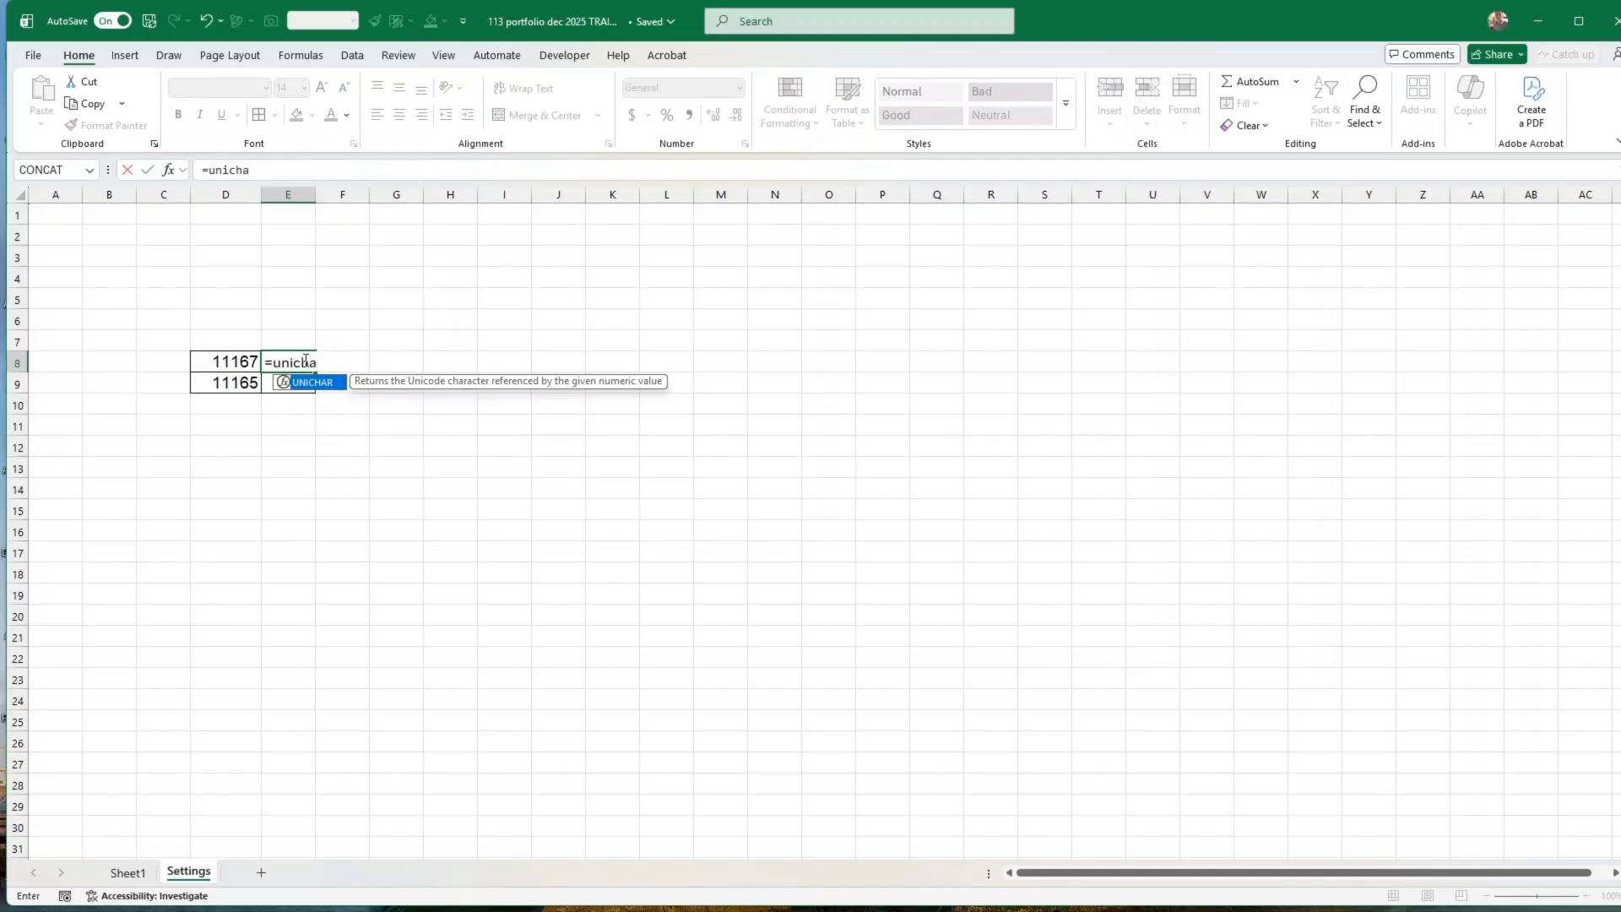
{"action": "type", "text": "r("}
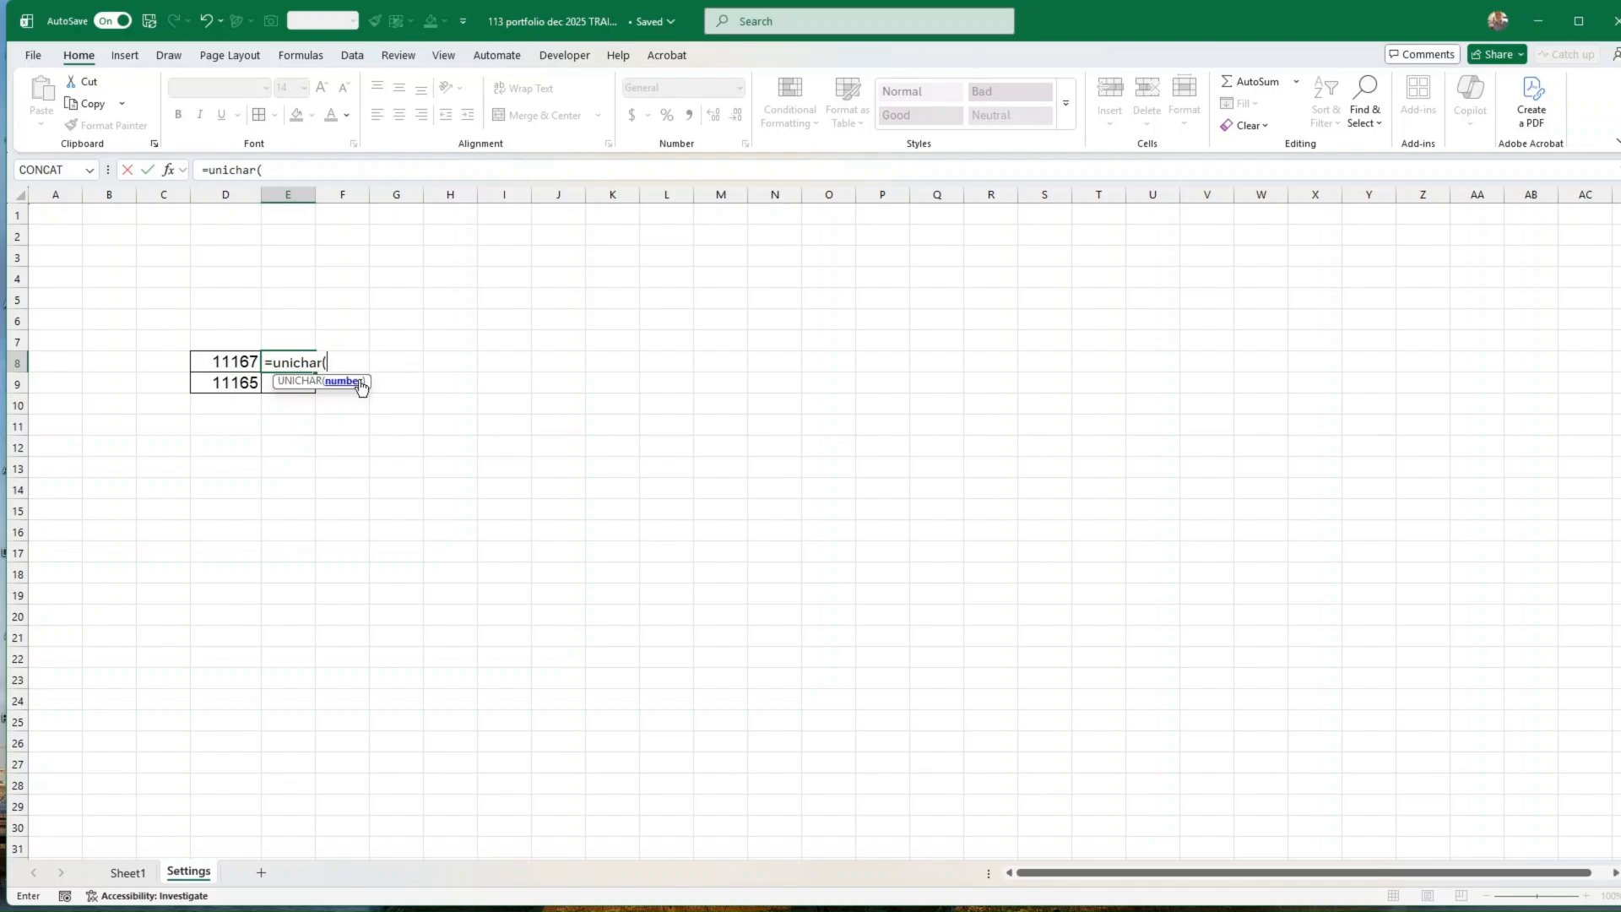
{"action": "left_click", "coordinate": [241, 362]}
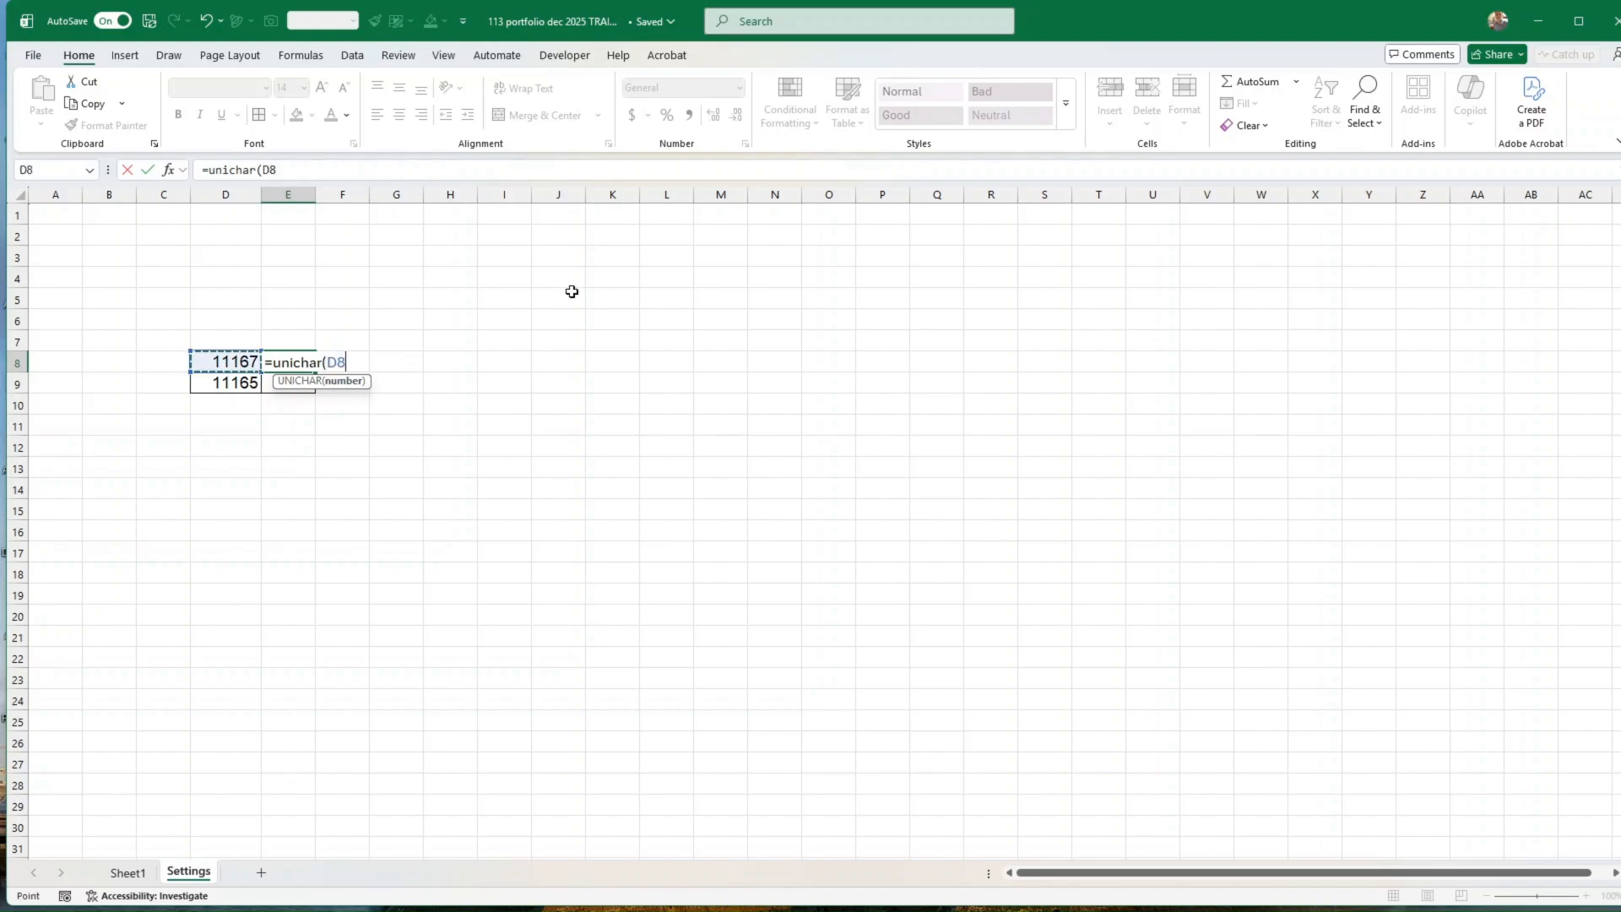
{"action": "type", "text": ")"}
{"action": "key", "text": "Return"}
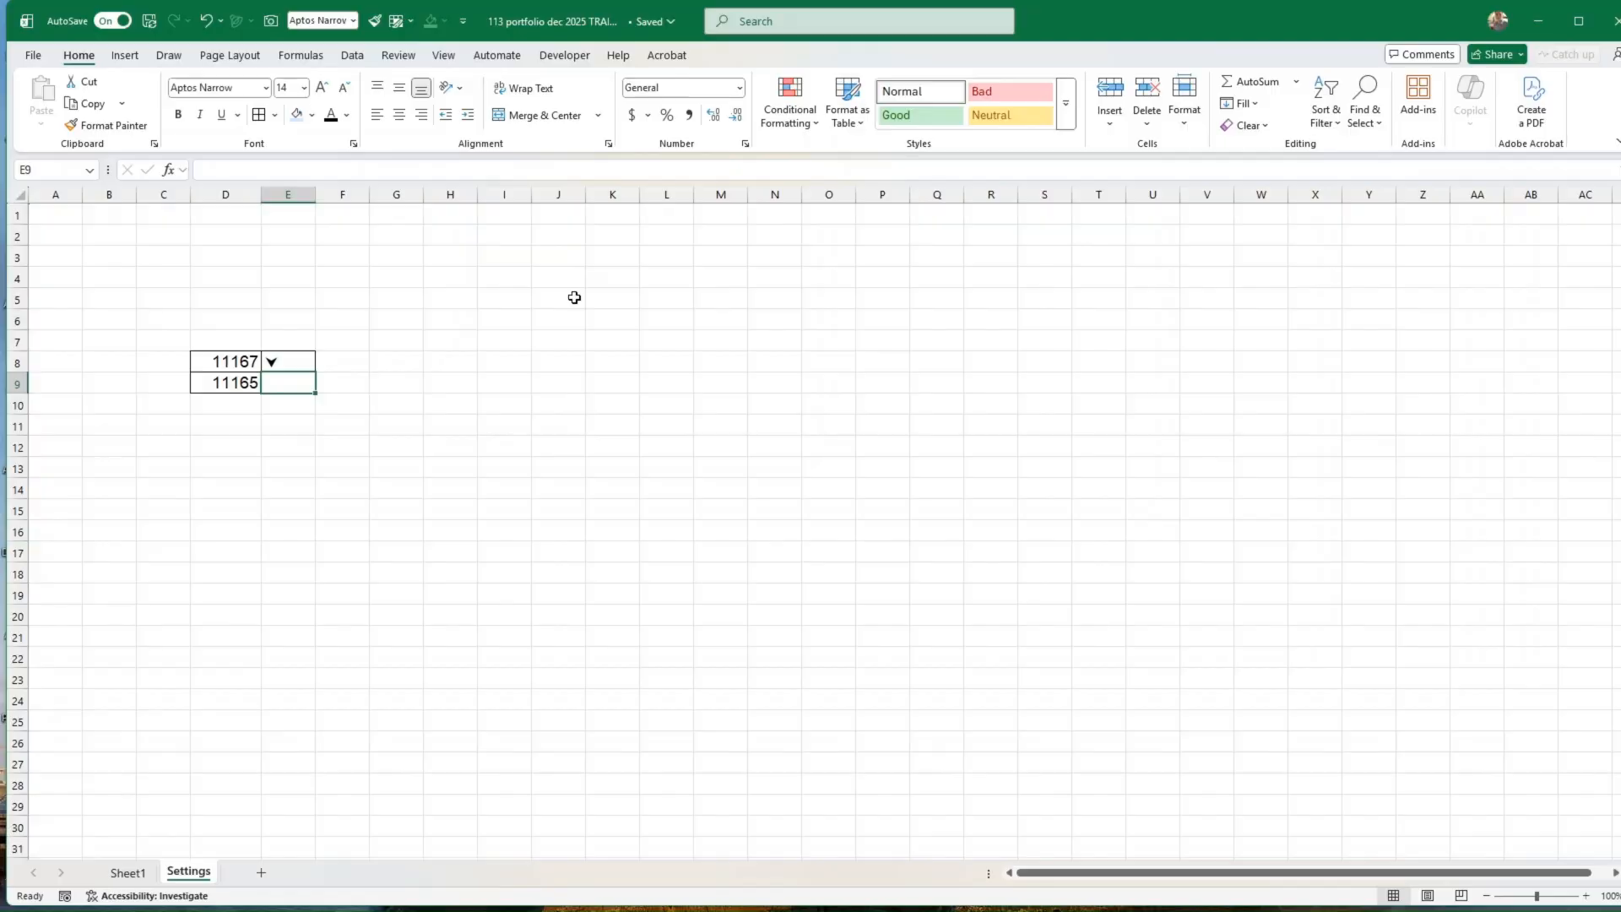
Step: Fill the UNICHAR formula from E8 down to E9 and check the formulas in both arrow cells
{"action": "left_click", "coordinate": [281, 360]}
{"action": "left_click_drag", "start_coordinate": [318, 372], "coordinate": [318, 390]}
{"action": "left_click", "coordinate": [271, 419]}
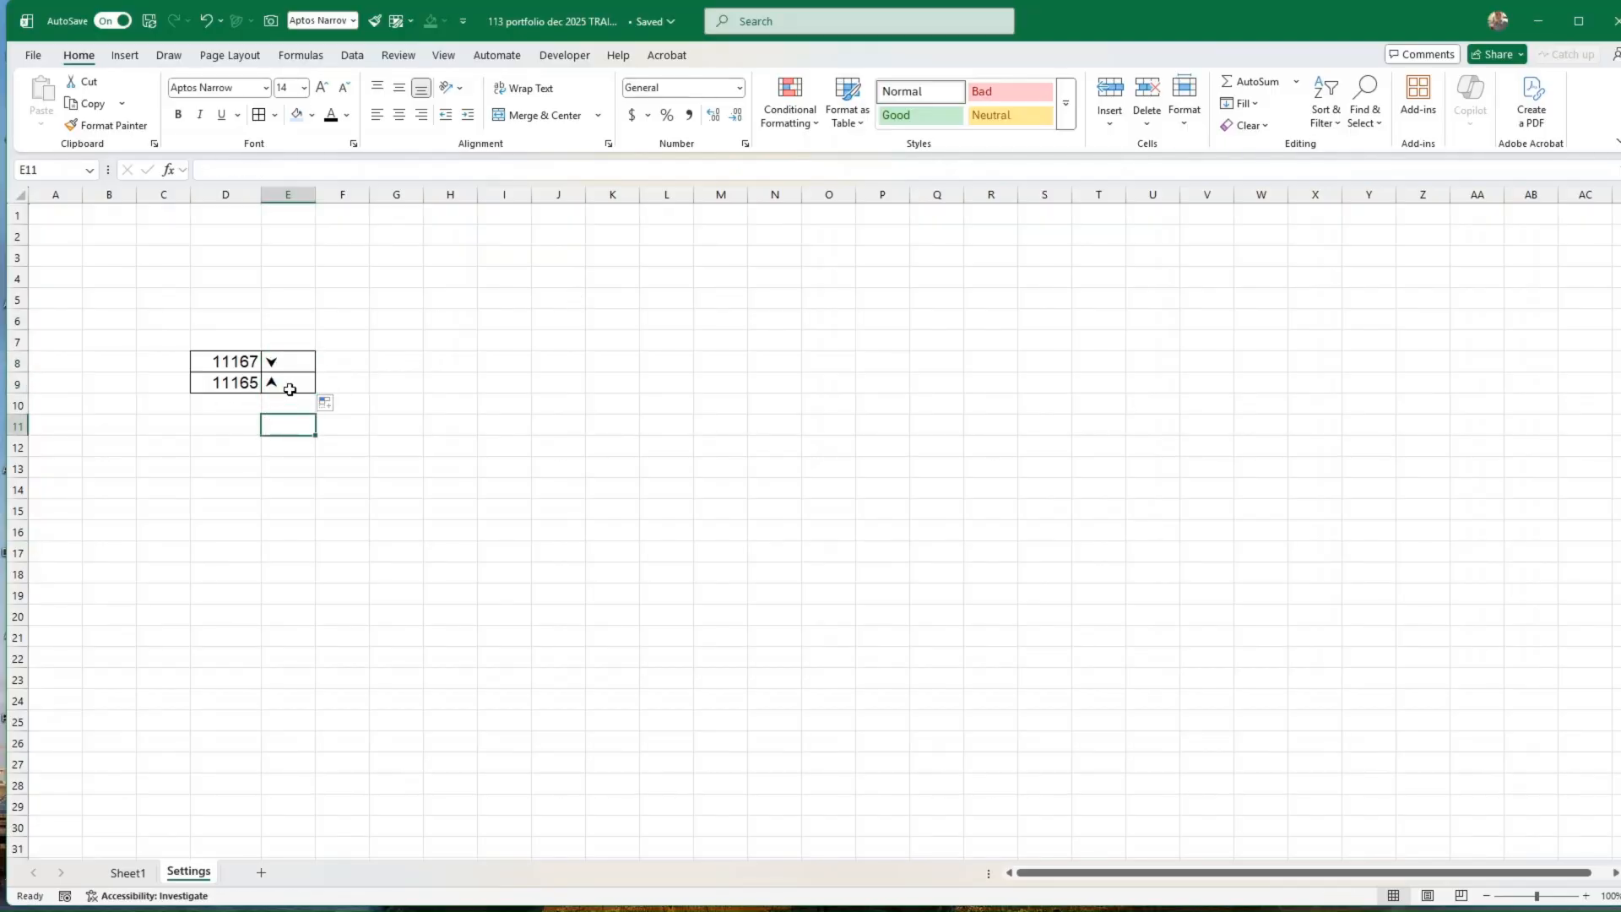
{"action": "left_click", "coordinate": [288, 384]}
{"action": "left_click", "coordinate": [286, 361]}
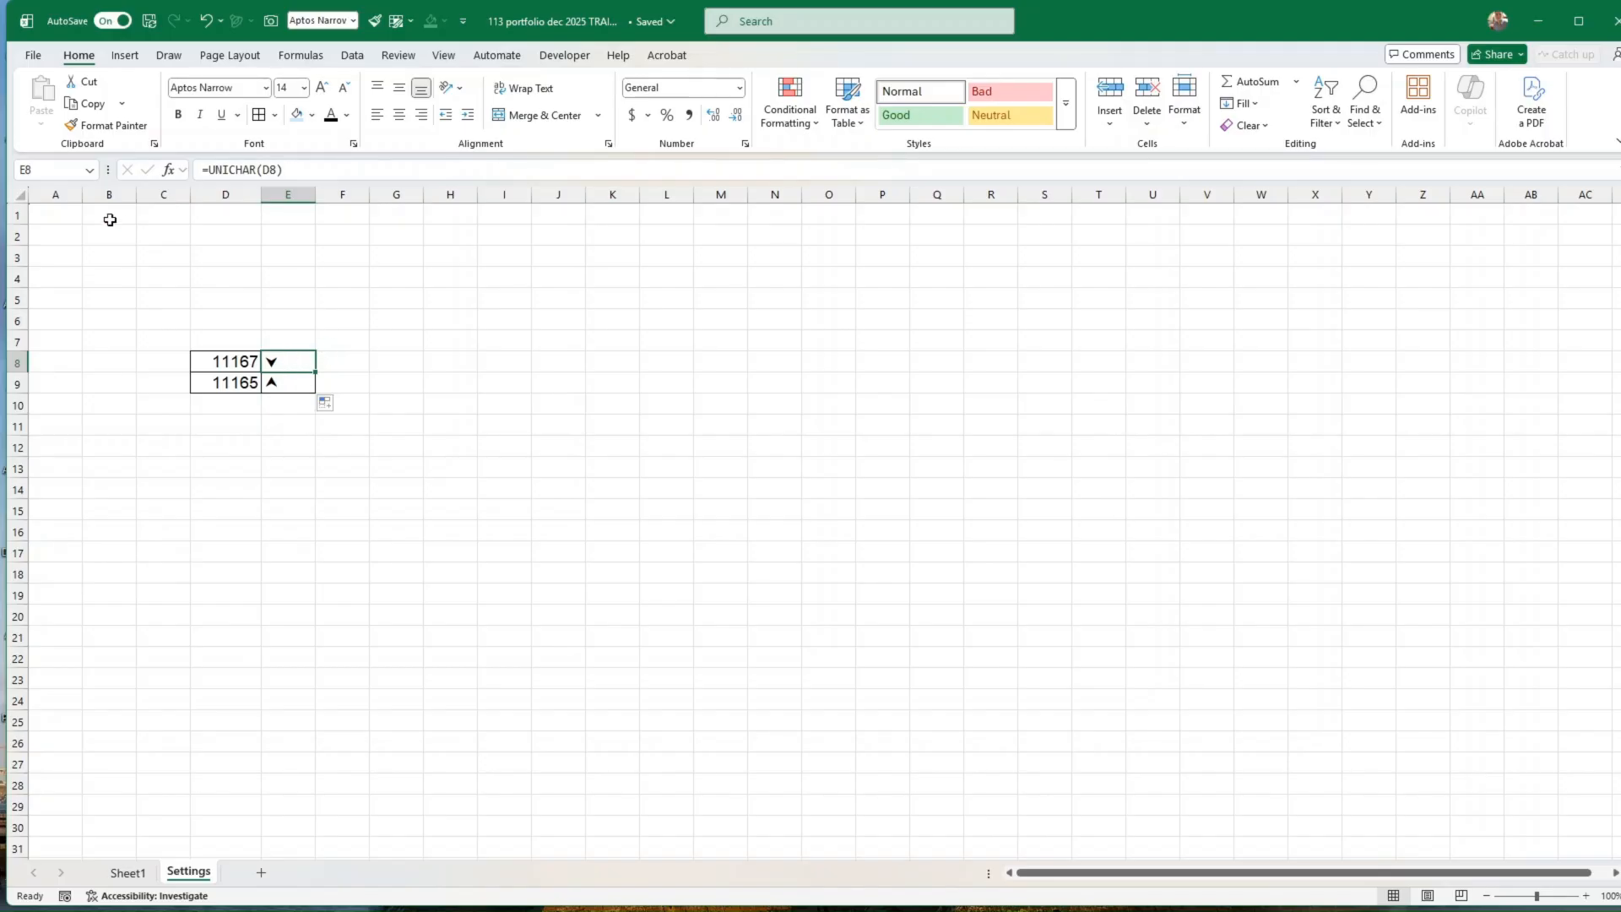
Step: Name the down-arrow cell E8 on the Settings sheet "down" and the up-arrow cell E9 "Up"
{"action": "left_click", "coordinate": [56, 168]}
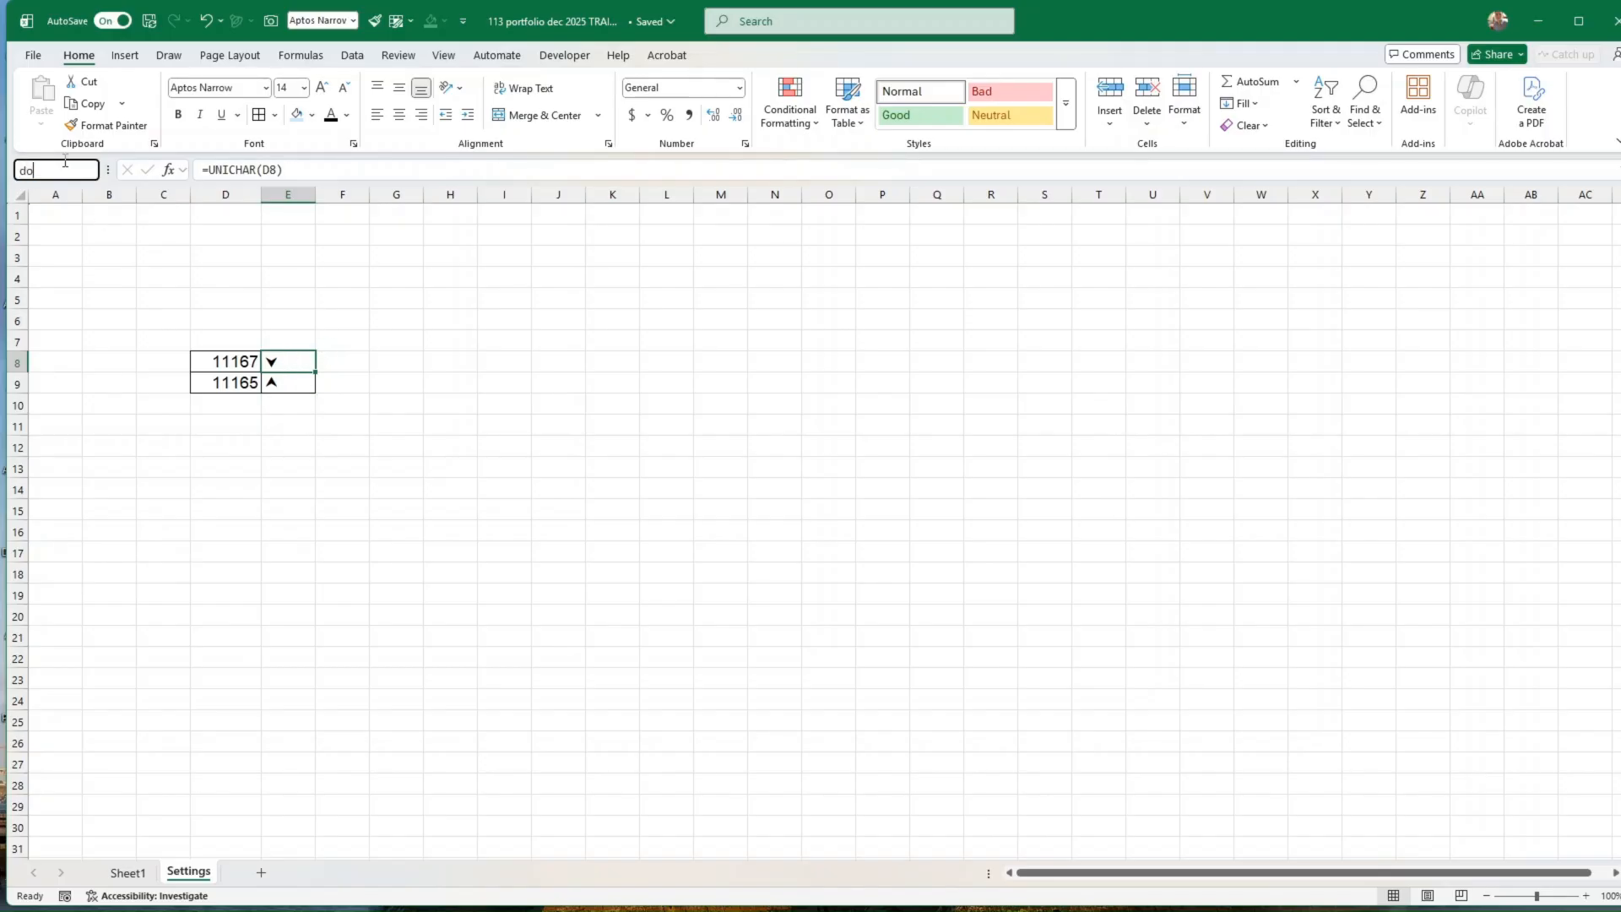
{"action": "type", "text": "down"}
{"action": "key", "text": "Return"}
{"action": "key", "text": "Return"}
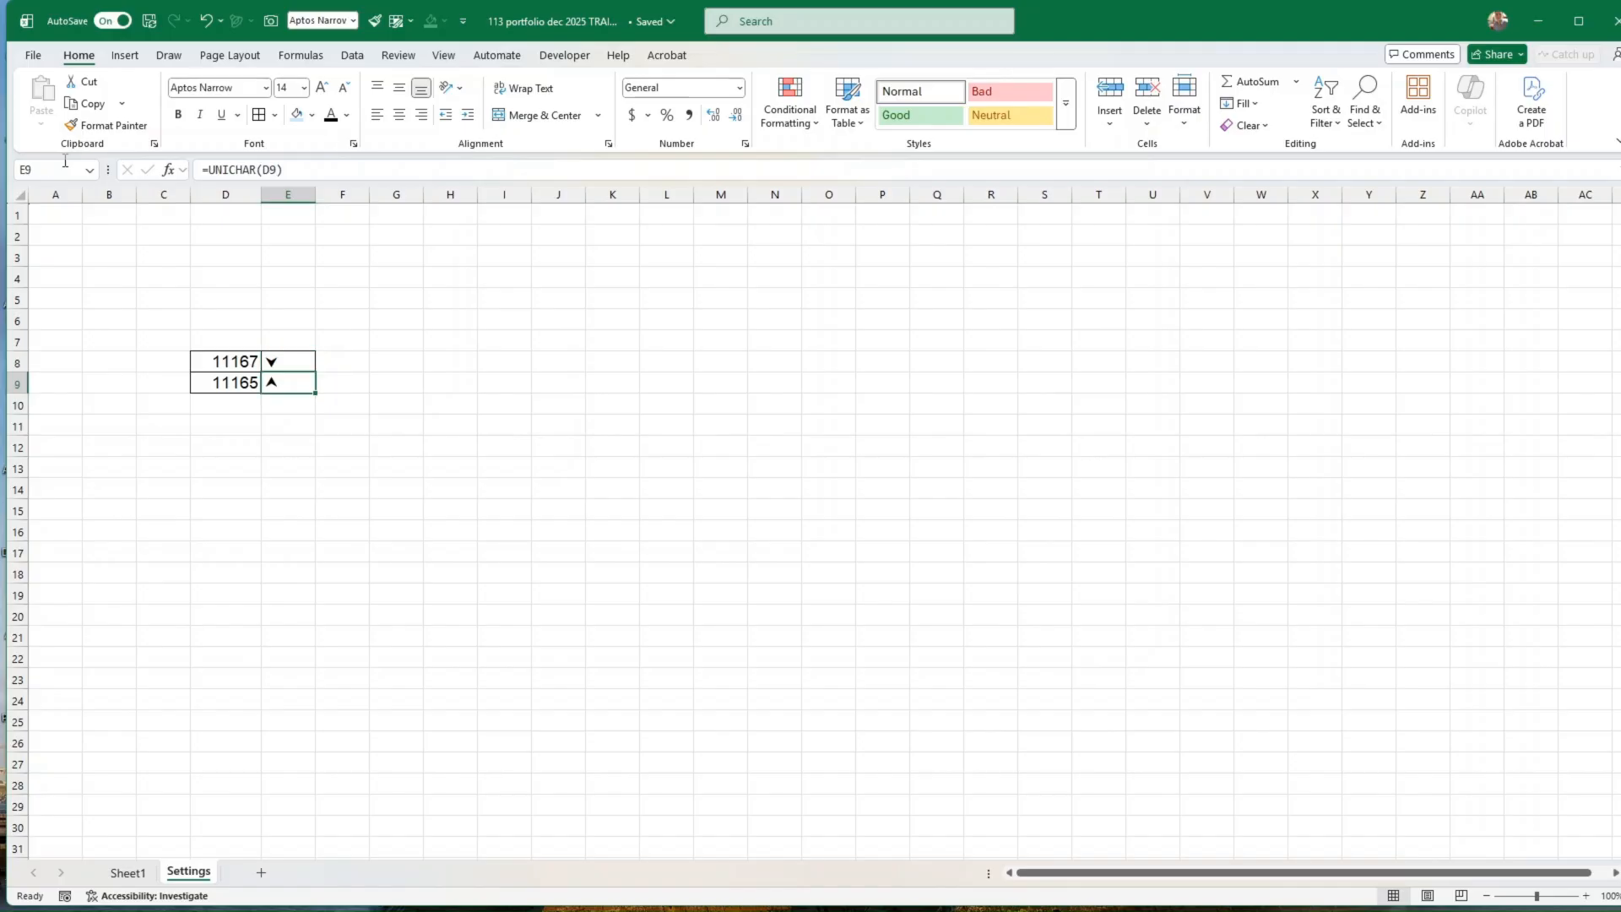
{"action": "left_click", "coordinate": [39, 171]}
{"action": "key", "text": "Return"}
{"action": "key", "text": "Return"}
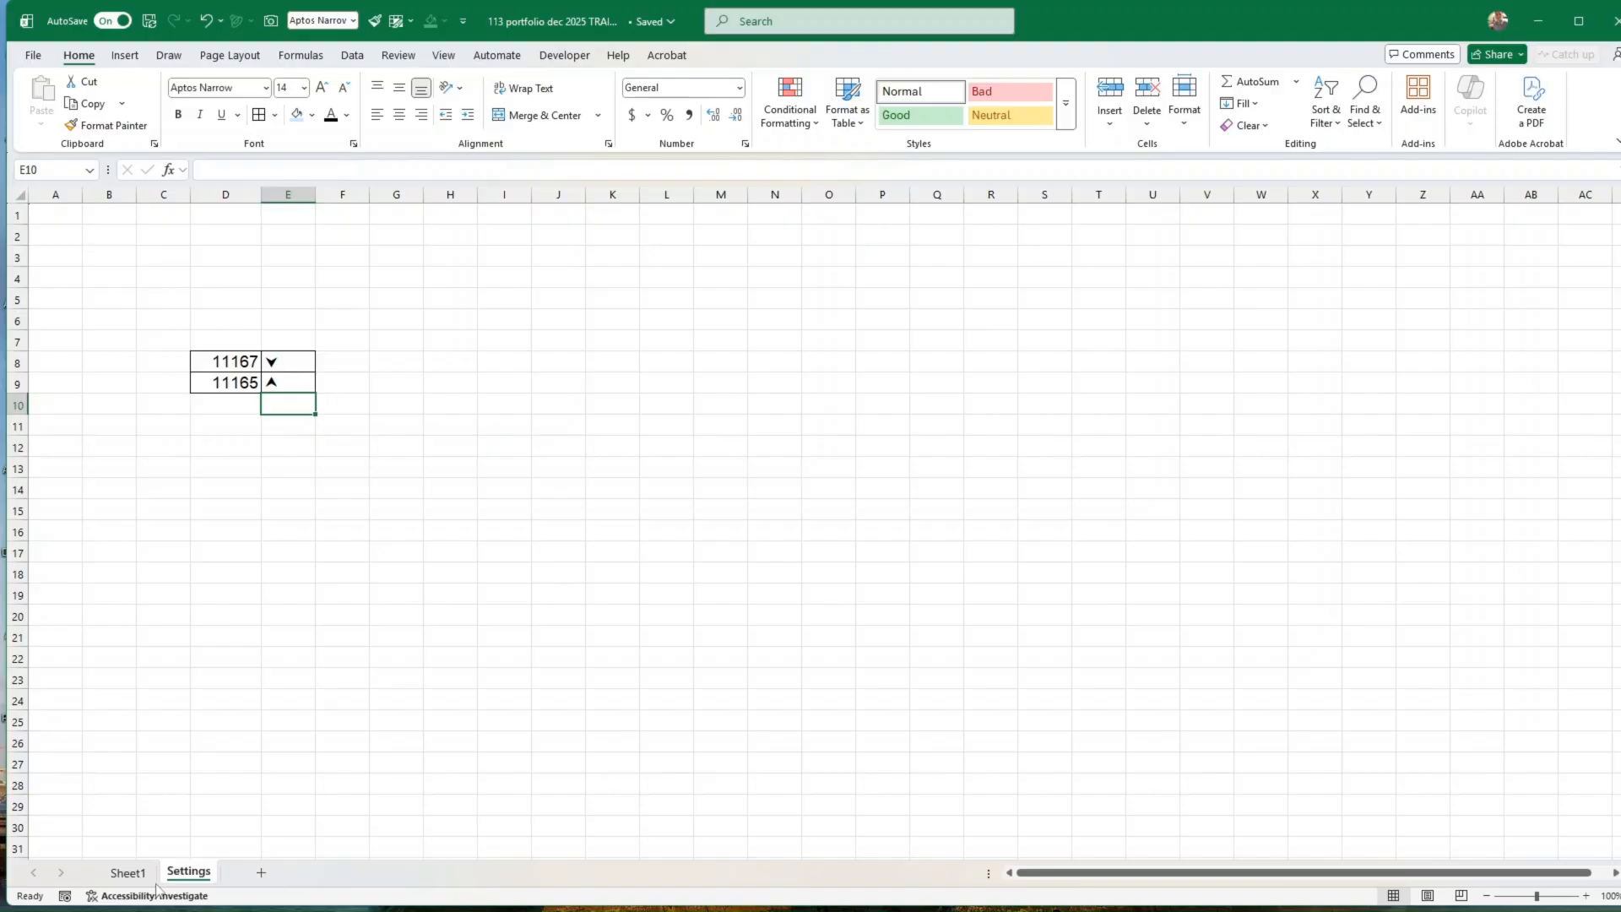
Step: Enter =IF(I27<0,down,Up) in the IBM row's arrow cell K27 on Sheet1 and centre the symbol
{"action": "left_click", "coordinate": [129, 873]}
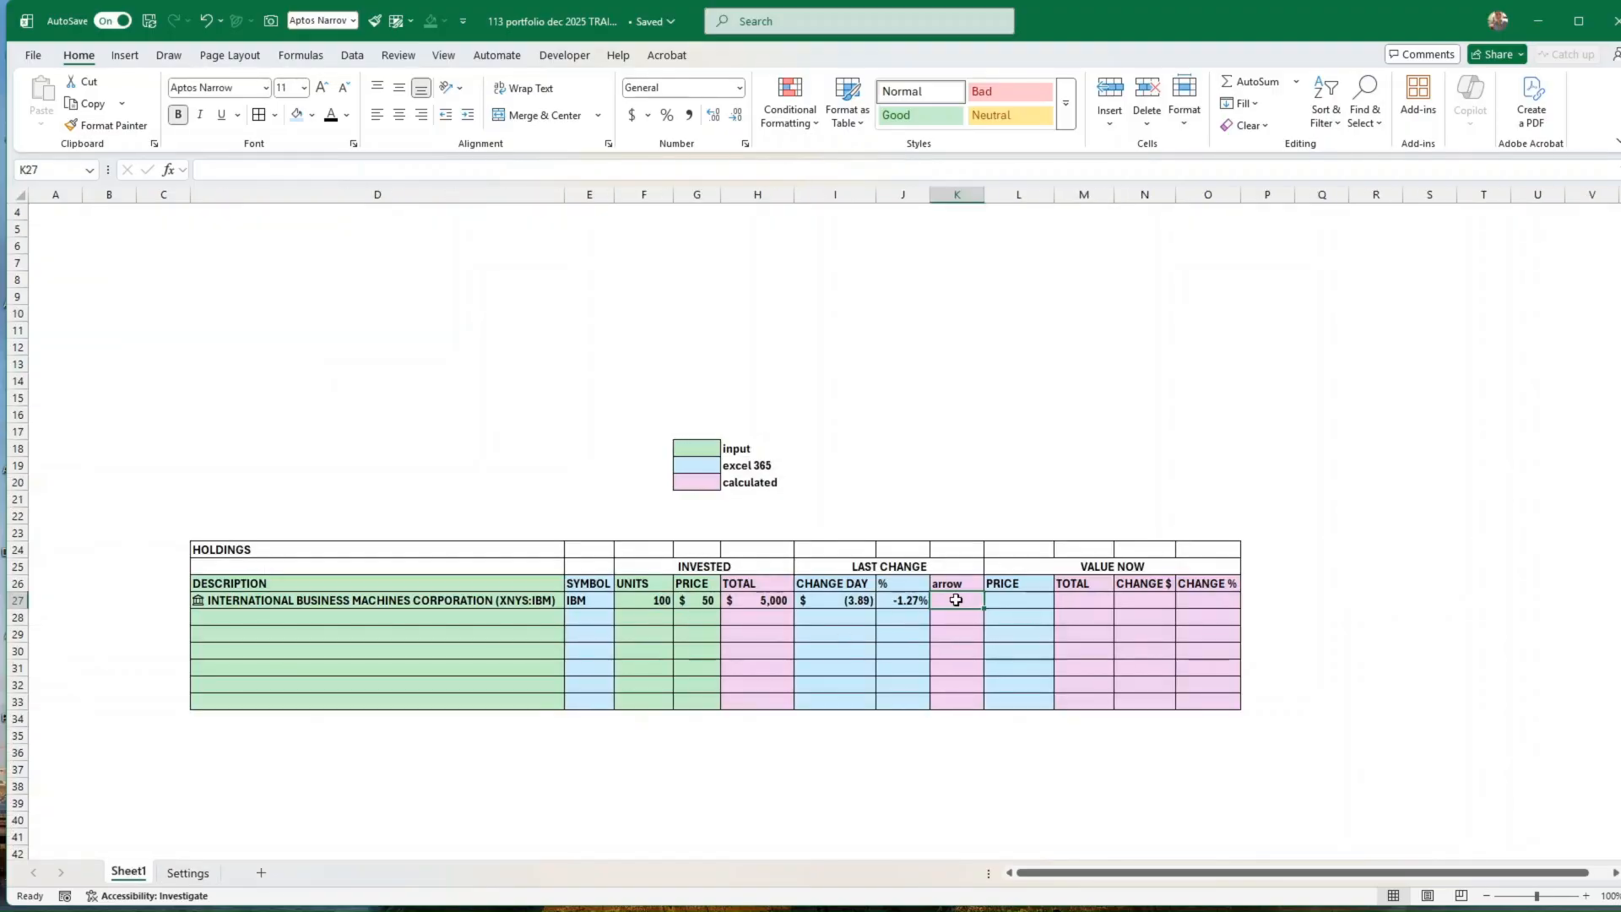
{"action": "type", "text": "=if("}
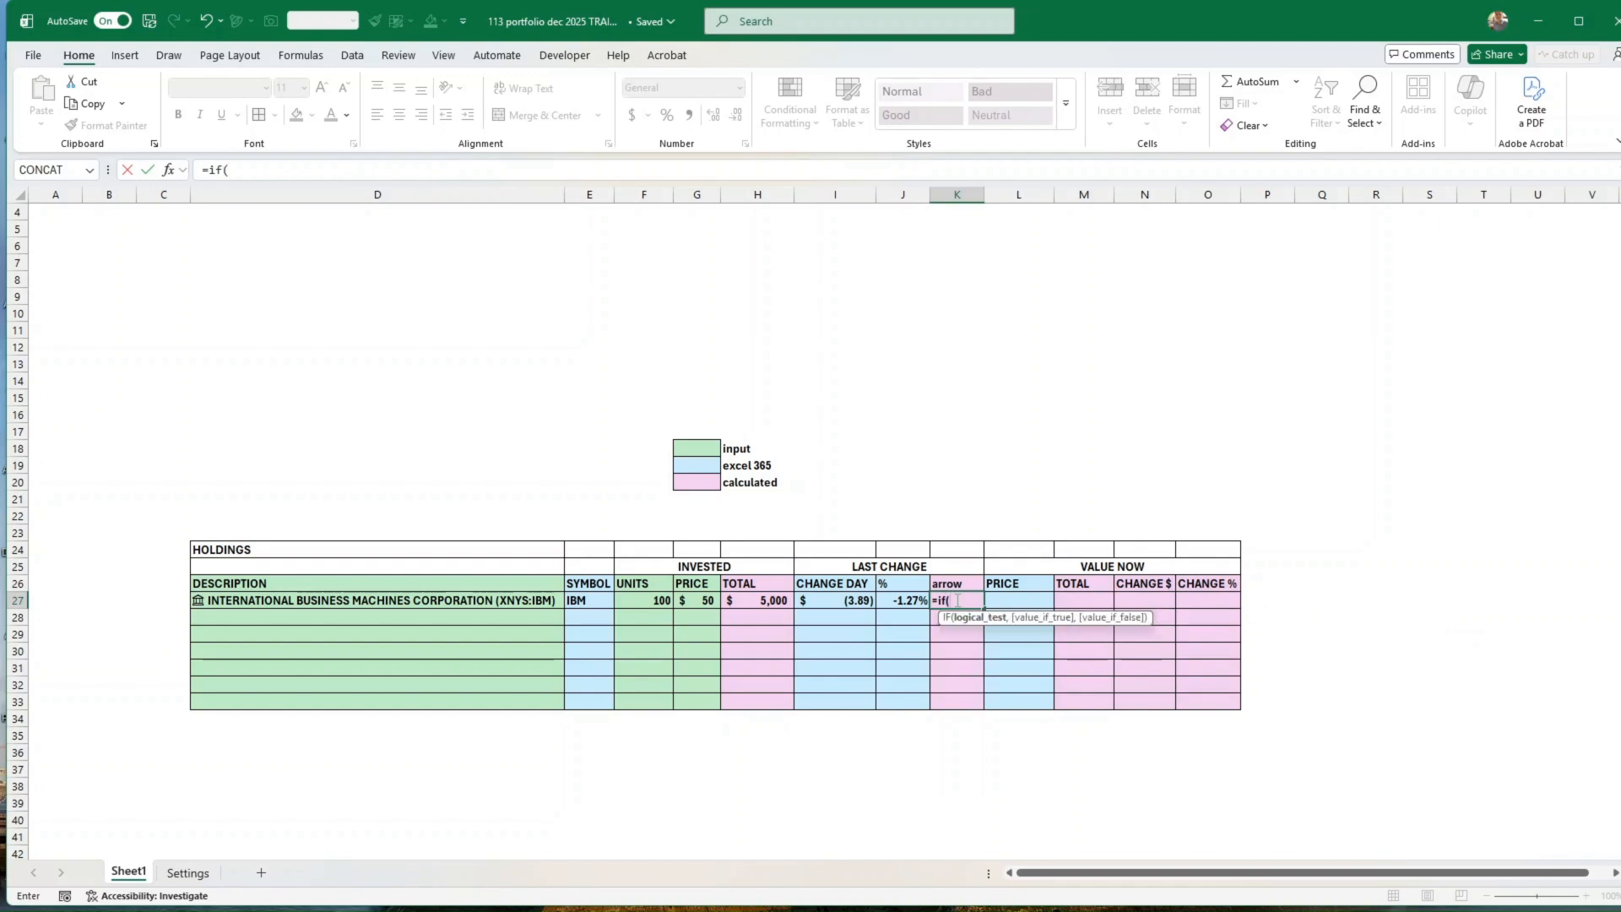
{"action": "left_click", "coordinate": [842, 601]}
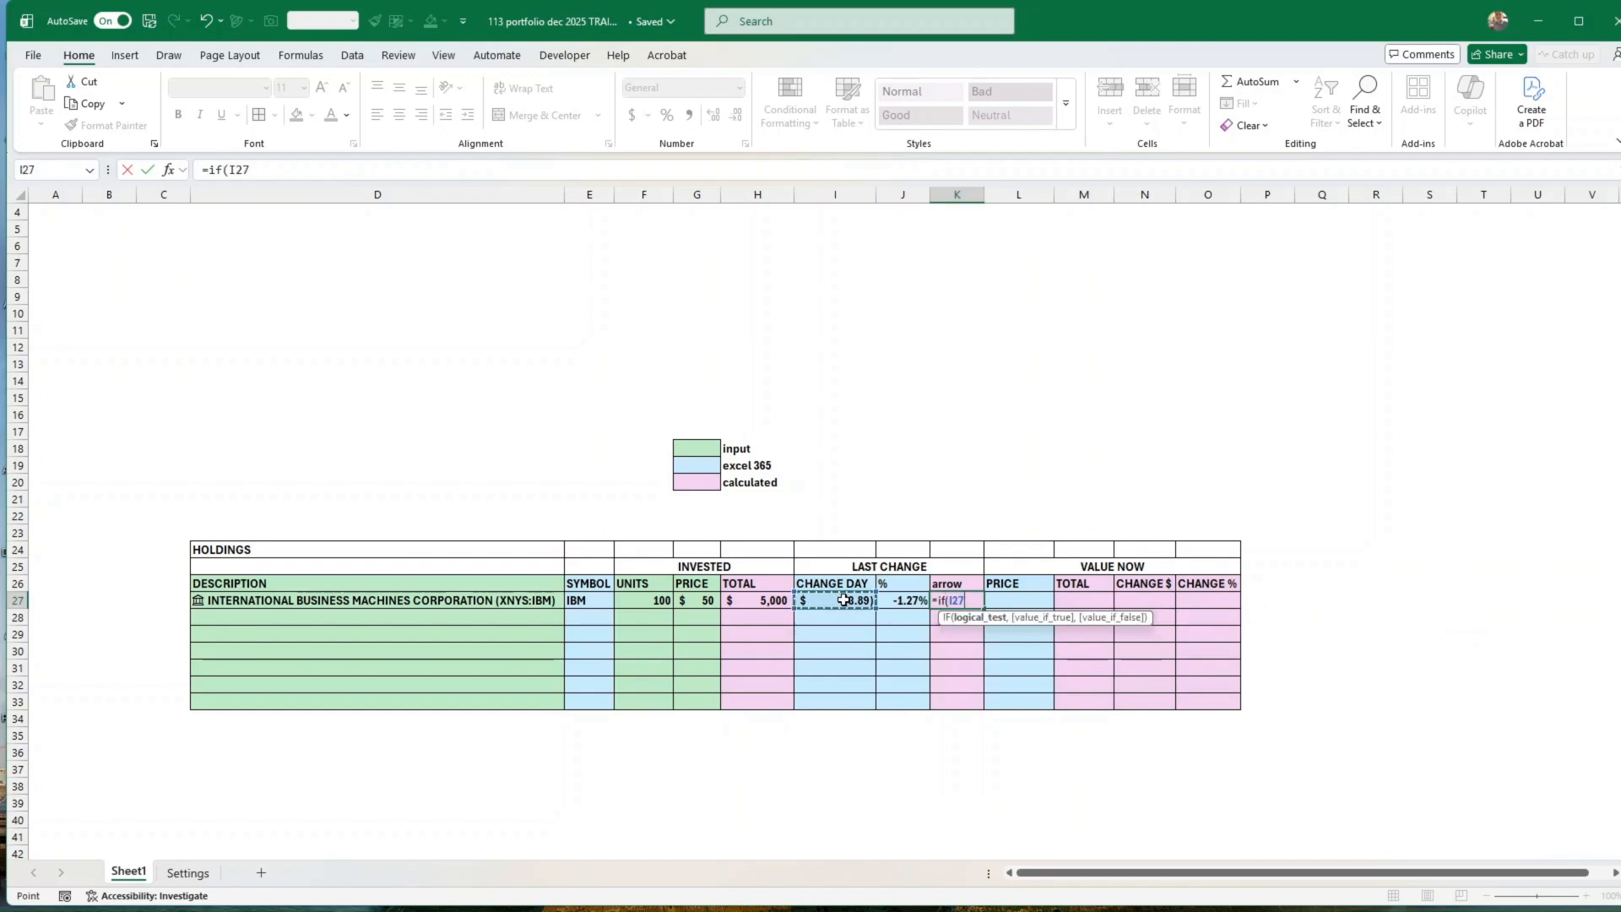
{"action": "type", "text": "<0"}
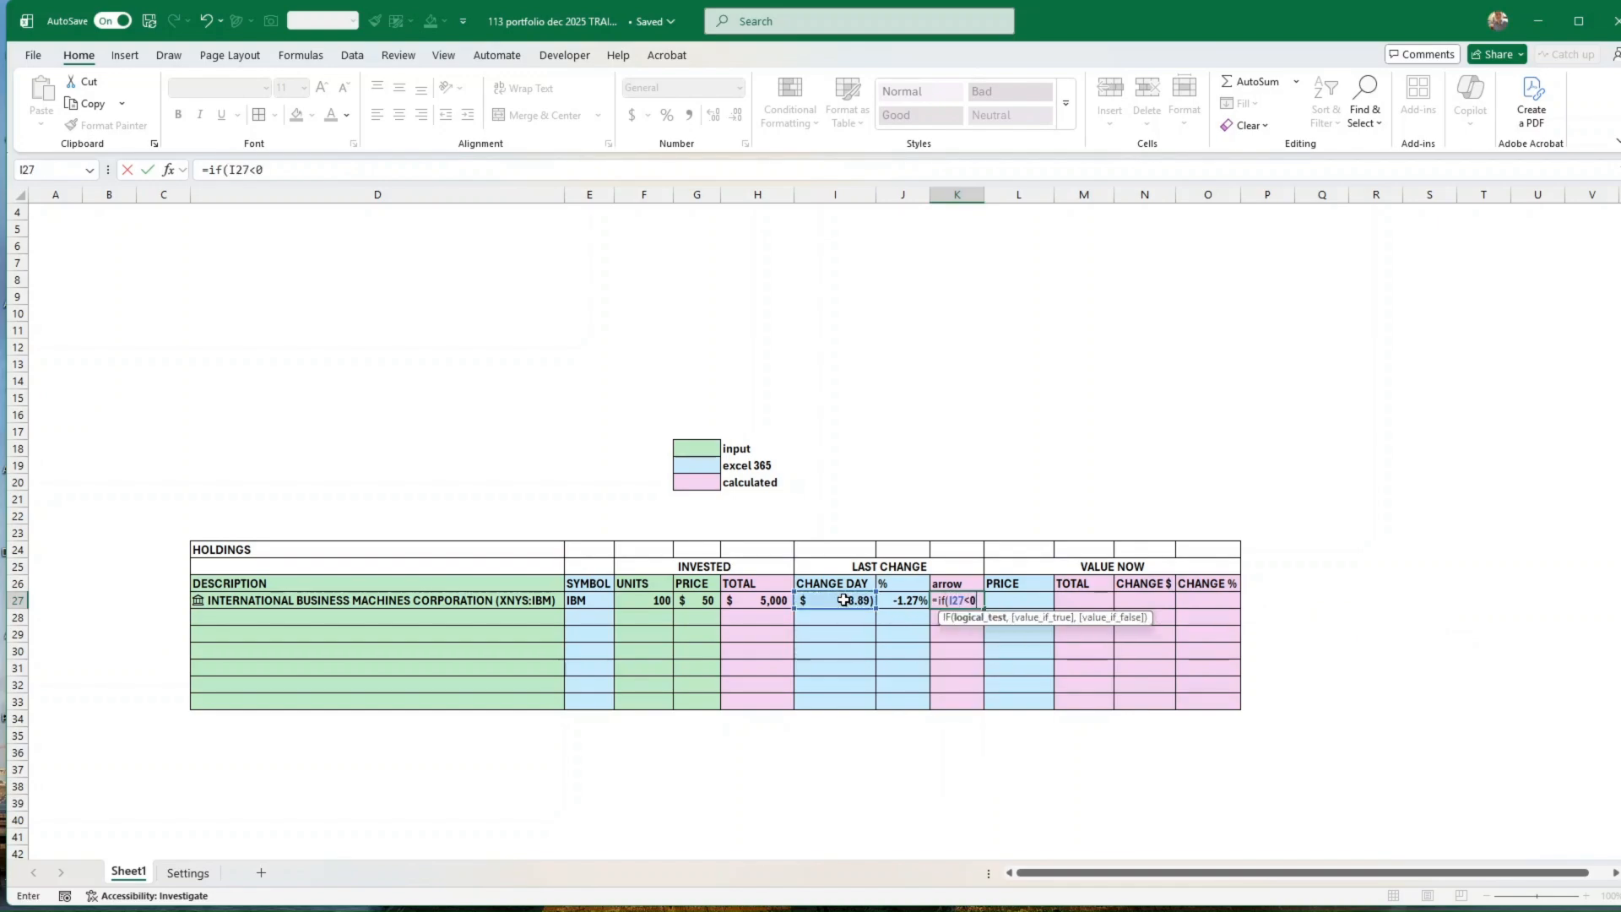
{"action": "type", "text": ",down,"}
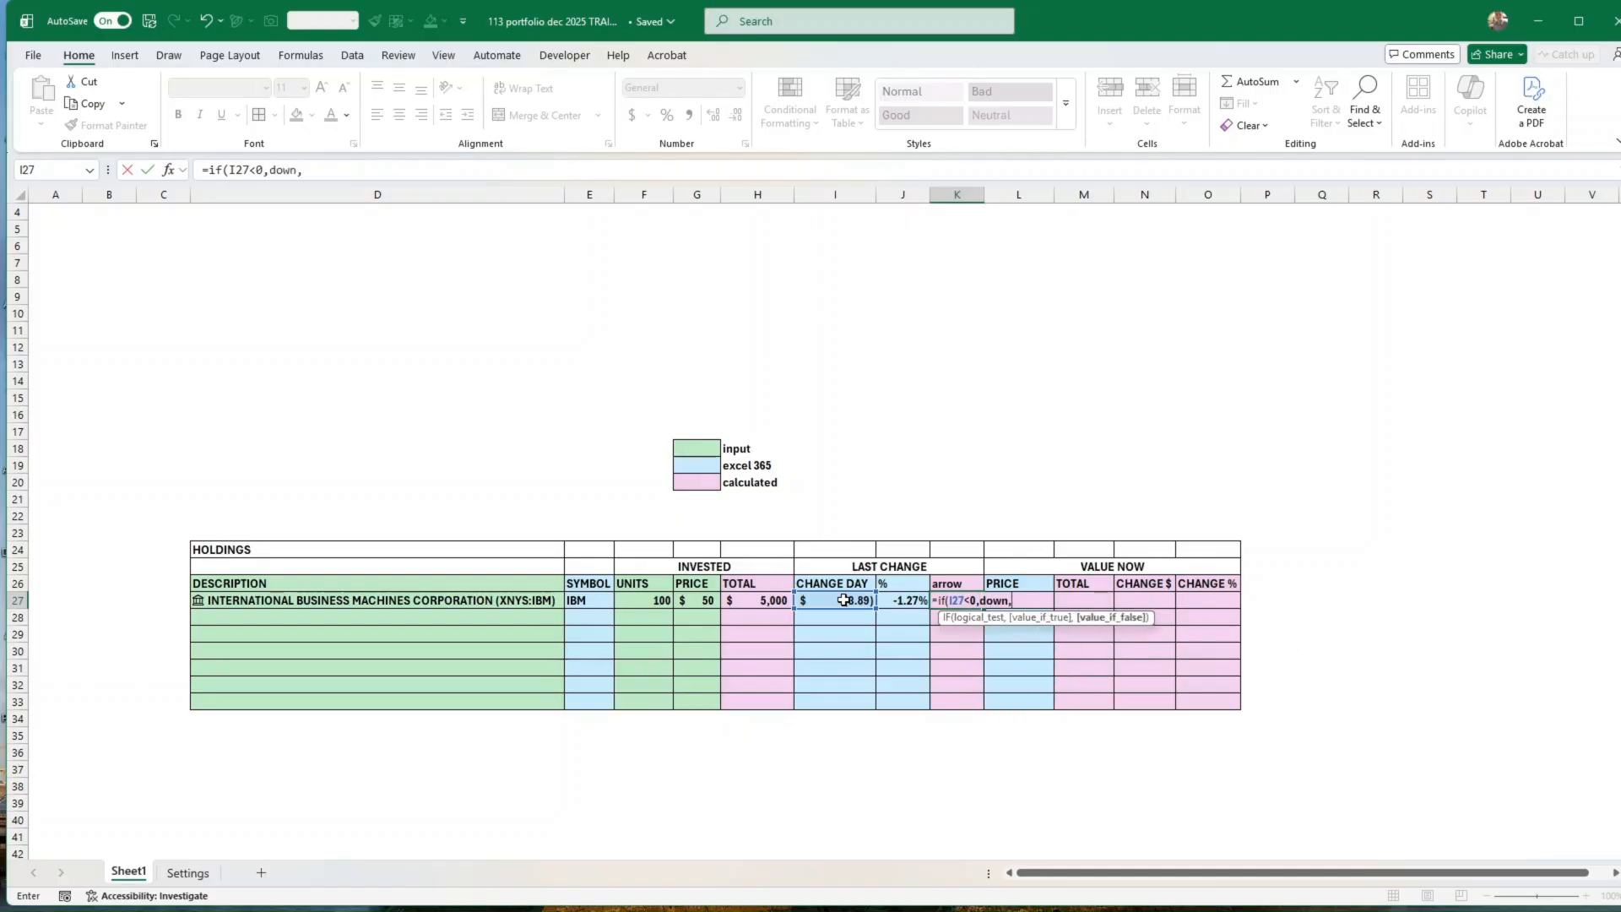
{"action": "type", "text": "up)"}
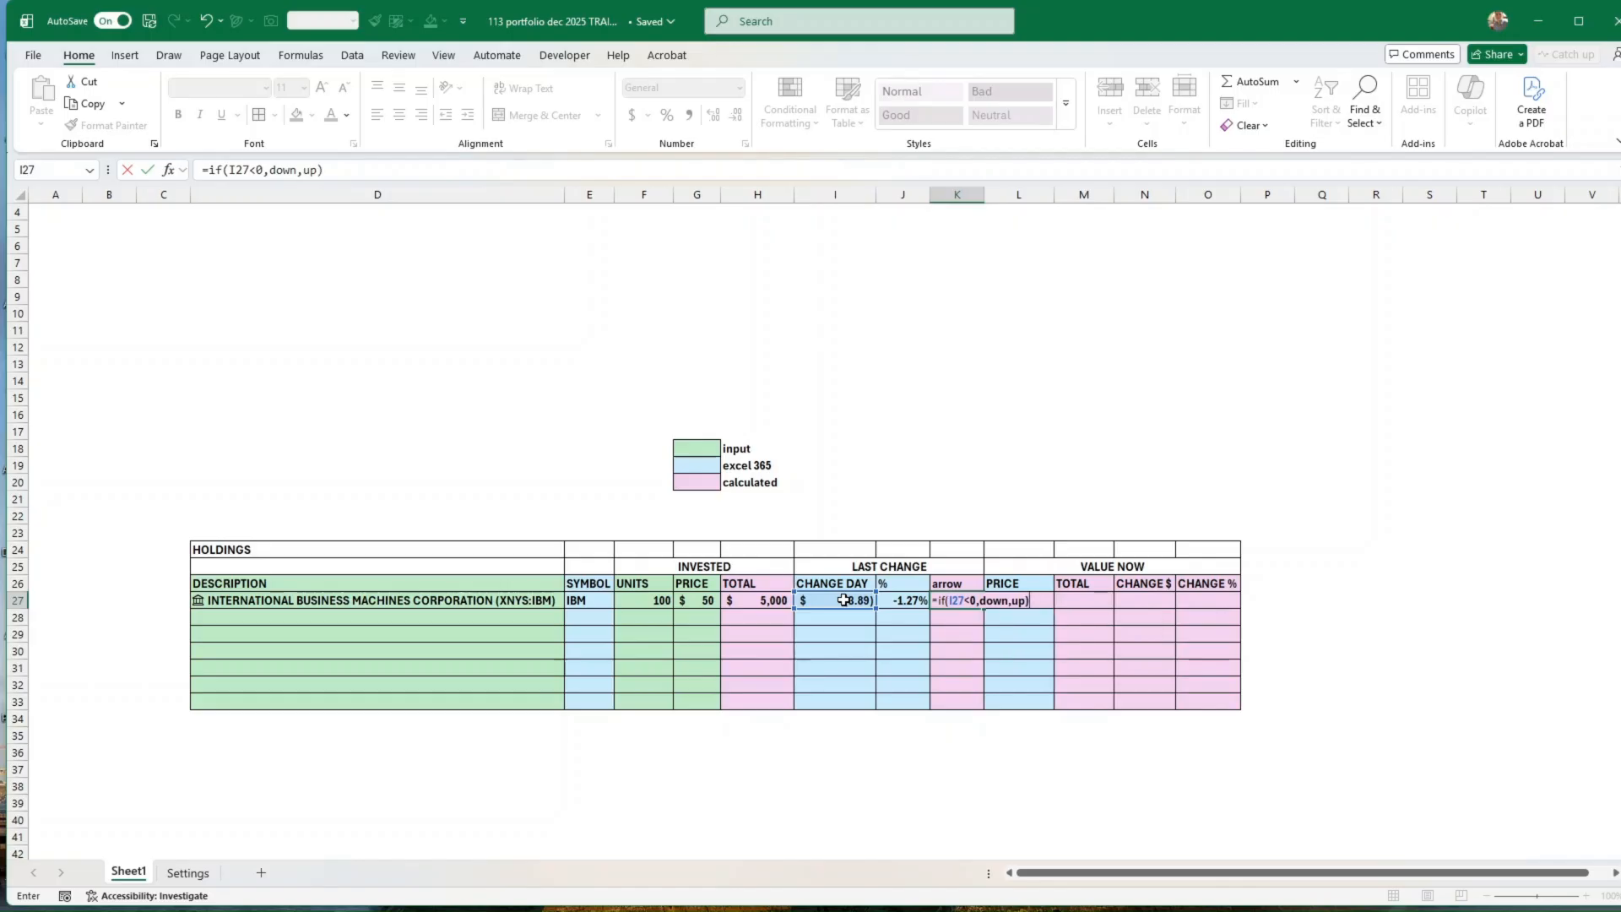
{"action": "key", "text": "ctrl+Return"}
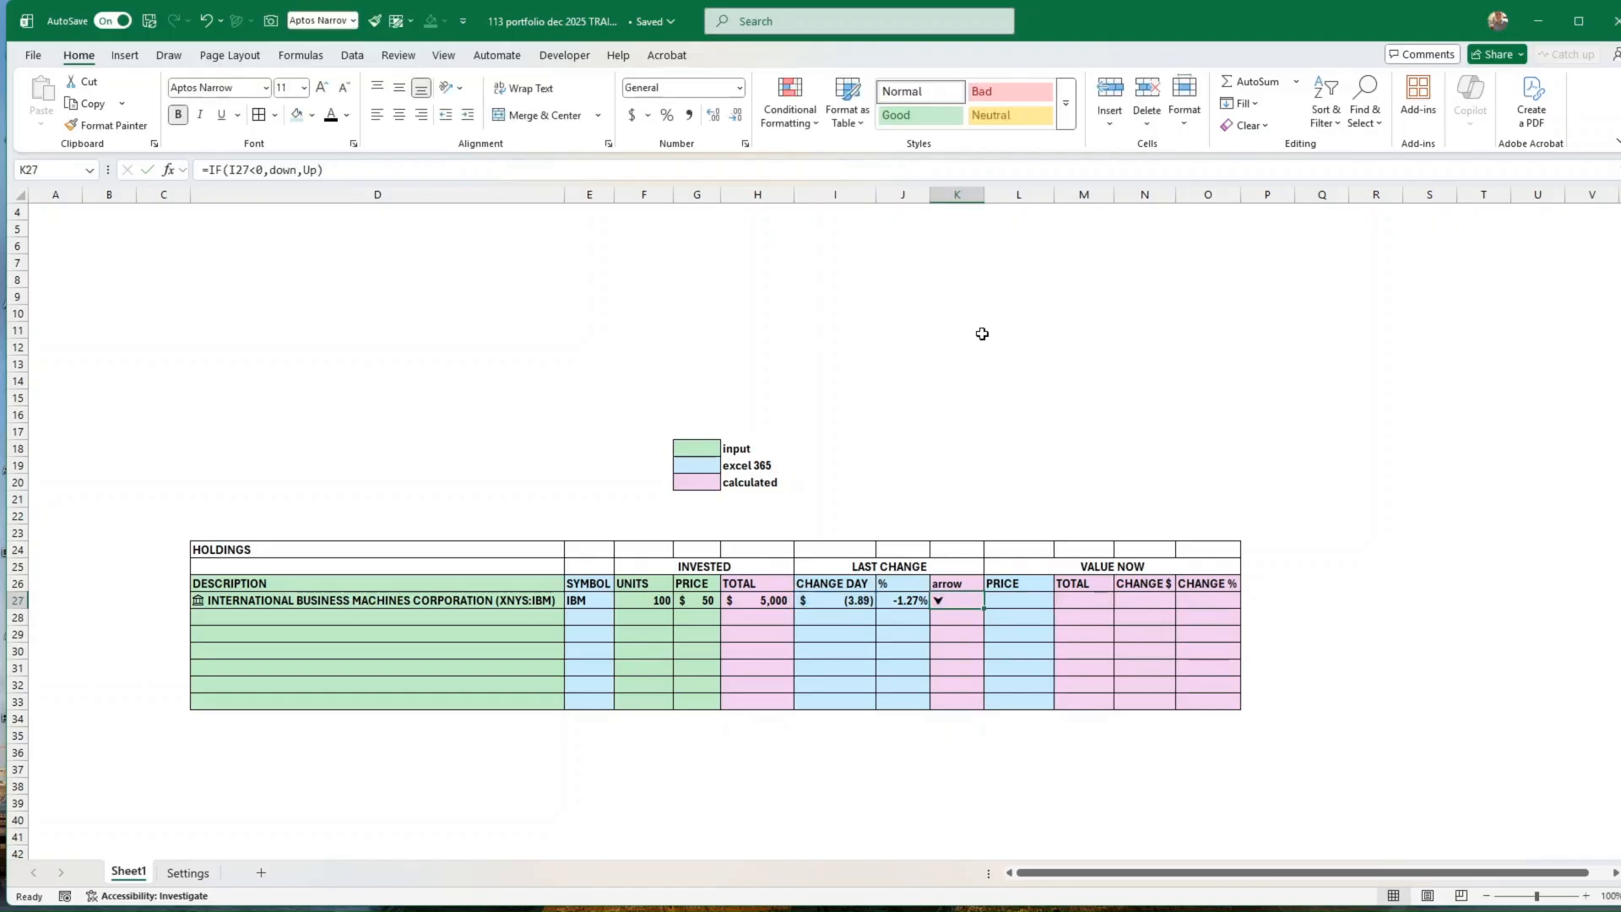
{"action": "left_click", "coordinate": [399, 114]}
Step: Extract the Price field from the IBM stock in D27 into the current price cell L27
{"action": "left_click", "coordinate": [1017, 603]}
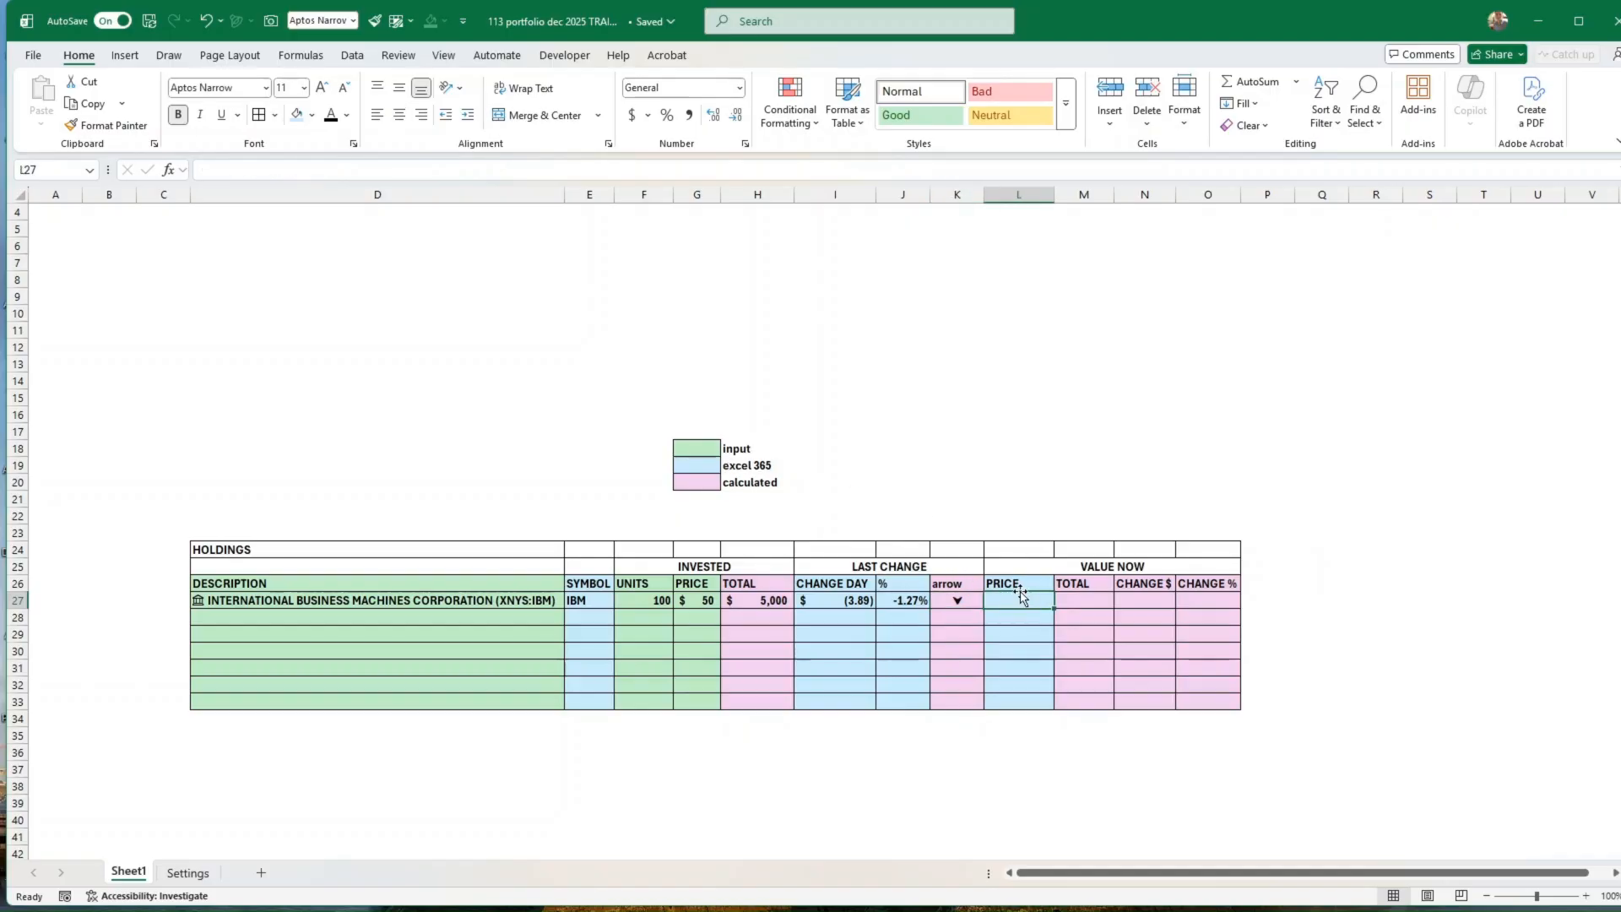
{"action": "type", "text": "="}
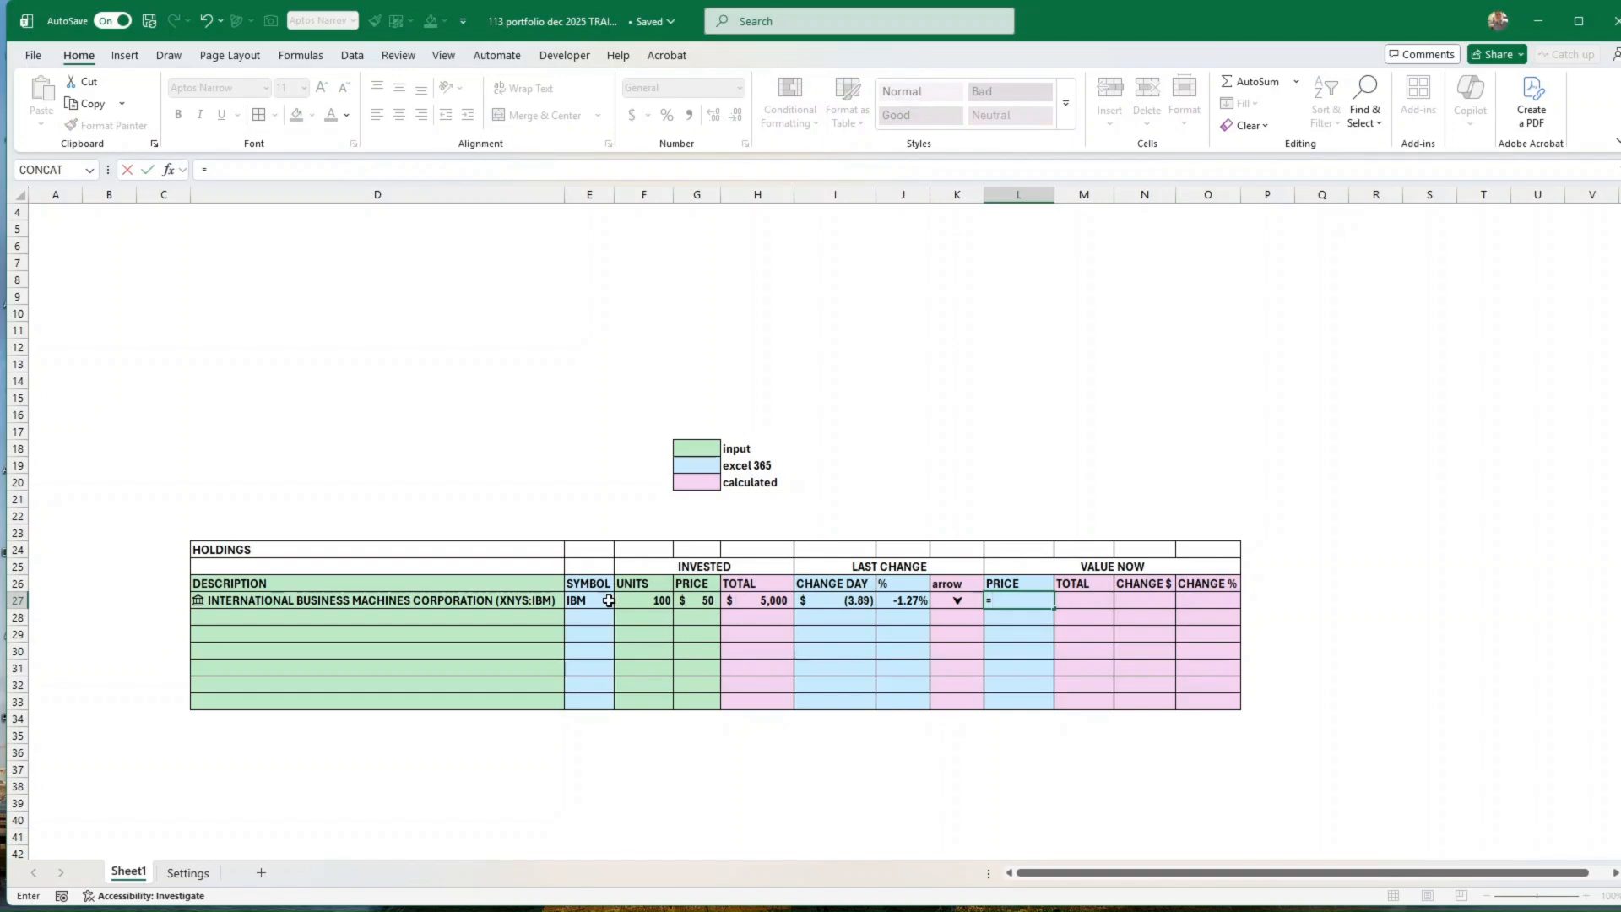
{"action": "left_click", "coordinate": [484, 600]}
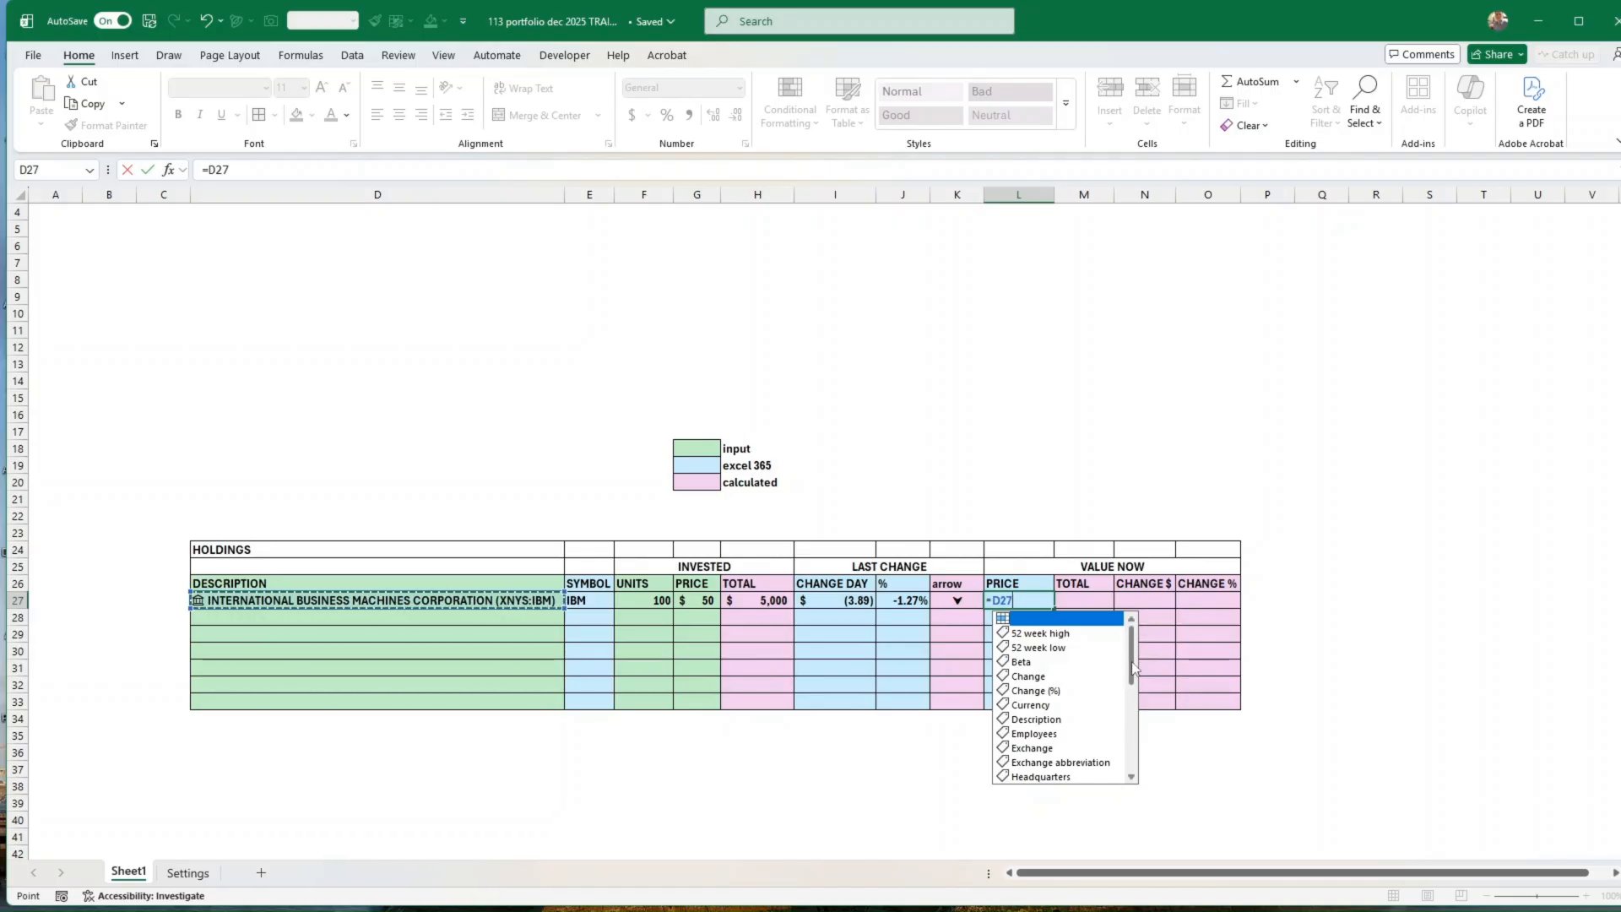
{"action": "scroll", "coordinate": [1055, 731], "scroll_direction": "down", "scroll_amount": 8}
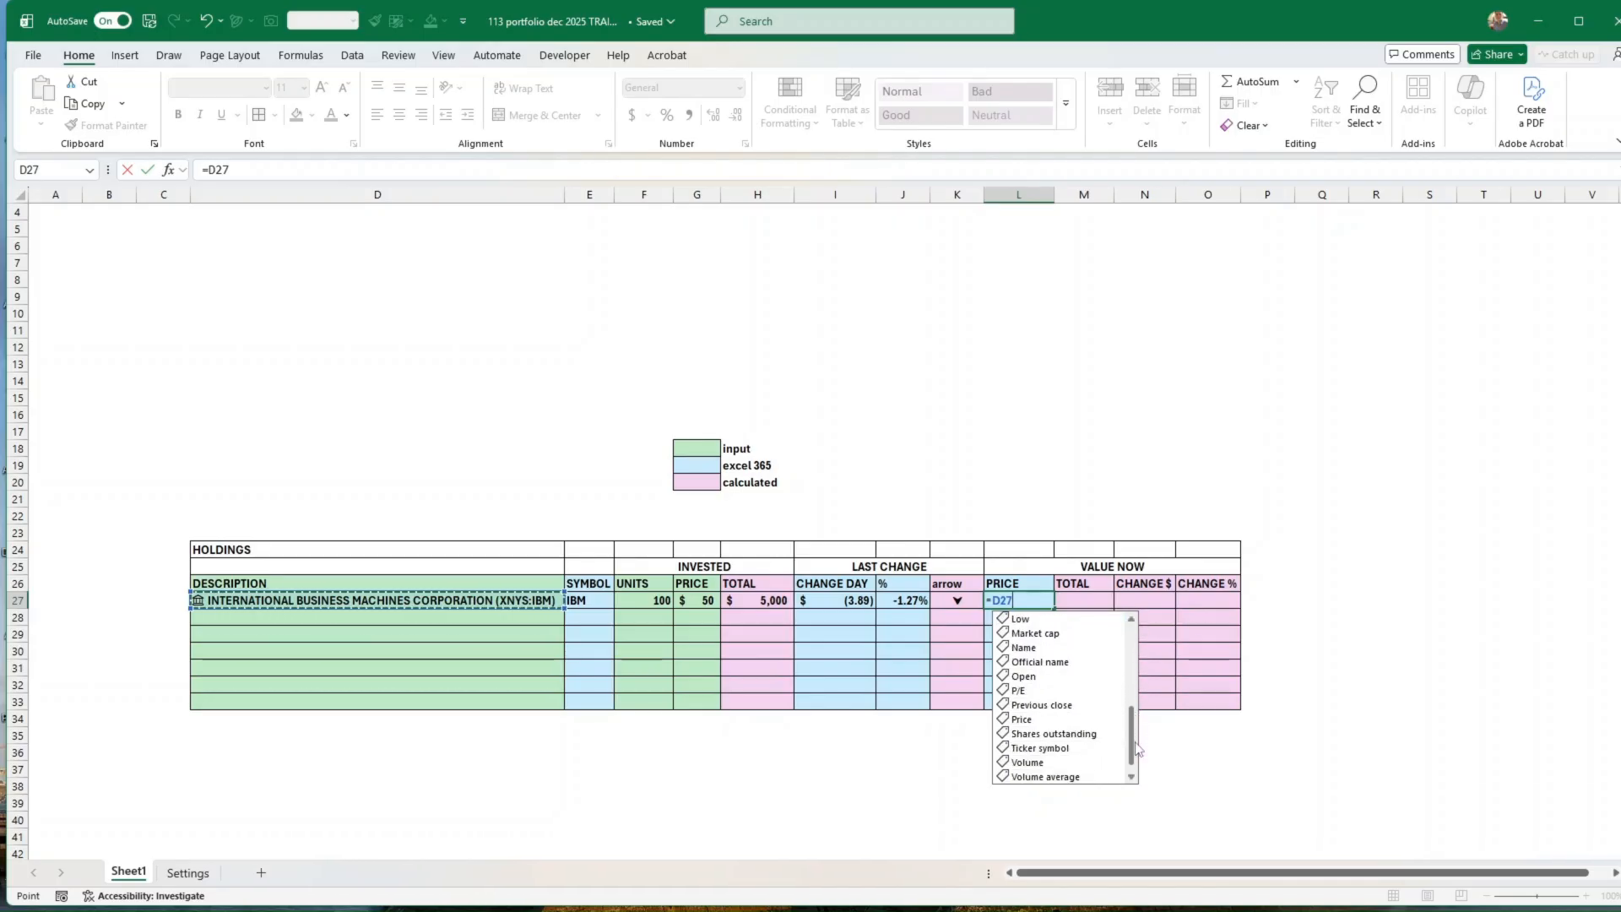
{"action": "double_click", "coordinate": [1024, 719]}
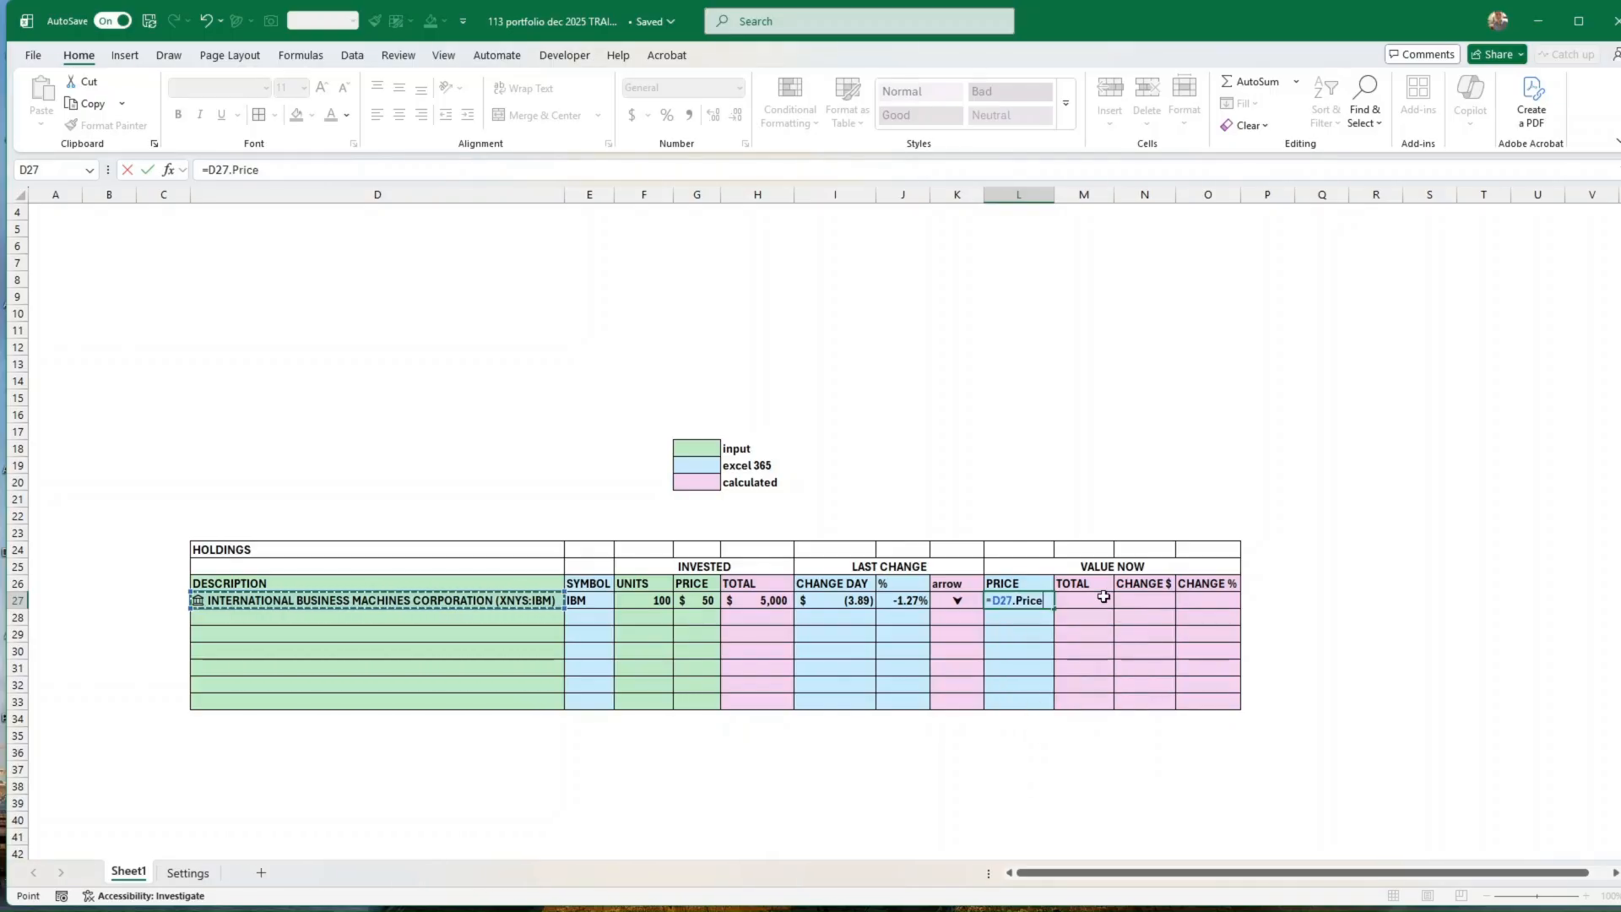
{"action": "key", "text": "Return"}
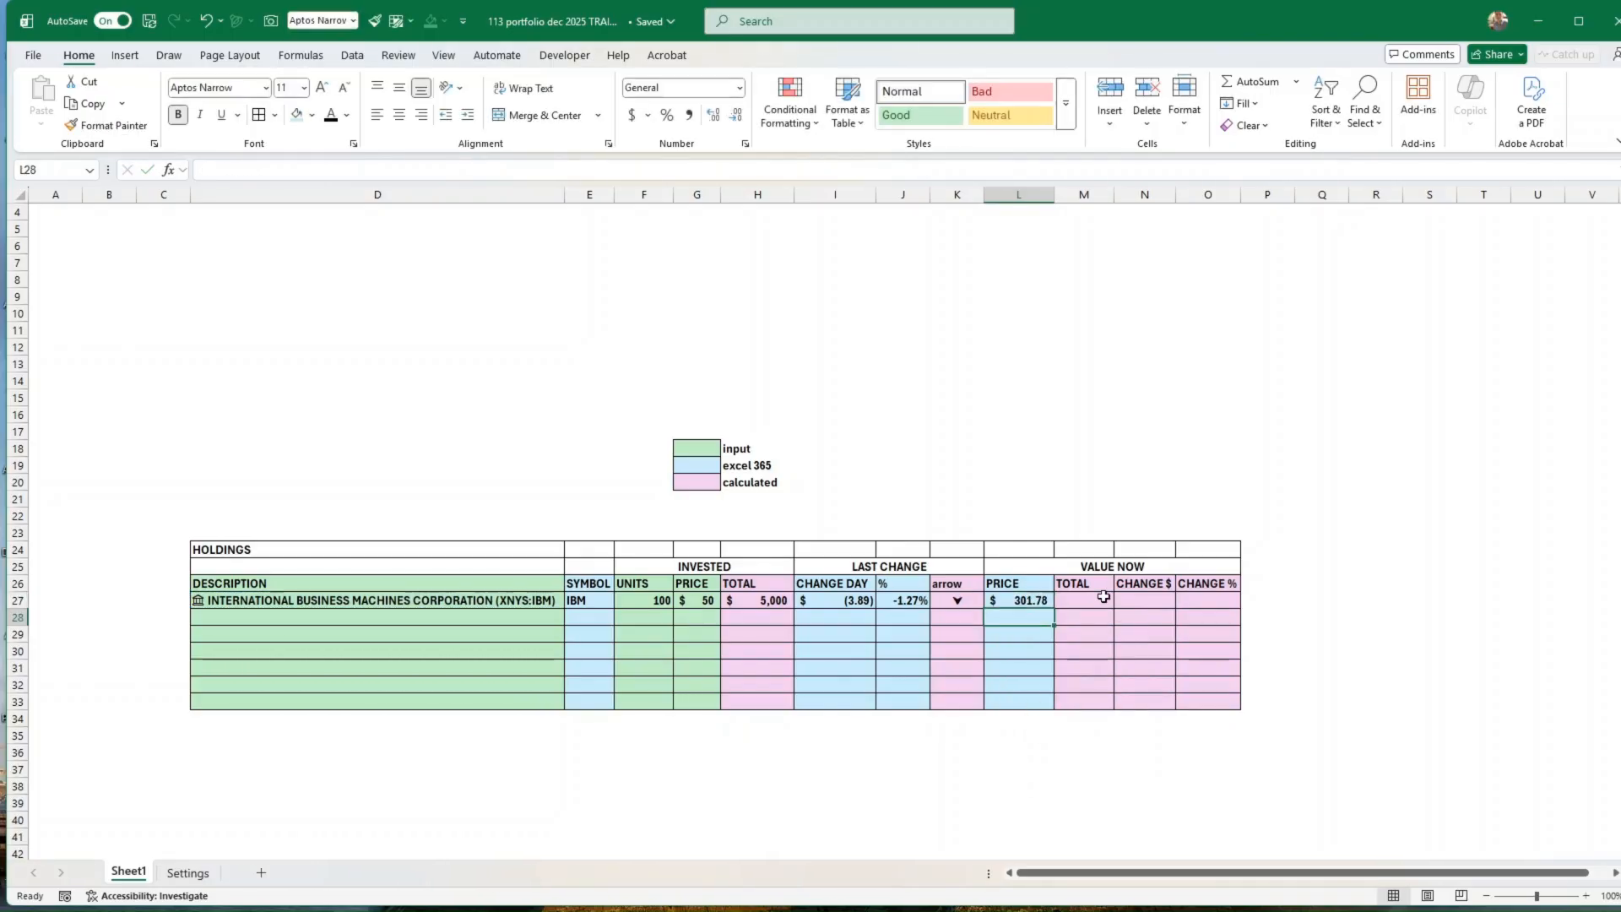
{"action": "left_click", "coordinate": [1037, 601]}
Step: Calculate IBM's current total value in M27 by multiplying units by current price with =F27*L27
{"action": "left_click", "coordinate": [1082, 601]}
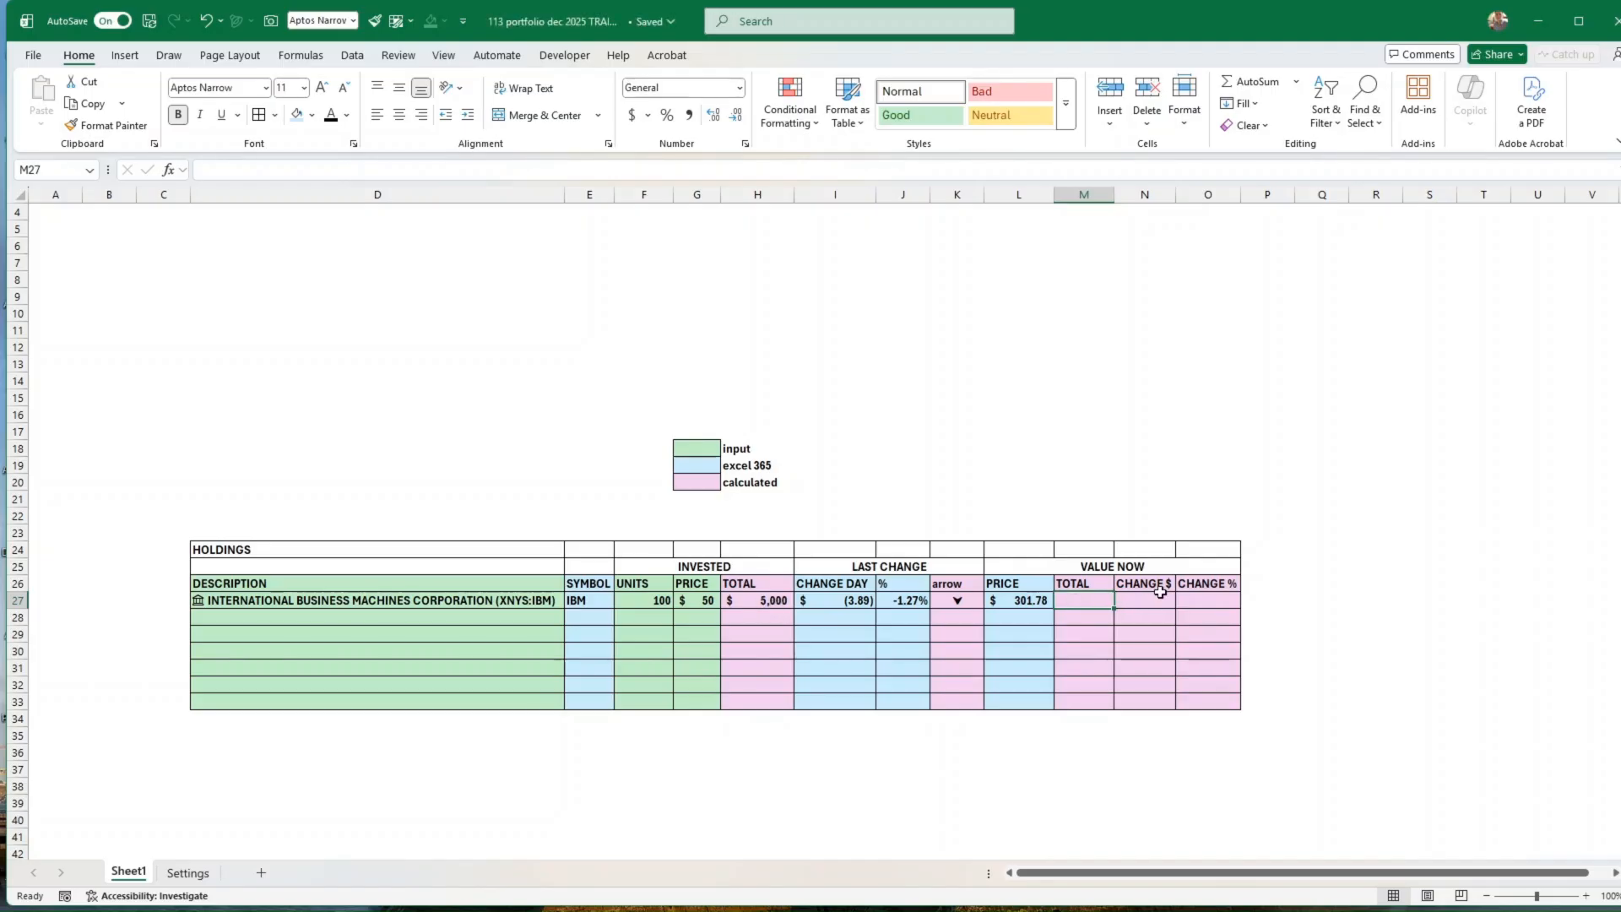
{"action": "type", "text": "="}
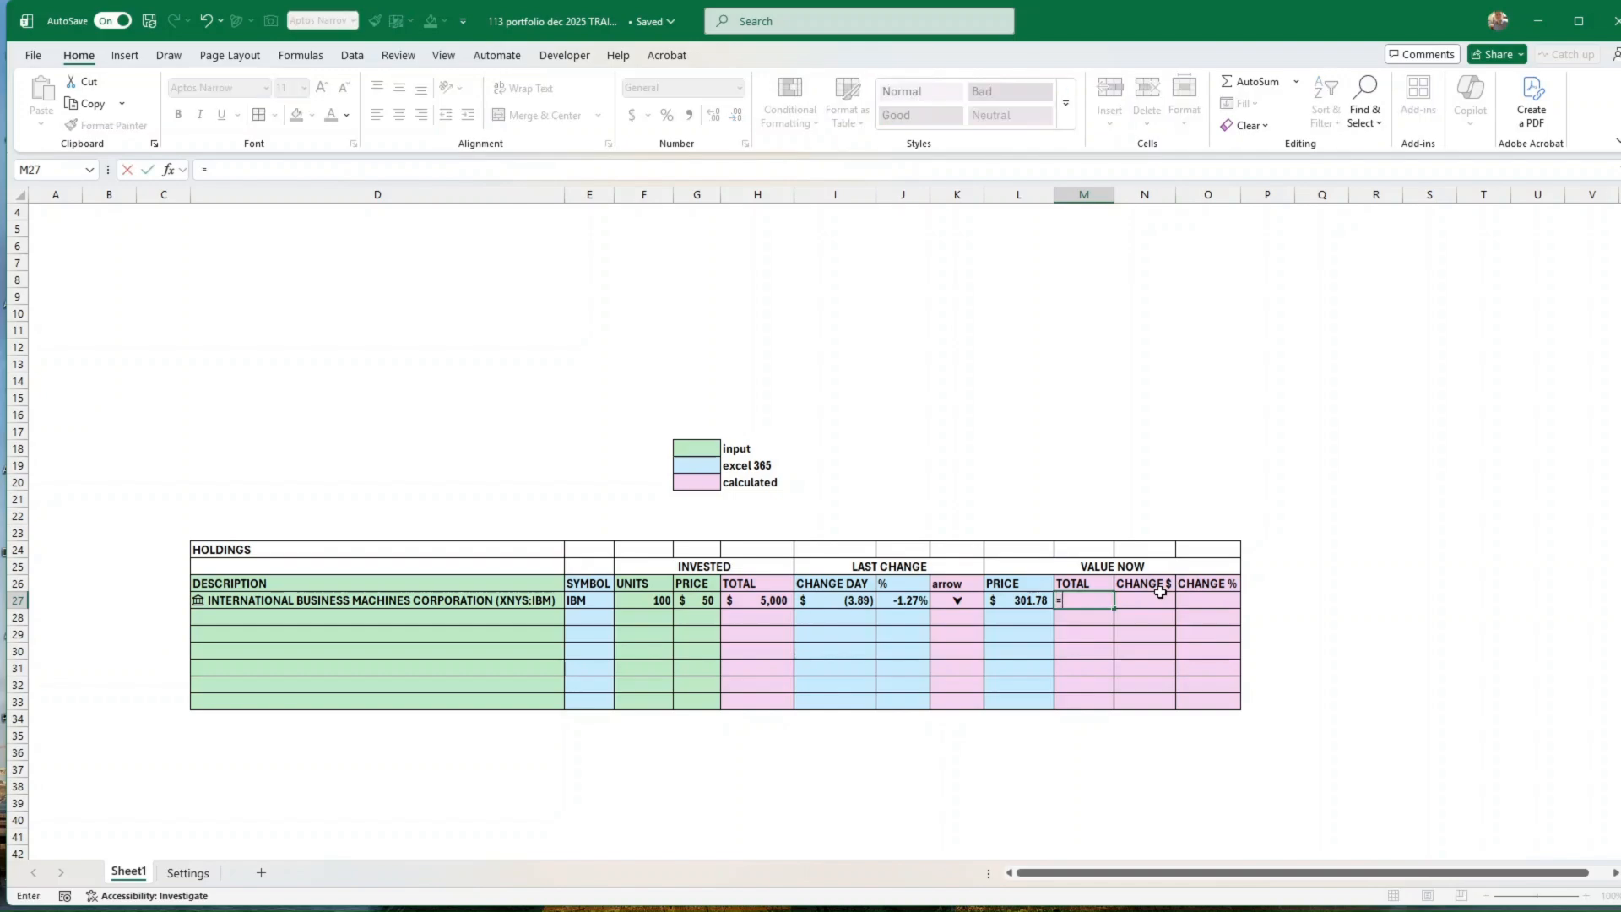
{"action": "key", "text": "Left"}
{"action": "key", "text": "Left"}
{"action": "key", "text": "Left"}
{"action": "key", "text": "Left"}
{"action": "key", "text": "Left"}
{"action": "key", "text": "Left"}
{"action": "key", "text": "Left"}
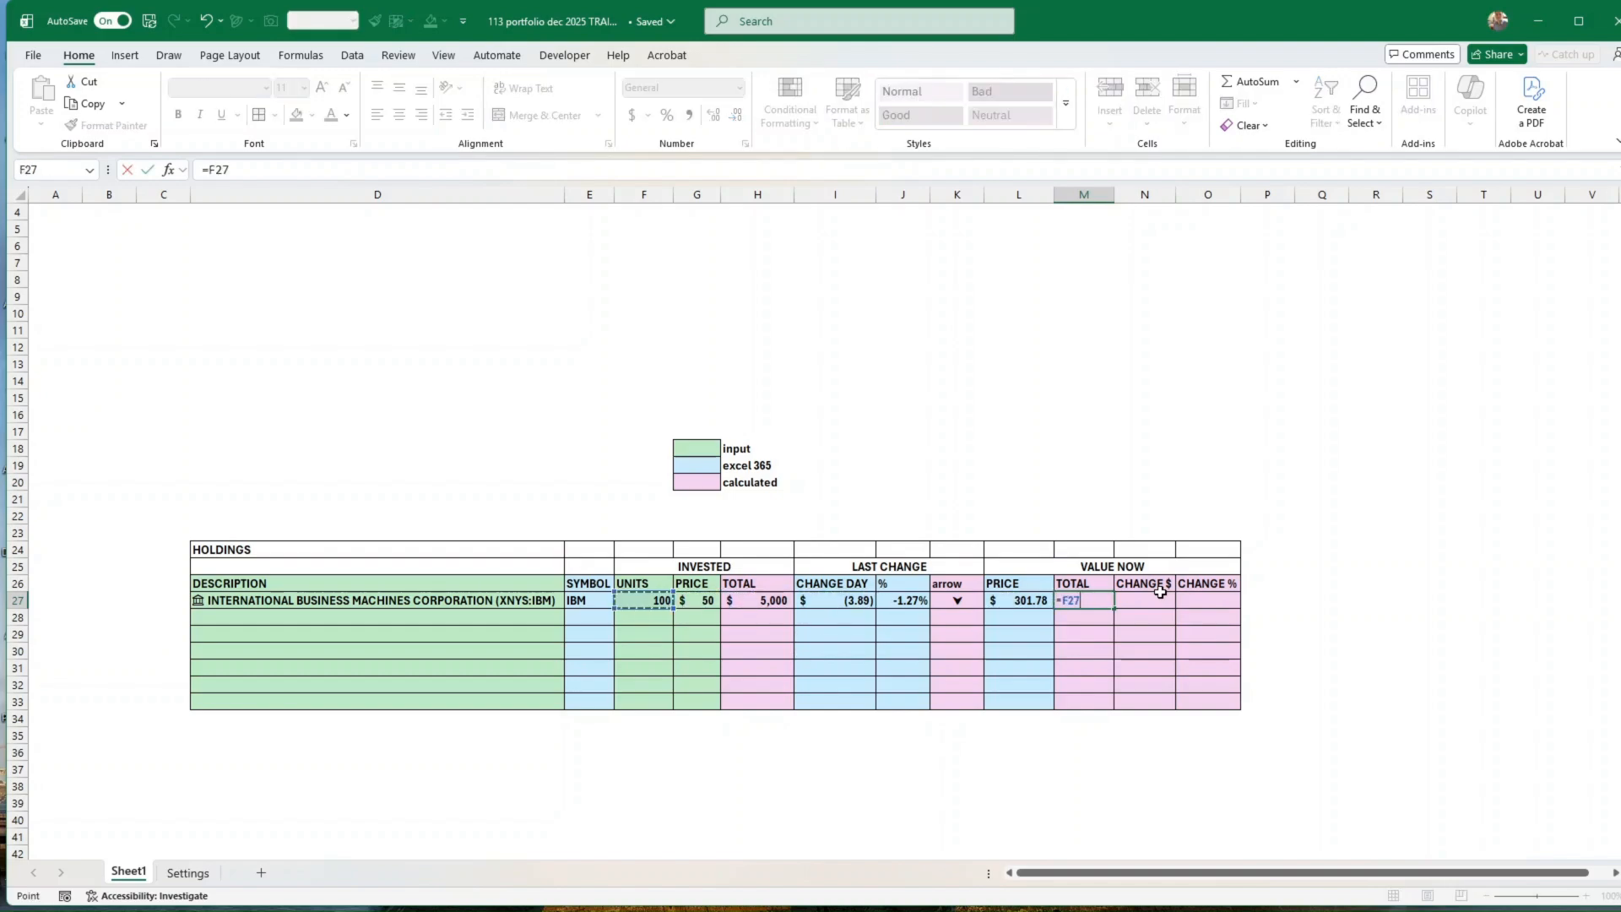
{"action": "type", "text": "*"}
{"action": "key", "text": "Left"}
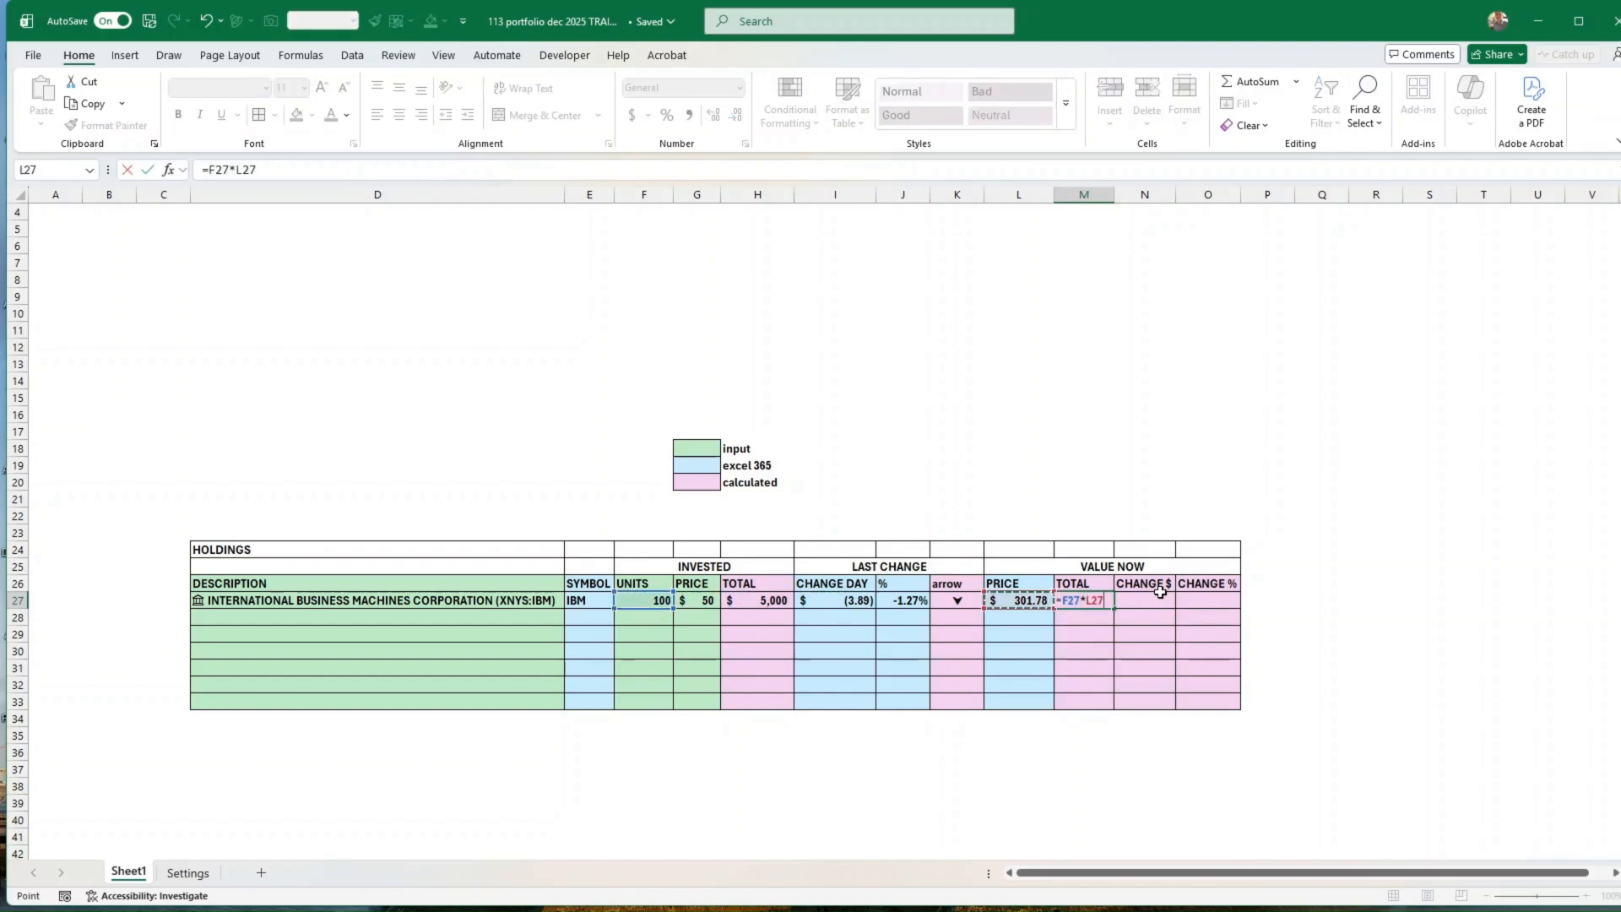
{"action": "key", "text": "ctrl+Return"}
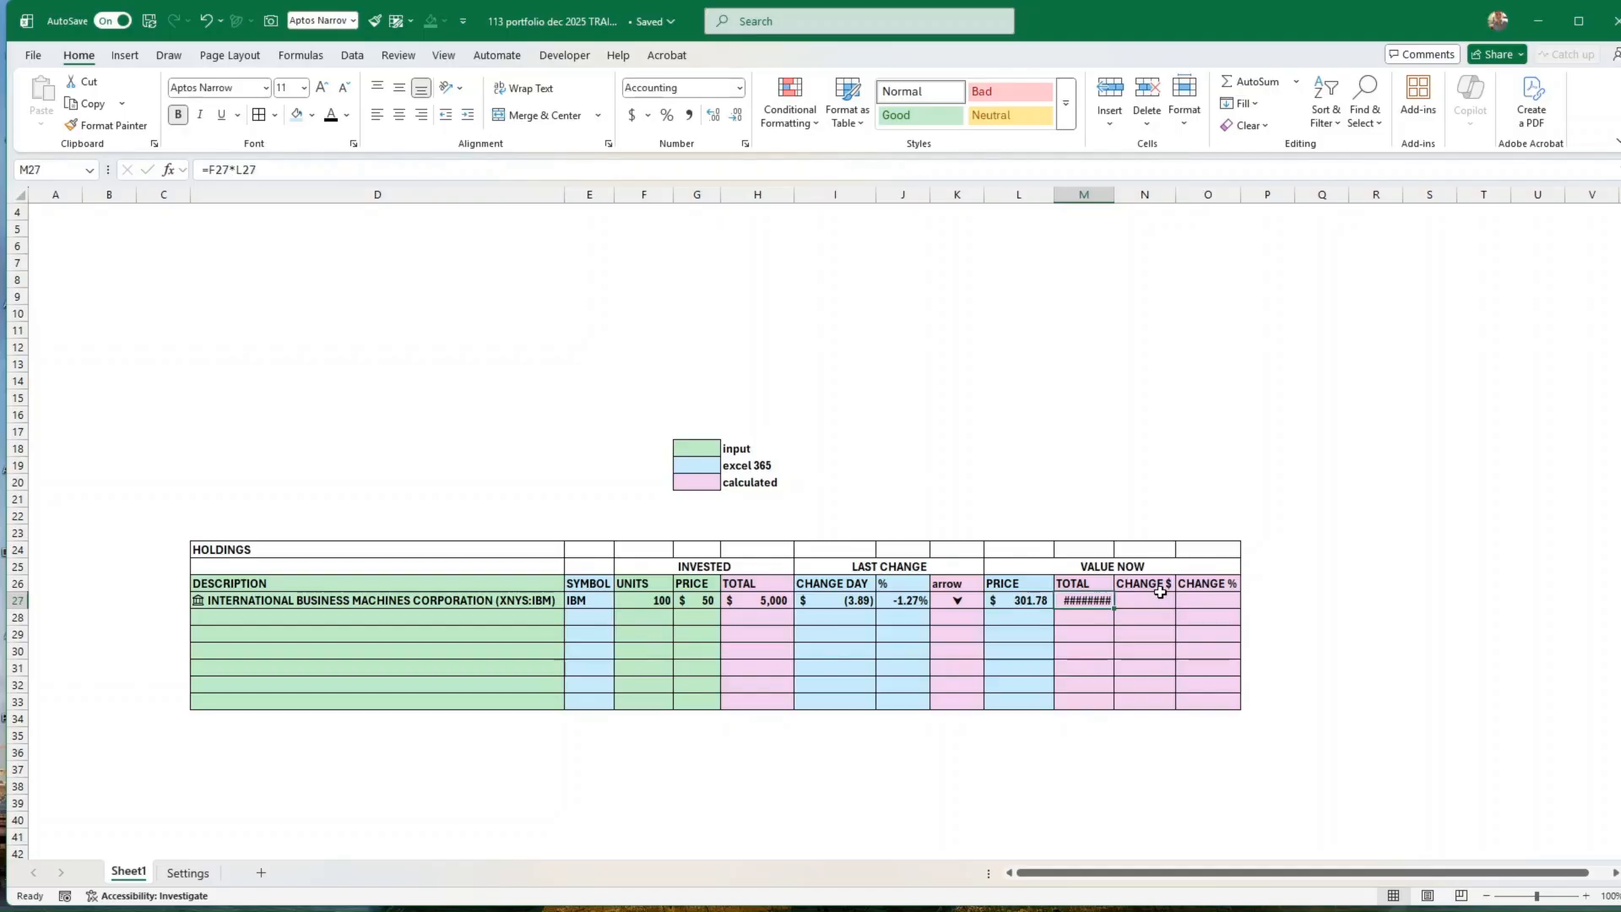
Step: Widen column M to fit the current total and remove both decimal places from M27
{"action": "left_click_drag", "start_coordinate": [1115, 195], "coordinate": [1134, 196]}
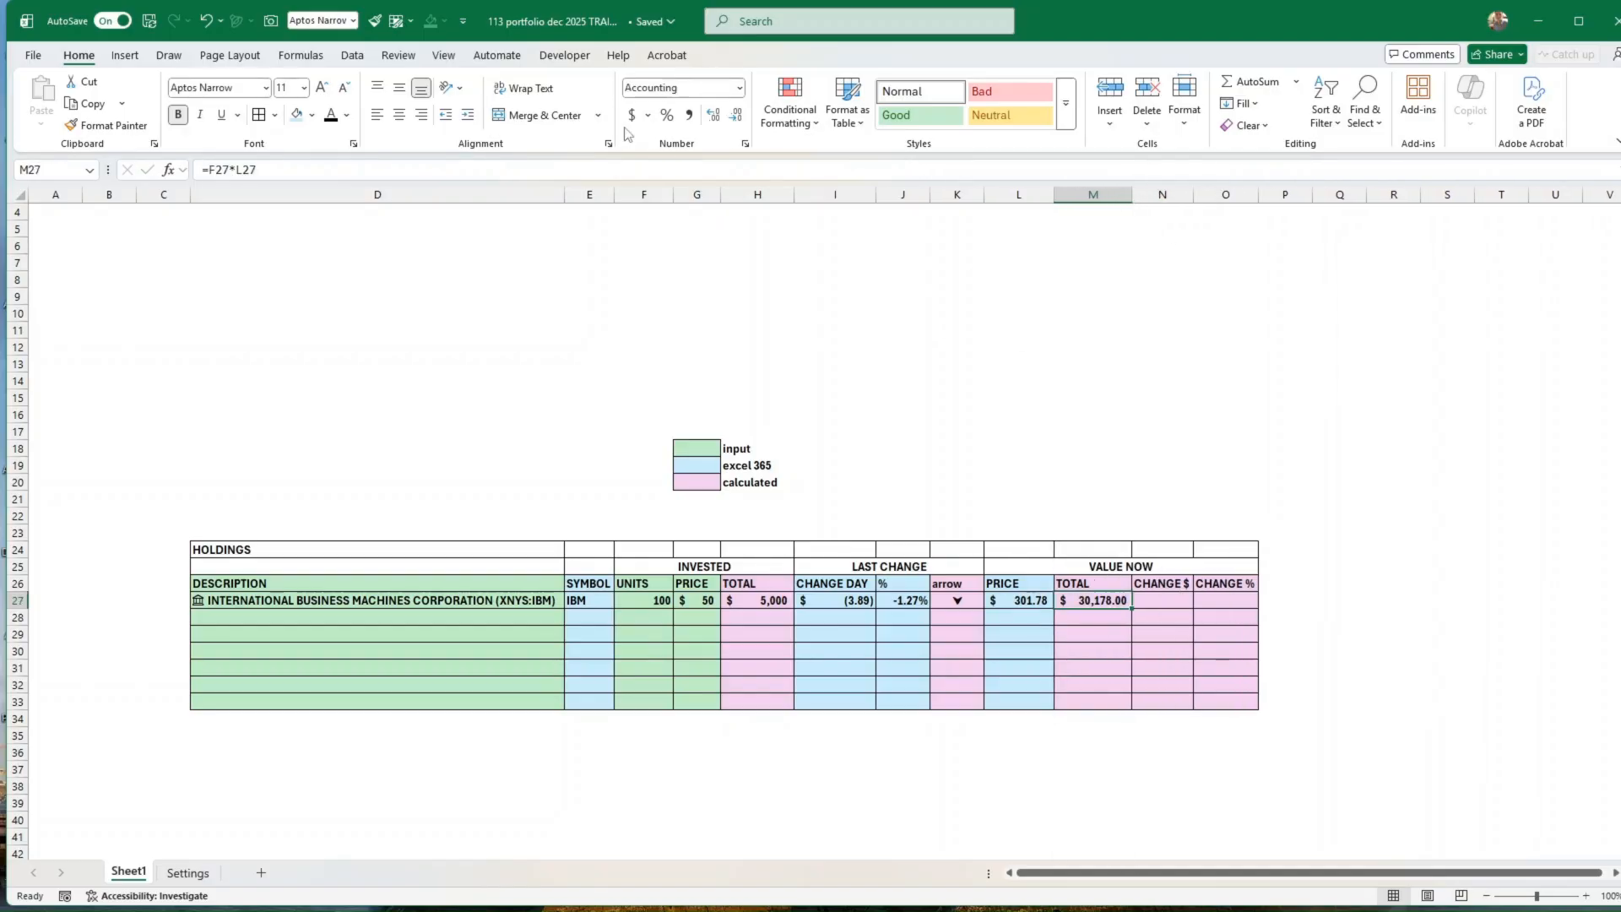
{"action": "left_click", "coordinate": [736, 118]}
{"action": "left_click", "coordinate": [737, 118]}
Step: Calculate the dollar change in N27 as current total minus invested total with =M27-H27
{"action": "left_click", "coordinate": [1156, 600]}
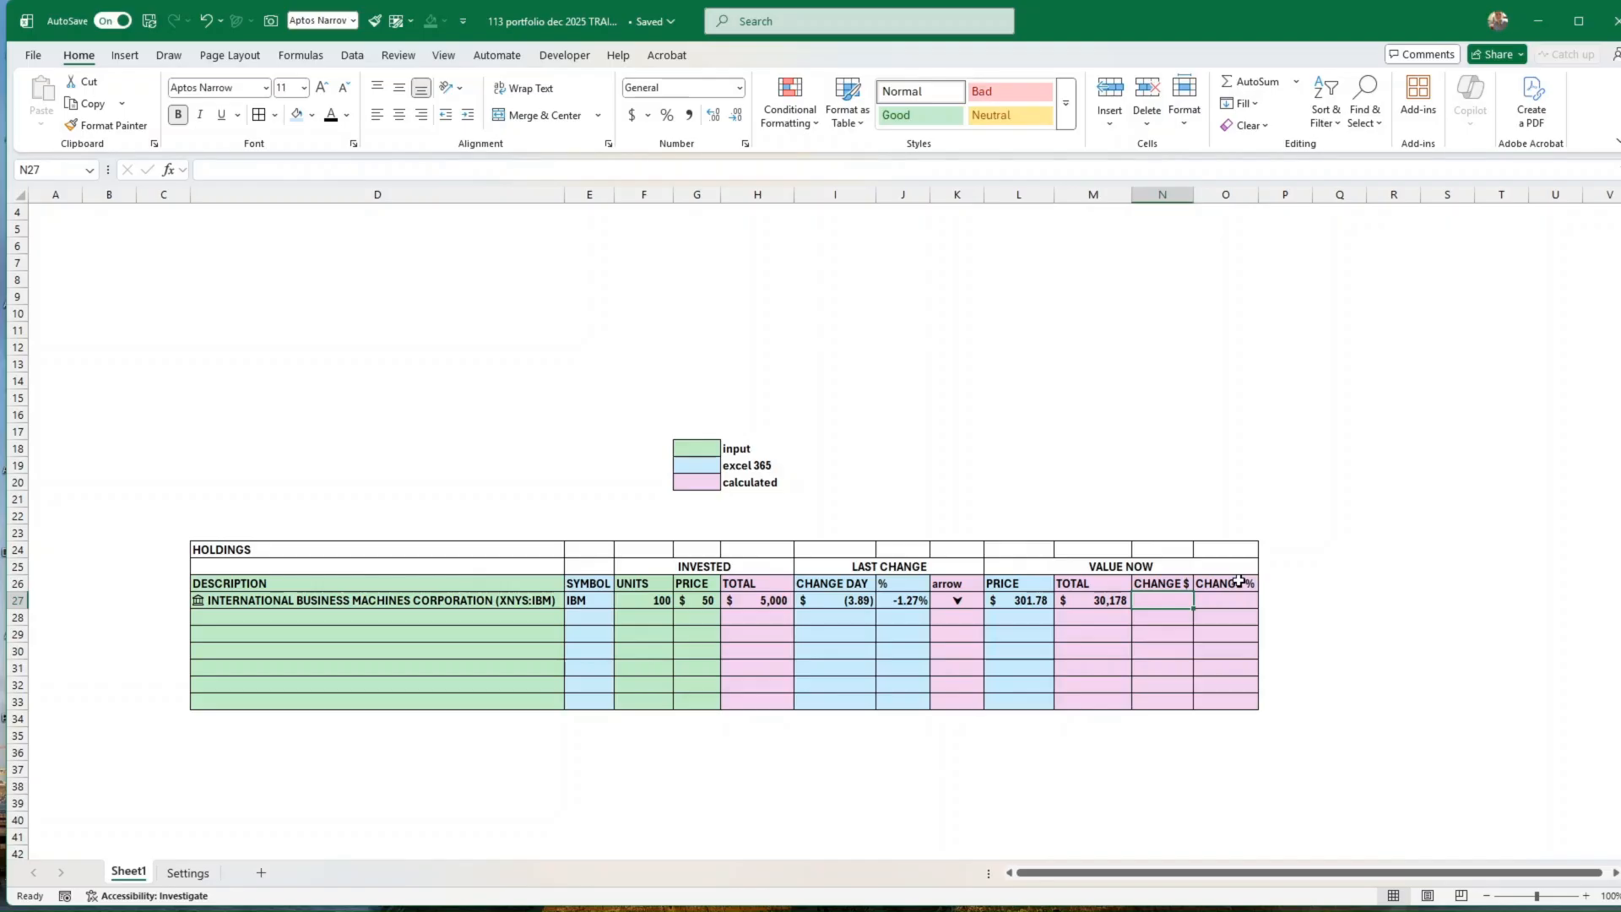
{"action": "type", "text": "="}
{"action": "key", "text": "Left"}
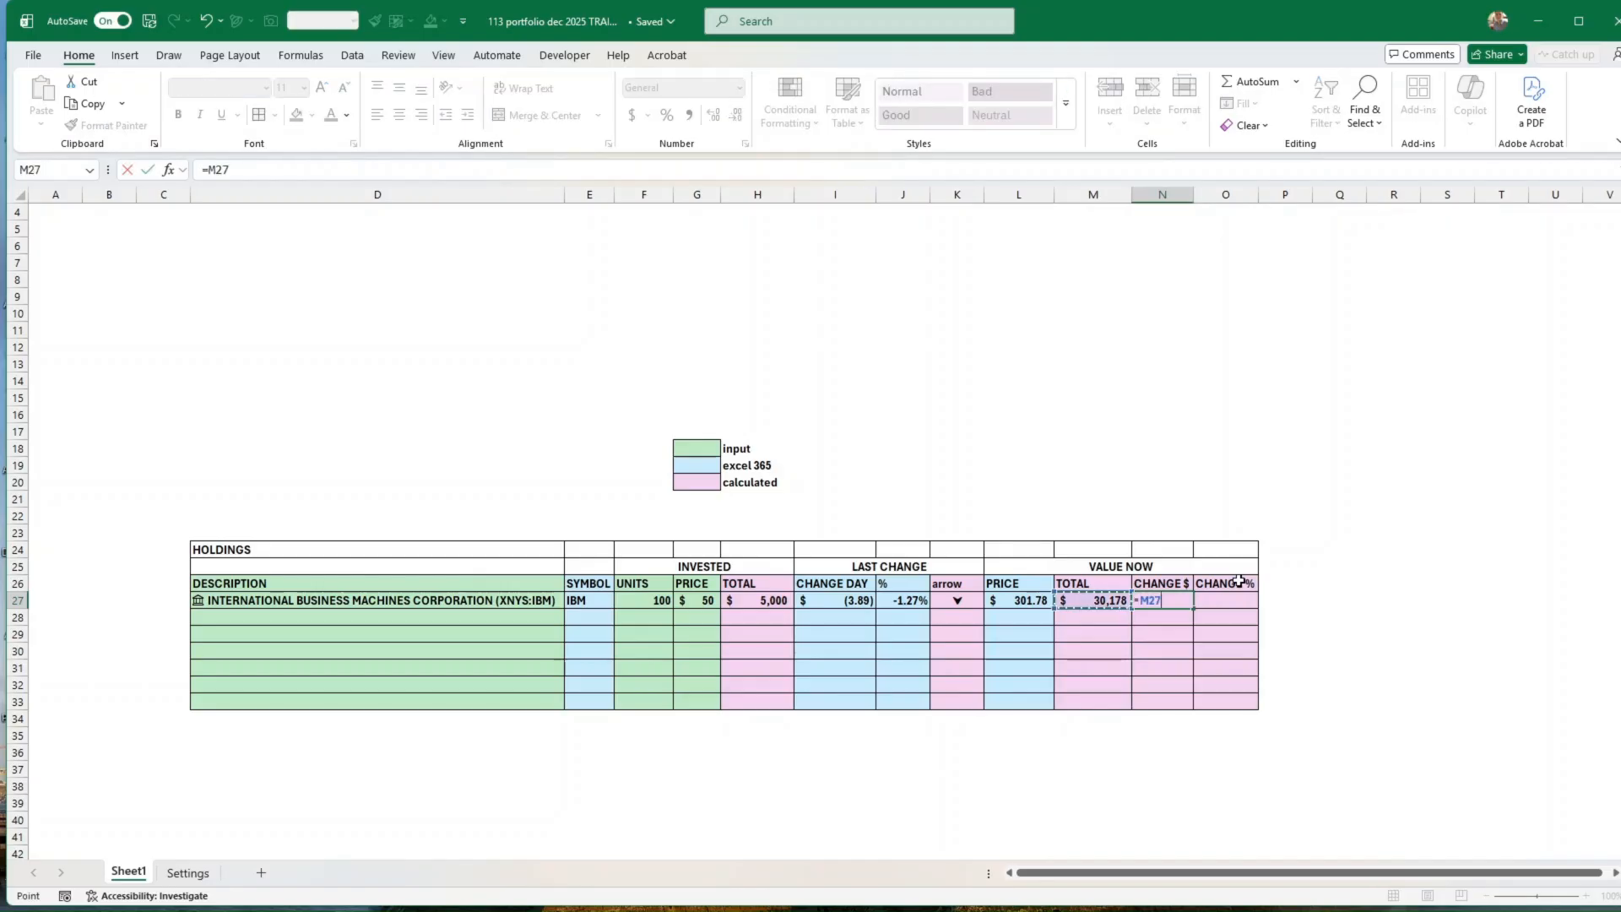
{"action": "type", "text": "-"}
{"action": "key", "text": "Left"}
{"action": "key", "text": "Left"}
{"action": "key", "text": "Left"}
{"action": "key", "text": "Left"}
{"action": "key", "text": "Left"}
{"action": "key", "text": "Left"}
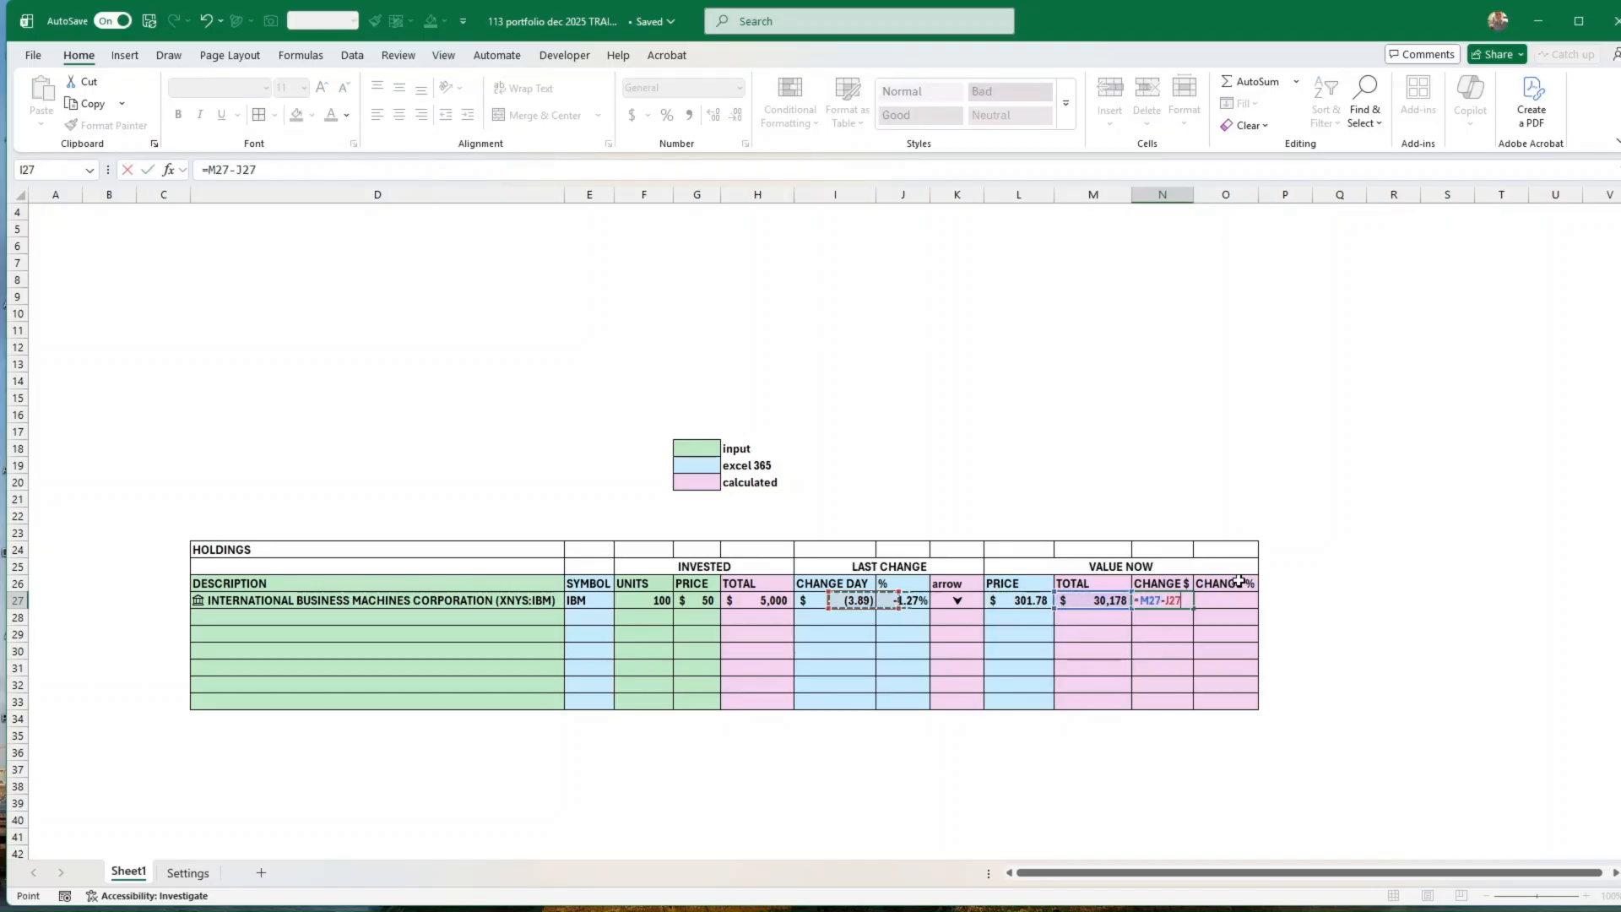
{"action": "key", "text": "Return"}
{"action": "key", "text": "Up"}
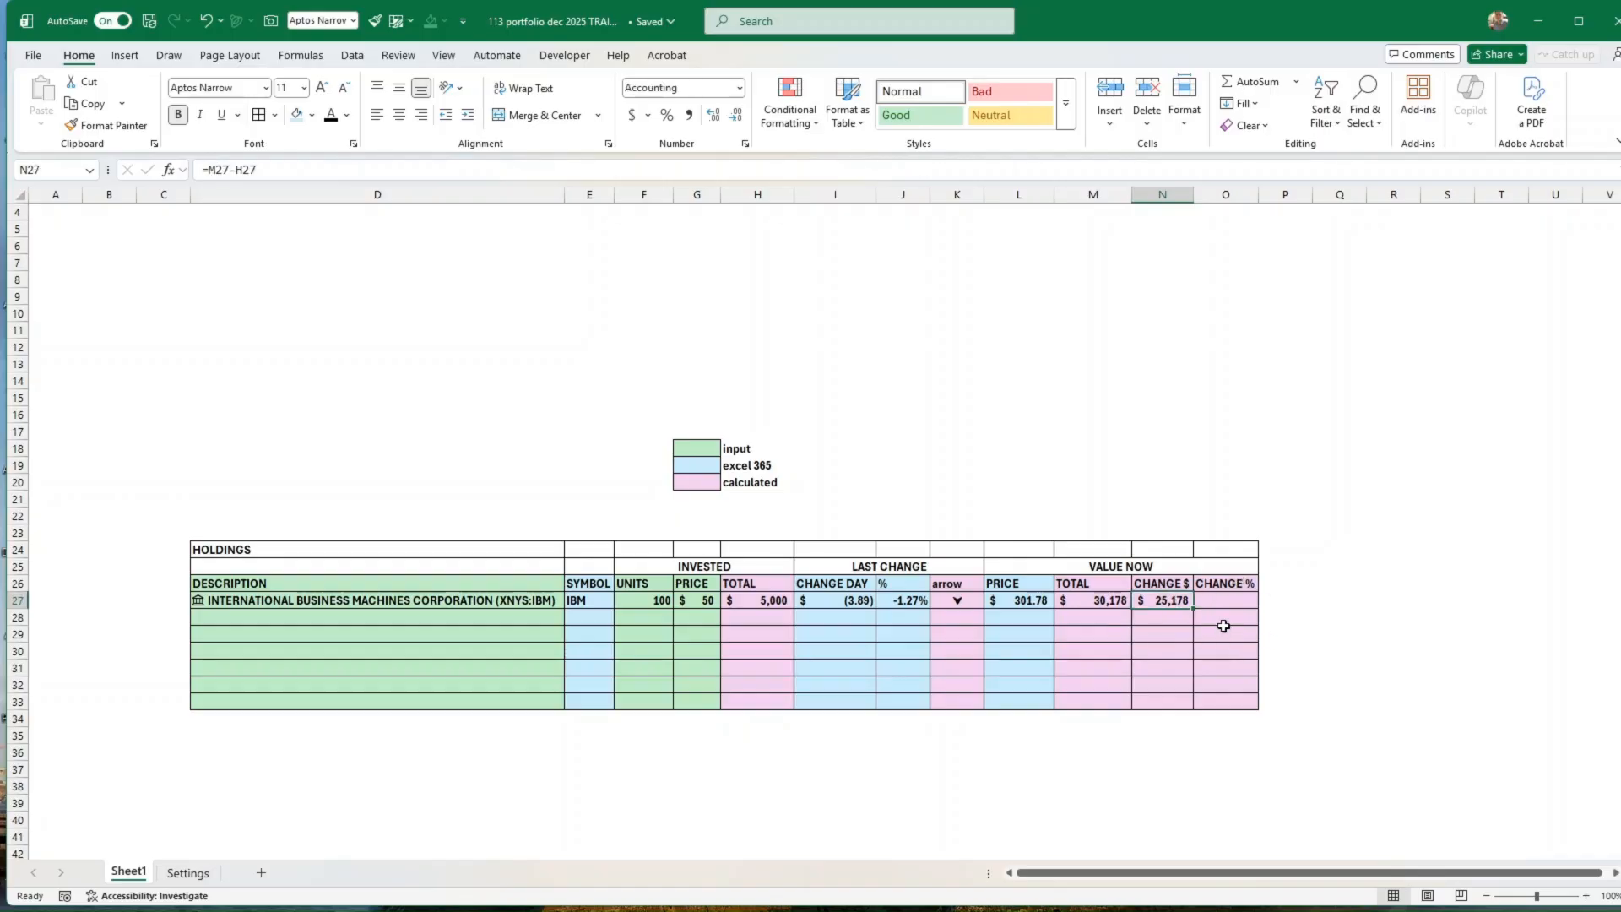
Step: Calculate the percentage change in O27 with =N27/H27 and format the cell as a percentage
{"action": "left_click", "coordinate": [1236, 601]}
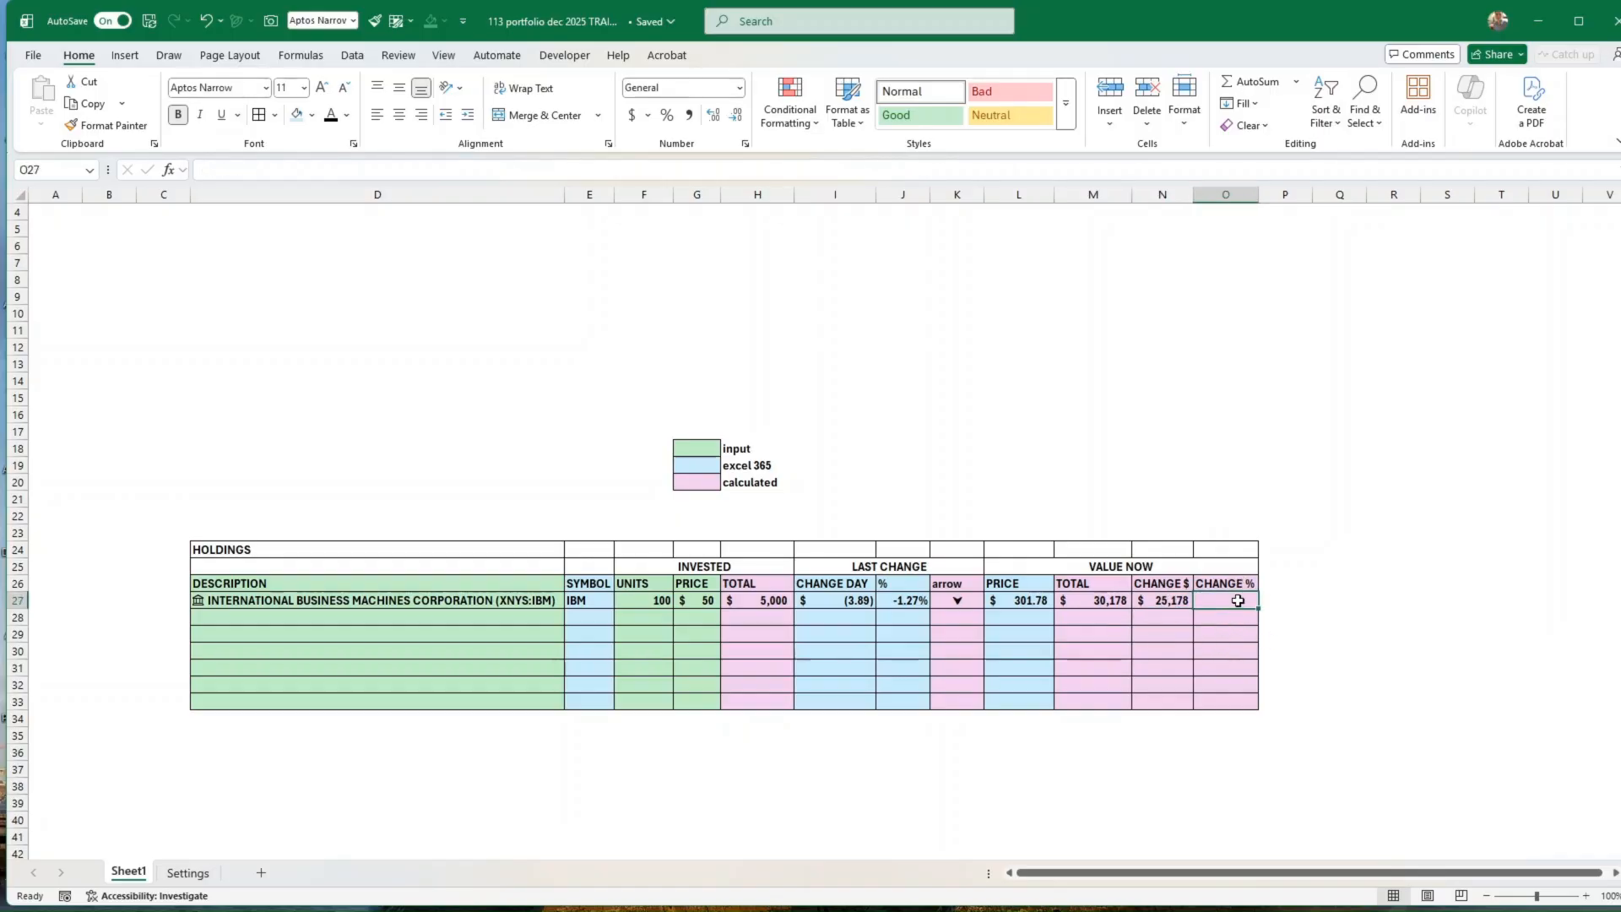
{"action": "type", "text": "="}
{"action": "key", "text": "Left"}
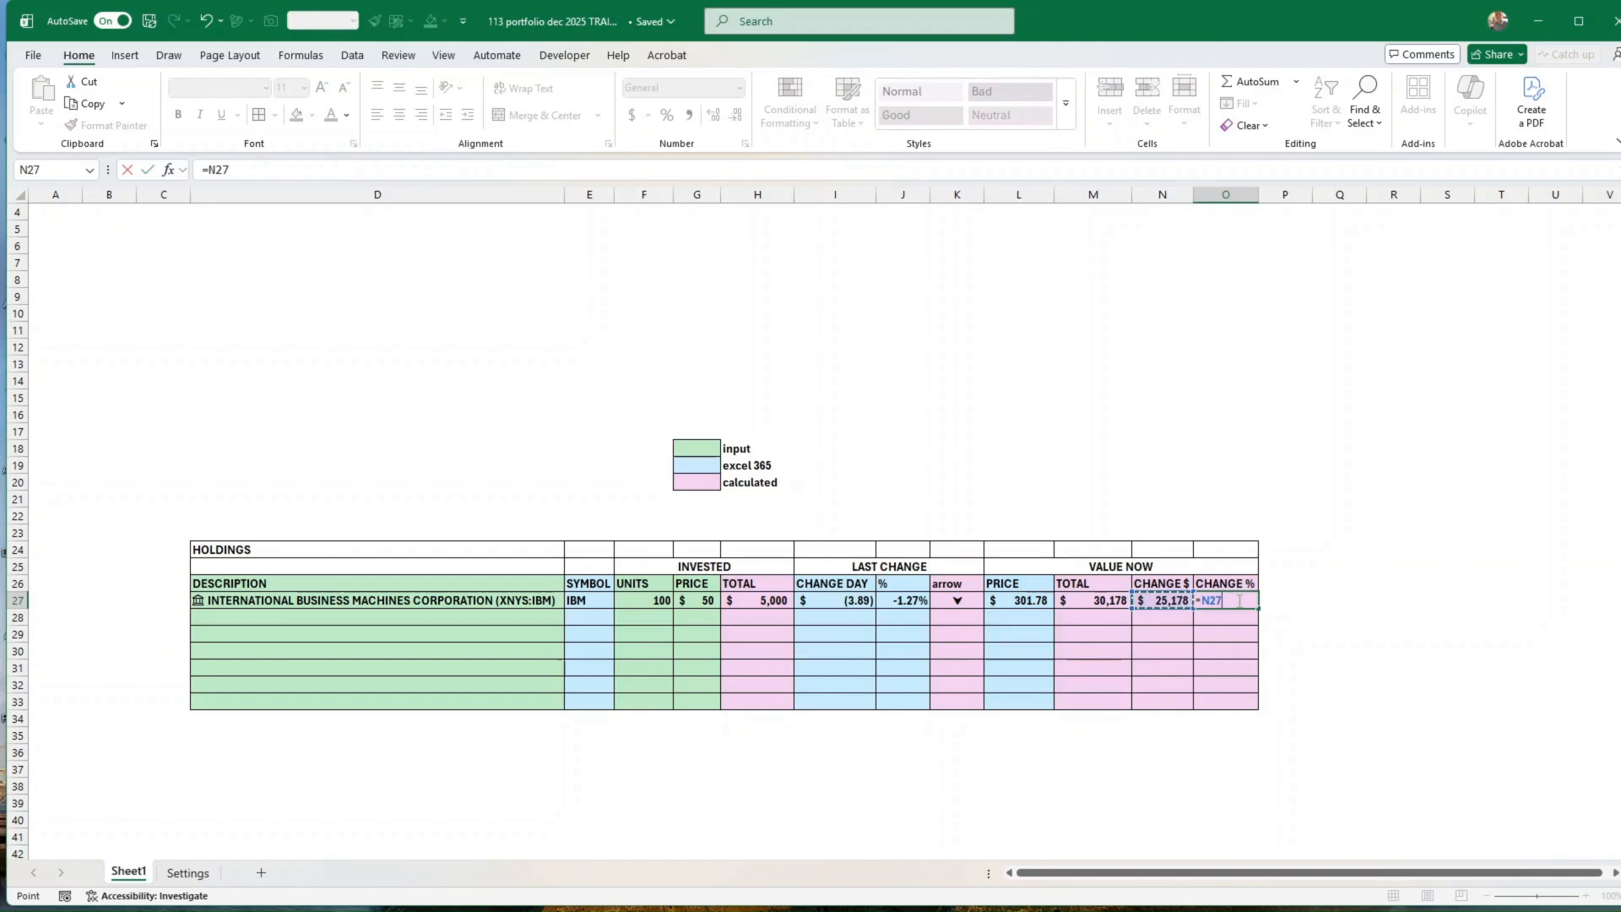
{"action": "type", "text": "/"}
{"action": "key", "text": "Left"}
{"action": "key", "text": "Left"}
{"action": "key", "text": "Left"}
{"action": "key", "text": "Left"}
{"action": "key", "text": "Left"}
{"action": "key", "text": "Left"}
{"action": "key", "text": "Return"}
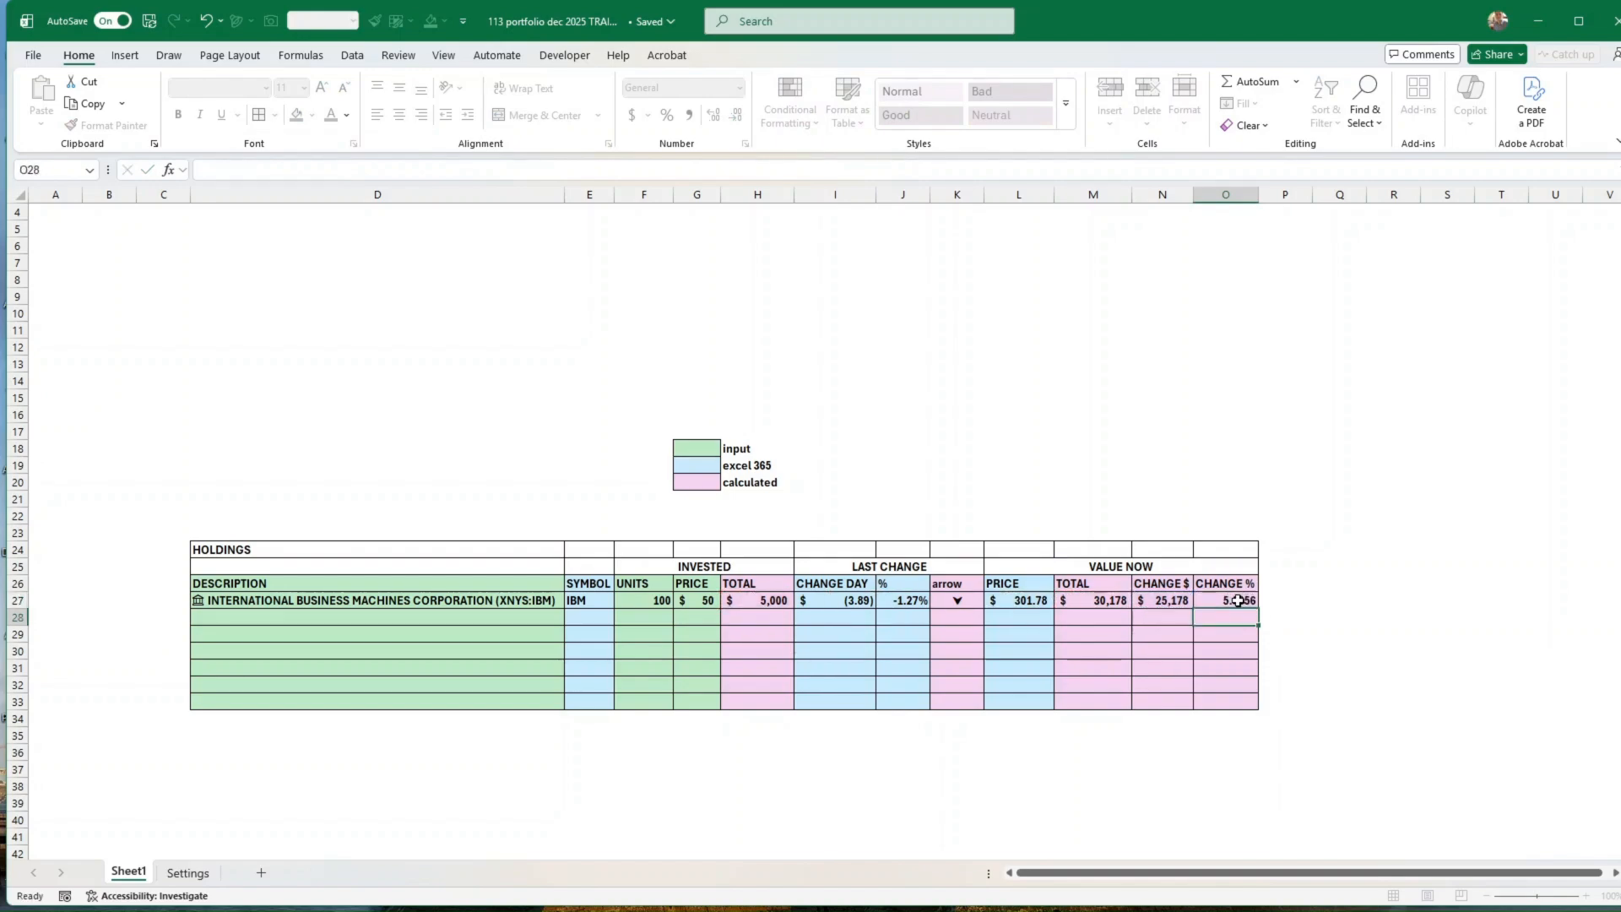
{"action": "left_click", "coordinate": [1238, 601]}
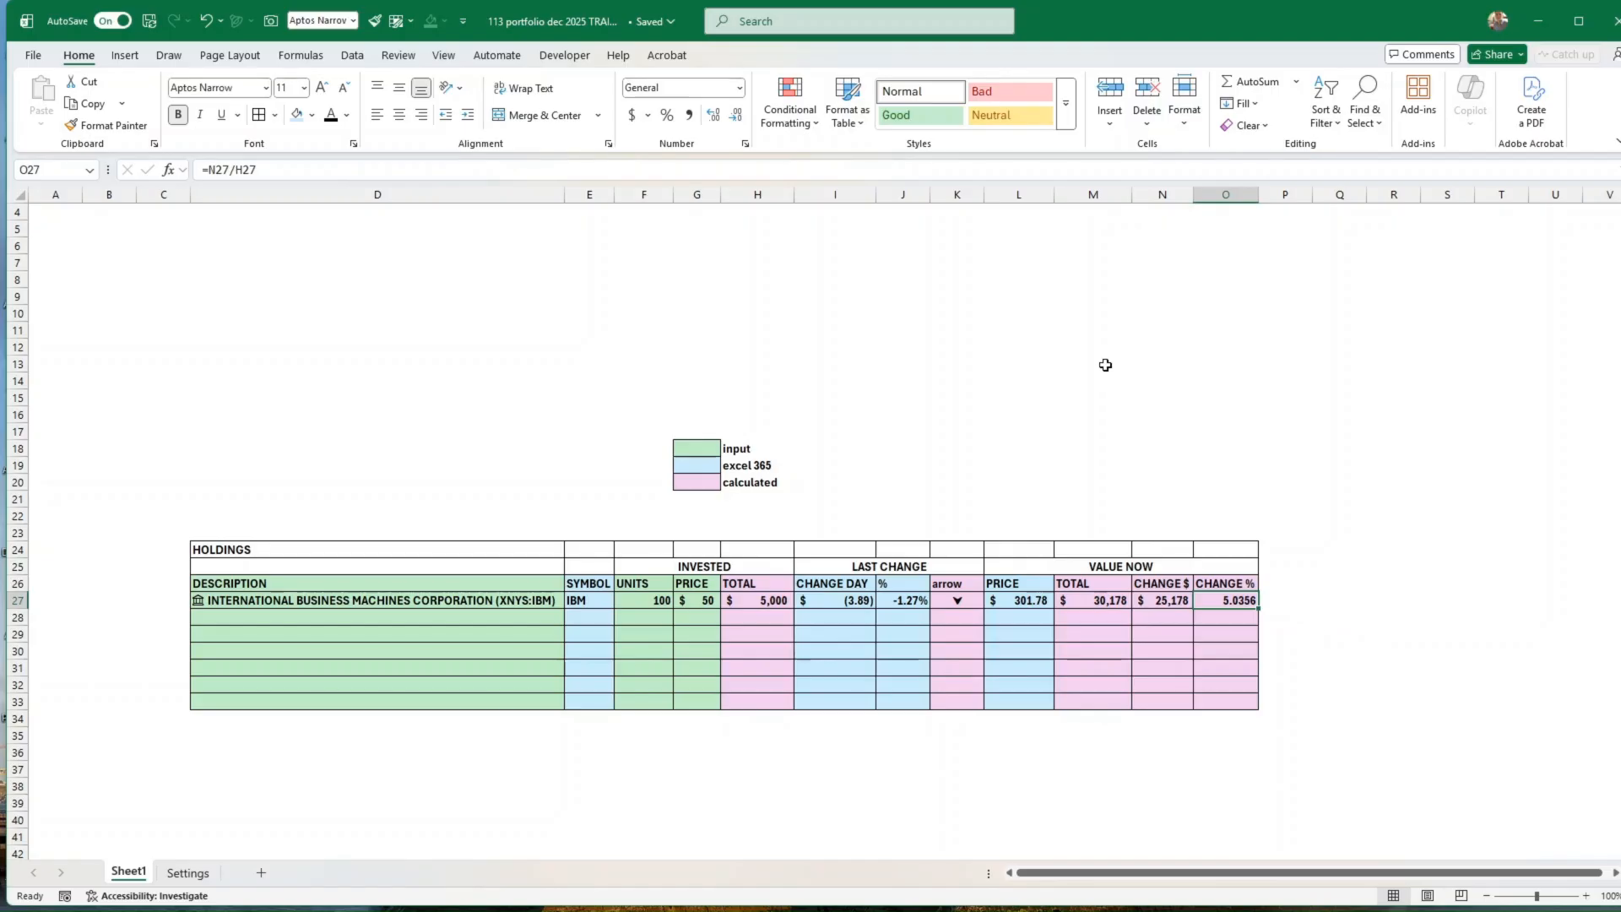
{"action": "left_click", "coordinate": [667, 115]}
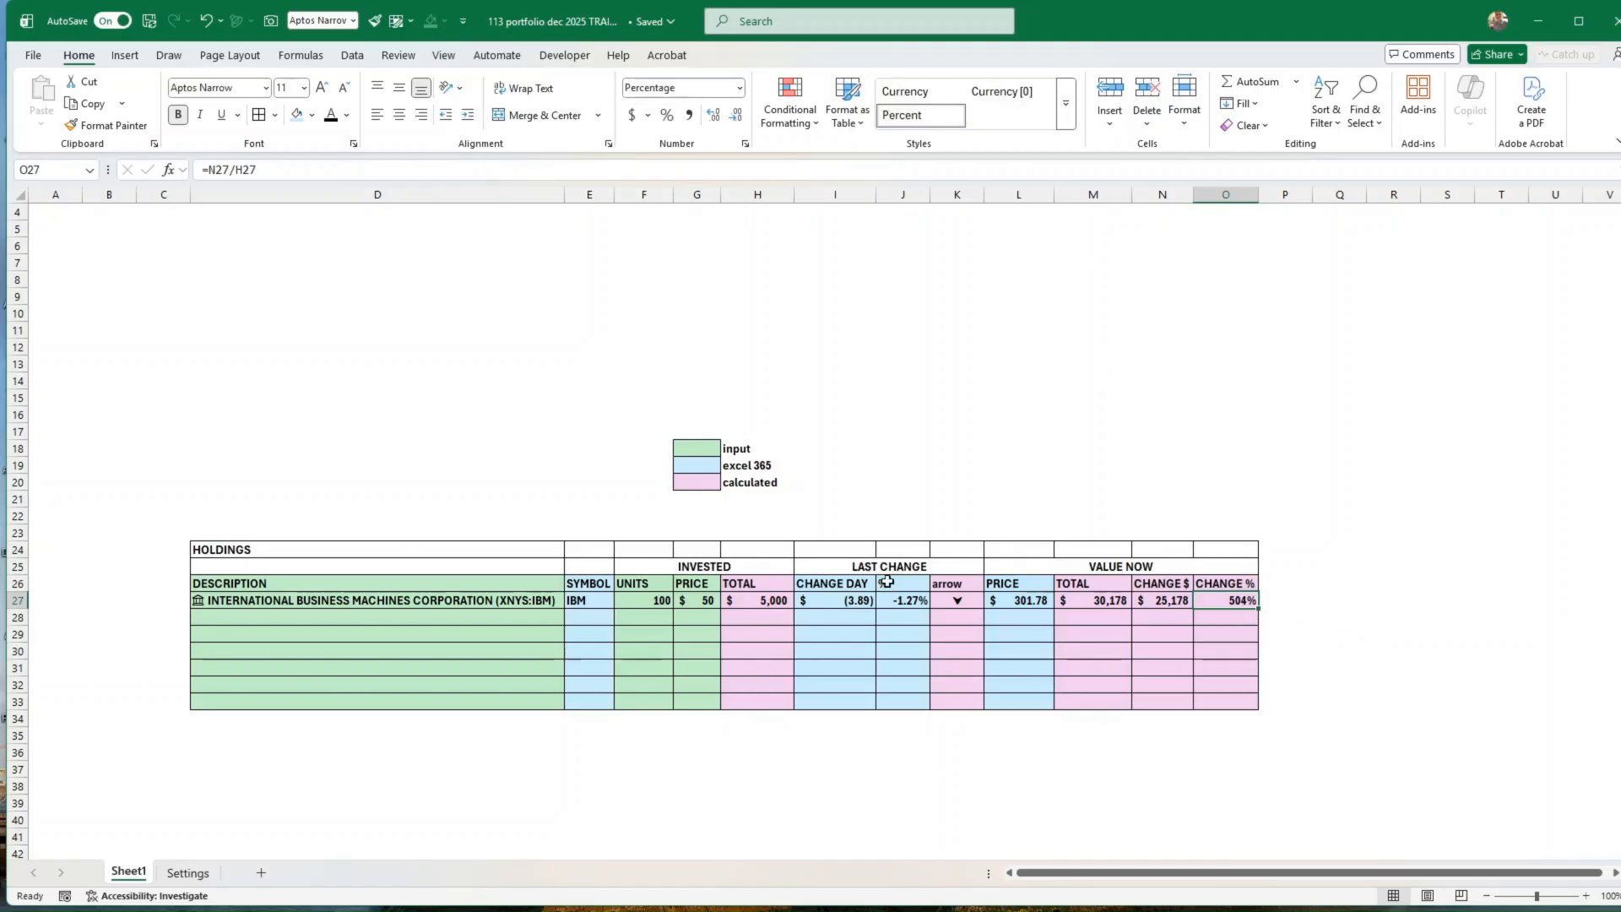
Step: Set the IBM invested price in G27 to 250 and check the recalculated Change % cell
{"action": "left_click", "coordinate": [680, 601]}
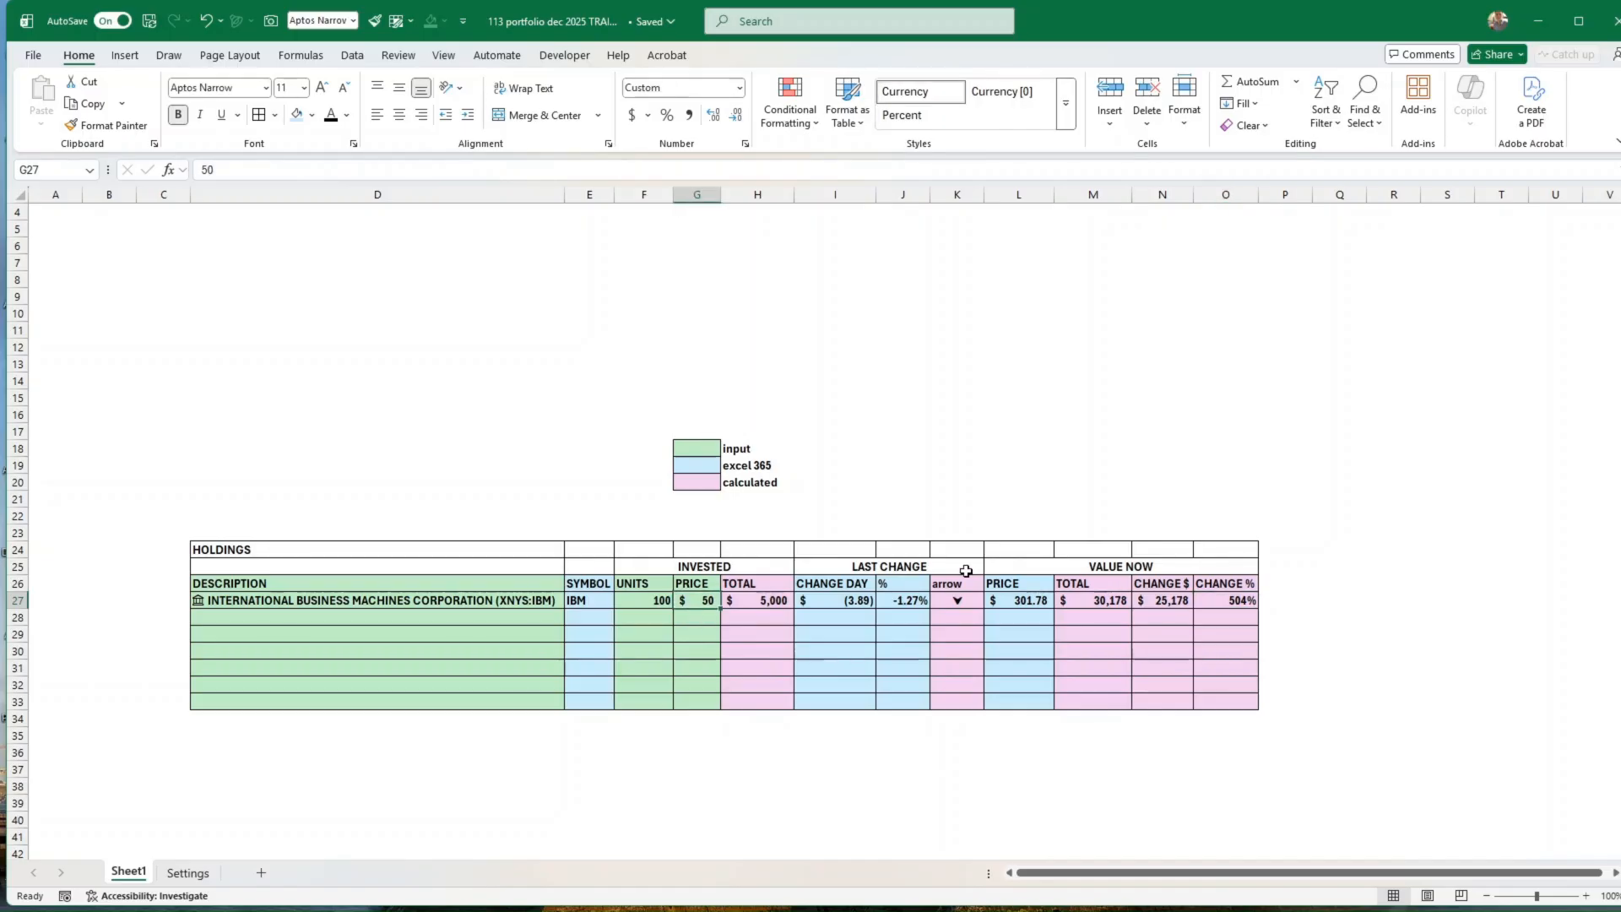
{"action": "type", "text": "250"}
{"action": "key", "text": "Return"}
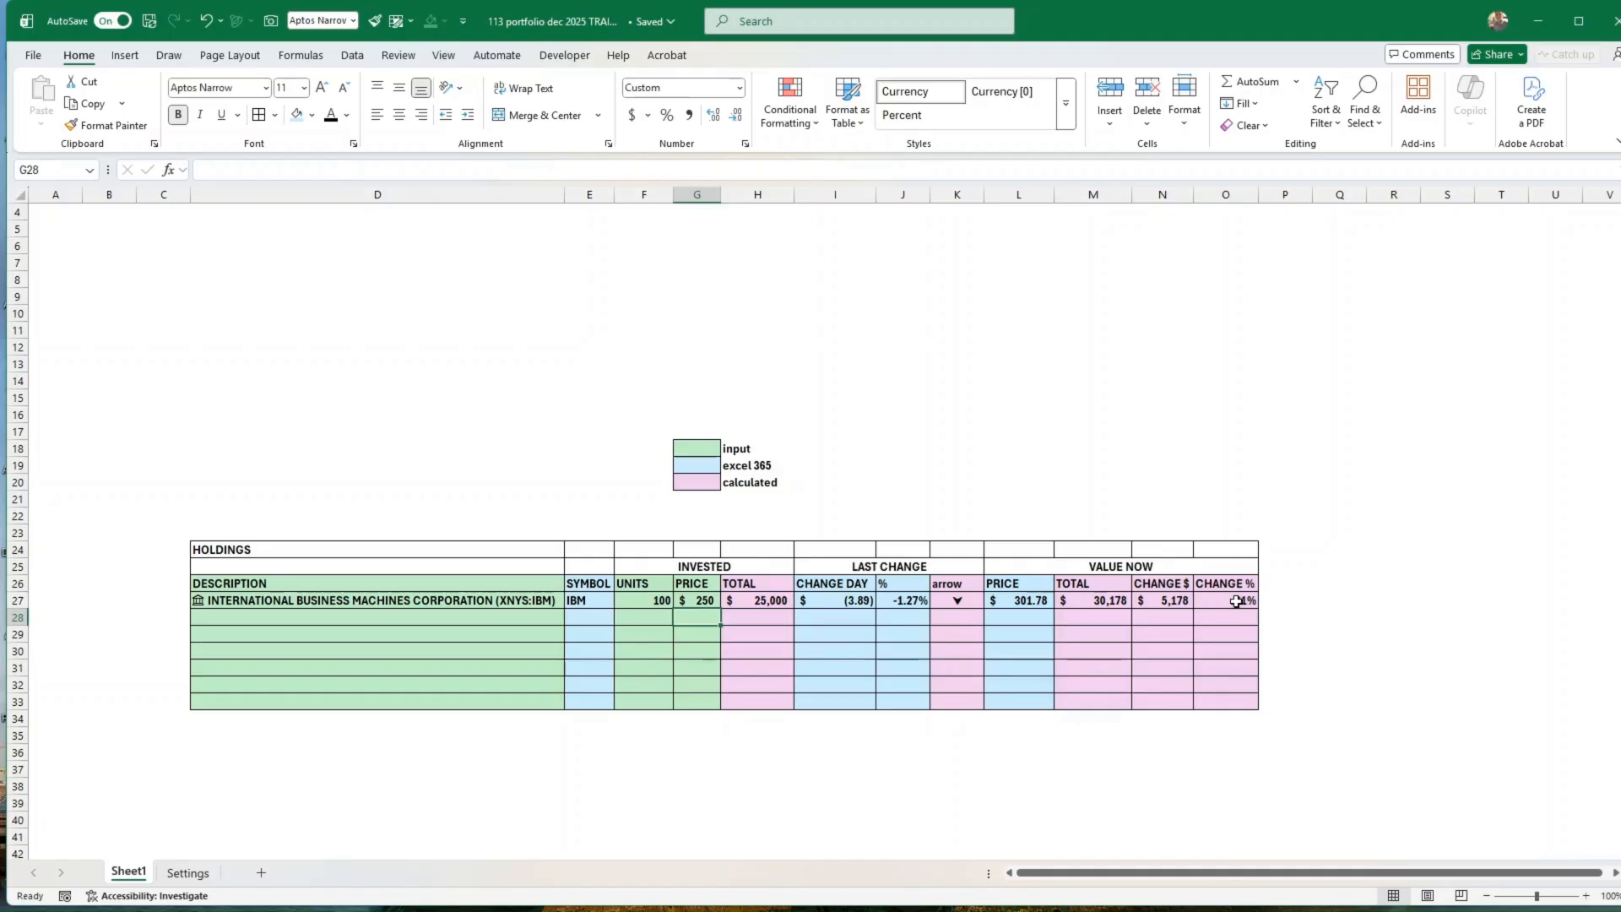
{"action": "left_click", "coordinate": [1236, 601]}
{"action": "left_click", "coordinate": [1347, 646]}
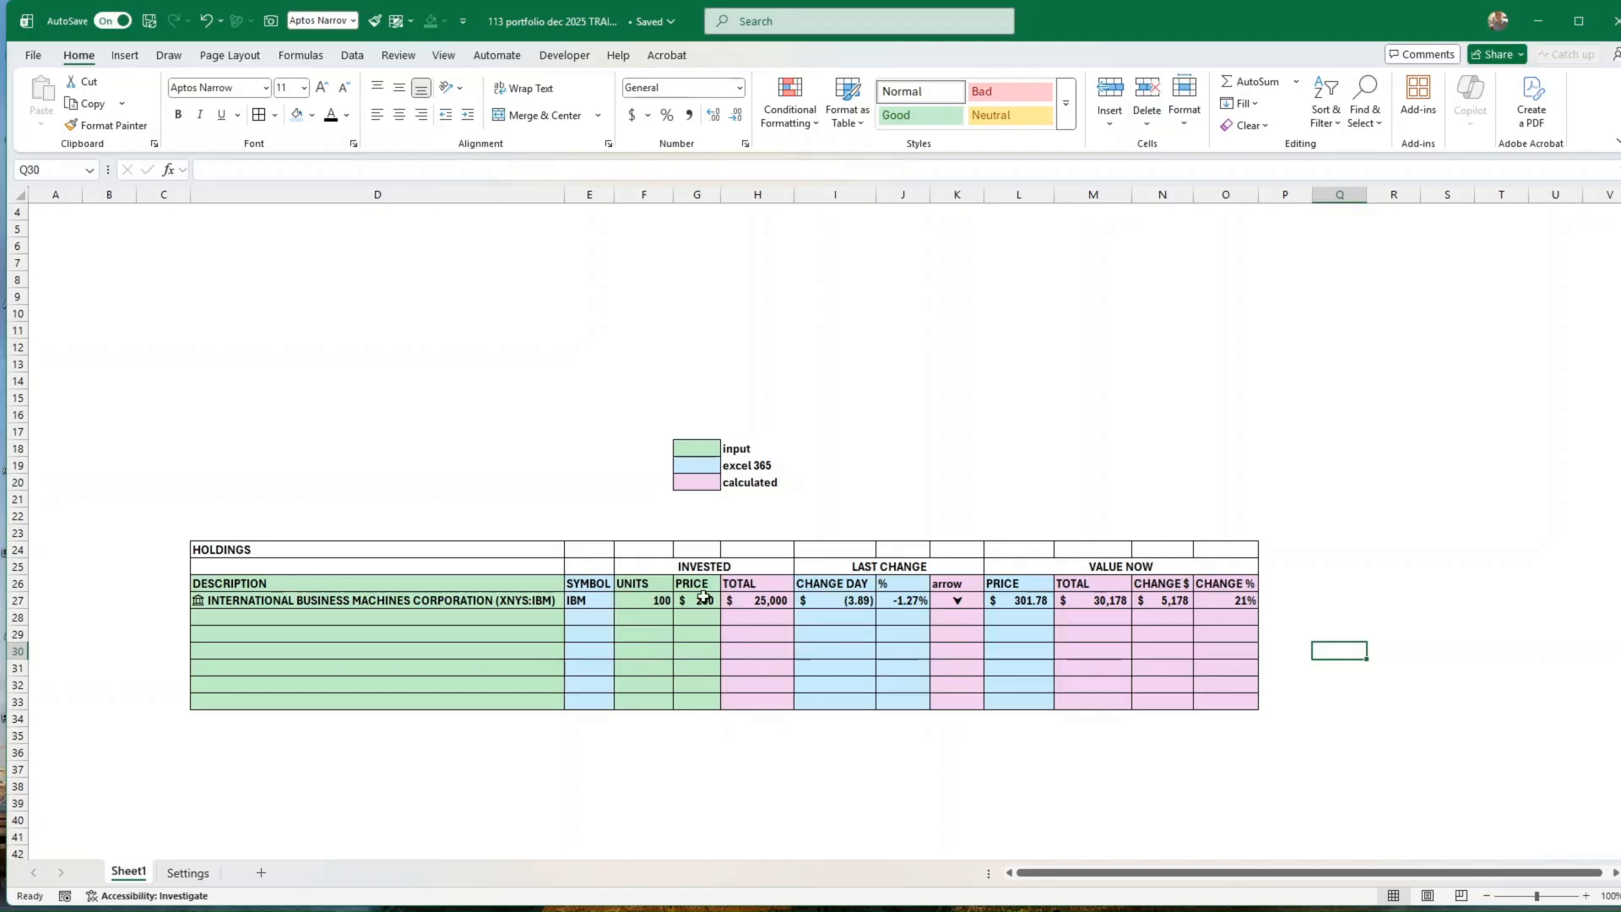
{"action": "left_click", "coordinate": [594, 599]}
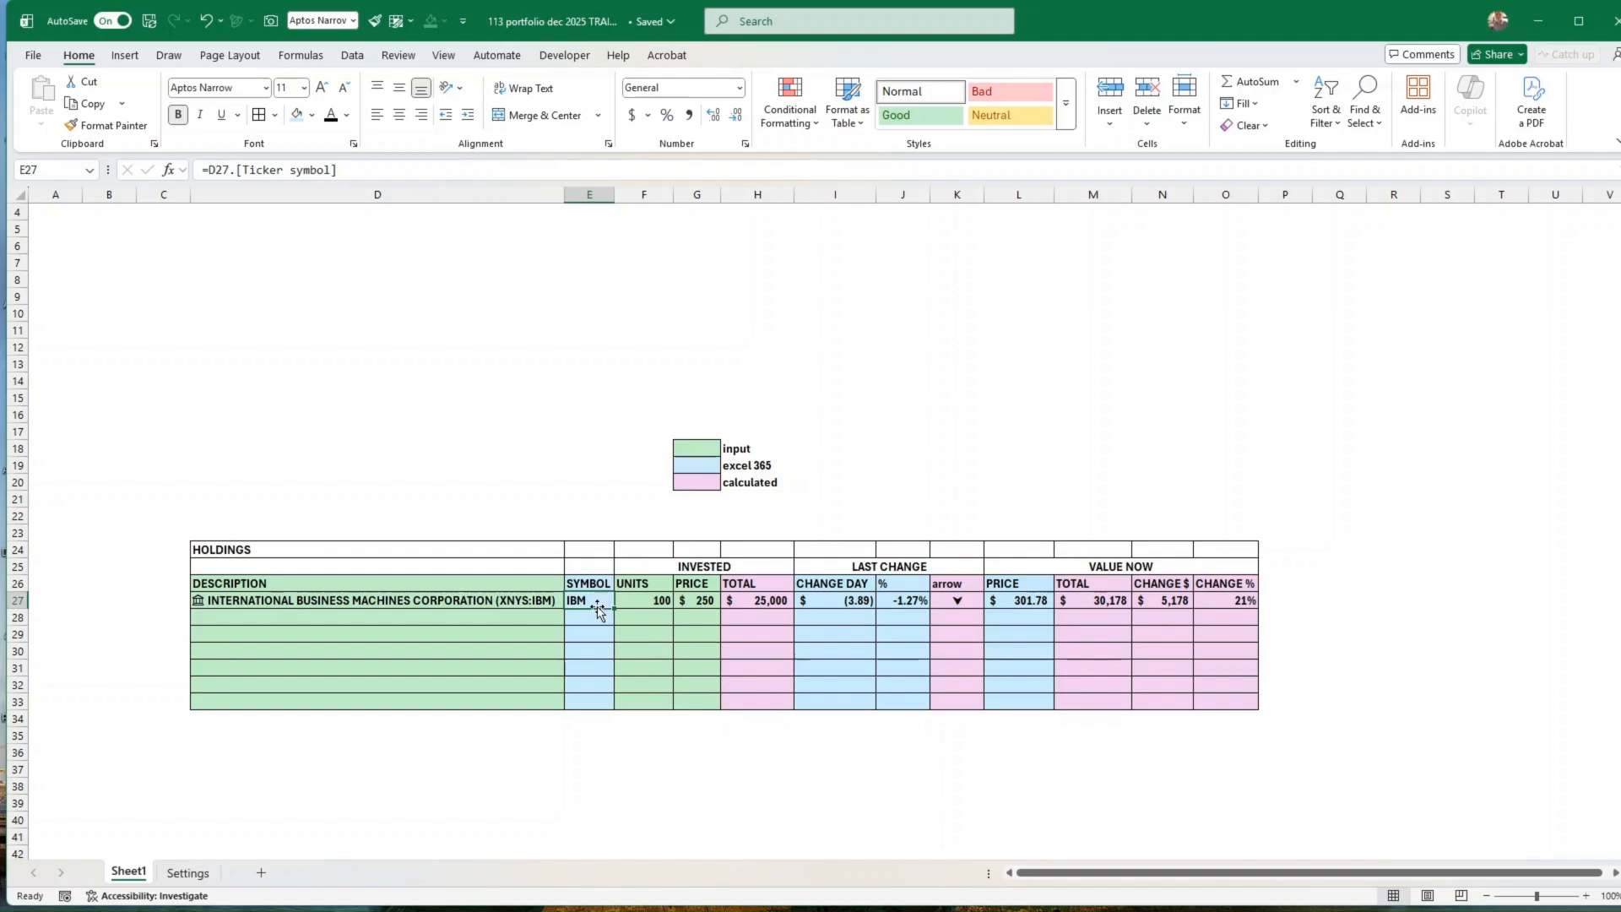
Step: Enter SPY in D28 below the IBM holding and convert it to the Stocks data type
{"action": "left_click", "coordinate": [503, 623]}
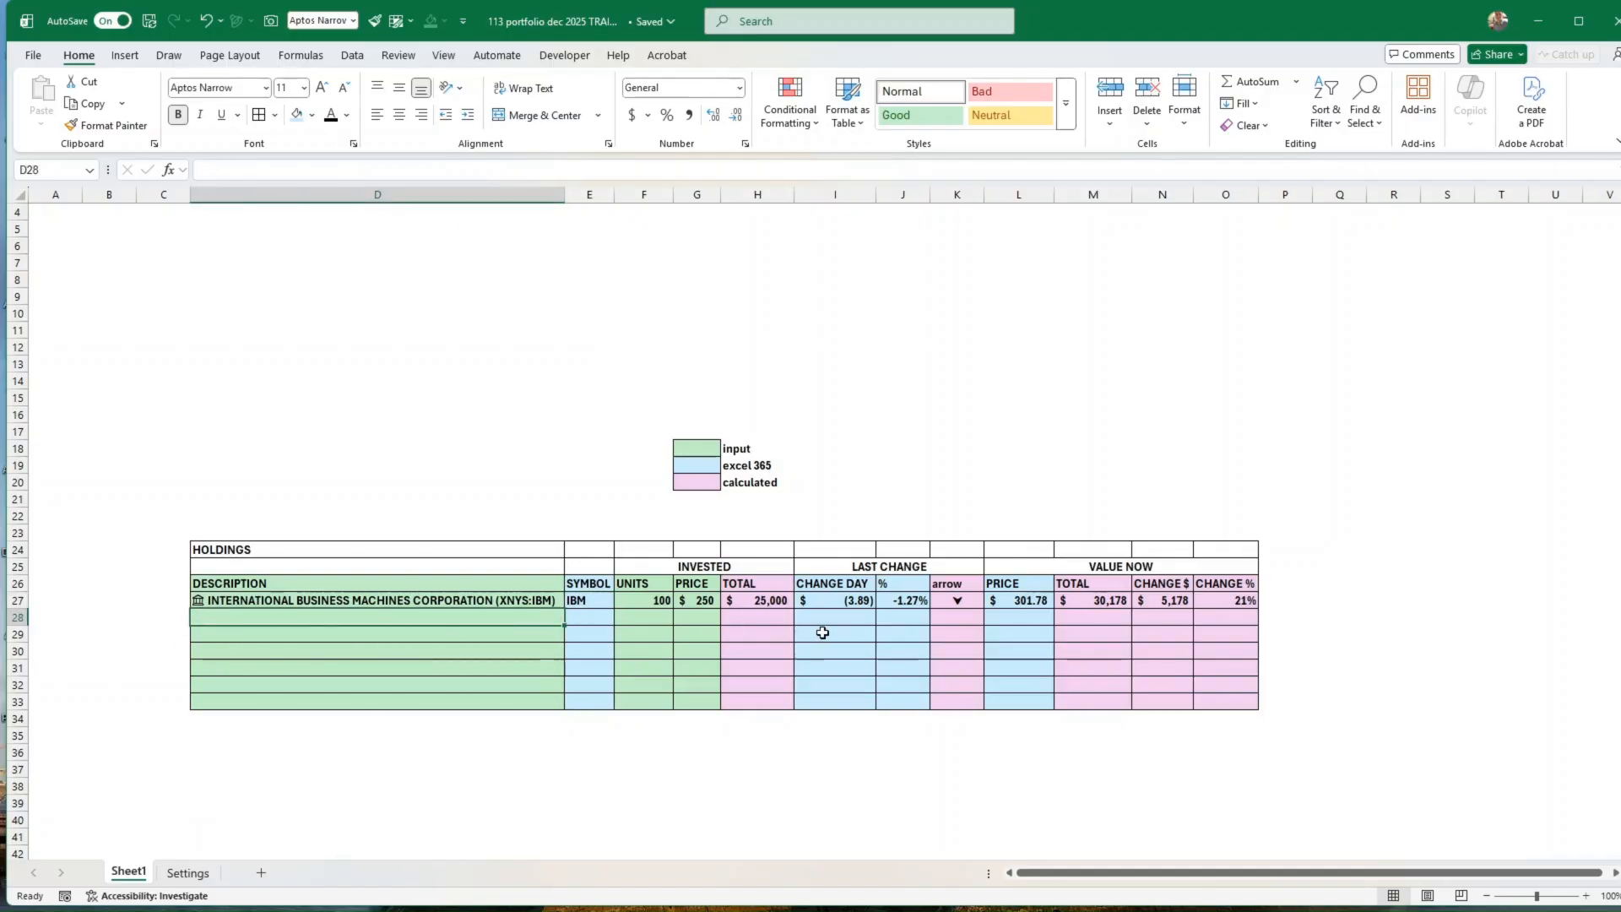
{"action": "left_click", "coordinate": [534, 600]}
{"action": "left_click", "coordinate": [402, 619]}
{"action": "type", "text": "SPY"}
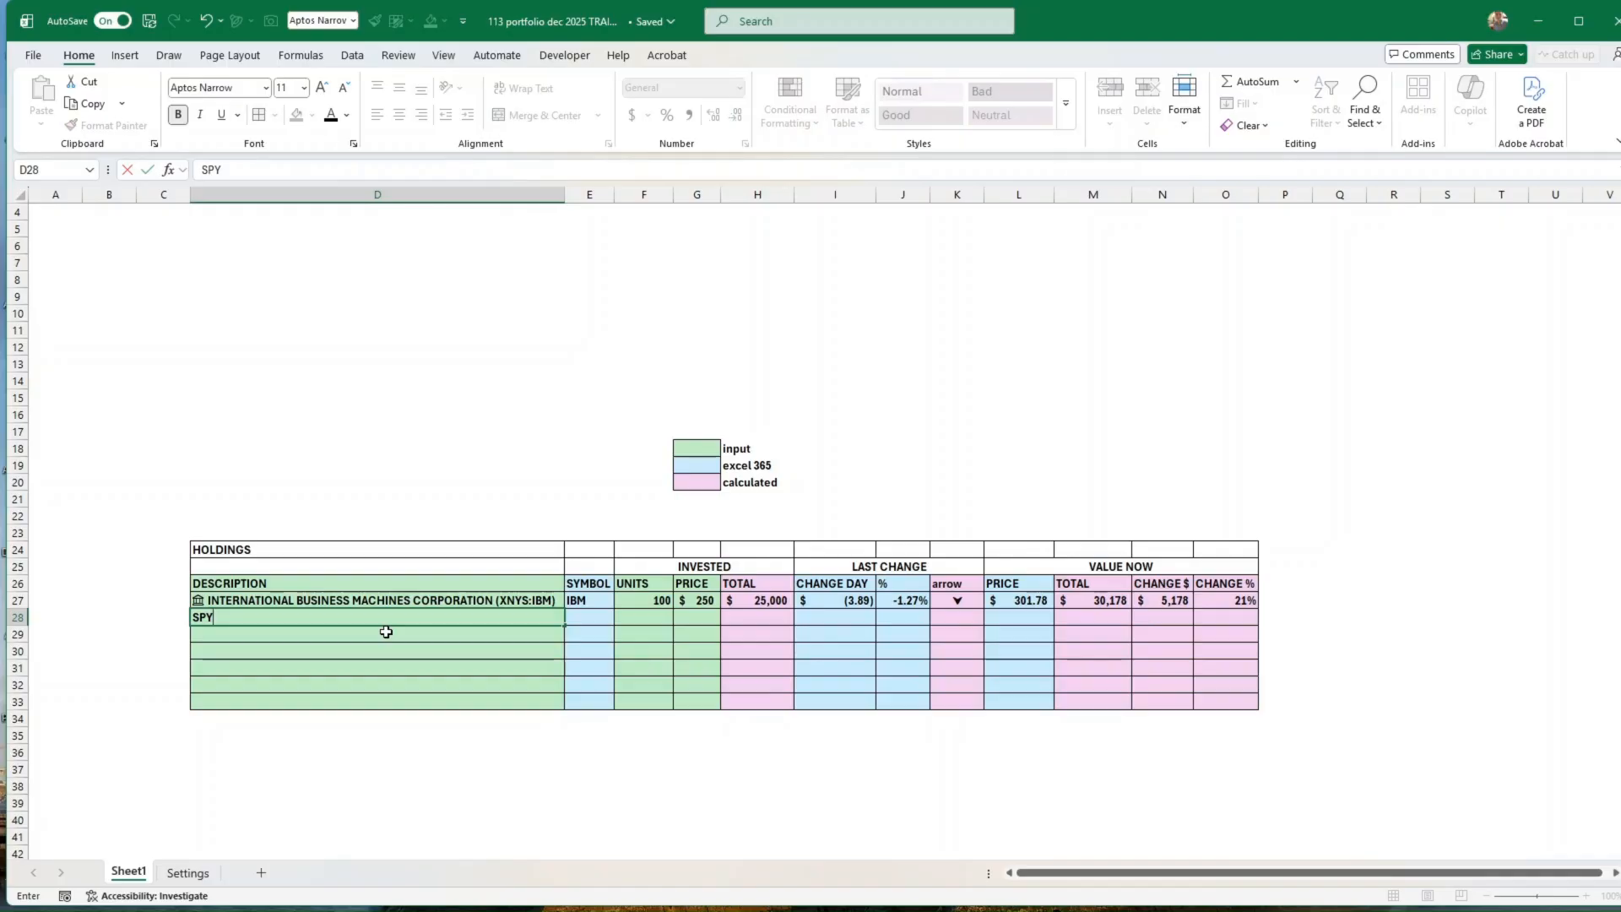
{"action": "key", "text": "ctrl+Return"}
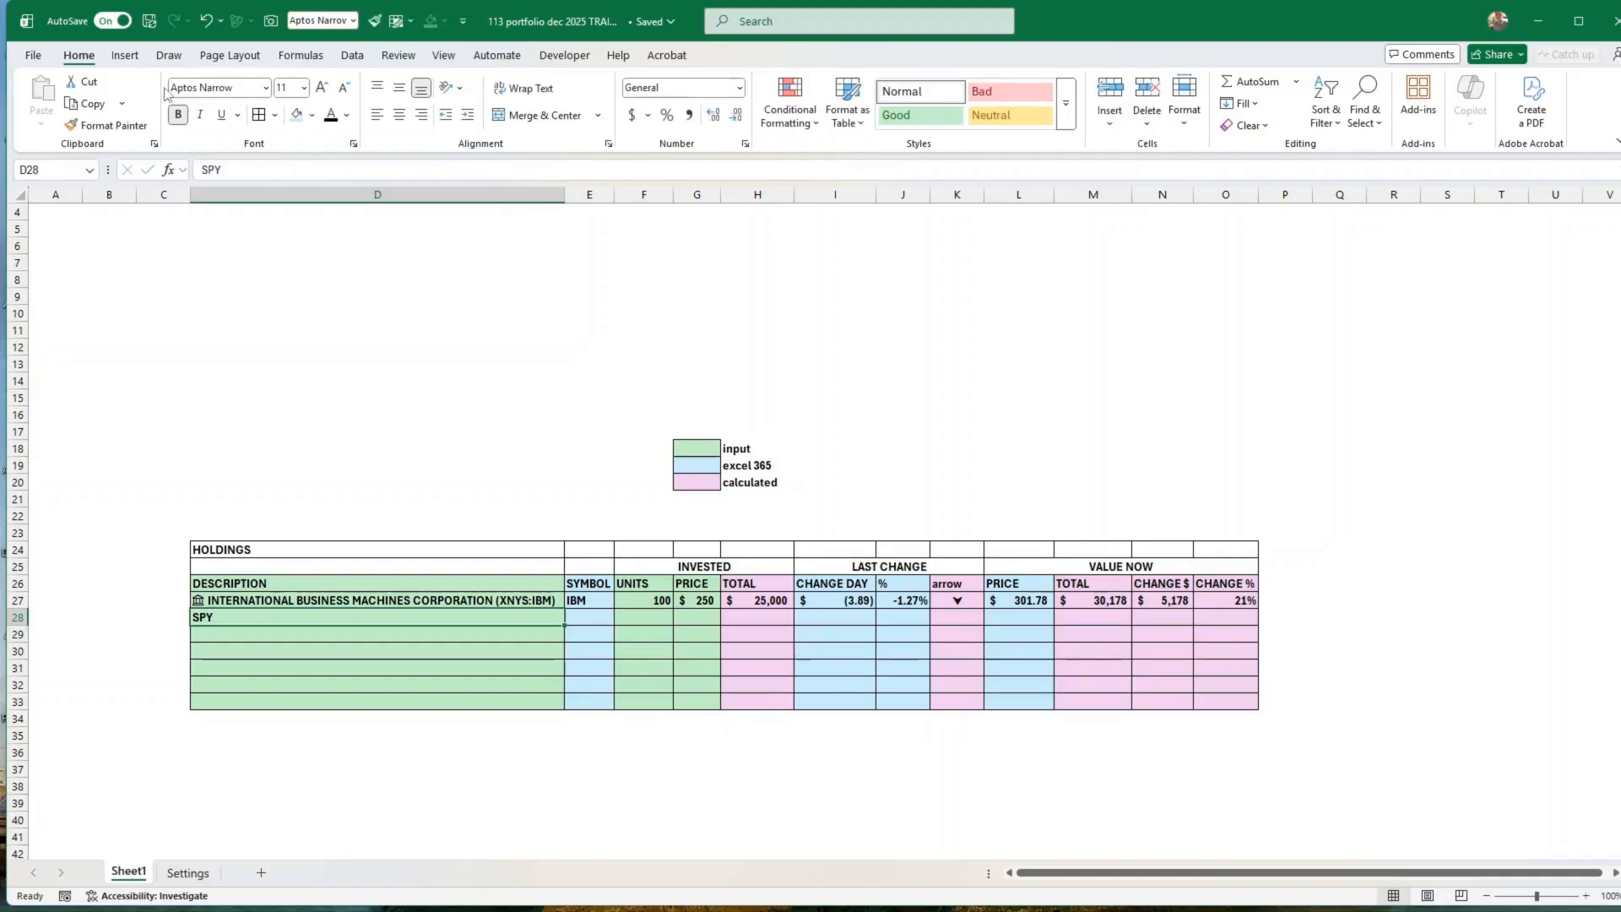
{"action": "left_click", "coordinate": [353, 55]}
{"action": "left_click", "coordinate": [593, 101]}
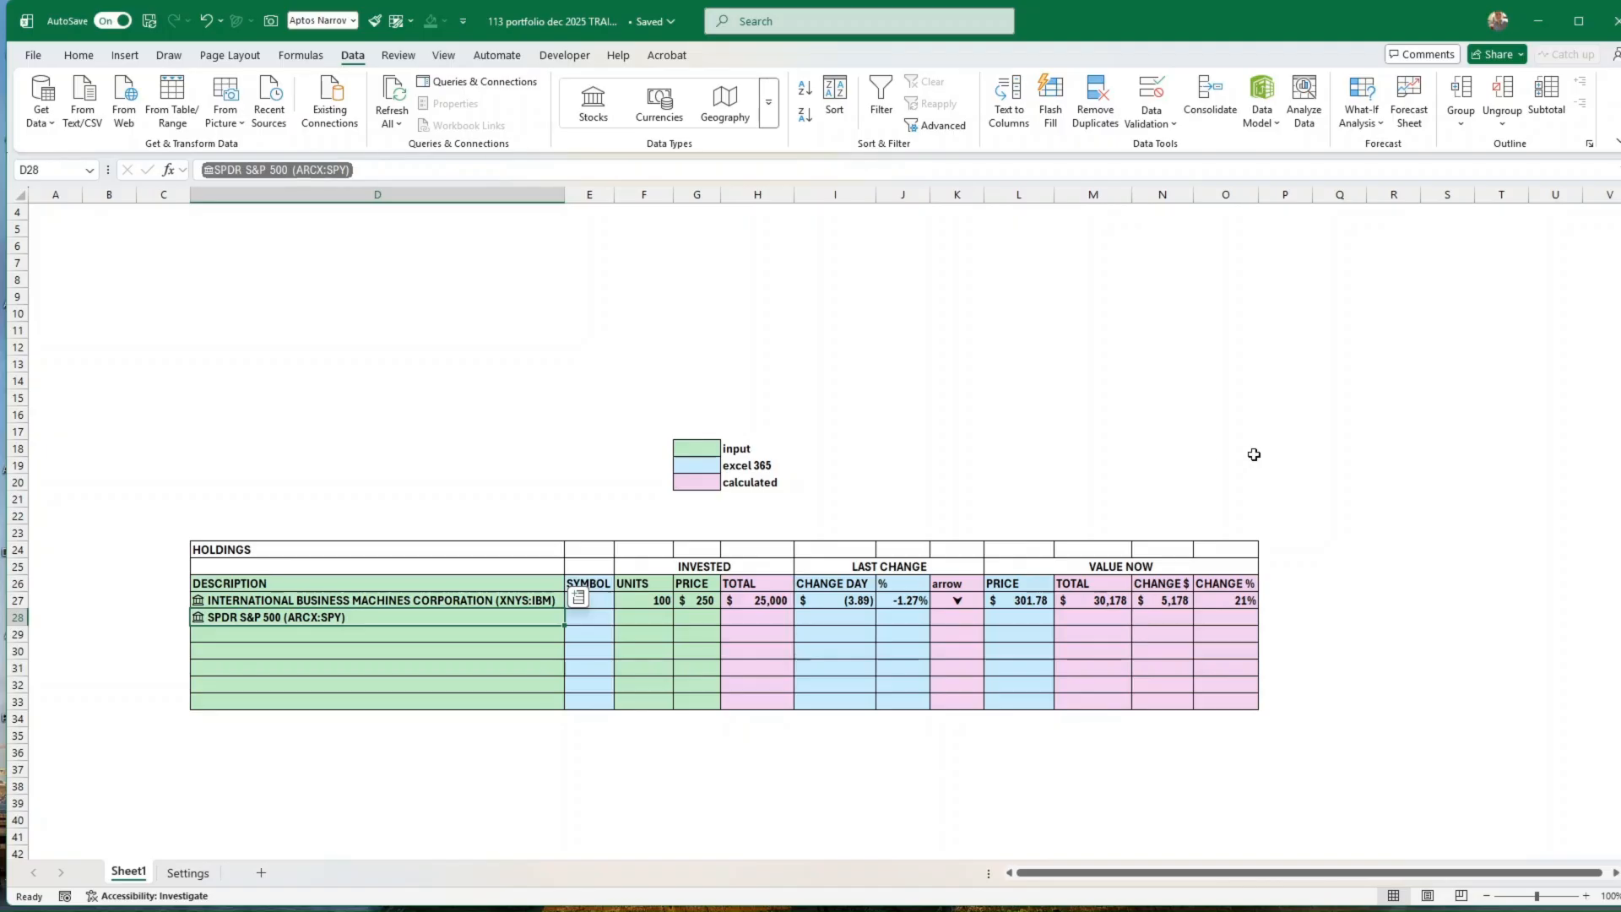
Step: Add TSLA in D29 and KO in D30 as further stock holdings in the Description column
{"action": "left_click", "coordinate": [400, 634]}
{"action": "left_click", "coordinate": [401, 611]}
{"action": "key", "text": "Down"}
{"action": "type", "text": "TL"}
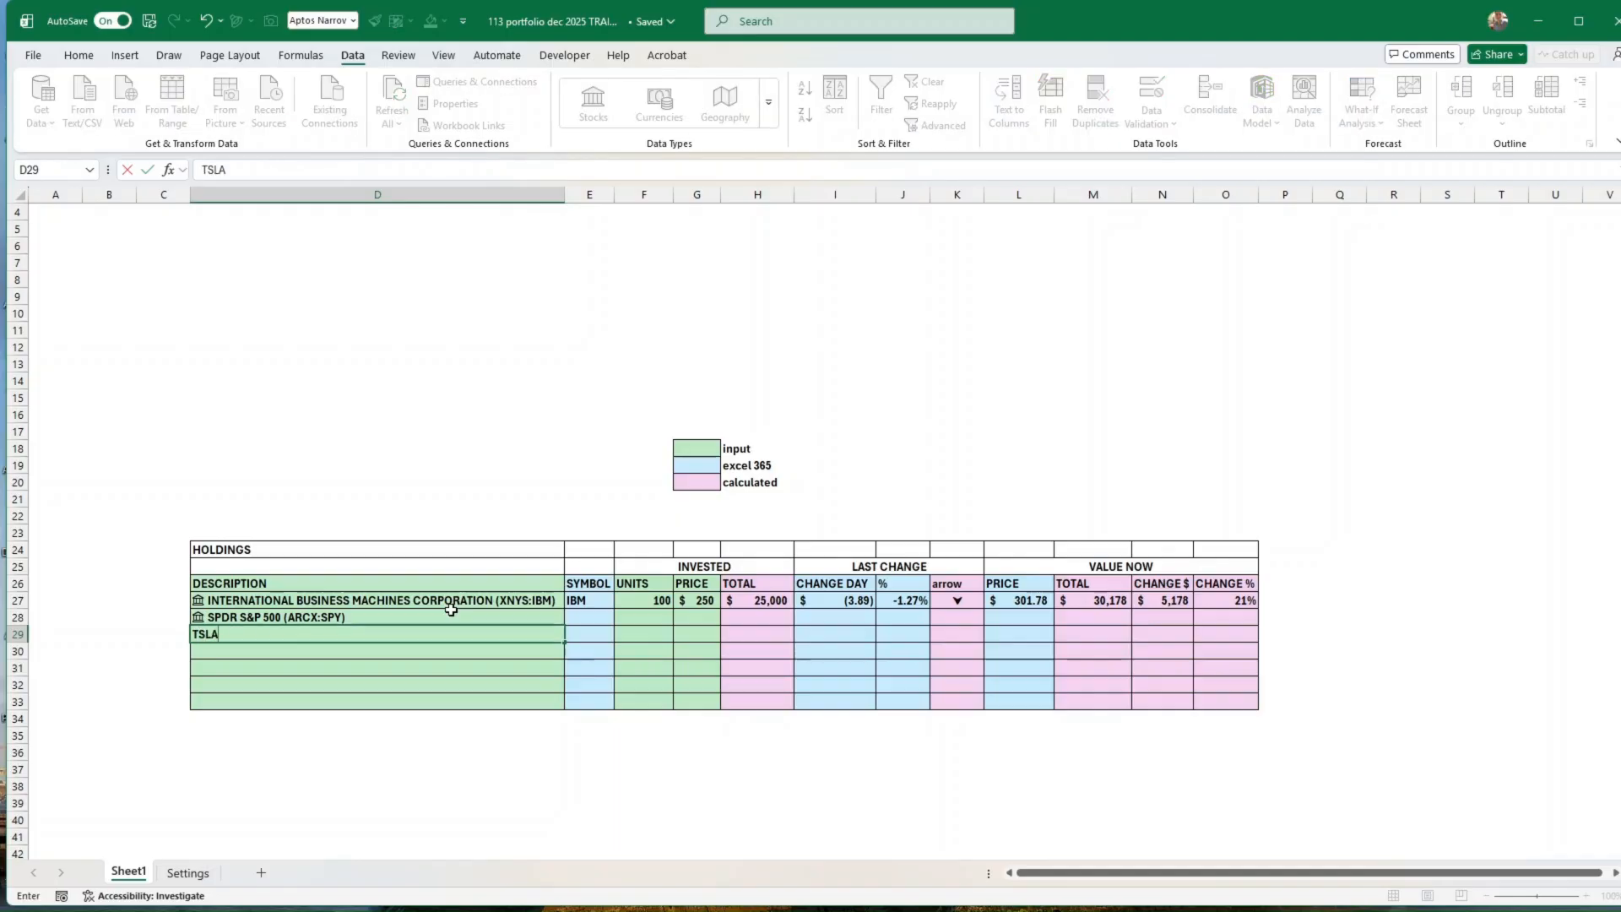
{"action": "key", "text": "Return"}
{"action": "key", "text": "Up"}
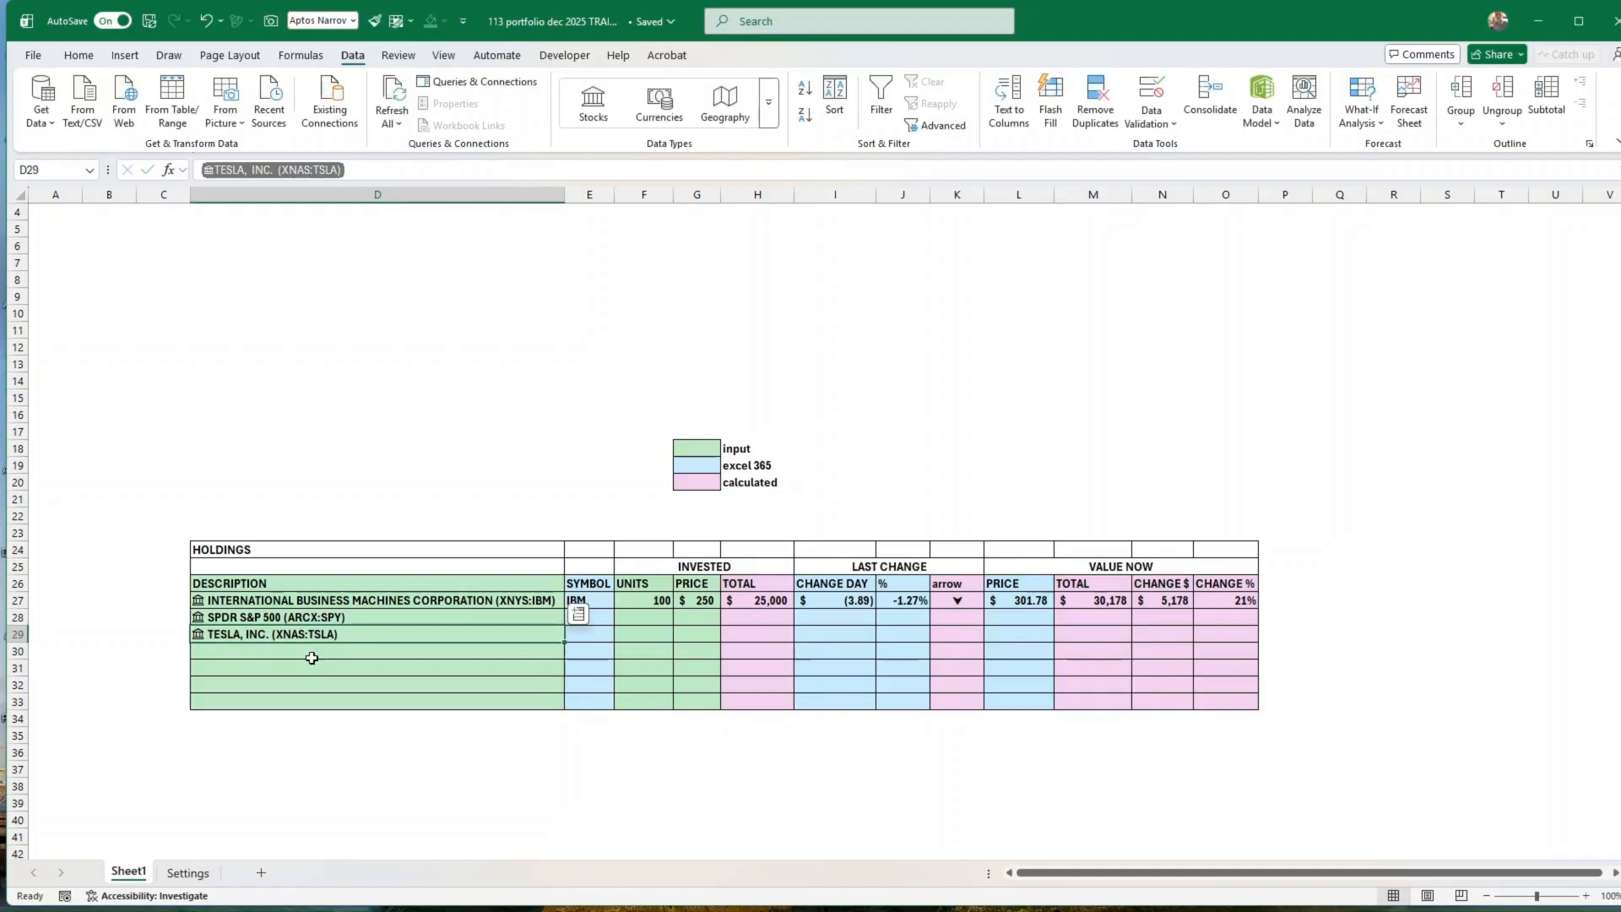
{"action": "left_click", "coordinate": [353, 650]}
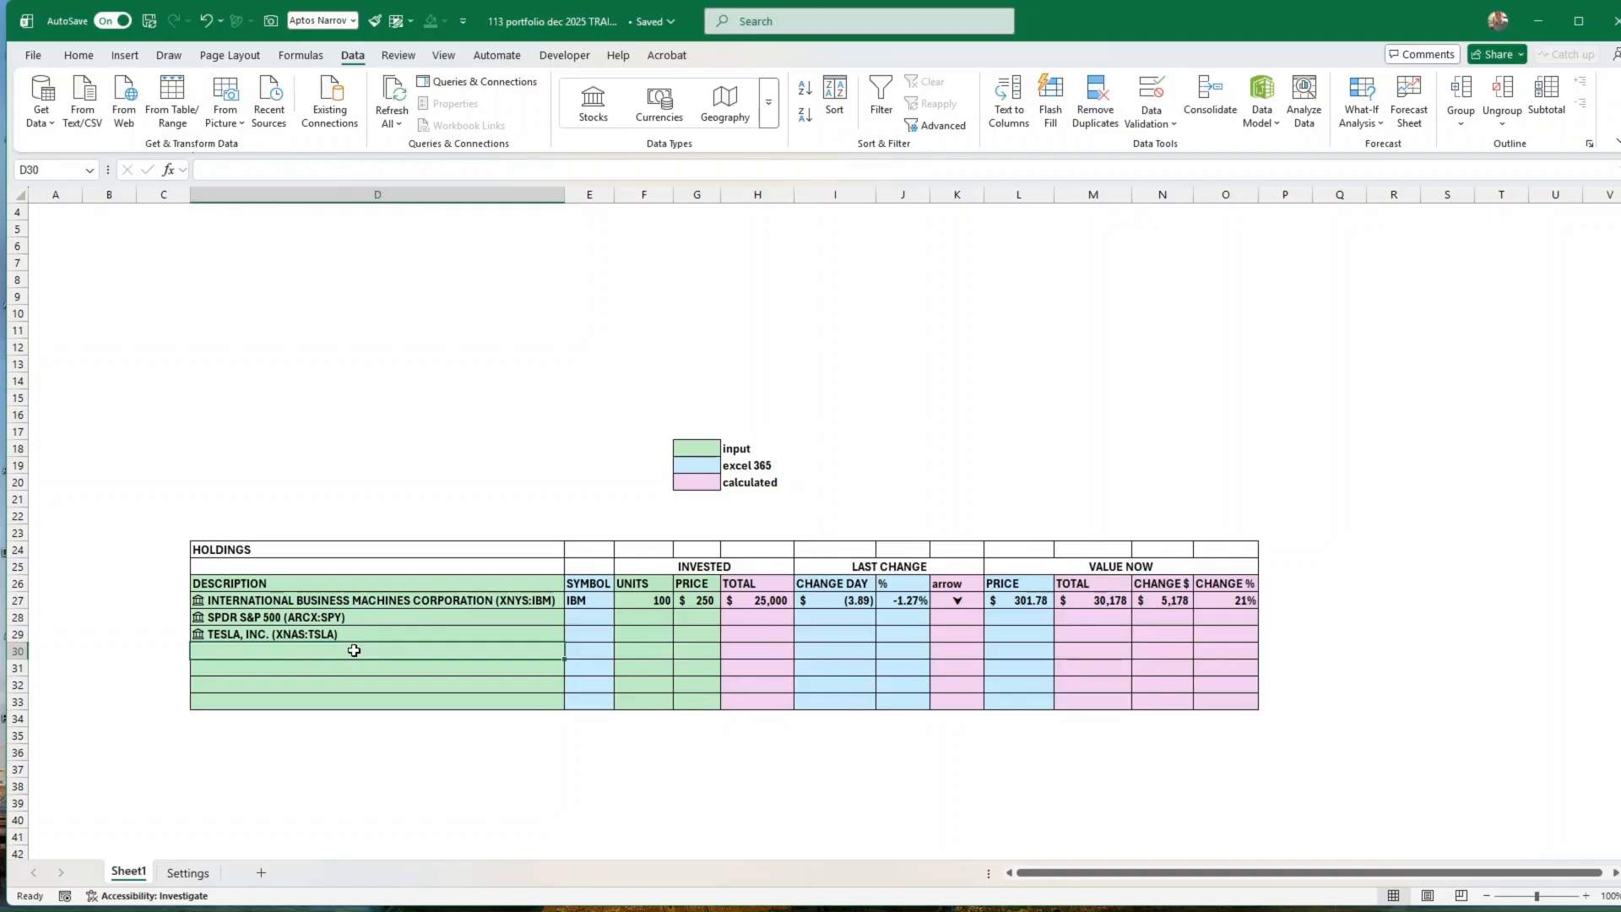
{"action": "type", "text": "KO"}
{"action": "key", "text": "Return"}
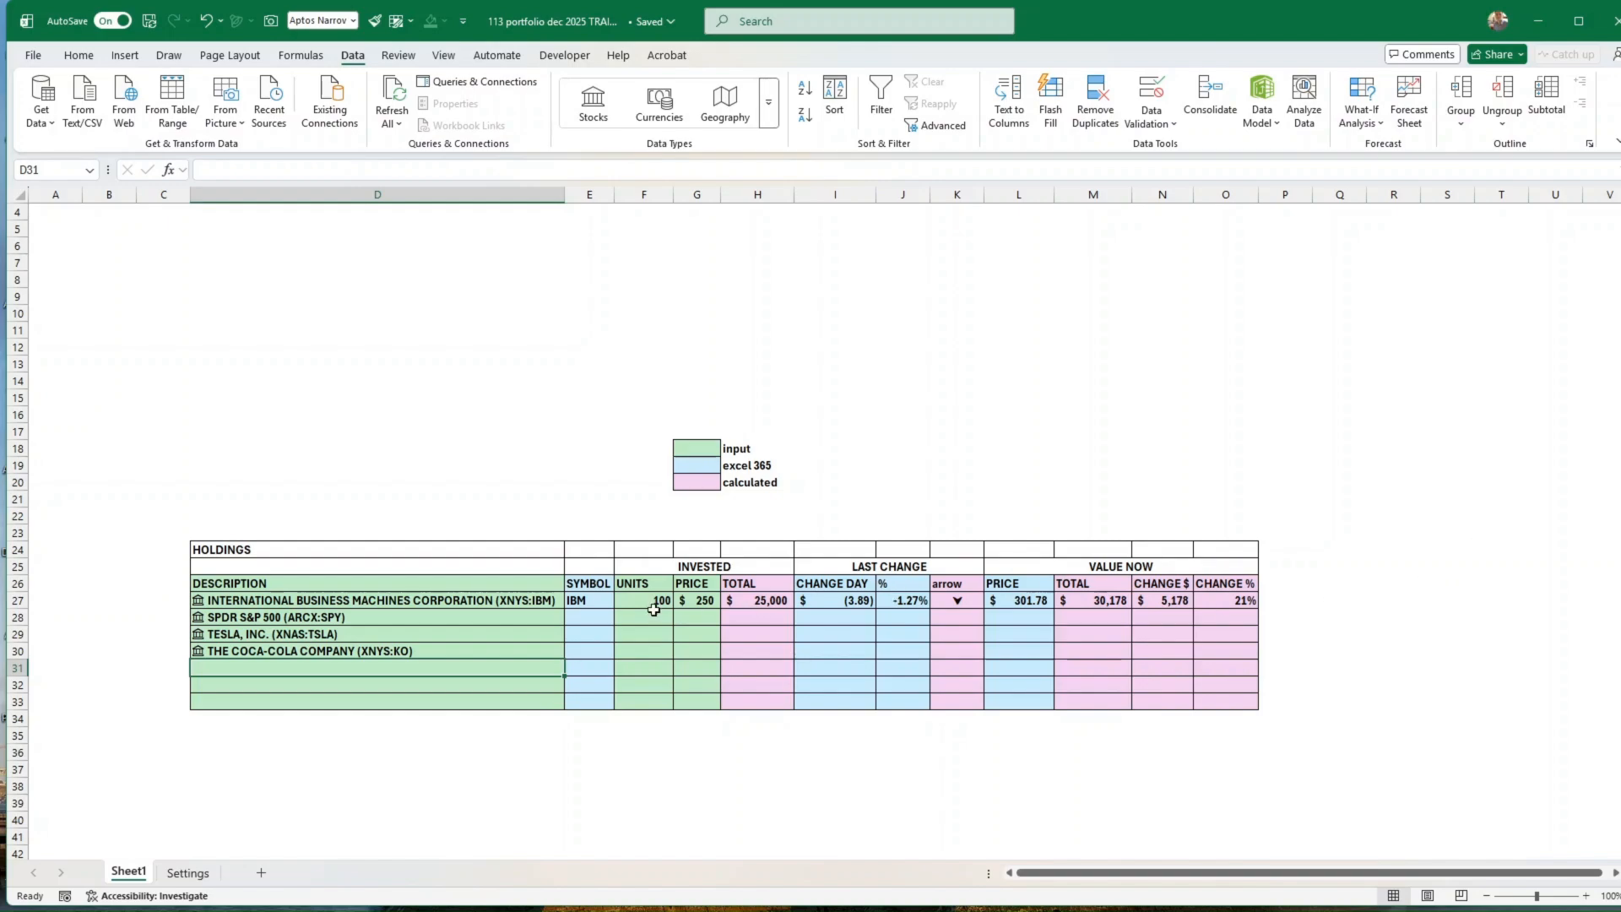
Step: Fill the IBM row's cells E27:O27 down through row 30, and set SPY to 50 units at a price of 75
{"action": "left_click_drag", "start_coordinate": [578, 600], "coordinate": [1258, 658]}
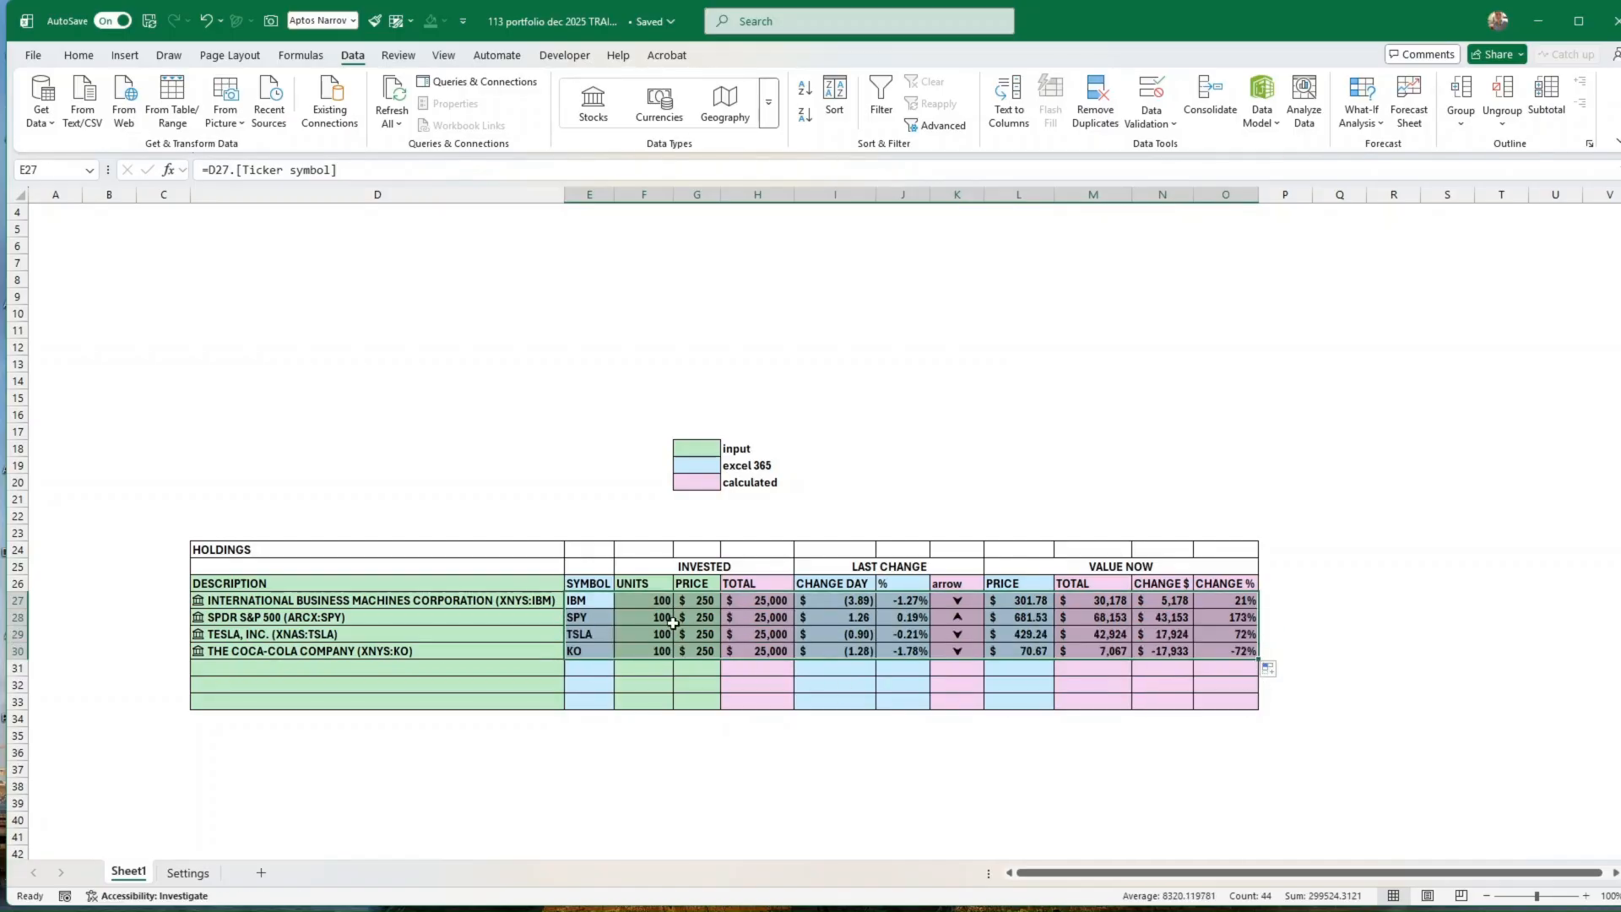
{"action": "left_click", "coordinate": [665, 617]}
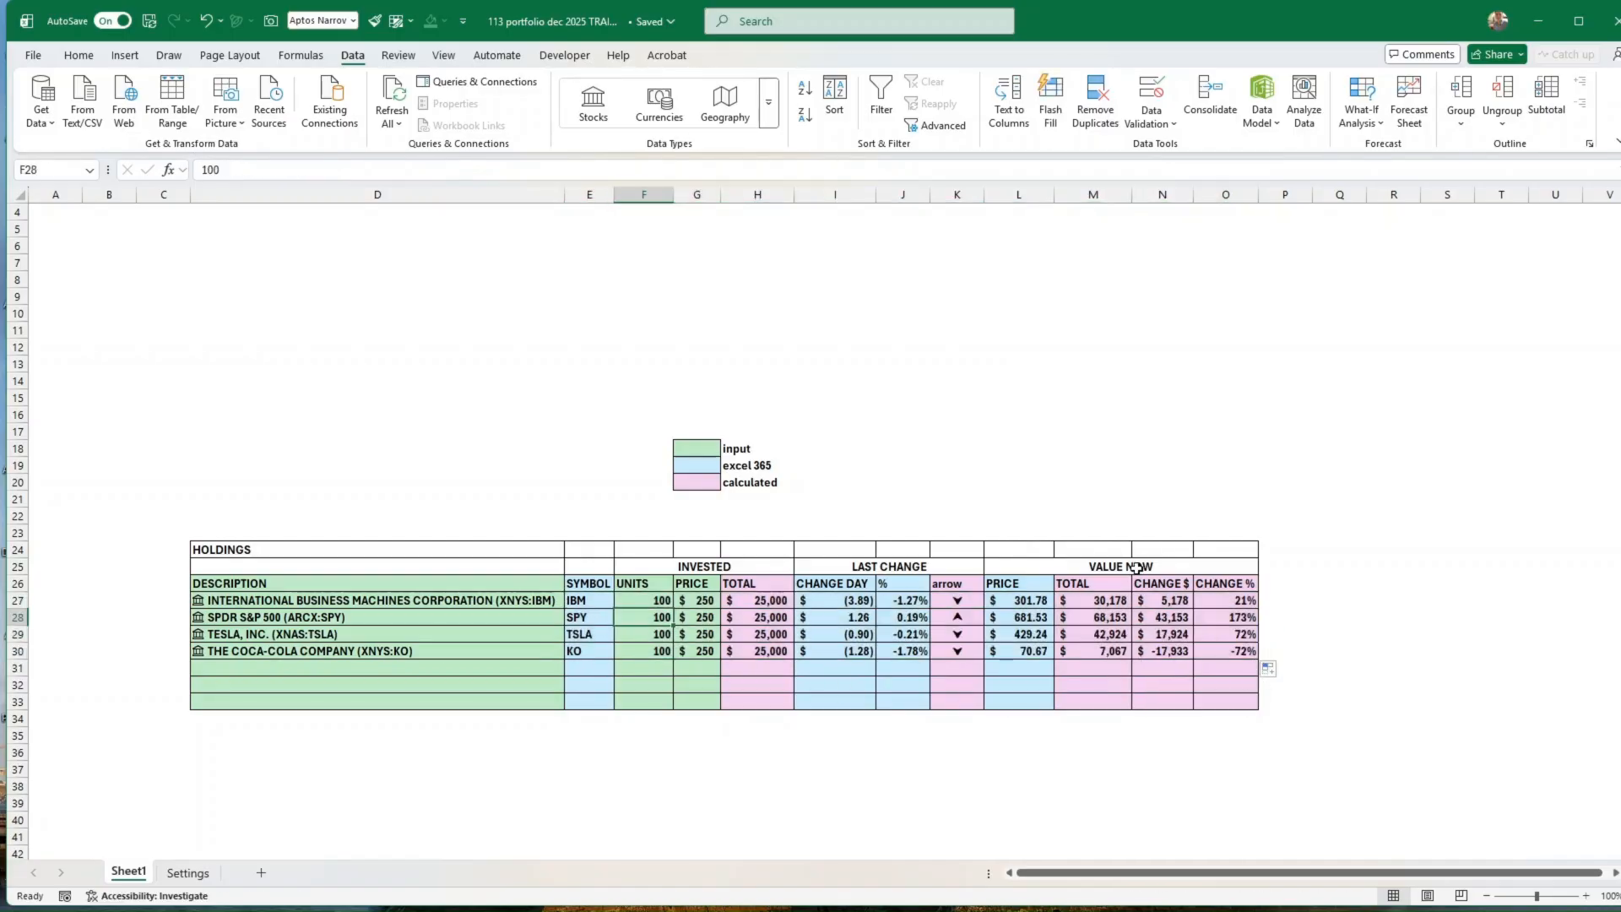
{"action": "type", "text": "50"}
{"action": "key", "text": "Tab"}
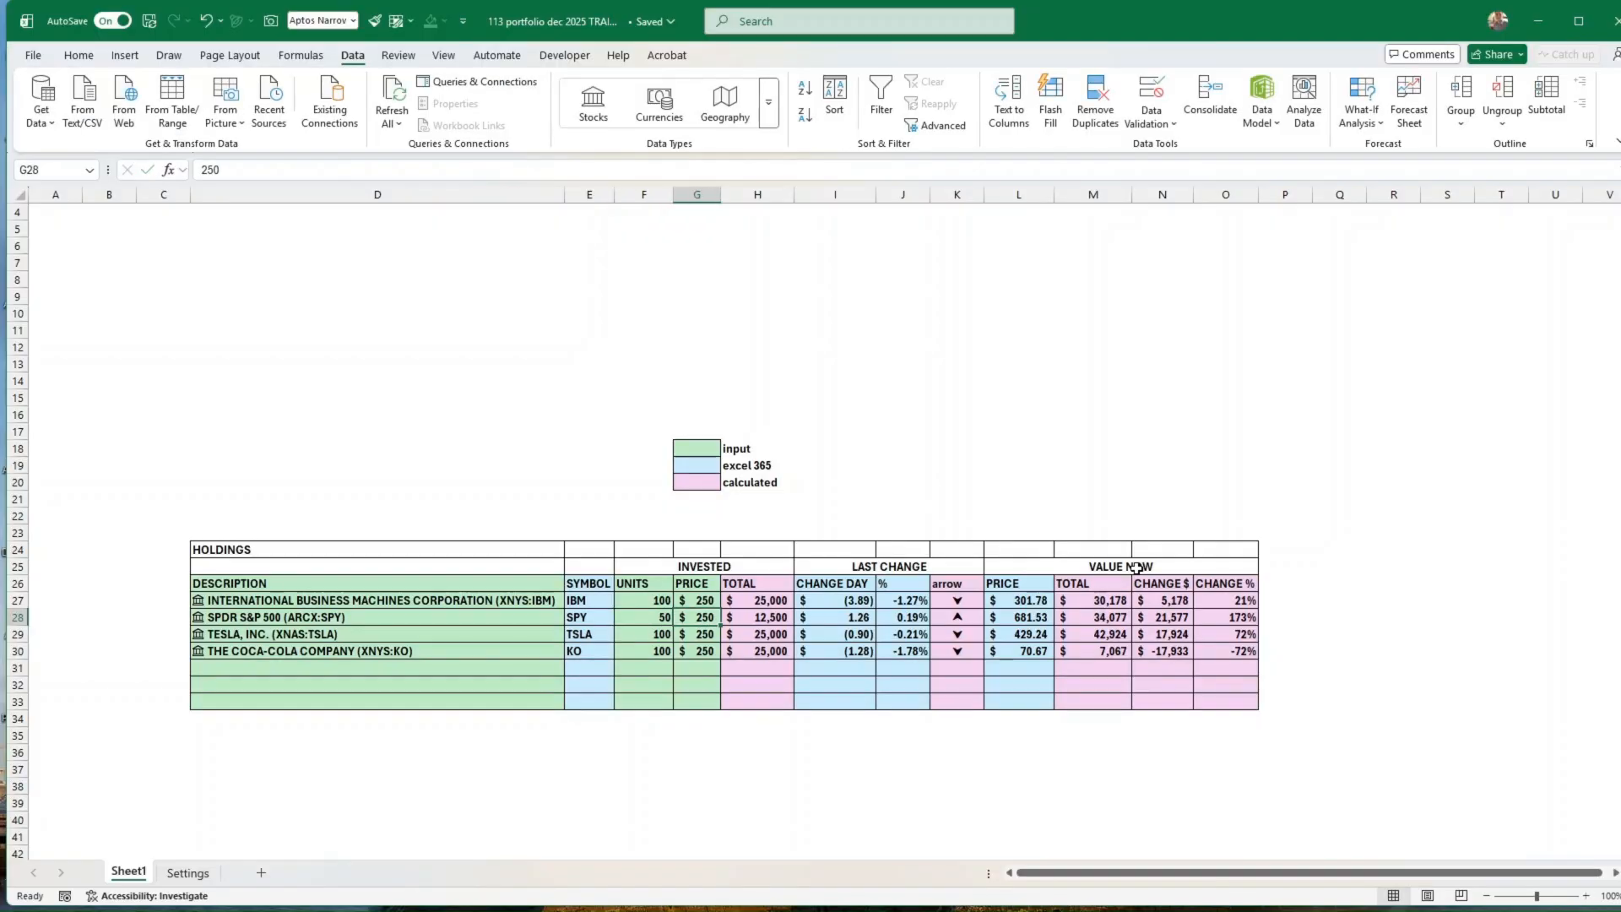
{"action": "type", "text": "75"}
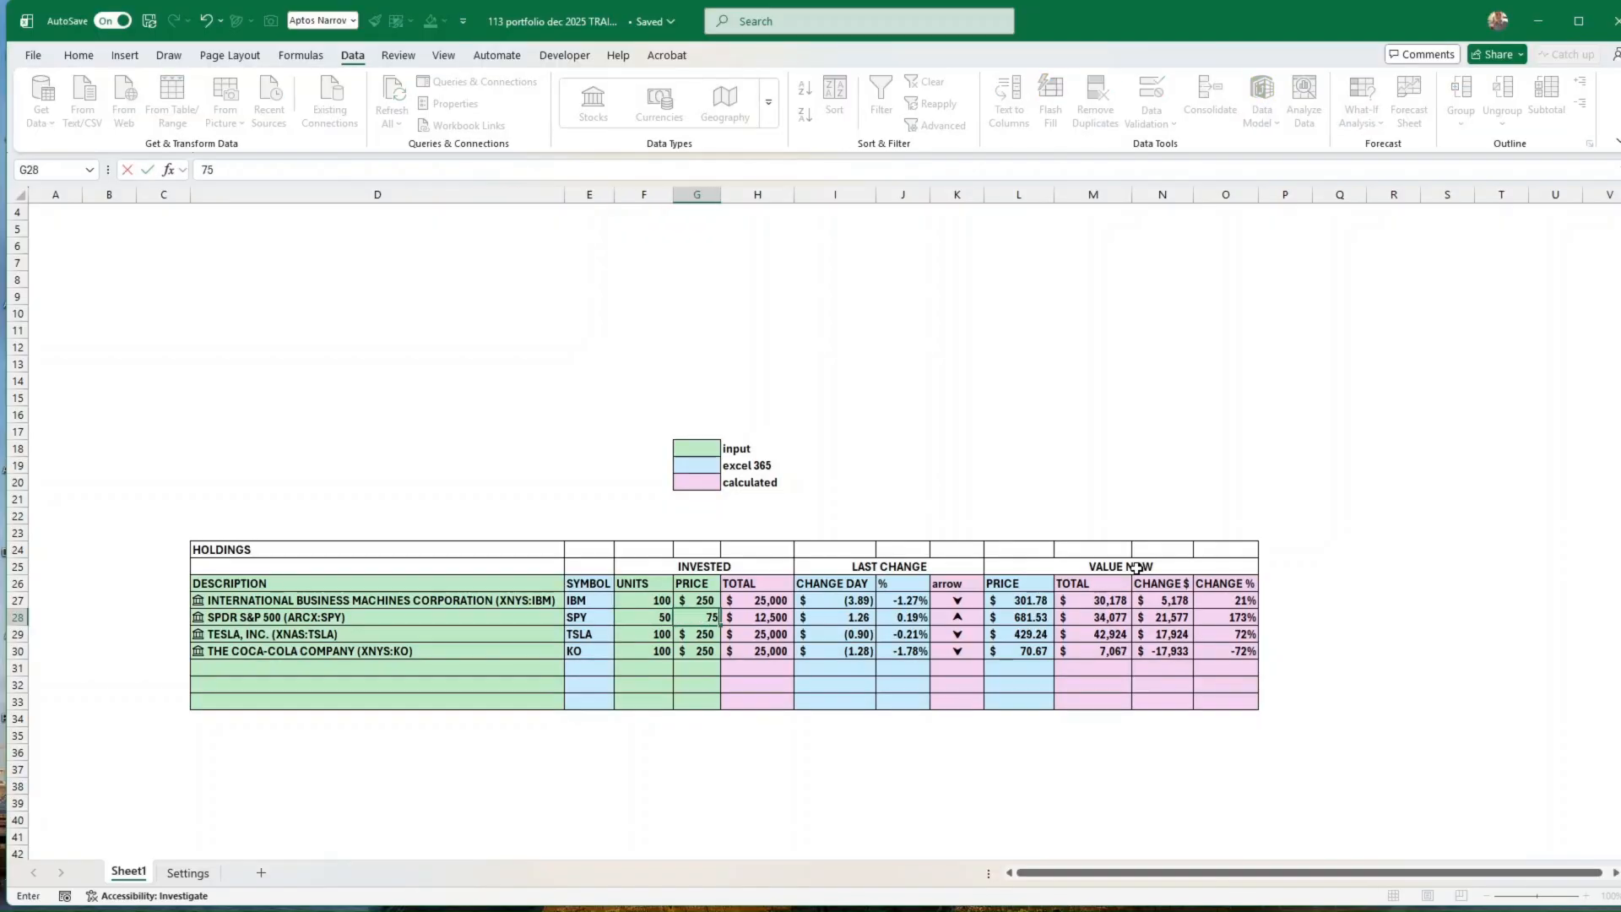
{"action": "key", "text": "Return"}
Step: Set Tesla to 25 units at a price of 10 and Coca-Cola to 80 units at a price of 100
{"action": "type", "text": "25"}
{"action": "key", "text": "Tab"}
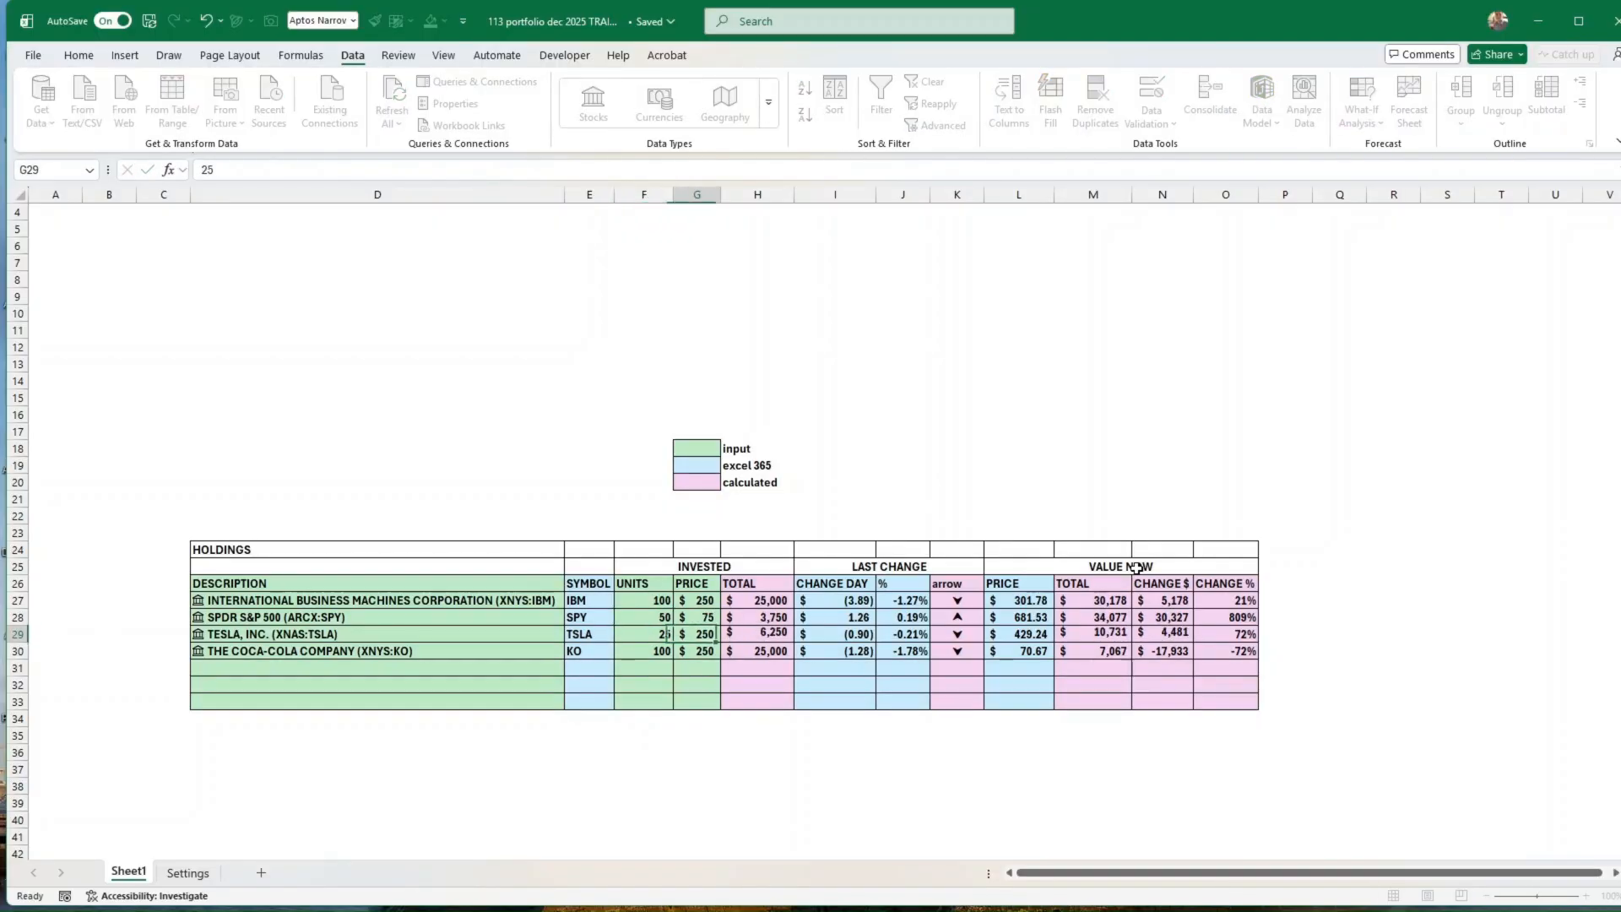
{"action": "type", "text": "10"}
{"action": "key", "text": "Return"}
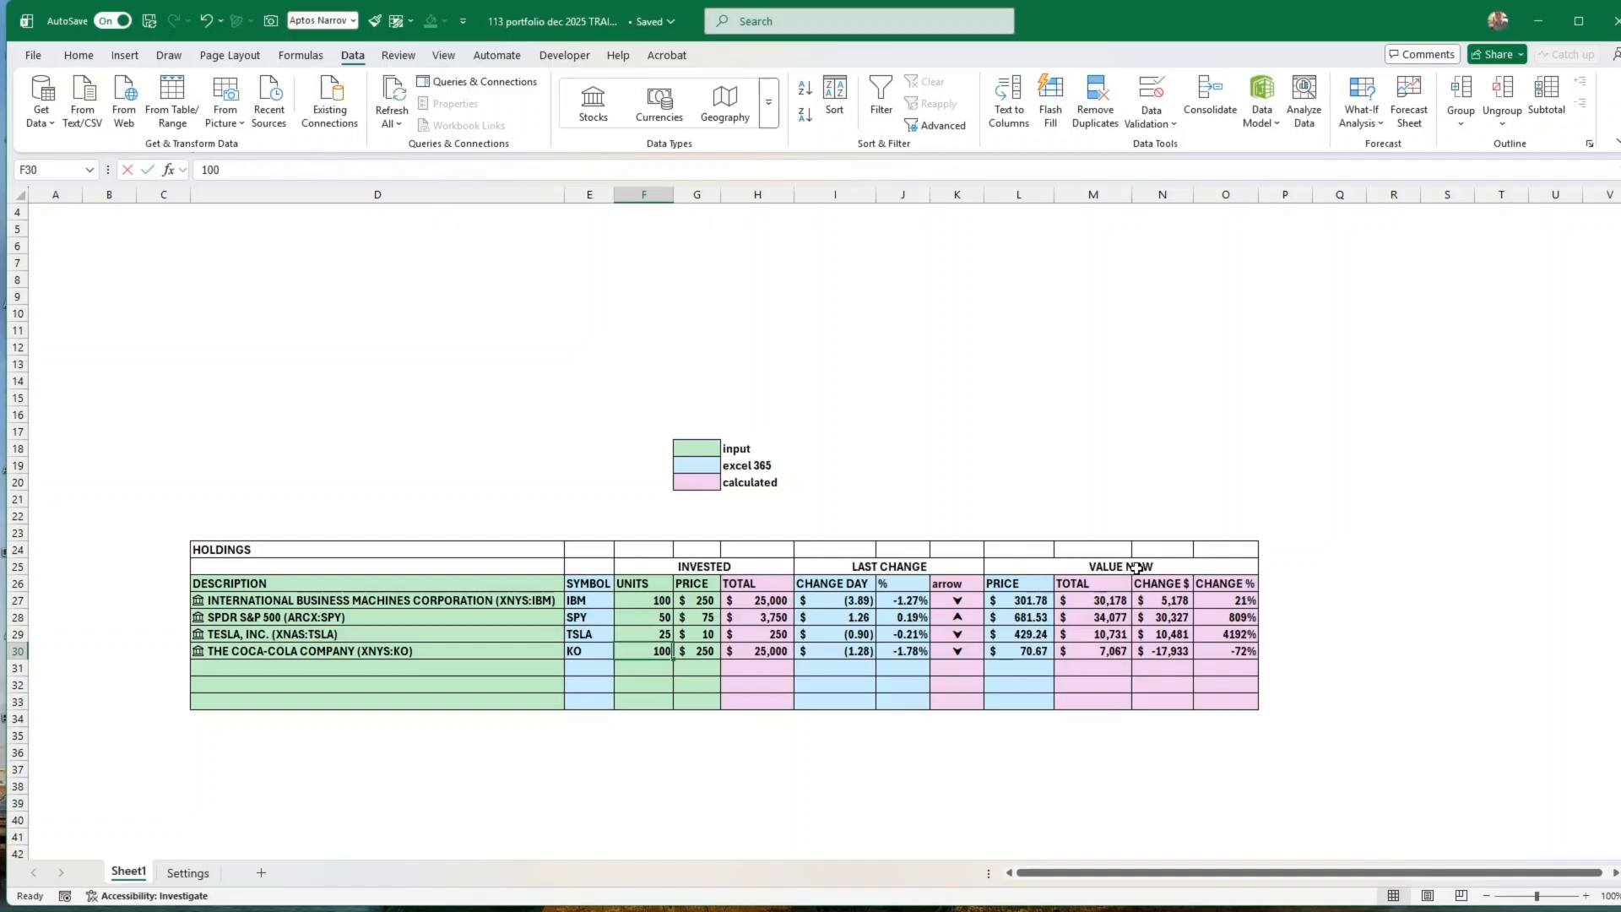
{"action": "type", "text": "80"}
{"action": "key", "text": "Tab"}
{"action": "type", "text": "100"}
{"action": "key", "text": "Tab"}
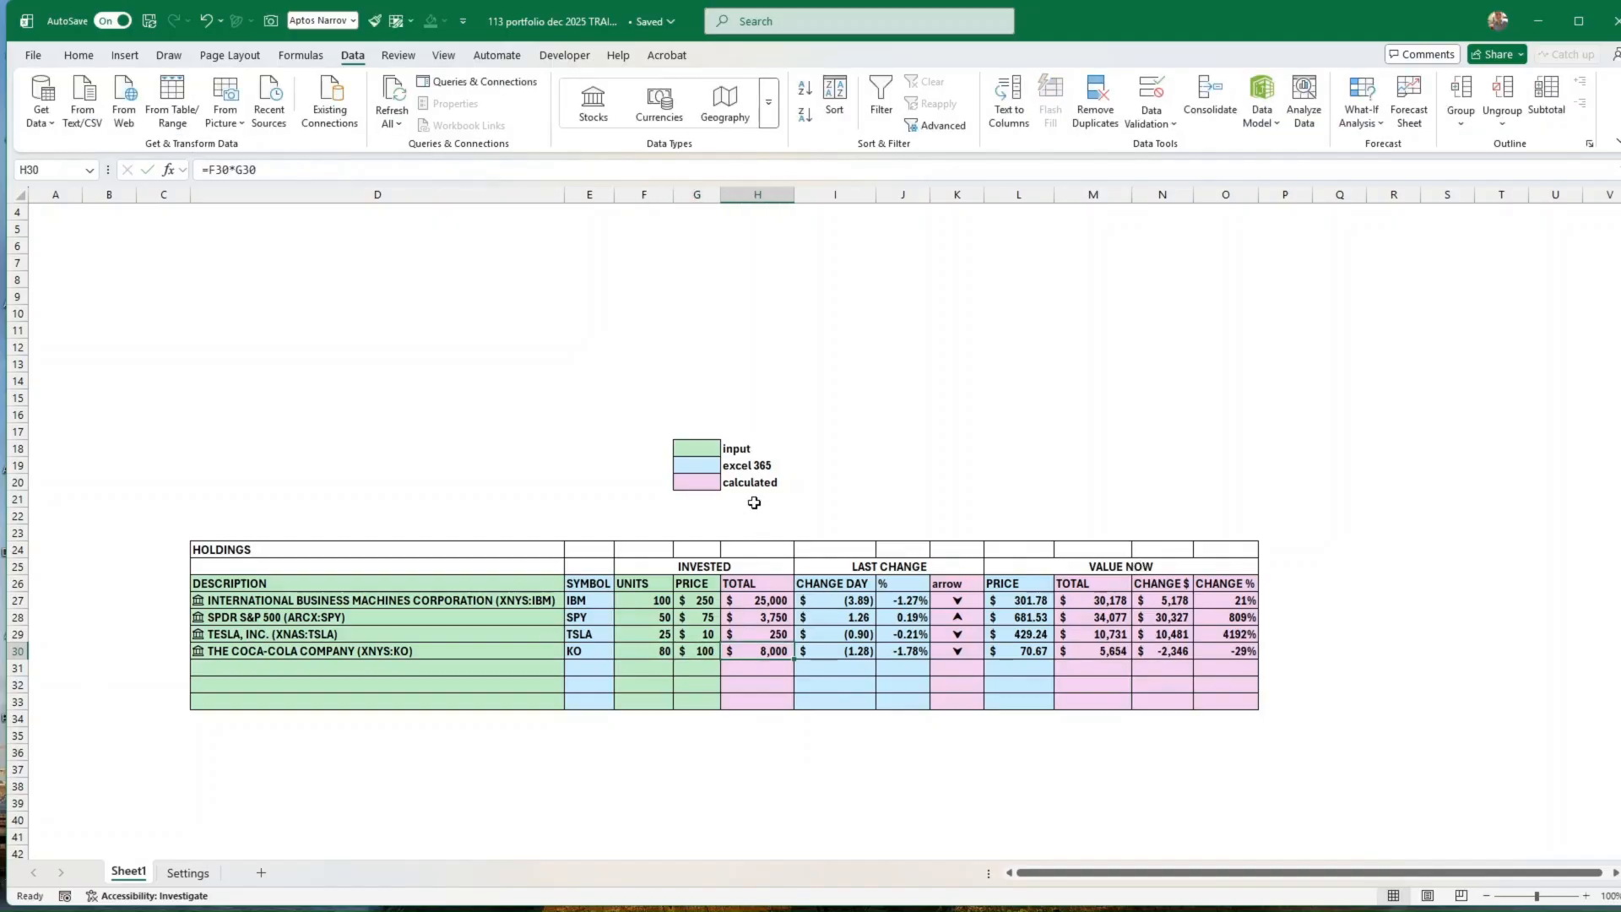
Step: Review the colour legend and the Invested, Last Change and Value Now column groups for the four holdings
{"action": "left_click", "coordinate": [696, 462]}
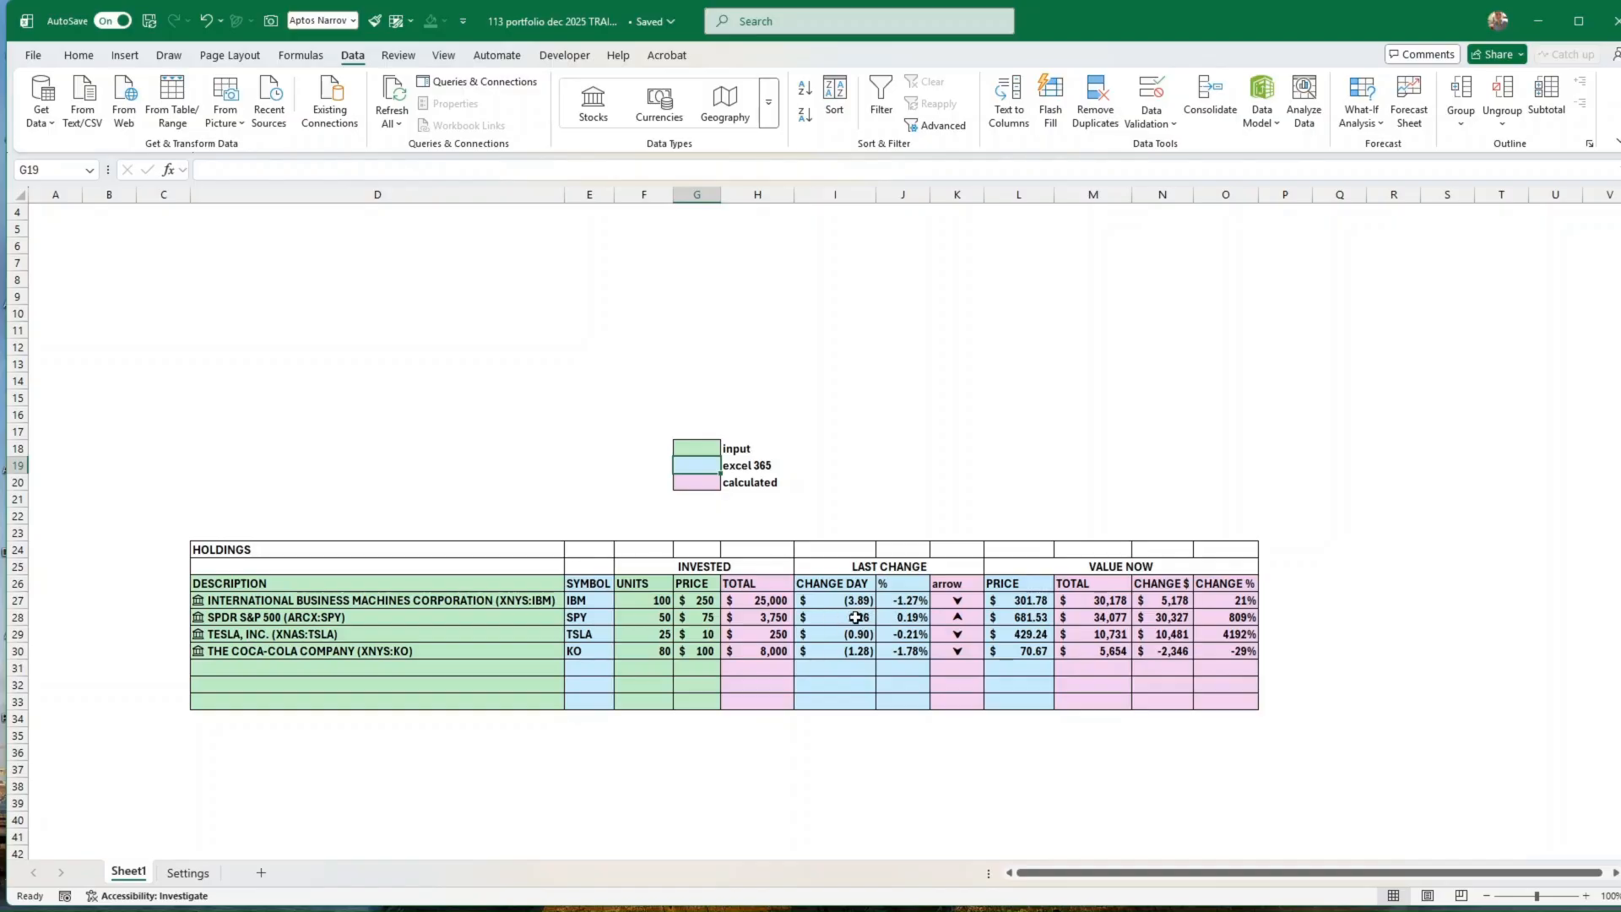
{"action": "left_click_drag", "start_coordinate": [836, 616], "coordinate": [907, 603]}
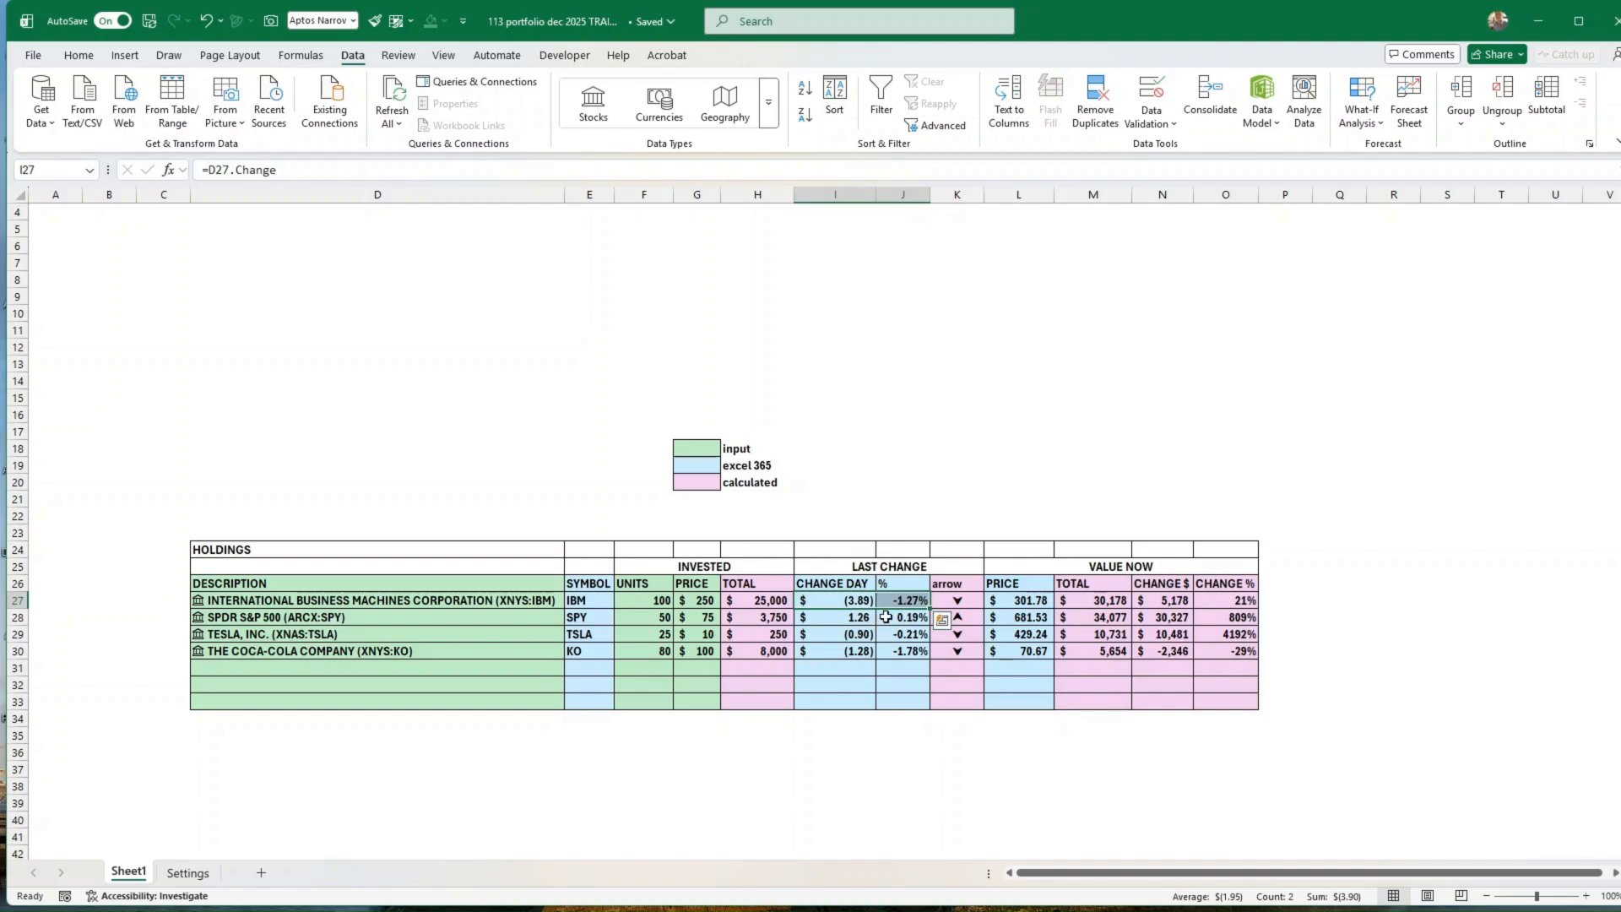
{"action": "left_click", "coordinate": [853, 654]}
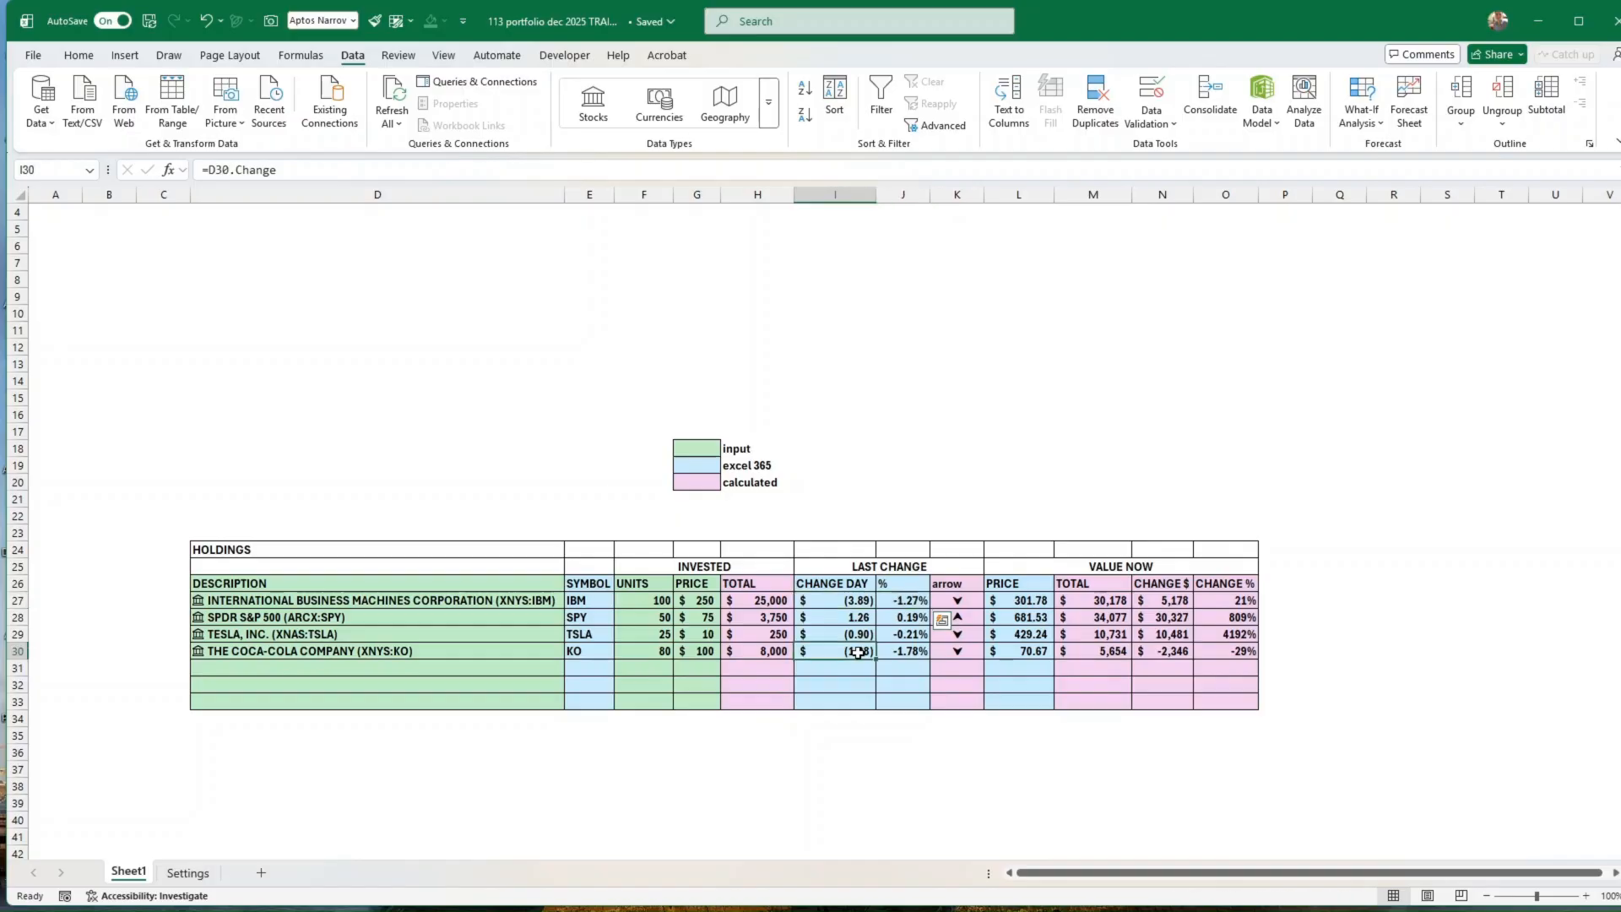
{"action": "left_click", "coordinate": [976, 651]}
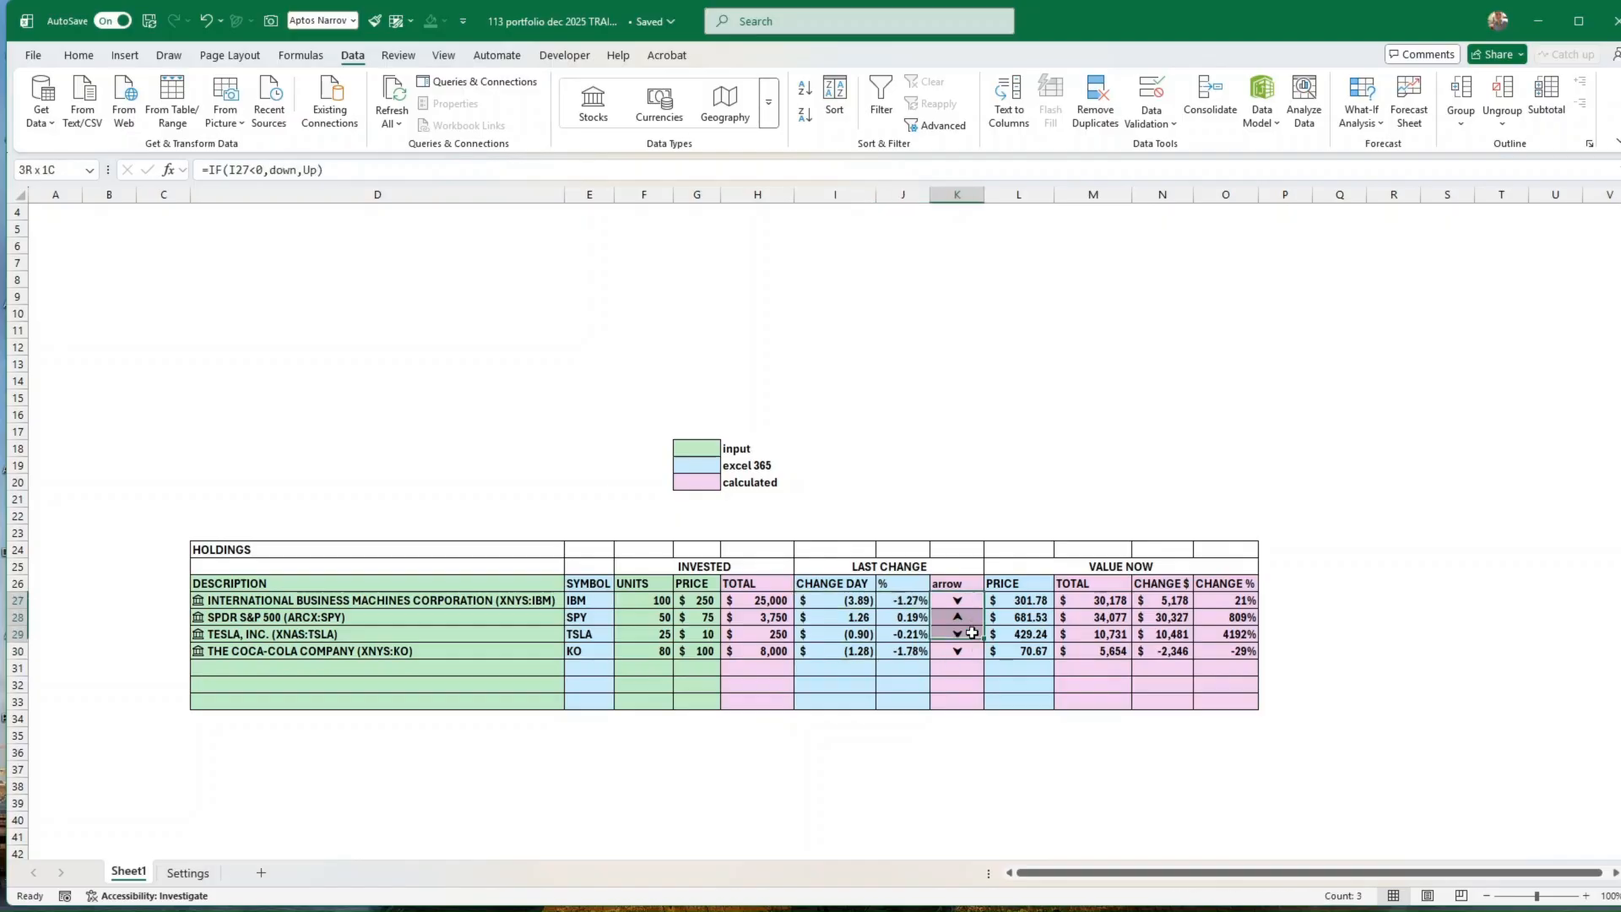
{"action": "left_click_drag", "start_coordinate": [1021, 600], "coordinate": [1021, 651]}
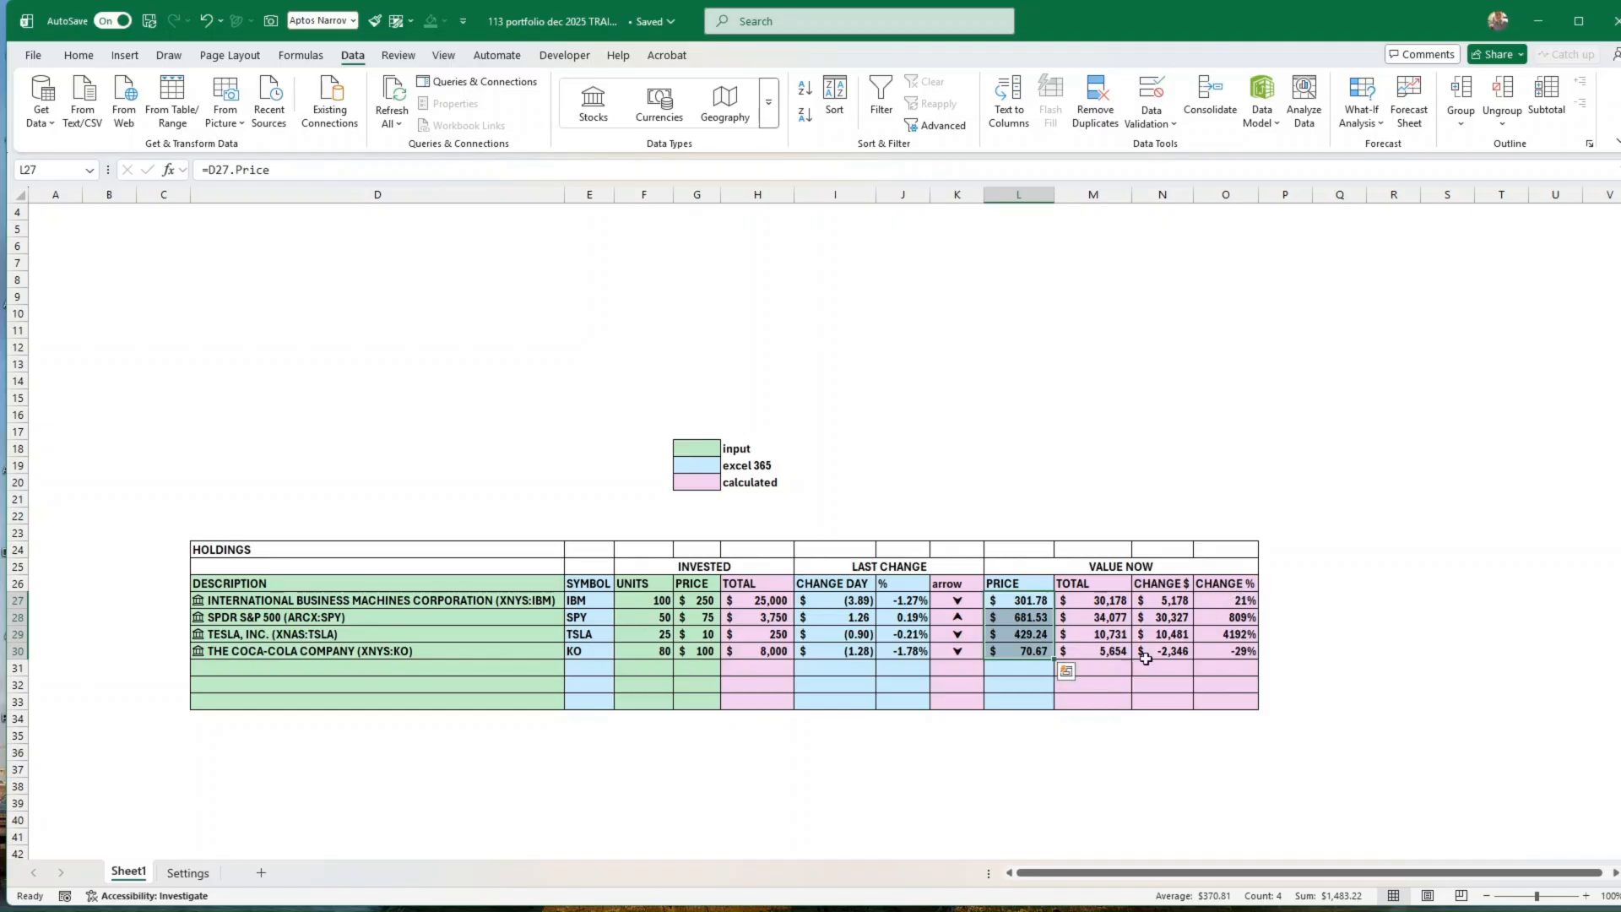
{"action": "left_click", "coordinate": [979, 716]}
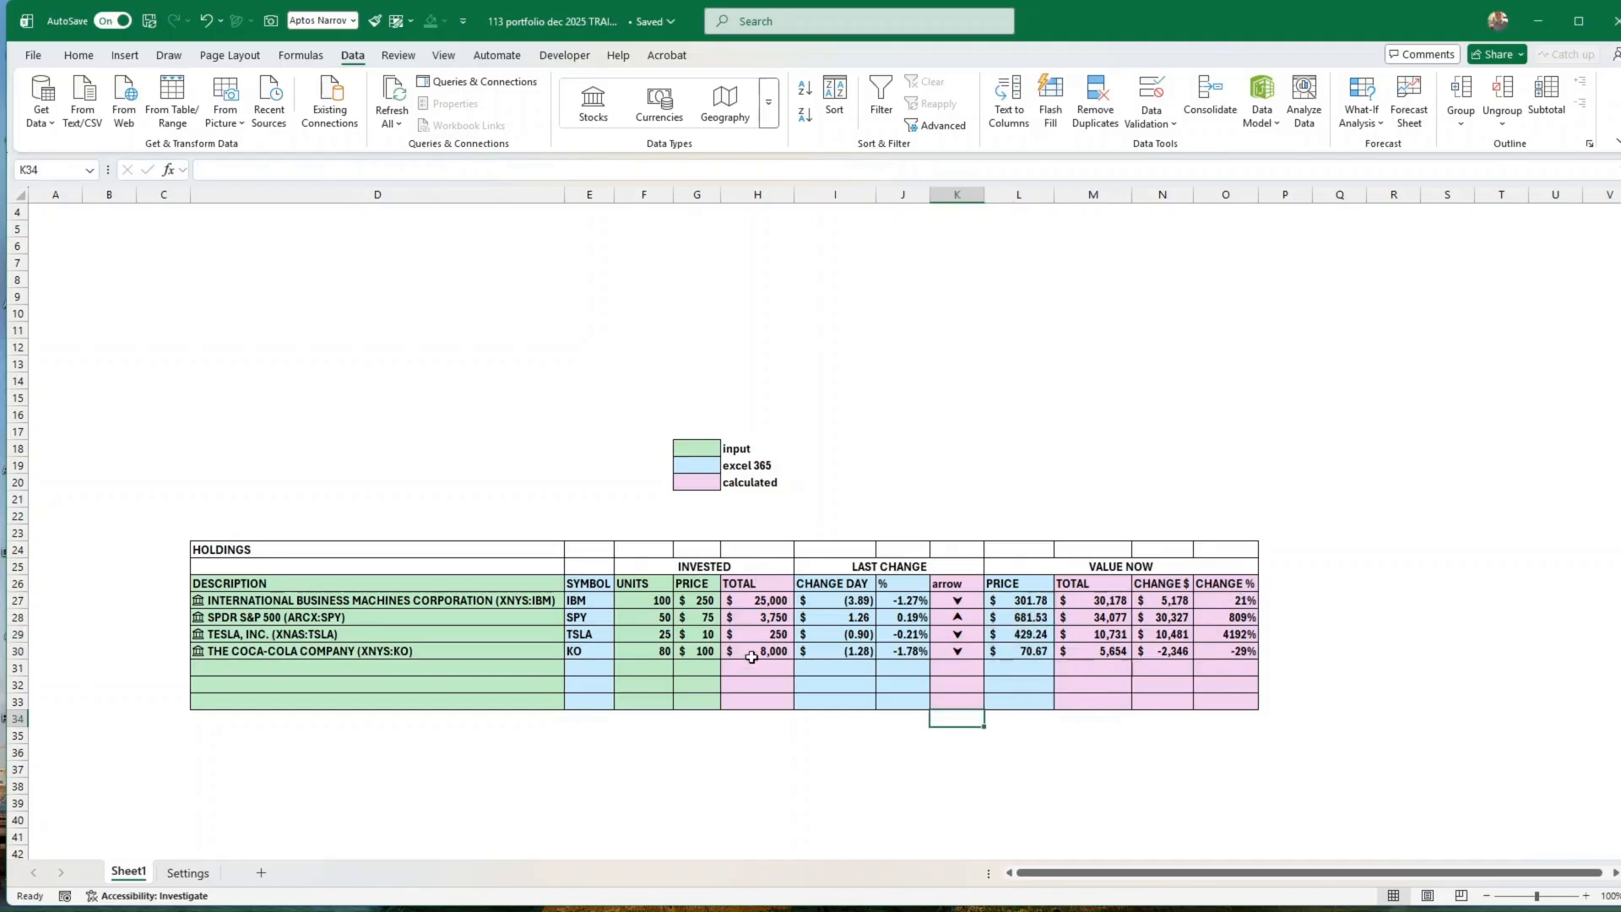
{"action": "left_click", "coordinate": [638, 566]}
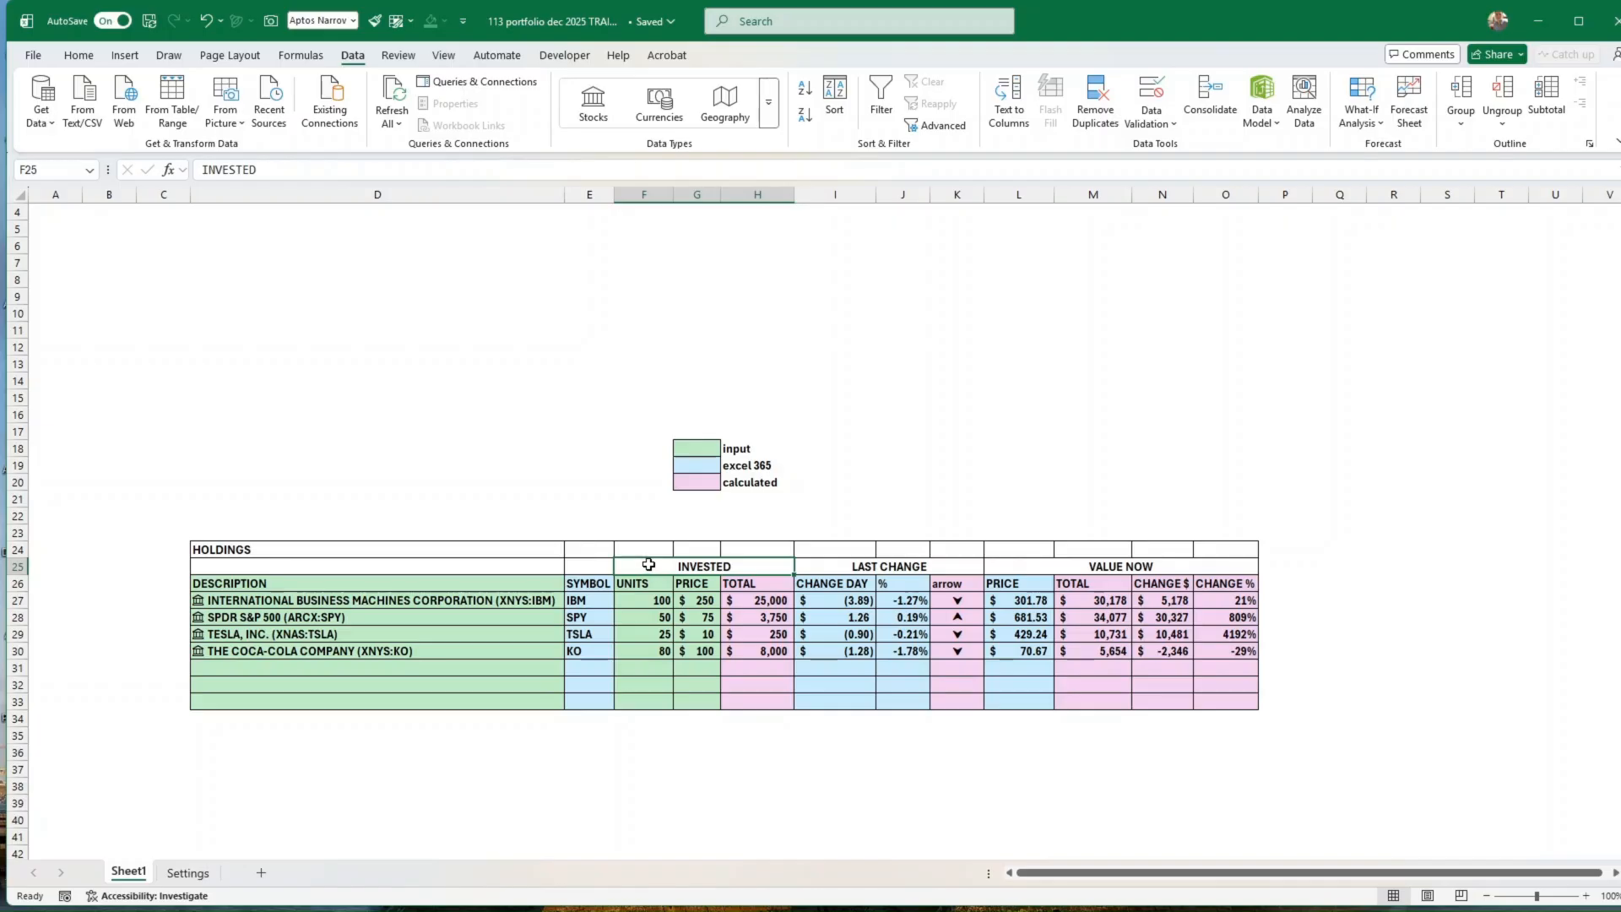
{"action": "left_click_drag", "start_coordinate": [647, 588], "coordinate": [739, 699]}
{"action": "left_click", "coordinate": [887, 567]}
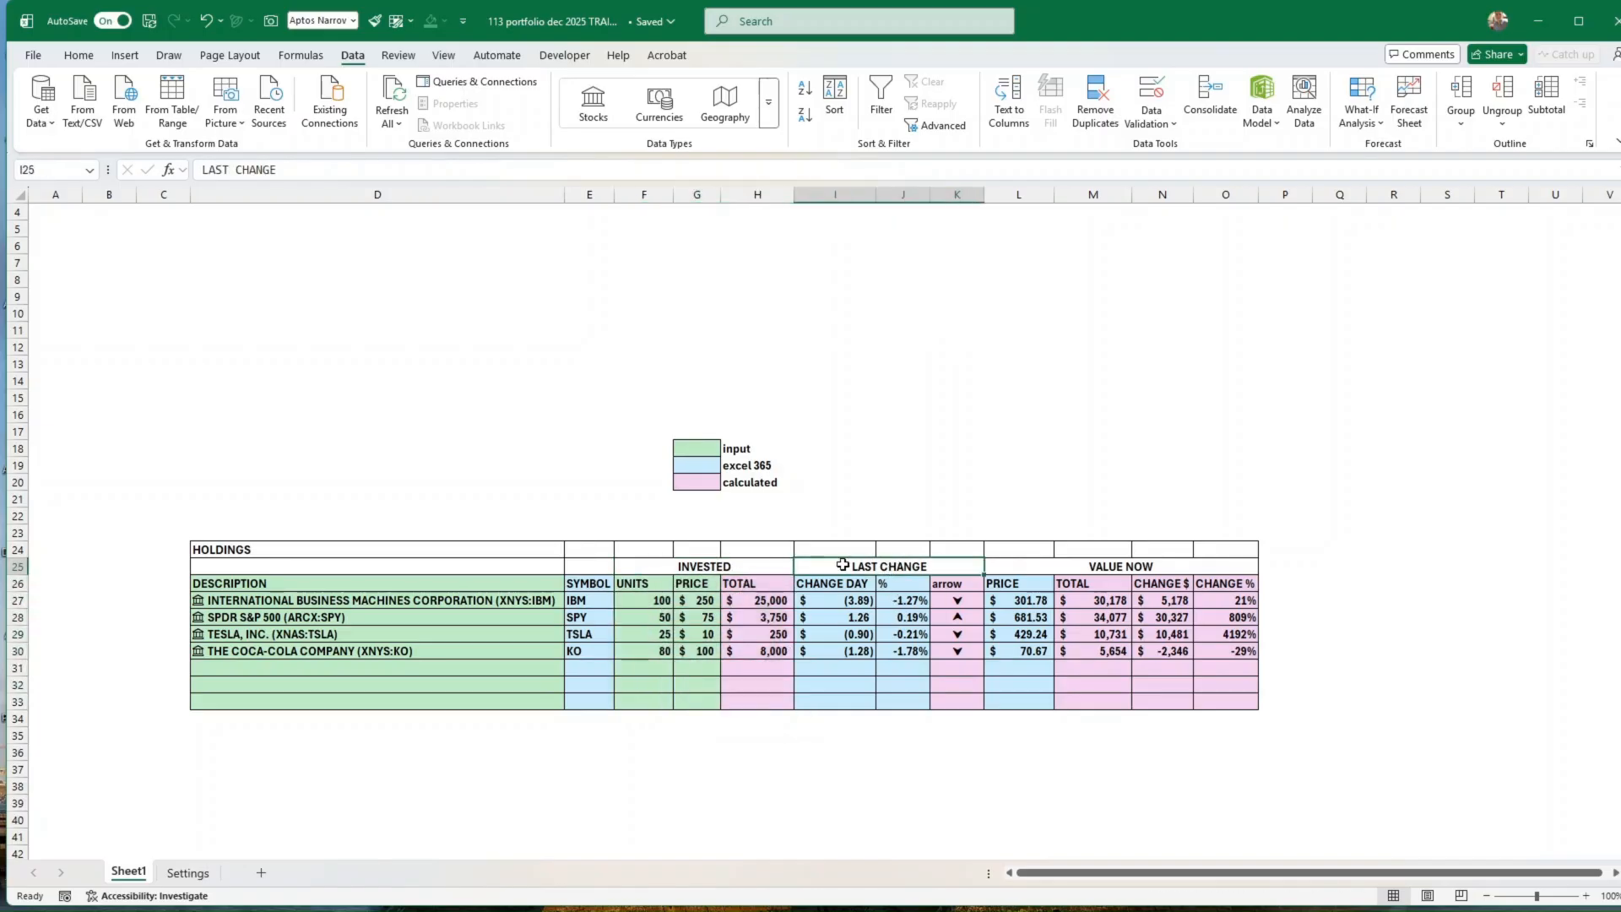
{"action": "left_click_drag", "start_coordinate": [824, 588], "coordinate": [954, 703]}
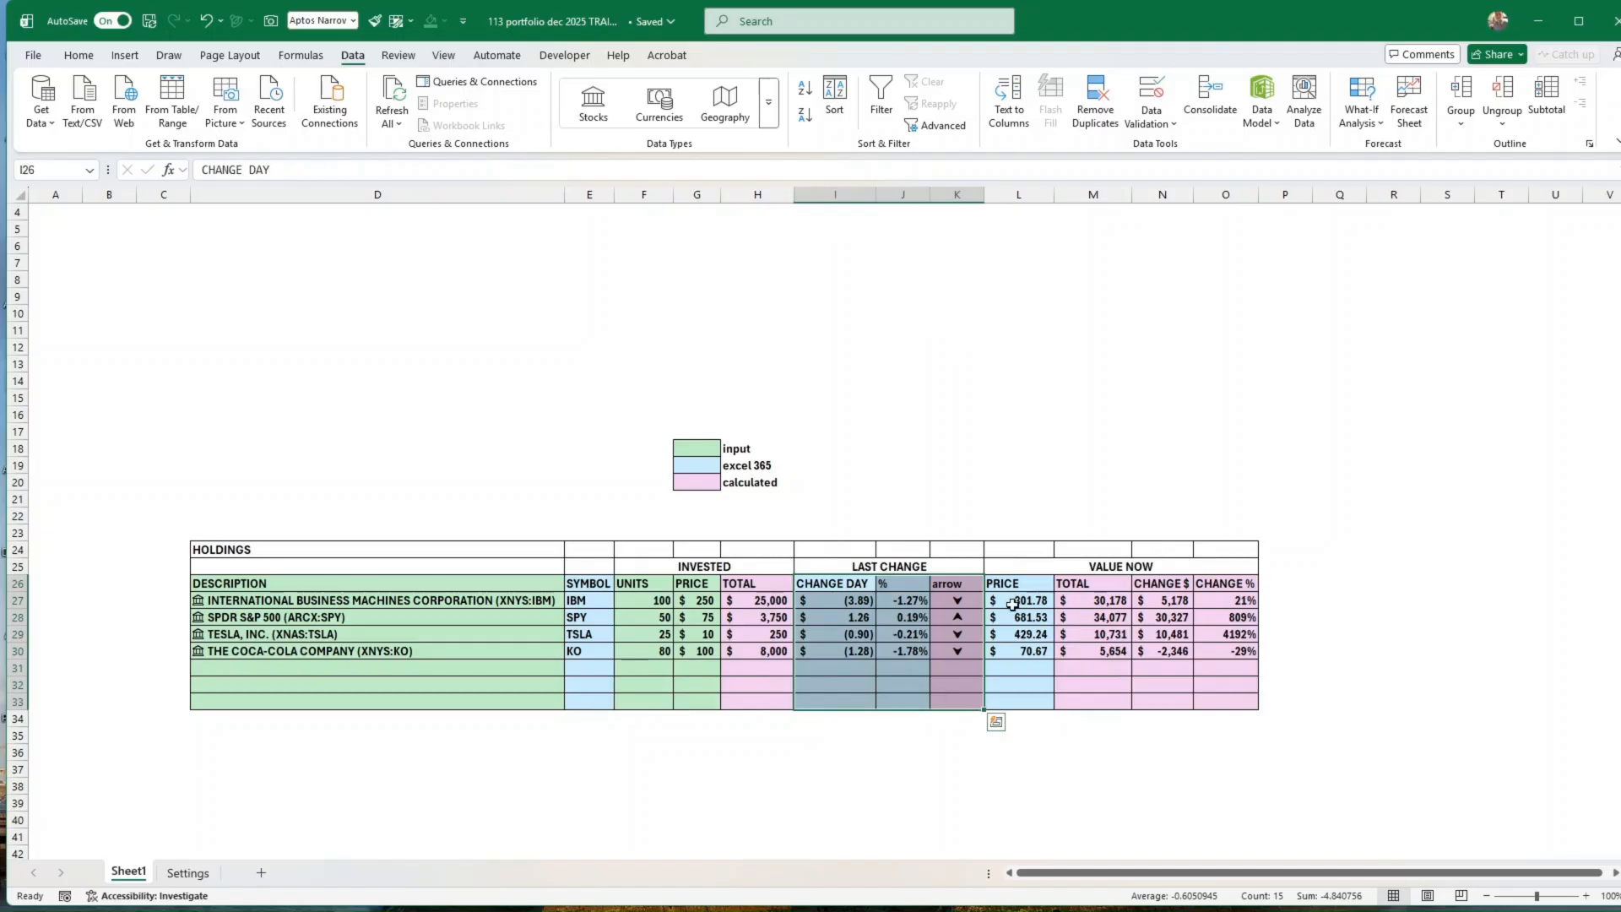
{"action": "left_click", "coordinate": [1010, 567]}
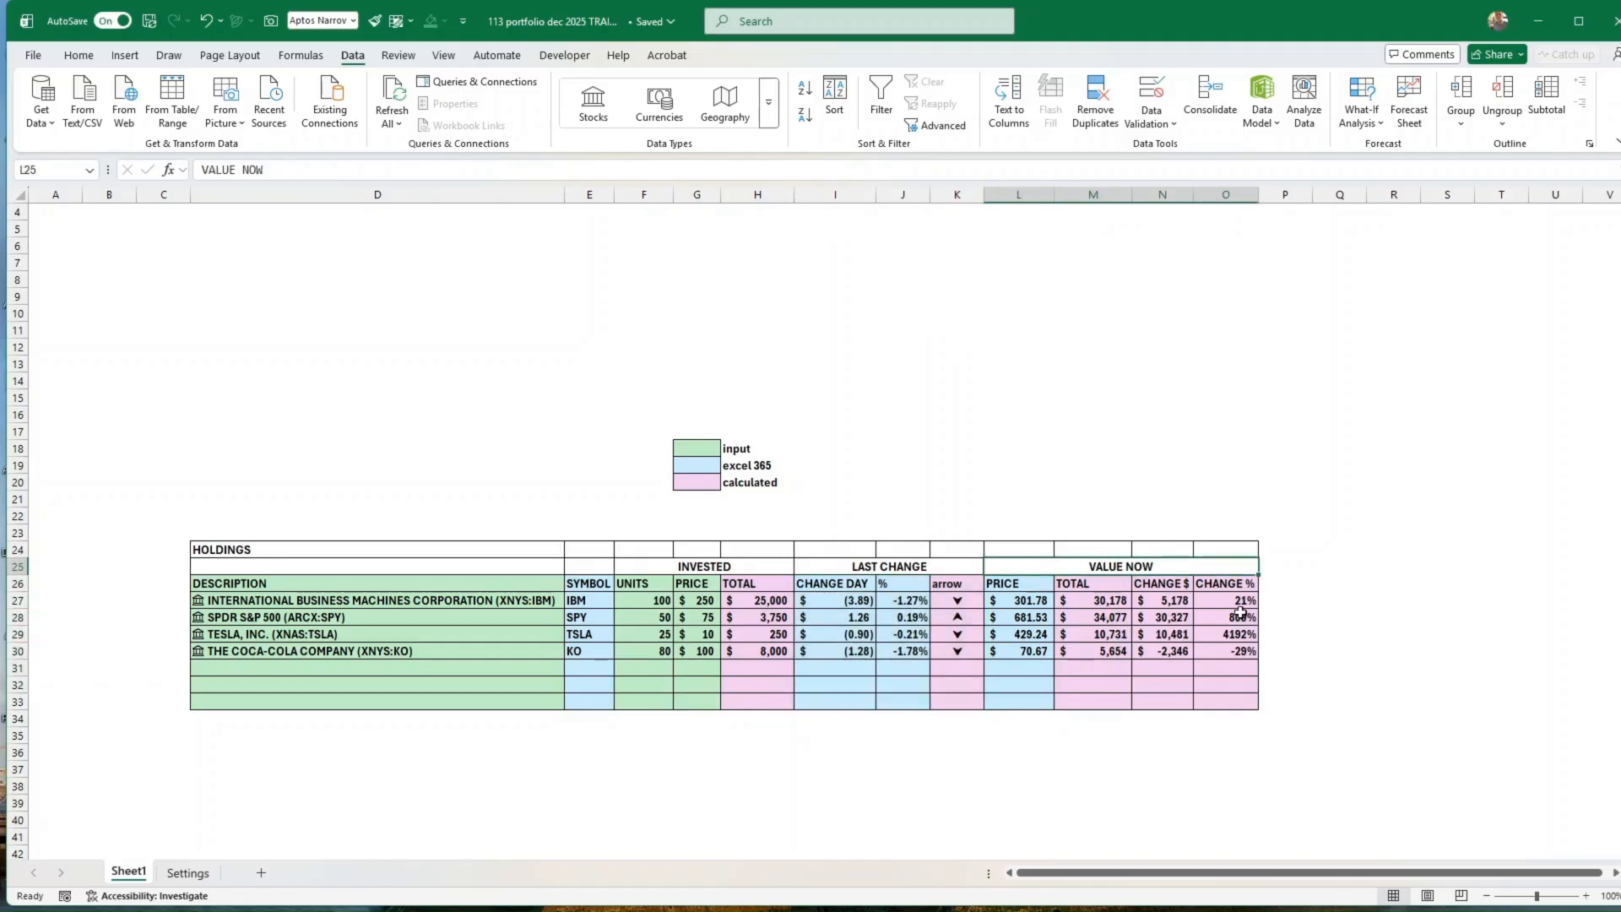
{"action": "left_click", "coordinate": [1190, 746]}
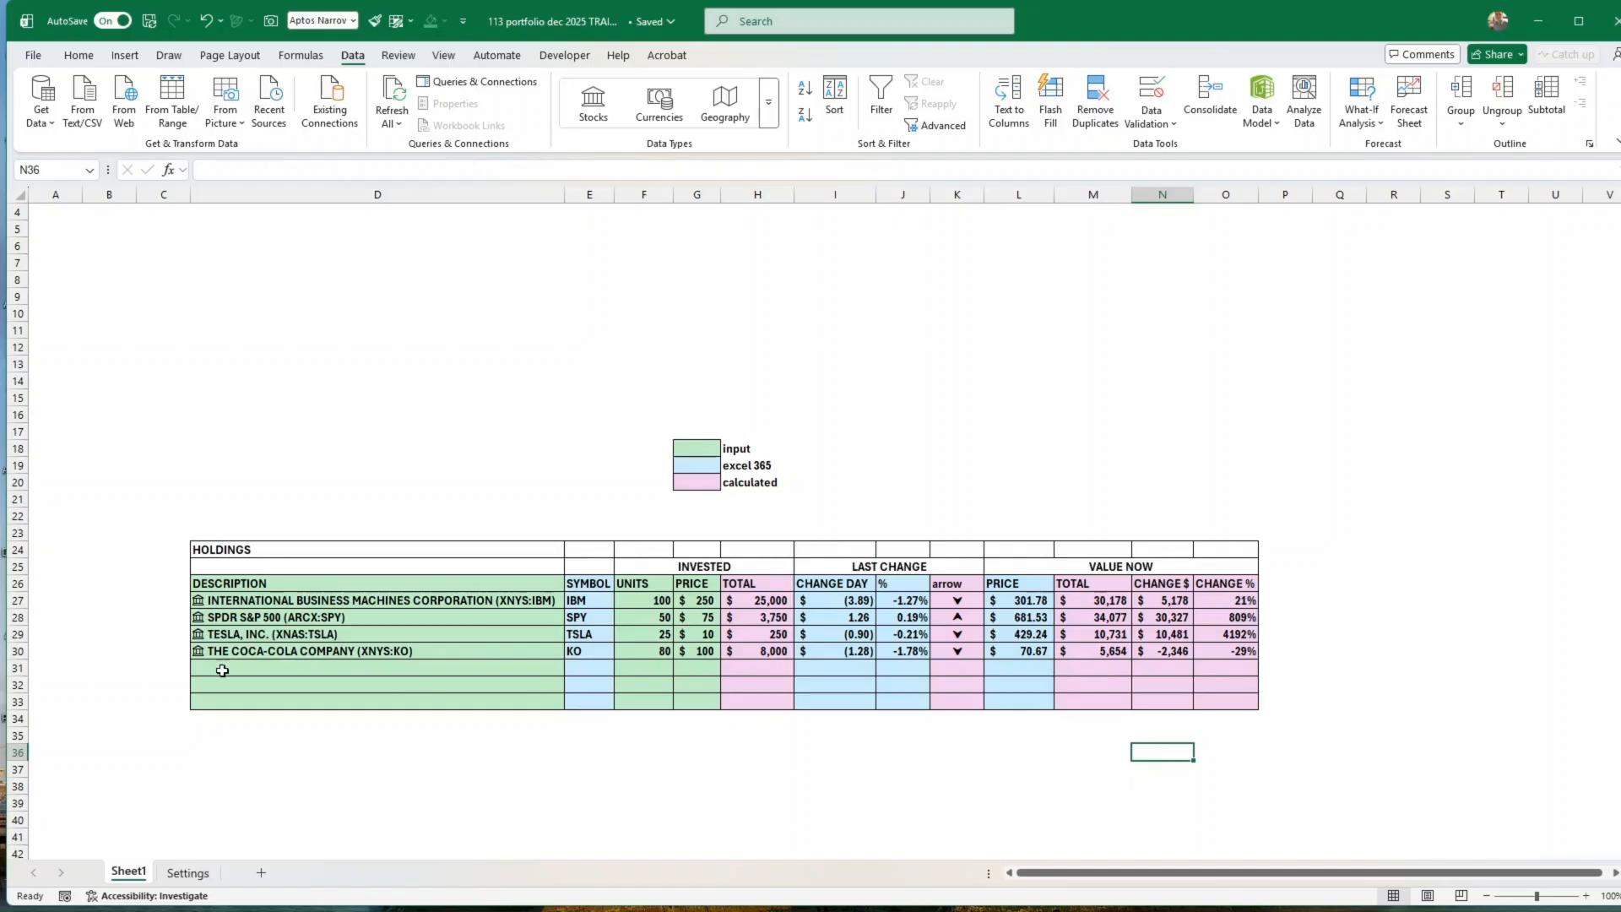
Step: Insert additional rows at row 33 and extend the table's blank formatted rows down to row 40
{"action": "left_click", "coordinate": [17, 702]}
{"action": "right_click", "coordinate": [17, 702]}
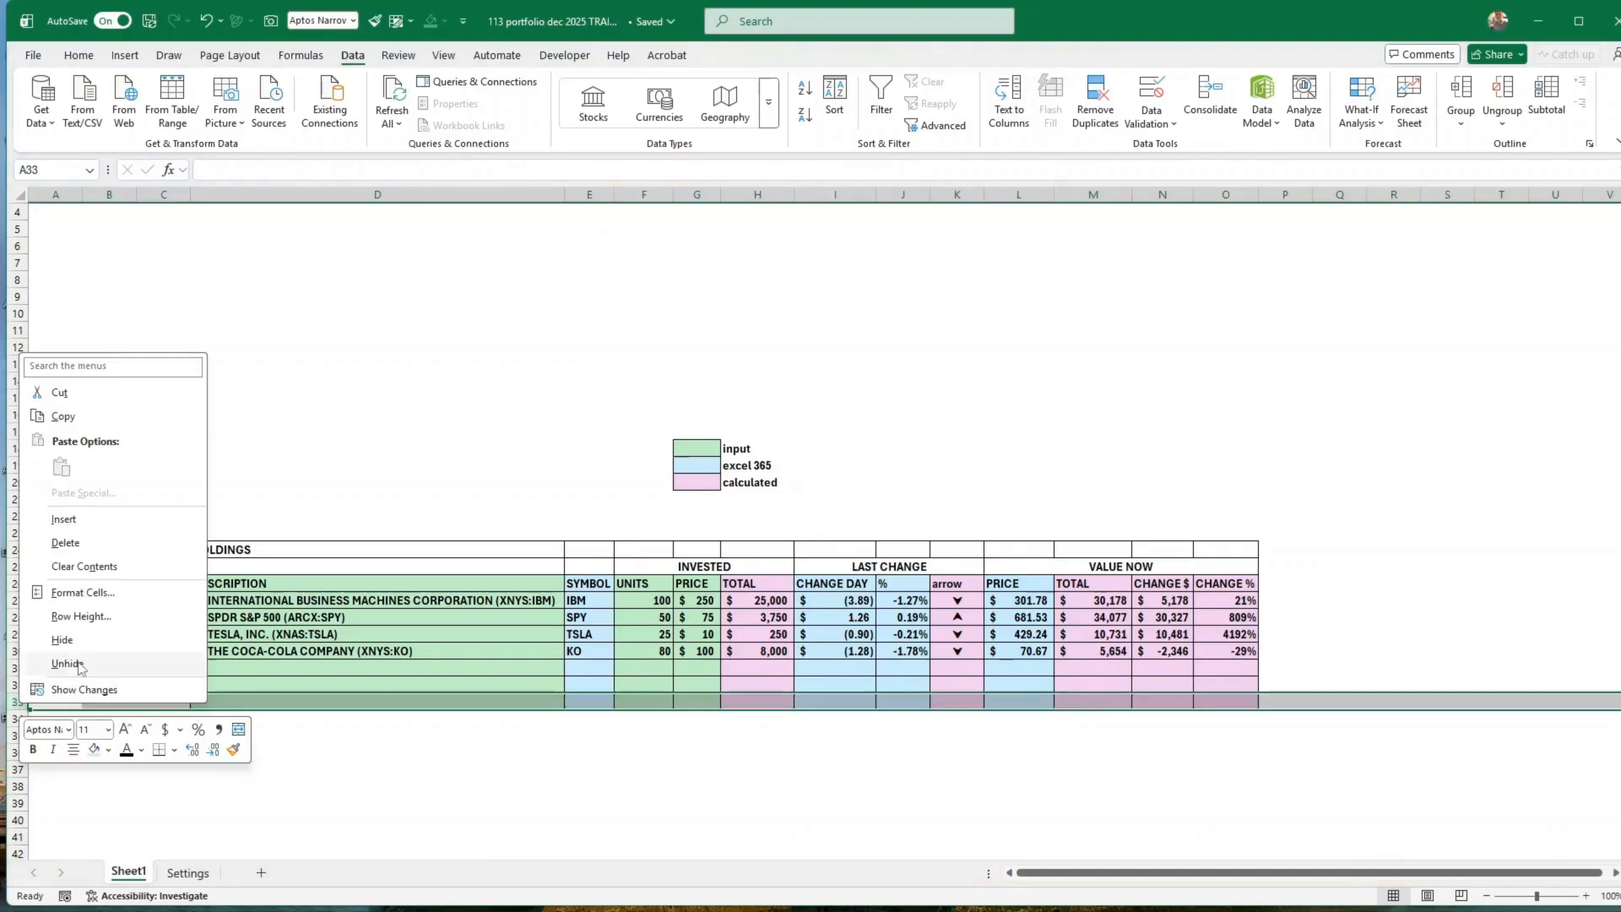
{"action": "left_click", "coordinate": [65, 519]}
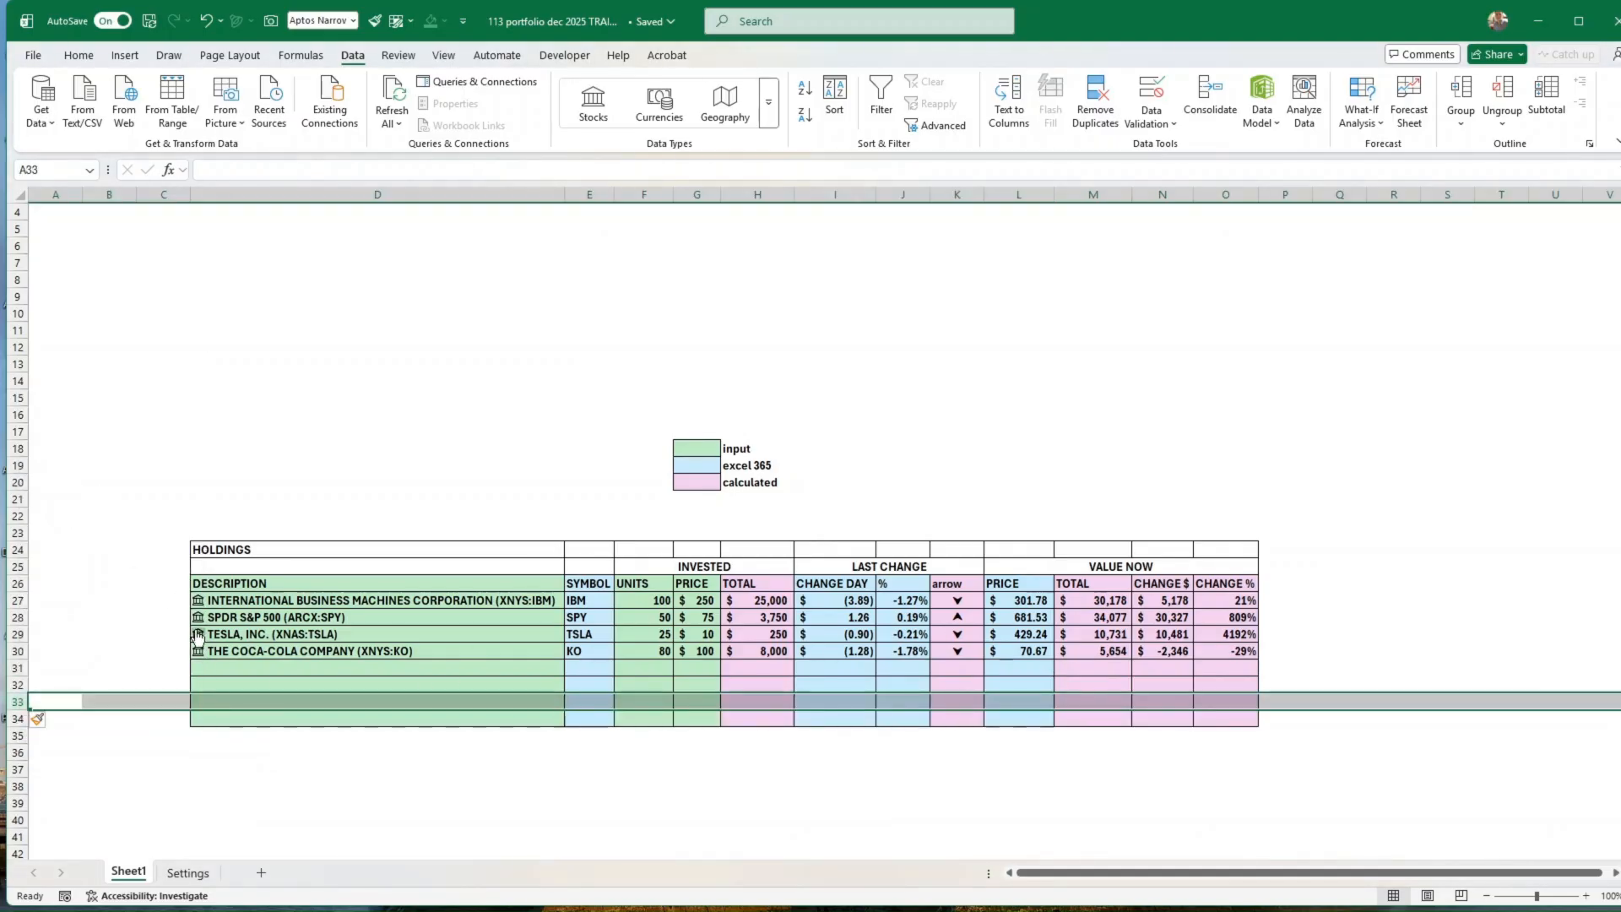
{"action": "key", "text": "F4"}
{"action": "key", "text": "F4"}
{"action": "key", "text": "F4"}
{"action": "left_click_drag", "start_coordinate": [279, 685], "coordinate": [1257, 827]}
{"action": "left_click", "coordinate": [1391, 656]}
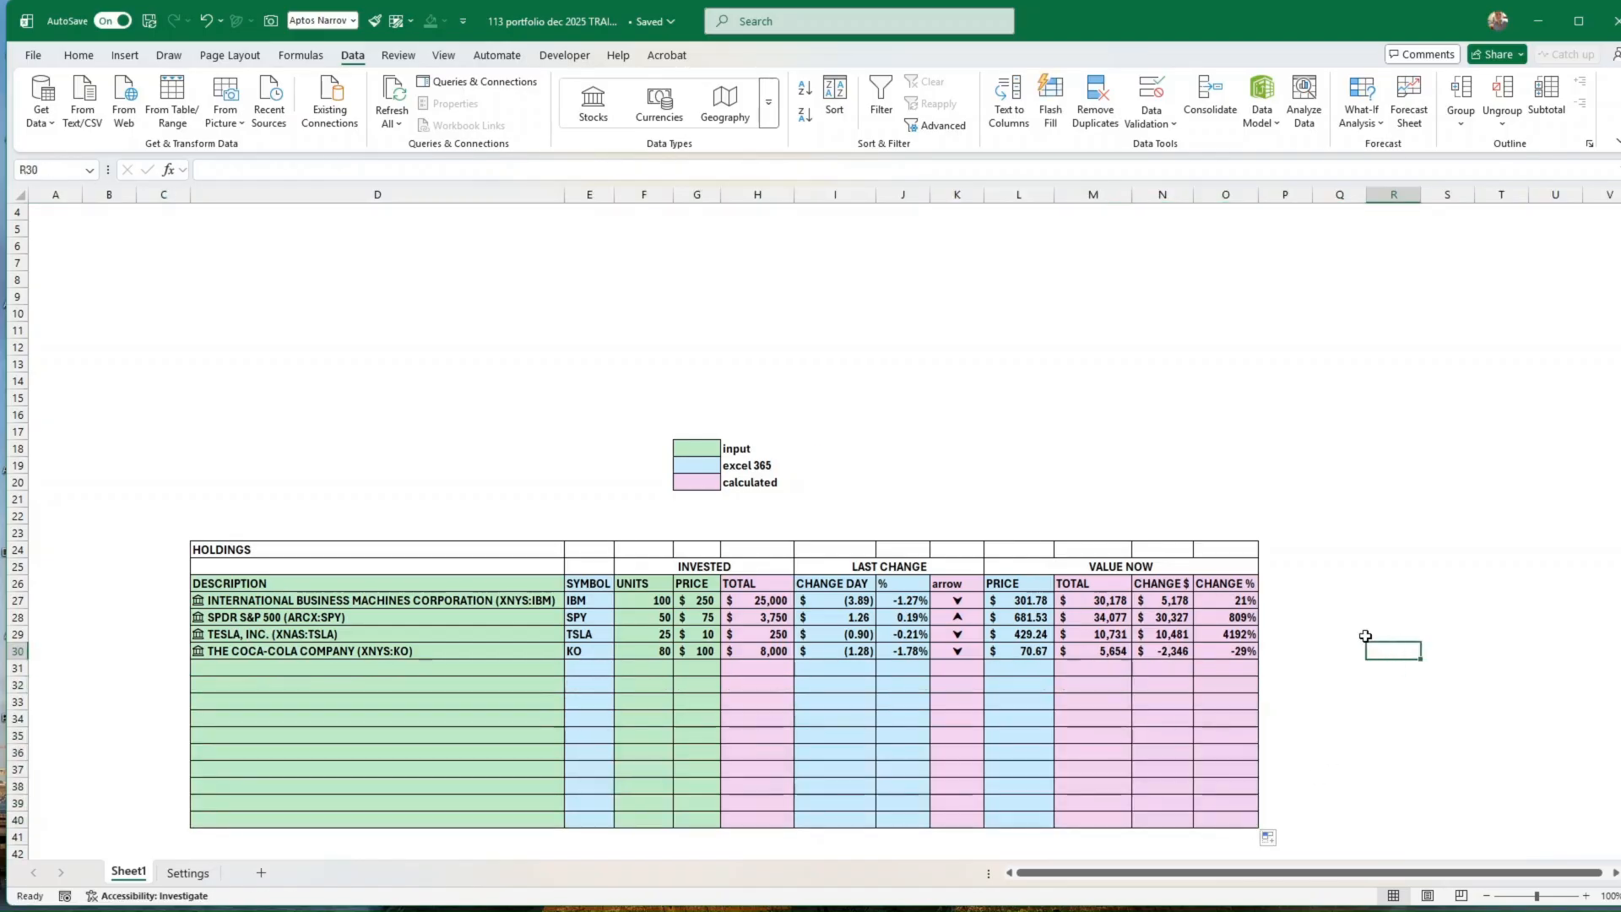
Step: Total the invested amounts in H42 with AutoSum, adjusting the range to =SUM(H27:H40)
{"action": "scroll", "coordinate": [1359, 632], "scroll_direction": "down", "scroll_amount": 2}
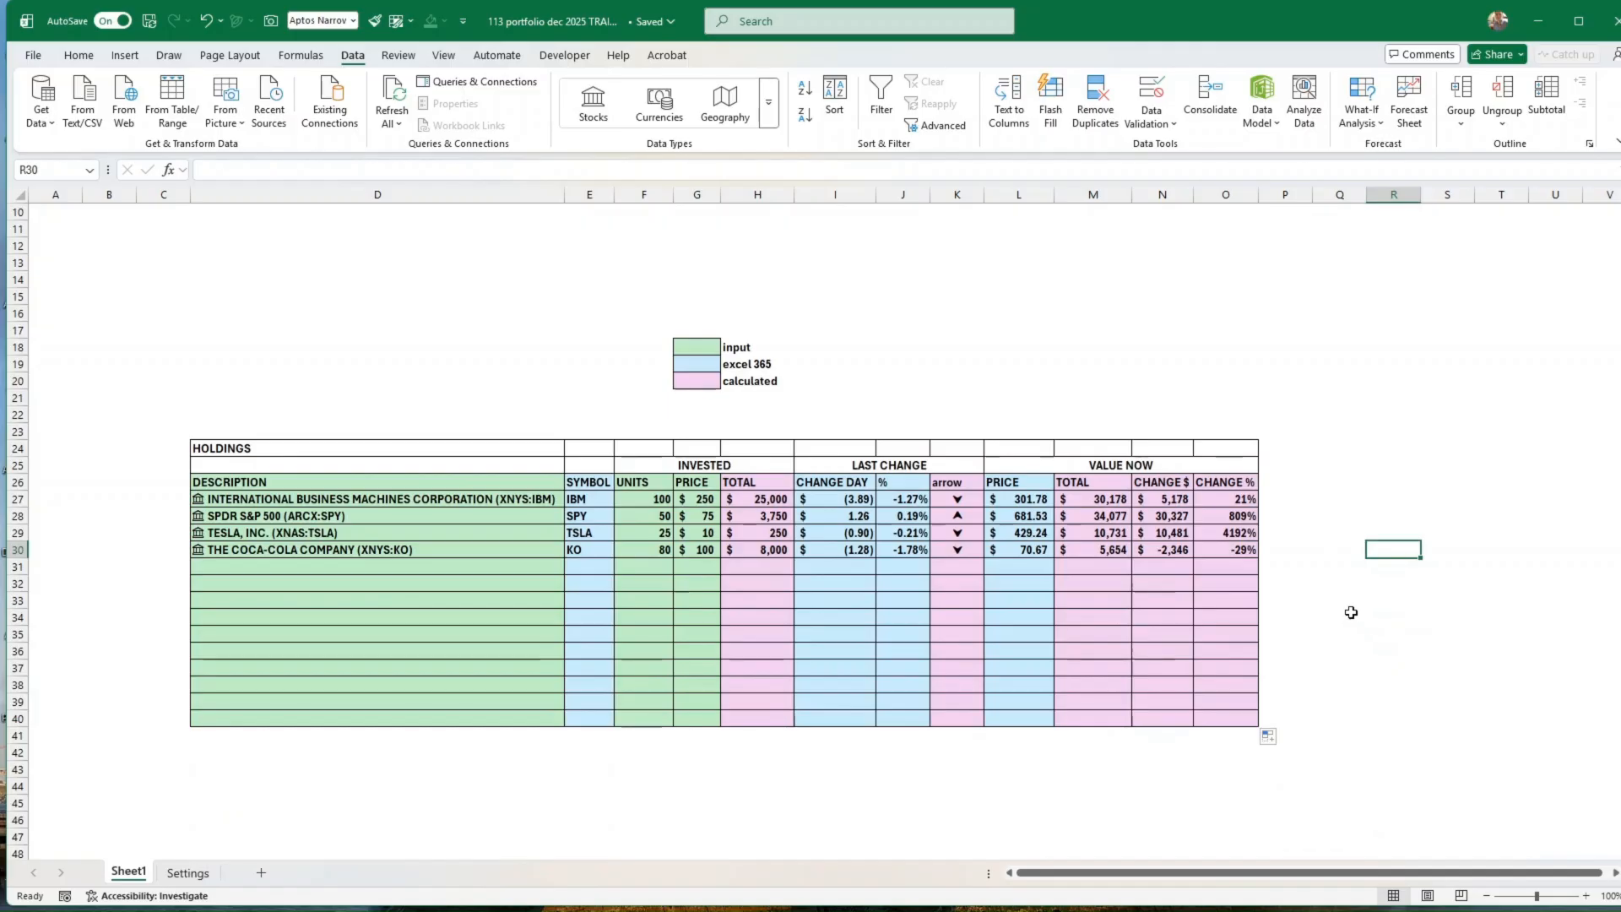
{"action": "left_click", "coordinate": [749, 485]}
{"action": "left_click", "coordinate": [756, 754]}
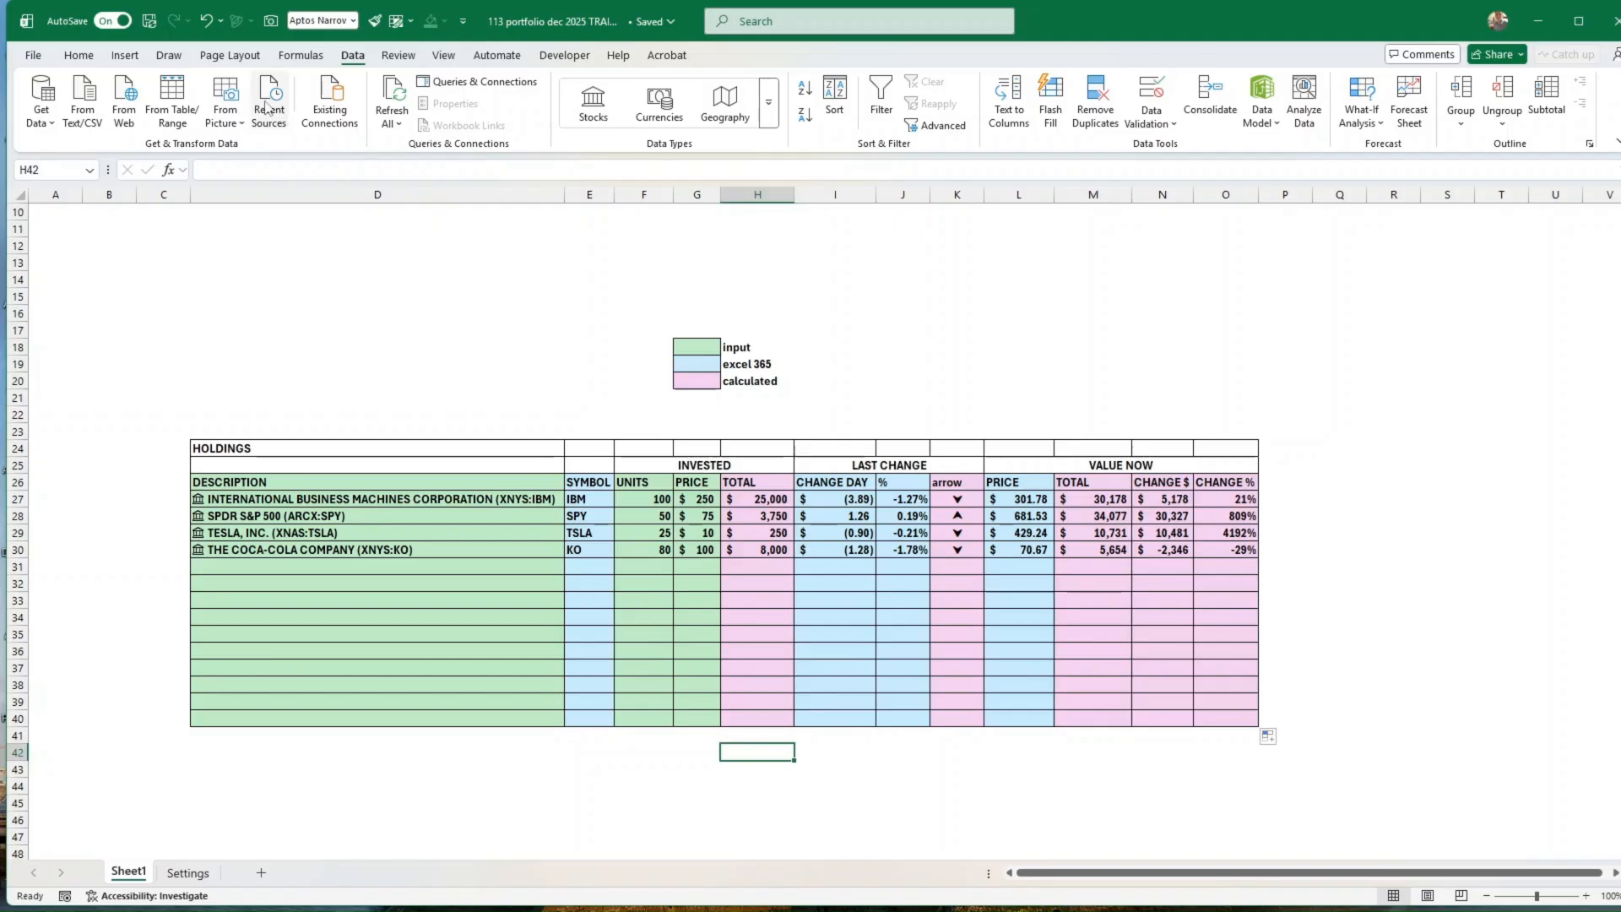
{"action": "left_click", "coordinate": [79, 55]}
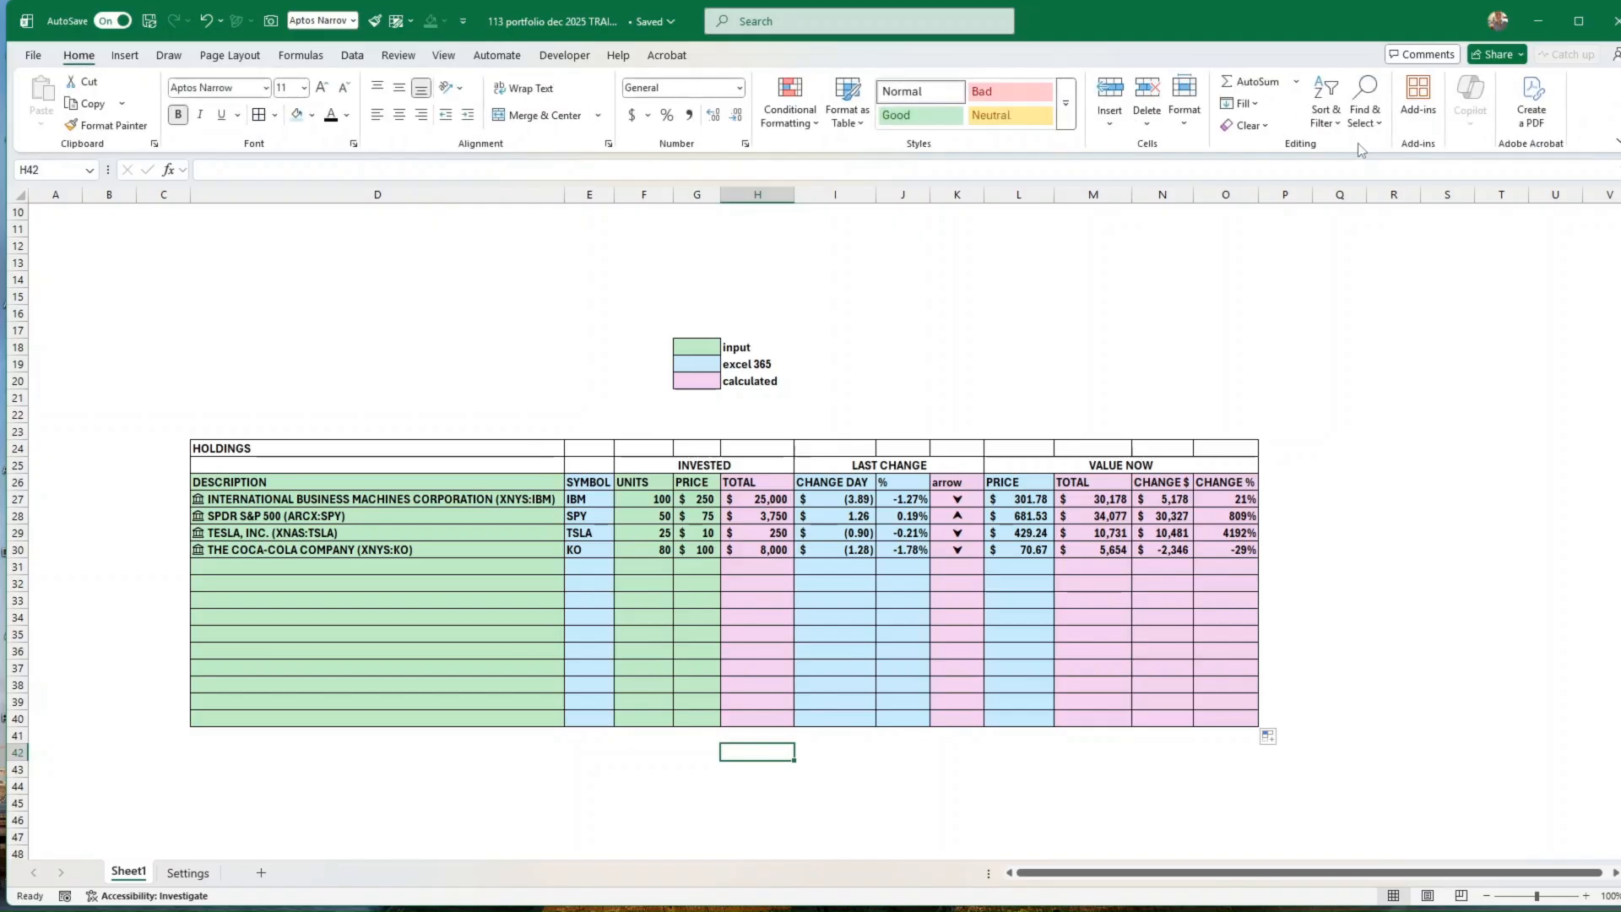
{"action": "left_click", "coordinate": [1253, 82]}
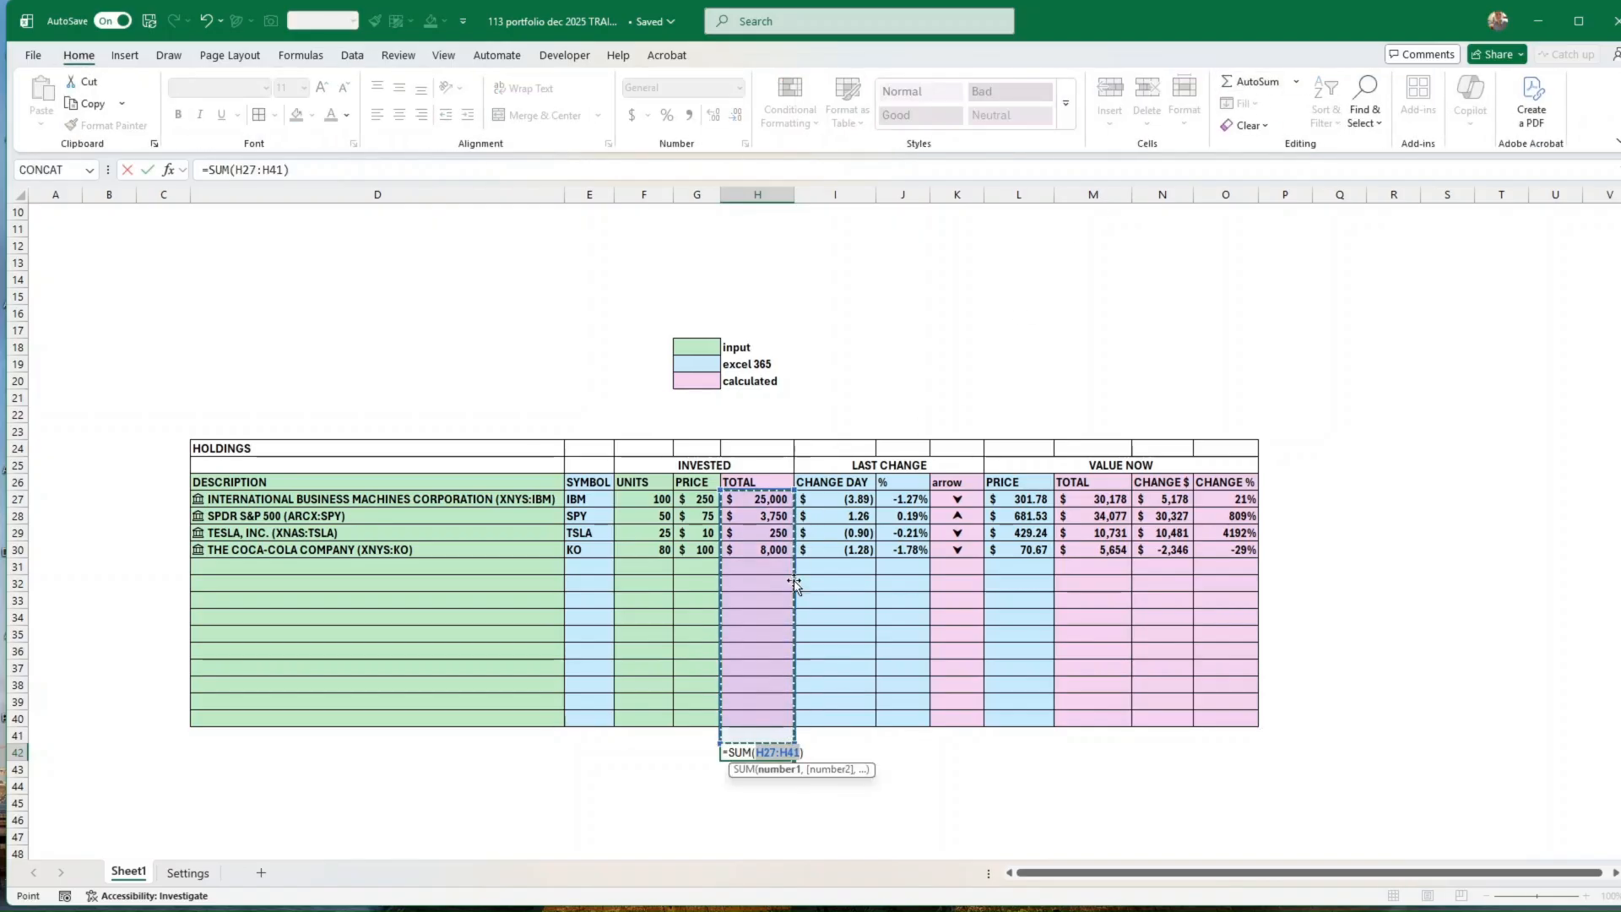
{"action": "left_click", "coordinate": [754, 498]}
{"action": "left_click_drag", "start_coordinate": [755, 499], "coordinate": [760, 718]}
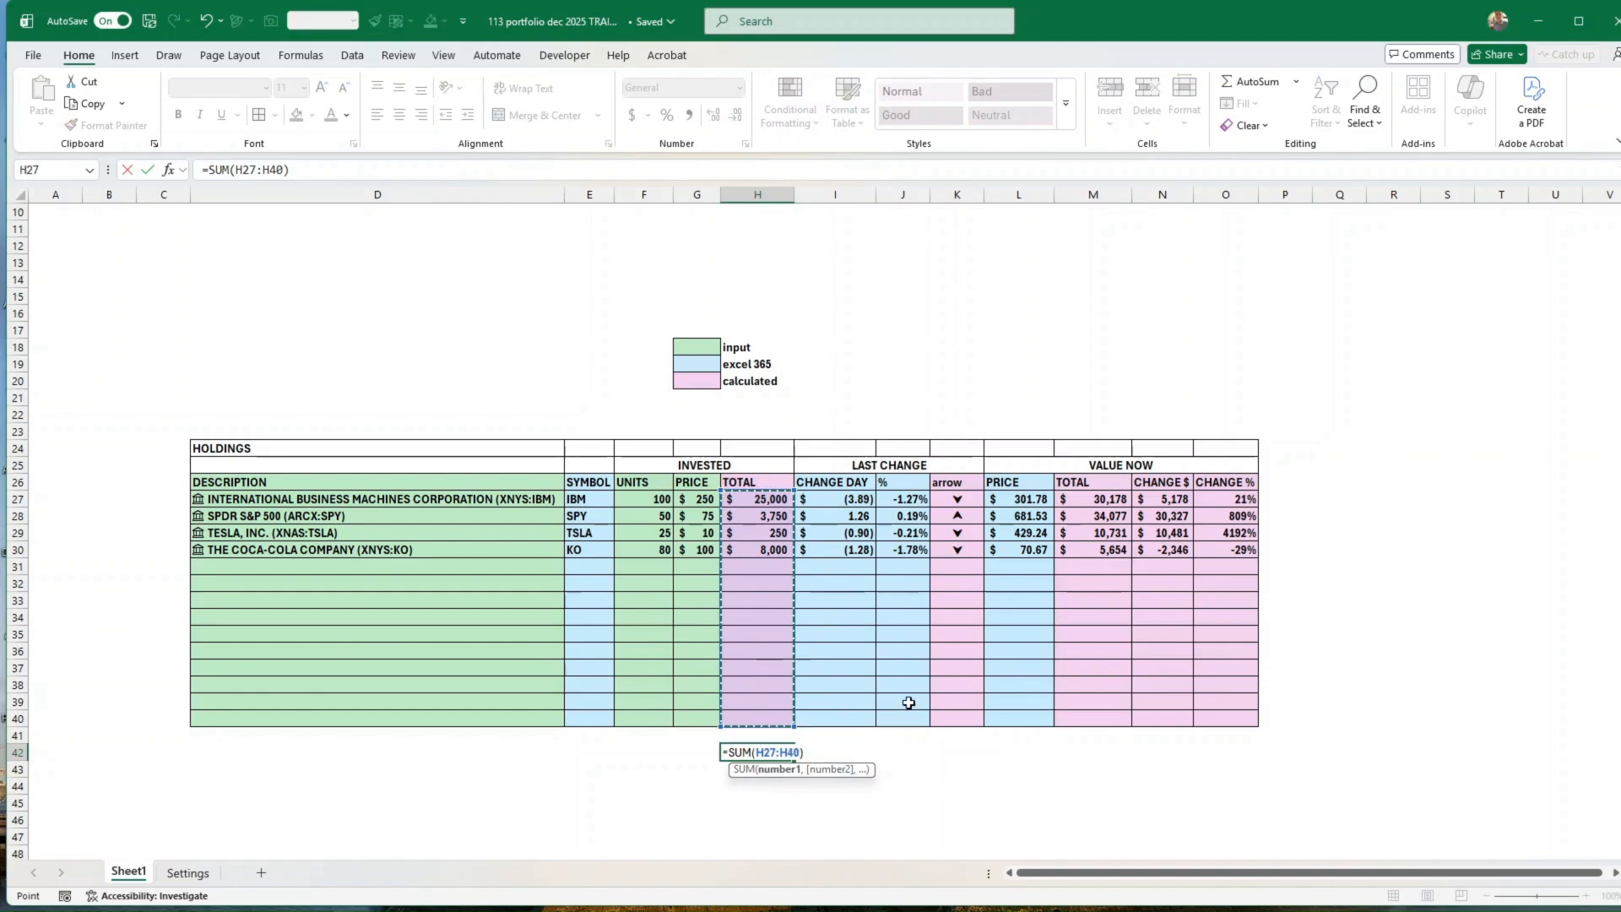
{"action": "key", "text": "Return"}
{"action": "key", "text": "Up"}
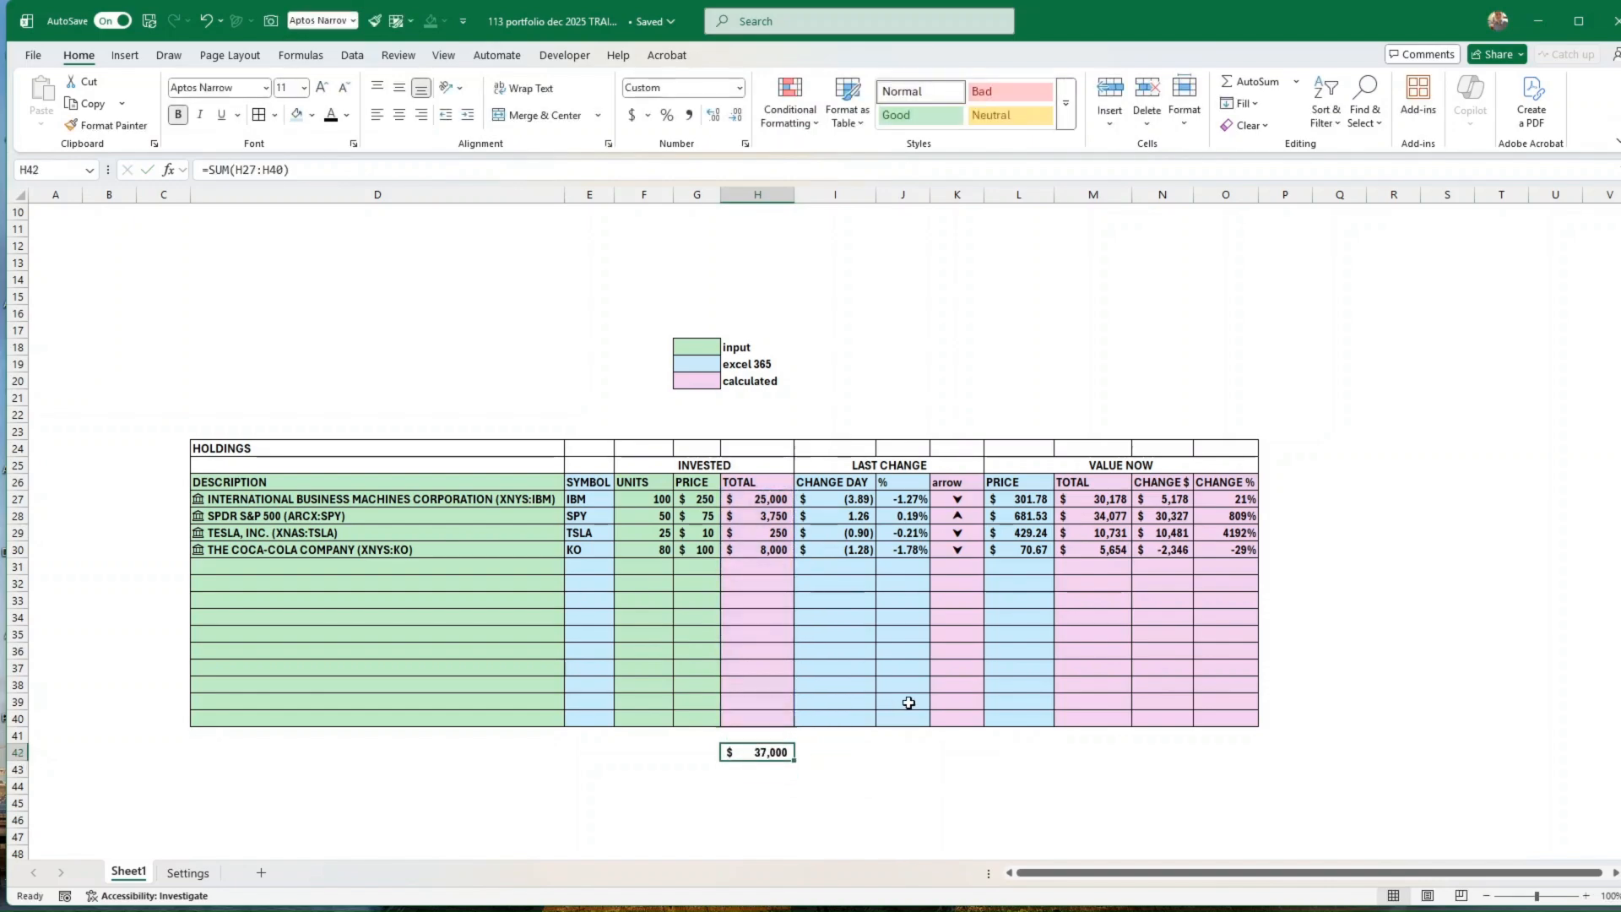
Step: Copy the invested total in H42 to the Value Now price, total and dollar-change columns at L42, M42 and N42
{"action": "key", "text": "ctrl+c"}
{"action": "key", "text": "Right"}
{"action": "key", "text": "Right"}
{"action": "key", "text": "Right"}
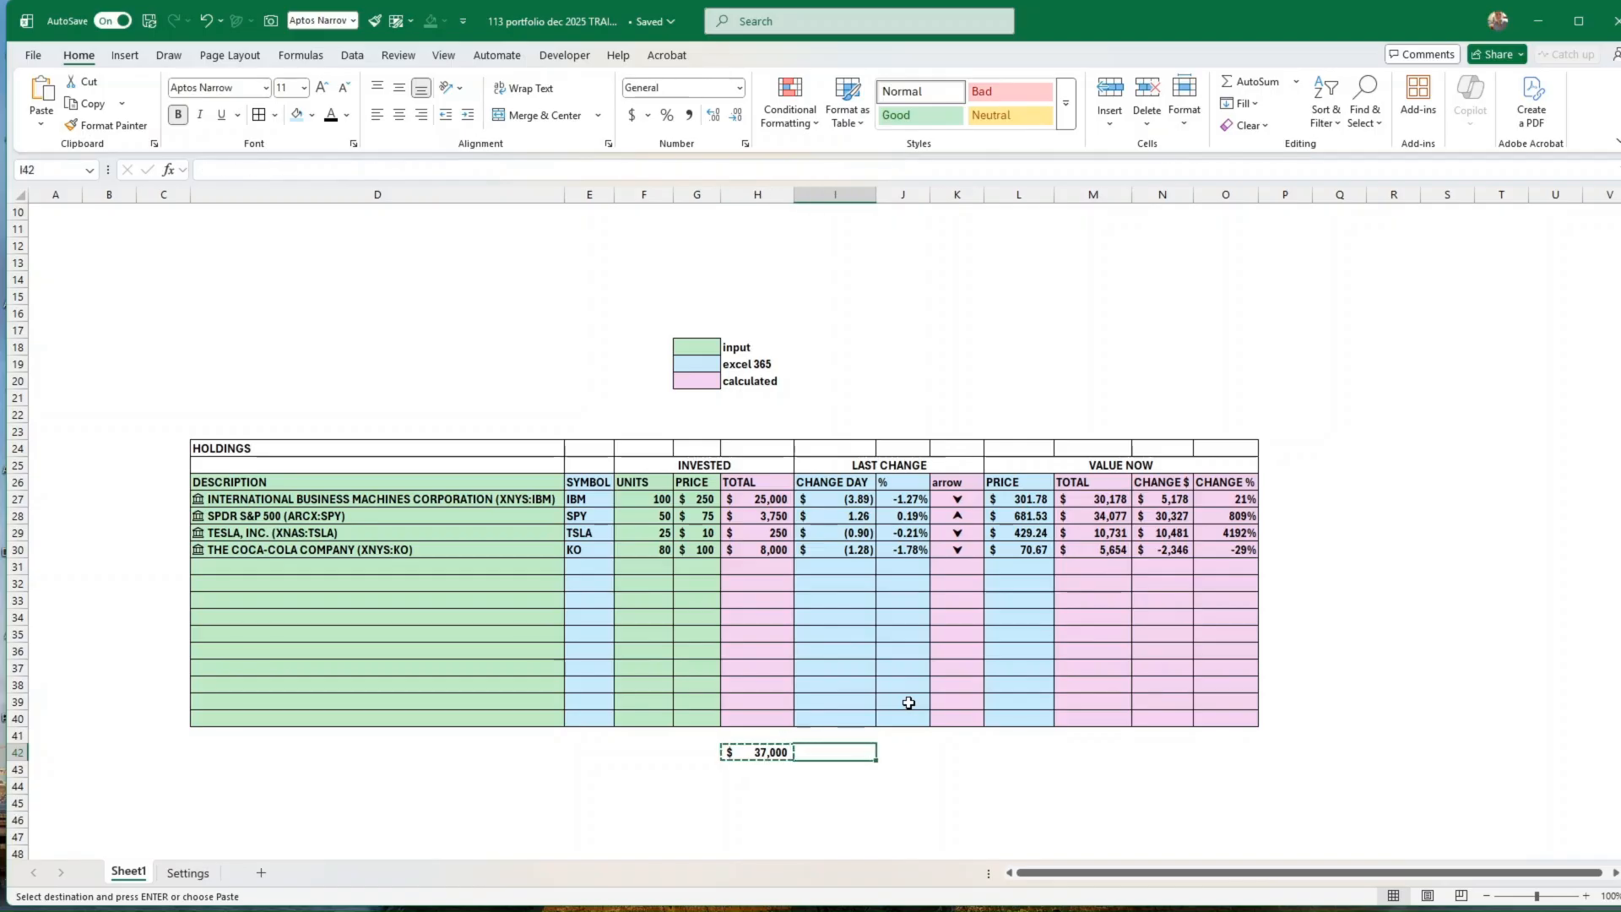
{"action": "key", "text": "Right"}
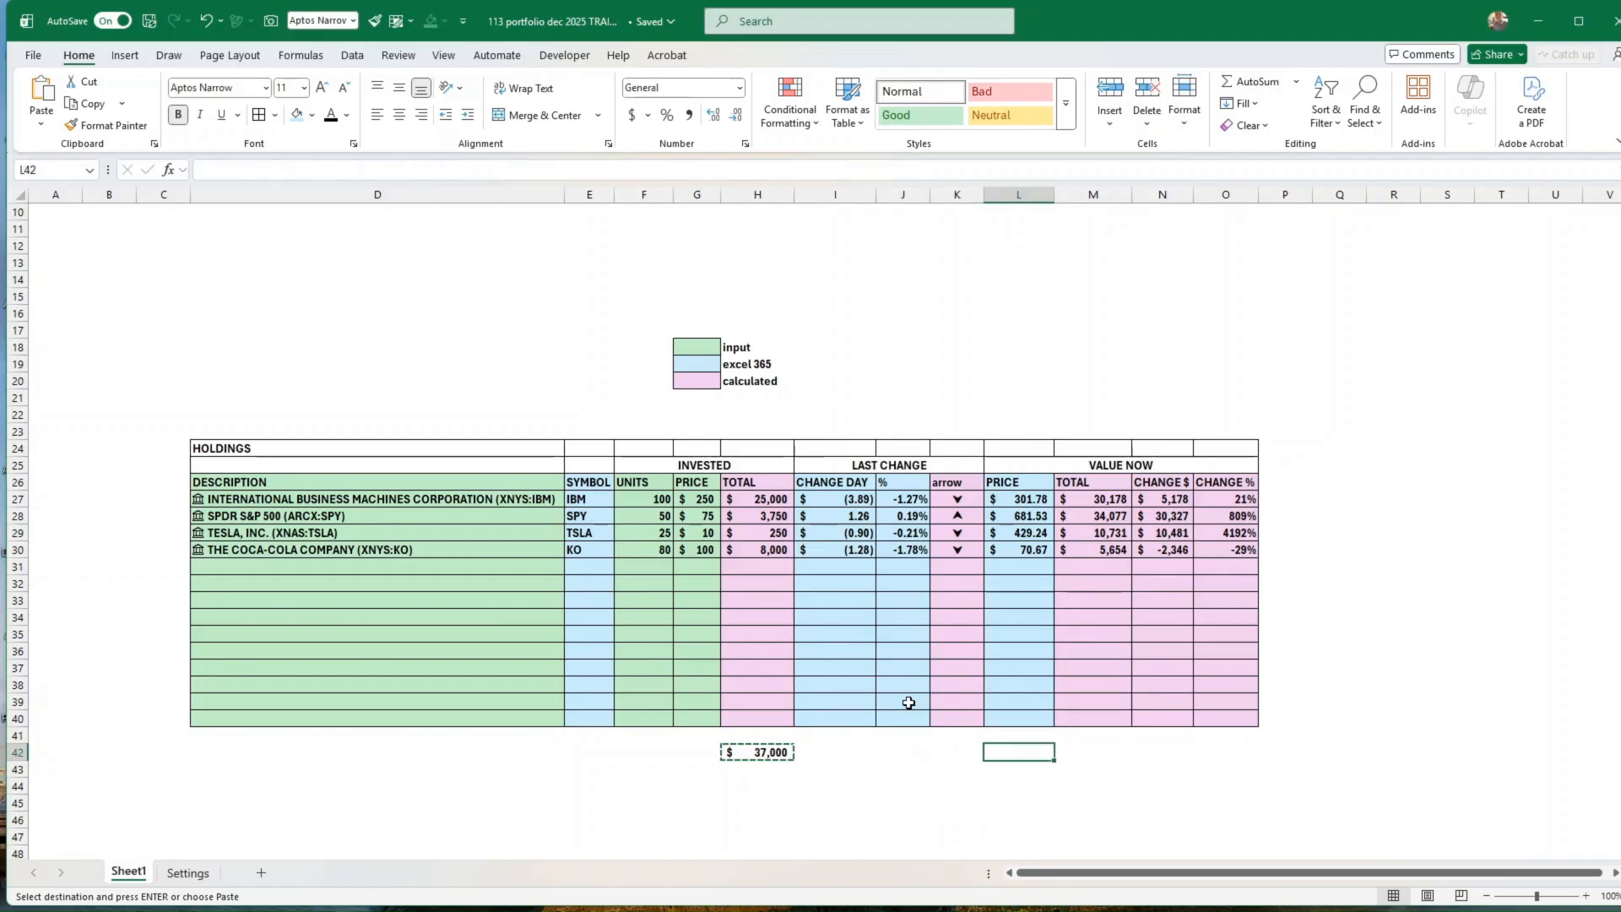
{"action": "key", "text": "ctrl+v"}
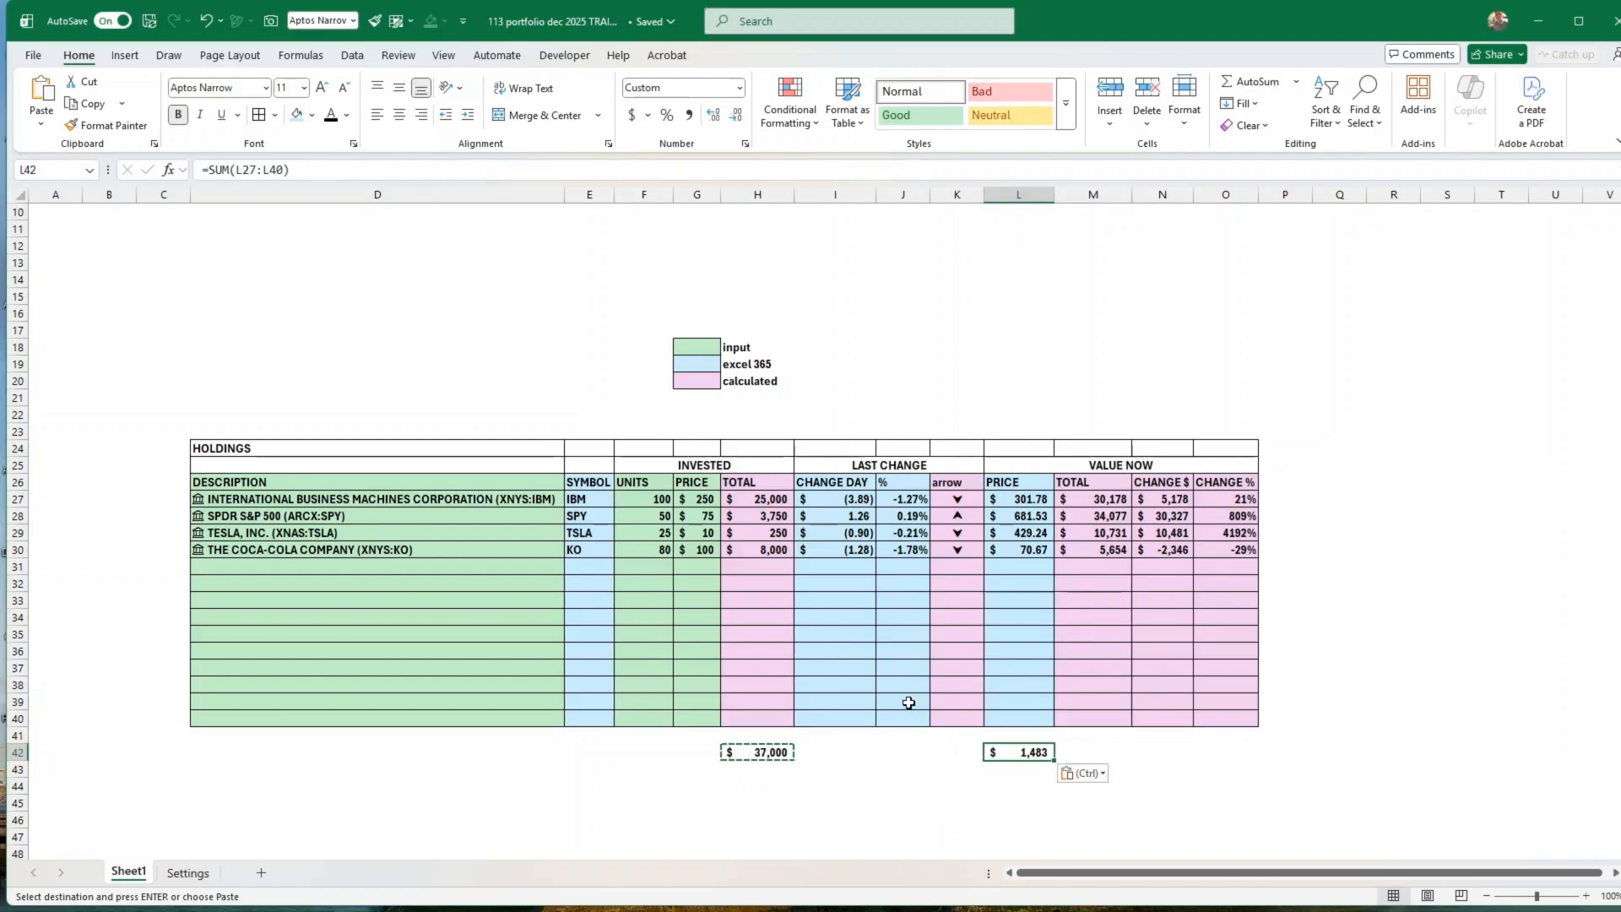
{"action": "key", "text": "Right"}
{"action": "key", "text": "ctrl+v"}
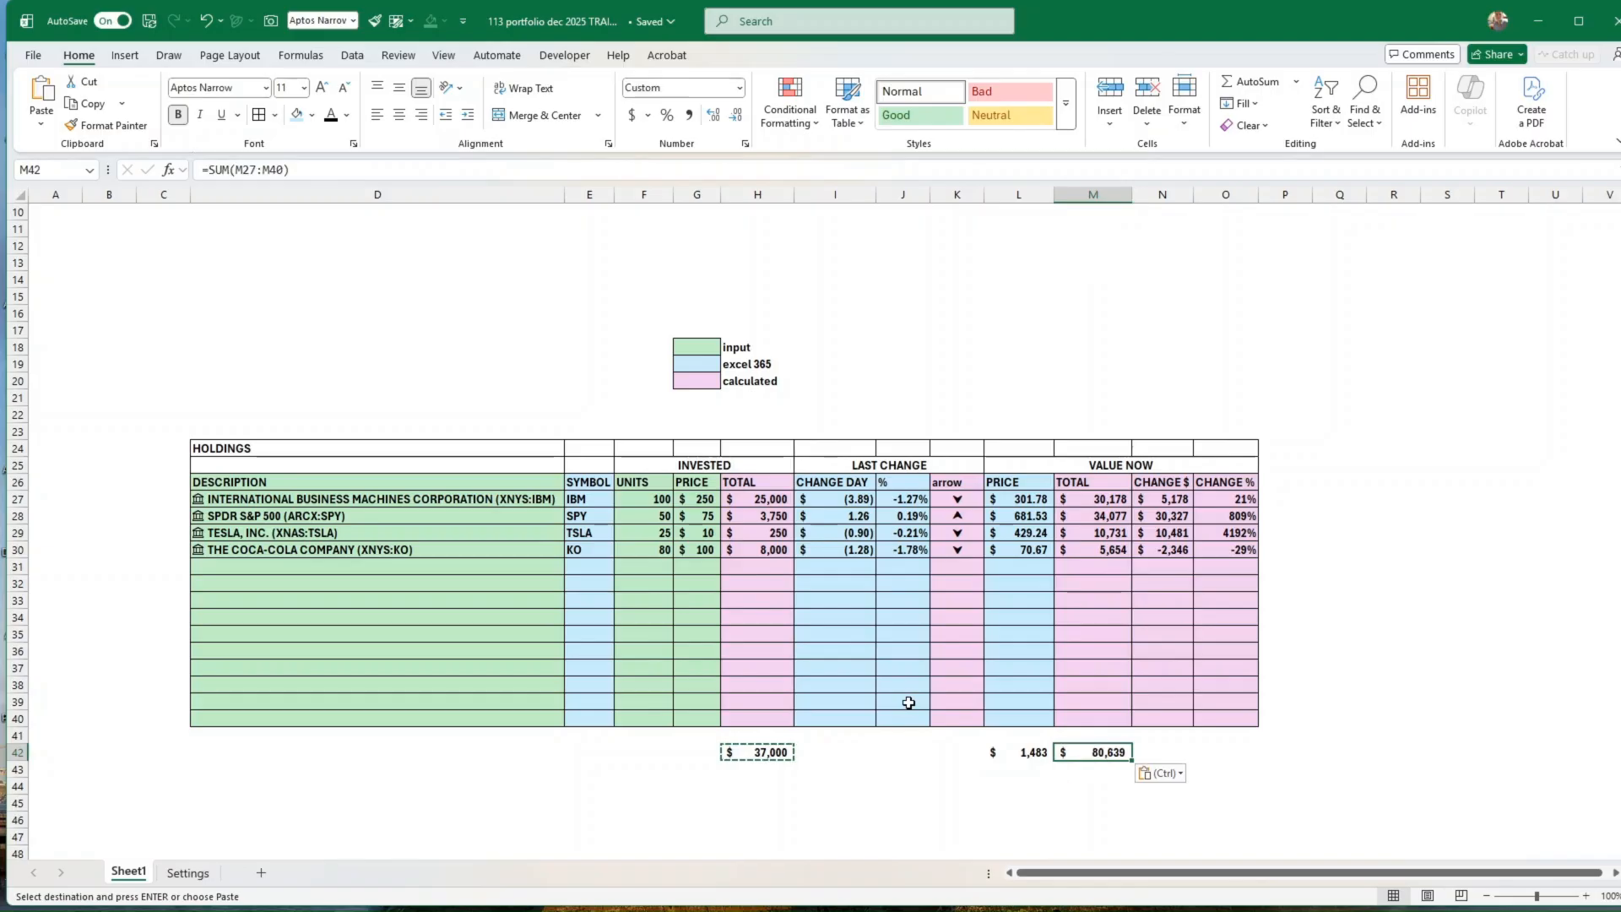
{"action": "key", "text": "Right"}
{"action": "key", "text": "ctrl+v"}
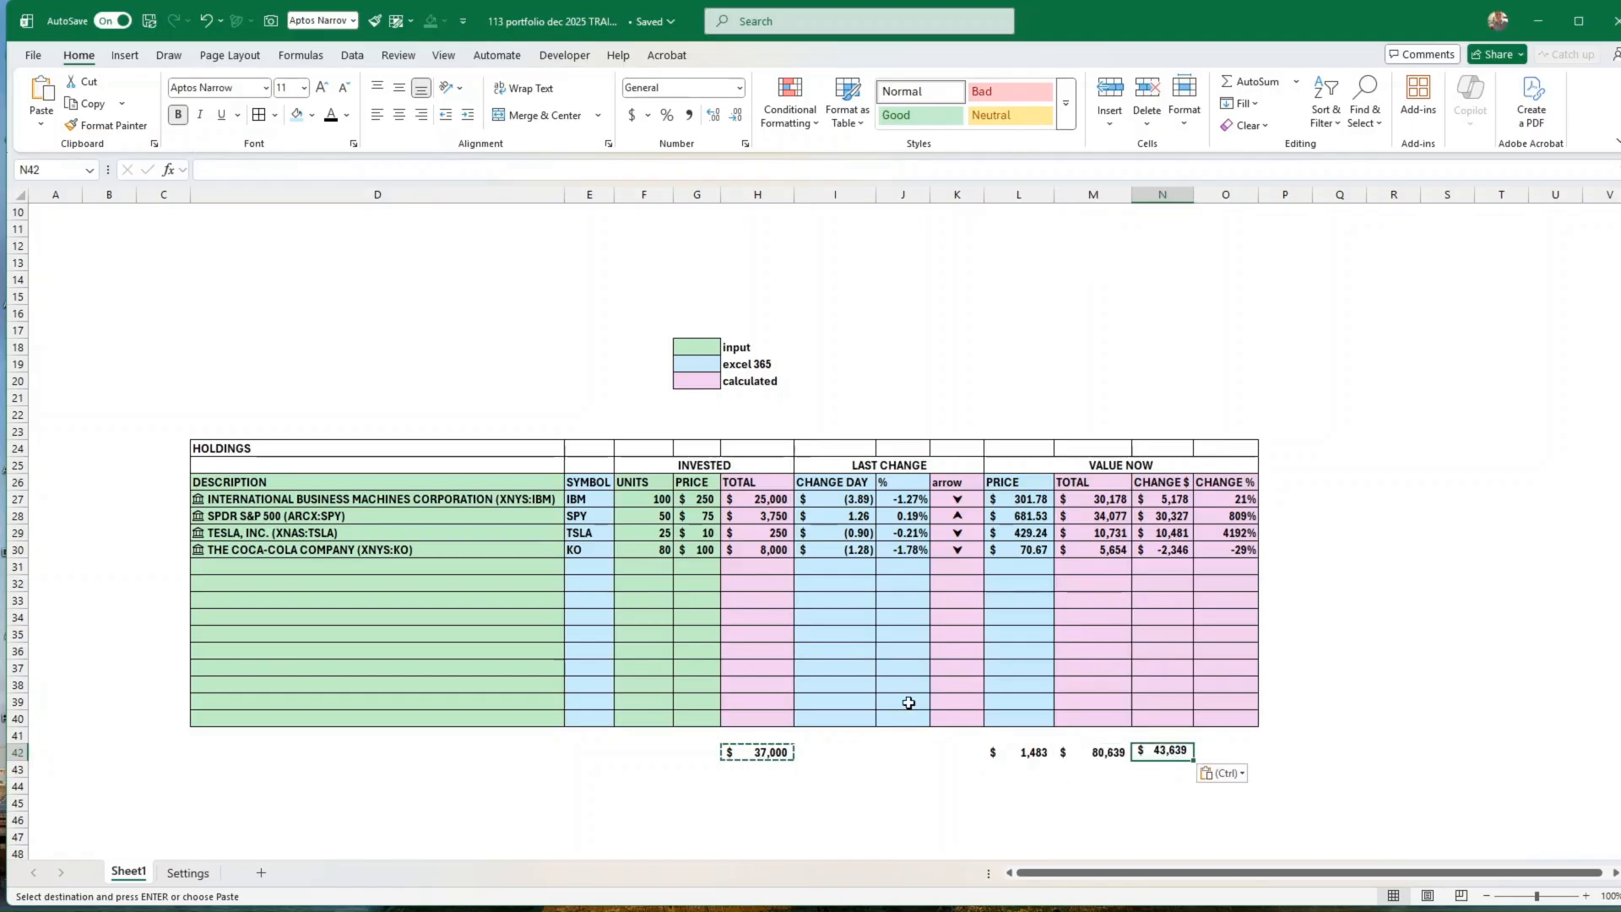
Step: Calculate the overall percentage change in O42 with =N42/H42 and format the cell as a percentage
{"action": "key", "text": "Right"}
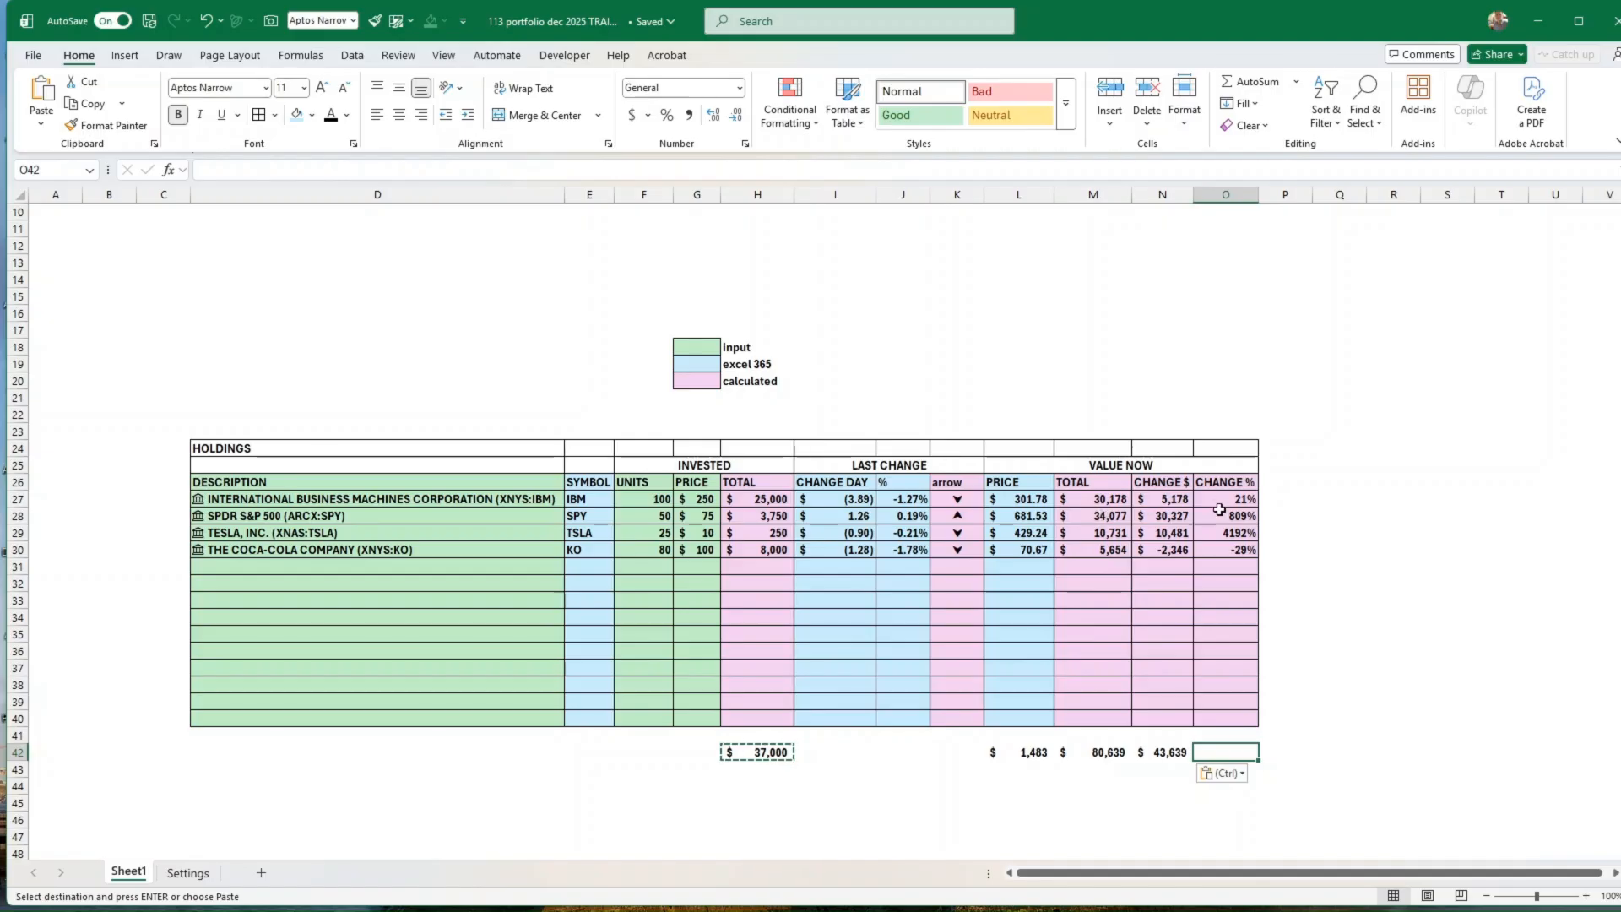
{"action": "left_click_drag", "start_coordinate": [1224, 499], "coordinate": [1230, 550]}
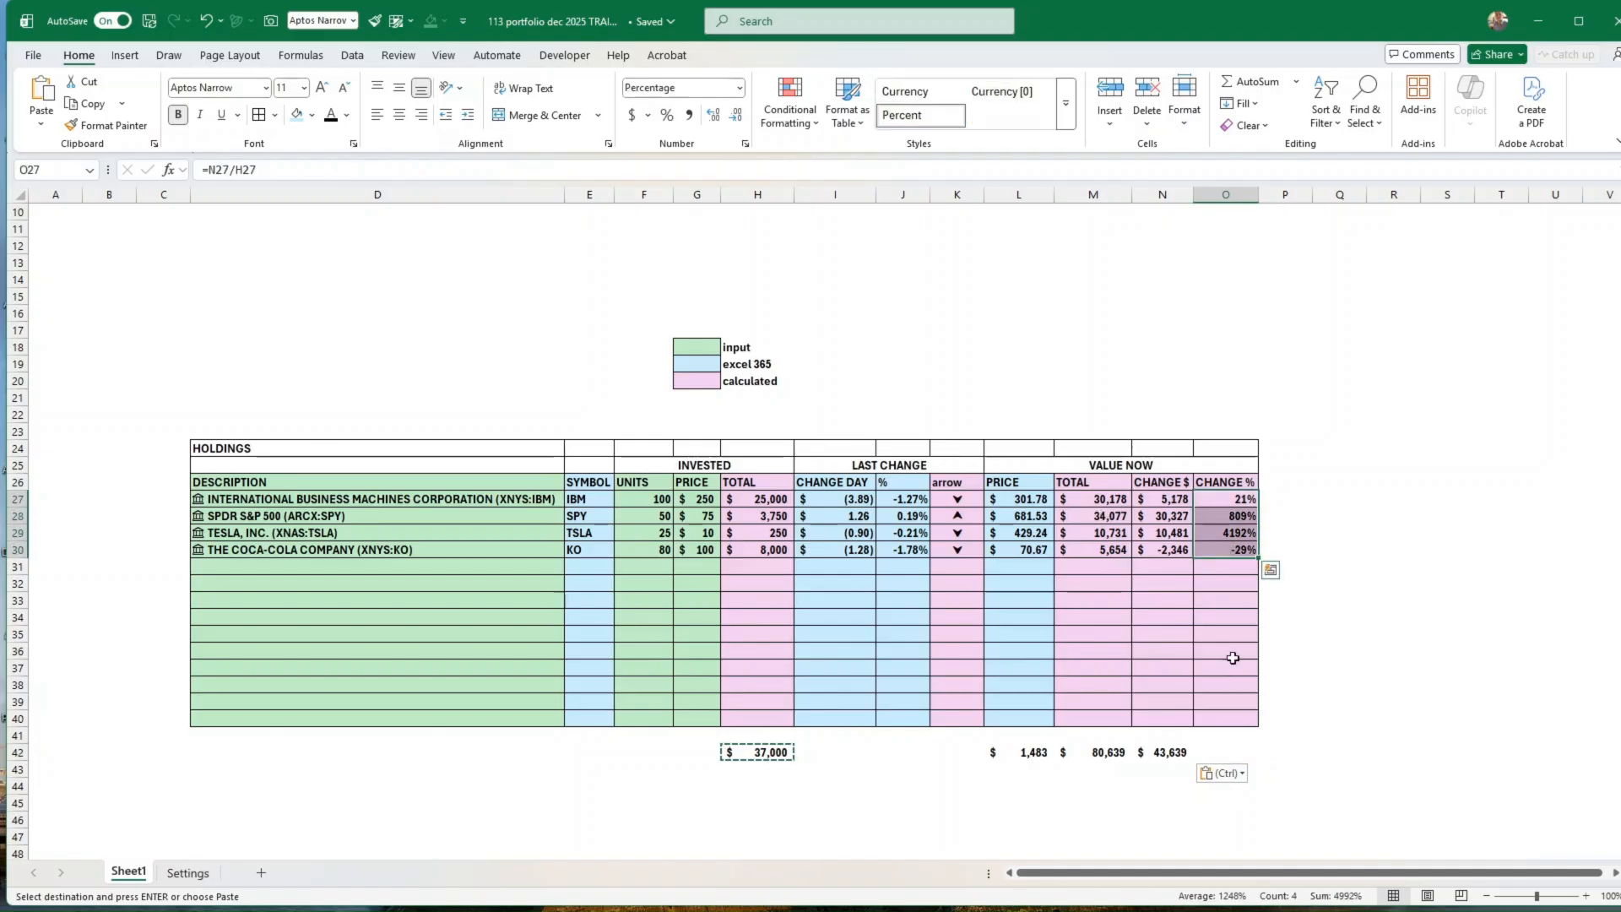
{"action": "left_click", "coordinate": [1216, 752]}
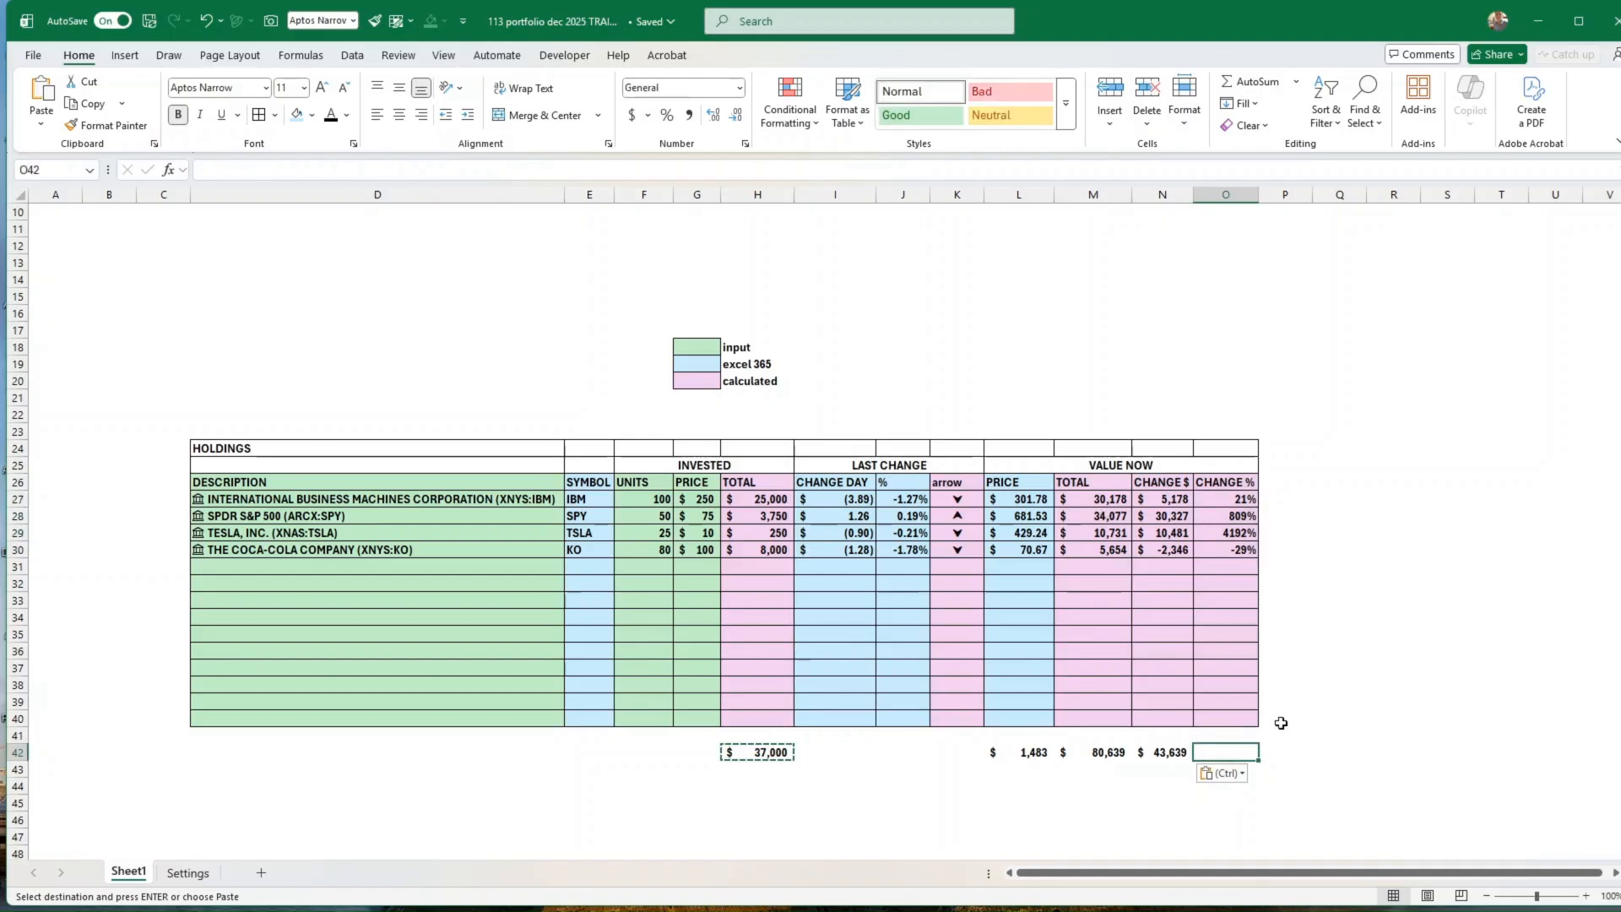
{"action": "type", "text": "="}
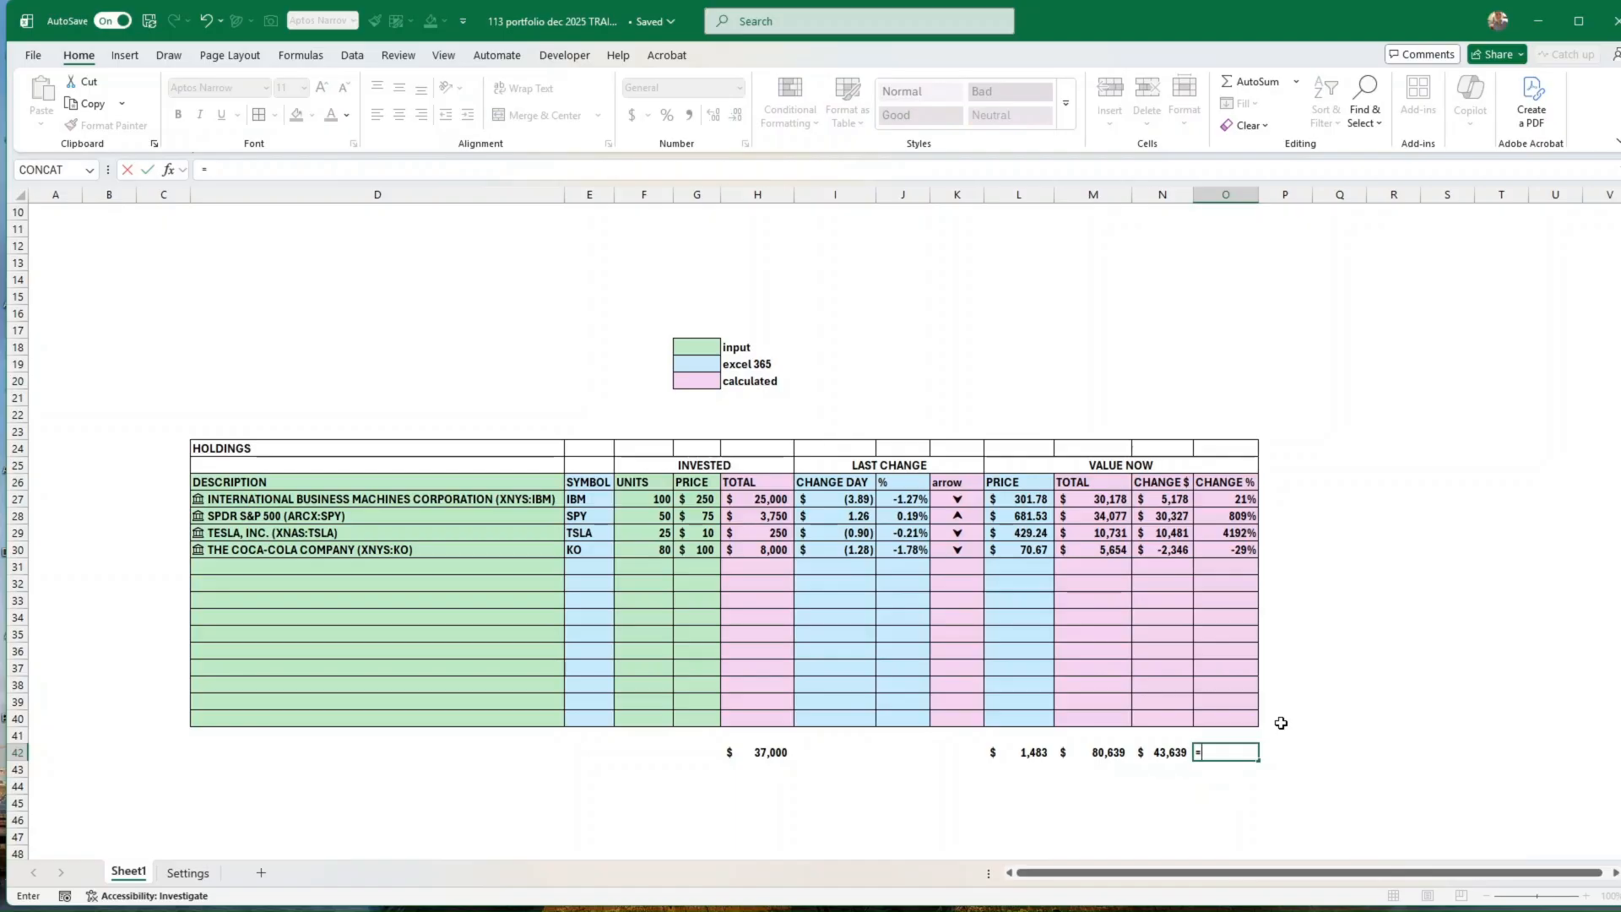
{"action": "key", "text": "Left"}
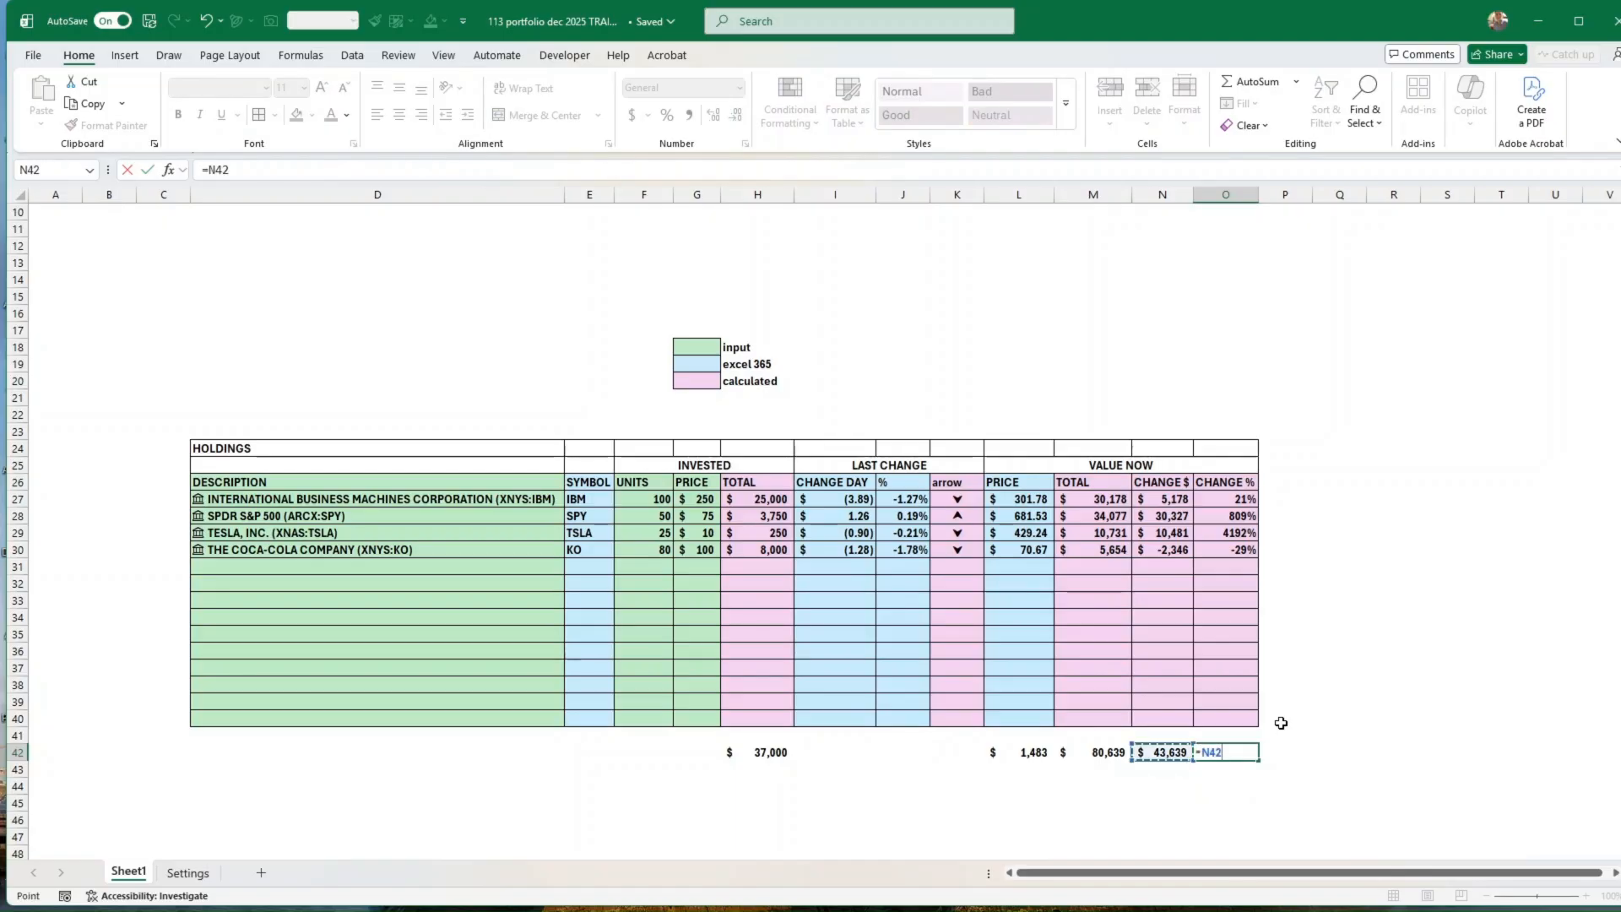
{"action": "type", "text": "/"}
{"action": "key", "text": "Left"}
{"action": "key", "text": "Left"}
{"action": "key", "text": "Left"}
{"action": "key", "text": "Left"}
{"action": "key", "text": "Left"}
{"action": "key", "text": "Left"}
{"action": "key", "text": "Left"}
{"action": "key", "text": "Left"}
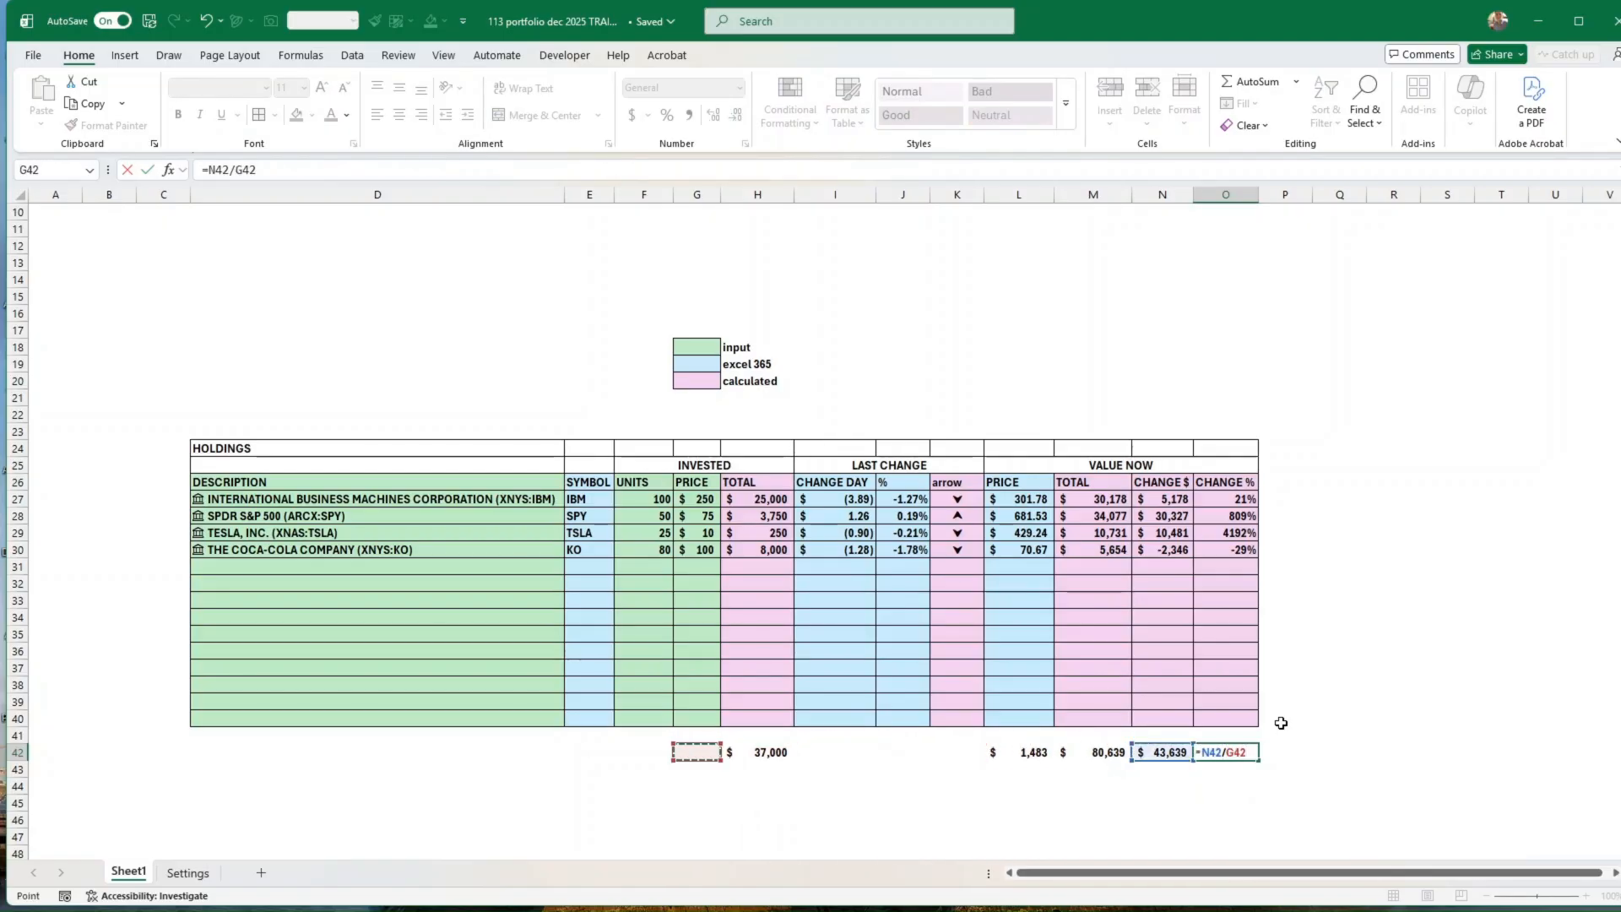
{"action": "key", "text": "Right"}
{"action": "key", "text": "Return"}
{"action": "key", "text": "Up"}
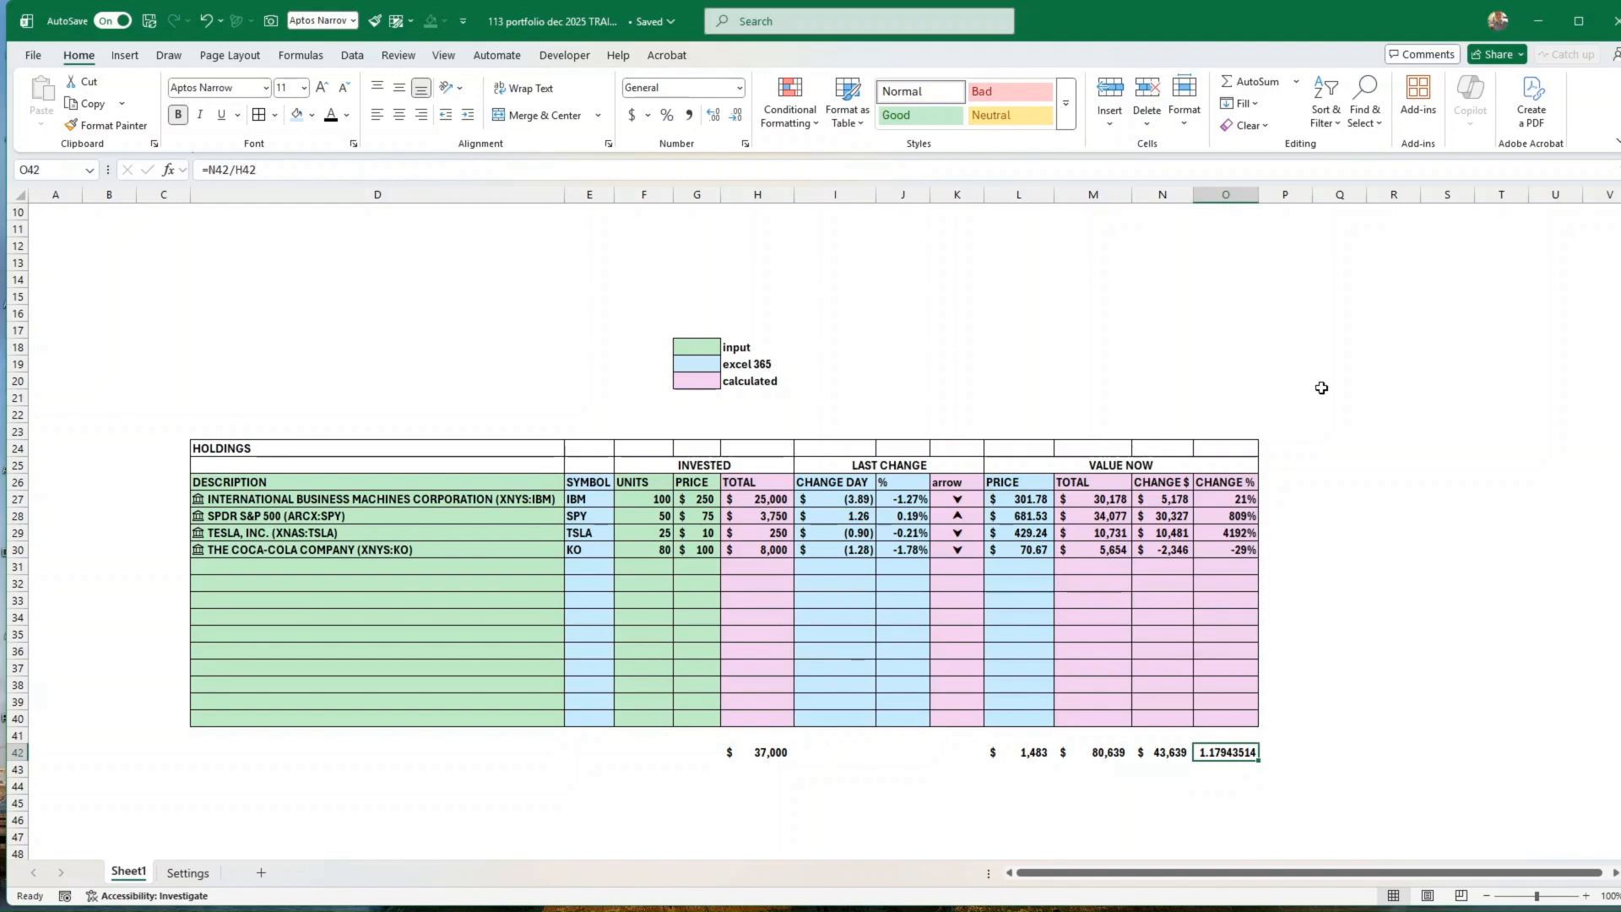
{"action": "left_click", "coordinate": [667, 118]}
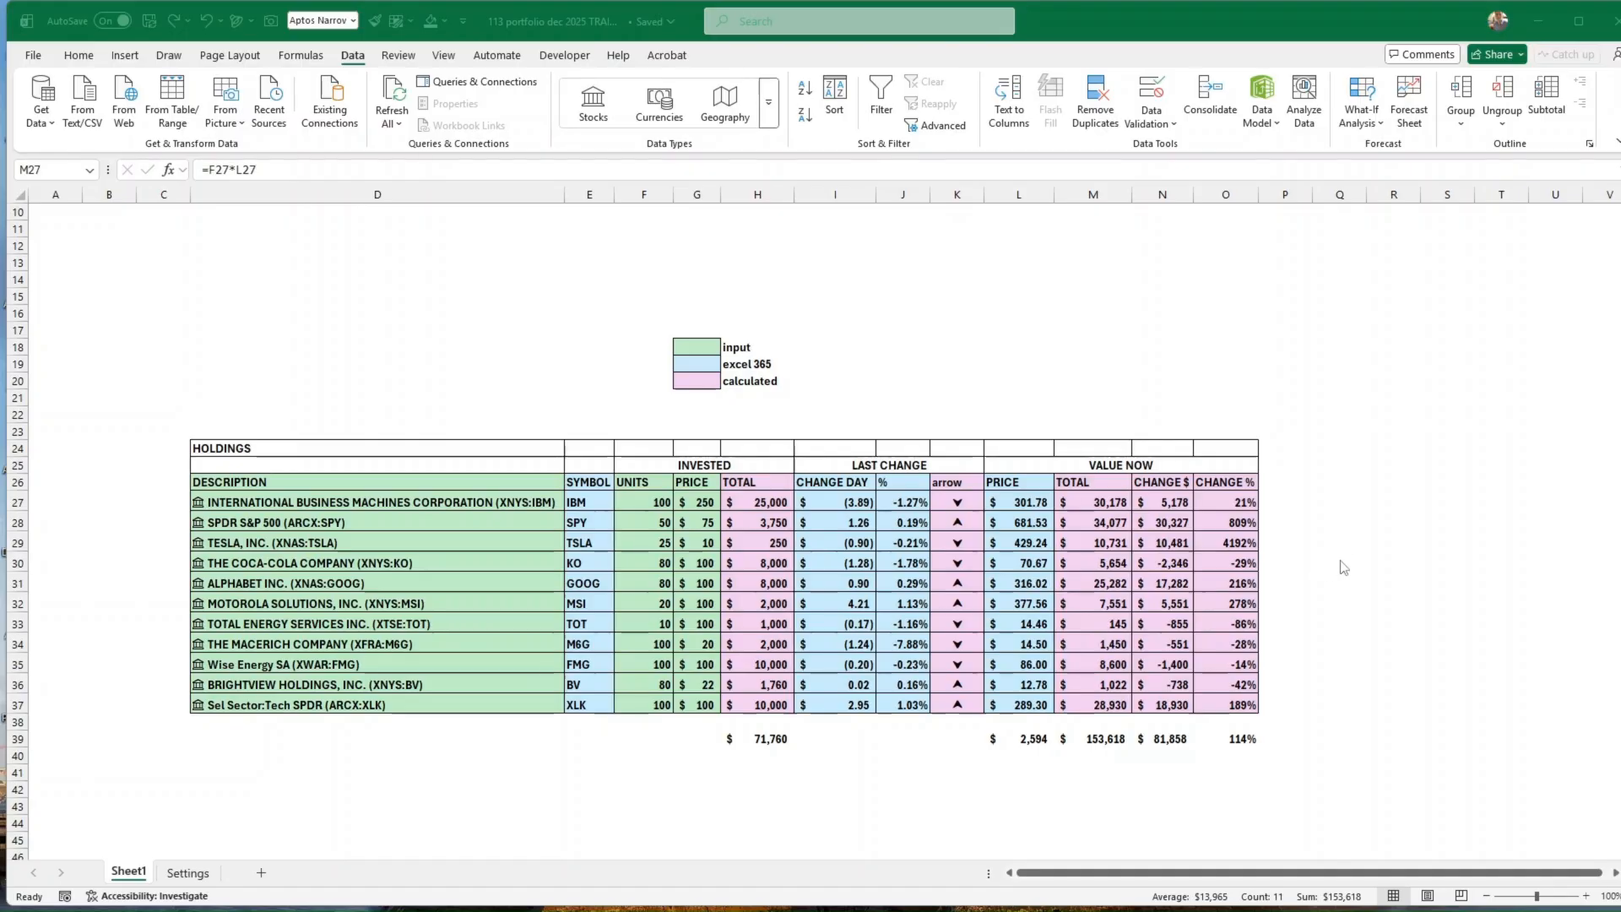
Step: Select the ticker symbols in E27:E37 together with the Value Now totals in M27:M37
{"action": "scroll", "coordinate": [1375, 485], "scroll_direction": "up", "scroll_amount": 1}
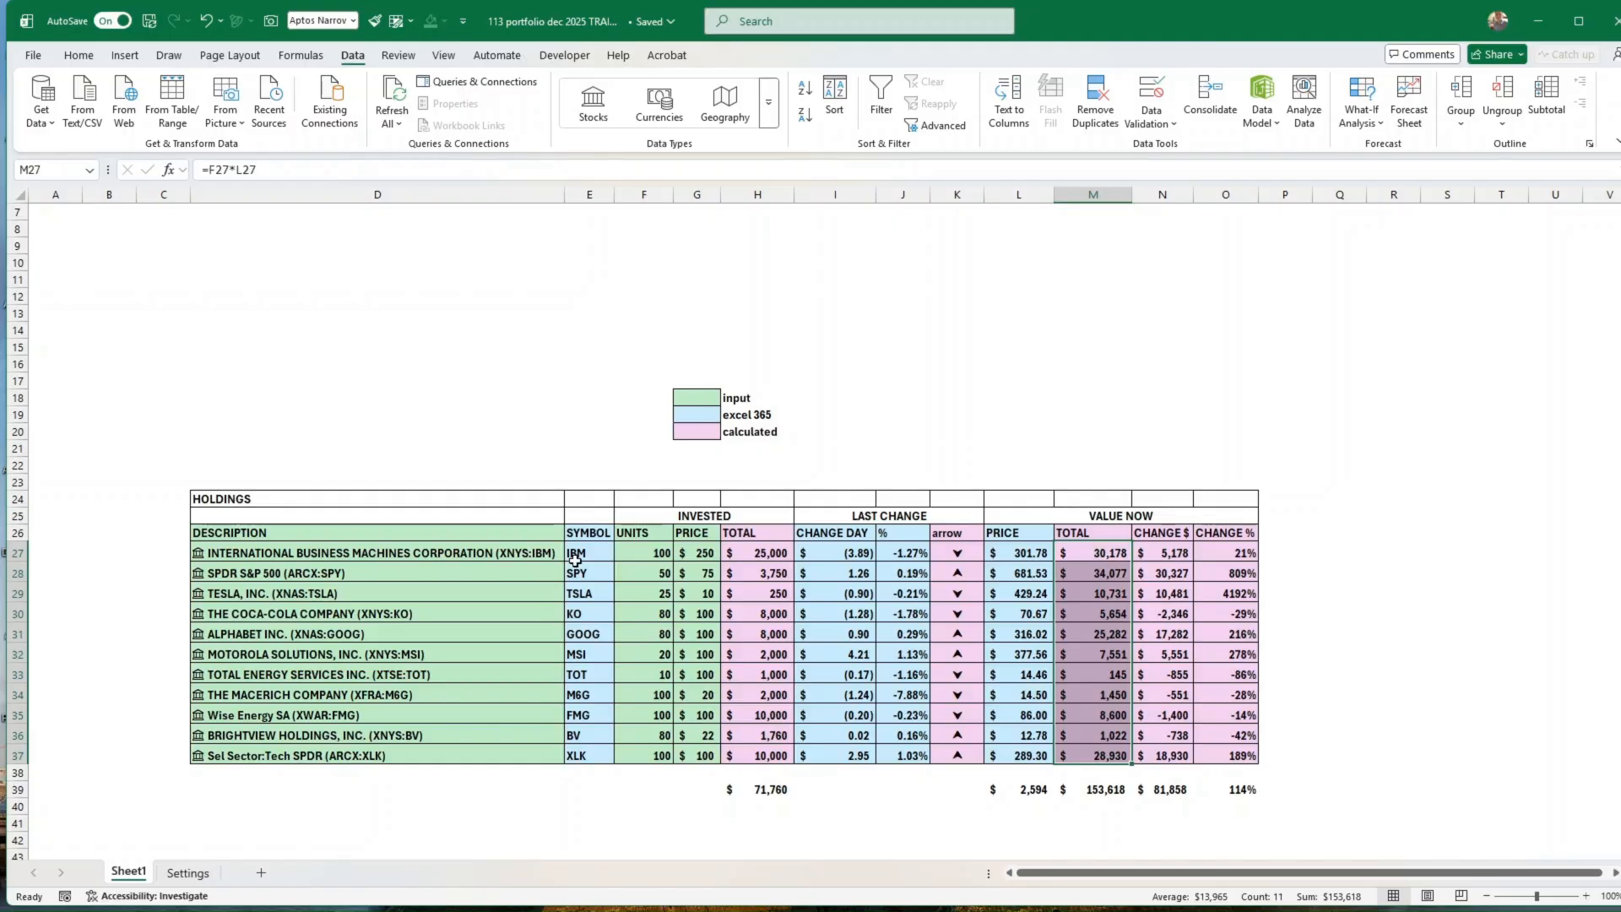
{"action": "left_click_drag", "start_coordinate": [574, 553], "coordinate": [599, 743]}
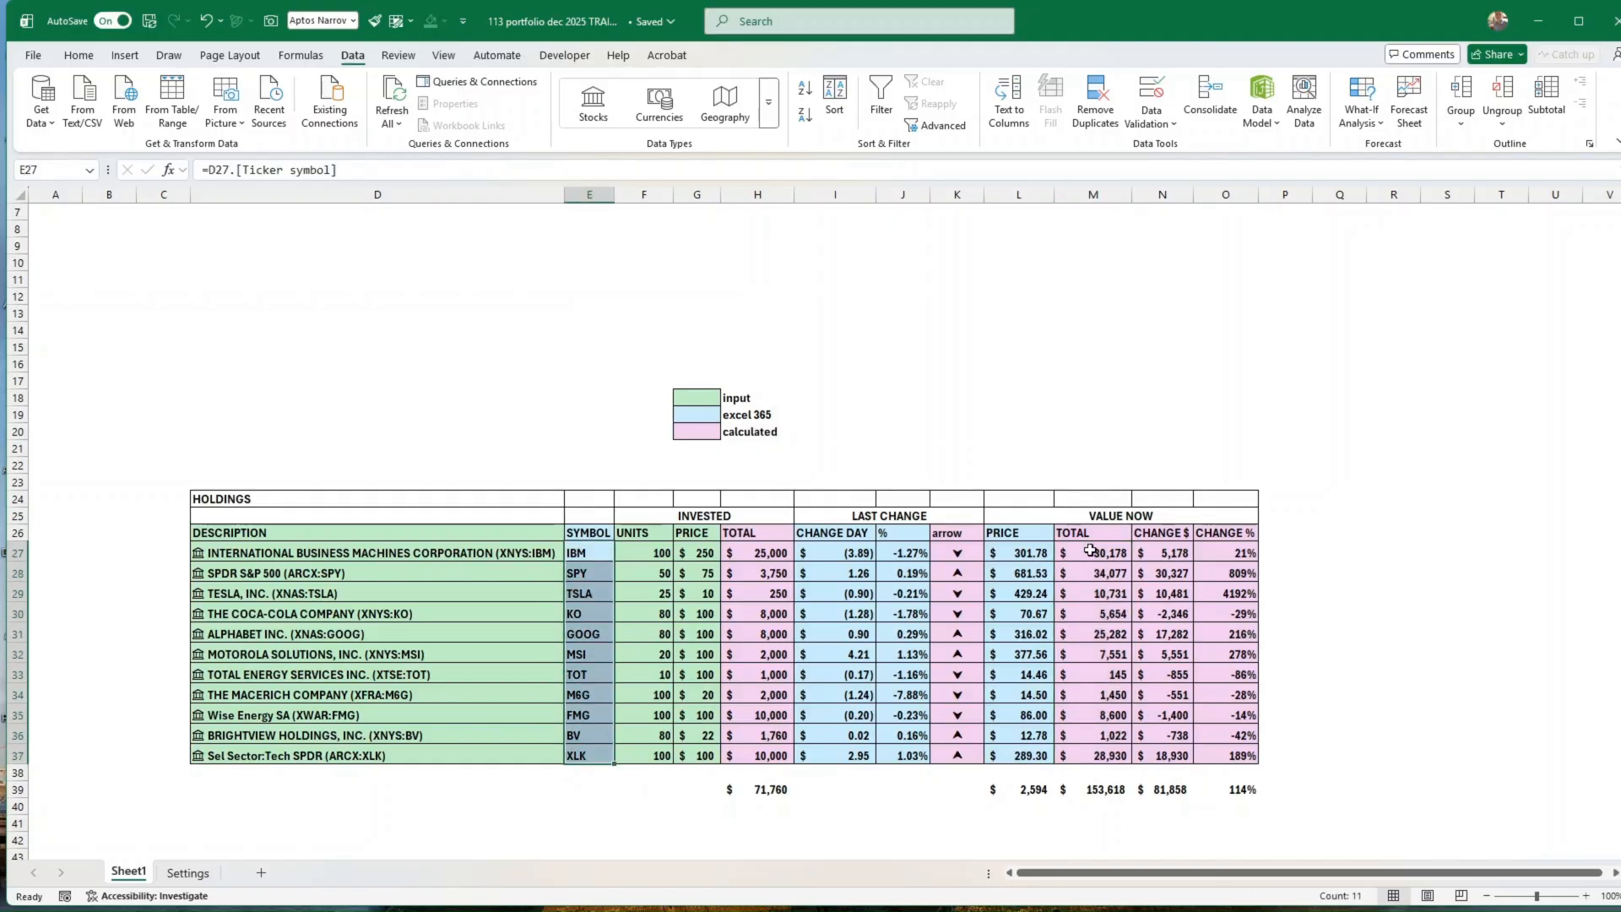
{"action": "left_click_drag", "start_coordinate": [1090, 550], "coordinate": [1098, 754]}
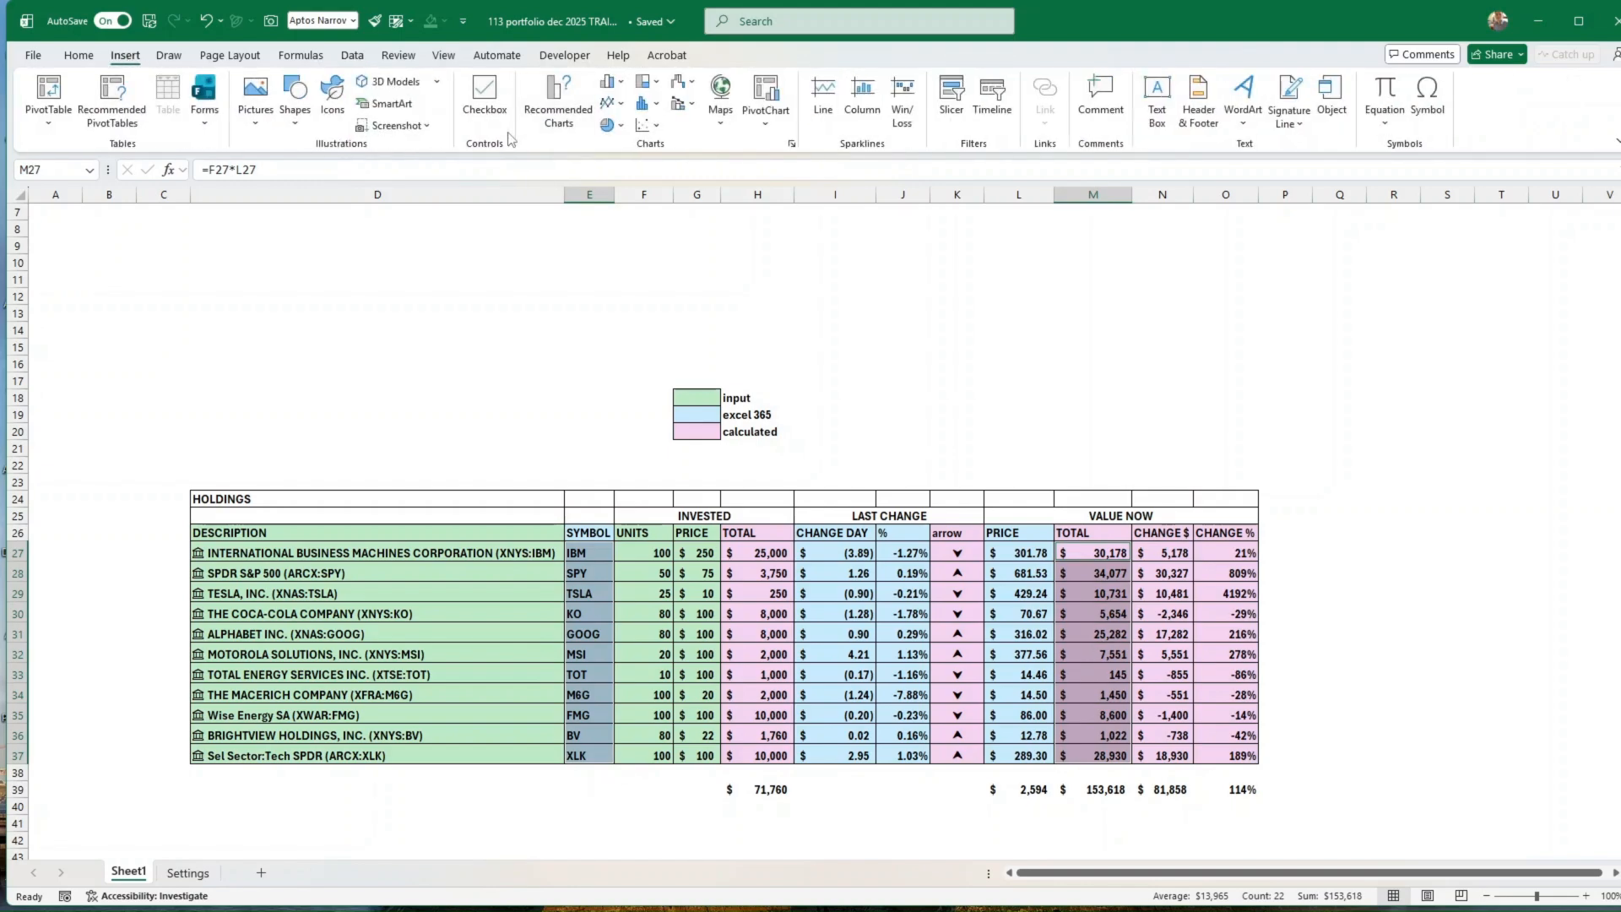
{"action": "left_click", "coordinate": [563, 116]}
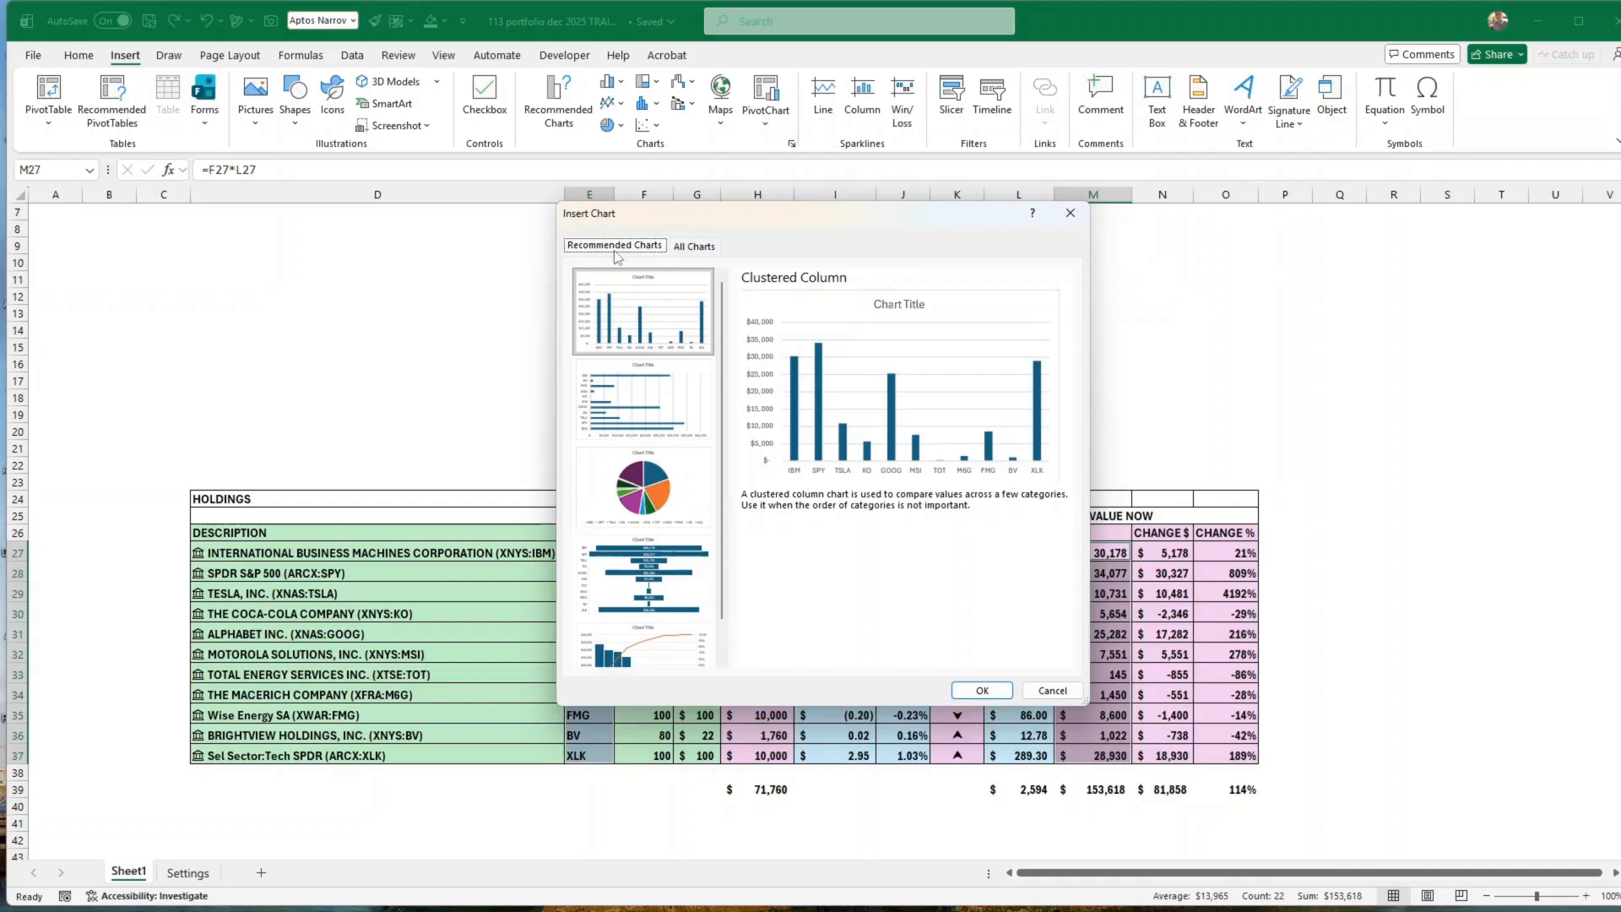
{"action": "left_click", "coordinate": [691, 248]}
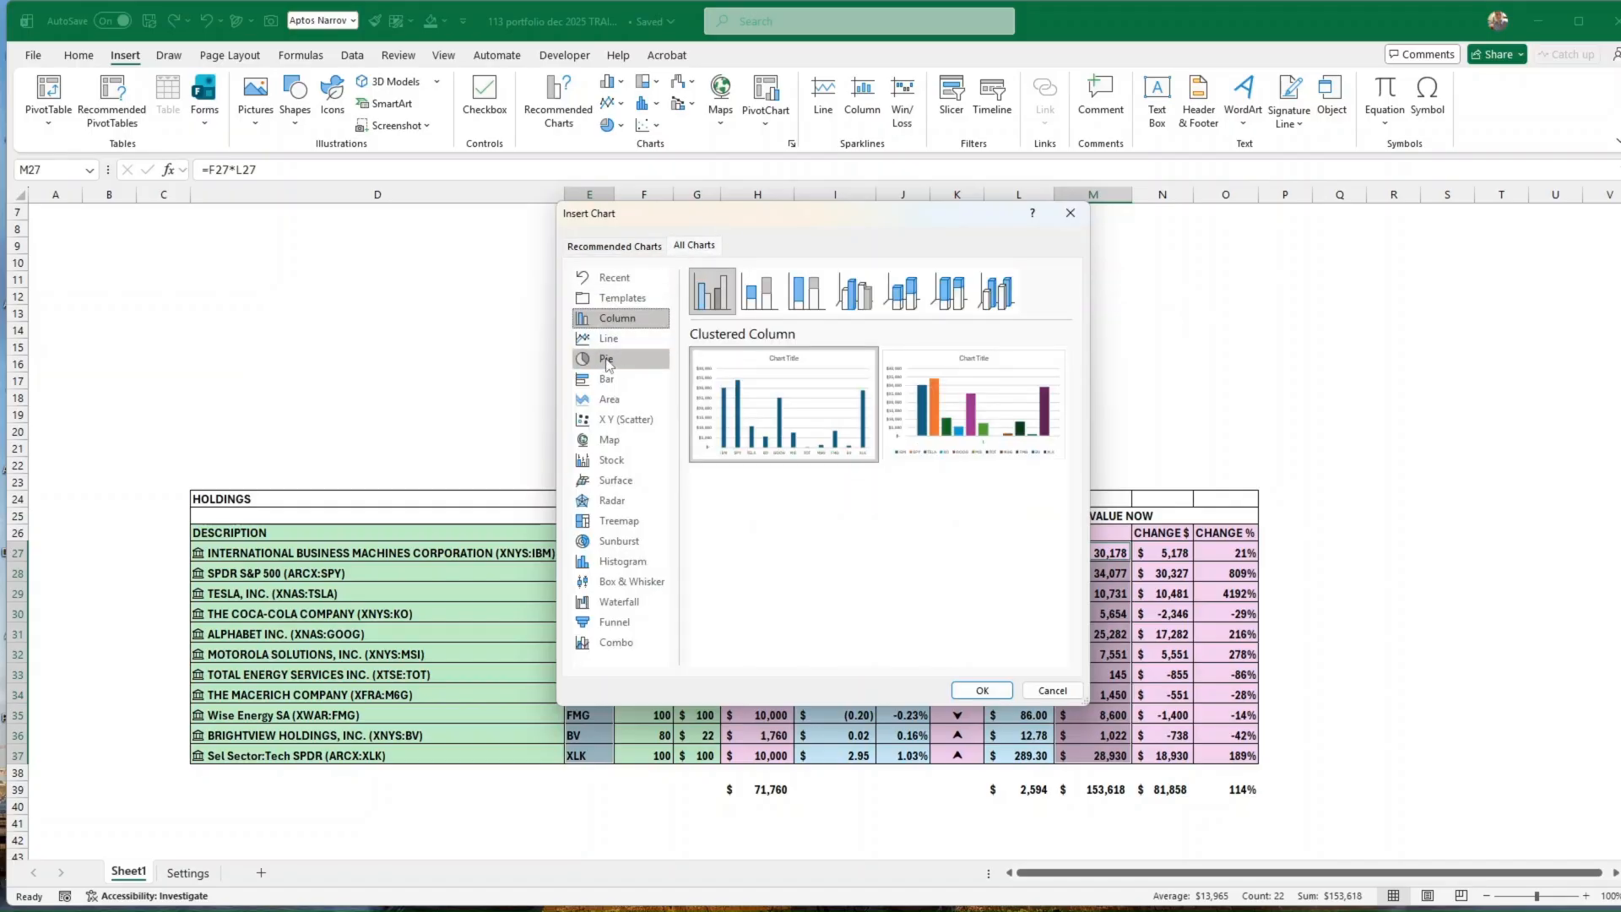
{"action": "left_click", "coordinate": [607, 362]}
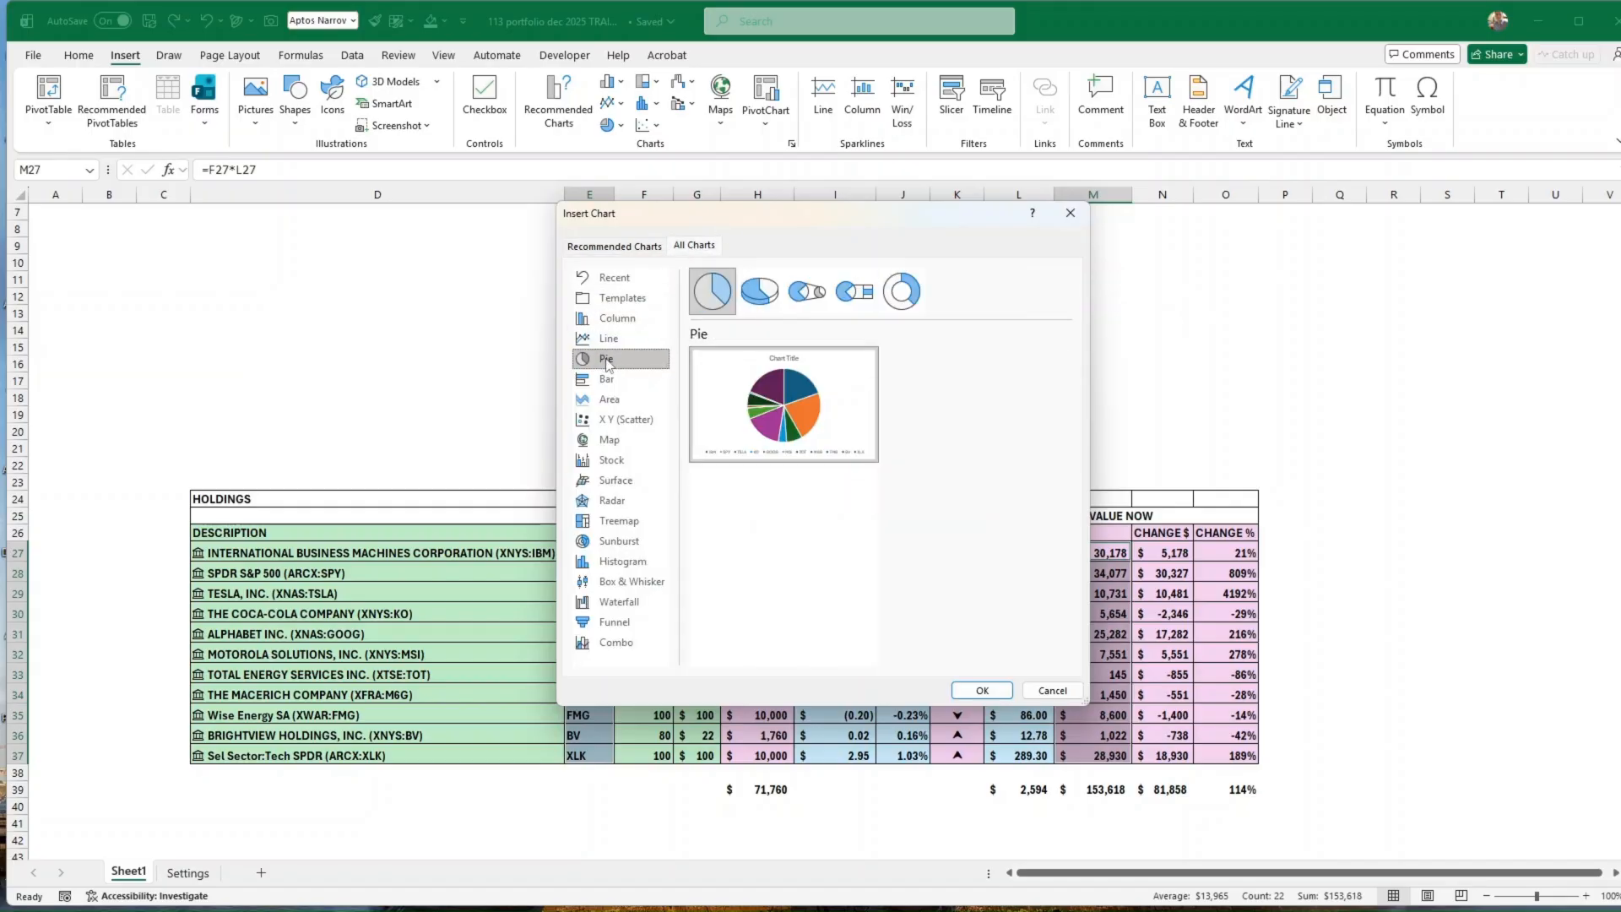
{"action": "left_click", "coordinate": [902, 294]}
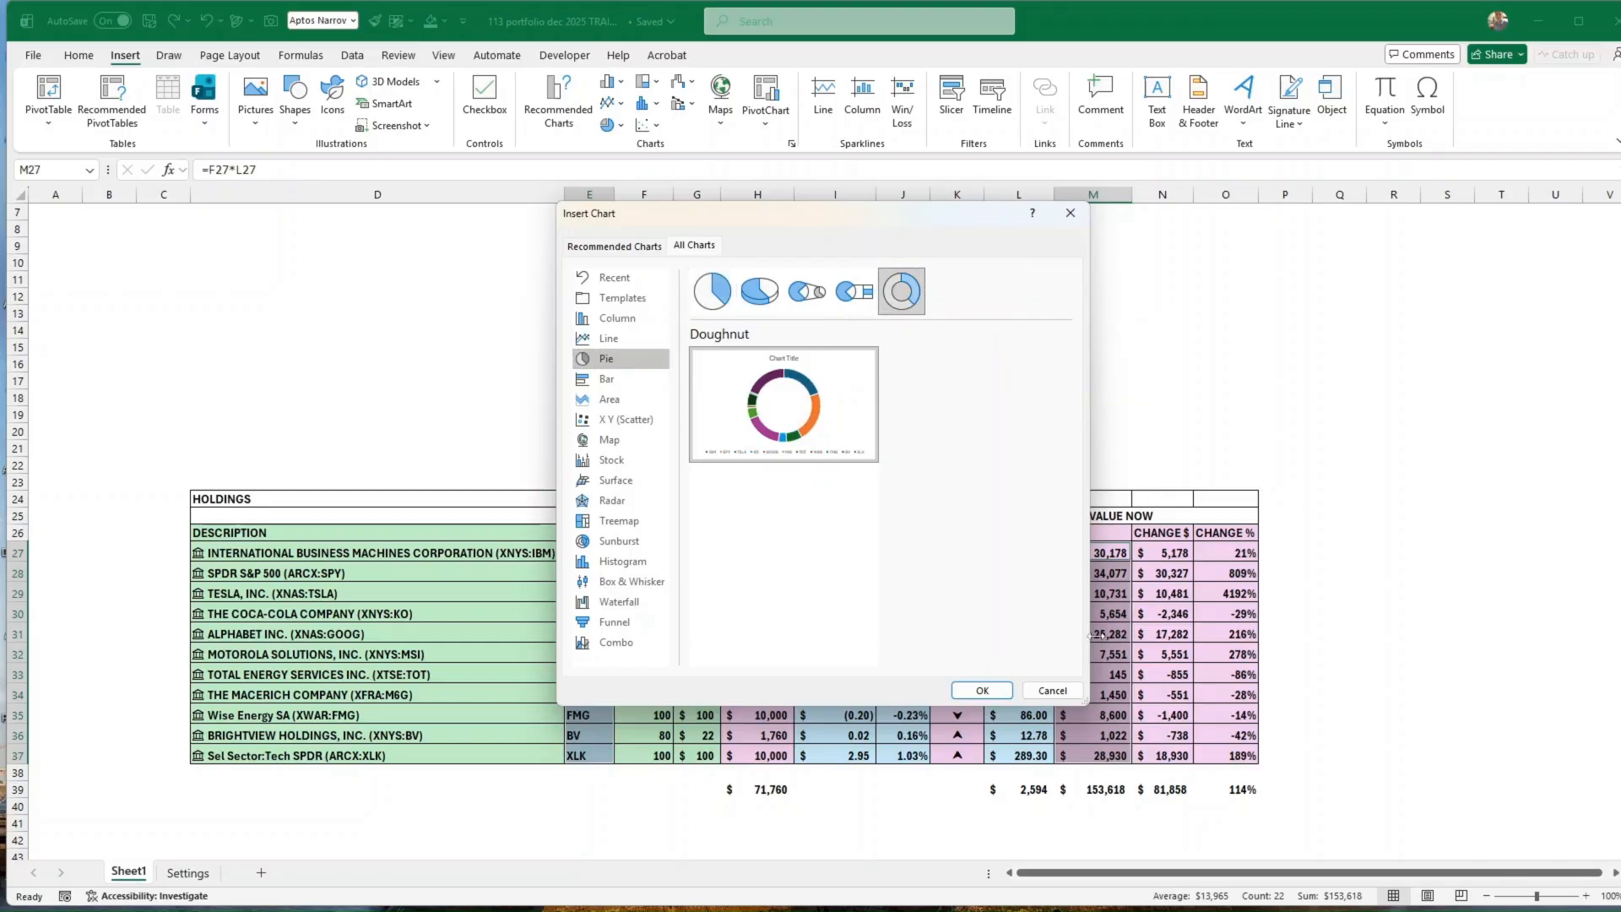
{"action": "left_click", "coordinate": [1060, 691]}
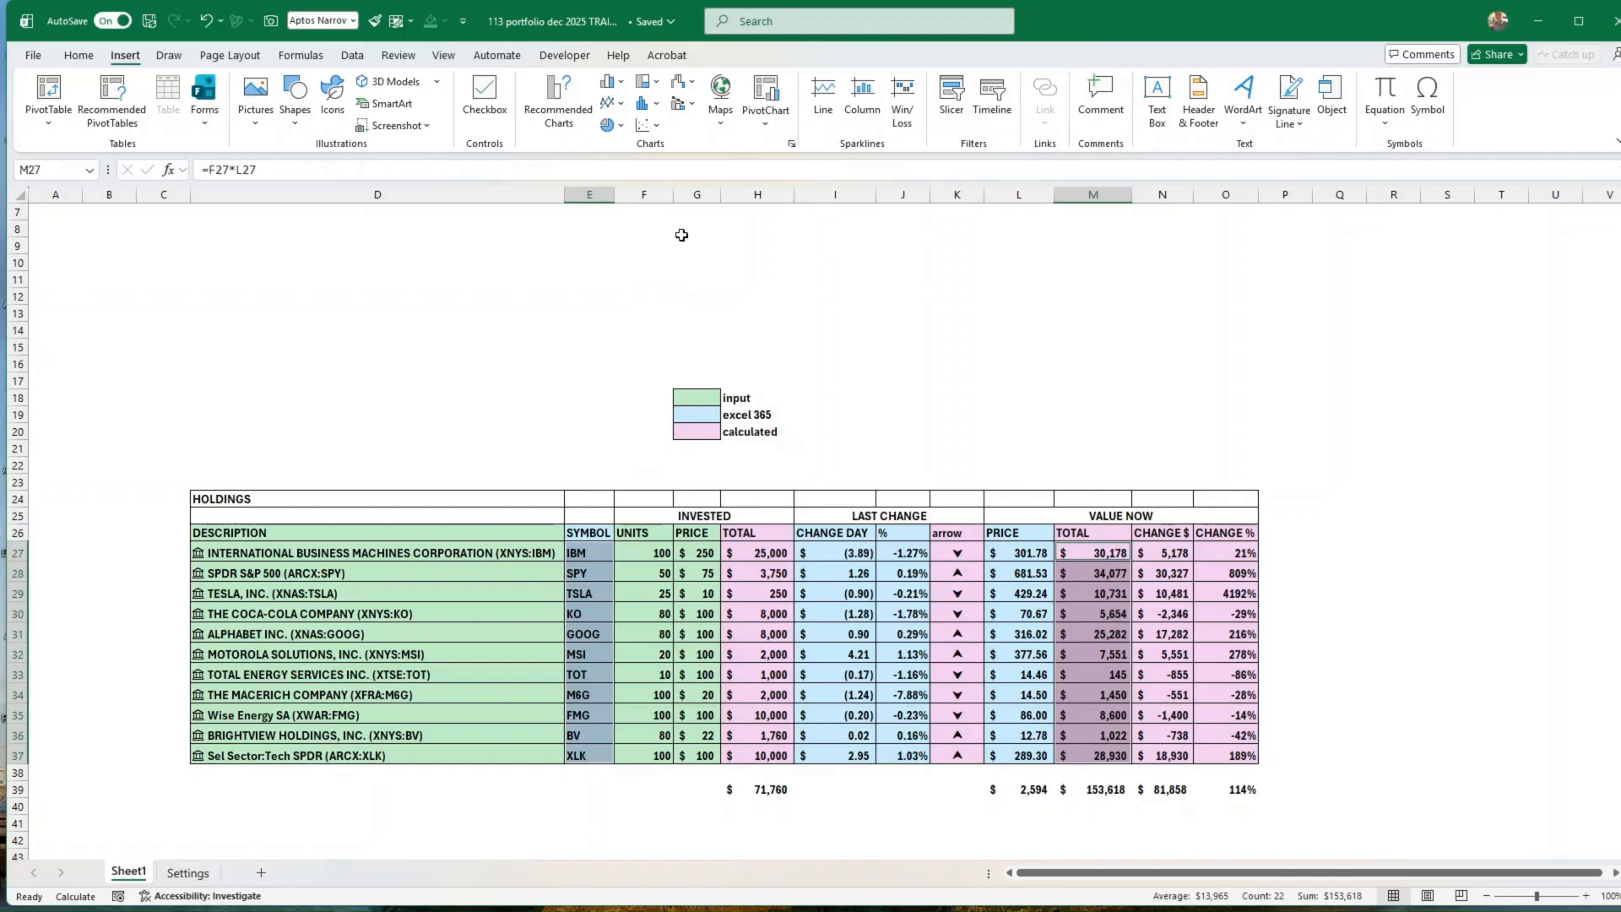
Step: Insert a doughnut chart of the selected symbols and totals, place it above the Holdings table and shrink it slightly
{"action": "left_click", "coordinate": [609, 125]}
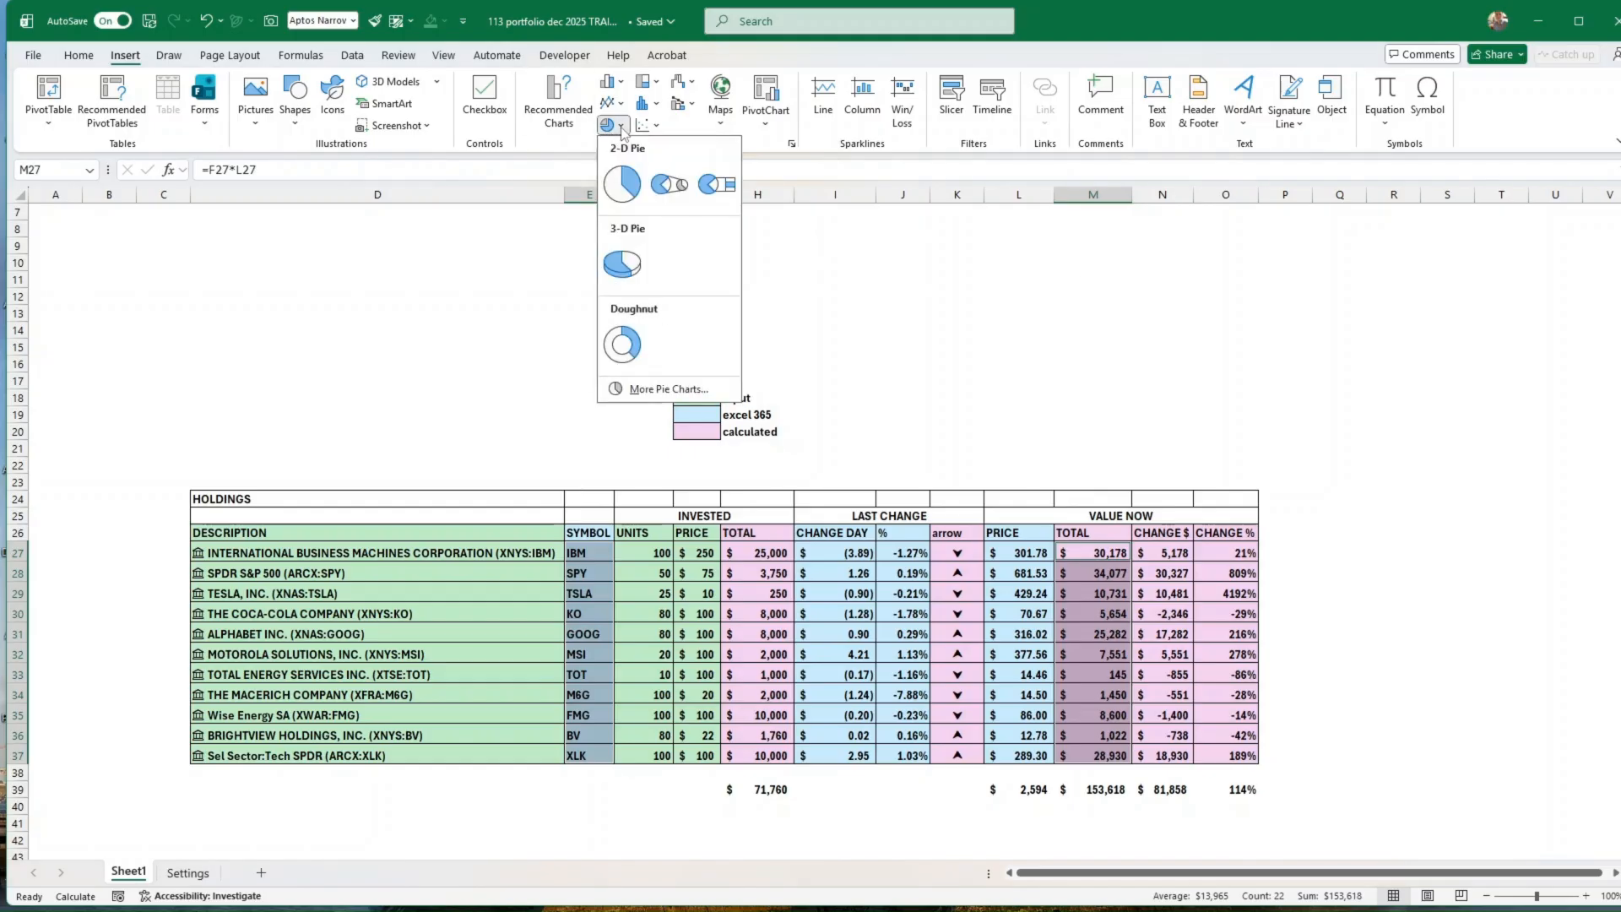
{"action": "left_click", "coordinate": [622, 343]}
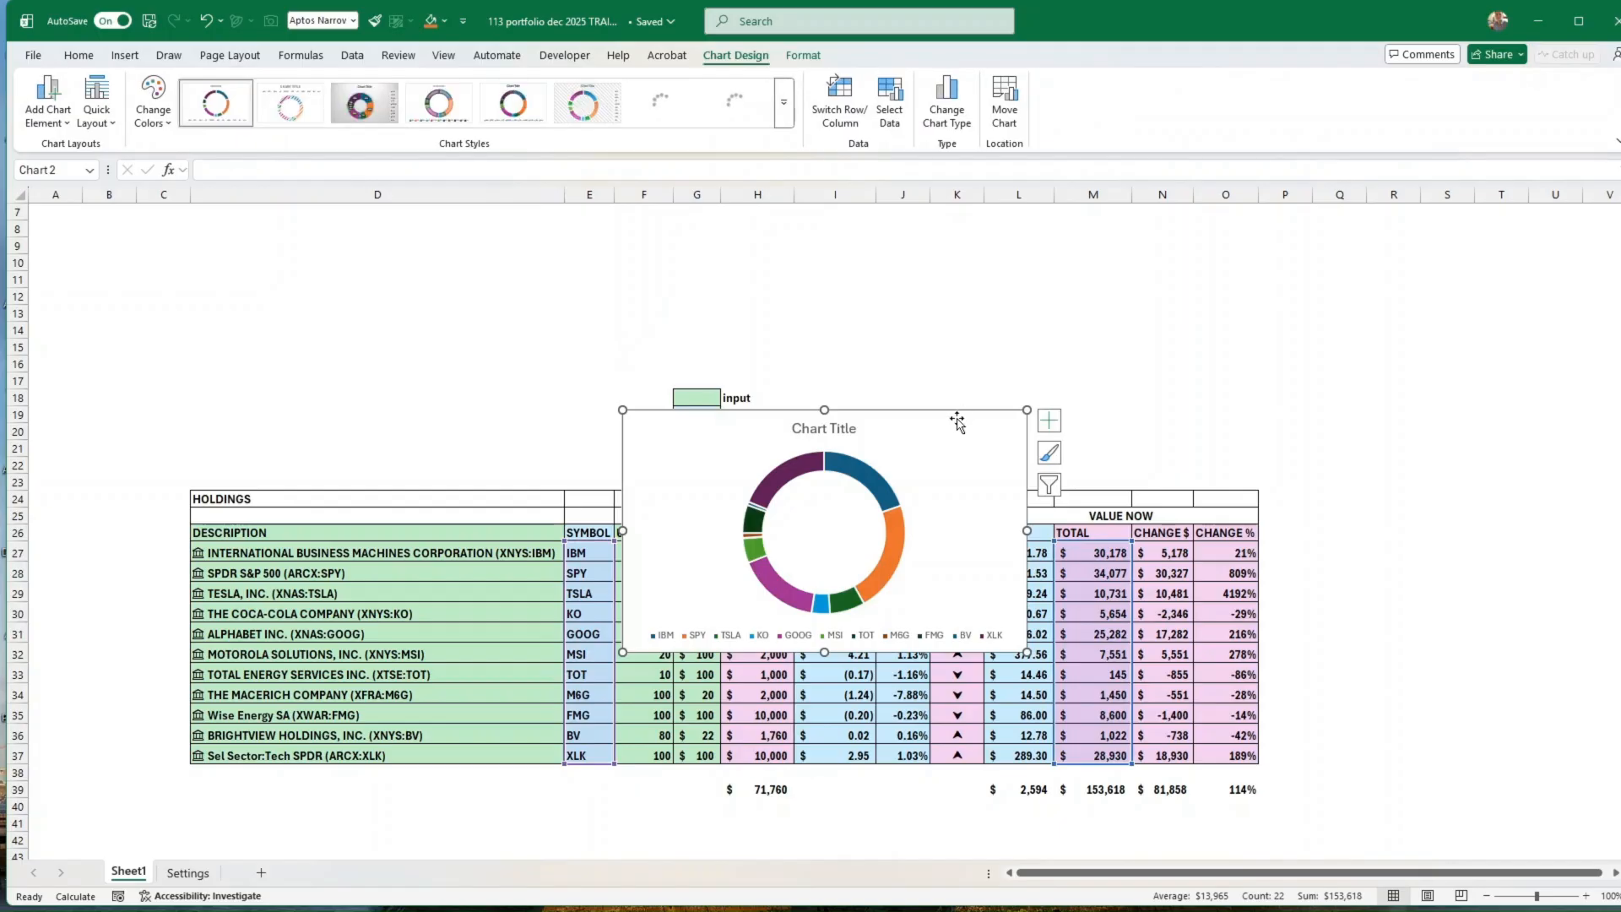
{"action": "left_click_drag", "start_coordinate": [948, 411], "coordinate": [568, 283]}
{"action": "left_click_drag", "start_coordinate": [648, 524], "coordinate": [600, 462]}
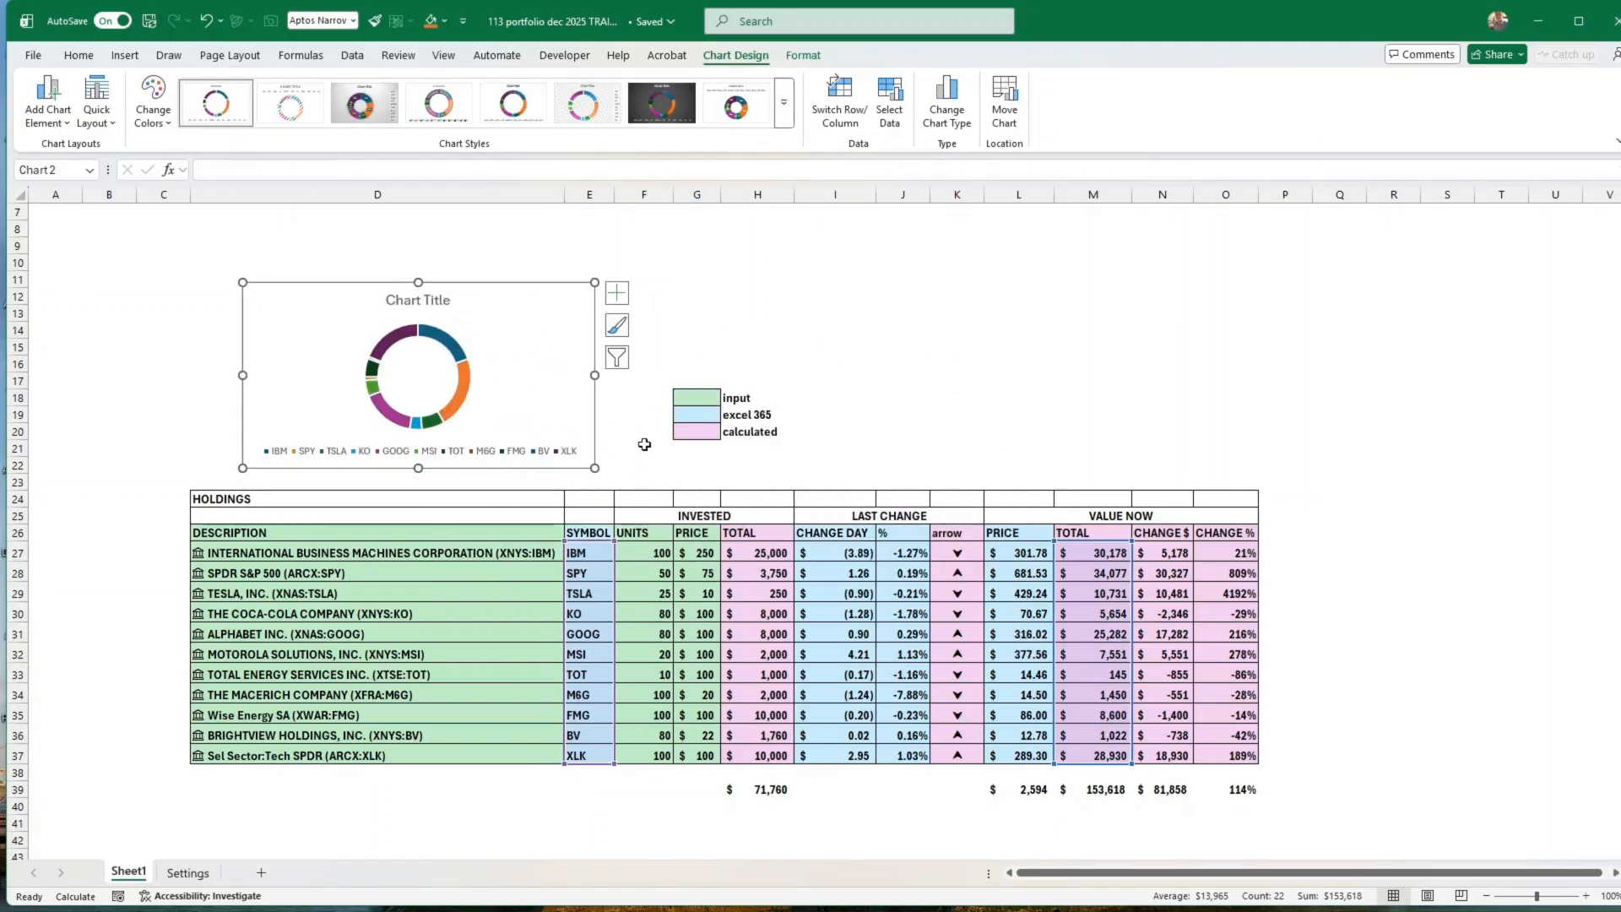
Step: Add data labels to the doughnut chart's series
{"action": "left_click", "coordinate": [462, 402]}
{"action": "right_click", "coordinate": [457, 398]}
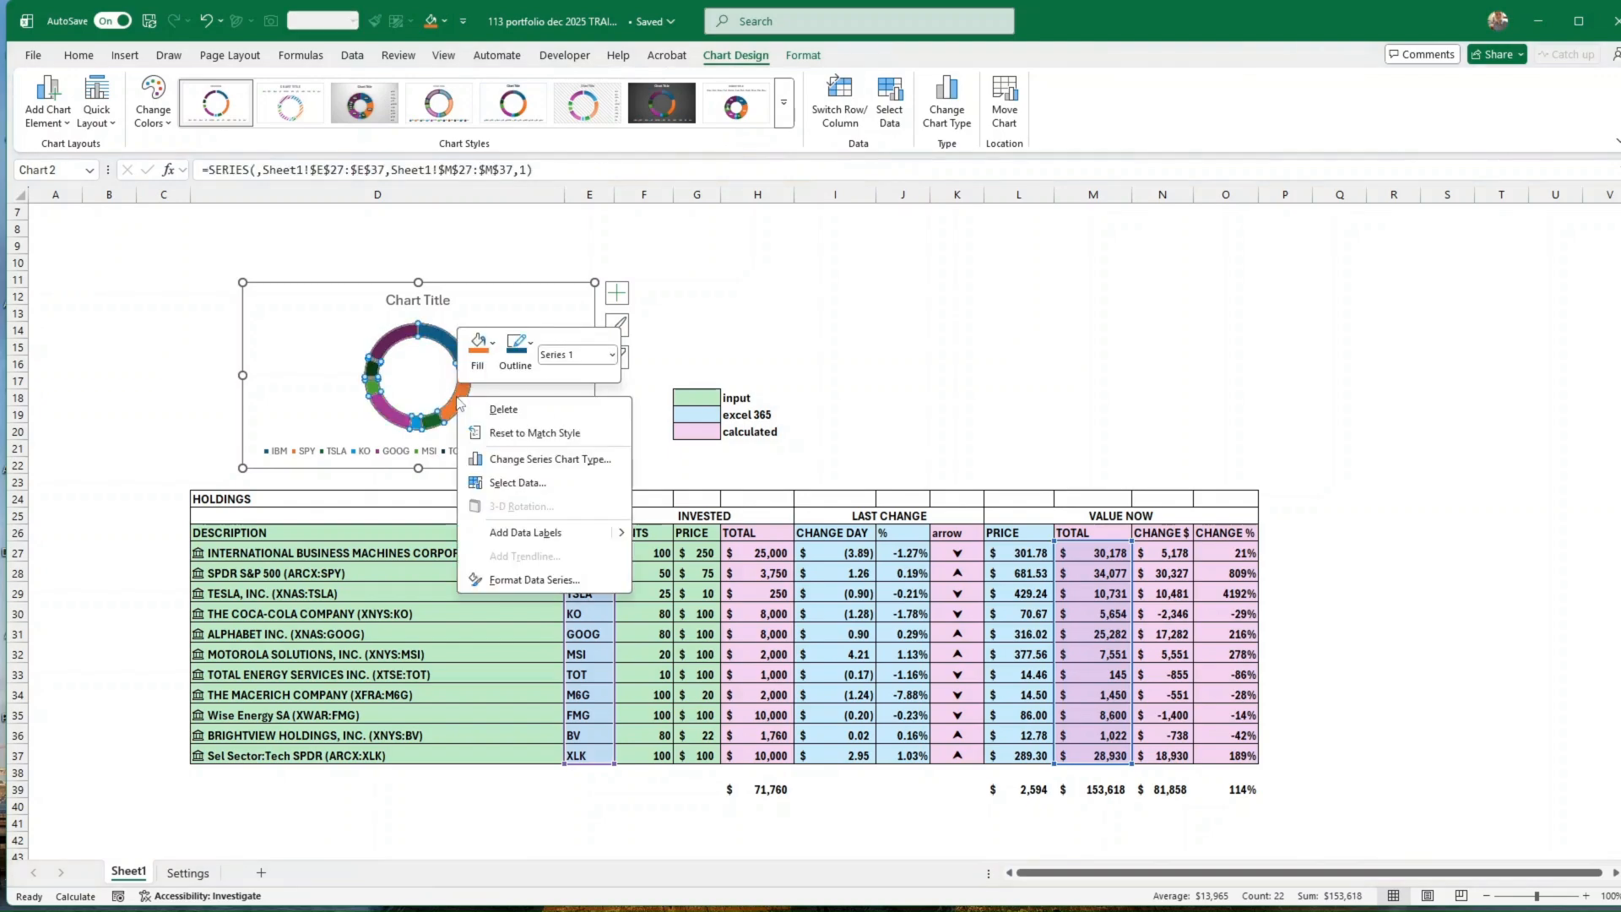
{"action": "left_click", "coordinate": [527, 534]}
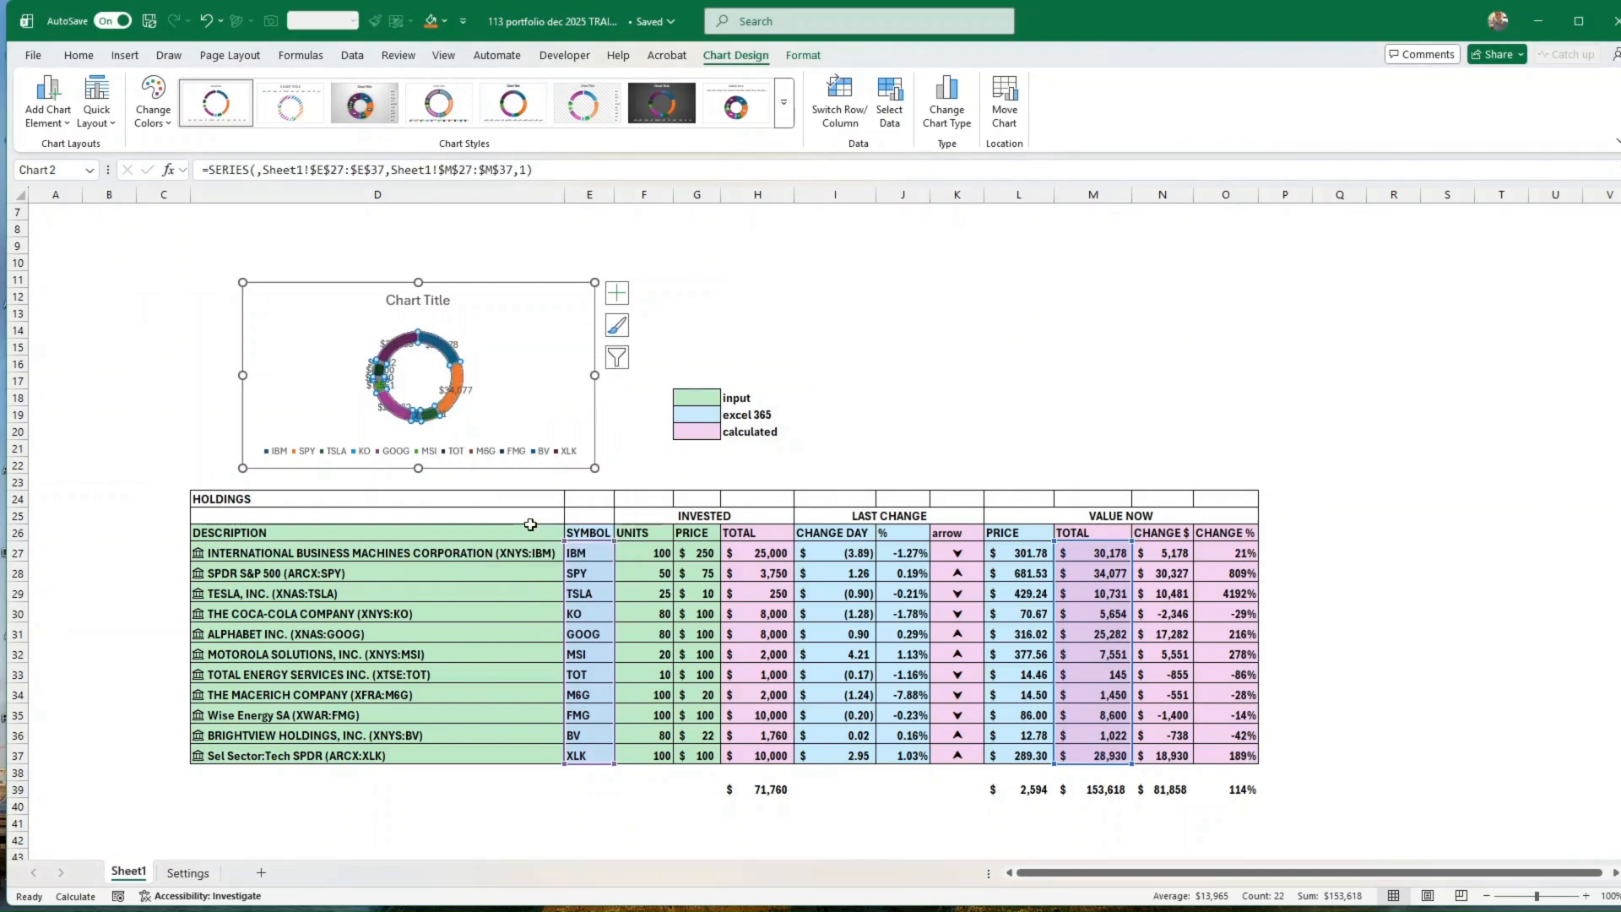
Step: Format the doughnut's data labels to contain the category name instead of the value, leaving the series name off
{"action": "left_click", "coordinate": [458, 391]}
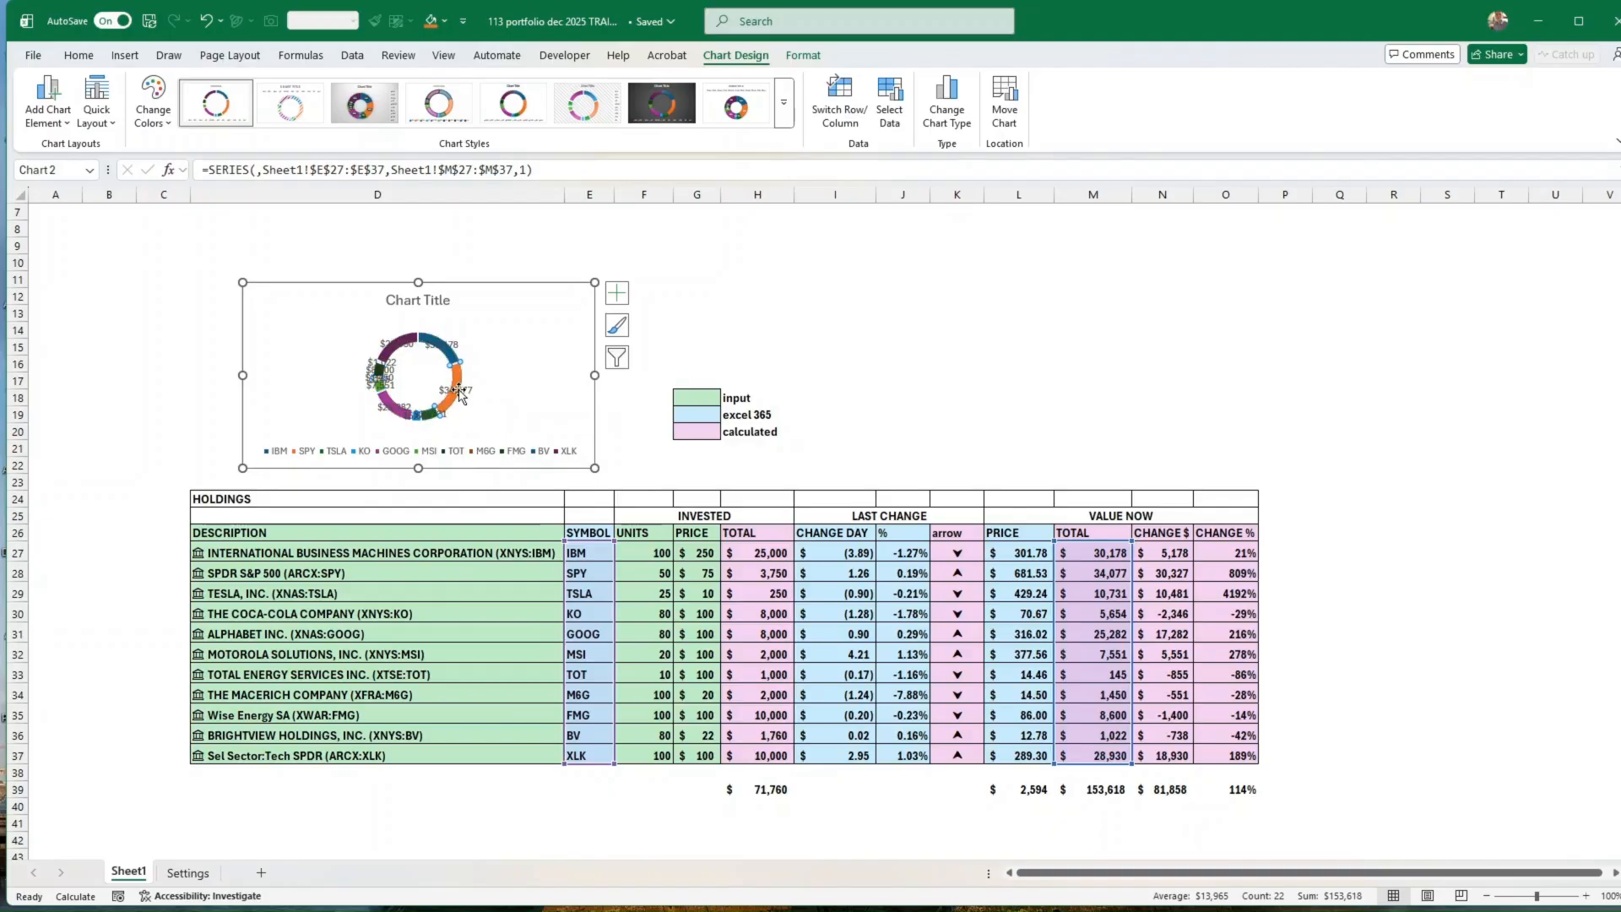
{"action": "right_click", "coordinate": [460, 395]}
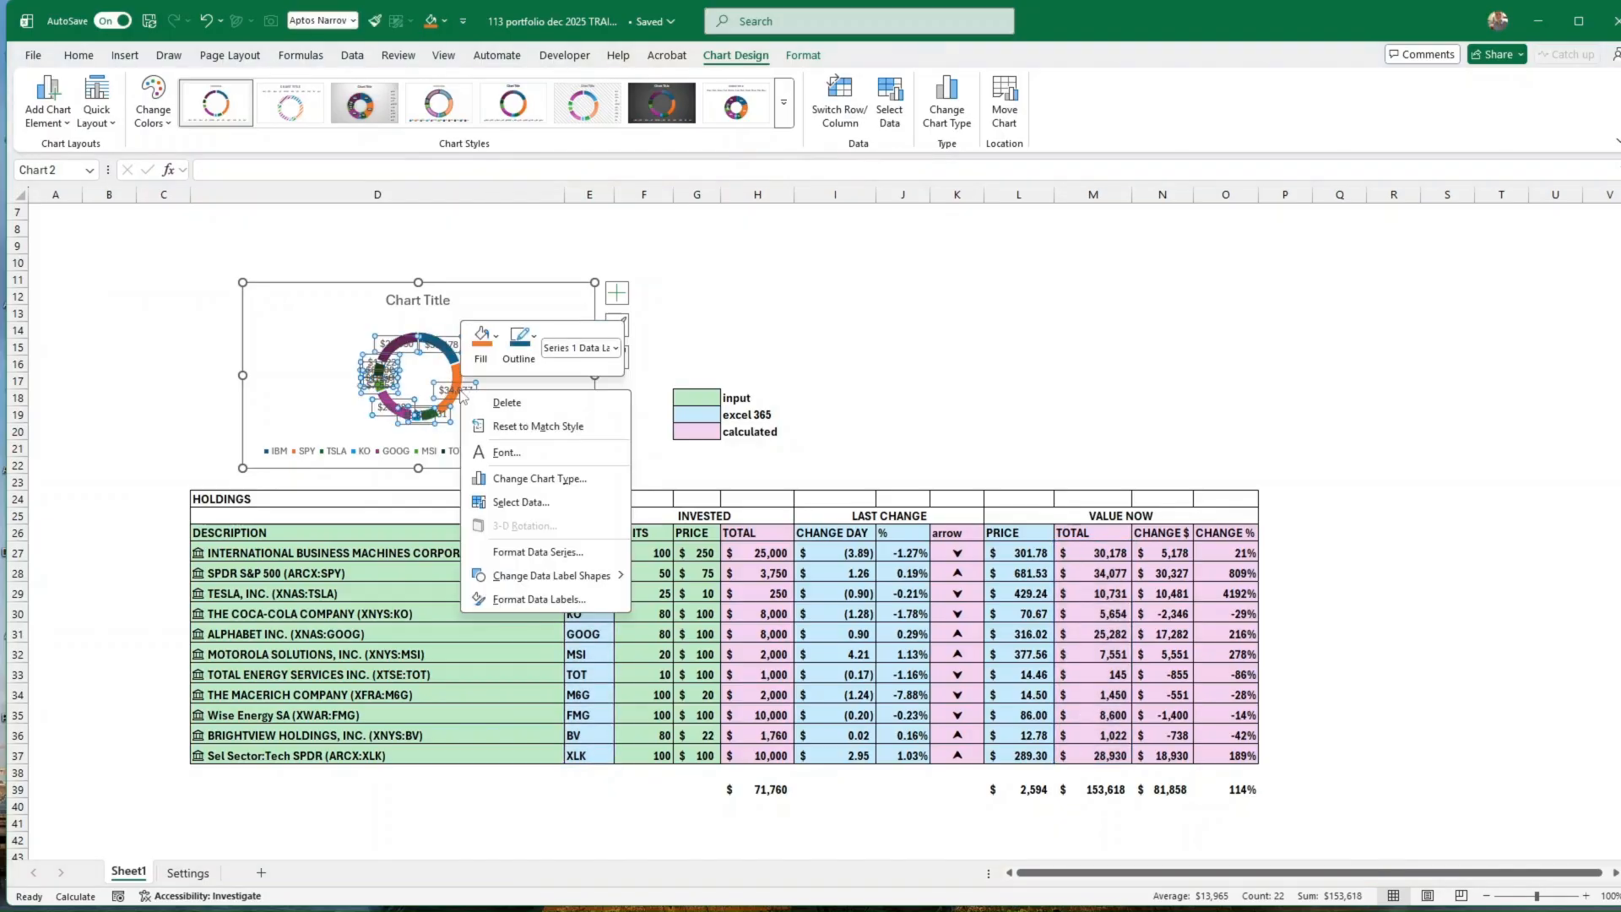
{"action": "left_click", "coordinate": [547, 600]}
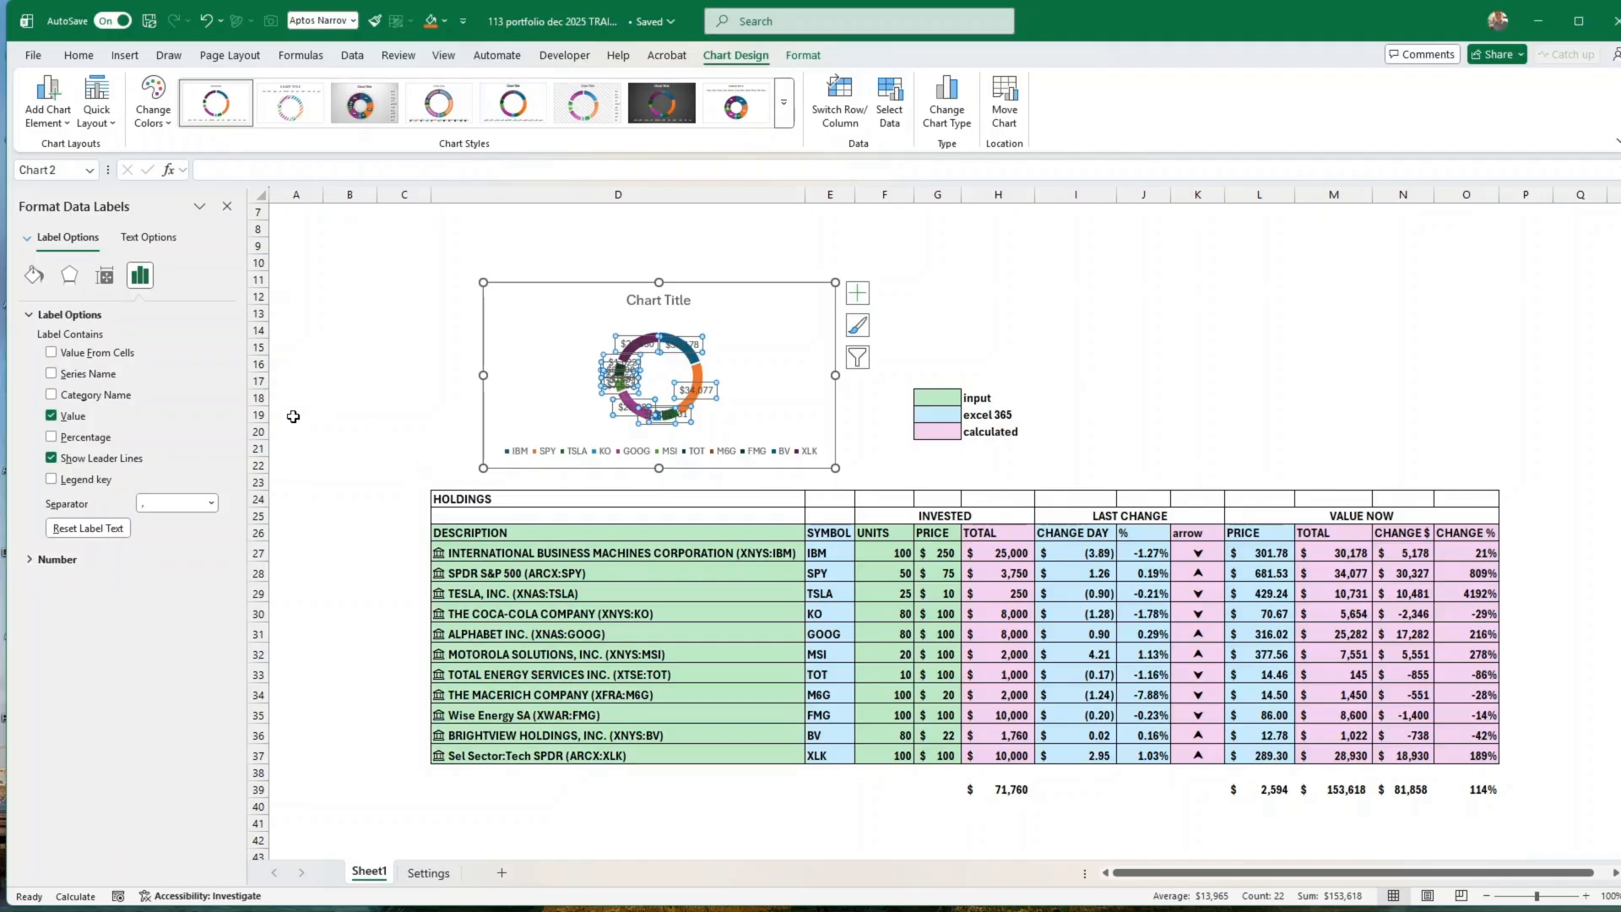
{"action": "left_click", "coordinate": [52, 374]}
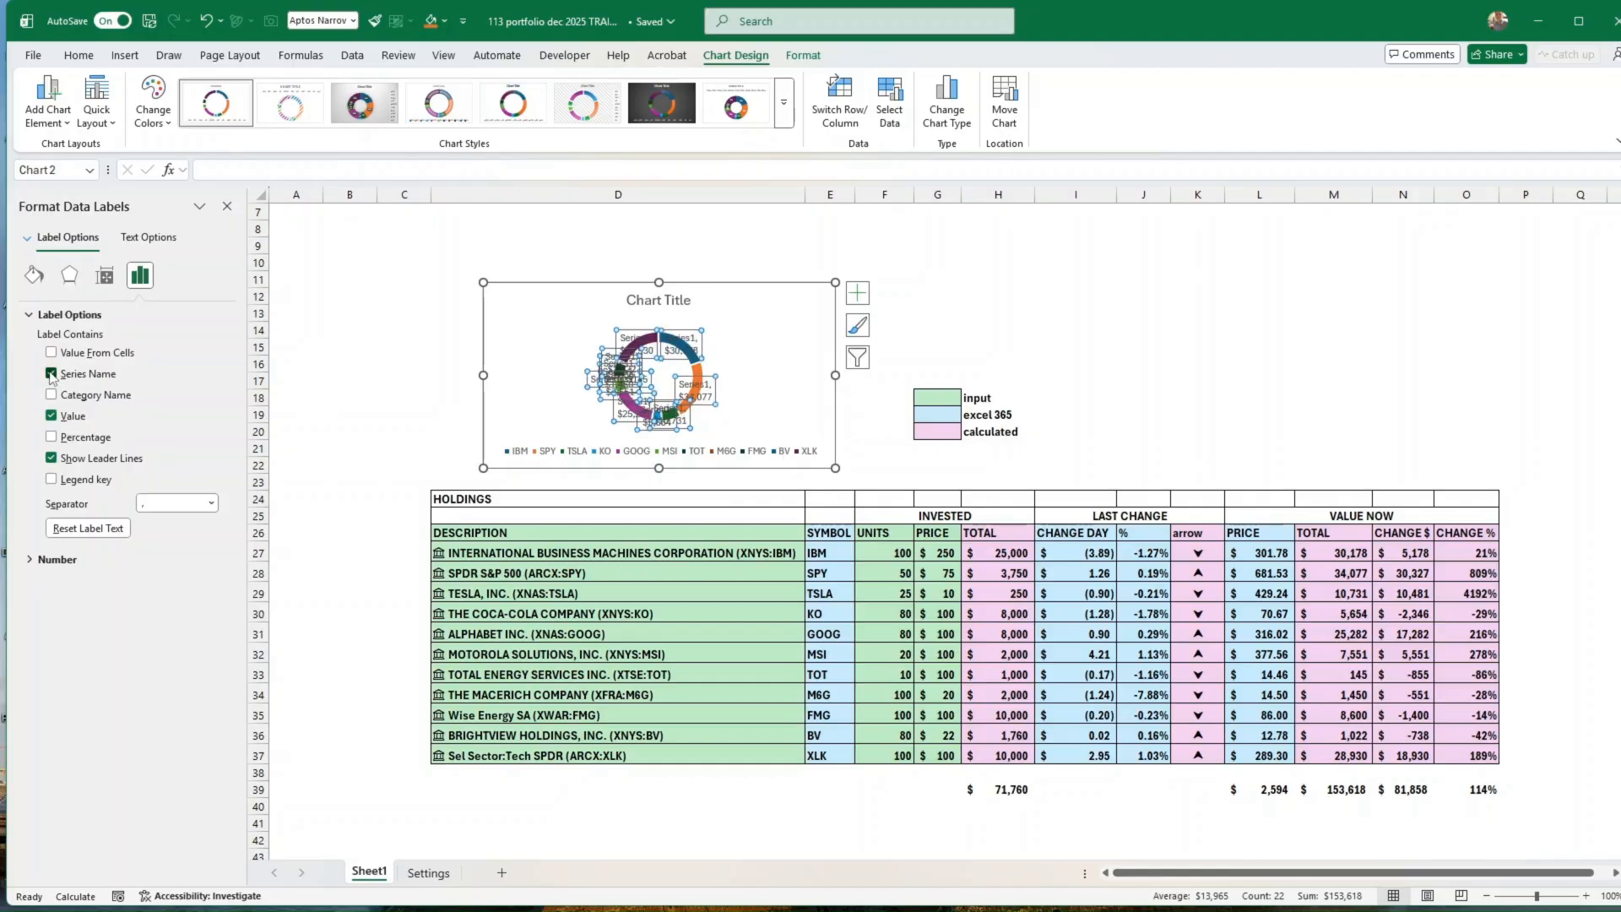
{"action": "left_click", "coordinate": [52, 374]}
{"action": "left_click", "coordinate": [52, 394]}
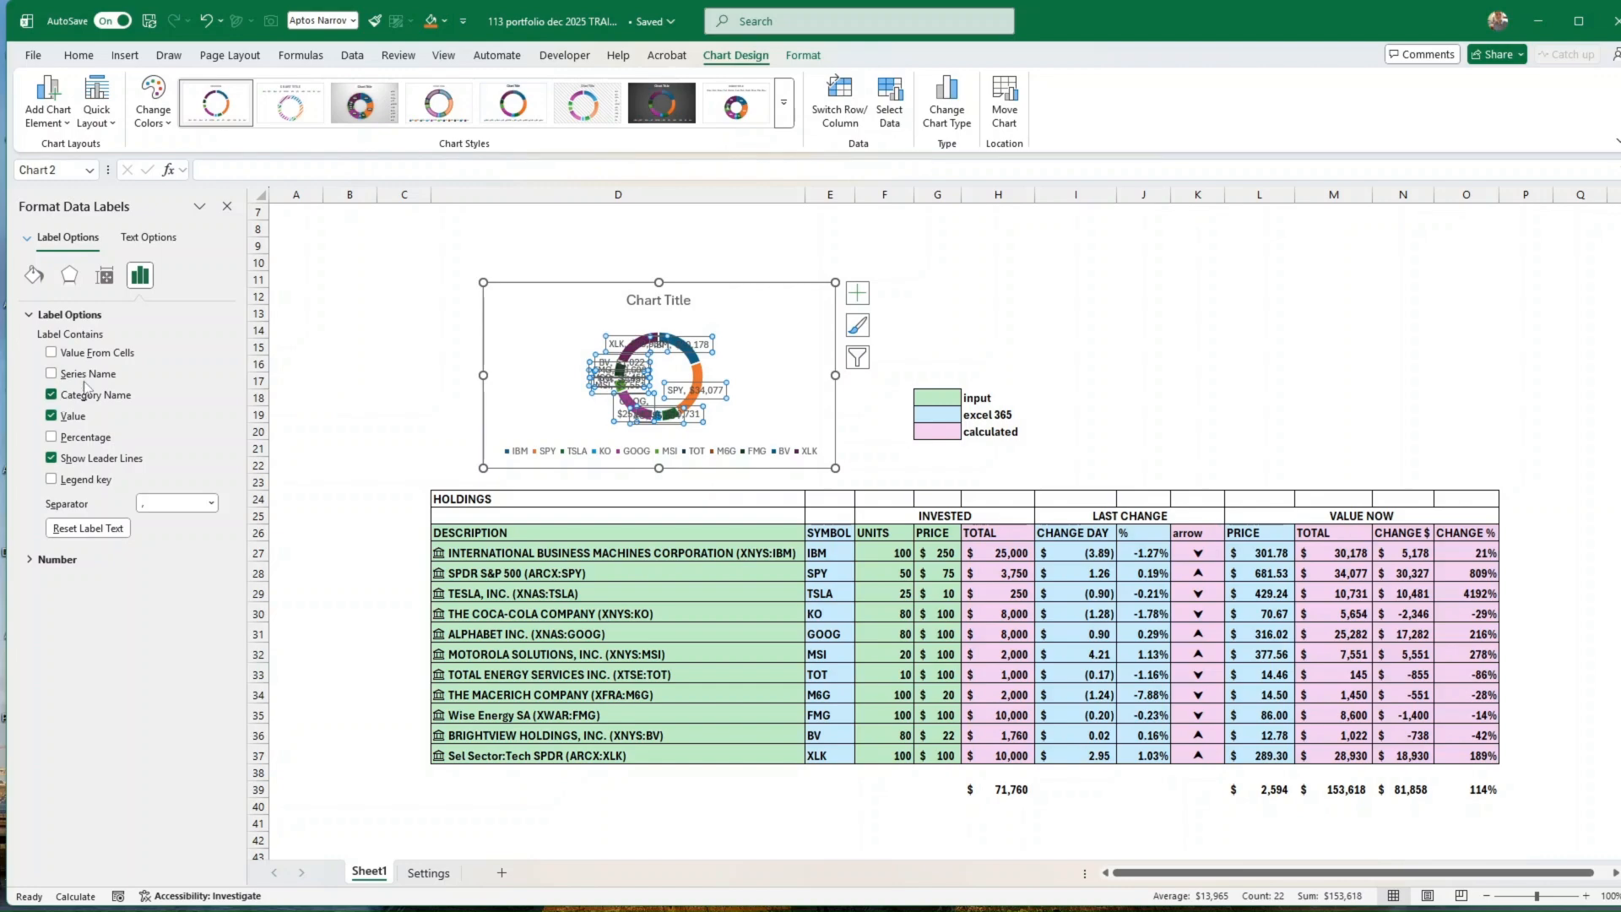
{"action": "left_click", "coordinate": [51, 416]}
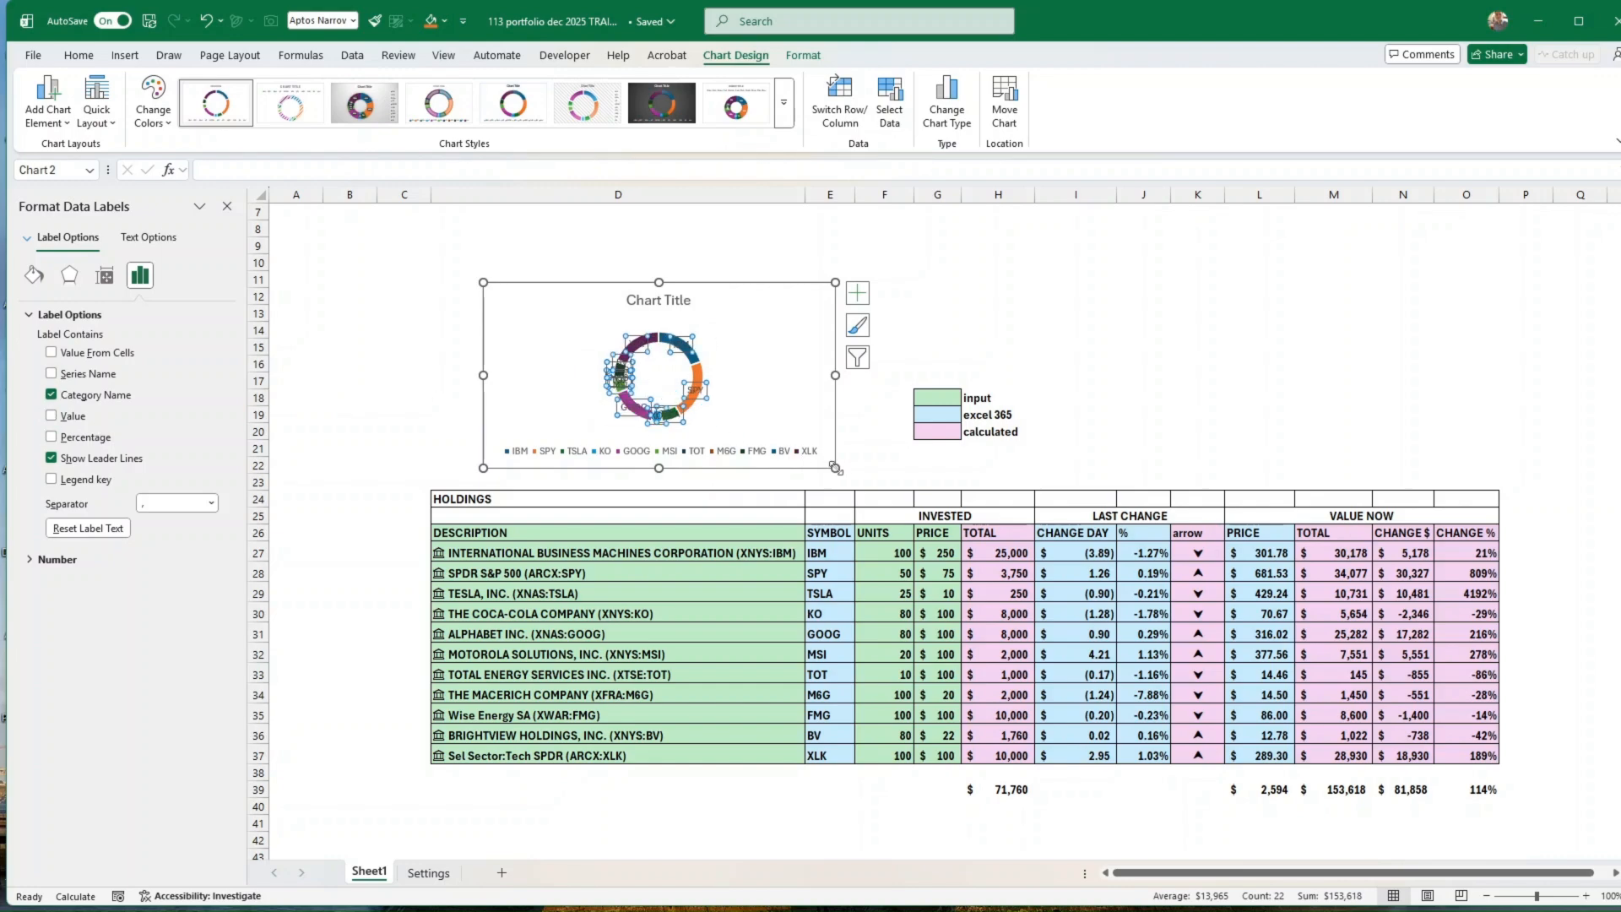
Step: Enlarge the doughnut chart slightly and set its doughnut hole size to 60%
{"action": "left_click_drag", "start_coordinate": [836, 469], "coordinate": [855, 478]}
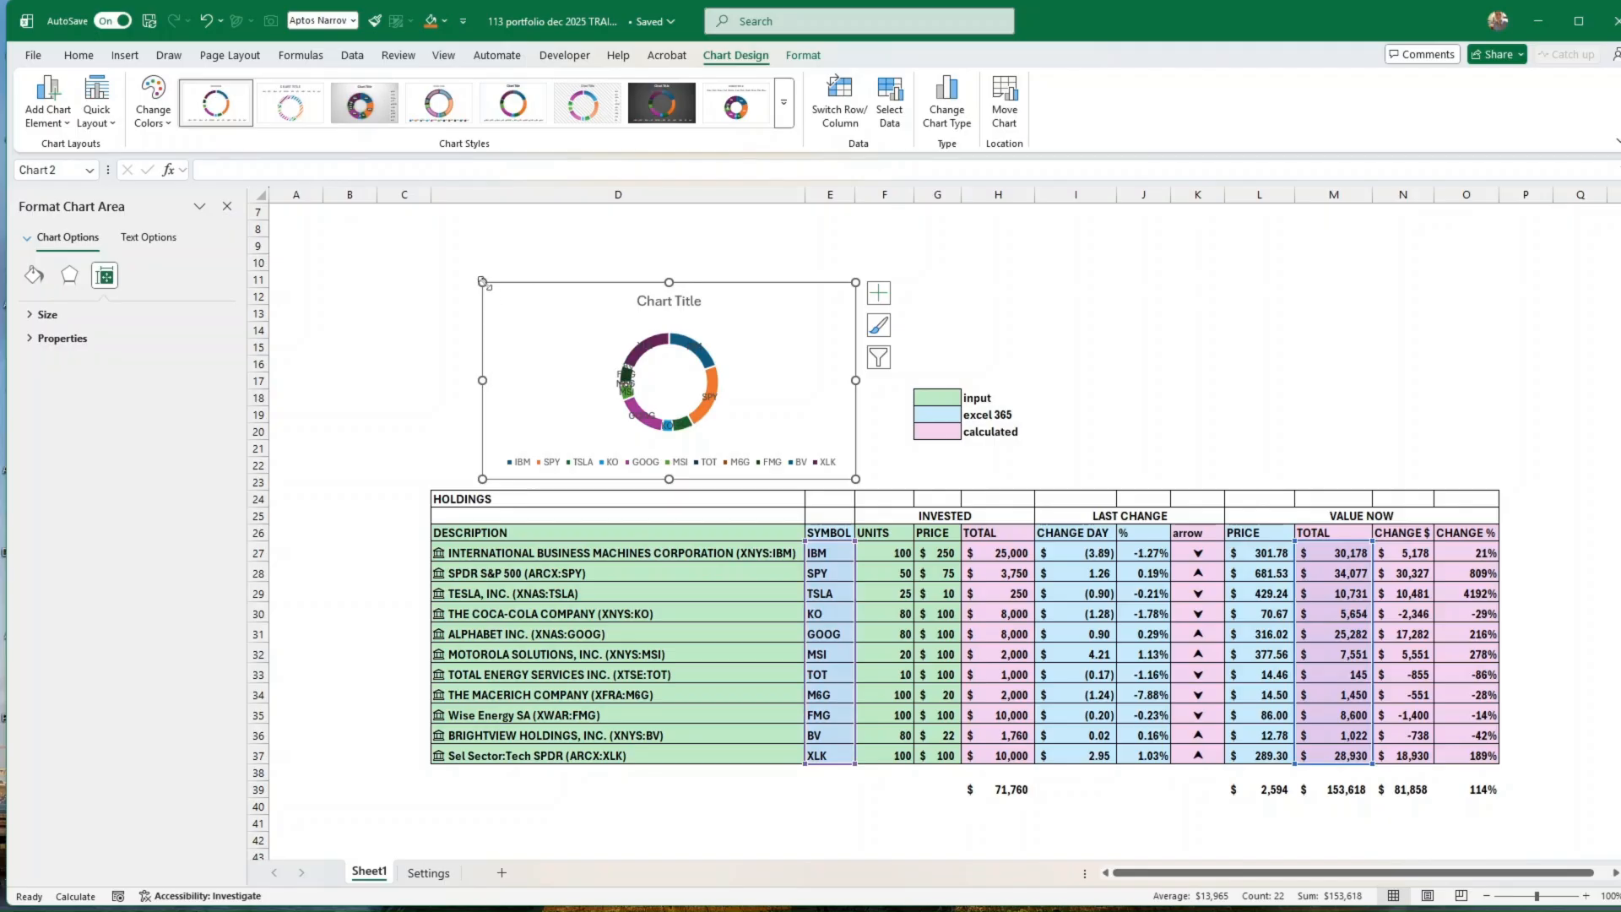
{"action": "left_click_drag", "start_coordinate": [482, 281], "coordinate": [446, 266]}
{"action": "left_click", "coordinate": [700, 374]}
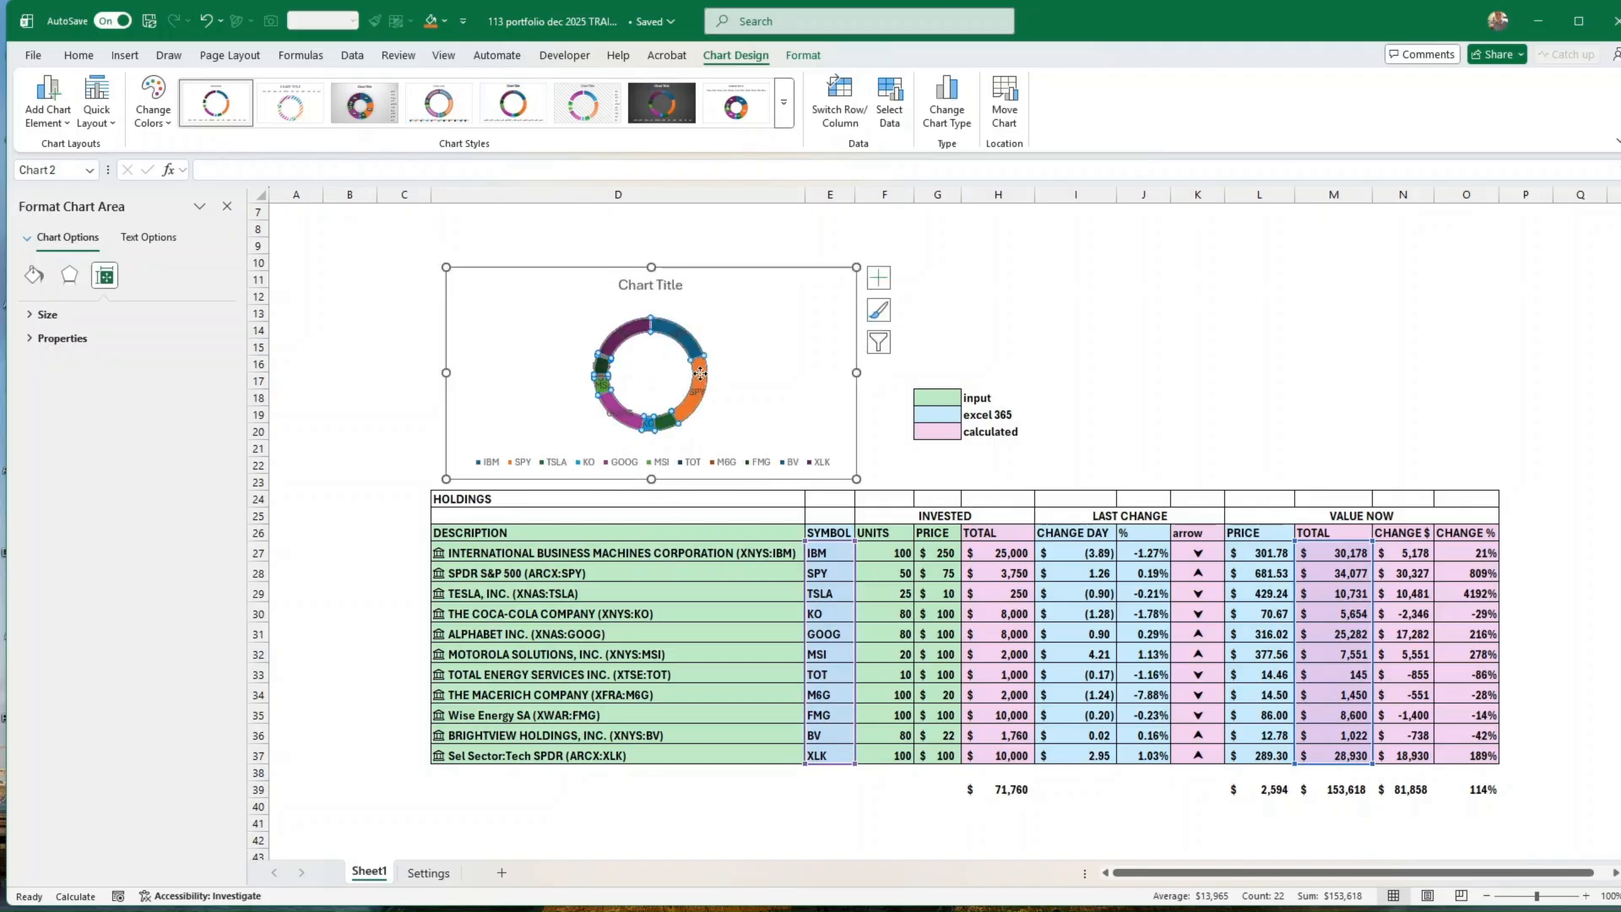
{"action": "right_click", "coordinate": [699, 373]}
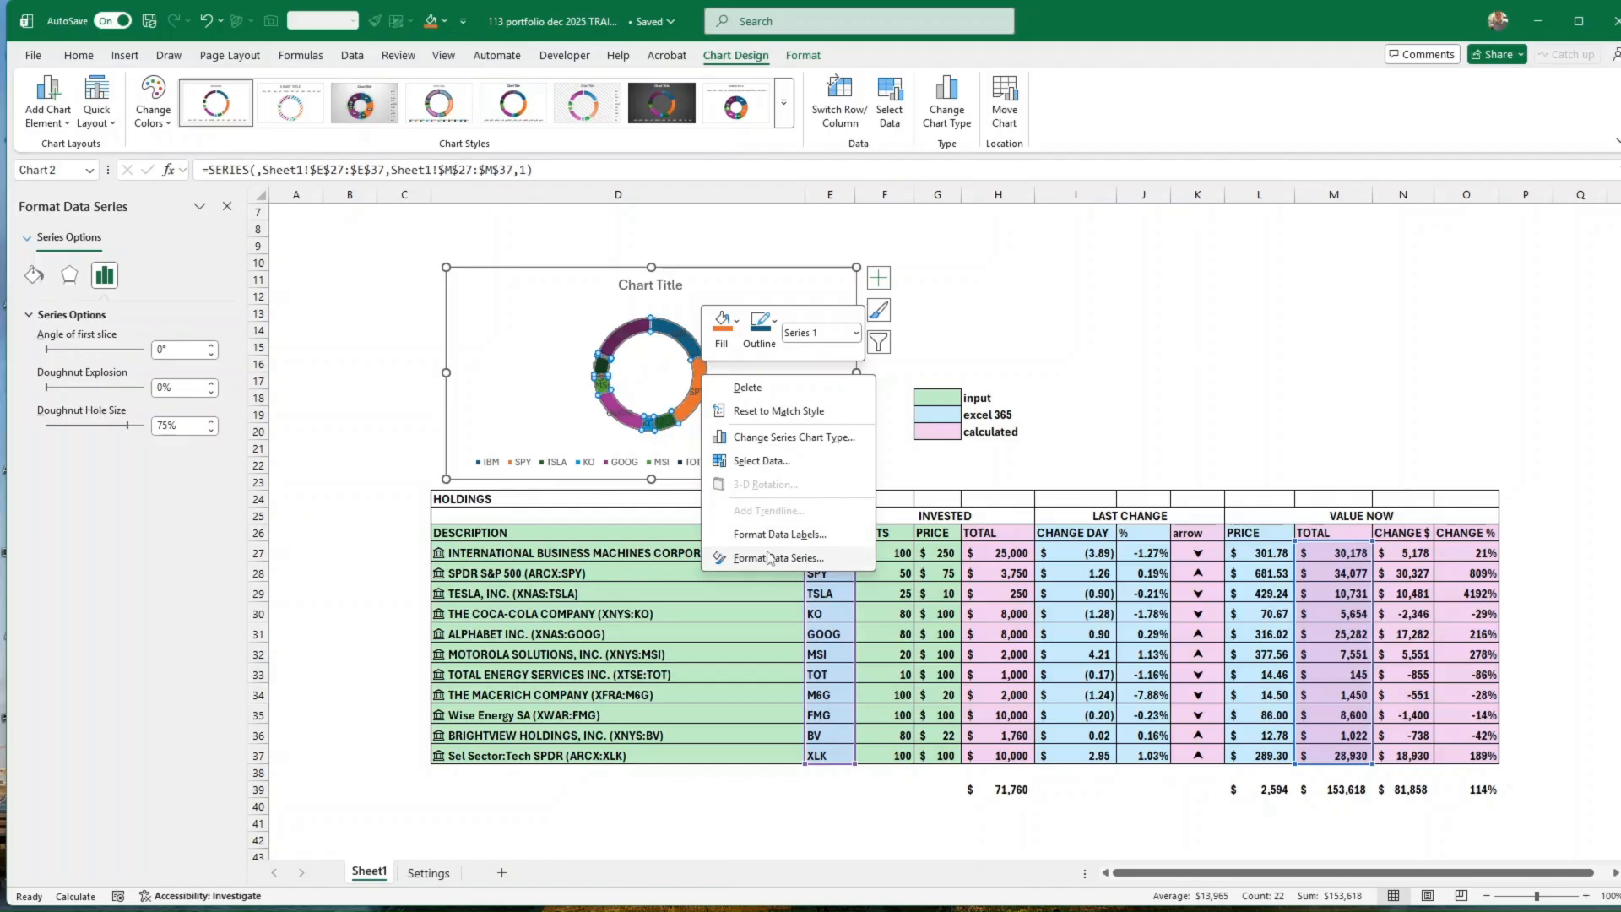
{"action": "double_click", "coordinate": [767, 555]}
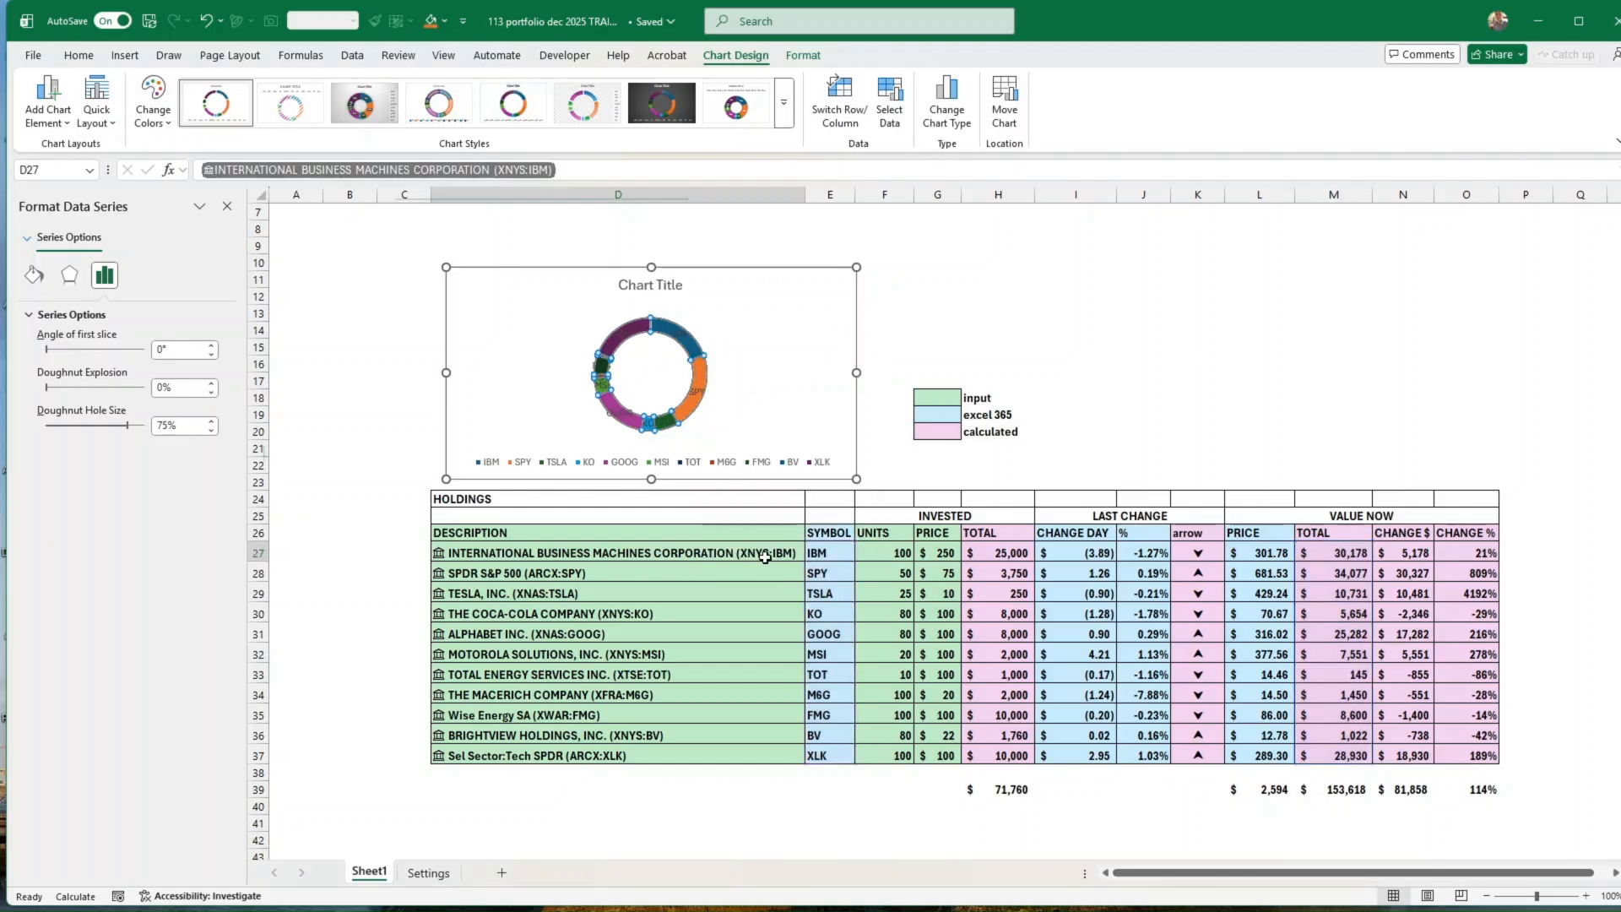
{"action": "left_click", "coordinate": [690, 411]}
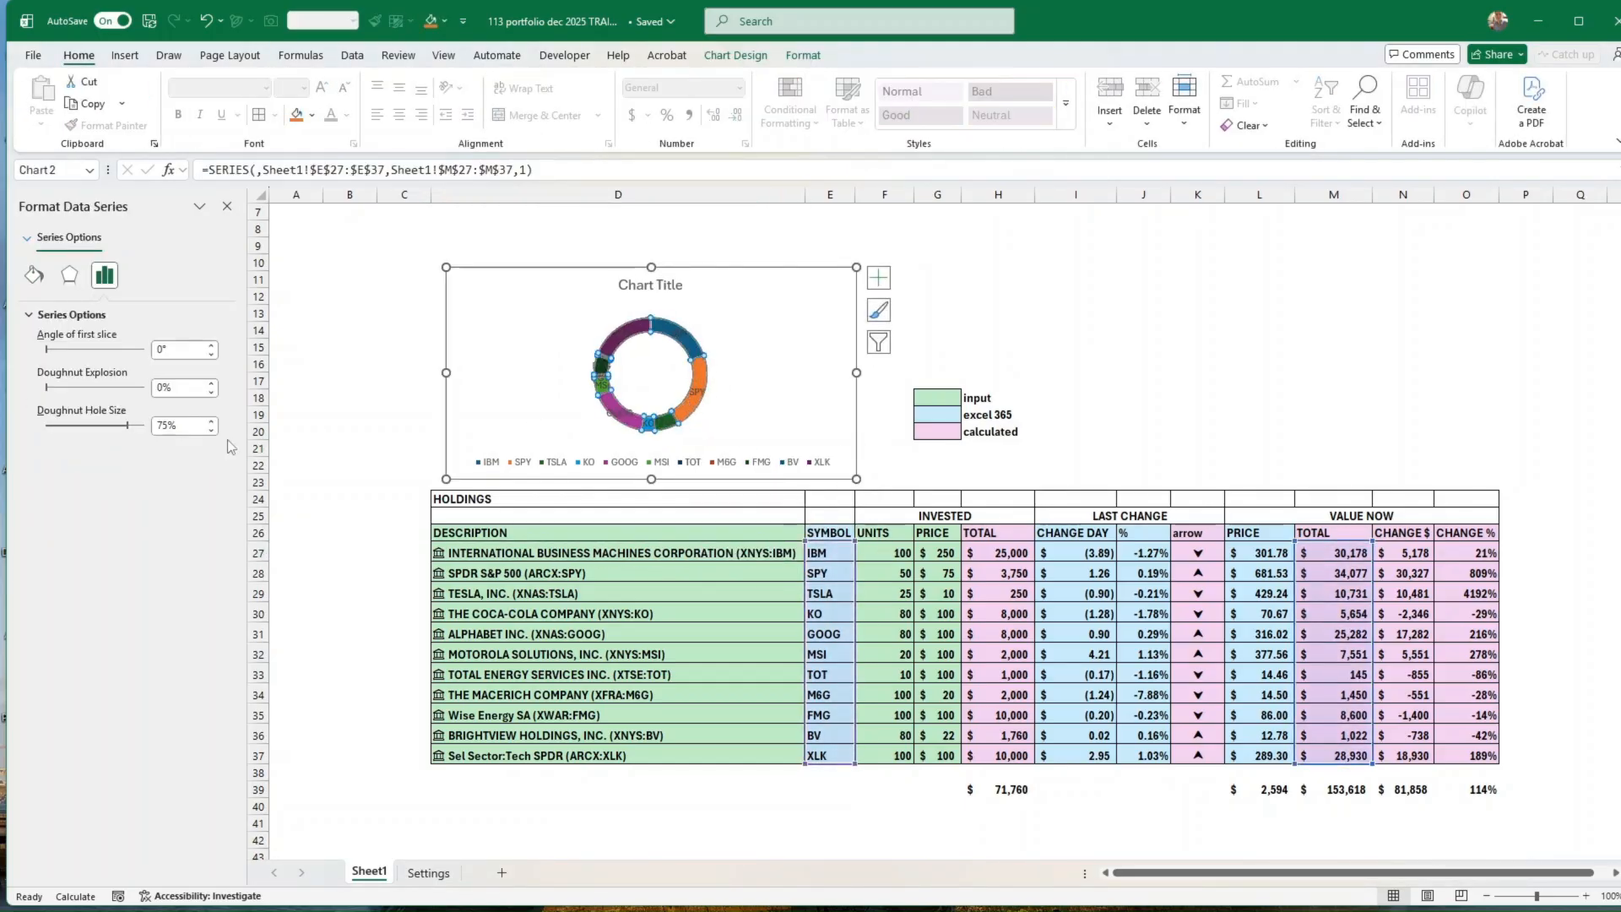
{"action": "left_click", "coordinate": [154, 426]}
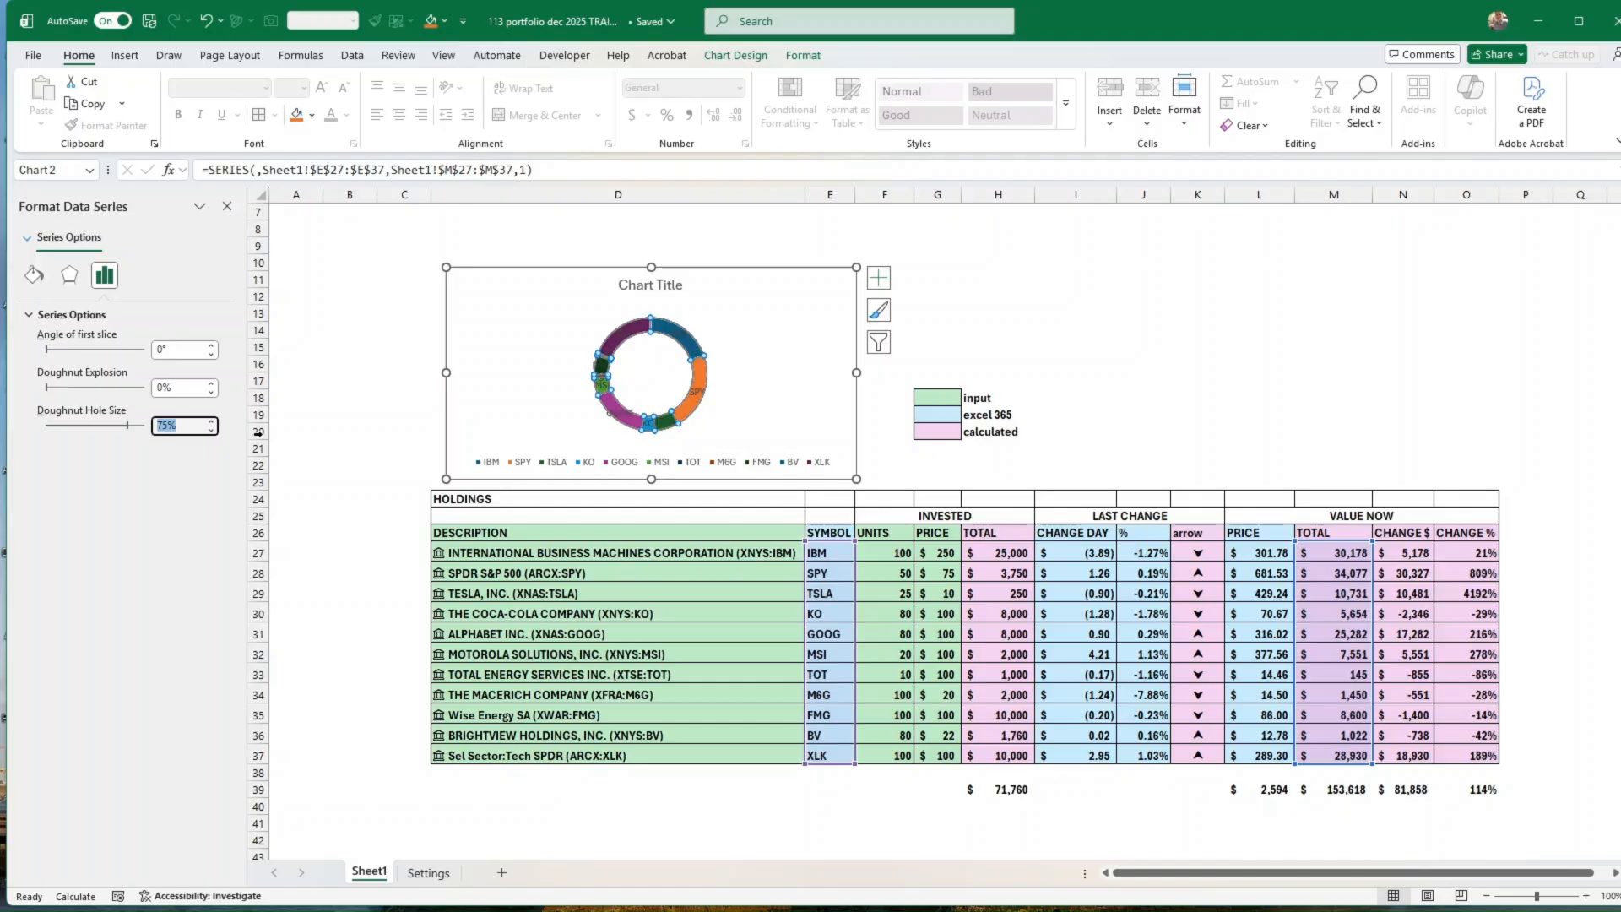
{"action": "key", "text": "Return"}
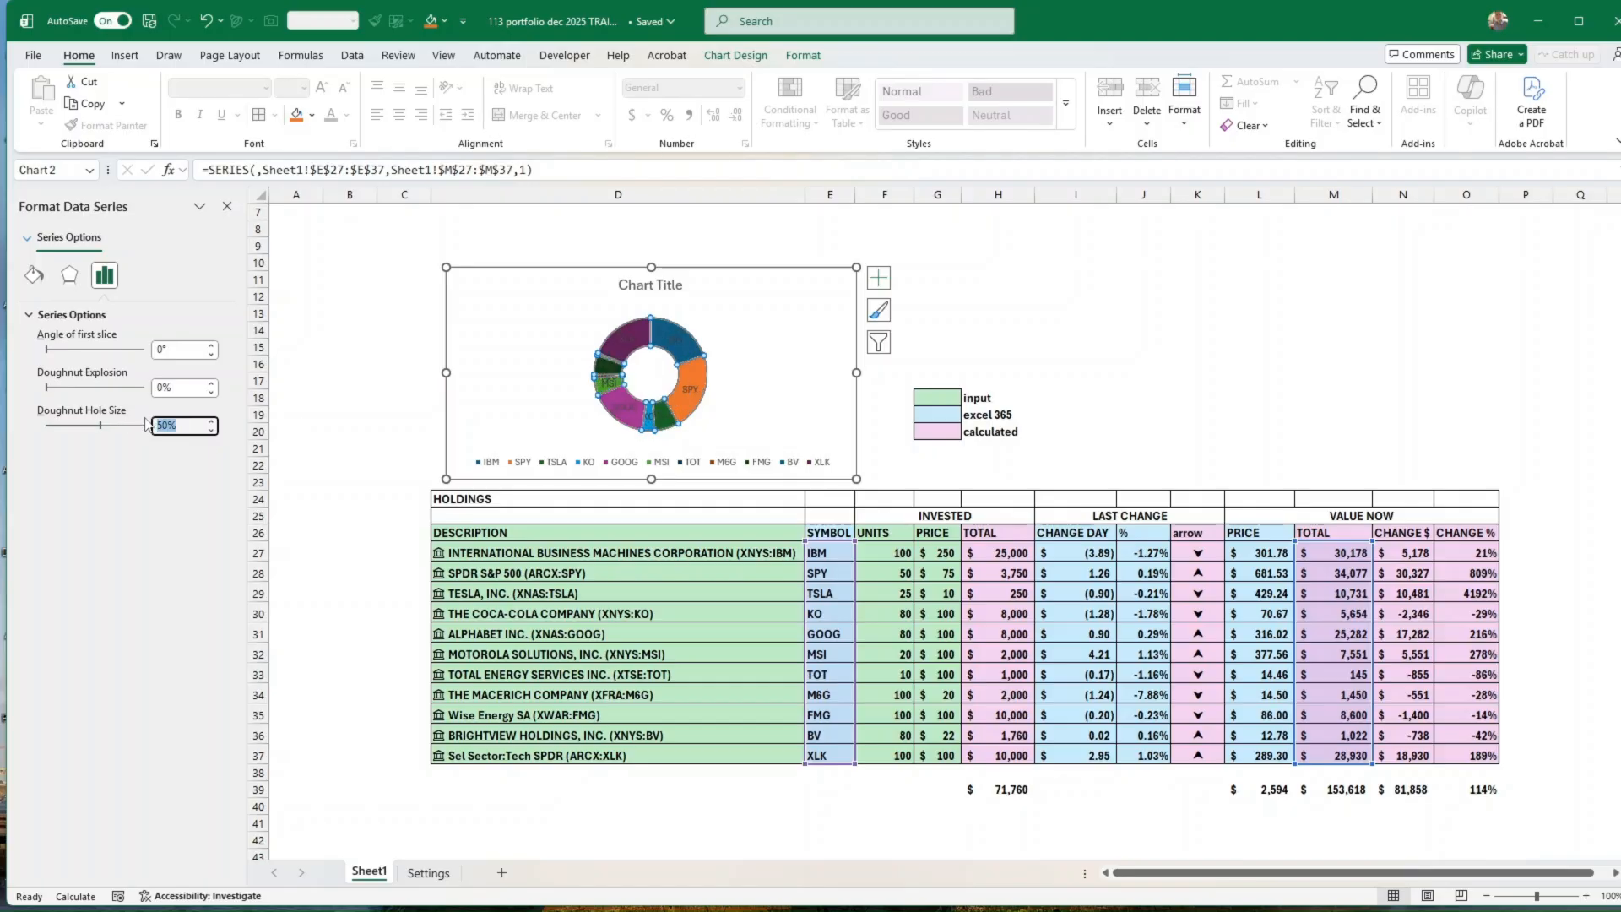
{"action": "type", "text": "60"}
{"action": "key", "text": "Return"}
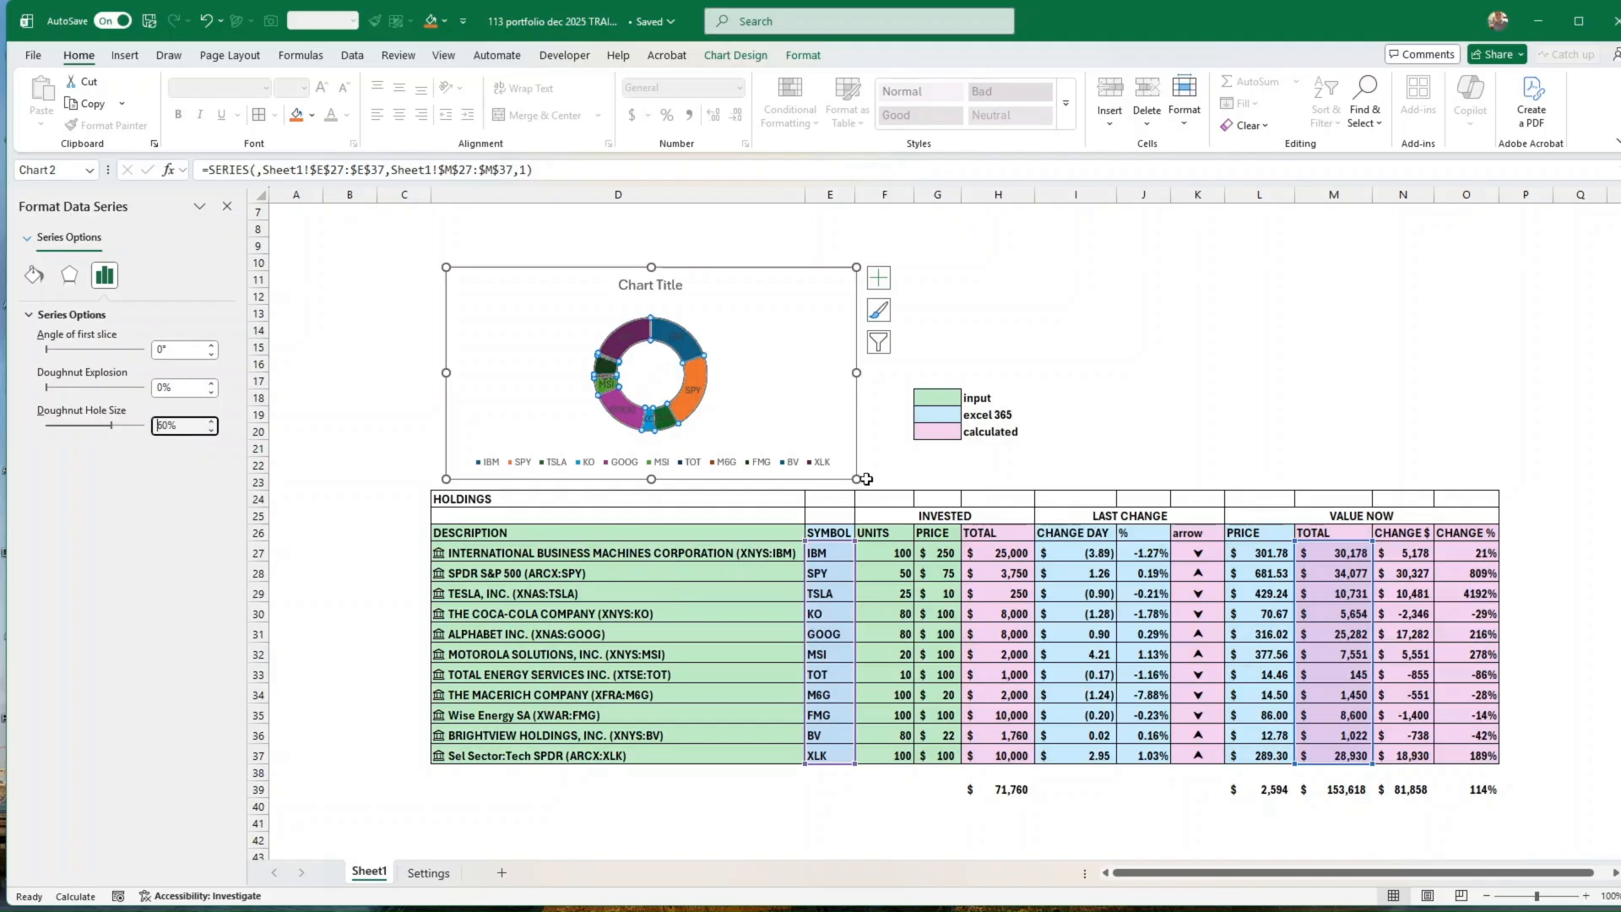
Step: Make the doughnut chart slightly taller, place it directly above the Holdings table and set its chart area to no fill
{"action": "left_click_drag", "start_coordinate": [856, 479], "coordinate": [823, 490]}
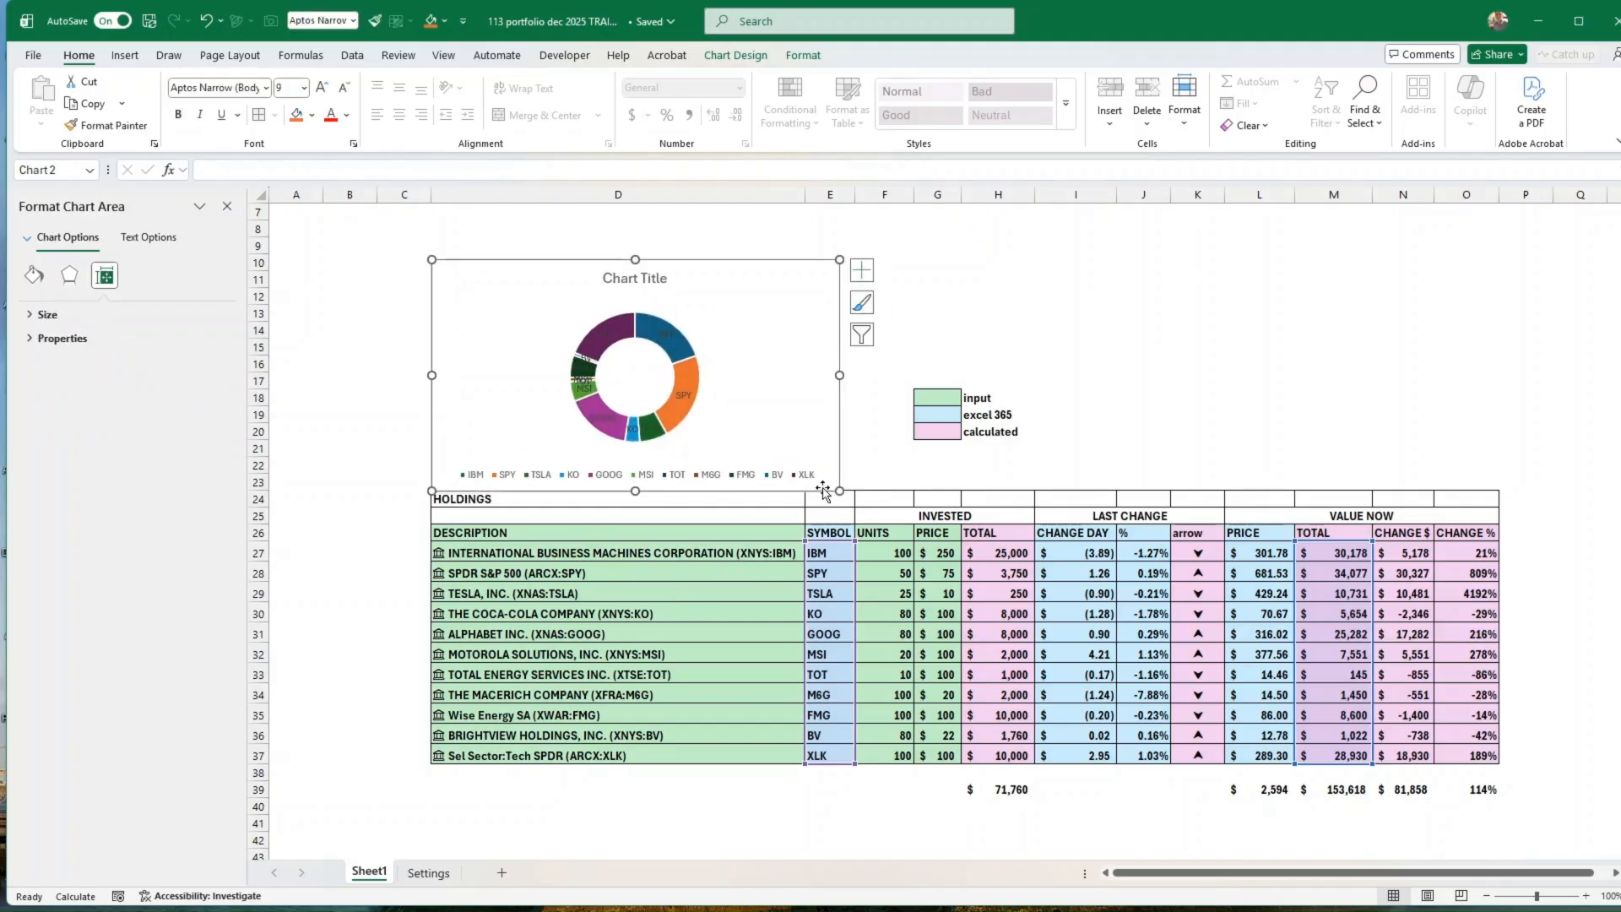
{"action": "left_click", "coordinate": [802, 56]}
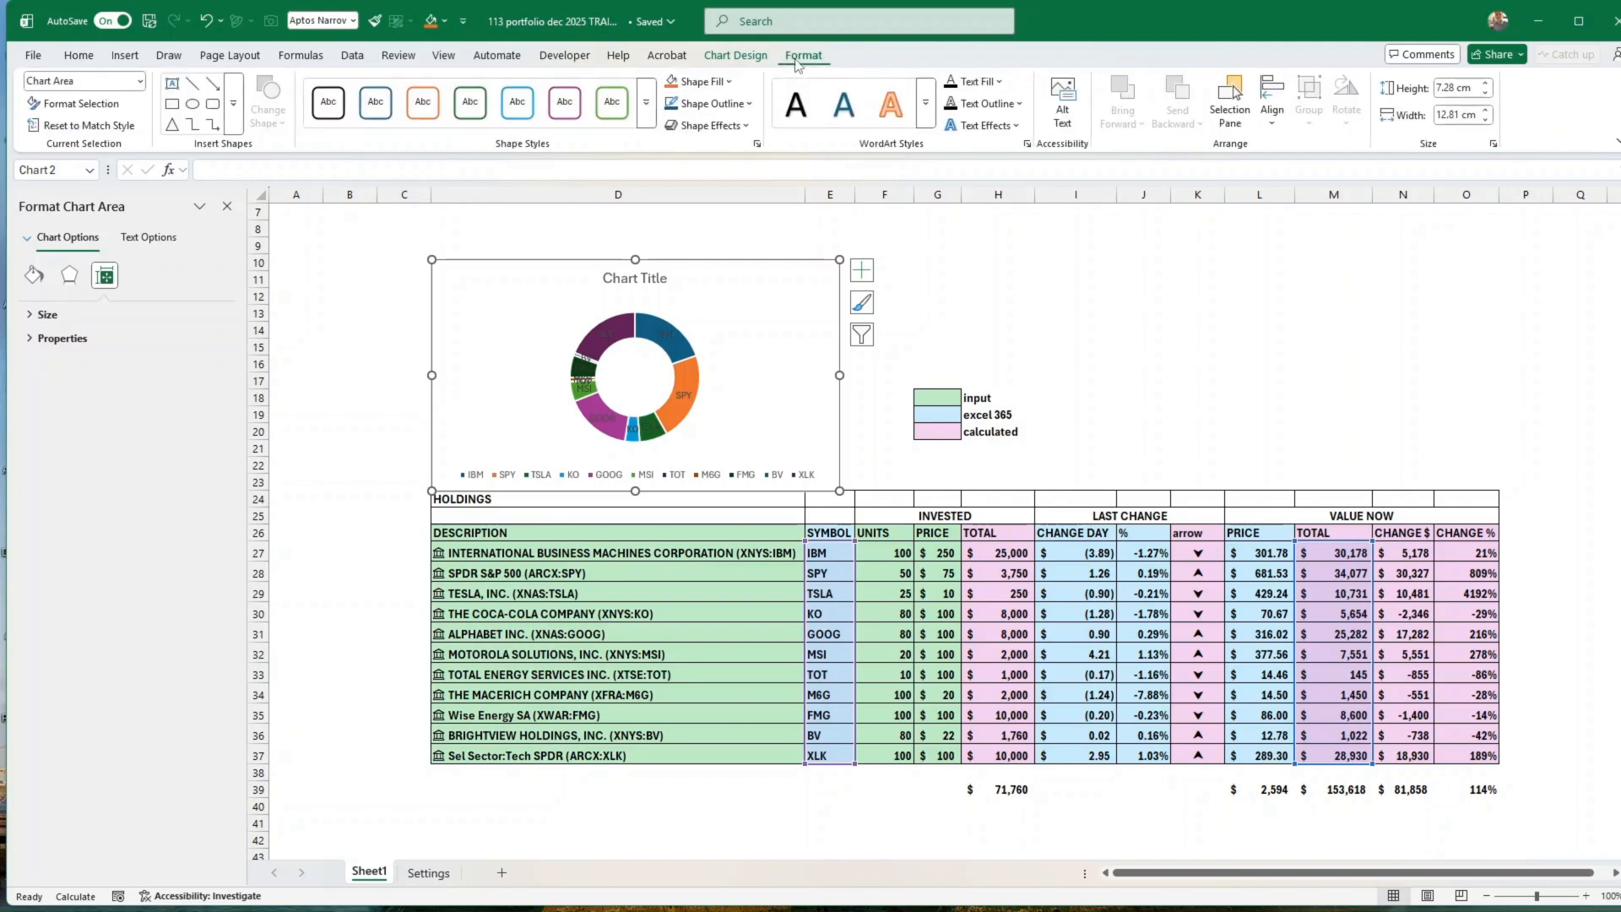
{"action": "left_click", "coordinate": [730, 83]}
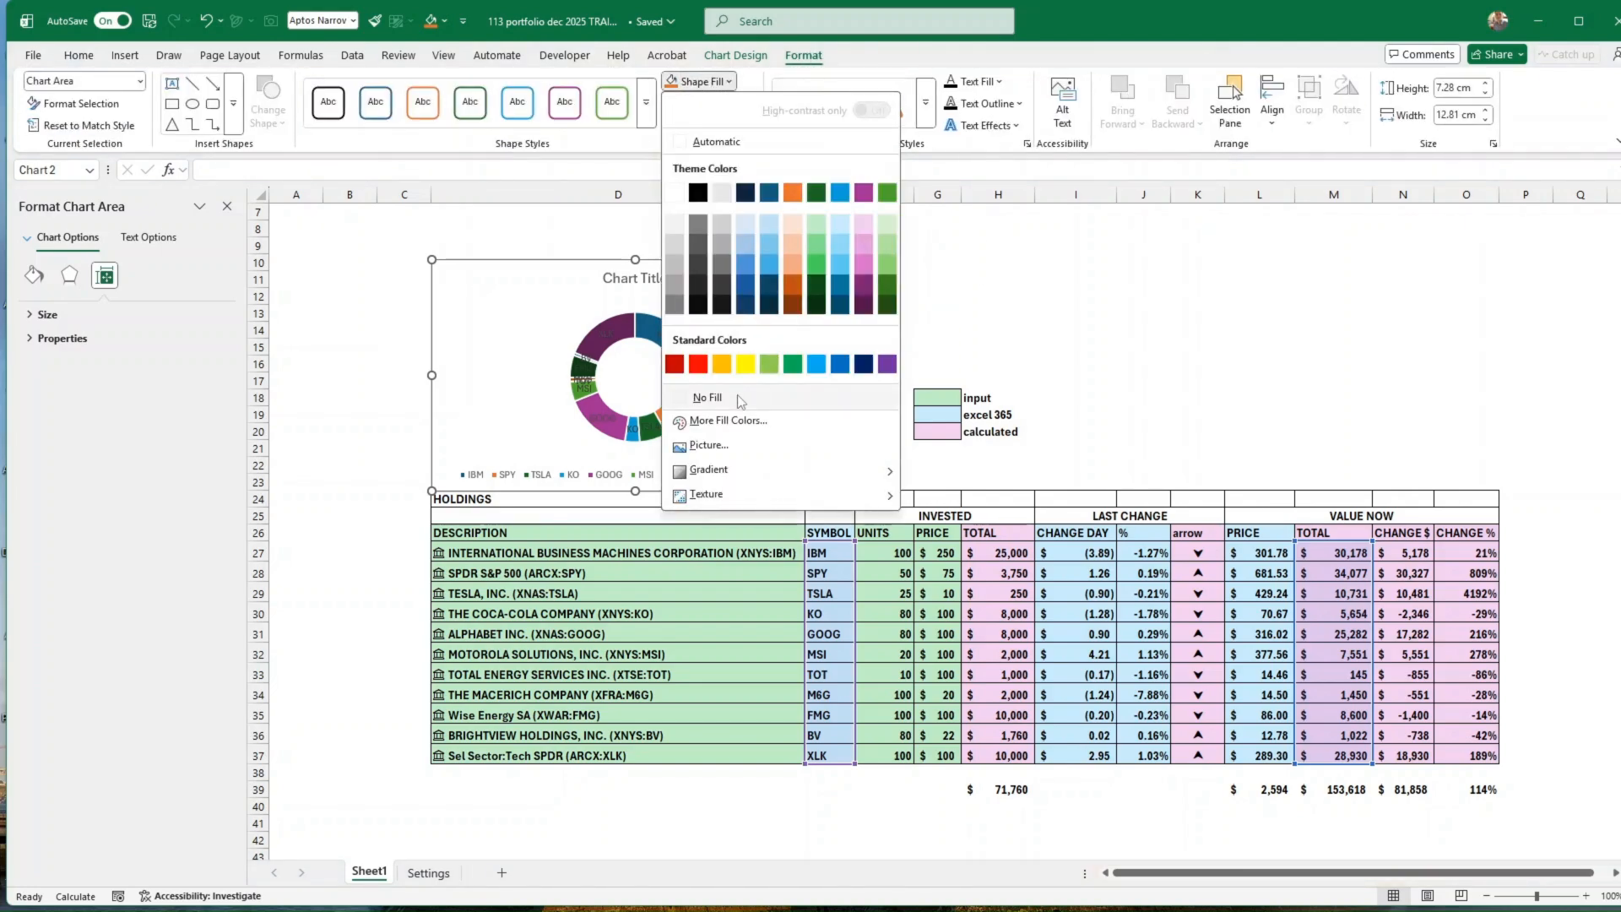
{"action": "left_click", "coordinate": [709, 402]}
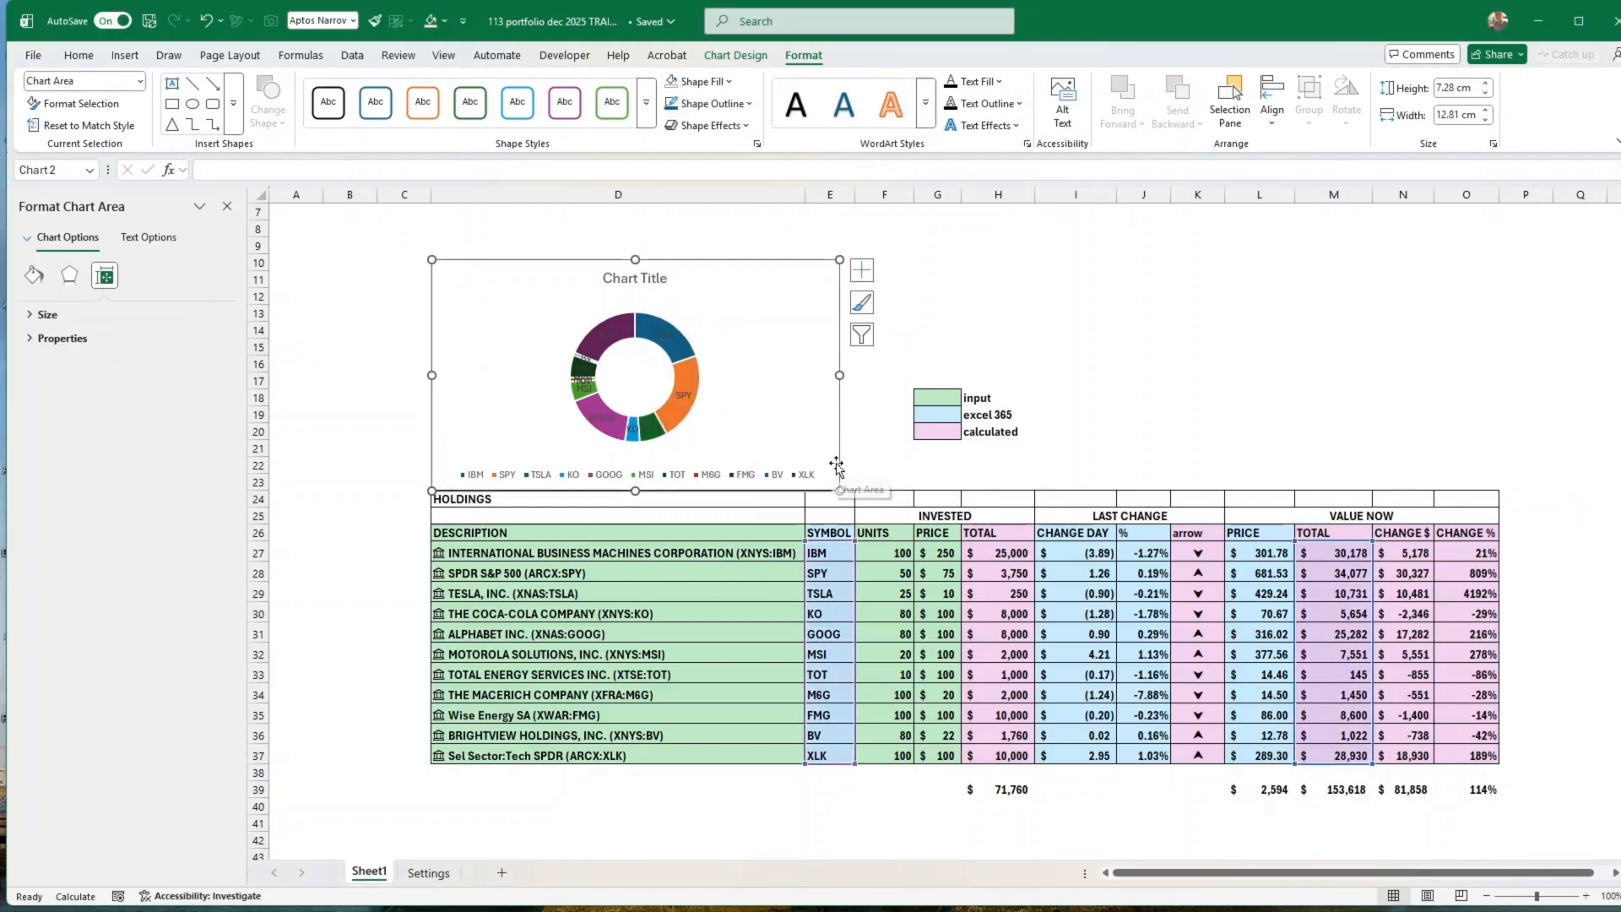
Step: Shift the doughnut chart slightly up and to the left, and delete its legend
{"action": "left_click_drag", "start_coordinate": [839, 471], "coordinate": [822, 451]}
{"action": "left_click", "coordinate": [749, 466]}
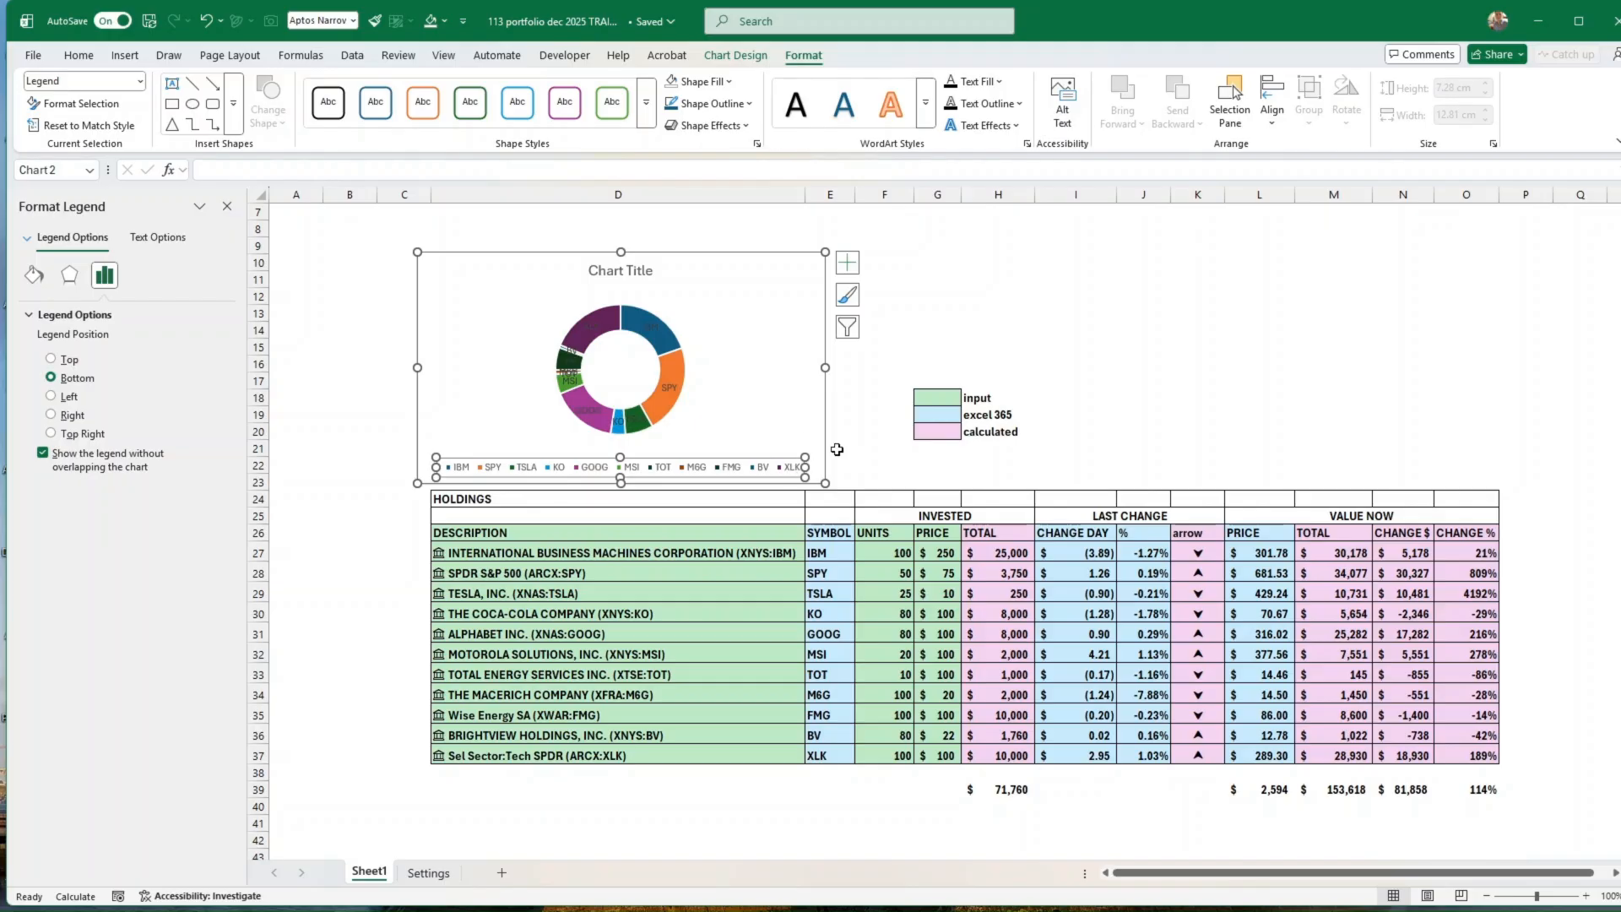
{"action": "key", "text": "Delete"}
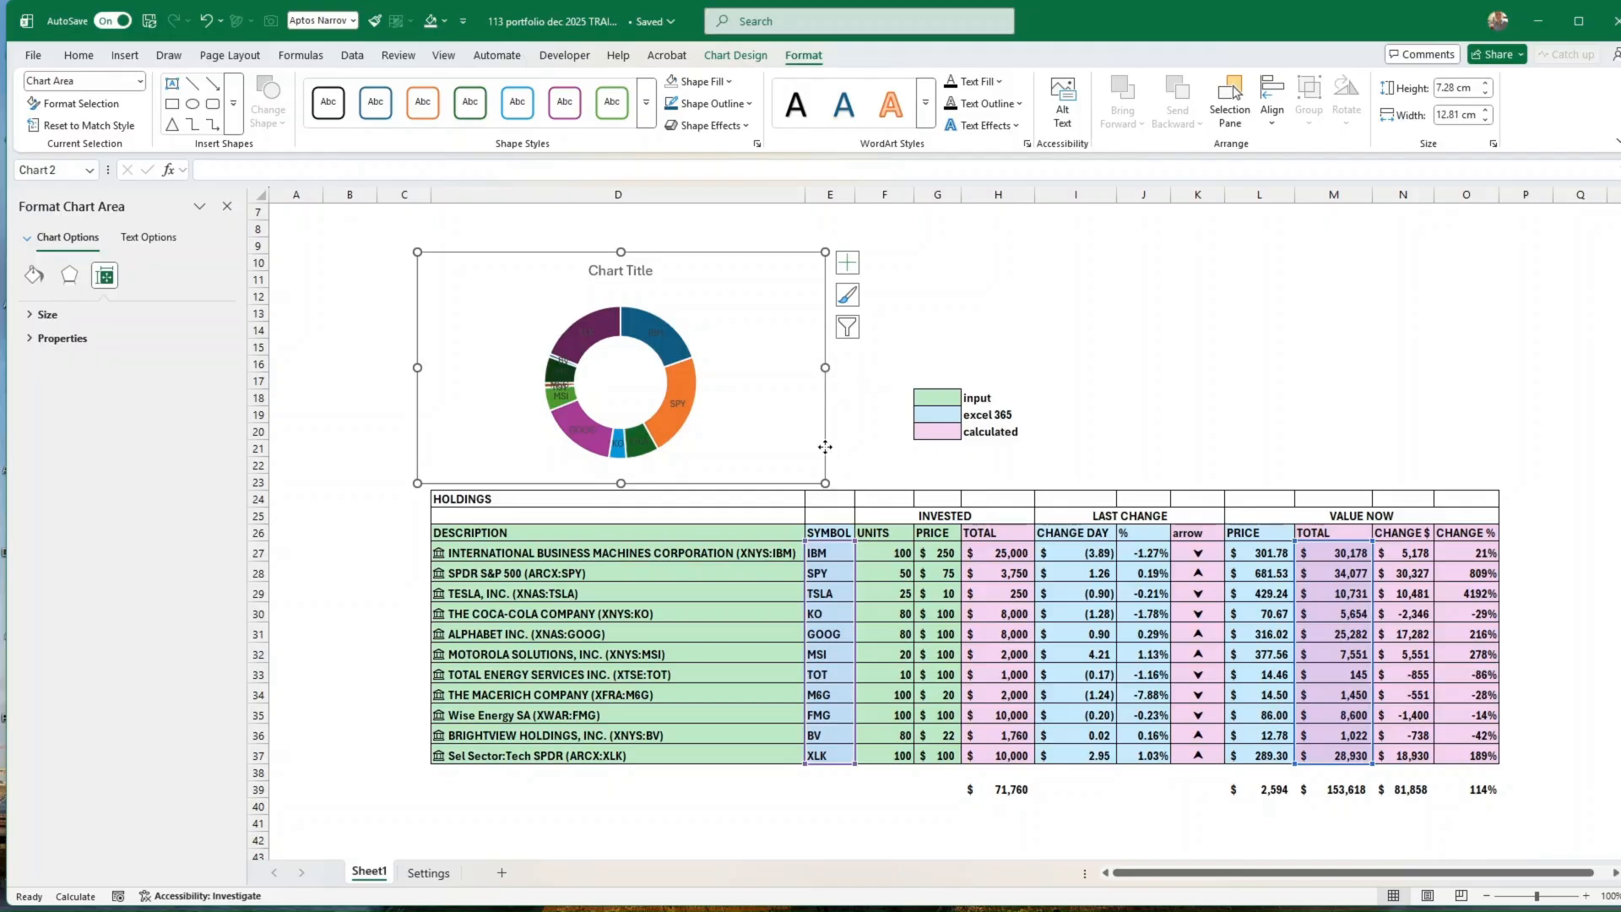
{"action": "left_click", "coordinate": [1258, 398]}
{"action": "left_click_drag", "start_coordinate": [1582, 629], "coordinate": [1613, 621]}
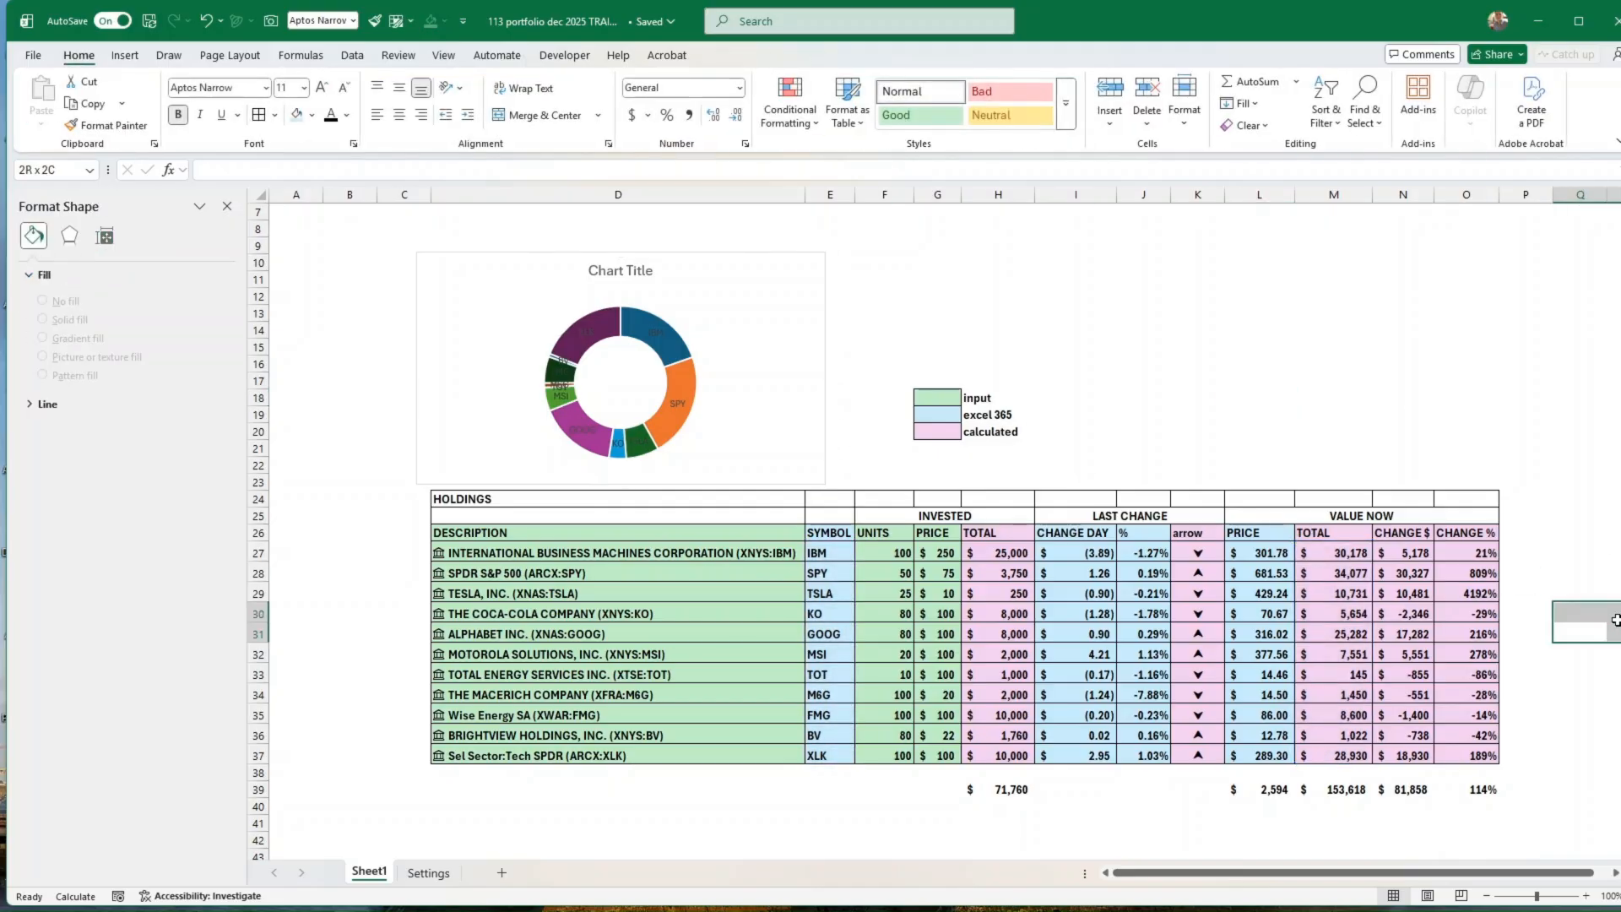
{"action": "left_click_drag", "start_coordinate": [1144, 875], "coordinate": [1208, 873]}
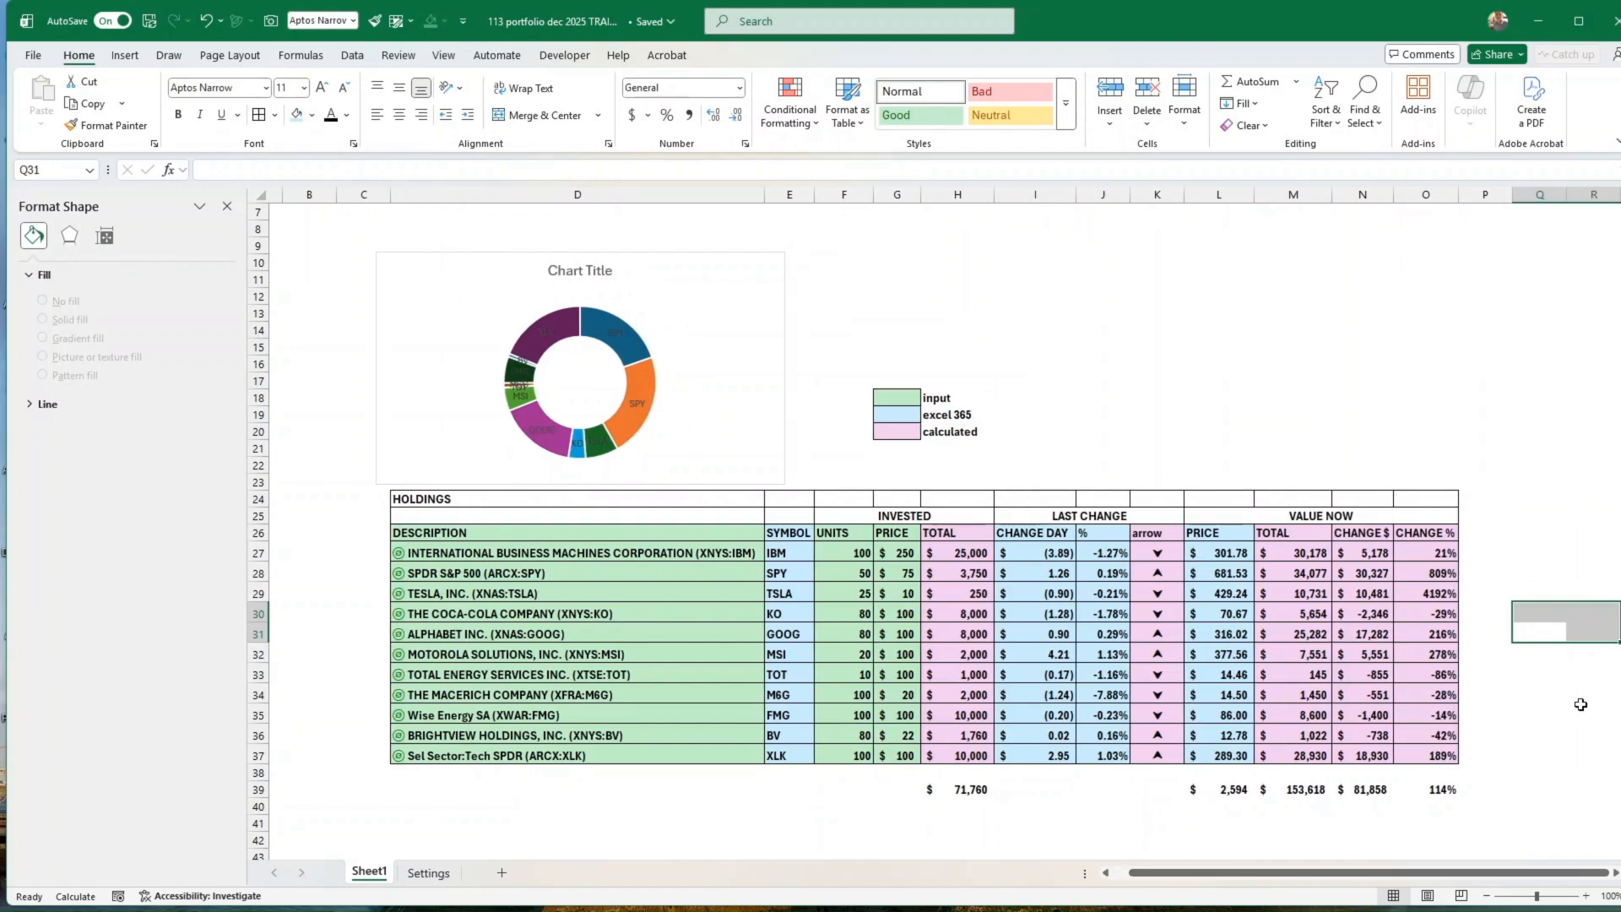
{"action": "left_click_drag", "start_coordinate": [1582, 710], "coordinate": [1620, 696]}
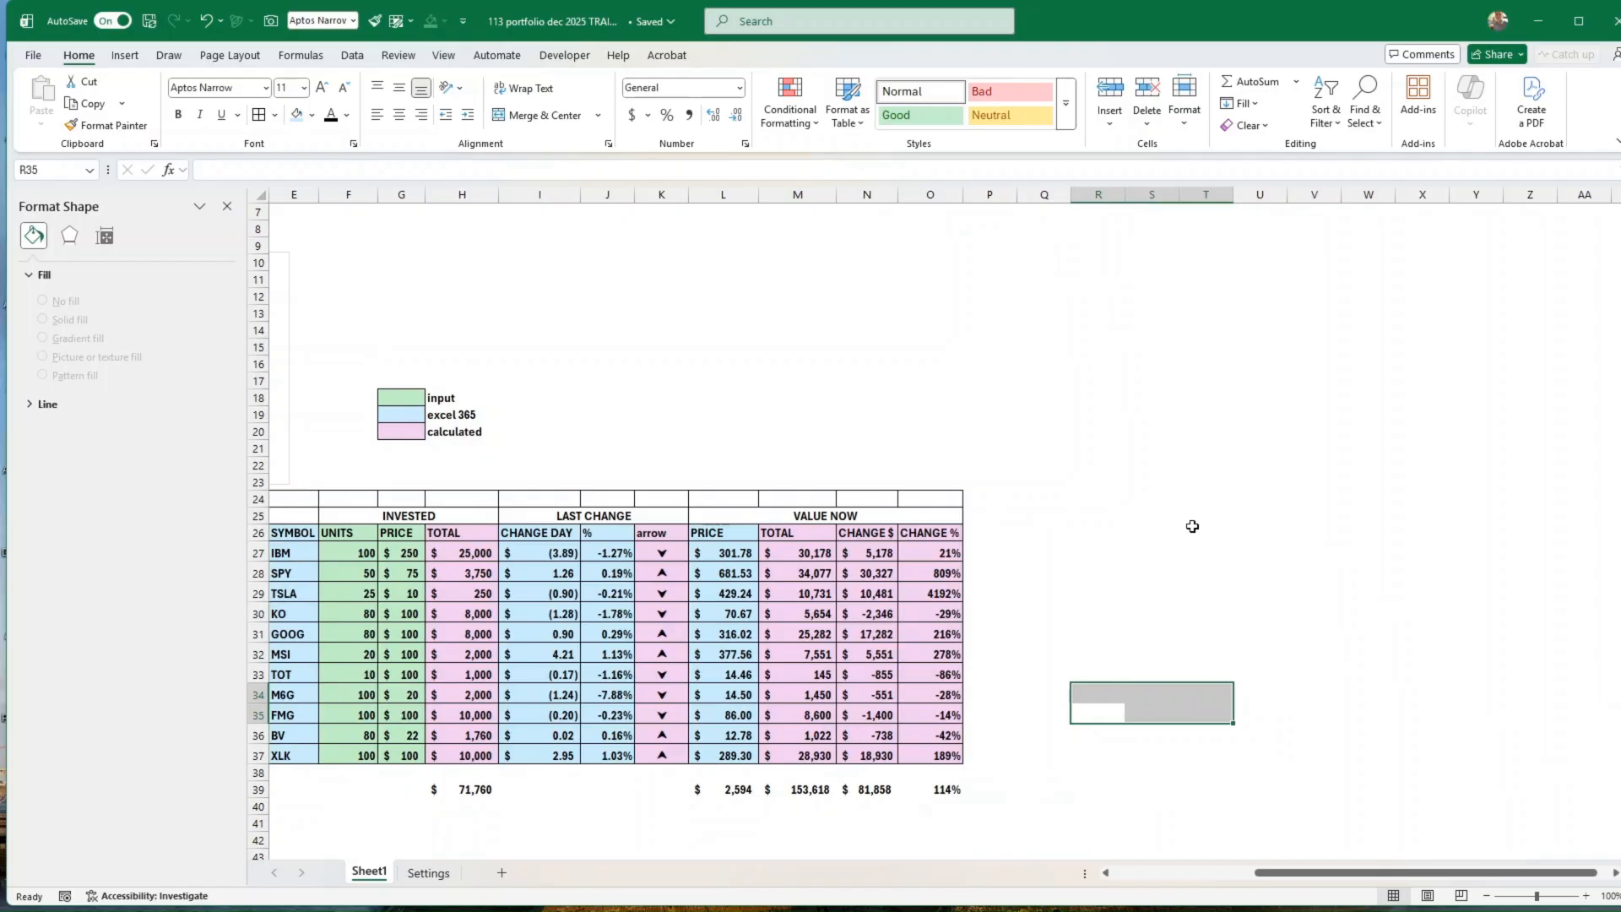
{"action": "left_click", "coordinate": [1062, 548]}
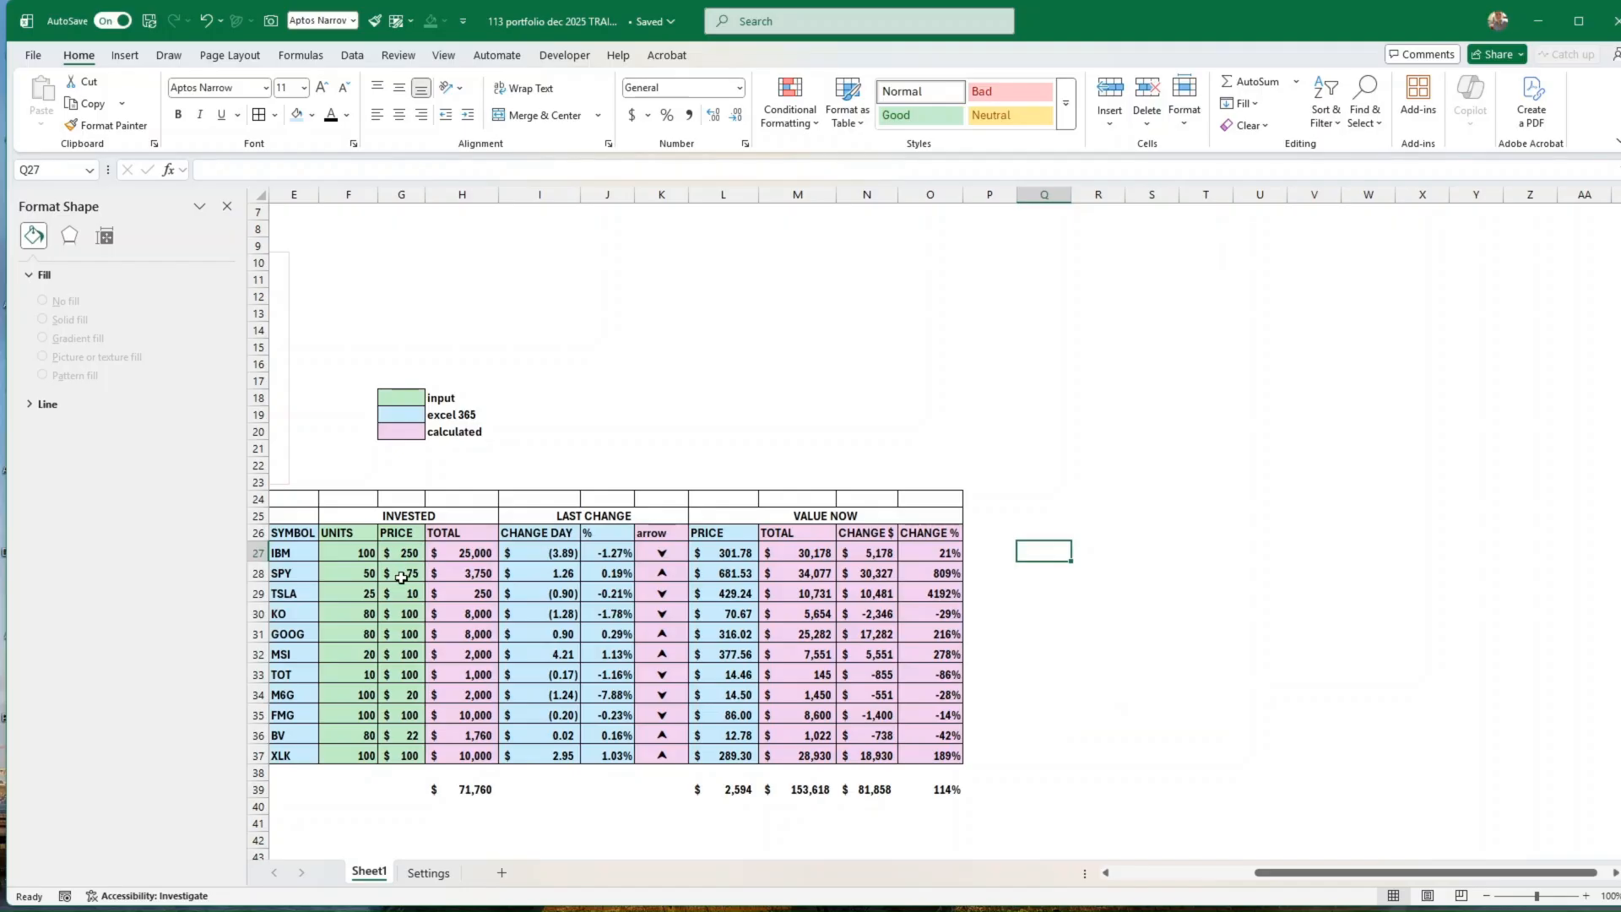
{"action": "left_click_drag", "start_coordinate": [676, 554], "coordinate": [662, 755]}
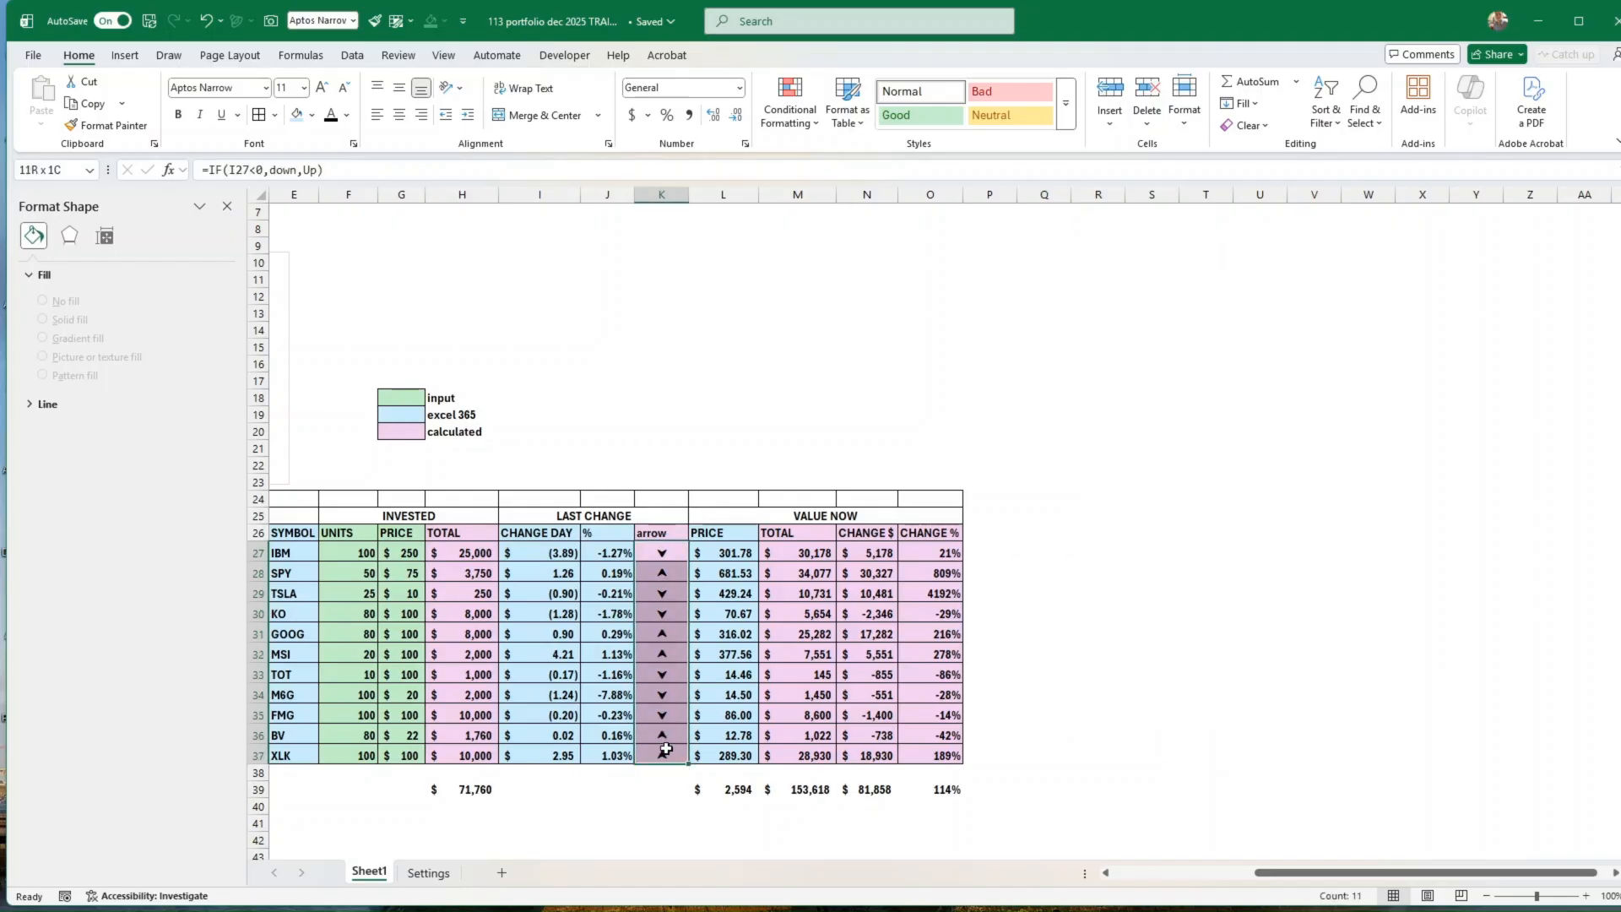
{"action": "left_click", "coordinate": [1105, 560]}
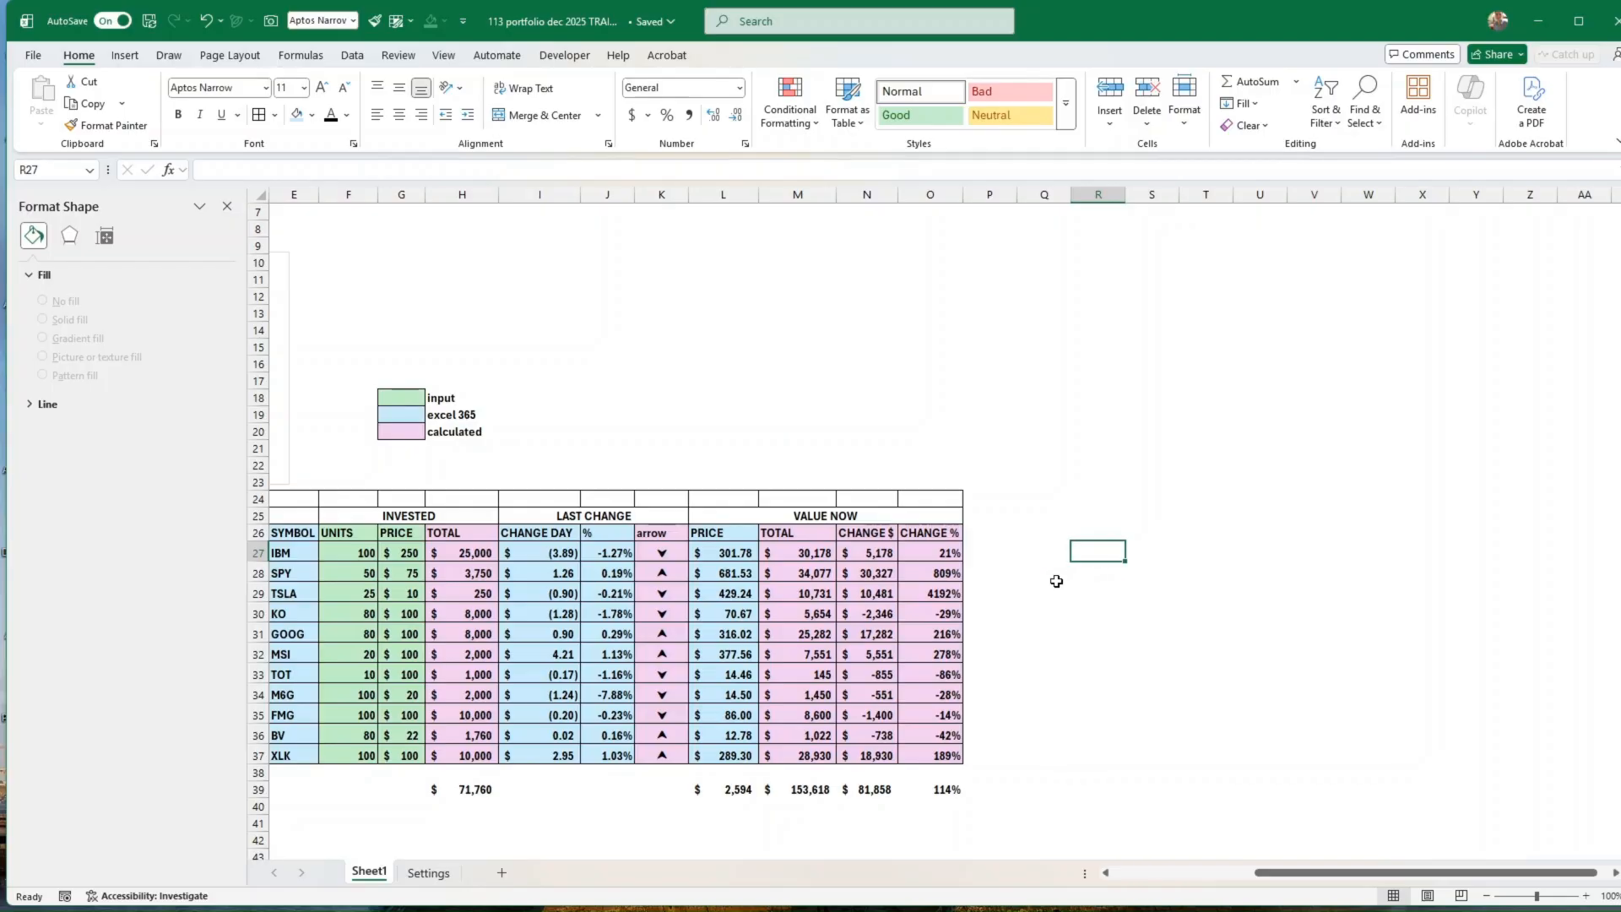
Step: Try a 2-D clustered bar chart of the Change $ values in N27:N37 beside the Holdings table, and delete it
{"action": "left_click_drag", "start_coordinate": [876, 559], "coordinate": [870, 758]}
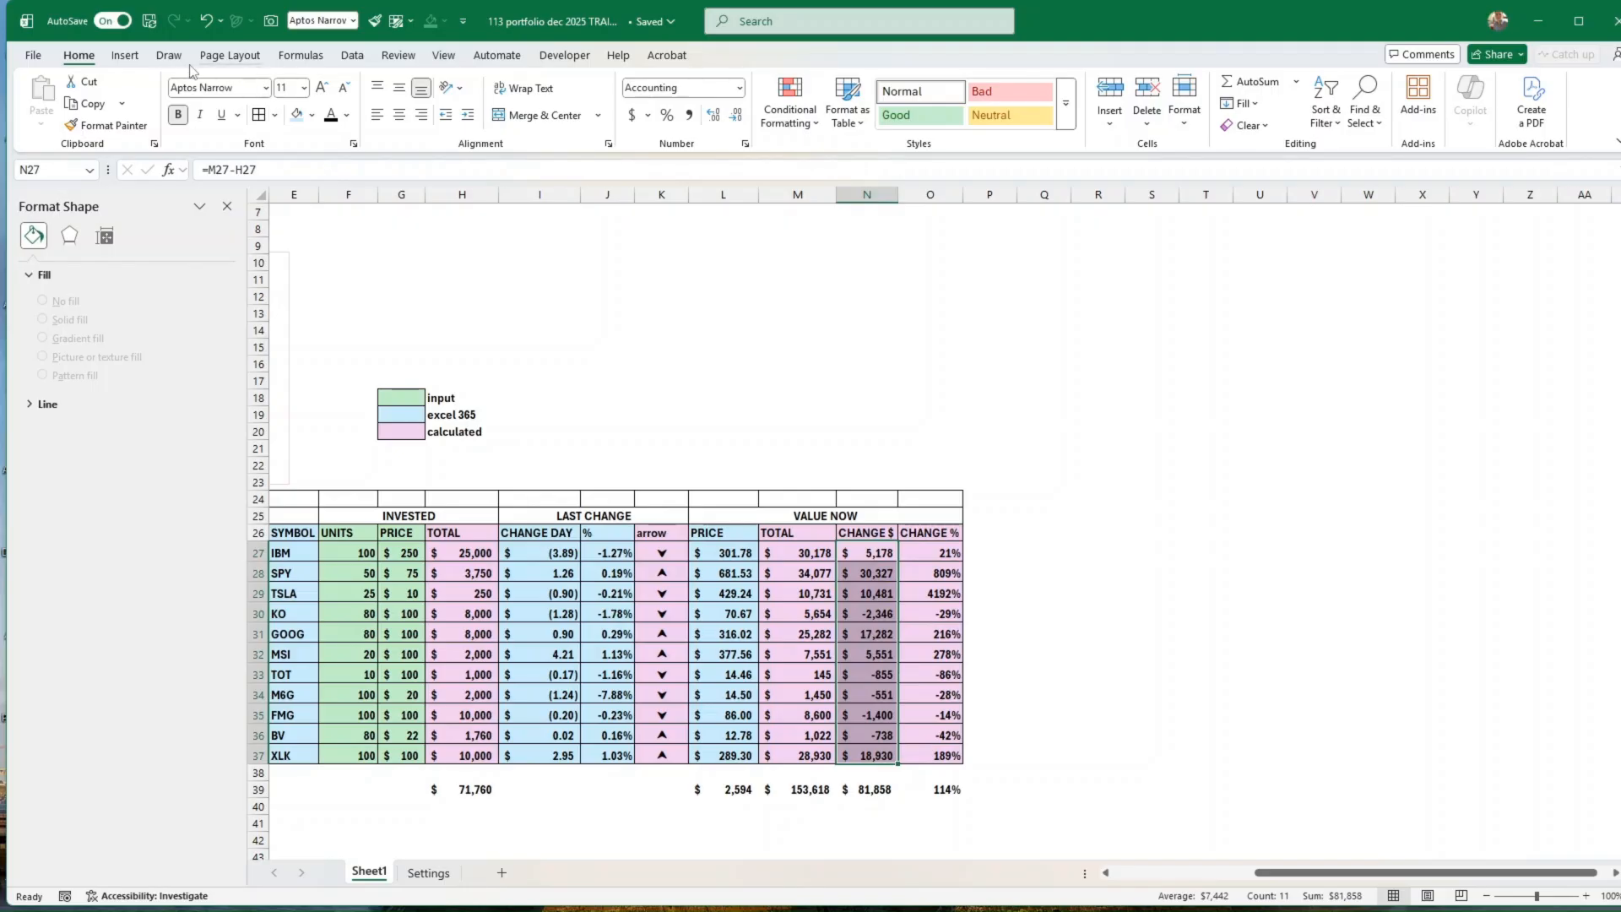
{"action": "left_click", "coordinate": [126, 57]}
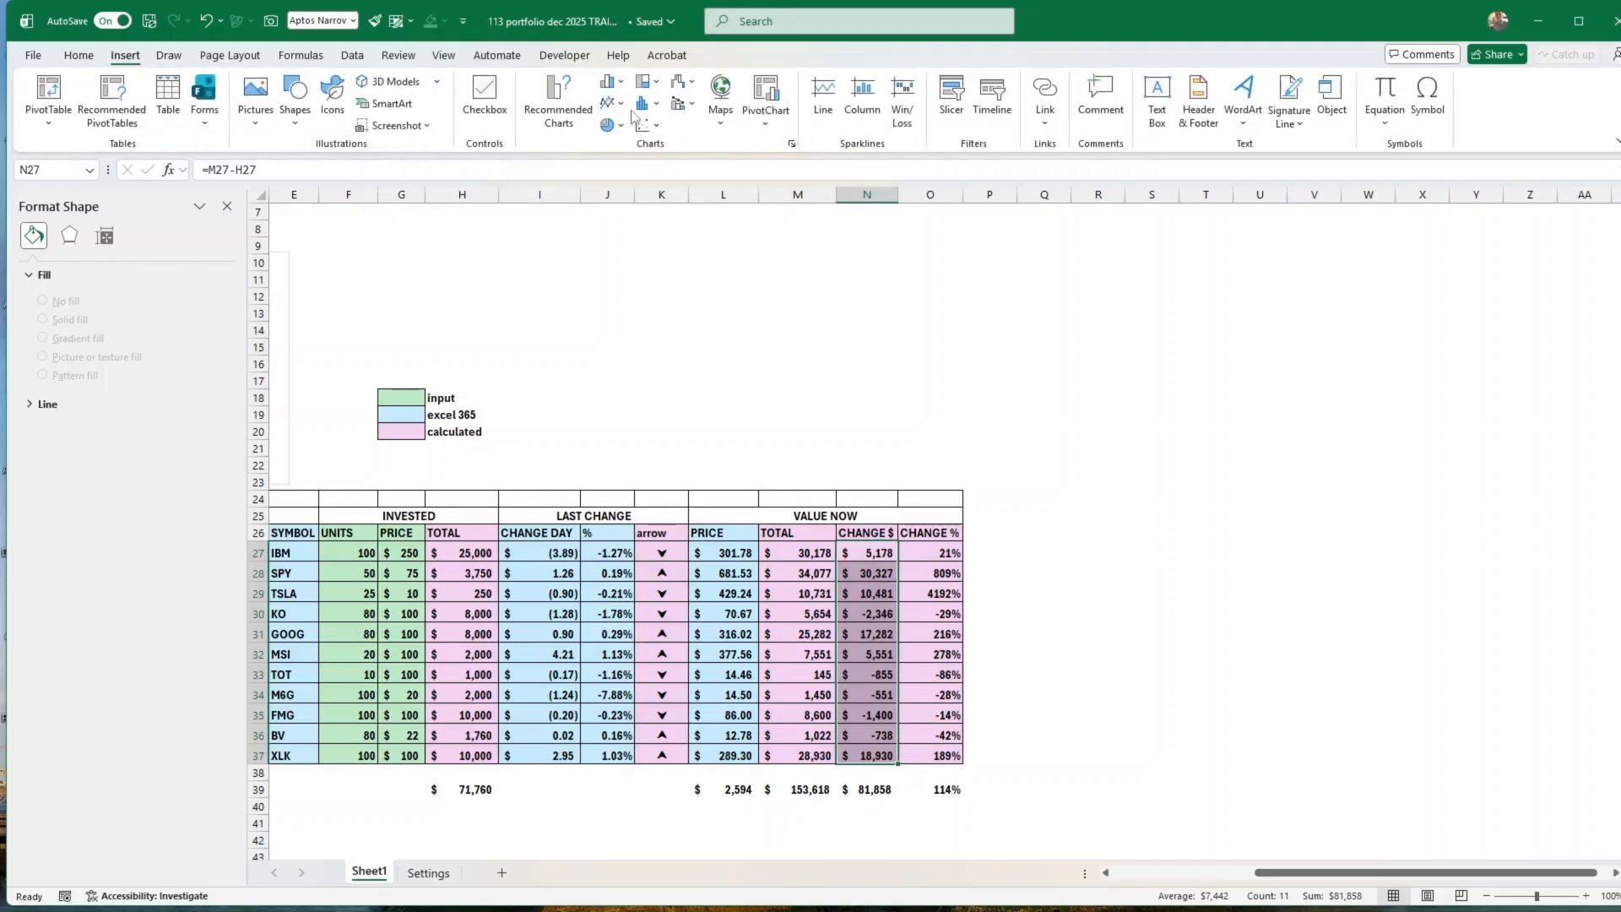
{"action": "left_click", "coordinate": [622, 84]}
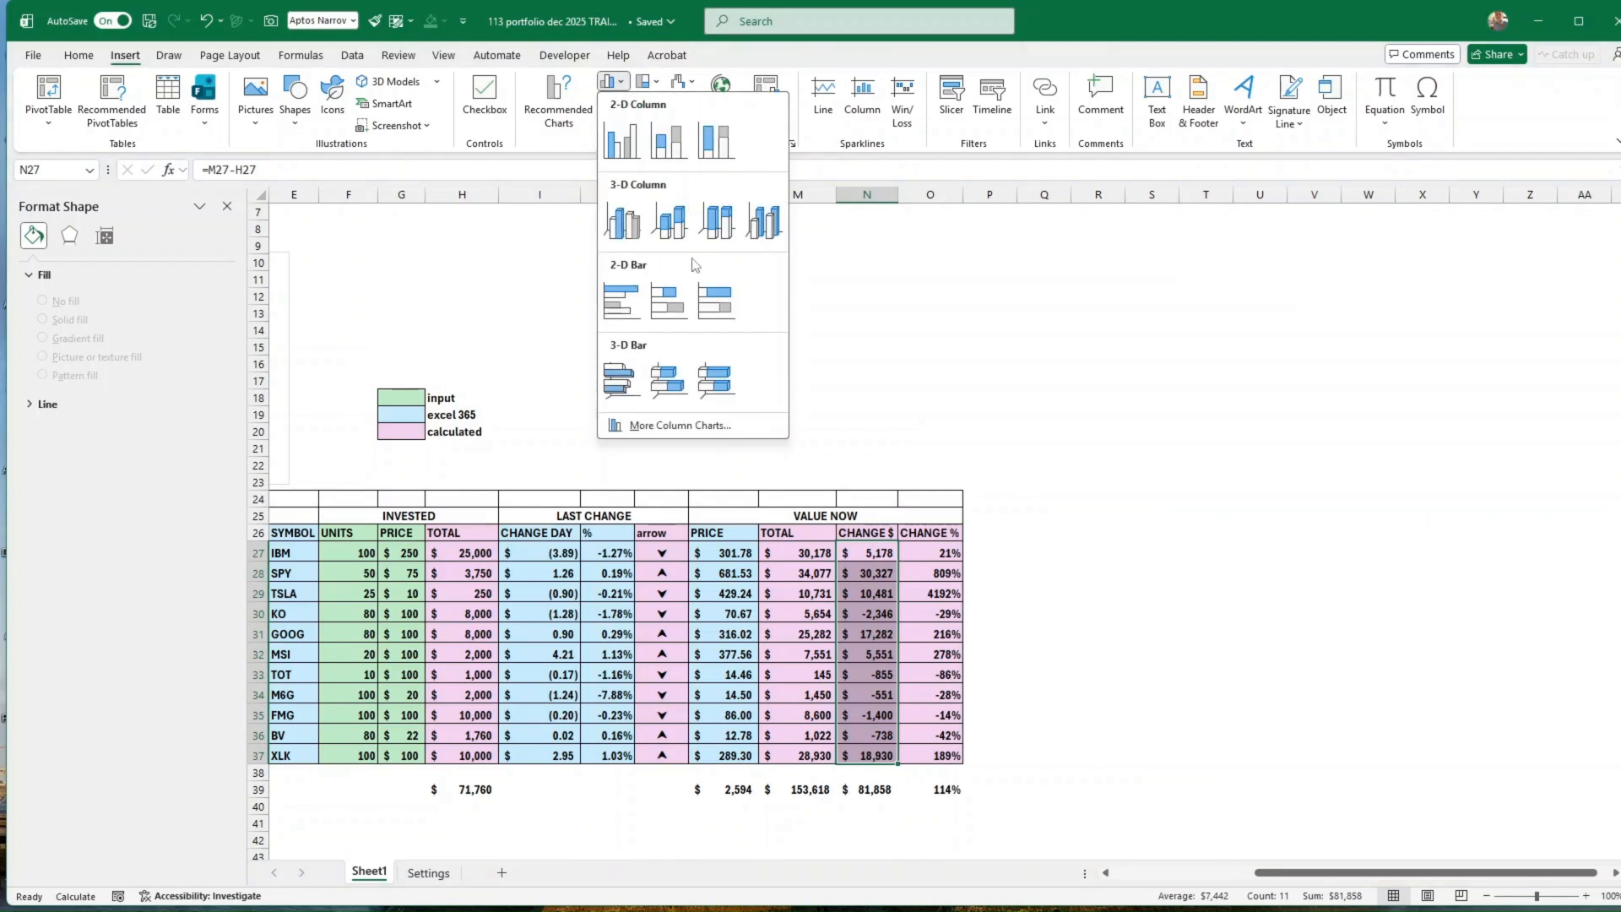
{"action": "left_click", "coordinate": [627, 301]}
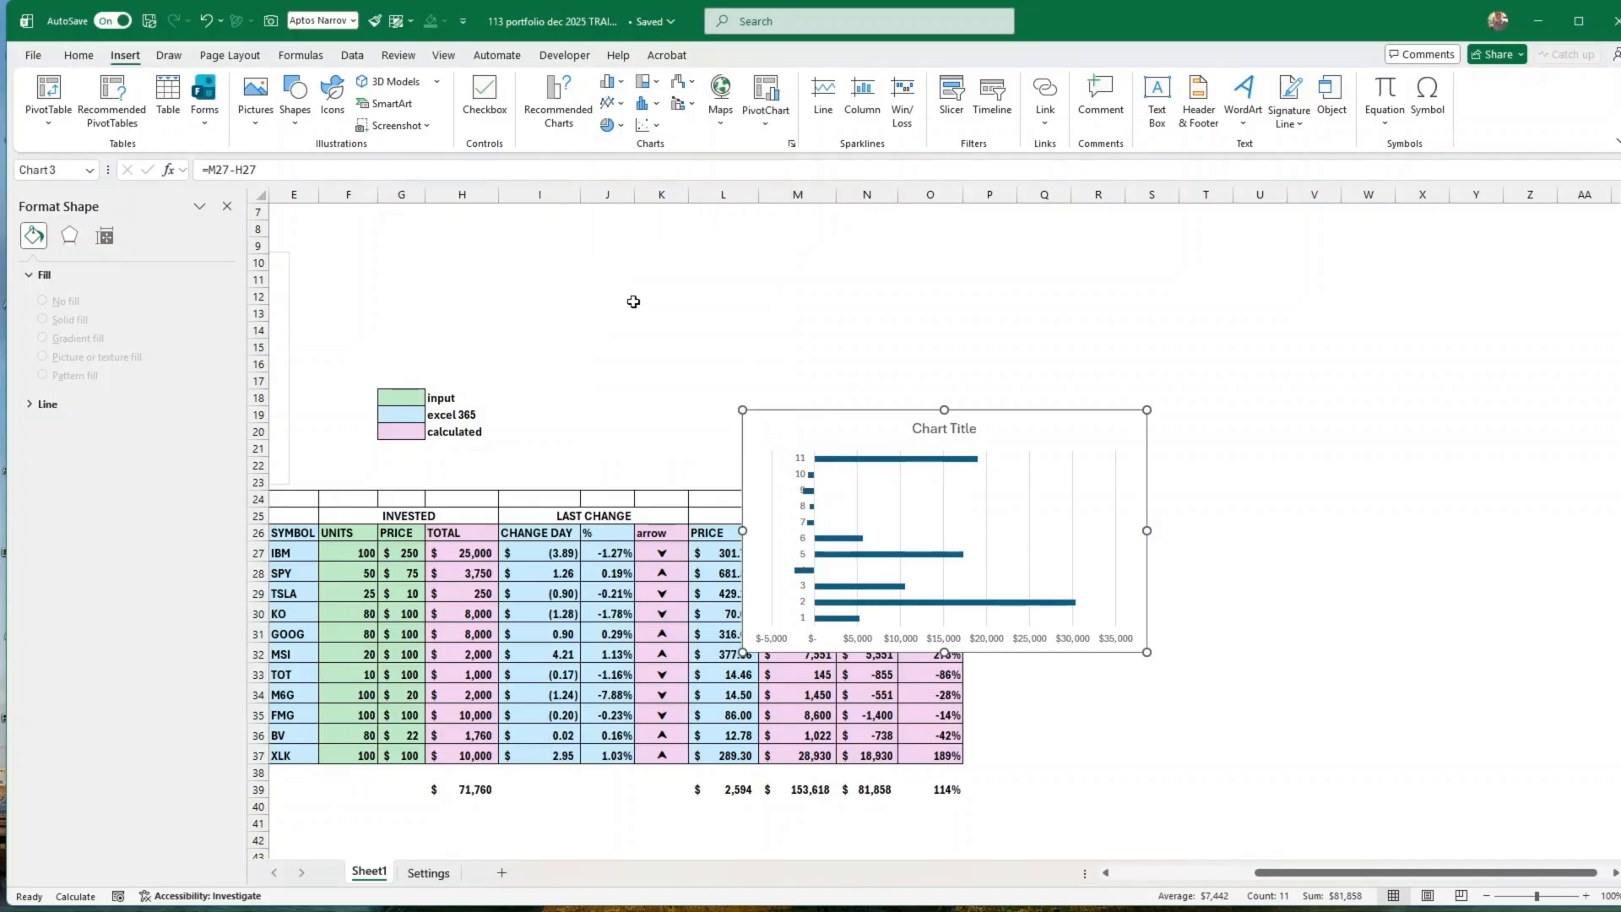
{"action": "left_click_drag", "start_coordinate": [1019, 653], "coordinate": [1276, 674]}
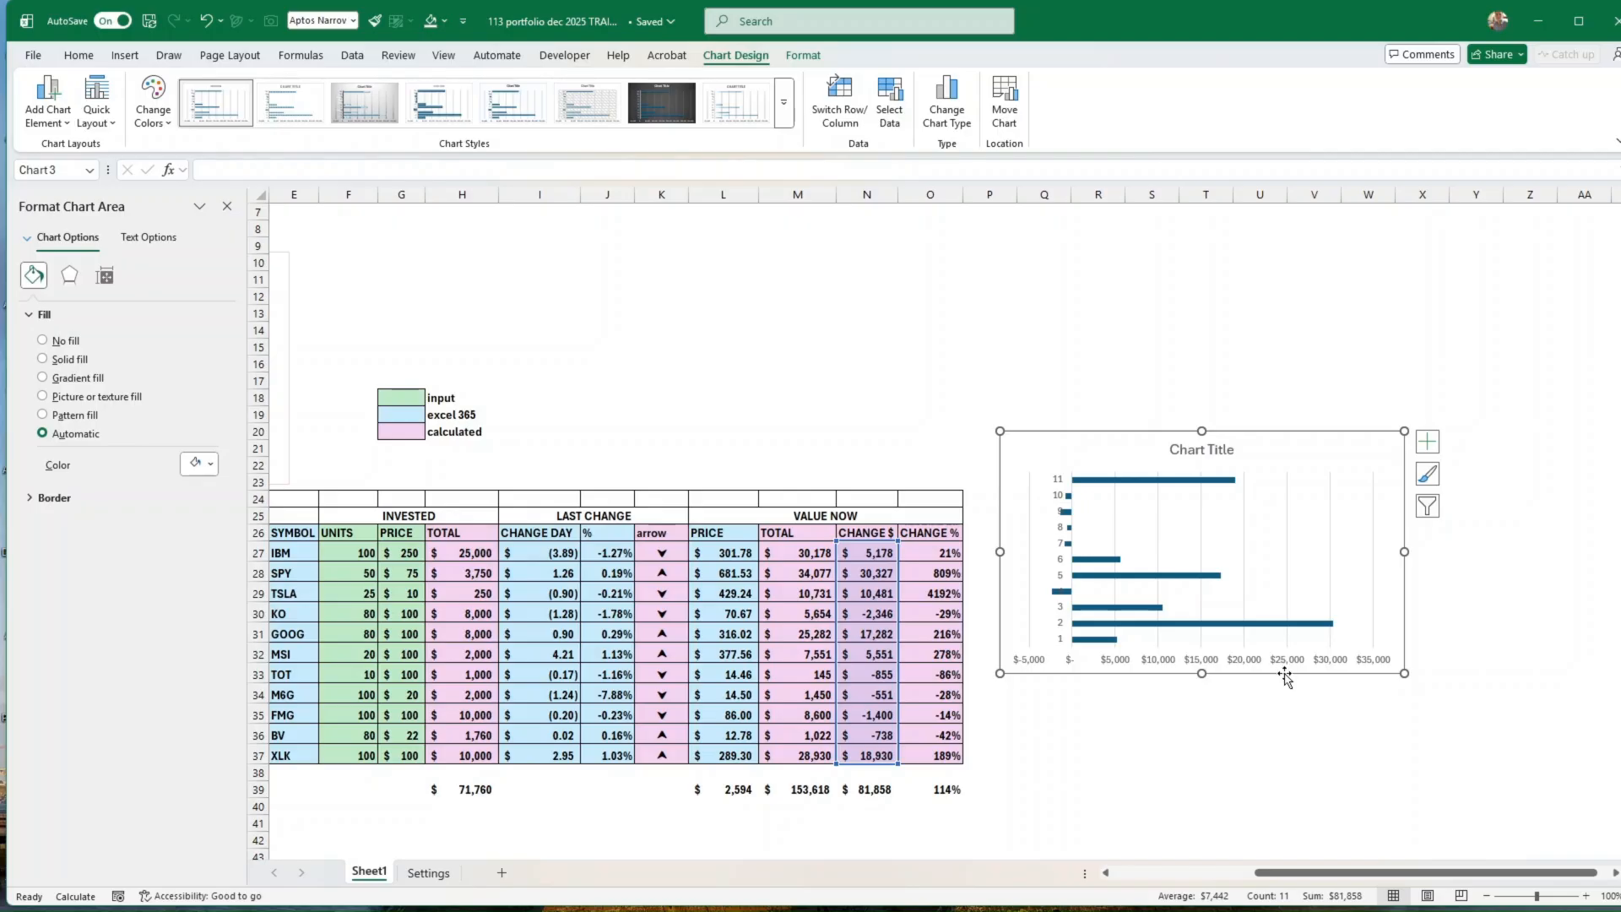
{"action": "key", "text": "Delete"}
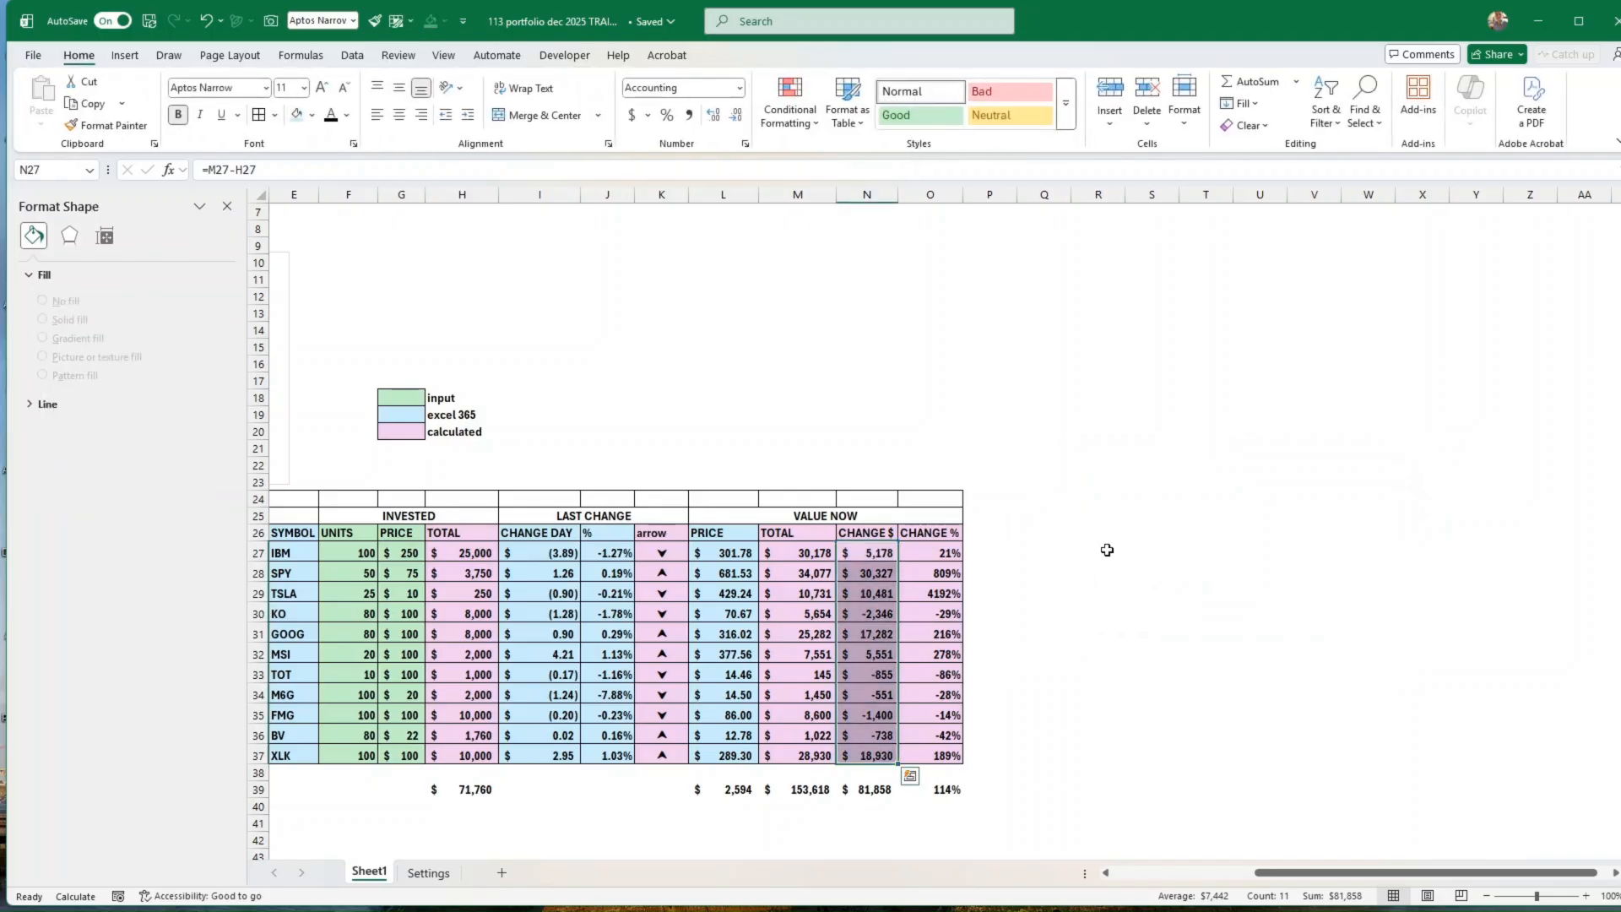
Step: Enter the helper column headers neg in R26 and pos in S26
{"action": "left_click_drag", "start_coordinate": [1107, 550], "coordinate": [1148, 551]}
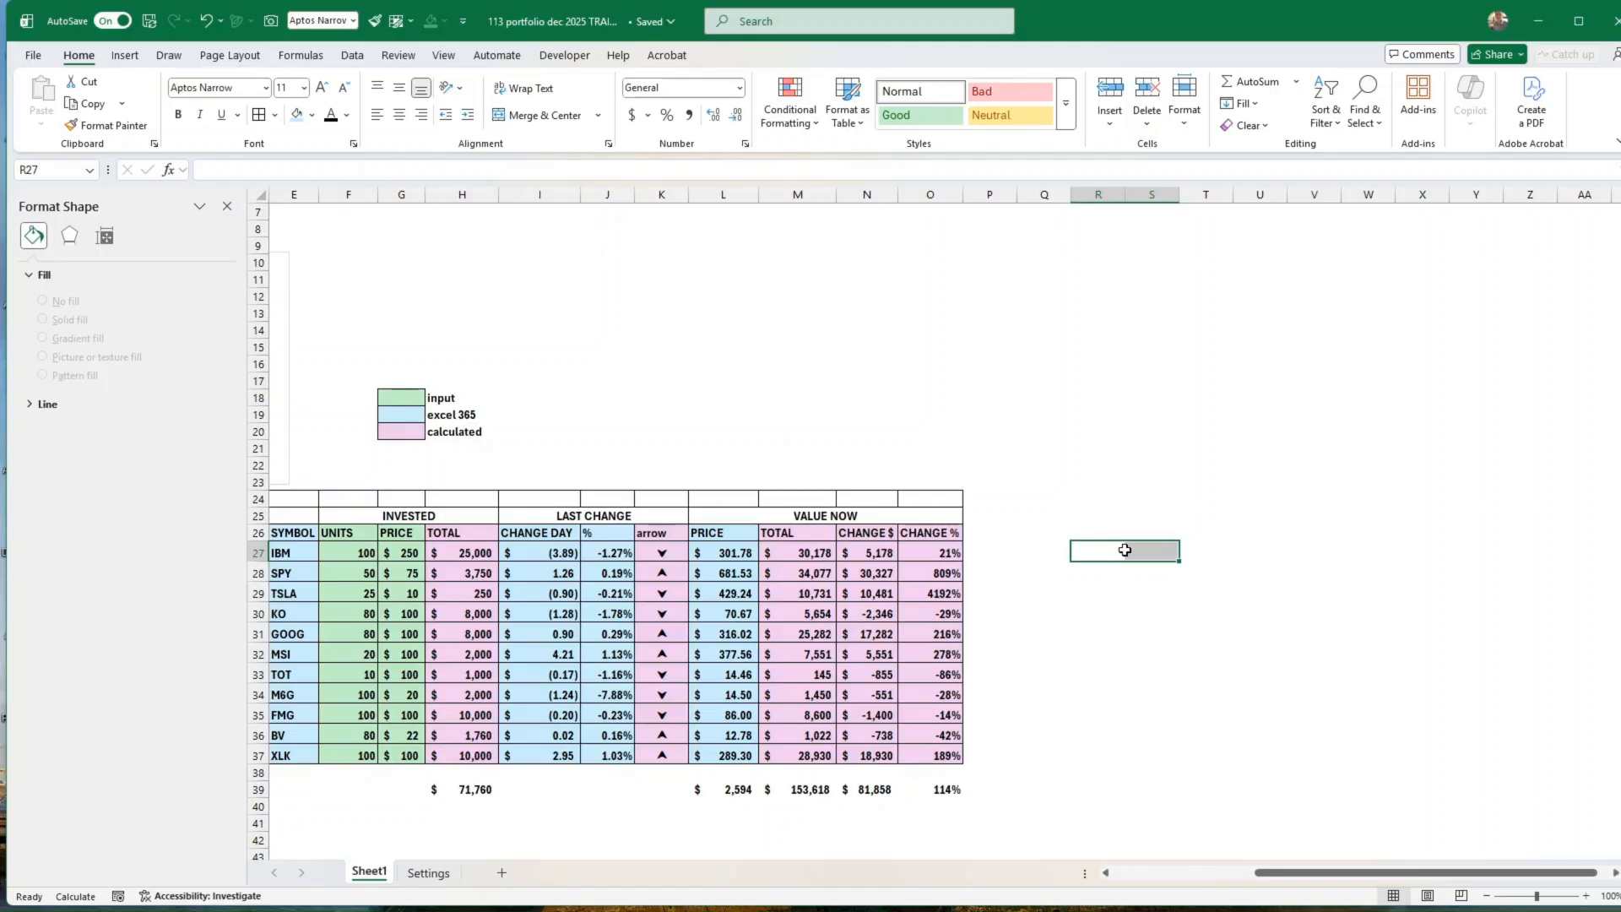
{"action": "left_click", "coordinate": [1106, 556]}
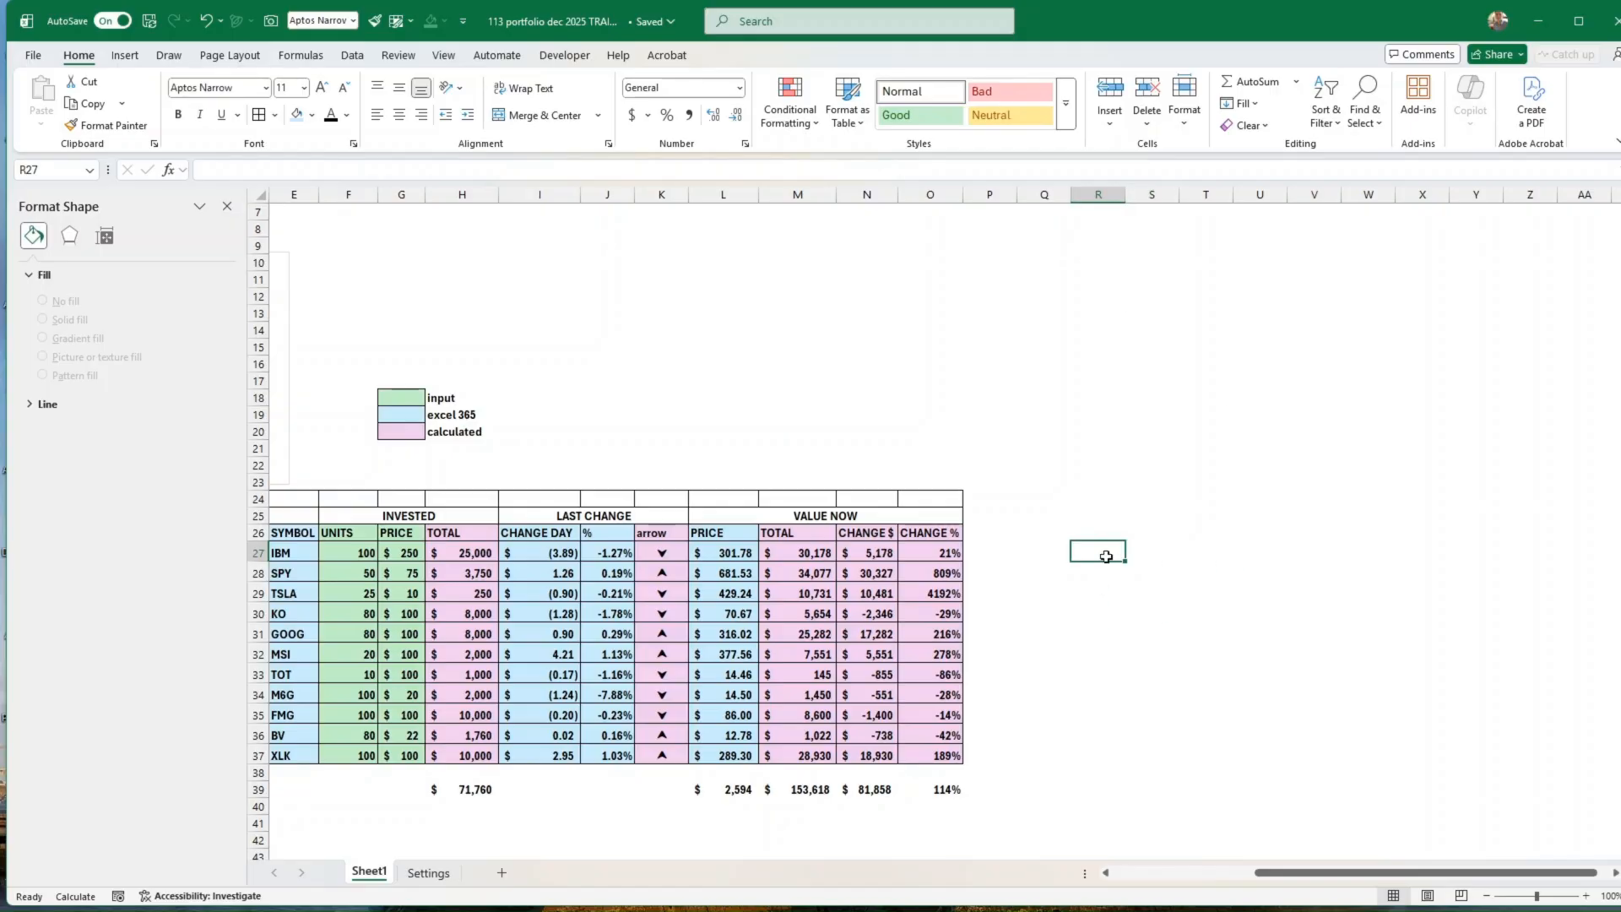
{"action": "left_click", "coordinate": [1100, 527]}
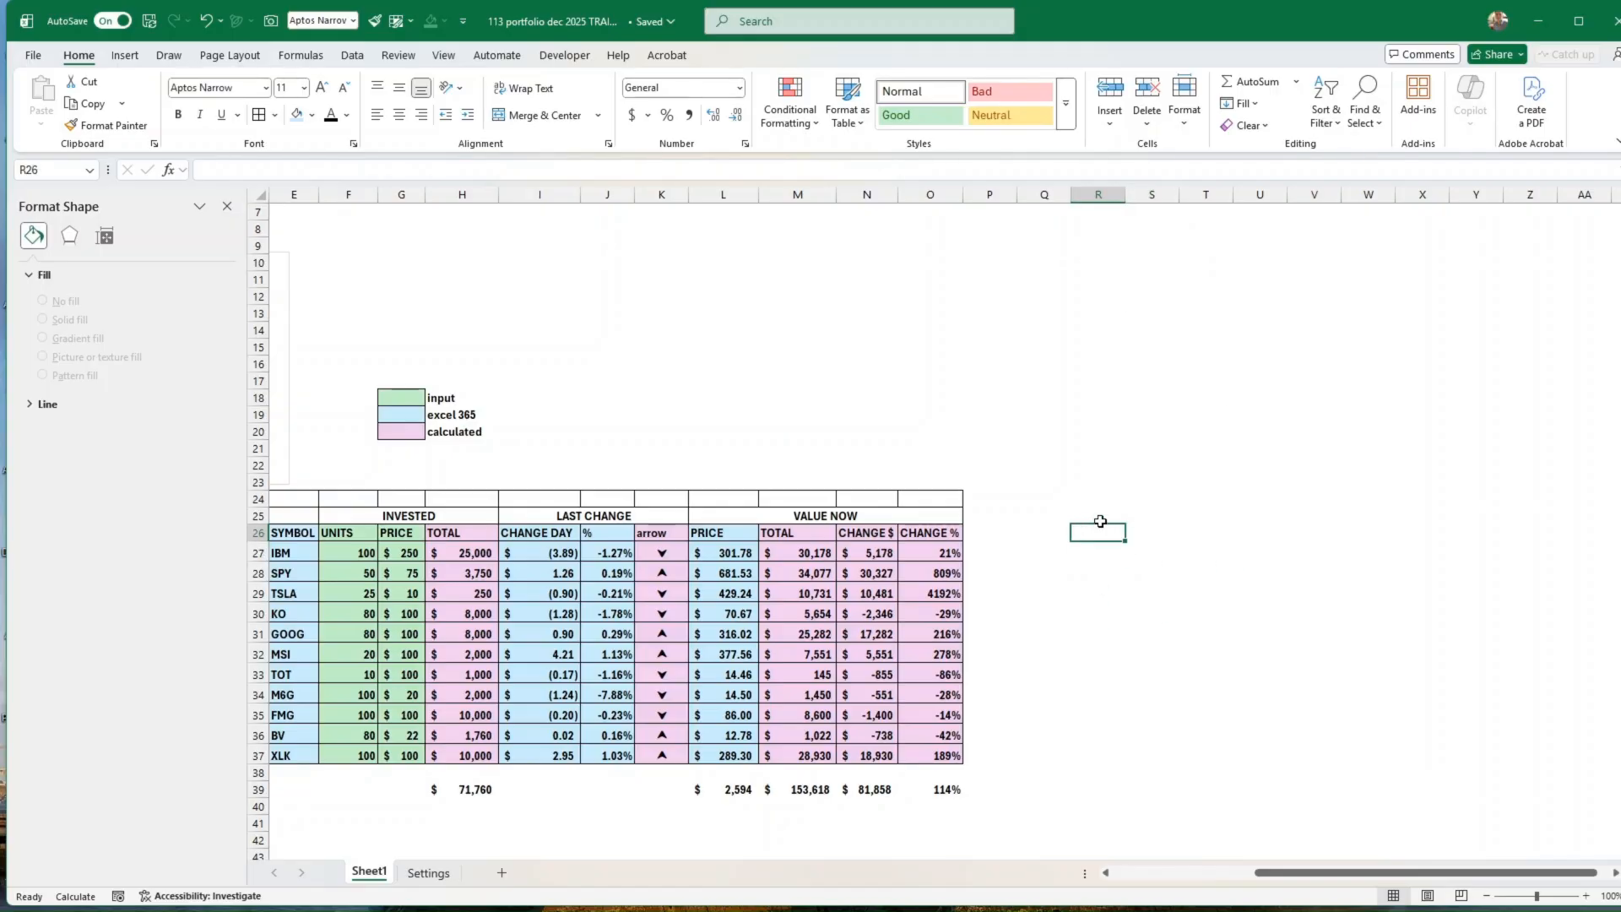
{"action": "type", "text": "ne"}
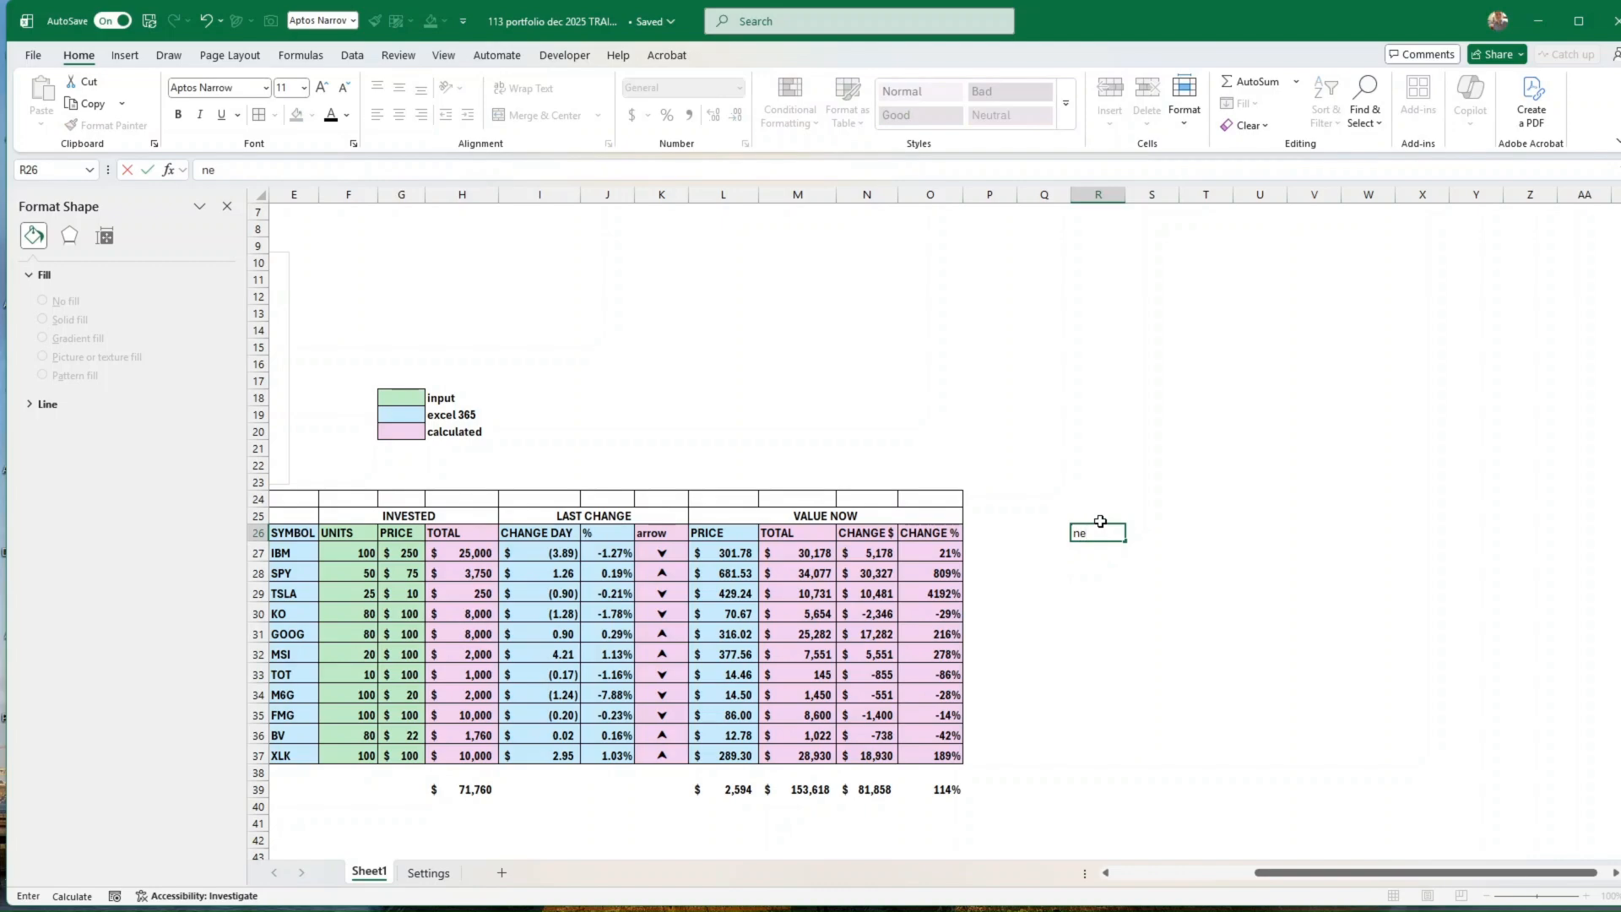
{"action": "type", "text": "g"}
{"action": "key", "text": "Right"}
{"action": "type", "text": "pos"}
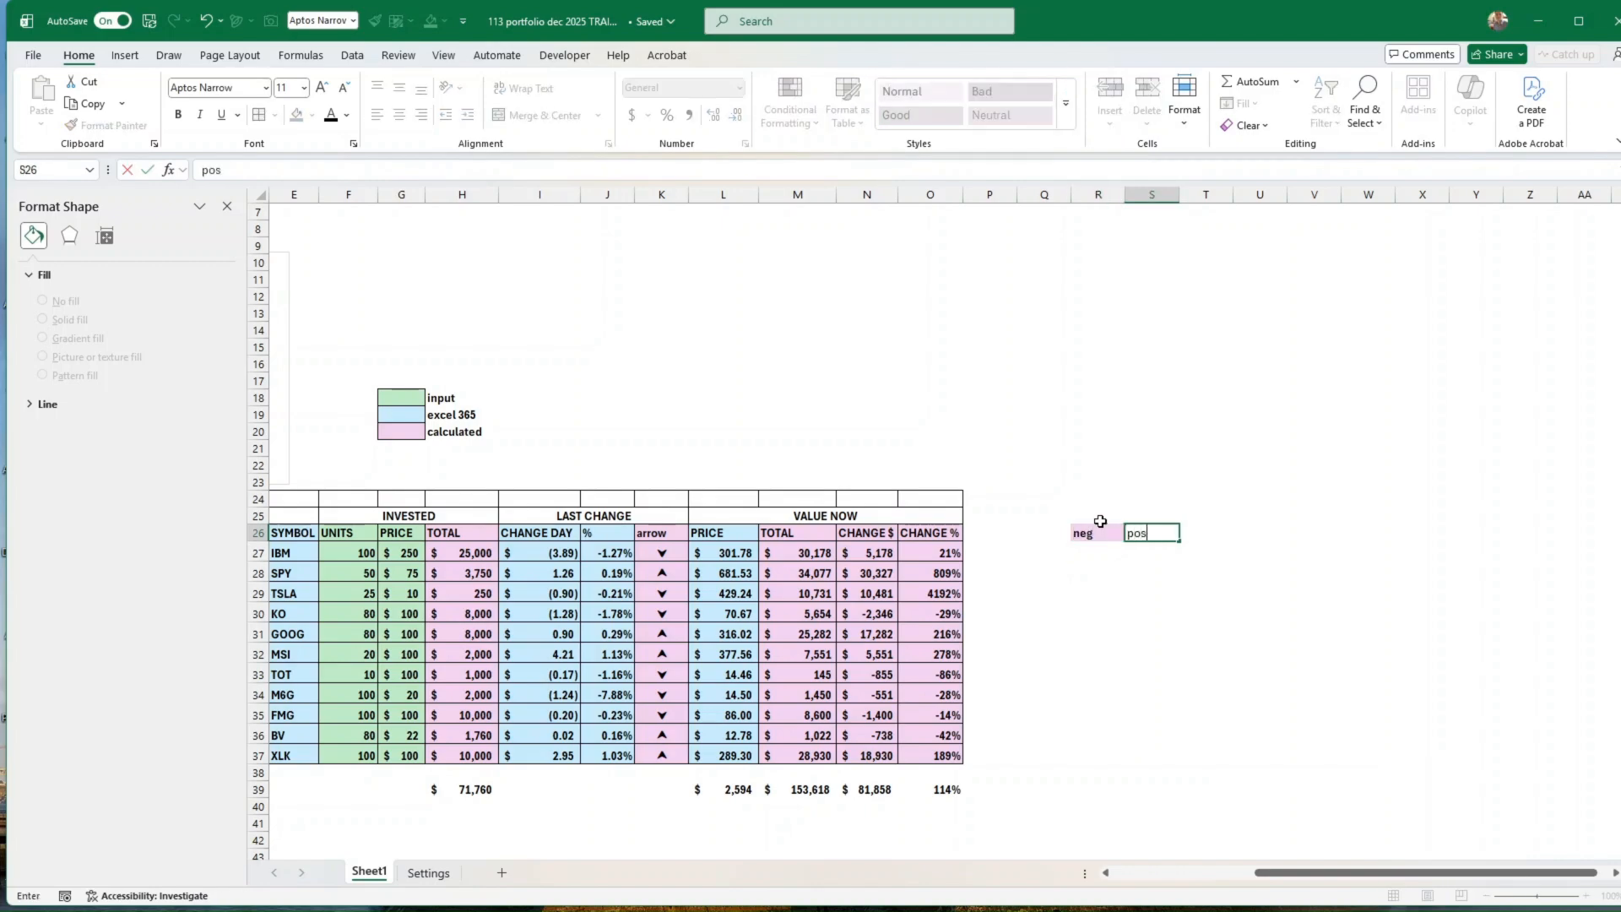
{"action": "key", "text": "Return"}
Step: Enter the formula =IF(N27>0,N27,0) in R27, under the neg header
{"action": "key", "text": "Left"}
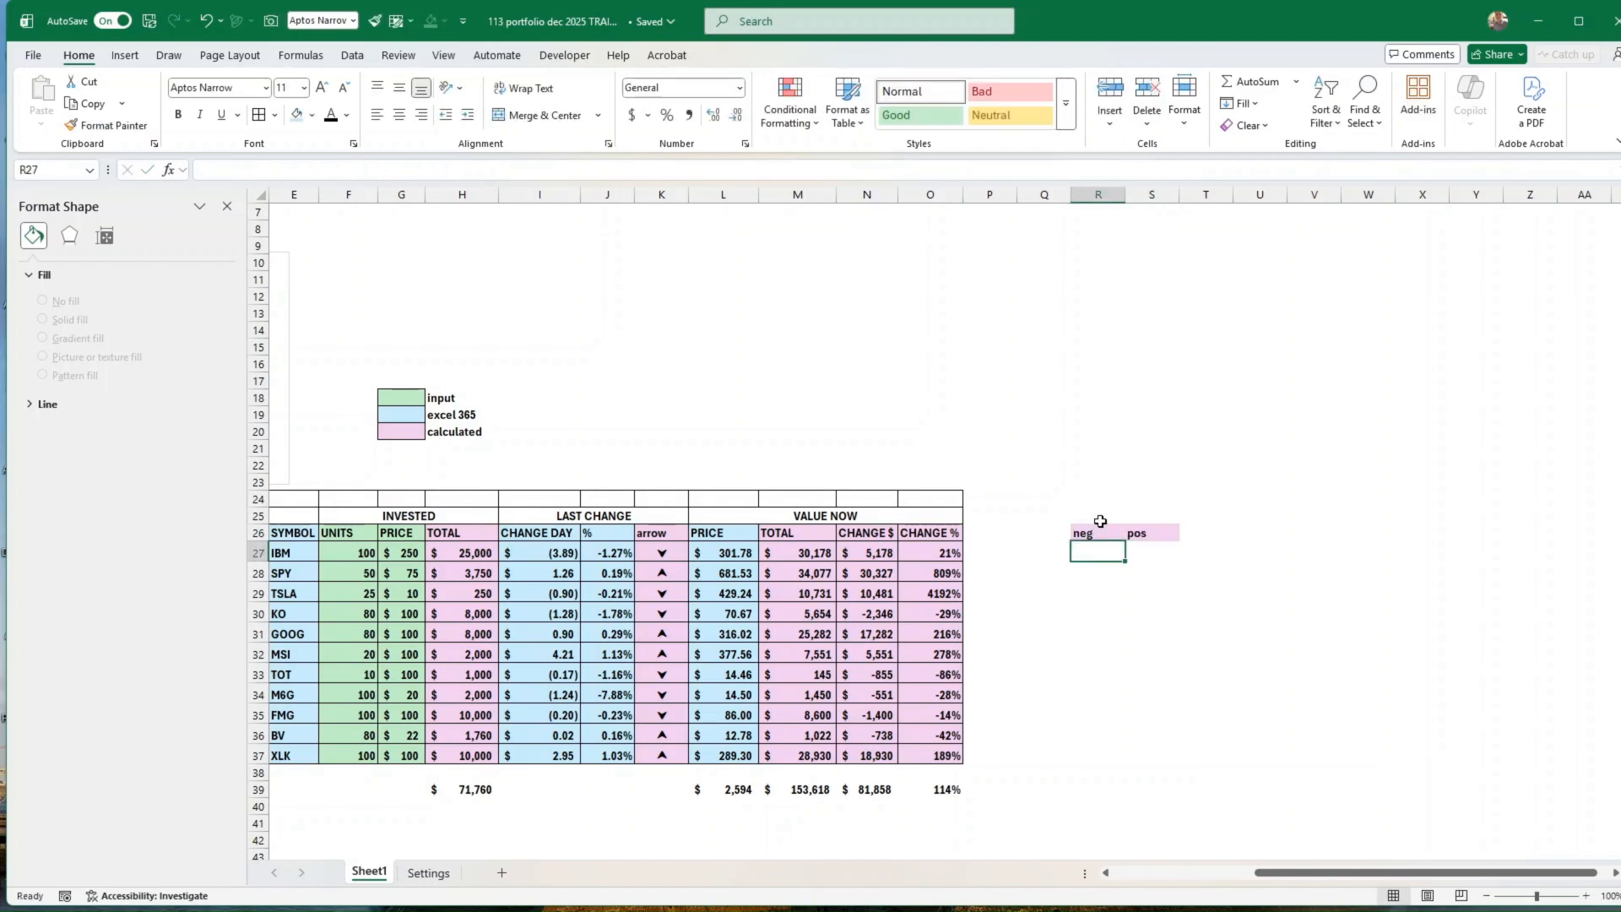
{"action": "type", "text": "=i"}
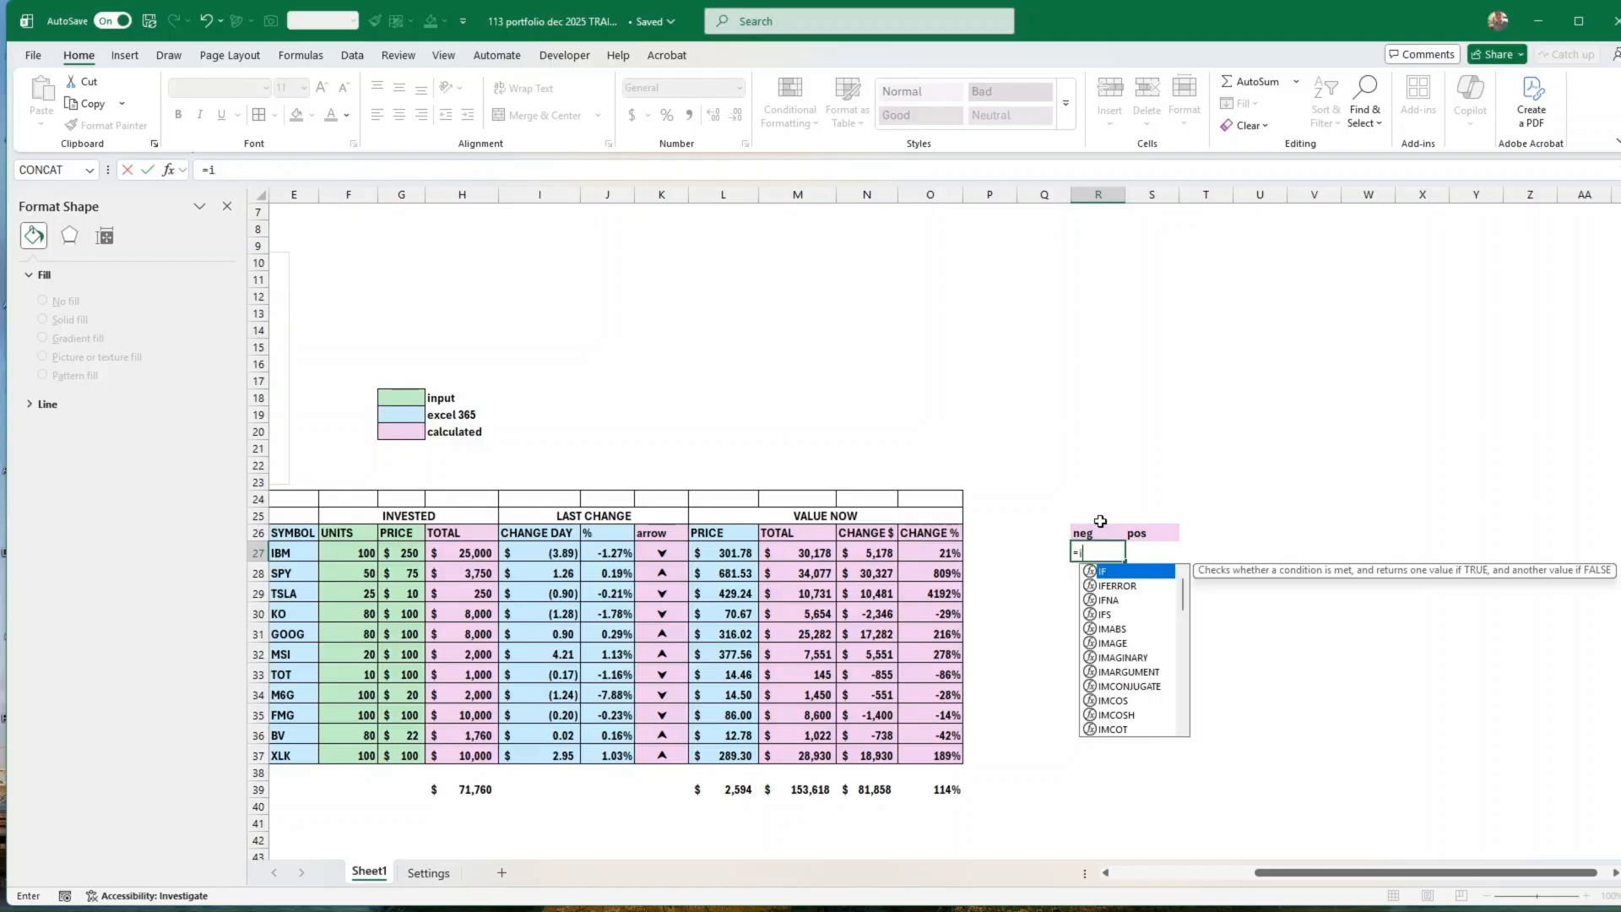
{"action": "type", "text": "f("}
{"action": "key", "text": "Left"}
{"action": "key", "text": "Left"}
{"action": "key", "text": "Left"}
{"action": "key", "text": "Left"}
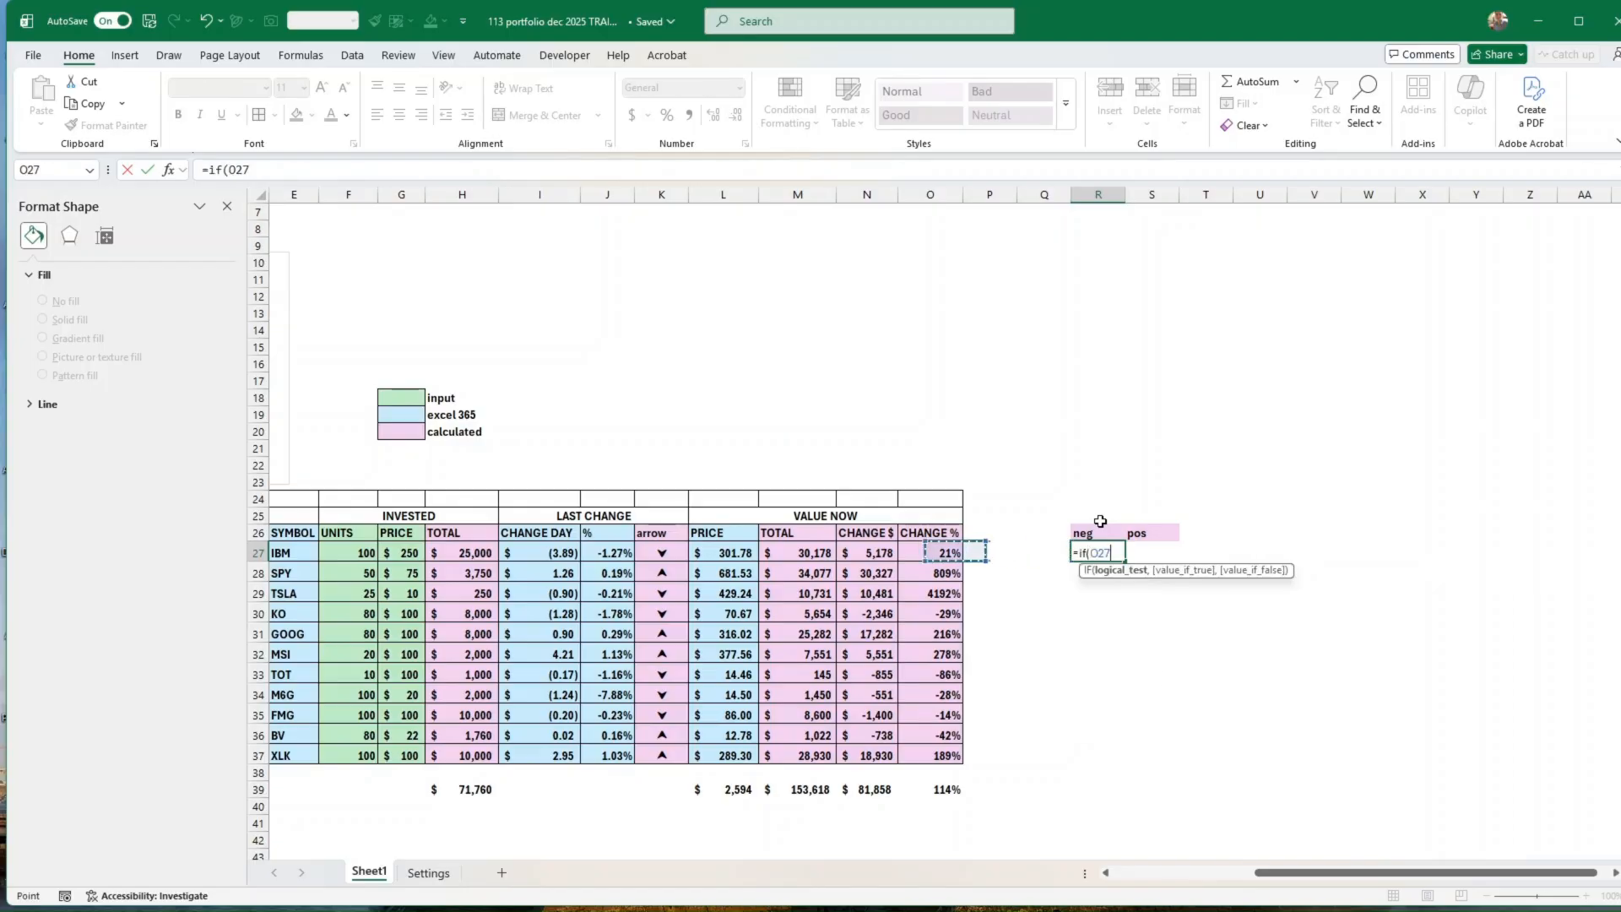
{"action": "type", "text": ">"}
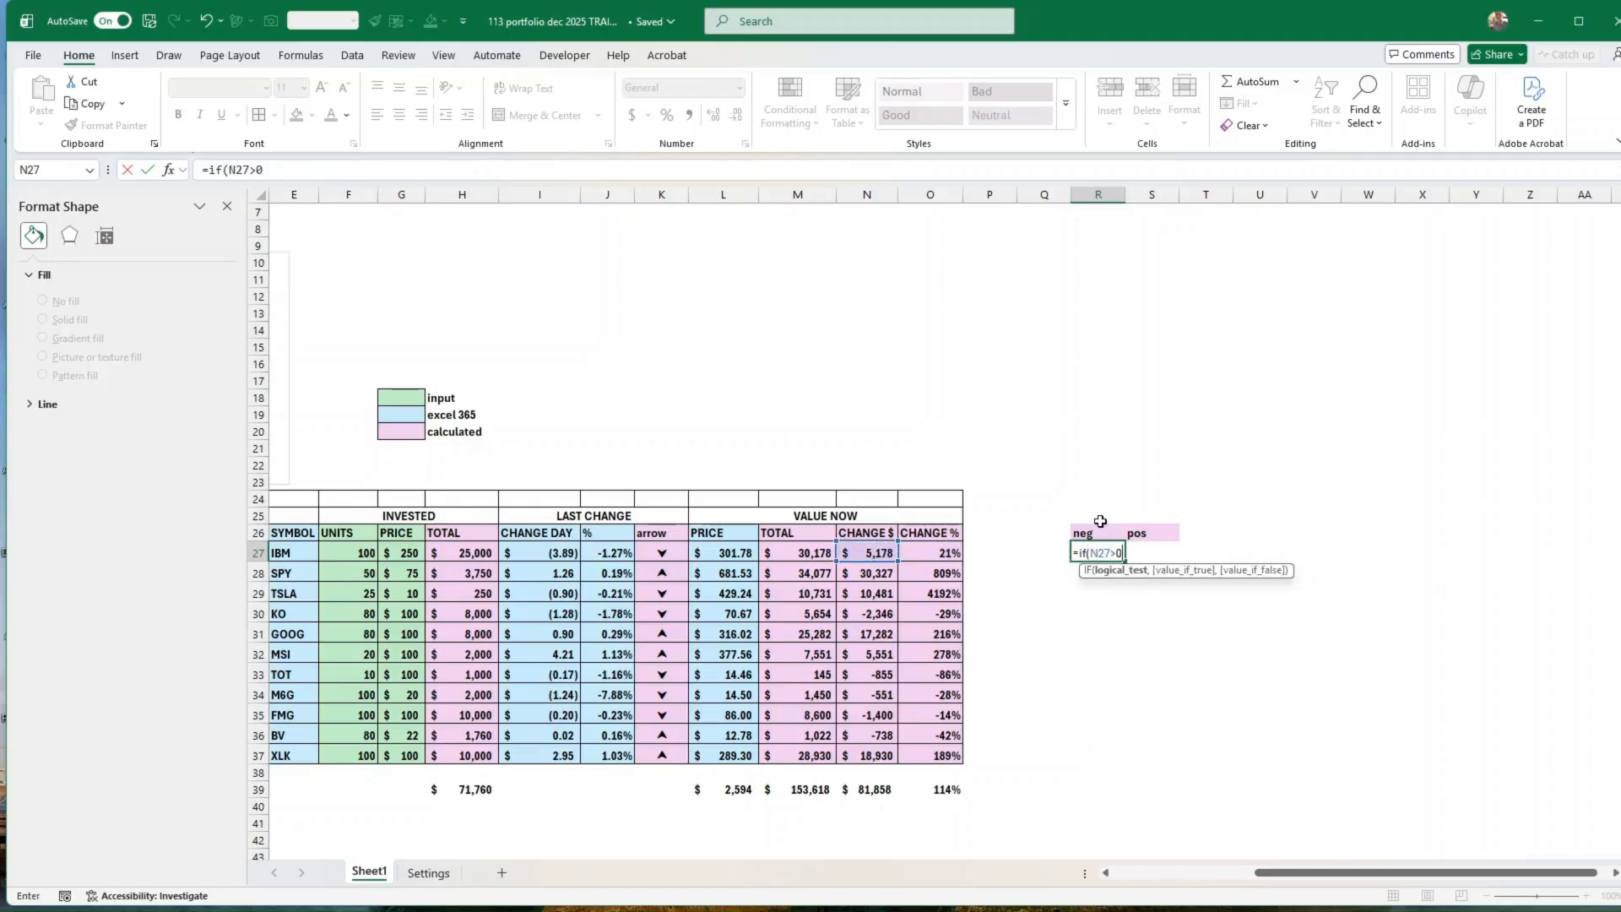
{"action": "type", "text": "0,"}
{"action": "key", "text": "Left"}
{"action": "key", "text": "Left"}
{"action": "key", "text": "Left"}
{"action": "key", "text": "Left"}
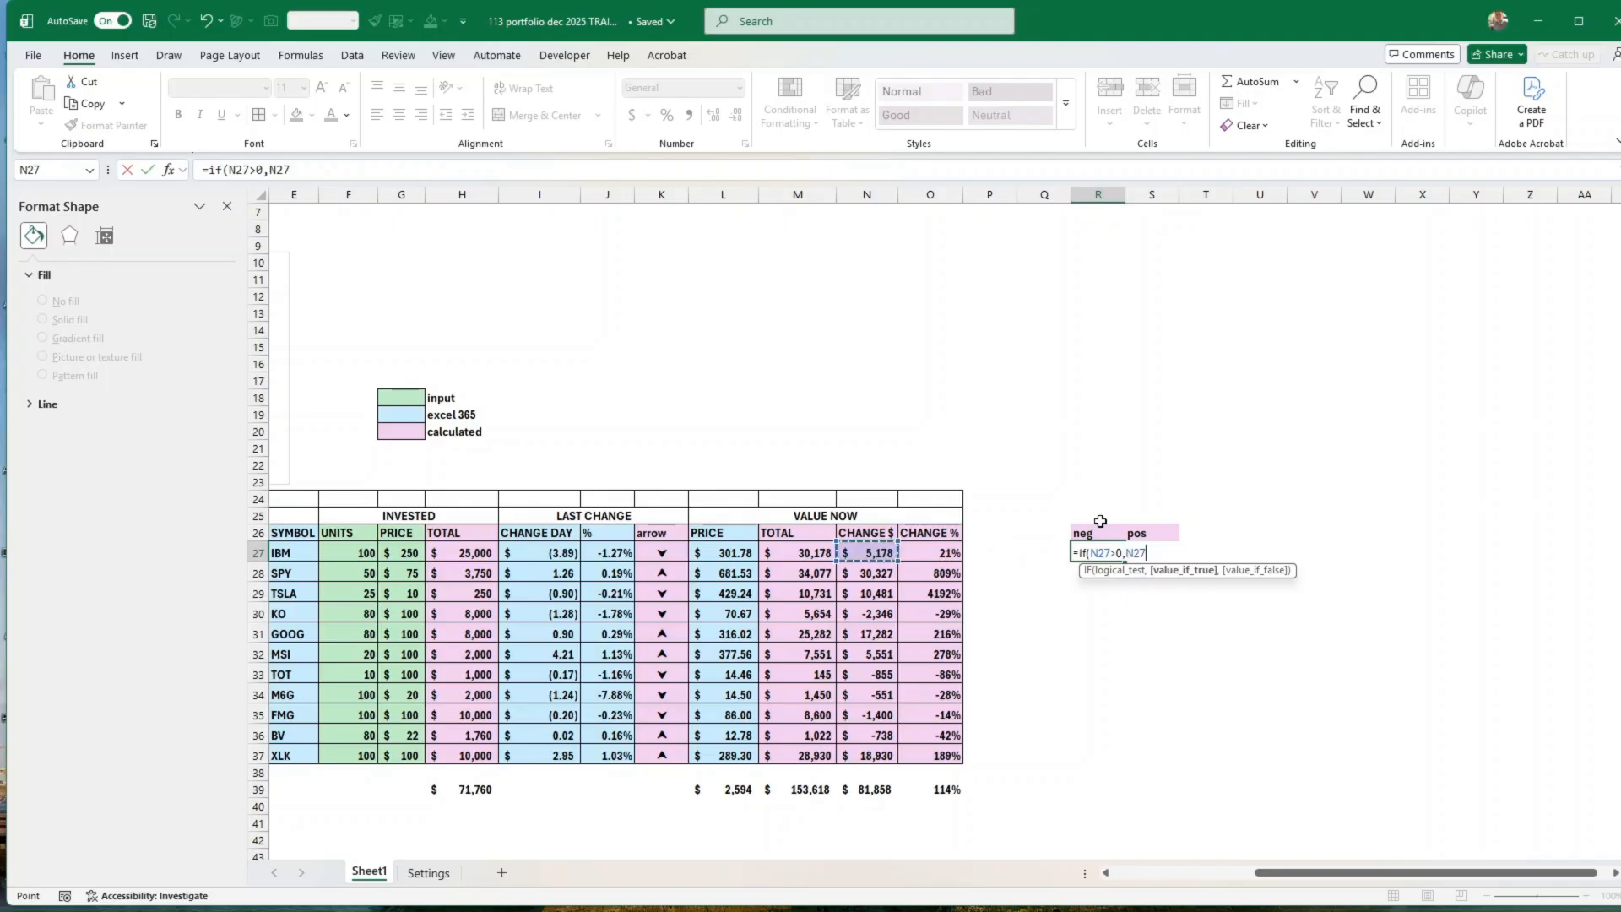
{"action": "type", "text": ","}
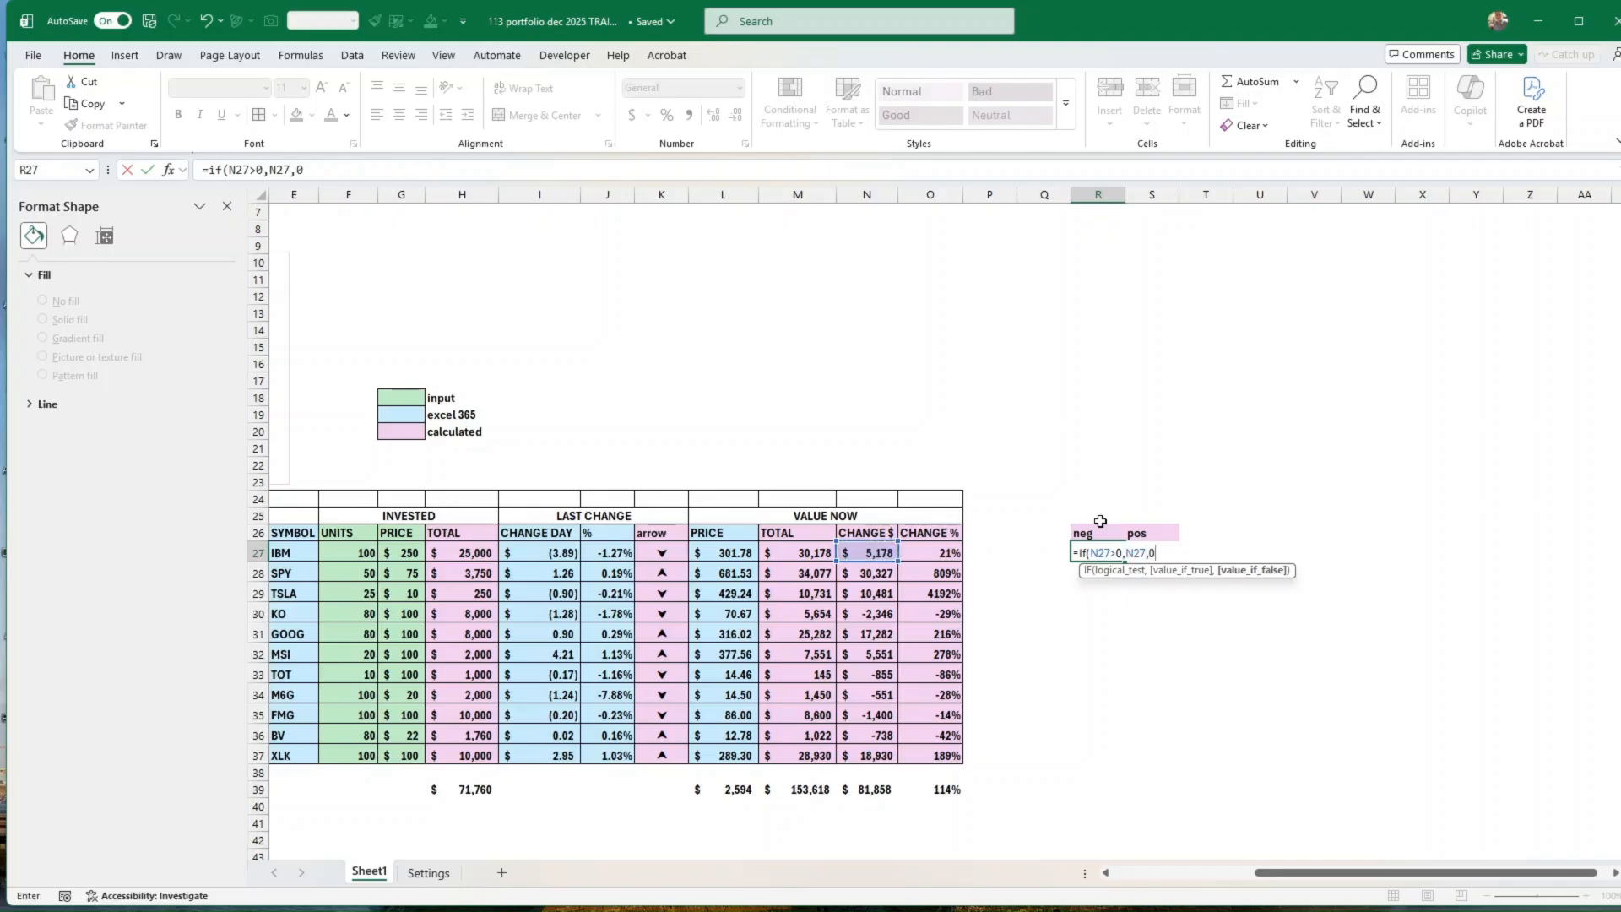
{"action": "type", "text": "0"}
{"action": "key", "text": "Return"}
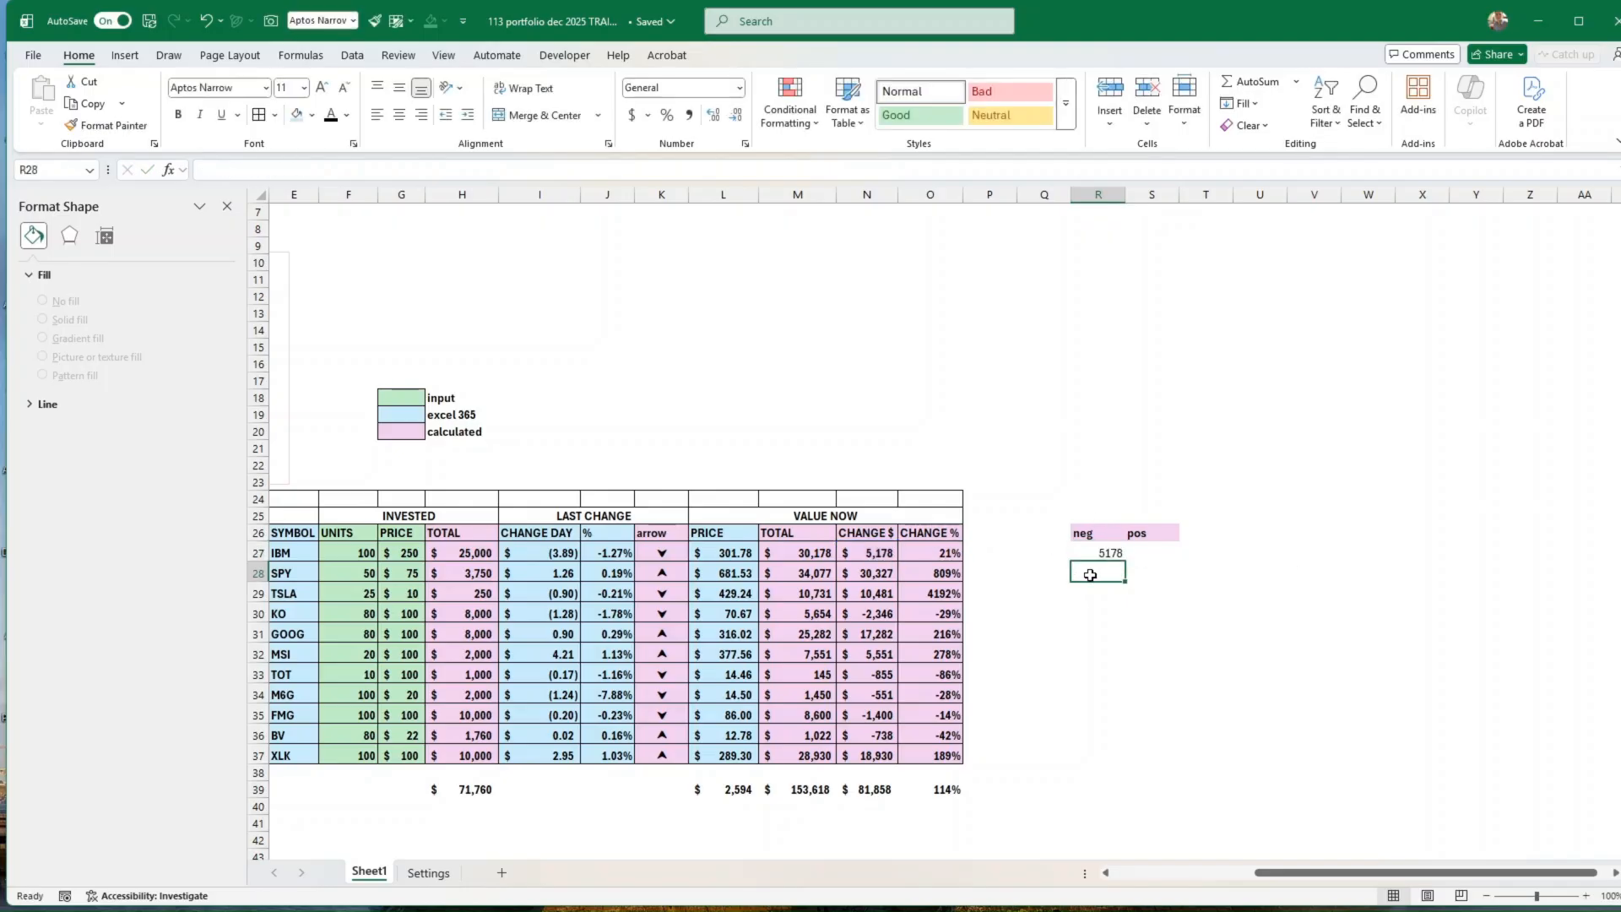
Step: Fill the R27 formula down to R37 and compare the KO row with its Change $ value
{"action": "left_click", "coordinate": [1089, 555]}
{"action": "left_click_drag", "start_coordinate": [1125, 562], "coordinate": [1126, 762]}
{"action": "left_click", "coordinate": [1106, 615]}
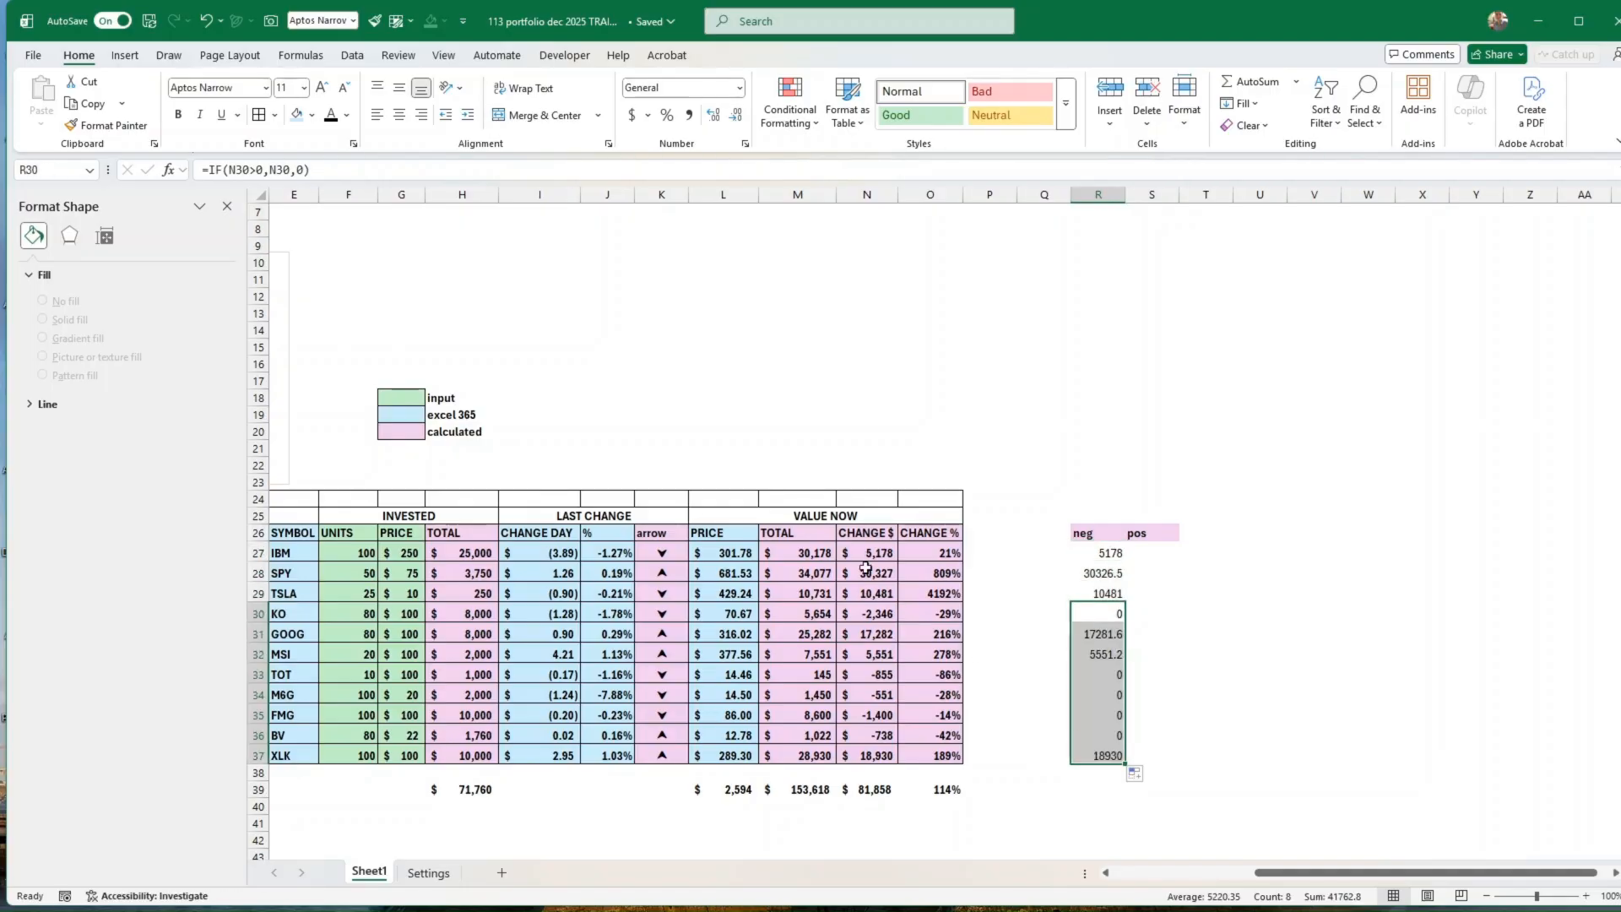
{"action": "left_click", "coordinate": [876, 615]}
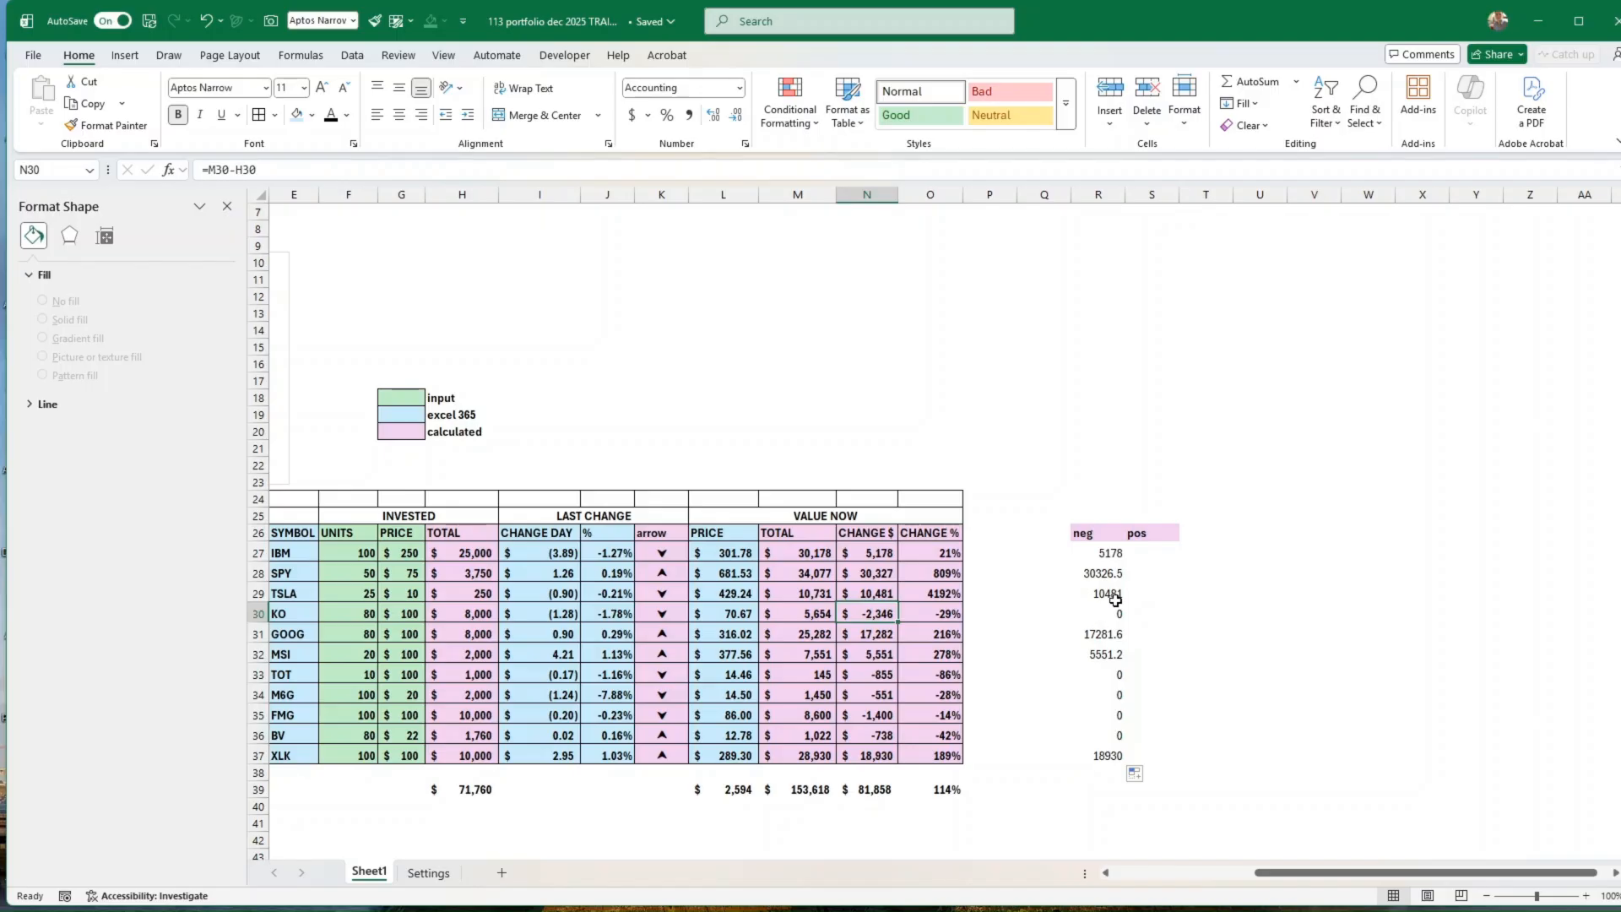
{"action": "left_click", "coordinate": [1101, 554]}
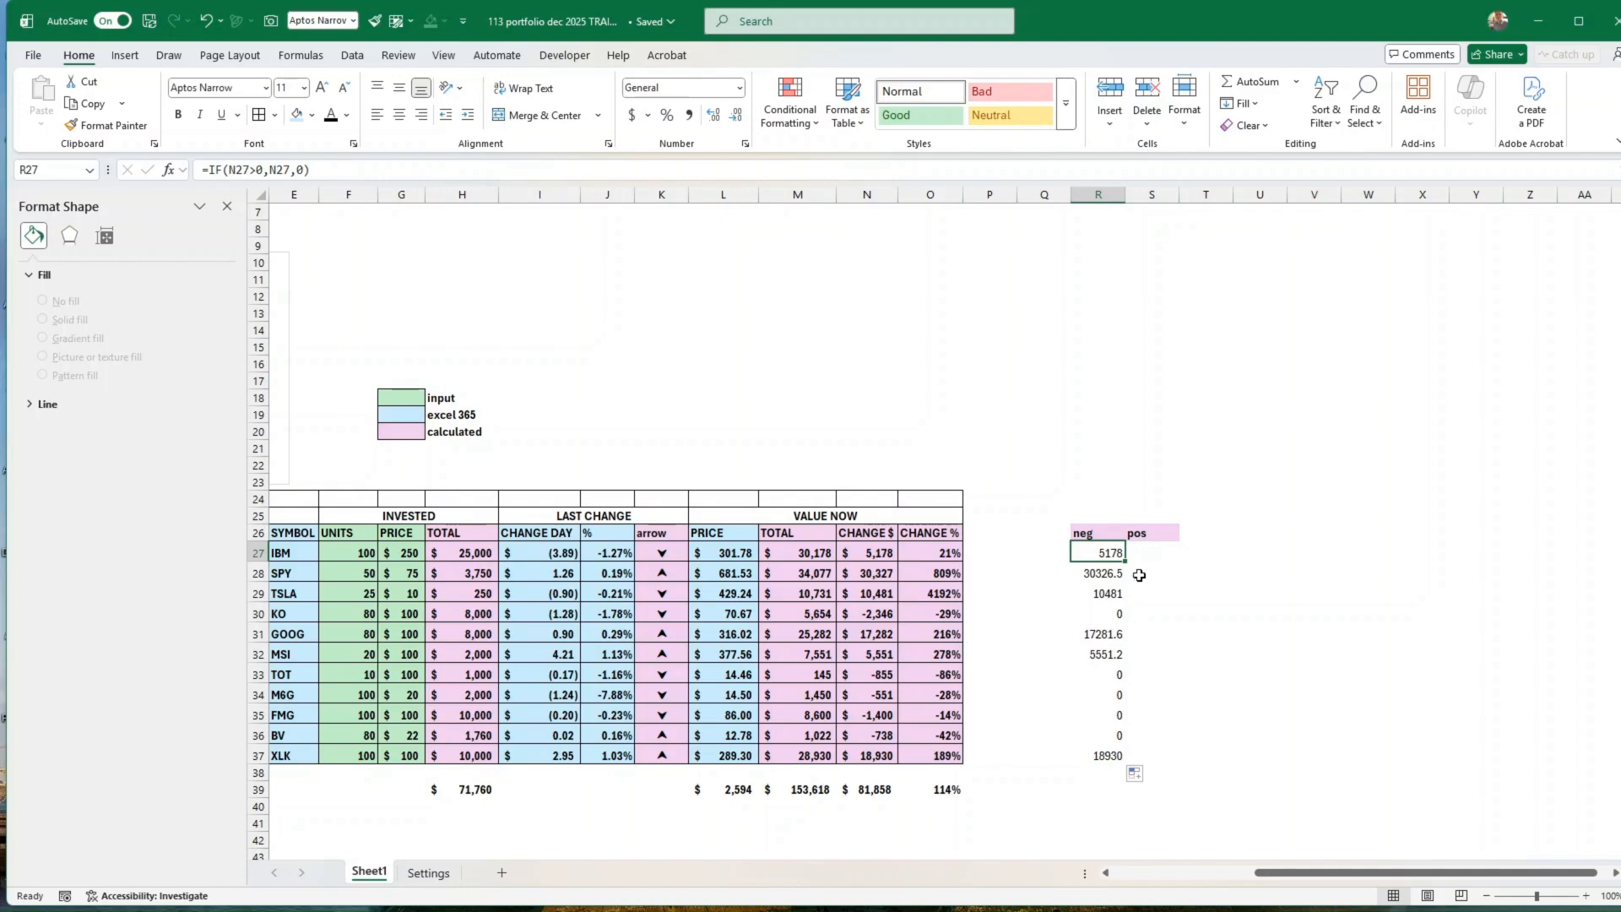
Step: Enter the formula =IF(N27<0,N27,0) in S27, under the pos header, and fill it down to S37
{"action": "left_click", "coordinate": [1142, 559]}
{"action": "type", "text": "=if("}
{"action": "left_click", "coordinate": [867, 551]}
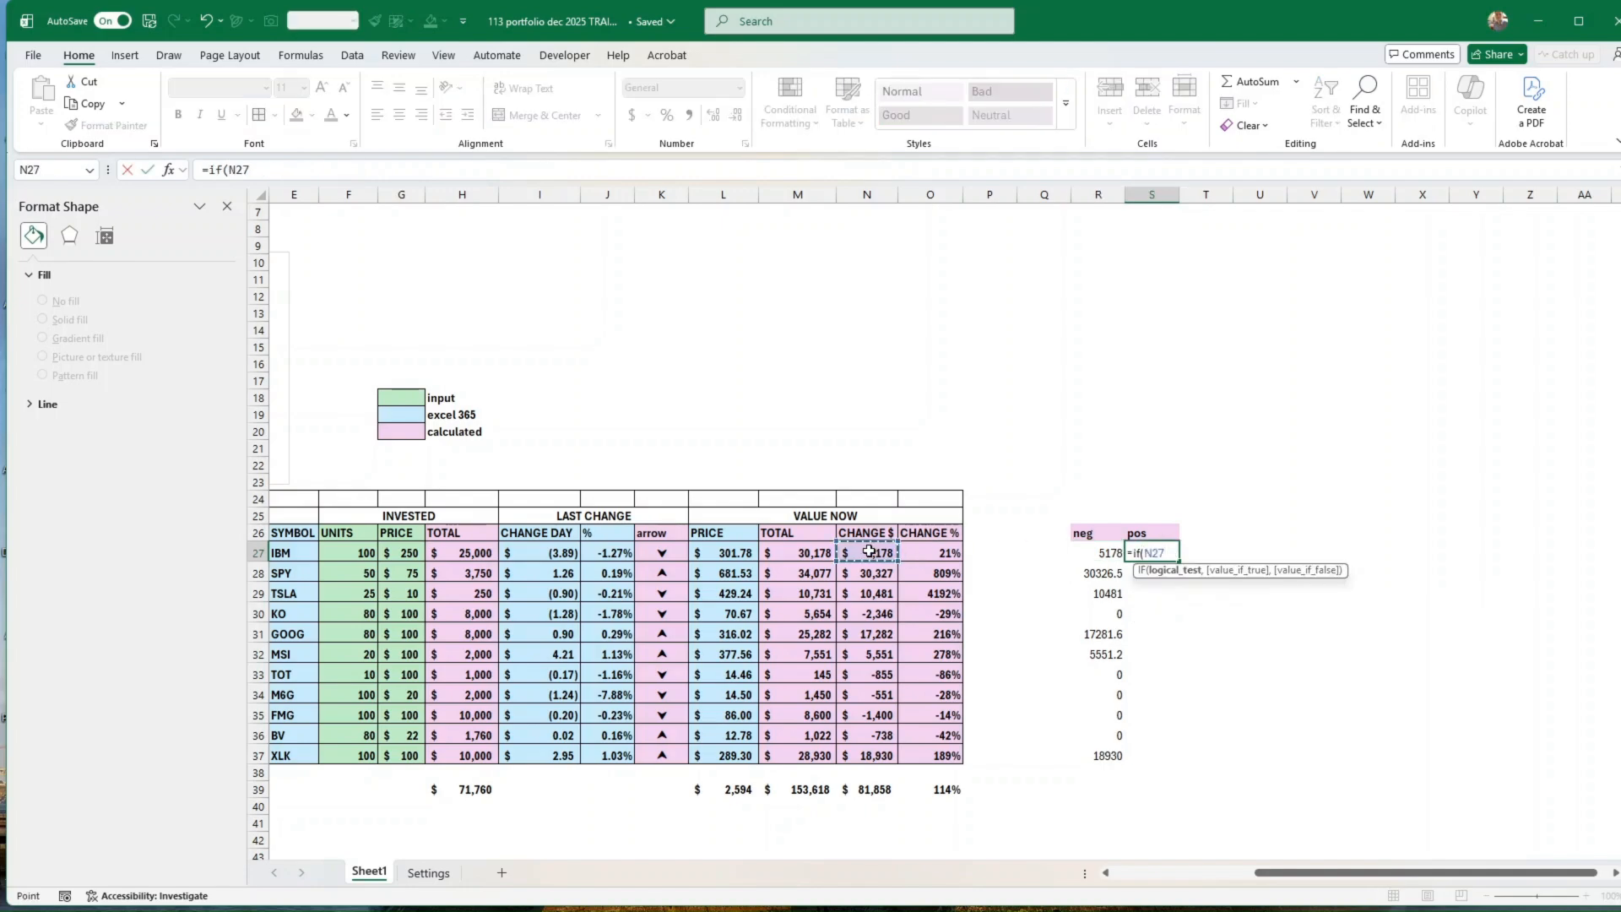
{"action": "type", "text": "<0,"}
{"action": "left_click", "coordinate": [873, 553]}
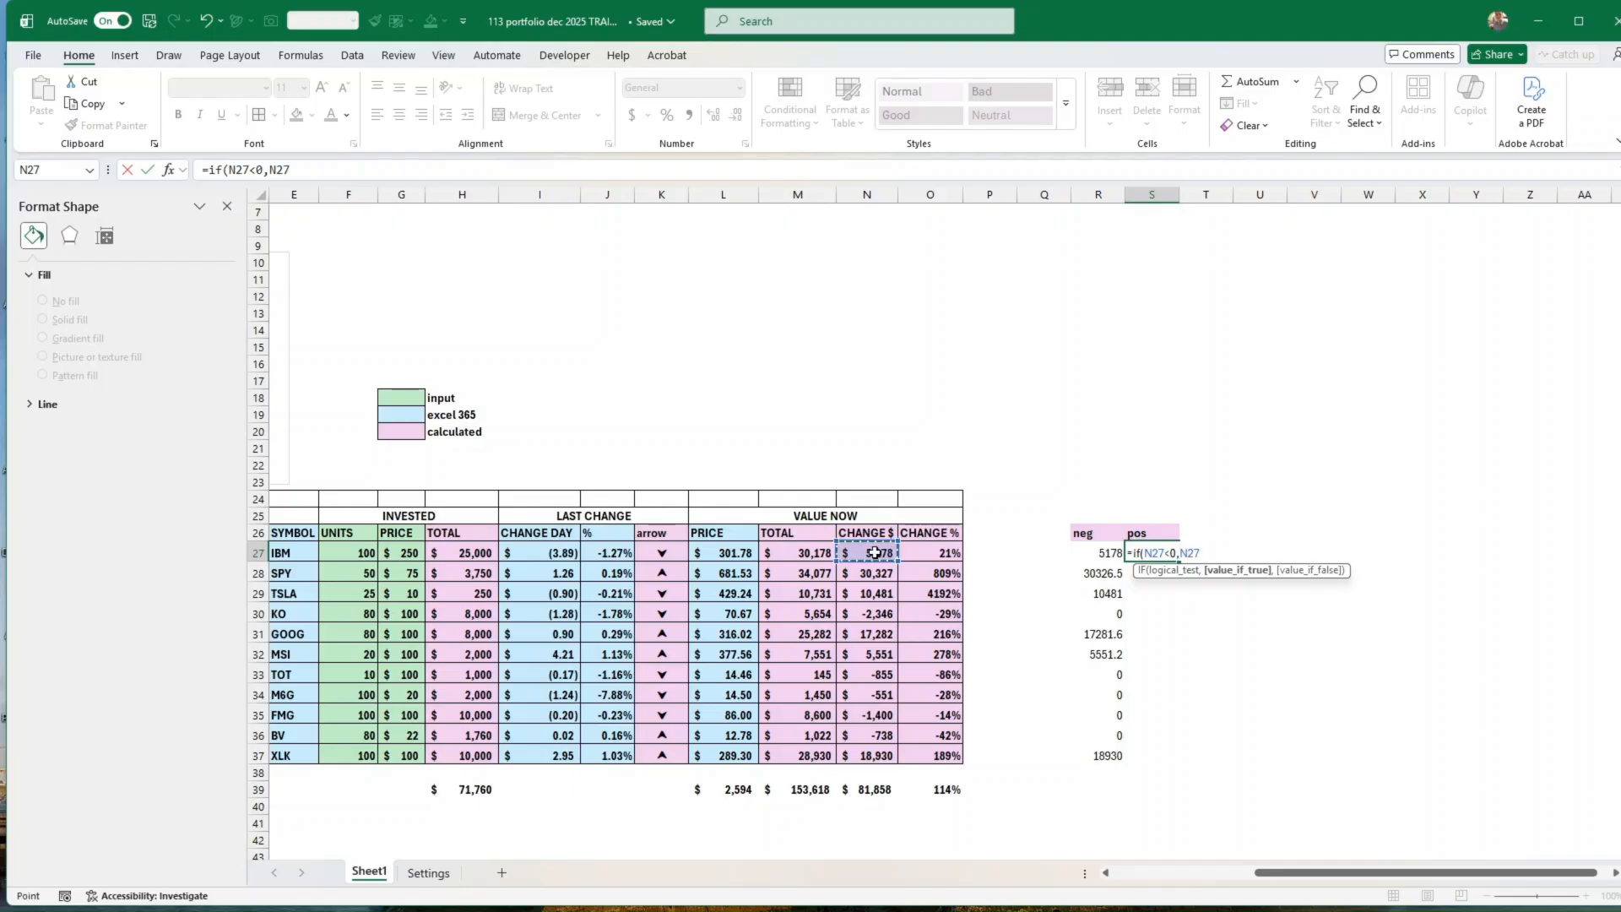
{"action": "type", "text": ",0"}
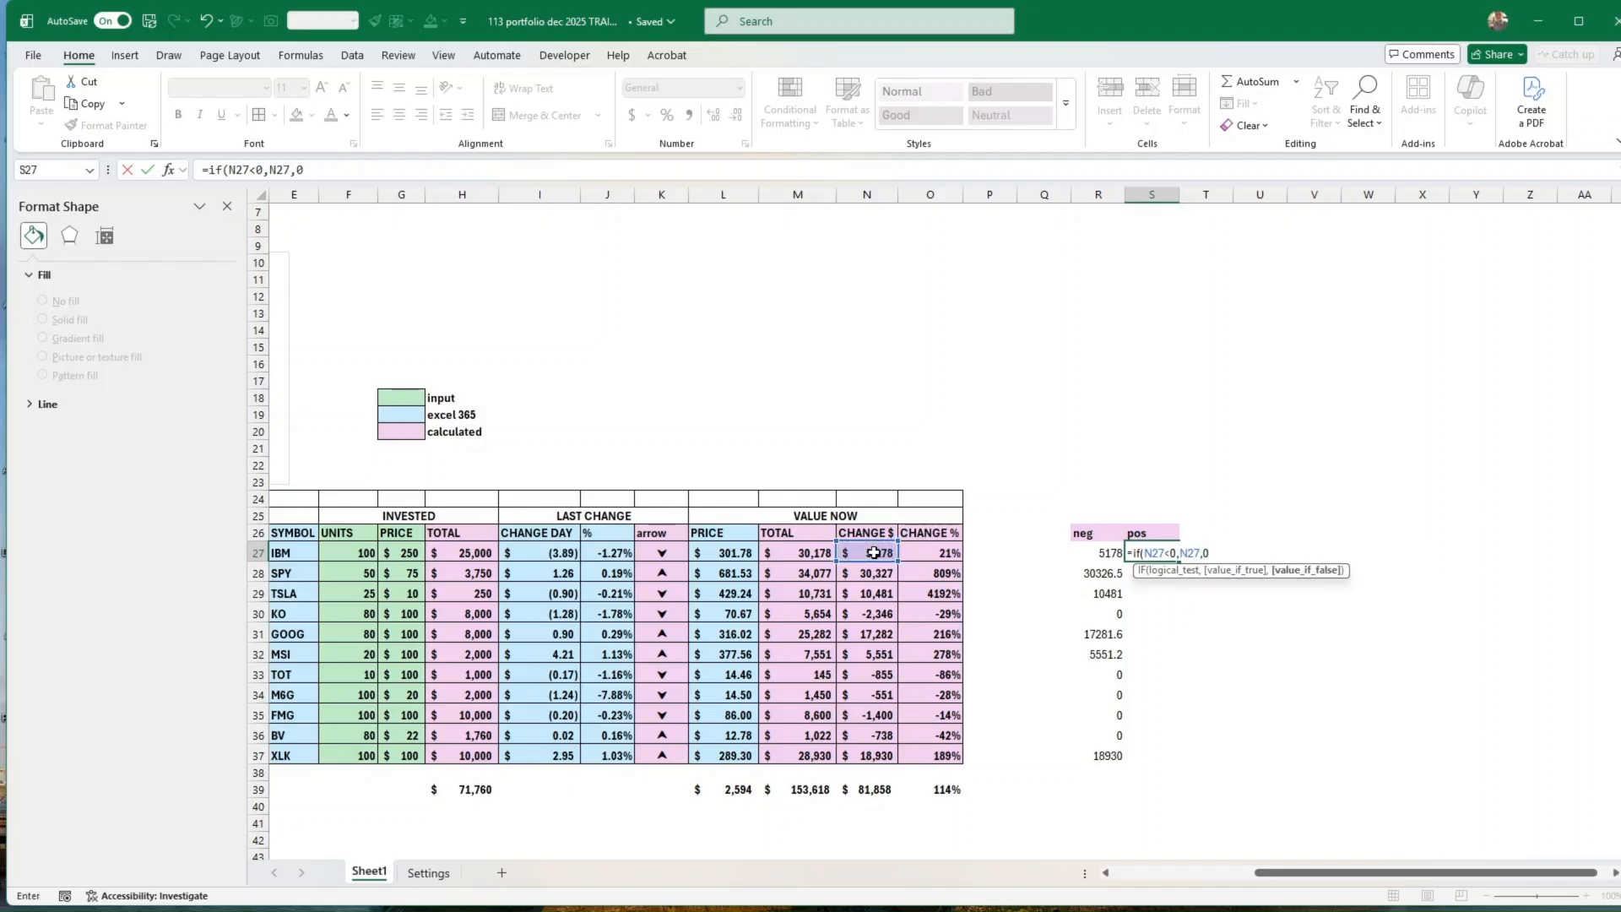
{"action": "key", "text": "Return"}
{"action": "left_click", "coordinate": [1157, 553]}
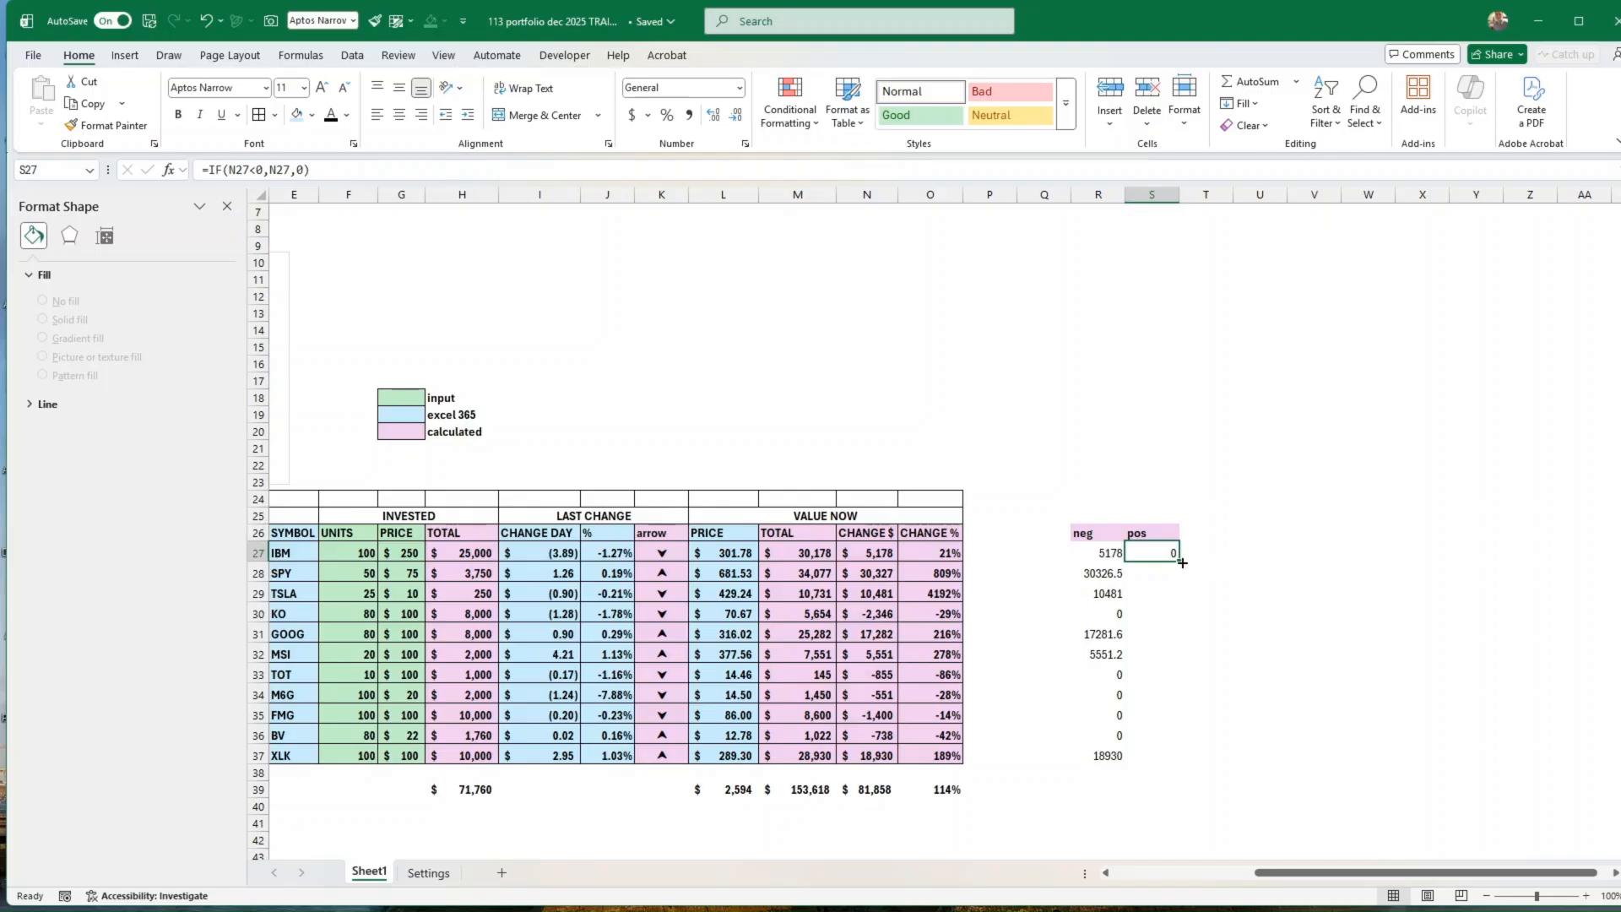
{"action": "left_click_drag", "start_coordinate": [1180, 561], "coordinate": [1192, 764]}
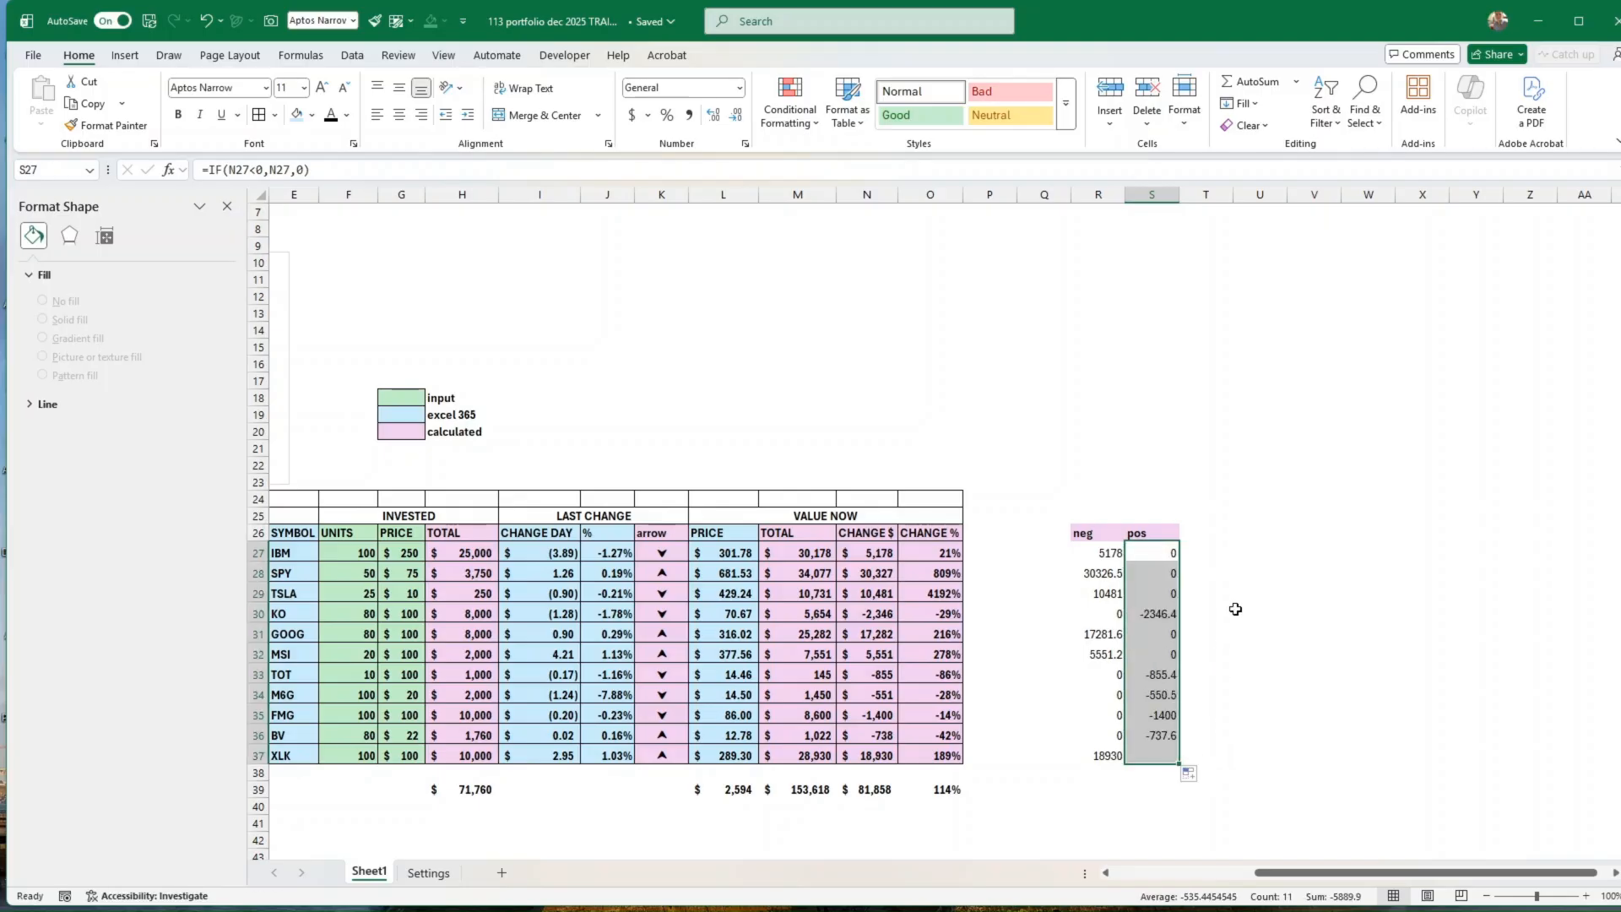
{"action": "left_click", "coordinate": [1312, 709]}
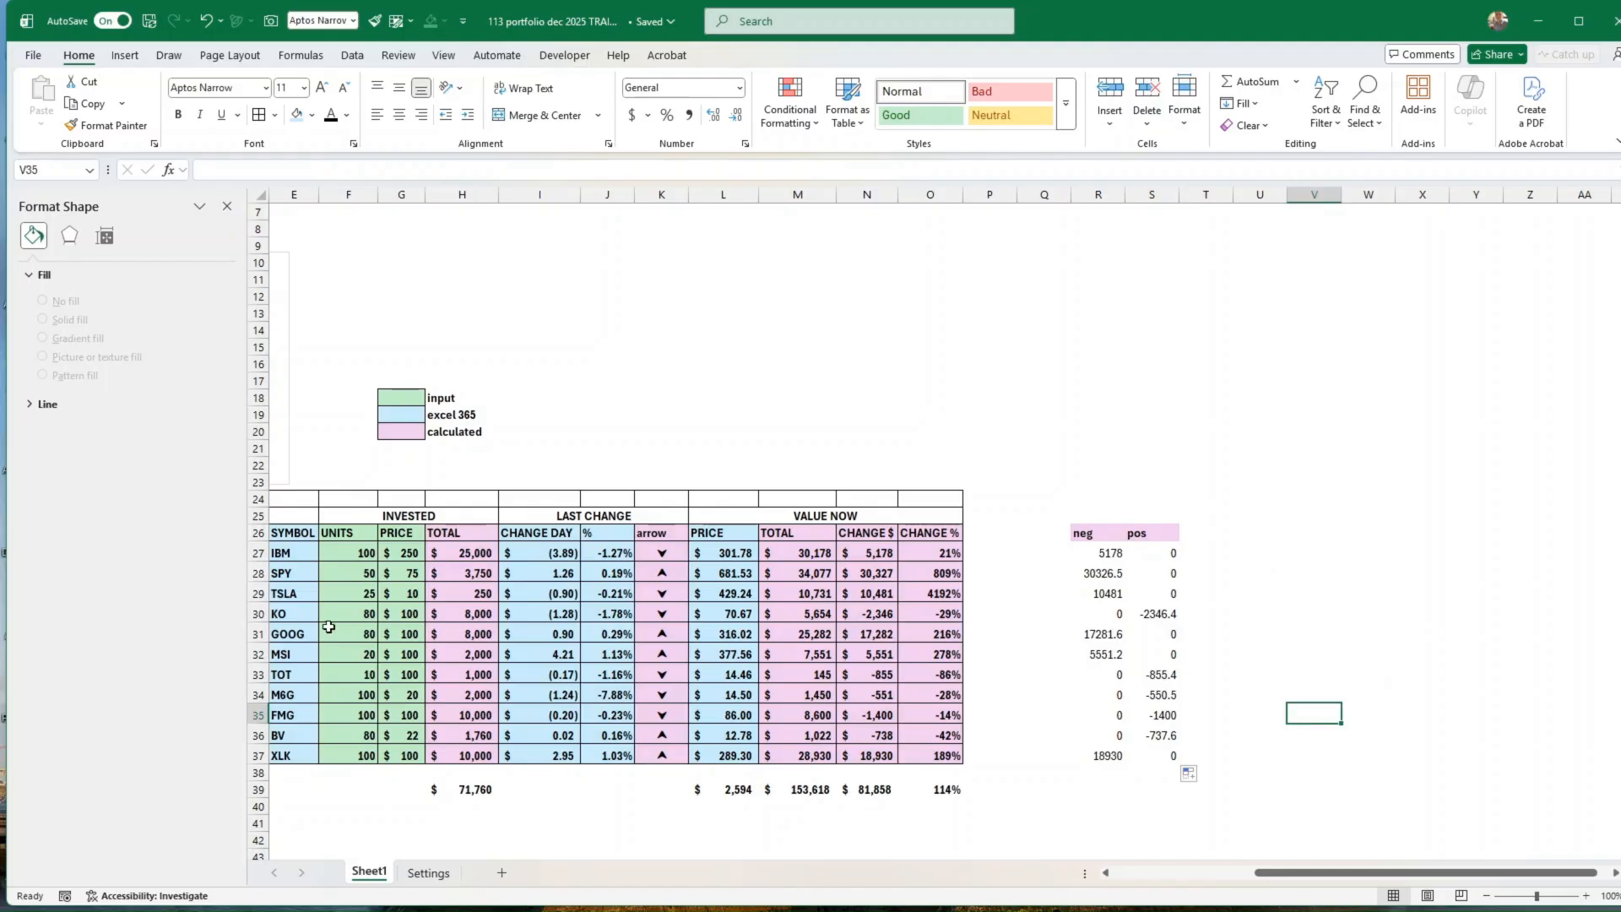
Step: Insert a 2-D stacked bar chart from the symbols in E27:E37 and the helper values in R27:S37
{"action": "left_click_drag", "start_coordinate": [286, 552], "coordinate": [292, 755]}
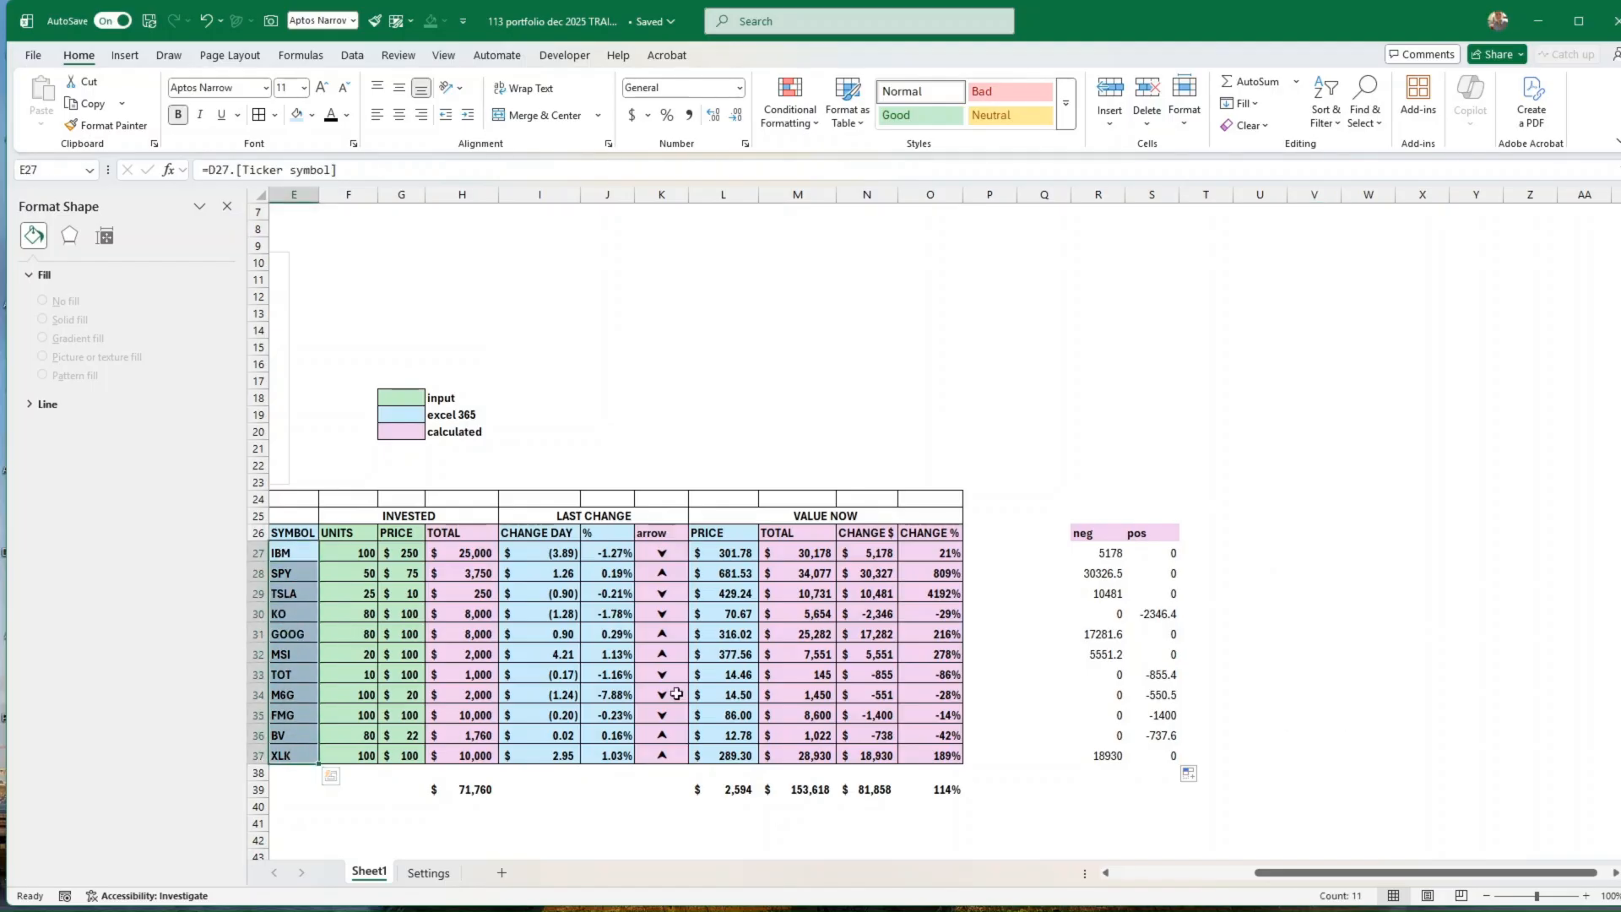
{"action": "left_click_drag", "start_coordinate": [1098, 552], "coordinate": [1165, 752], "text": "ctrl"}
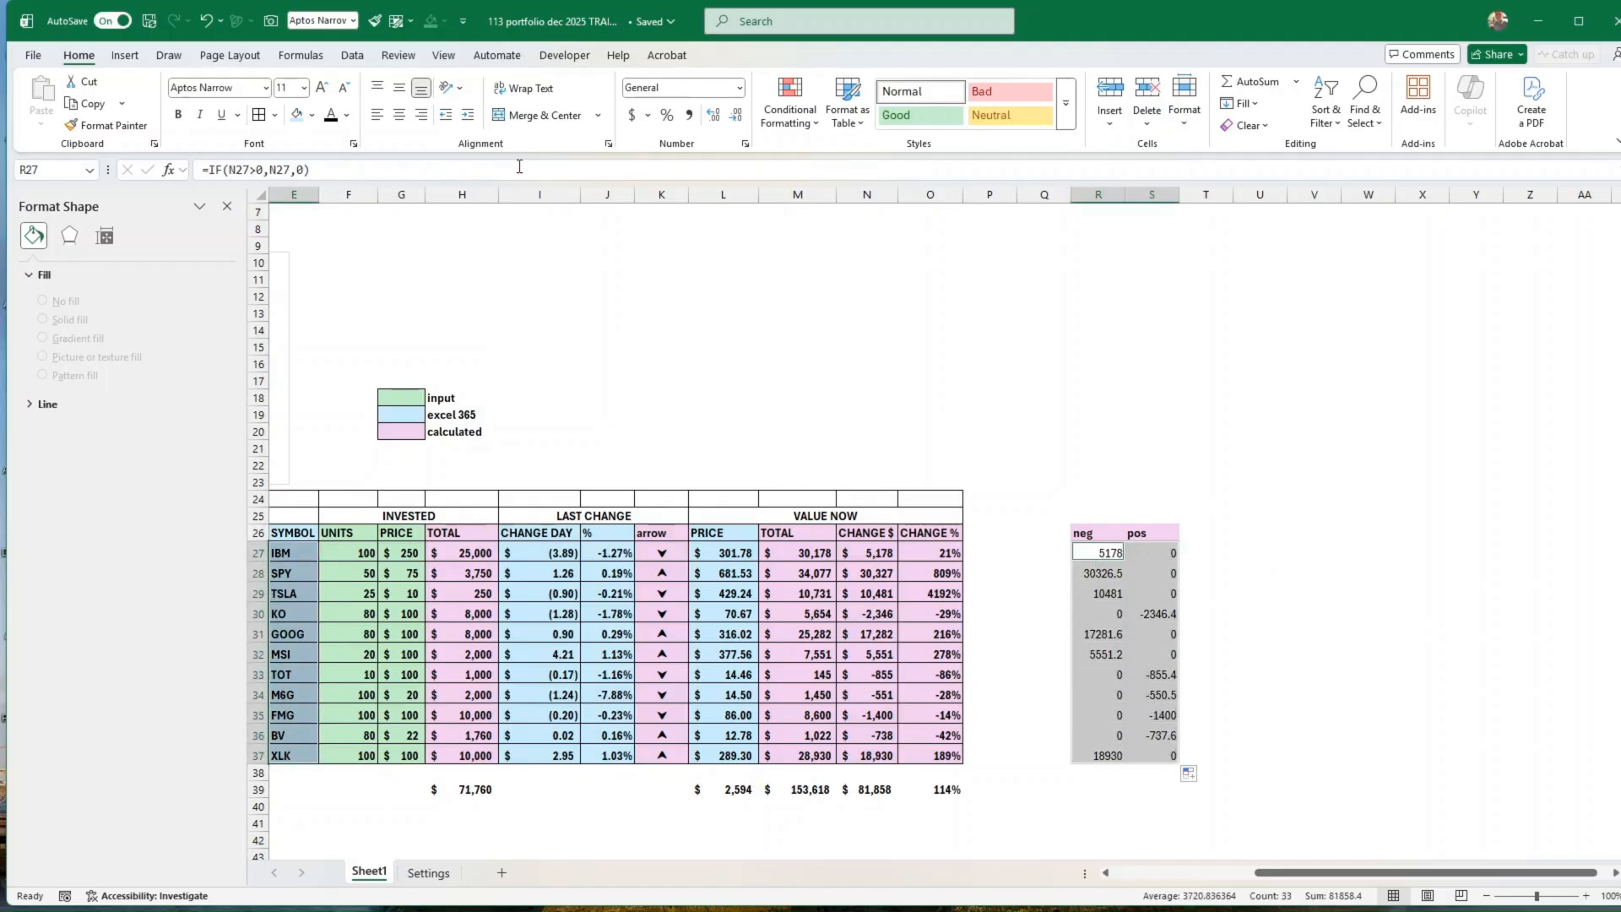
{"action": "left_click", "coordinate": [125, 55]}
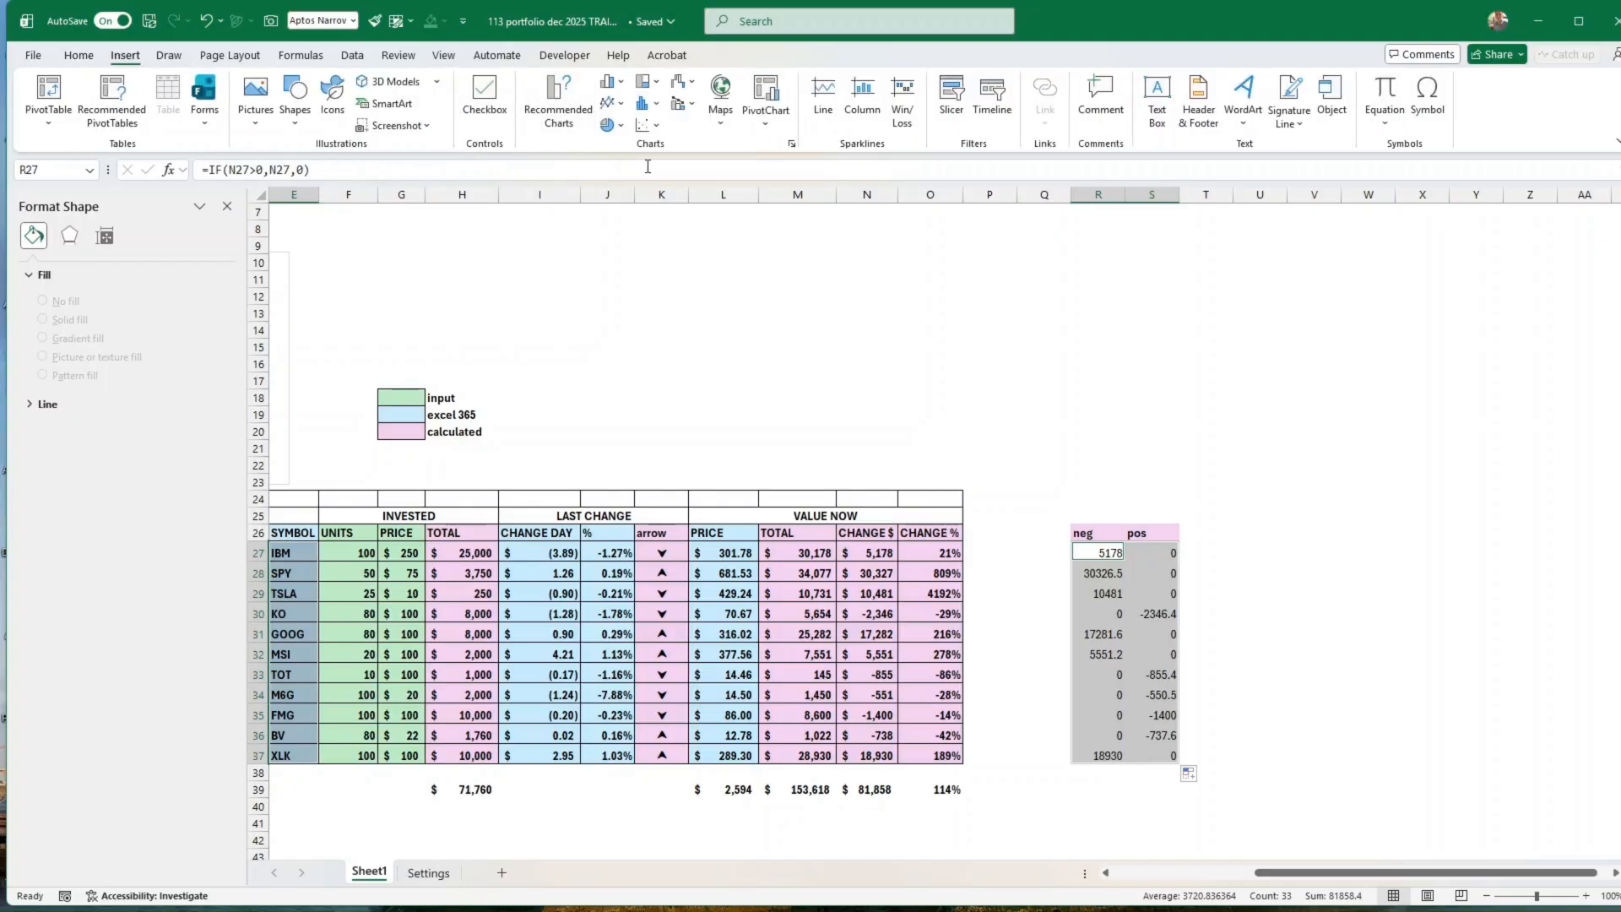
{"action": "left_click", "coordinate": [621, 85]}
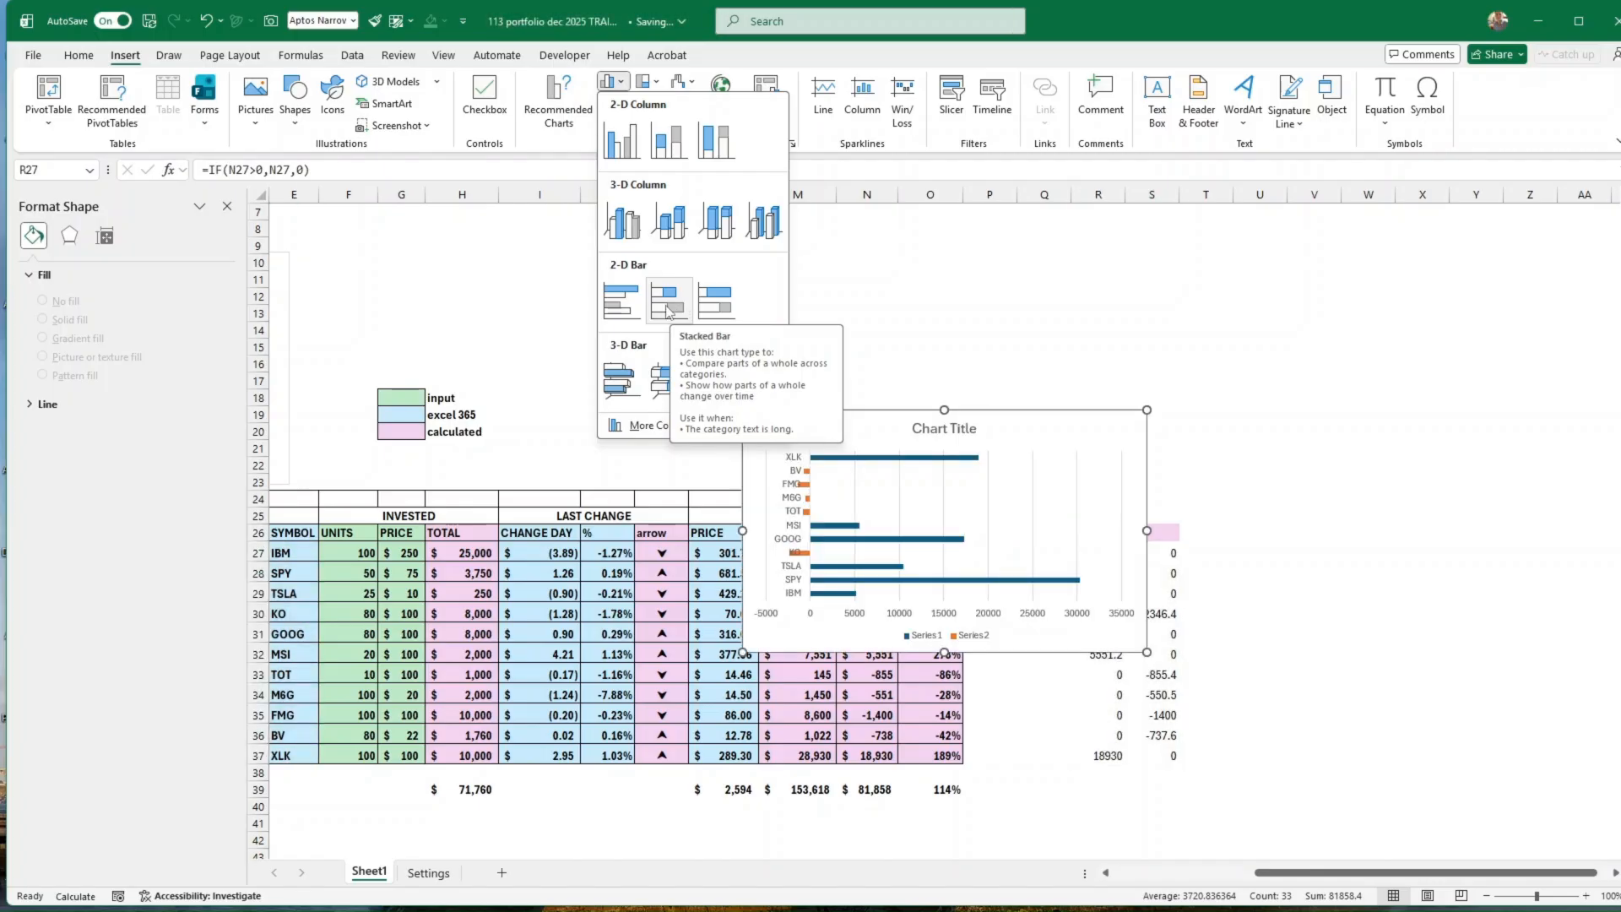
{"action": "left_click", "coordinate": [669, 307]}
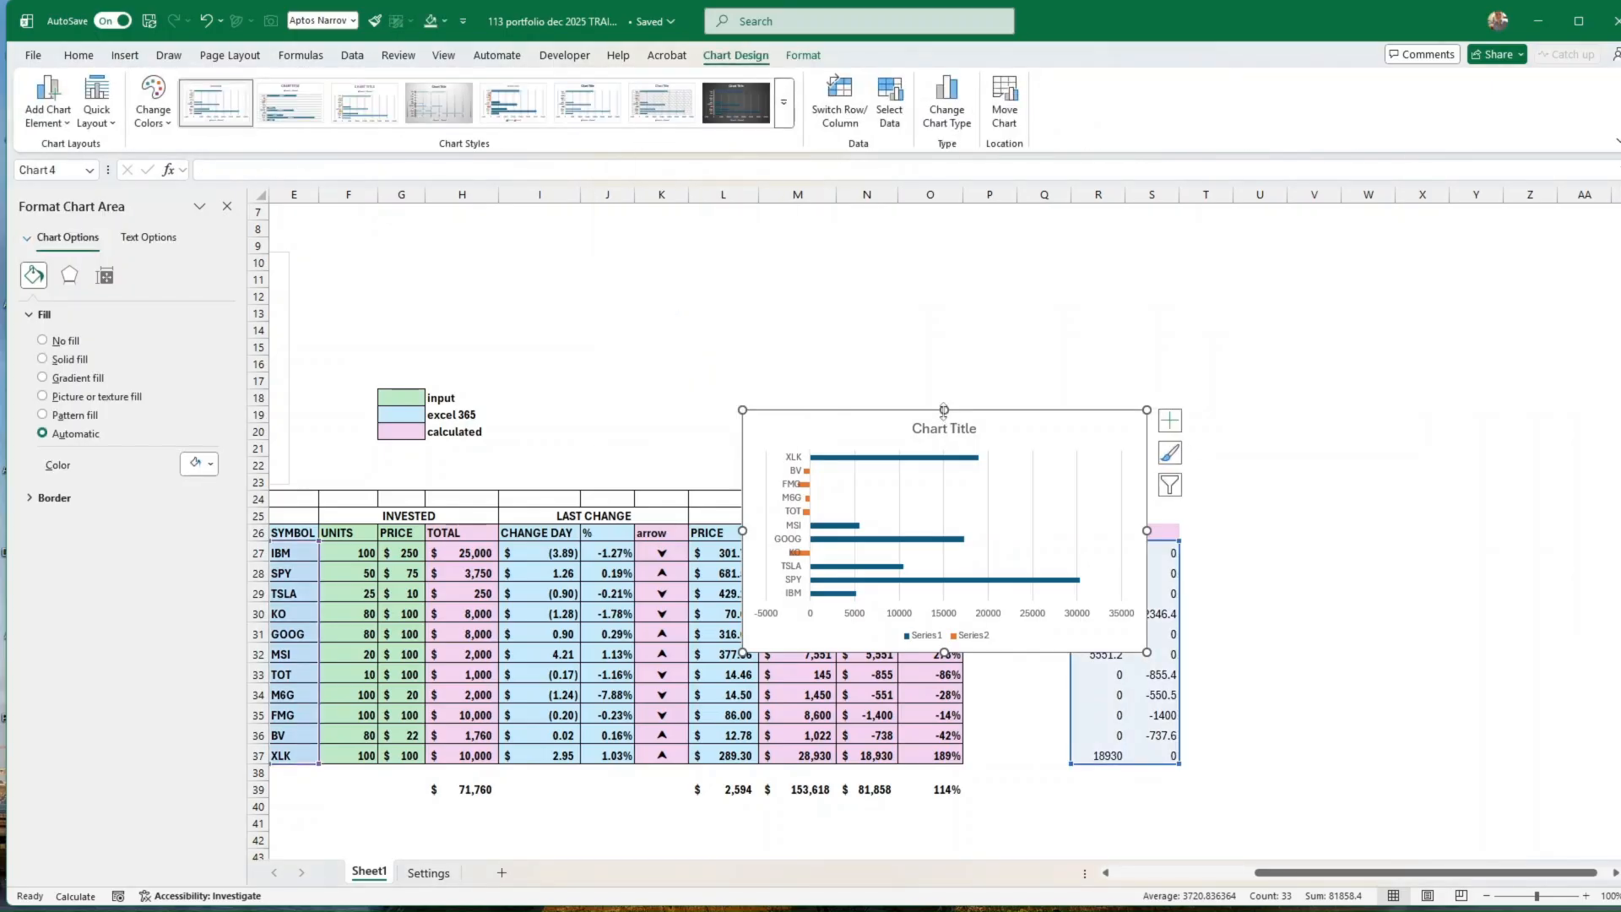
Step: Set the gap width of the stacked bar chart's data series to 50%
{"action": "left_click", "coordinate": [105, 277]}
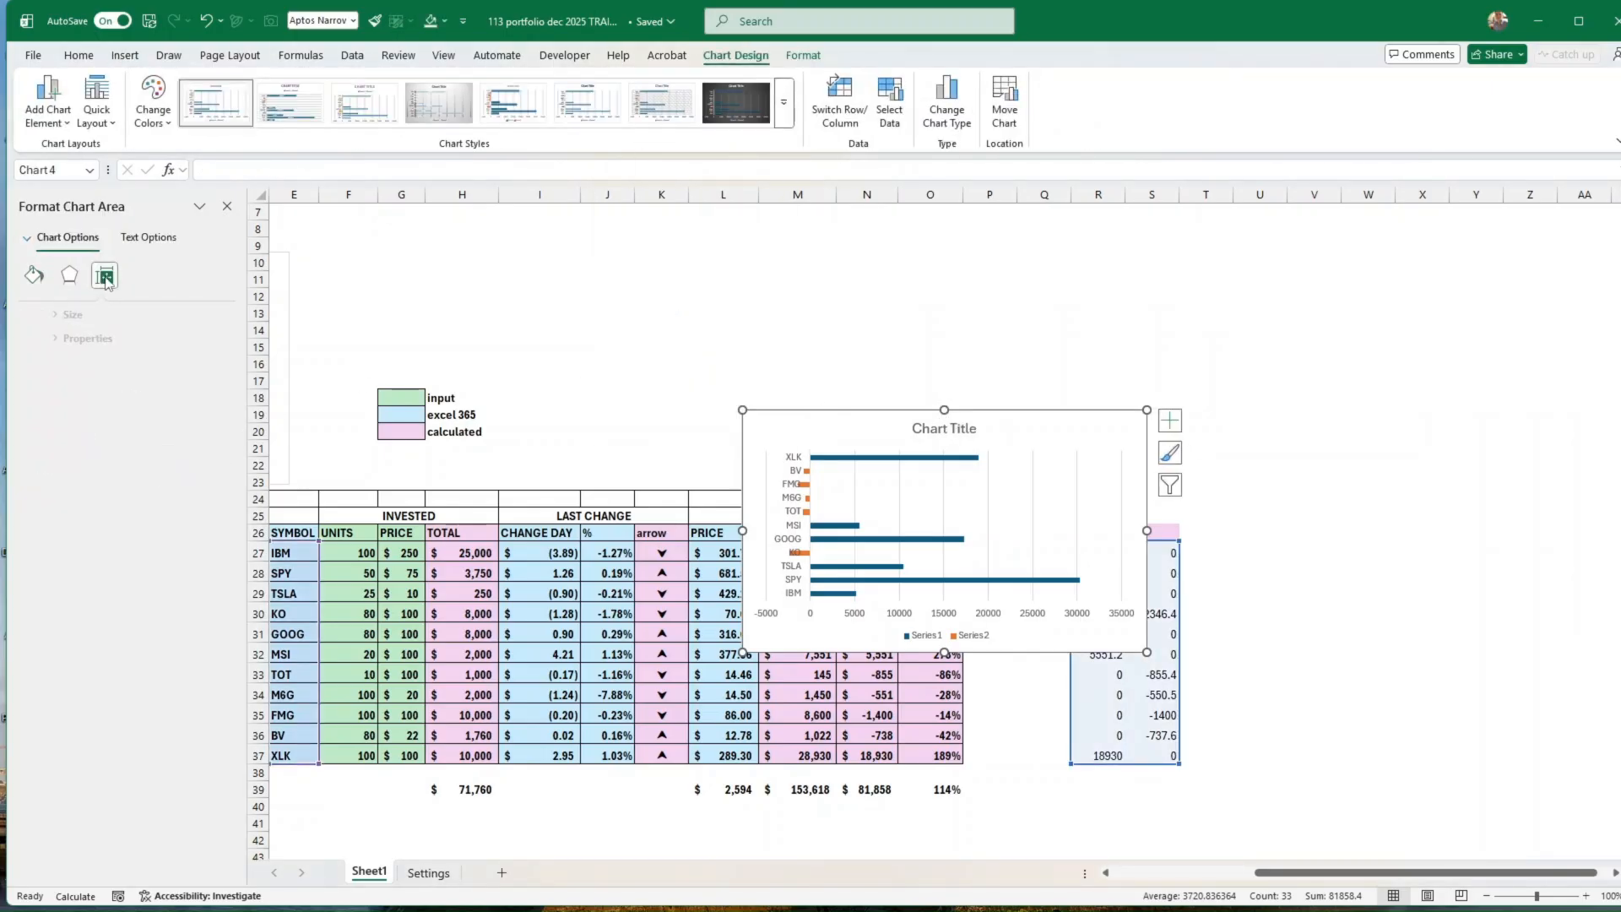
{"action": "left_click", "coordinate": [34, 339]}
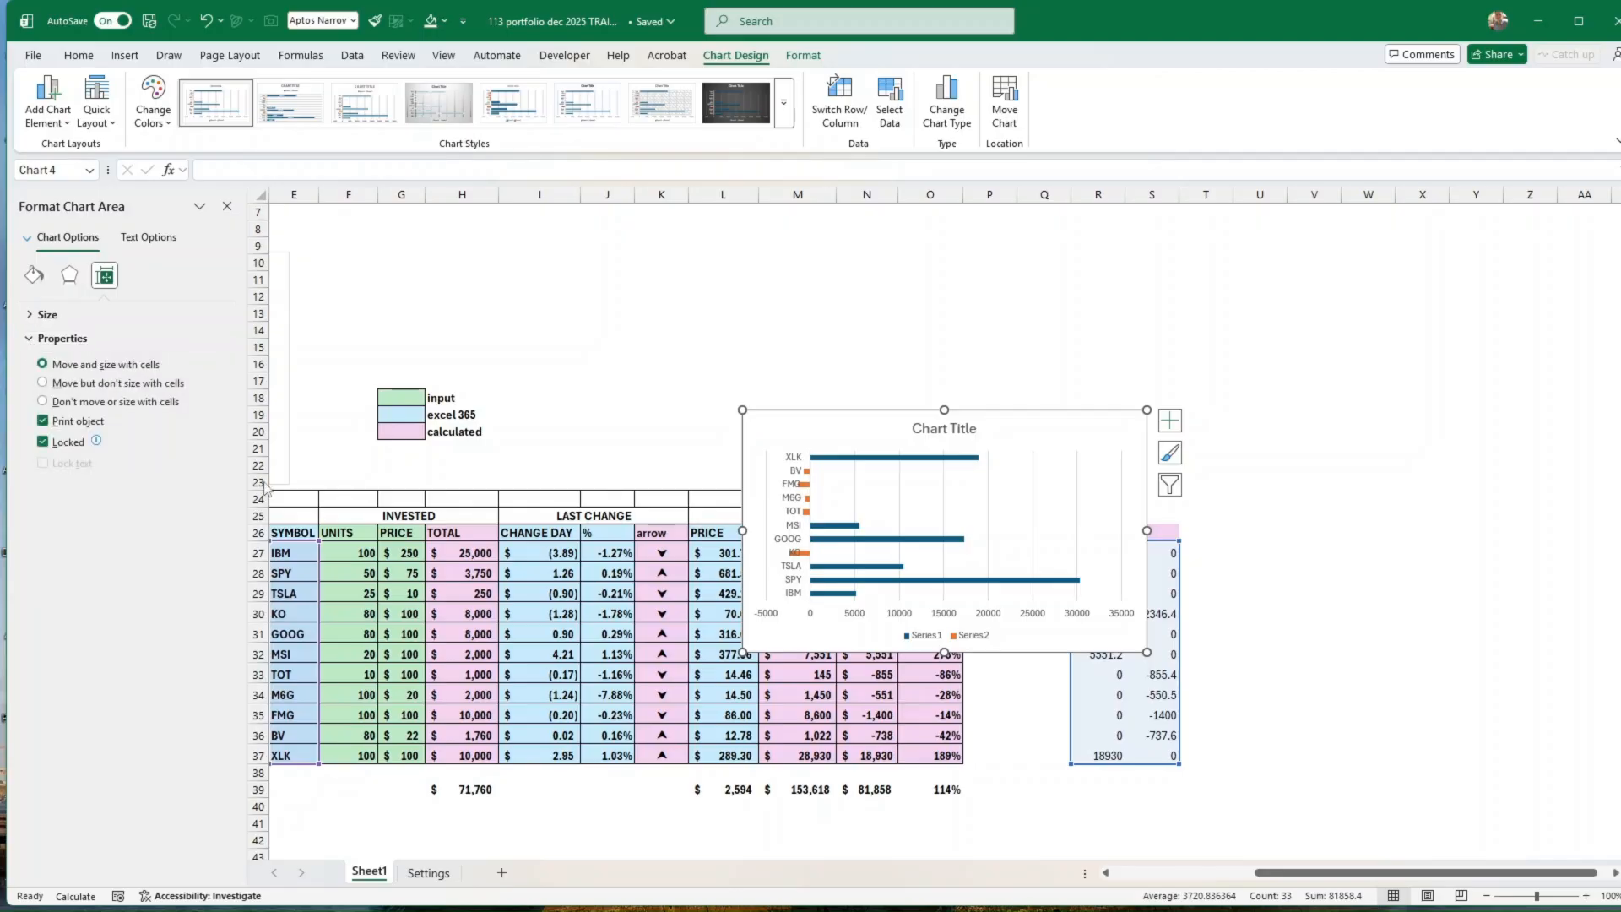
{"action": "left_click", "coordinate": [902, 542]}
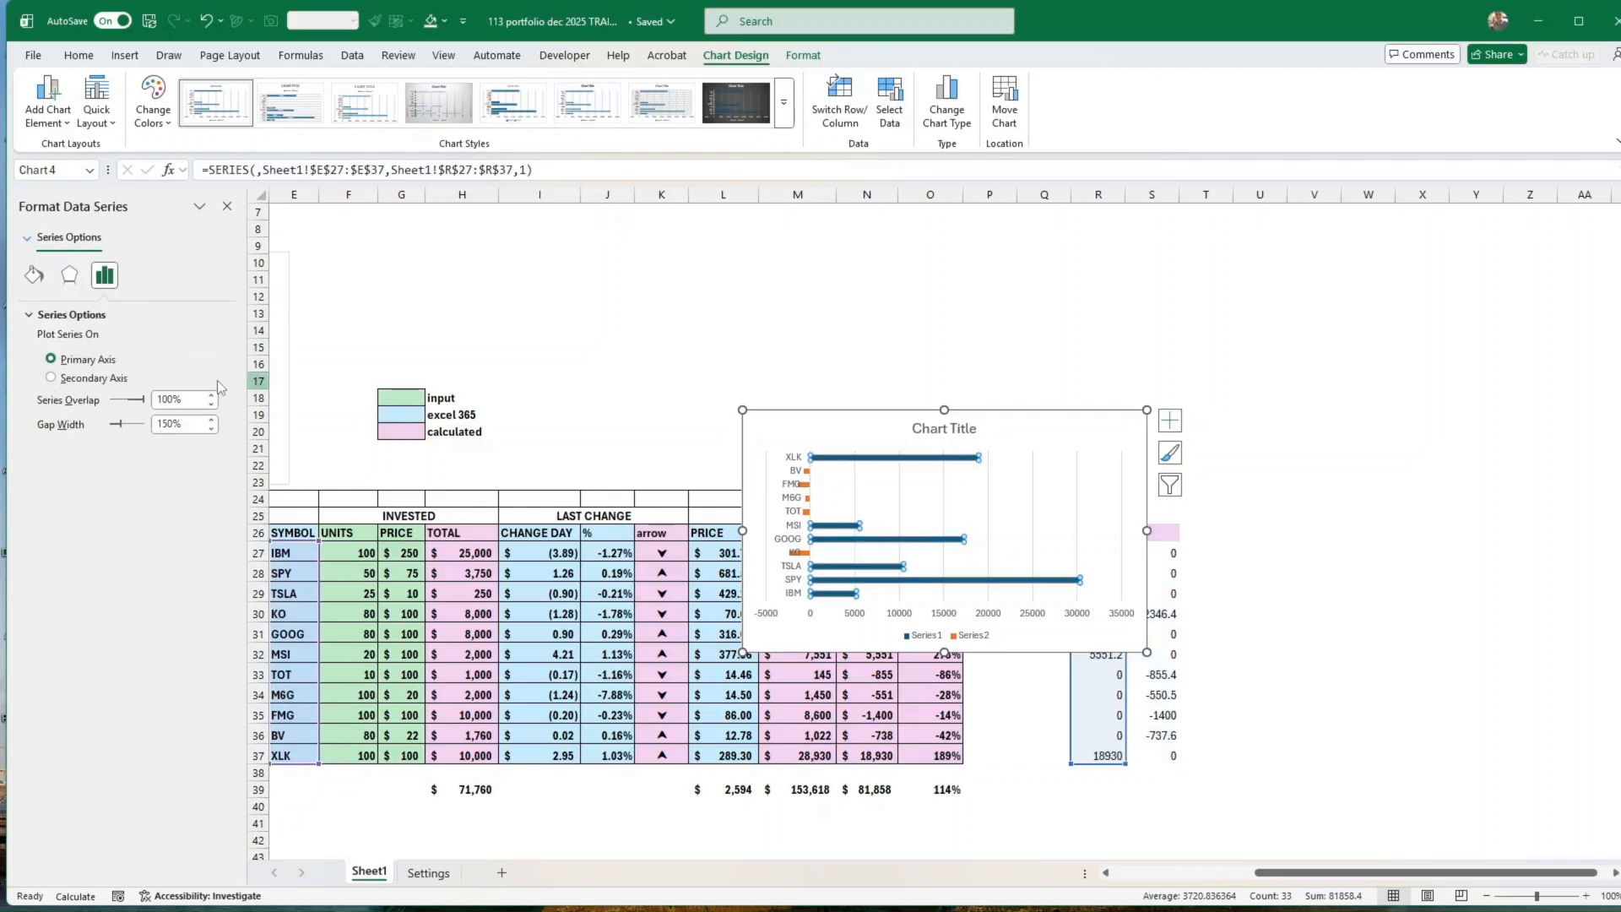
{"action": "left_click", "coordinate": [183, 428]}
{"action": "left_click_drag", "start_coordinate": [183, 427], "coordinate": [144, 431]}
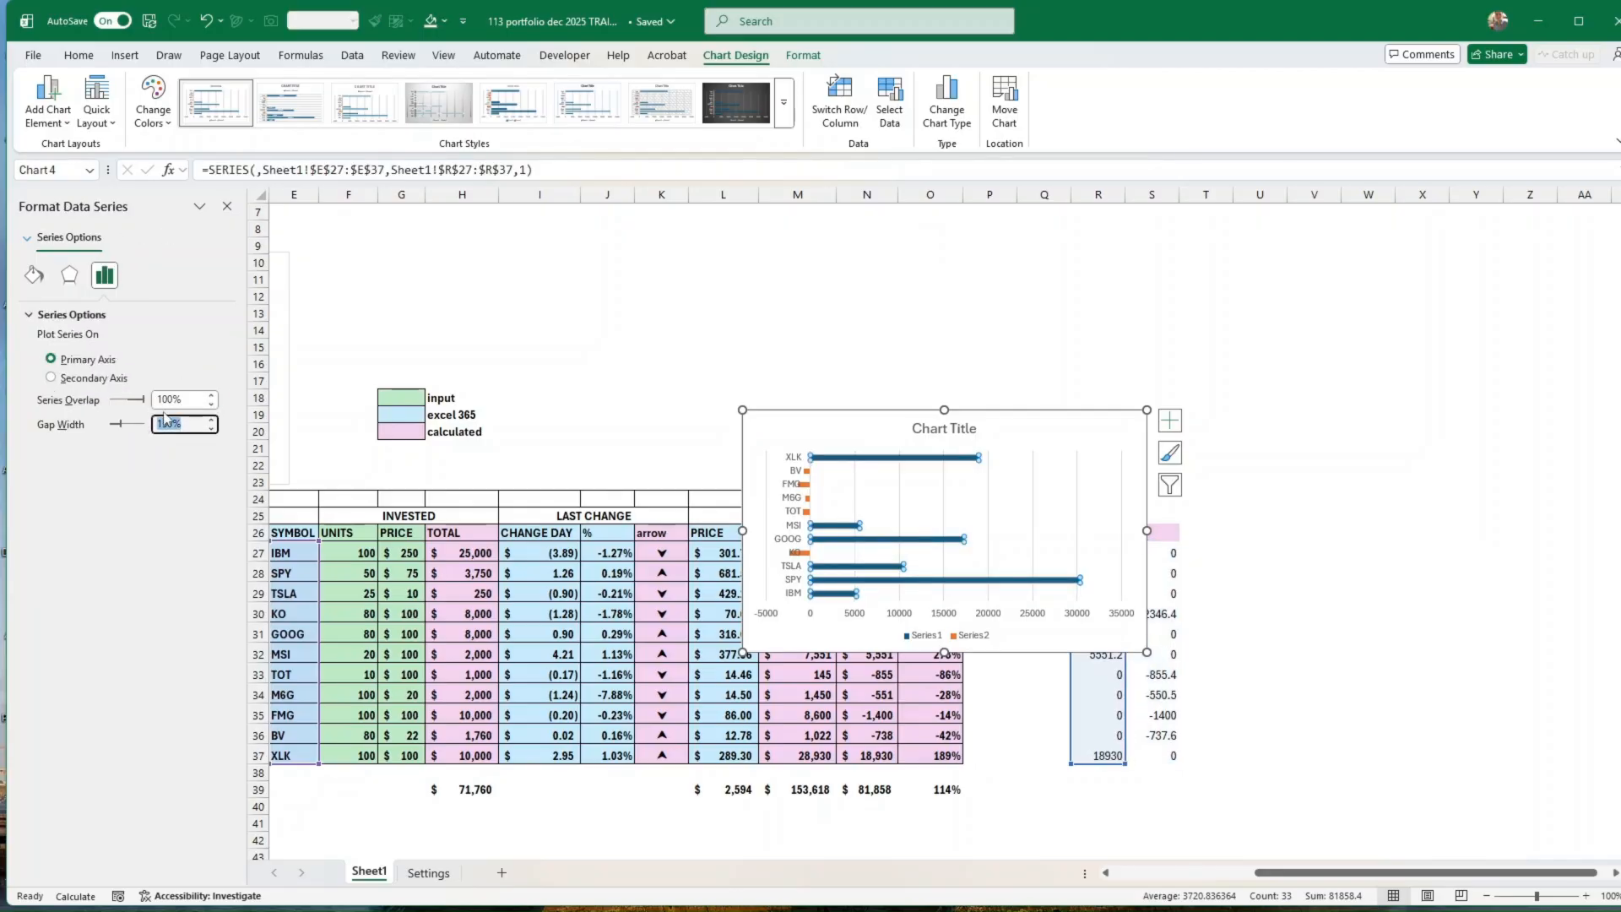
{"action": "type", "text": "5"}
{"action": "key", "text": "Return"}
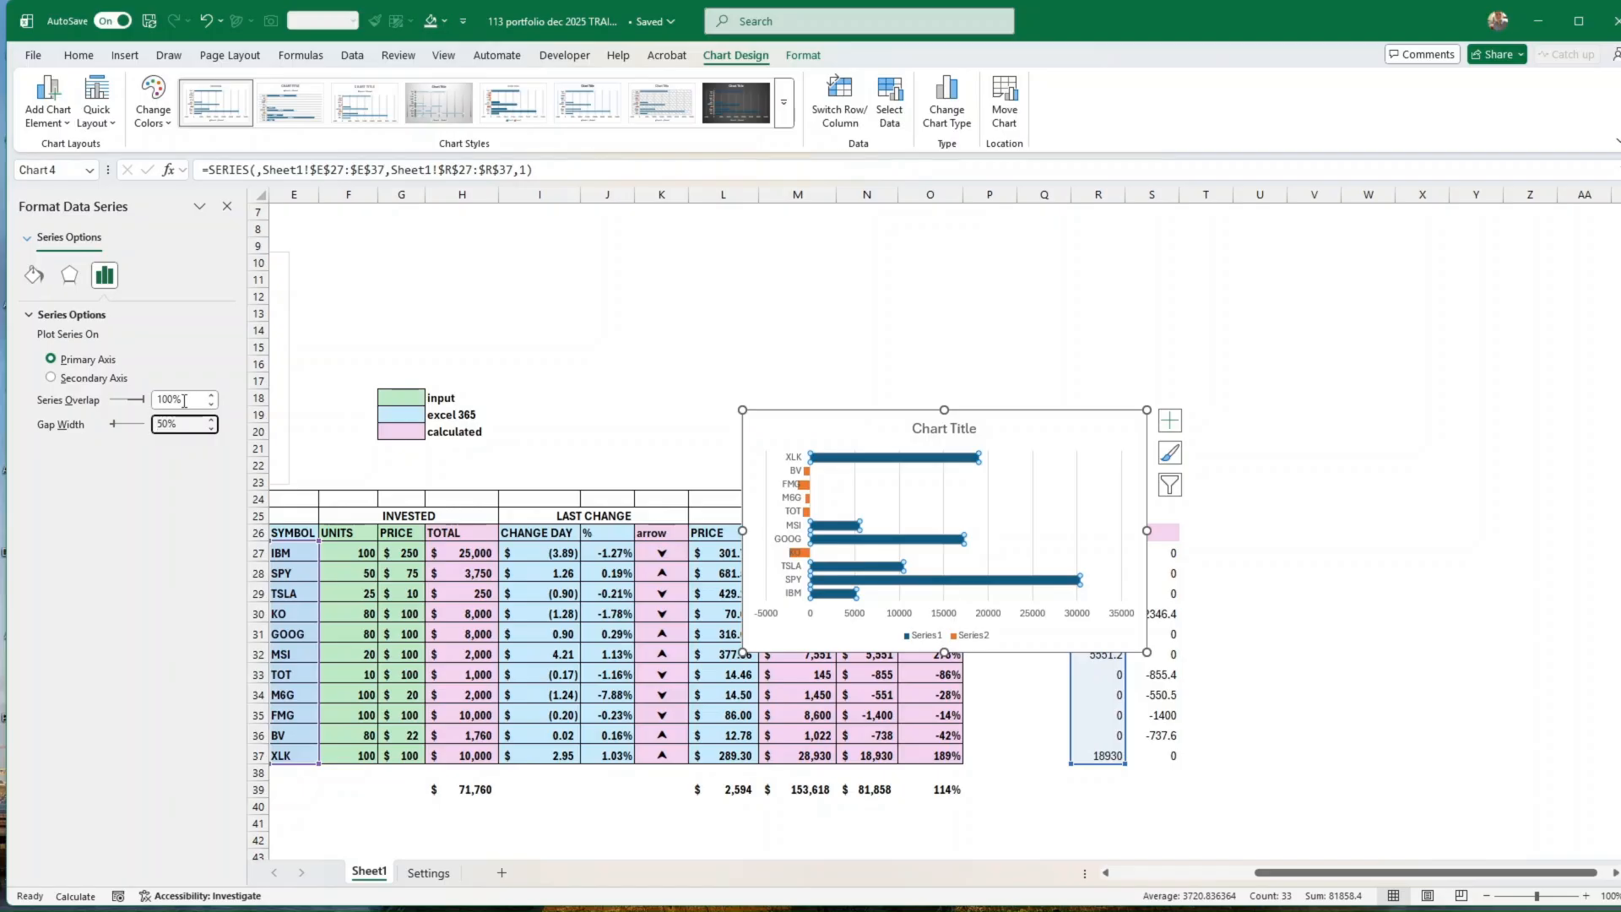
Step: Try a series overlap of 50% on the bar chart and set it back to 100%
{"action": "left_click_drag", "start_coordinate": [184, 401], "coordinate": [145, 404]}
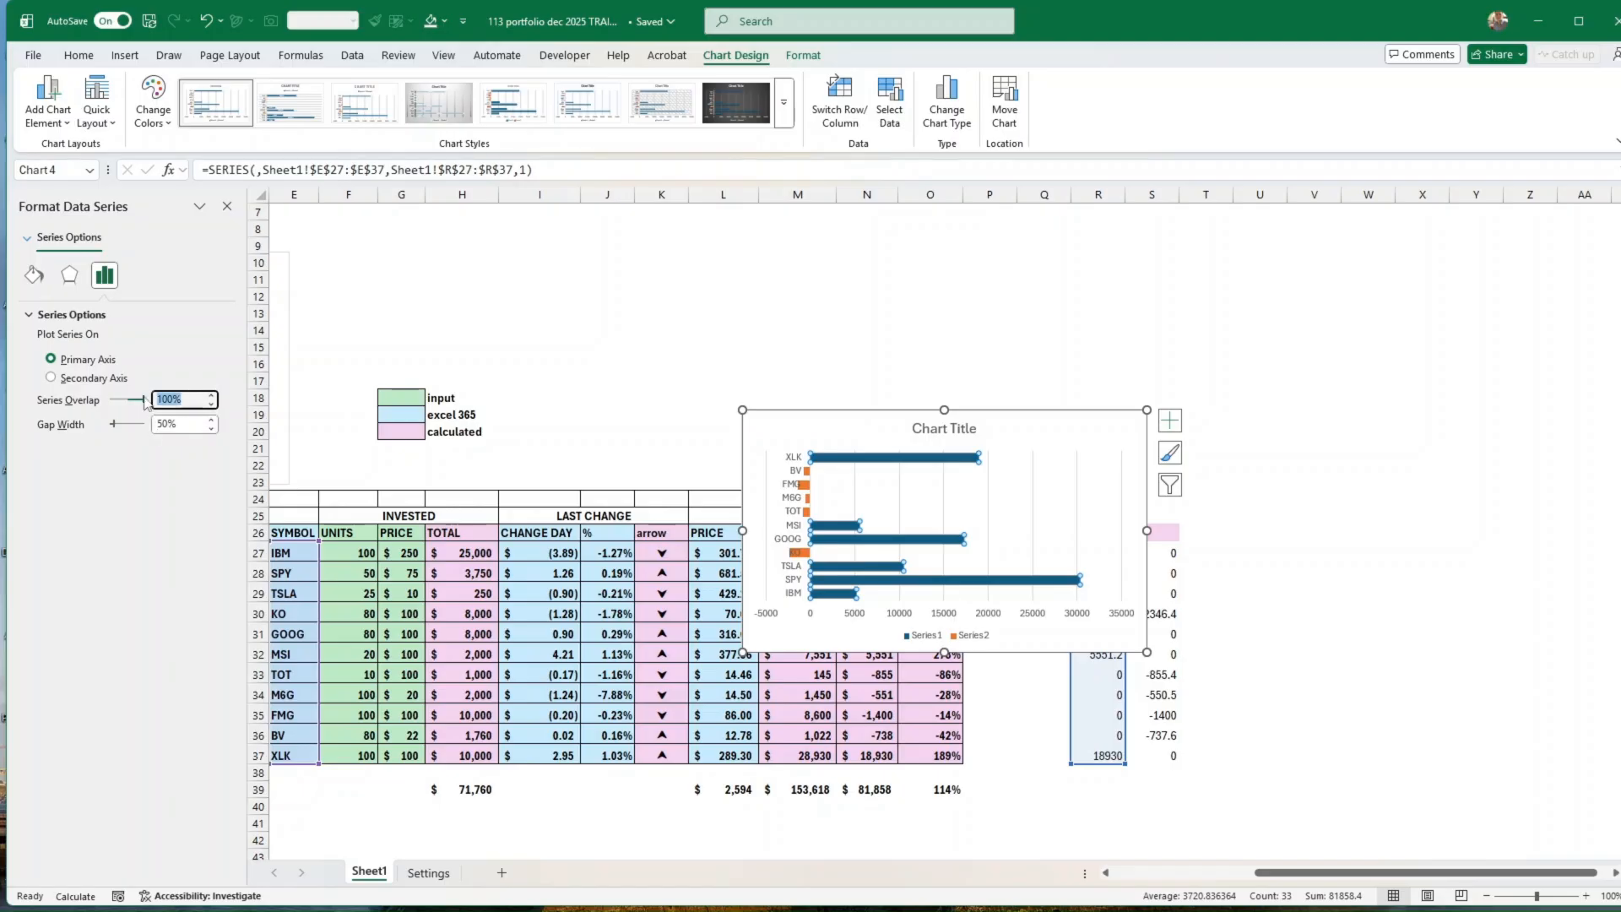
{"action": "type", "text": "50"}
{"action": "key", "text": "Return"}
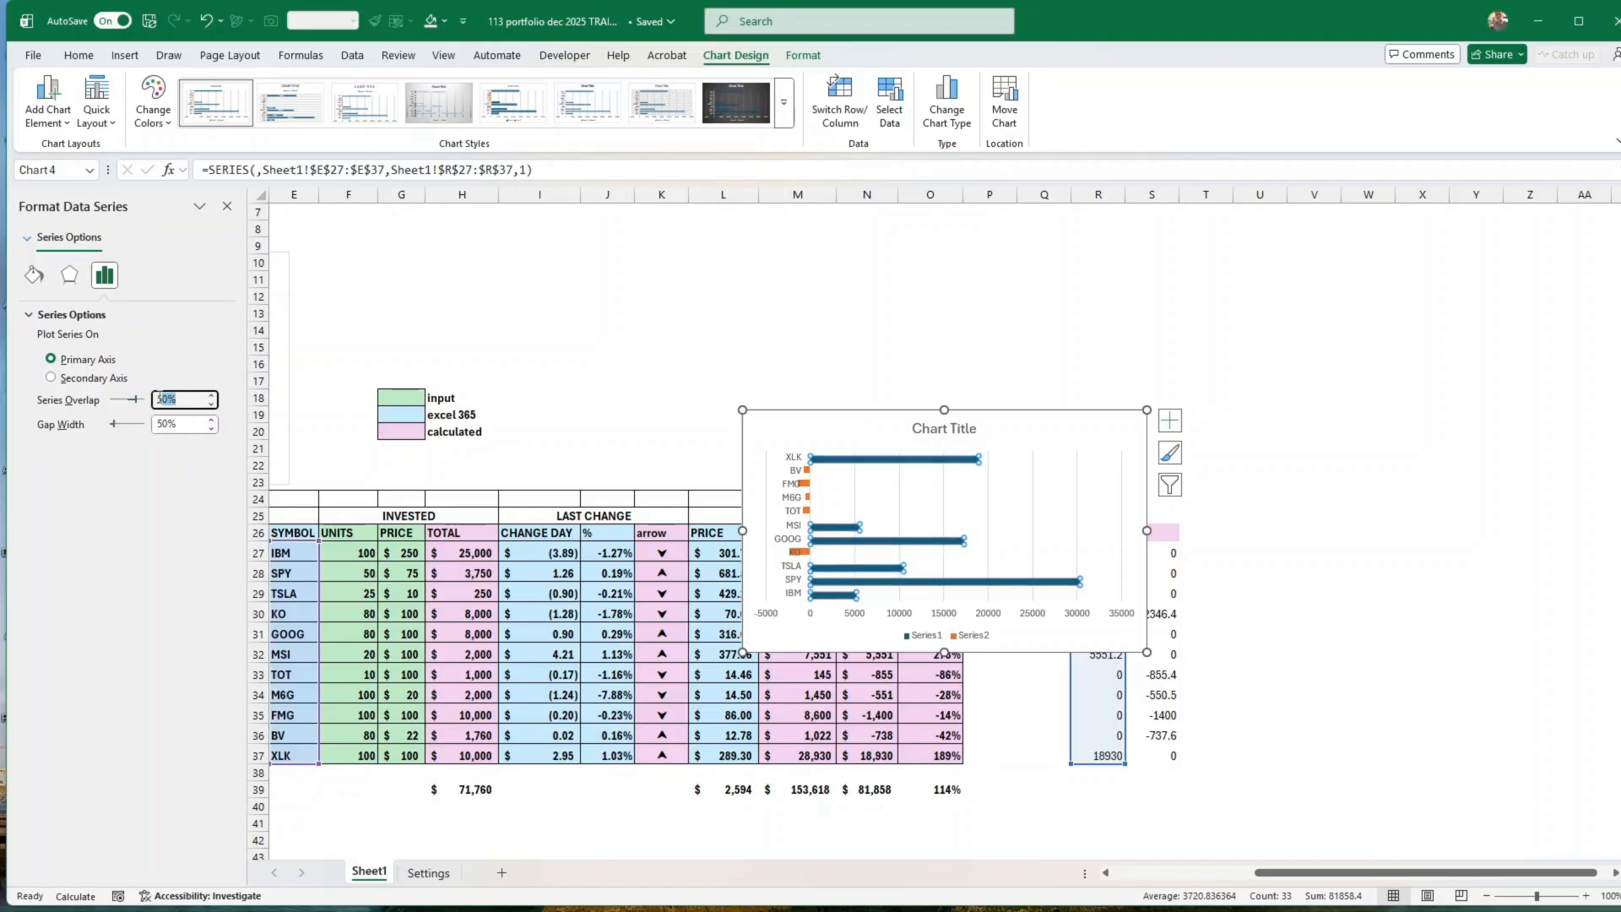
{"action": "type", "text": "100"}
{"action": "key", "text": "Return"}
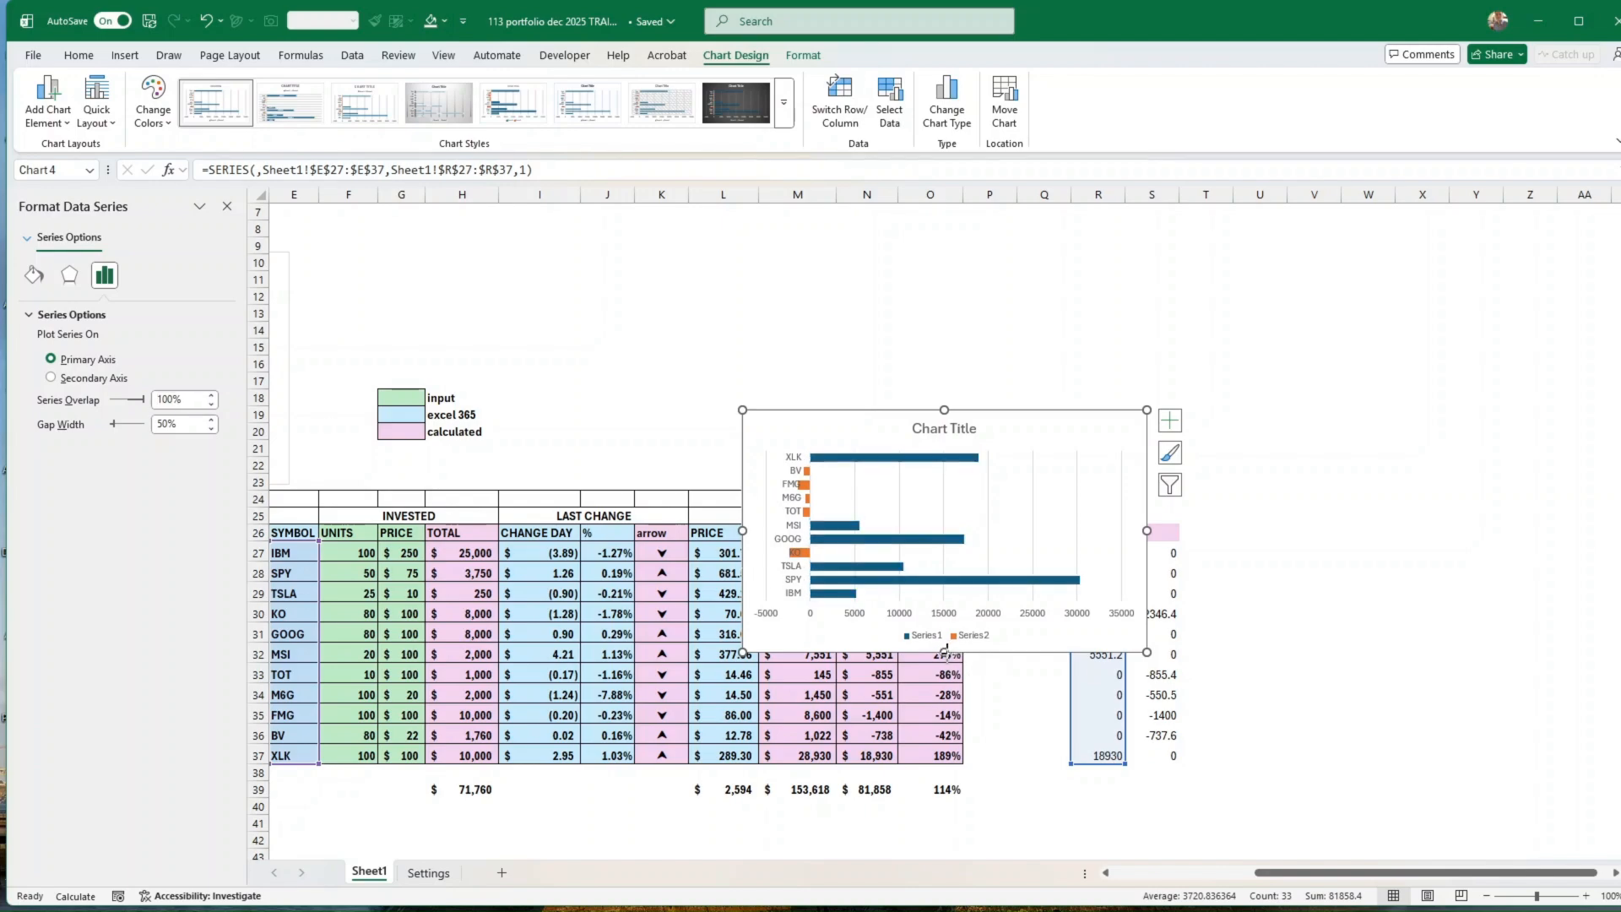
Step: Move the bar chart beside the Holdings table, over columns S to Y, and make it slightly taller and narrower
{"action": "left_click_drag", "start_coordinate": [948, 649], "coordinate": [1455, 776]}
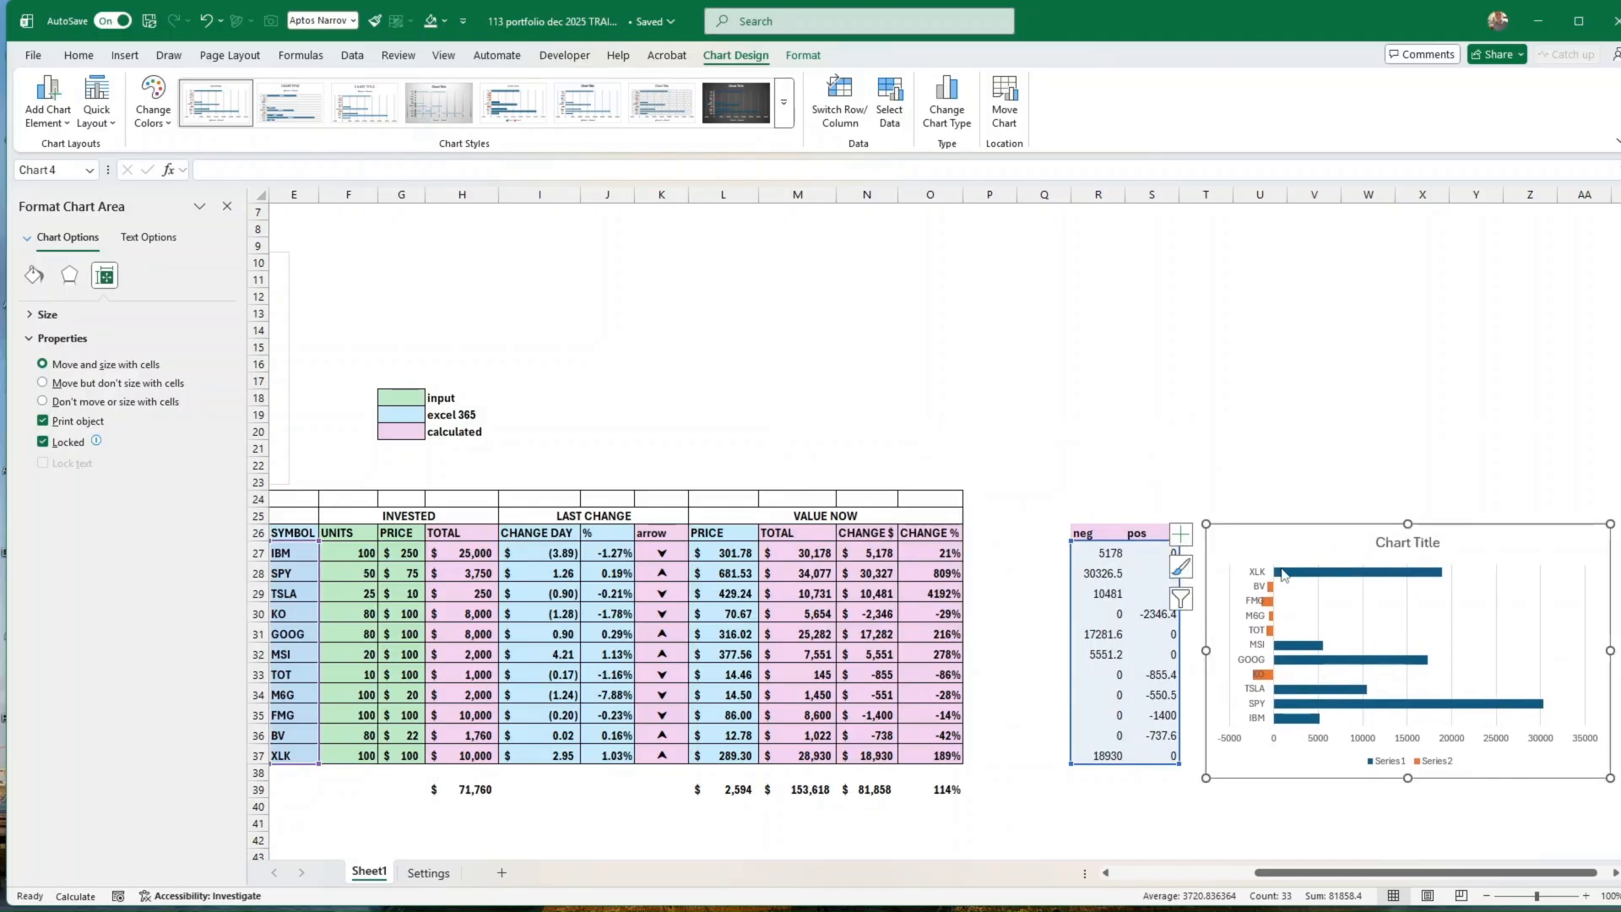
{"action": "left_click_drag", "start_coordinate": [1407, 518], "coordinate": [1407, 506]}
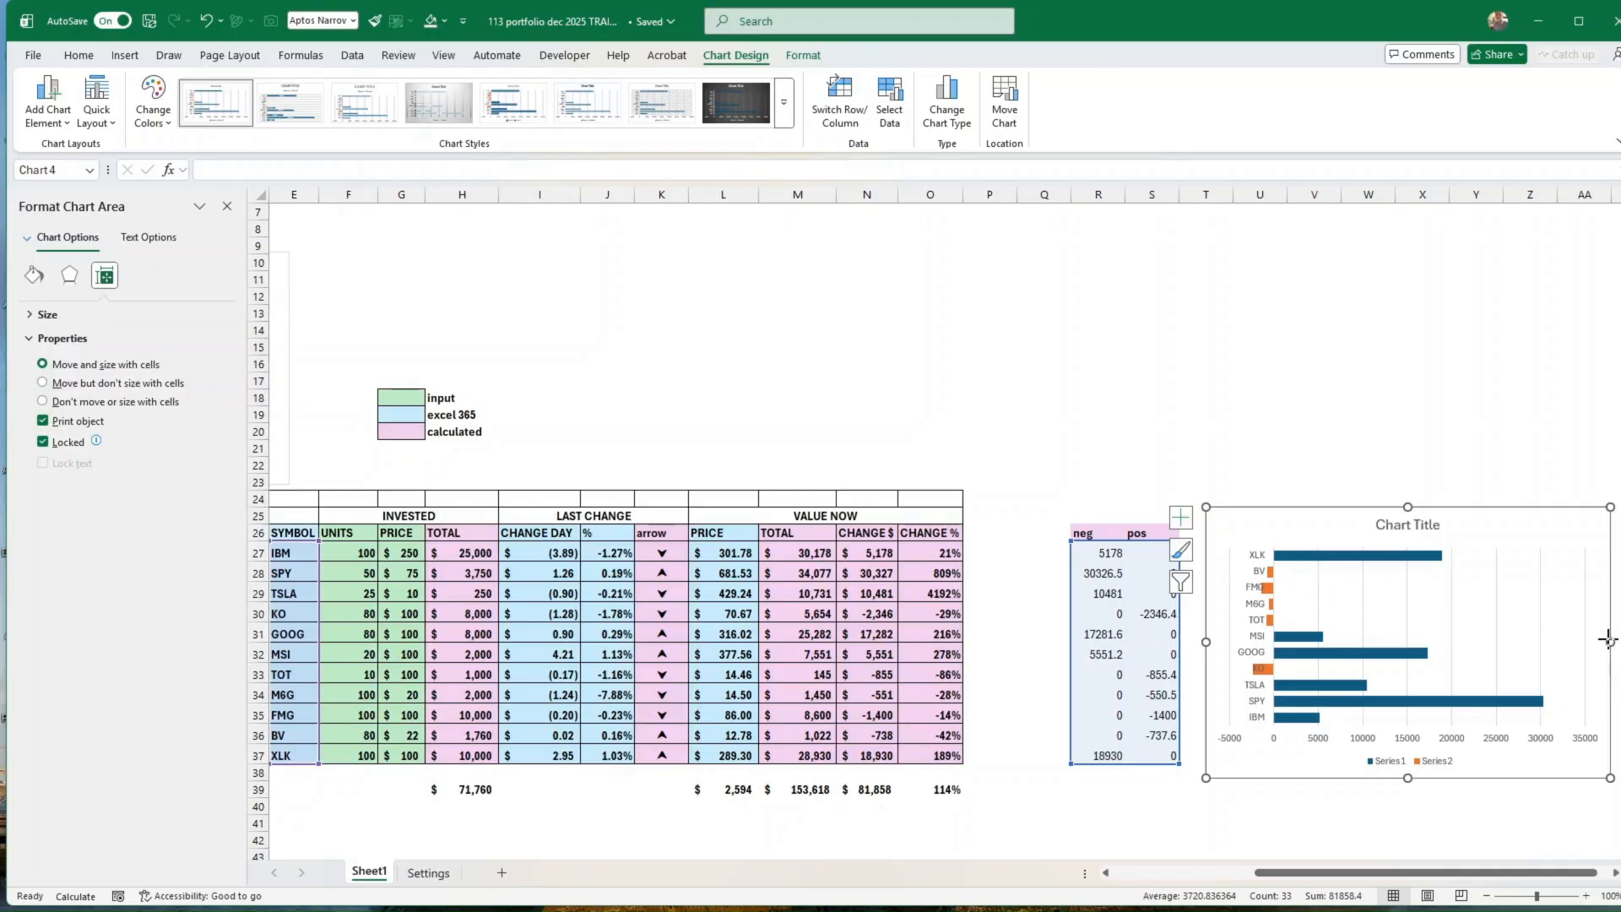
{"action": "left_click_drag", "start_coordinate": [1608, 639], "coordinate": [1541, 644]}
{"action": "left_click_drag", "start_coordinate": [1436, 772], "coordinate": [1376, 783]}
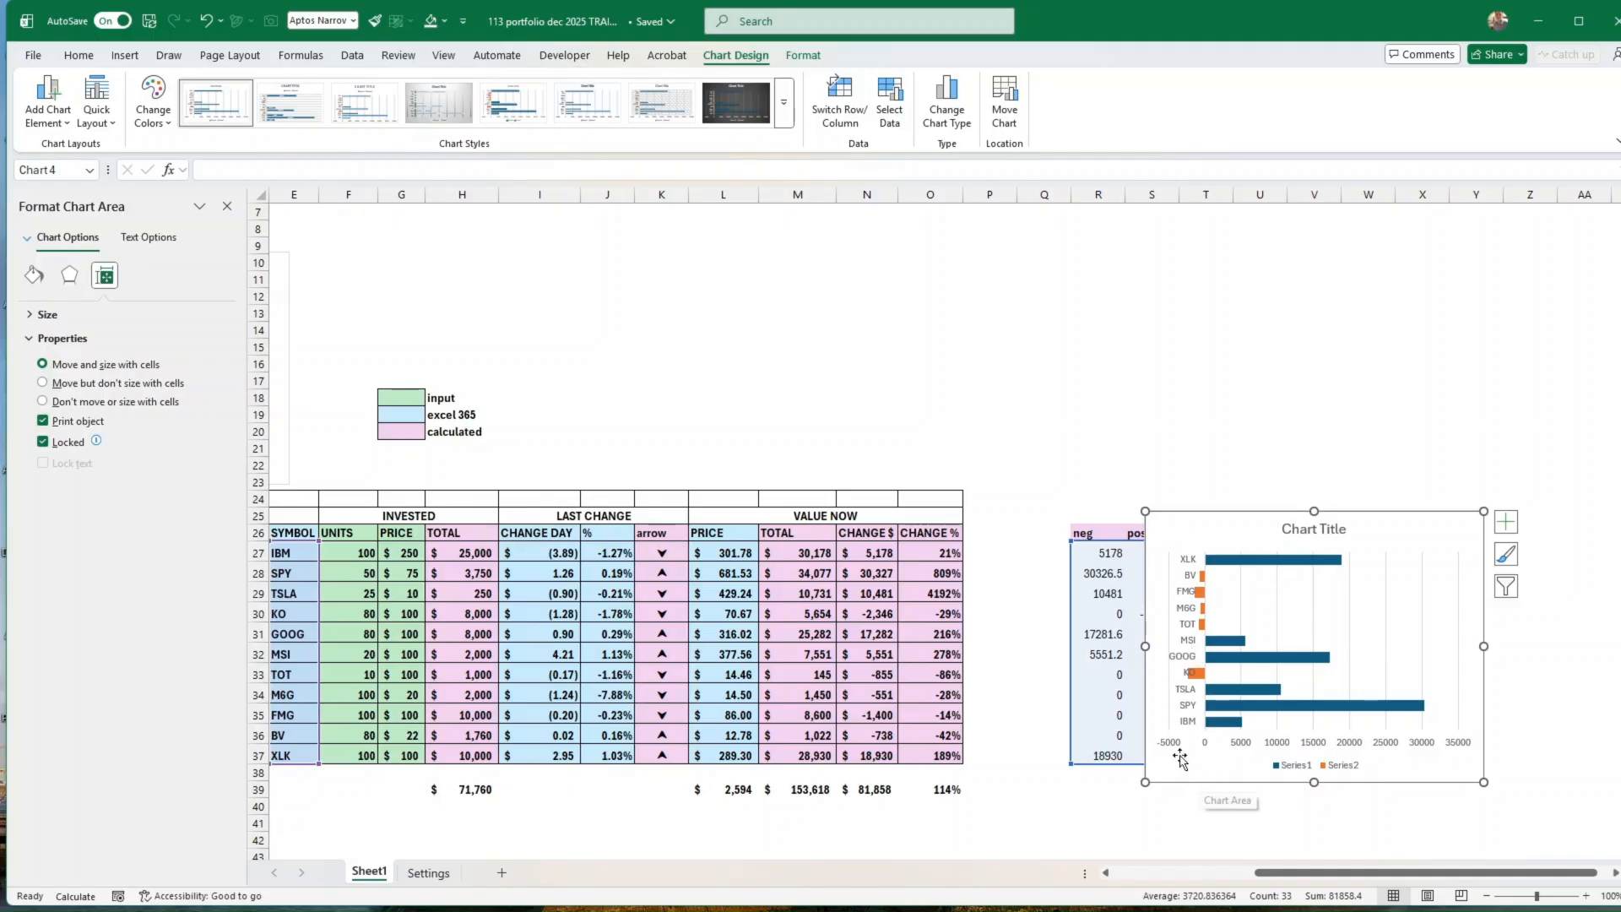
Step: Reverse the category order of the bar chart's vertical axis so the symbols follow the Holdings table's order
{"action": "left_click", "coordinate": [1193, 657]}
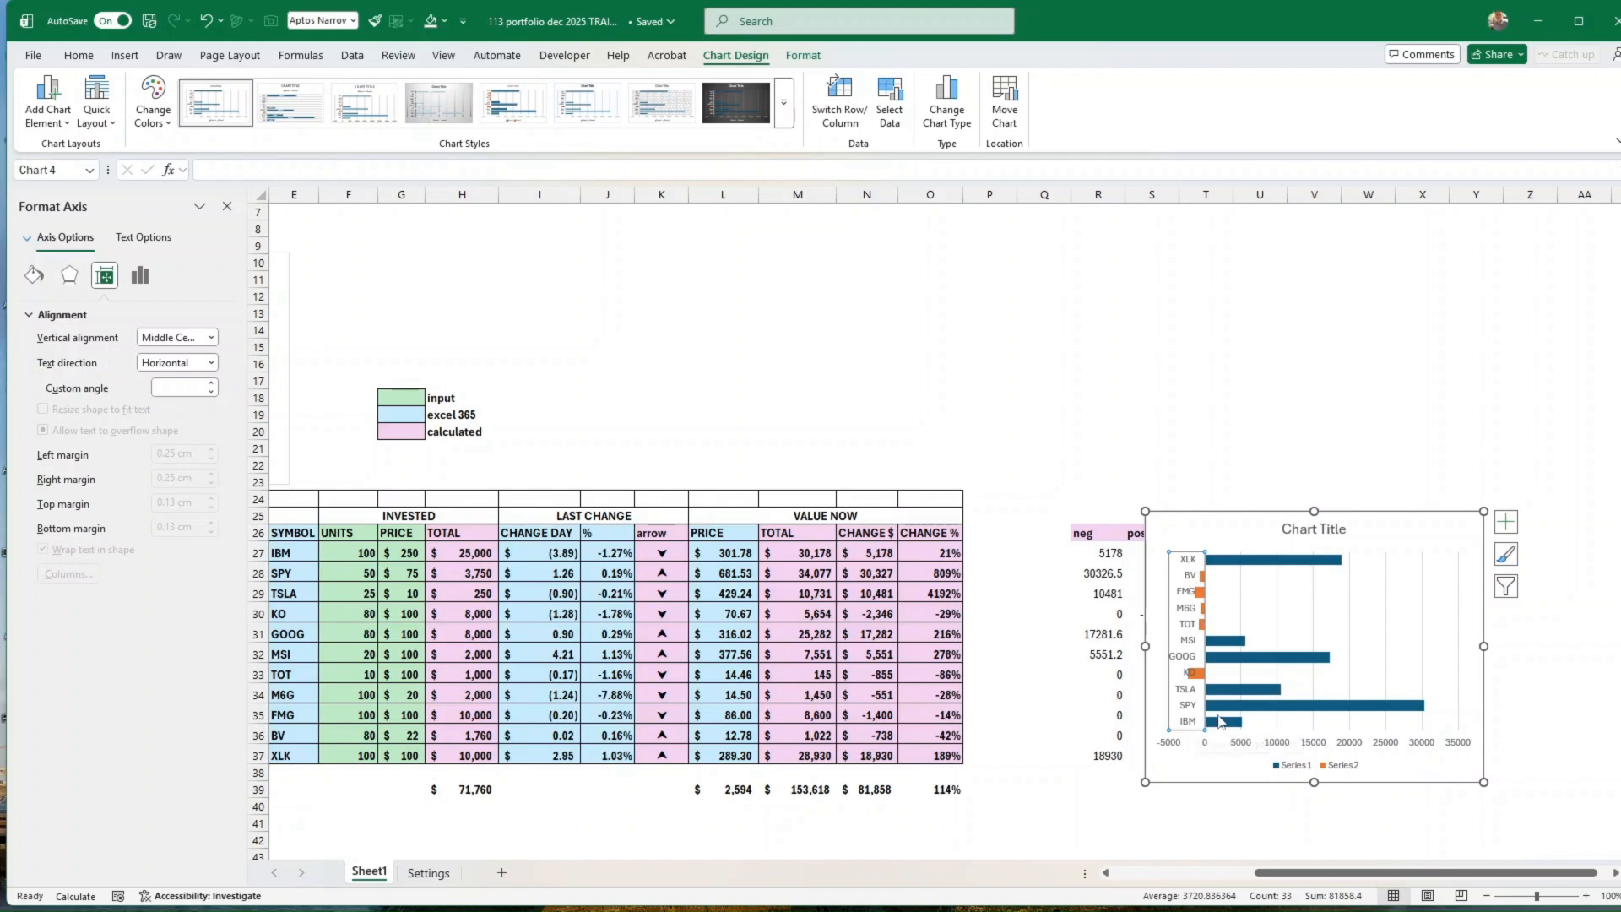
{"action": "left_click", "coordinate": [140, 279]}
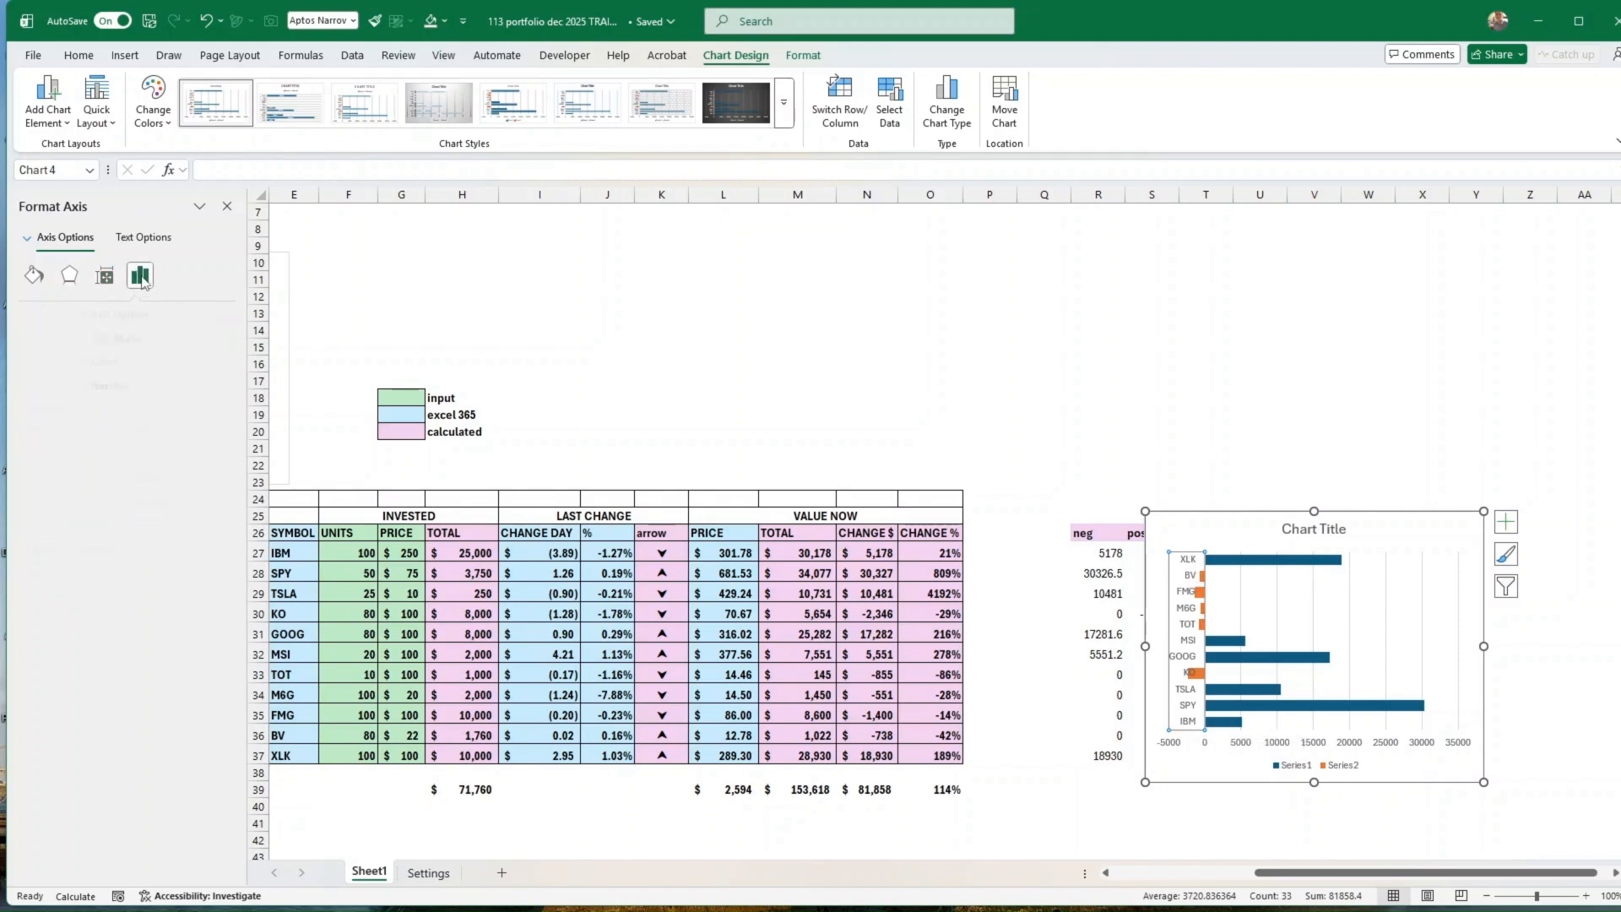
{"action": "left_click", "coordinate": [42, 279]}
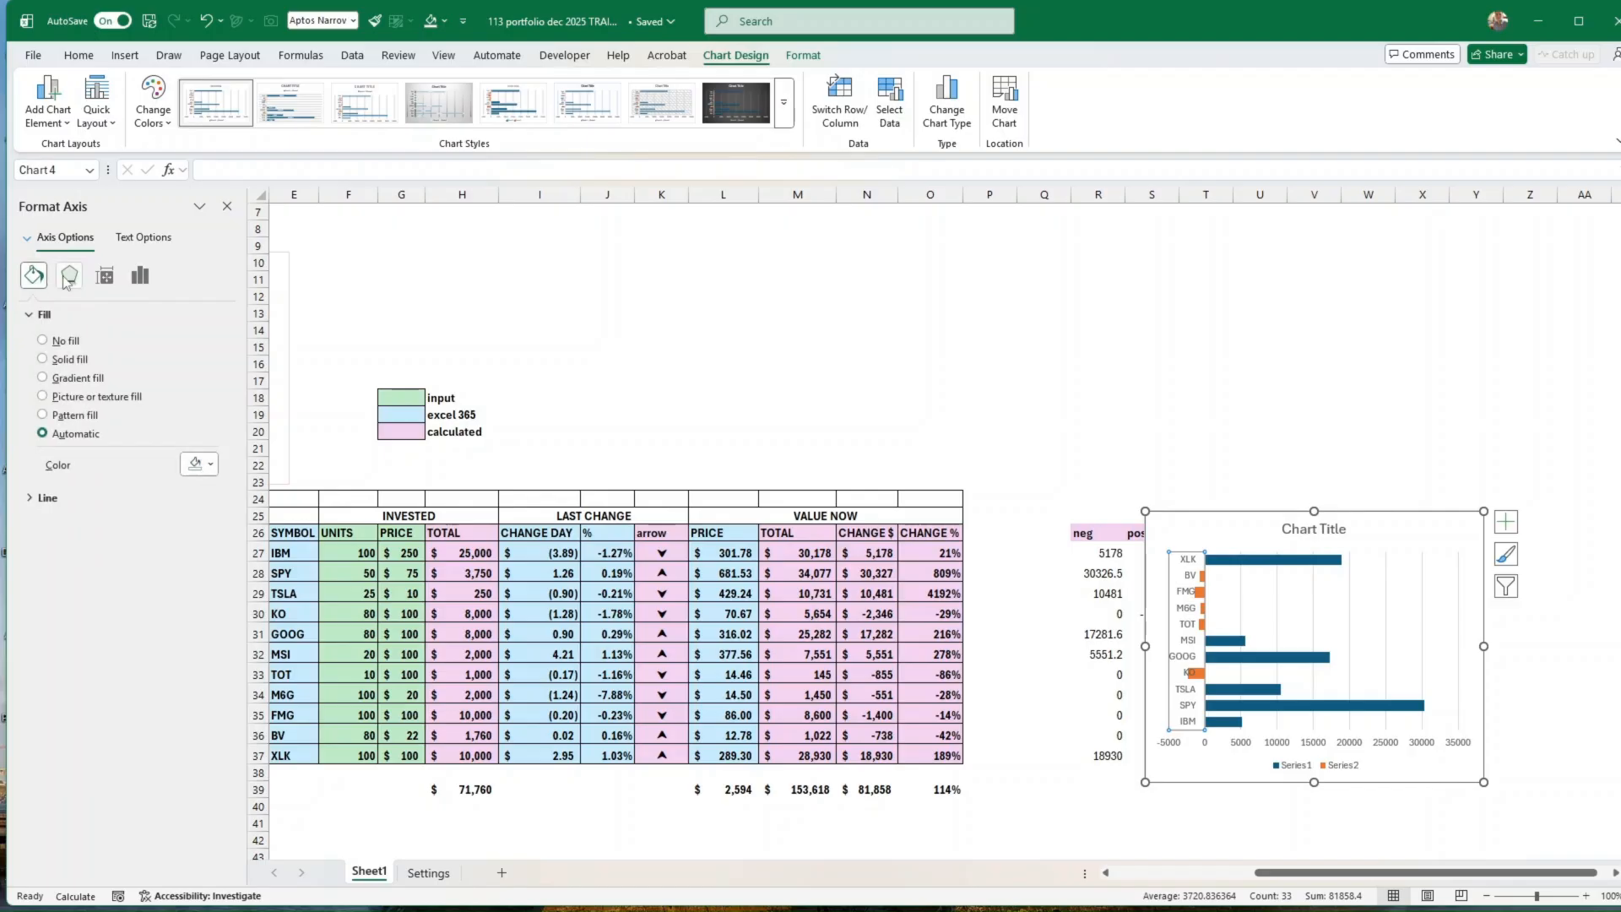
{"action": "left_click", "coordinate": [71, 282]}
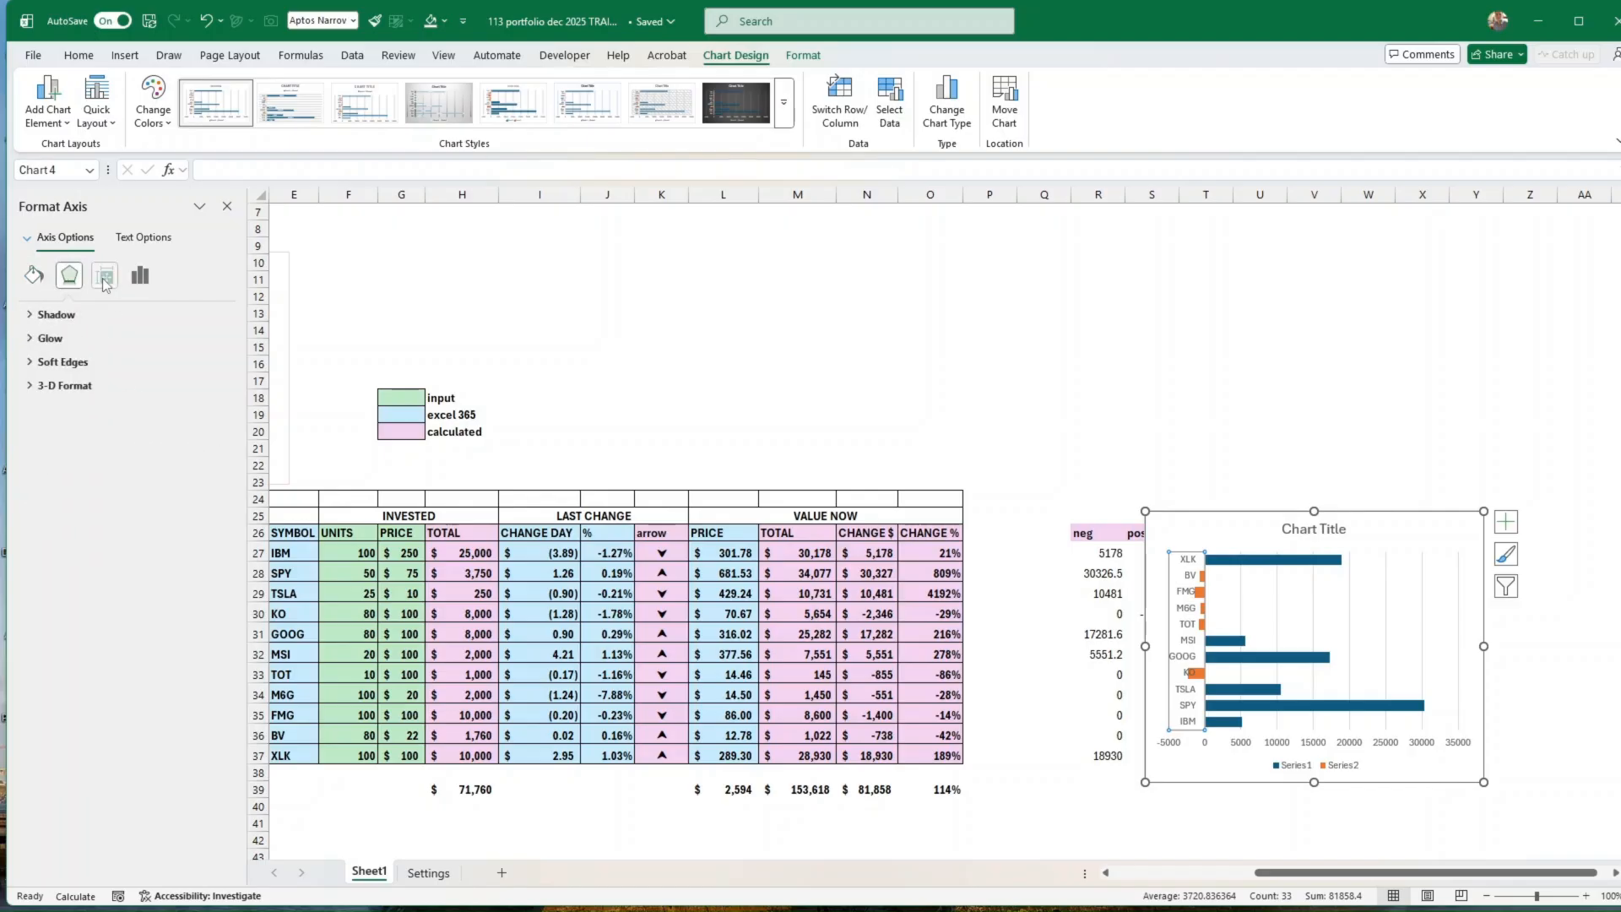
{"action": "left_click", "coordinate": [105, 278]}
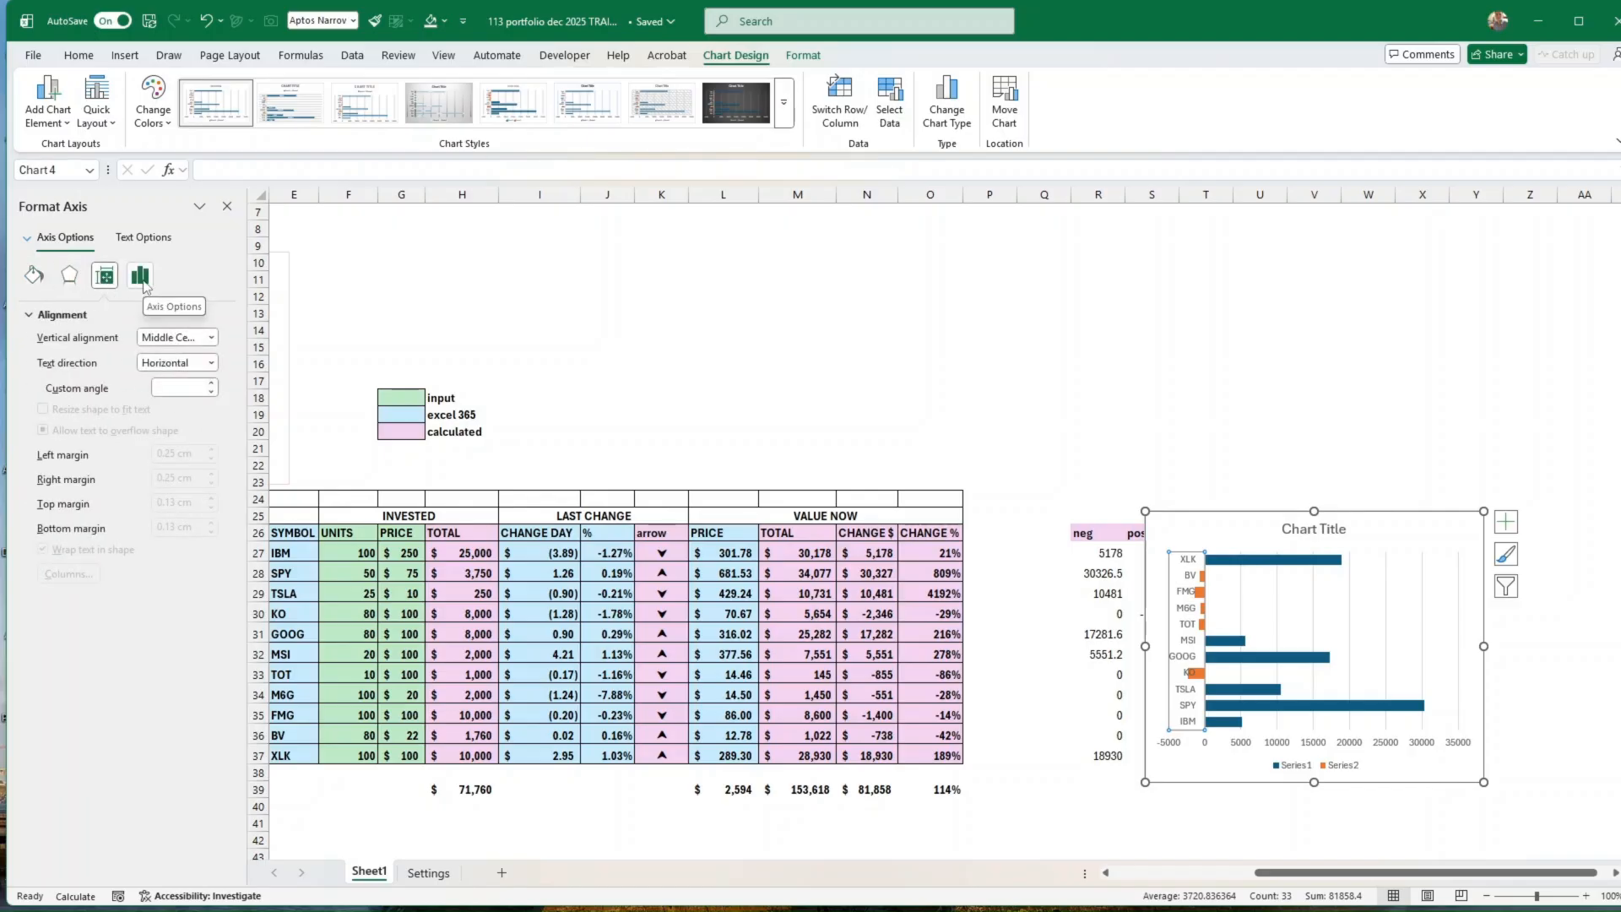
{"action": "left_click", "coordinate": [141, 279]}
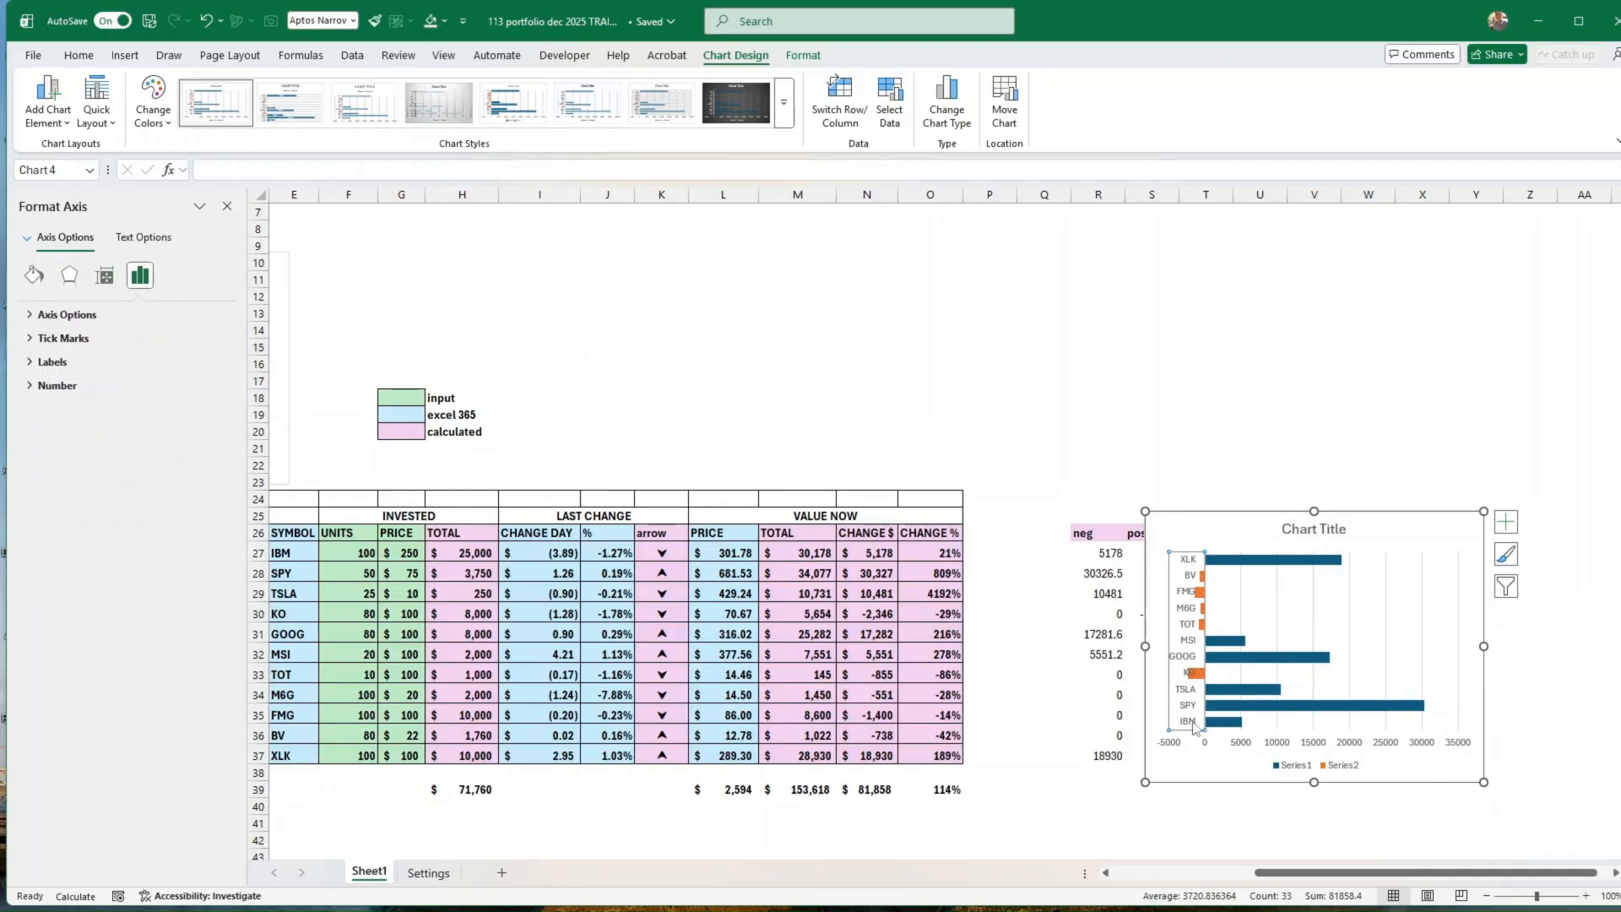
{"action": "right_click", "coordinate": [1191, 724]}
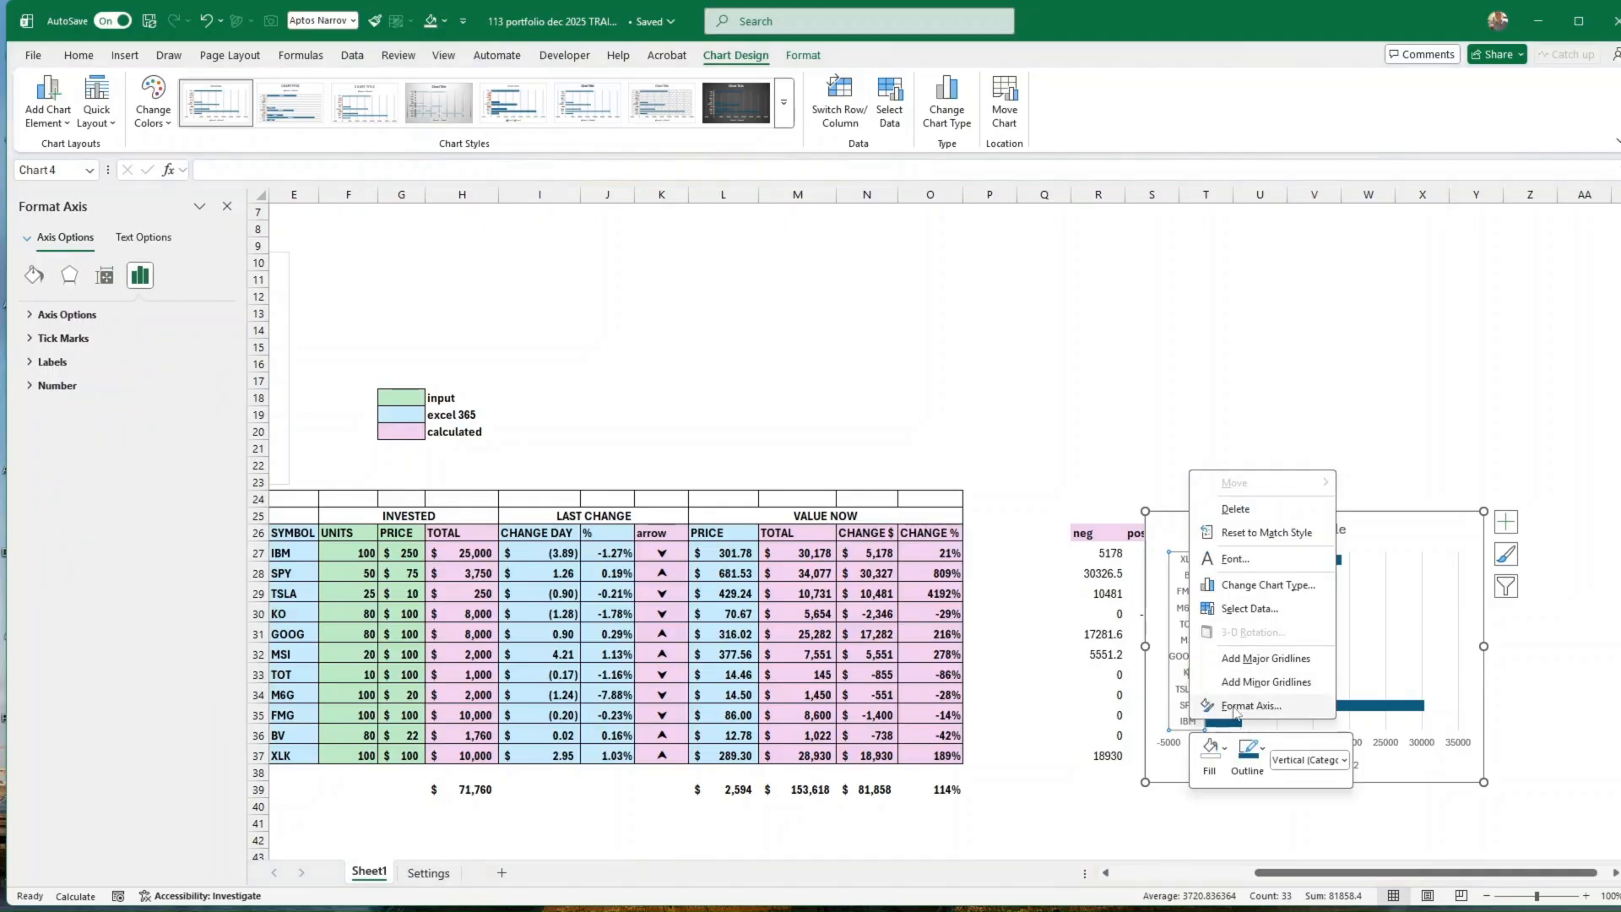
{"action": "left_click", "coordinate": [1241, 706]}
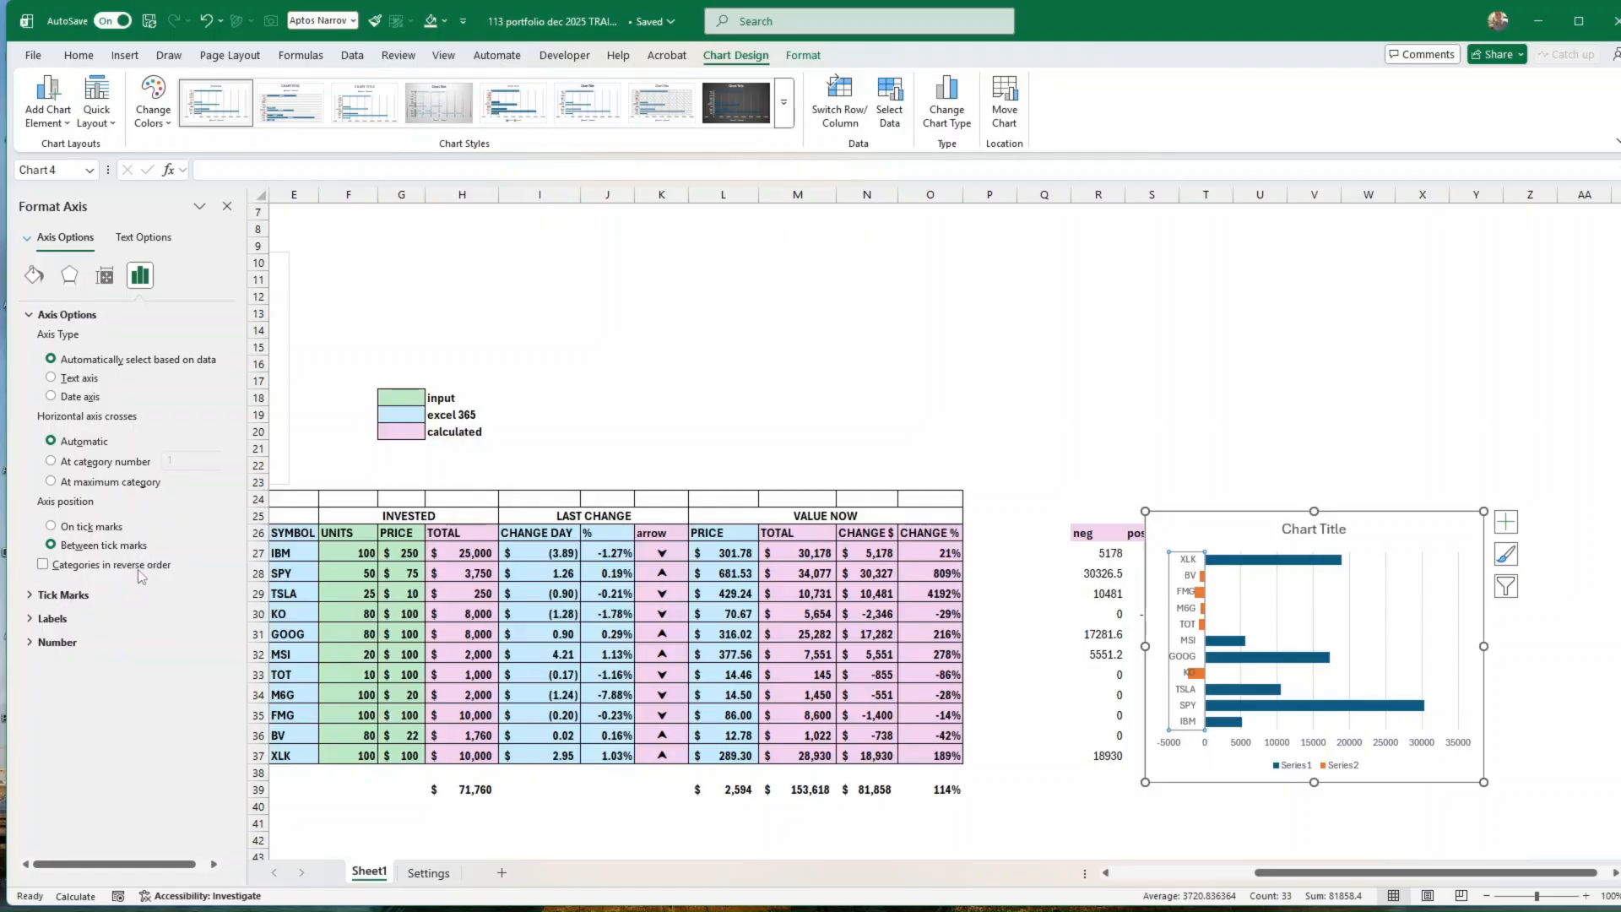
{"action": "left_click", "coordinate": [43, 564]}
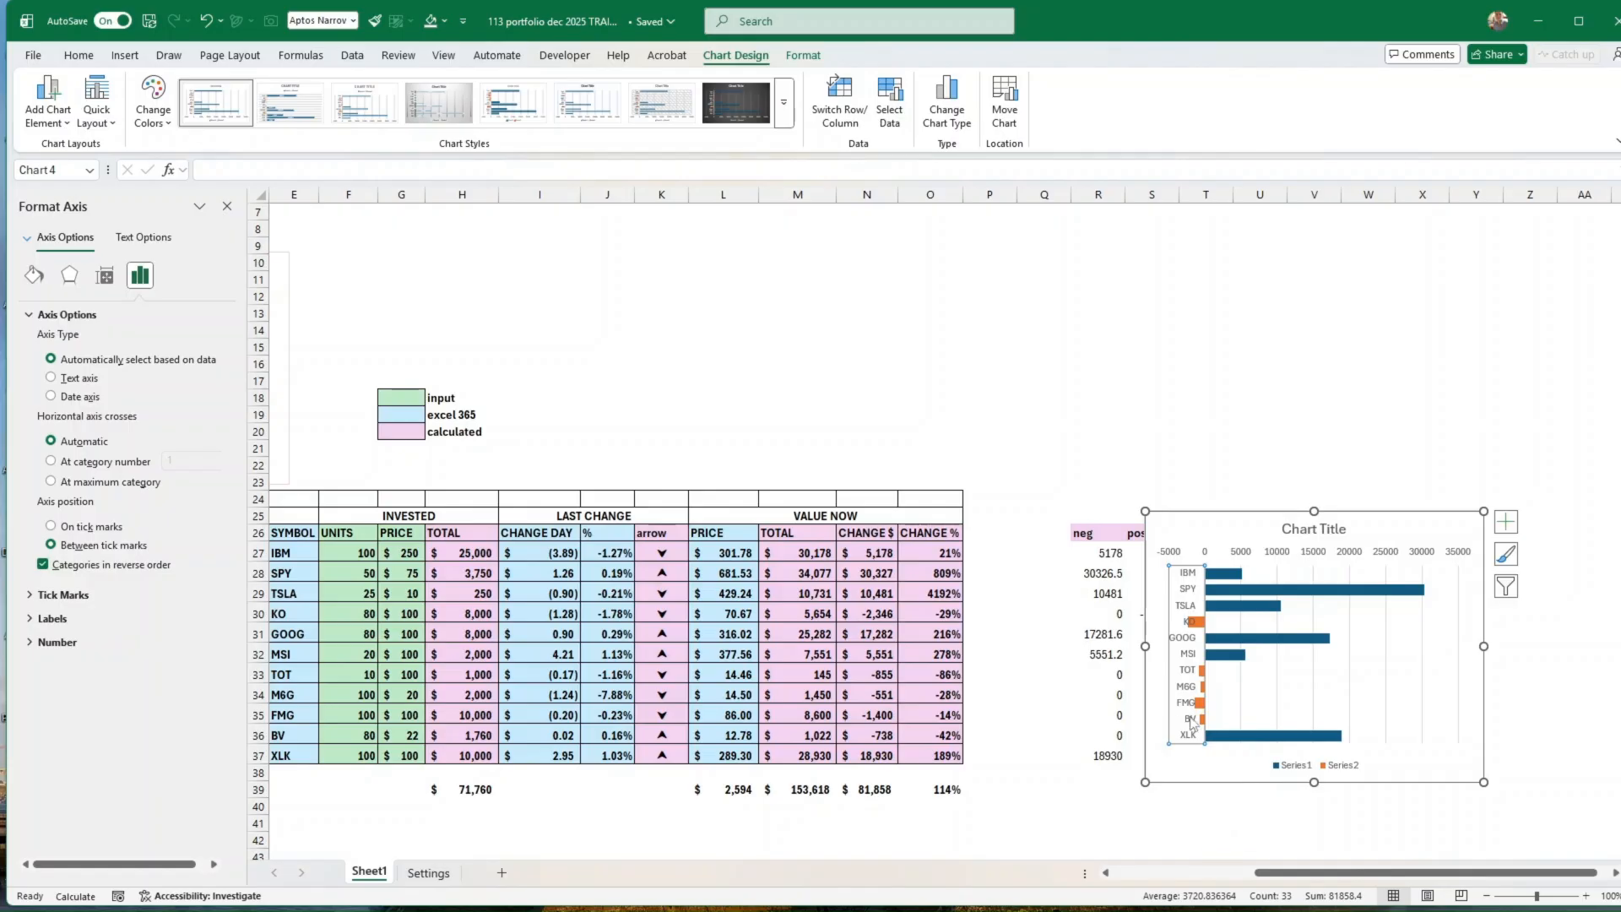
{"action": "right_click", "coordinate": [1193, 723]}
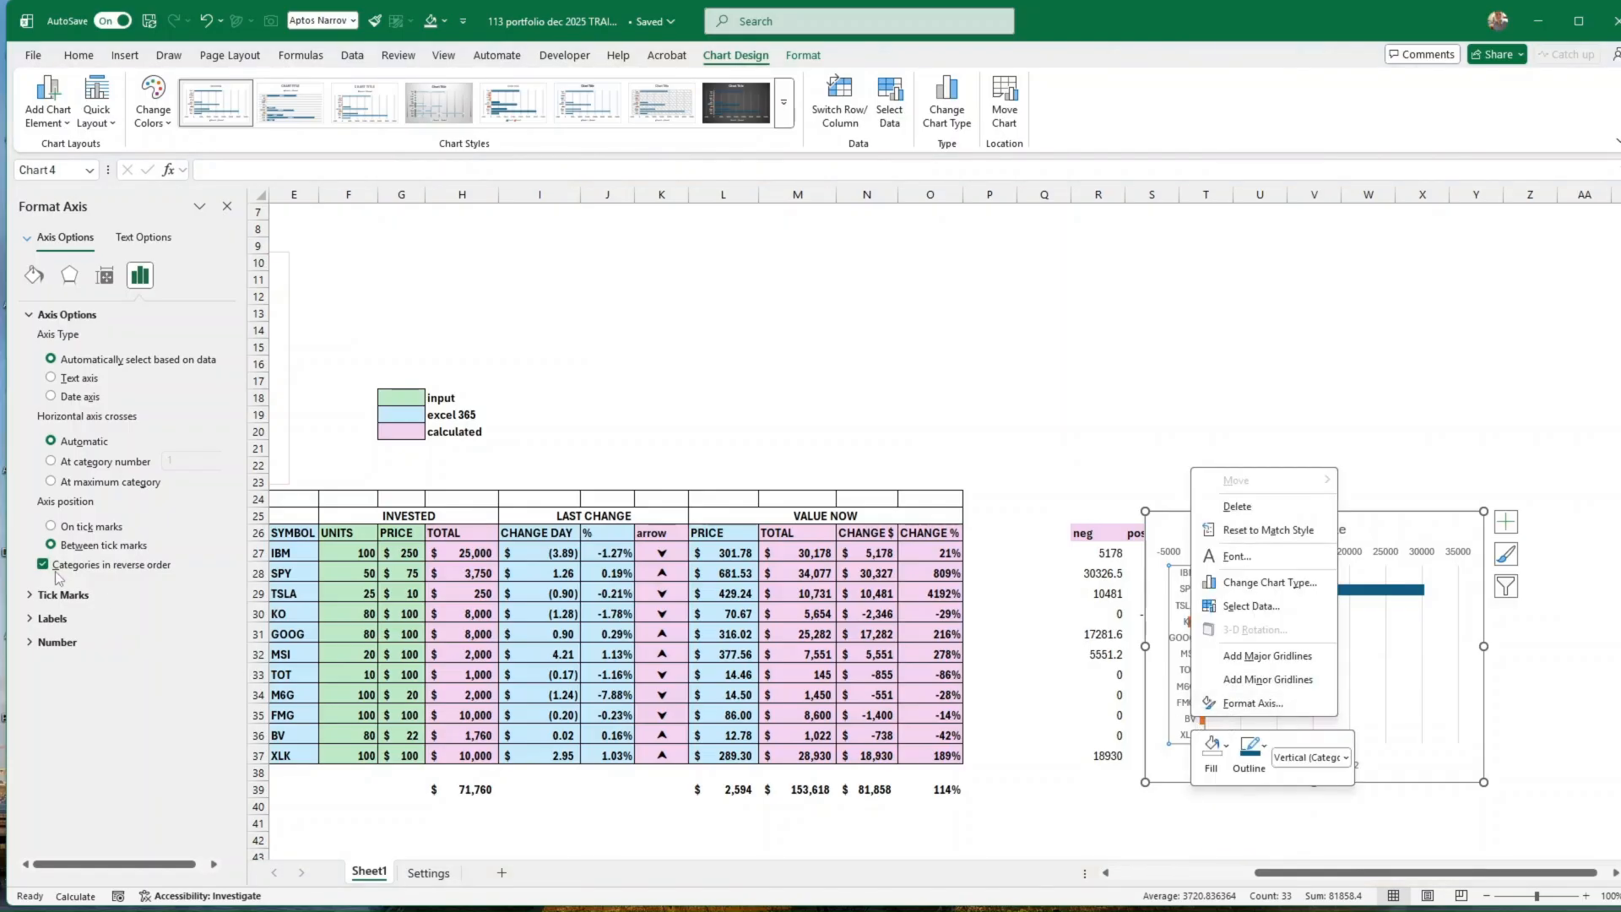
{"action": "key", "text": "Escape"}
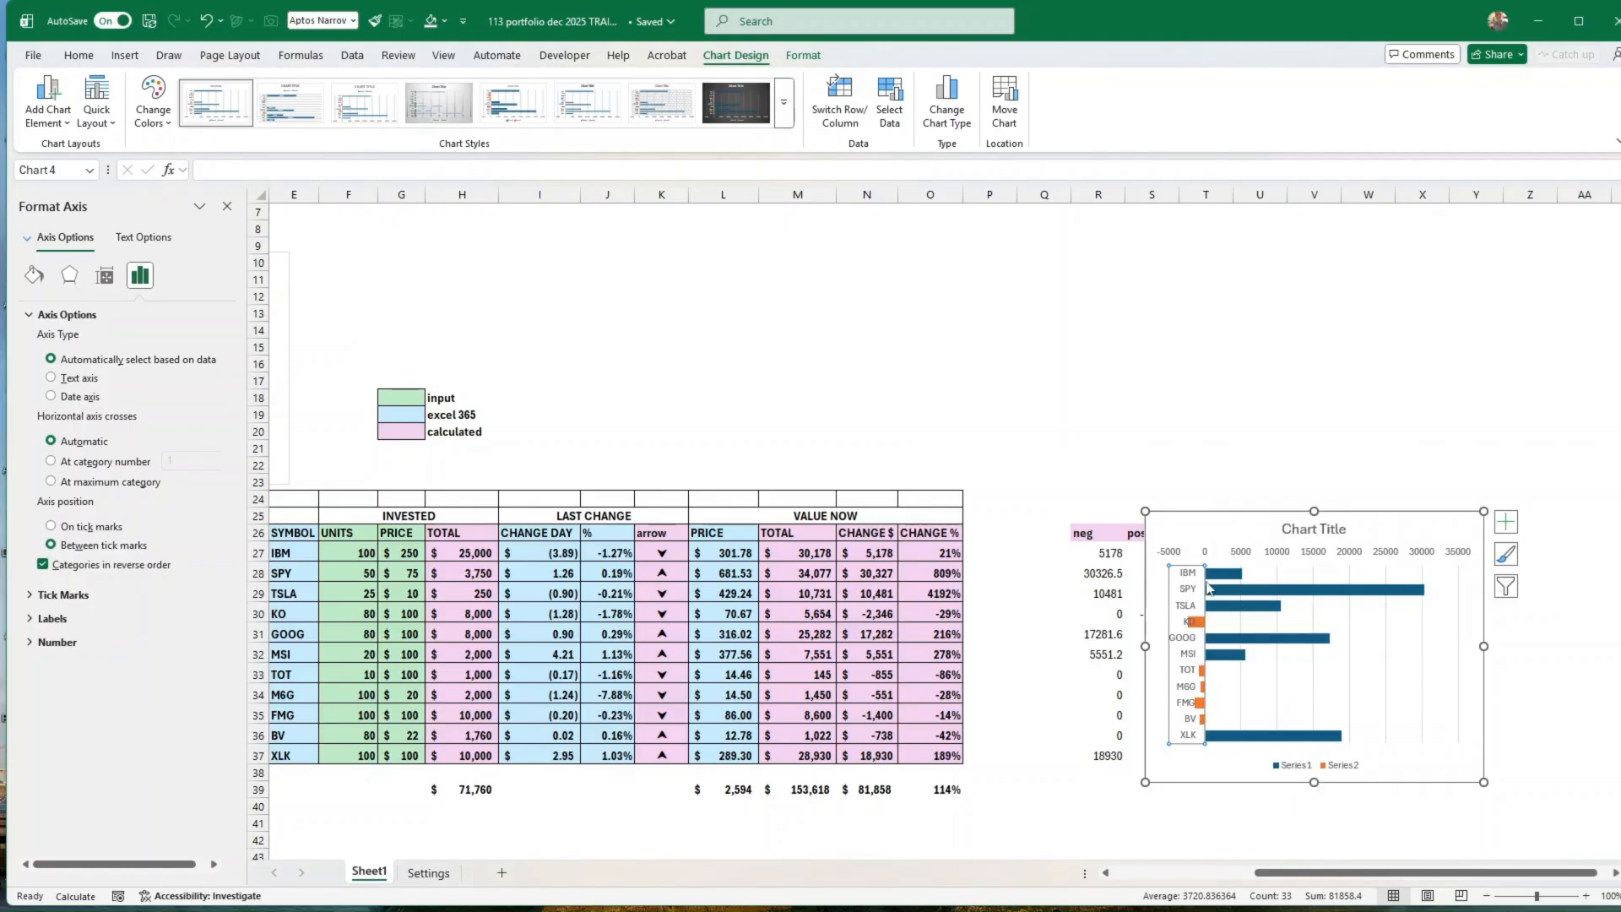
Step: Move the bar chart over columns U to AA, clear of the neg and pos helper columns
{"action": "left_click_drag", "start_coordinate": [821, 828], "coordinate": [100, 823]}
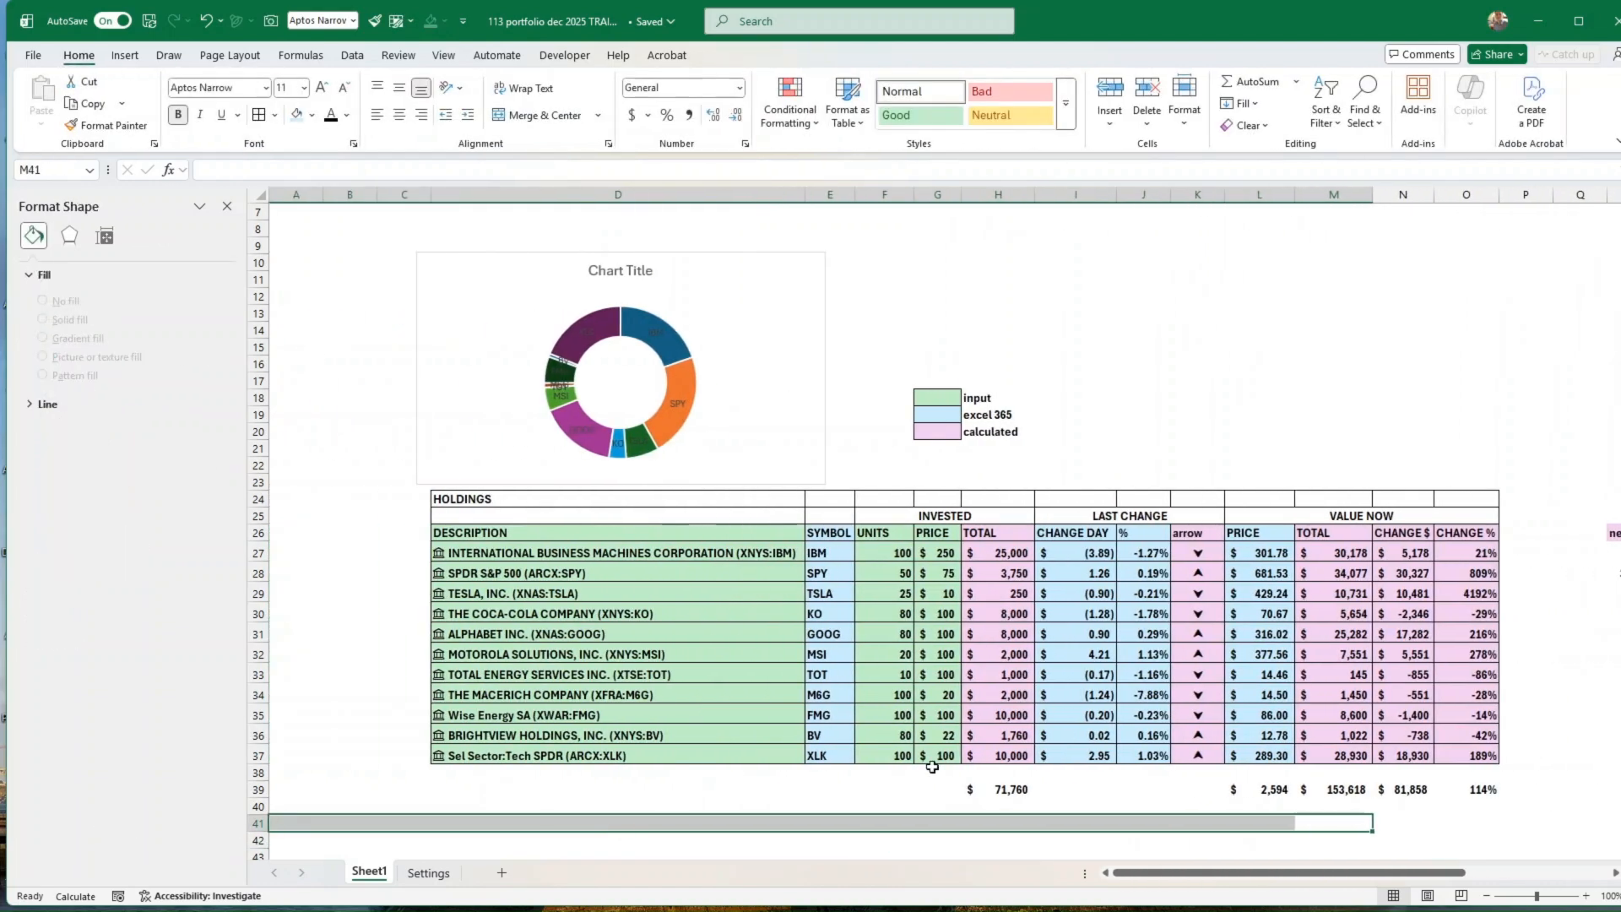
{"action": "left_click_drag", "start_coordinate": [1292, 874], "coordinate": [1450, 874]}
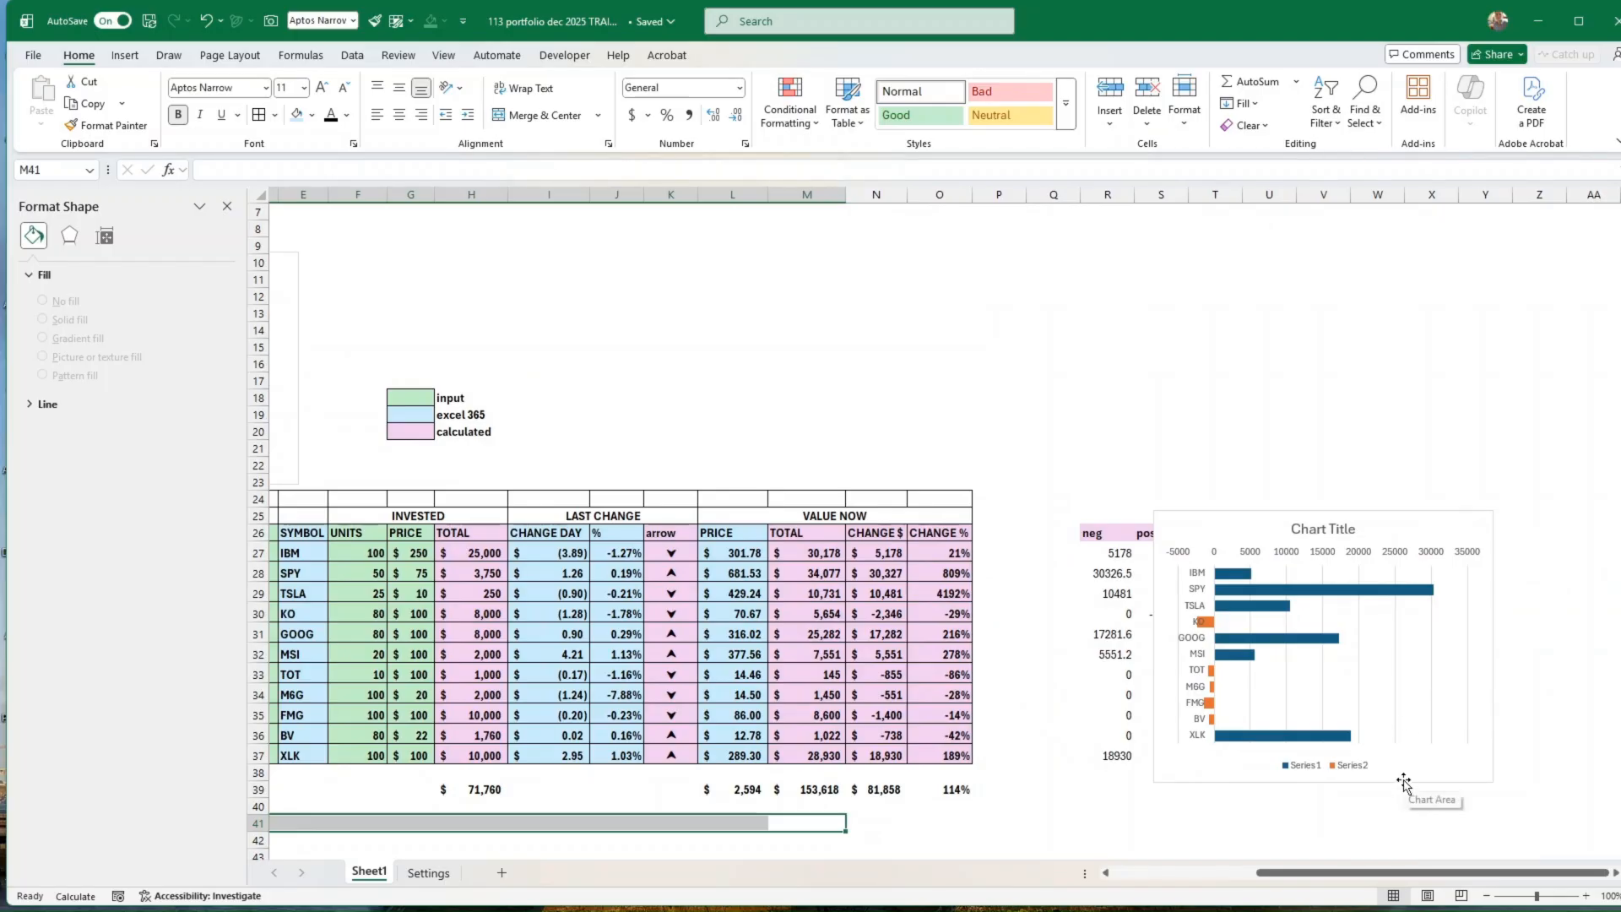
{"action": "left_click_drag", "start_coordinate": [1408, 784], "coordinate": [1516, 785]}
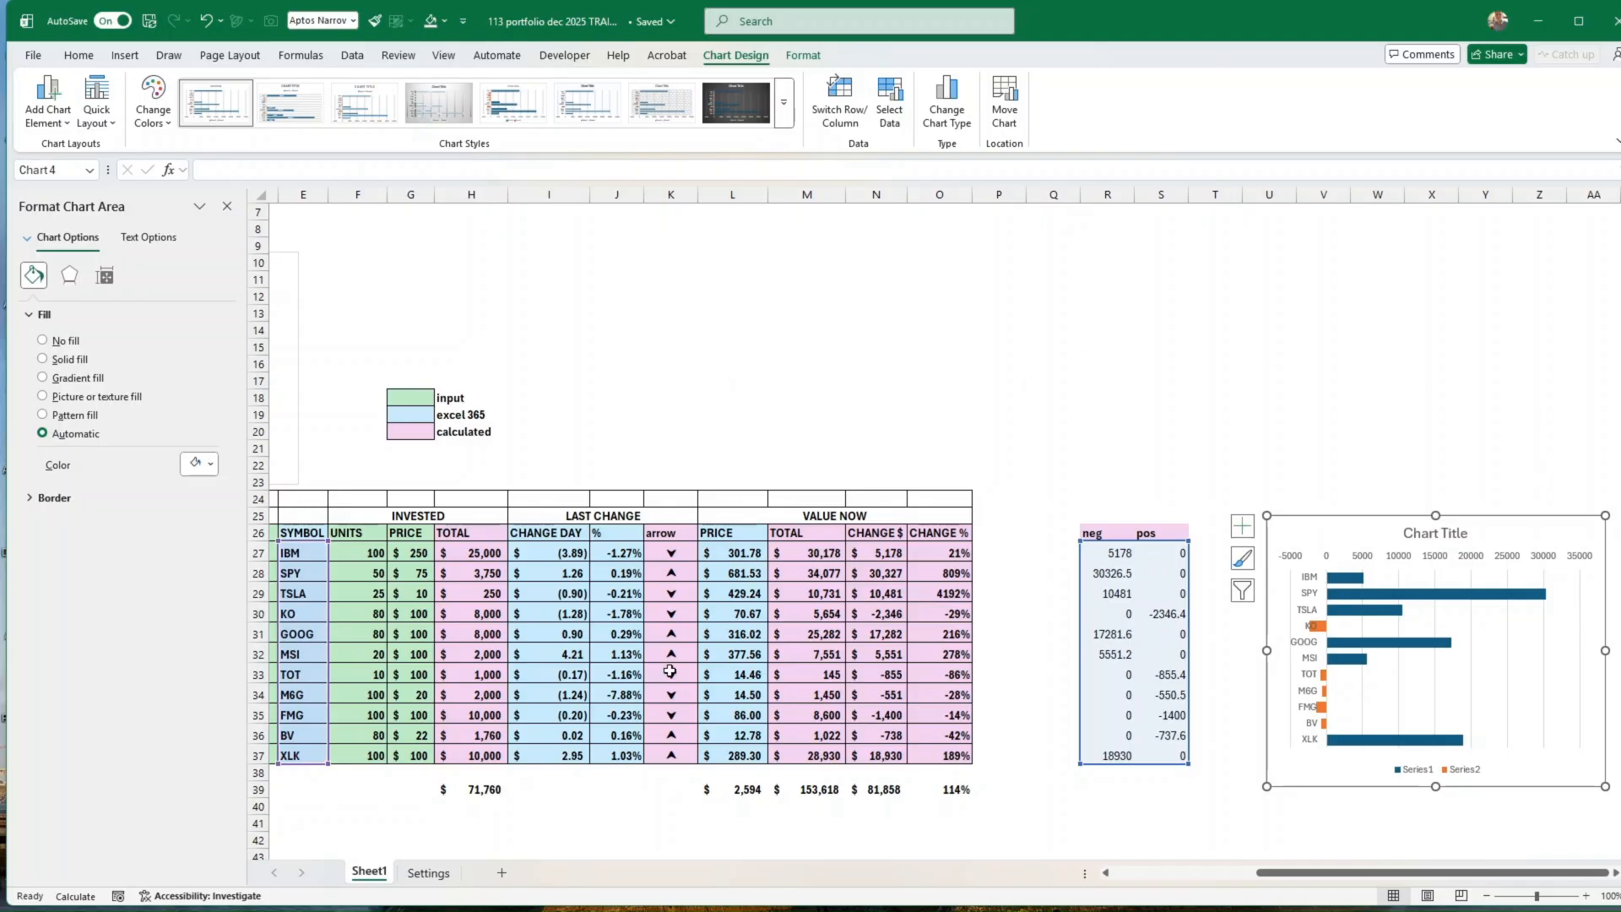
{"action": "left_click_drag", "start_coordinate": [1348, 873], "coordinate": [1208, 875]}
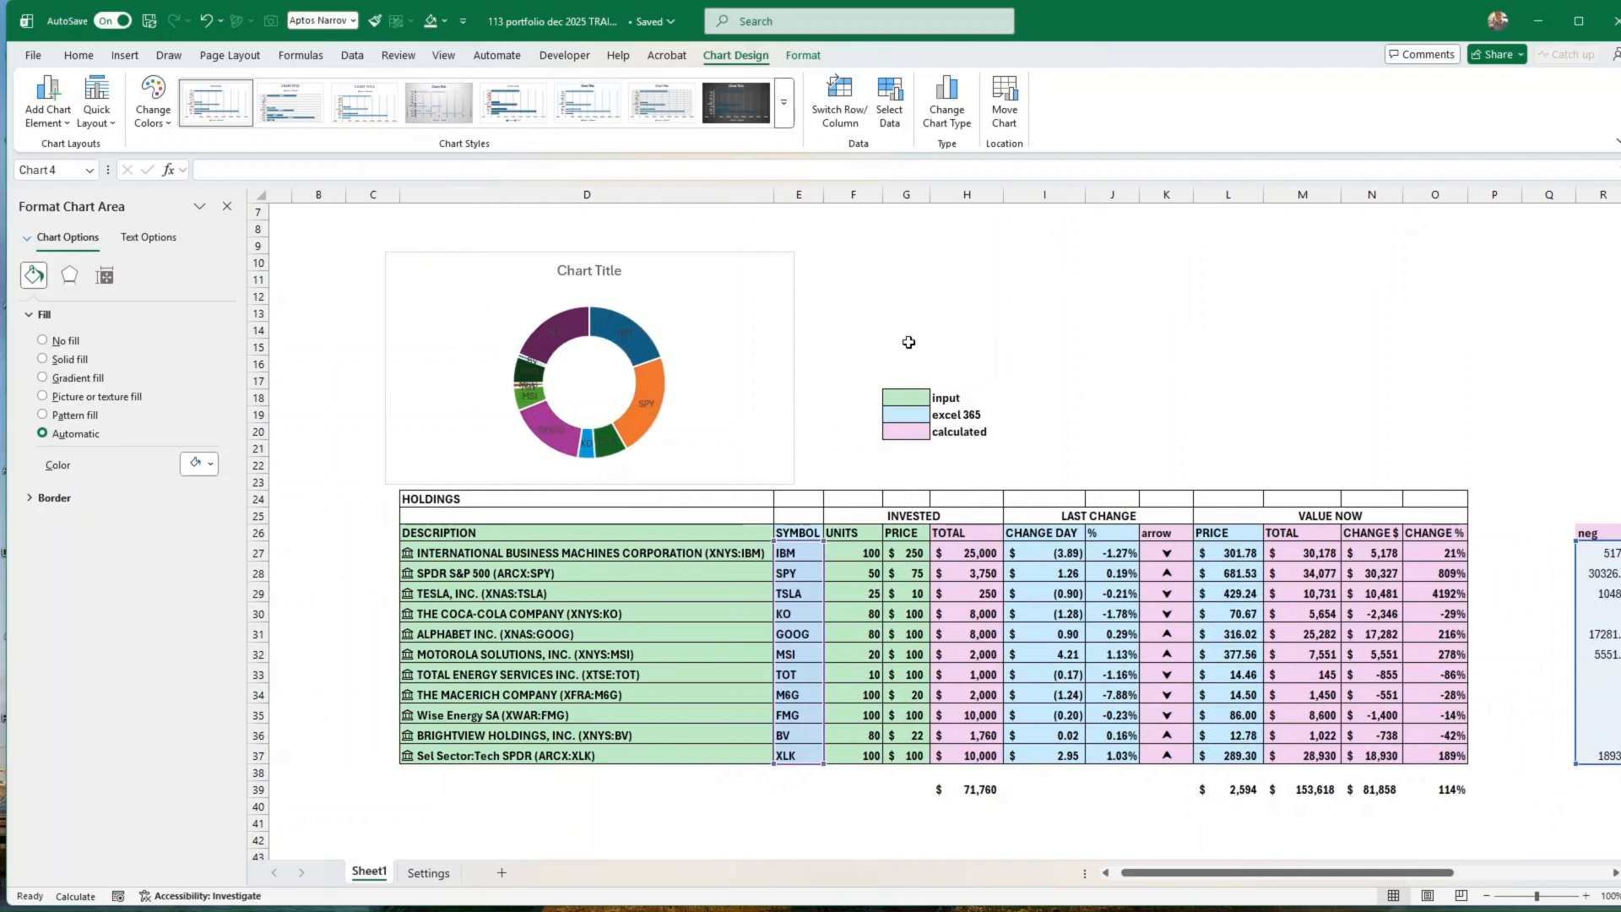
{"action": "left_click_drag", "start_coordinate": [882, 338], "coordinate": [1002, 353]}
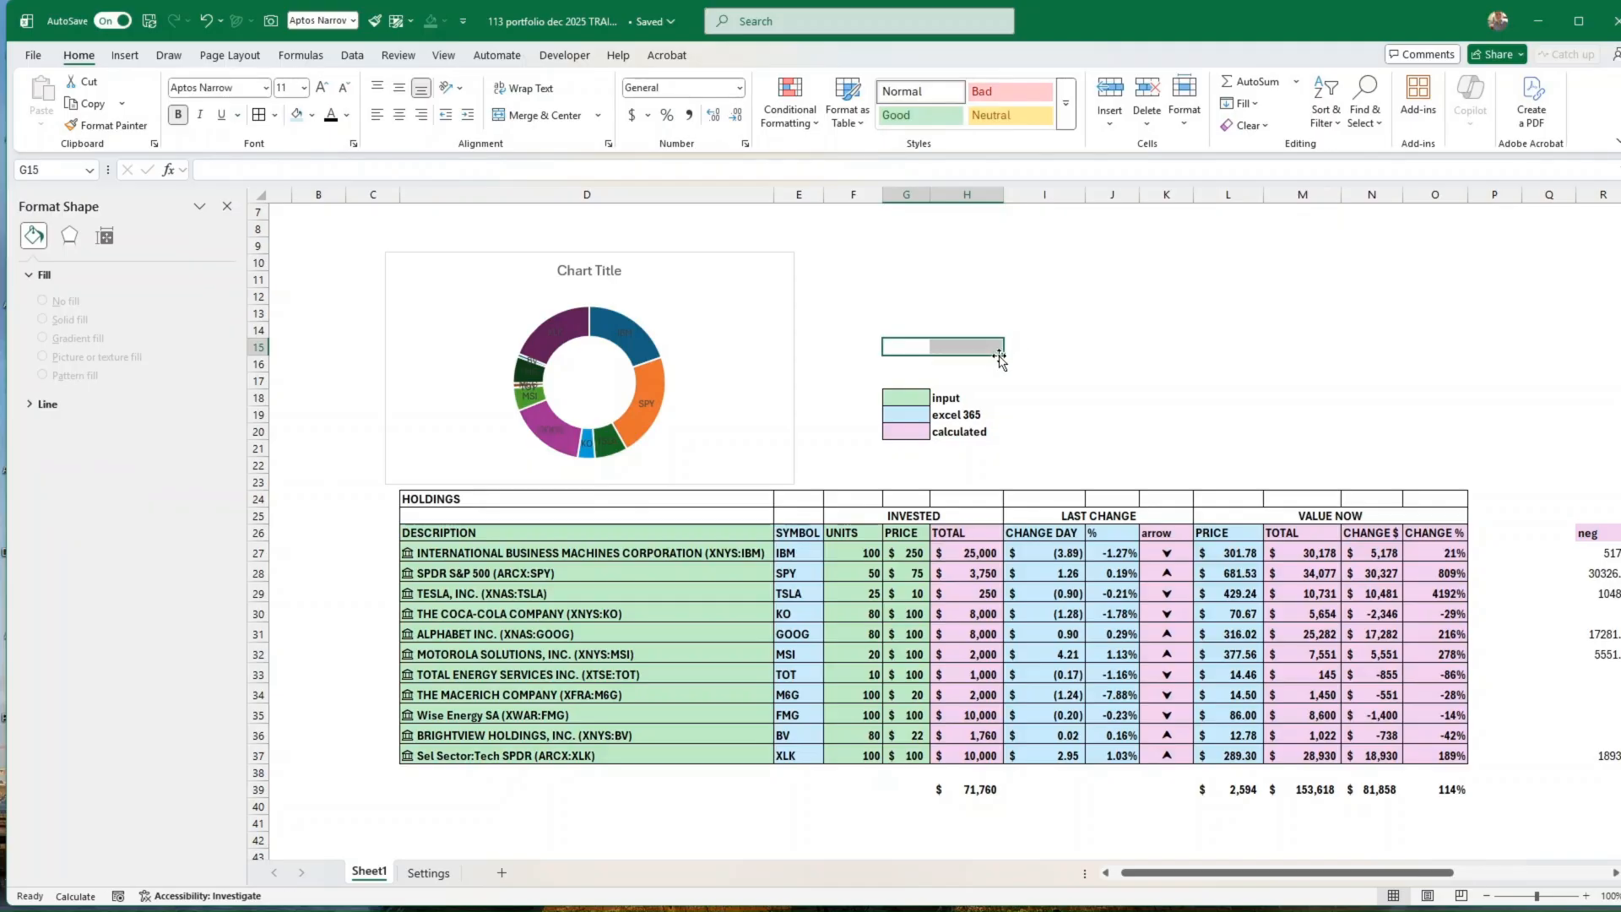
{"action": "left_click_drag", "start_coordinate": [1005, 354], "coordinate": [1006, 456]}
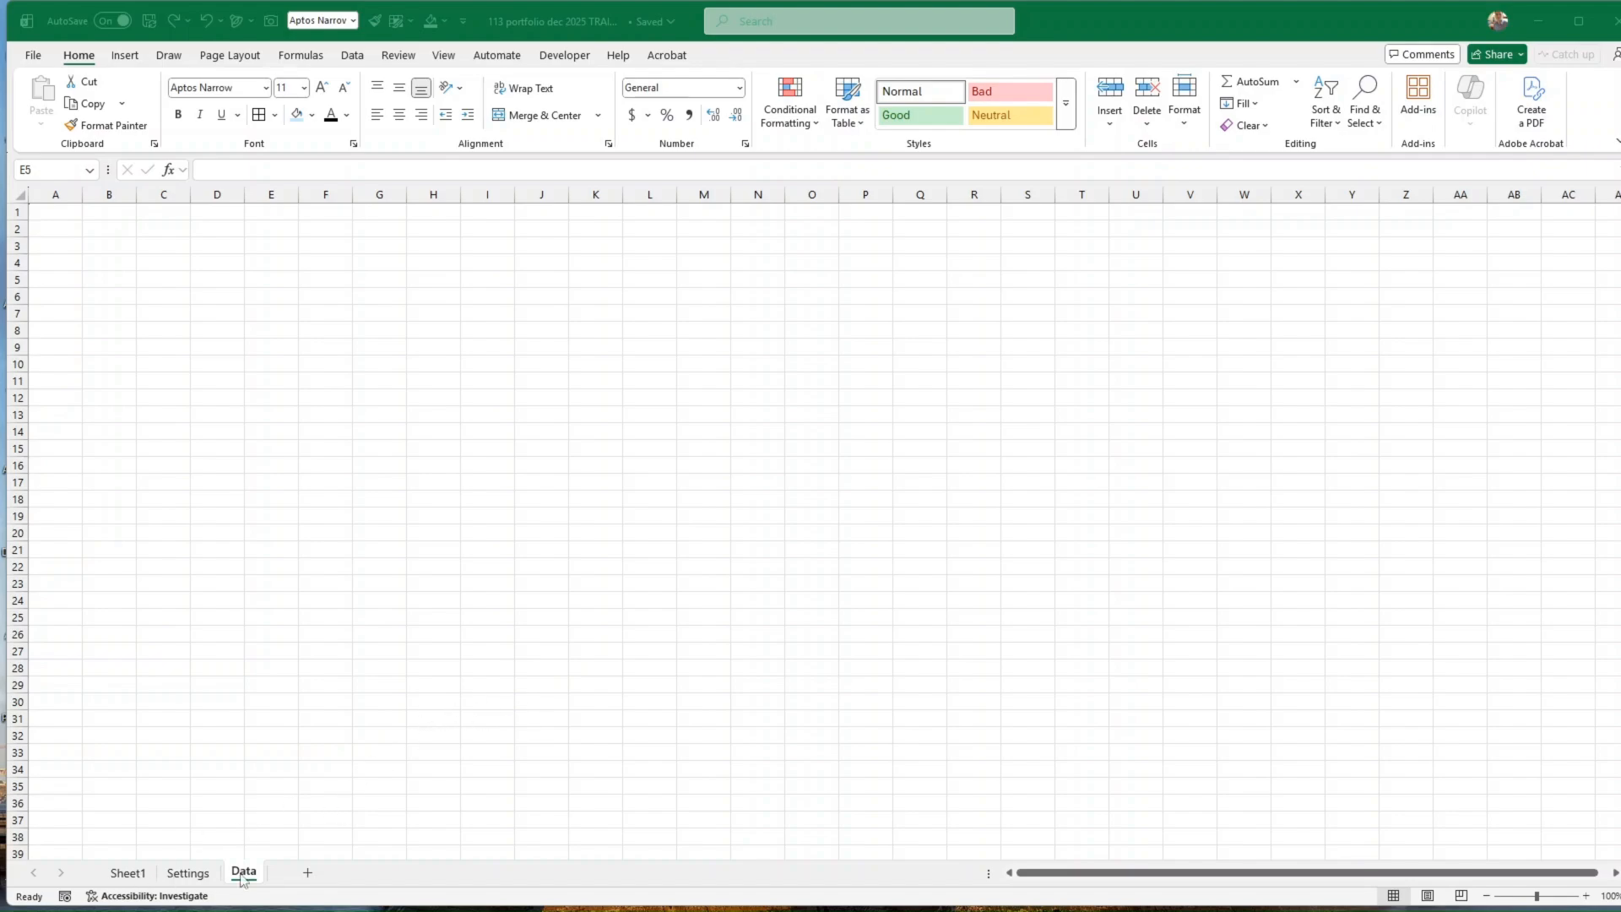
Step: Rename Sheet1 as Dashboard
{"action": "left_click", "coordinate": [139, 873]}
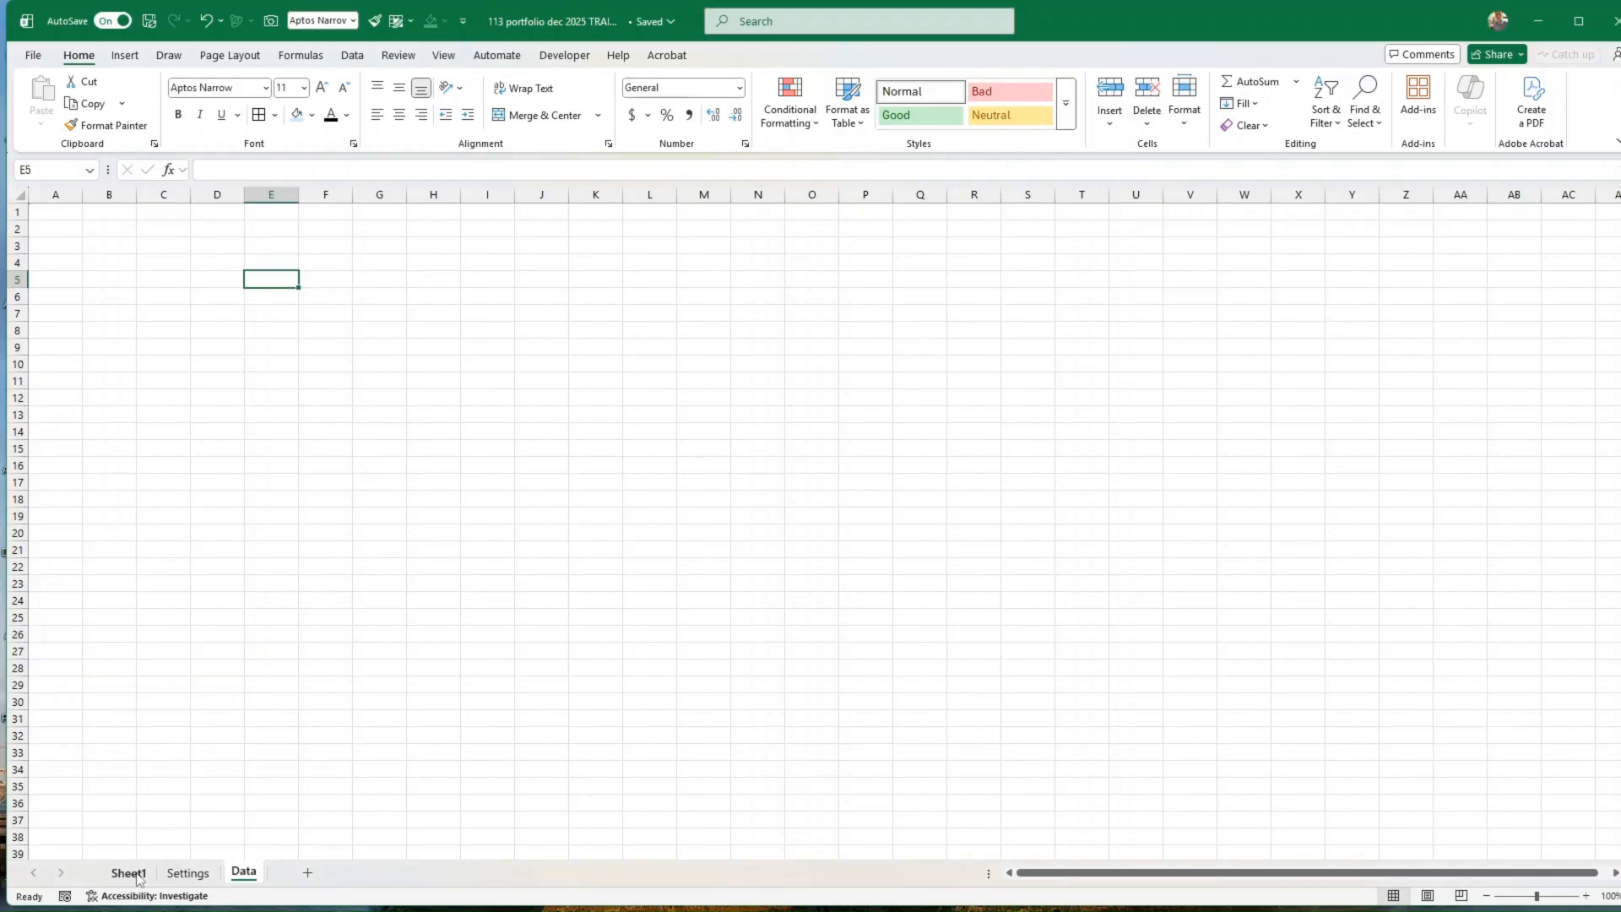
{"action": "left_click", "coordinate": [139, 875]}
{"action": "right_click", "coordinate": [138, 875]}
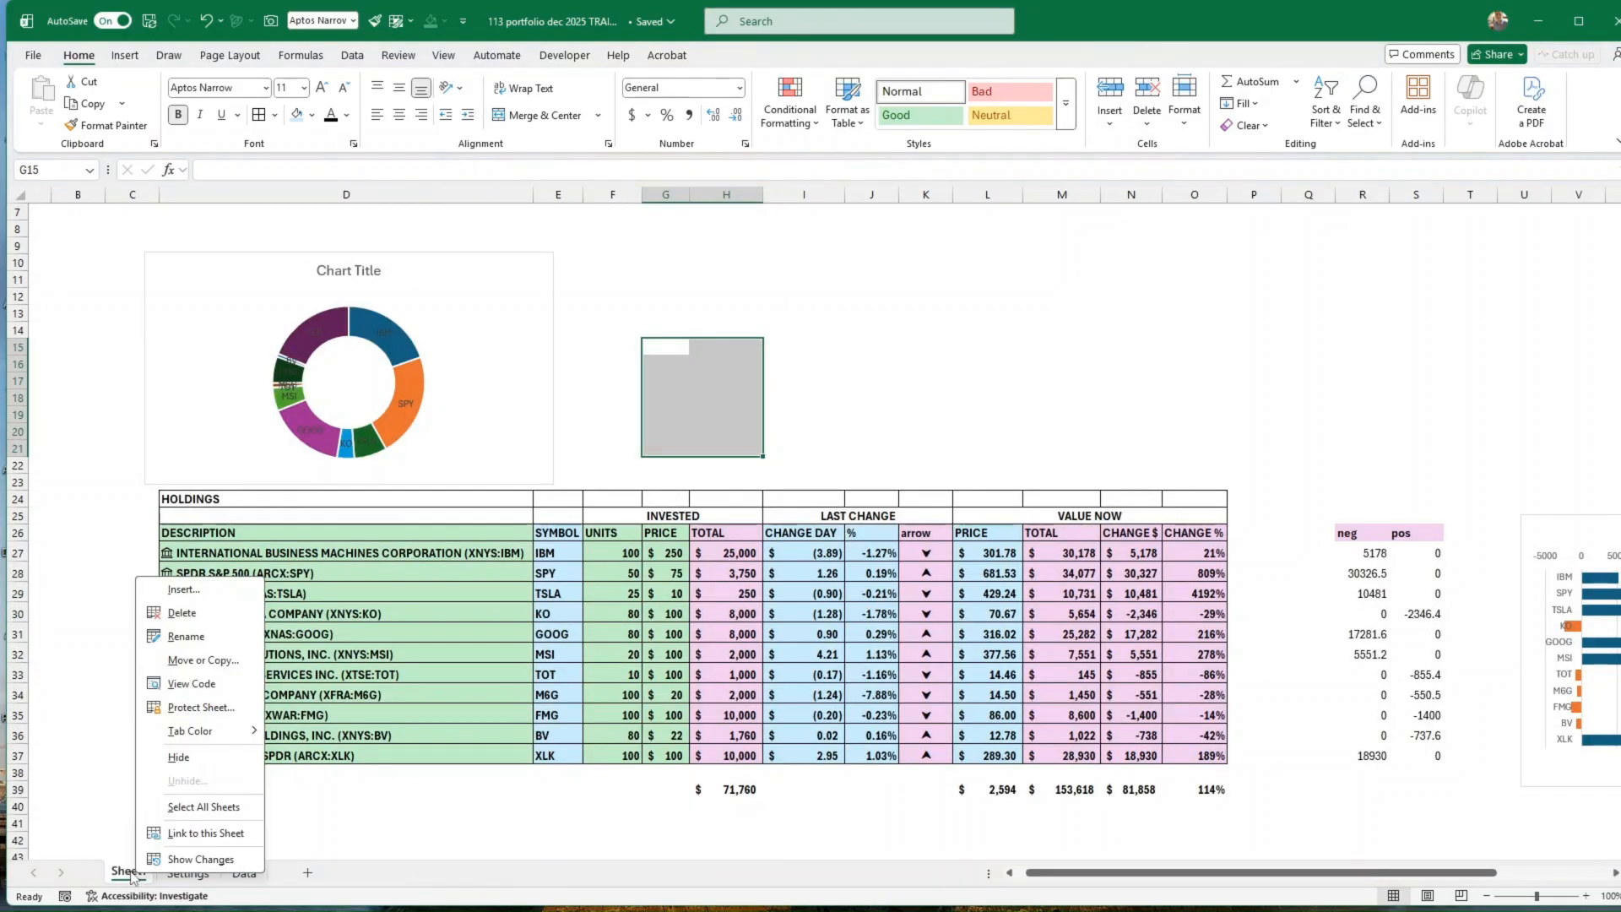
{"action": "left_click", "coordinate": [200, 639]}
{"action": "type", "text": "Dashboard"}
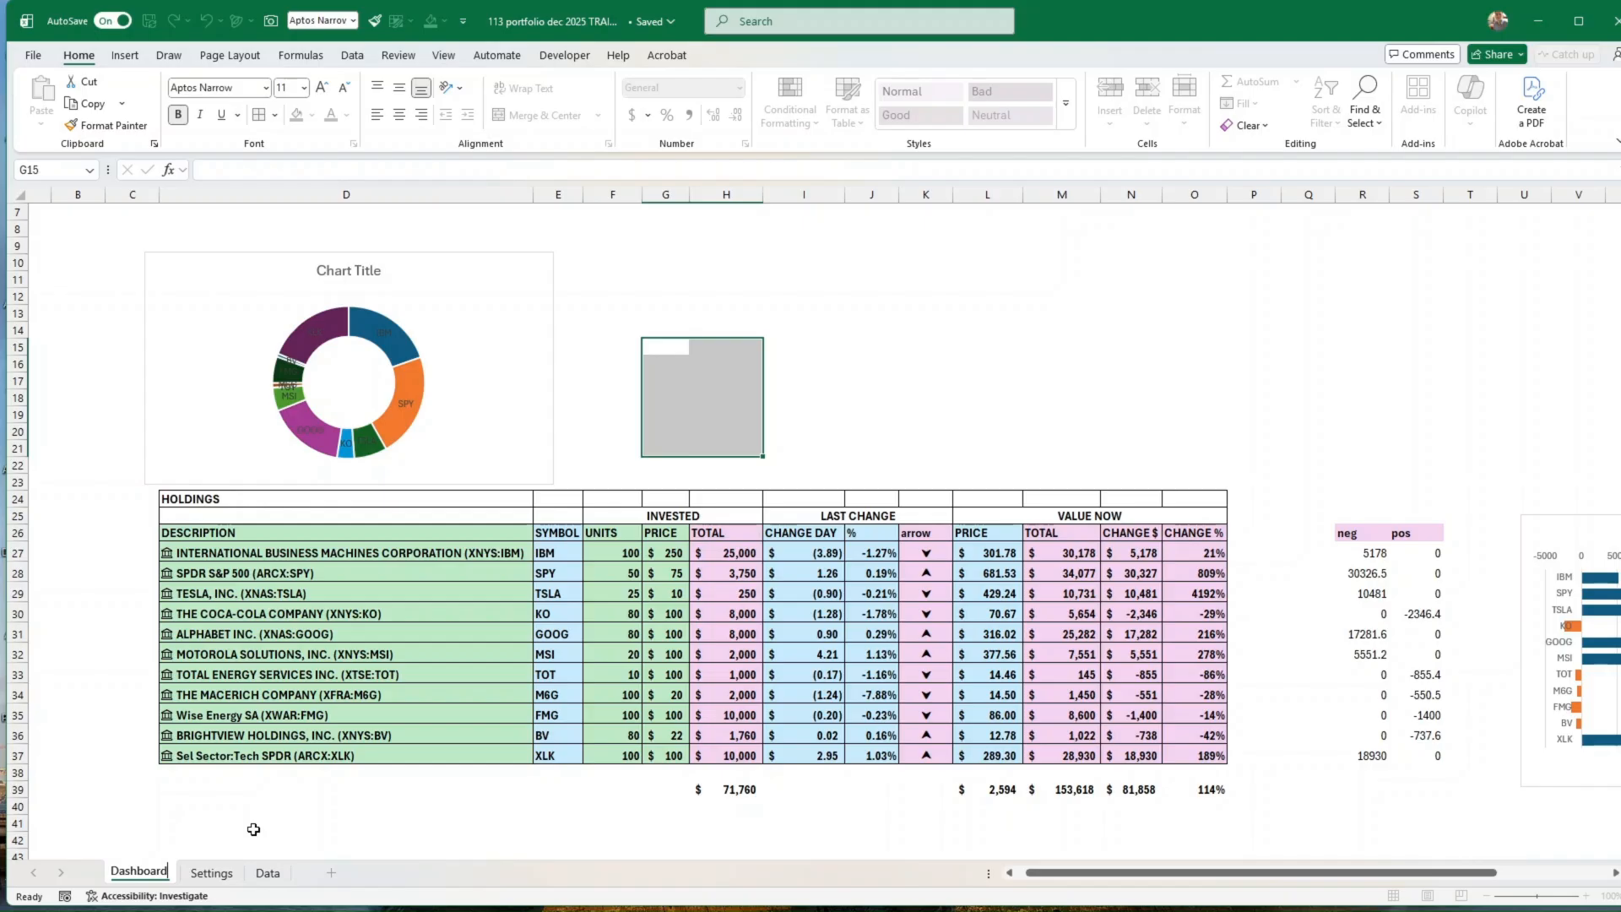
Step: On the Data sheet, widen column E slightly and enter =TODAY() in cell E5
{"action": "left_click", "coordinate": [218, 876]}
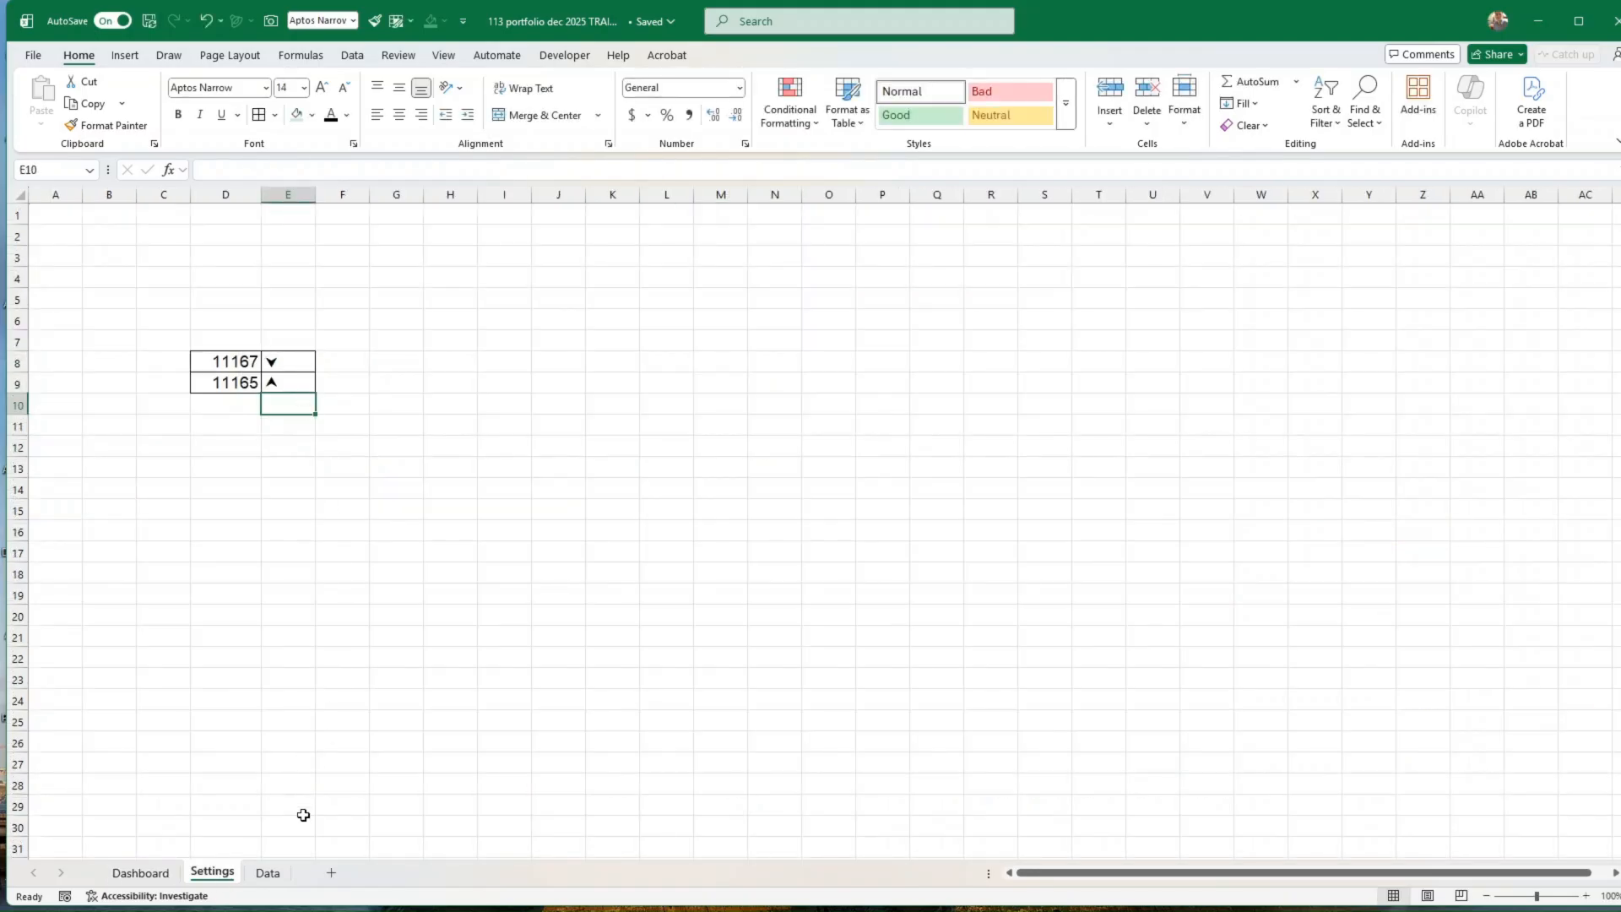
{"action": "left_click", "coordinate": [267, 875]}
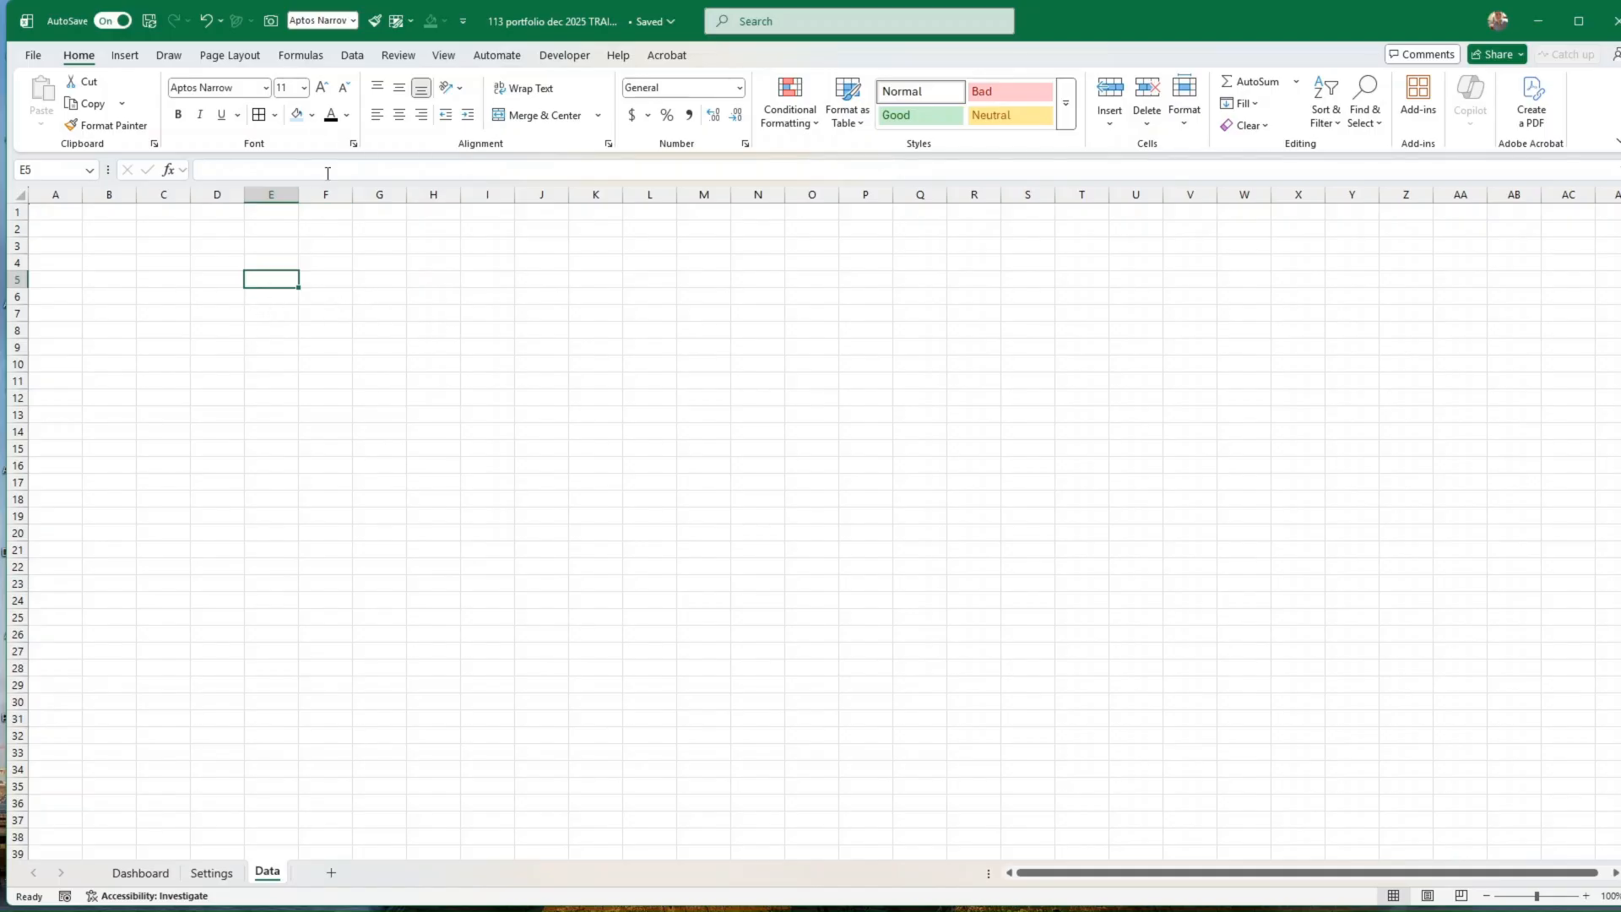
{"action": "left_click_drag", "start_coordinate": [300, 193], "coordinate": [319, 194]}
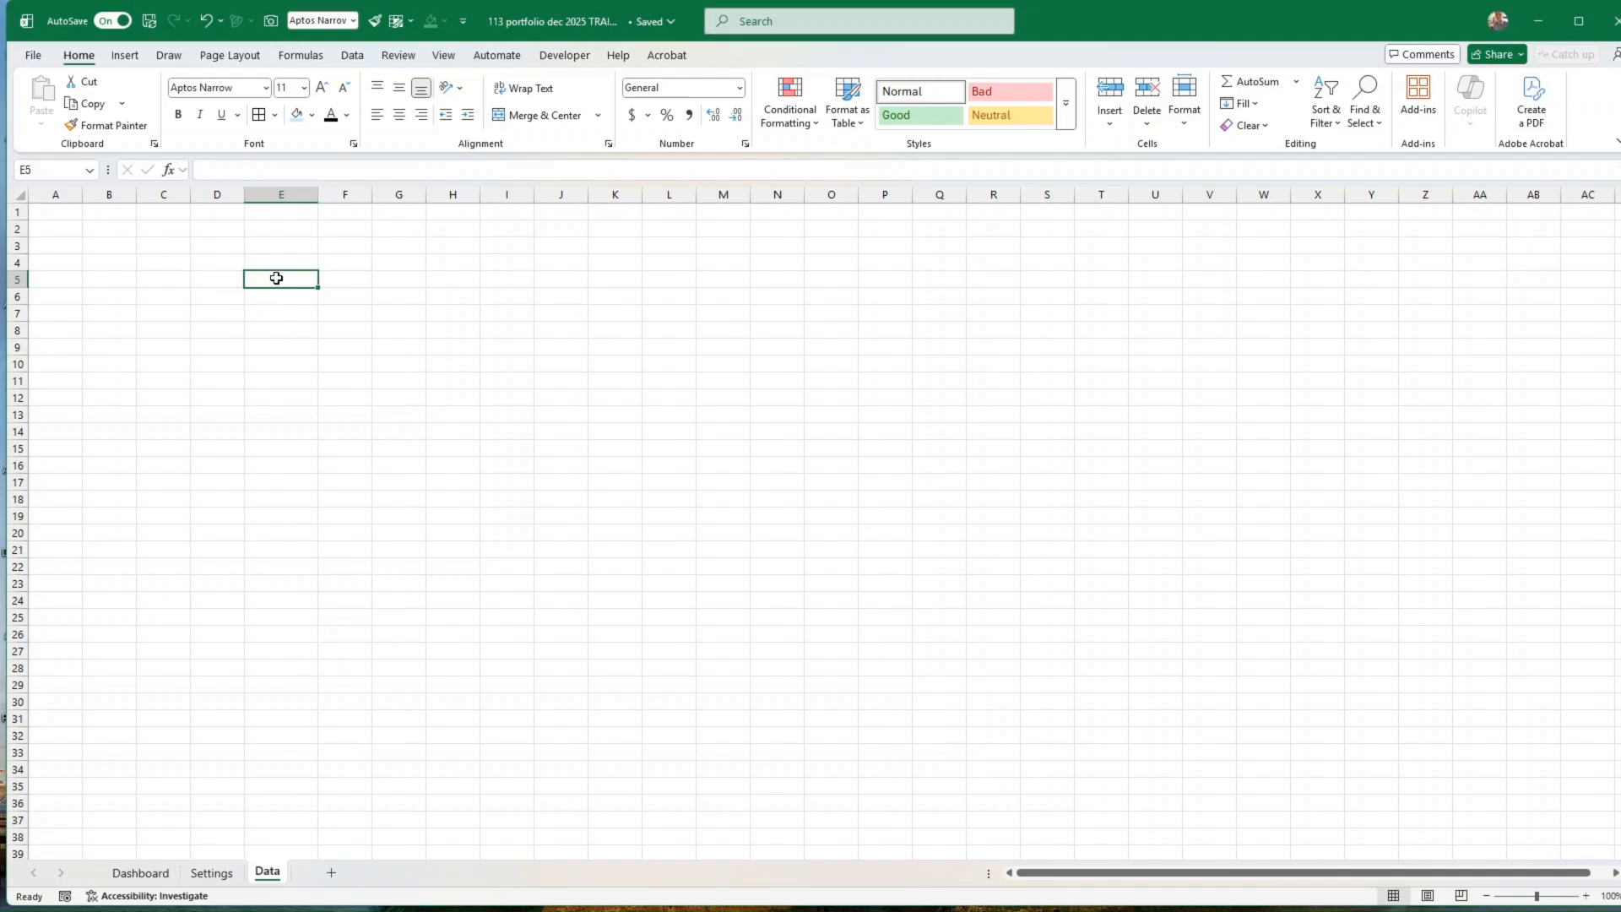
{"action": "type", "text": "=today"}
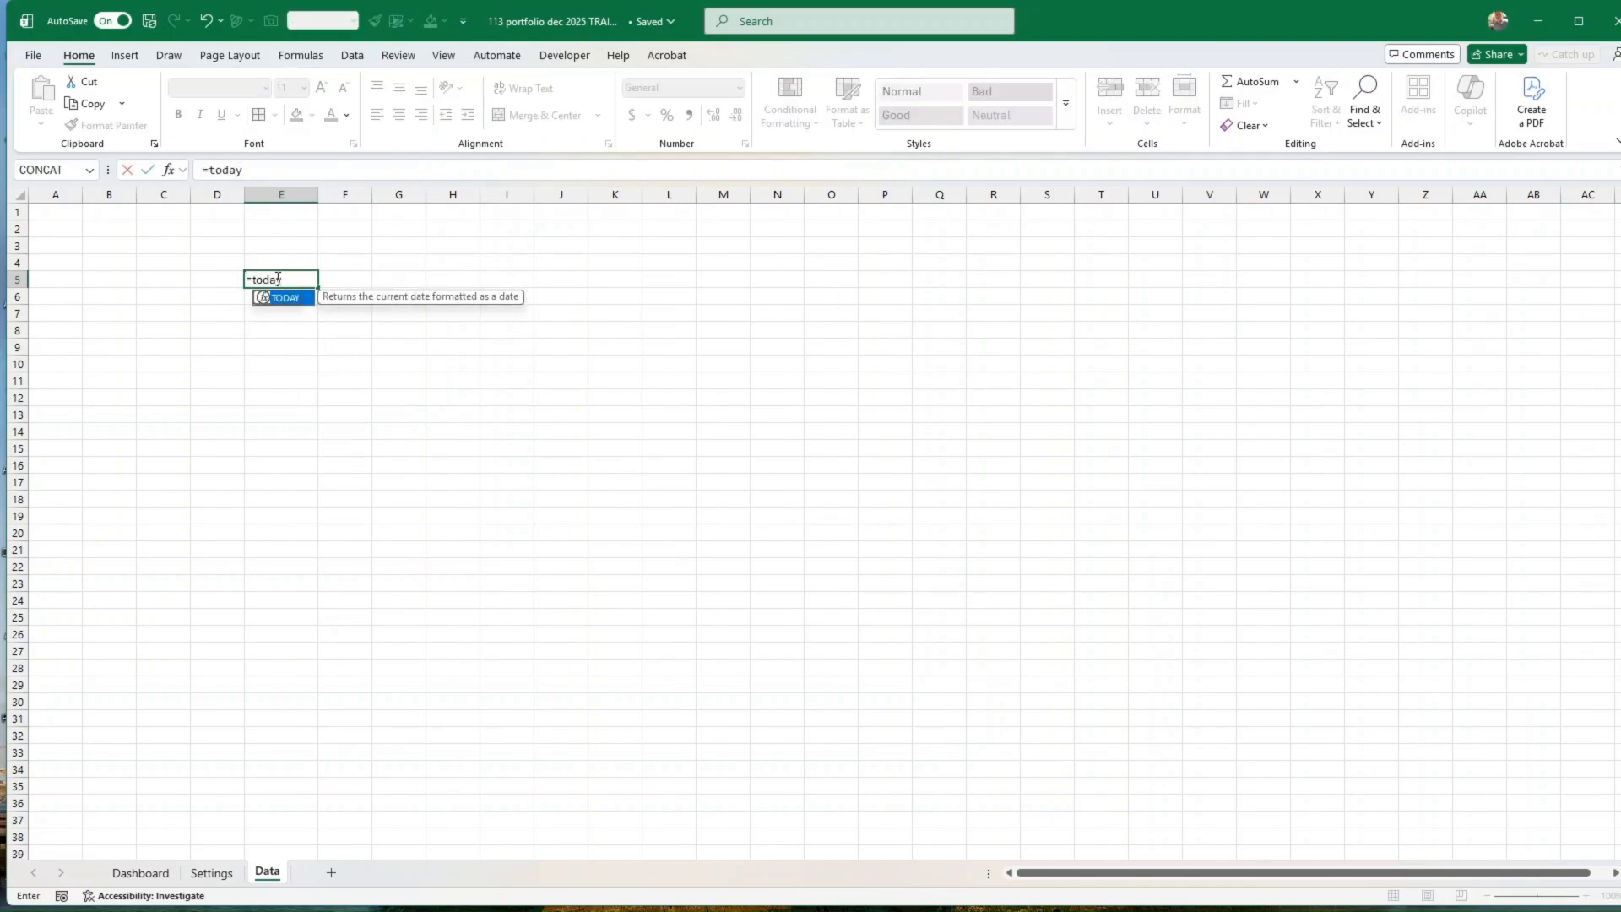
{"action": "type", "text": "()"}
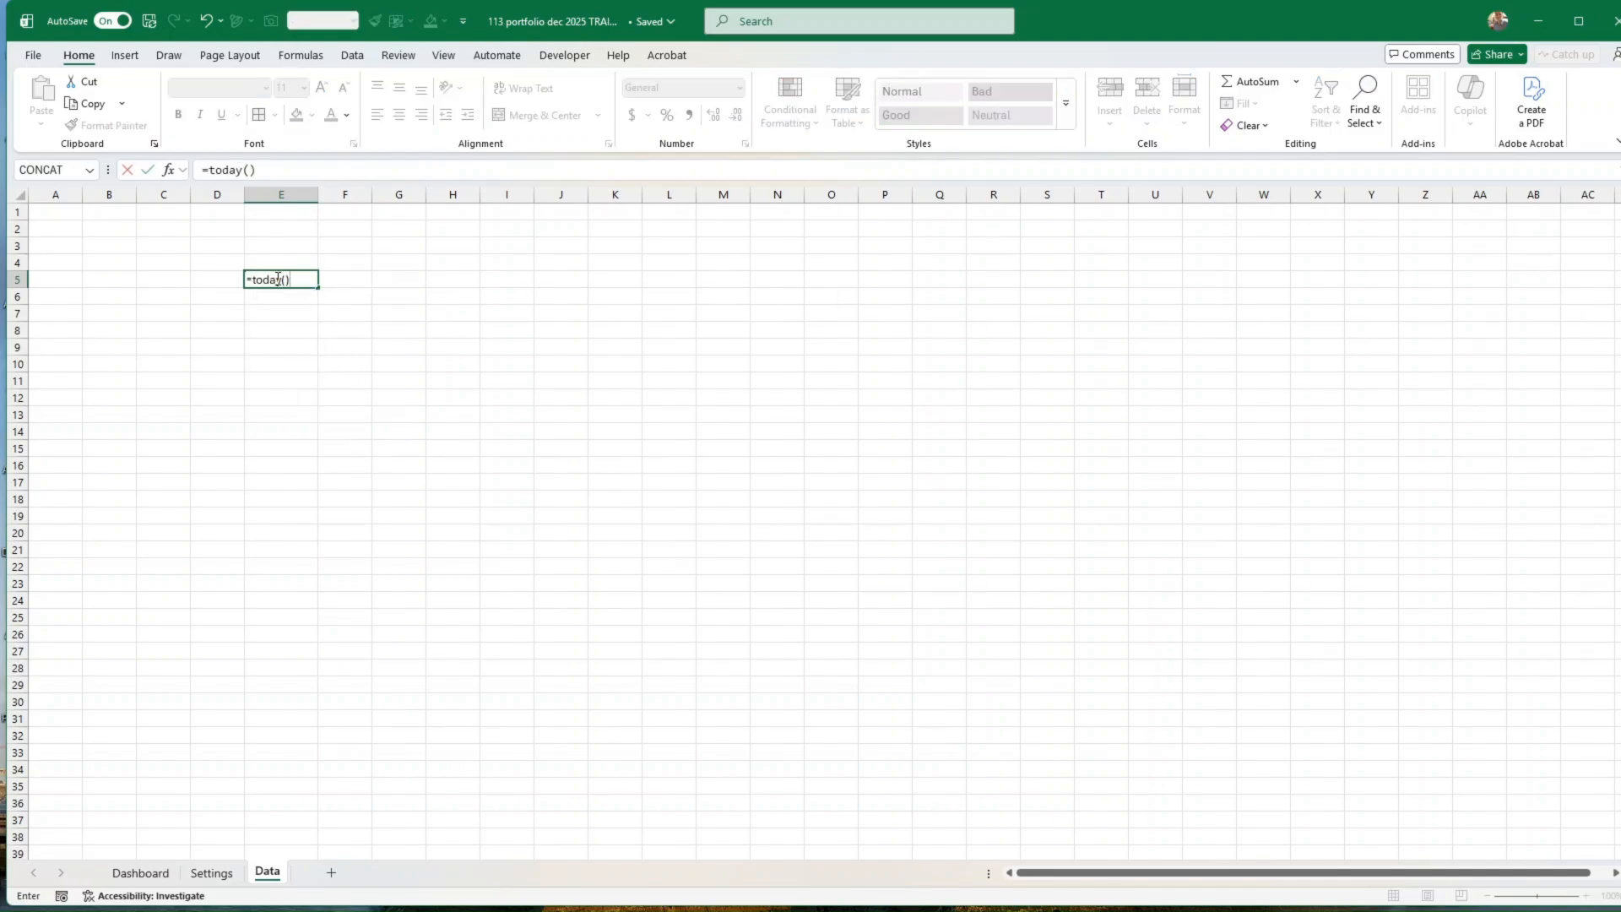
{"action": "key", "text": "Return"}
{"action": "left_click", "coordinate": [277, 279]}
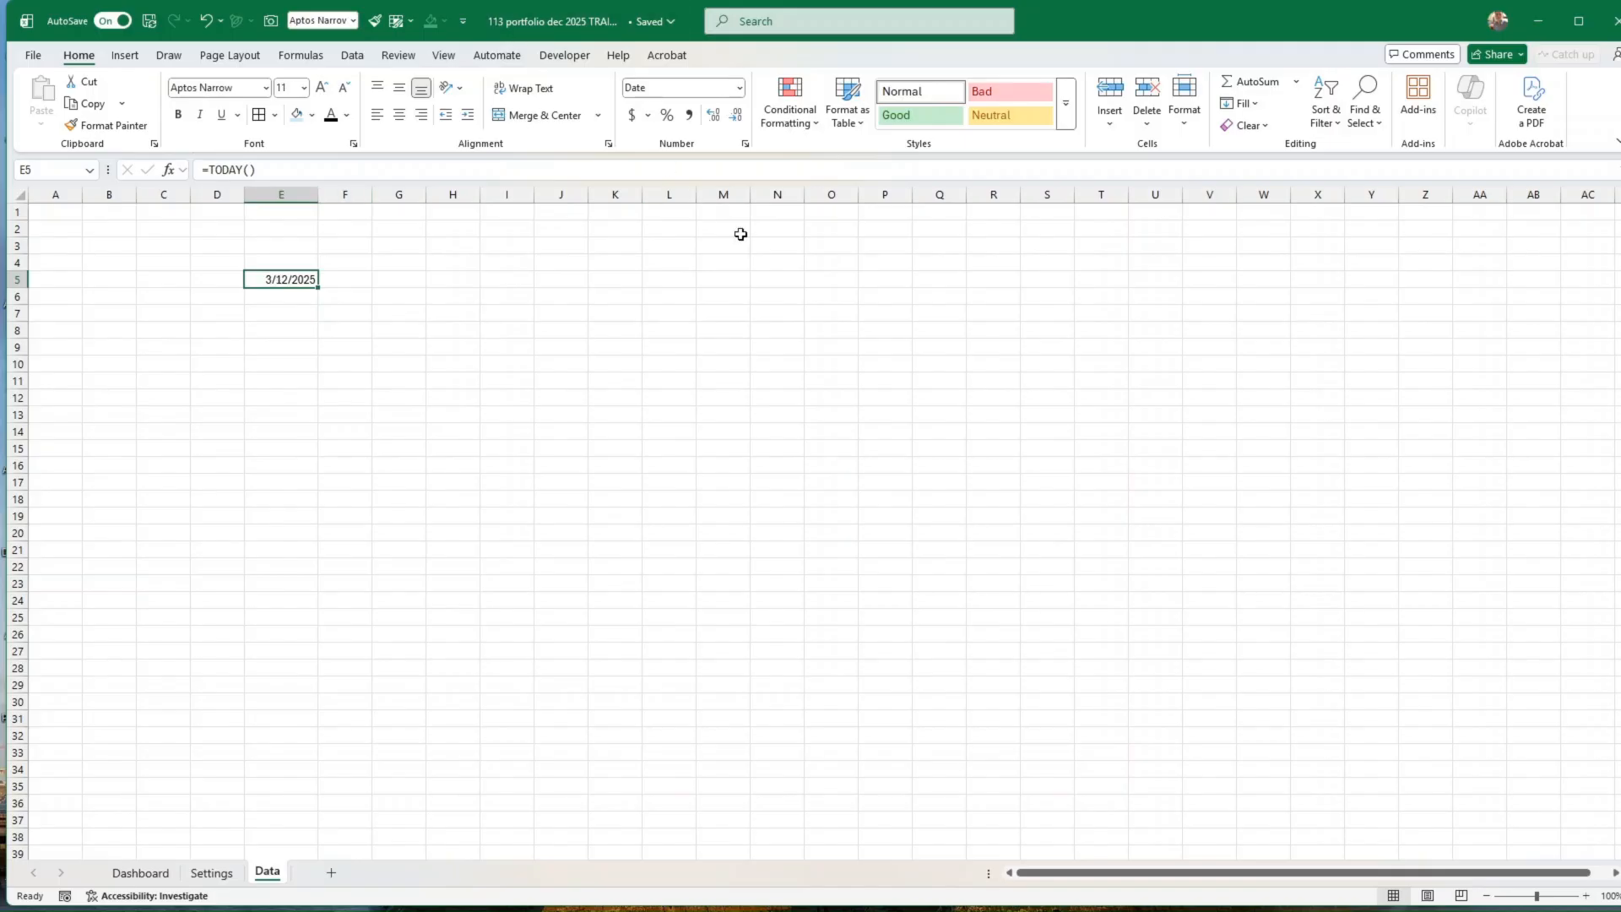
Step: Calculate the date one year earlier in cell E4 with the formula =E5-365
{"action": "key", "text": "Up"}
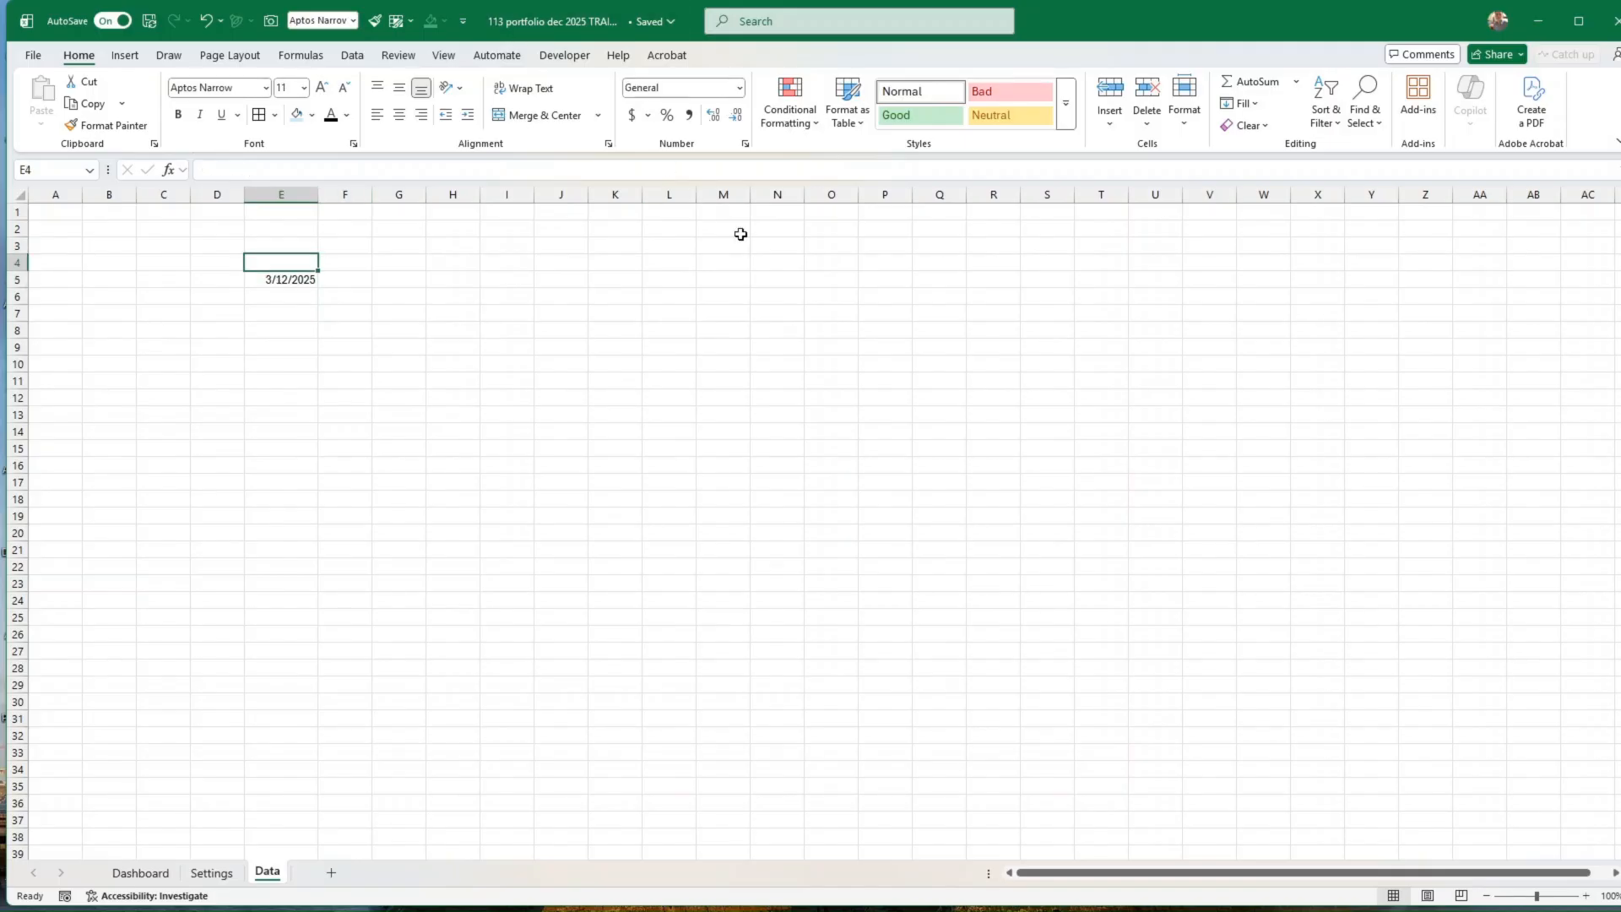
{"action": "type", "text": "="}
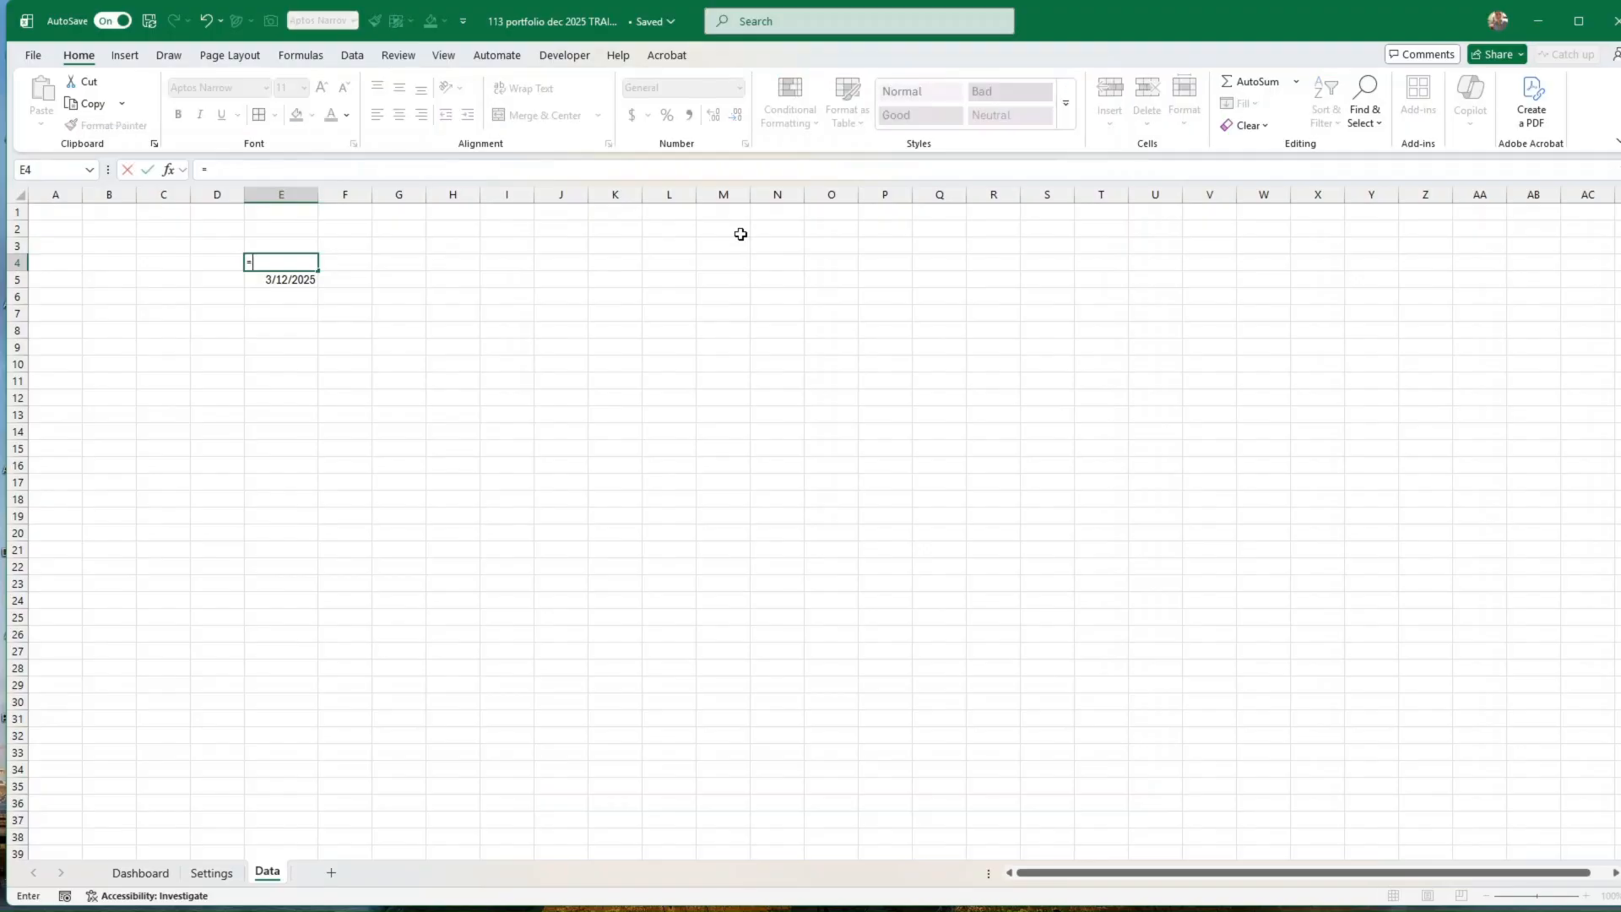
{"action": "key", "text": "Up"}
{"action": "type", "text": "-36"}
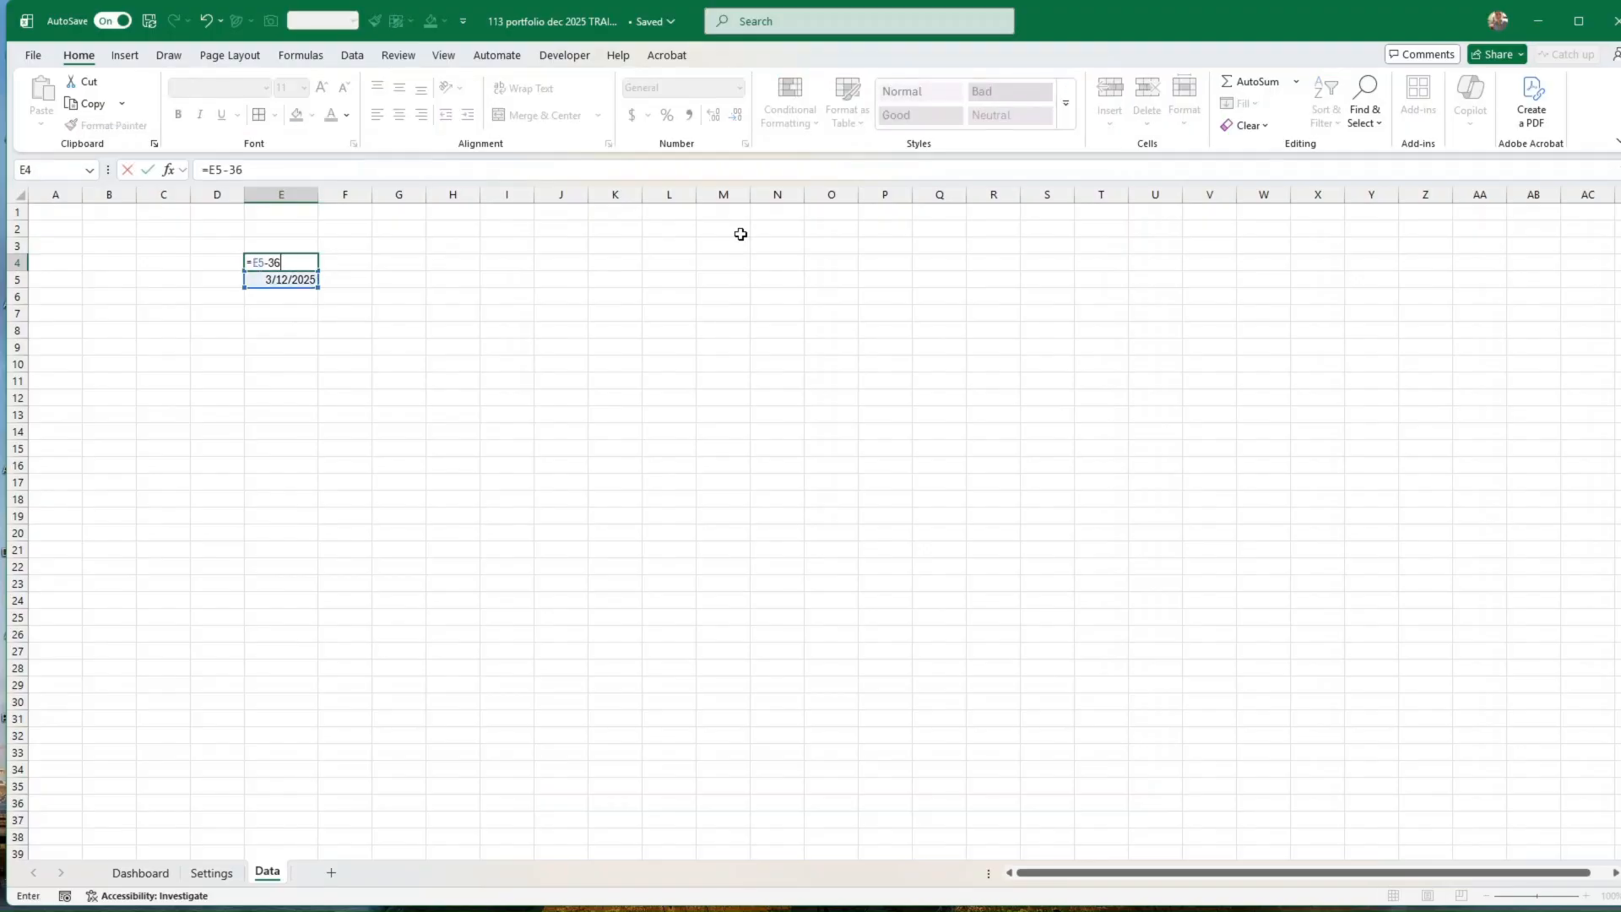
{"action": "key", "text": "Return"}
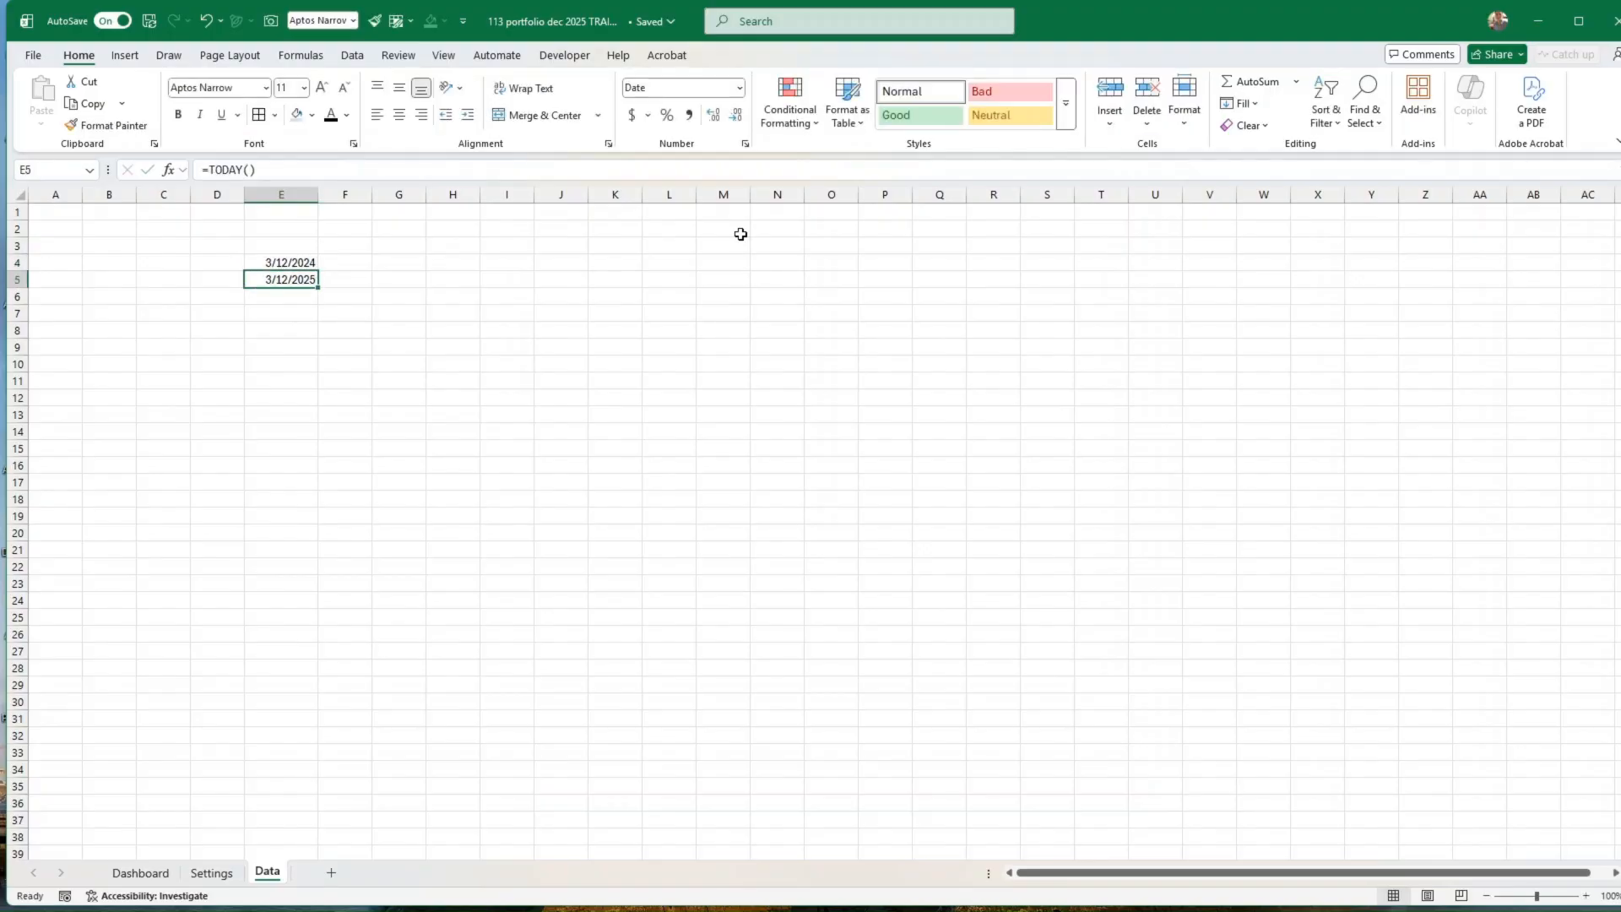
{"action": "left_click_drag", "start_coordinate": [291, 263], "coordinate": [293, 286]}
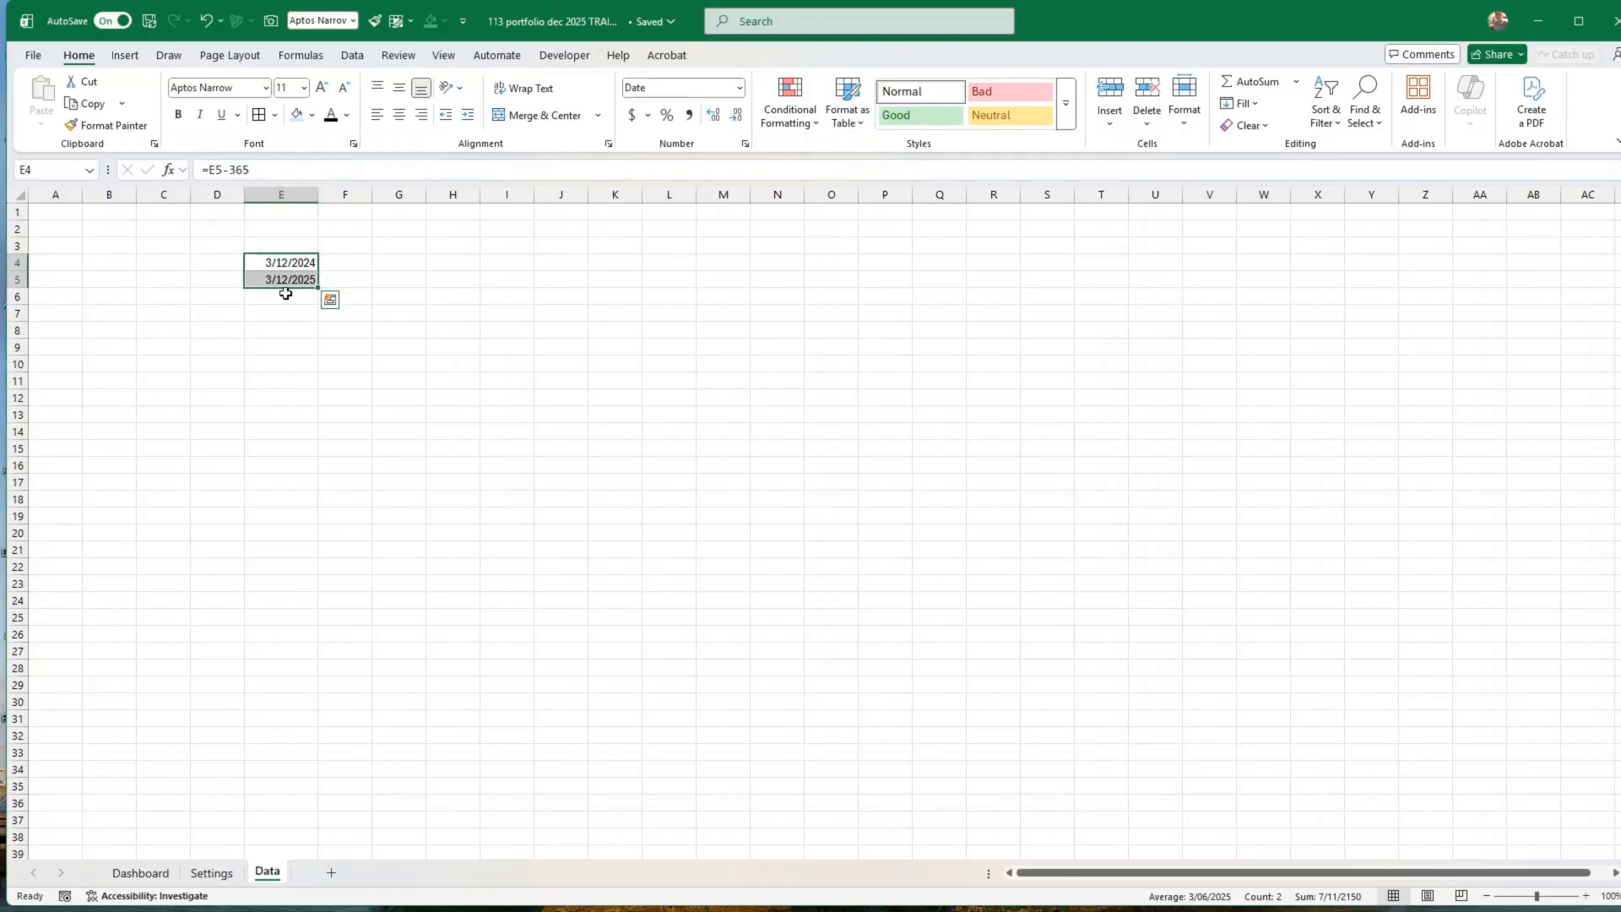
Step: Enter the ticker KO in cell E6 and convert it to the Stocks data type
{"action": "left_click", "coordinate": [286, 294]}
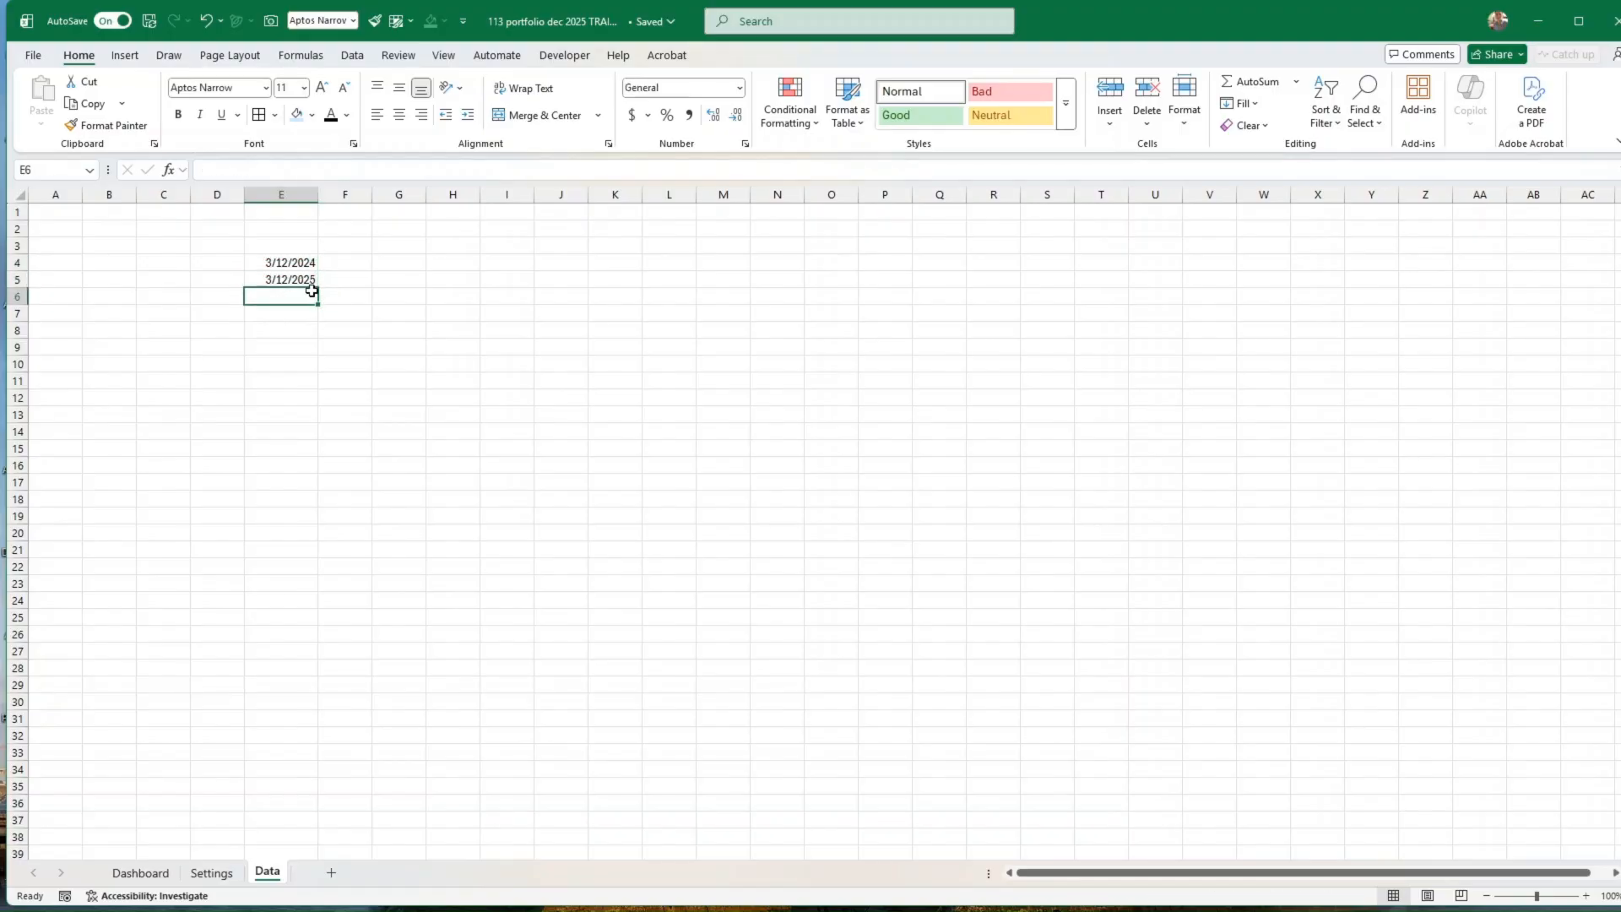
{"action": "type", "text": "KO"}
{"action": "key", "text": "Return"}
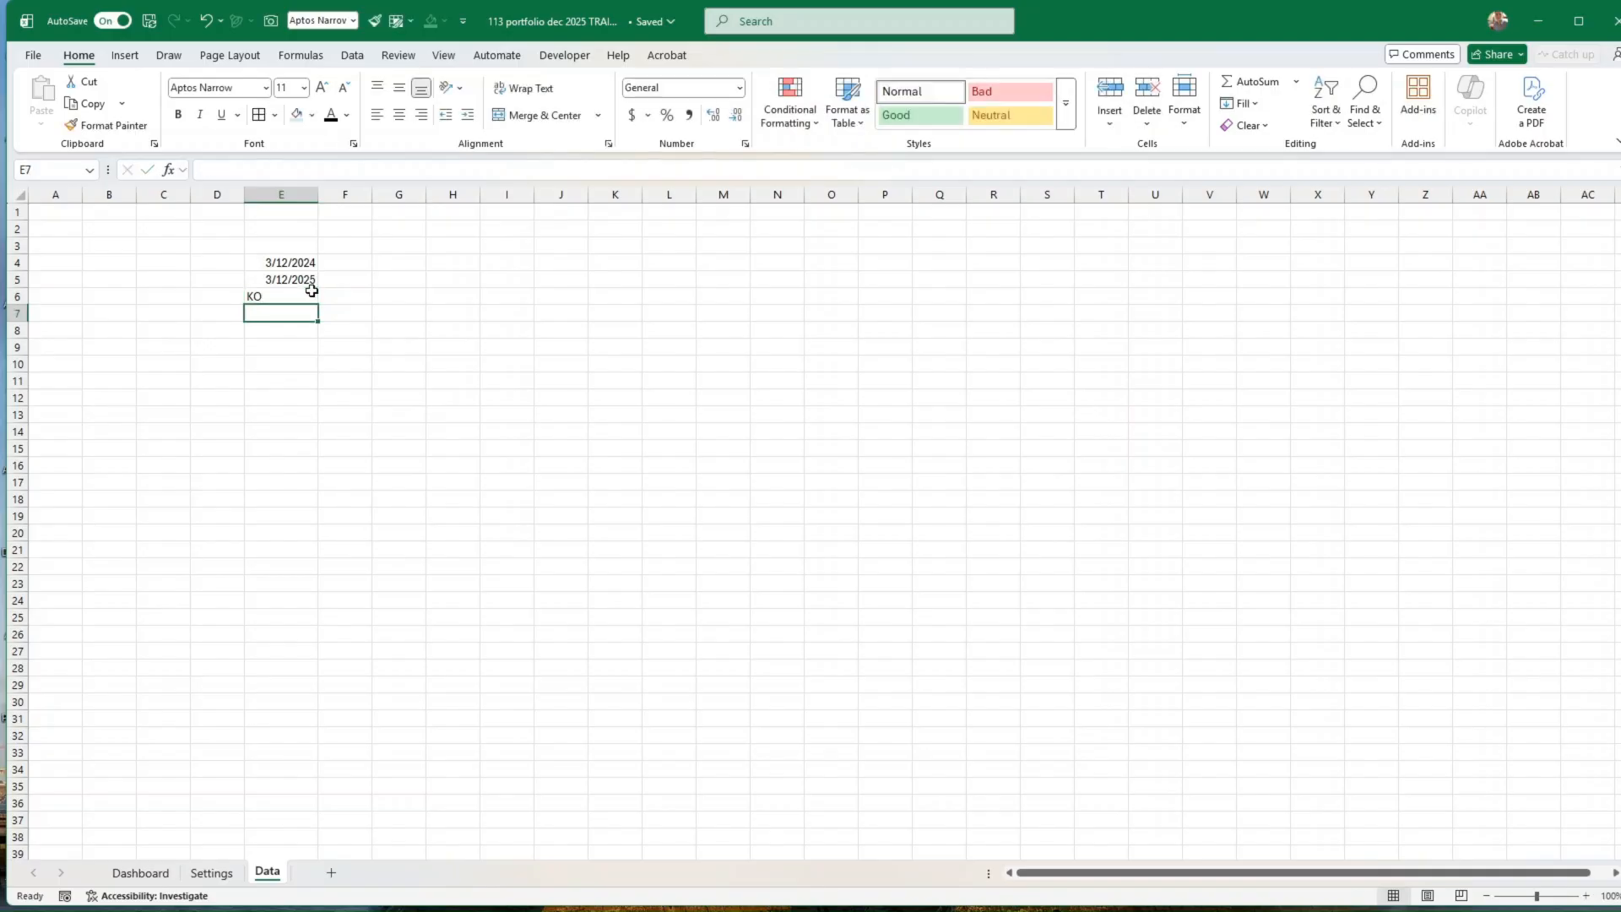
{"action": "left_click", "coordinate": [312, 290]}
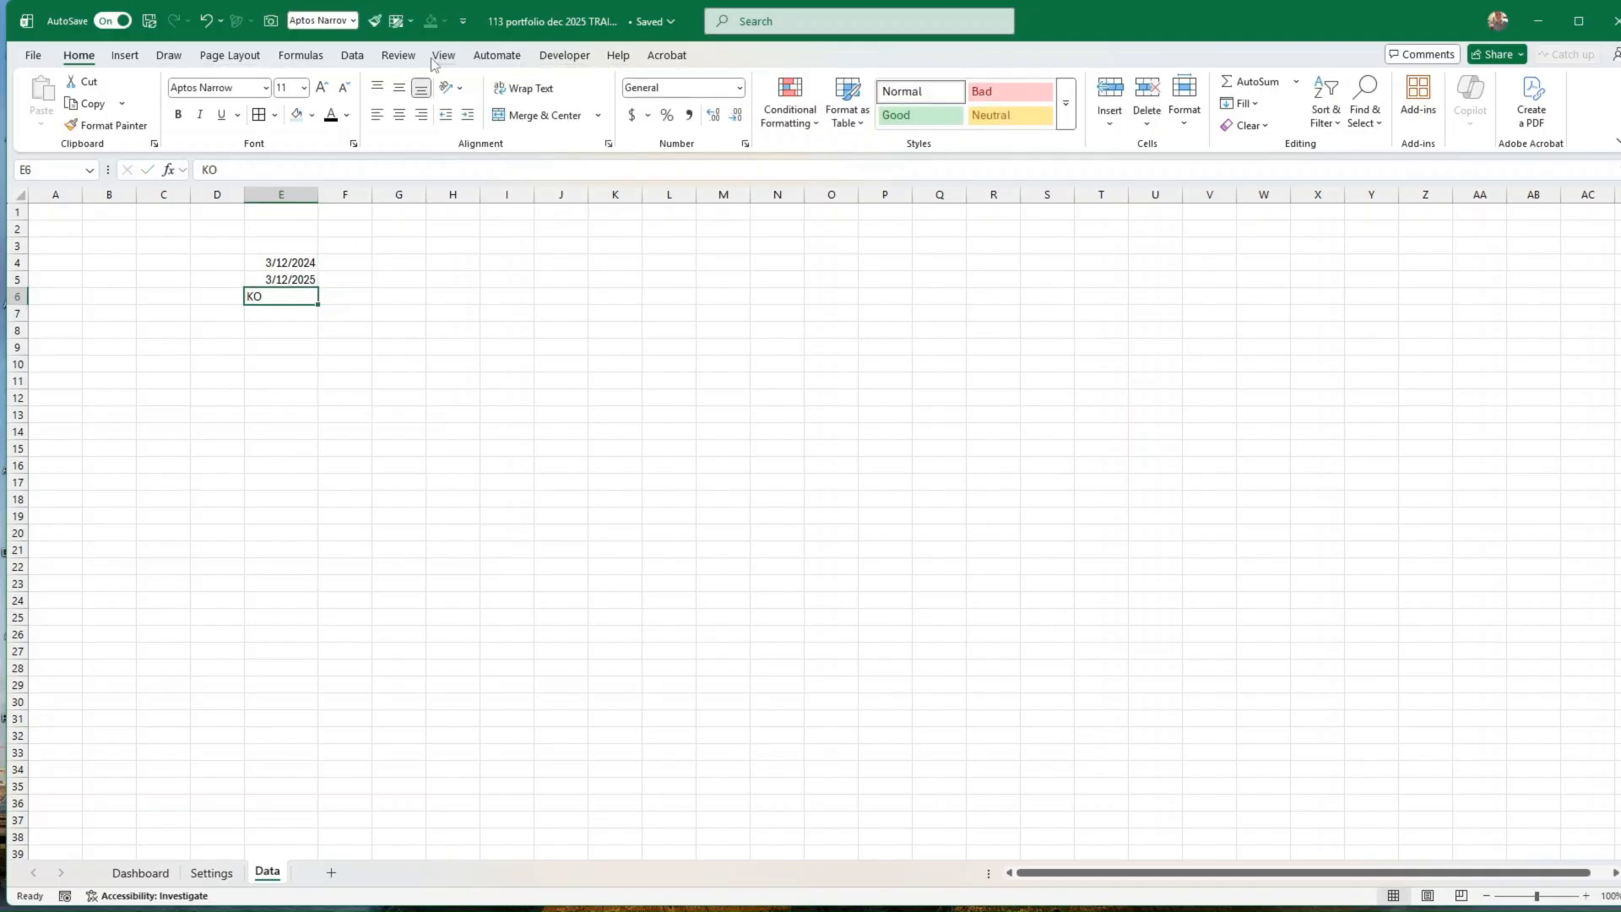
{"action": "left_click", "coordinate": [353, 57]}
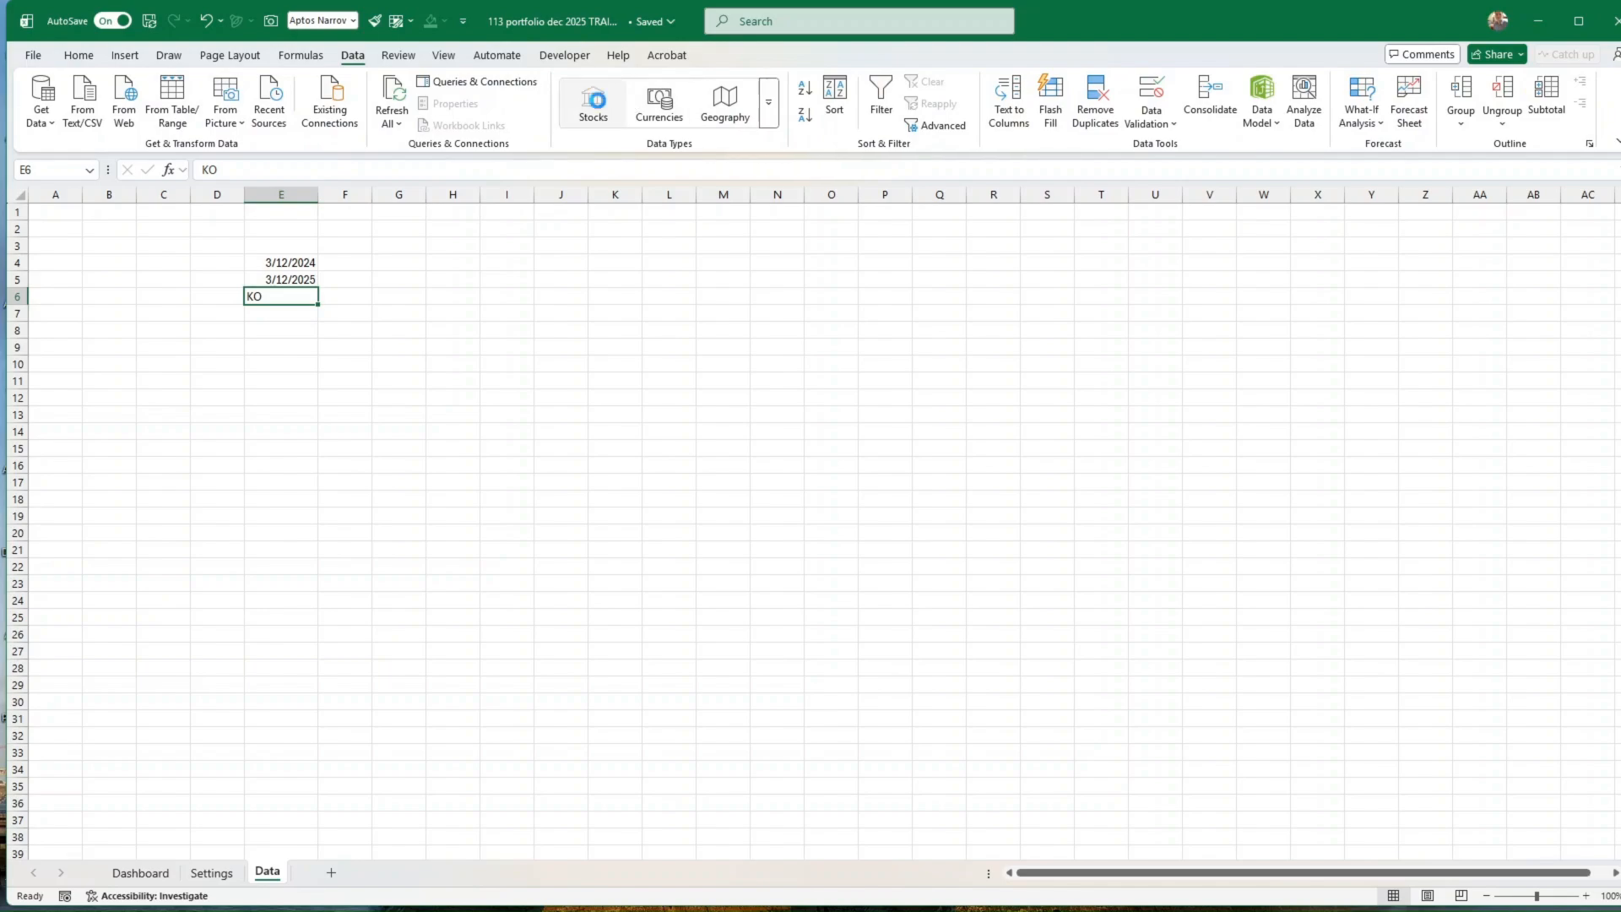
{"action": "left_click", "coordinate": [593, 101]}
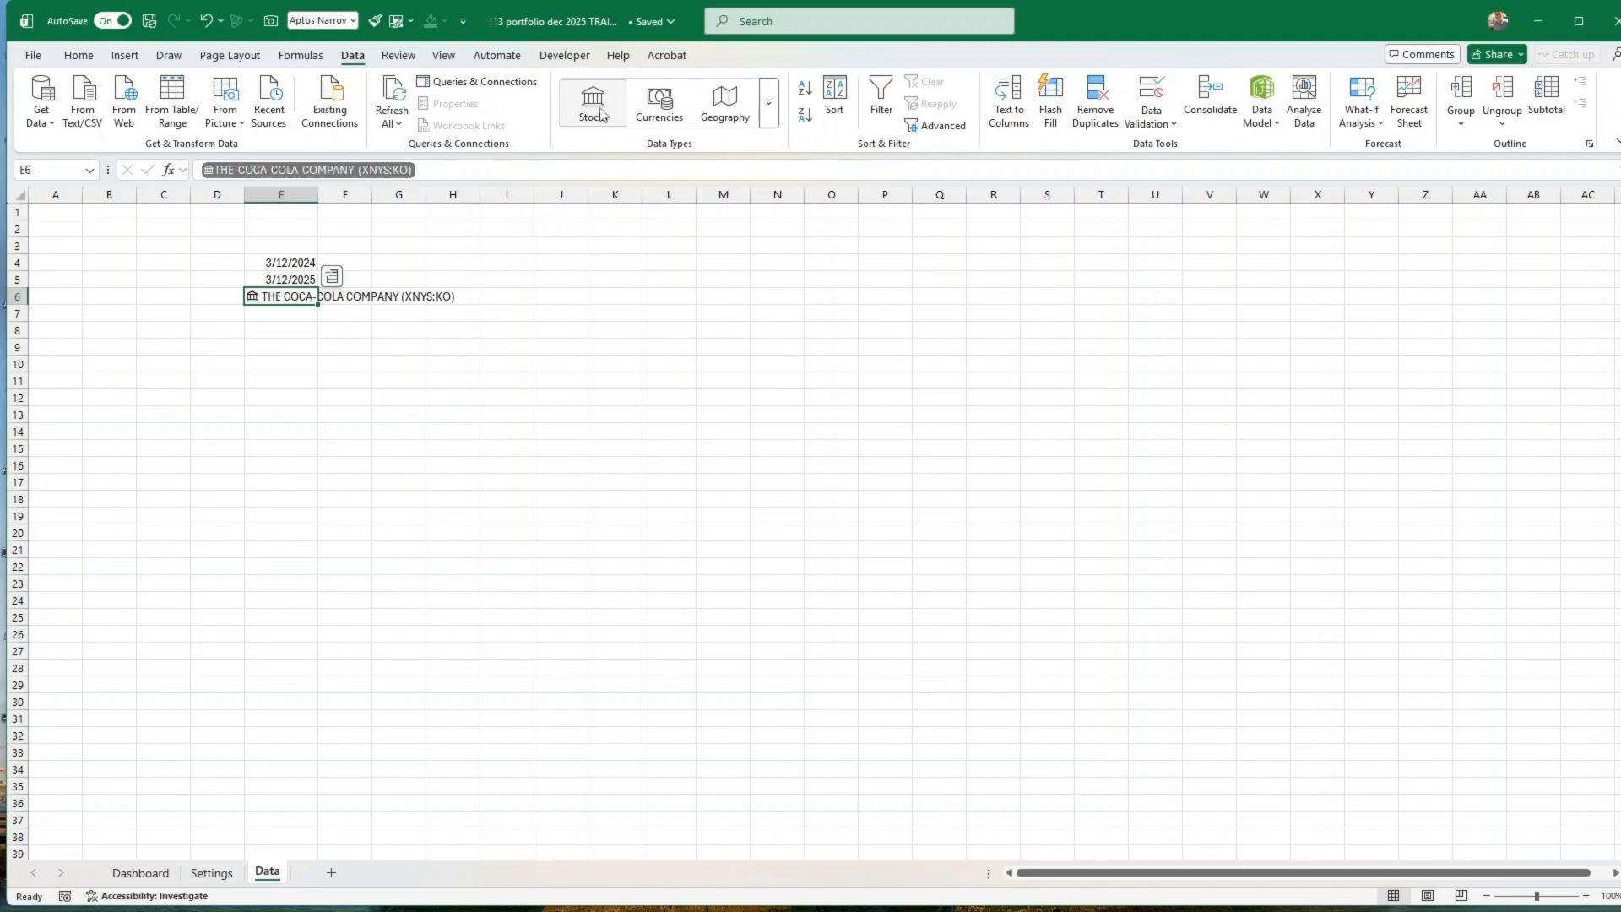
Step: Begin a STOCKHISTORY formula in cell E8 with E6 as the stock and E4 as the start date
{"action": "left_click", "coordinate": [284, 313]}
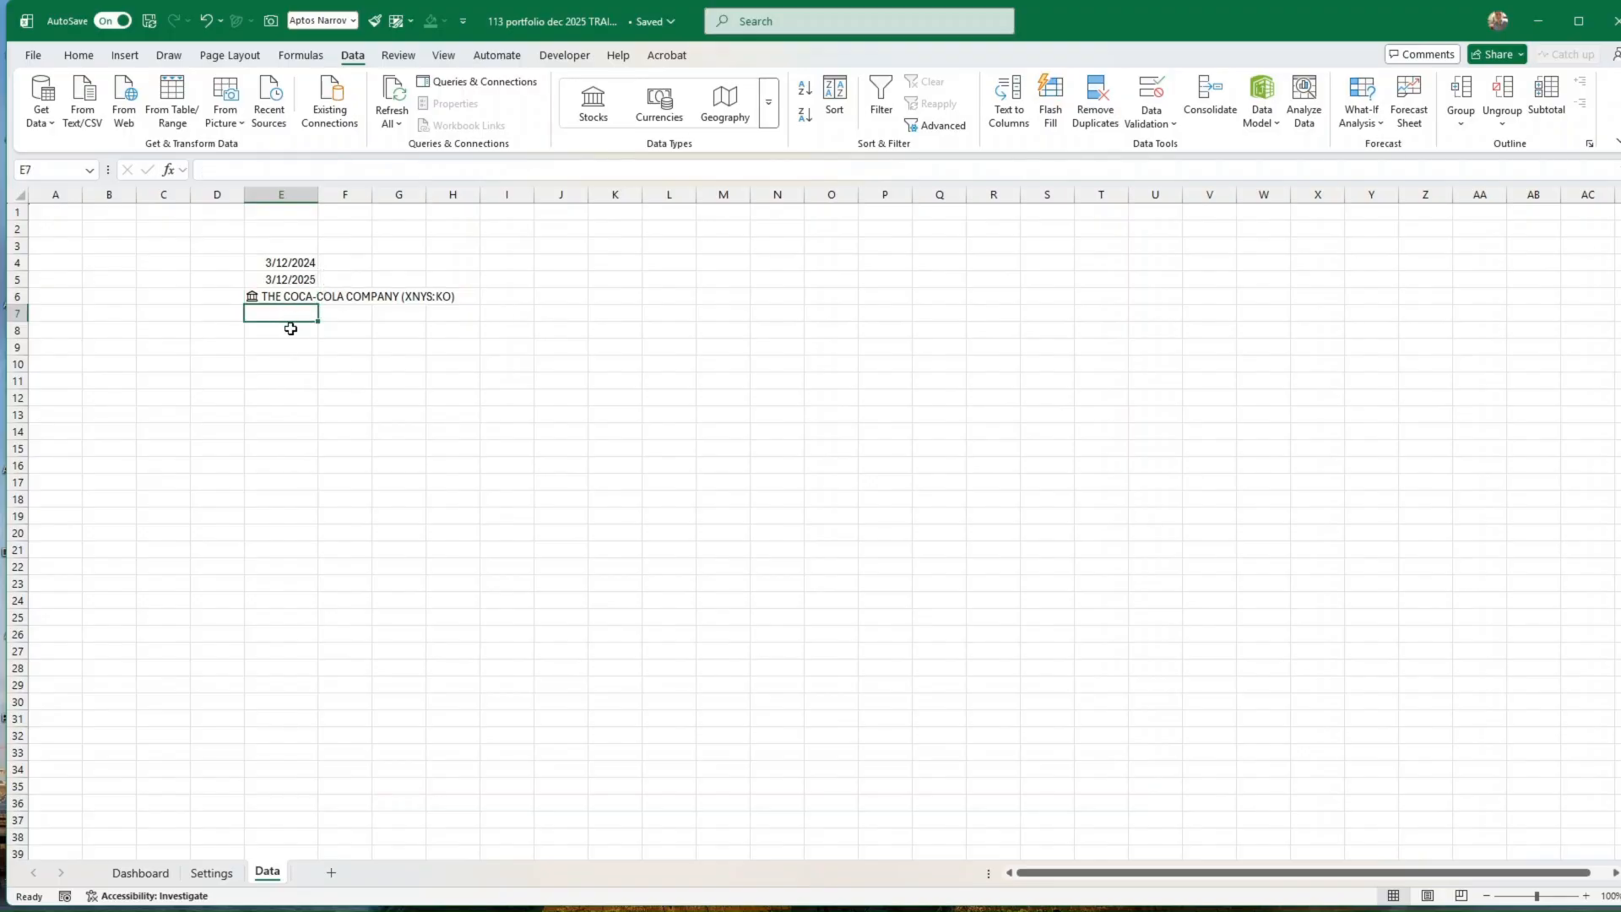
{"action": "left_click", "coordinate": [290, 329]}
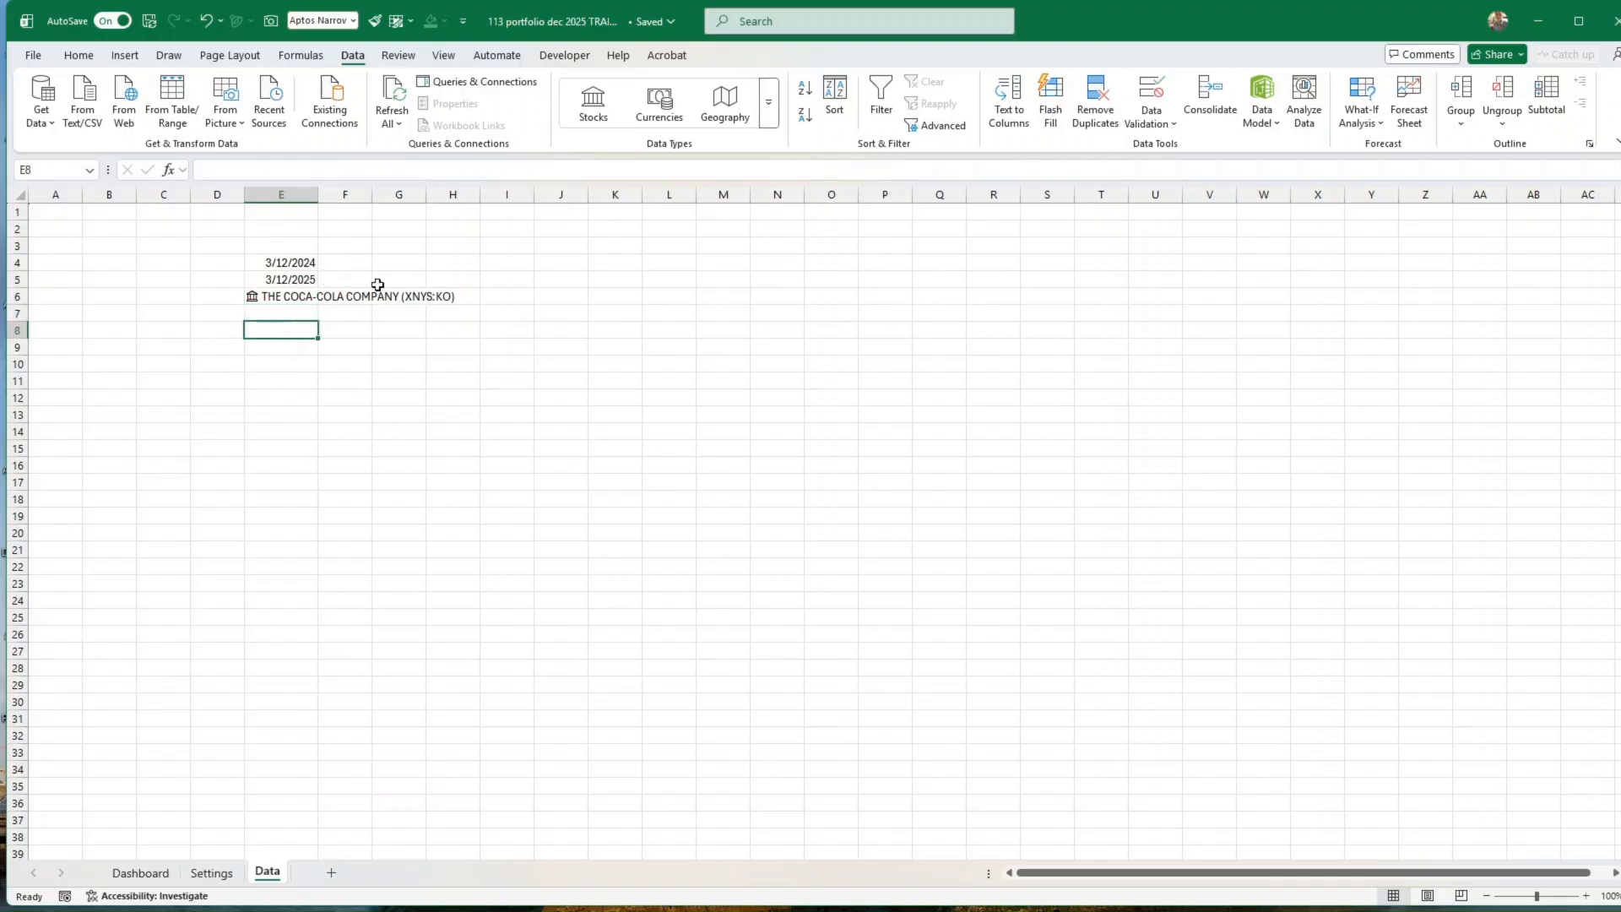
{"action": "type", "text": "=stock"}
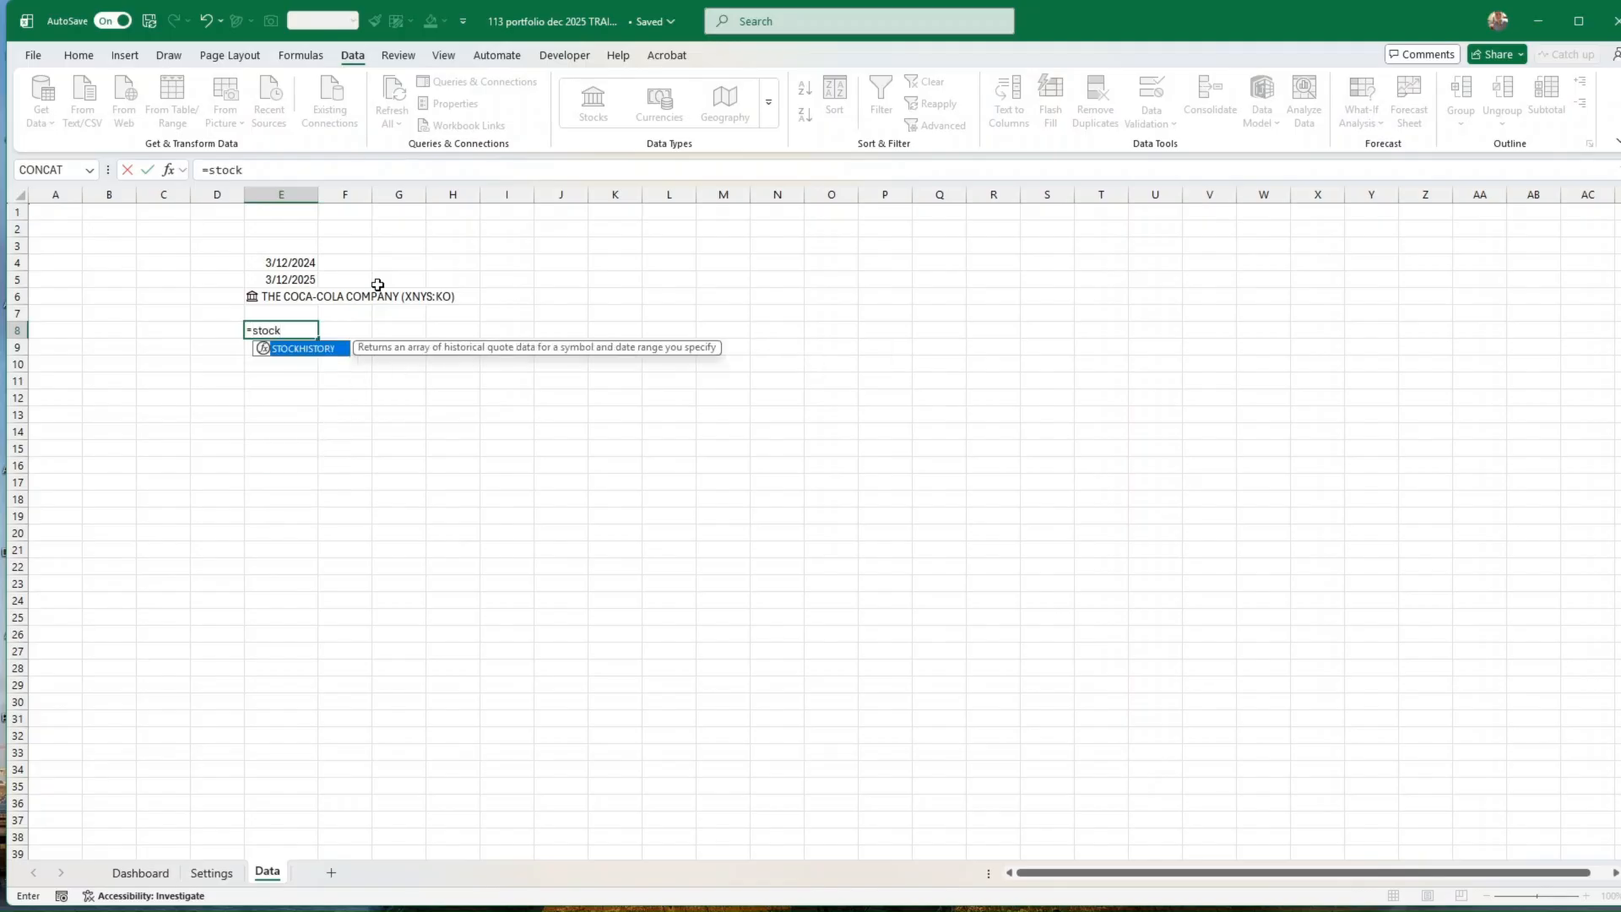
{"action": "type", "text": "history("}
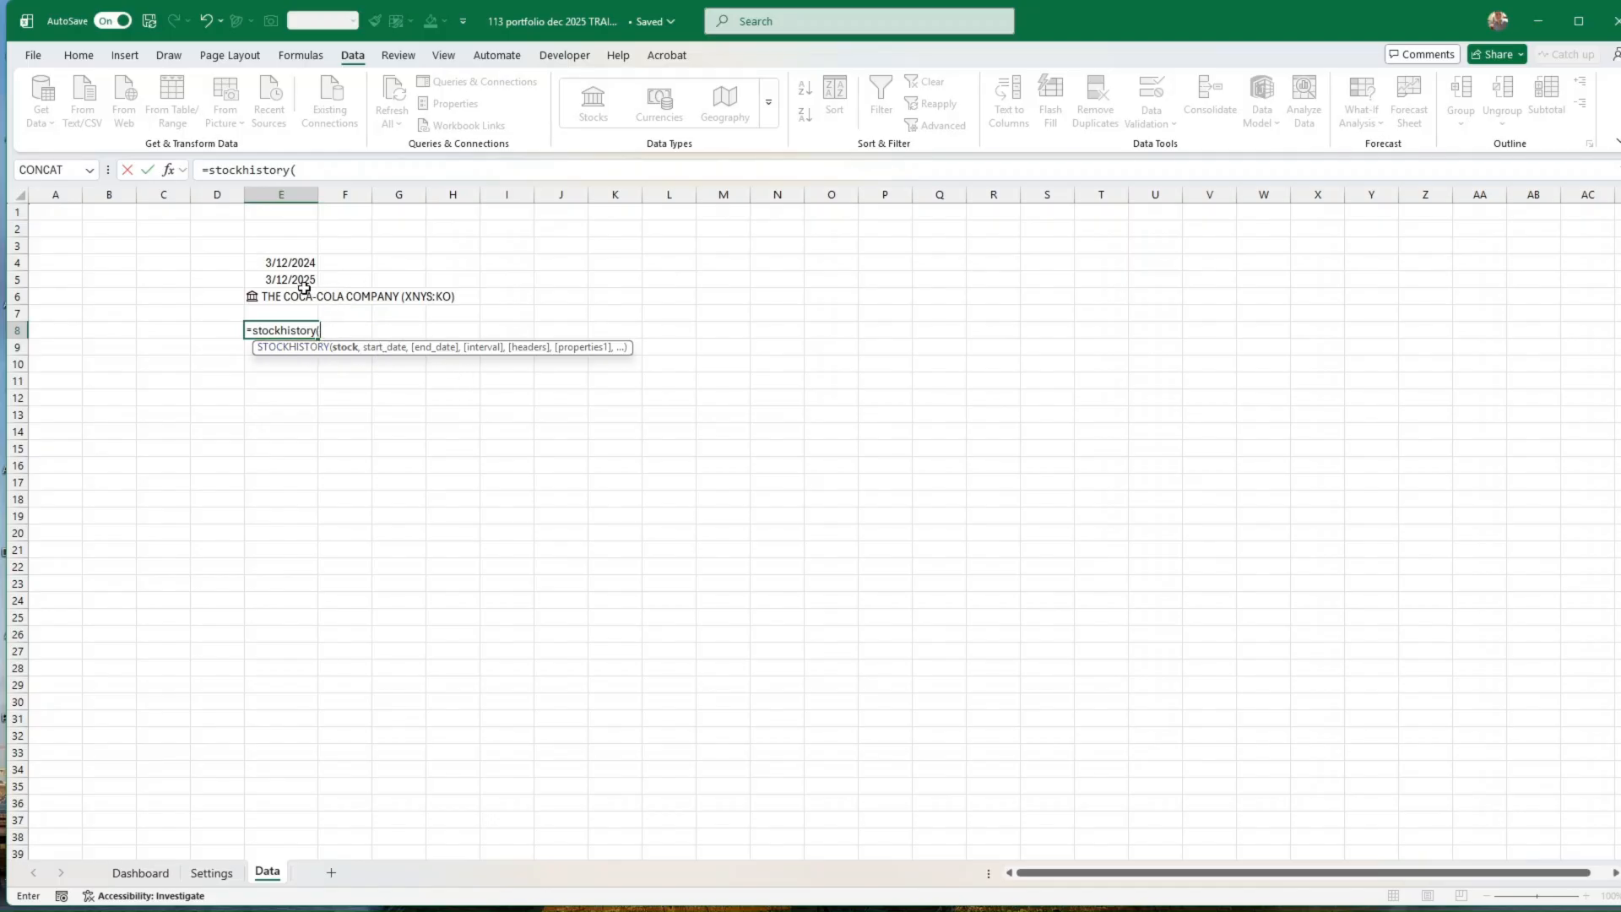
{"action": "left_click", "coordinate": [278, 295]}
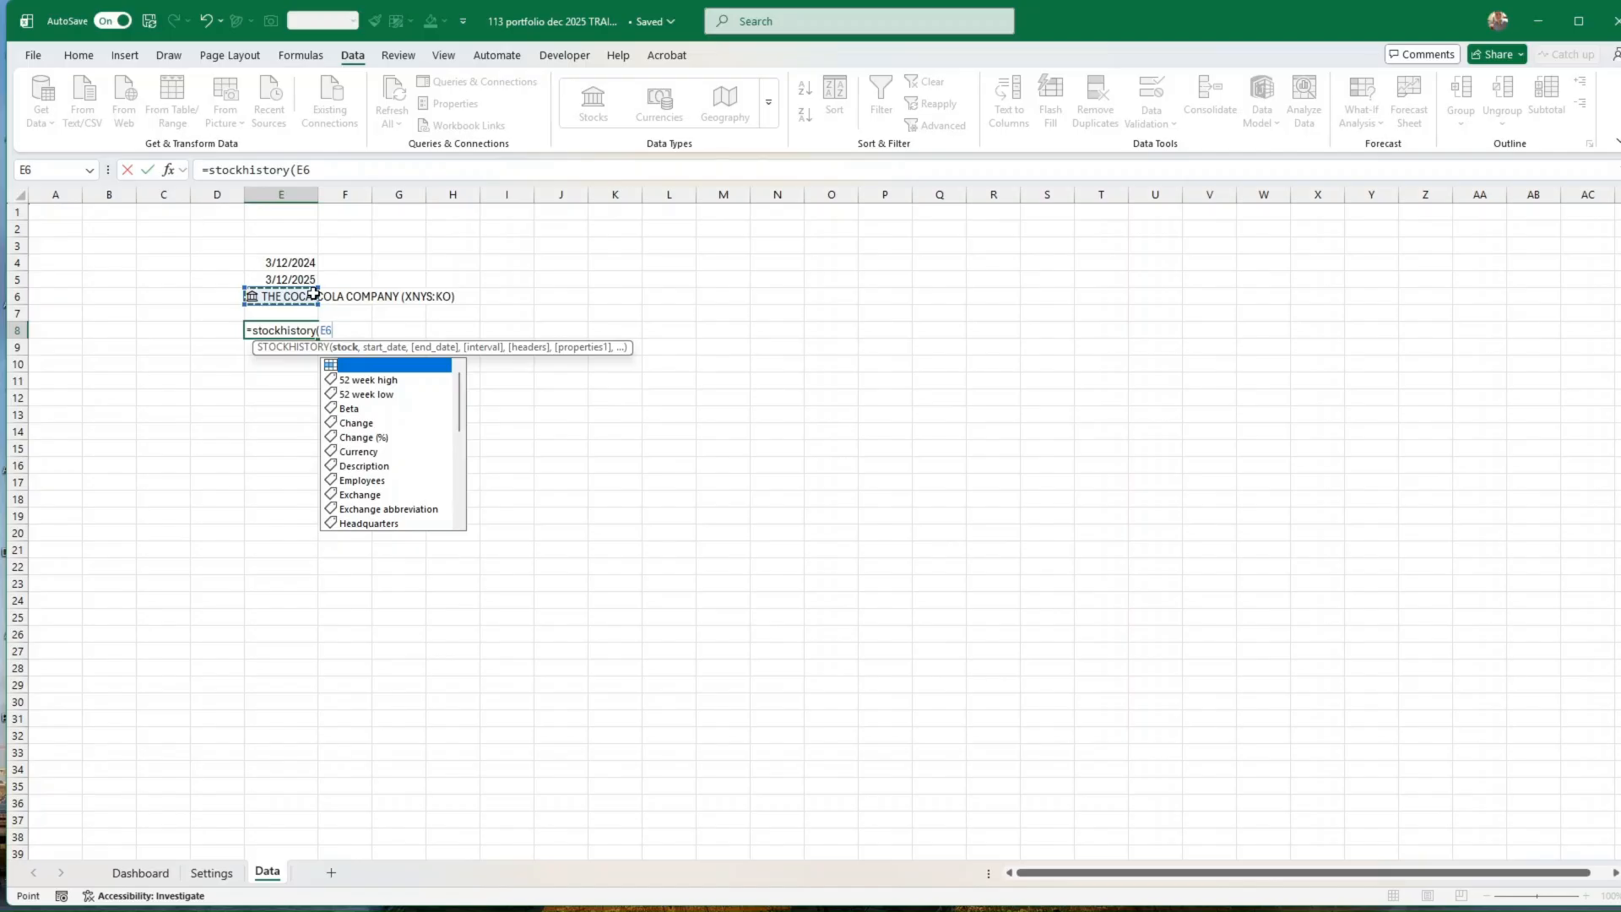
{"action": "type", "text": ","}
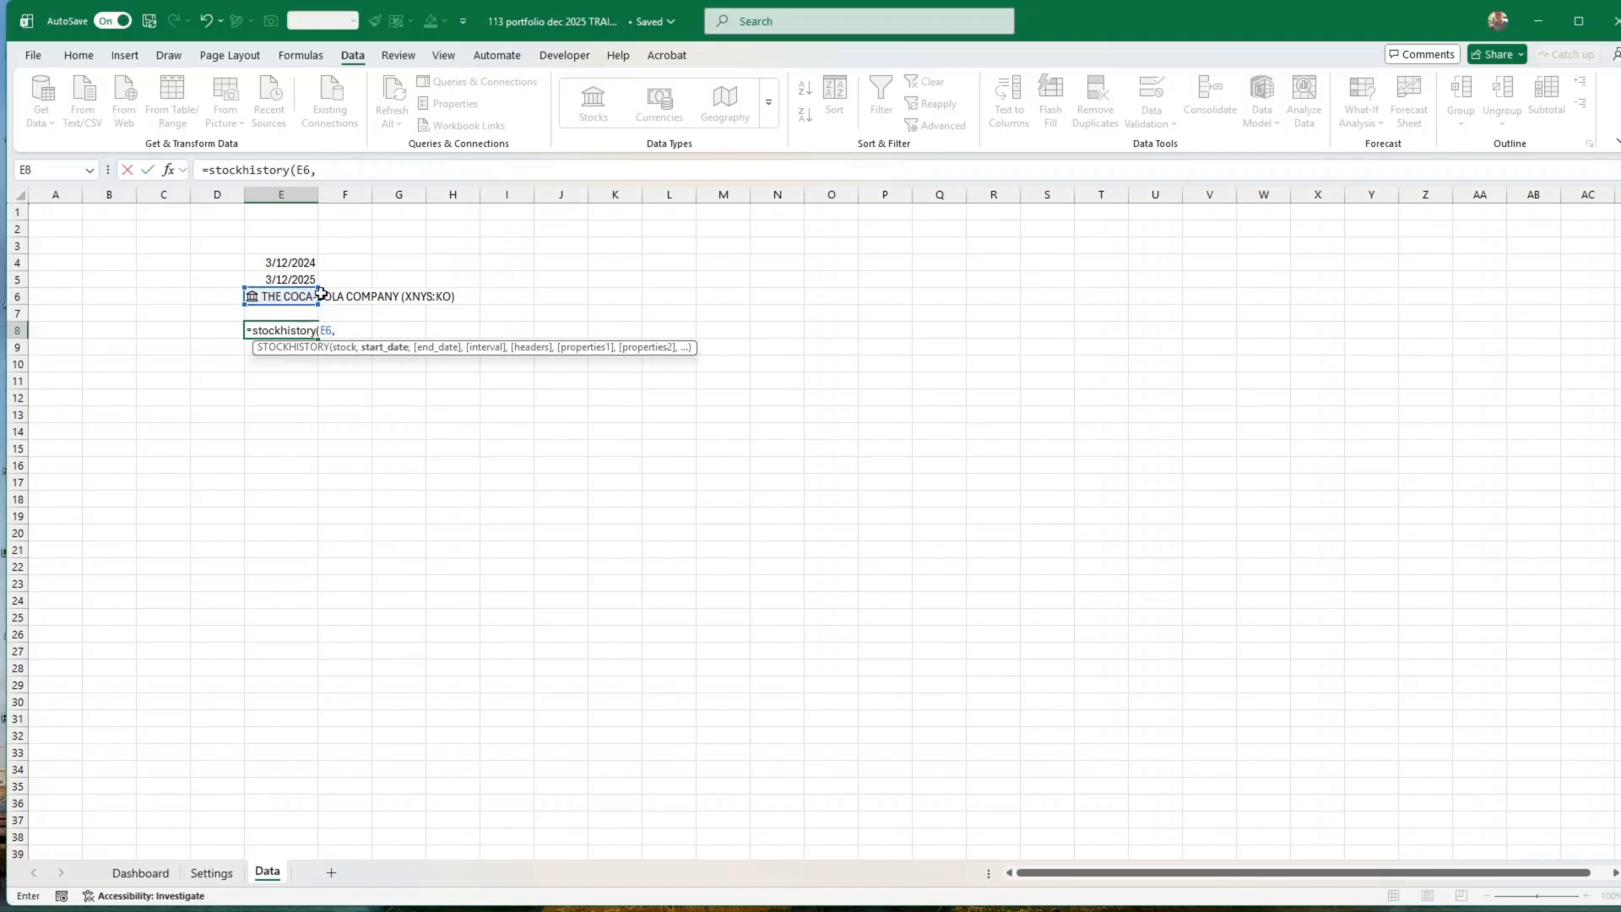
{"action": "left_click", "coordinate": [292, 261]}
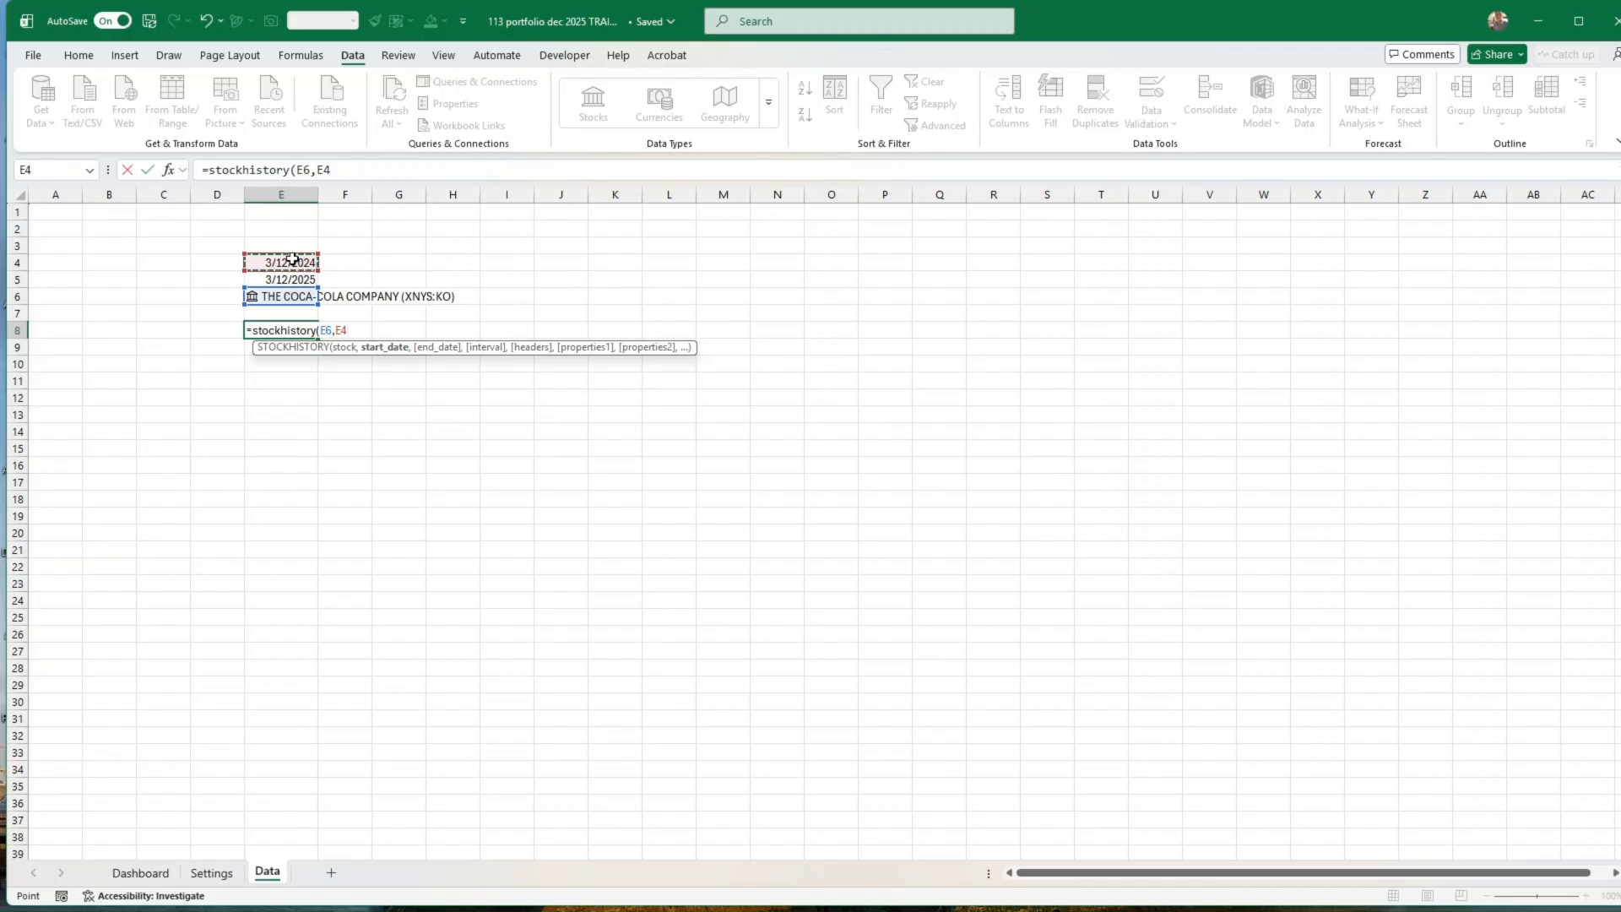
{"action": "type", "text": ","}
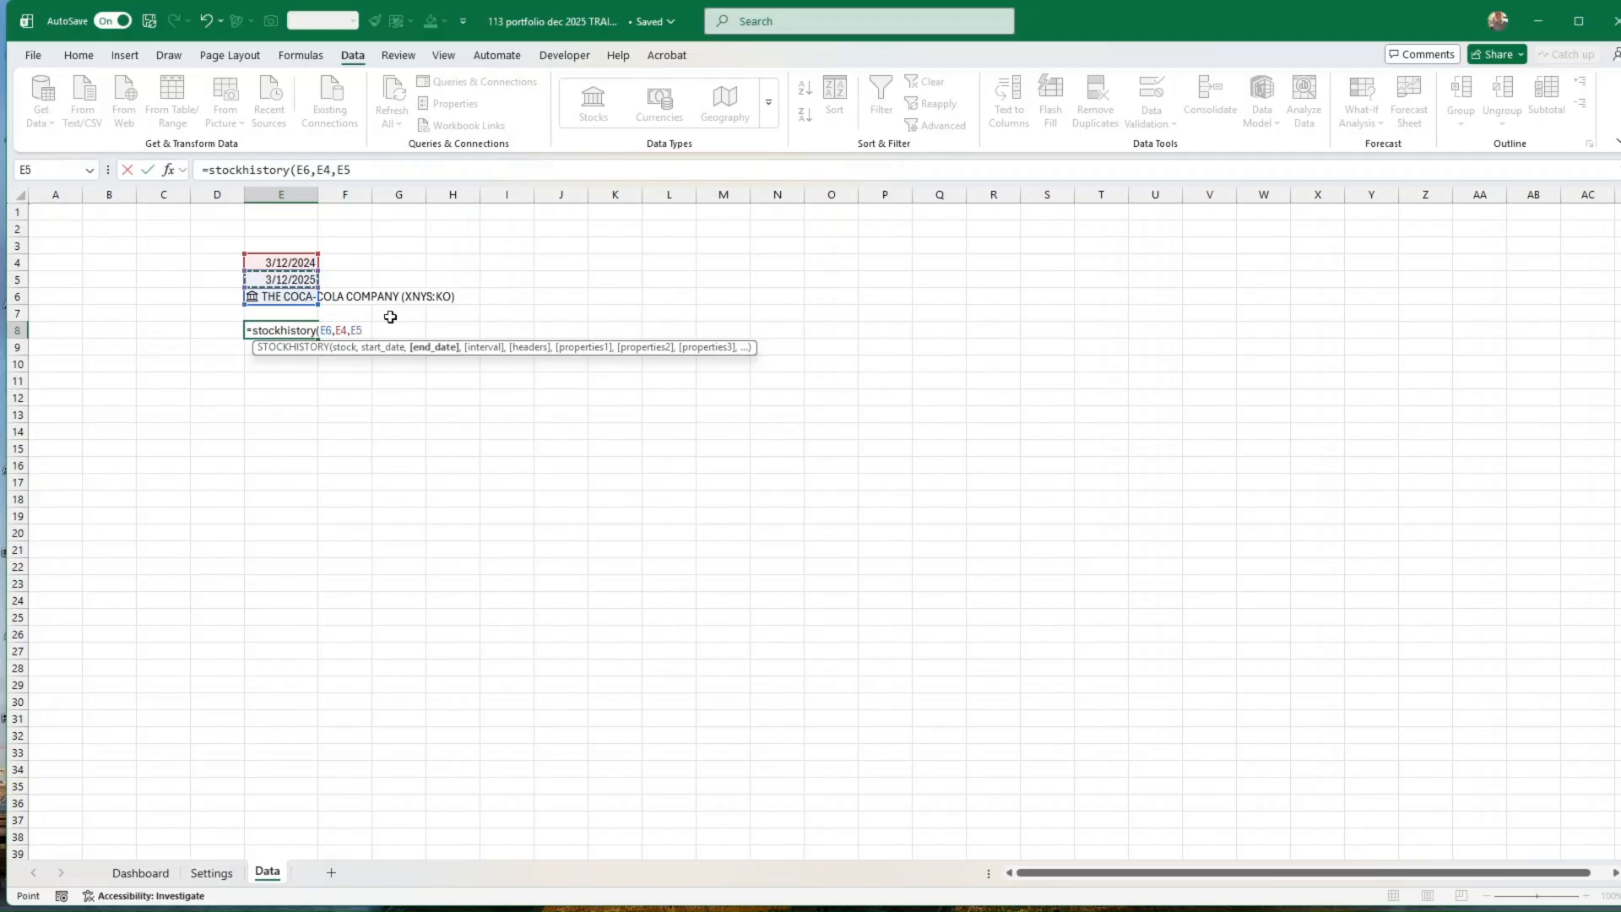
Step: Complete and enter the formula =STOCKHISTORY(E6,E4,E5) in cell E8
{"action": "type", "text": ")"}
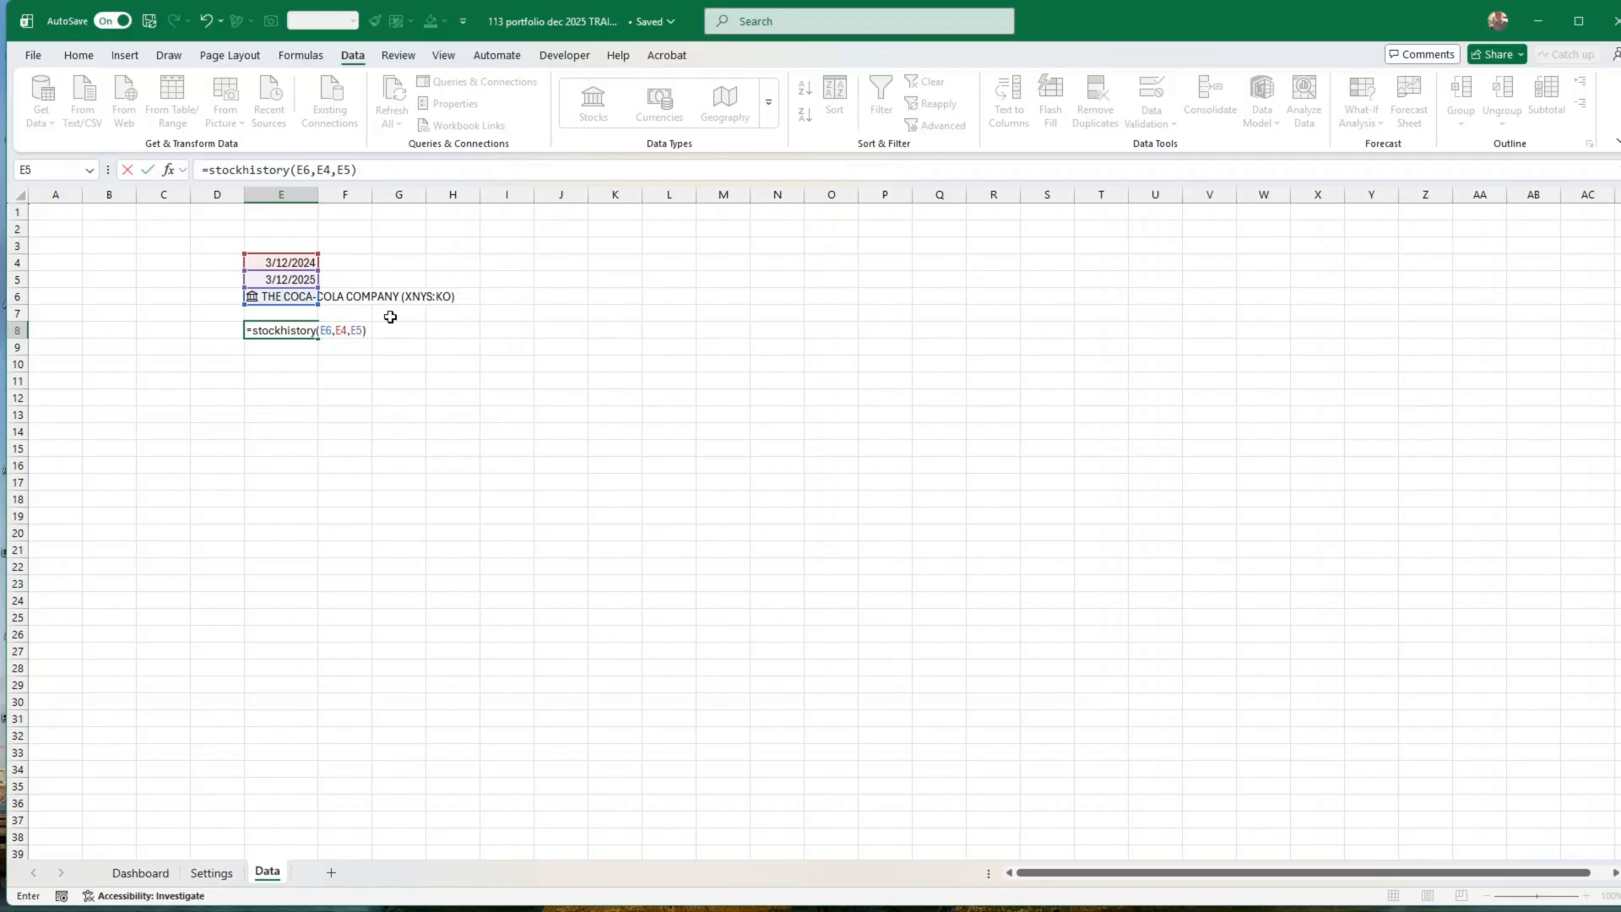
{"action": "key", "text": "Return"}
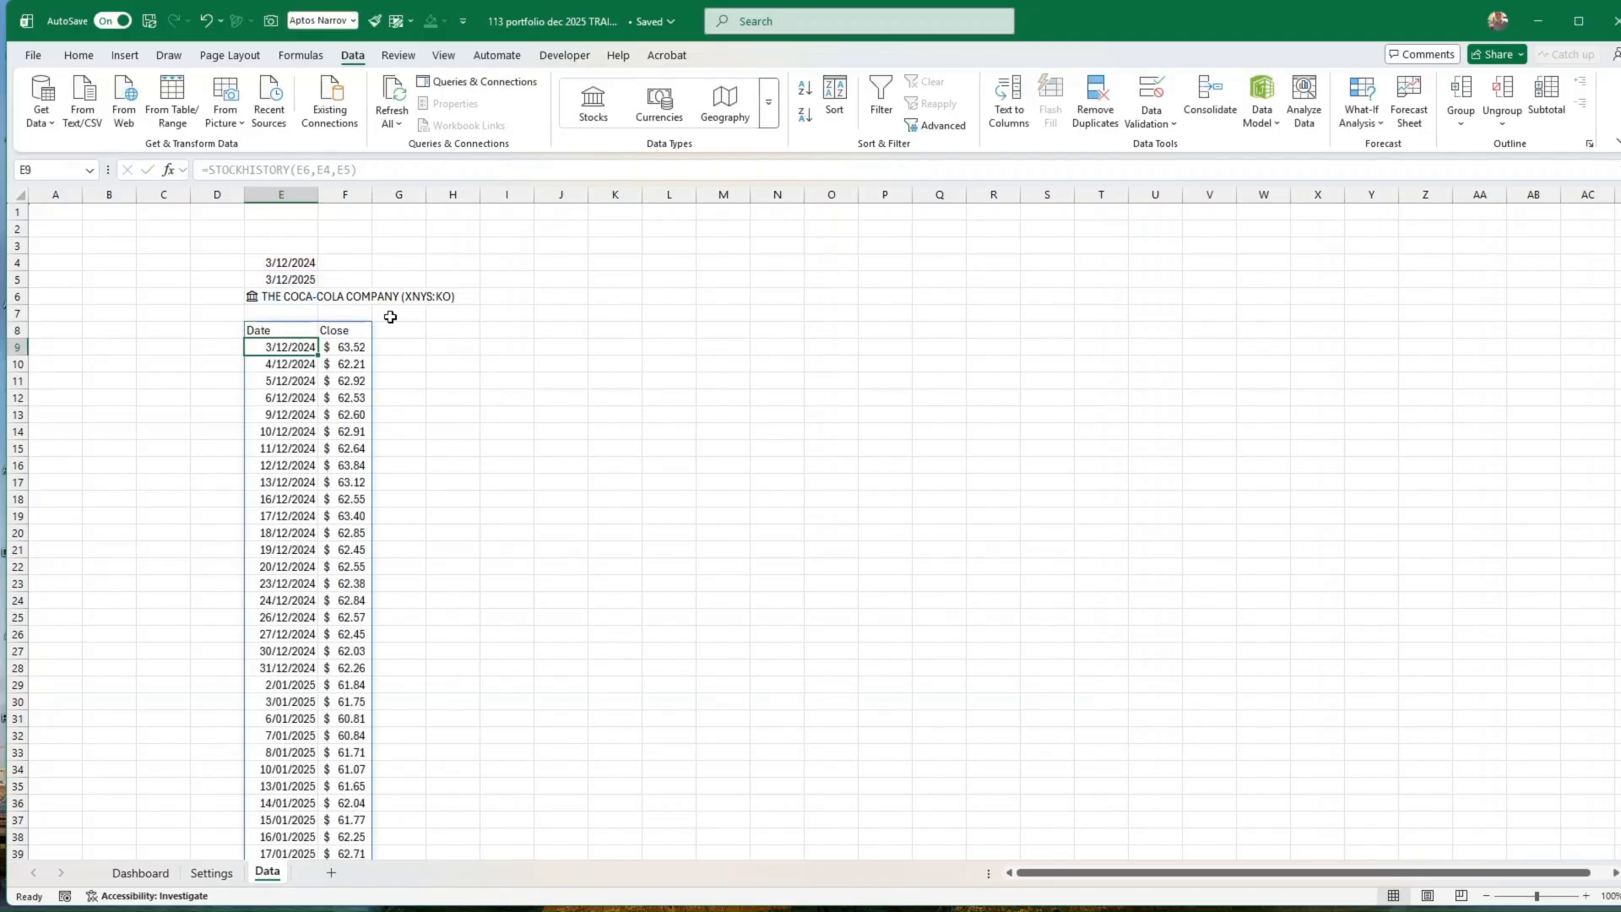
{"action": "key", "text": "Up"}
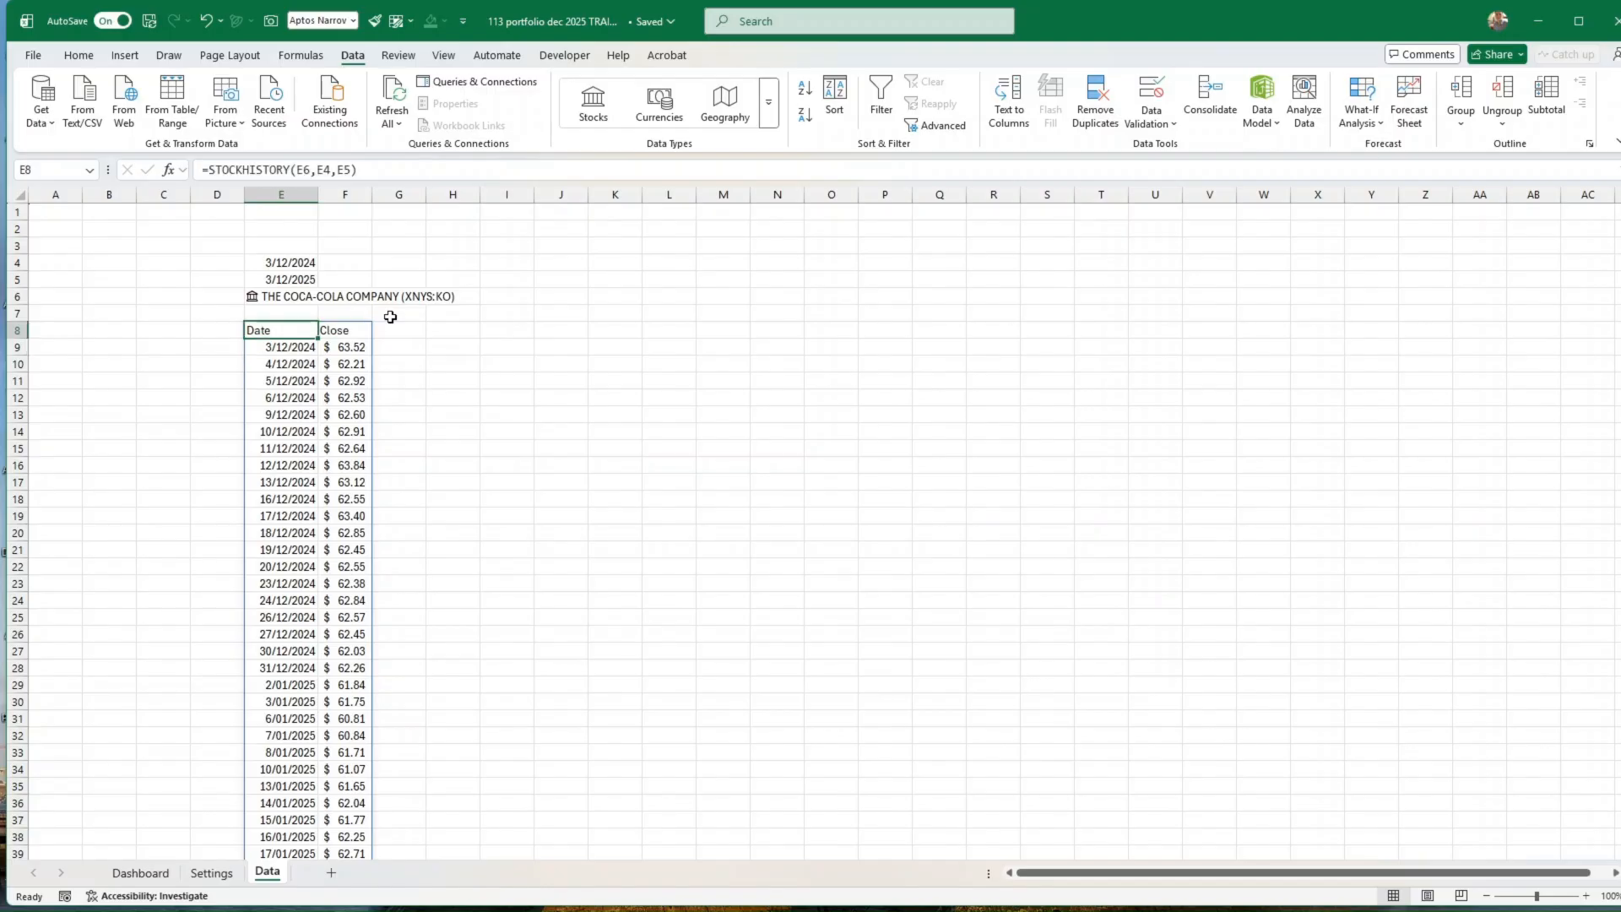
{"action": "key", "text": "Down"}
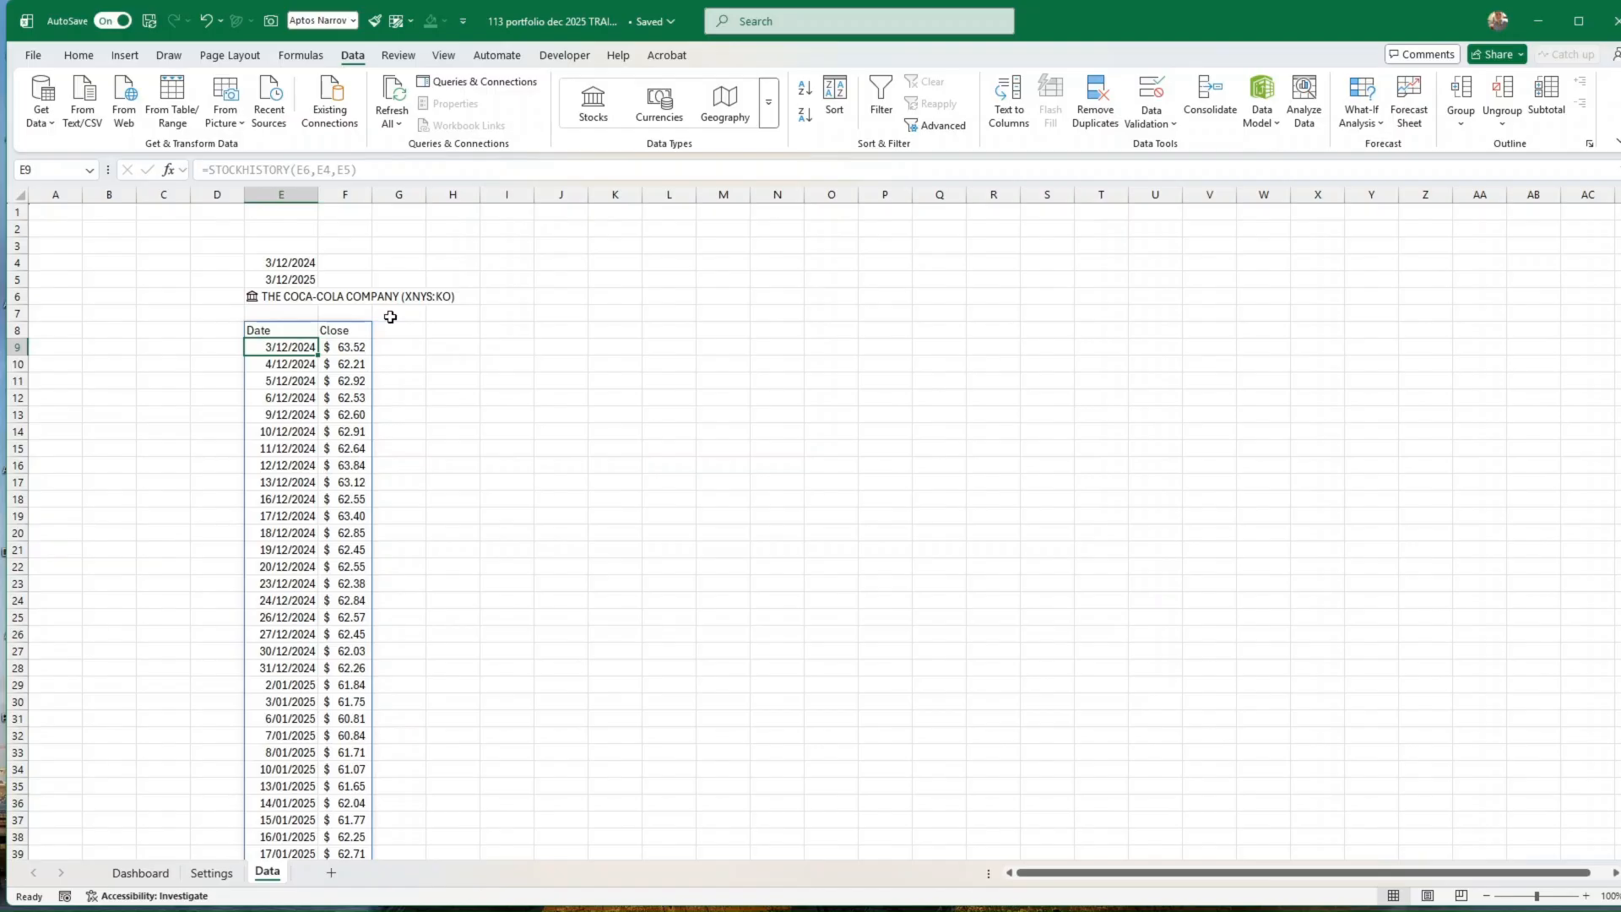
Step: Insert the recommended scatter chart from the dates and closing prices in E8:F33, placing it beside the price history
{"action": "left_click_drag", "start_coordinate": [282, 330], "coordinate": [361, 754]}
{"action": "left_click", "coordinate": [125, 55]}
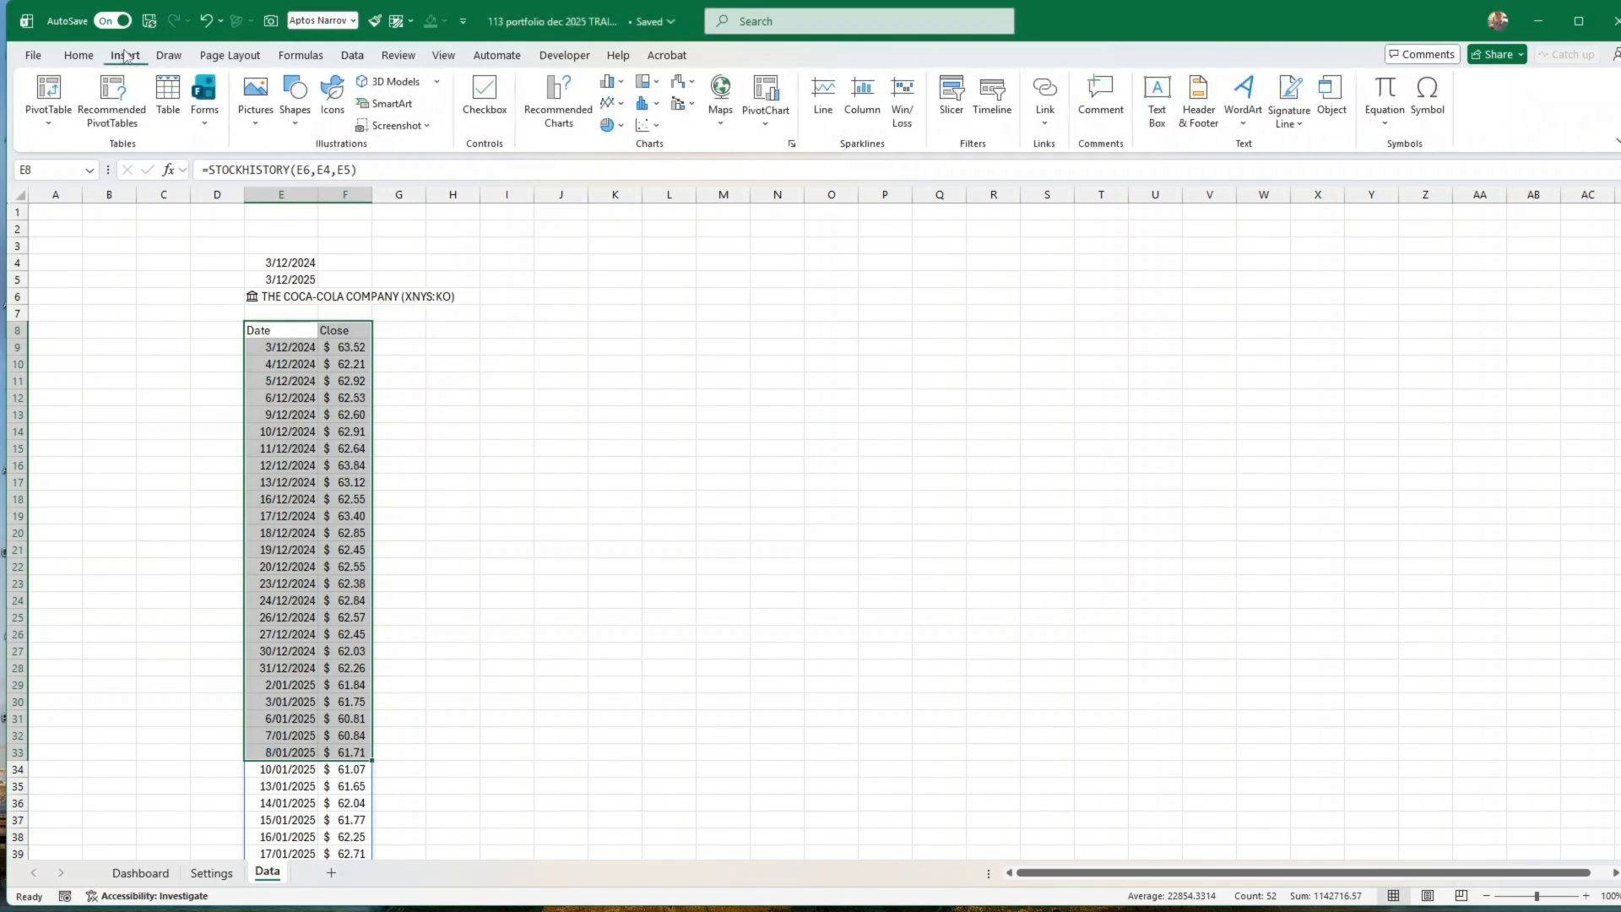
{"action": "left_click", "coordinate": [555, 107]}
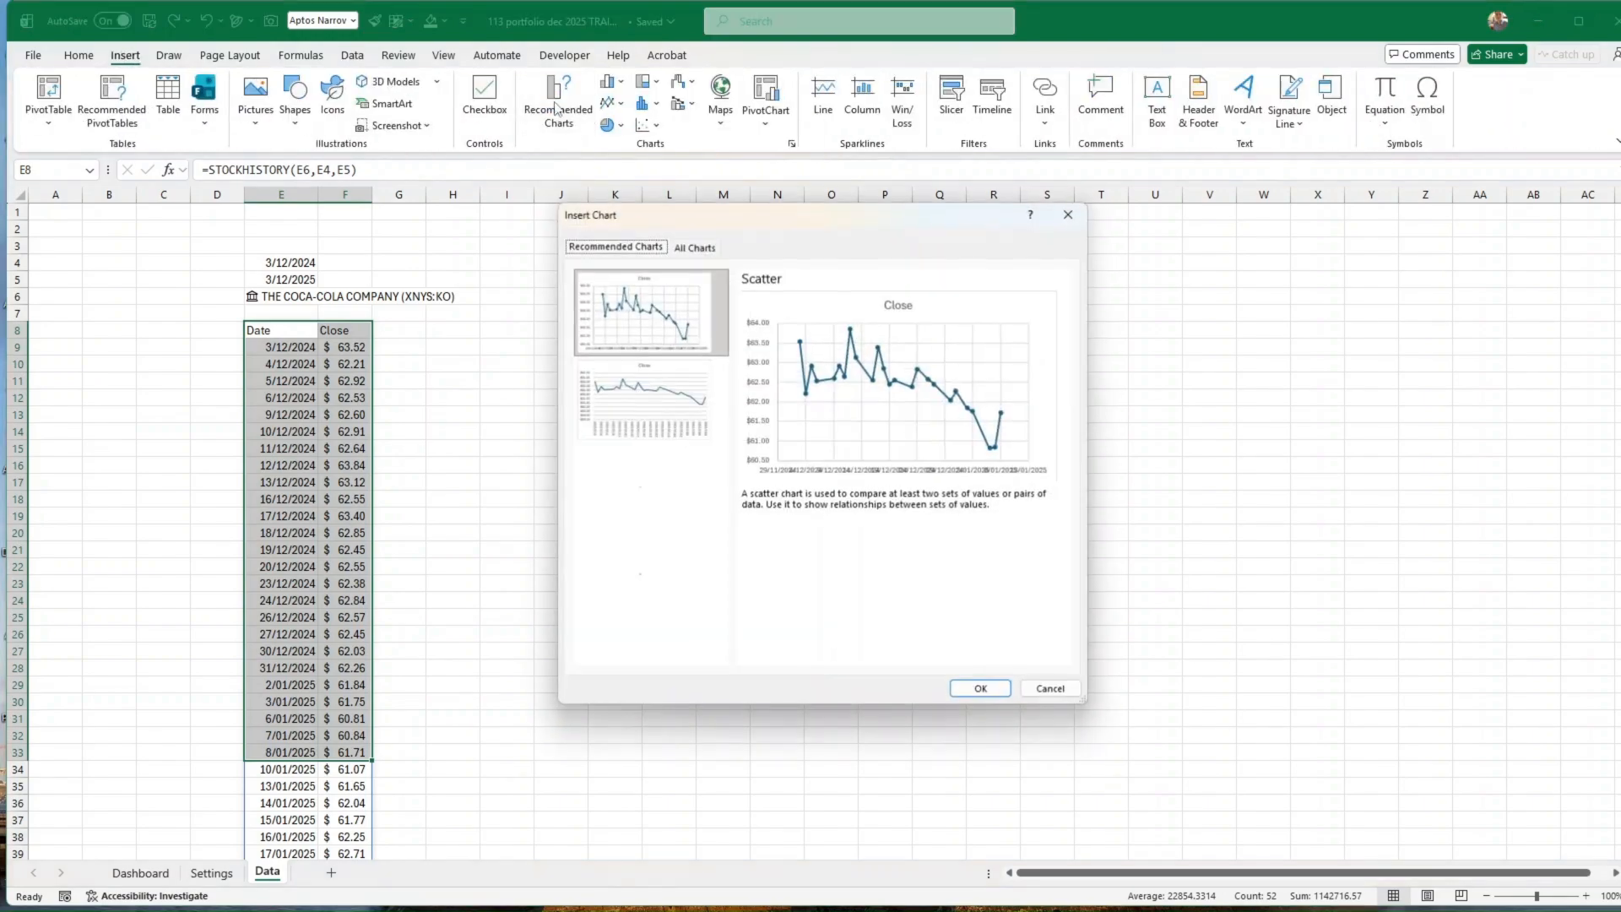
{"action": "left_click", "coordinate": [971, 689]}
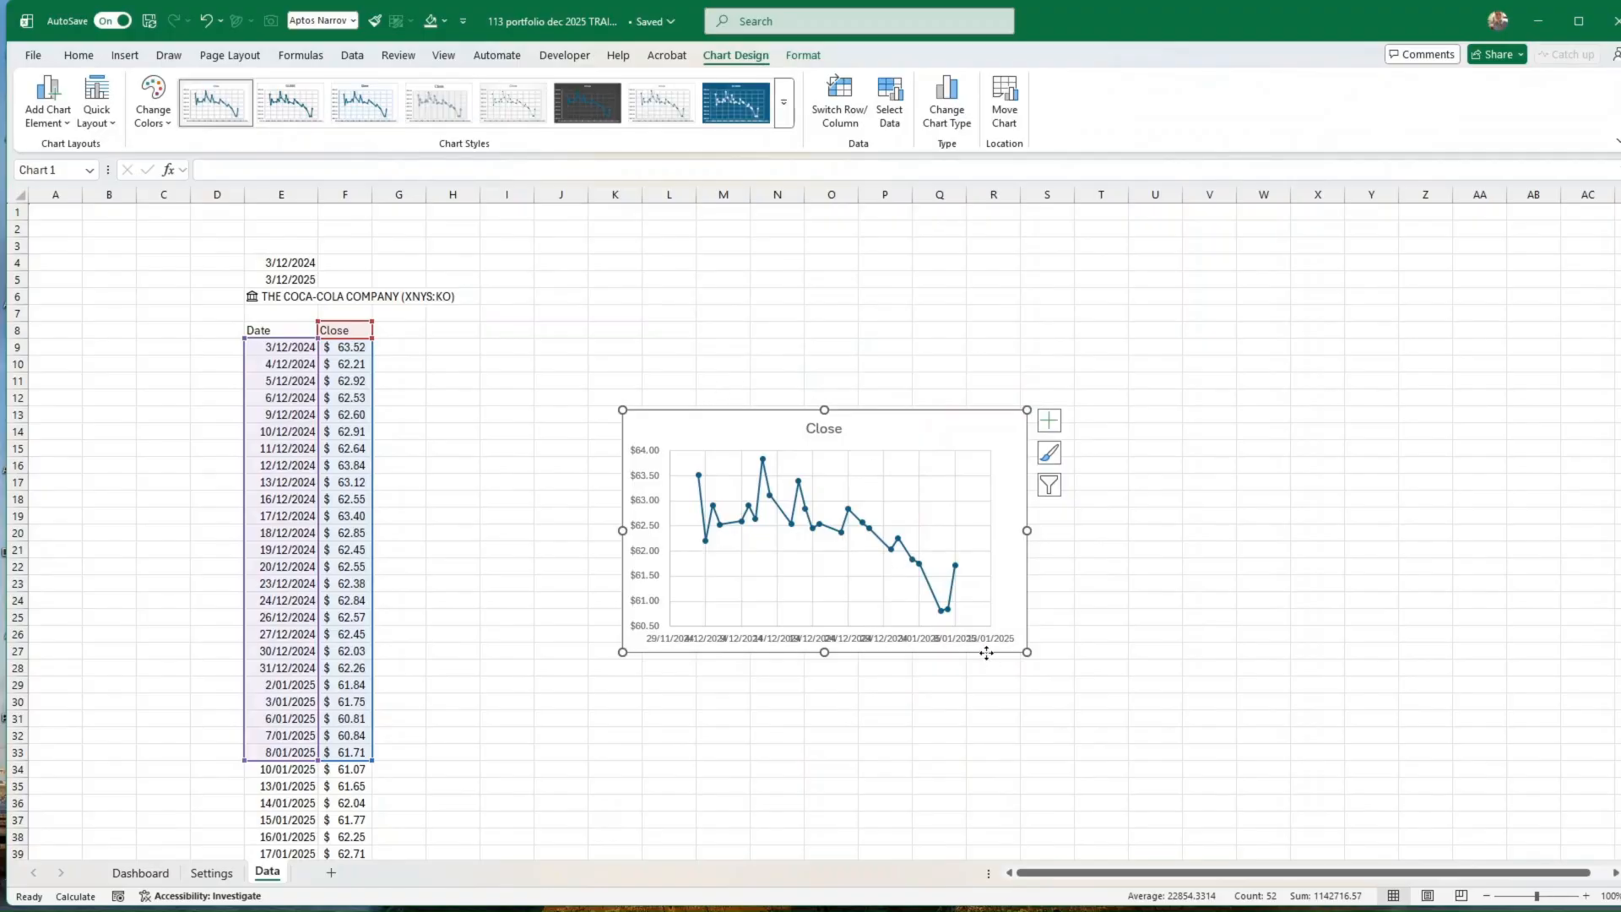
{"action": "left_click_drag", "start_coordinate": [986, 653], "coordinate": [882, 528]}
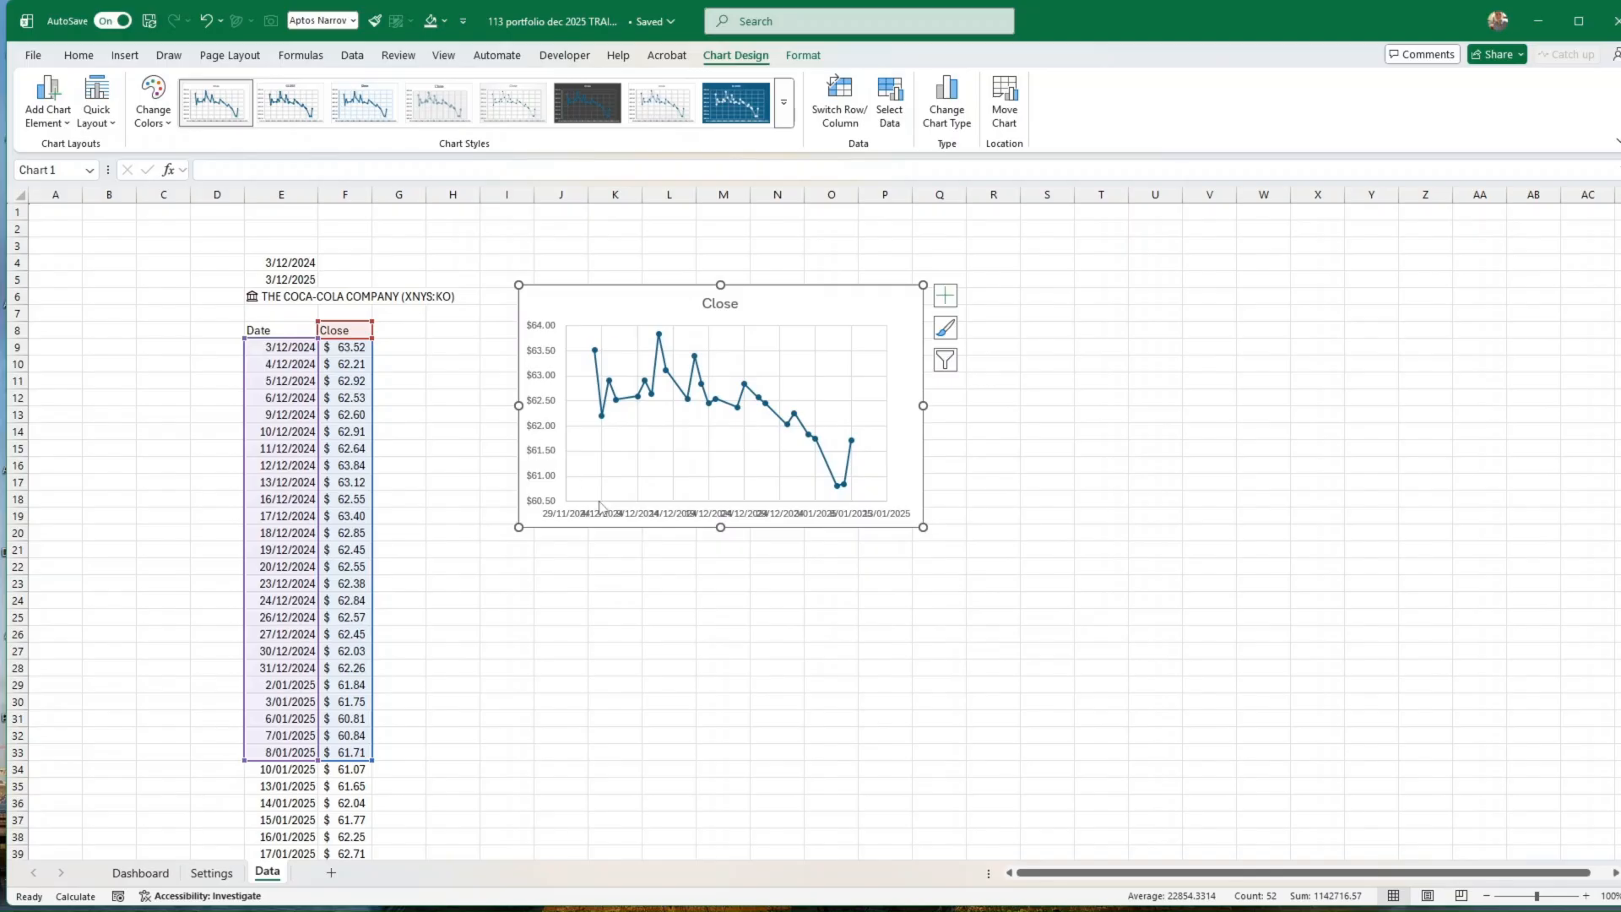
Step: Replace the stock in cell E6 with the ticker IBM
{"action": "left_click", "coordinate": [281, 296]}
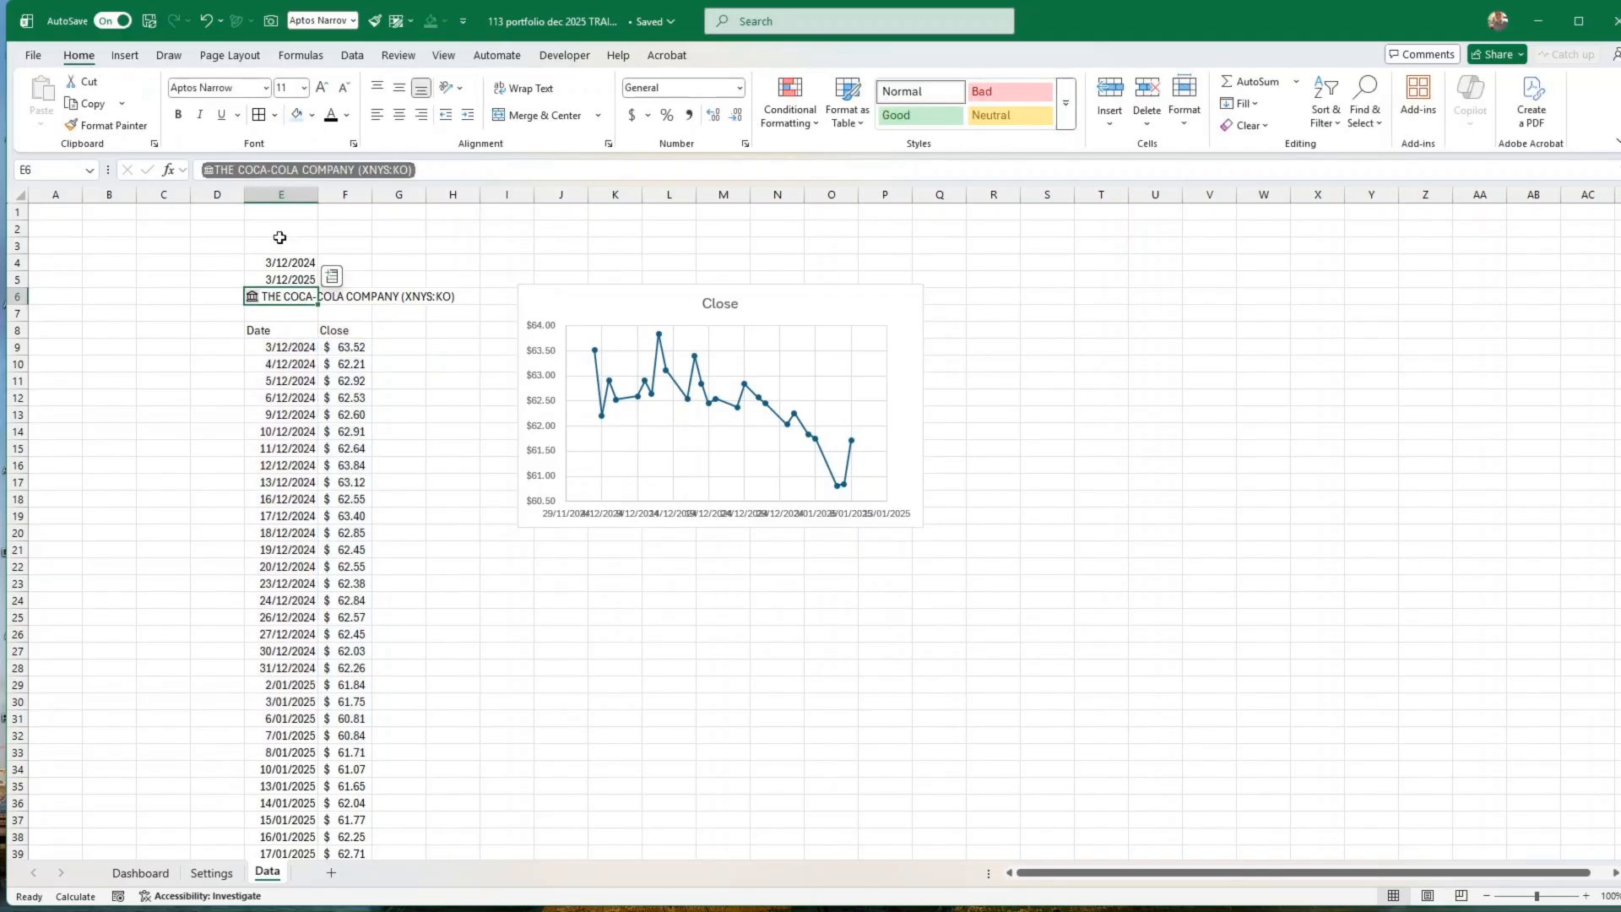
{"action": "type", "text": "IBM"}
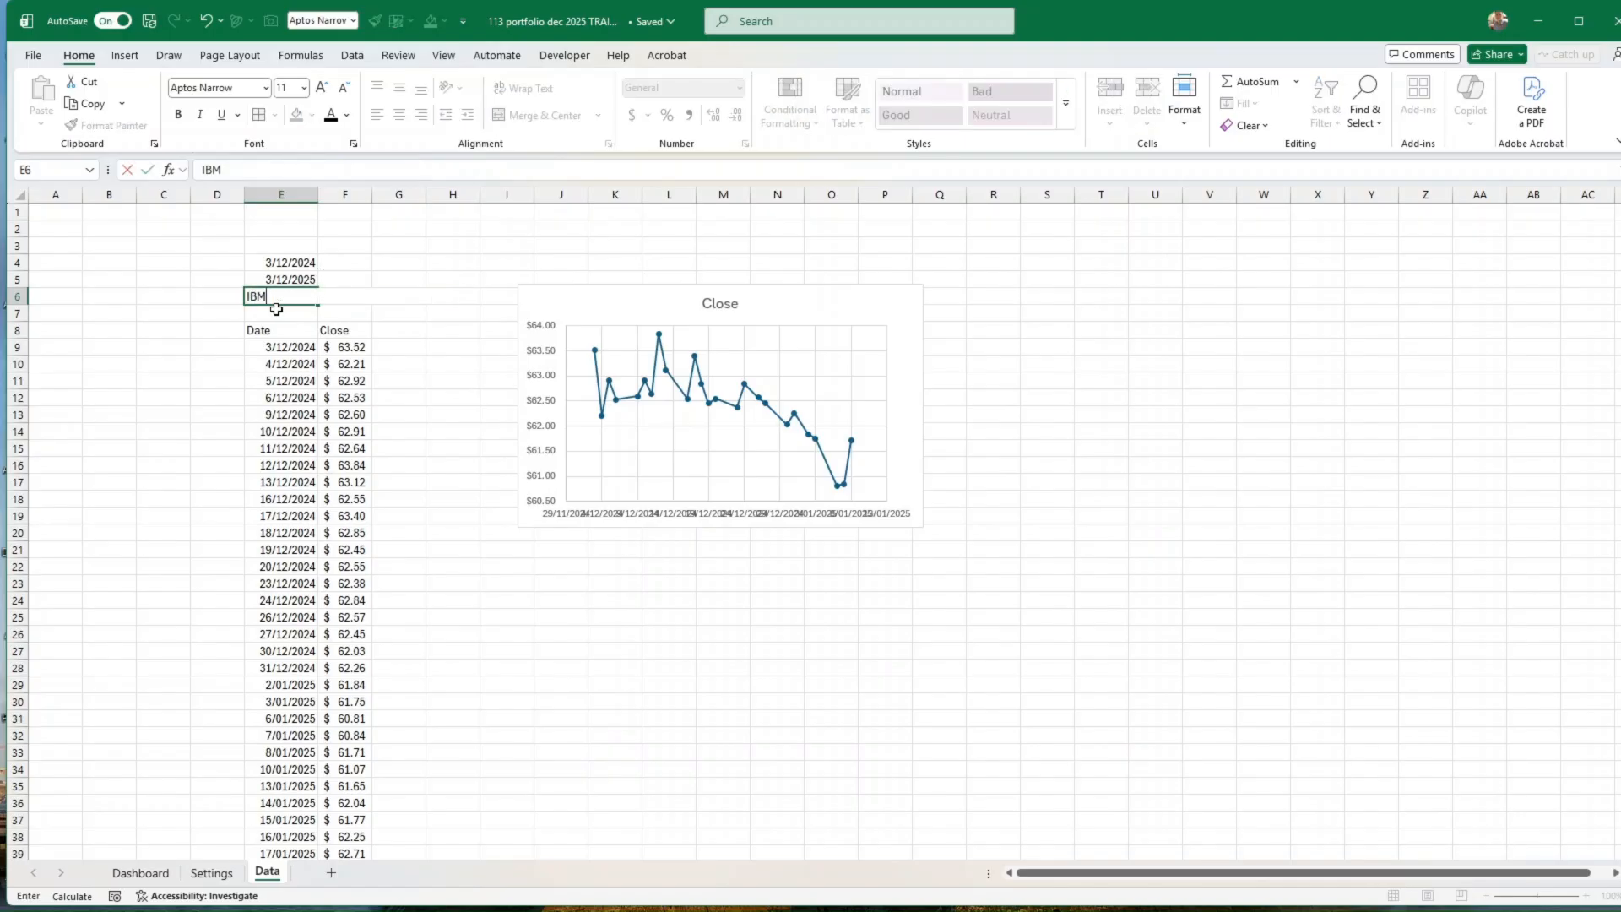
{"action": "key", "text": "Return"}
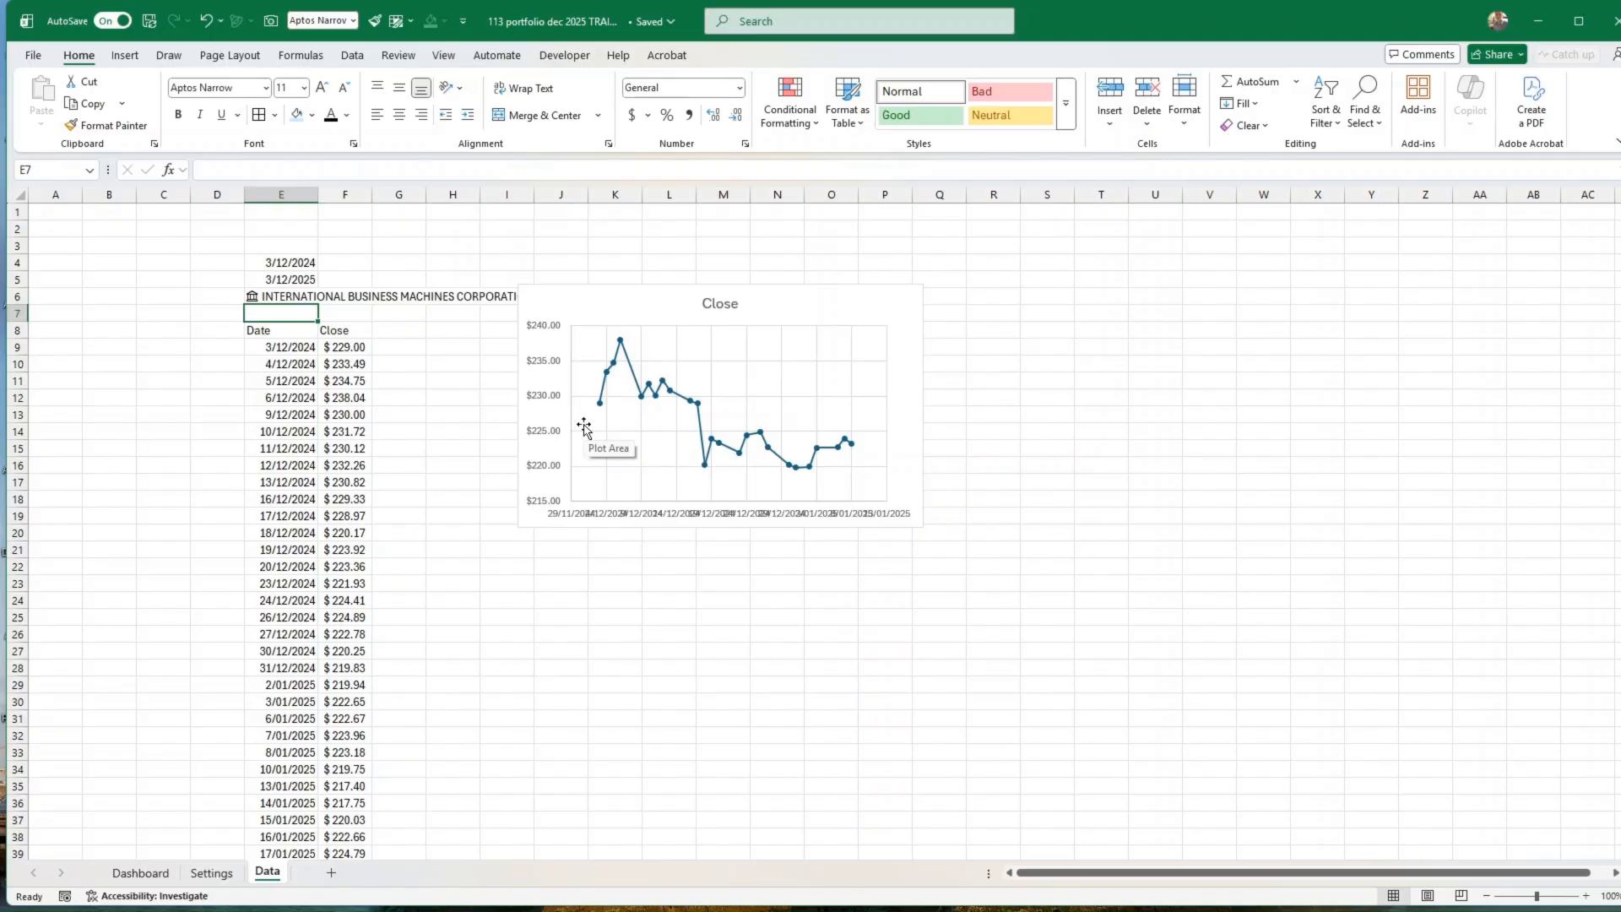
Step: Set the chart's vertical axis minimum to 0 and reset that bound to automatic
{"action": "left_click", "coordinate": [550, 501]}
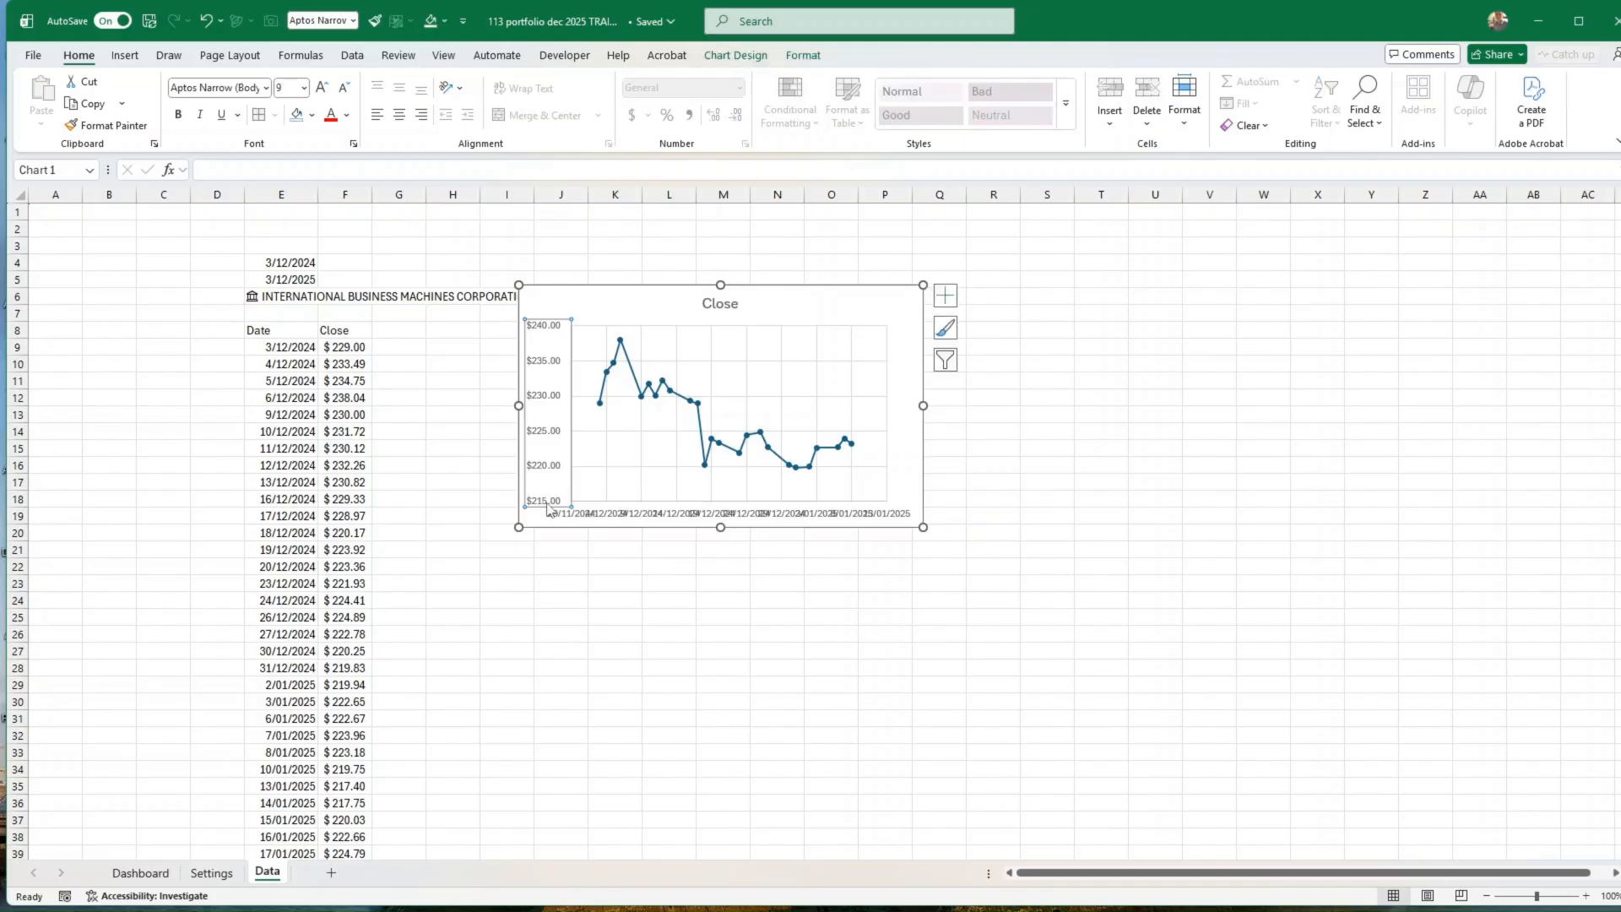
{"action": "right_click", "coordinate": [550, 500]}
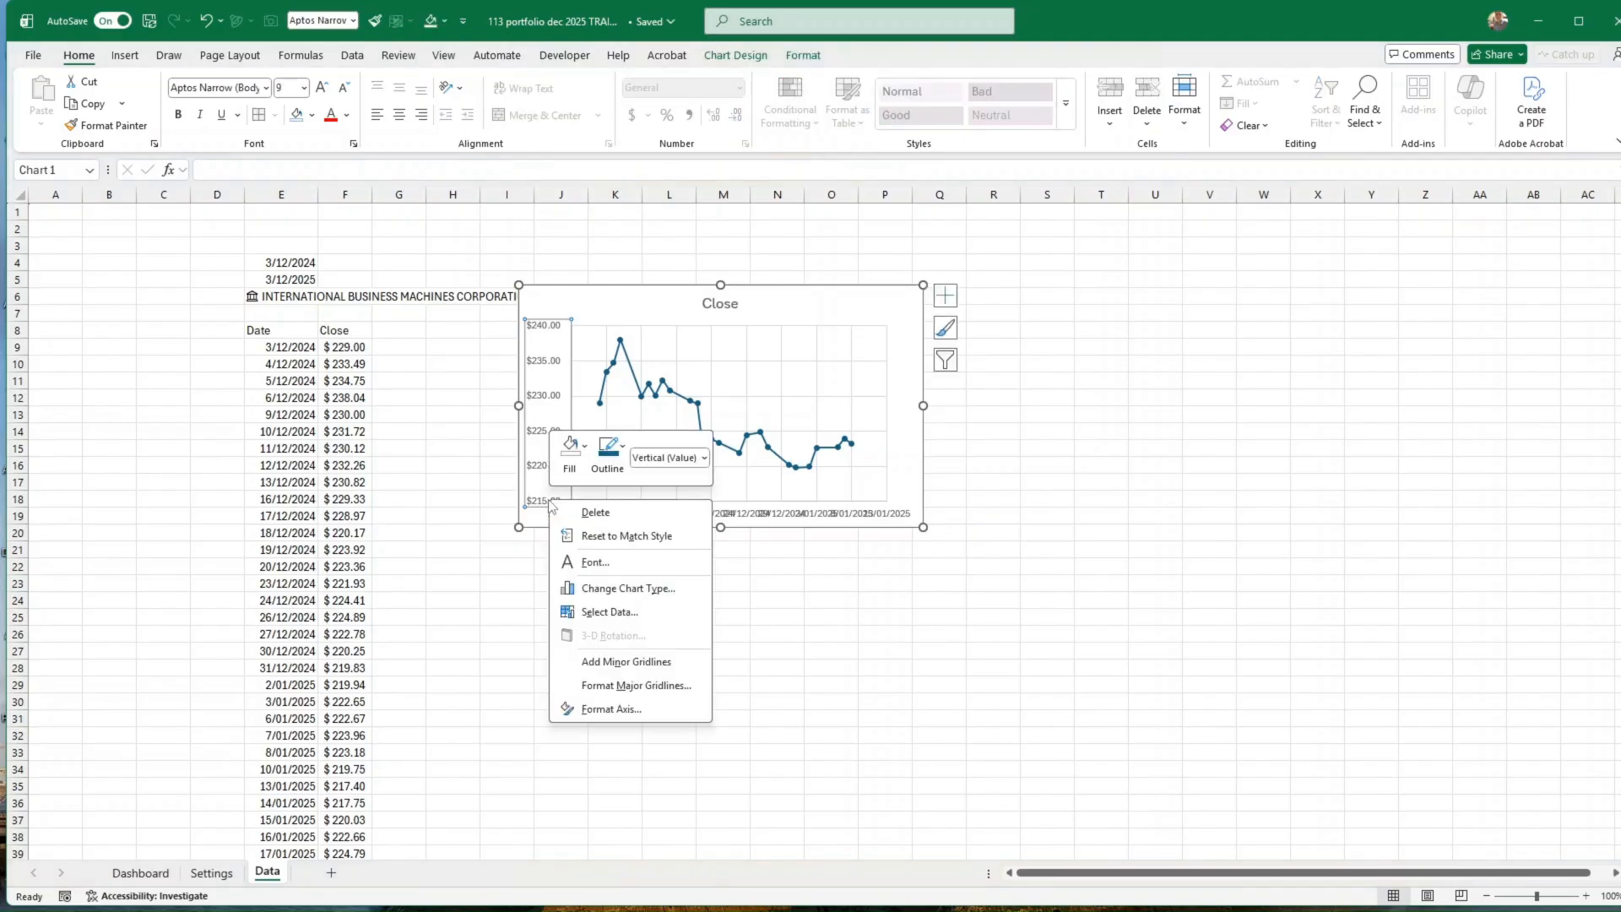
{"action": "left_click", "coordinate": [619, 712]}
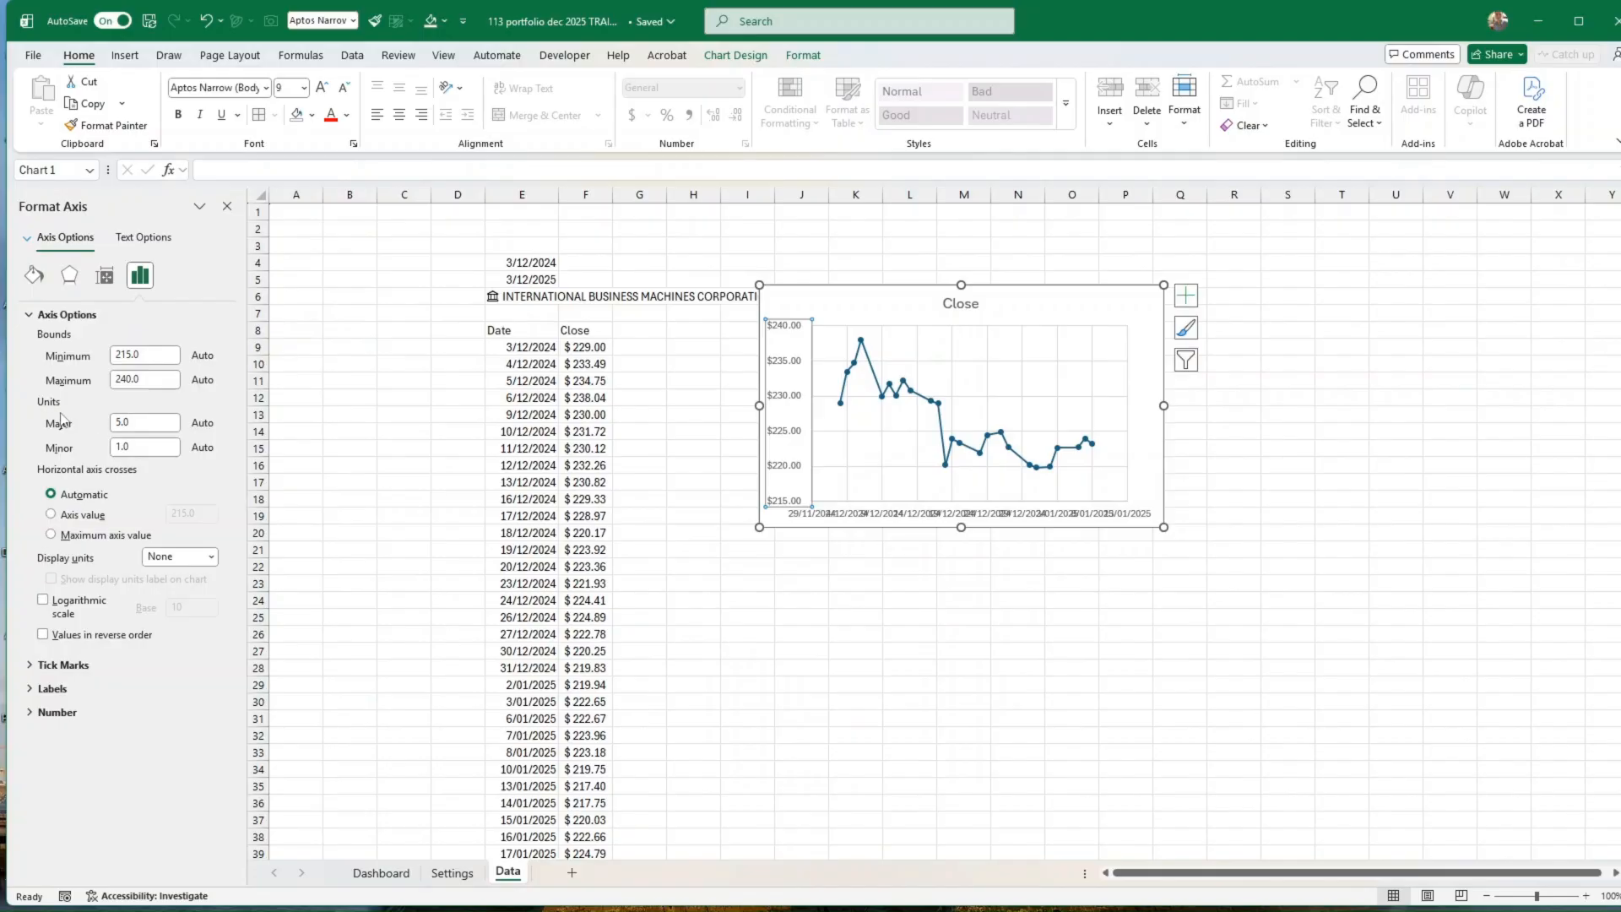
{"action": "left_click", "coordinate": [97, 358]}
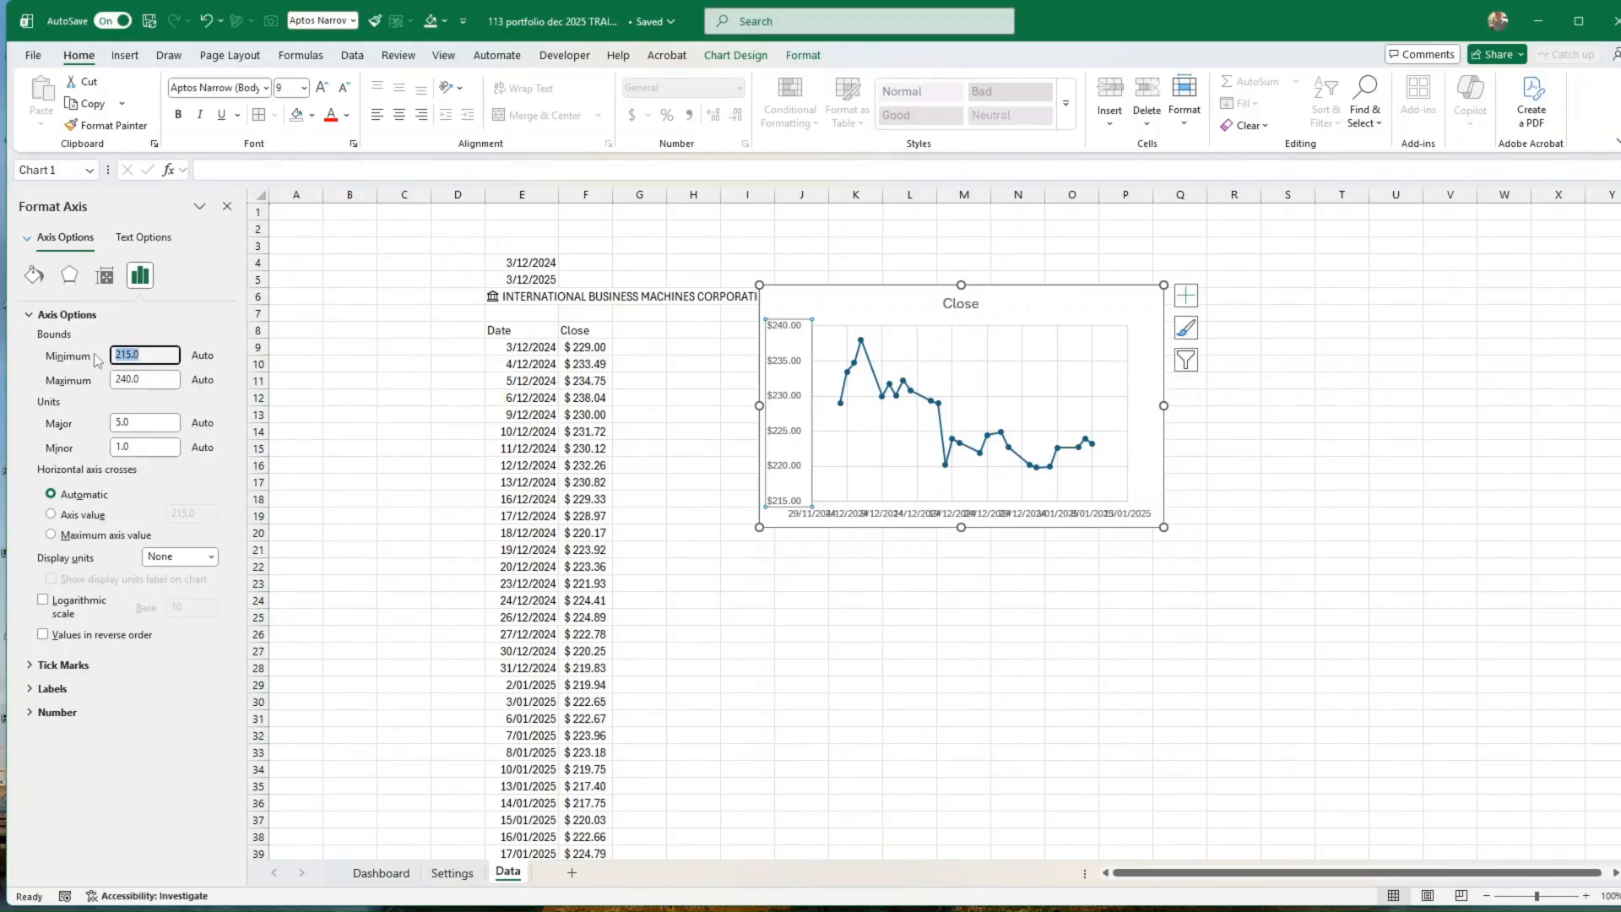
{"action": "type", "text": "0"}
{"action": "key", "text": "Return"}
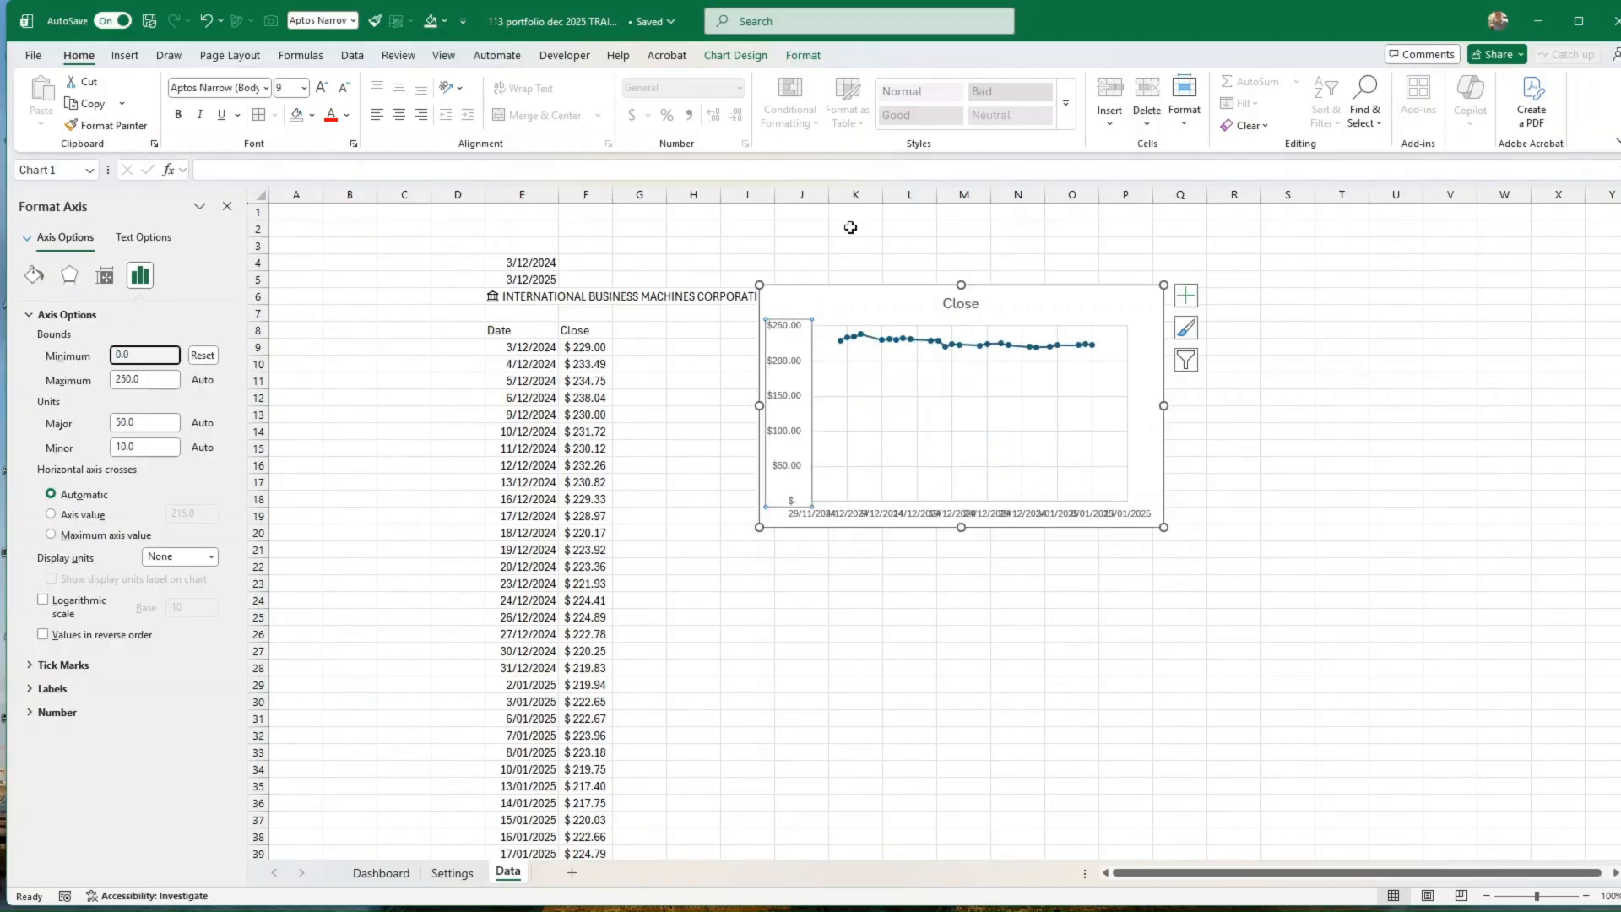
{"action": "left_click", "coordinate": [203, 356]}
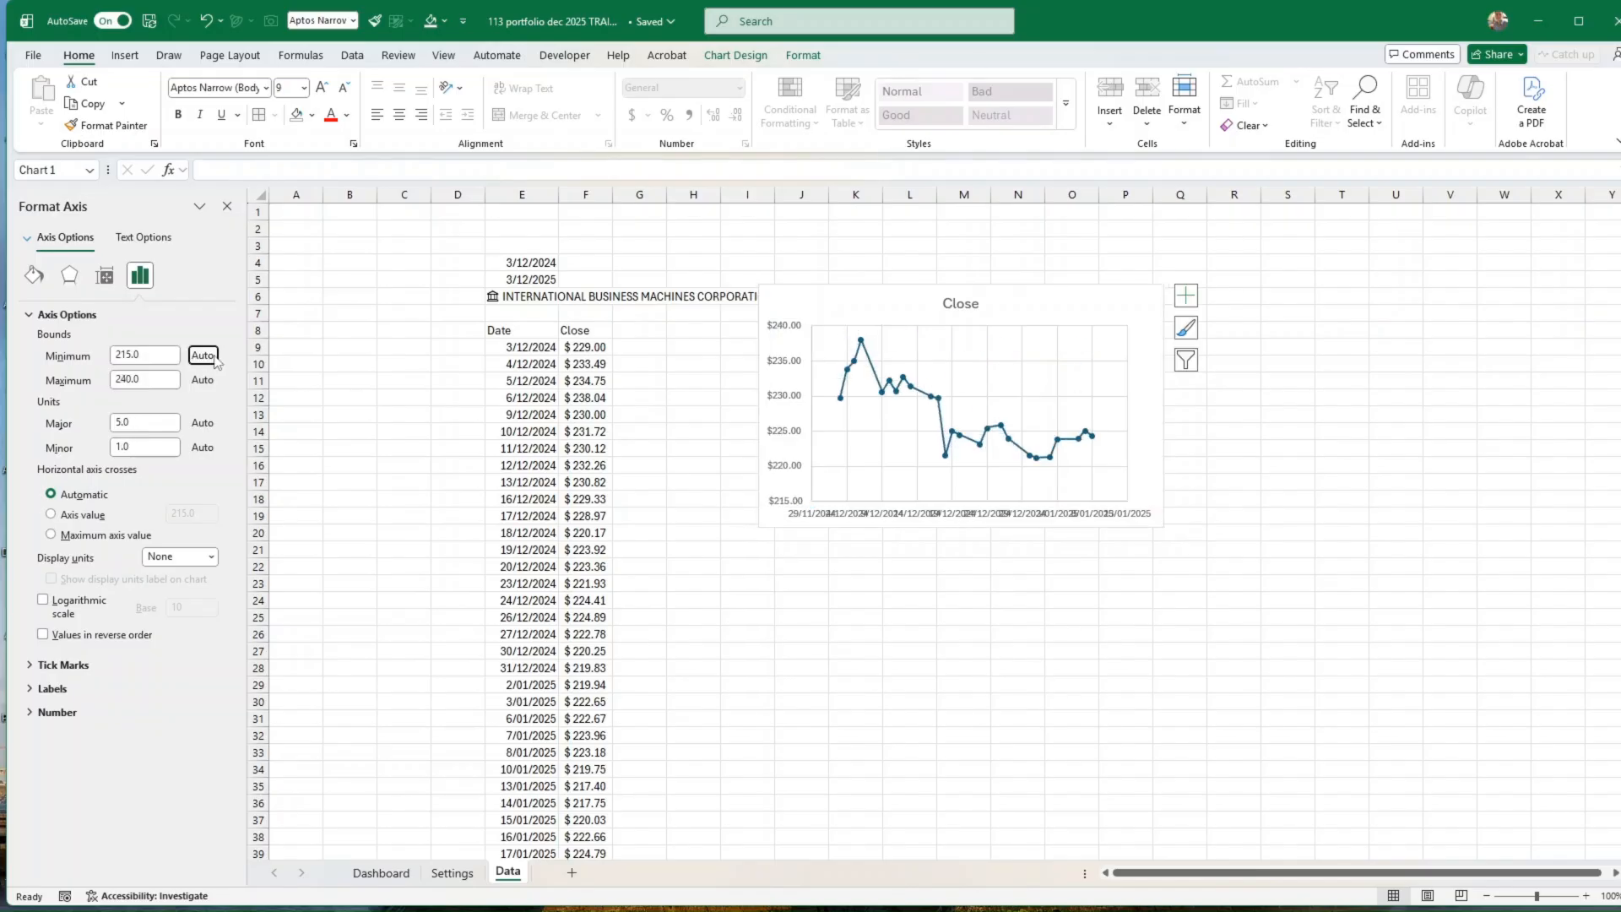
Step: Delete the Close scatter chart from the Data sheet
{"action": "left_click", "coordinate": [998, 524]}
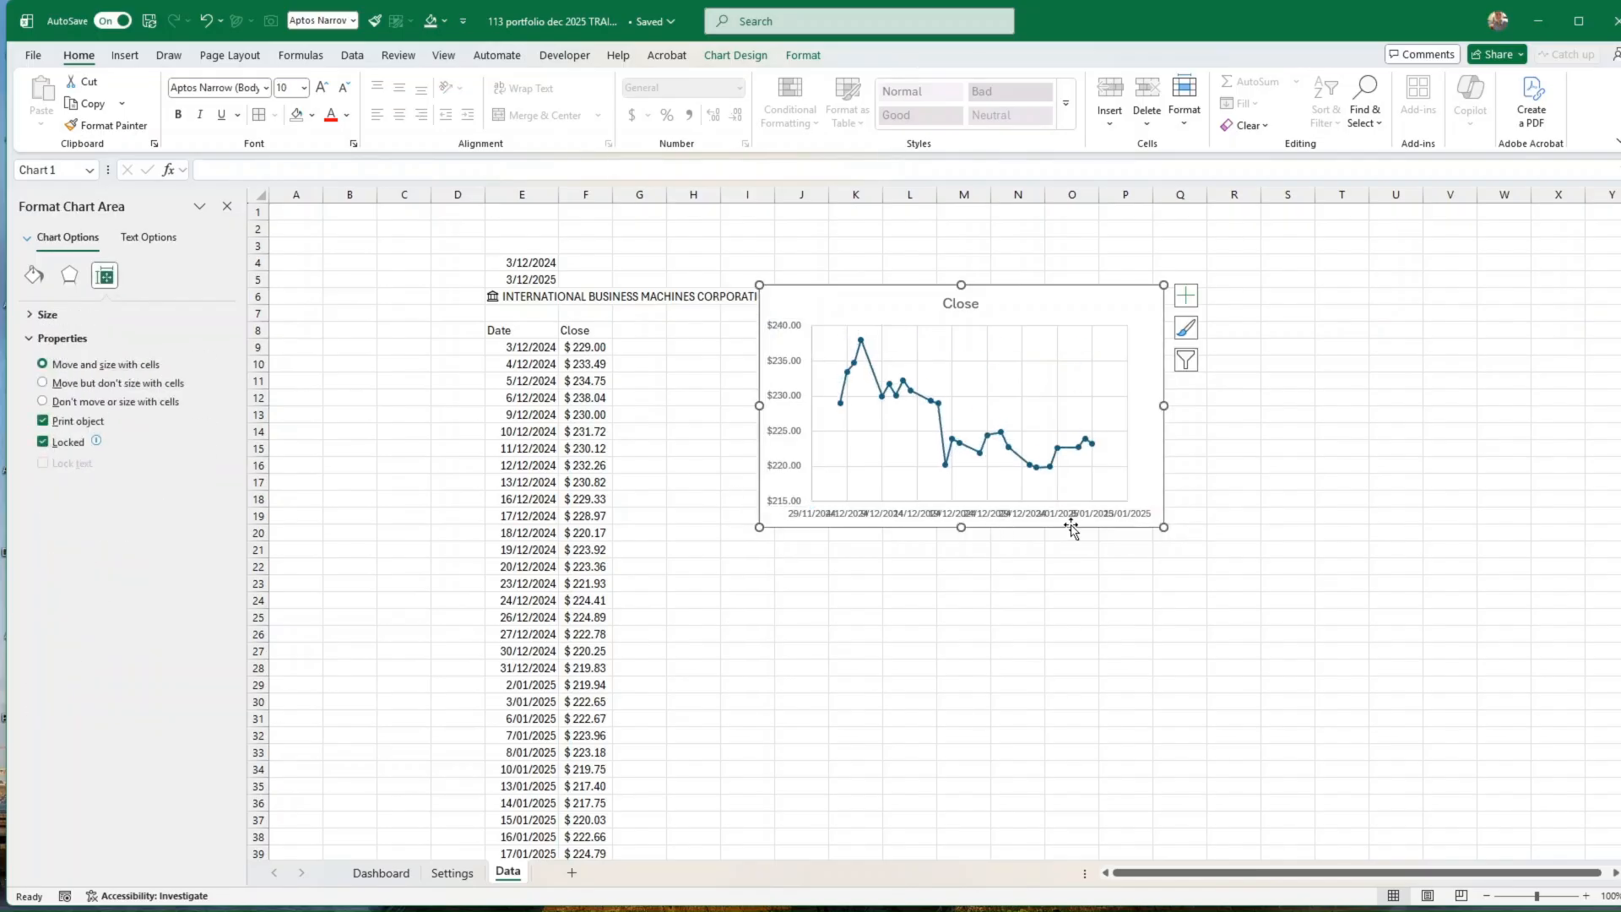
{"action": "key", "text": "Delete"}
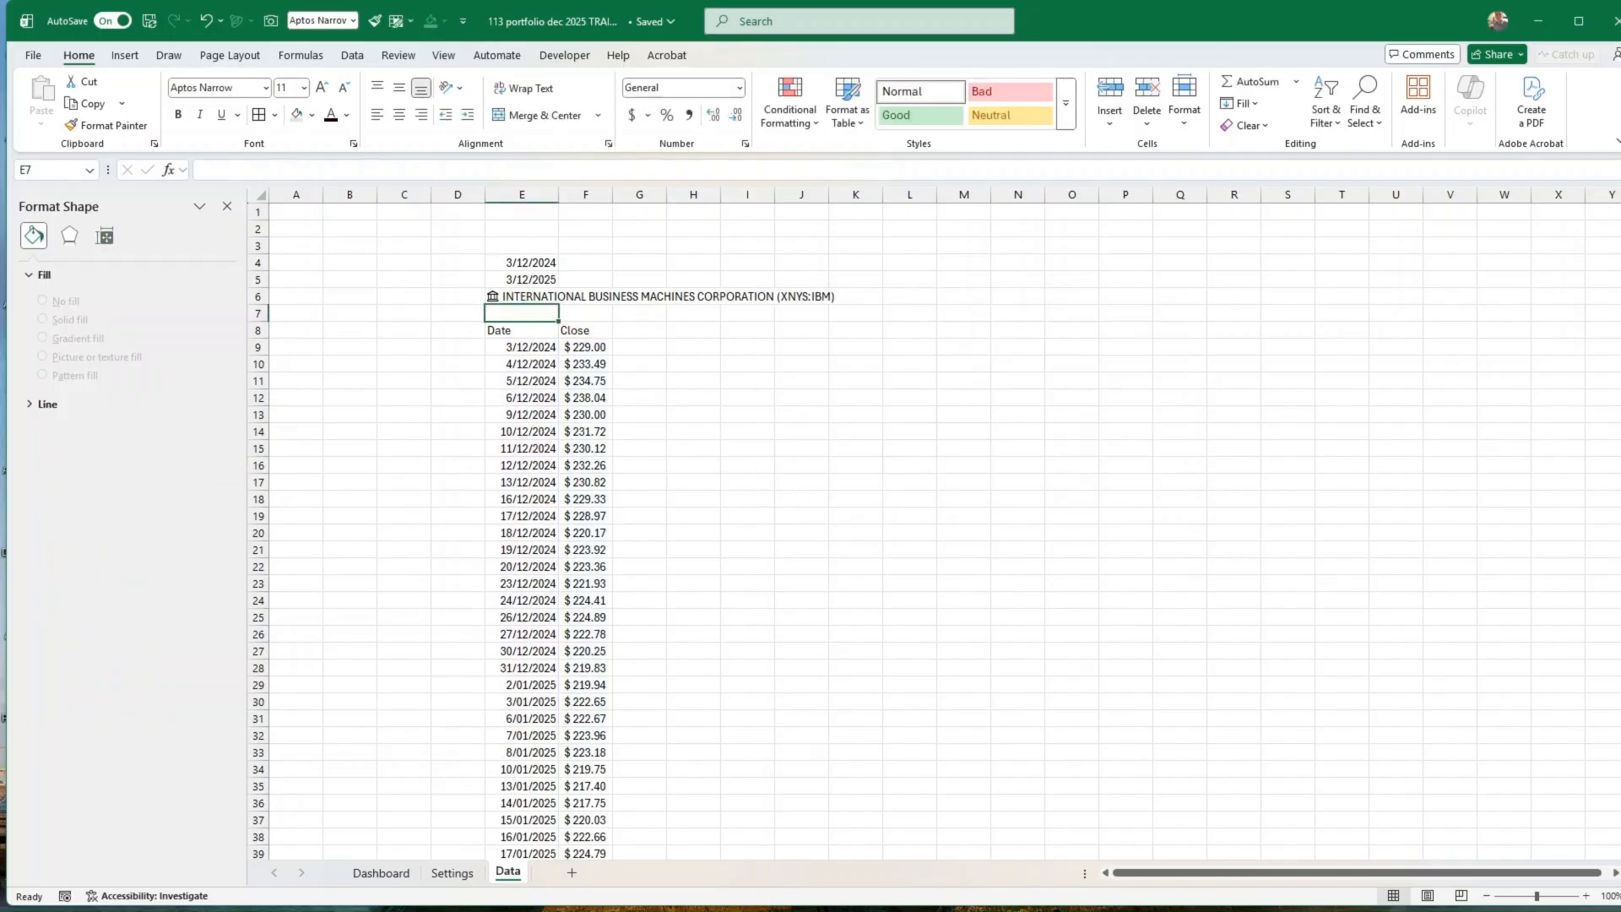
{"action": "key", "text": "alt+Tab"}
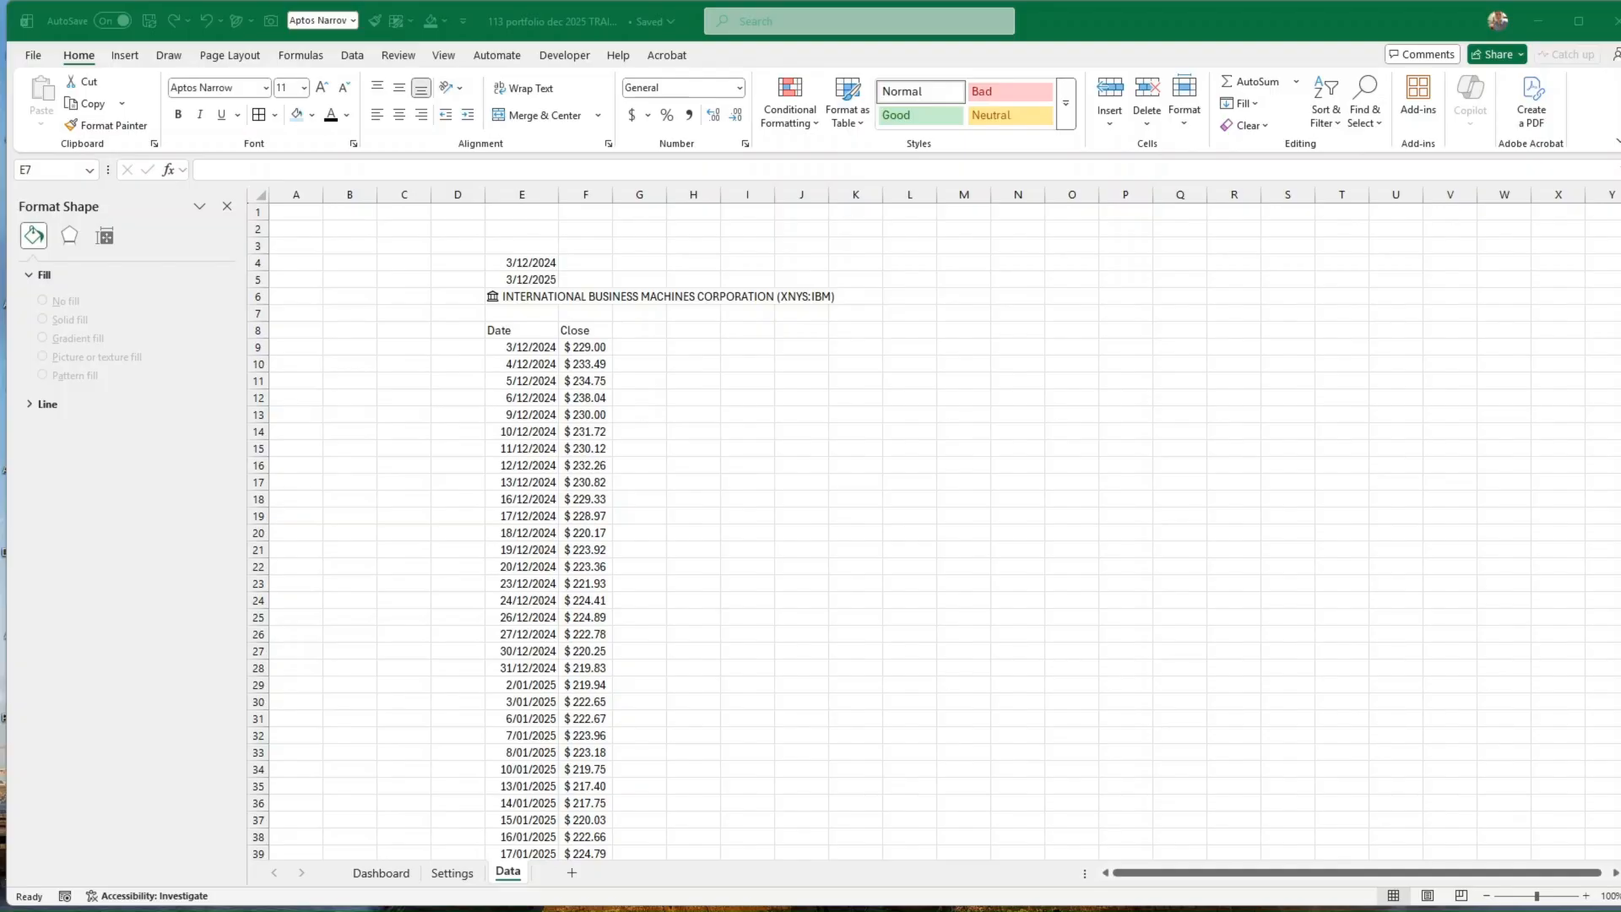
{"action": "left_click", "coordinate": [645, 382]}
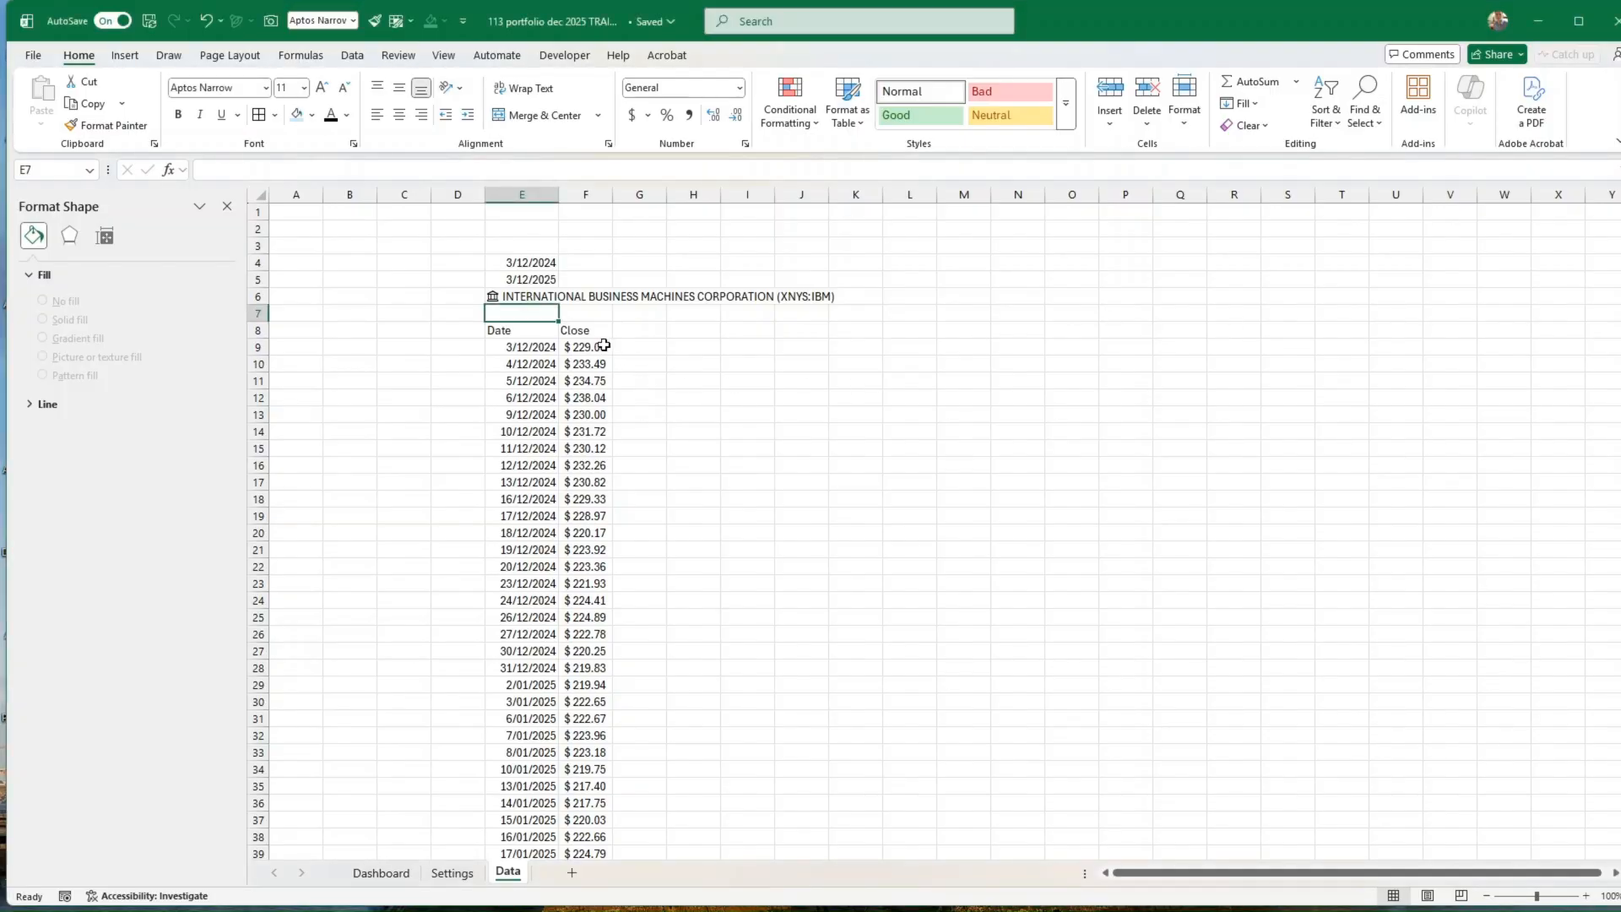
Step: Enter 0 in cell G9 and the daily price change formula =F10-F9 in cell G10
{"action": "left_click", "coordinate": [640, 347]}
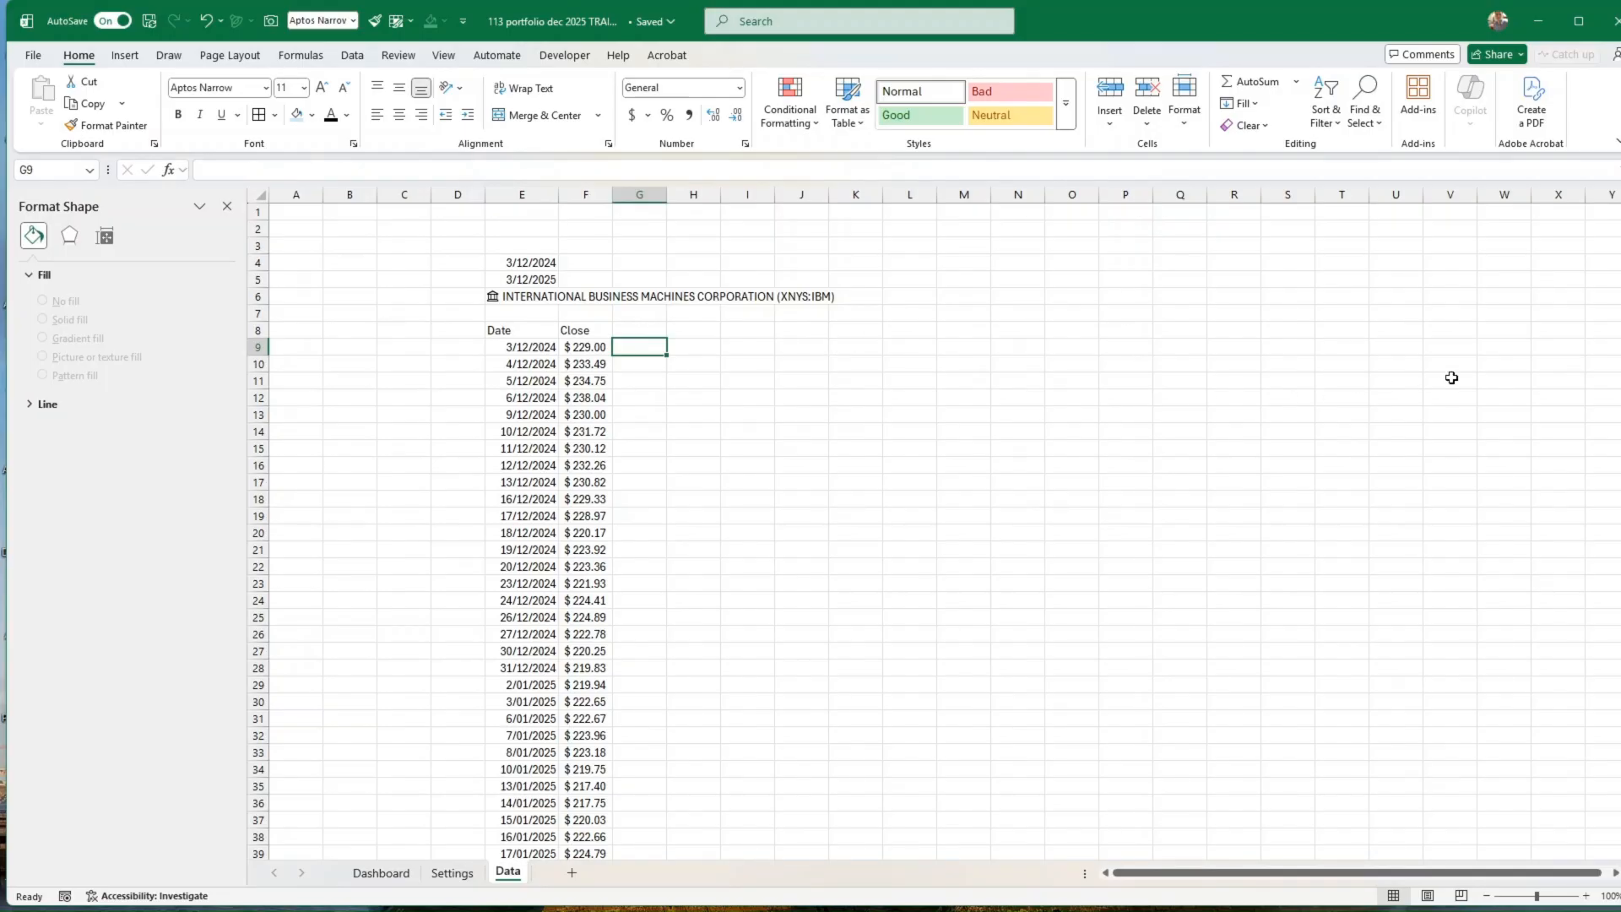
{"action": "type", "text": "0"}
{"action": "key", "text": "Return"}
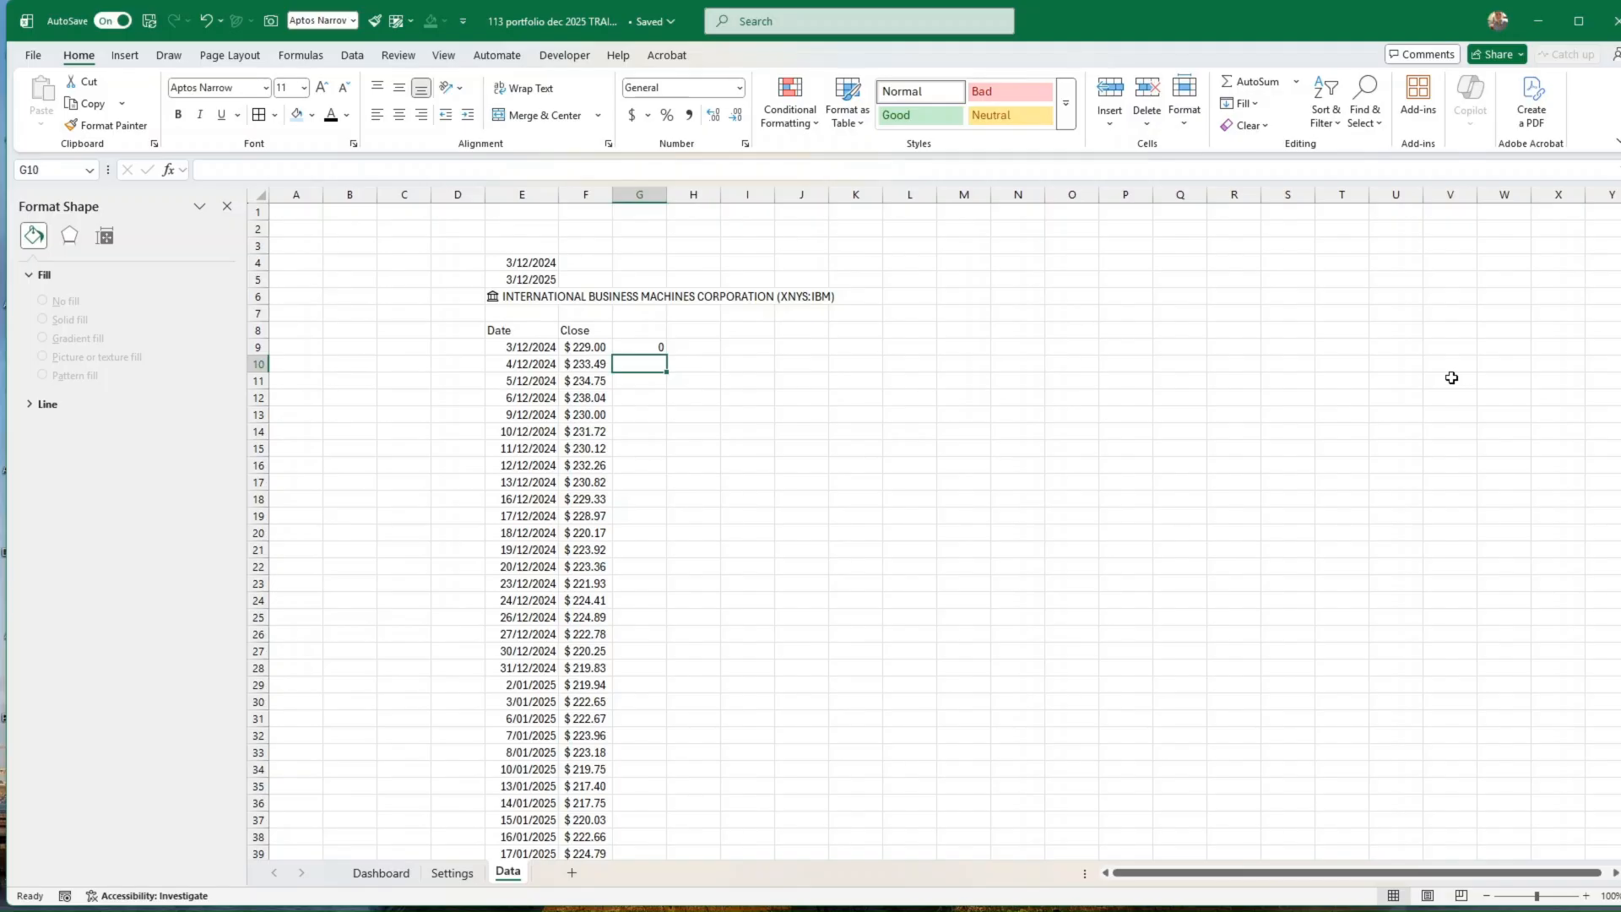
{"action": "type", "text": "="}
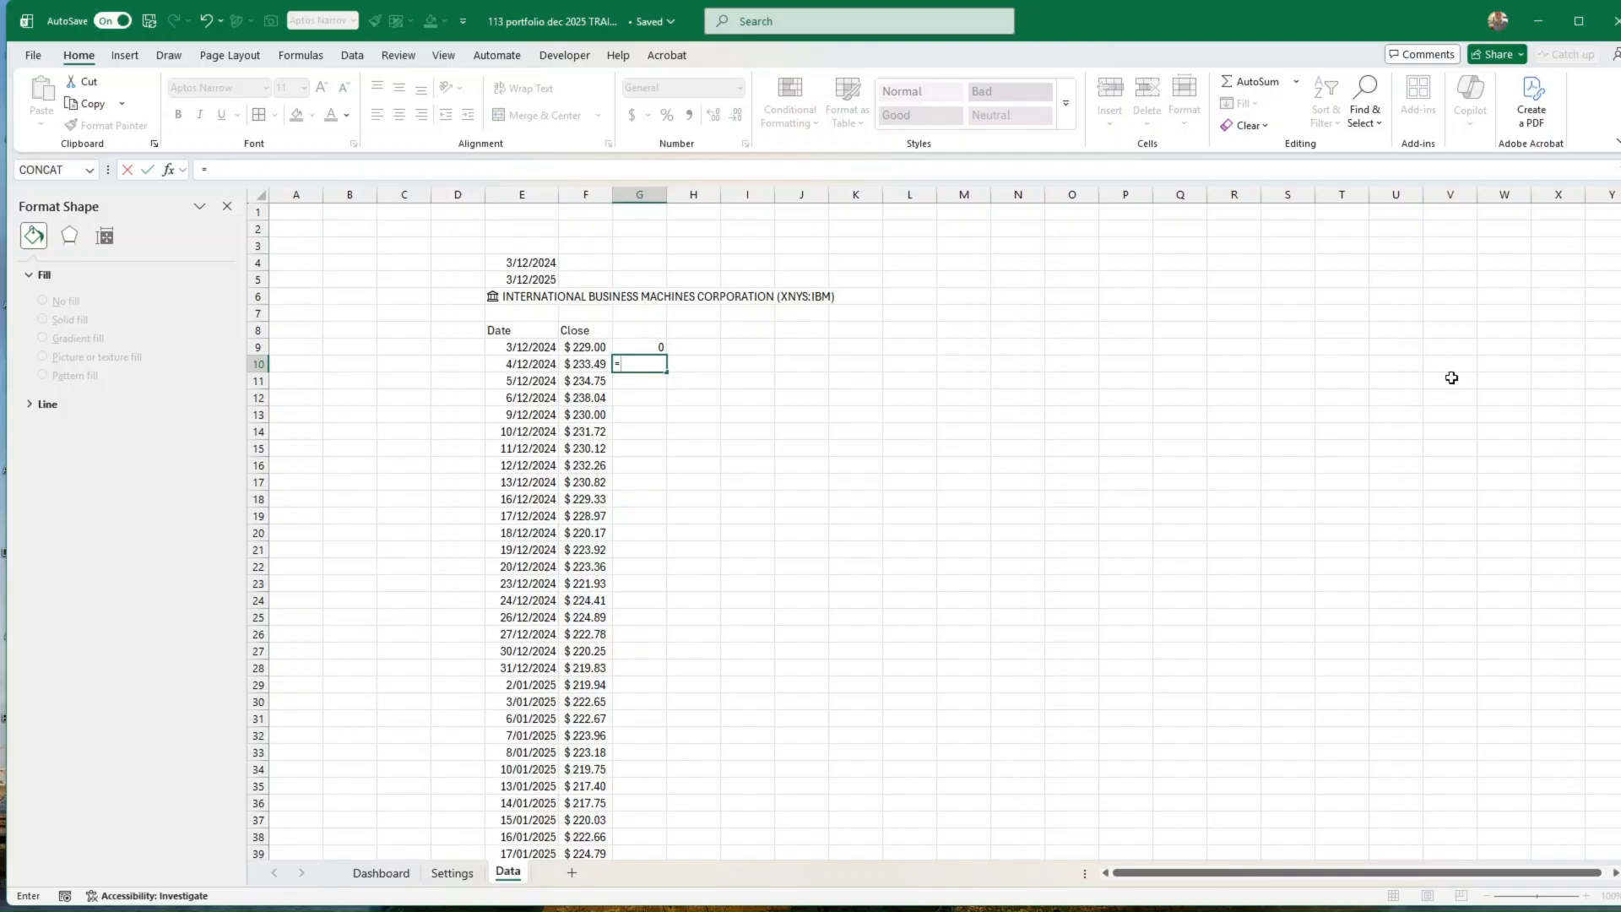
{"action": "key", "text": "Left"}
{"action": "type", "text": "-"}
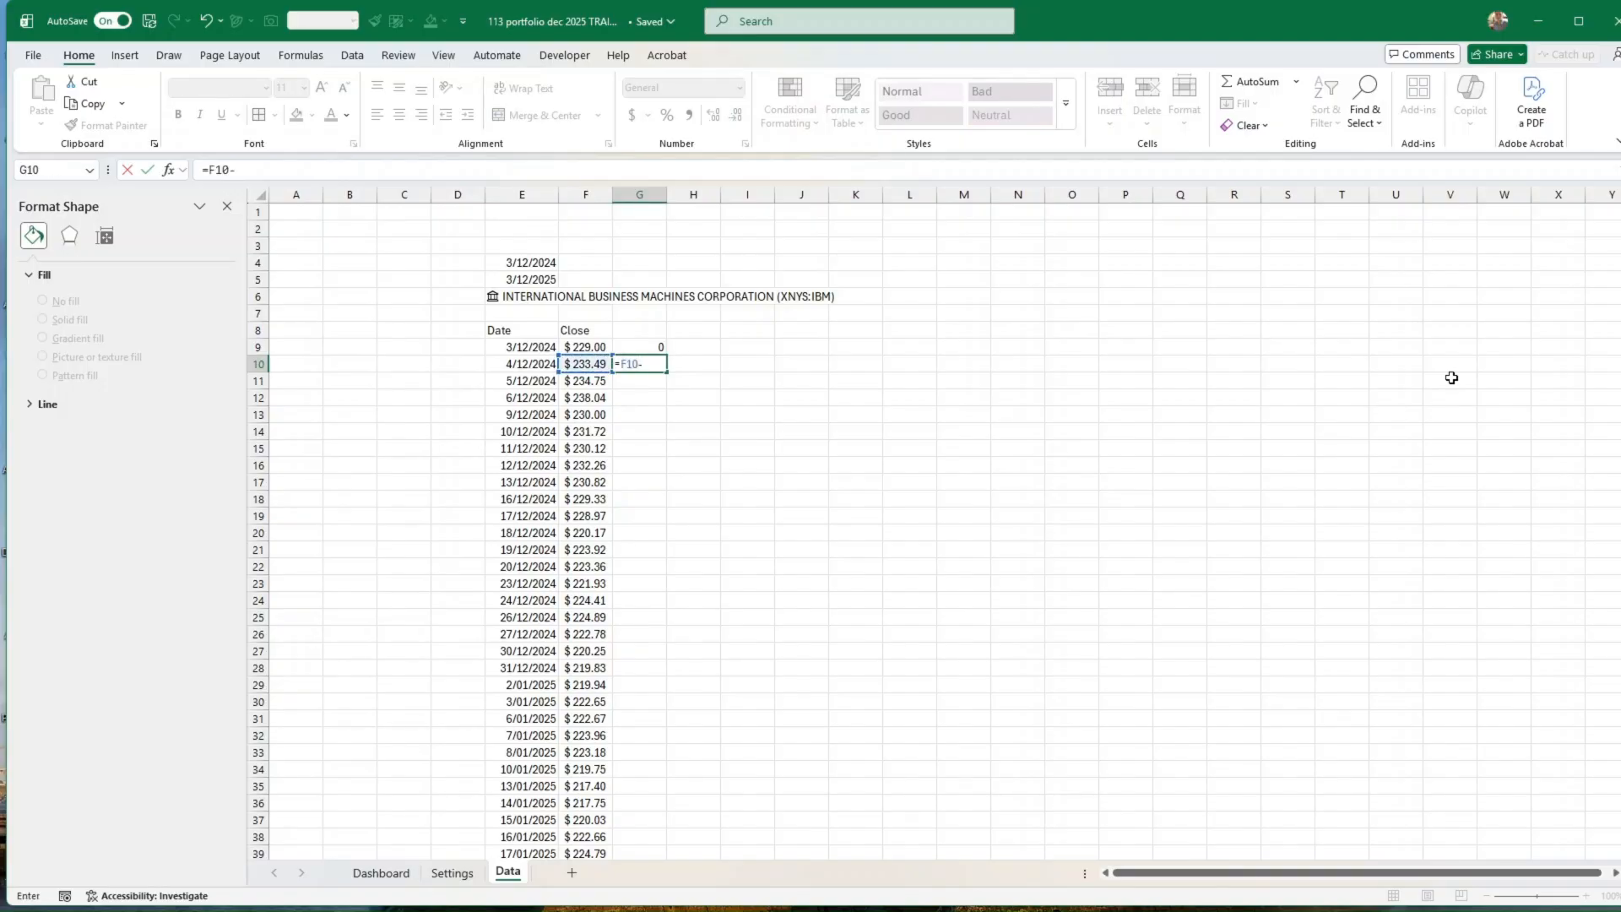
{"action": "key", "text": "Up"}
{"action": "key", "text": "Return"}
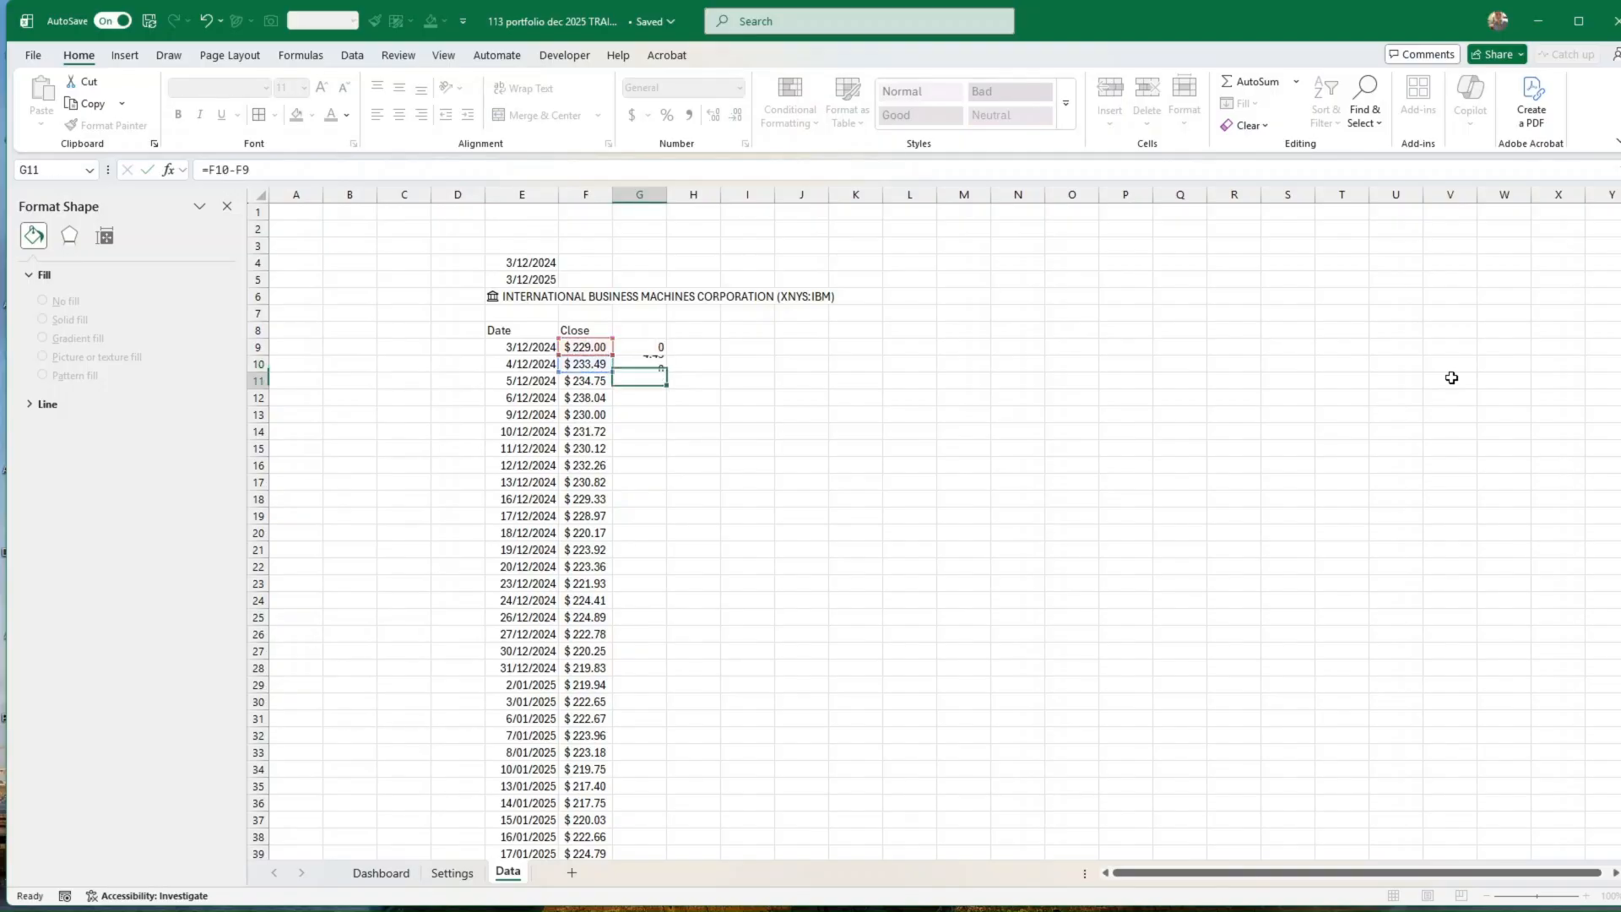
Step: Fill the price change formula from G10 down column G for all rows of the price history
{"action": "left_click", "coordinate": [645, 365]}
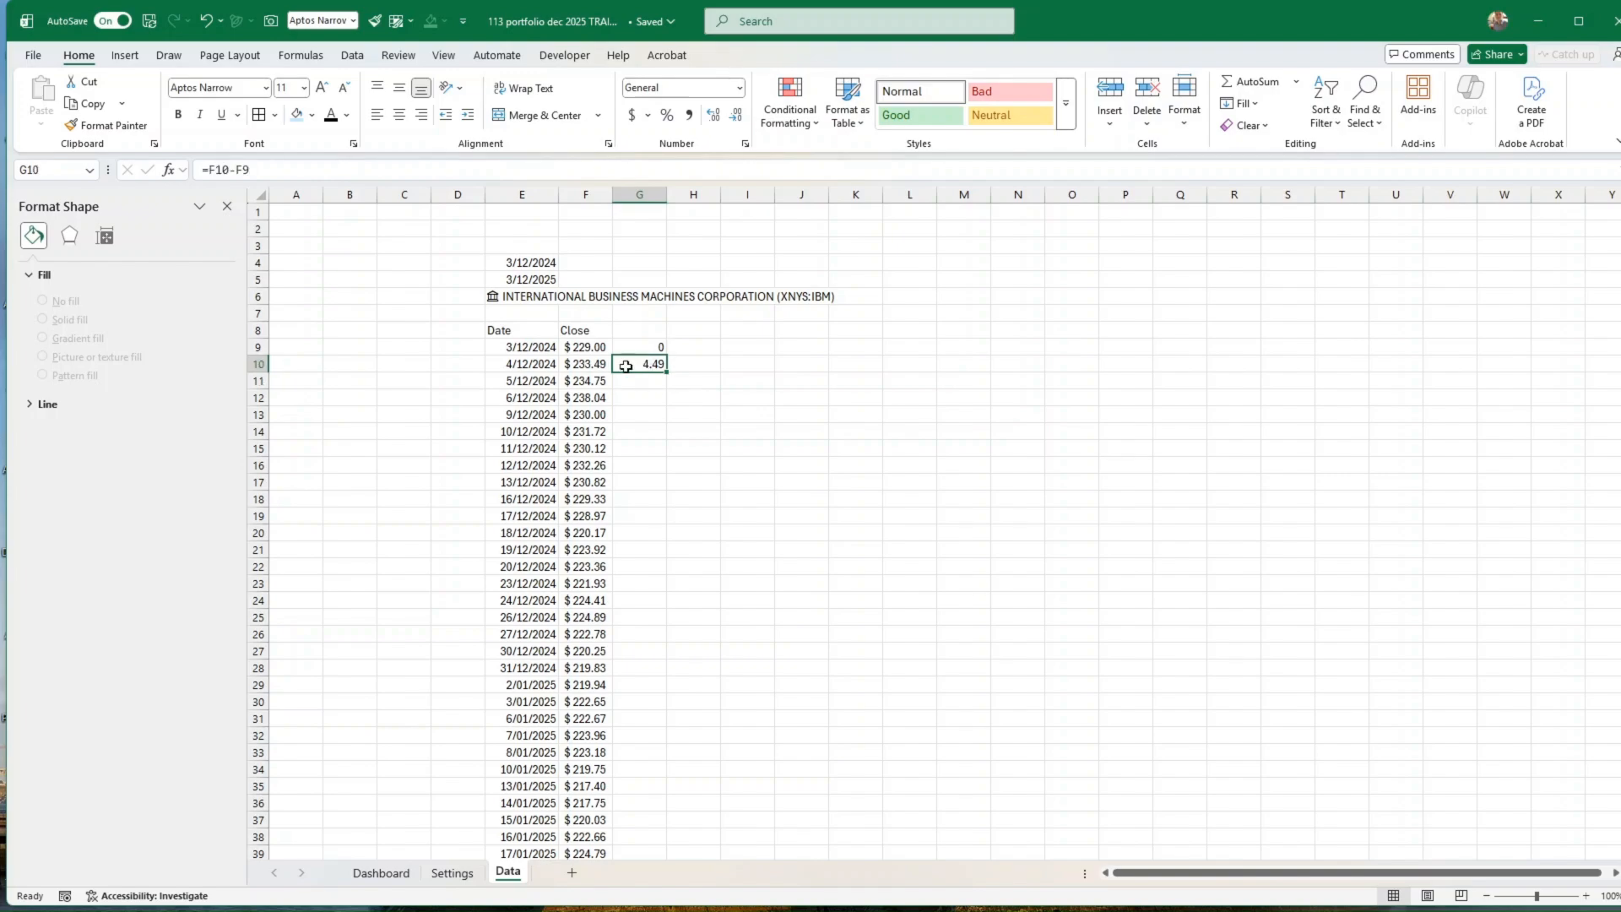
{"action": "double_click", "coordinate": [666, 371]}
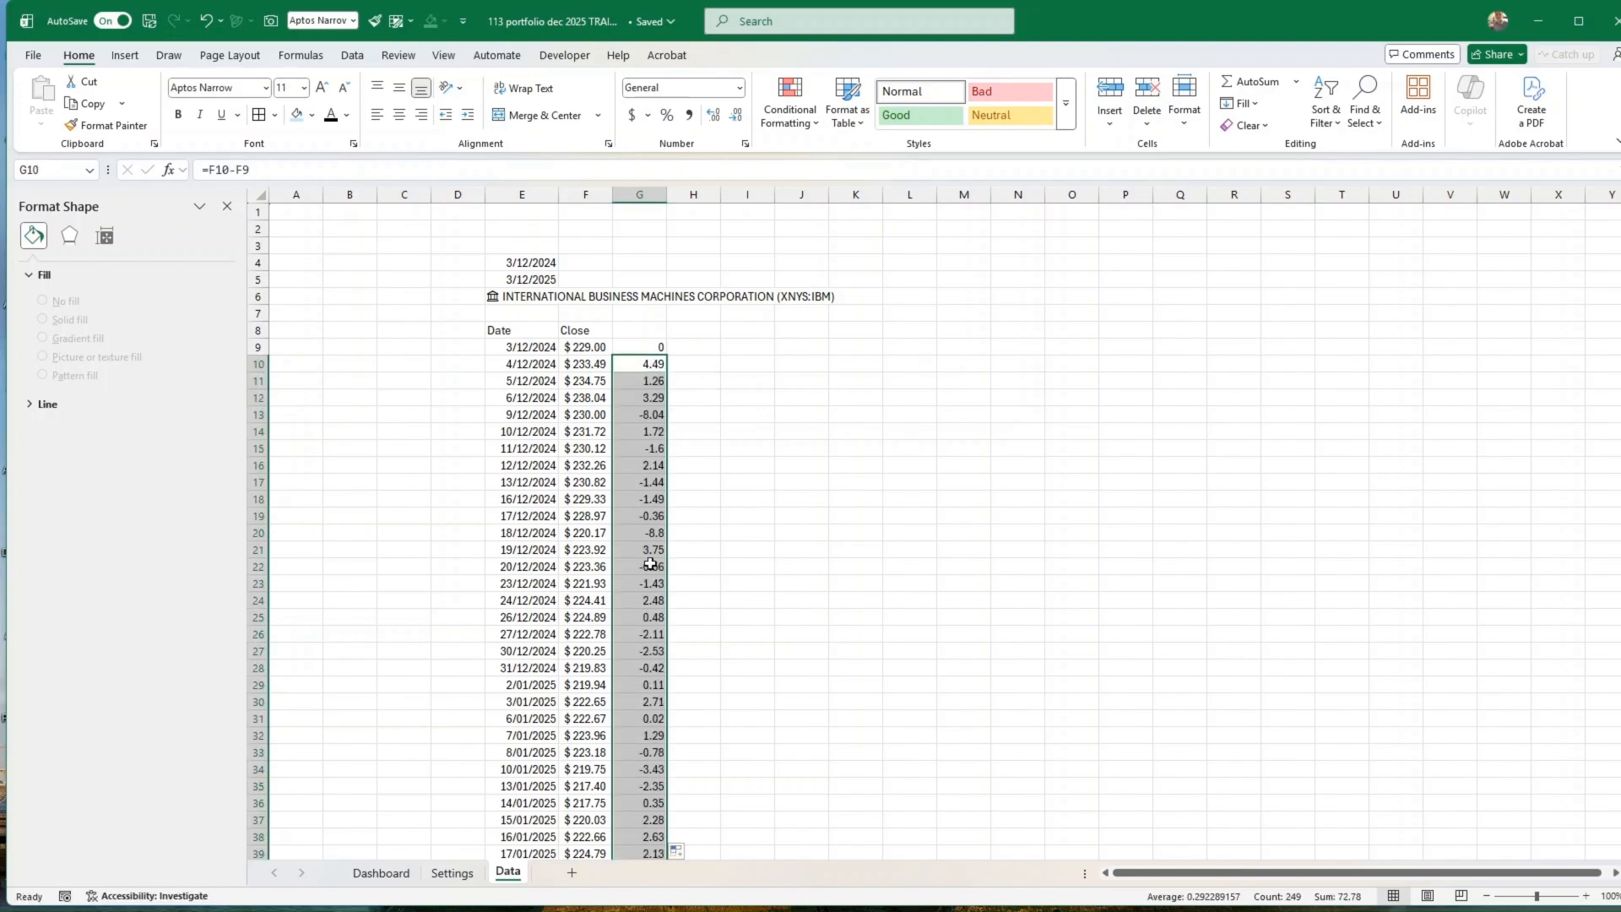
{"action": "scroll", "coordinate": [667, 574], "scroll_direction": "down", "scroll_amount": 20}
{"action": "scroll", "coordinate": [687, 599], "scroll_direction": "up", "scroll_amount": 20}
{"action": "key", "text": "alt+Tab"}
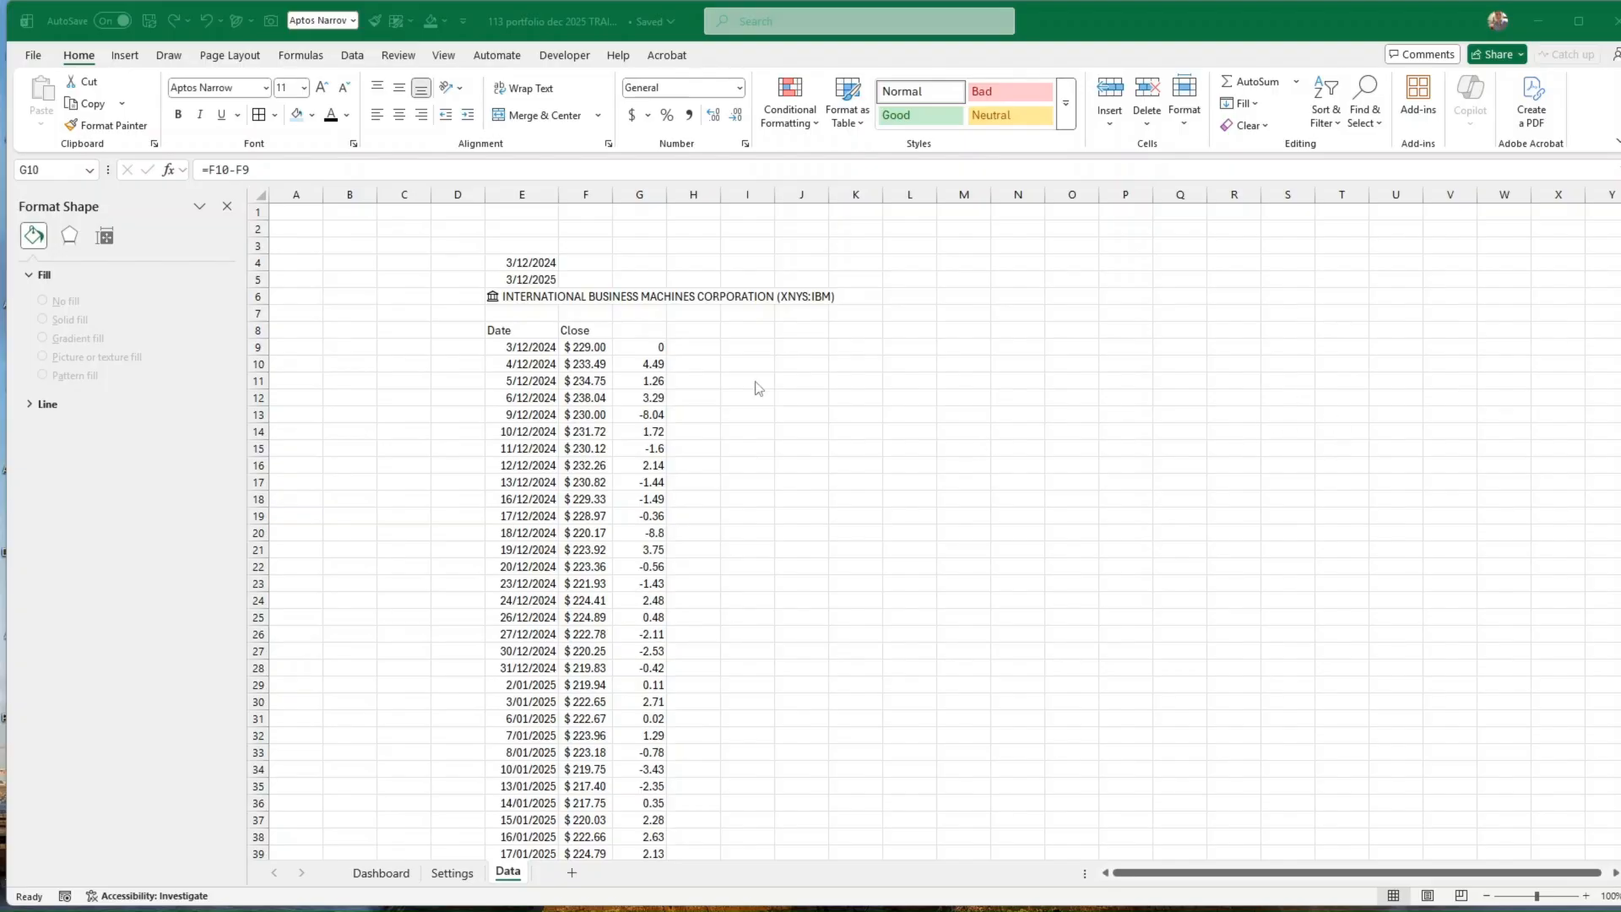
Step: Enter the formula =F10-$F$9 in cell H10 to calculate the price change from the first day's close
{"action": "left_click", "coordinate": [580, 347]}
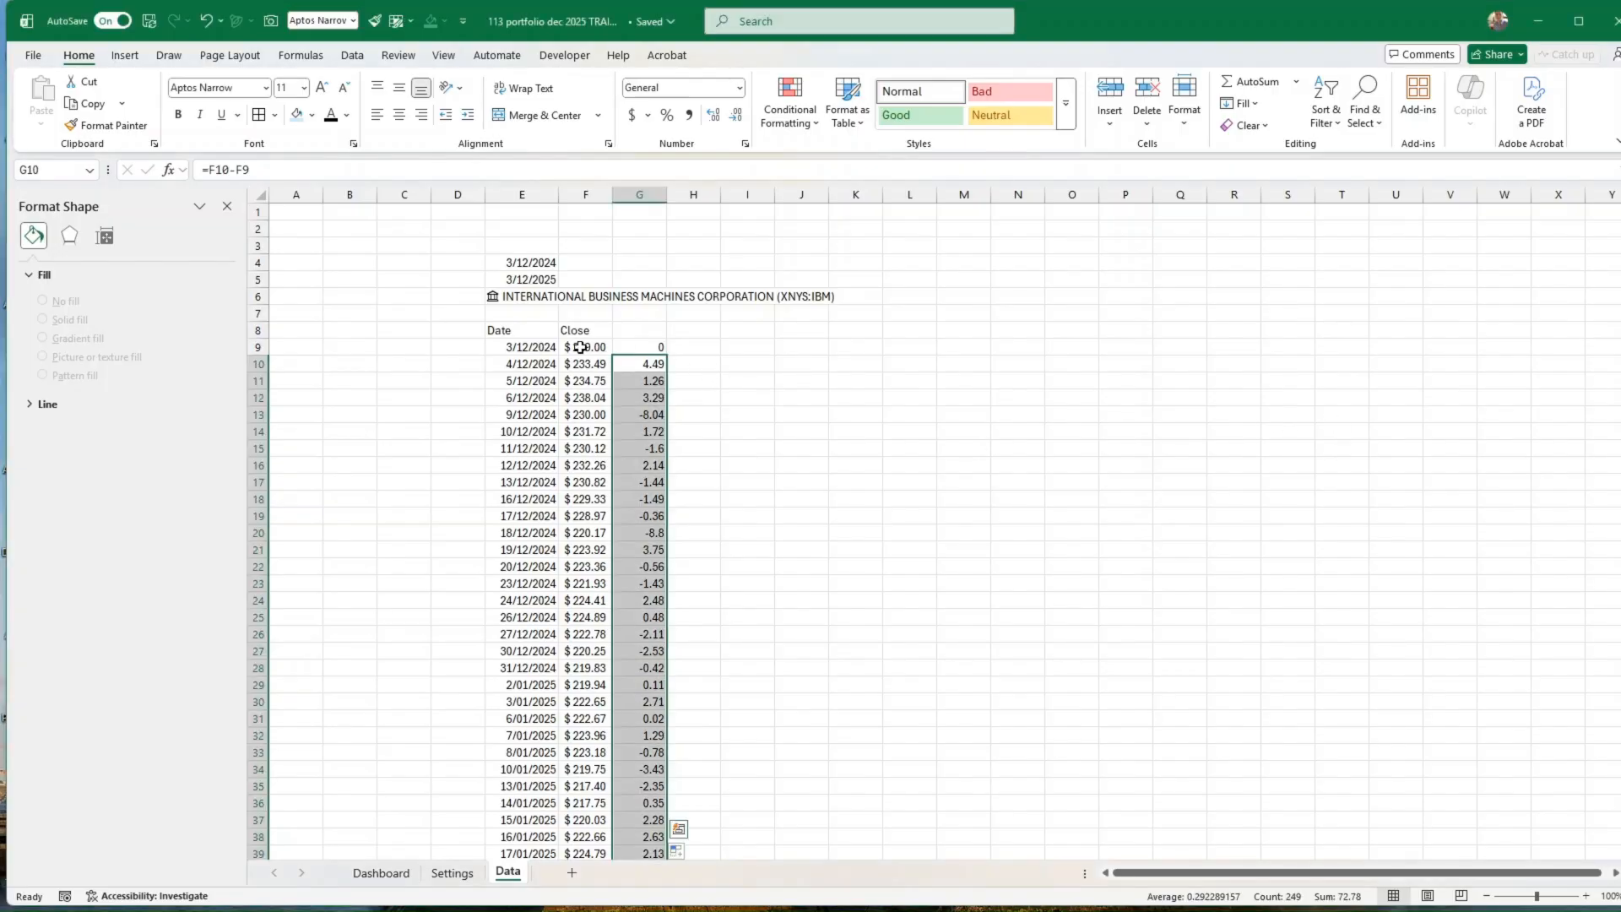
{"action": "left_click", "coordinate": [580, 347]}
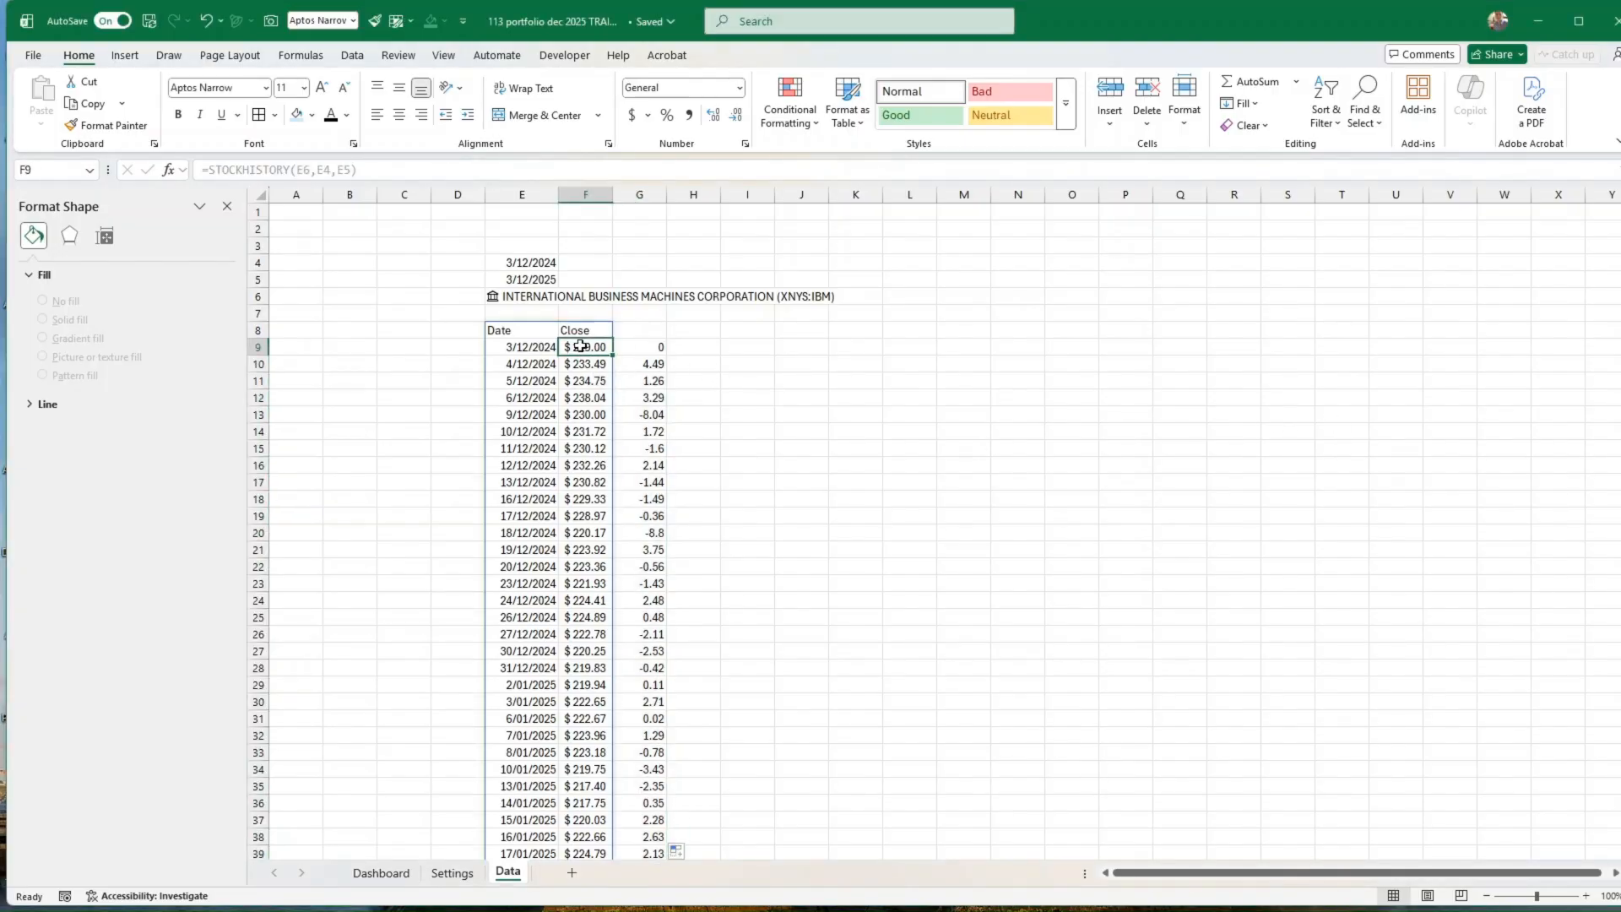
{"action": "left_click", "coordinate": [684, 366]}
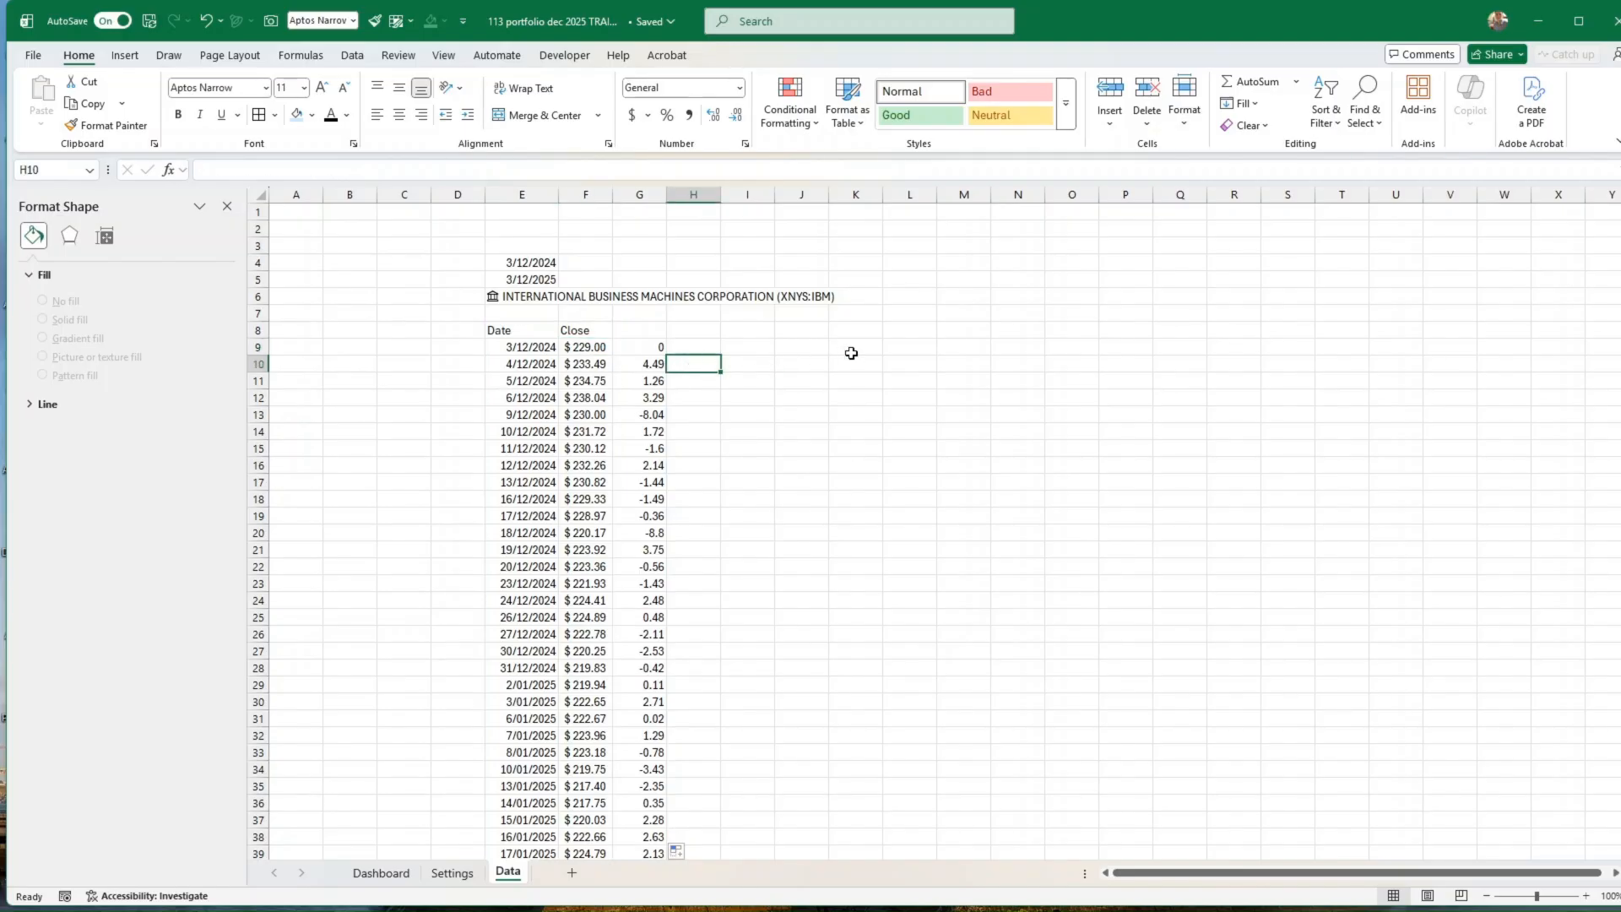
{"action": "type", "text": "="}
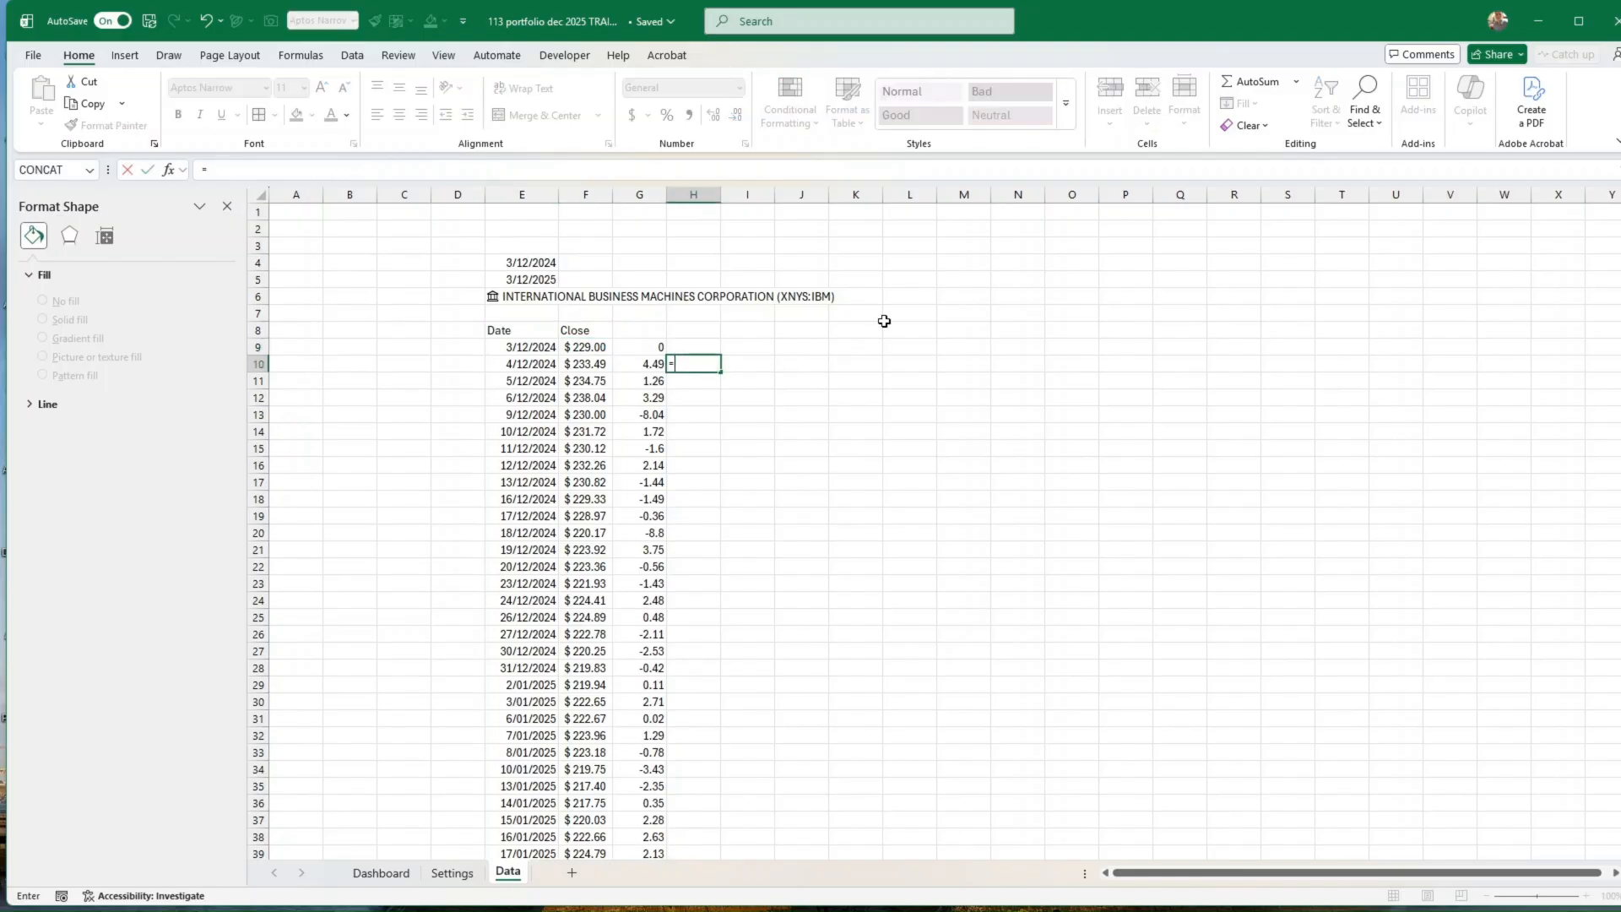
{"action": "key", "text": "Left"}
{"action": "key", "text": "Left"}
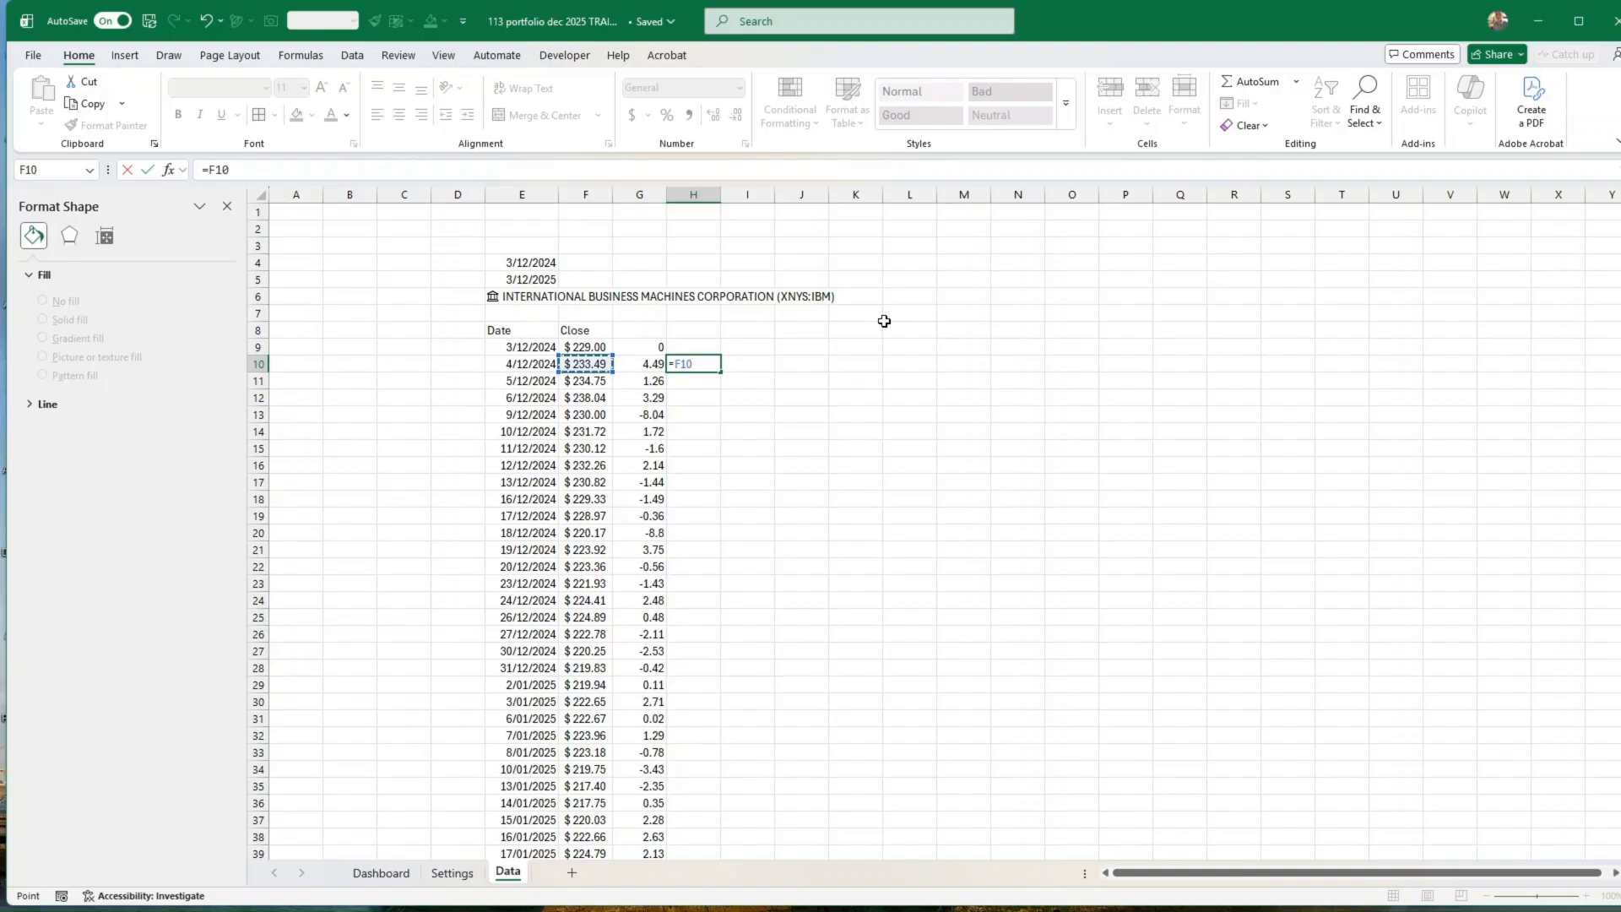
{"action": "type", "text": "-"}
{"action": "key", "text": "Up"}
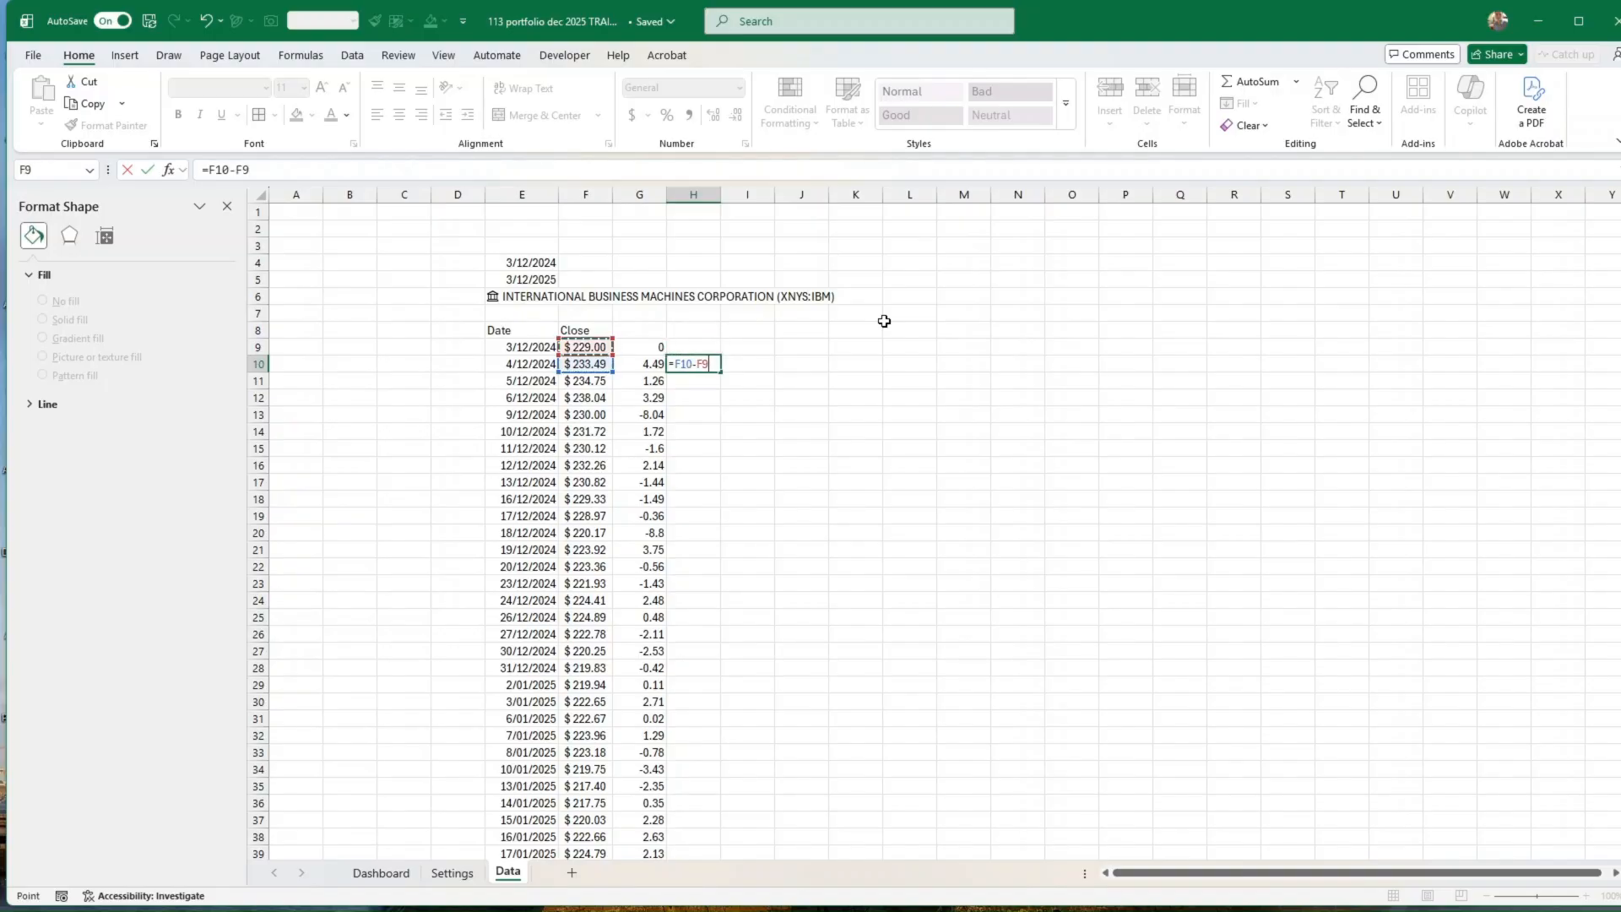
{"action": "left_click", "coordinate": [268, 168]}
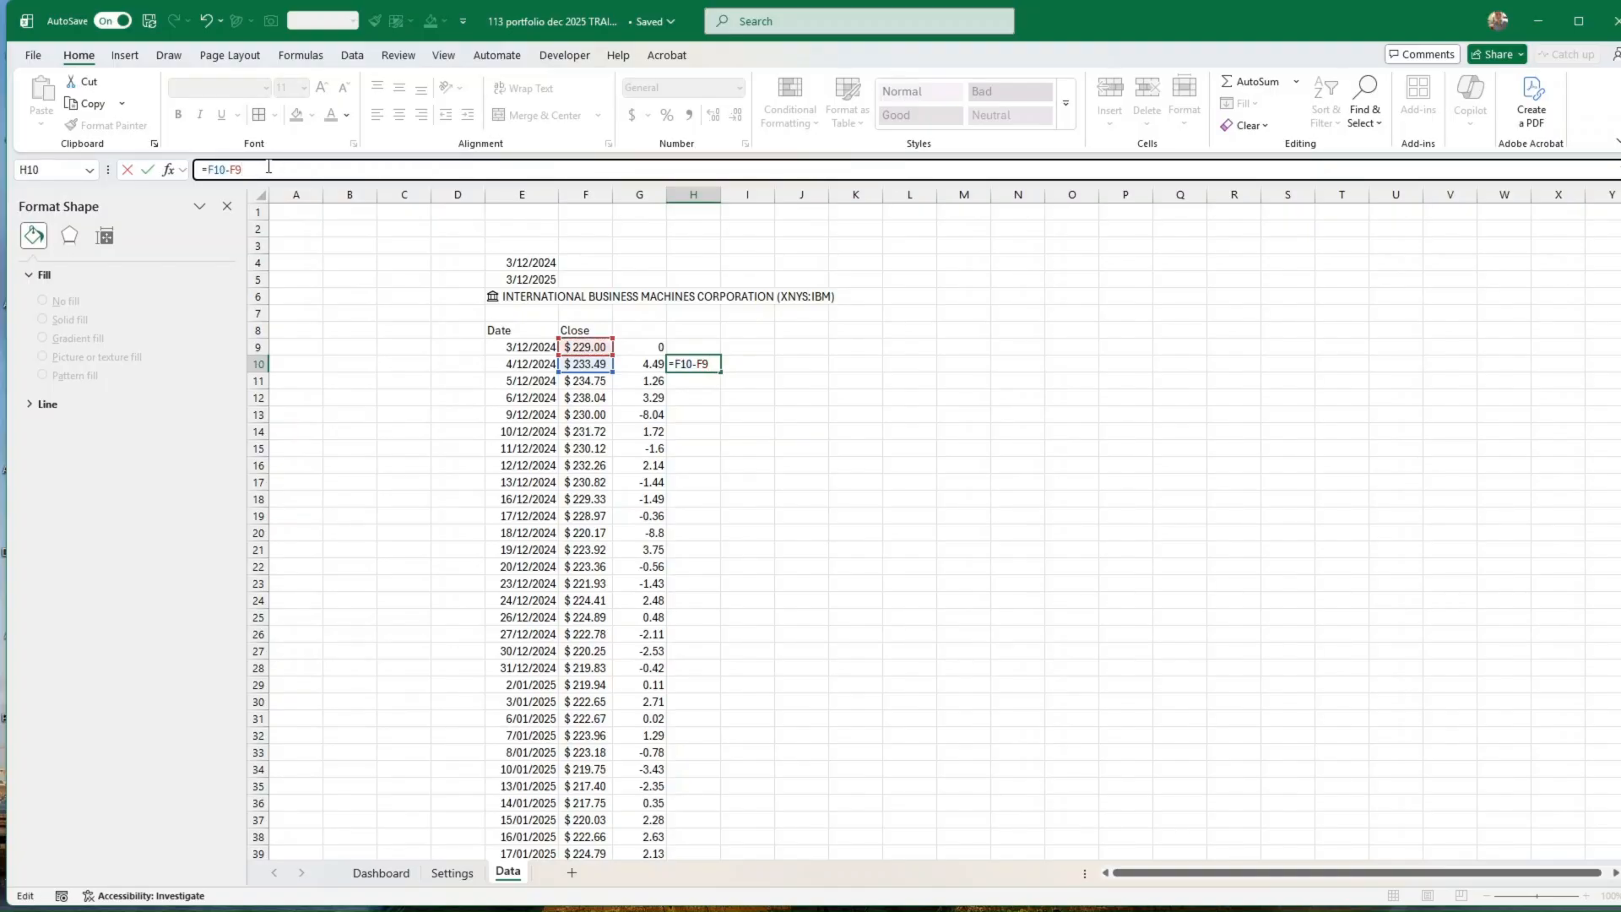
{"action": "key", "text": "F4"}
{"action": "key", "text": "Return"}
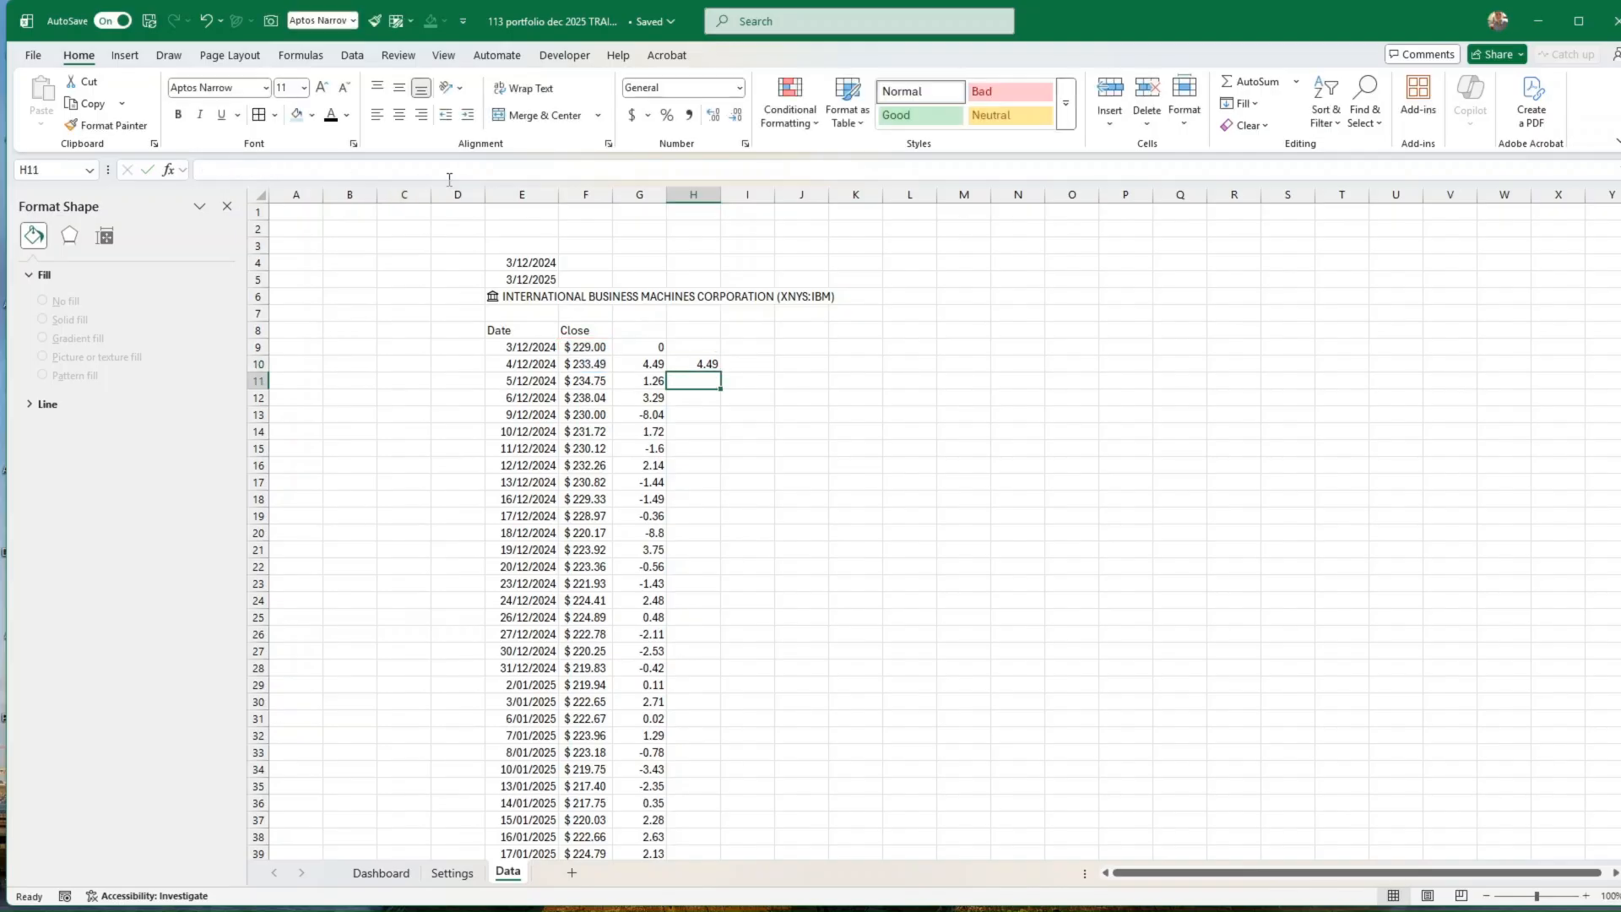
Step: Fill the H10 formula down column H for all rows of the price history
{"action": "left_click", "coordinate": [709, 363]}
{"action": "left_click_drag", "start_coordinate": [720, 372], "coordinate": [731, 499]}
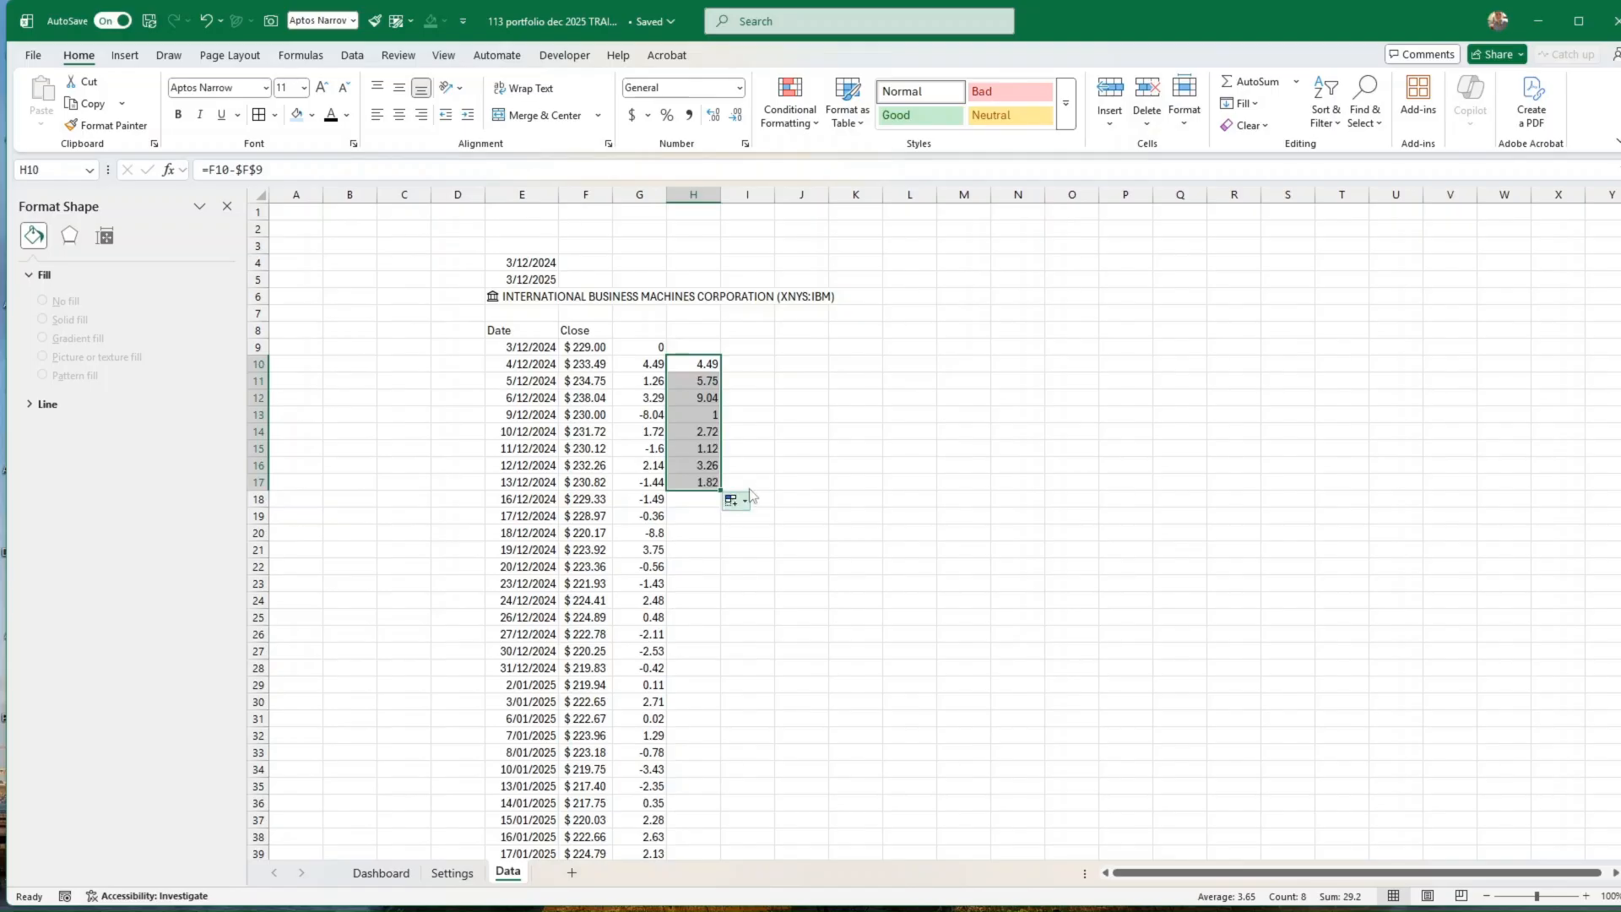
{"action": "left_click", "coordinate": [712, 481]}
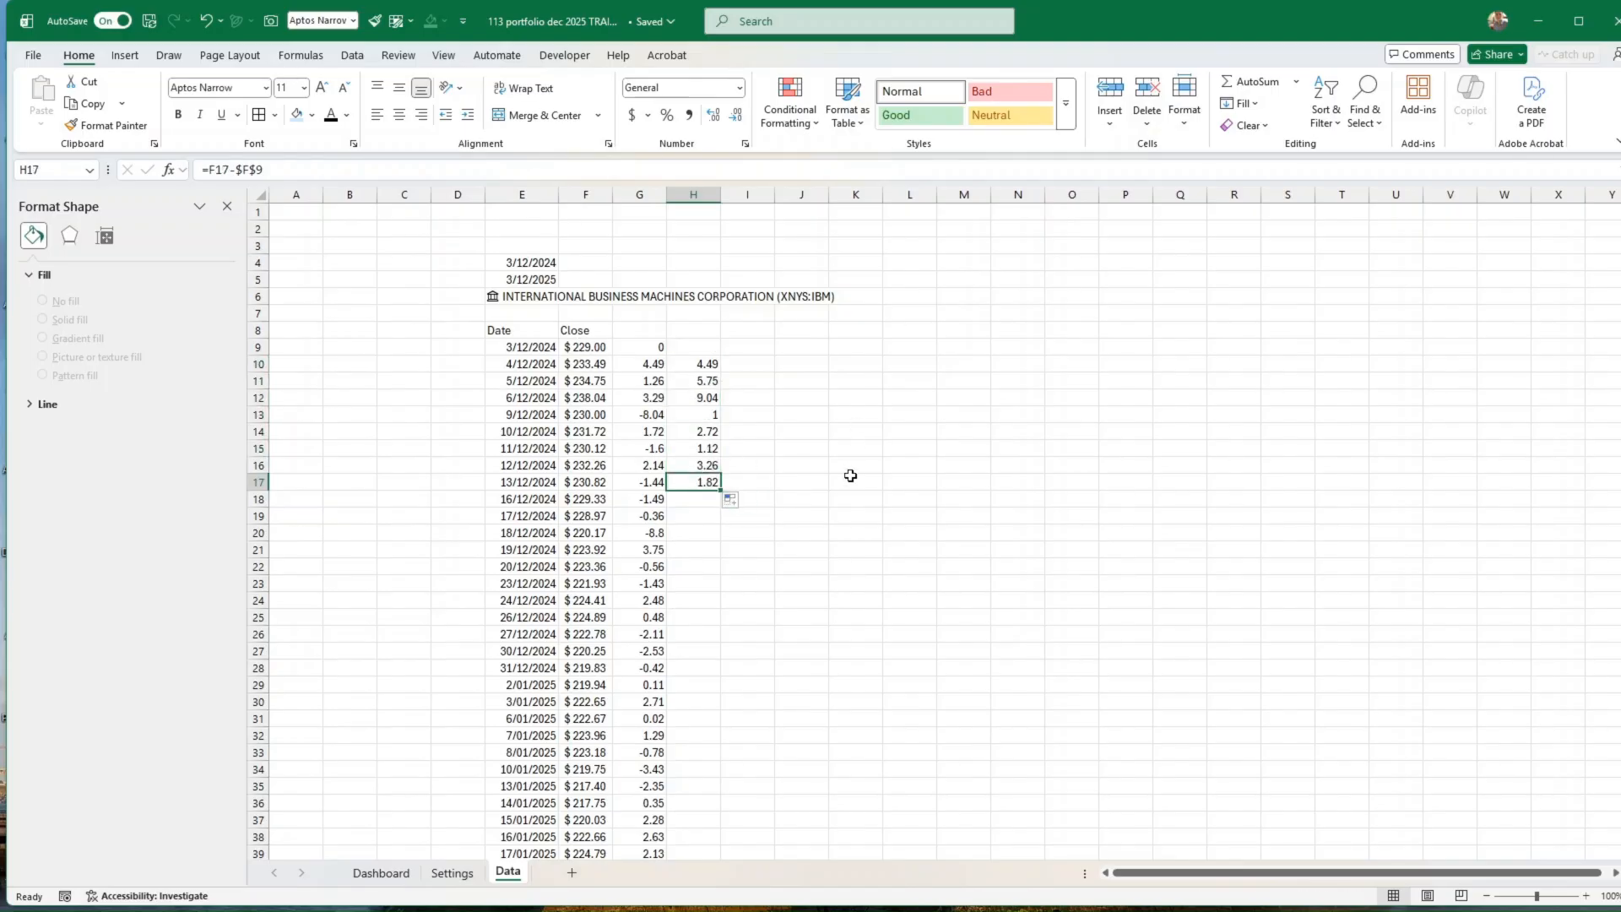
{"action": "double_click", "coordinate": [721, 490]}
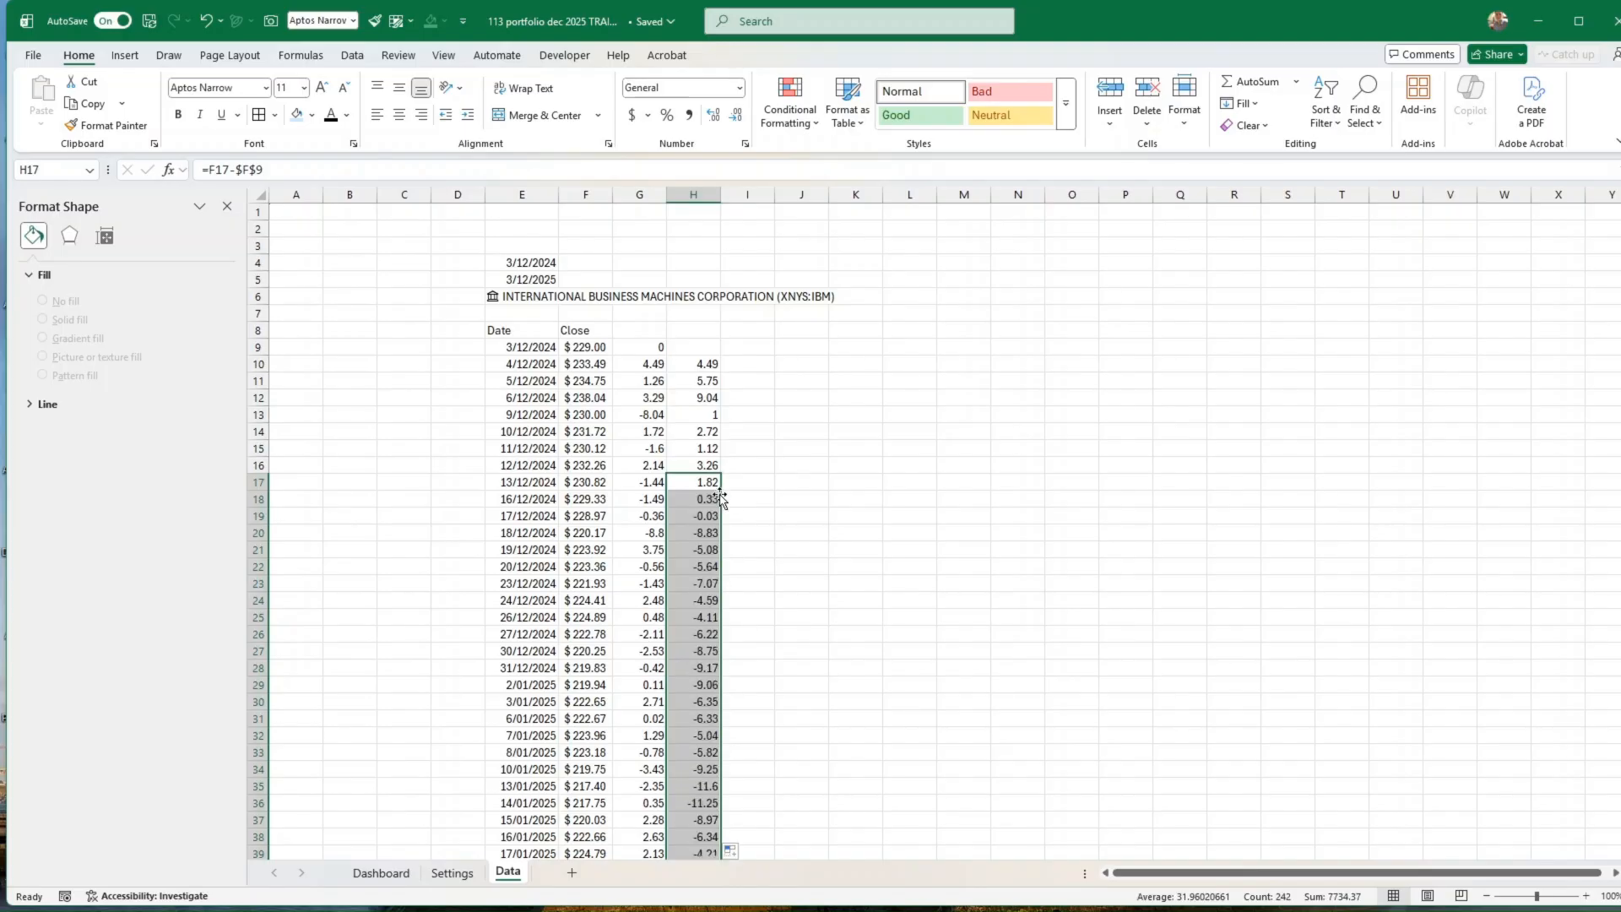
{"action": "scroll", "coordinate": [708, 522], "scroll_direction": "down", "scroll_amount": 8}
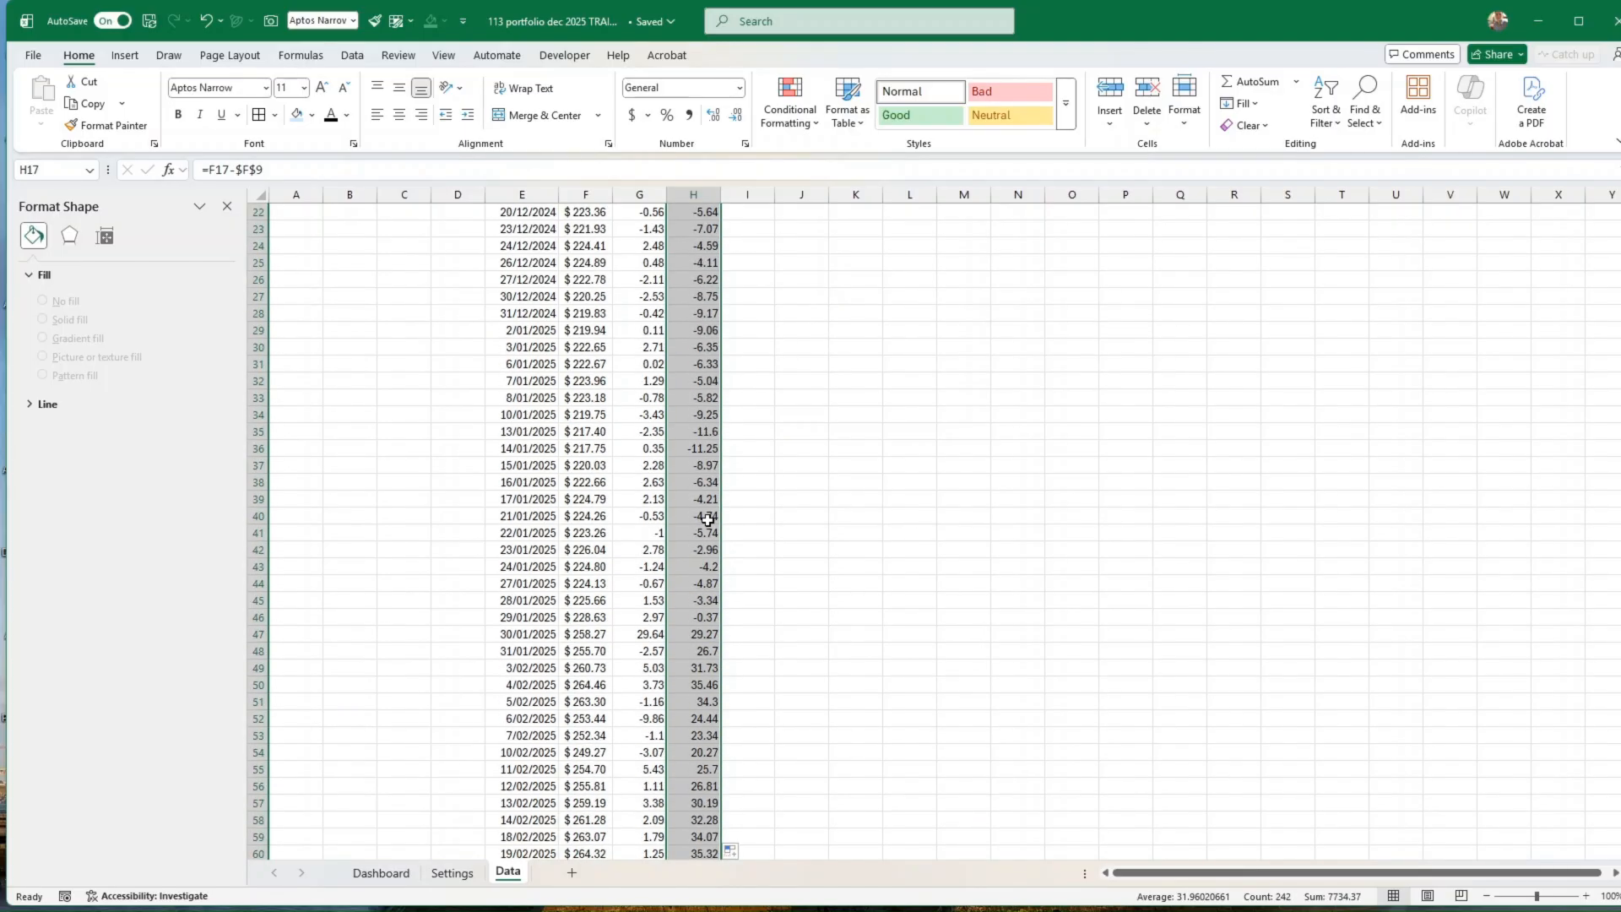
{"action": "scroll", "coordinate": [708, 521], "scroll_direction": "up", "scroll_amount": 8}
{"action": "left_click", "coordinate": [809, 432]}
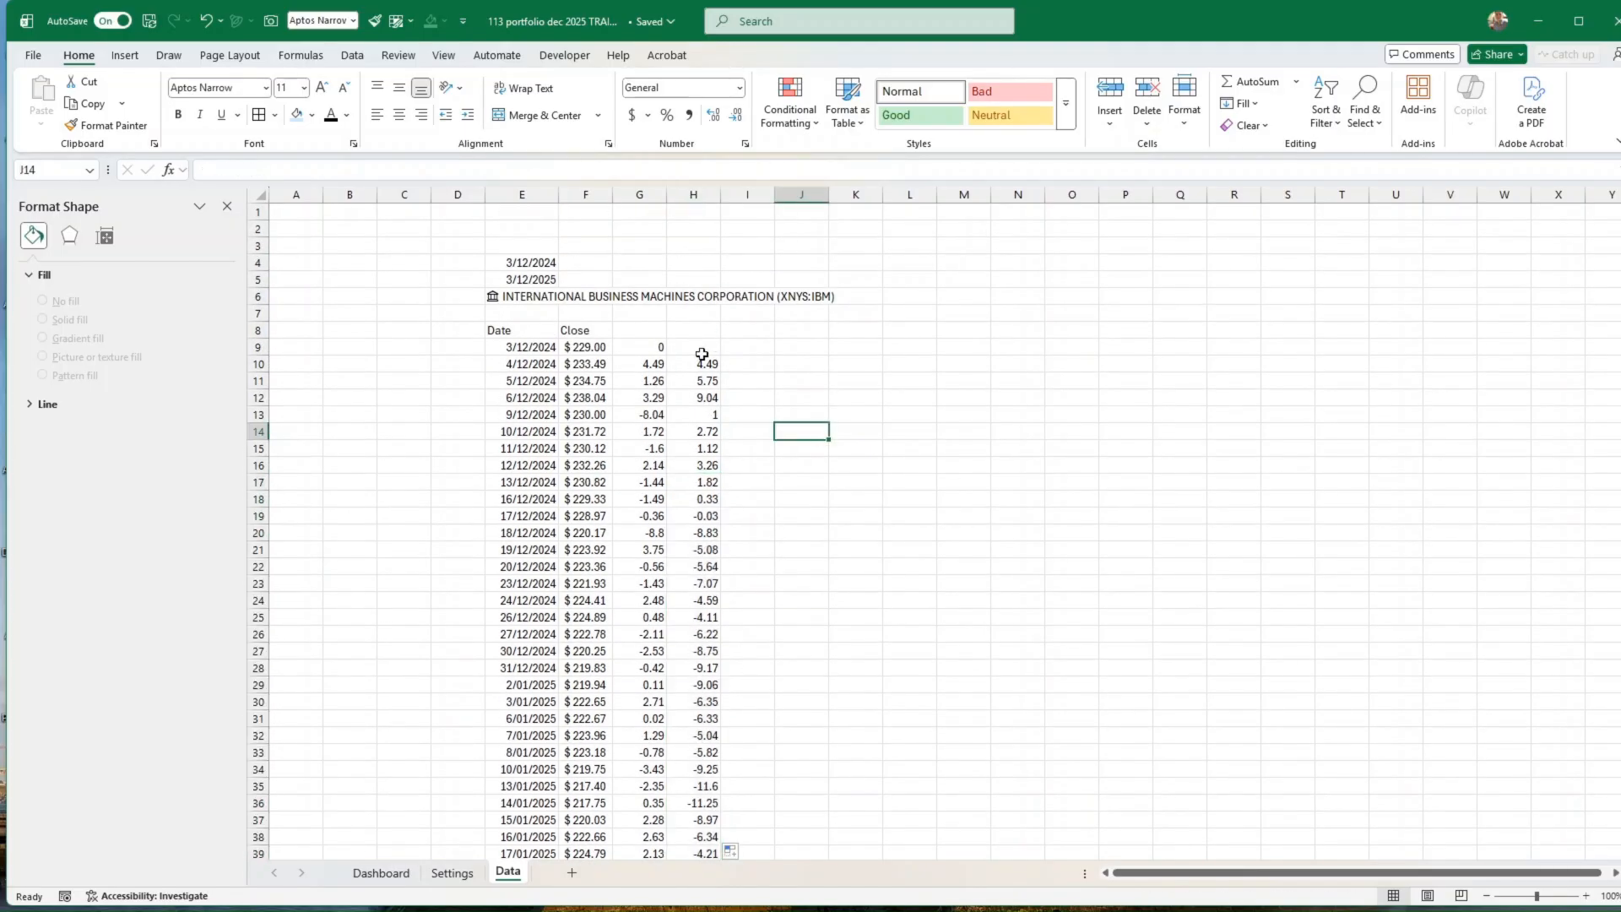
{"action": "left_click", "coordinate": [702, 351]}
{"action": "left_click_drag", "start_coordinate": [702, 350], "coordinate": [701, 823]}
{"action": "left_click", "coordinate": [125, 55]}
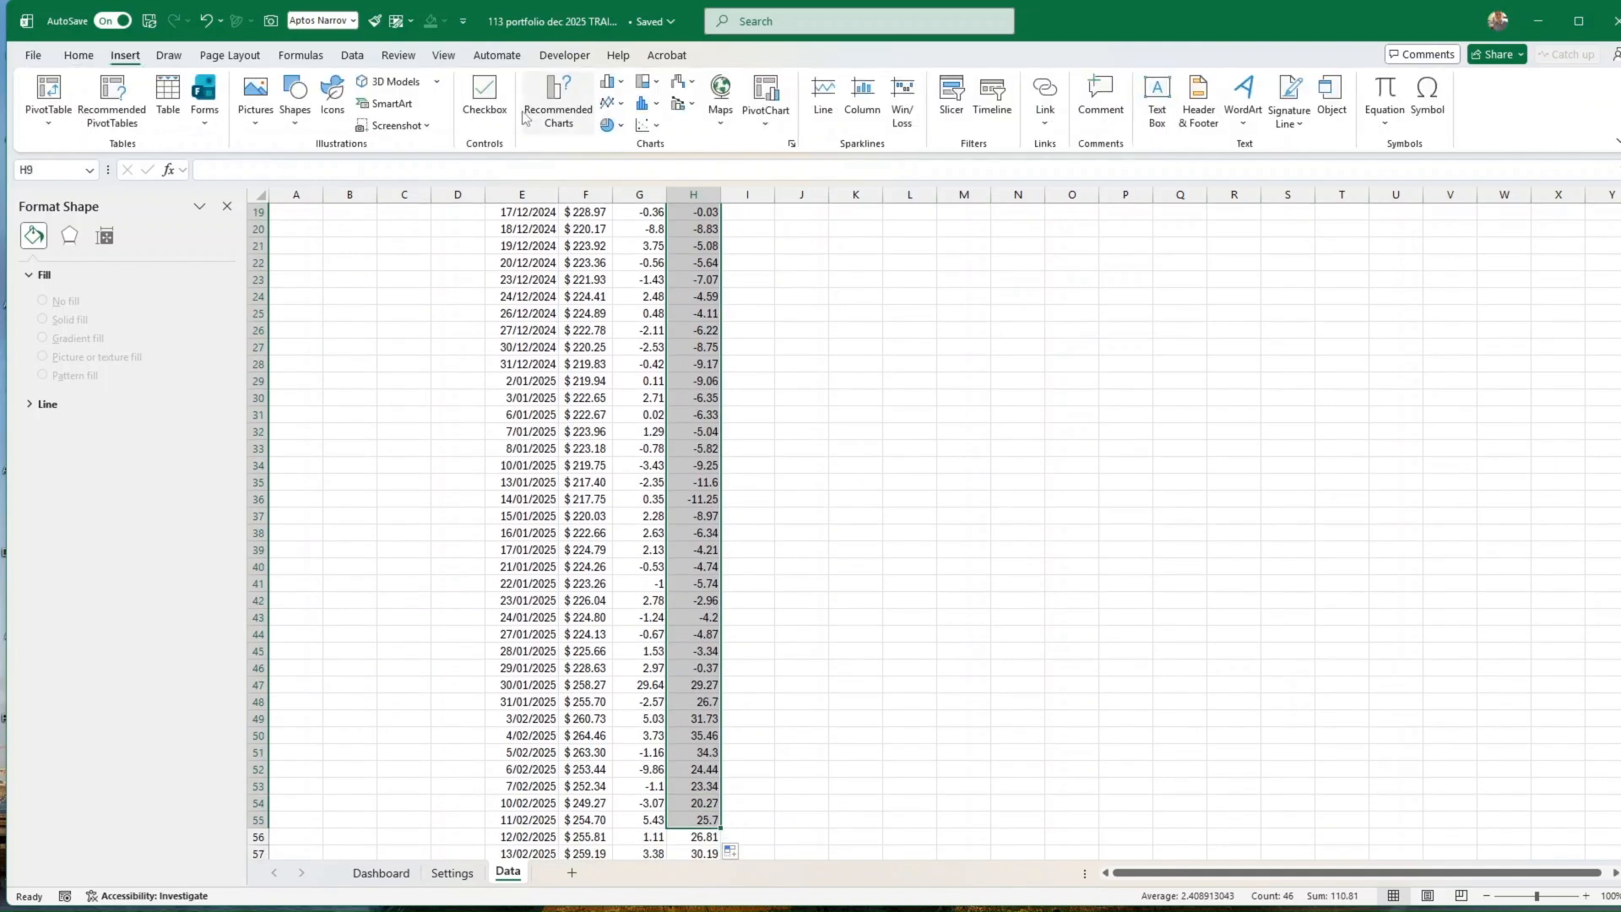
{"action": "left_click", "coordinate": [551, 97]}
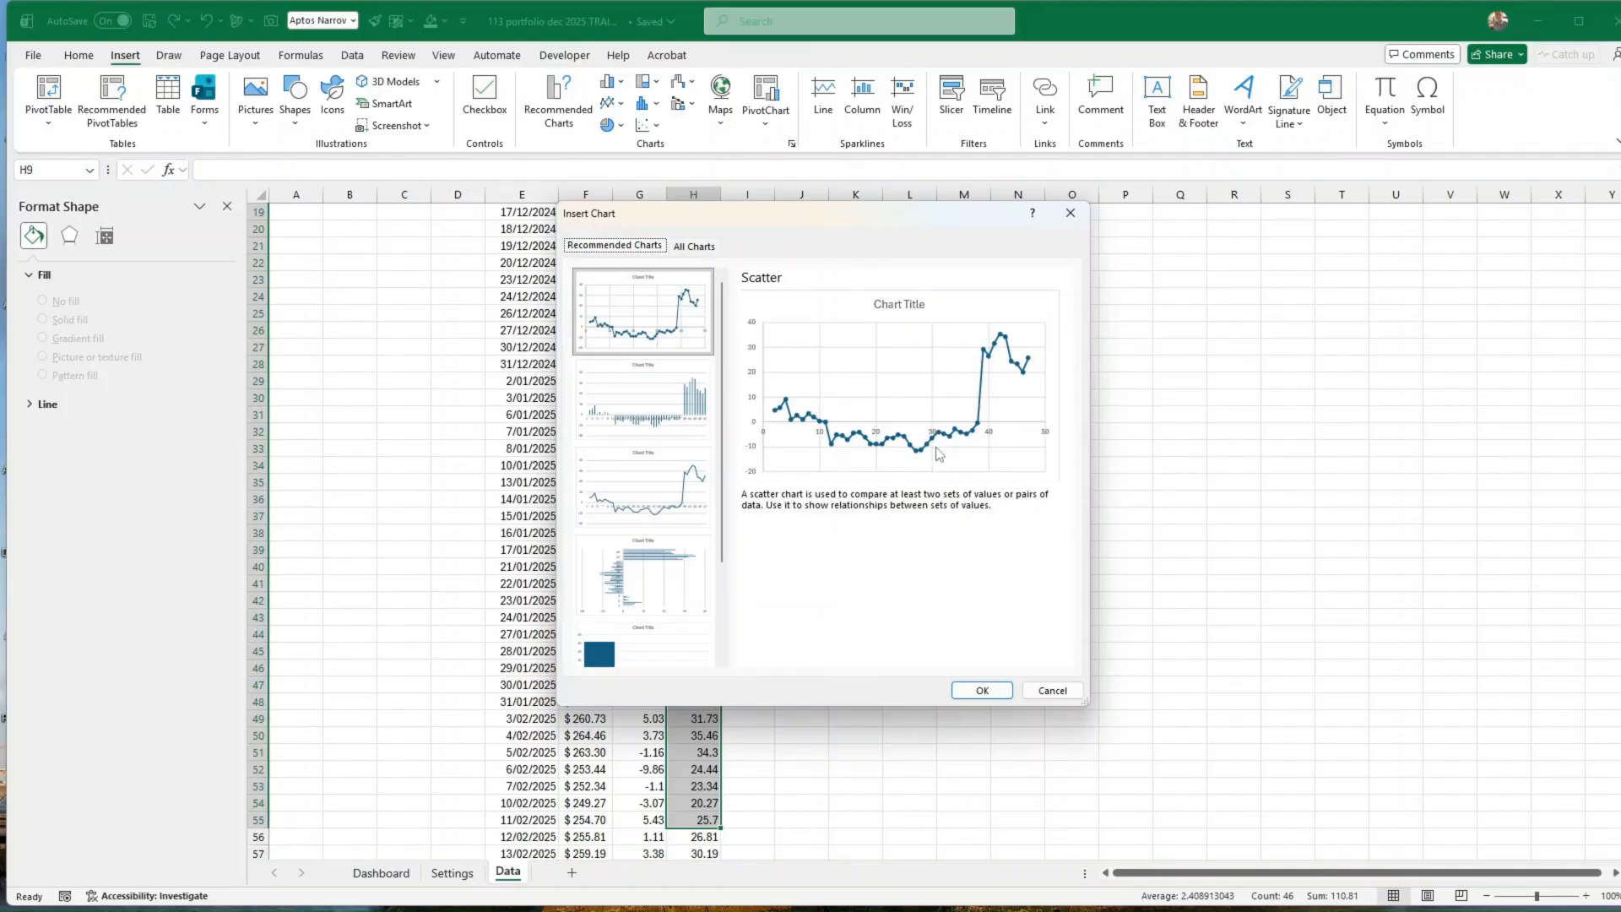
{"action": "left_click", "coordinate": [1052, 691]}
Step: Label the two change columns with the headers "day change" in G8 and "change from day 1" in H8
{"action": "scroll", "coordinate": [954, 498], "scroll_direction": "up", "scroll_amount": 6}
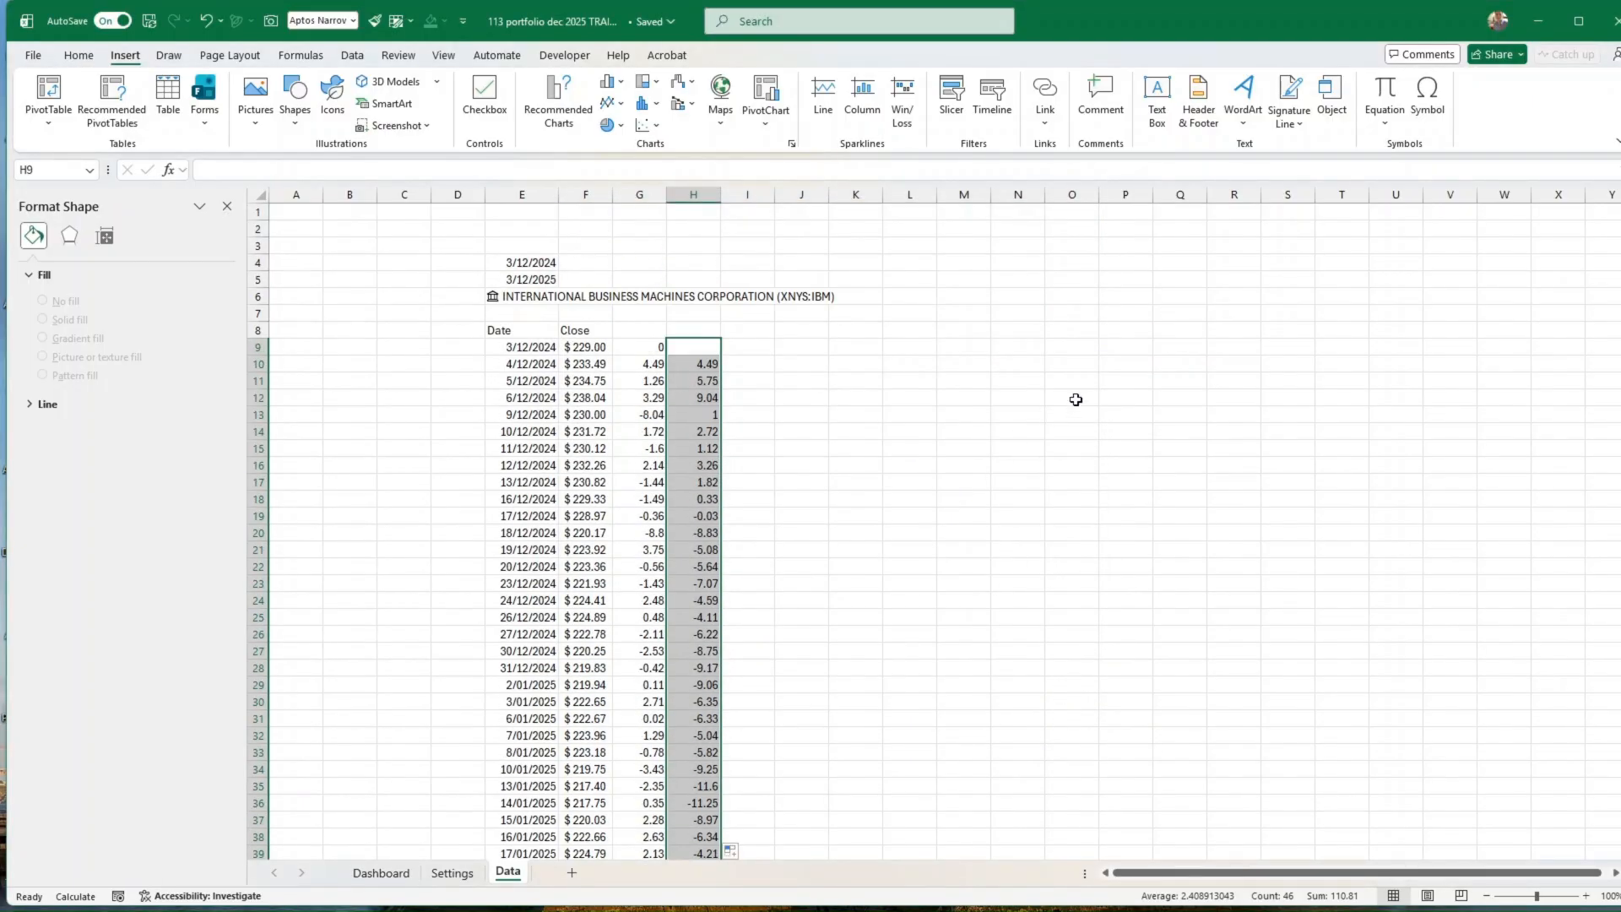
{"action": "scroll", "coordinate": [1067, 398], "scroll_direction": "down", "scroll_amount": 11}
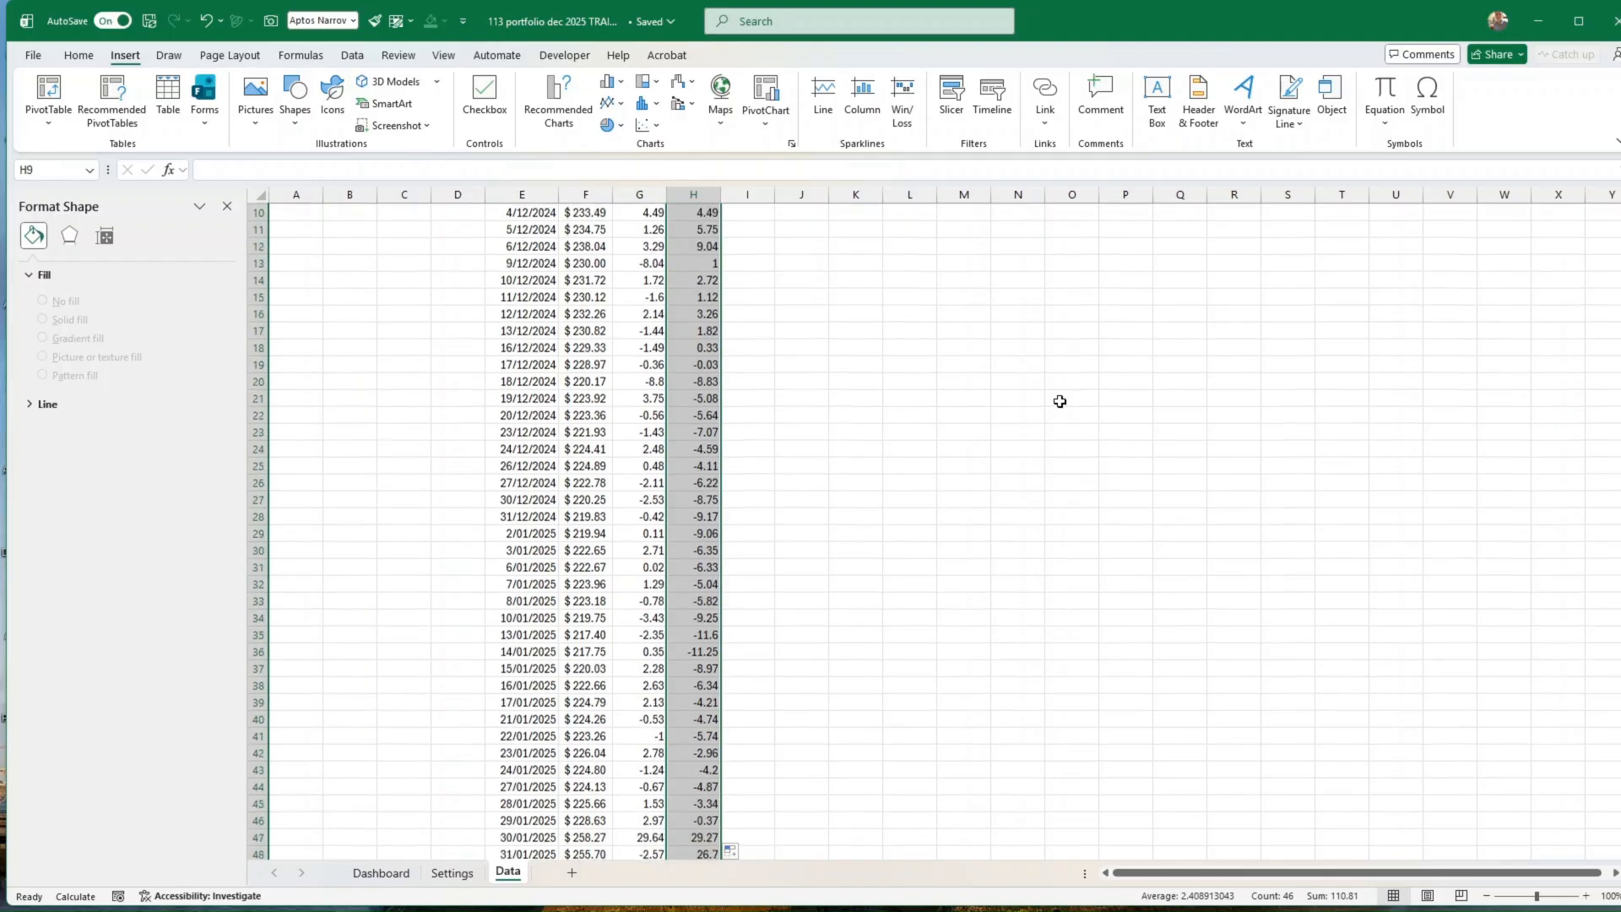
{"action": "scroll", "coordinate": [929, 472], "scroll_direction": "down", "scroll_amount": 7}
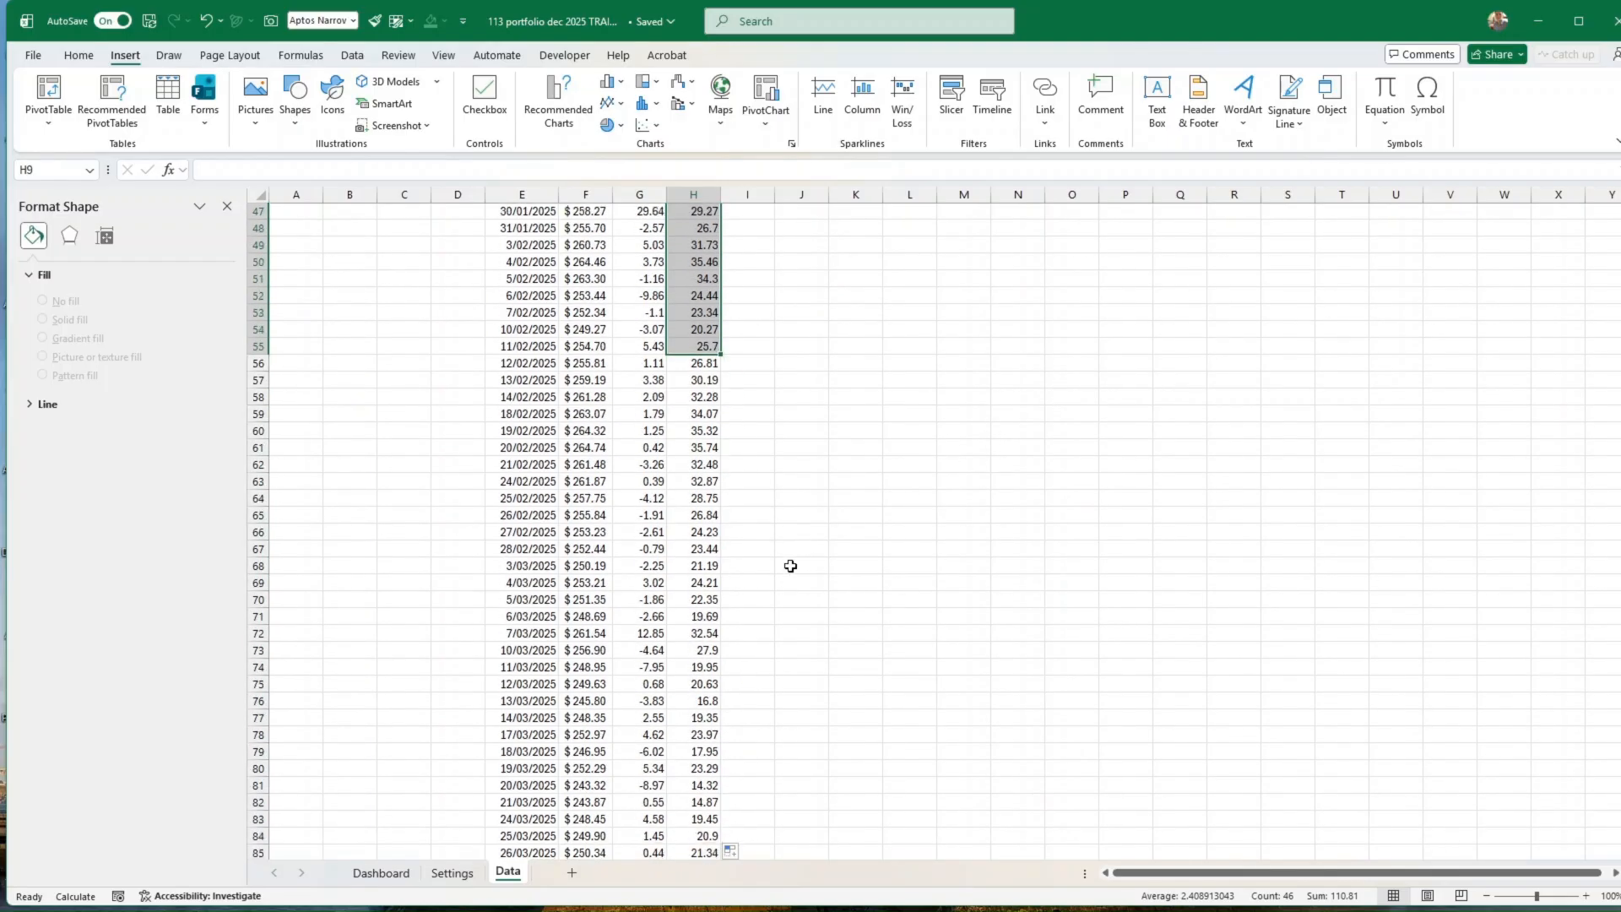
{"action": "scroll", "coordinate": [777, 579], "scroll_direction": "up", "scroll_amount": 15}
{"action": "scroll", "coordinate": [781, 580], "scroll_direction": "up", "scroll_amount": 3}
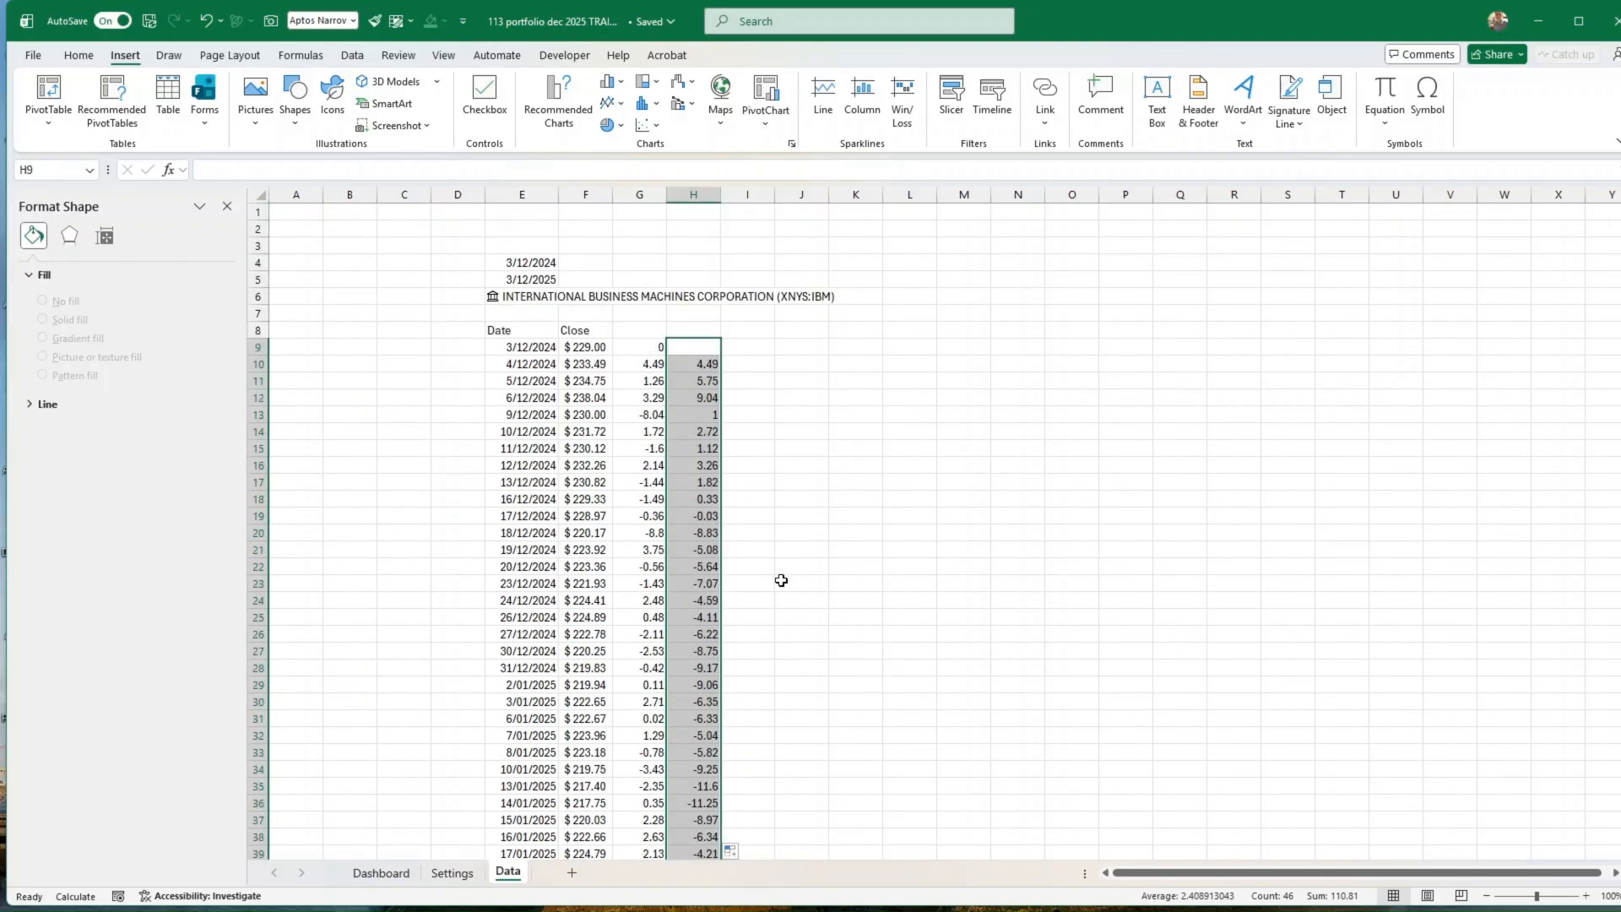
{"action": "left_click", "coordinate": [697, 346]}
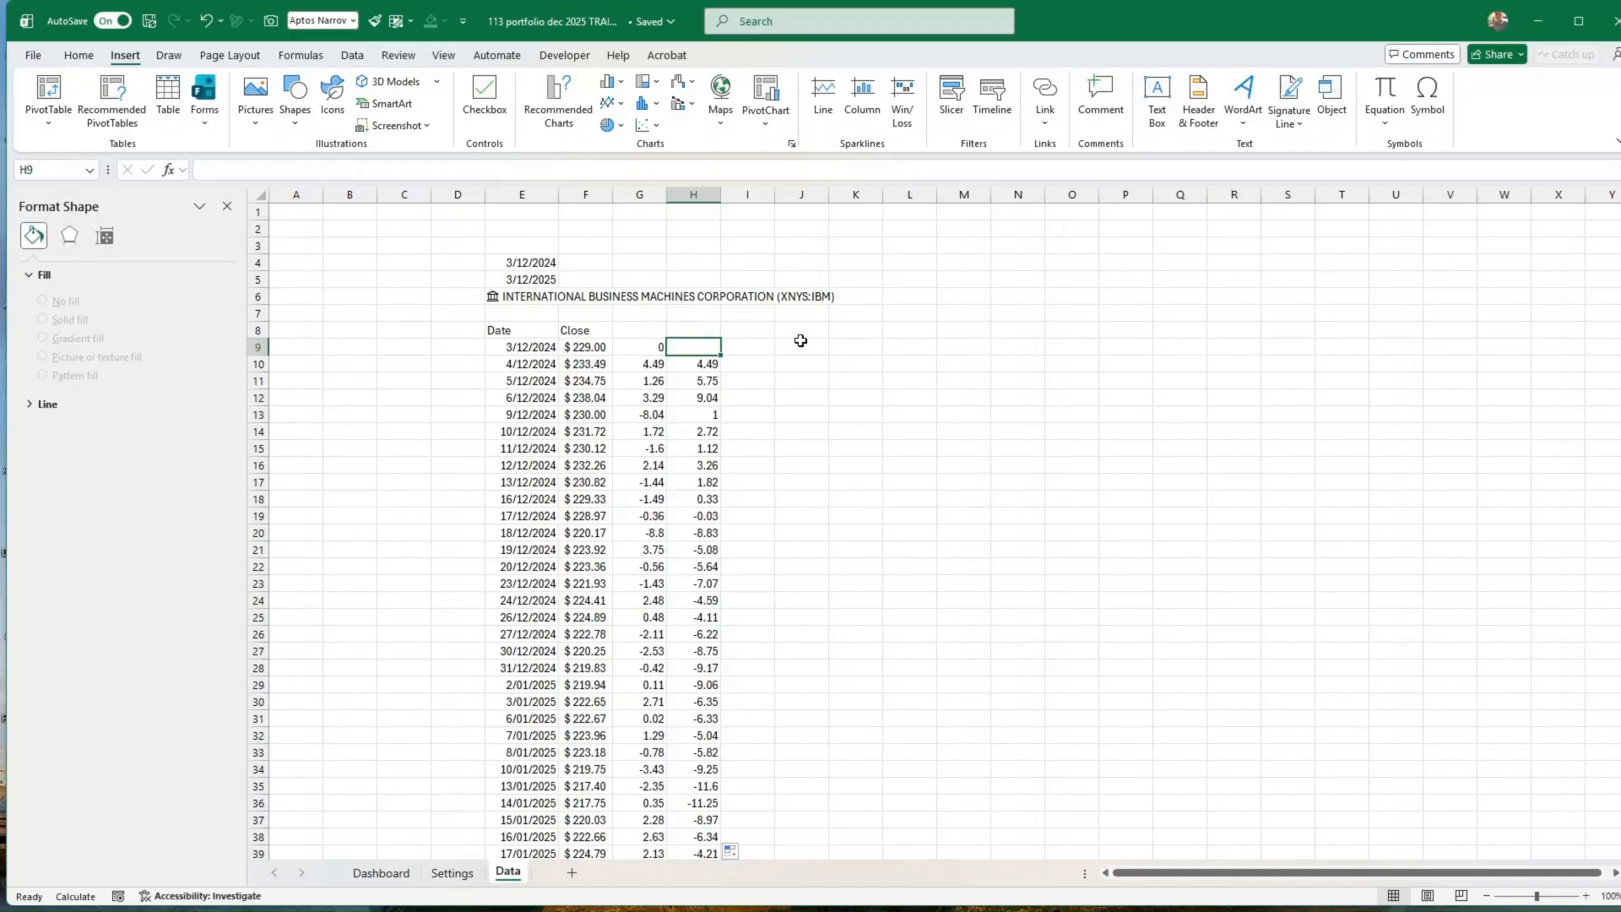
{"action": "key", "text": "Up"}
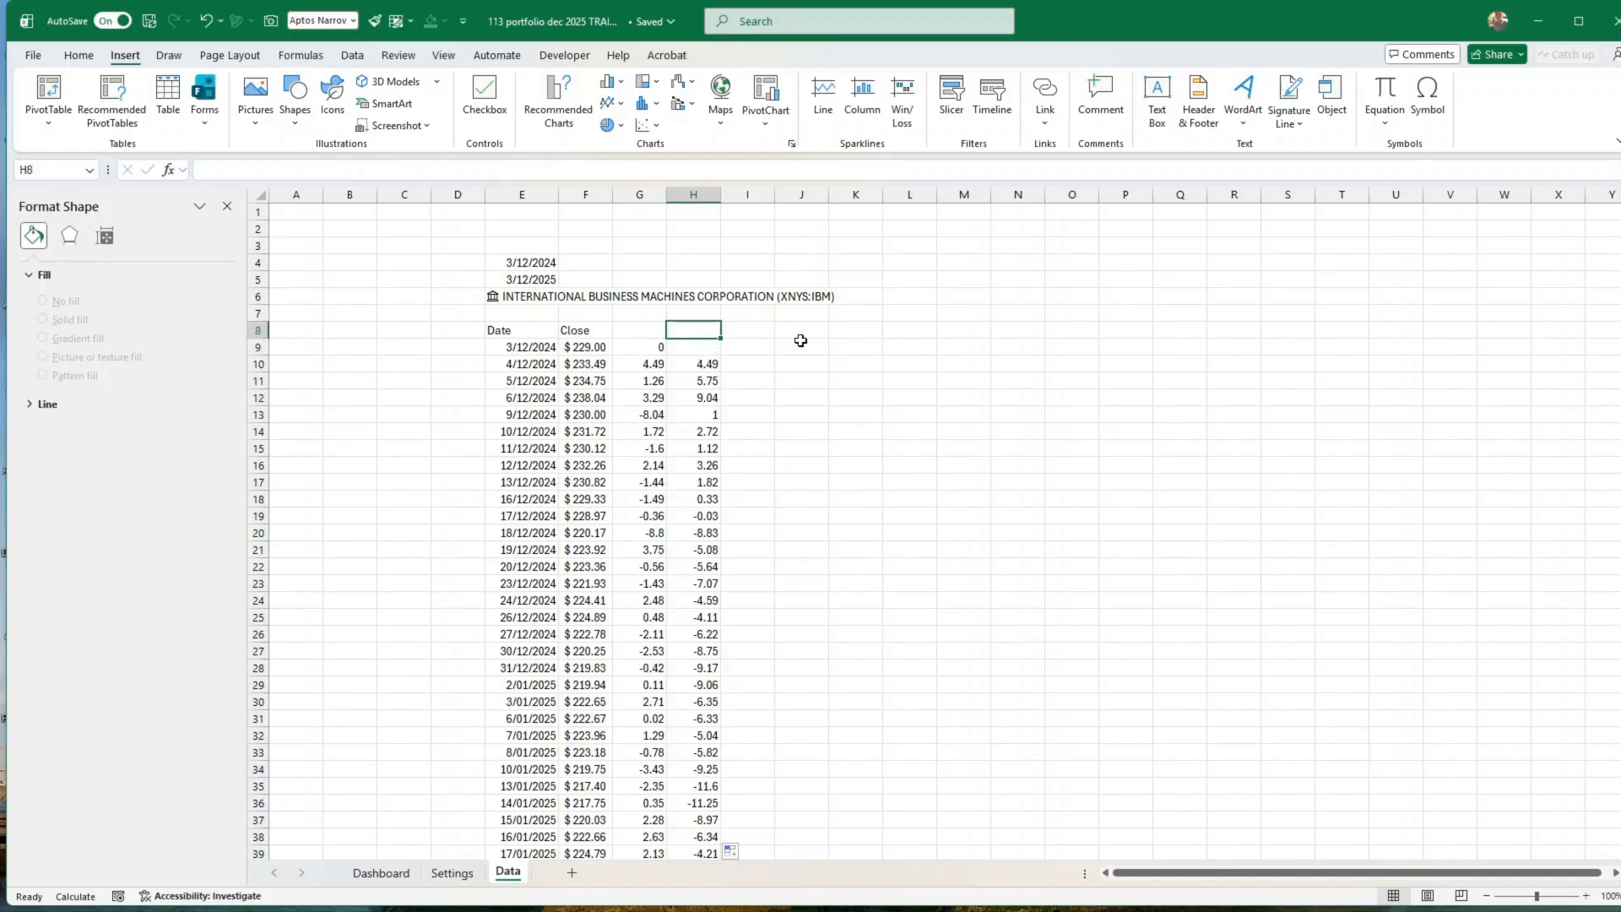
{"action": "key", "text": "Left"}
{"action": "type", "text": "day change"}
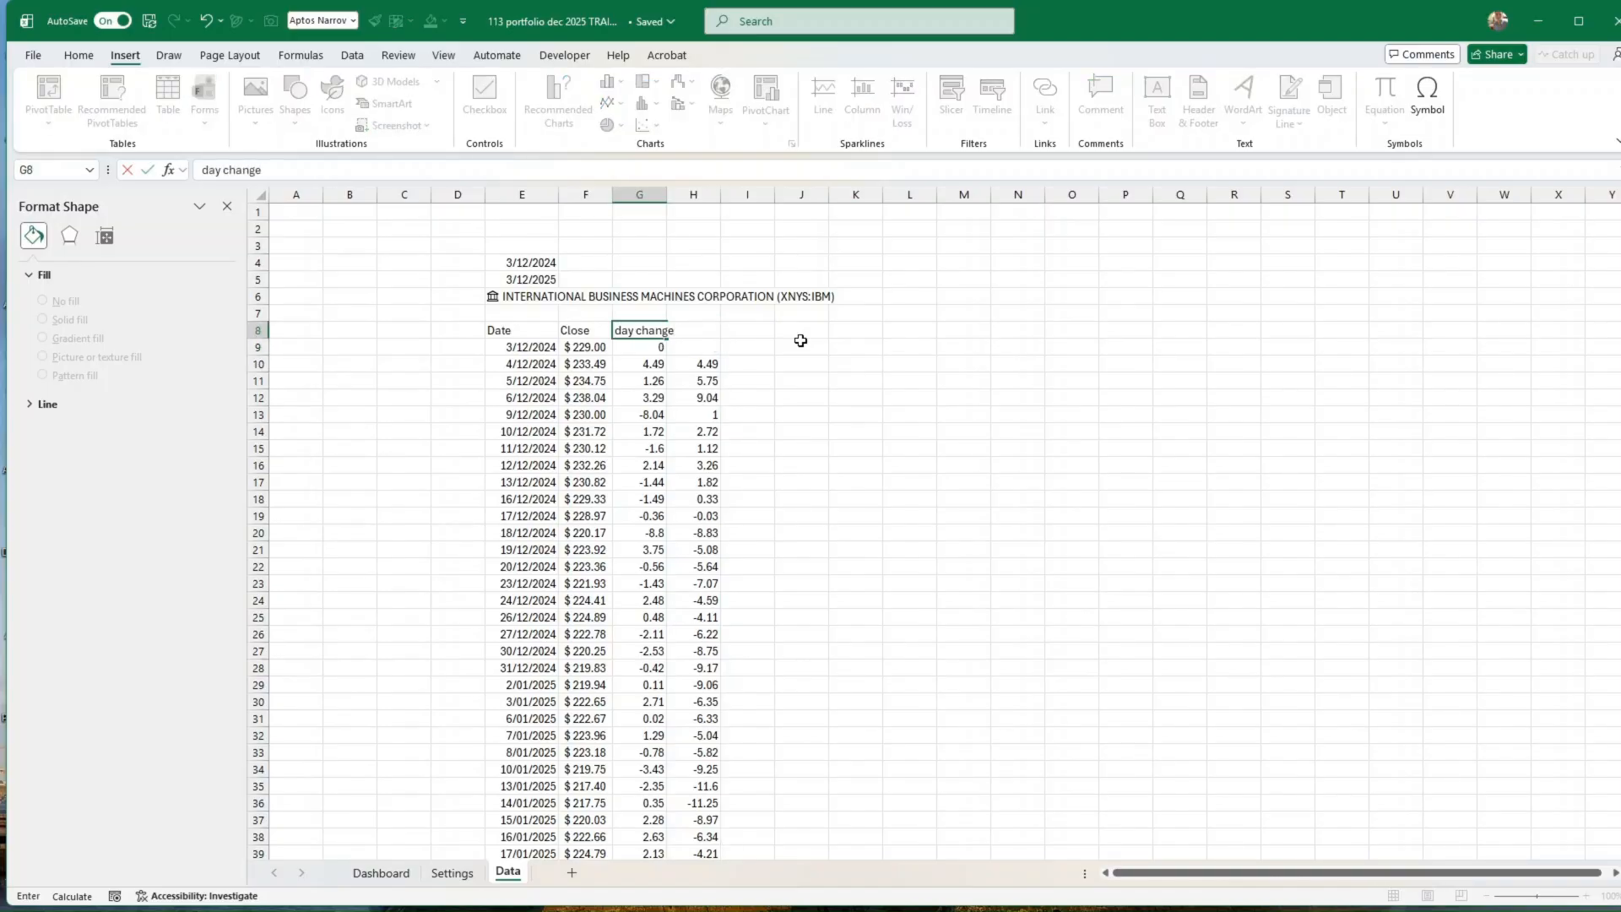
{"action": "key", "text": "Tab"}
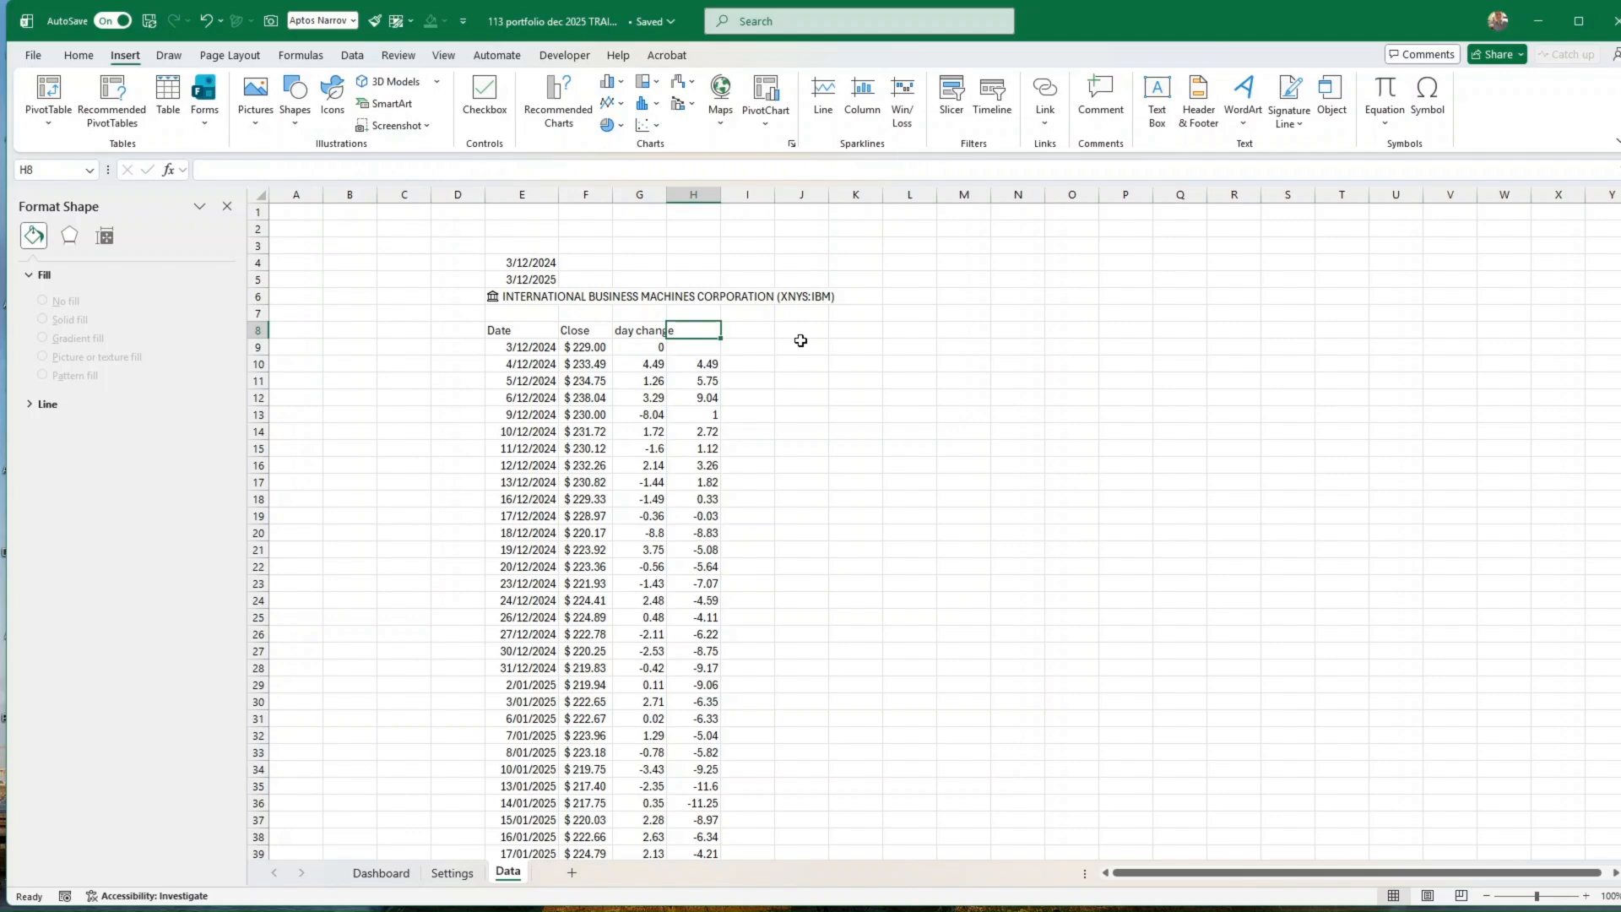
{"action": "type", "text": "change from day 1"}
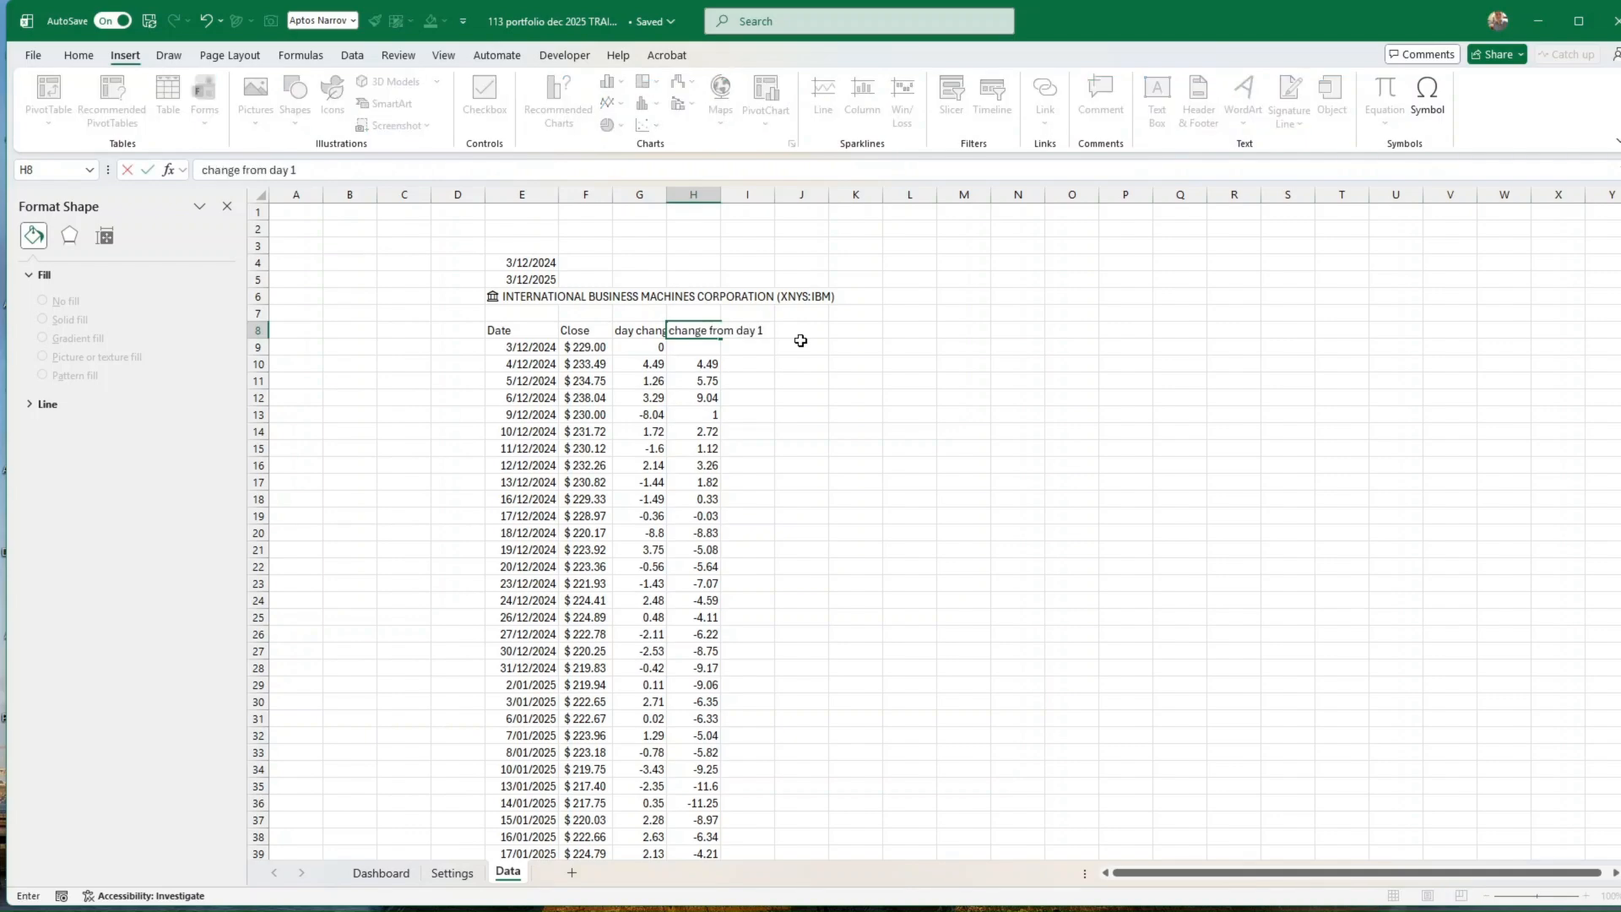
{"action": "key", "text": "ctrl+Return"}
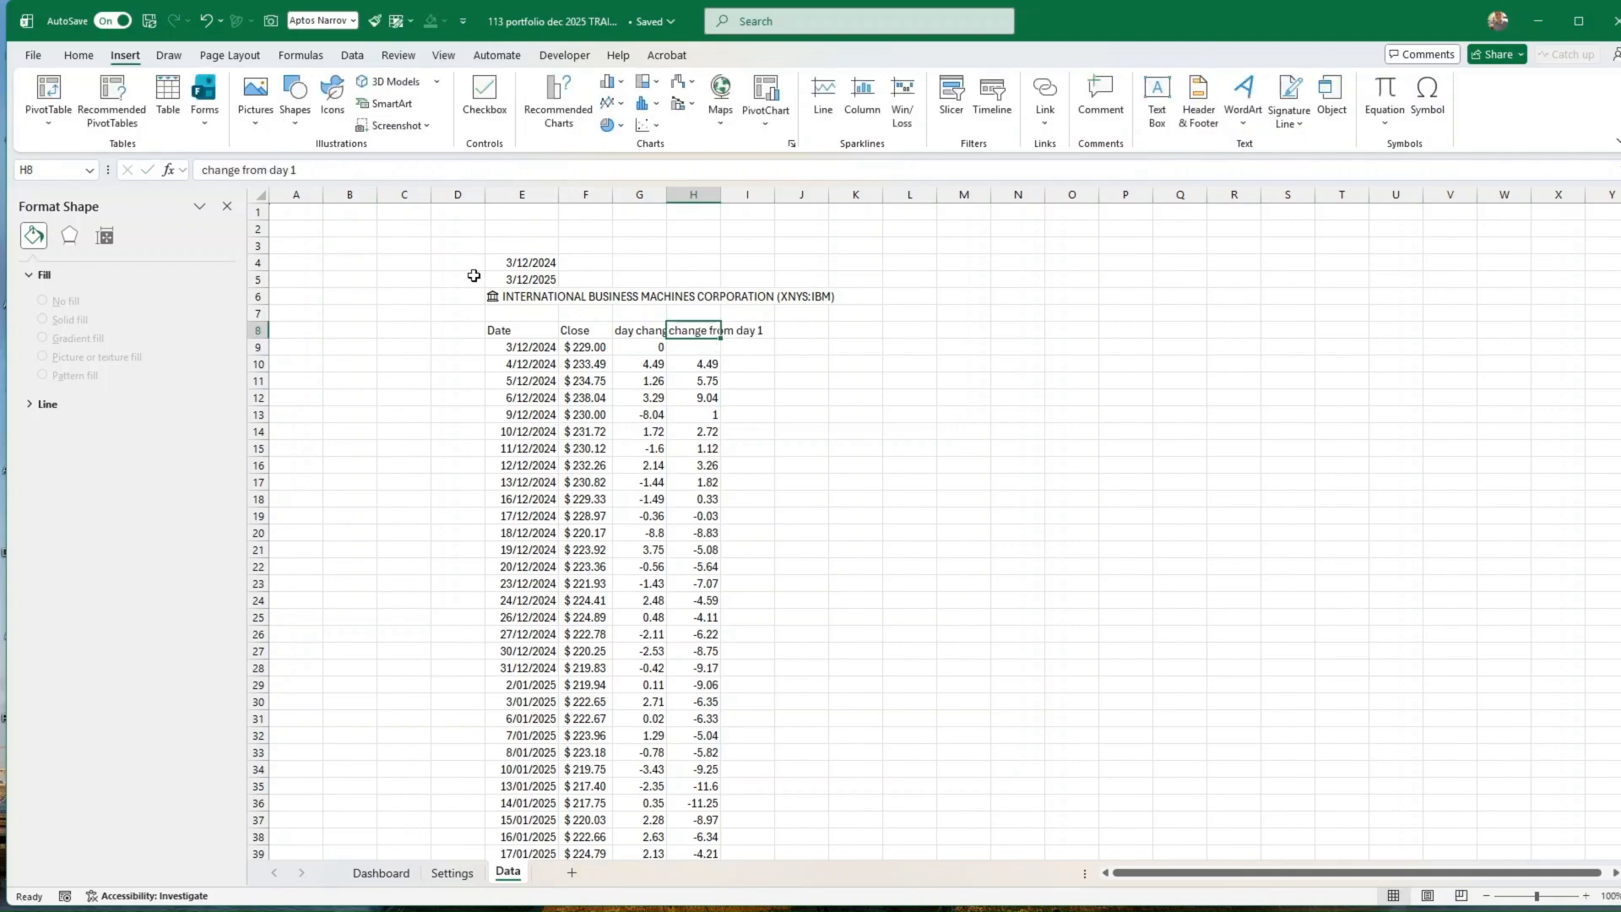
Step: Enter 0 in cell H9 as the starting value of the change from day 1 column
{"action": "left_click", "coordinate": [754, 366]}
{"action": "left_click", "coordinate": [709, 348]}
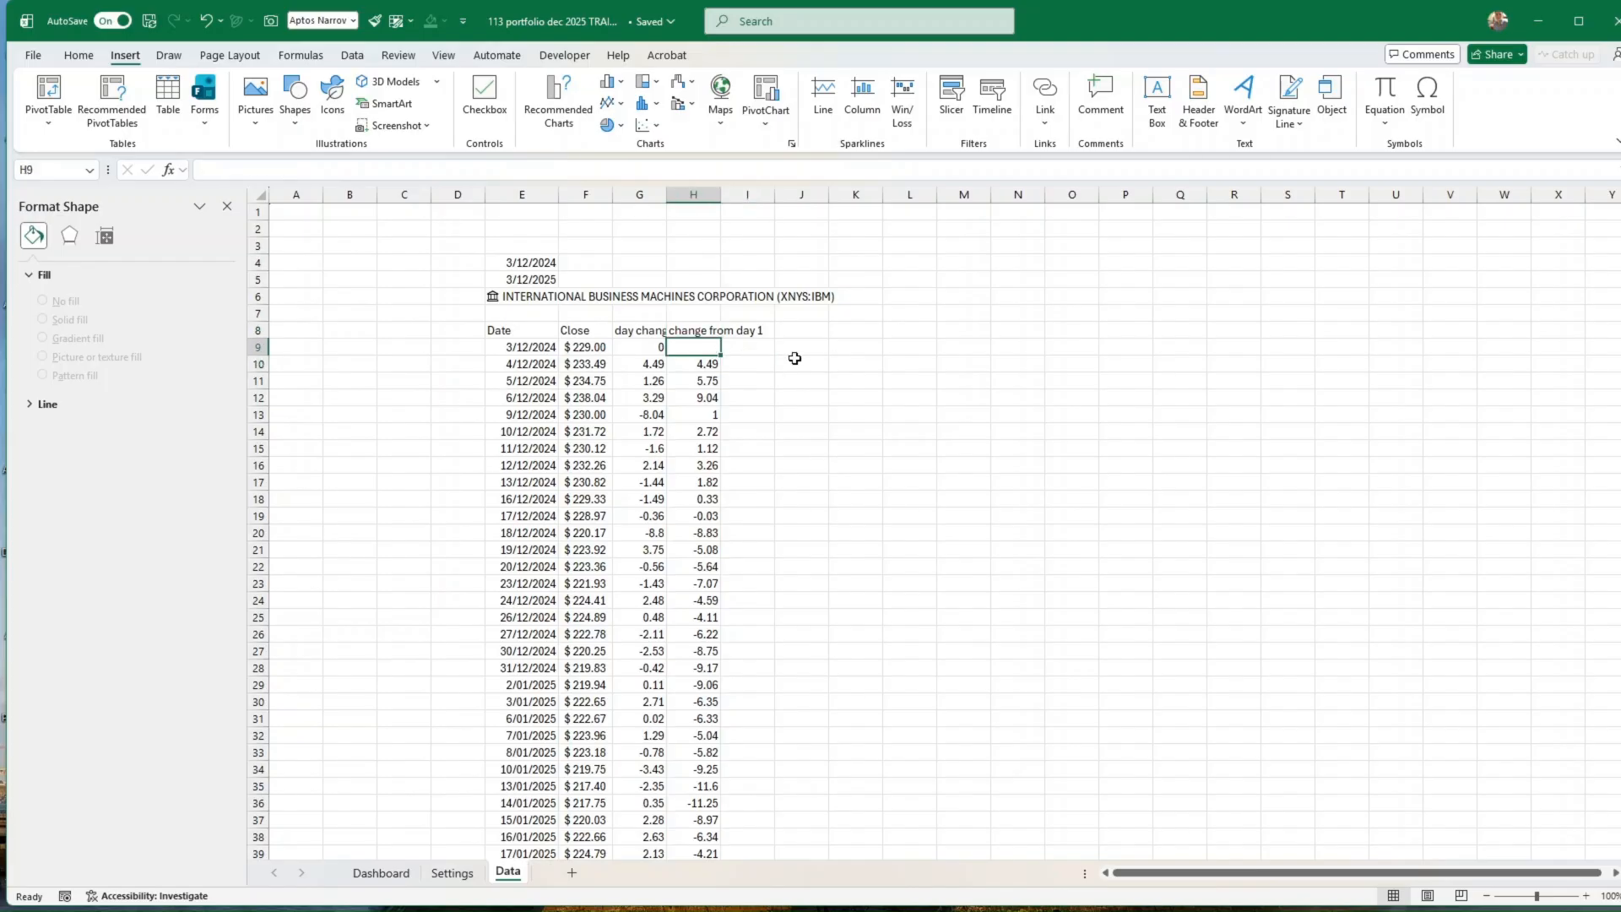
{"action": "type", "text": "0"}
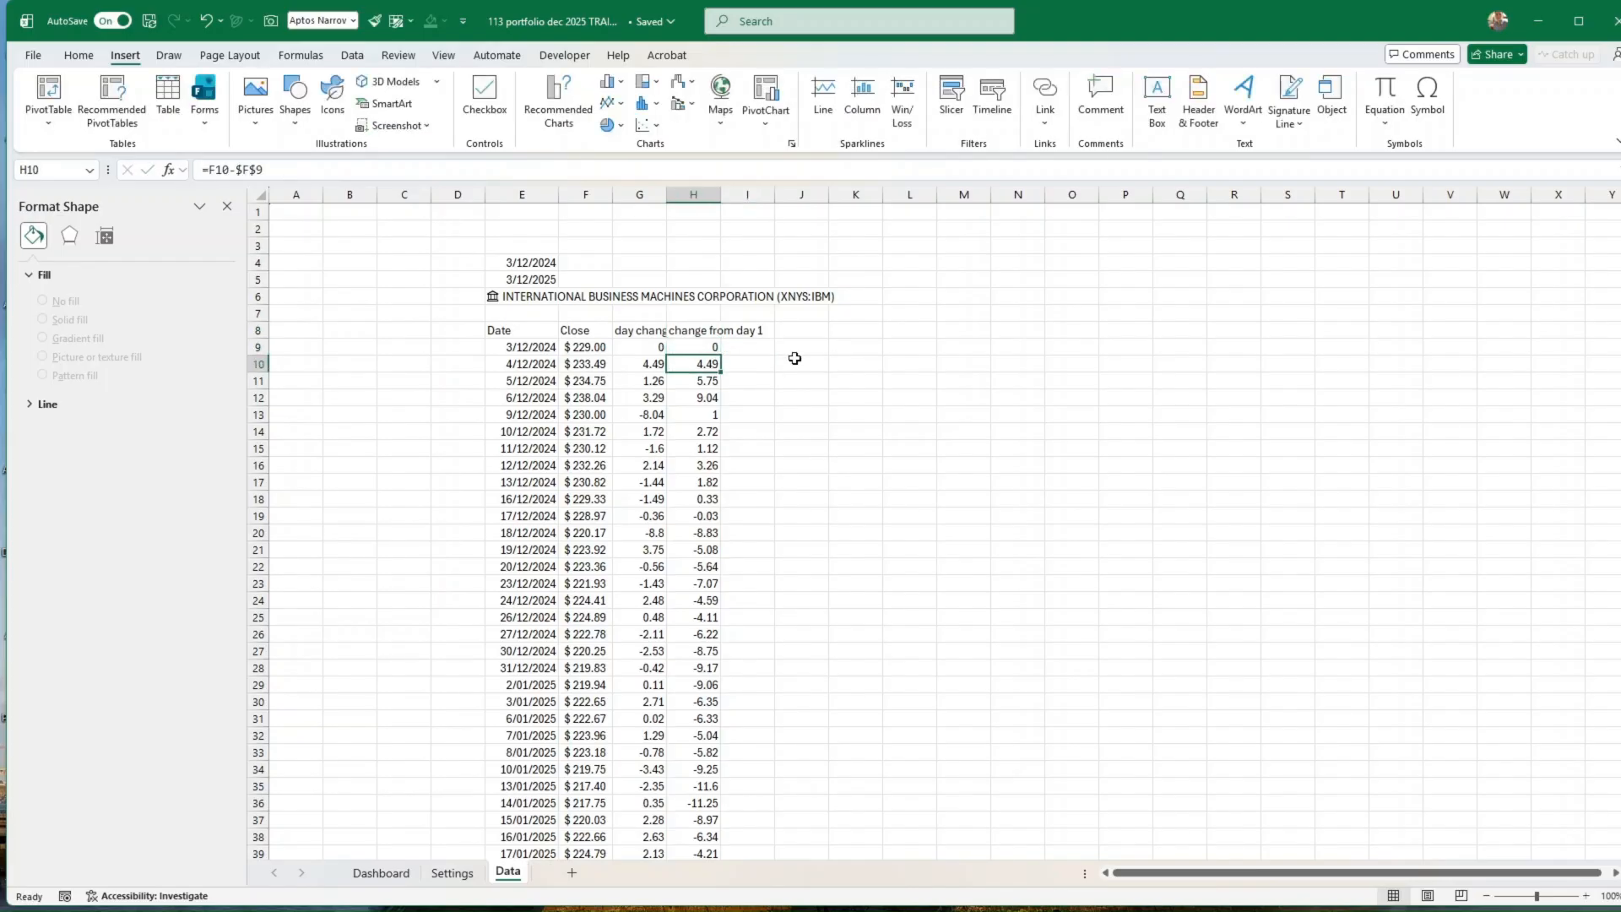
{"action": "key", "text": "ctrl+Return"}
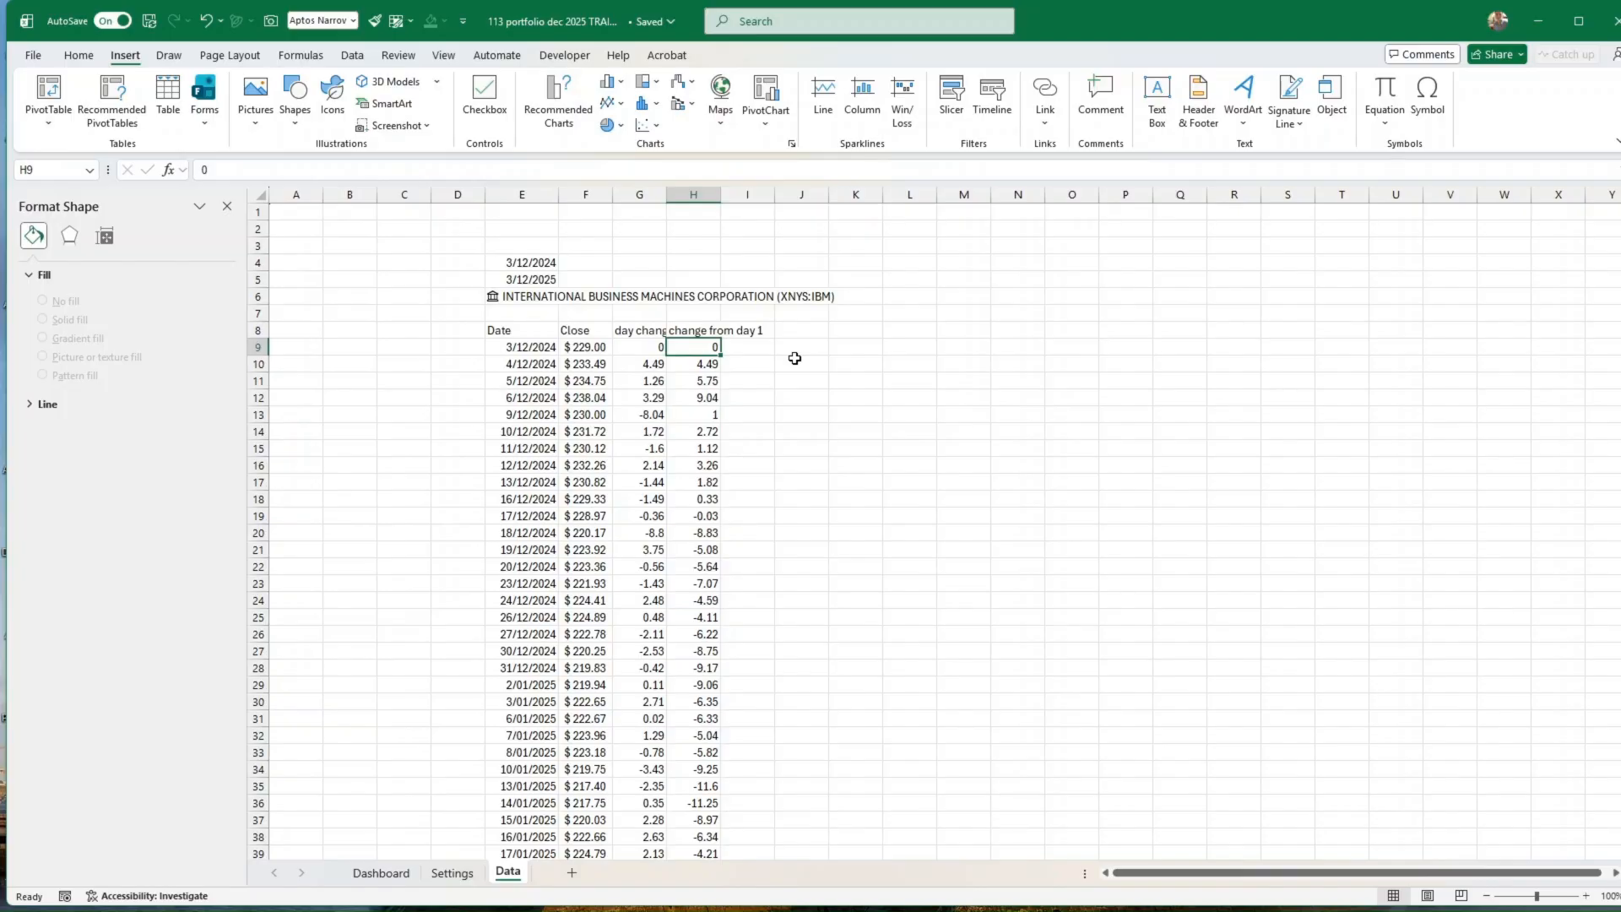
Step: Insert a 2-D Area chart of the change from day 1 values in H9:H258
{"action": "key", "text": "ctrl+shift+Down"}
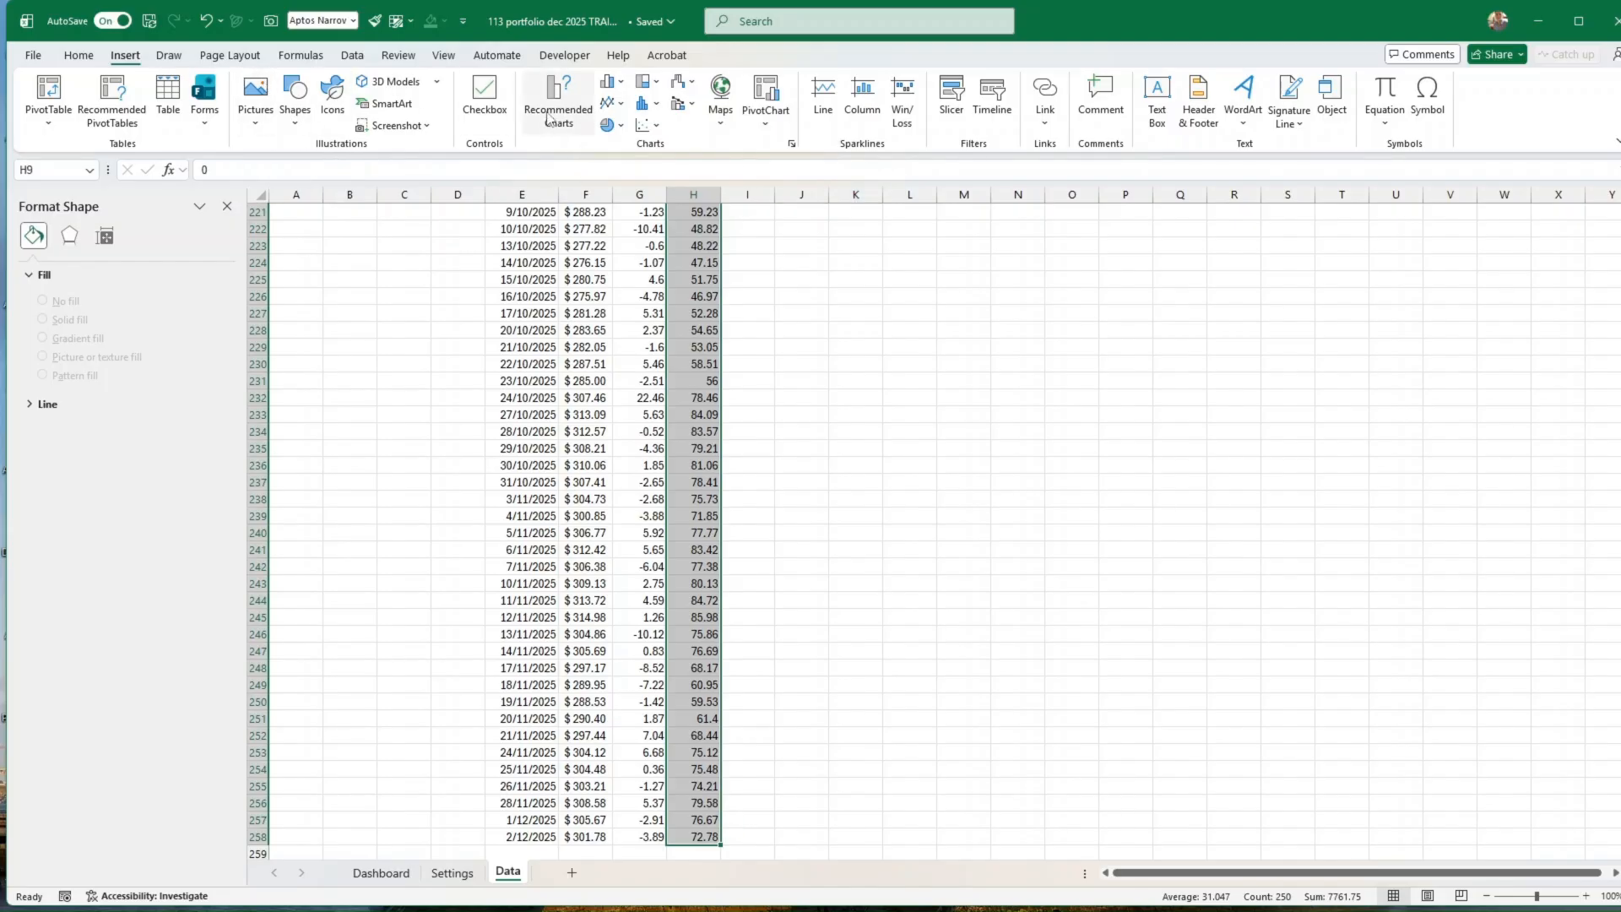
{"action": "left_click", "coordinate": [568, 94]}
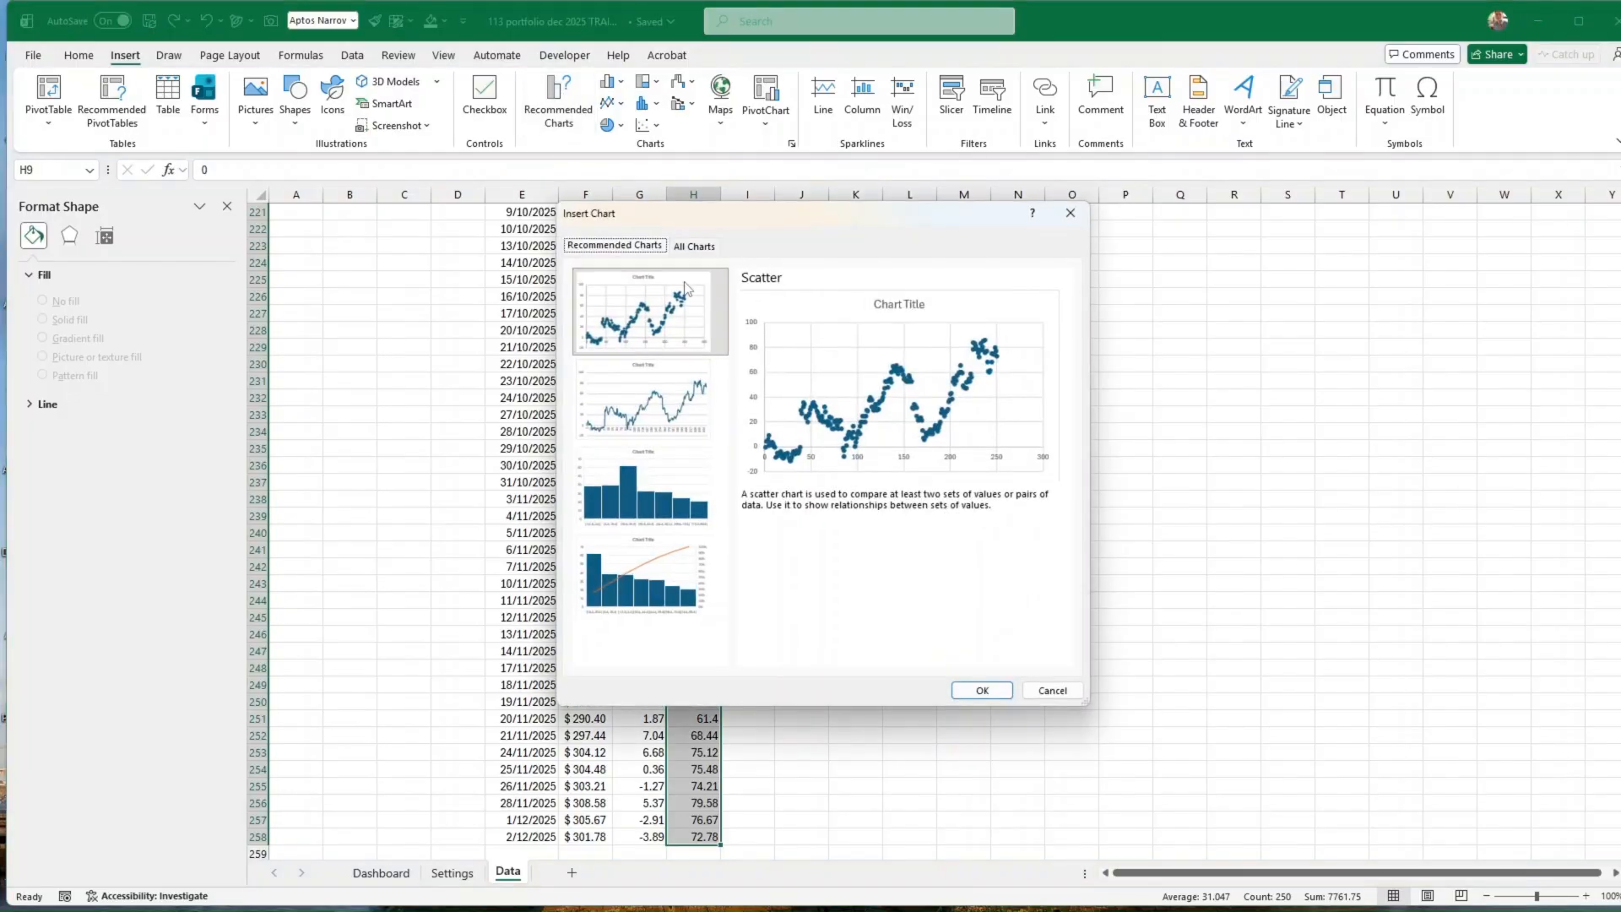
{"action": "left_click", "coordinate": [695, 246]}
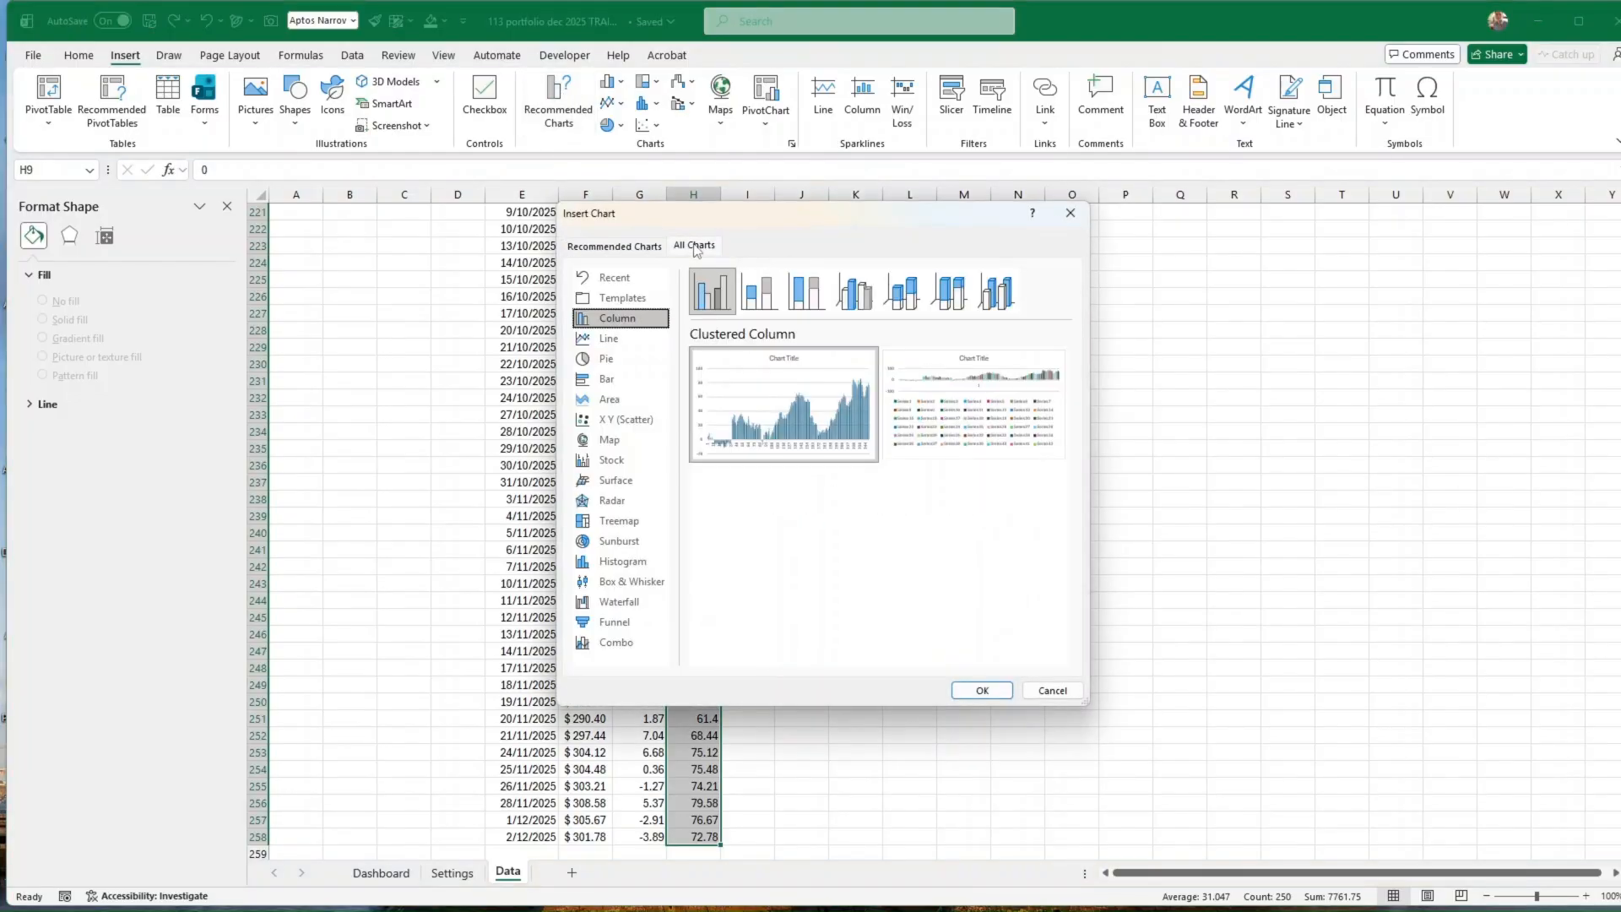
{"action": "left_click", "coordinate": [611, 404]}
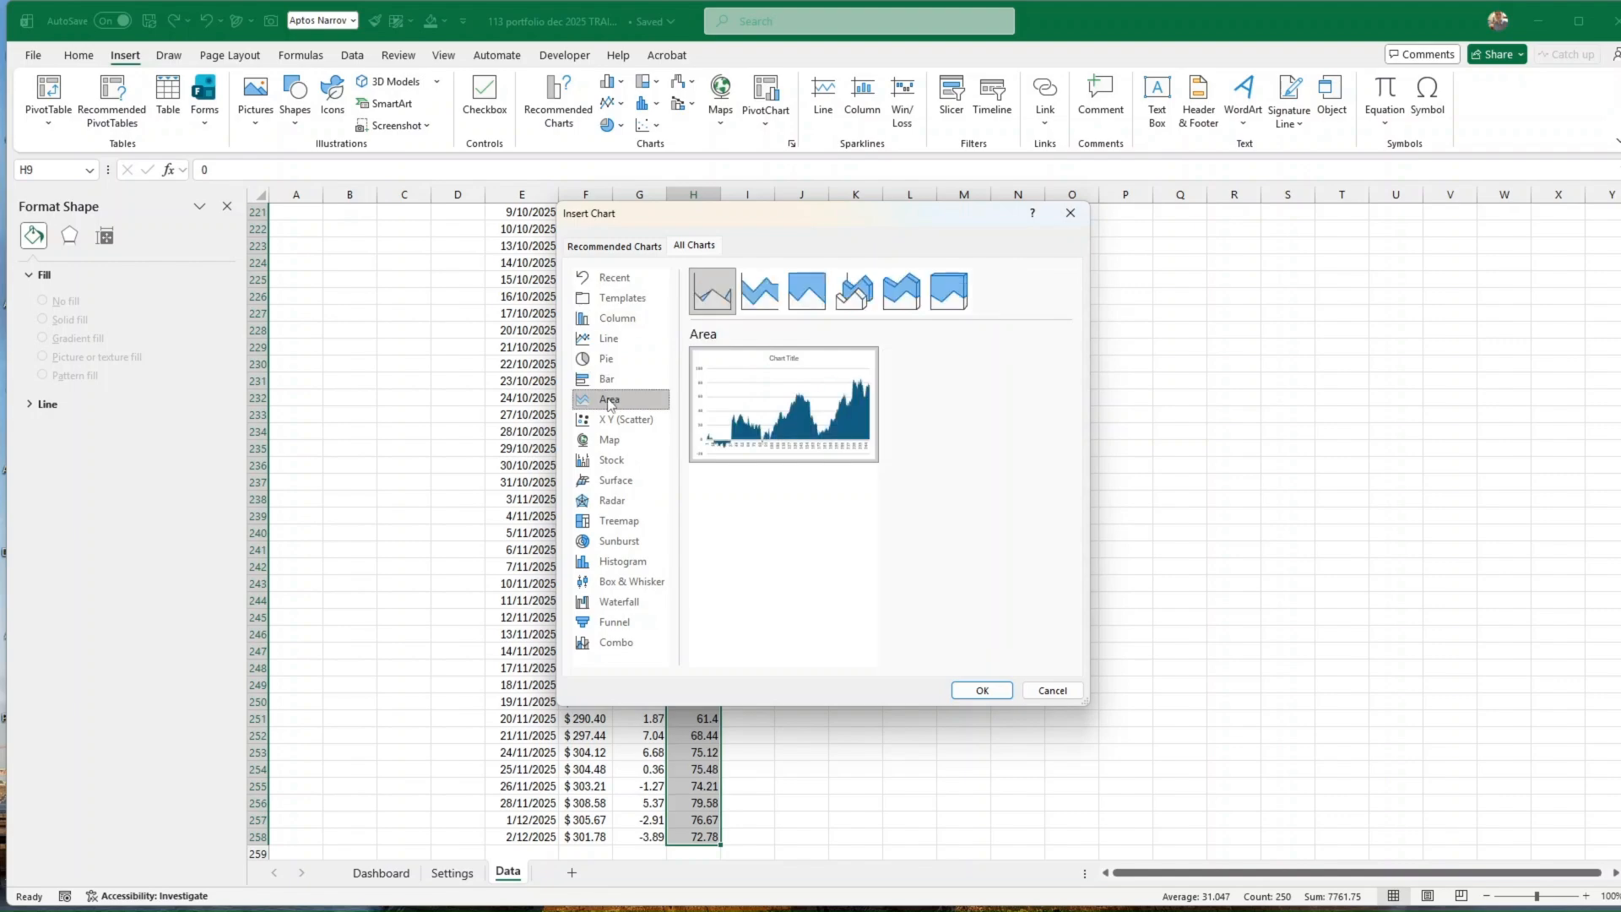
{"action": "double_click", "coordinate": [808, 451]}
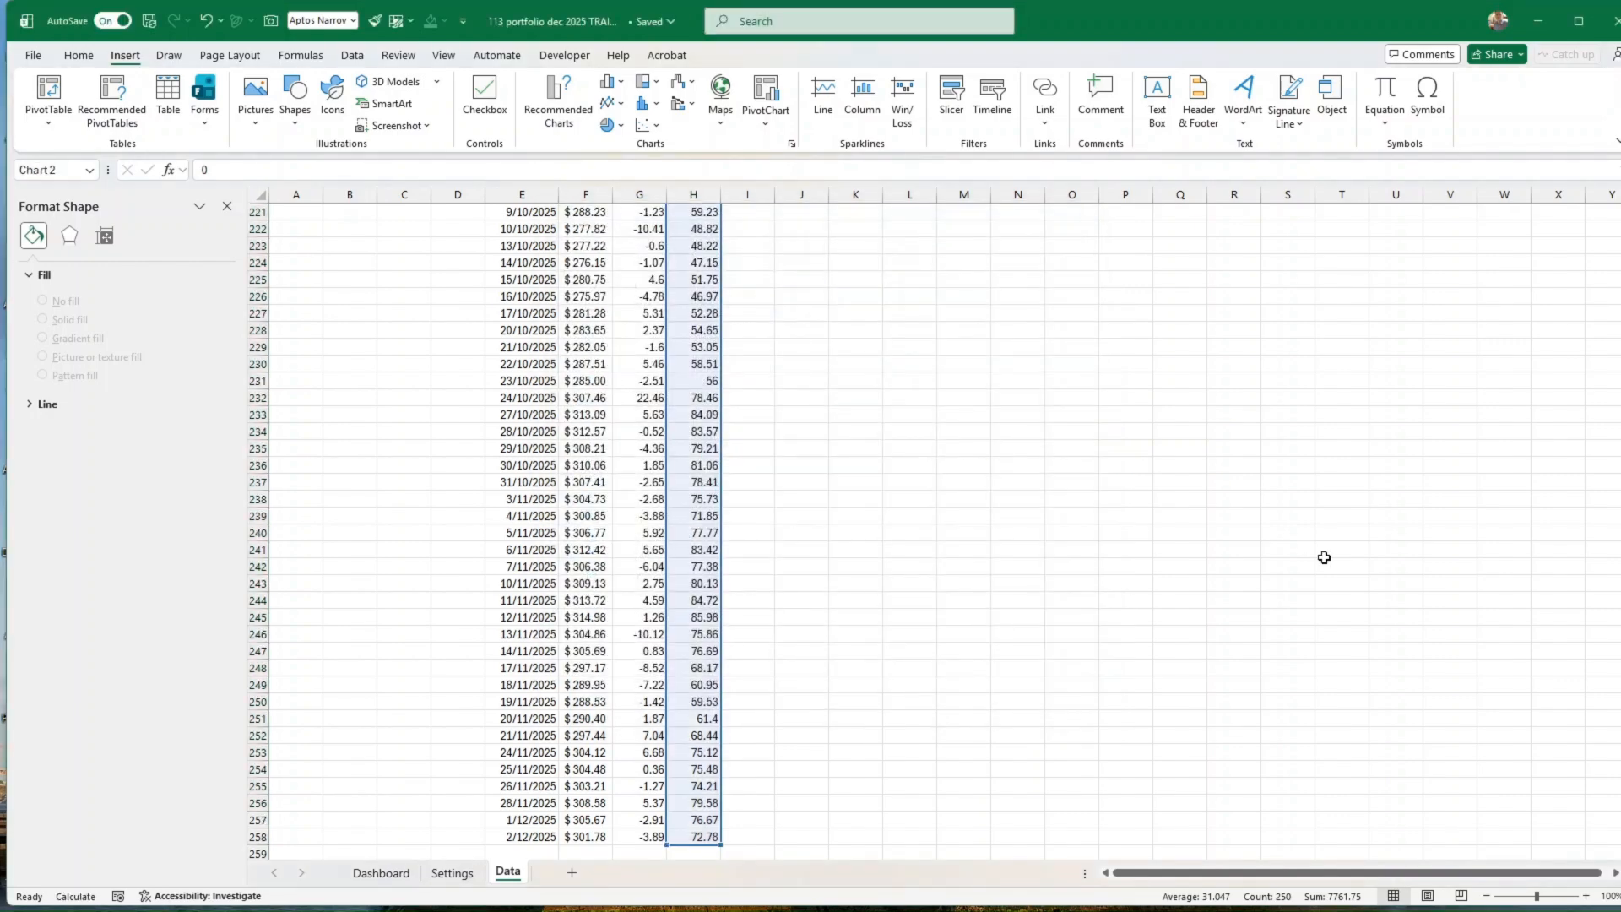
Step: Move the change from day 1 area chart up beside the first rows of the price history on the Data sheet
{"action": "scroll", "coordinate": [1024, 666], "scroll_direction": "up", "scroll_amount": 7}
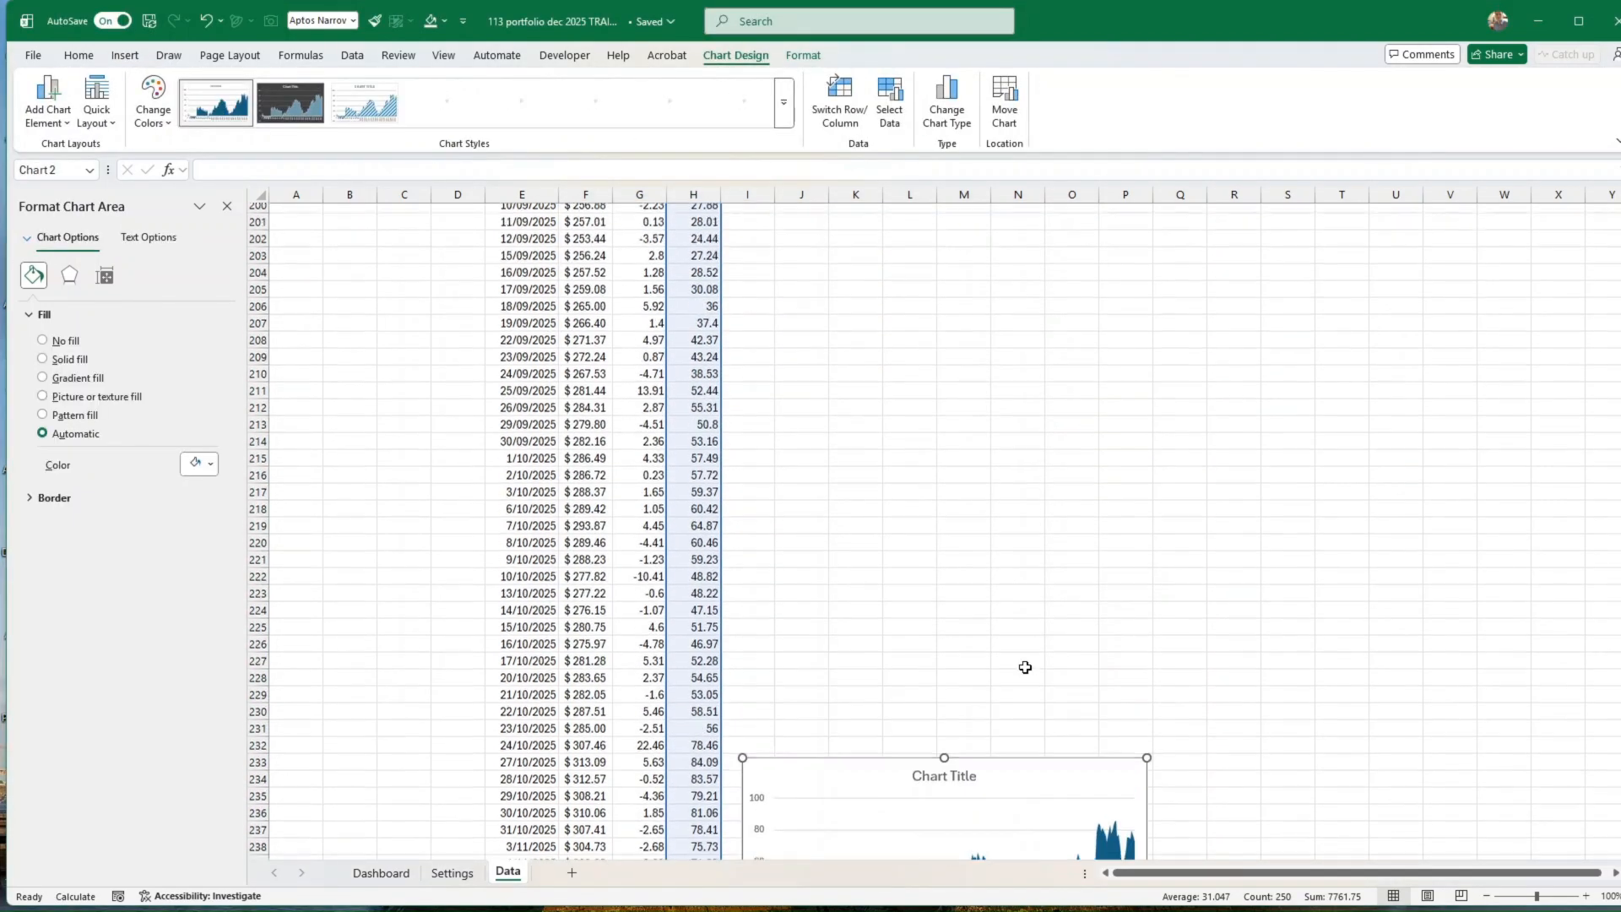
{"action": "left_click_drag", "start_coordinate": [1026, 770], "coordinate": [1052, 414]}
{"action": "scroll", "coordinate": [1277, 428], "scroll_direction": "up", "scroll_amount": 3}
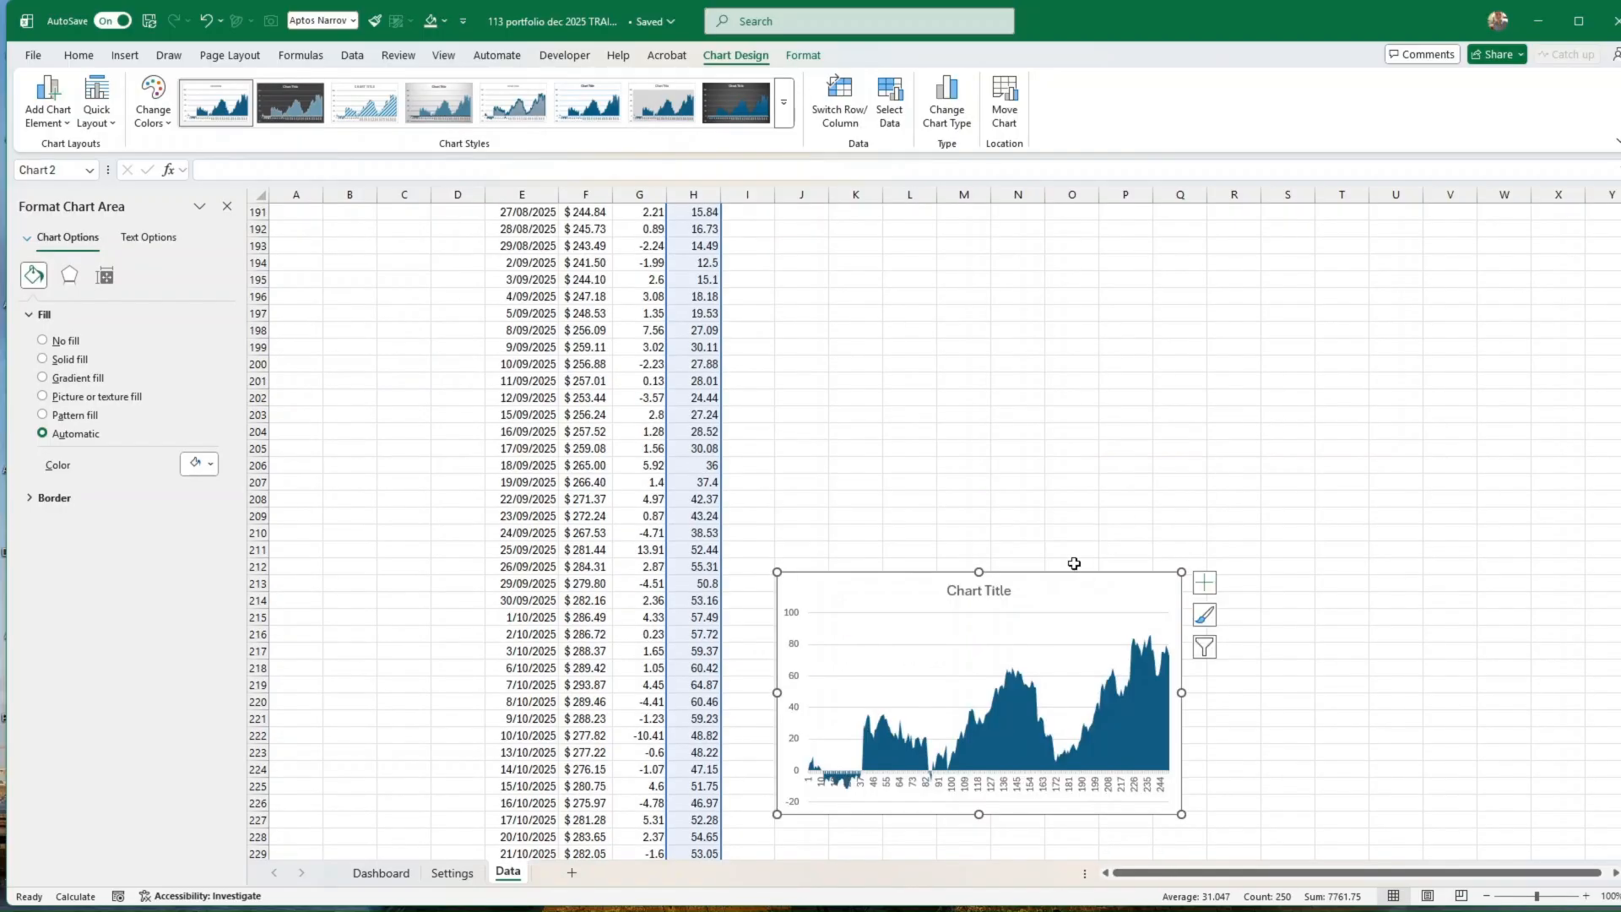
{"action": "key", "text": "ctrl+x"}
{"action": "left_click", "coordinate": [1063, 547]}
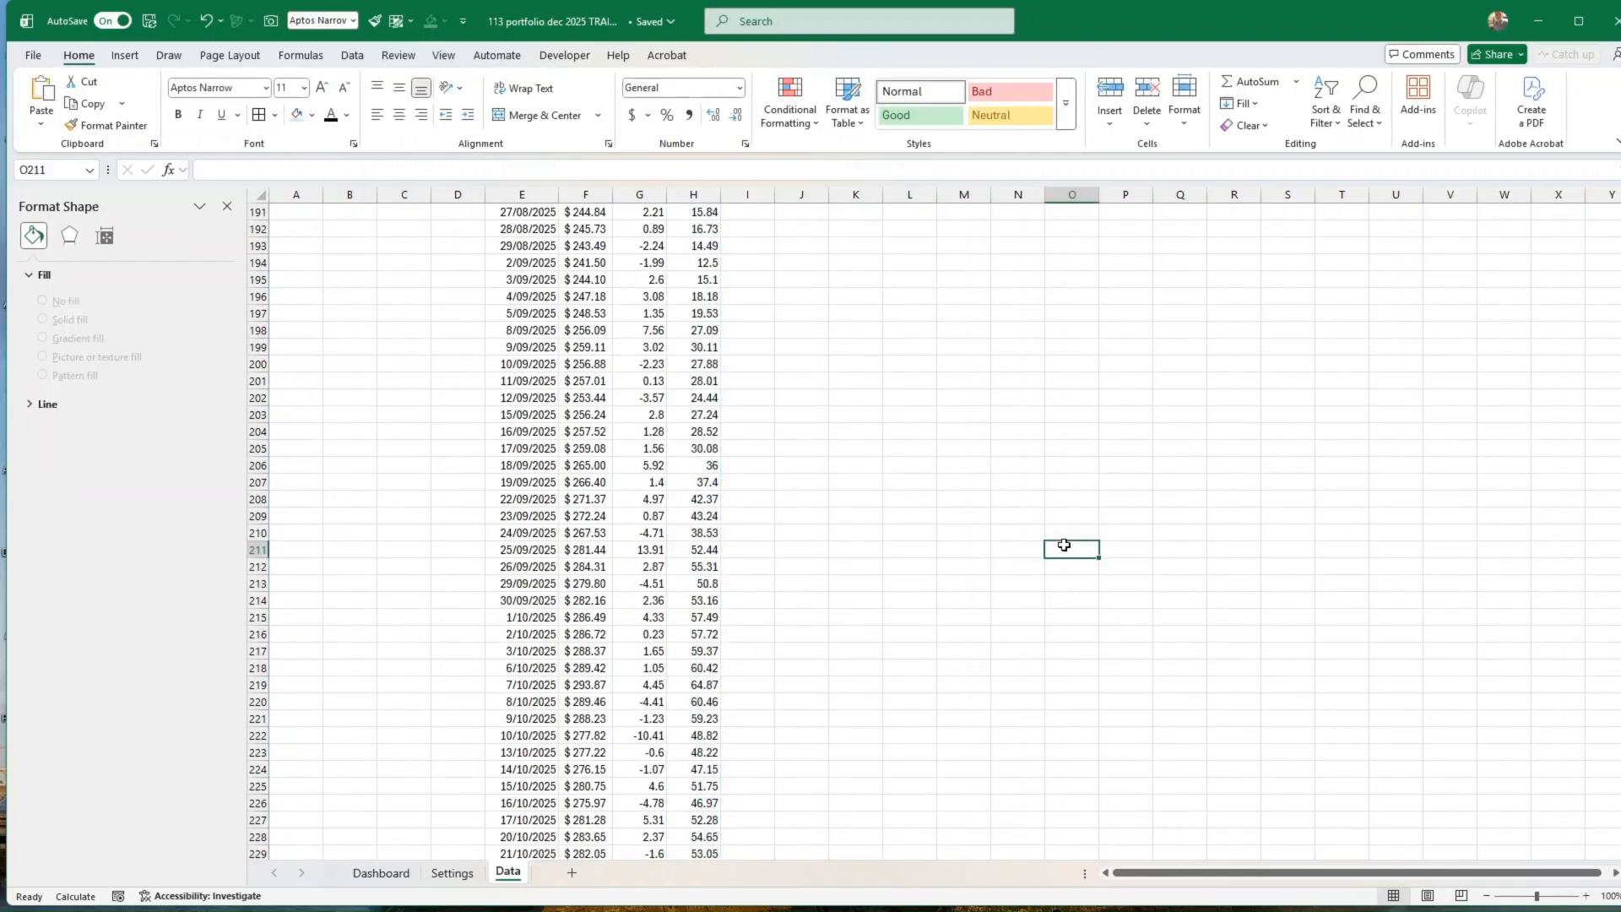
{"action": "key", "text": "ctrl+Home"}
{"action": "left_click", "coordinate": [886, 363]}
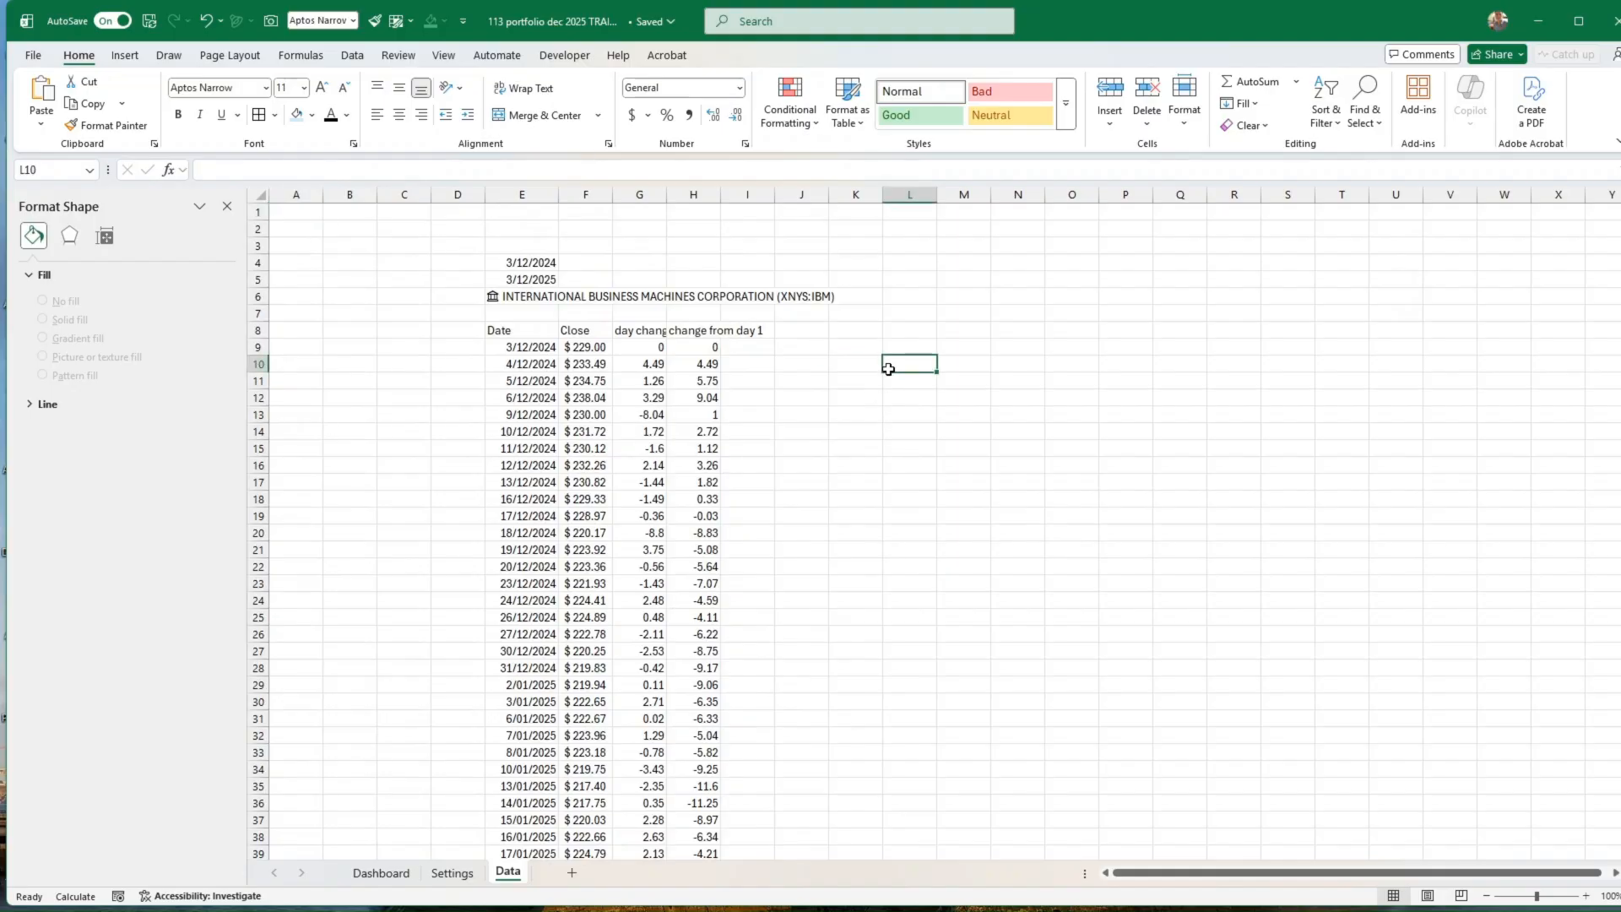
{"action": "key", "text": "ctrl+v"}
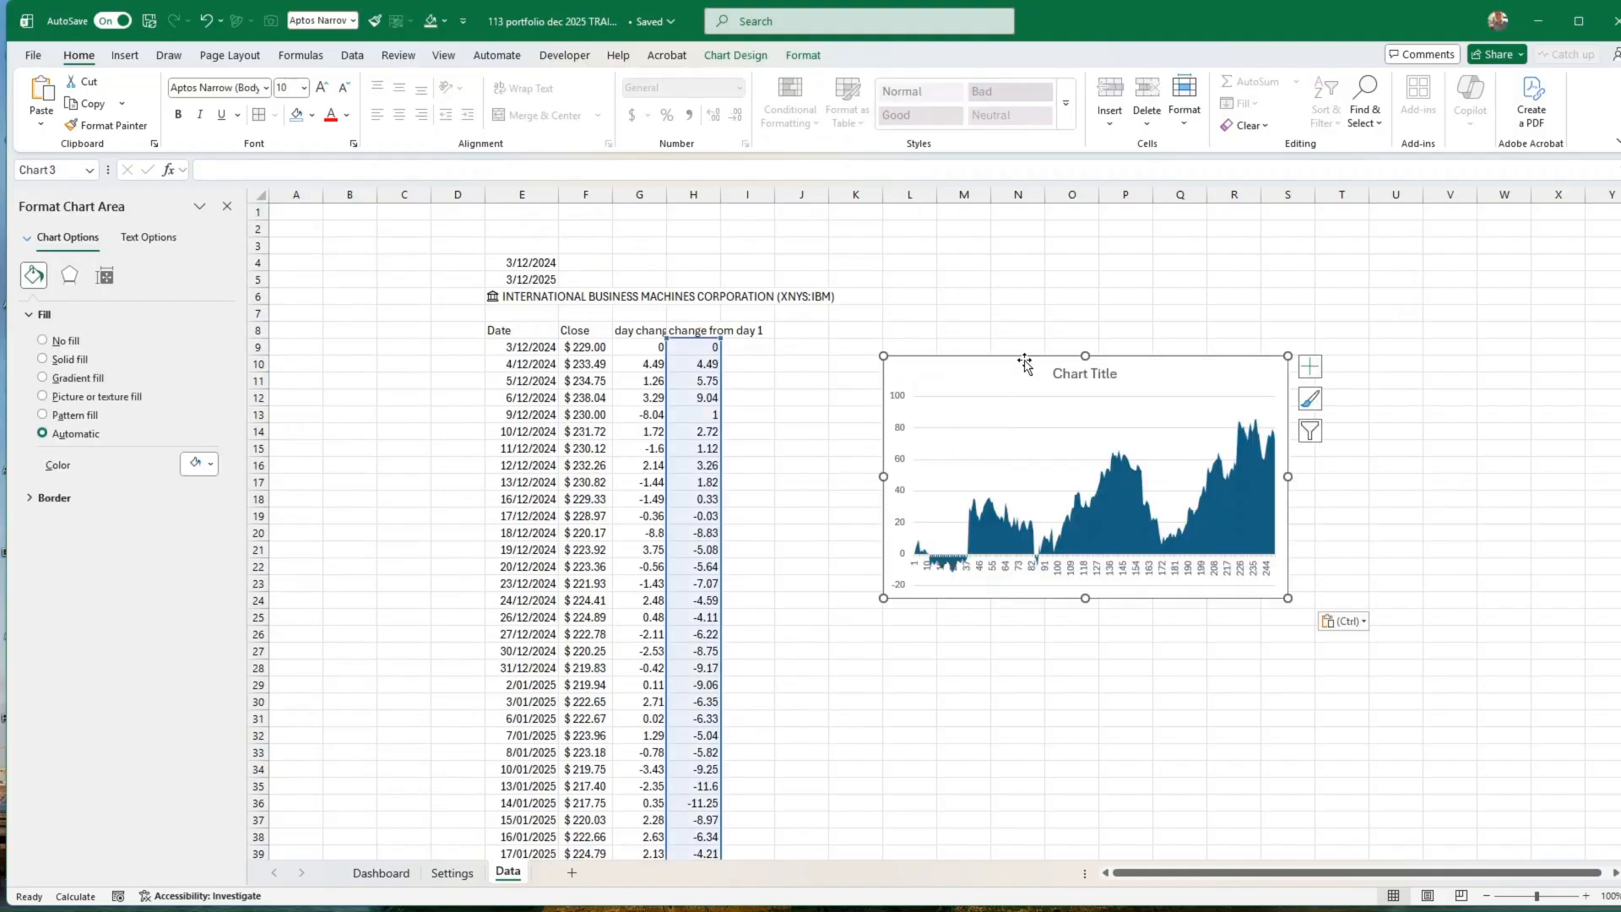
{"action": "left_click_drag", "start_coordinate": [1024, 354], "coordinate": [964, 340]}
Step: Change the stock in cell E6 of the Data sheet to KO
{"action": "left_click", "coordinate": [519, 295]}
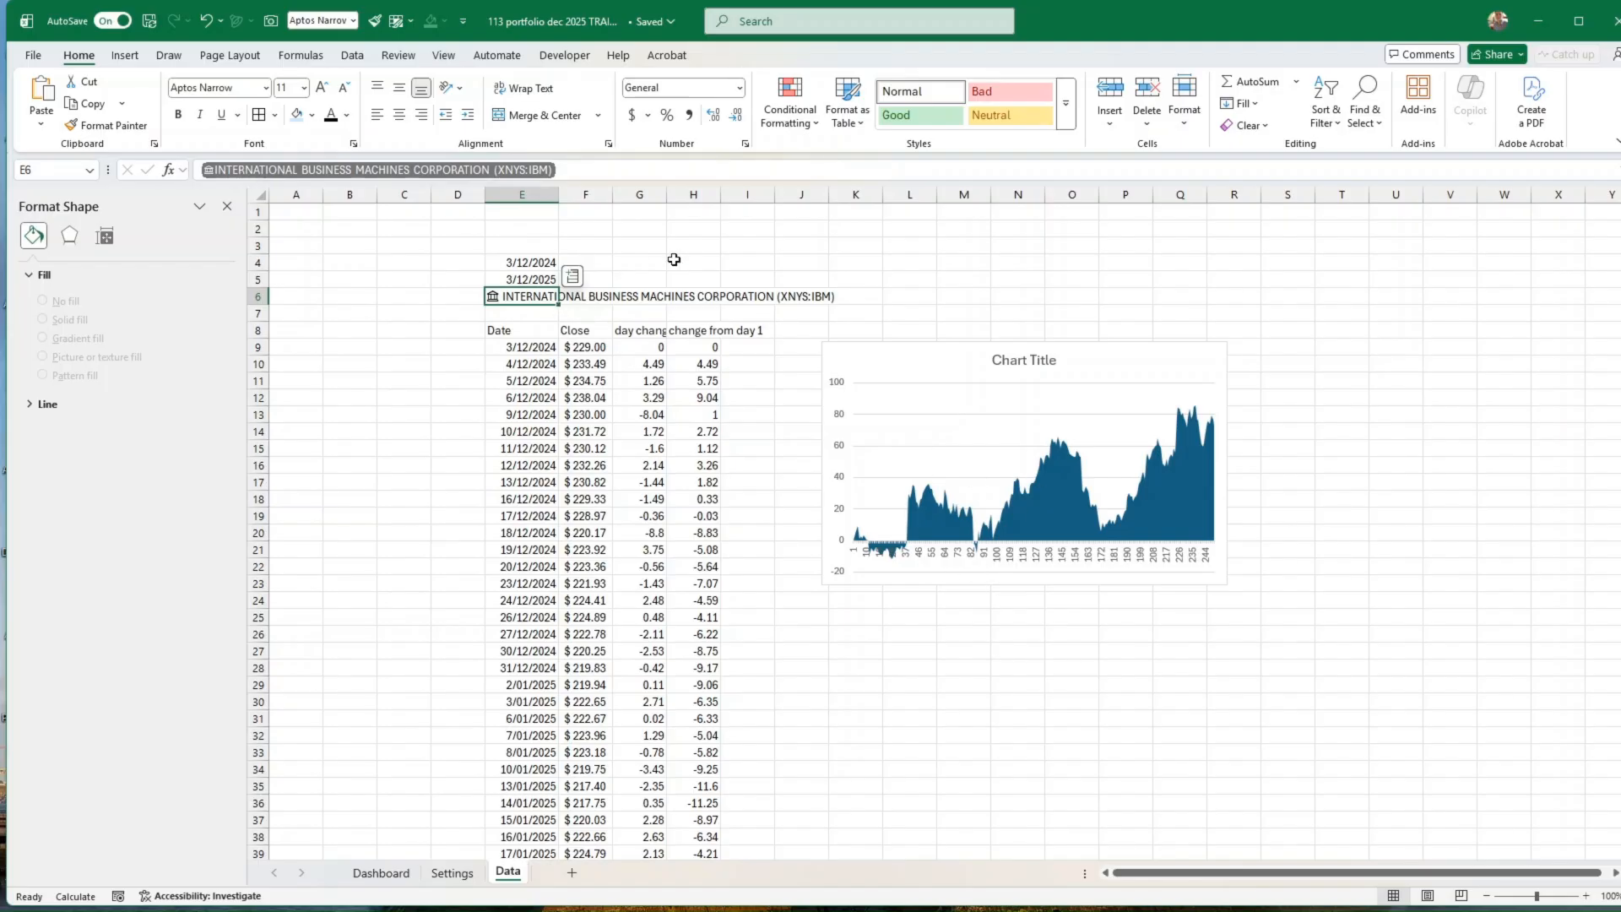
{"action": "type", "text": "KO"}
{"action": "key", "text": "Return"}
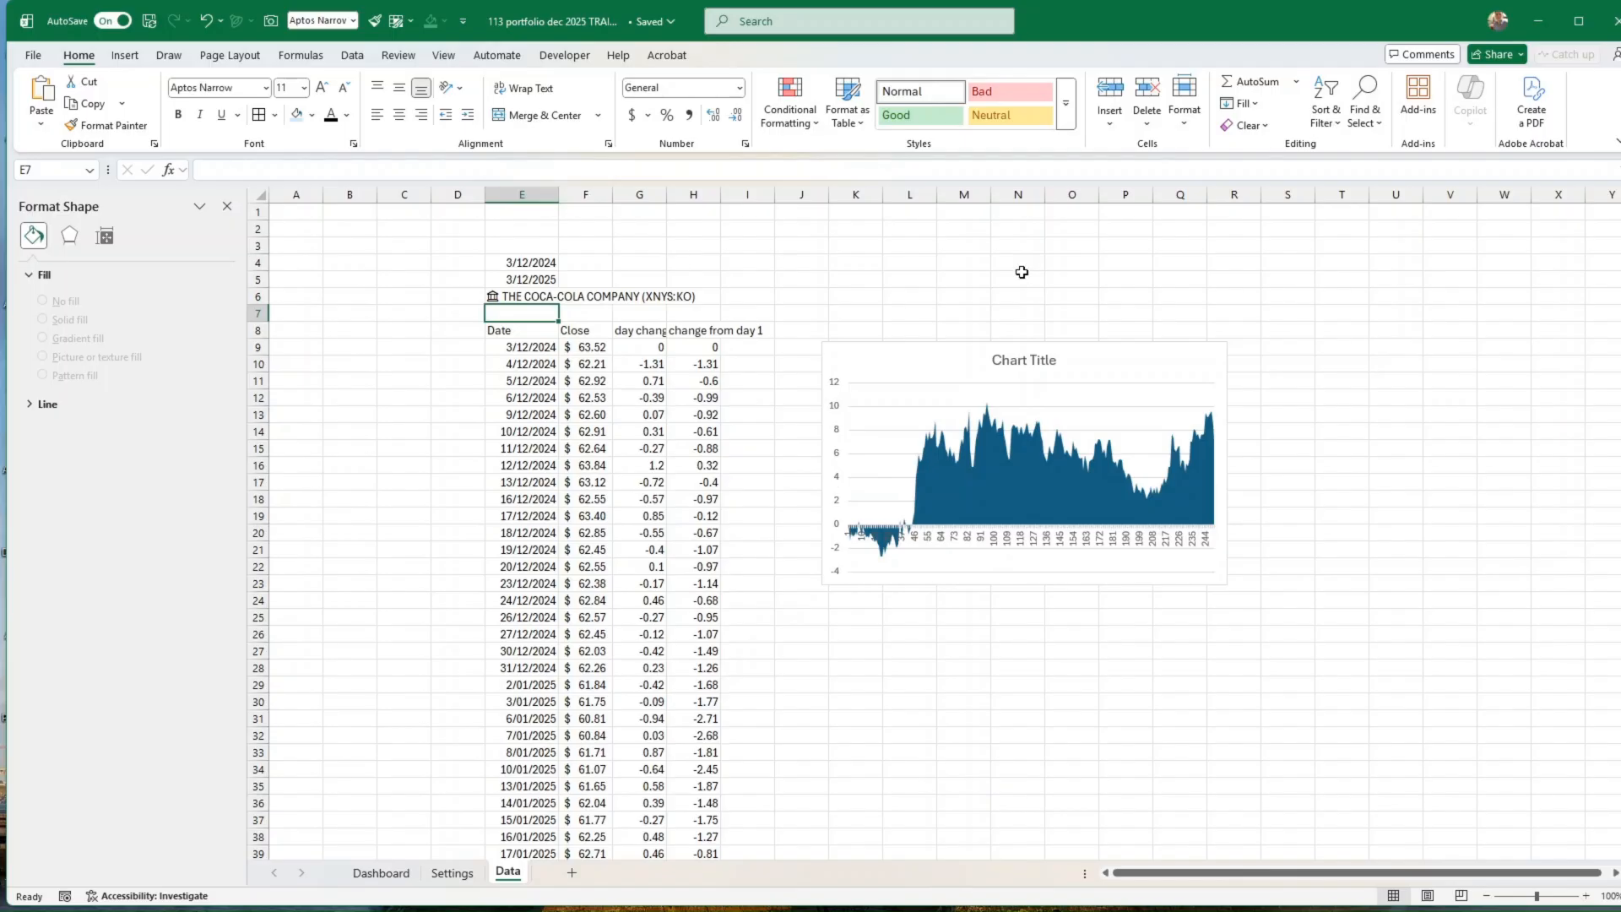
Step: Move the area chart to the Dashboard sheet, placing it above the holdings table and beside the doughnut chart
{"action": "left_click", "coordinate": [945, 586]}
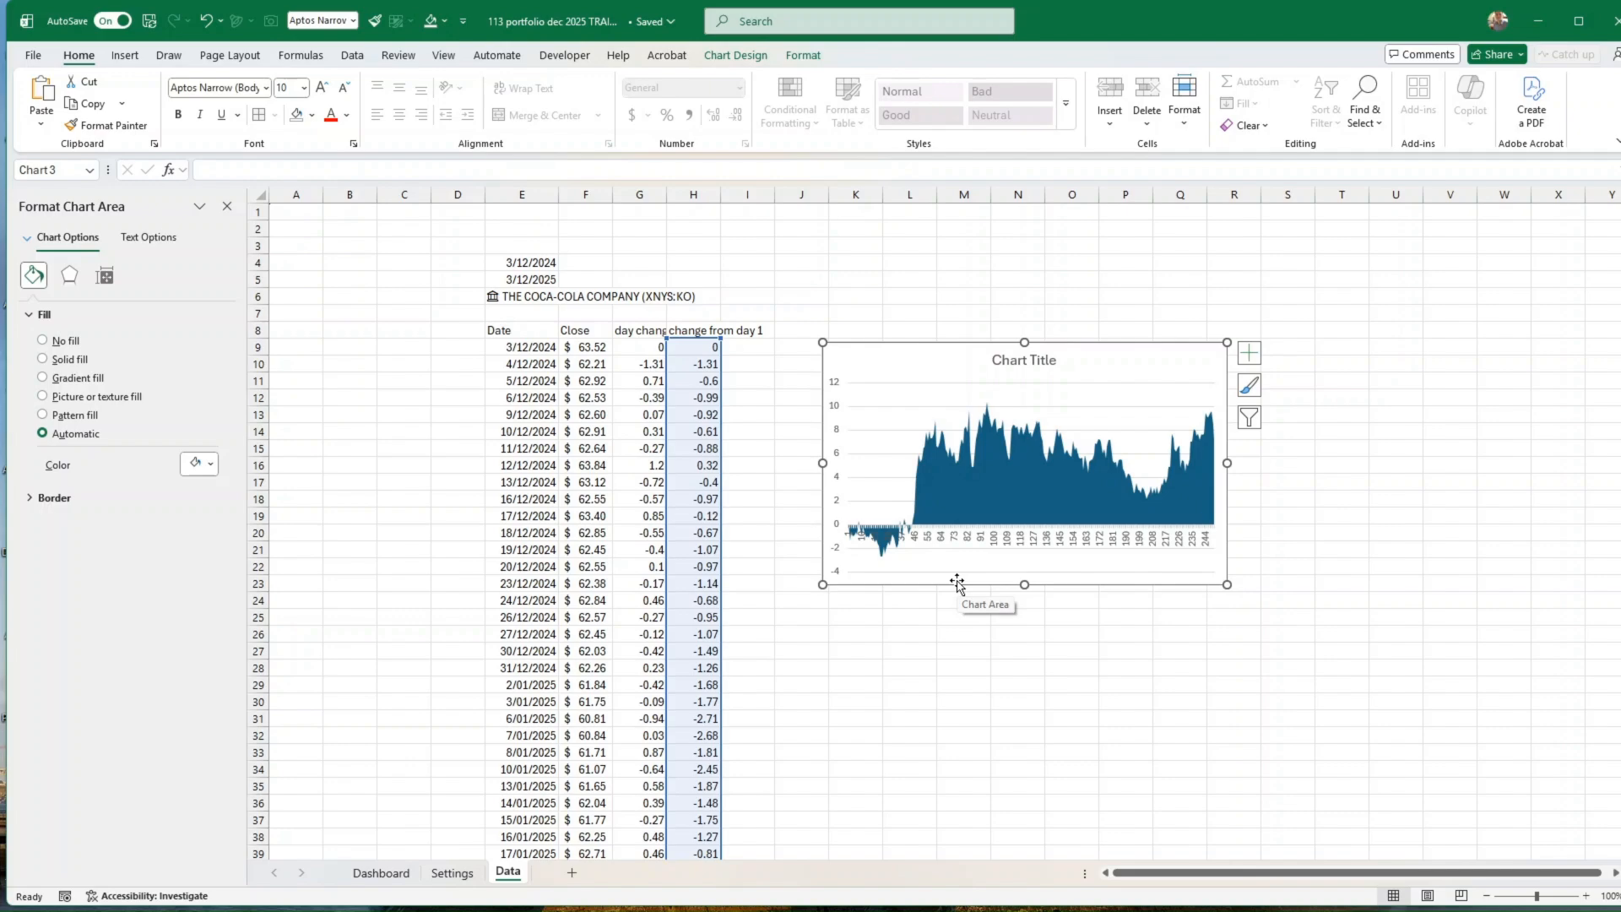
{"action": "key", "text": "Delete"}
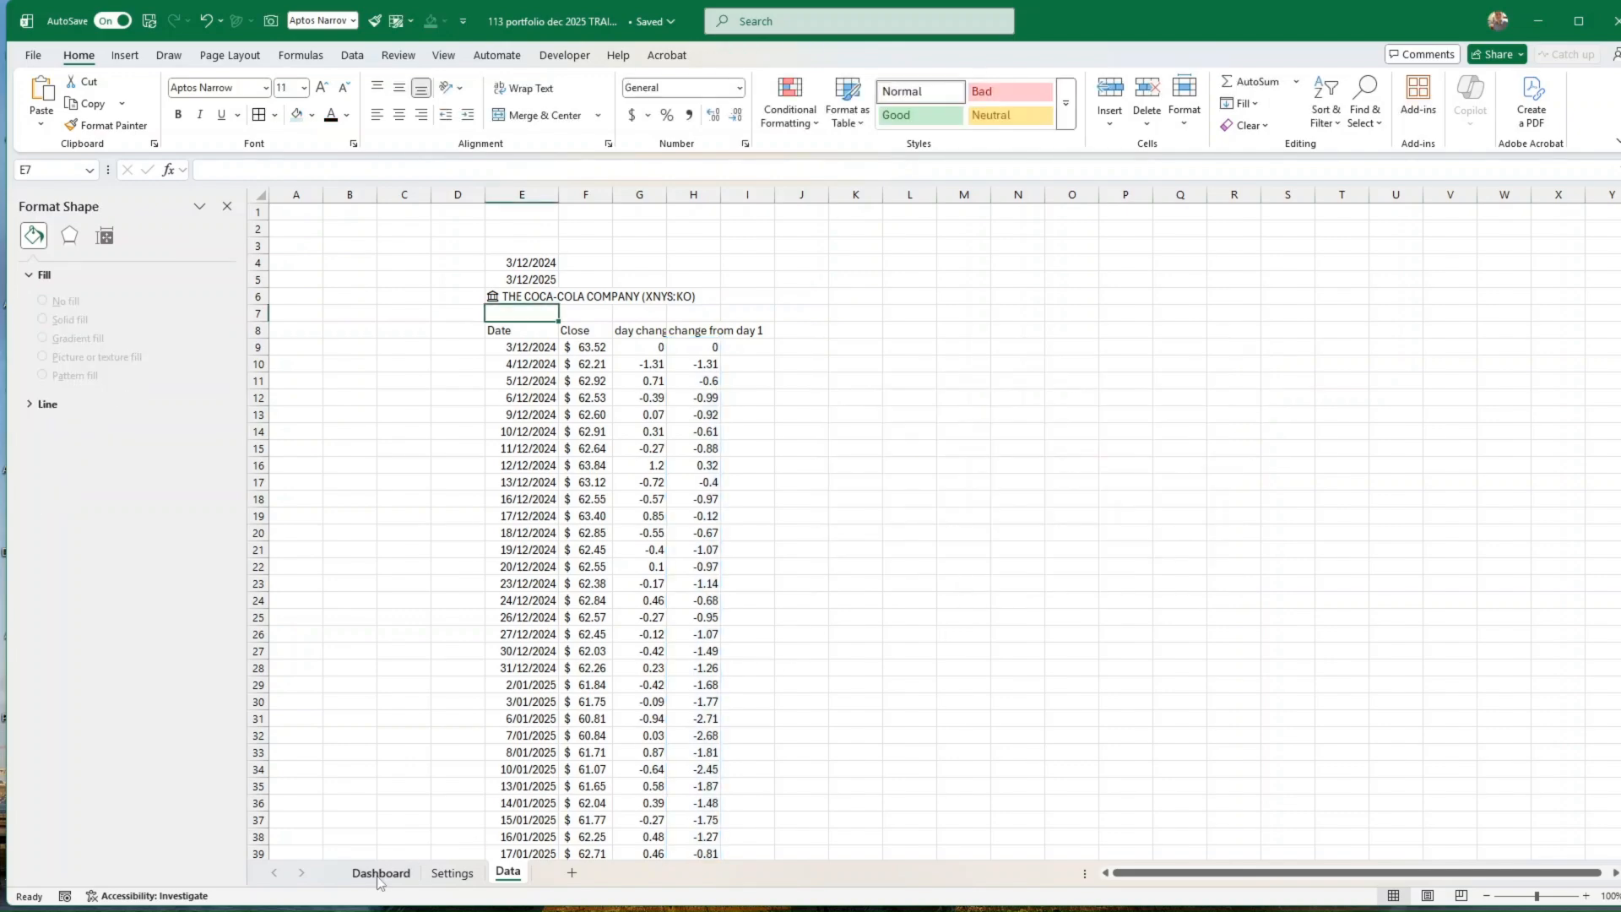
{"action": "left_click", "coordinate": [379, 875]}
{"action": "left_click", "coordinate": [950, 278]}
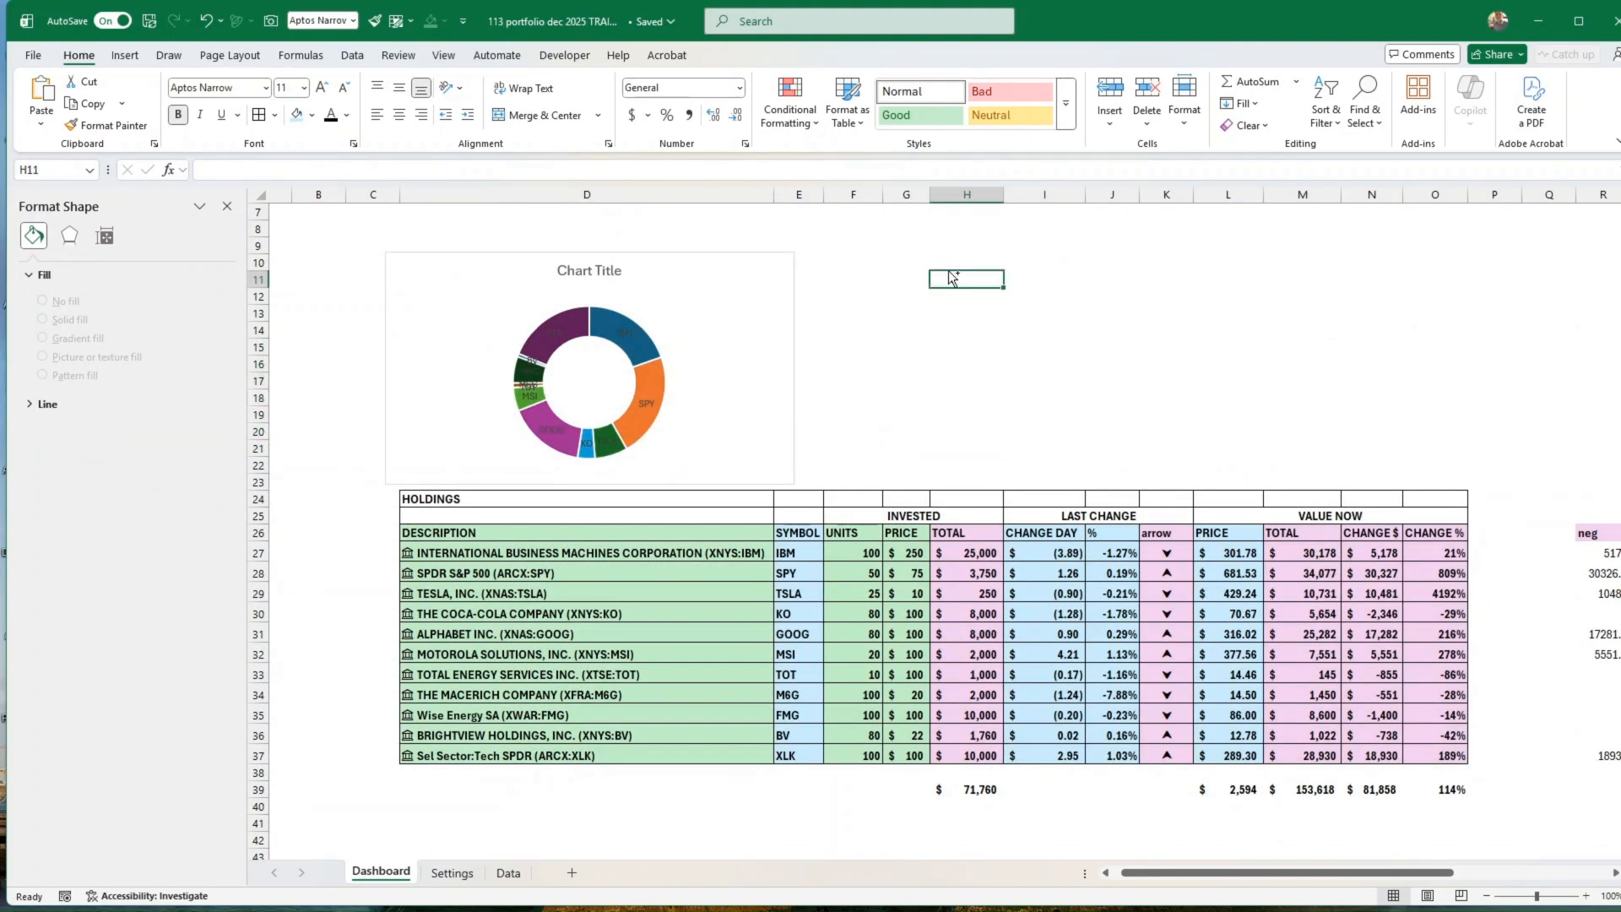
{"action": "key", "text": "ctrl+v"}
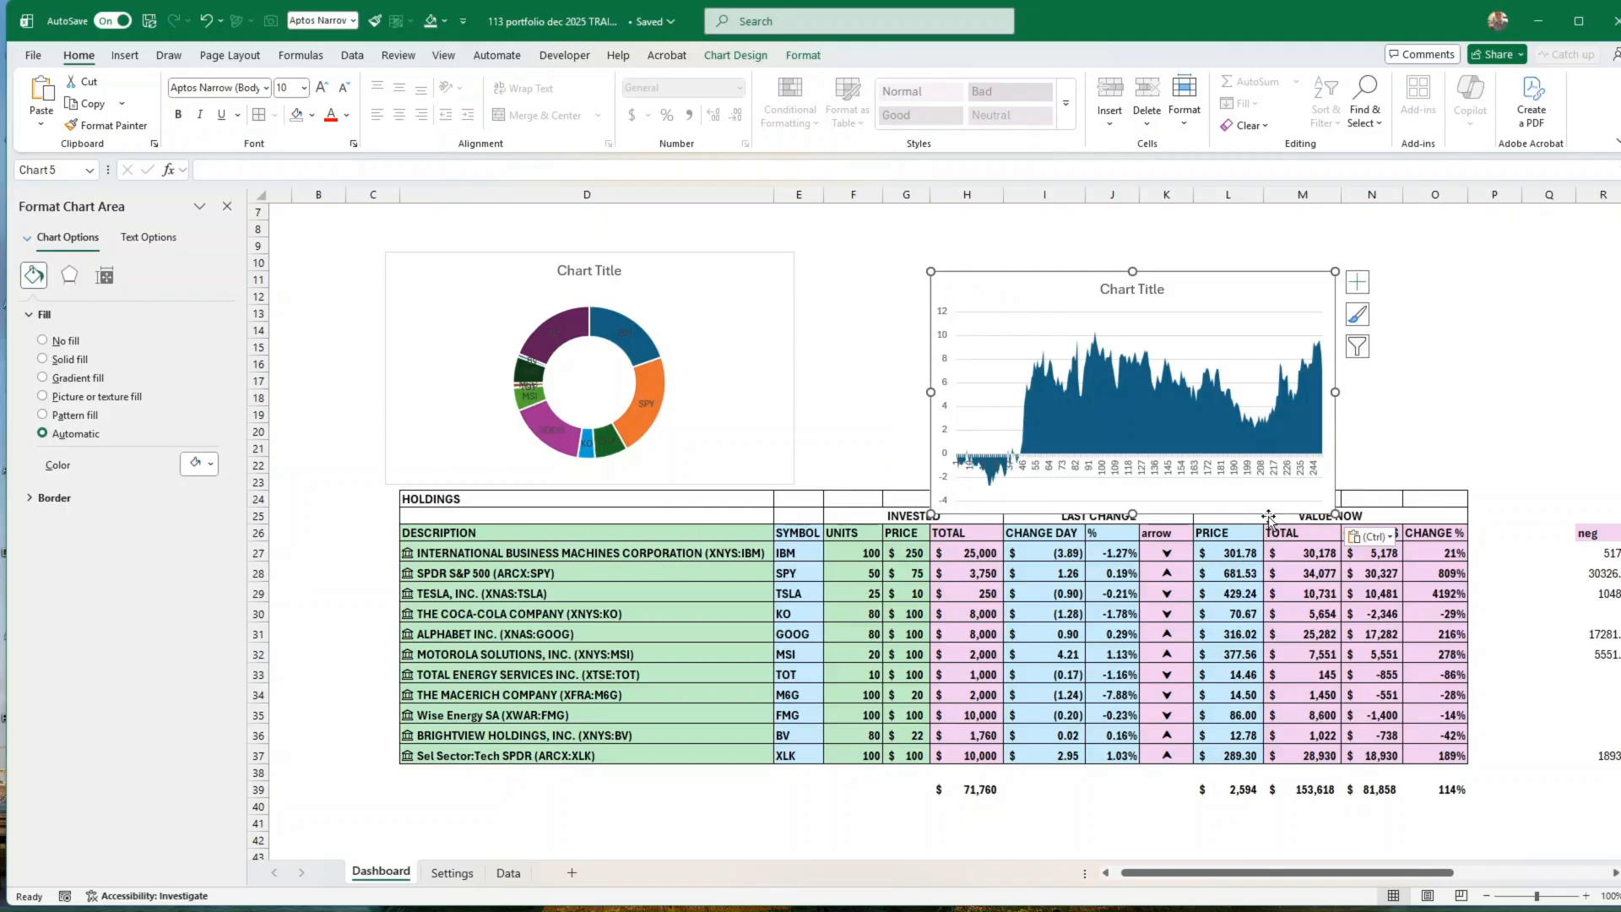
{"action": "left_click_drag", "start_coordinate": [1268, 515], "coordinate": [1233, 475]}
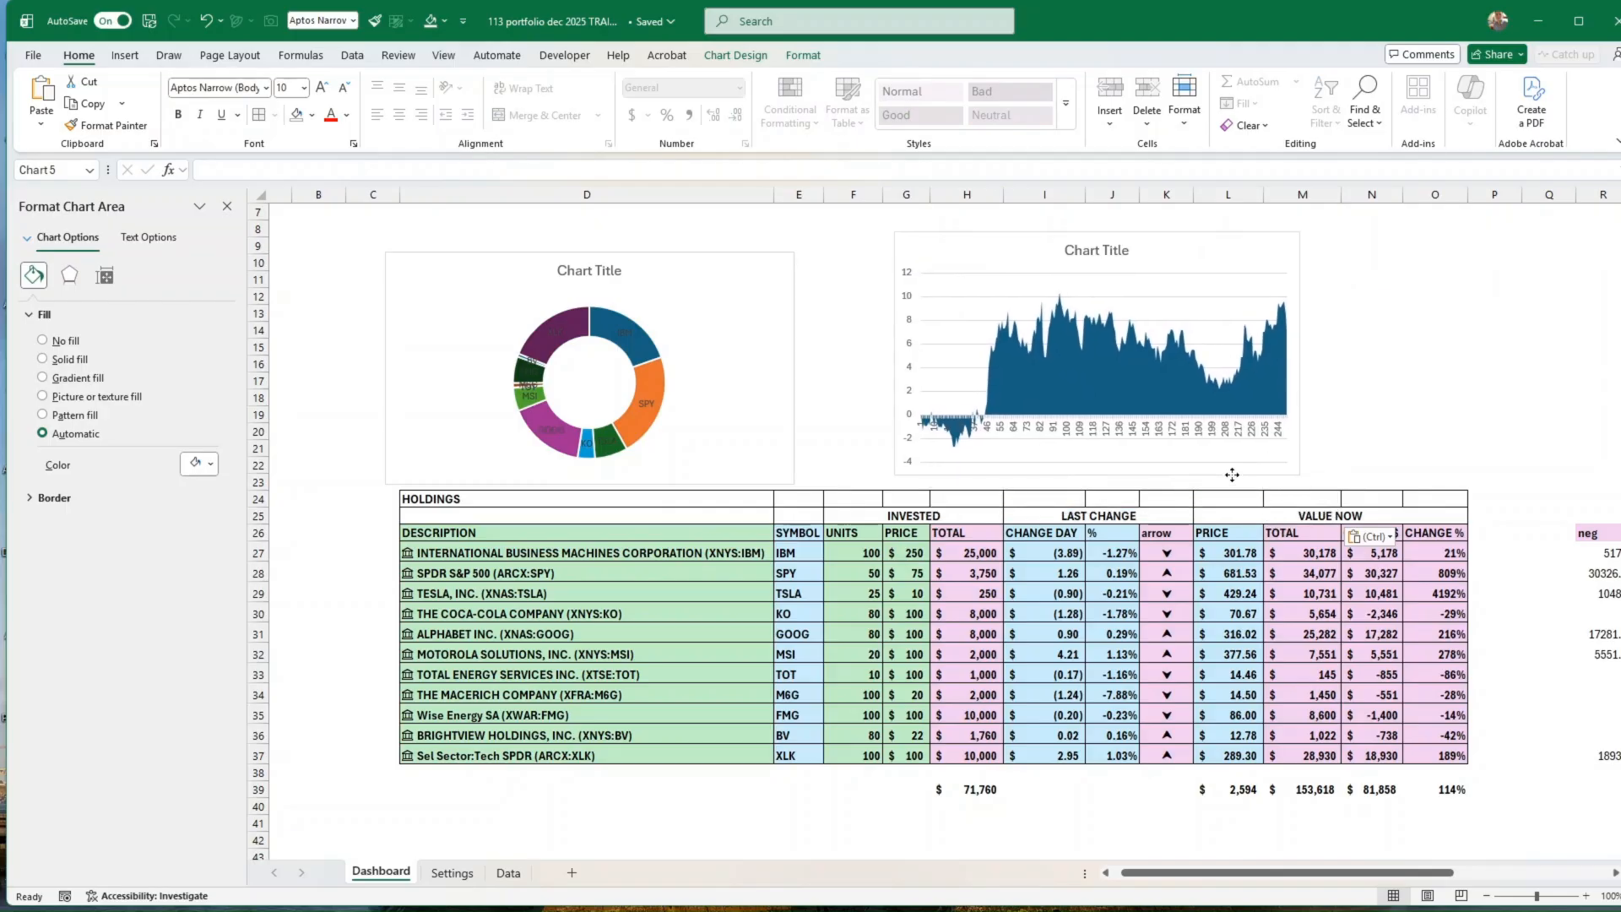
Step: Examine the holdings descriptions and the empty cell D39 on the Dashboard, and the stock cell E6 on the Data sheet
{"action": "mouse_move", "coordinate": [1540, 451]}
{"action": "left_mouse_down"}
{"action": "mouse_move", "coordinate": [1587, 451]}
{"action": "mouse_move", "coordinate": [1545, 451]}
{"action": "left_mouse_up"}
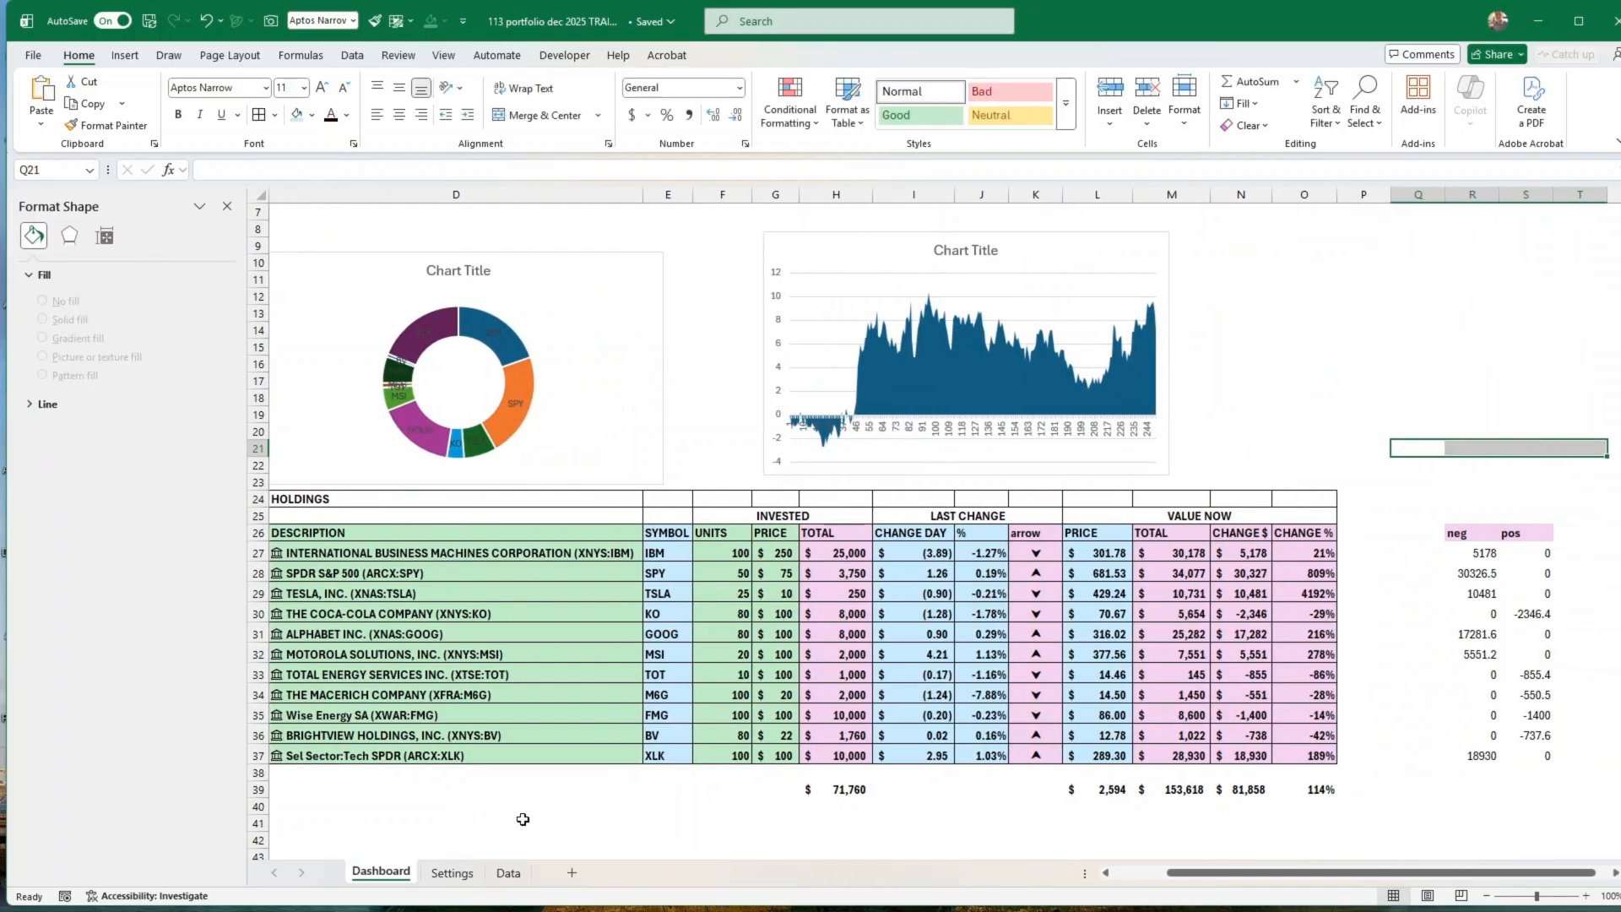
{"action": "left_click", "coordinate": [426, 794]}
{"action": "left_click", "coordinate": [462, 817]}
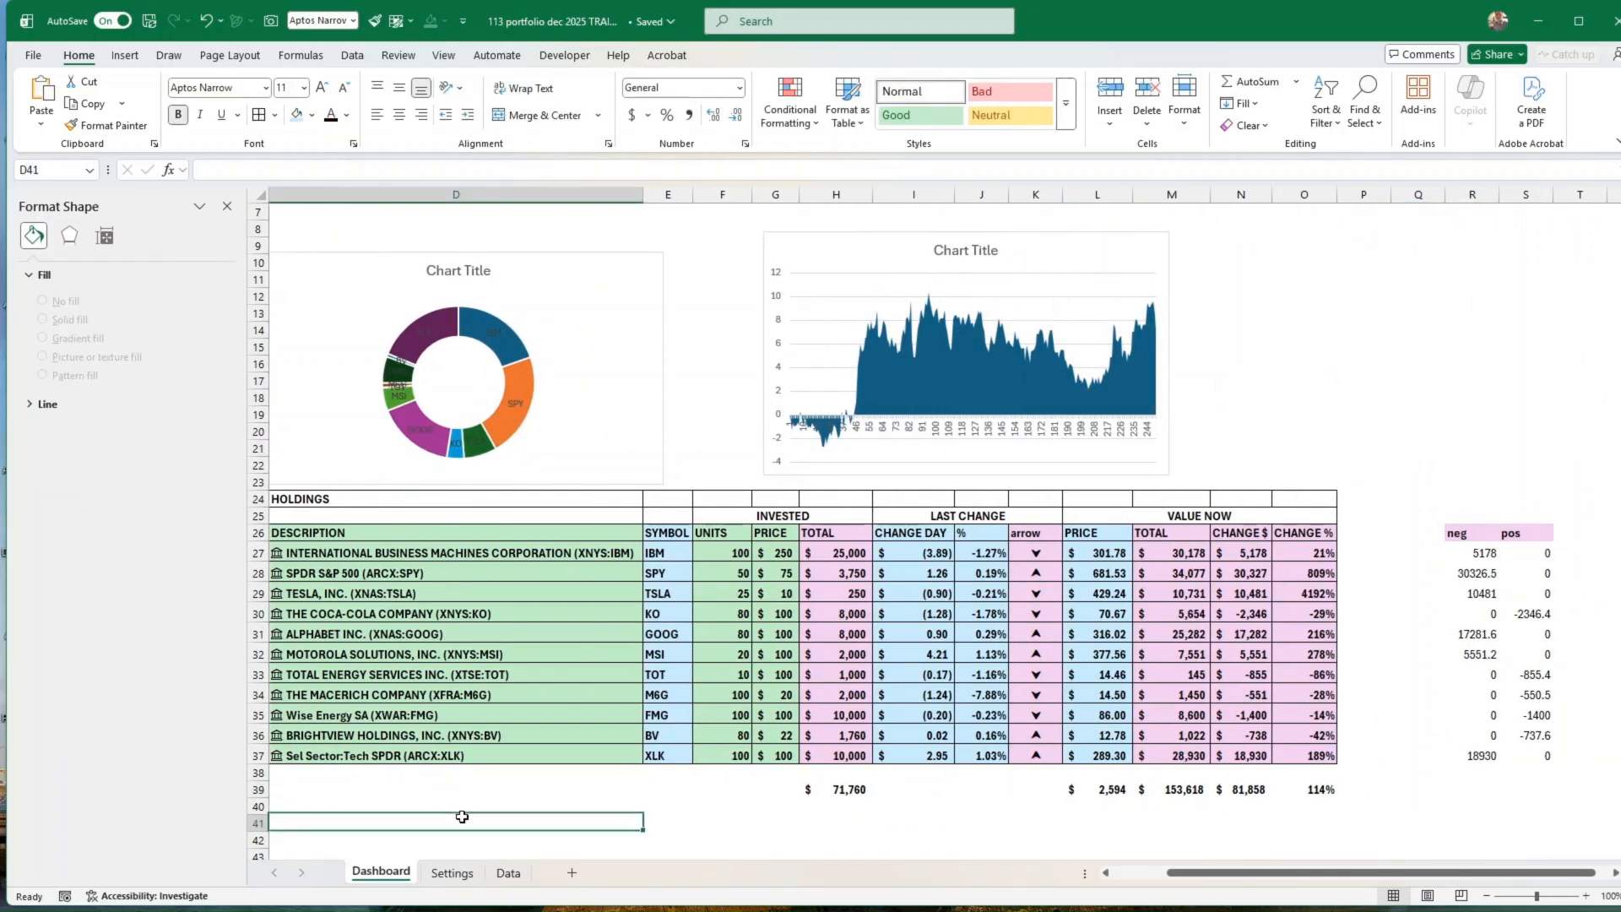
{"action": "left_click_drag", "start_coordinate": [462, 817], "coordinate": [354, 822]}
{"action": "left_click", "coordinate": [519, 792]}
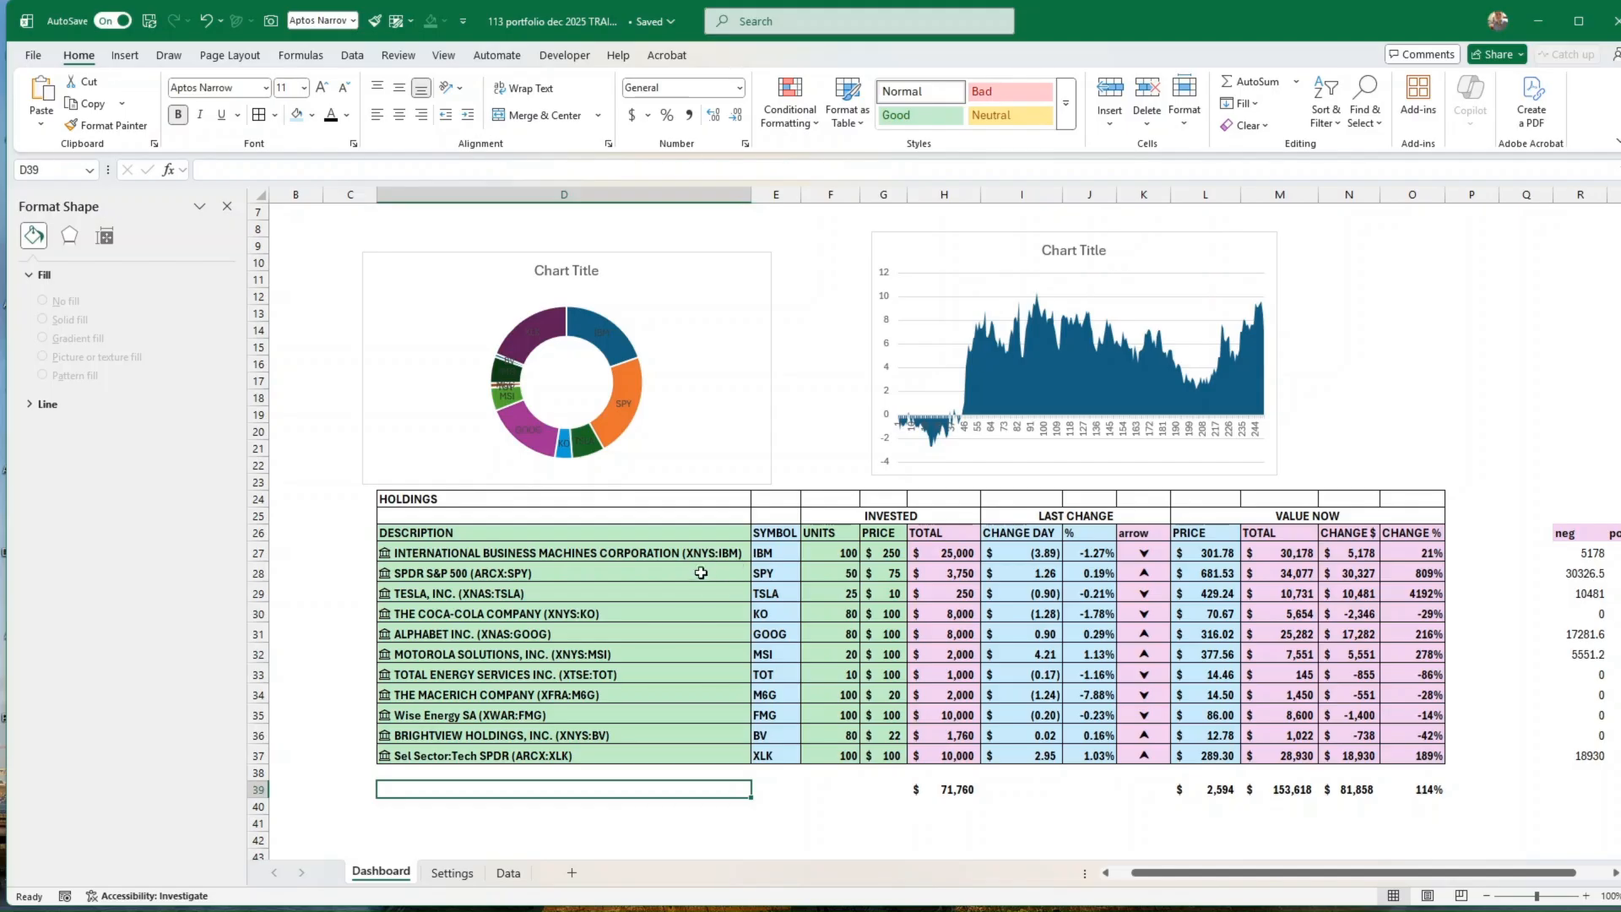
{"action": "left_click_drag", "start_coordinate": [699, 553], "coordinate": [697, 755]}
{"action": "left_click", "coordinate": [618, 787]}
{"action": "left_click", "coordinate": [454, 873]}
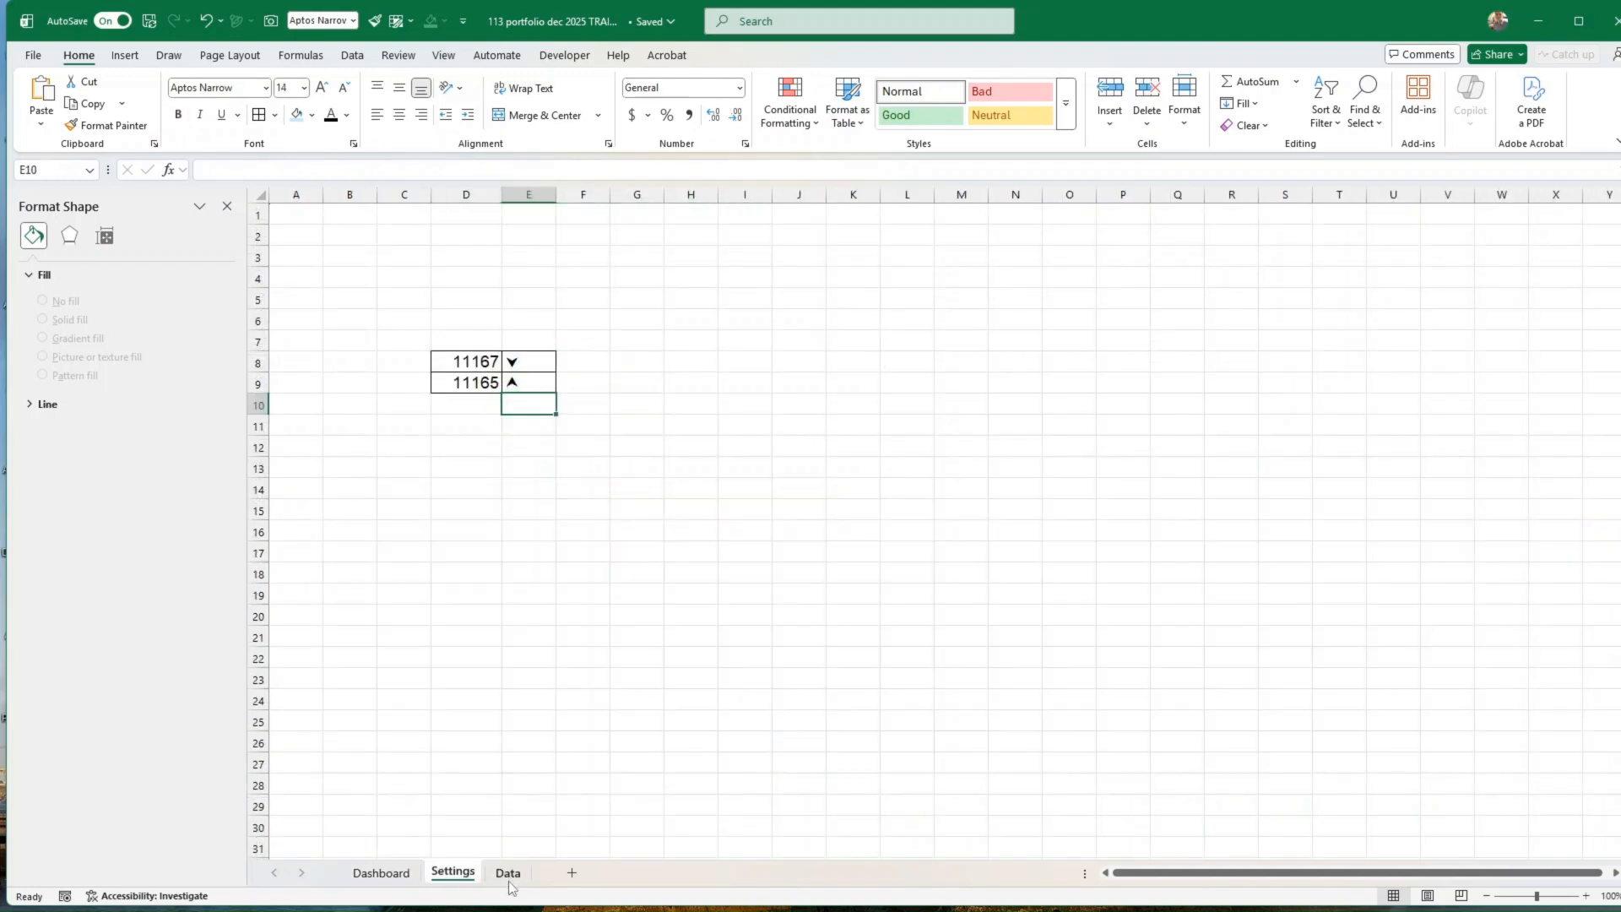
{"action": "left_click", "coordinate": [508, 873]}
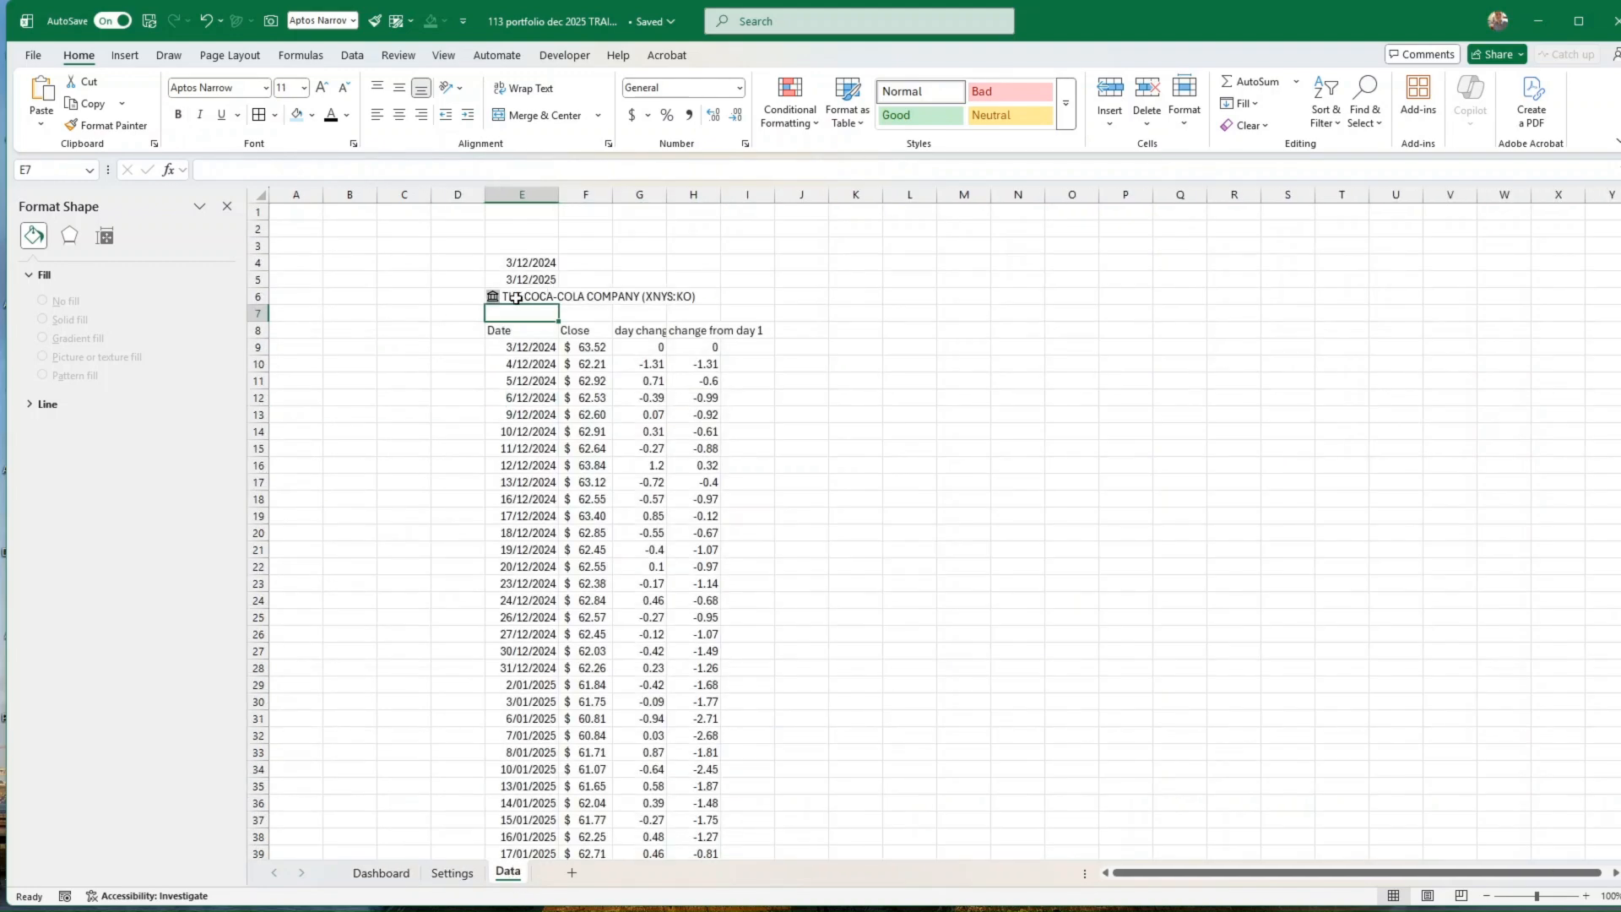
{"action": "left_click", "coordinate": [544, 301]}
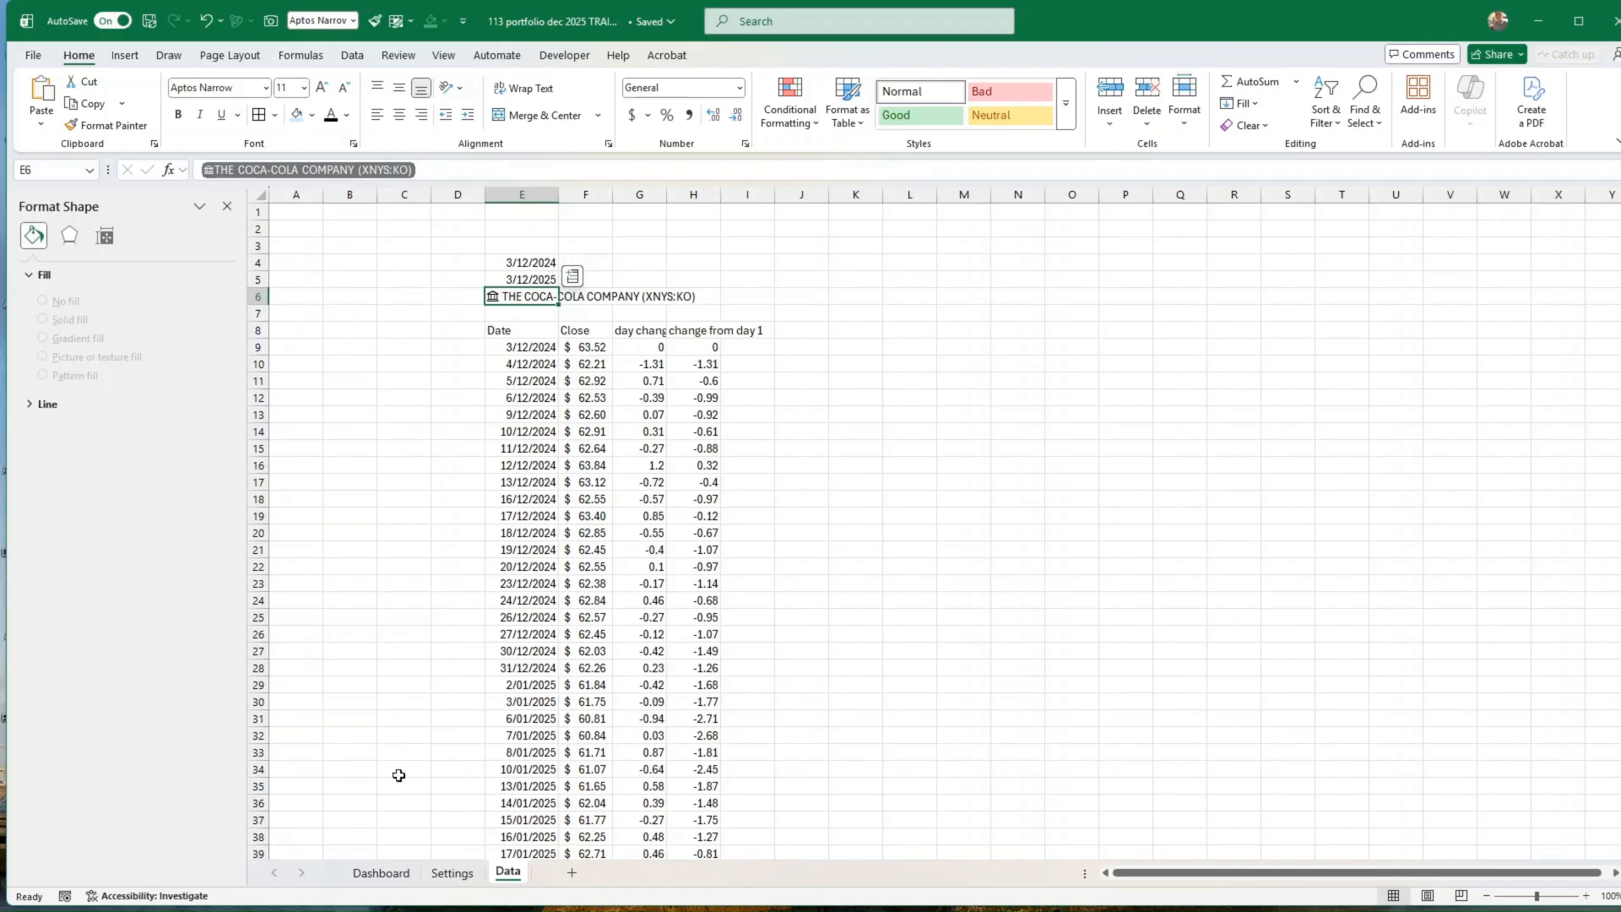
{"action": "left_click", "coordinate": [380, 873]}
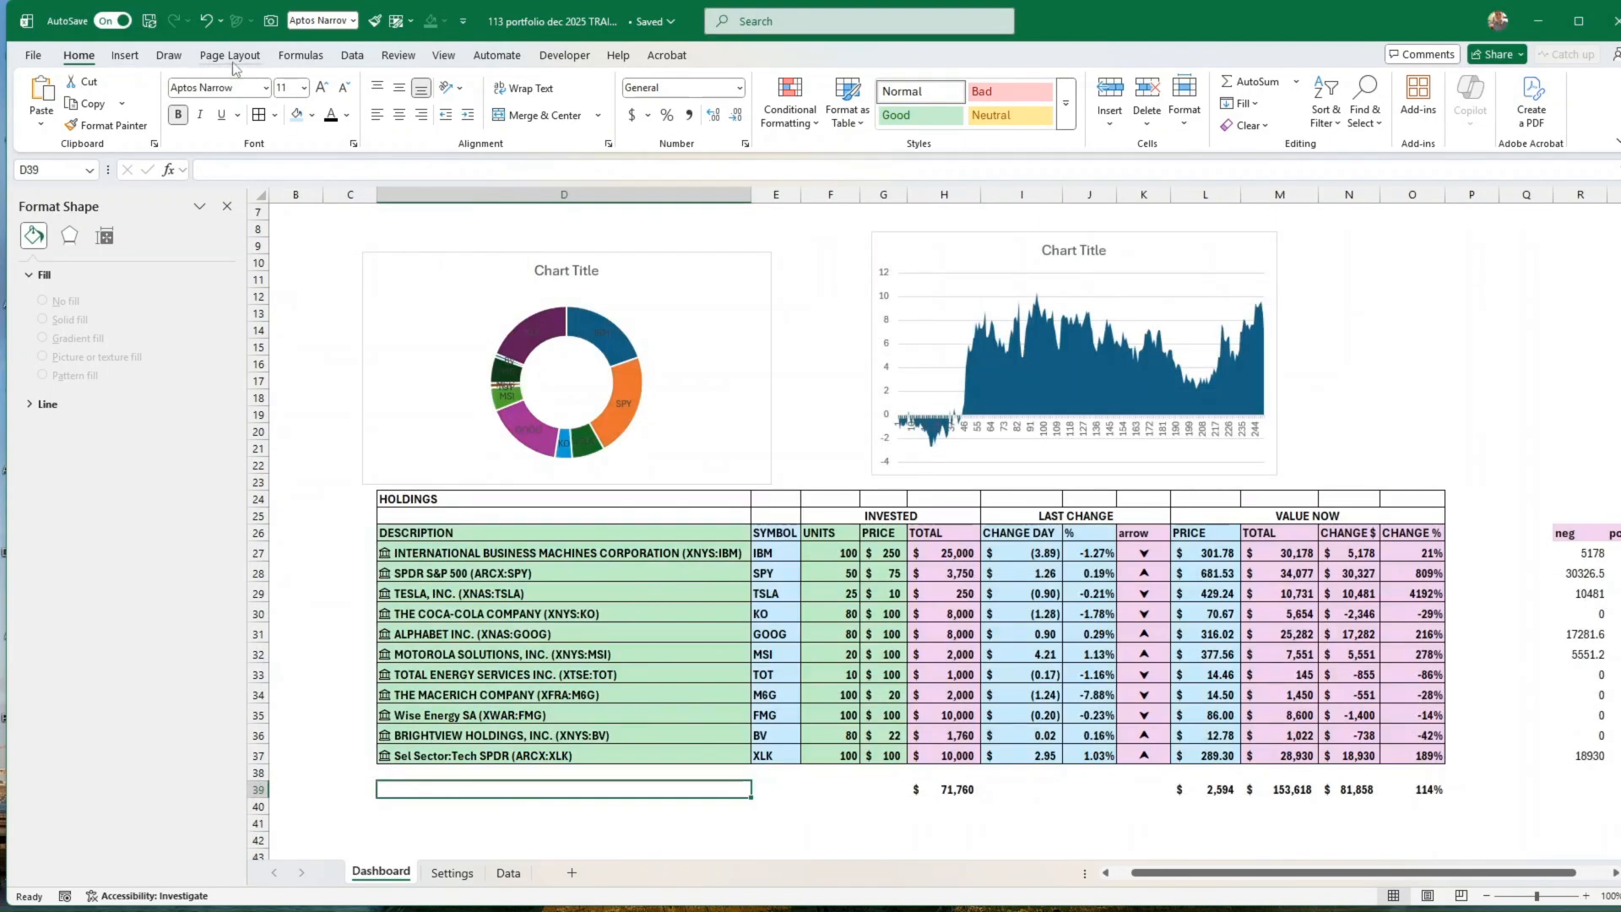
Step: Add list data validation to Dashboard cell D39 with the holdings descriptions =$D$27:$D$37 as its source
{"action": "left_click", "coordinate": [350, 57]}
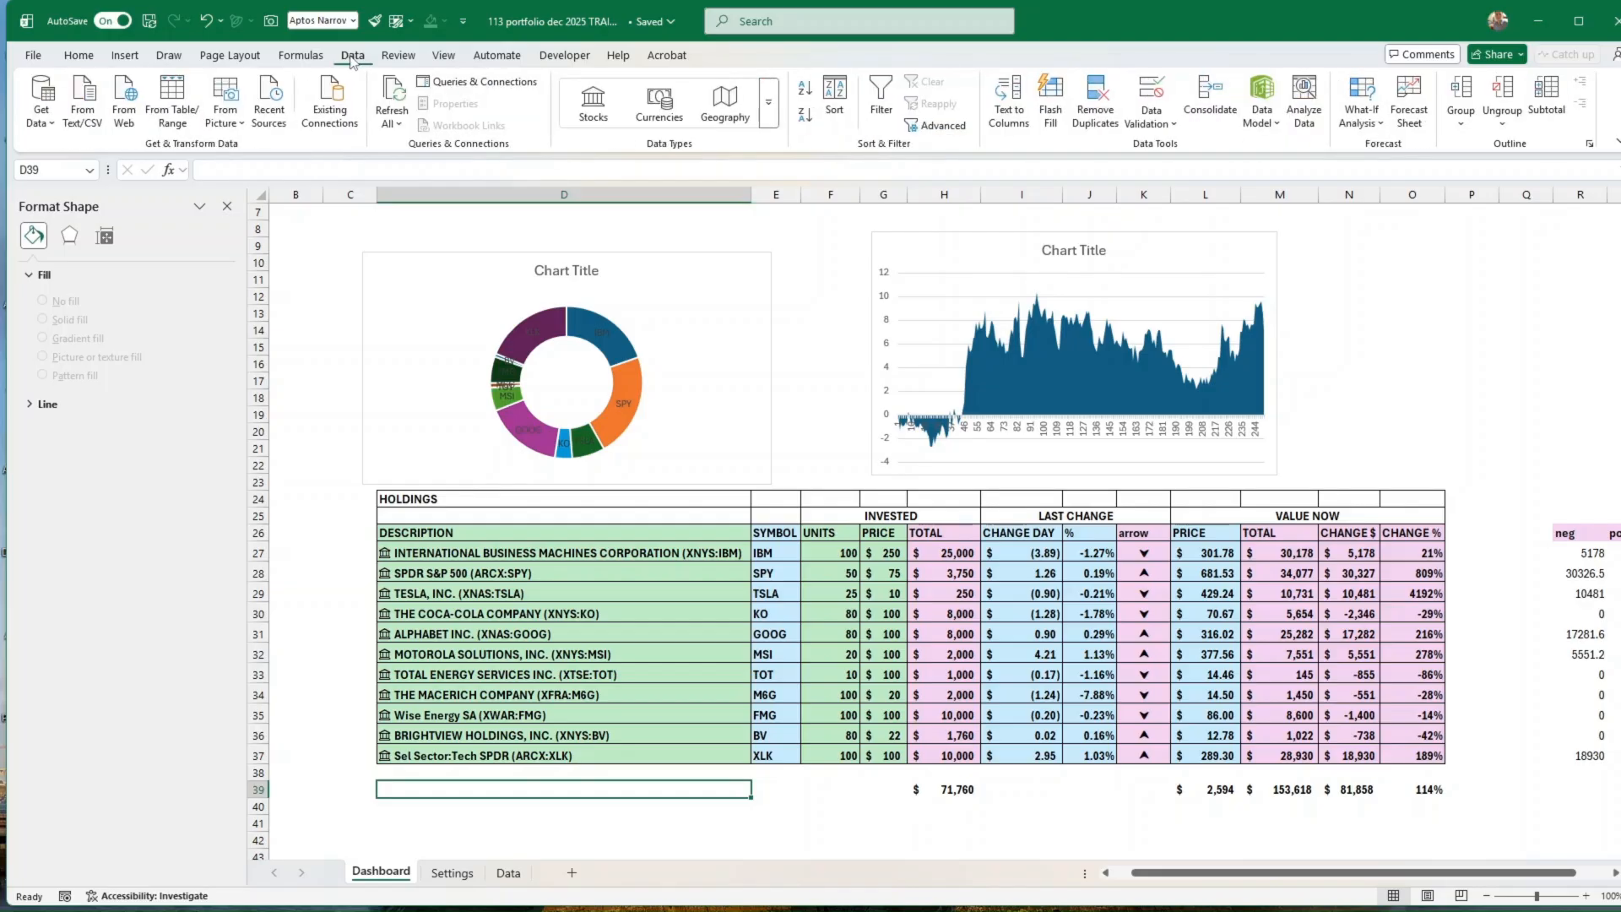
{"action": "left_click", "coordinate": [1151, 118]}
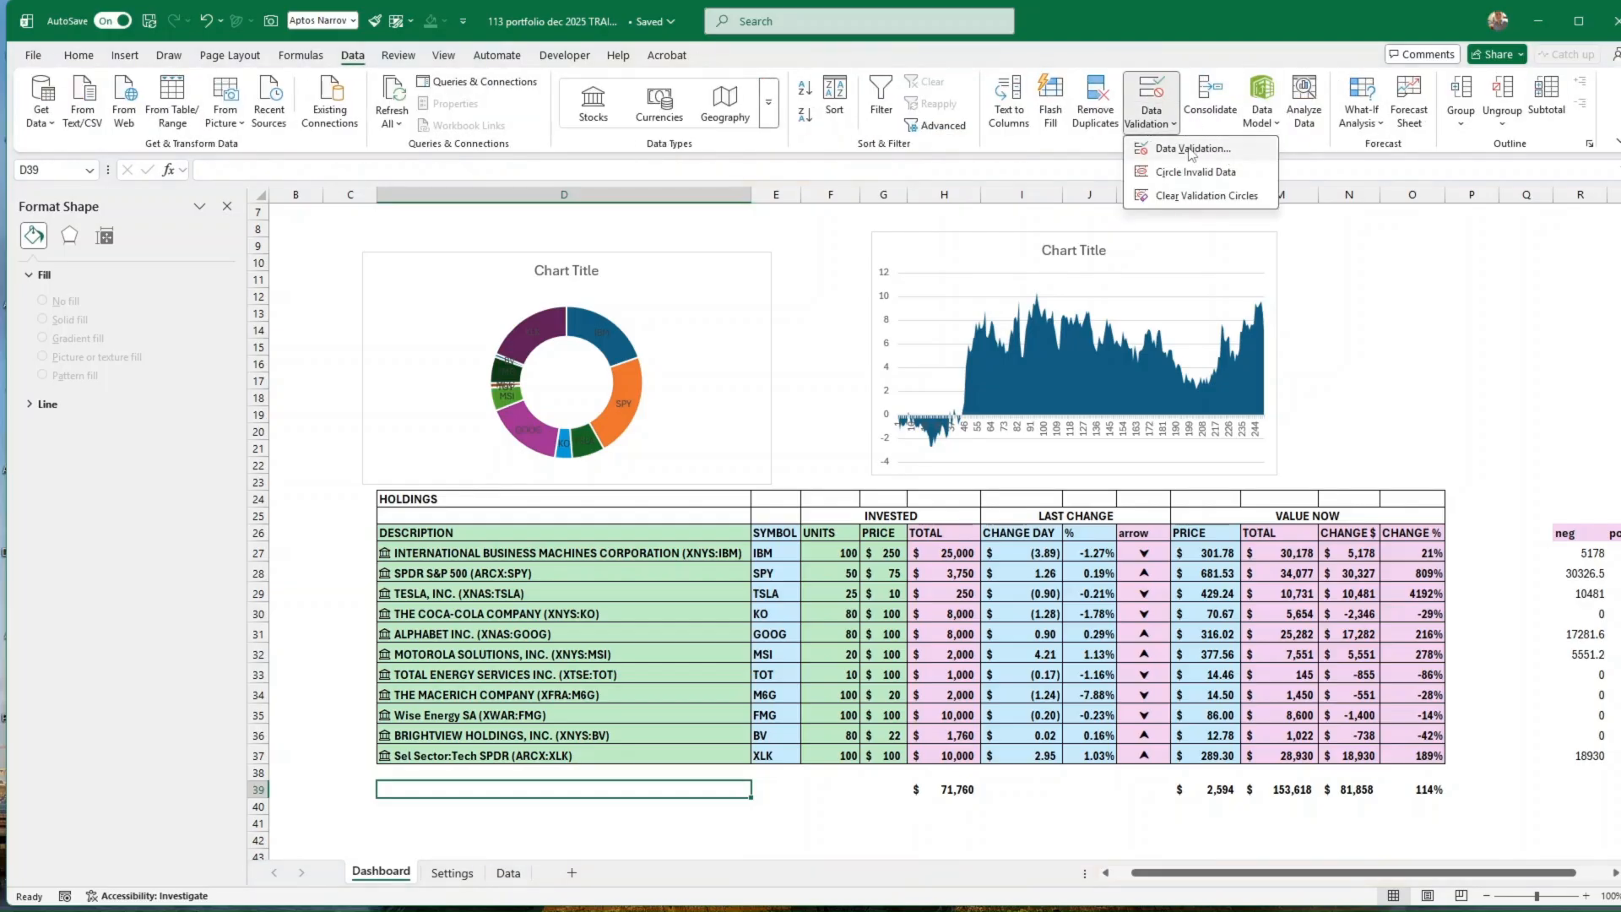
{"action": "left_click", "coordinate": [1190, 150]}
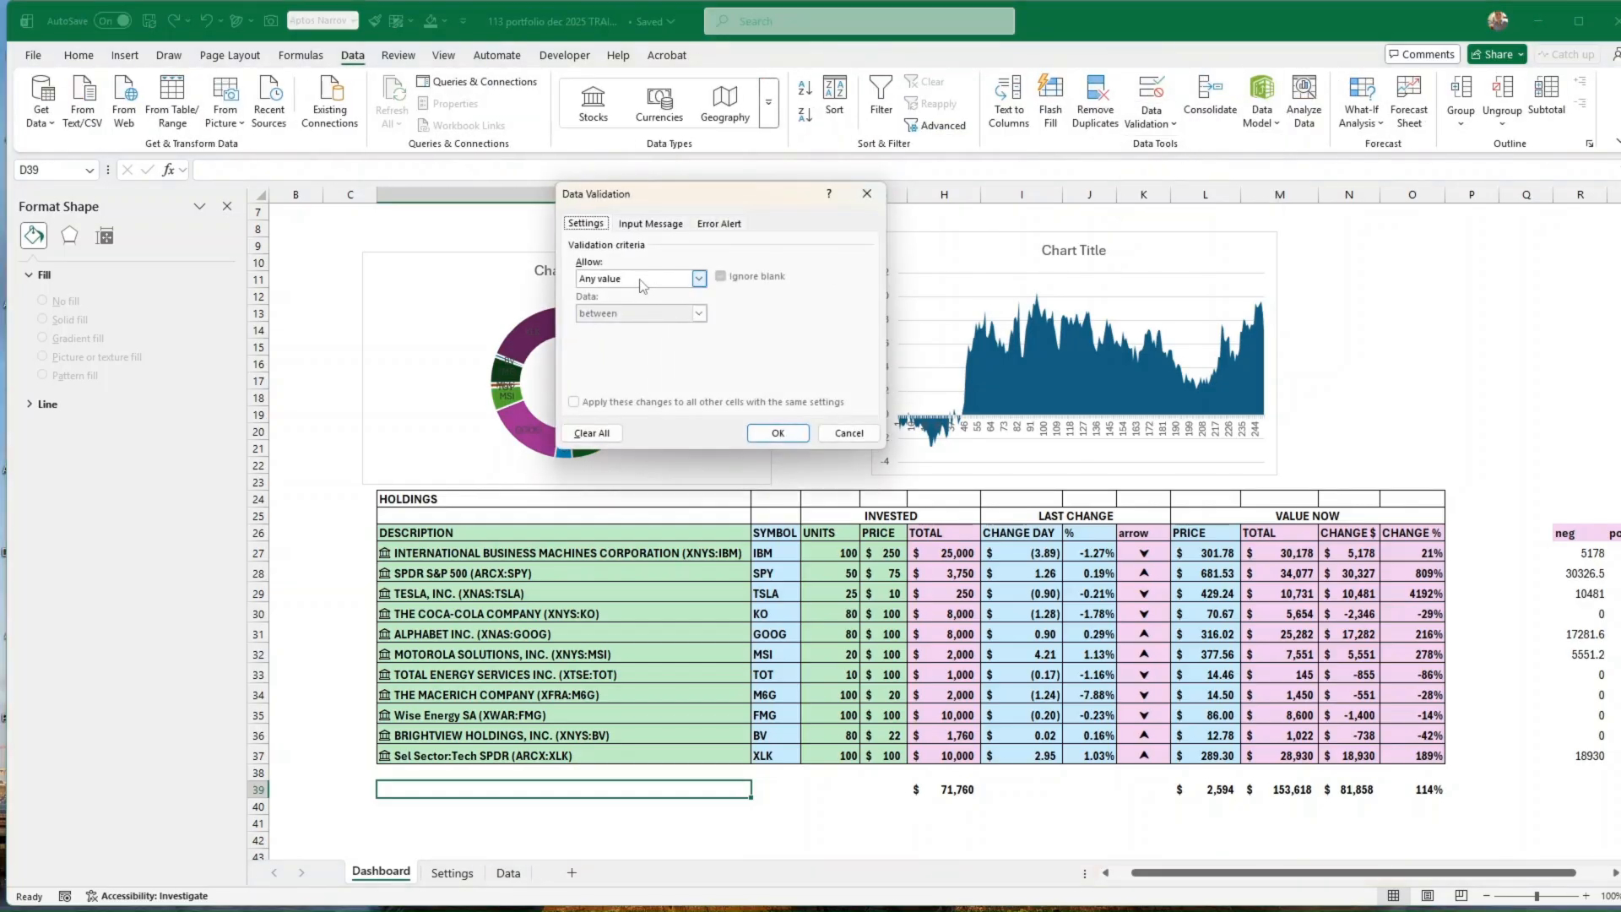
{"action": "left_click", "coordinate": [698, 279]}
{"action": "left_click", "coordinate": [601, 328]}
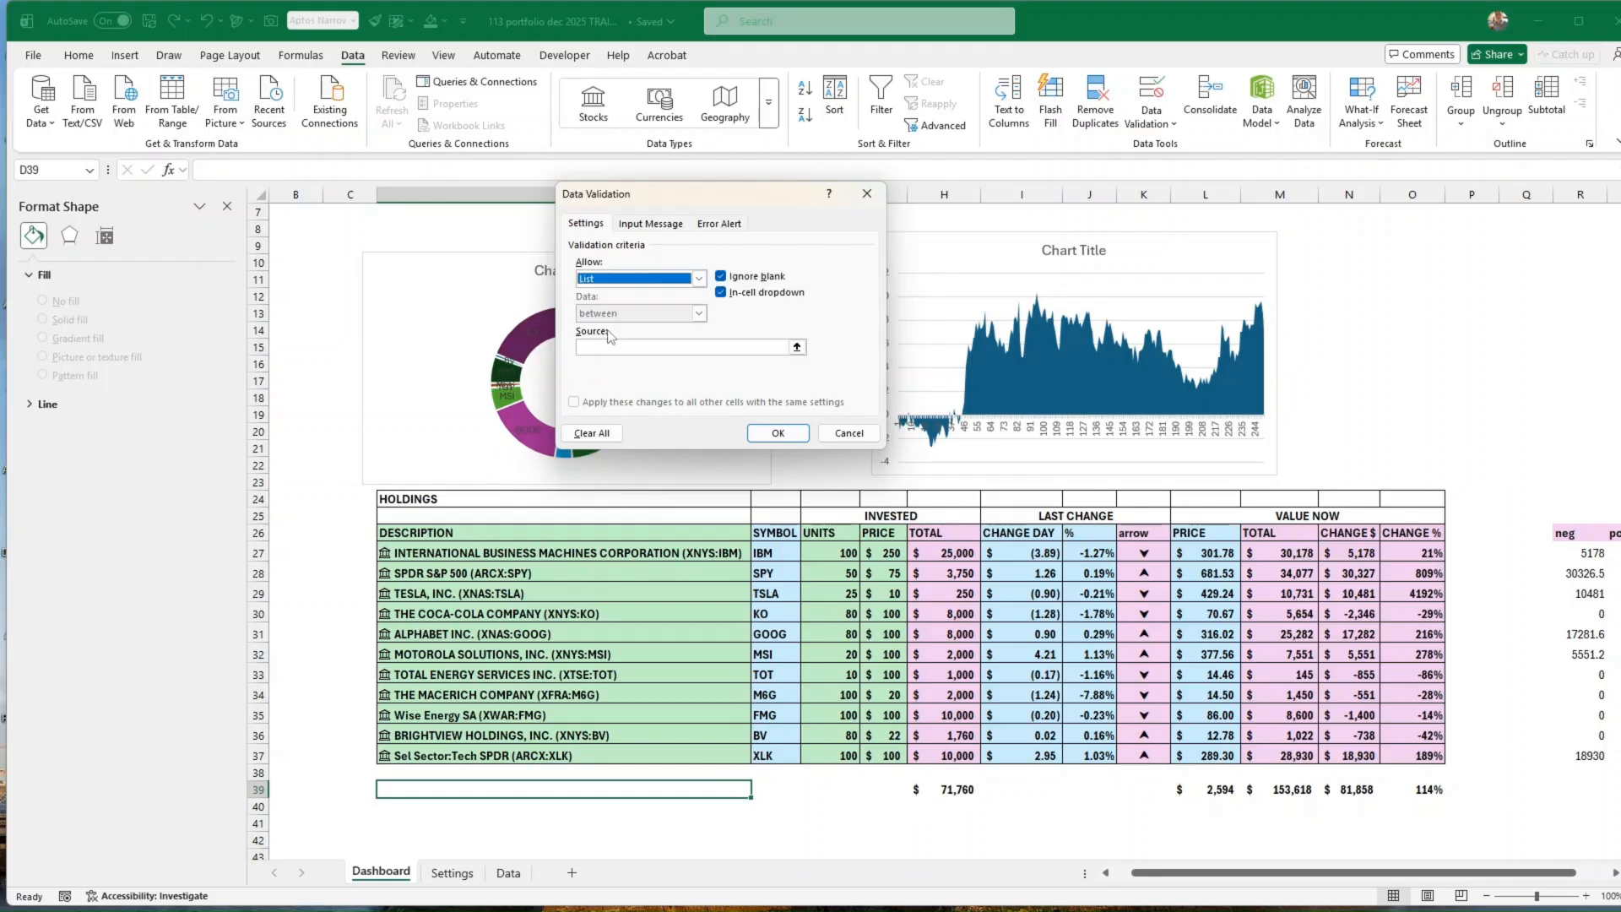
{"action": "left_click", "coordinate": [655, 347]}
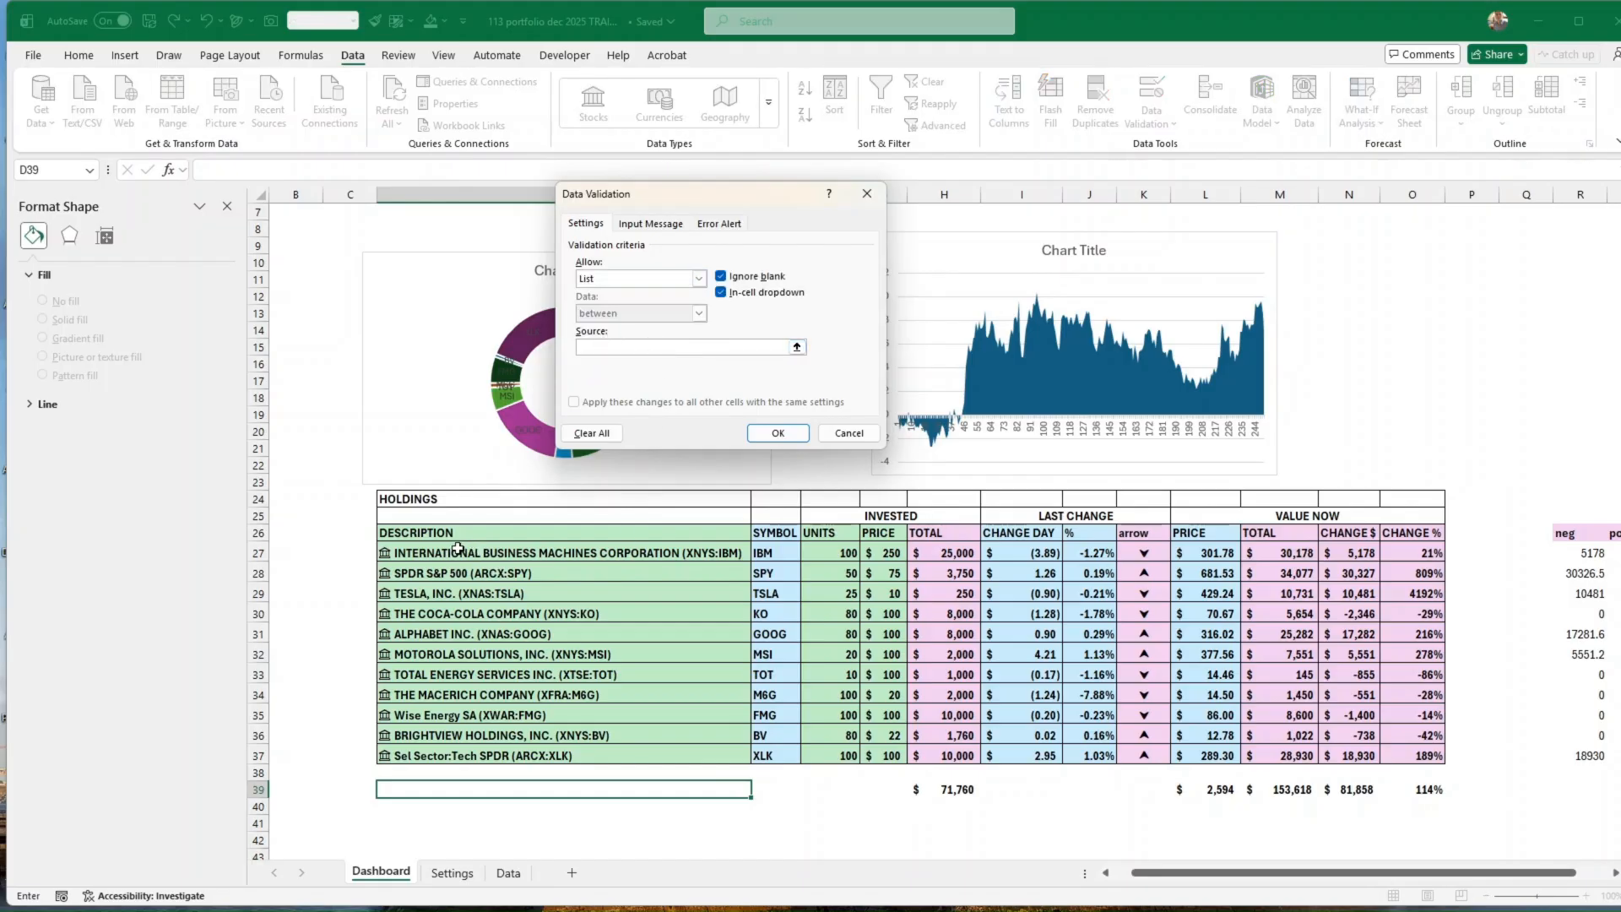
{"action": "left_click_drag", "start_coordinate": [457, 548], "coordinate": [464, 749]}
{"action": "left_click_drag", "start_coordinate": [461, 761], "coordinate": [461, 761]}
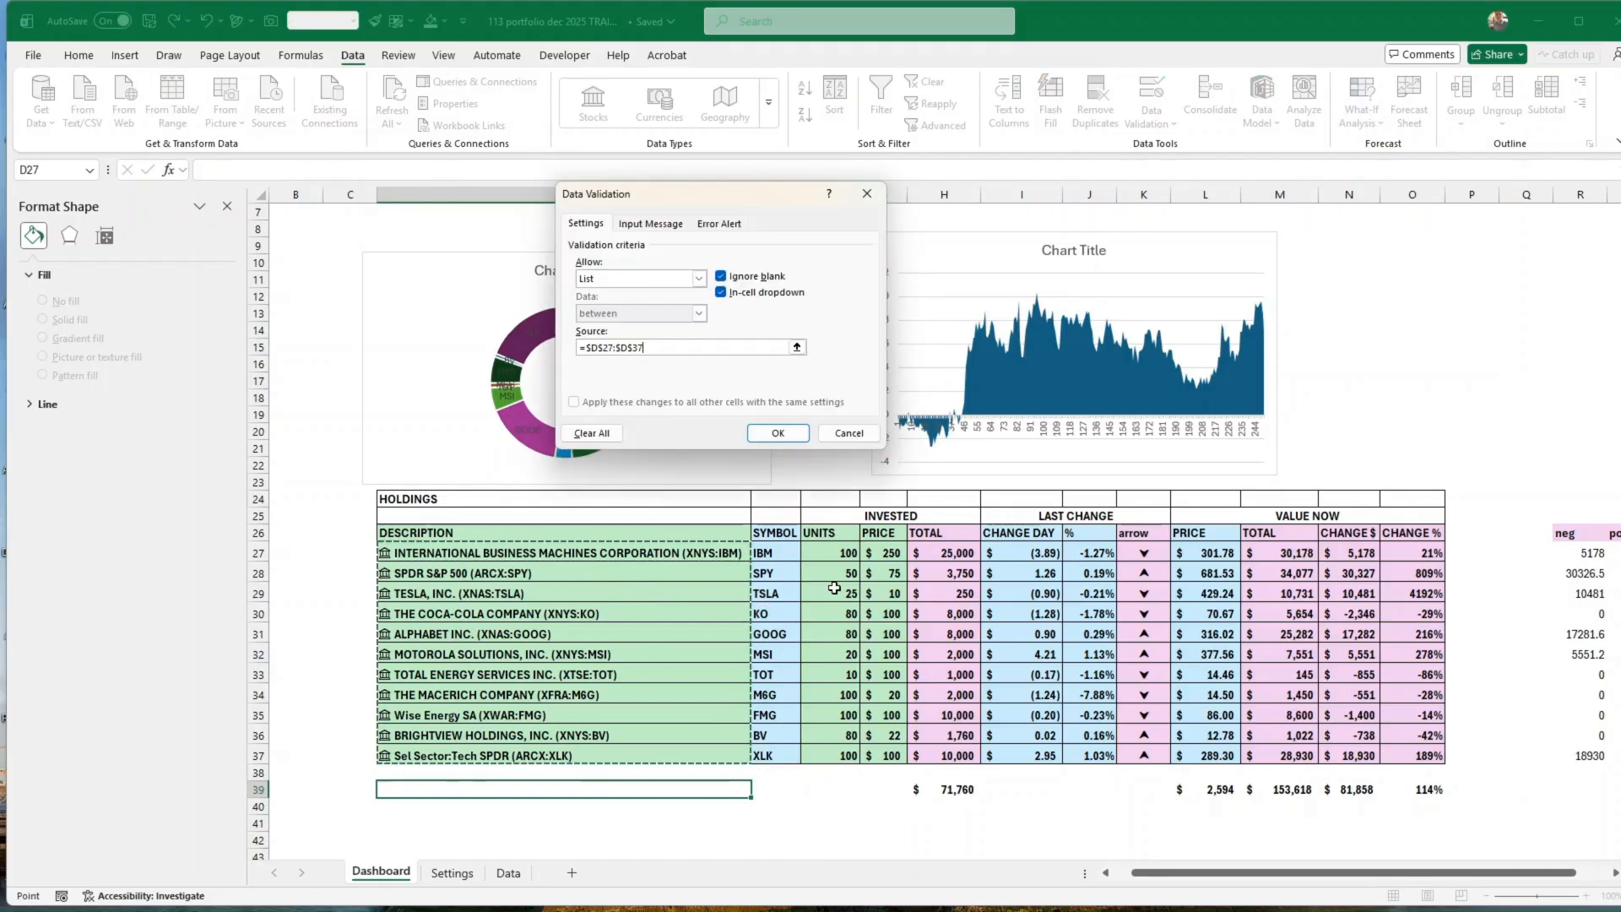
{"action": "left_click", "coordinate": [777, 432]}
Step: Test the D39 dropdown by choosing The Coca-Cola Company (XNYS:KO), followed by Wise Energy SA (XWAR:FMG)
{"action": "left_click", "coordinate": [761, 789]}
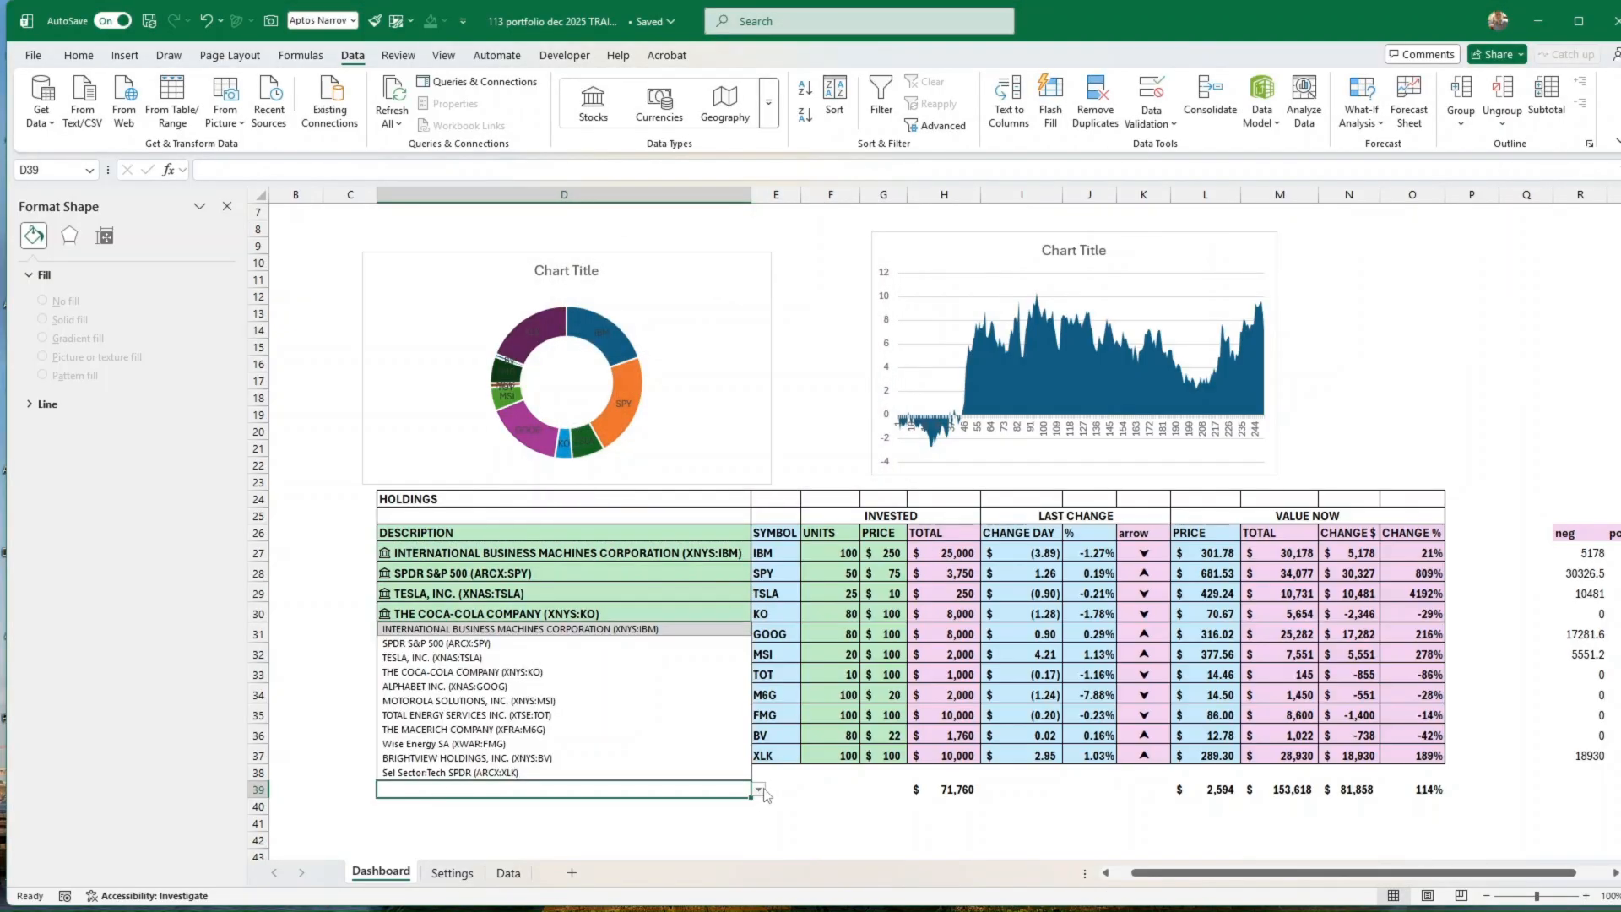
{"action": "left_click", "coordinate": [523, 672]}
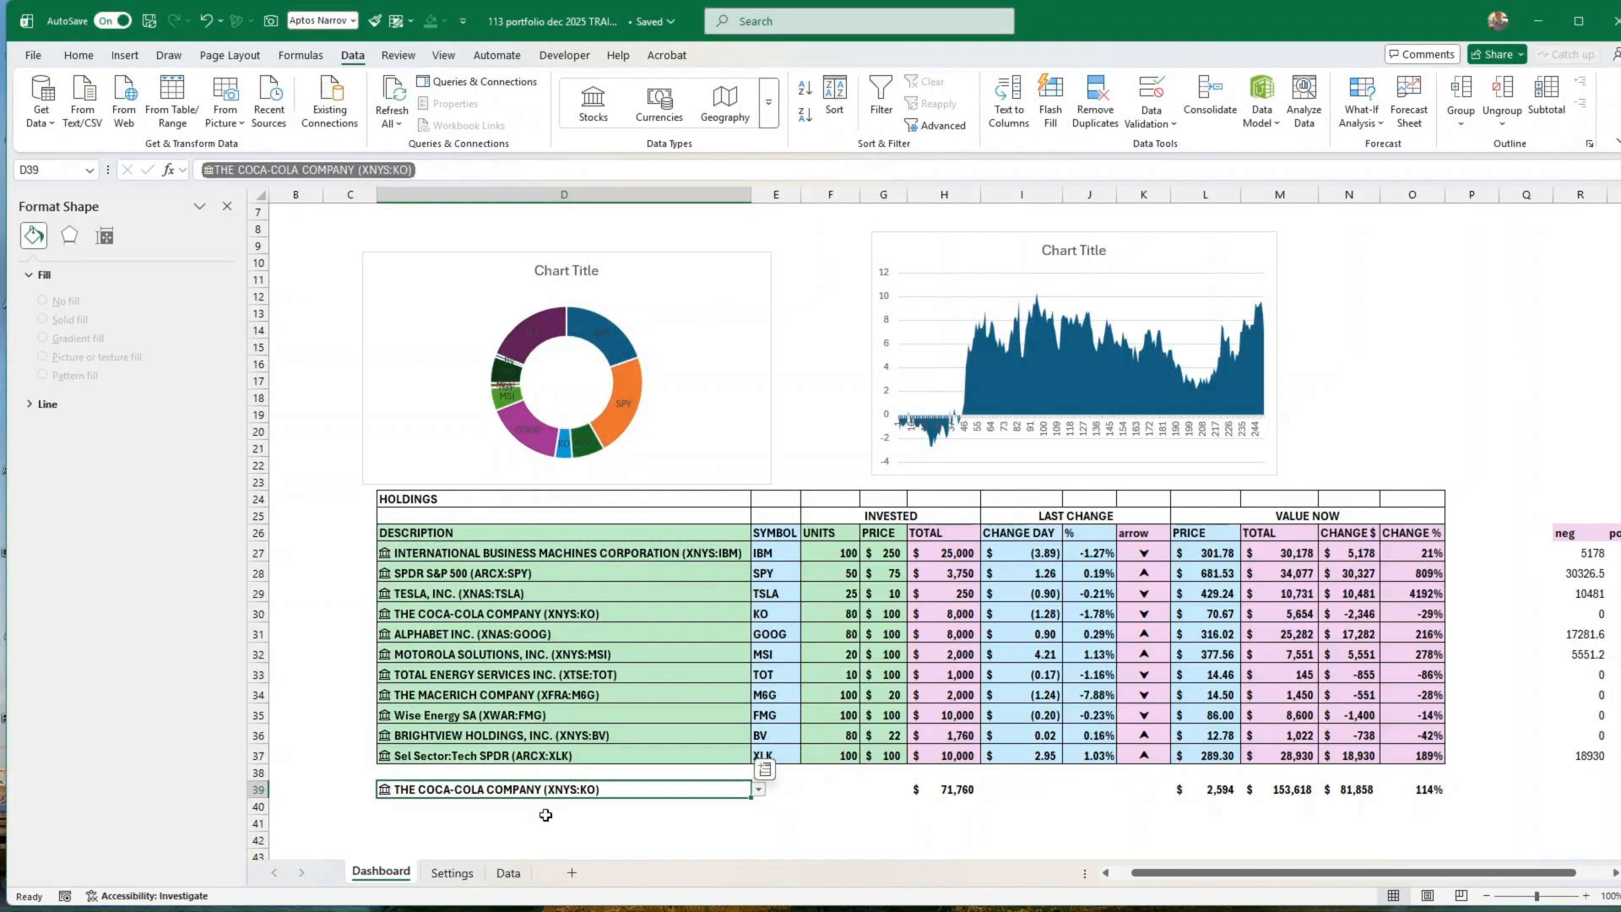
{"action": "left_click", "coordinate": [759, 789]}
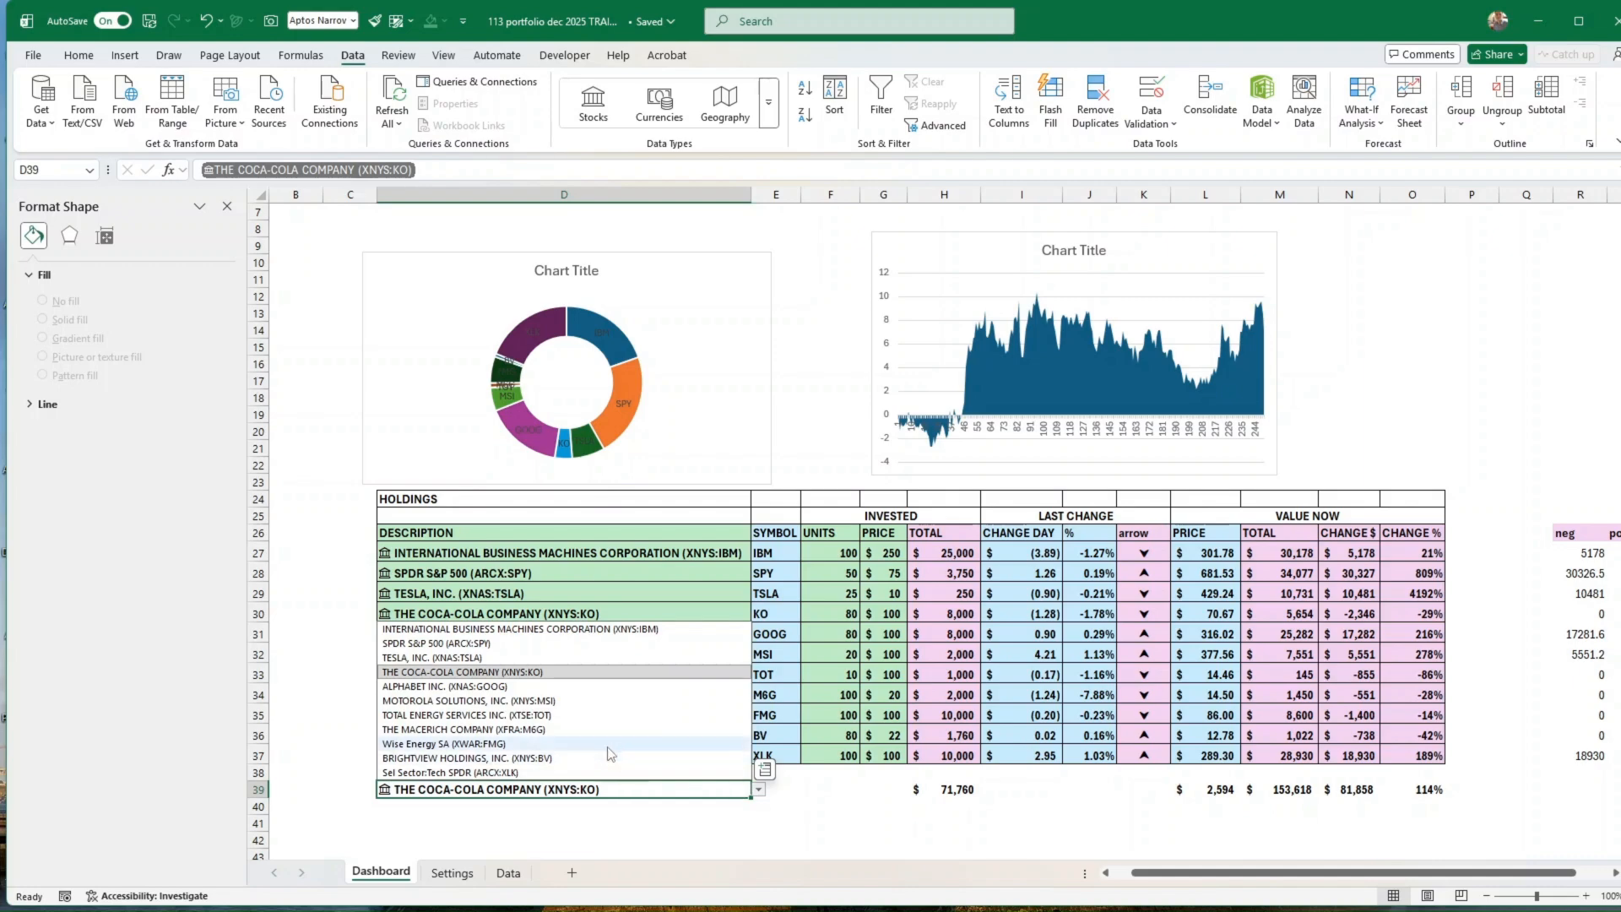
{"action": "left_click", "coordinate": [608, 745]}
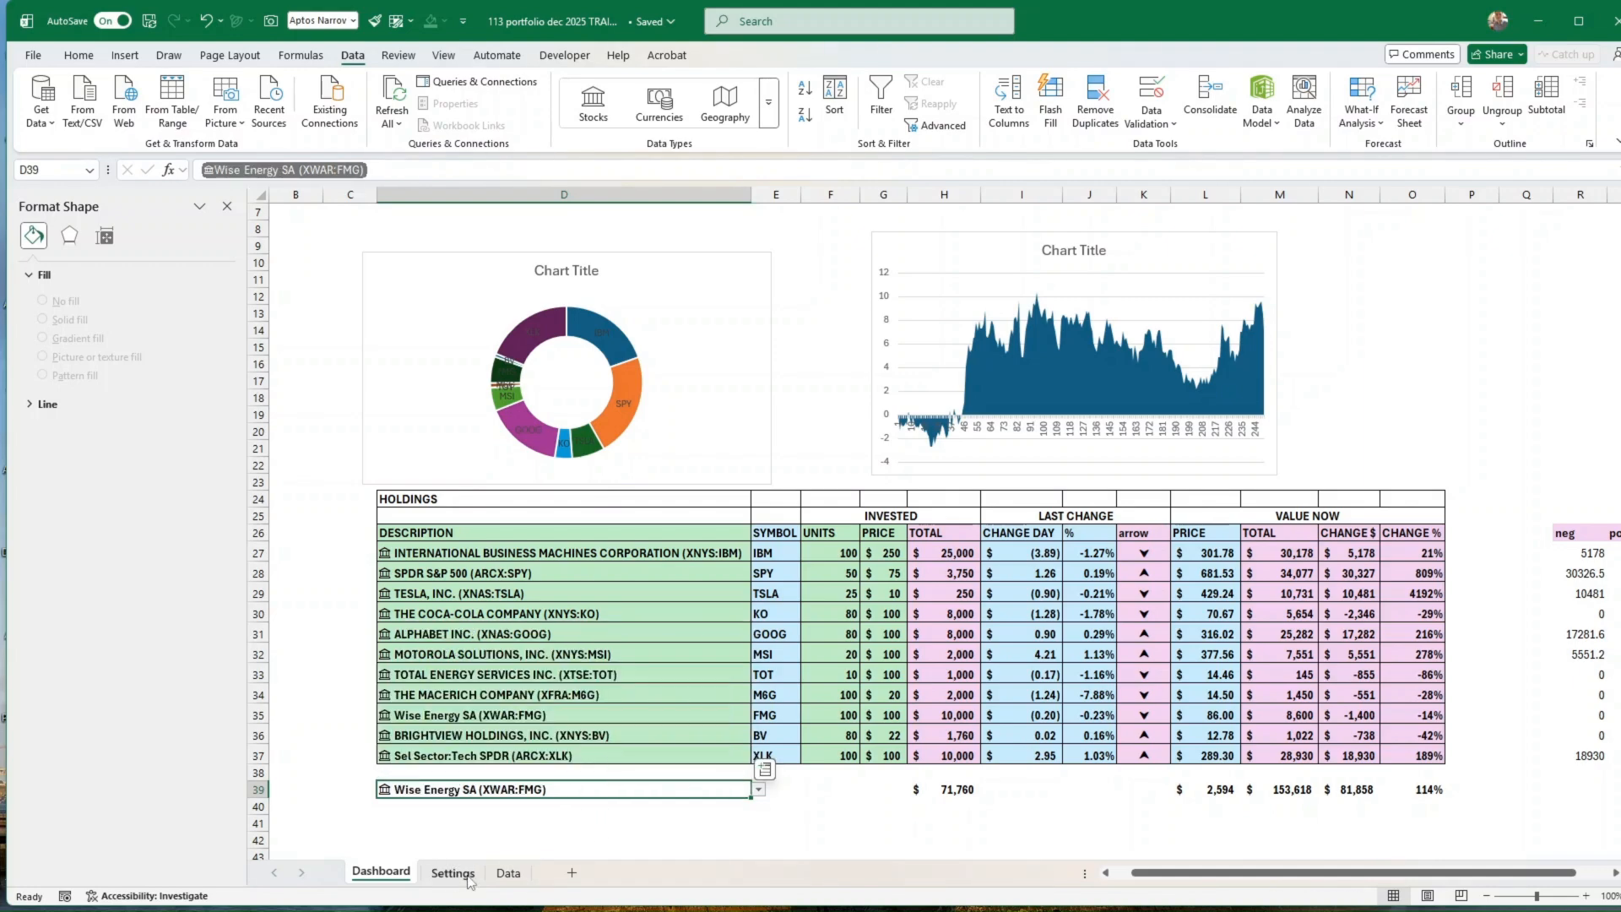
Step: Link cell E6 on the Data sheet to the Dashboard stock selector with =Dashboard!D39 and return to the Dashboard
{"action": "left_click", "coordinate": [507, 874]}
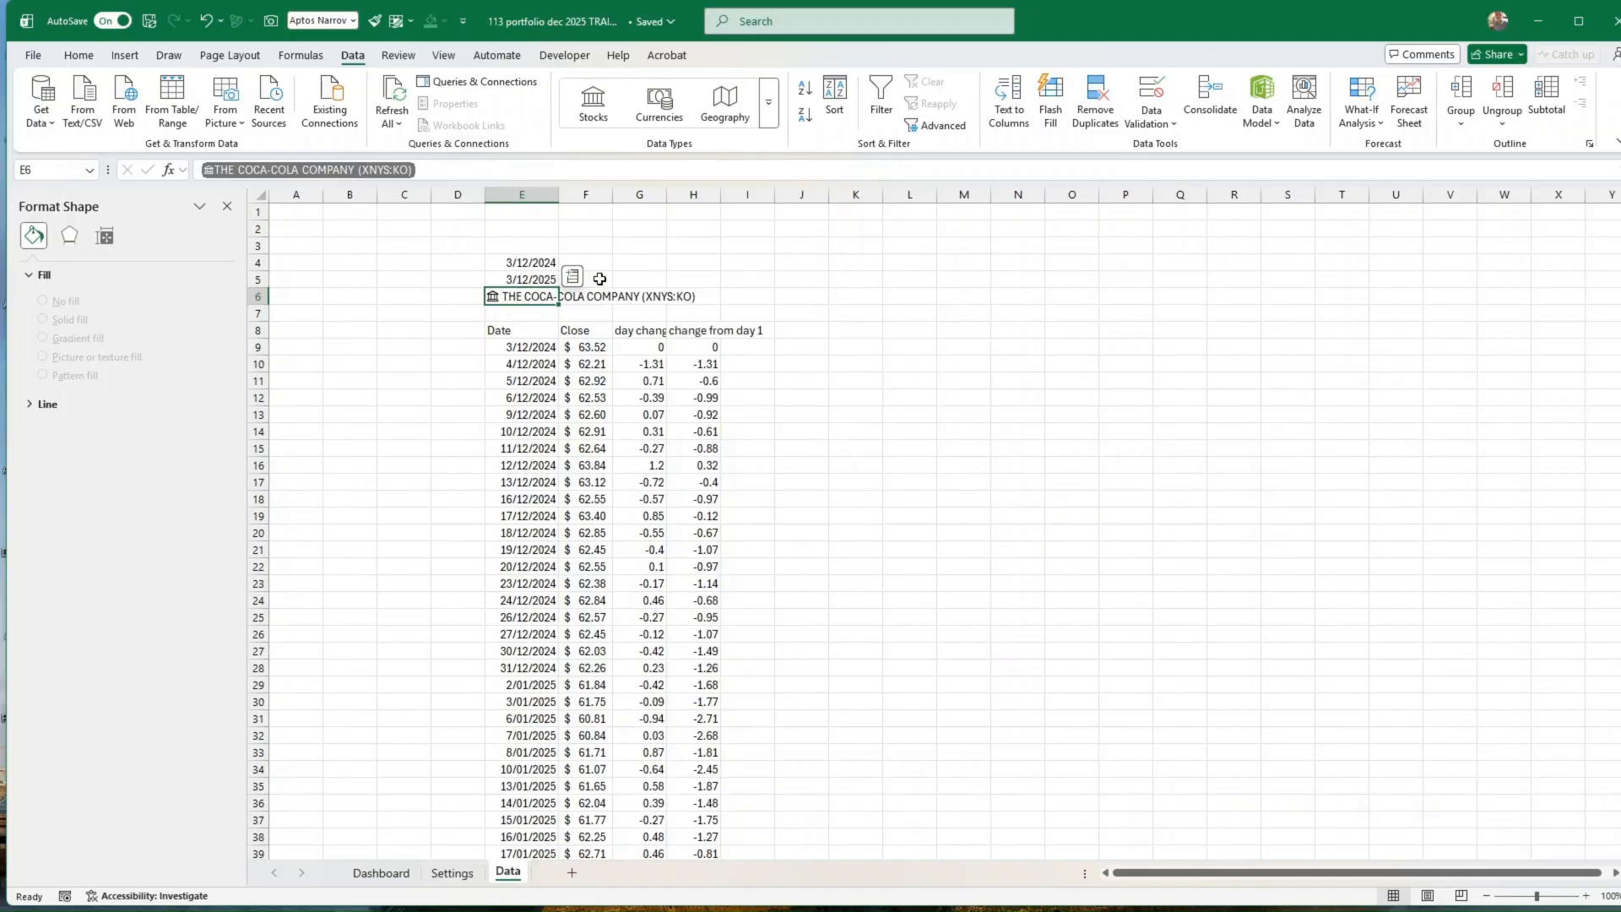
{"action": "type", "text": "="}
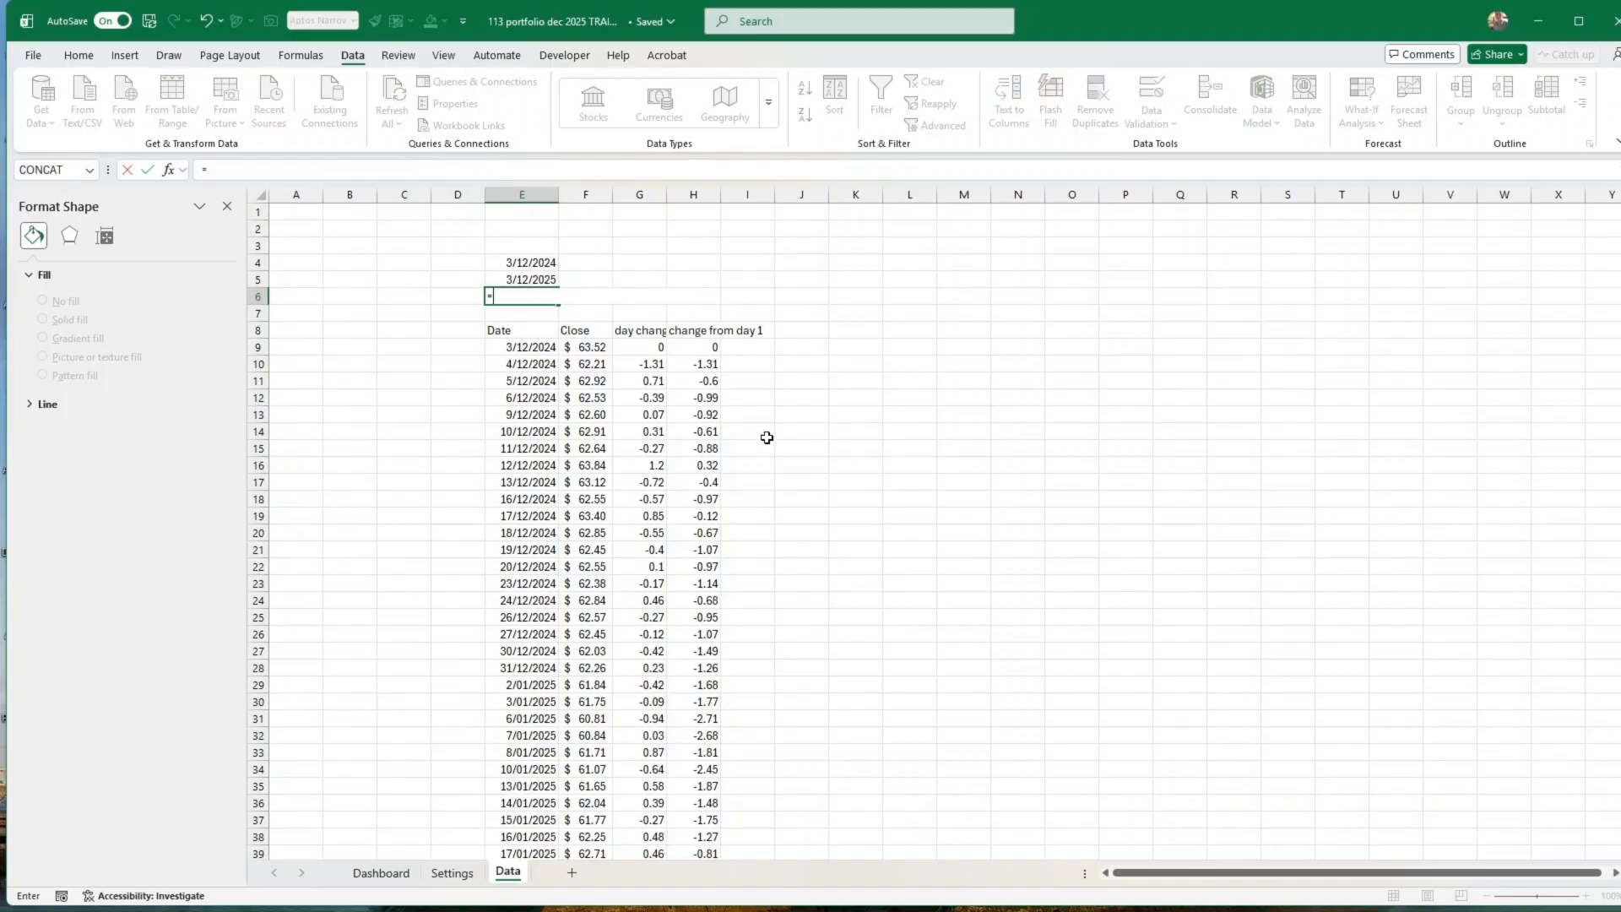
{"action": "left_click", "coordinate": [383, 873]}
{"action": "left_click", "coordinate": [538, 807]}
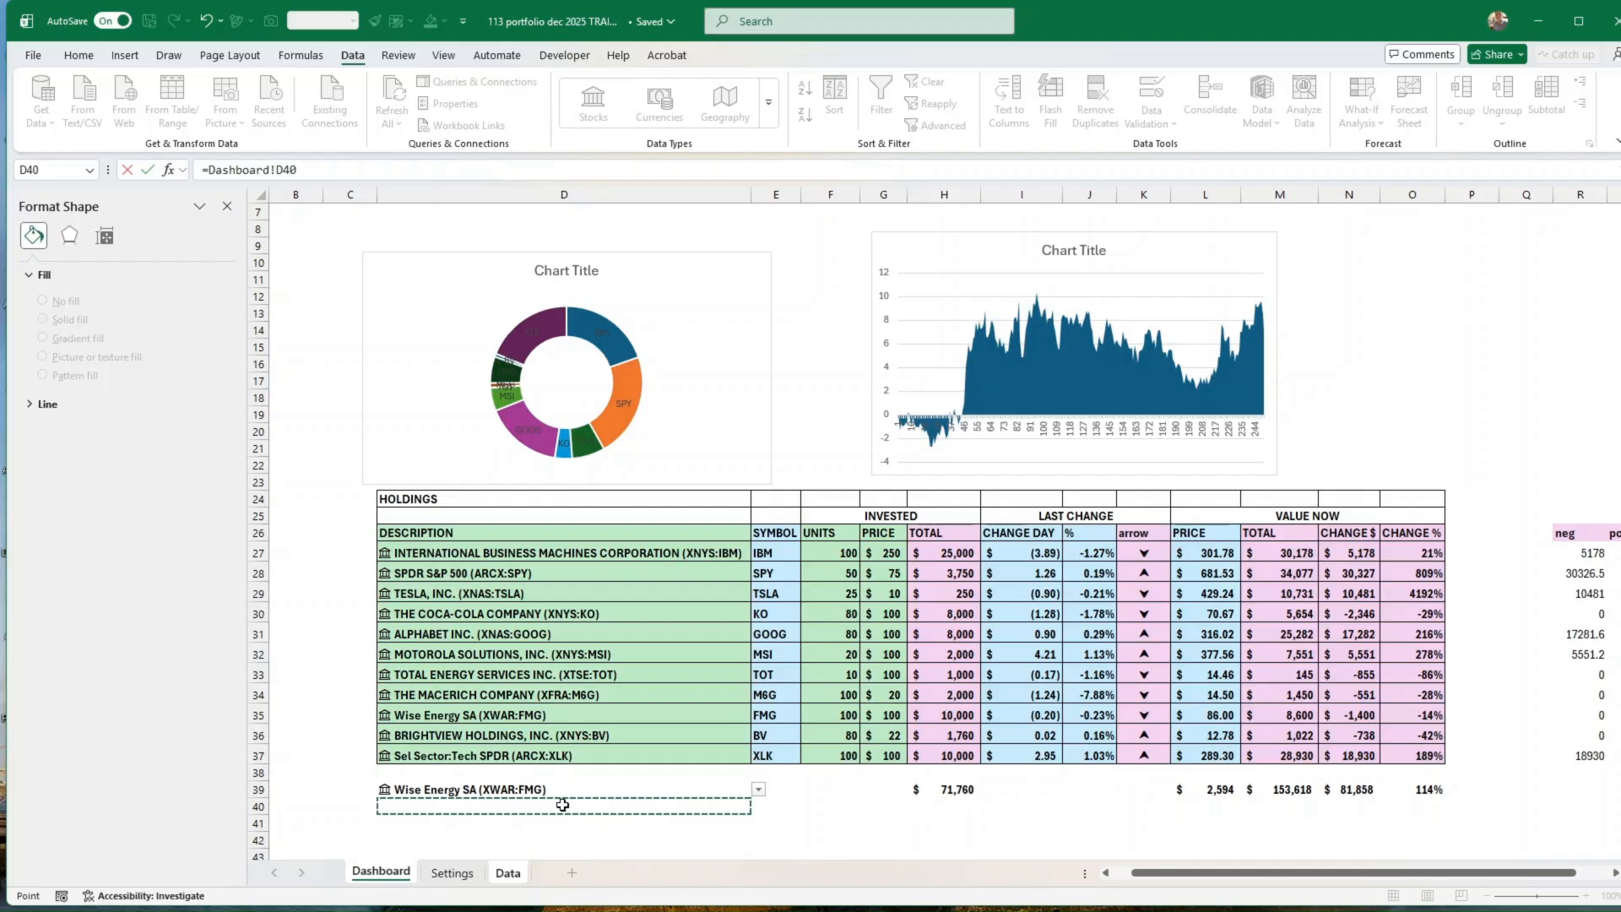
{"action": "key", "text": "Up"}
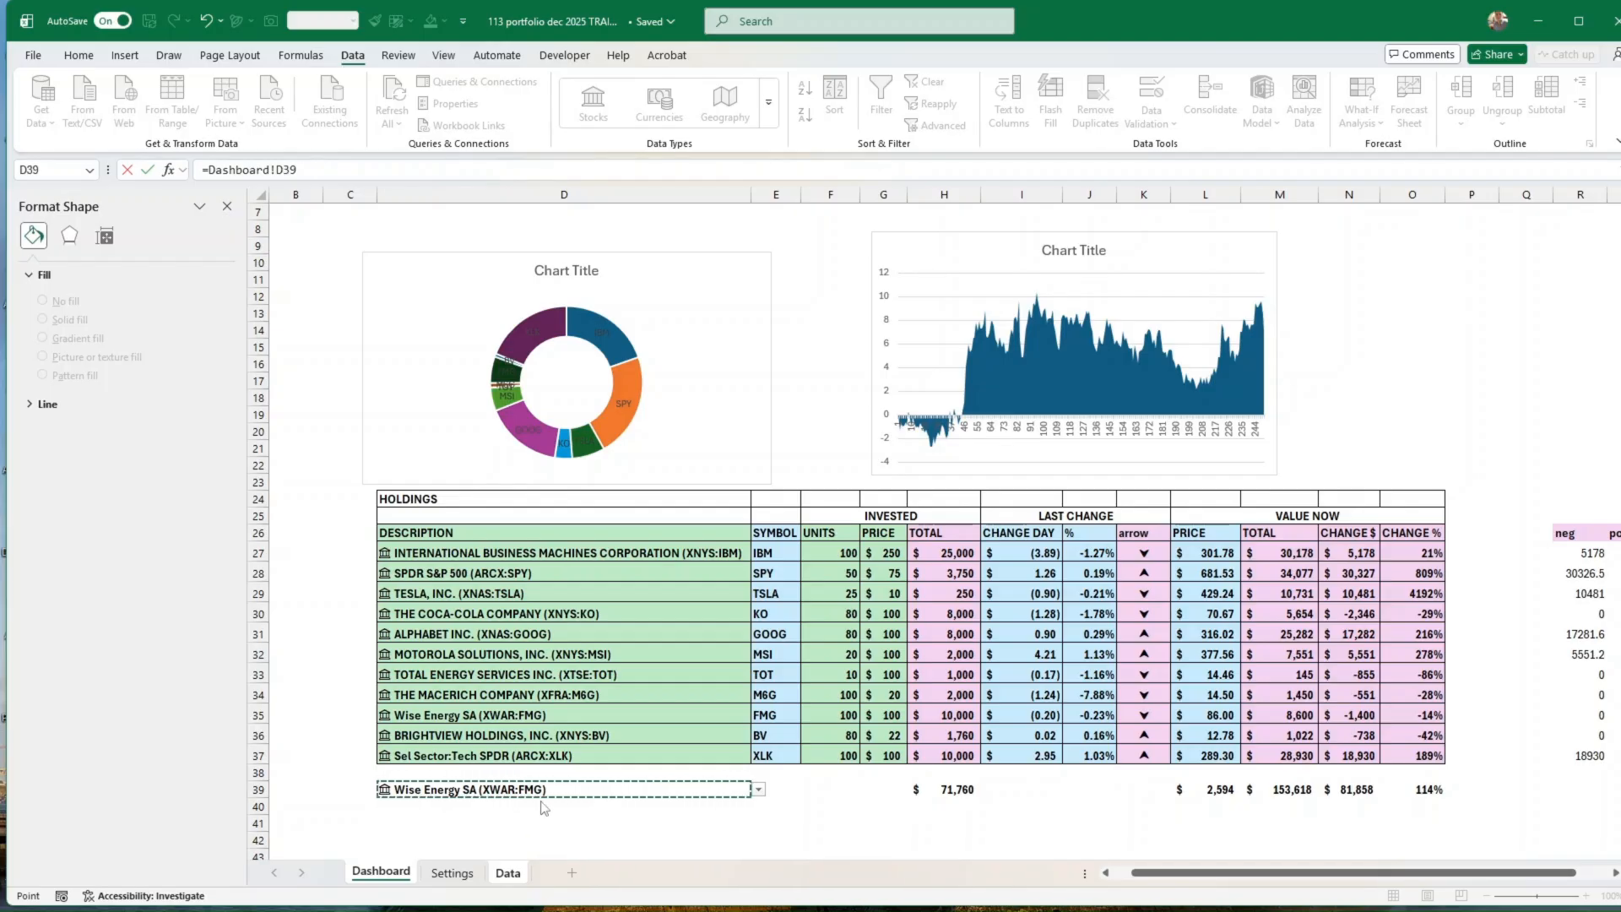
{"action": "key", "text": "Return"}
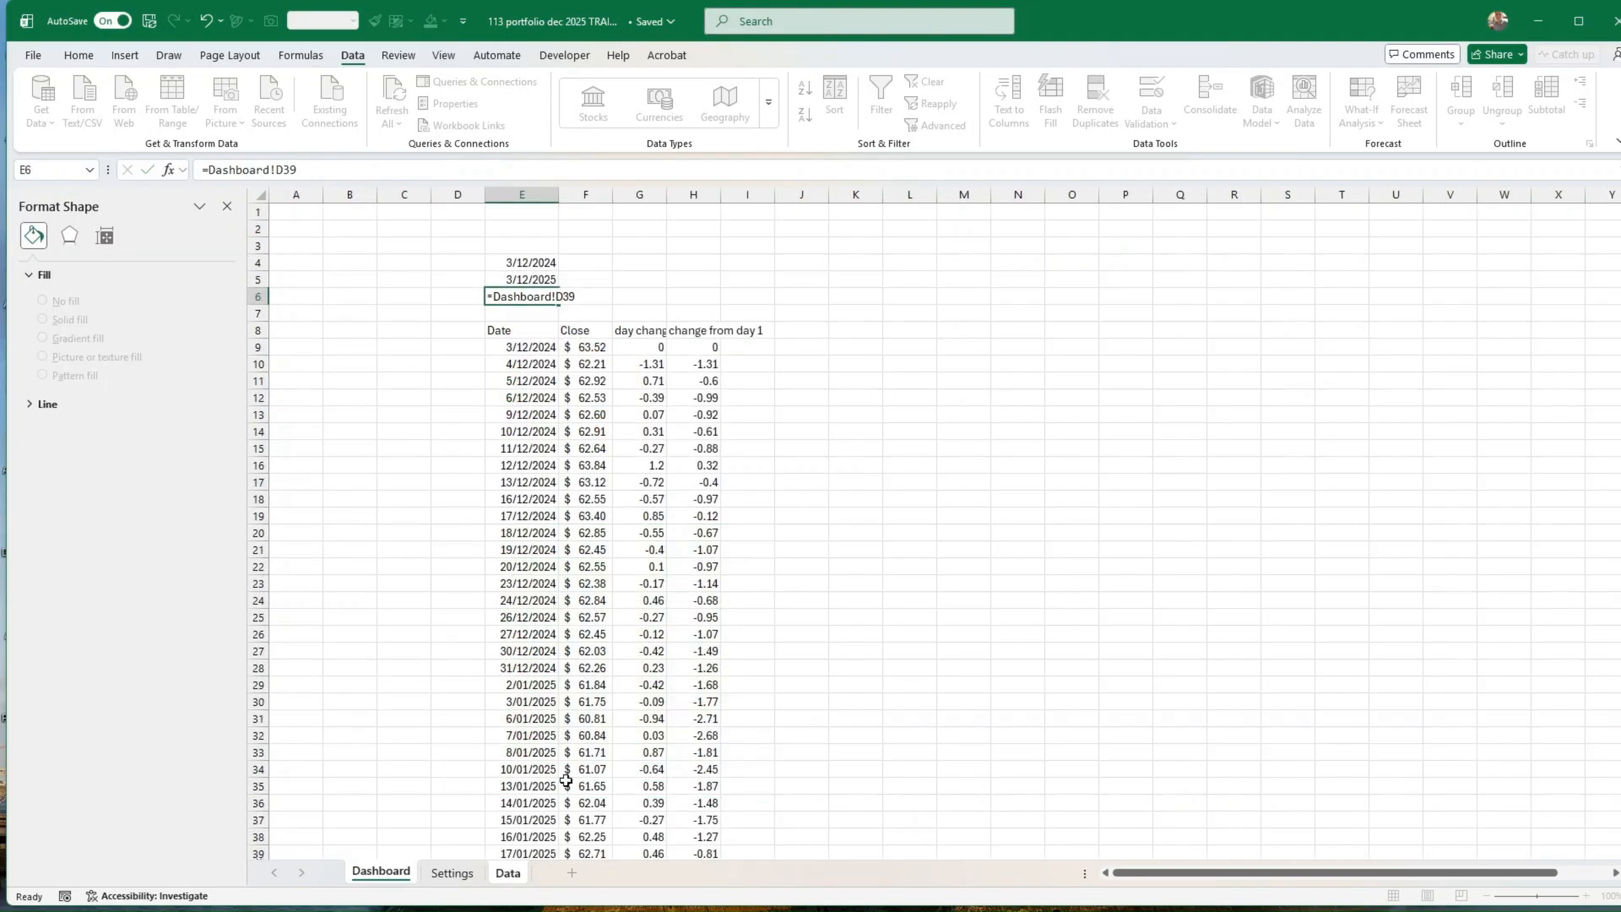
{"action": "left_click", "coordinate": [382, 873]}
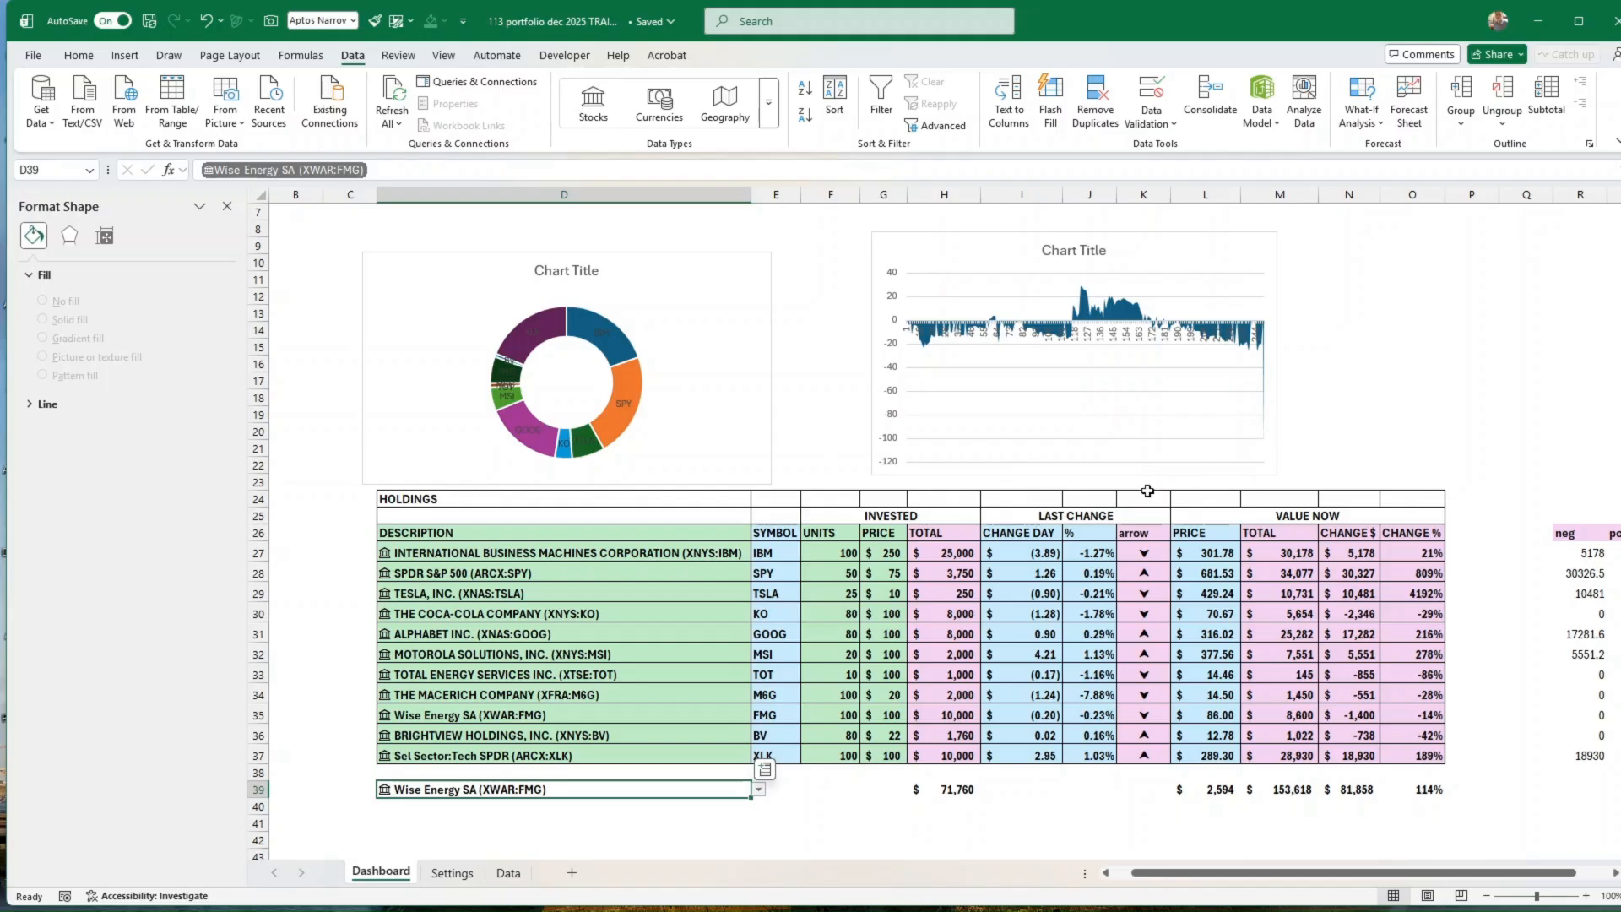
Step: Choose TOTAL ENERGY SERVICES INC. (XTSE:TOT) as the holding in the D39 stock selector
{"action": "left_click", "coordinate": [760, 790]}
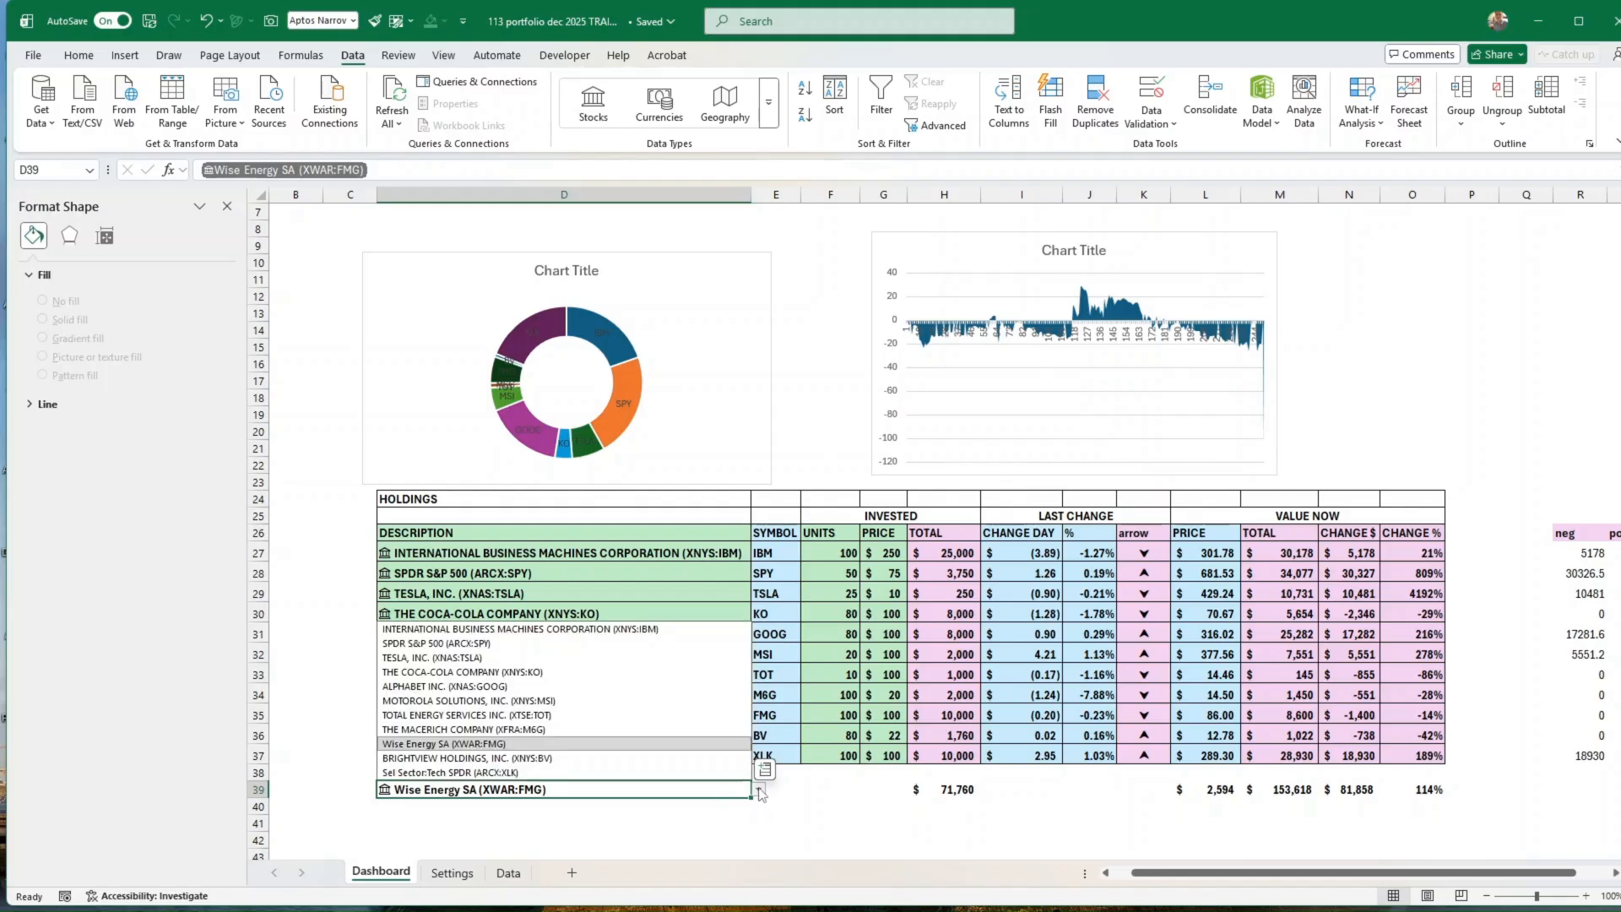
{"action": "left_click", "coordinate": [557, 715]}
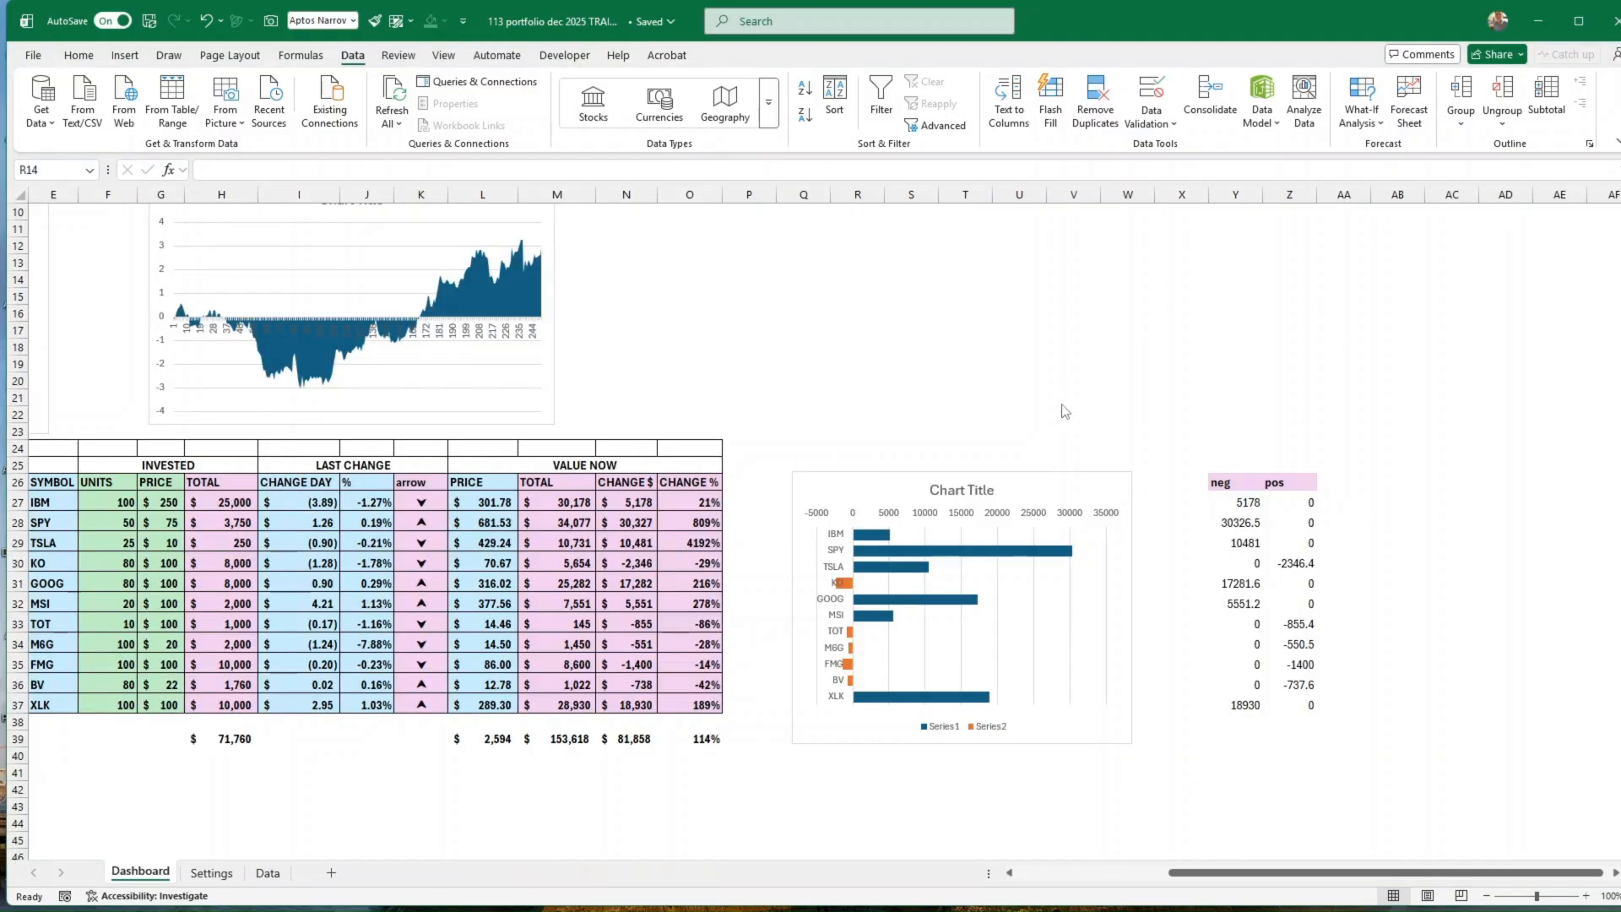
Step: Draw a rounded rectangle about 8.15 cm high and 15.53 cm wide above the profit and loss bar chart
{"action": "scroll", "coordinate": [1071, 396], "scroll_direction": "up", "scroll_amount": 1}
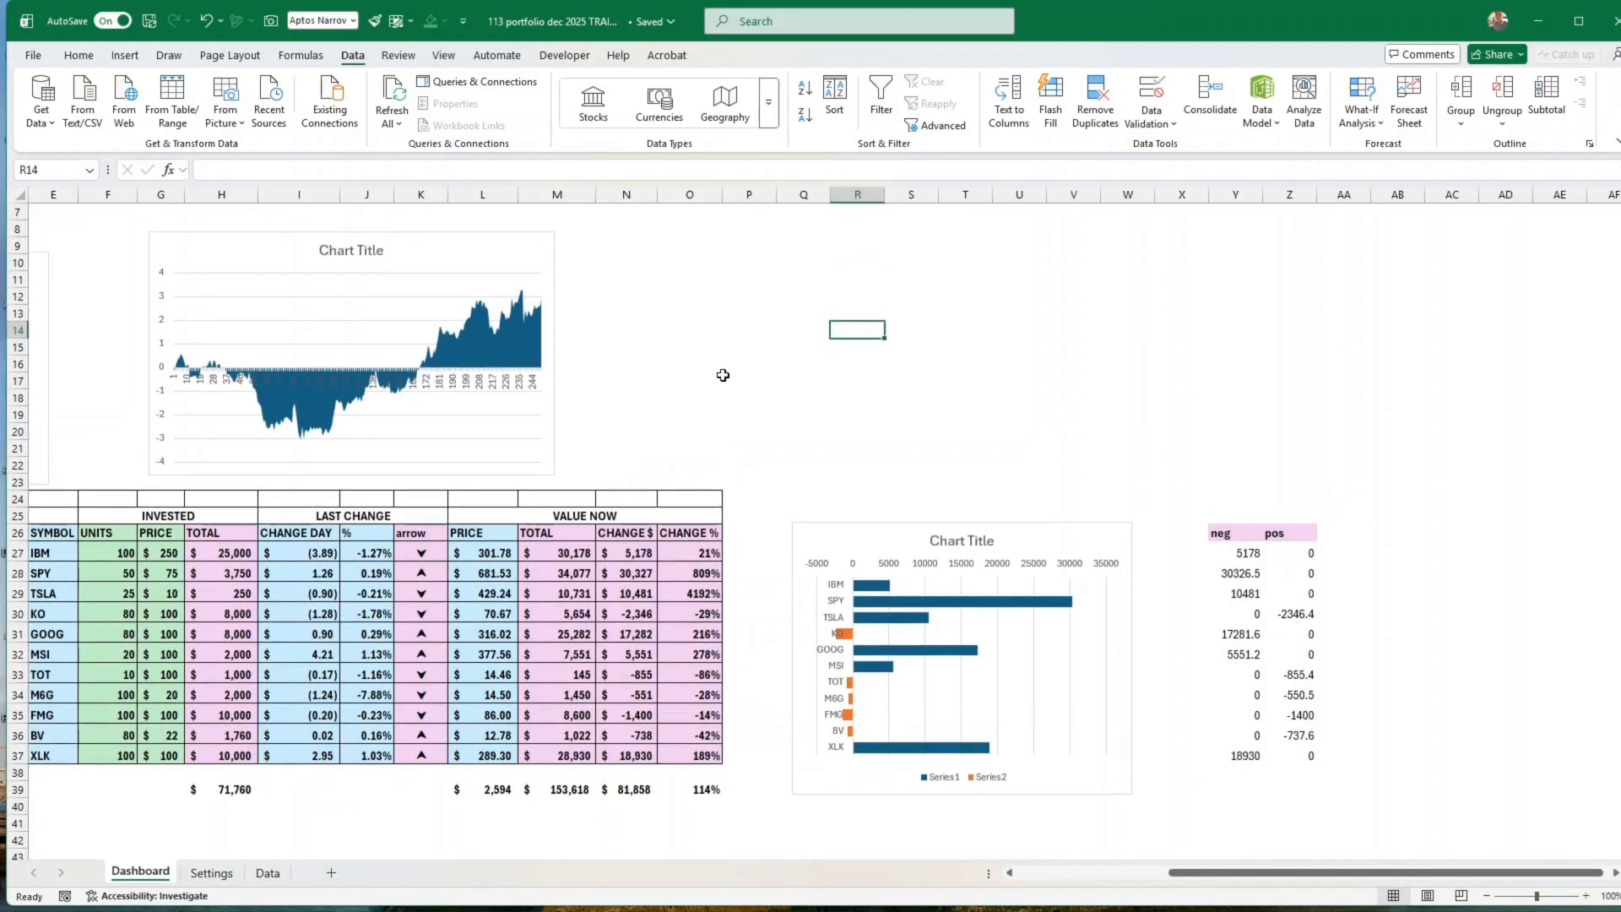
{"action": "scroll", "coordinate": [1190, 470], "scroll_direction": "up", "scroll_amount": 1}
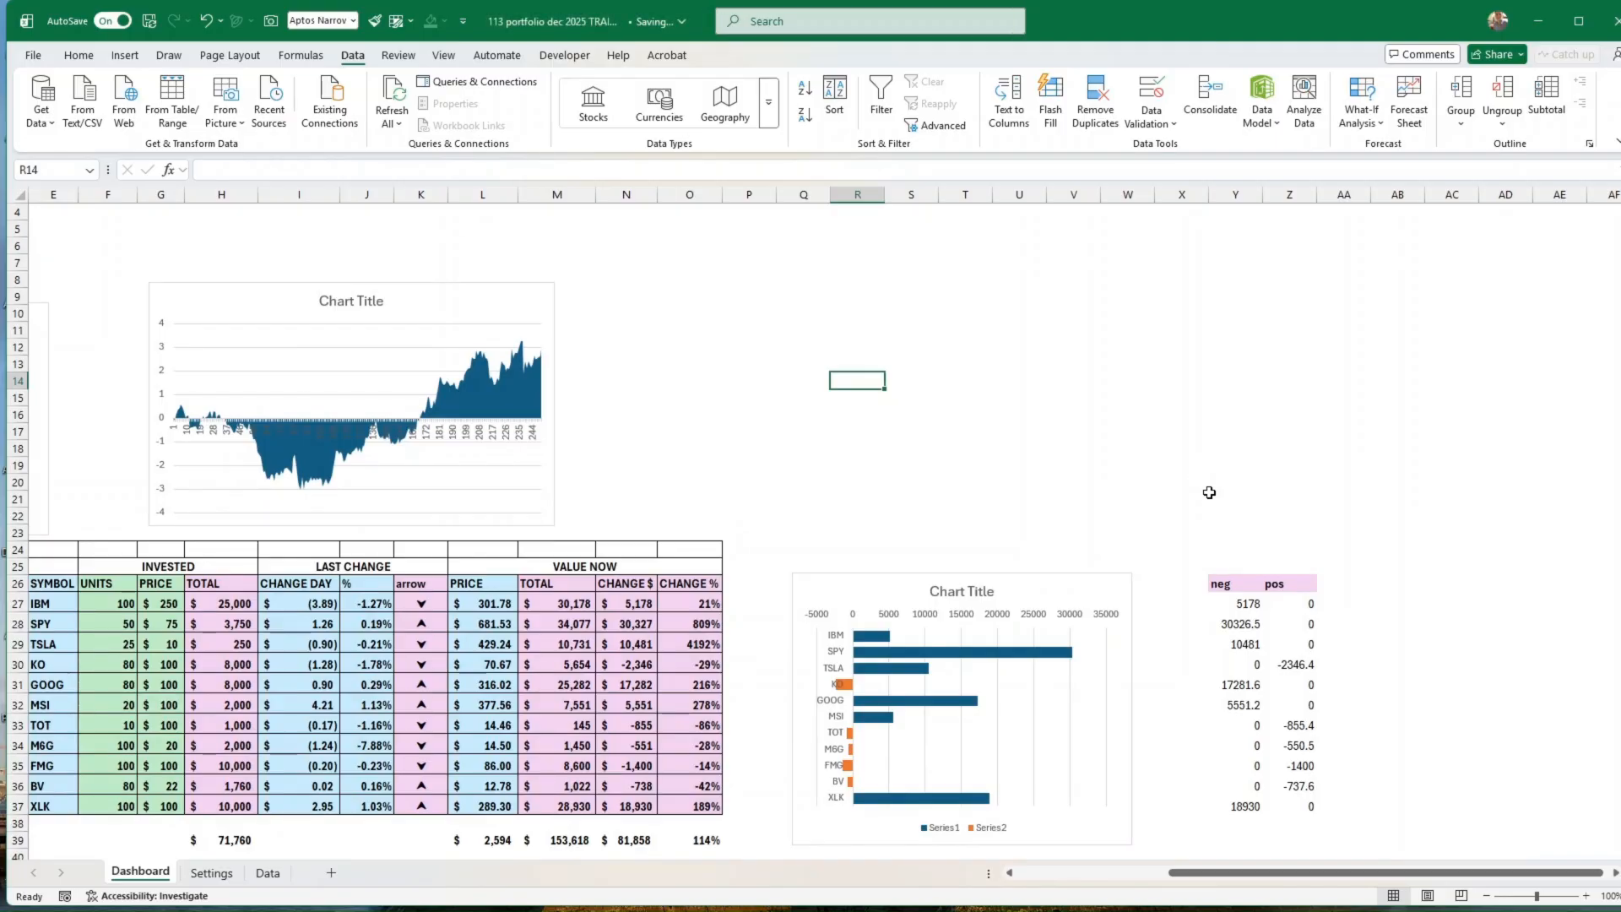
{"action": "left_click", "coordinate": [123, 58]}
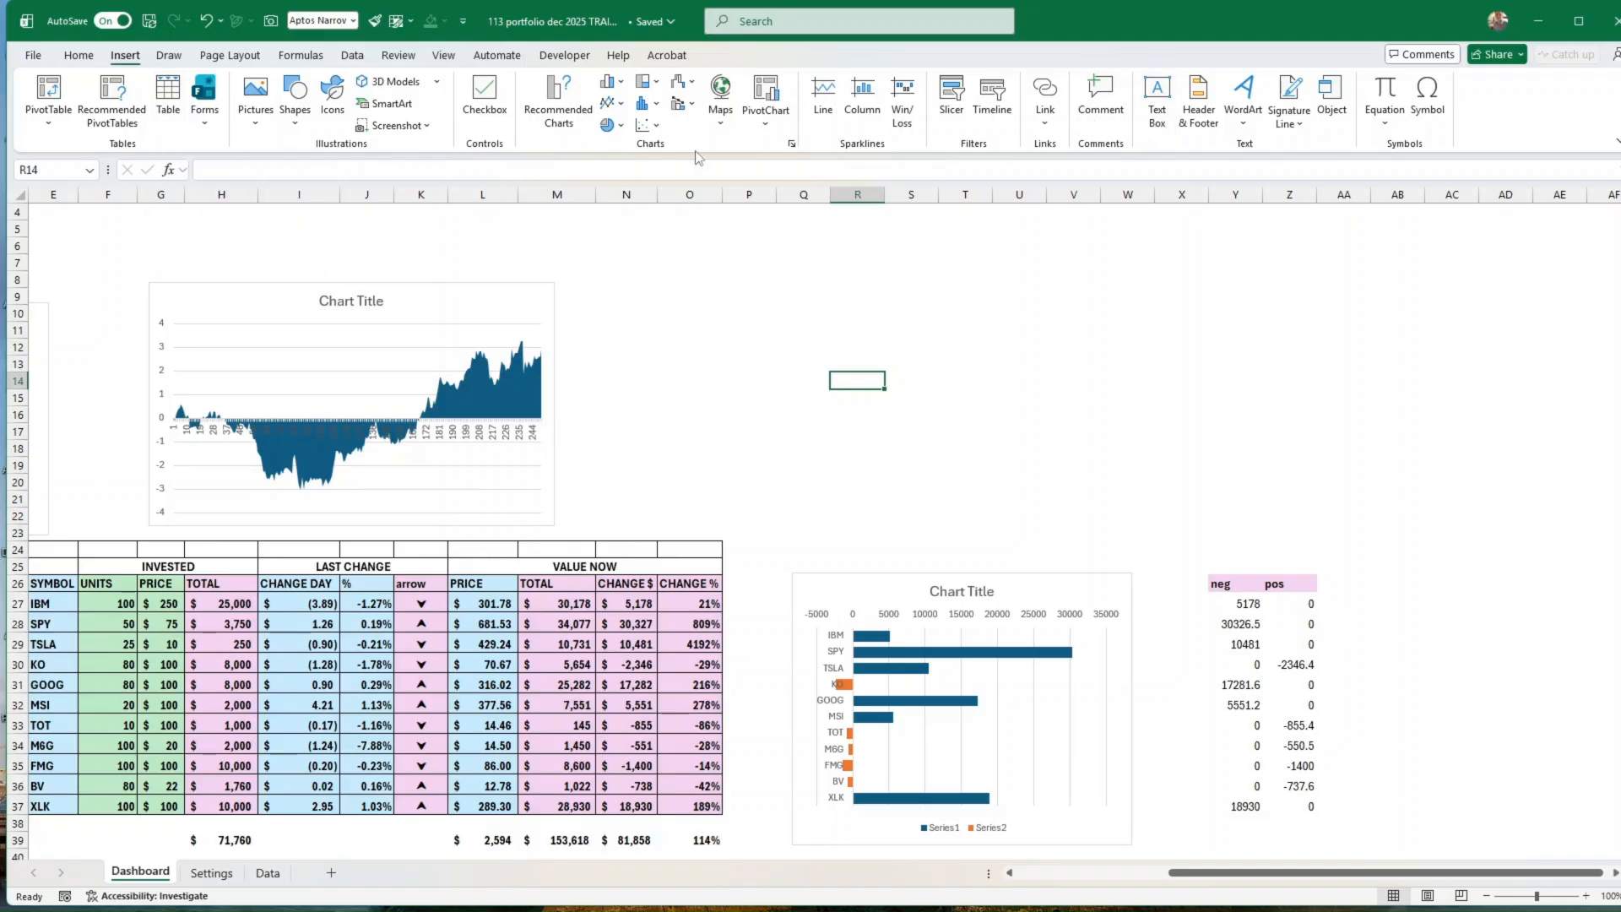
{"action": "left_click", "coordinate": [296, 127]}
{"action": "left_click", "coordinate": [392, 173]}
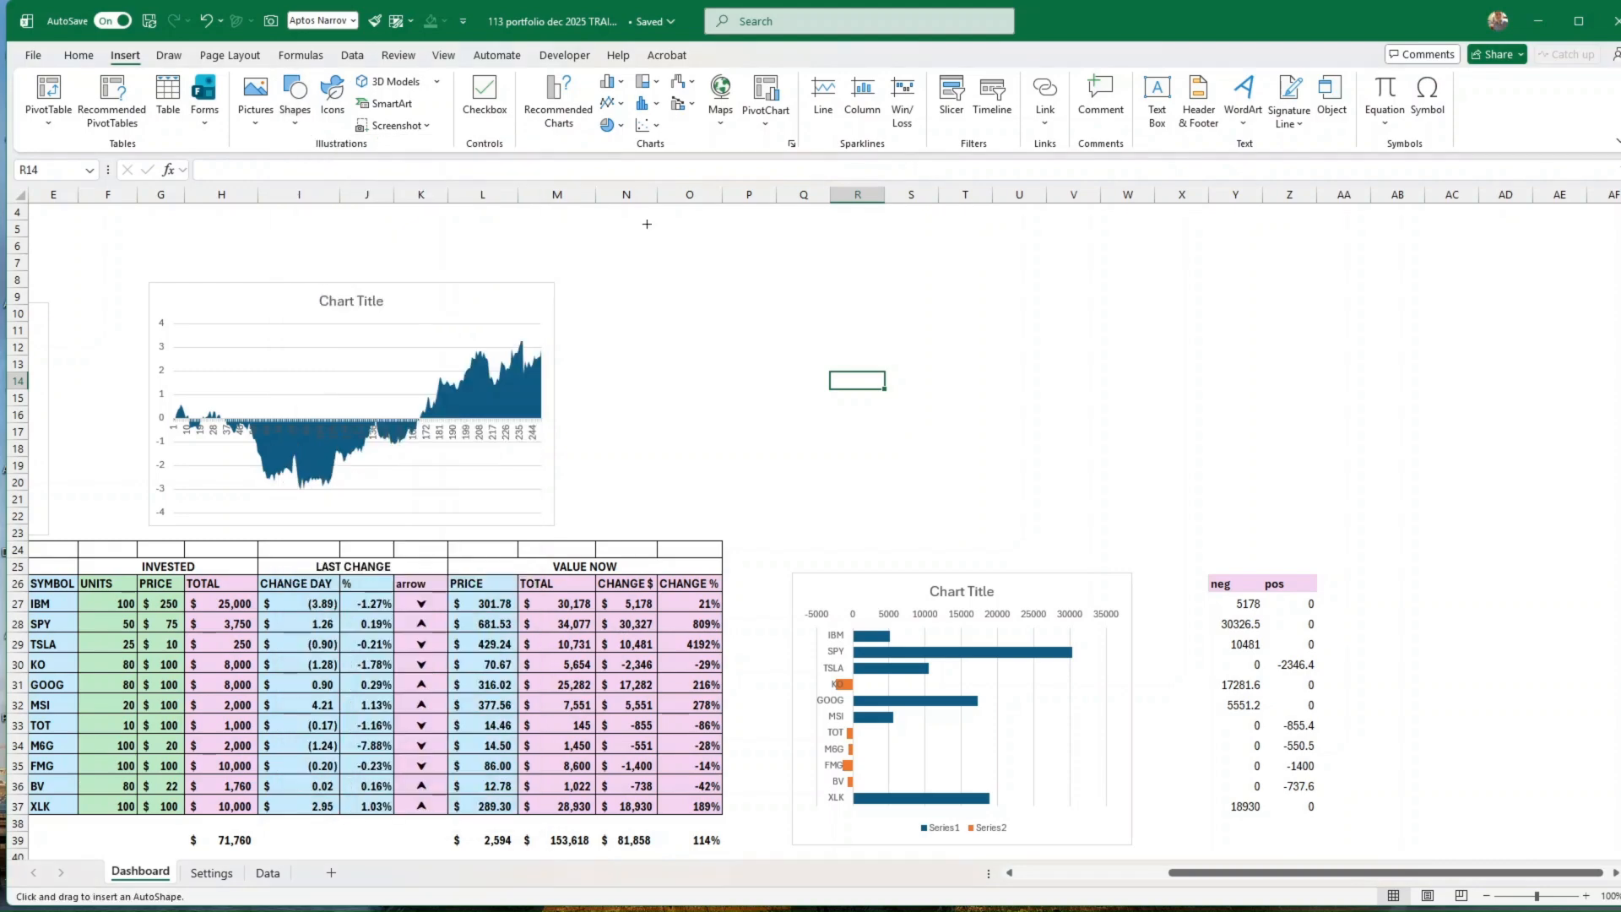
{"action": "mouse_move", "coordinate": [816, 273]}
{"action": "left_mouse_down"}
{"action": "mouse_move", "coordinate": [1114, 470]}
{"action": "mouse_move", "coordinate": [1313, 533]}
{"action": "left_mouse_up"}
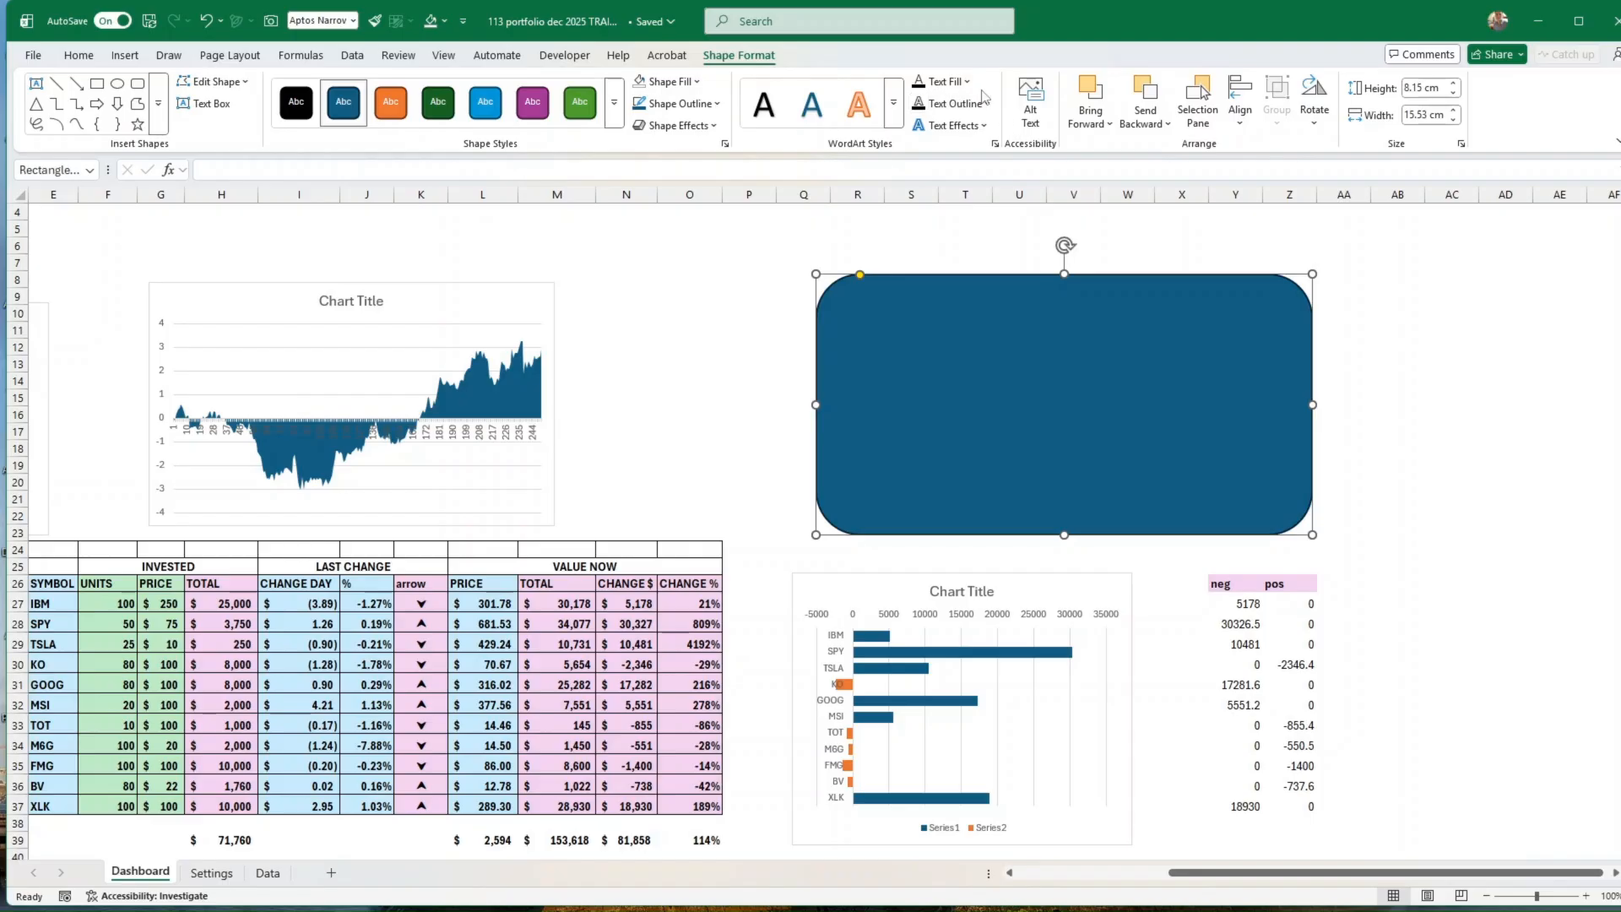
Step: Draw a small text box in the empty area between the area chart and the rounded rectangle
{"action": "left_click", "coordinate": [123, 56]}
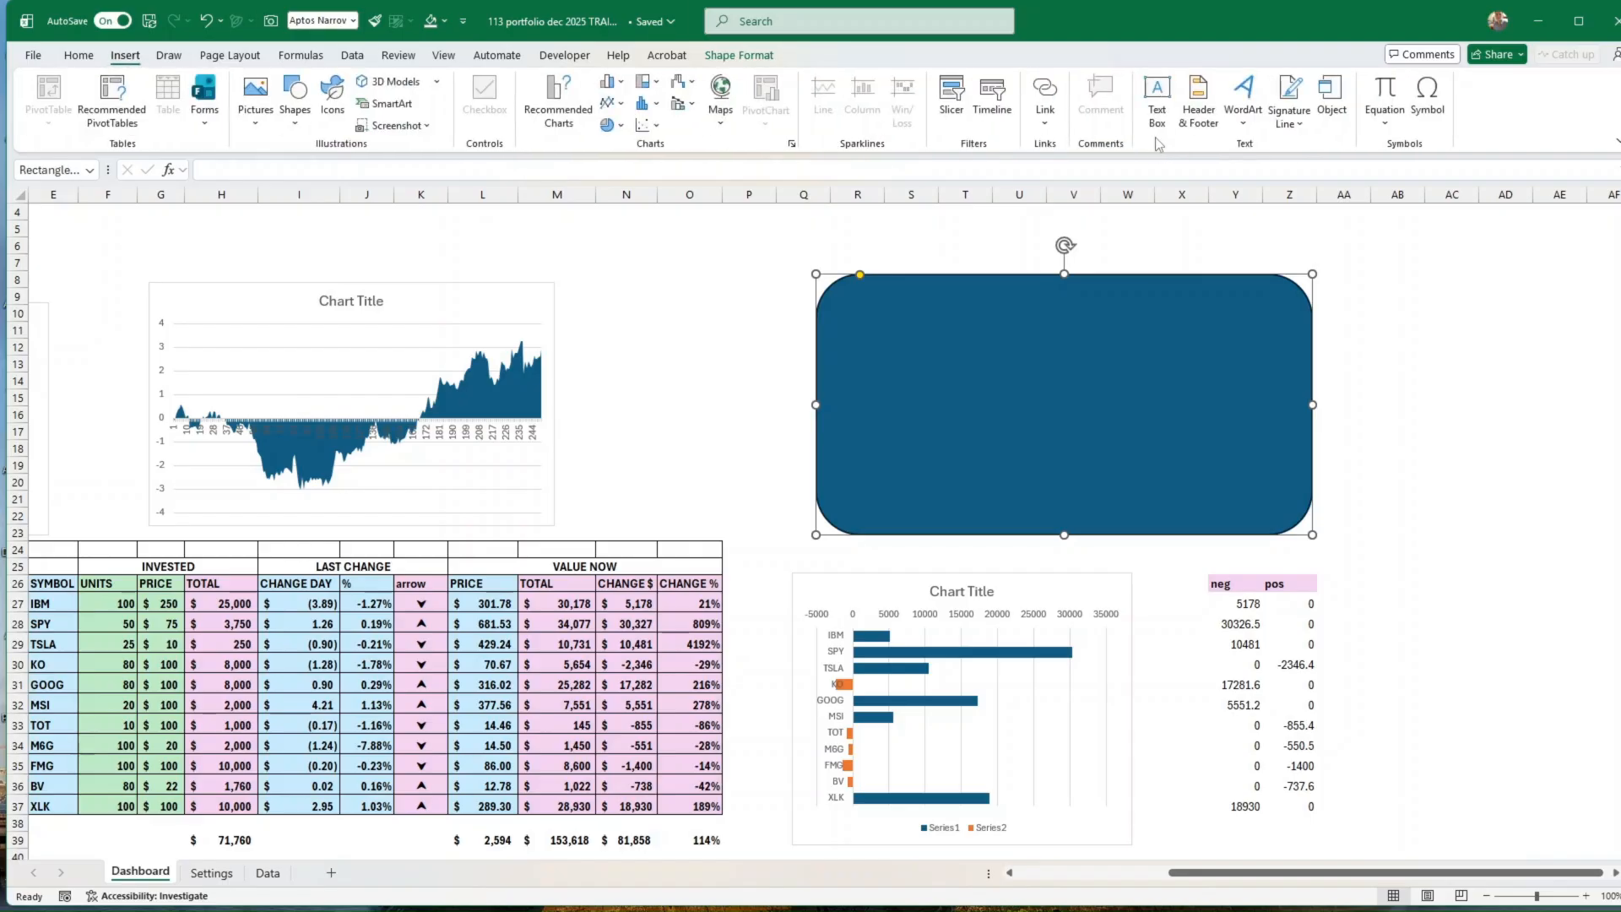
{"action": "left_click", "coordinate": [1159, 100]}
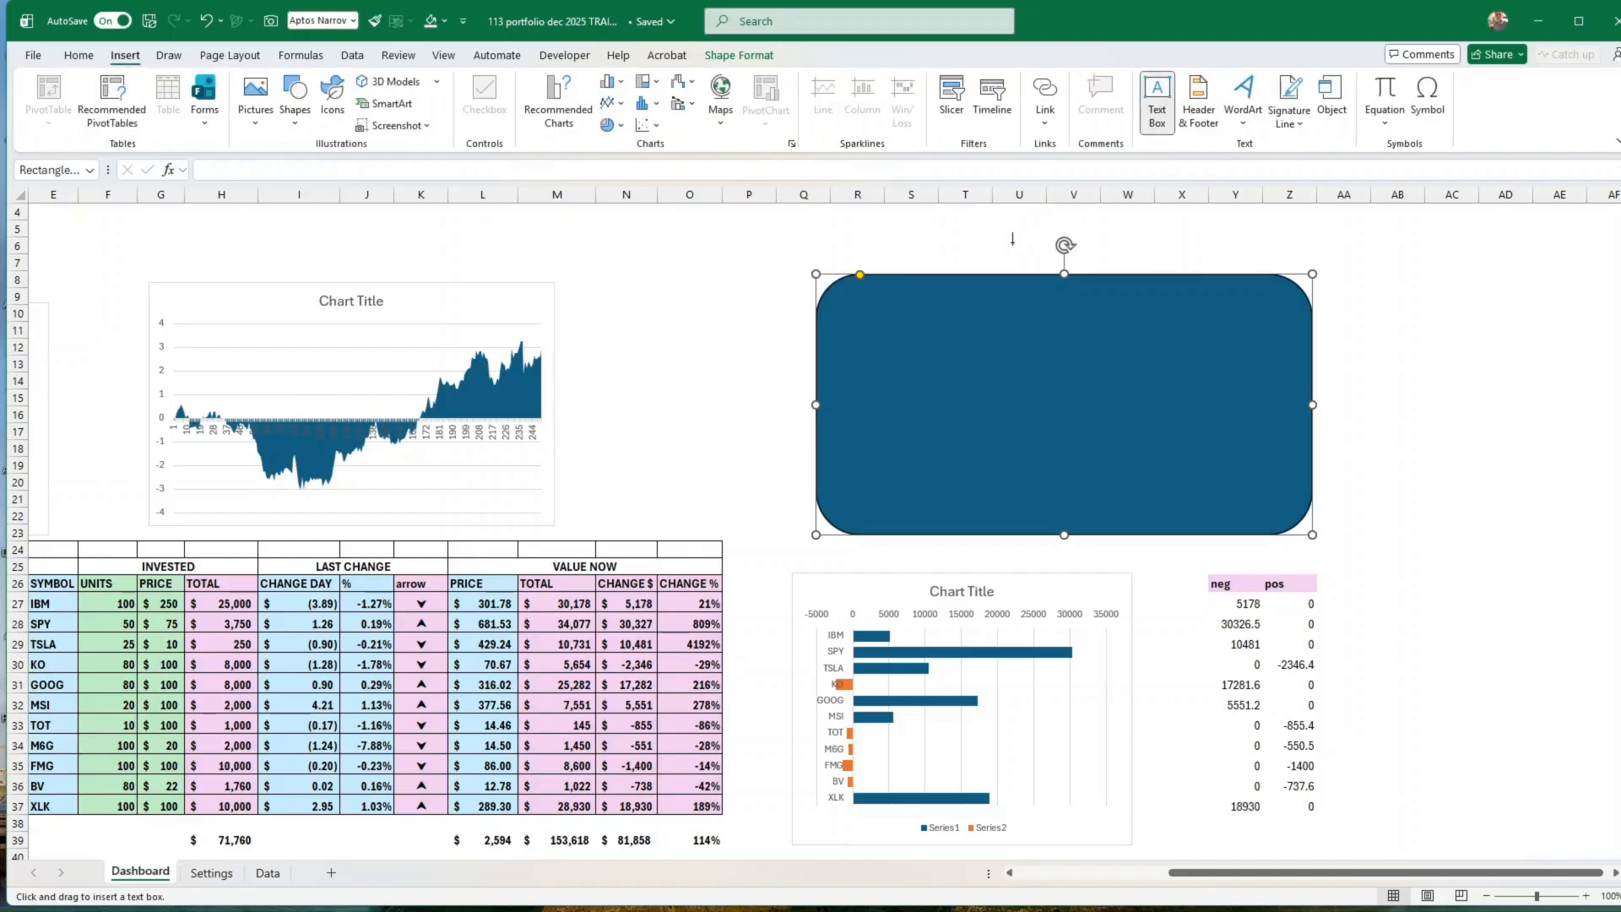
{"action": "mouse_move", "coordinate": [637, 245]}
{"action": "left_mouse_down"}
{"action": "mouse_move", "coordinate": [644, 275]}
{"action": "mouse_move", "coordinate": [734, 290]}
{"action": "left_mouse_up"}
{"action": "left_click", "coordinate": [712, 292]}
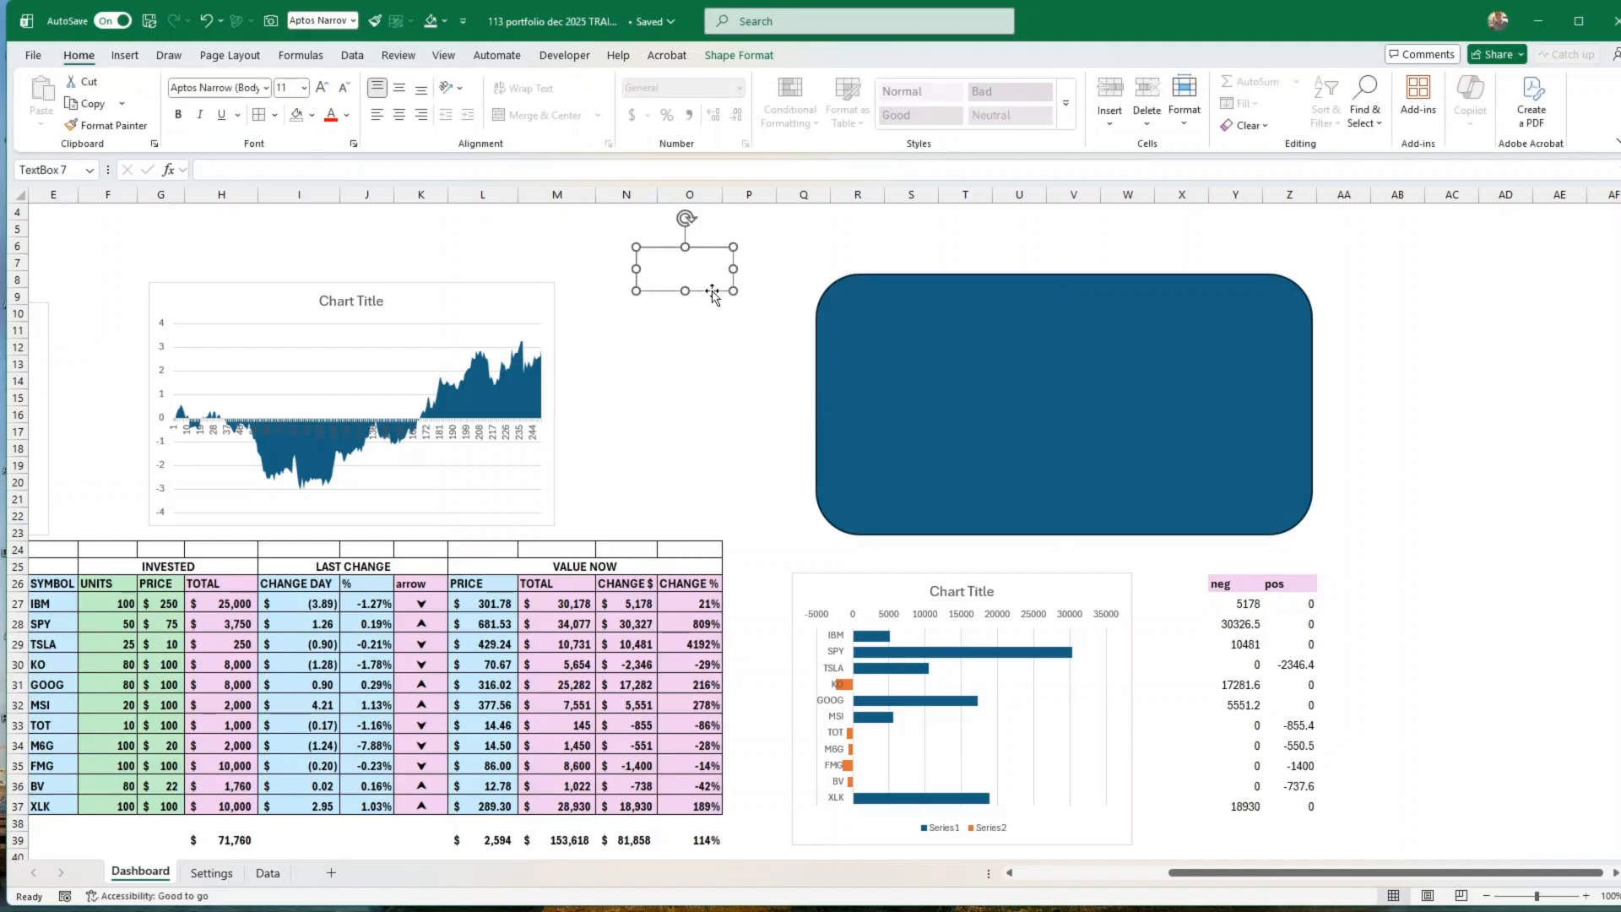
{"action": "left_click", "coordinate": [266, 88]}
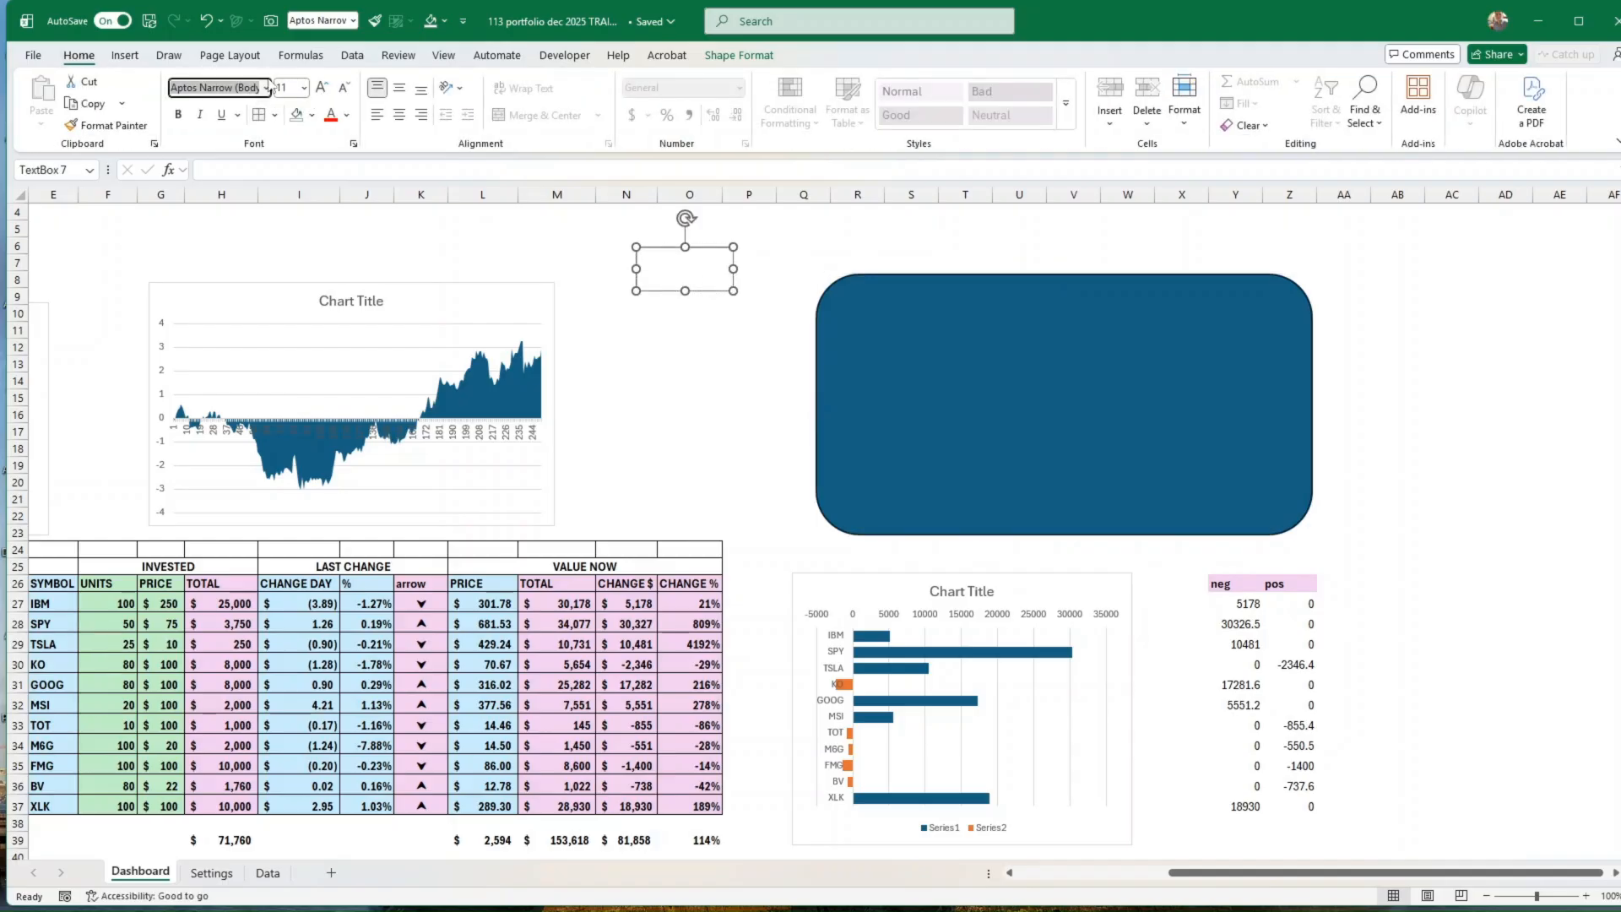
{"action": "type", "text": "Bans"}
{"action": "key", "text": "Return"}
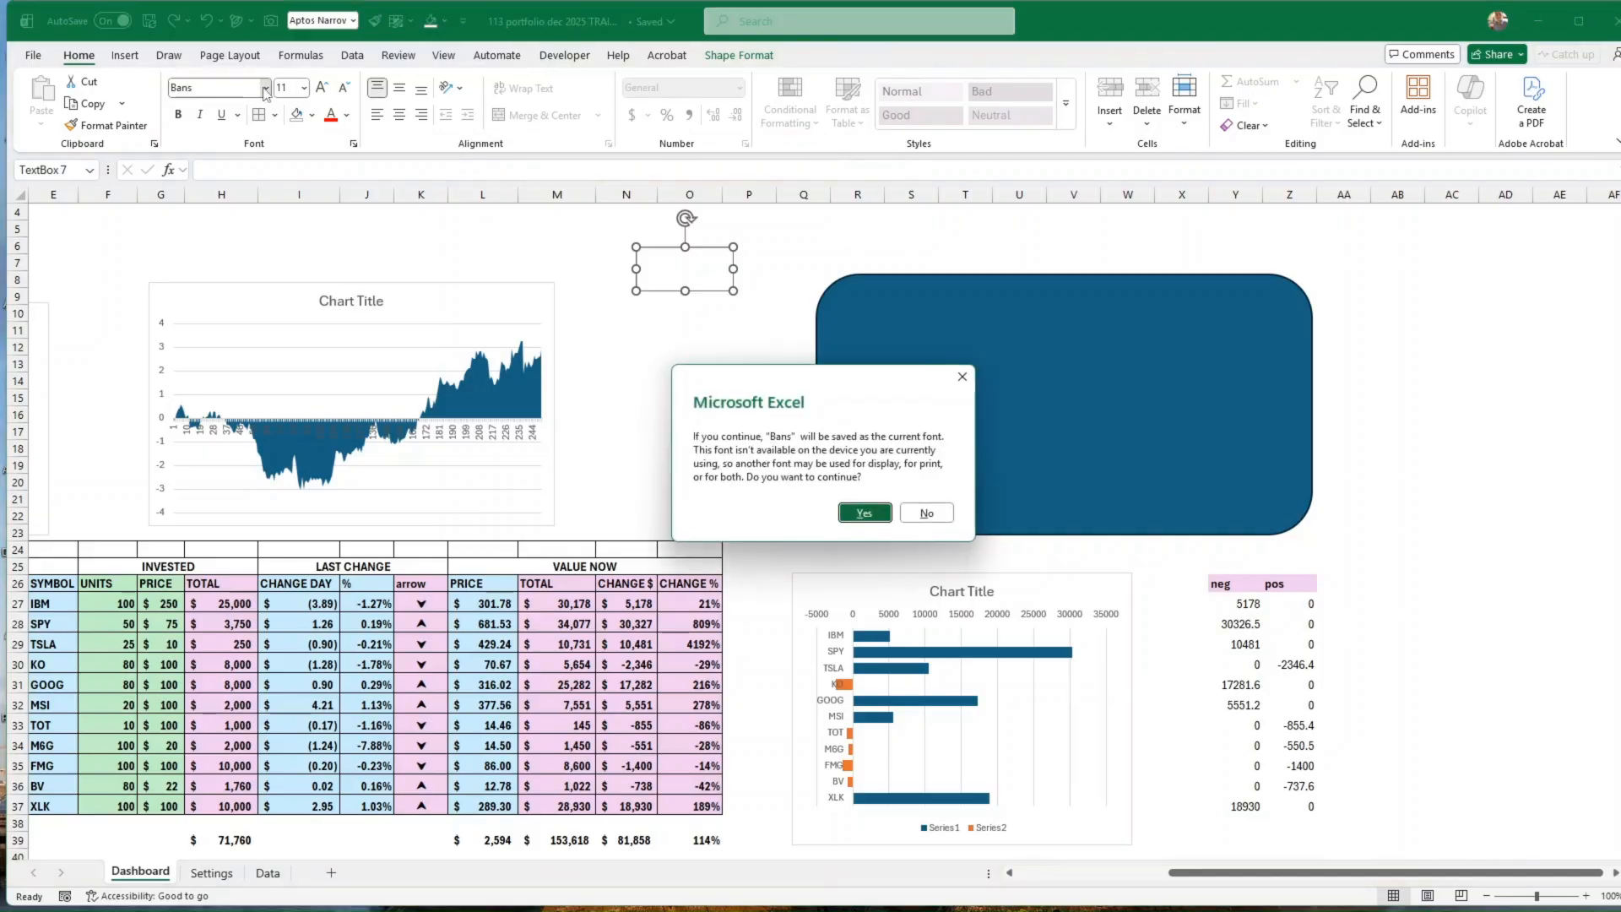
{"action": "left_click", "coordinate": [861, 513]}
Step: Enter KEY METRICS in the text box in bold 18-point Bahnschrift SemiCondensed and place it inside the rounded rectangle's upper-left corner
{"action": "left_click", "coordinate": [265, 87]}
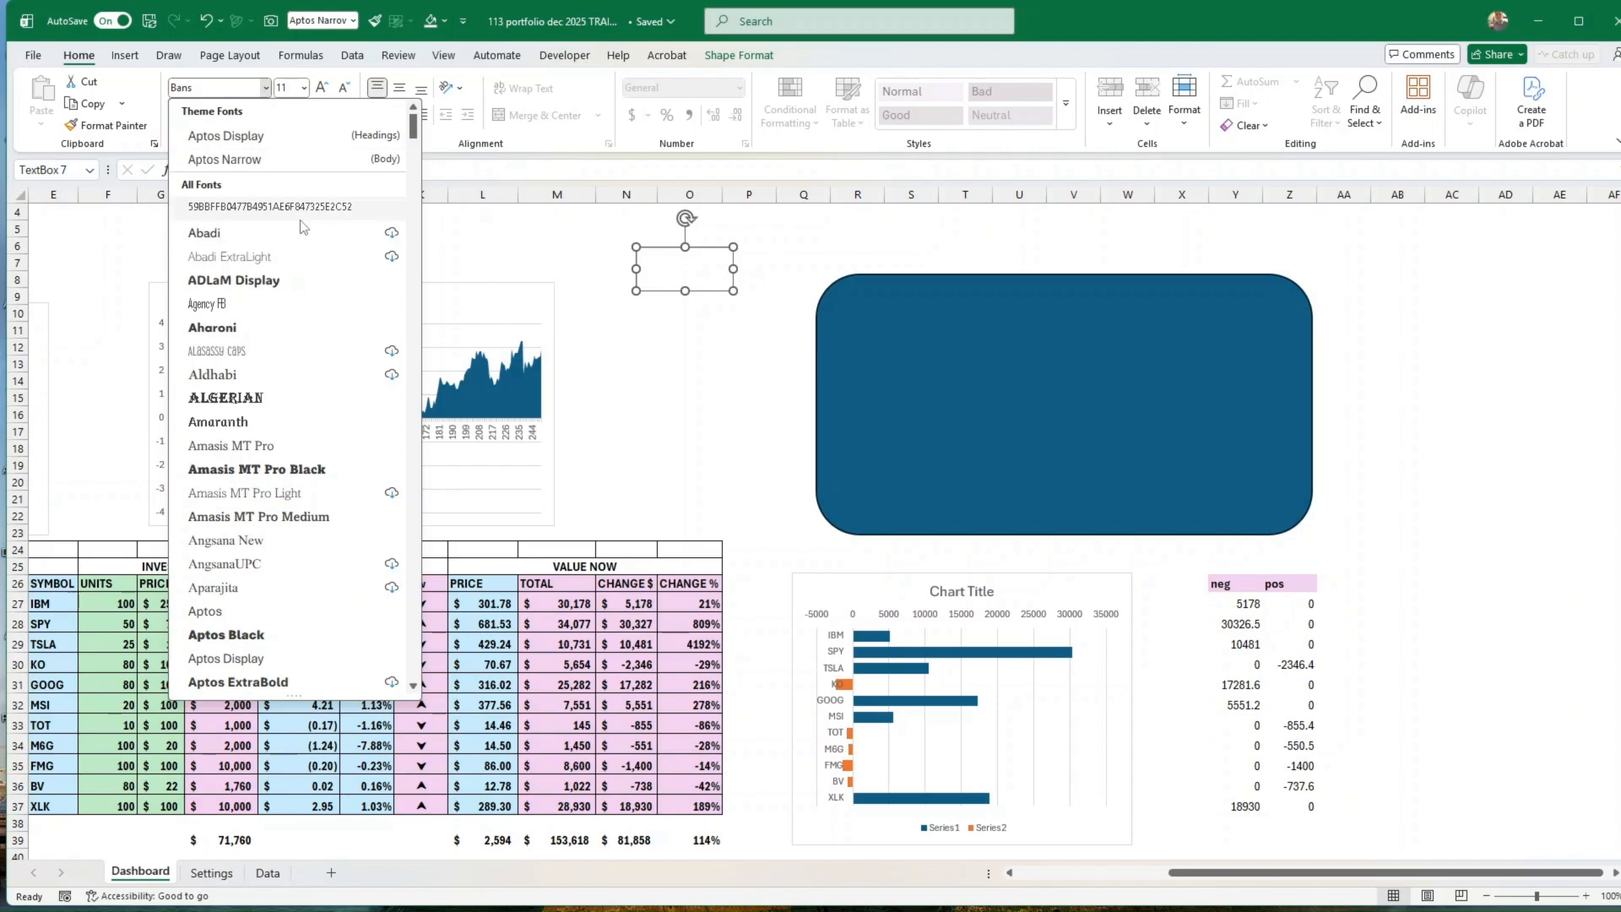
{"action": "scroll", "coordinate": [276, 473], "scroll_direction": "down", "scroll_amount": 12}
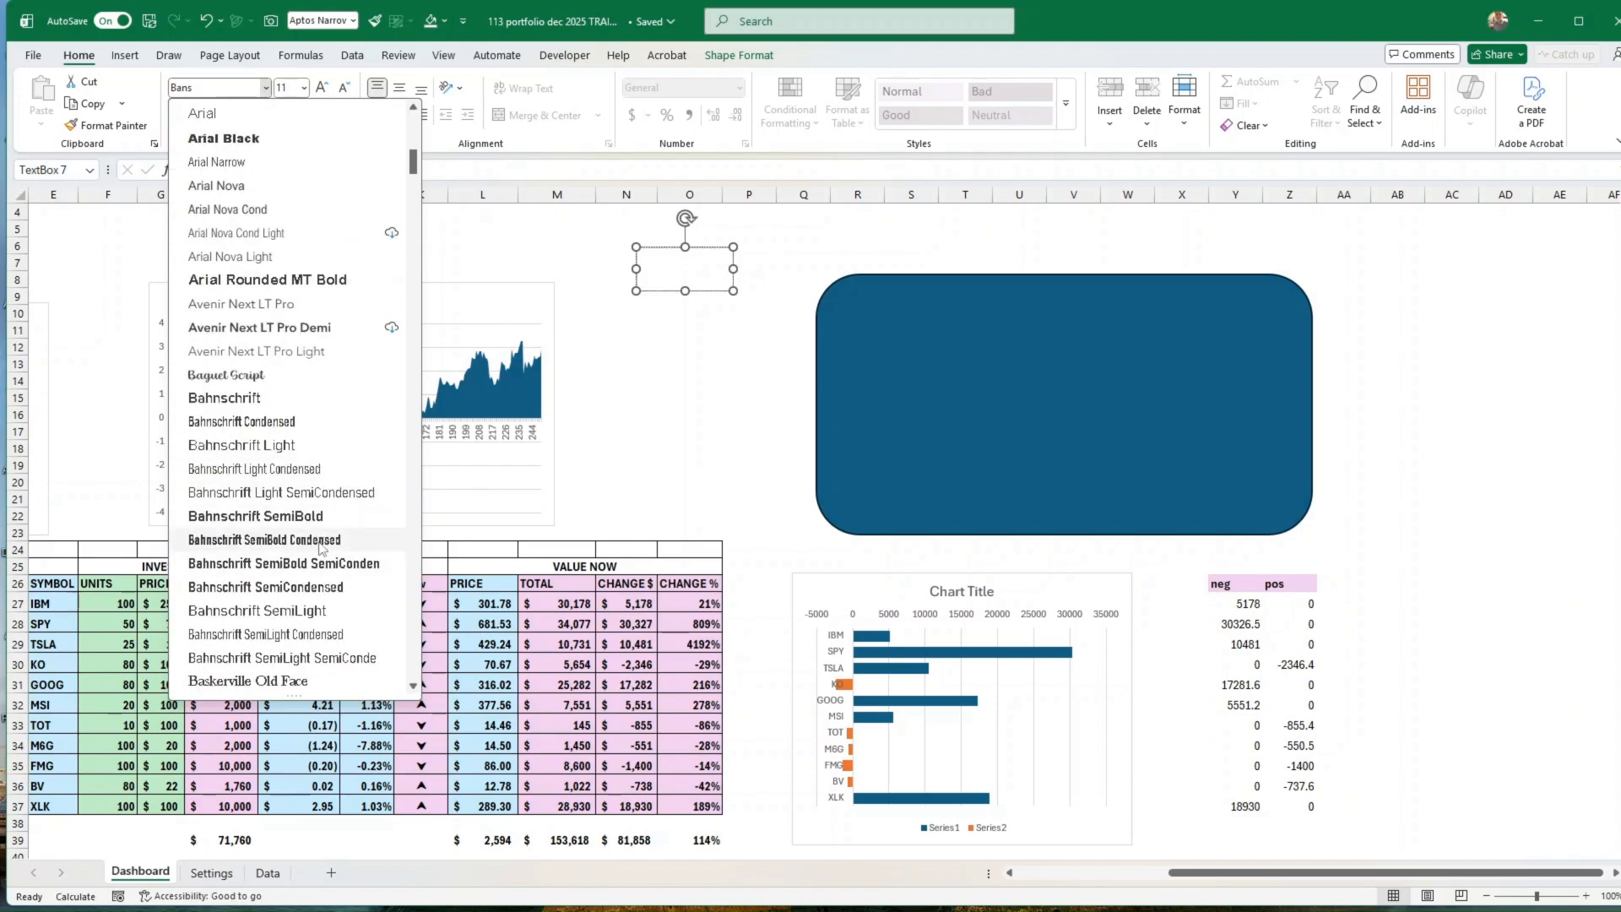
{"action": "left_click", "coordinate": [292, 588]}
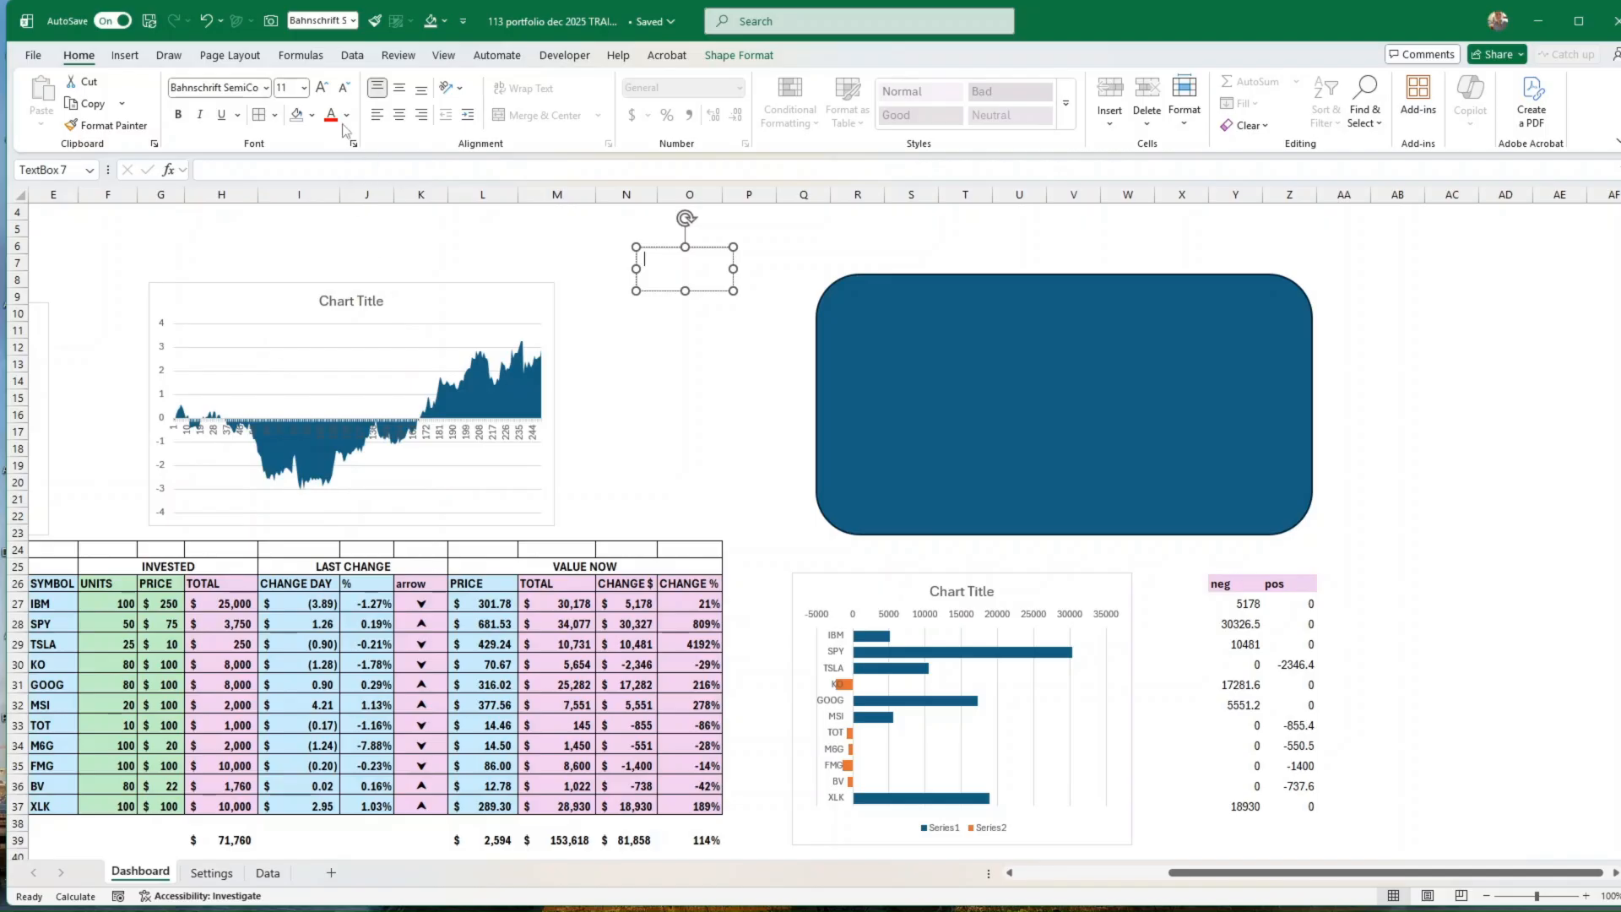
{"action": "left_click", "coordinate": [178, 116]}
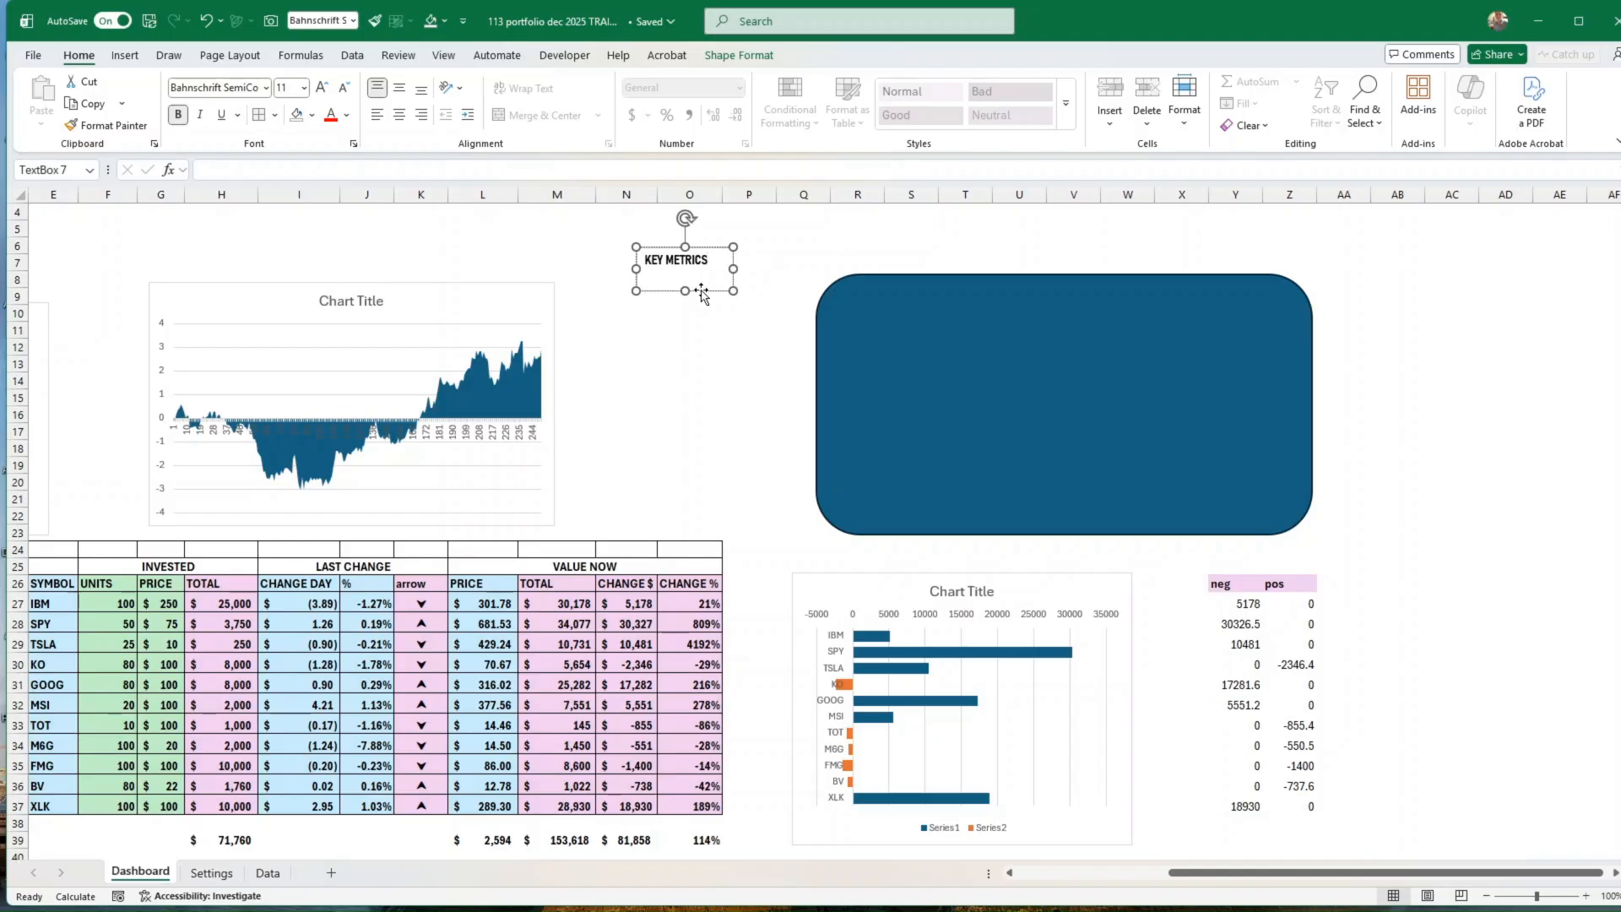
{"action": "left_click", "coordinate": [291, 88]}
{"action": "type", "text": "18"}
{"action": "key", "text": "Return"}
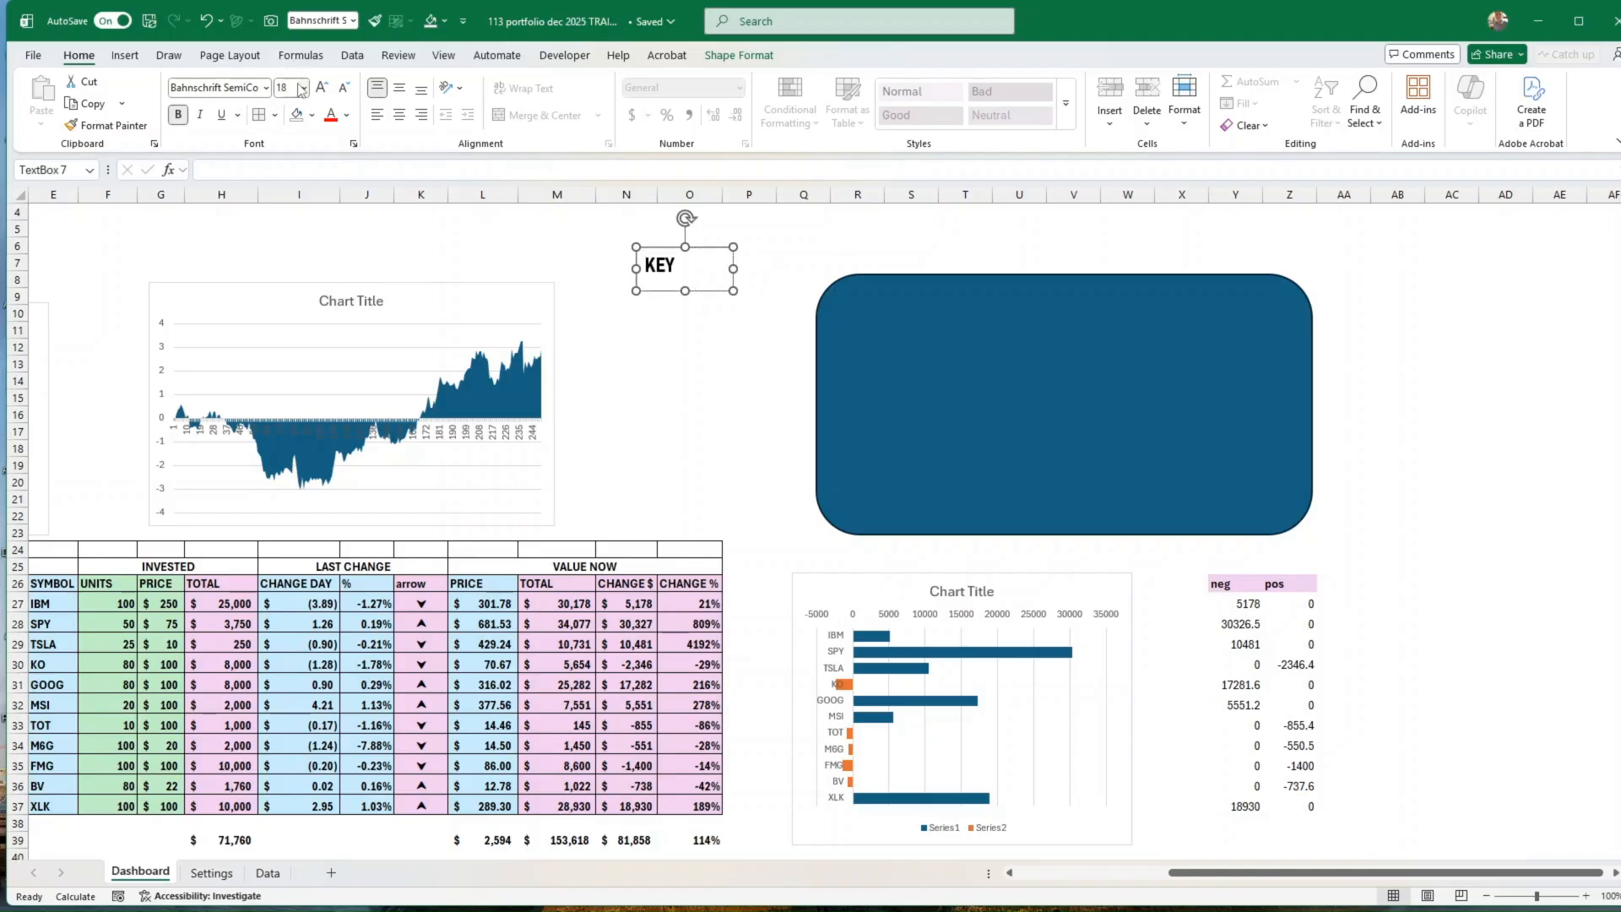
{"action": "type", "text": "METRICS"}
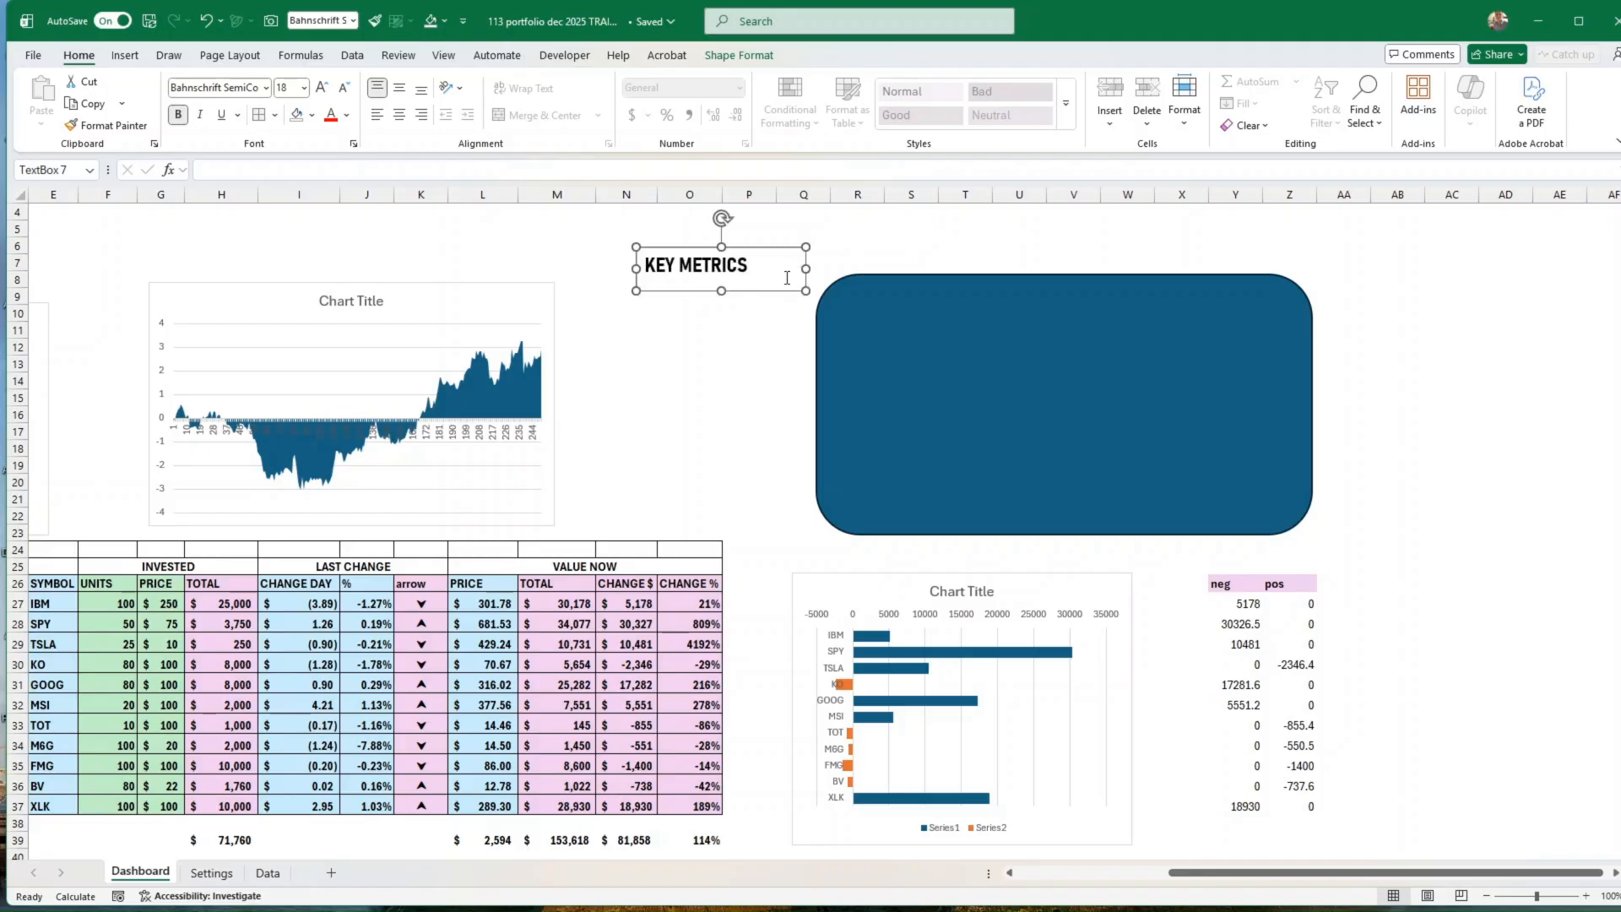
{"action": "left_click_drag", "start_coordinate": [764, 293], "coordinate": [976, 337]}
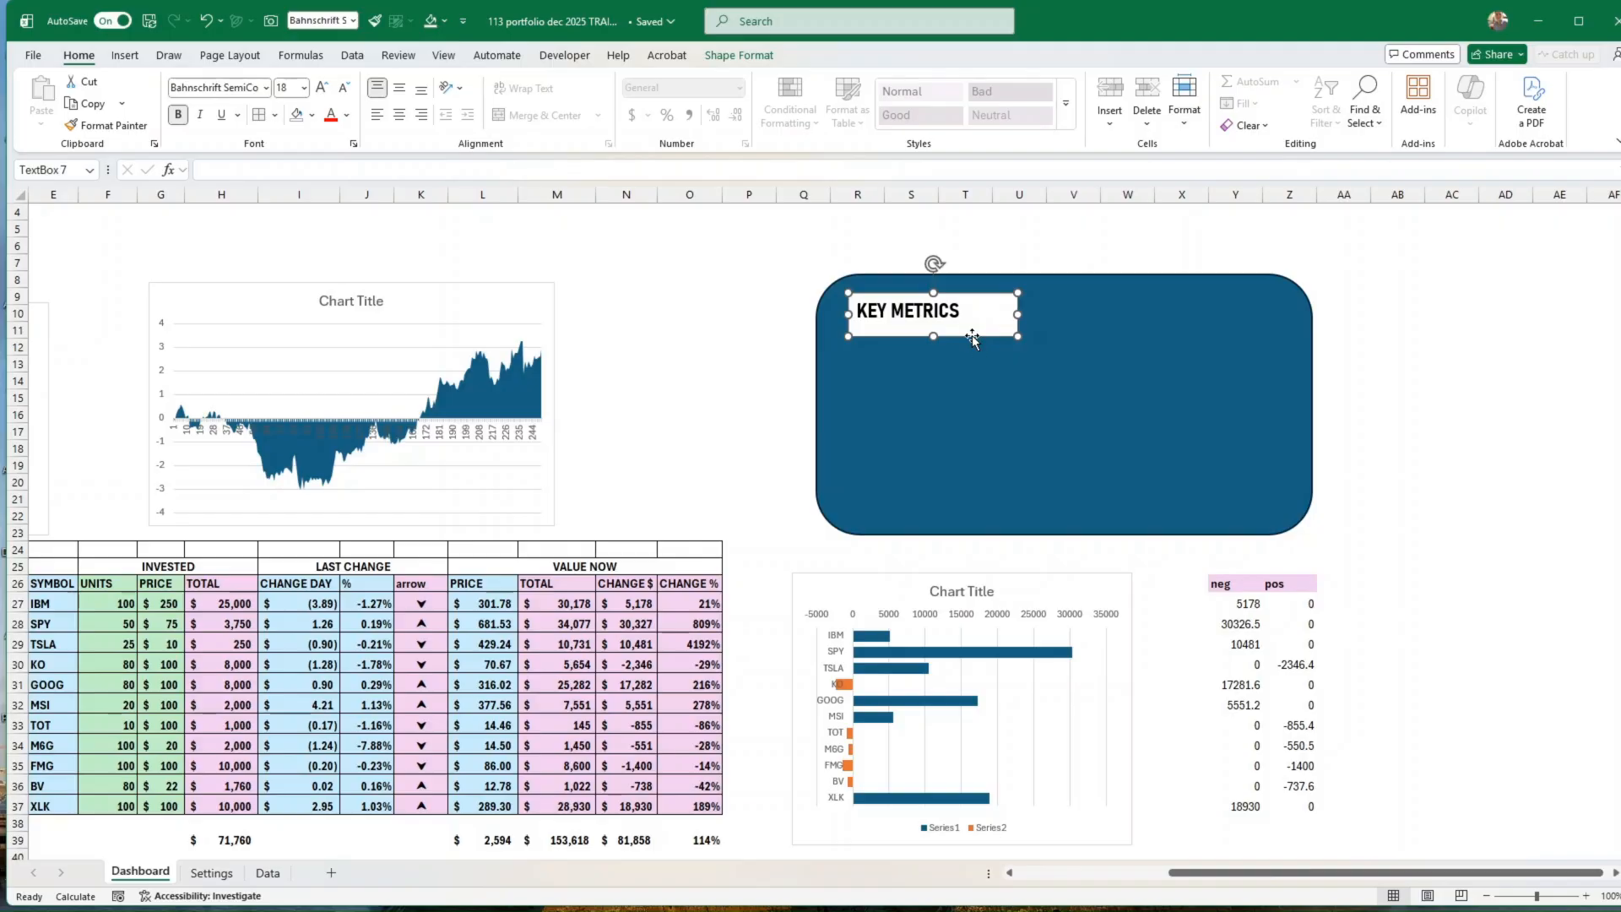
Step: Duplicate the KEY METRICS text box directly below it, set its font size to 12 and change its text to TOTAL INVESTMENT
{"action": "key", "text": "ctrl+d"}
{"action": "left_click_drag", "start_coordinate": [980, 349], "coordinate": [970, 388]}
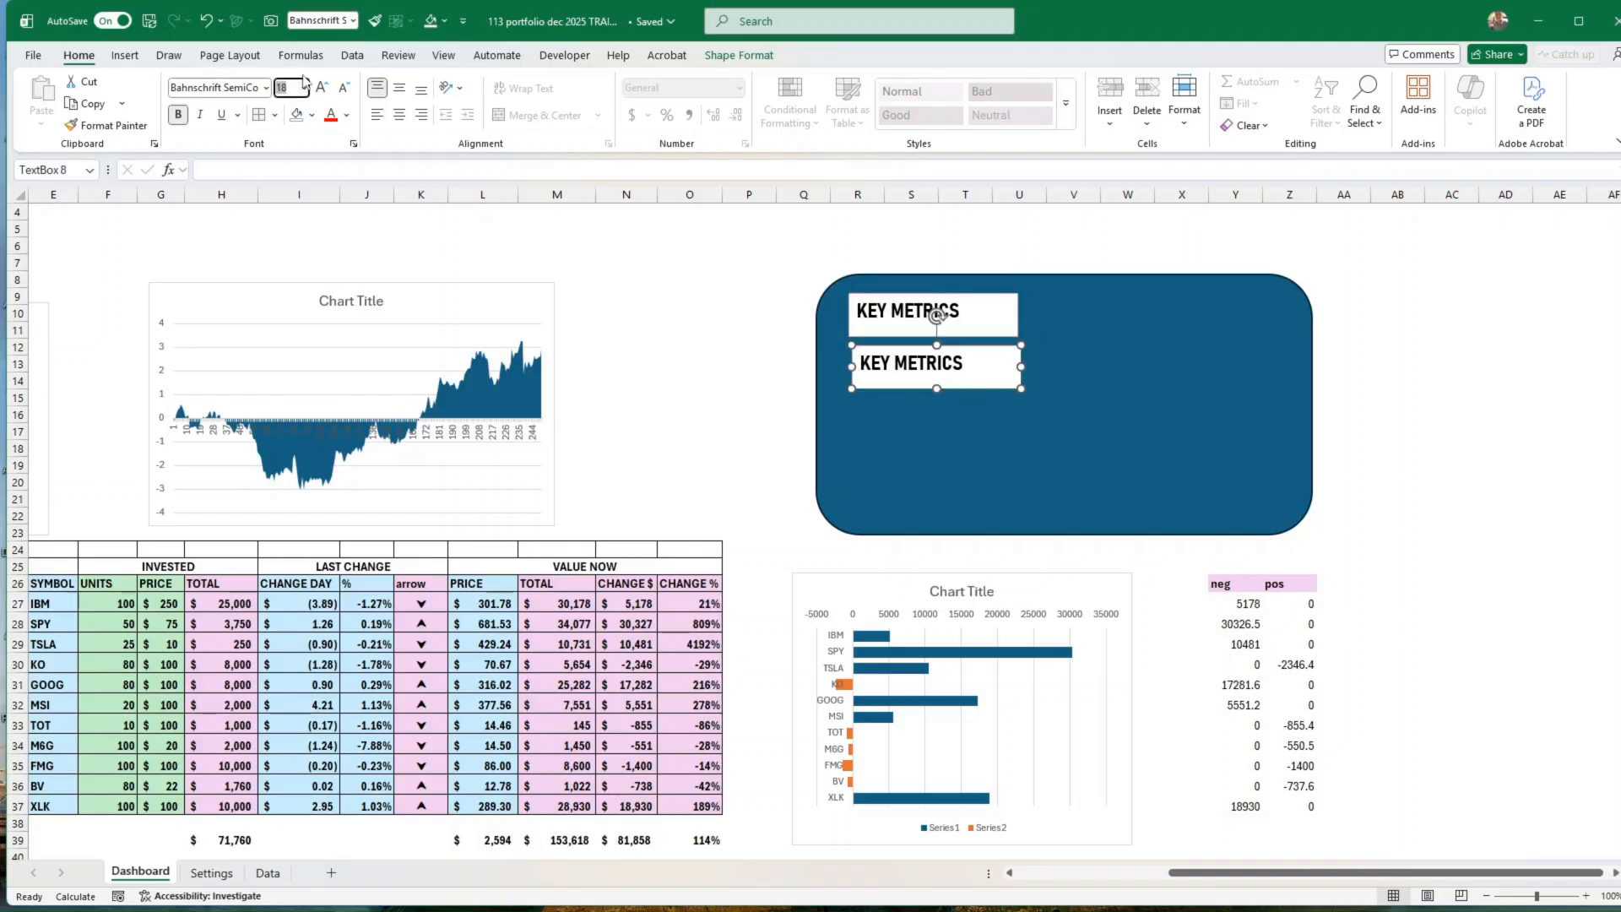
{"action": "type", "text": "12"}
{"action": "key", "text": "Return"}
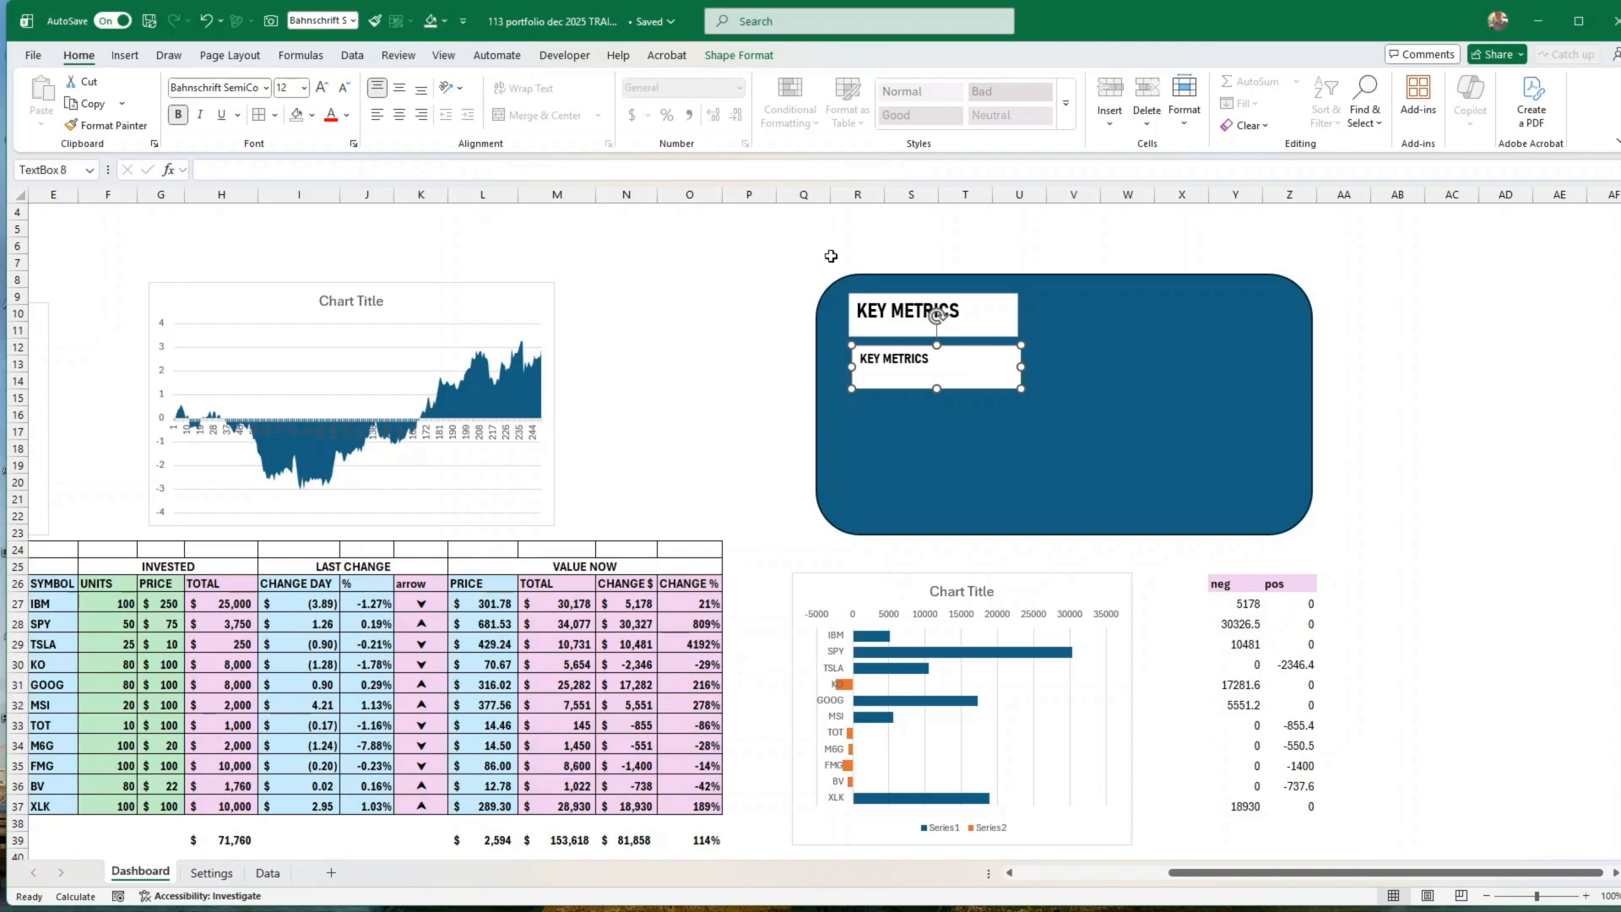
{"action": "left_click_drag", "start_coordinate": [938, 360], "coordinate": [863, 372]}
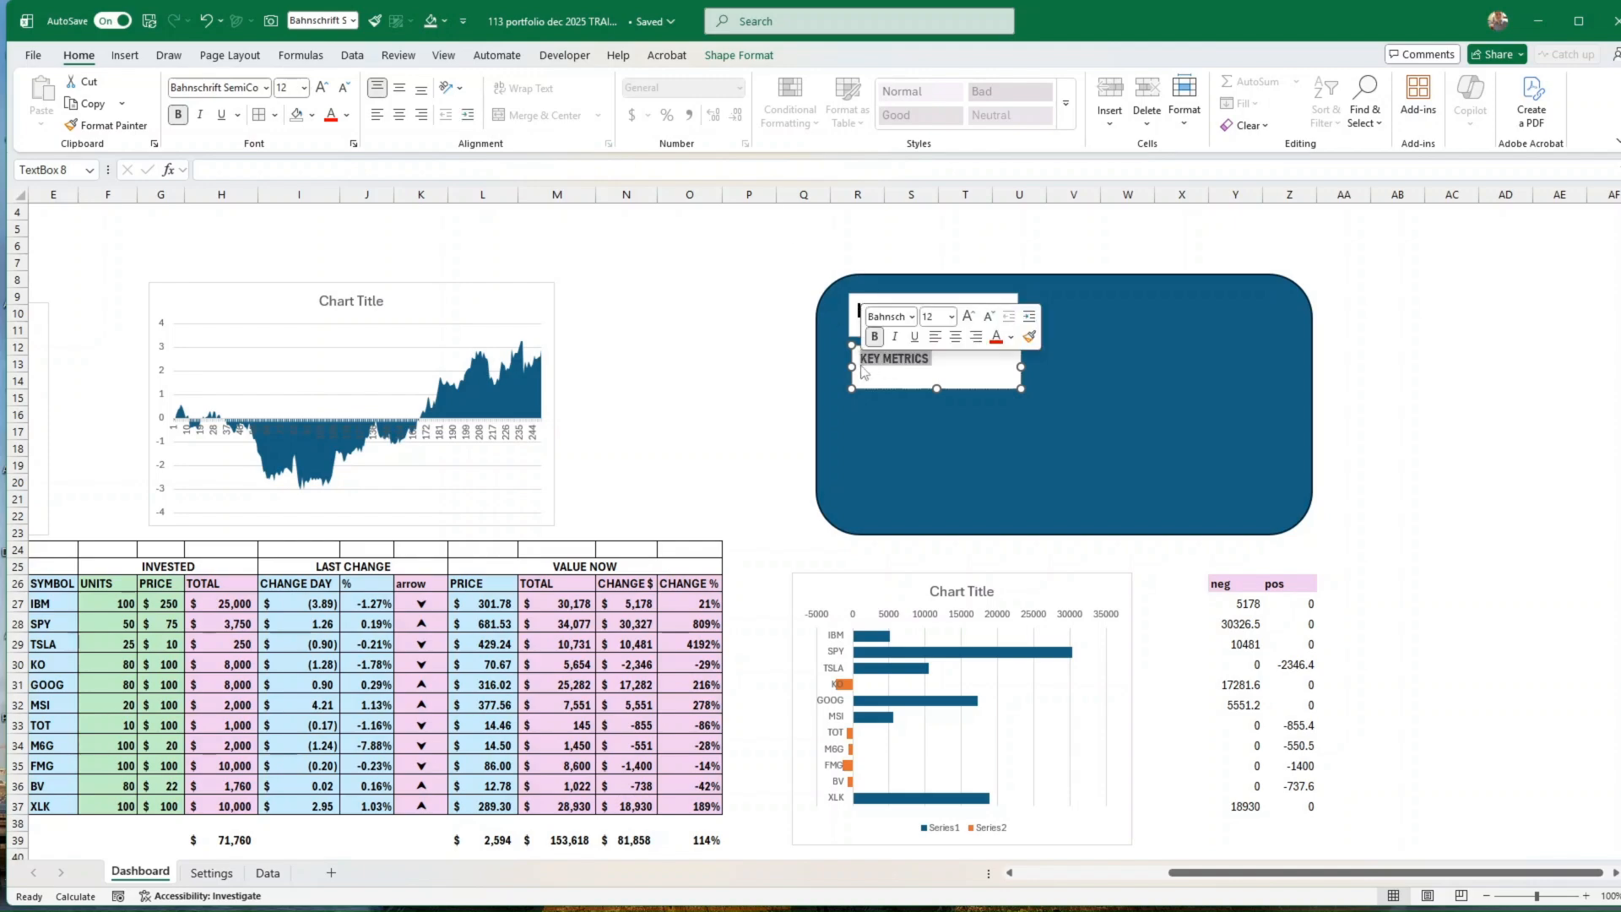
{"action": "type", "text": "TOTAL I"}
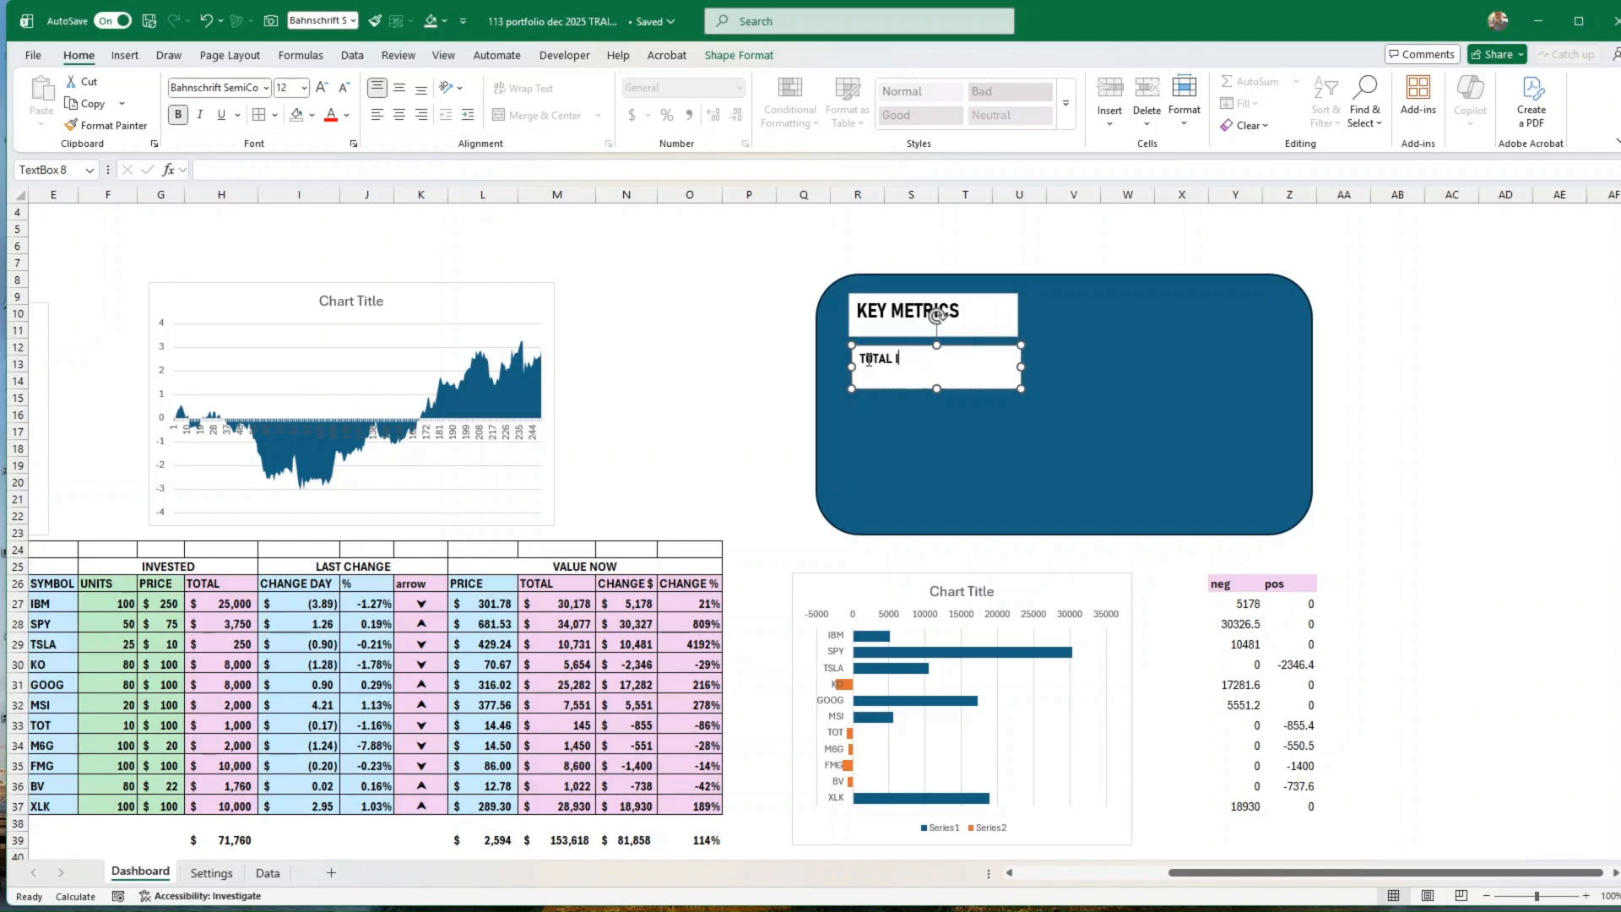
{"action": "type", "text": "NVESTMENT"}
{"action": "left_click", "coordinate": [685, 328]}
Step: Duplicate the TOTAL INVESTMENT text box and move the rounded rectangle aside to the right, clear of the text boxes
{"action": "left_click", "coordinate": [989, 388]}
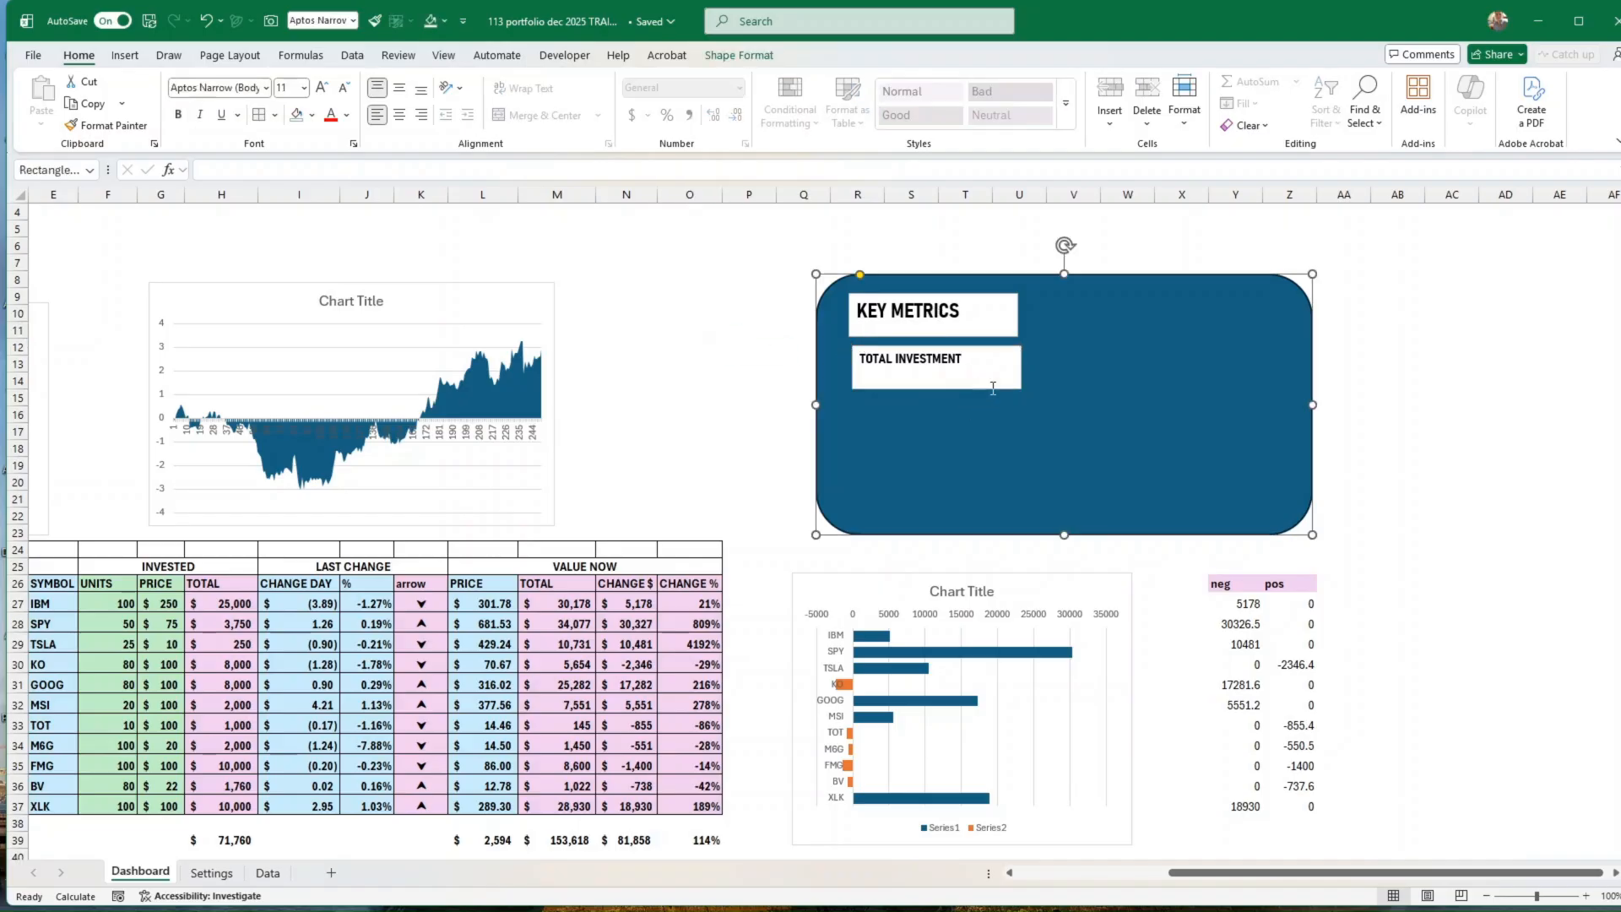
{"action": "left_click", "coordinate": [999, 383]}
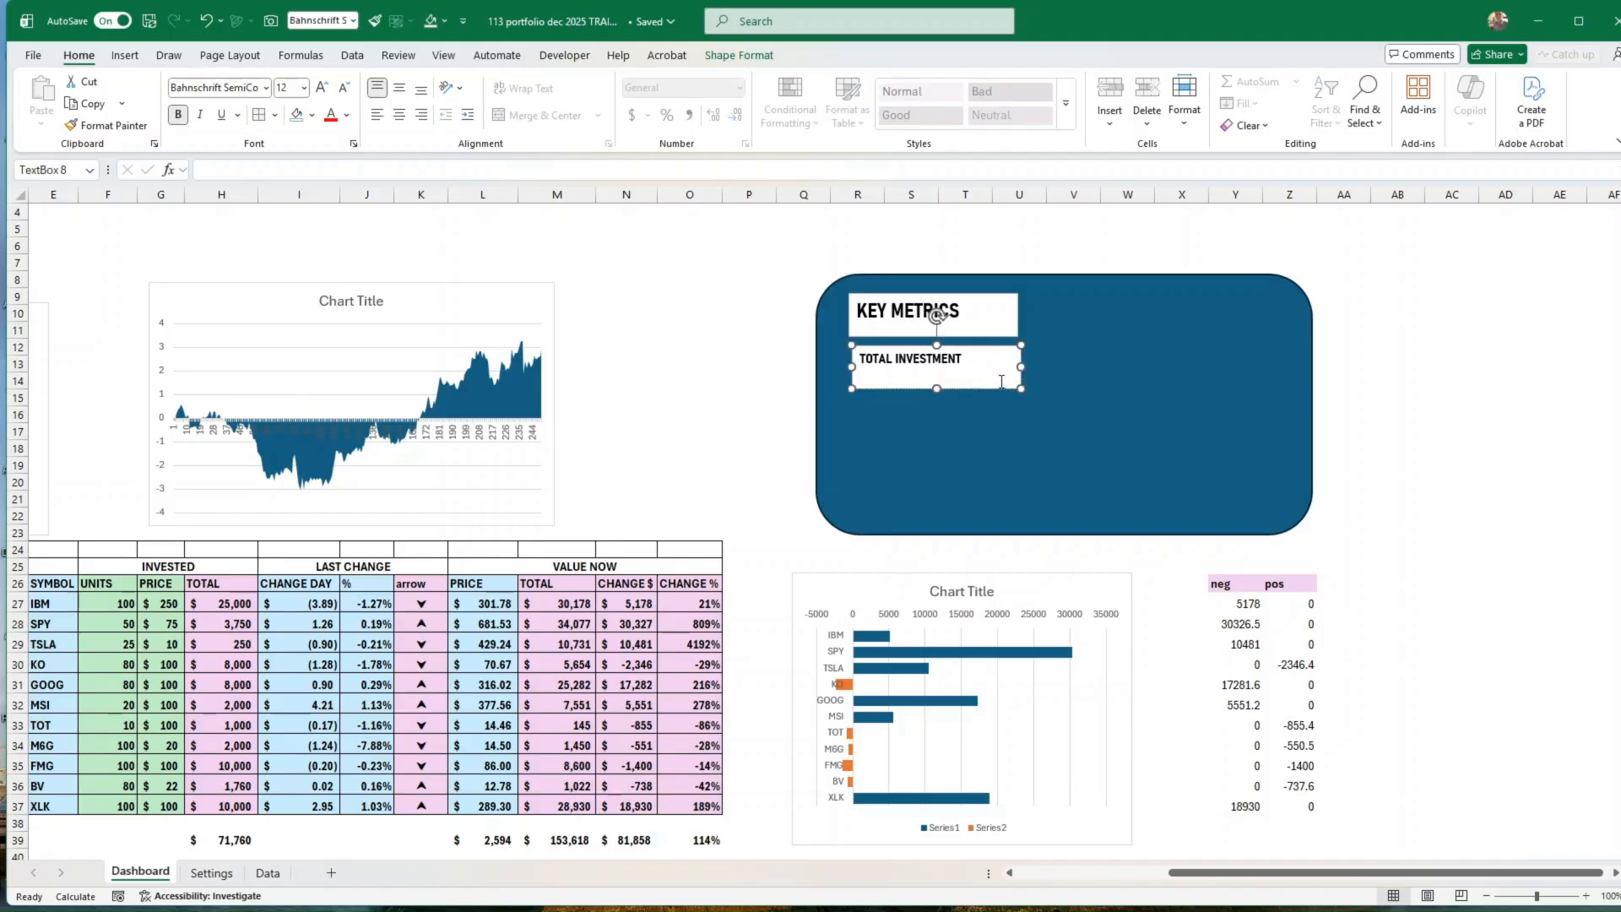
{"action": "left_click_drag", "start_coordinate": [990, 396], "coordinate": [1289, 428]}
{"action": "key", "text": "ctrl+d"}
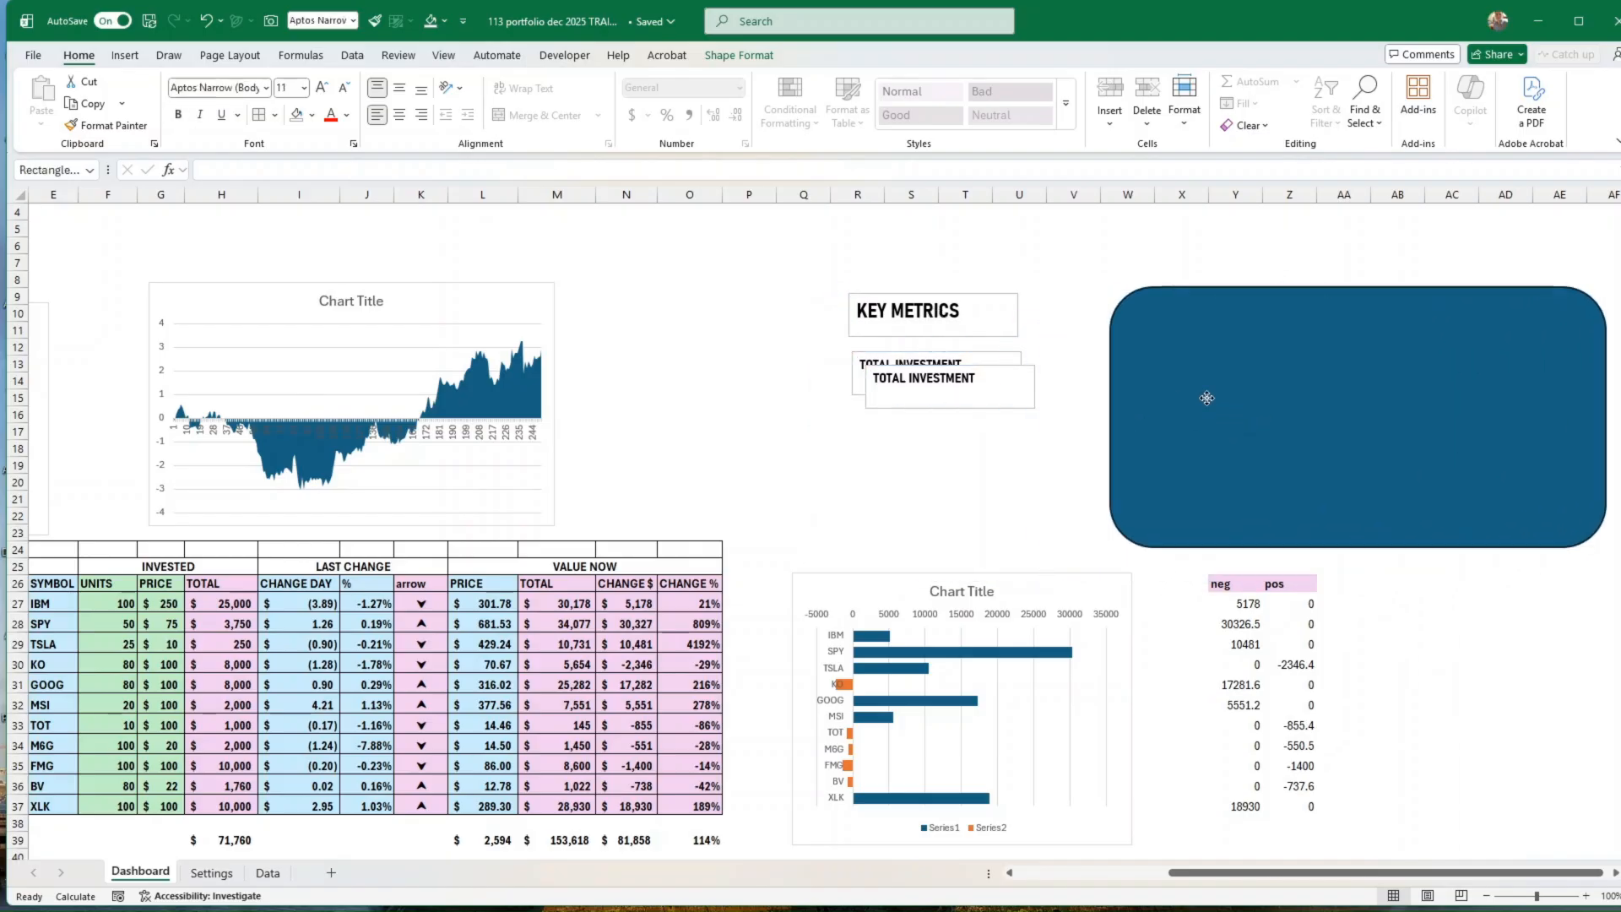
{"action": "left_click_drag", "start_coordinate": [1207, 397], "coordinate": [1213, 394]}
Step: Place the duplicated text box below TOTAL INVESTMENT with a gap and change its text to PROFIT / LOSS
{"action": "left_click", "coordinate": [959, 376]}
{"action": "left_click_drag", "start_coordinate": [996, 411], "coordinate": [981, 475]}
{"action": "triple_click", "coordinate": [926, 442]}
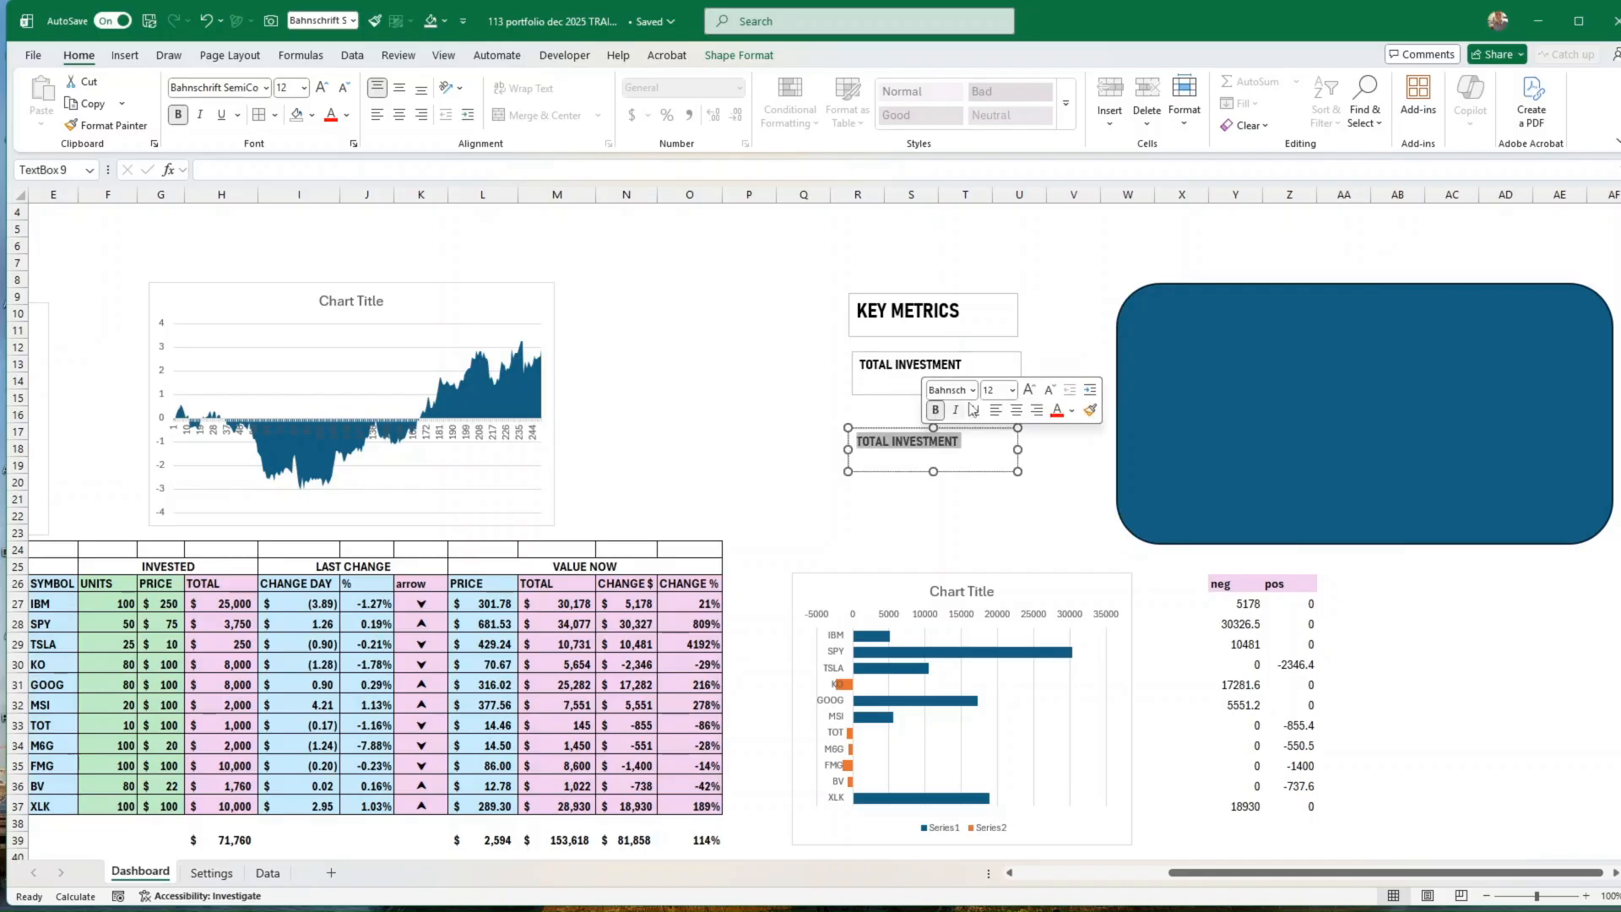
{"action": "type", "text": "PROFIT / LOSS"}
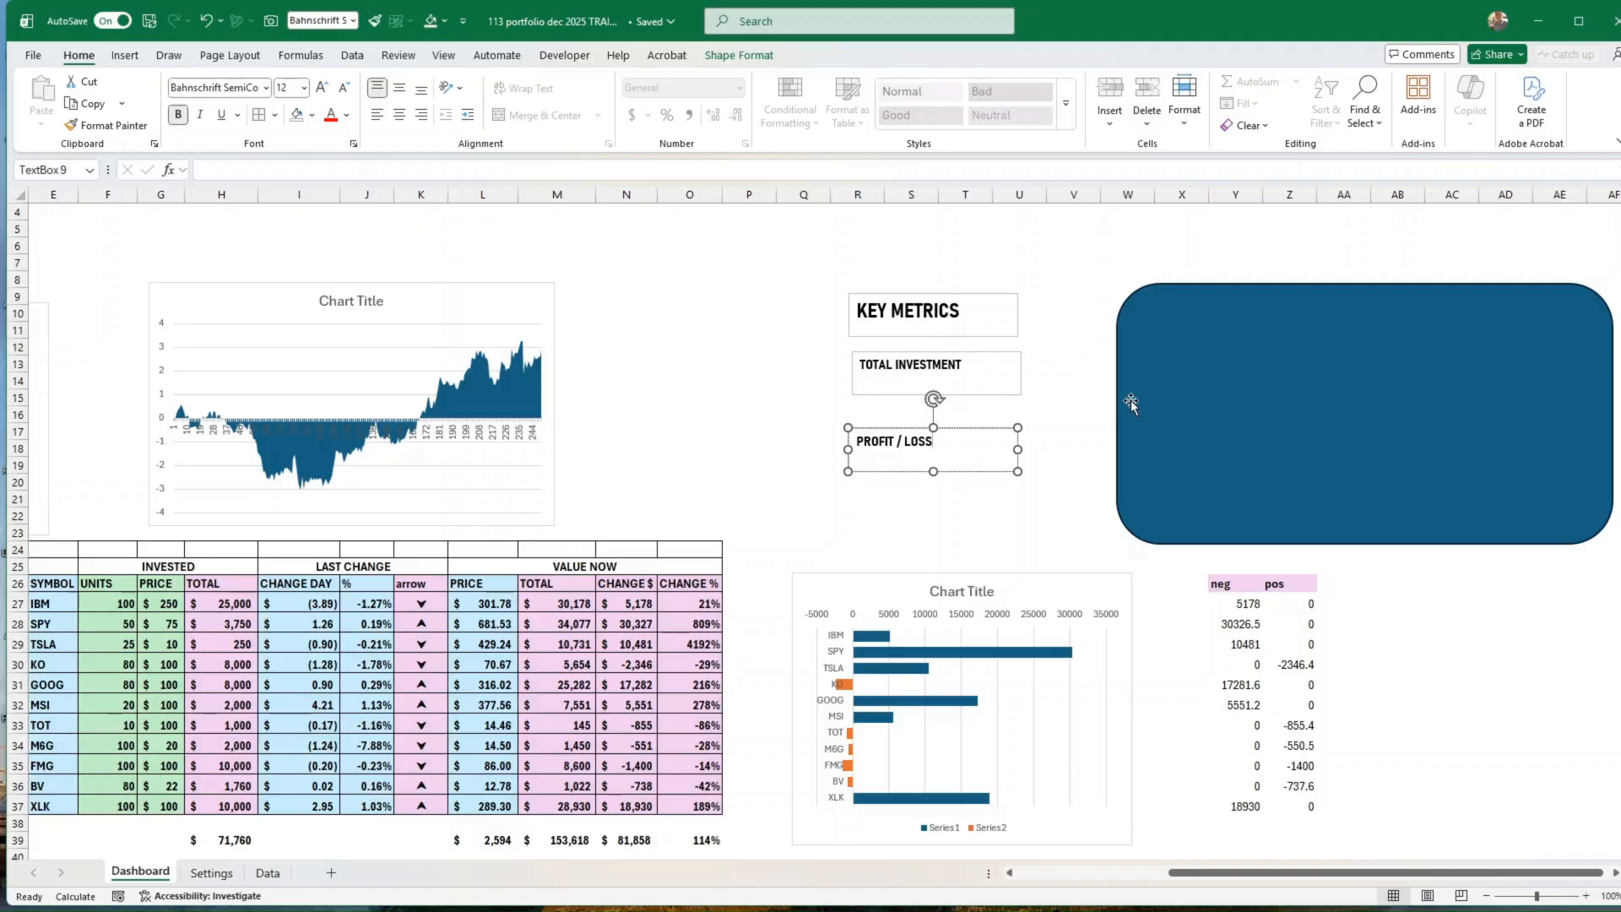
{"action": "left_click", "coordinate": [746, 365]}
Step: Duplicate the TOTAL INVESTMENT text box, place the copy just below and left of the original, and clear its text
{"action": "left_click", "coordinate": [903, 391]}
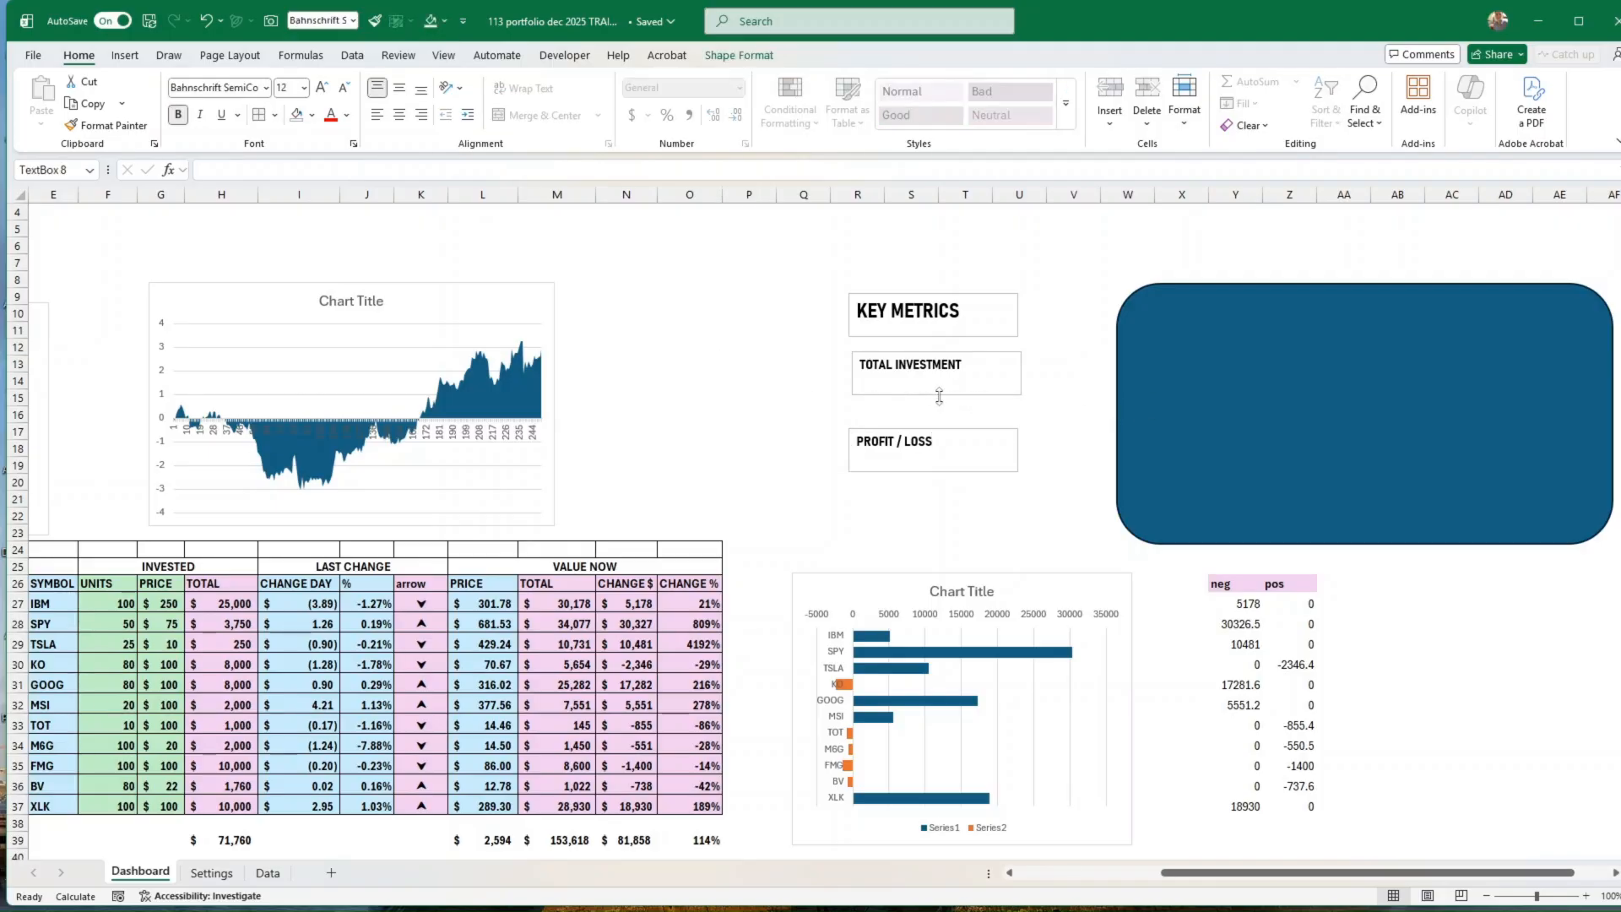
{"action": "left_click", "coordinate": [939, 394]}
{"action": "key", "text": "ctrl+d"}
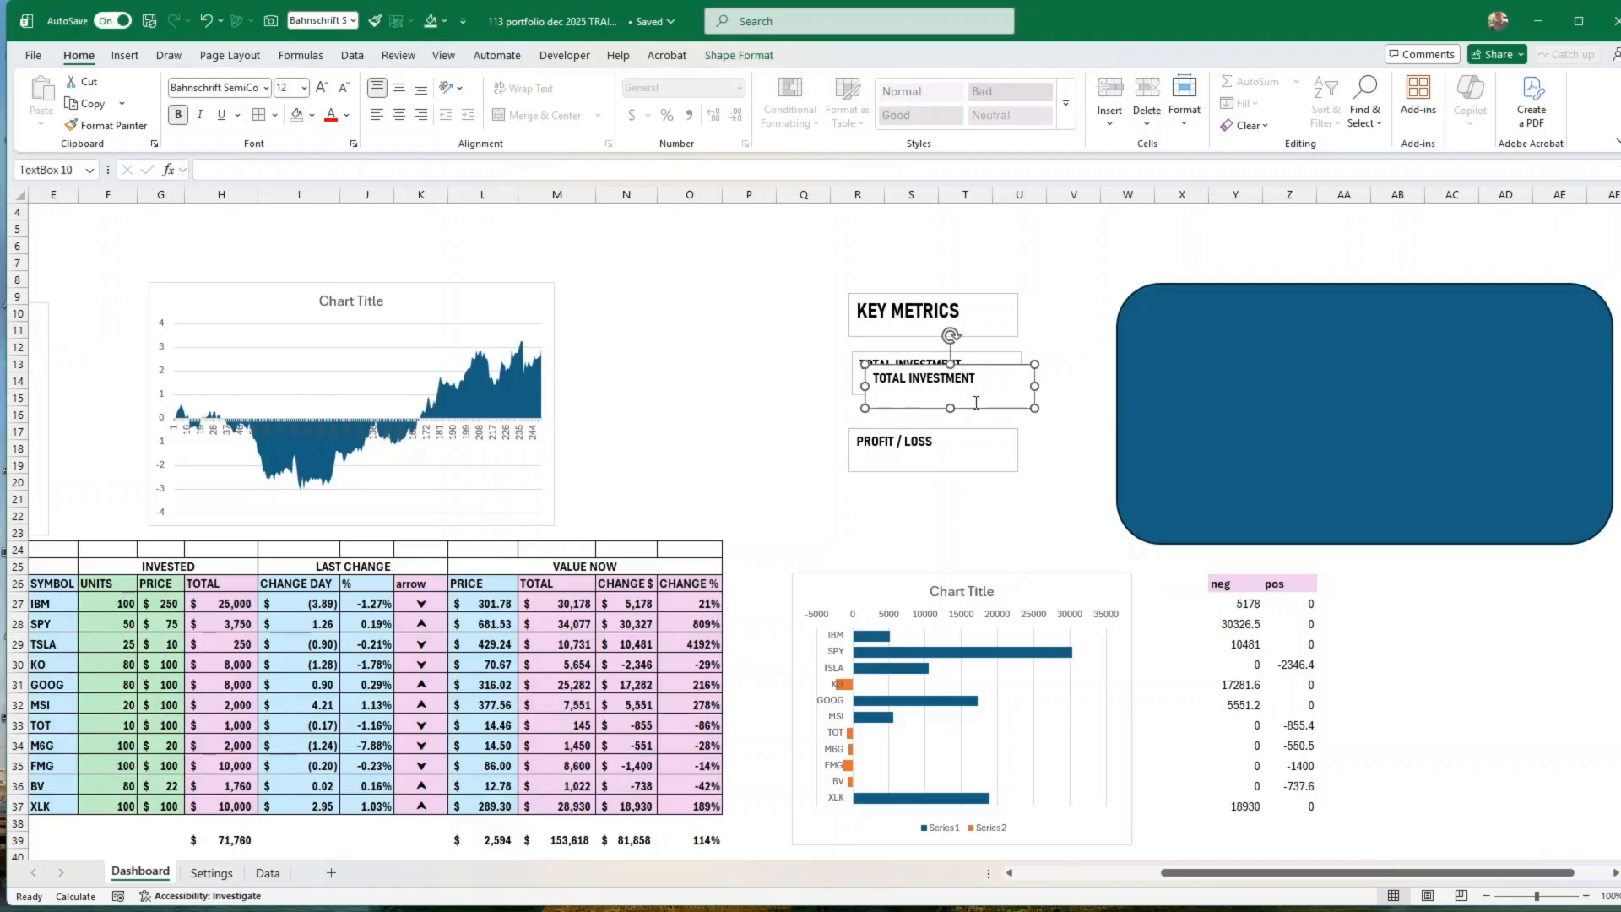
{"action": "left_click_drag", "start_coordinate": [975, 409], "coordinate": [879, 421]}
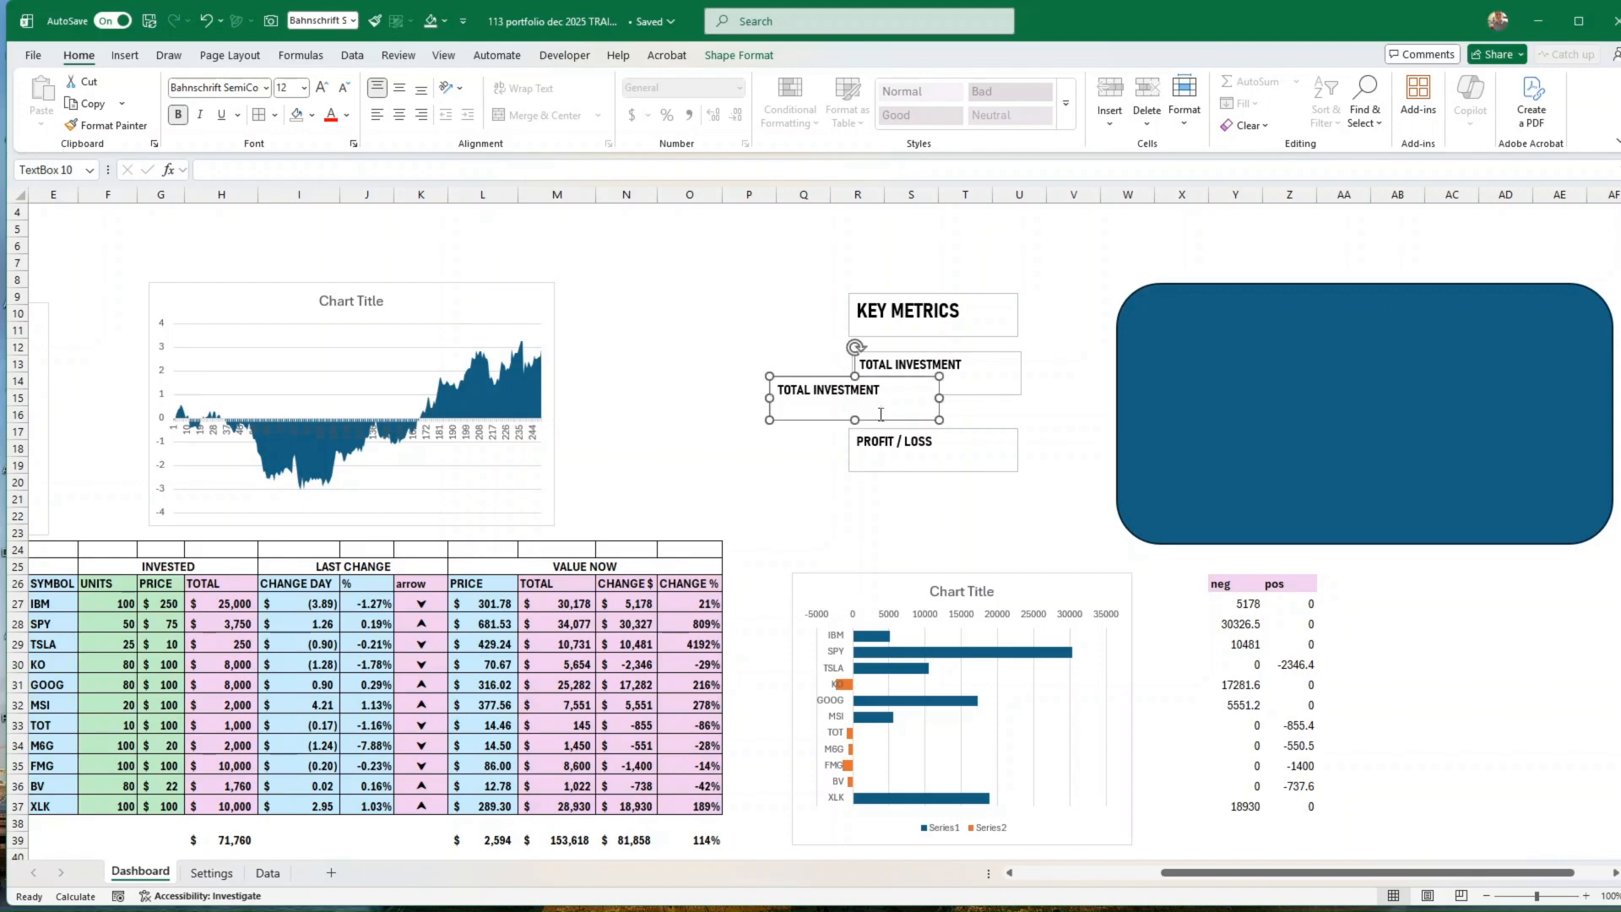
{"action": "left_click", "coordinate": [884, 387]}
{"action": "left_click_drag", "start_coordinate": [890, 392], "coordinate": [764, 391]}
{"action": "key", "text": "BackSpace"}
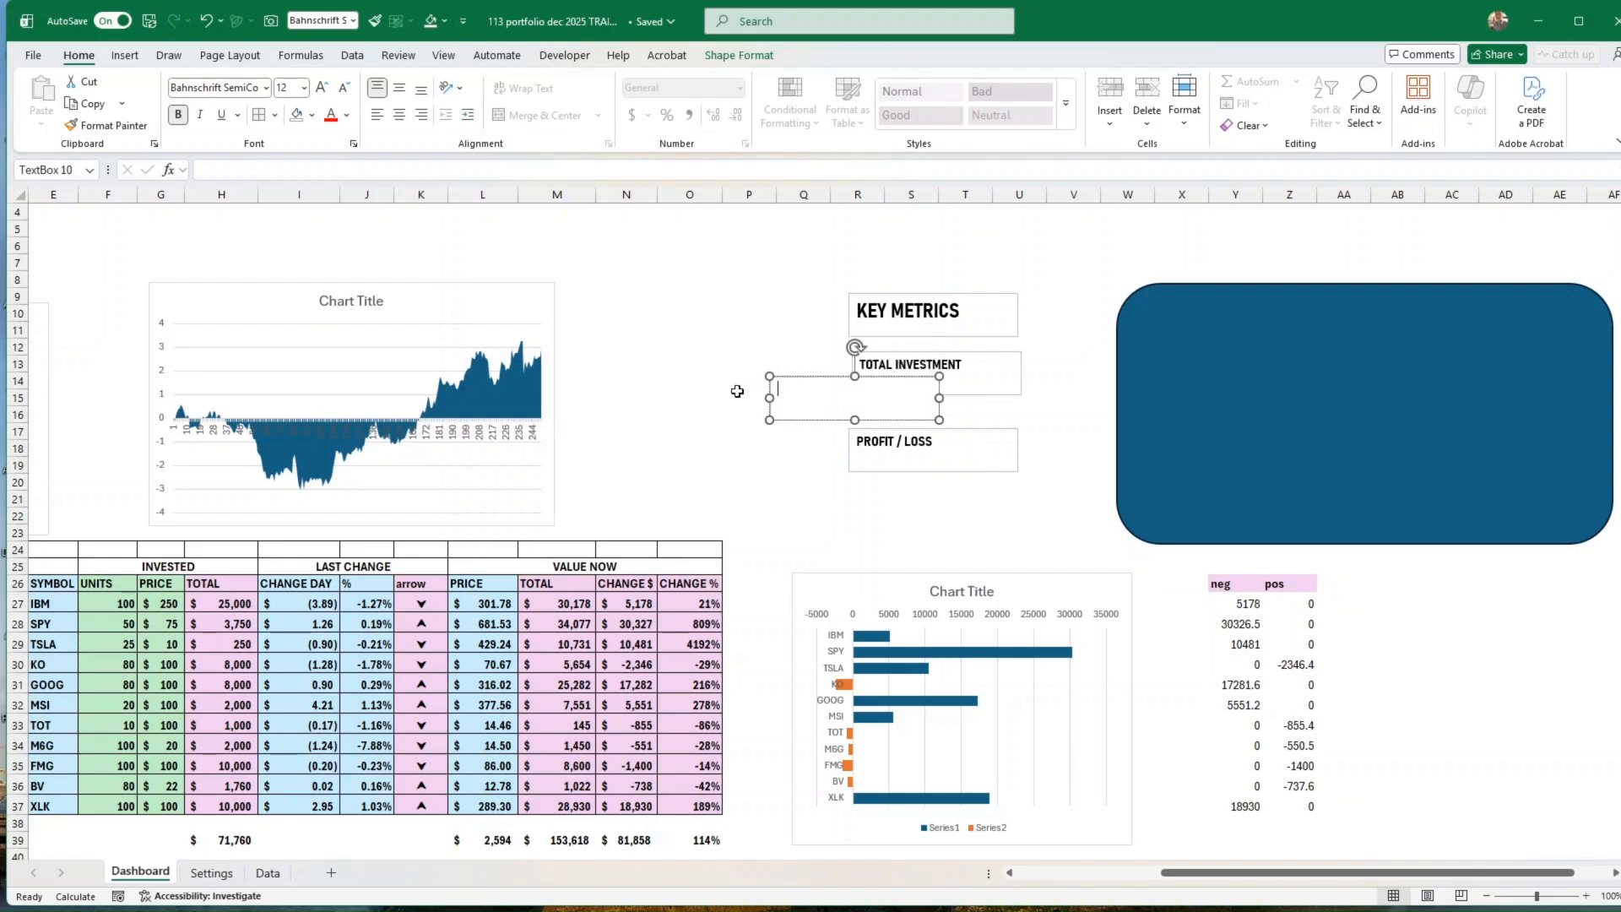
Step: Link the empty text box to the total current value with =$M$39 and middle-align its contents vertically
{"action": "left_click", "coordinate": [825, 421]}
{"action": "left_click", "coordinate": [227, 167]}
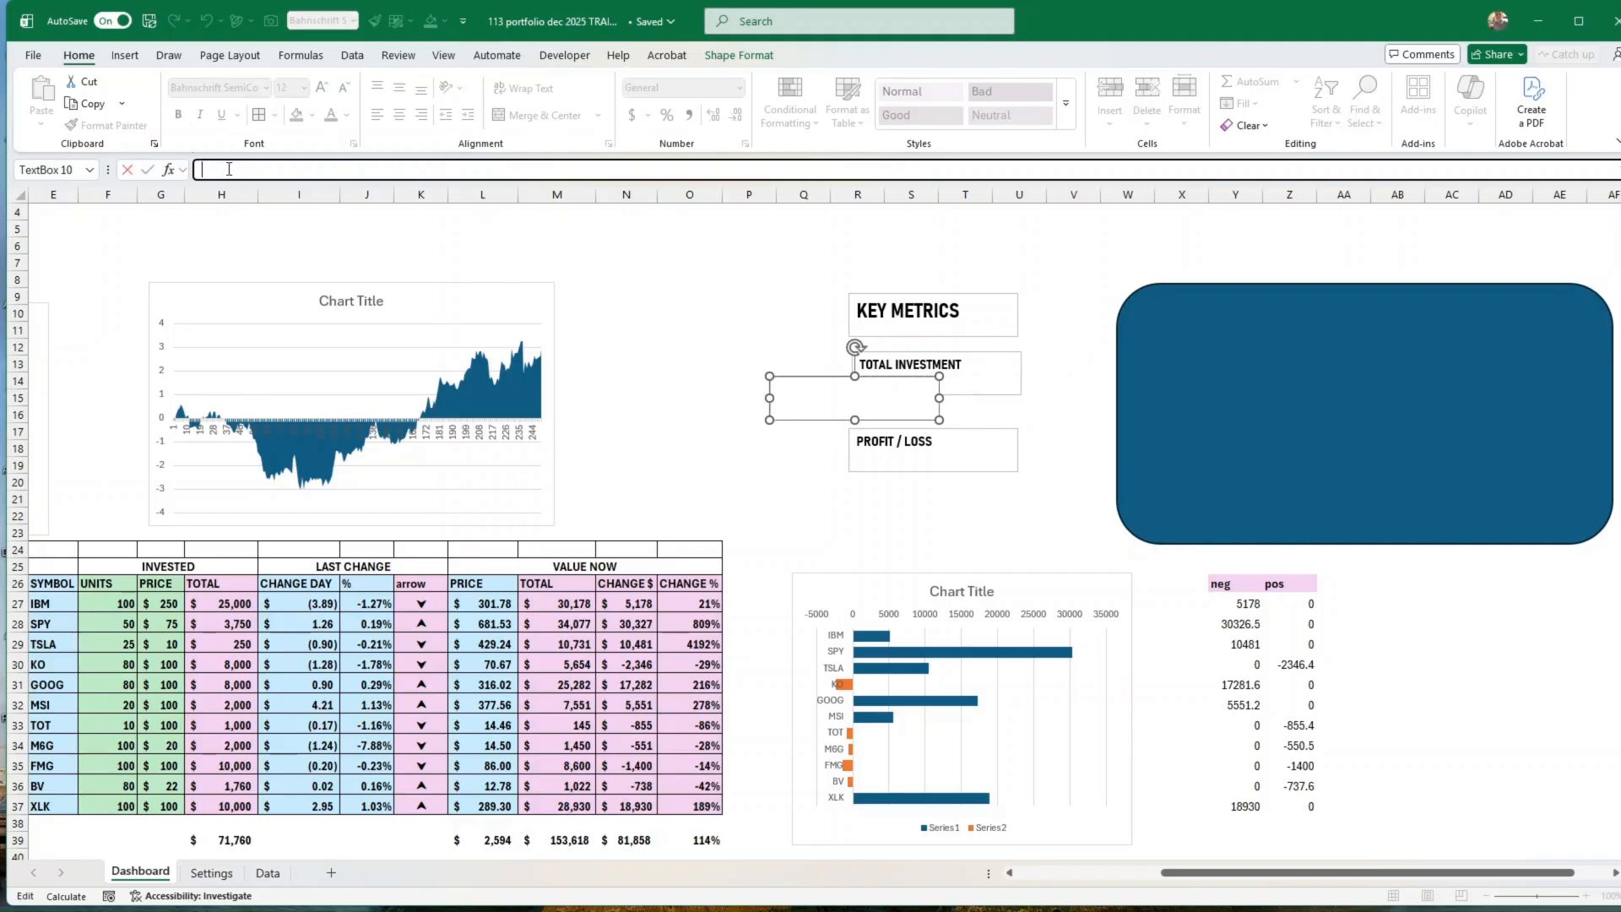
{"action": "type", "text": "="}
{"action": "left_click", "coordinate": [574, 840]}
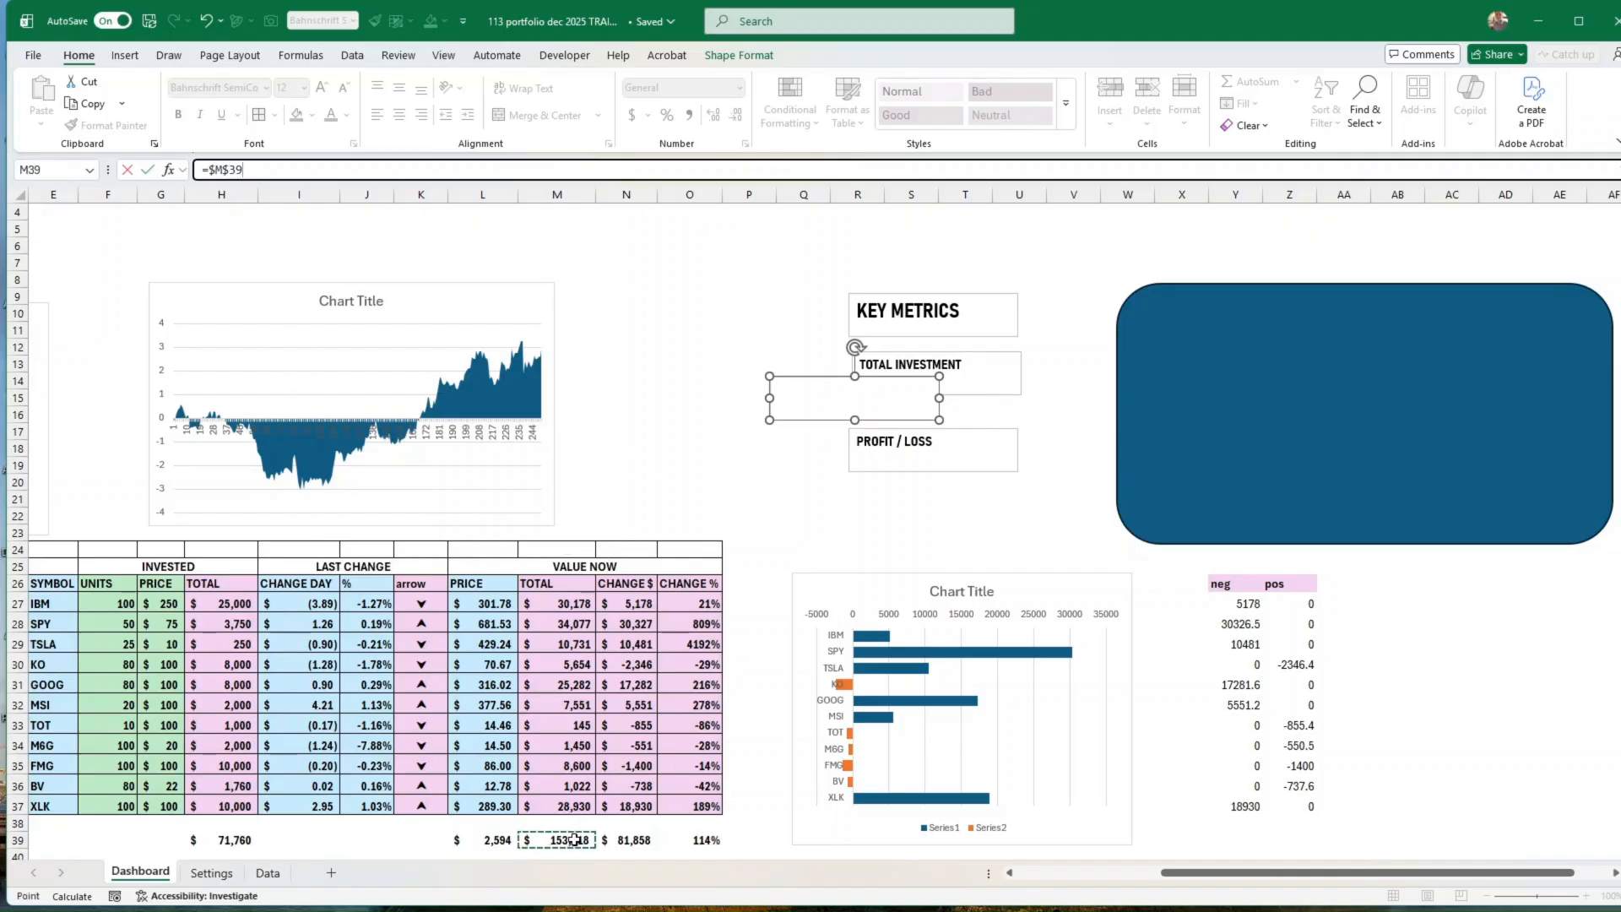
{"action": "left_click", "coordinate": [149, 171]}
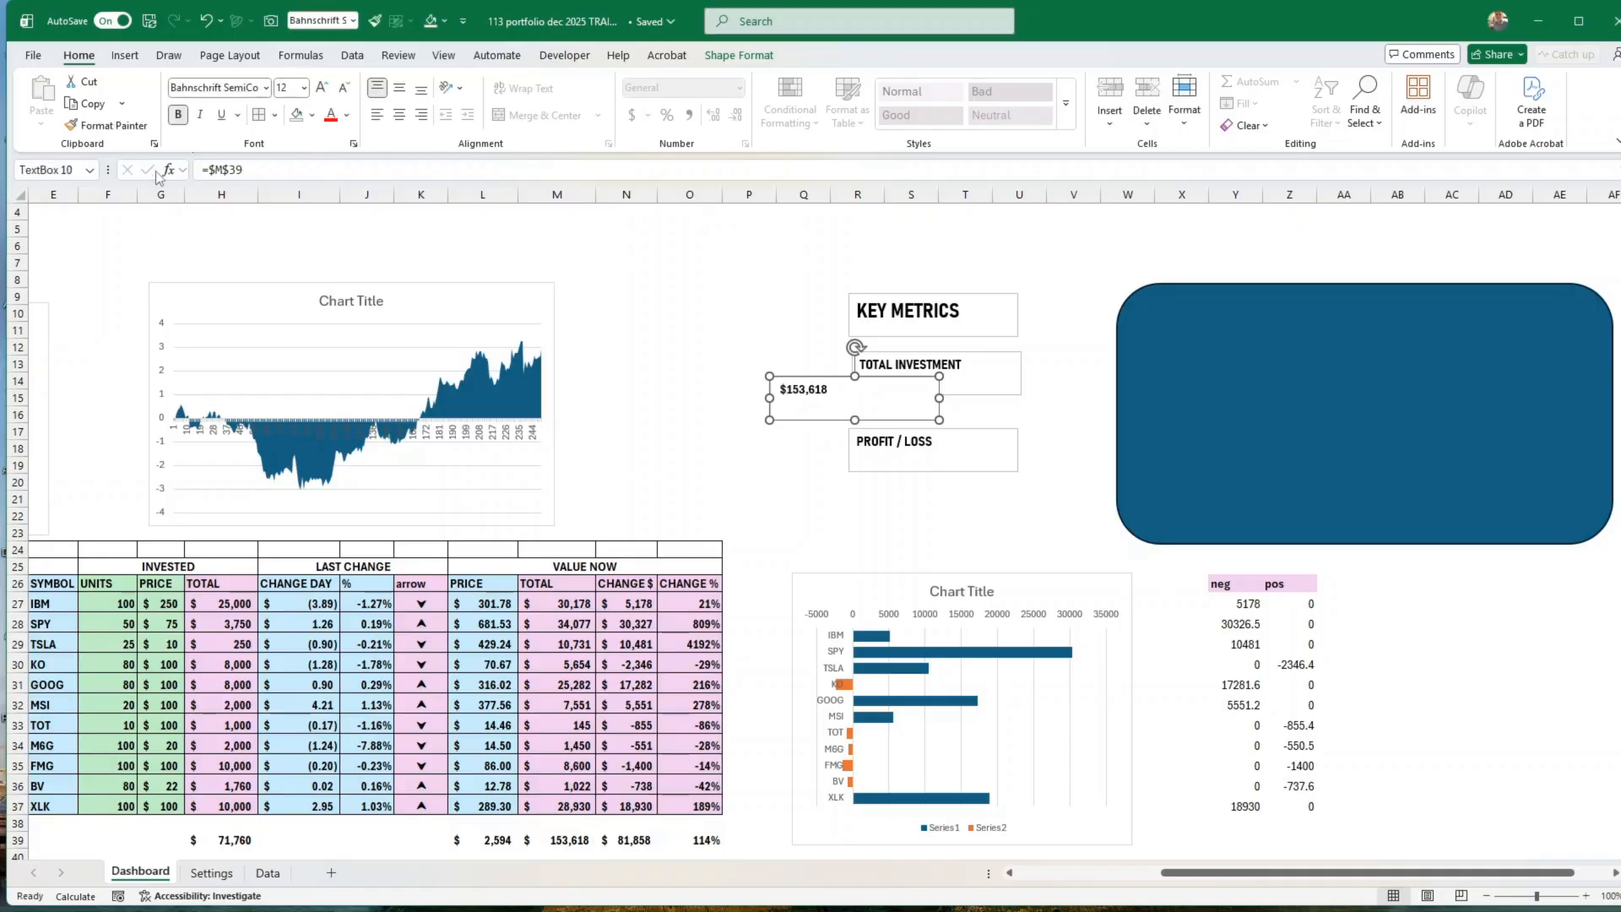
{"action": "left_click", "coordinate": [399, 87]}
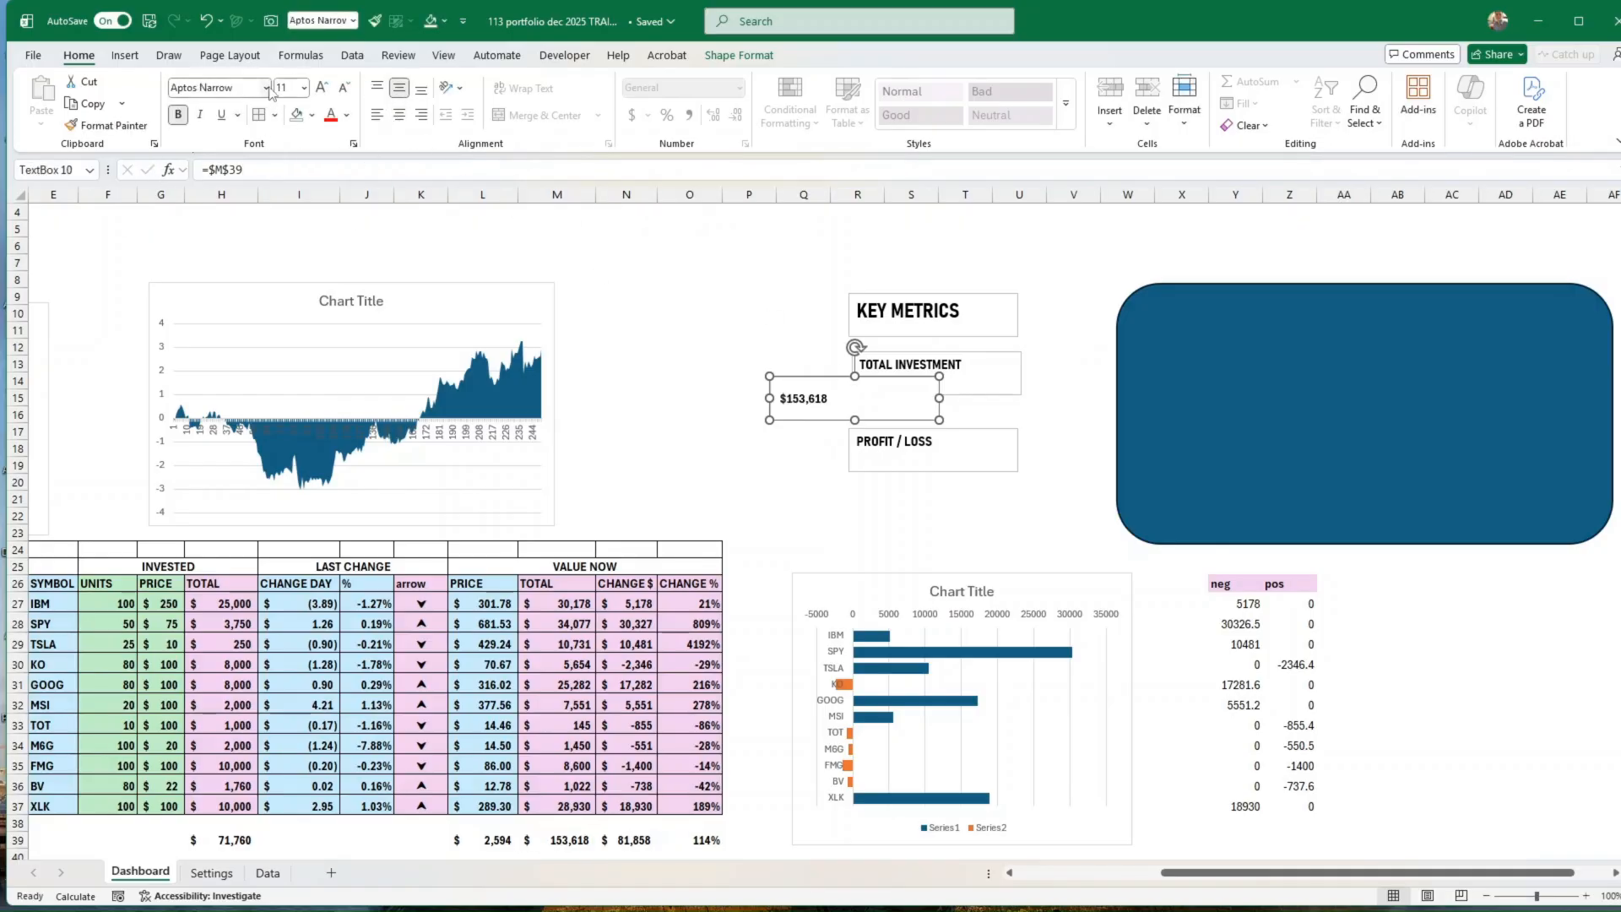
Step: Format the linked total value text box in Bahnschrift SemiCondensed at size 36
{"action": "left_click", "coordinate": [267, 88]}
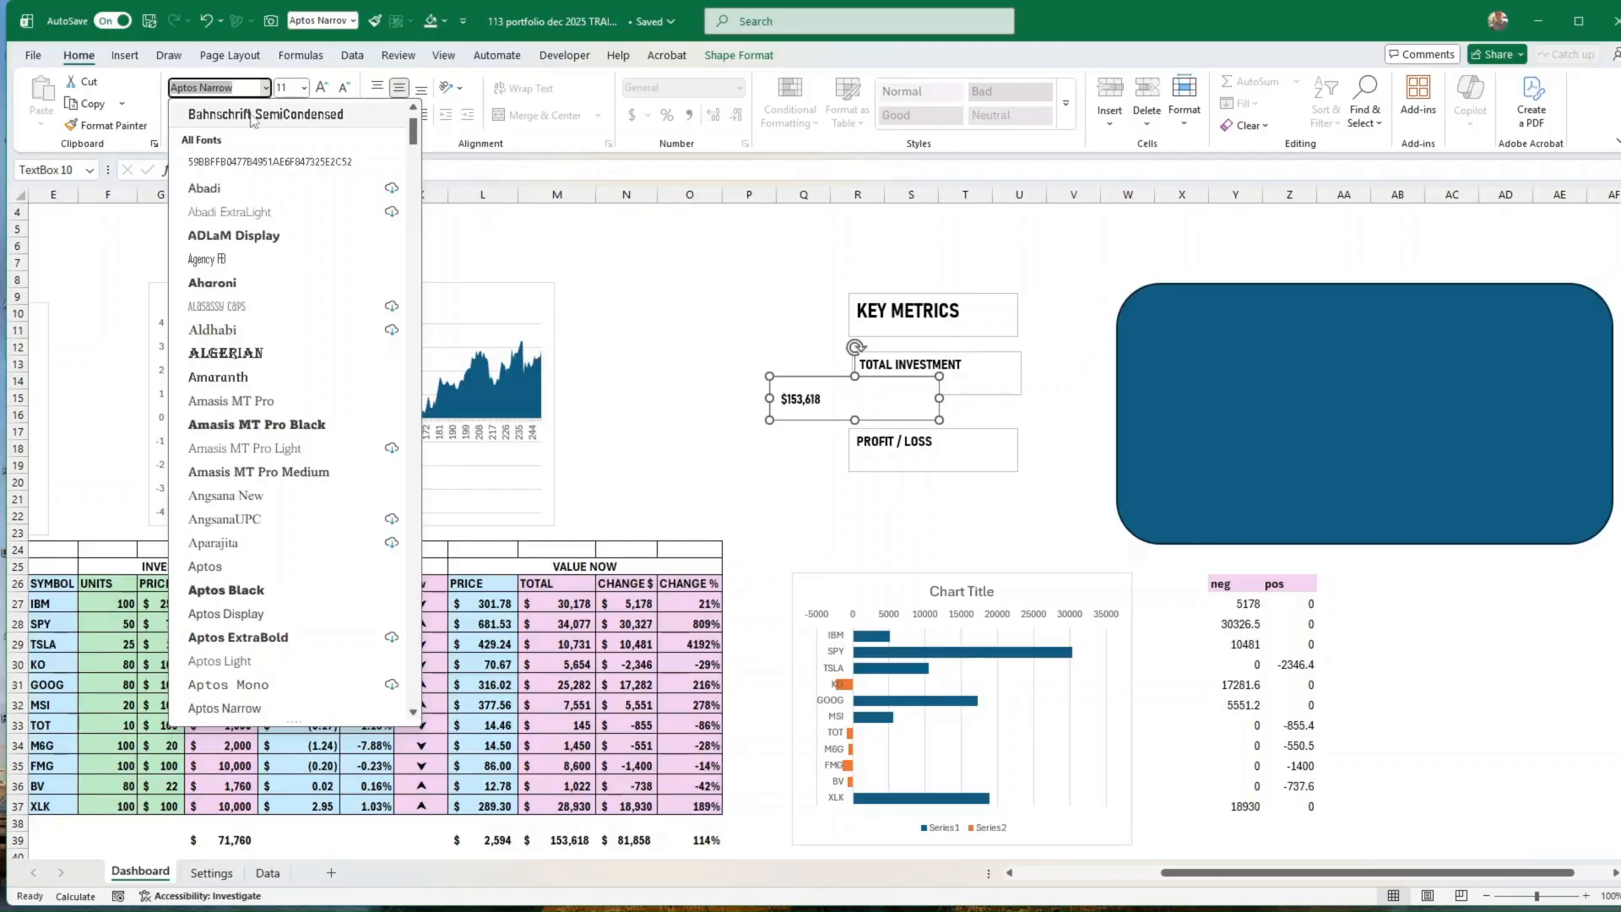
{"action": "left_click", "coordinate": [252, 115]}
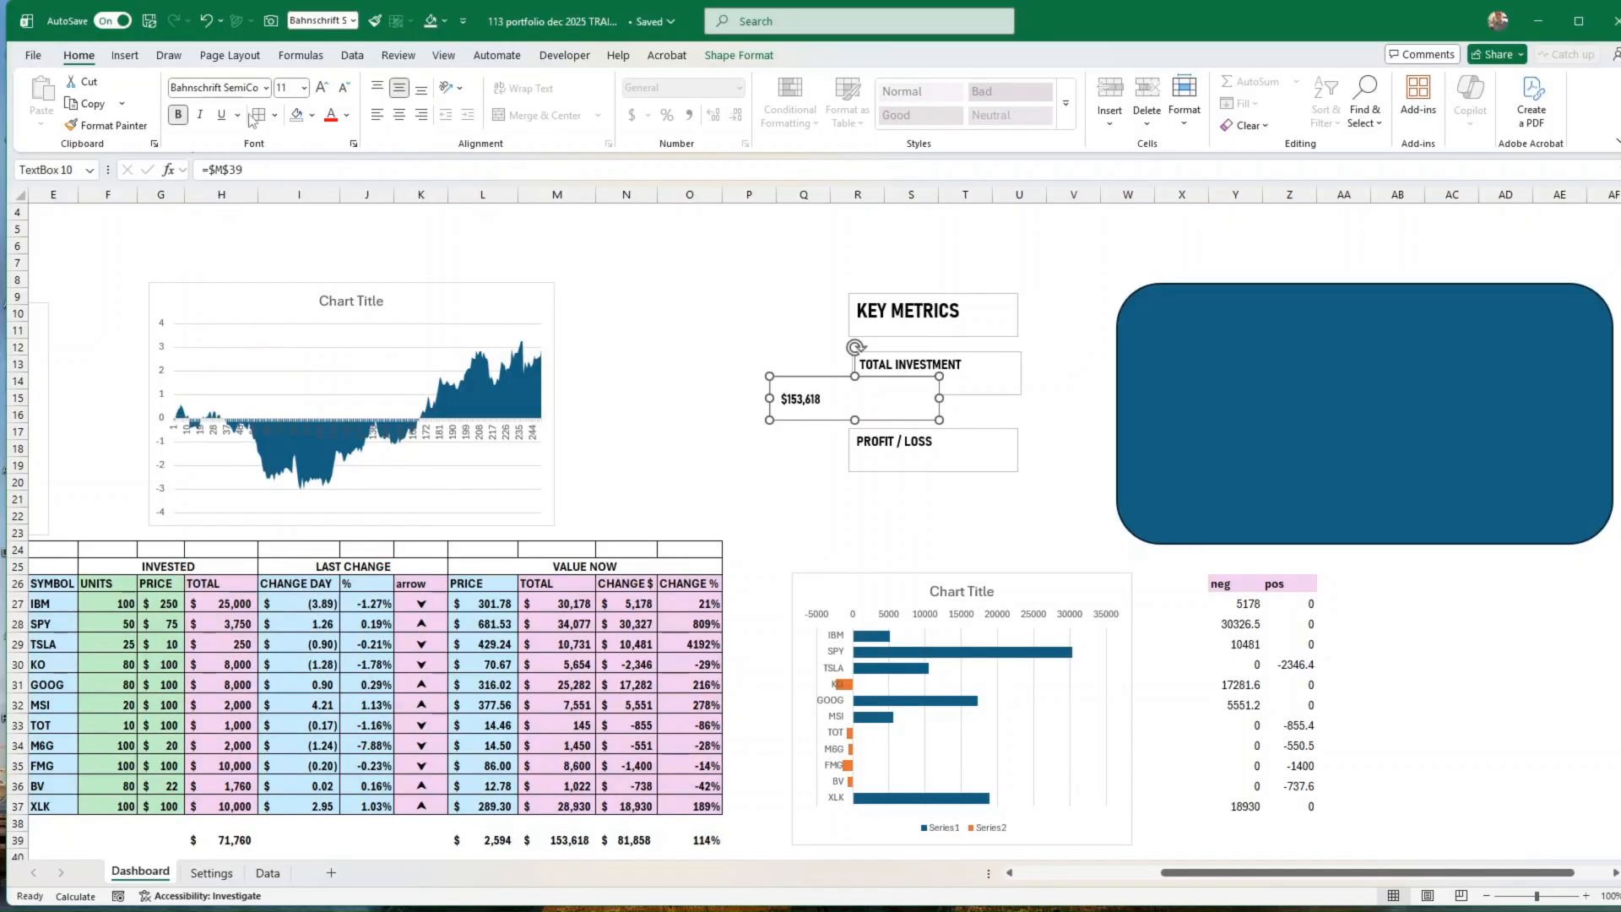
{"action": "left_click", "coordinate": [322, 88]}
{"action": "left_click", "coordinate": [322, 88]}
{"action": "left_click", "coordinate": [323, 89]}
{"action": "left_click", "coordinate": [322, 89]}
{"action": "left_click", "coordinate": [323, 88]}
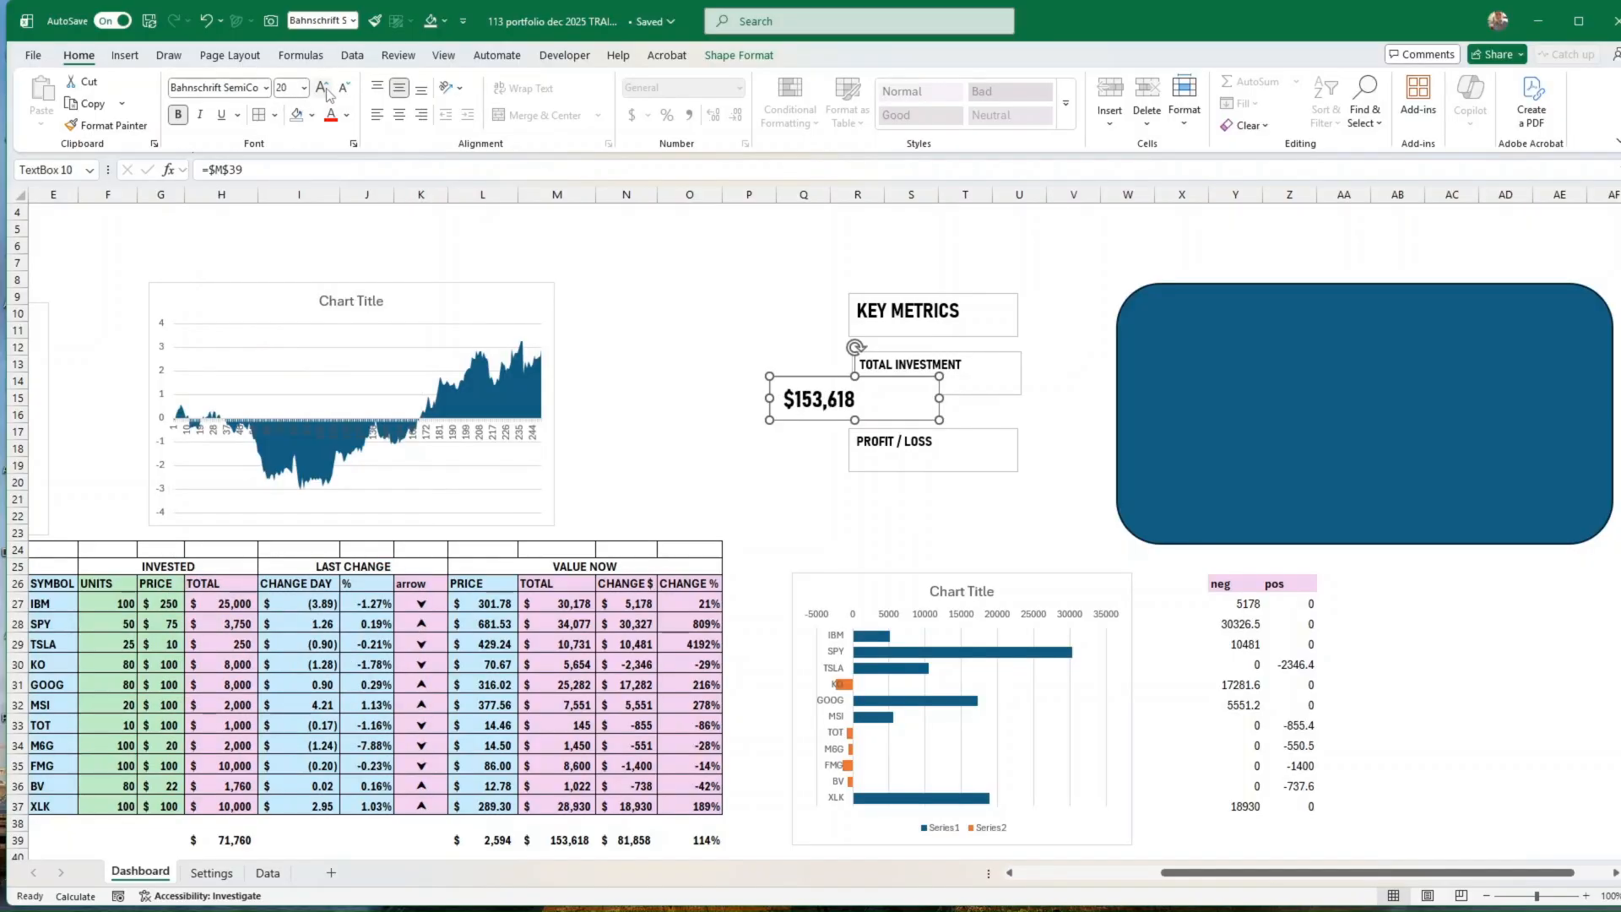
{"action": "left_click", "coordinate": [328, 91]}
{"action": "left_click", "coordinate": [328, 91]}
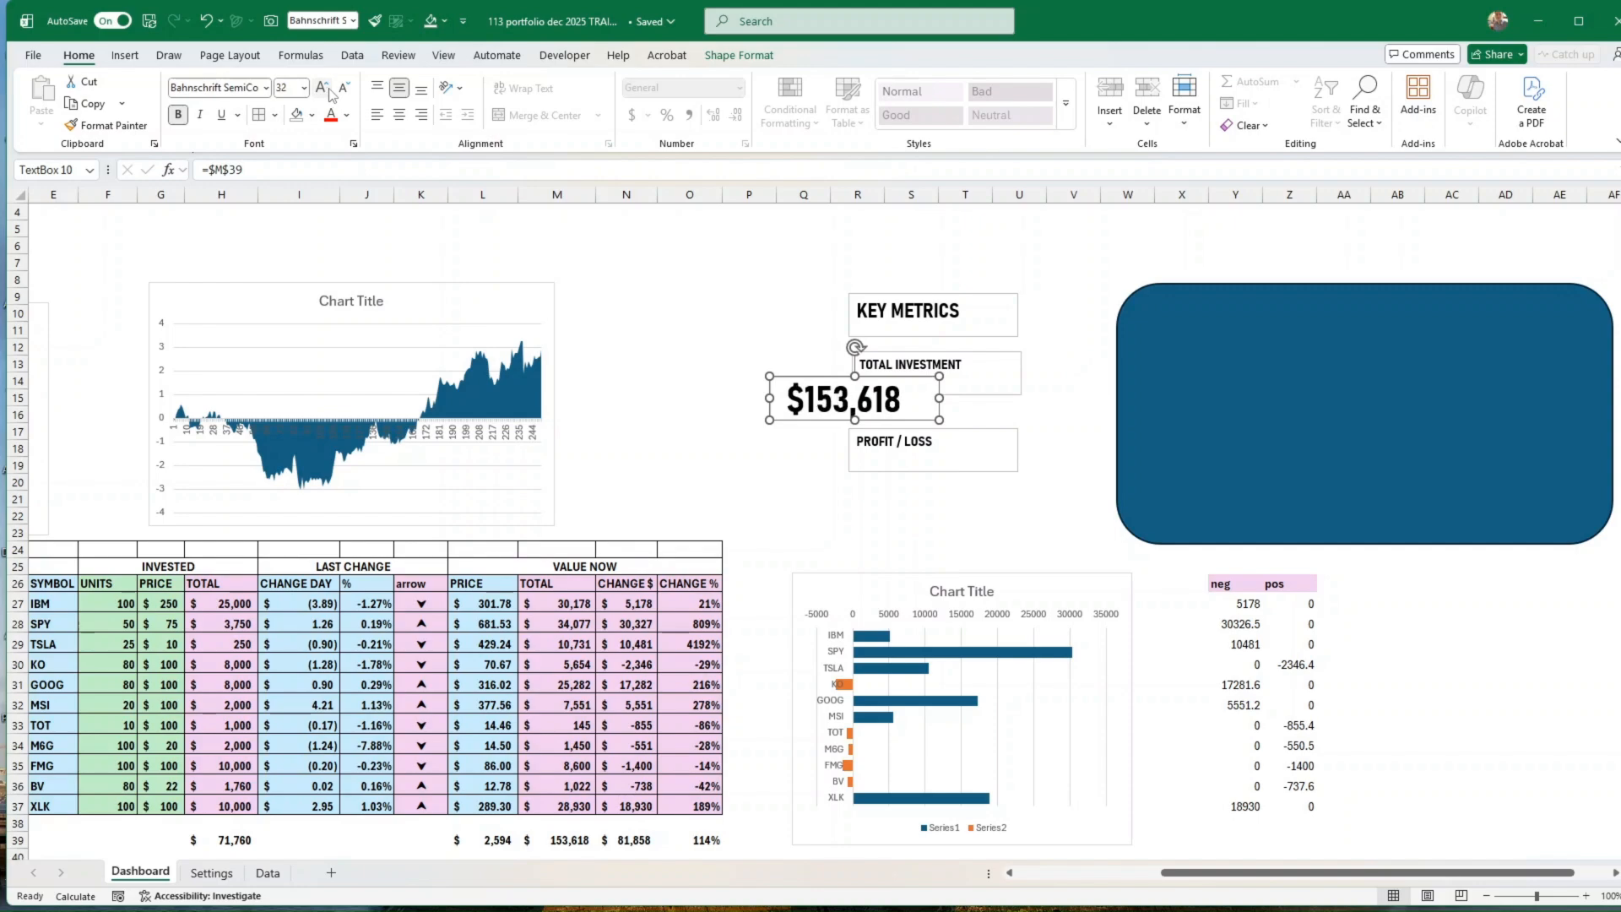
{"action": "left_click", "coordinate": [329, 92]}
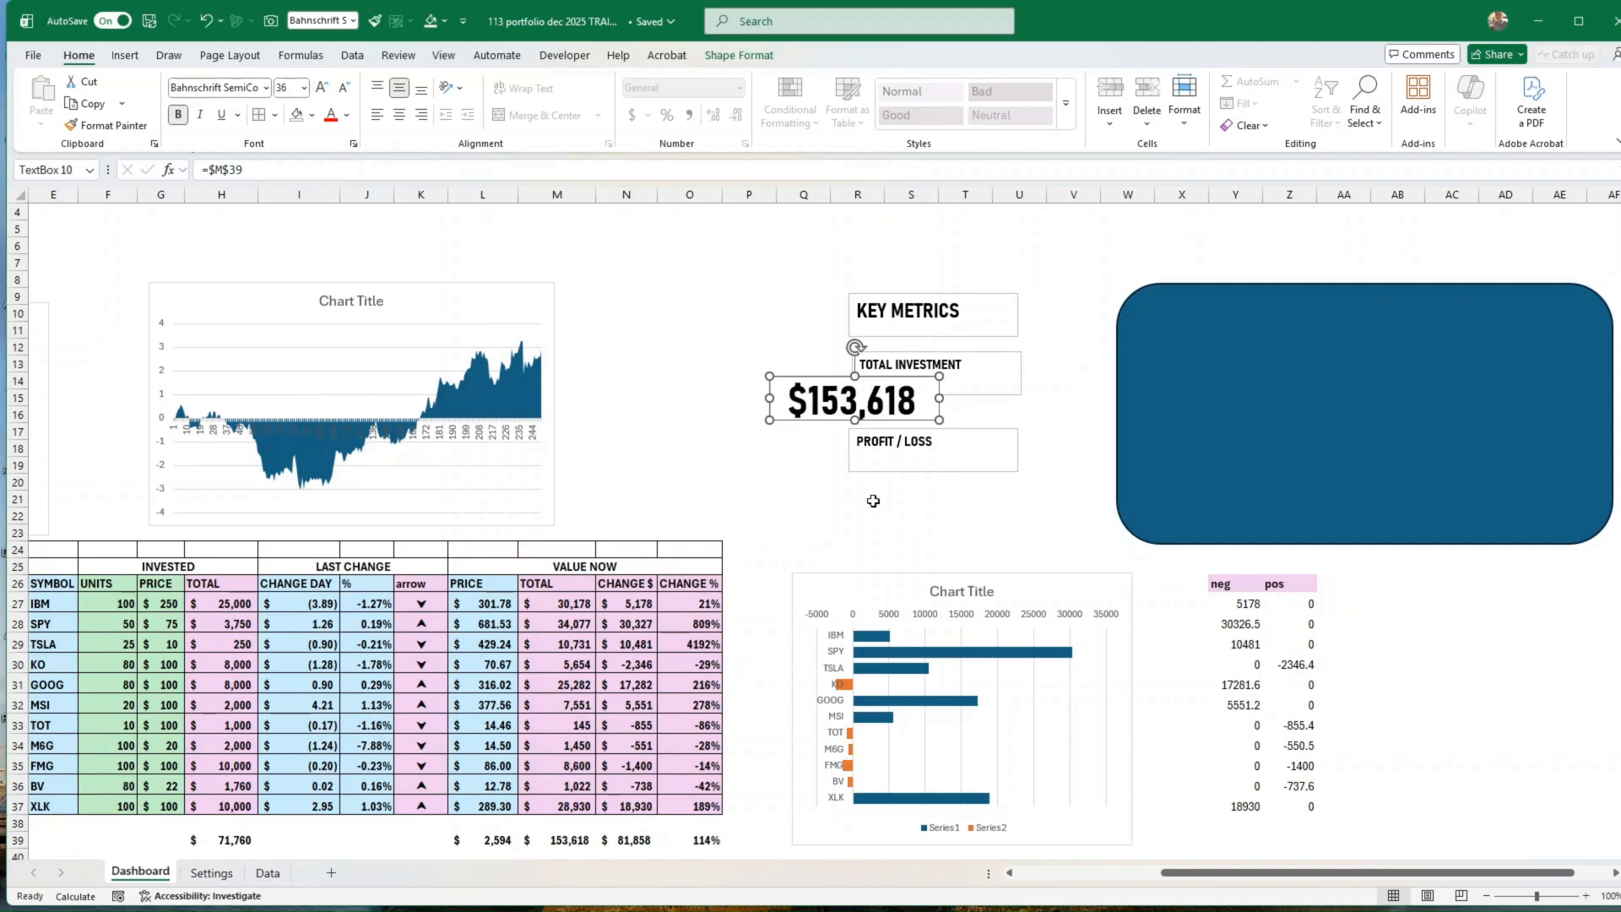
Step: Place the total value under TOTAL INVESTMENT, and link a copy of it below PROFIT / LOSS to the total dollar change with =$N$39
{"action": "left_click_drag", "start_coordinate": [906, 422], "coordinate": [987, 524]}
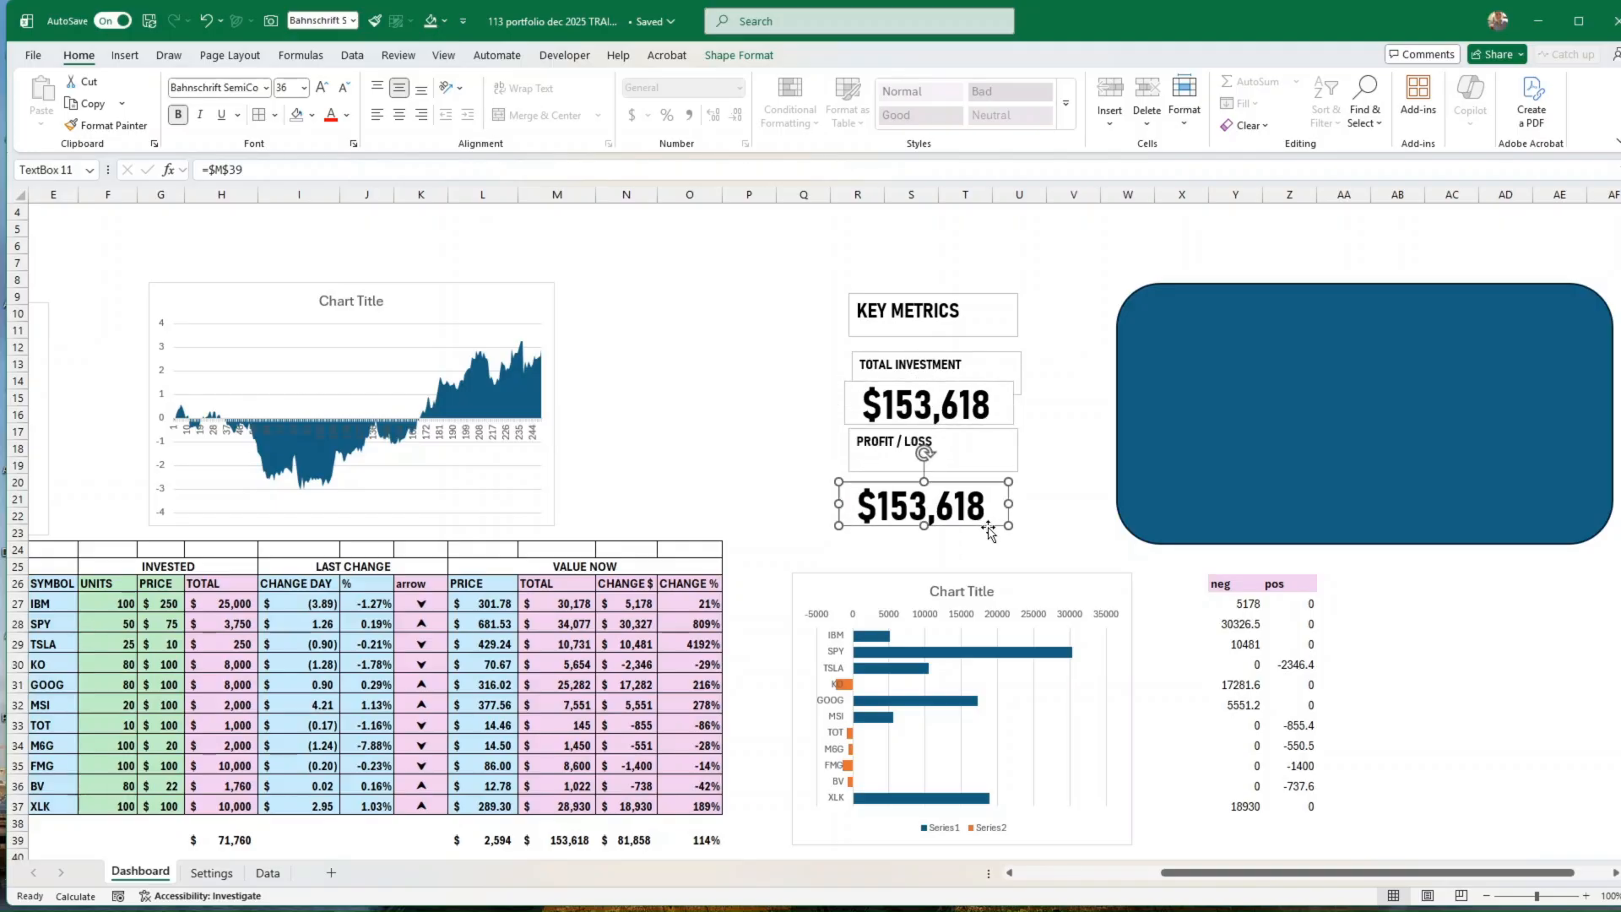
{"action": "left_click", "coordinate": [344, 88]}
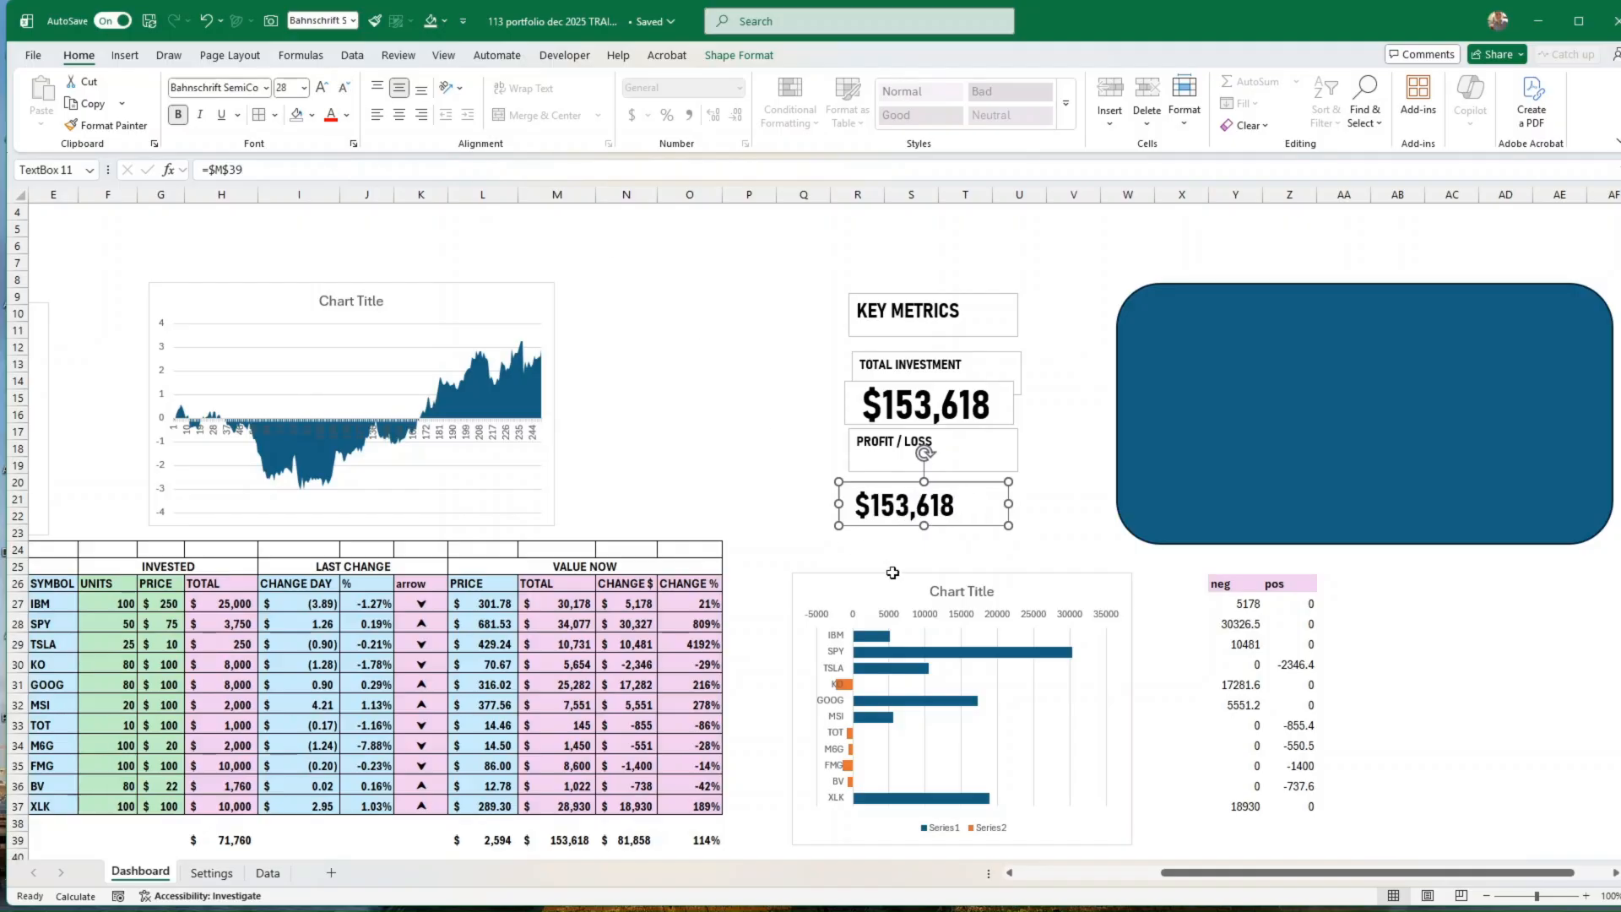
{"action": "left_click_drag", "start_coordinate": [255, 174], "coordinate": [211, 172]}
{"action": "key", "text": "BackSpace"}
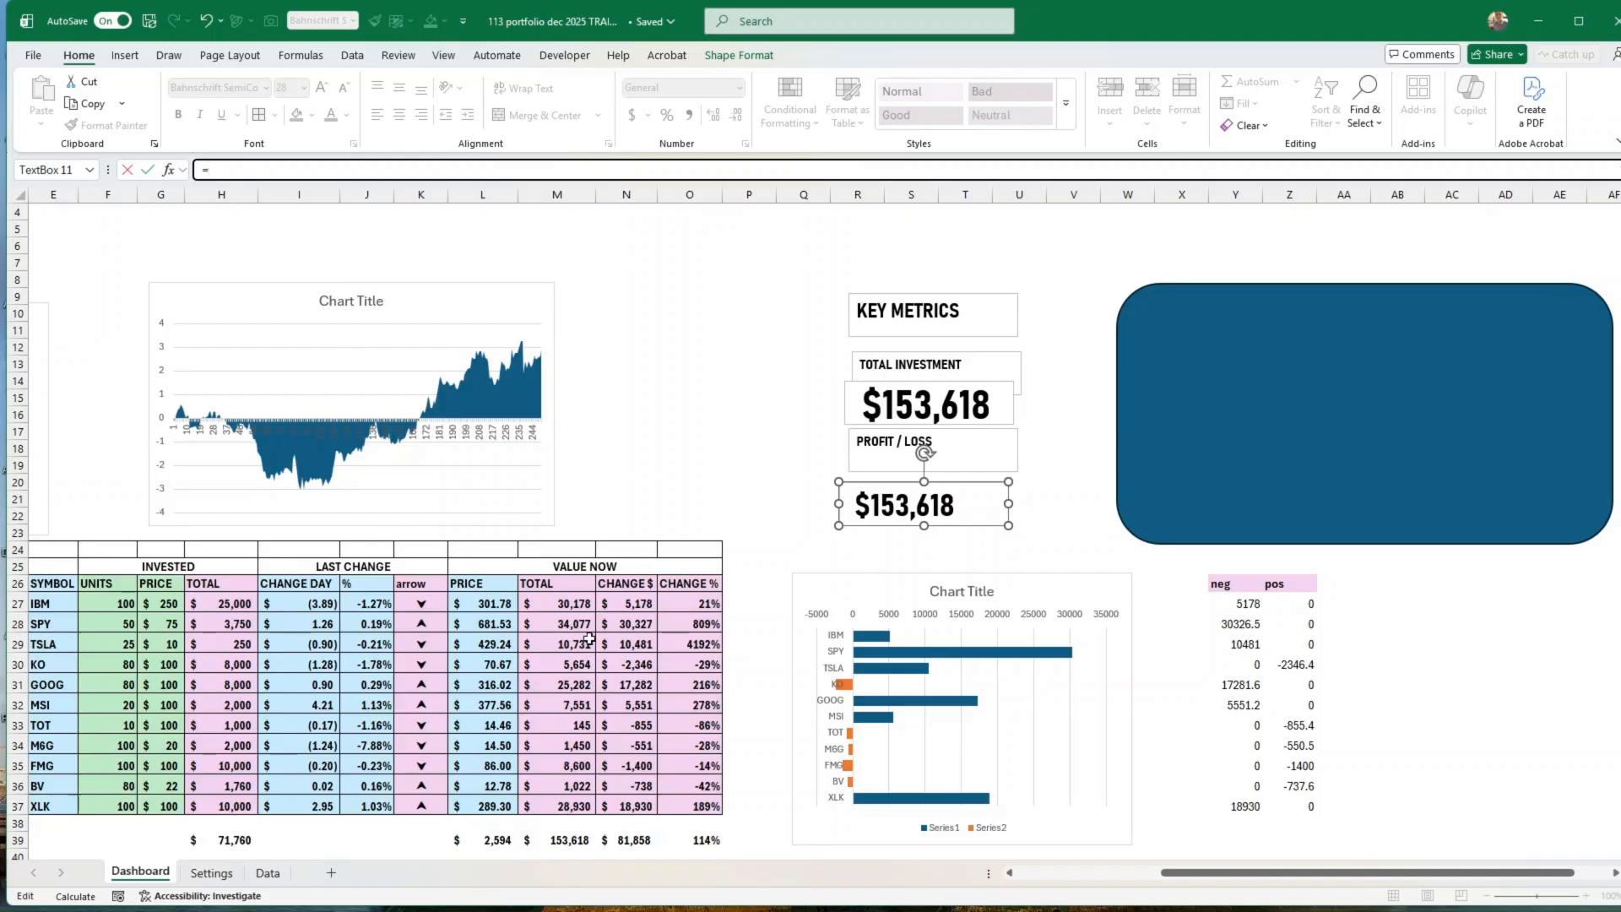
{"action": "left_click", "coordinate": [626, 840]}
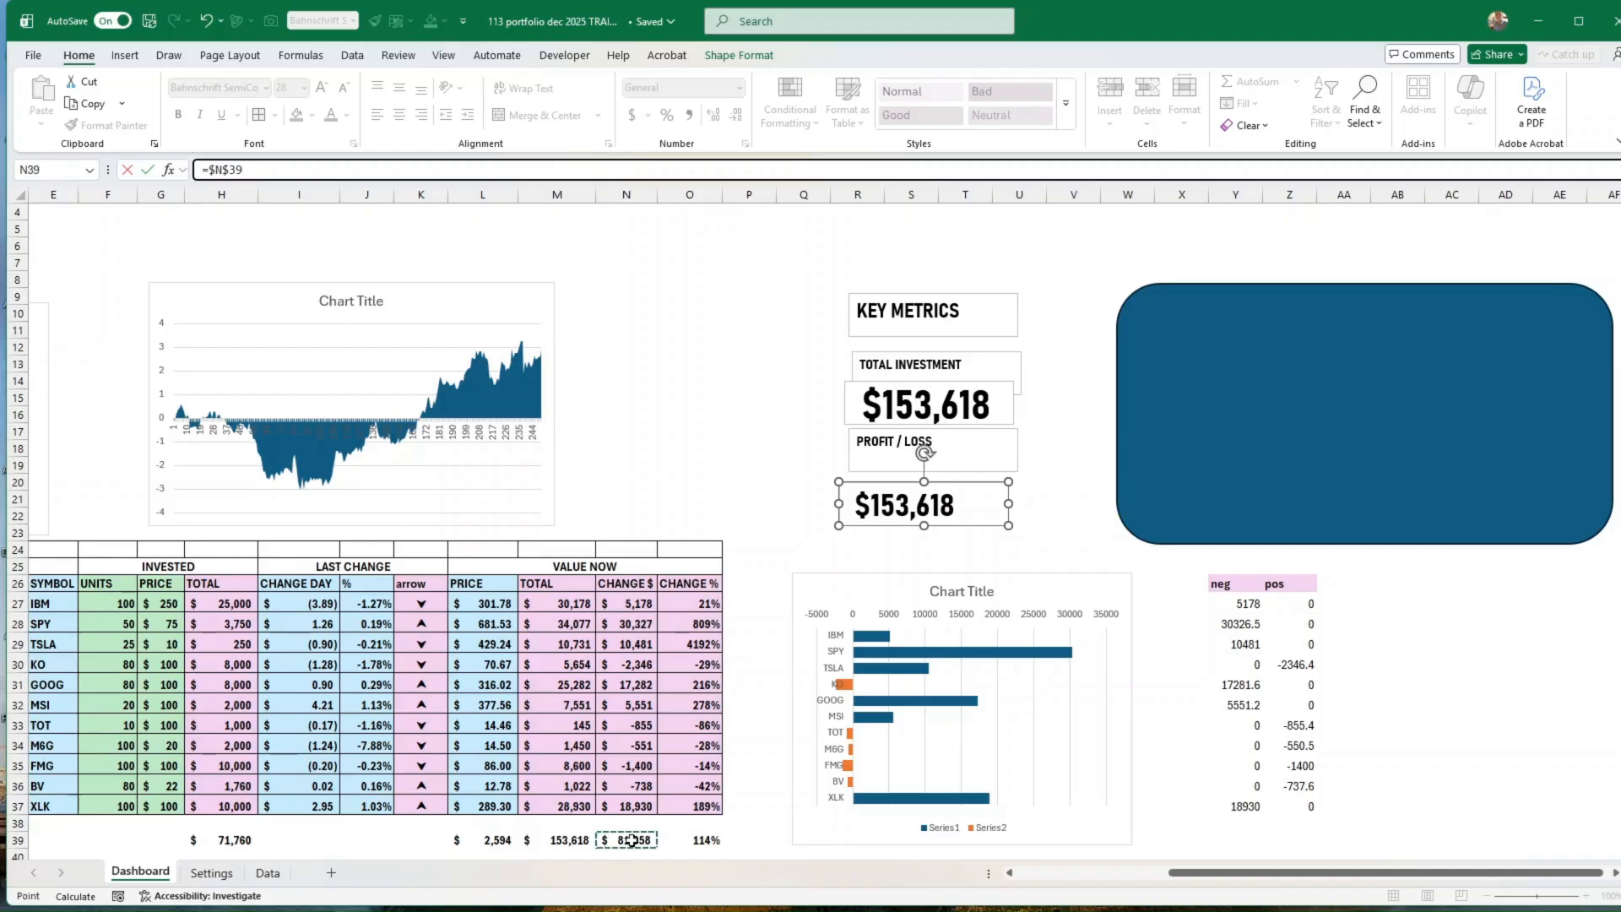
{"action": "left_click", "coordinate": [149, 170]}
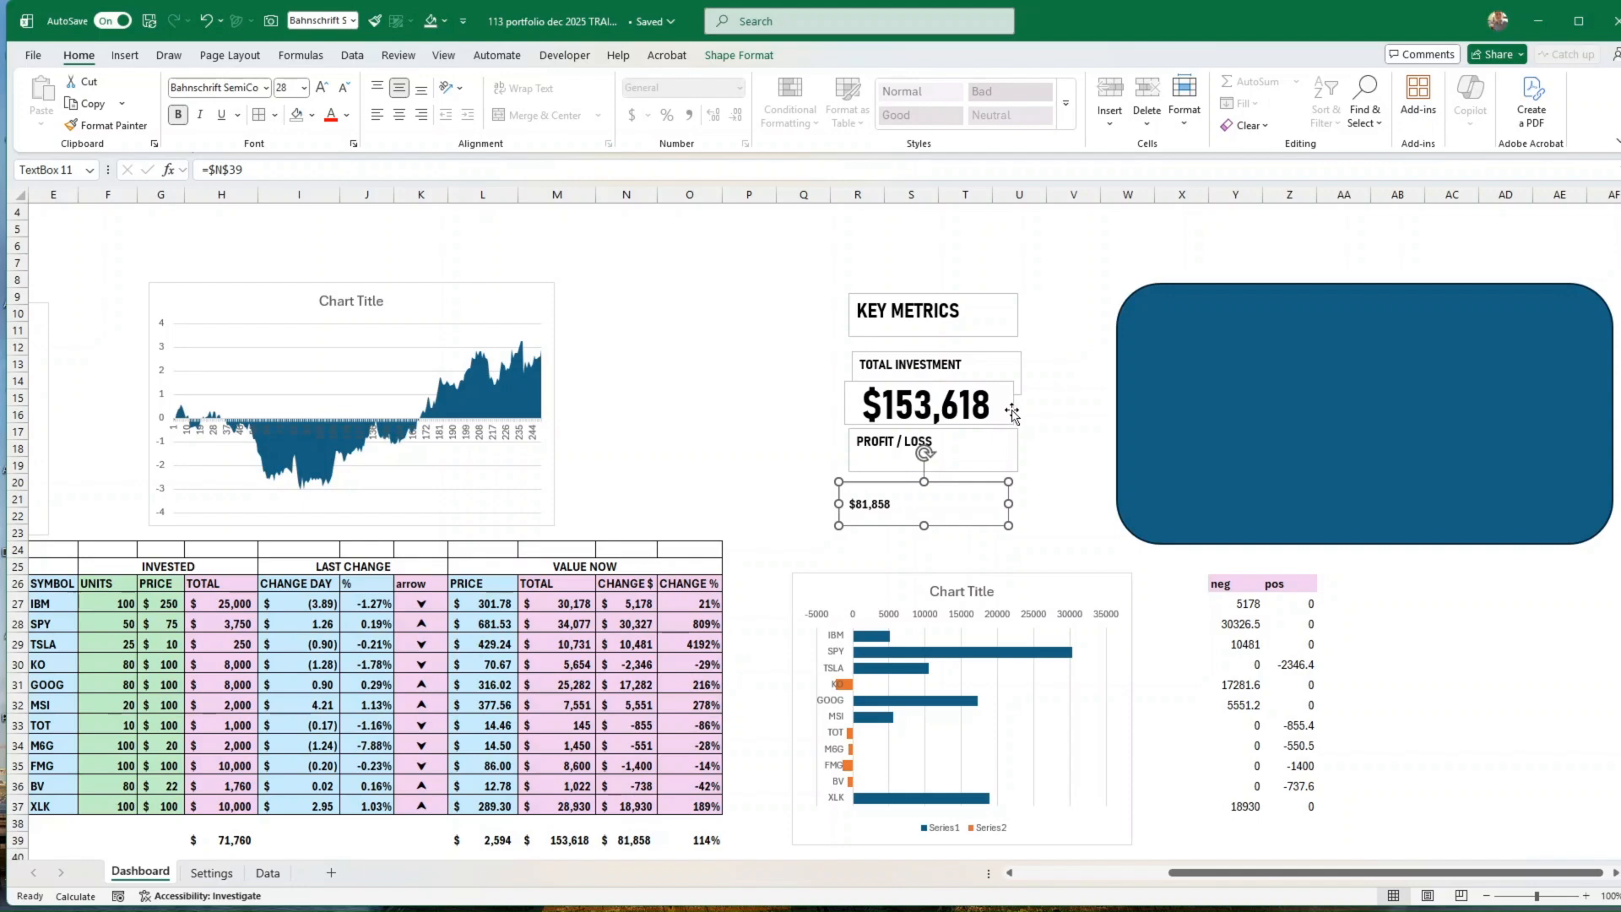
Step: Copy the formatting of the total investment value onto the profit value text box and reduce its font size to 20
{"action": "left_click", "coordinate": [1012, 412]}
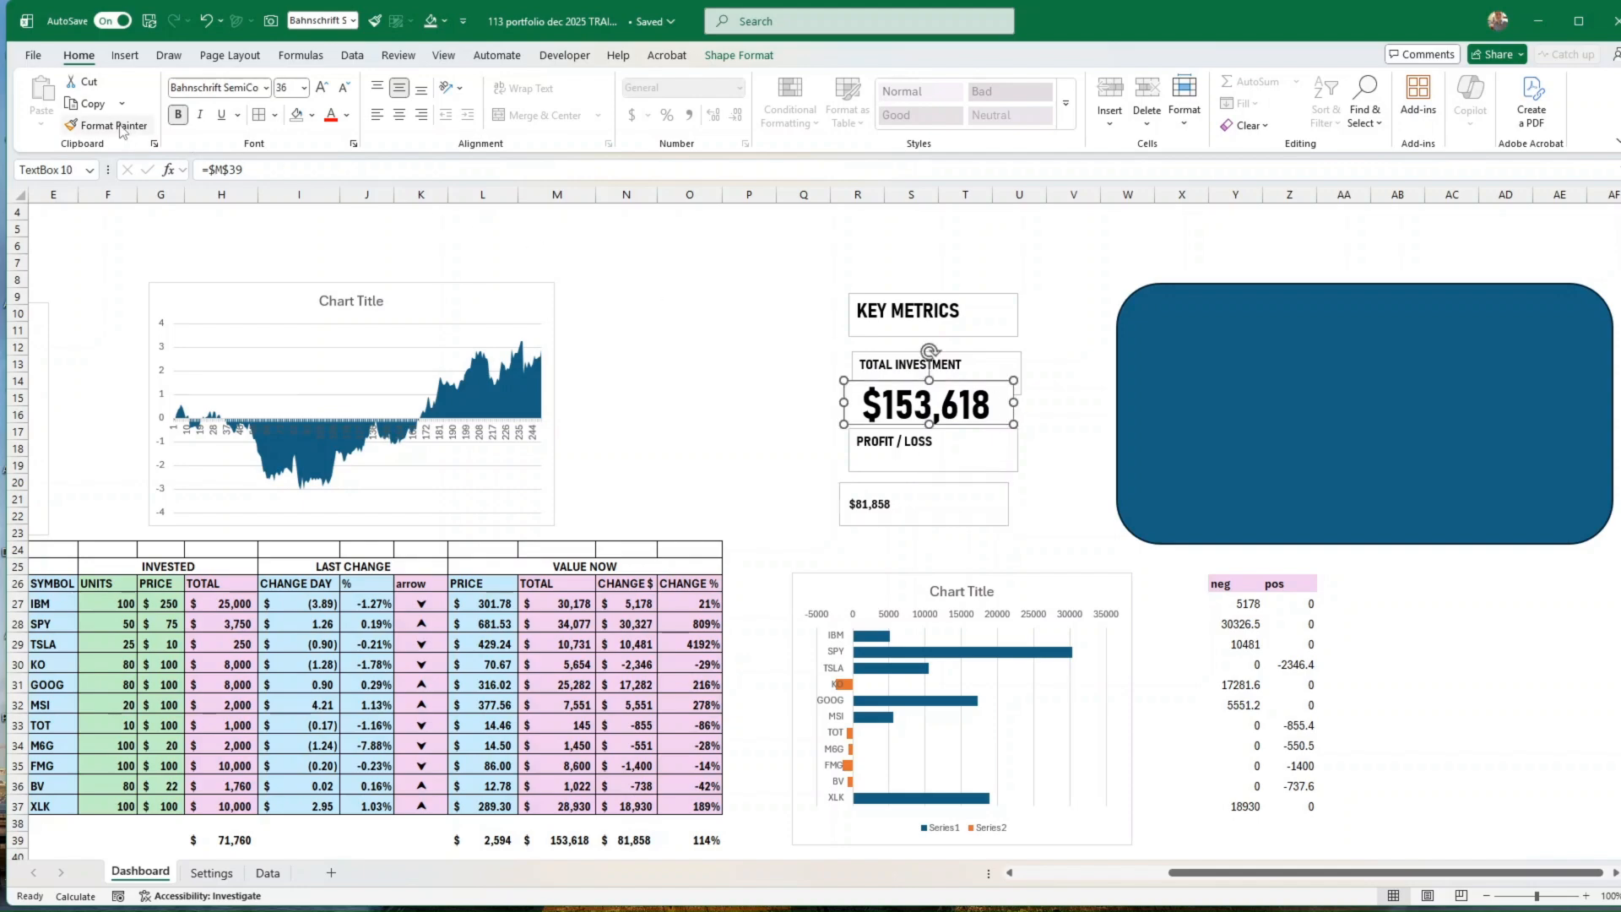
{"action": "left_click", "coordinate": [127, 125]}
{"action": "left_click", "coordinate": [920, 516]}
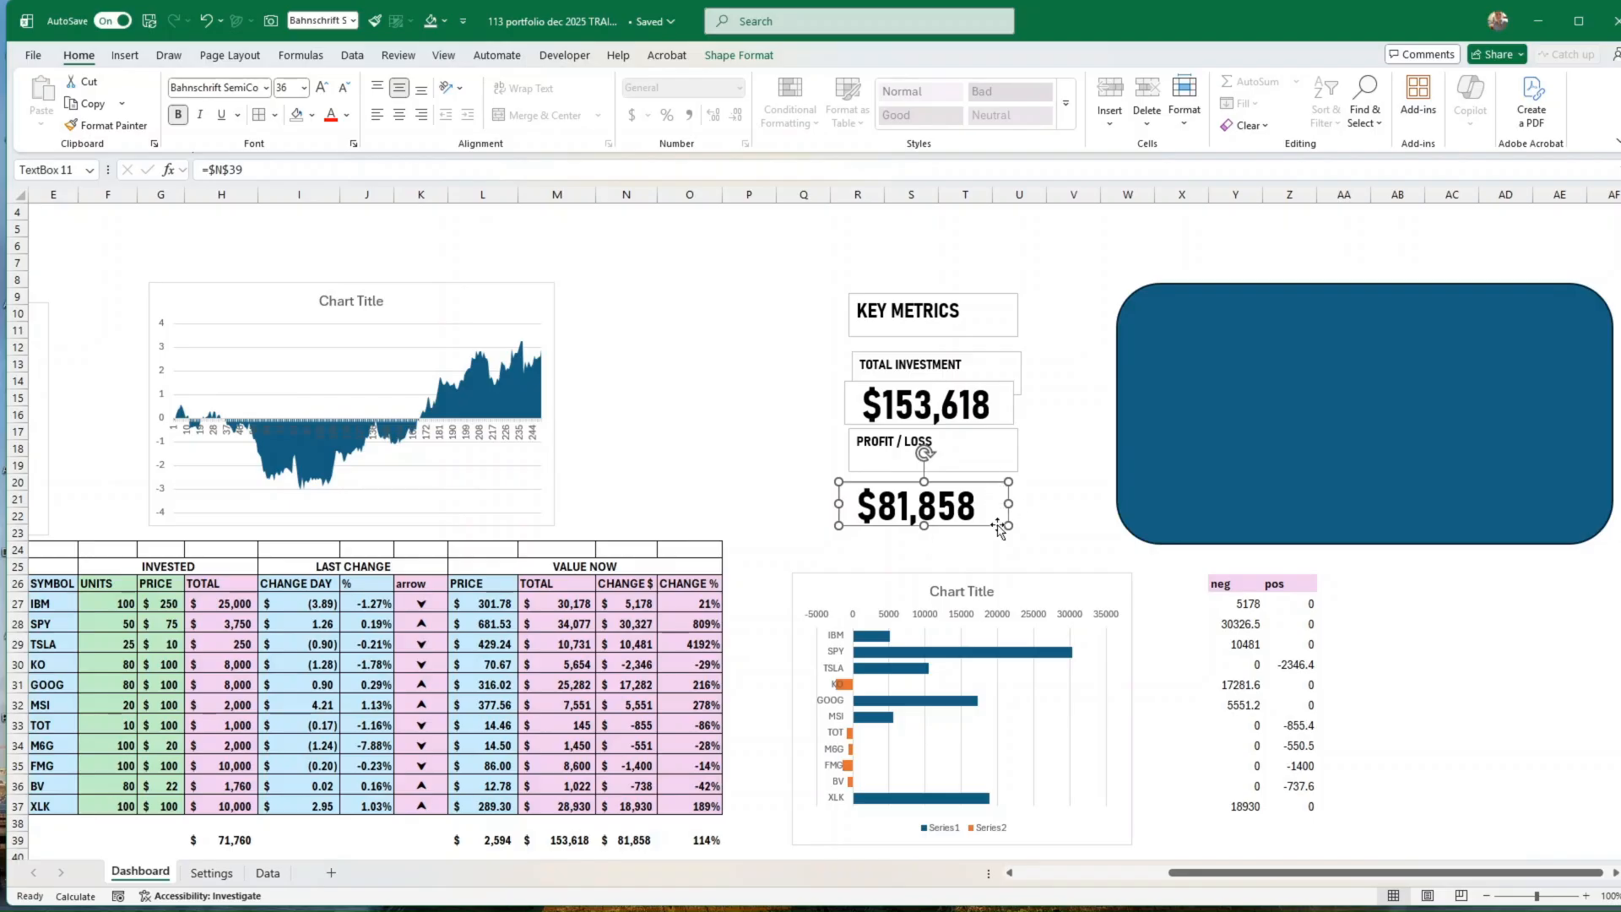
{"action": "left_click", "coordinate": [343, 92]}
{"action": "left_click", "coordinate": [343, 91]}
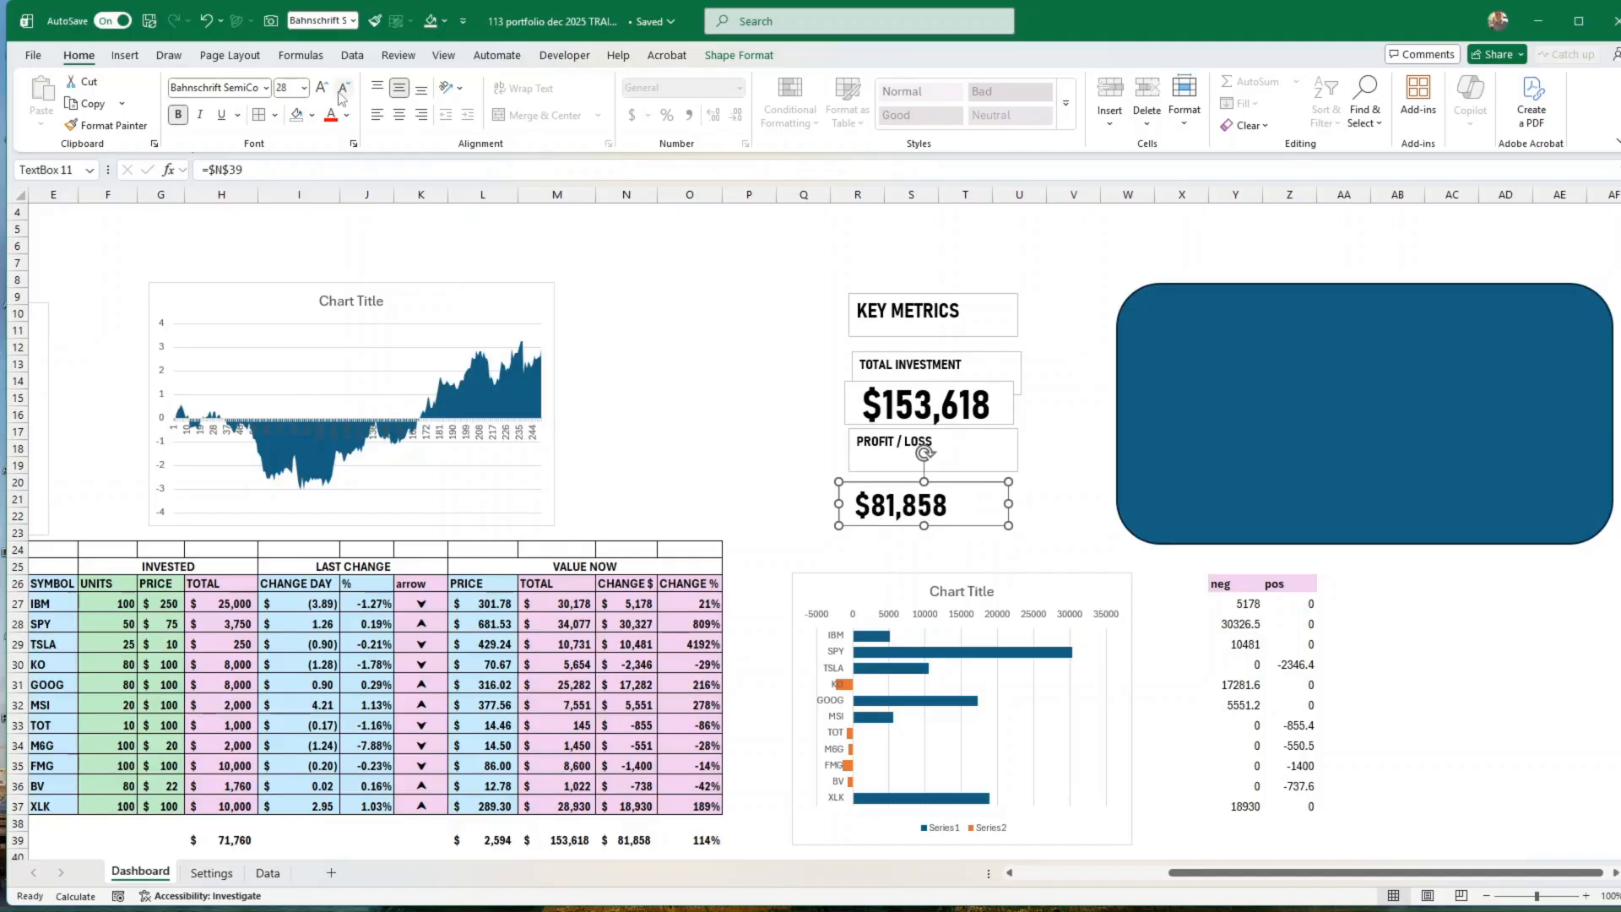
{"action": "left_click", "coordinate": [342, 91]}
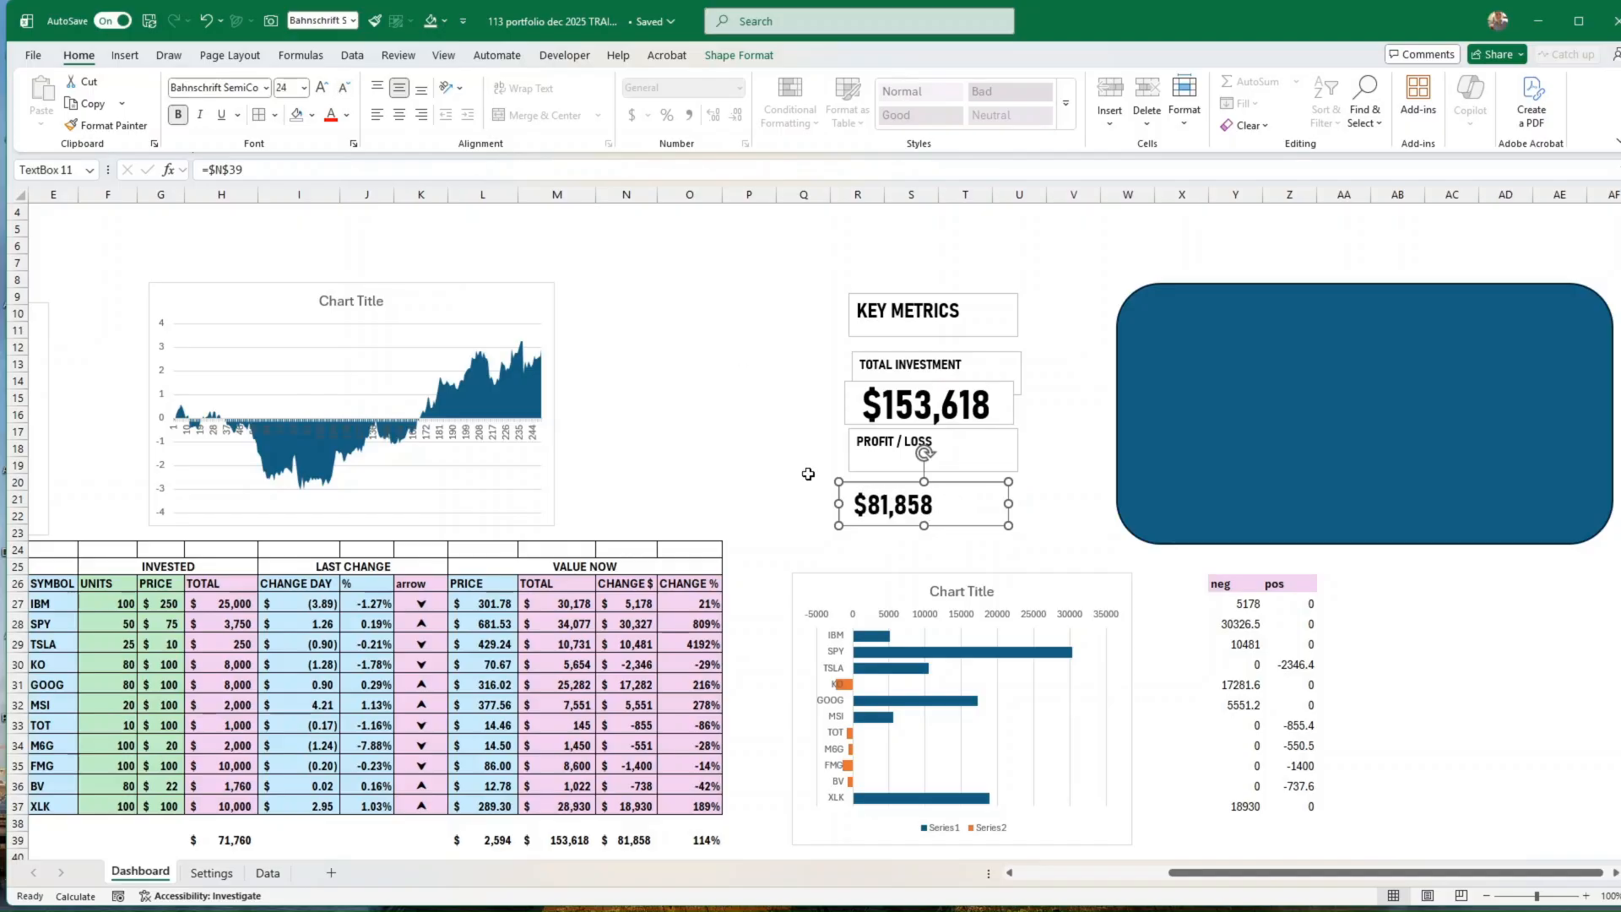
{"action": "left_click", "coordinate": [343, 89]}
{"action": "left_click", "coordinate": [343, 90]}
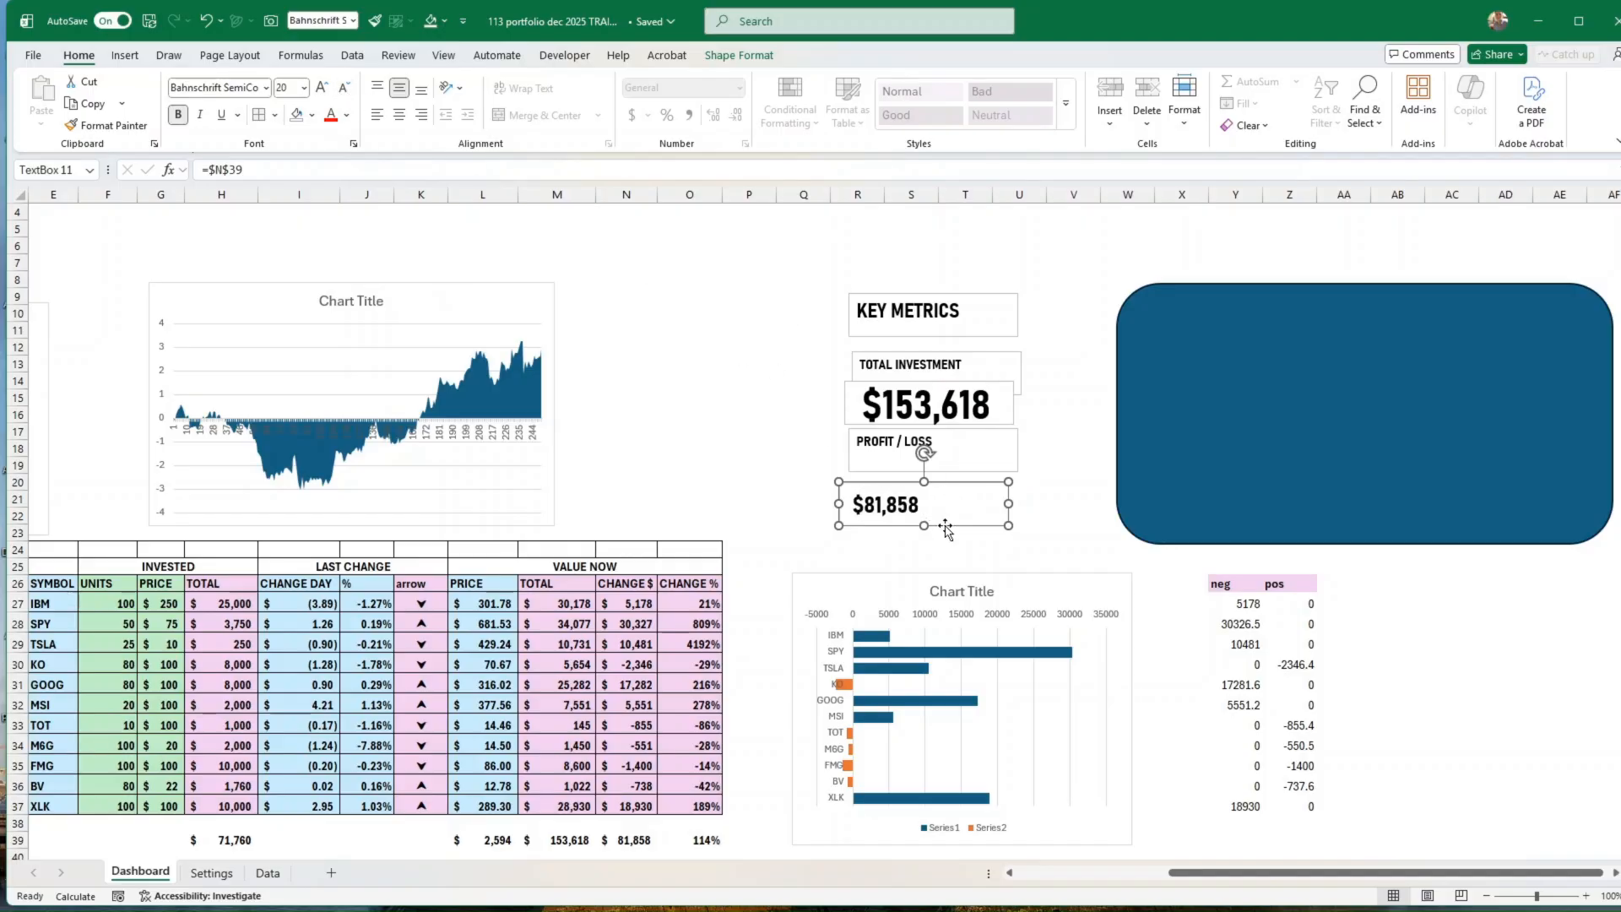
Step: Duplicate the profit value text box, place the copy directly beneath it, and link it to the total percentage change with =$O$39
{"action": "left_click_drag", "start_coordinate": [956, 526], "coordinate": [965, 518]}
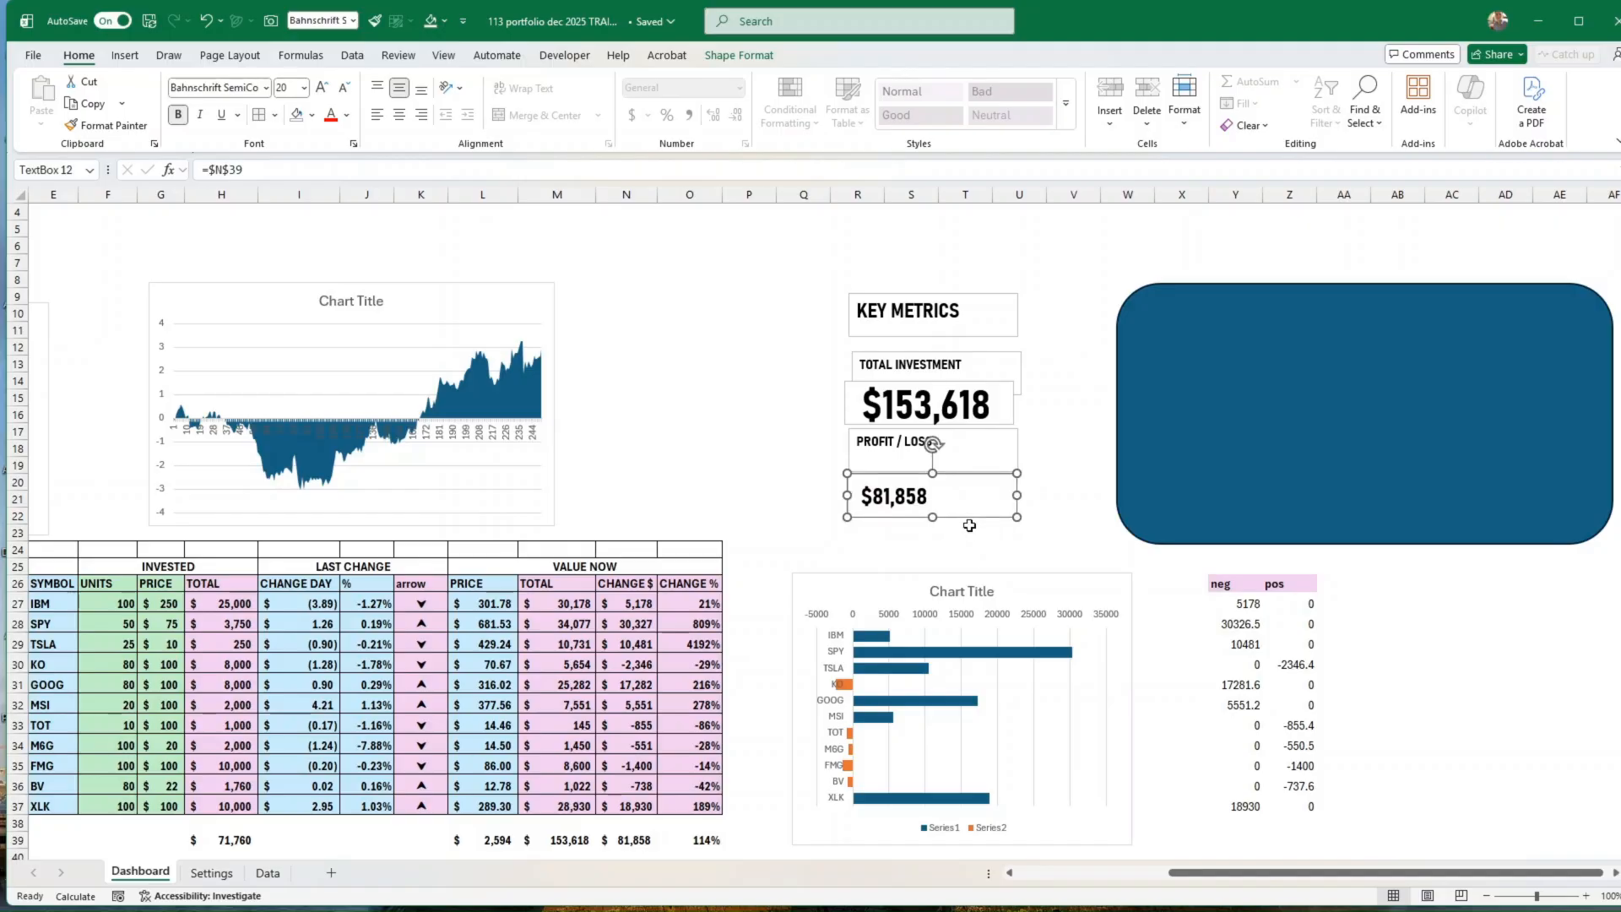
{"action": "left_click_drag", "start_coordinate": [969, 525], "coordinate": [961, 572]}
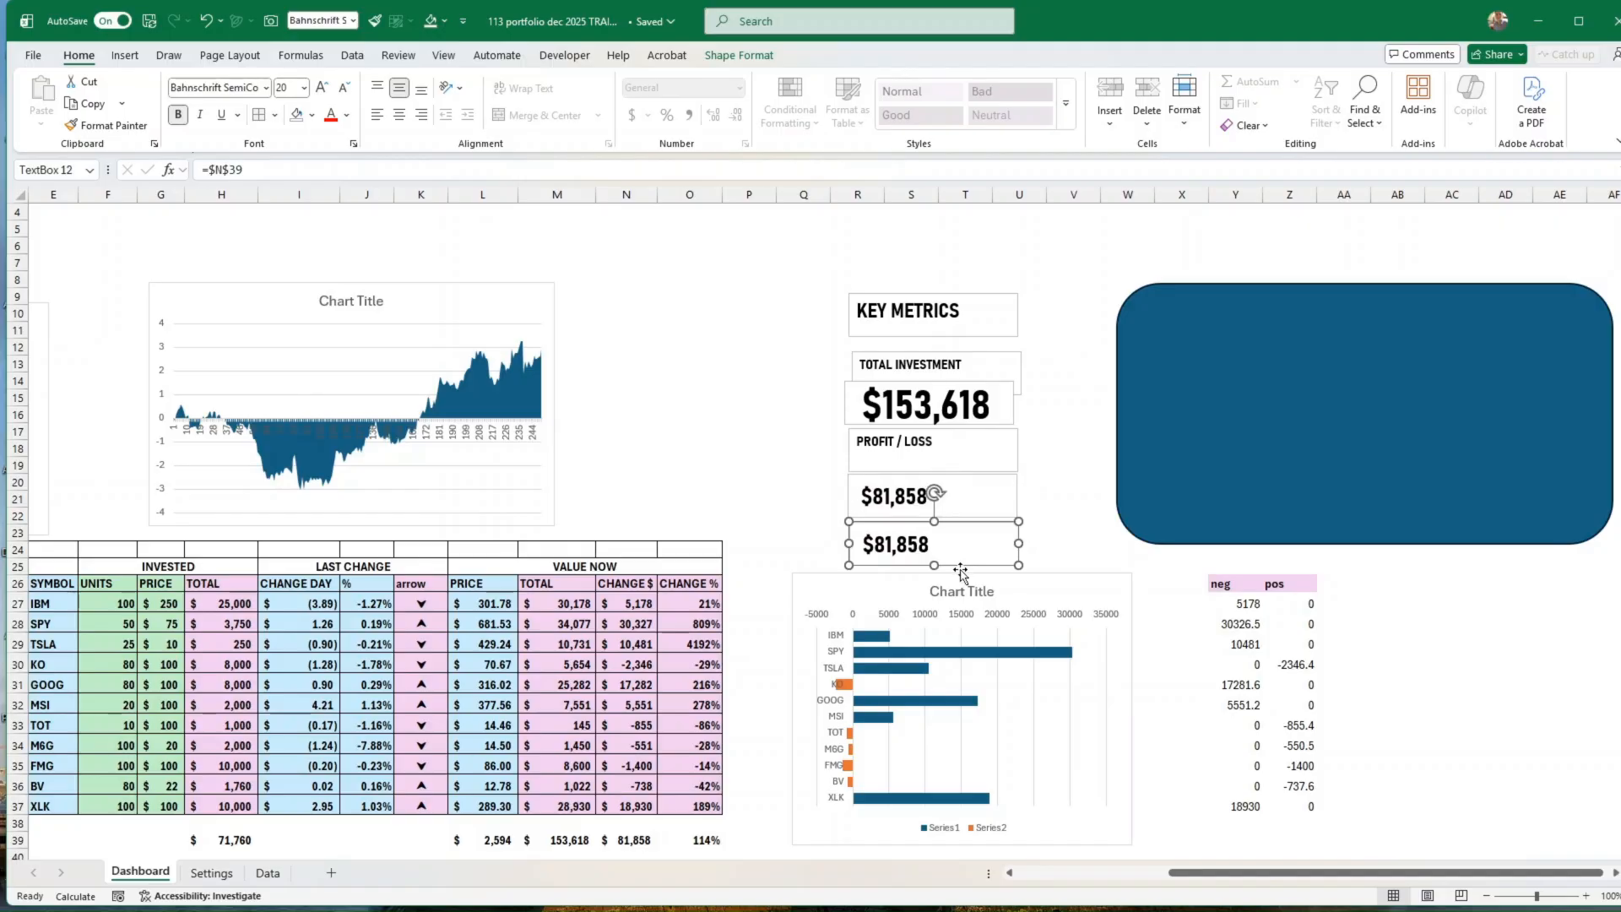
{"action": "left_click_drag", "start_coordinate": [245, 169], "coordinate": [210, 173]}
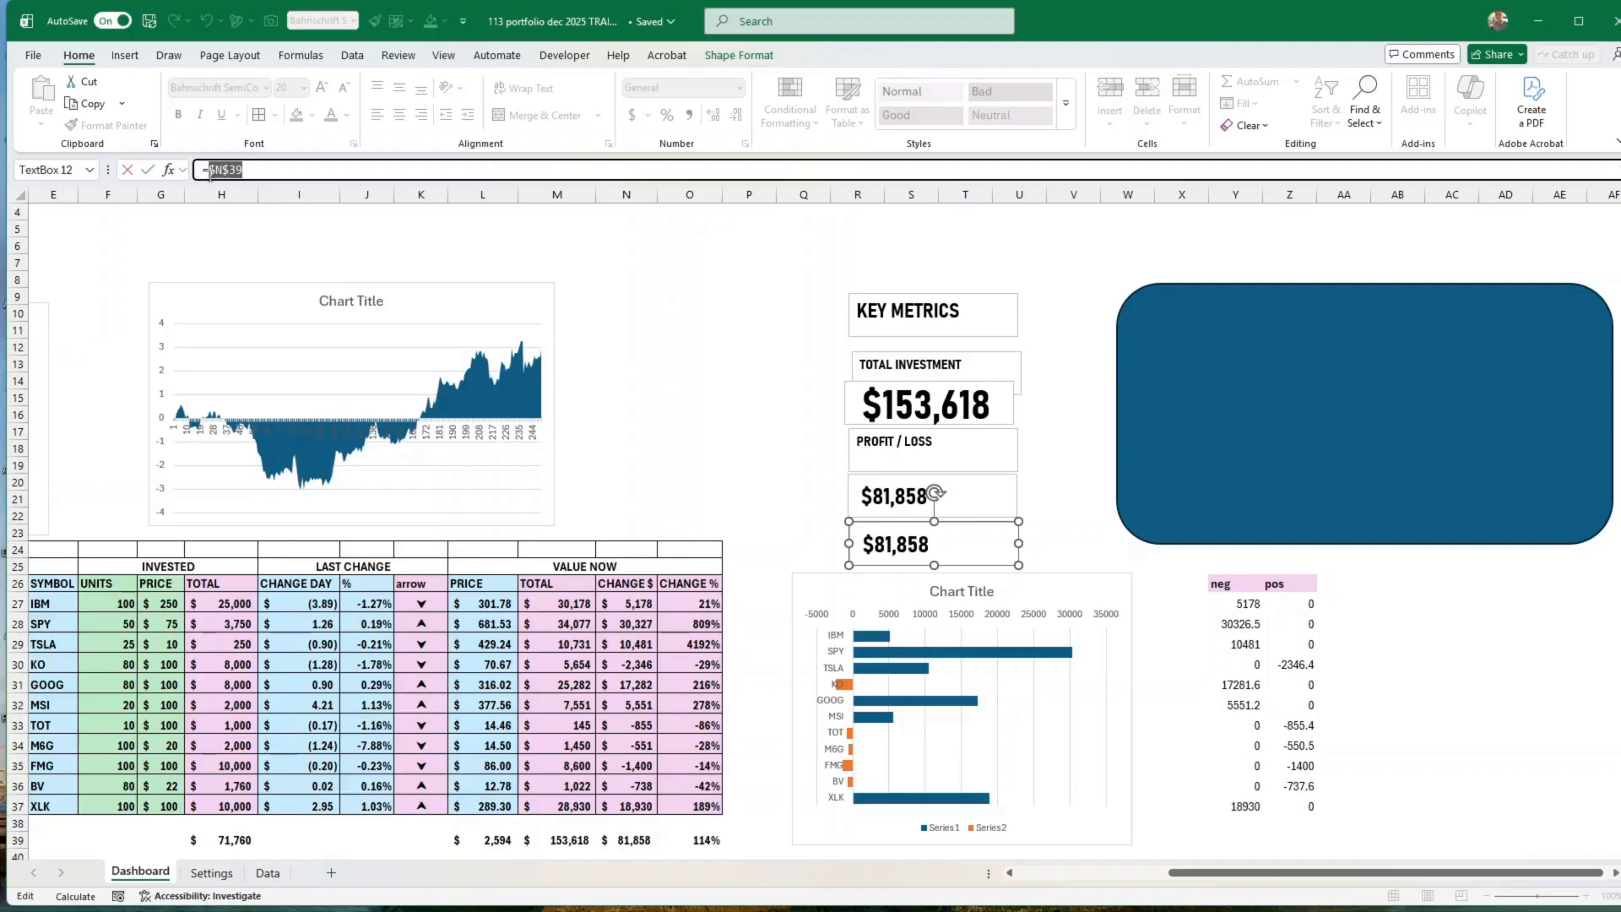
{"action": "left_click", "coordinate": [714, 839]}
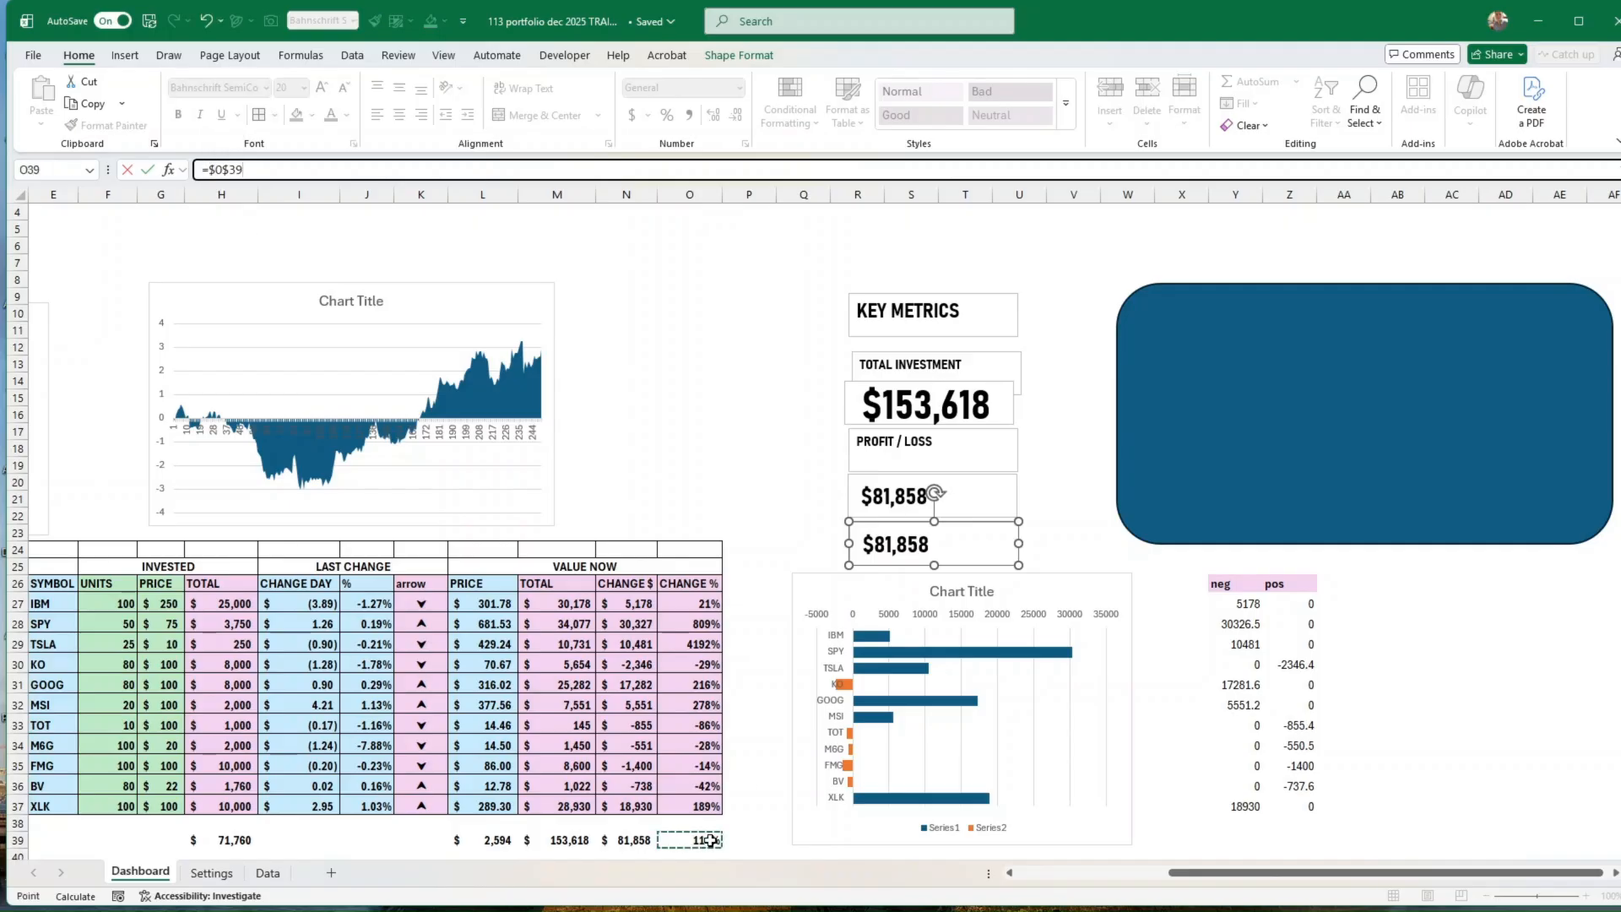
{"action": "left_click", "coordinate": [148, 171]}
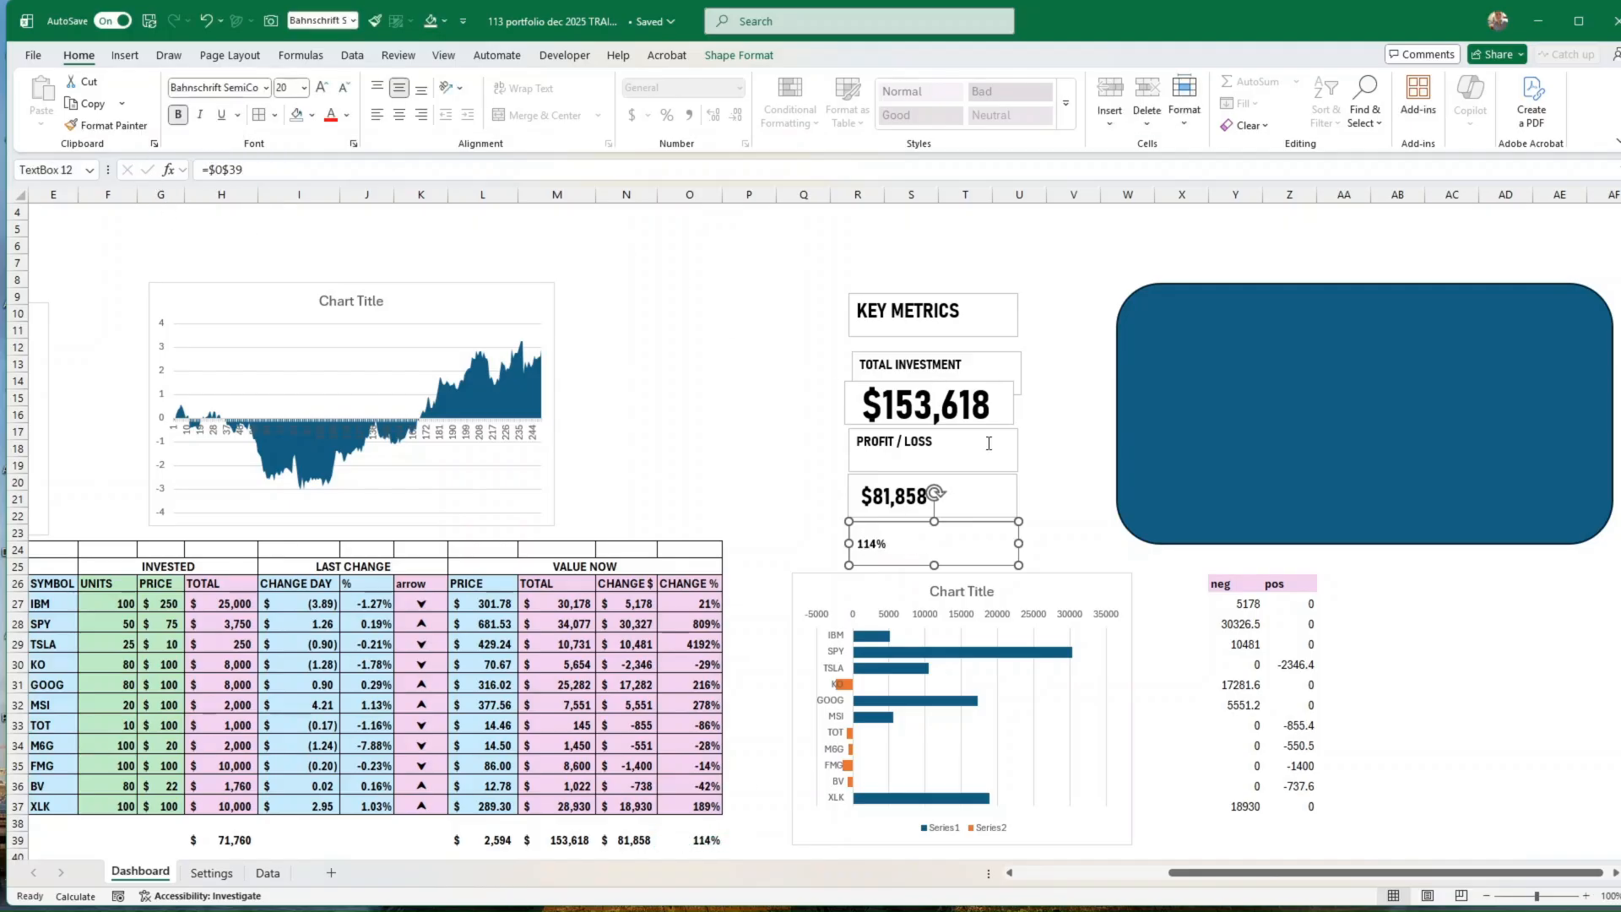
Step: Format the percentage text box in Bahnschrift SemiCondensed at size 18 and move the rounded rectangle left, partly behind the metric text boxes
{"action": "left_click", "coordinate": [326, 93]}
{"action": "left_click", "coordinate": [327, 94]}
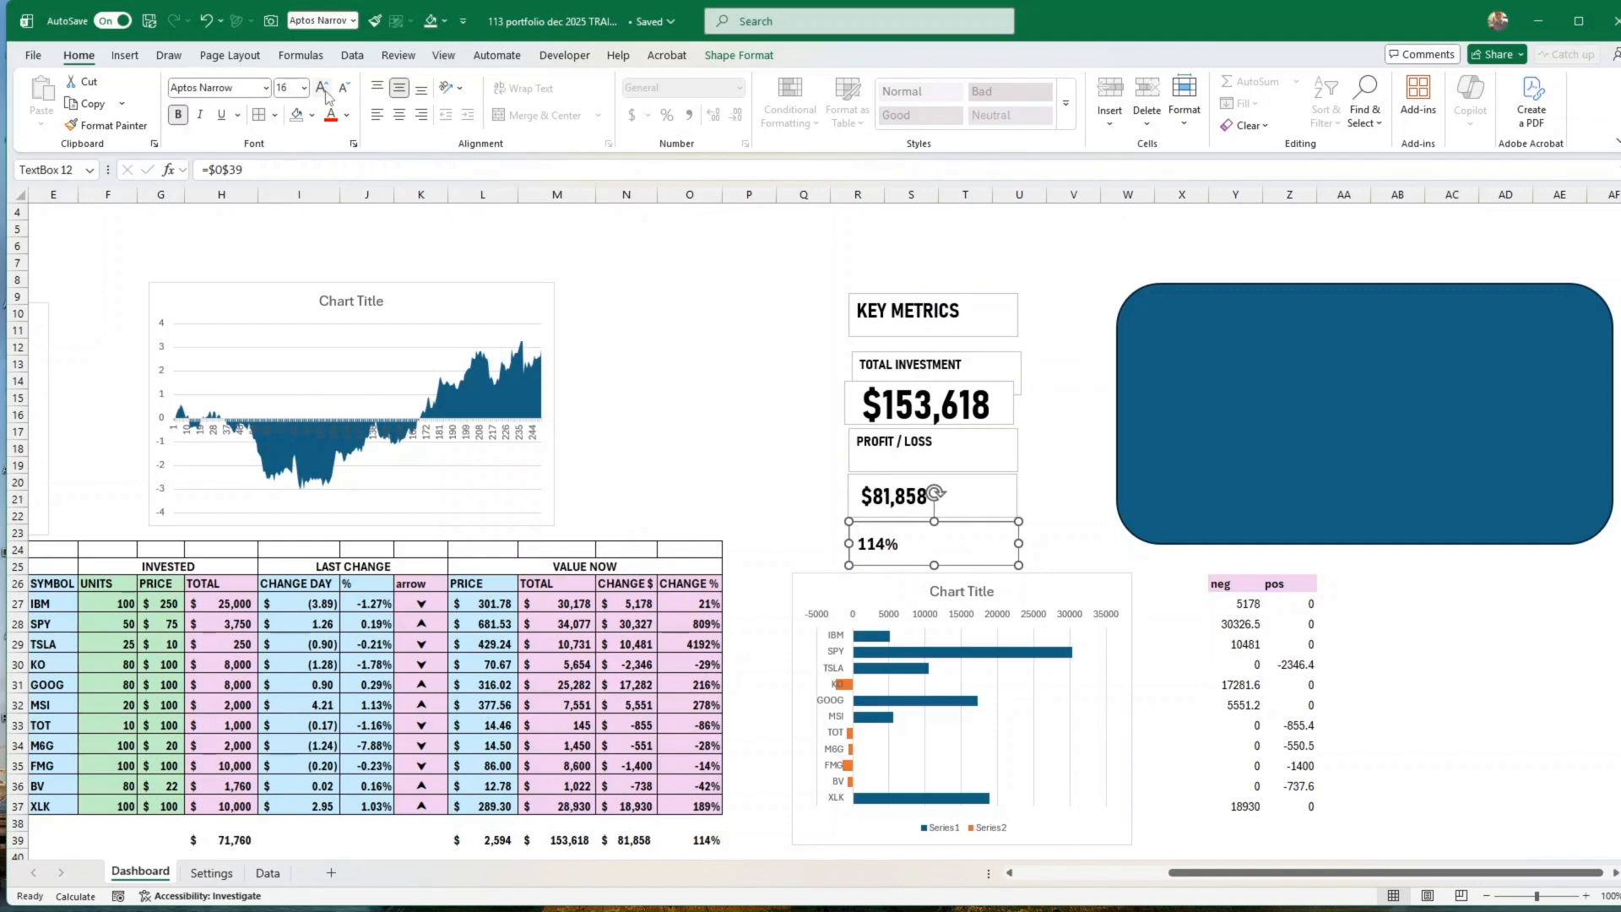
{"action": "left_click", "coordinate": [326, 93]}
{"action": "left_click", "coordinate": [242, 91]}
{"action": "left_click", "coordinate": [266, 88]}
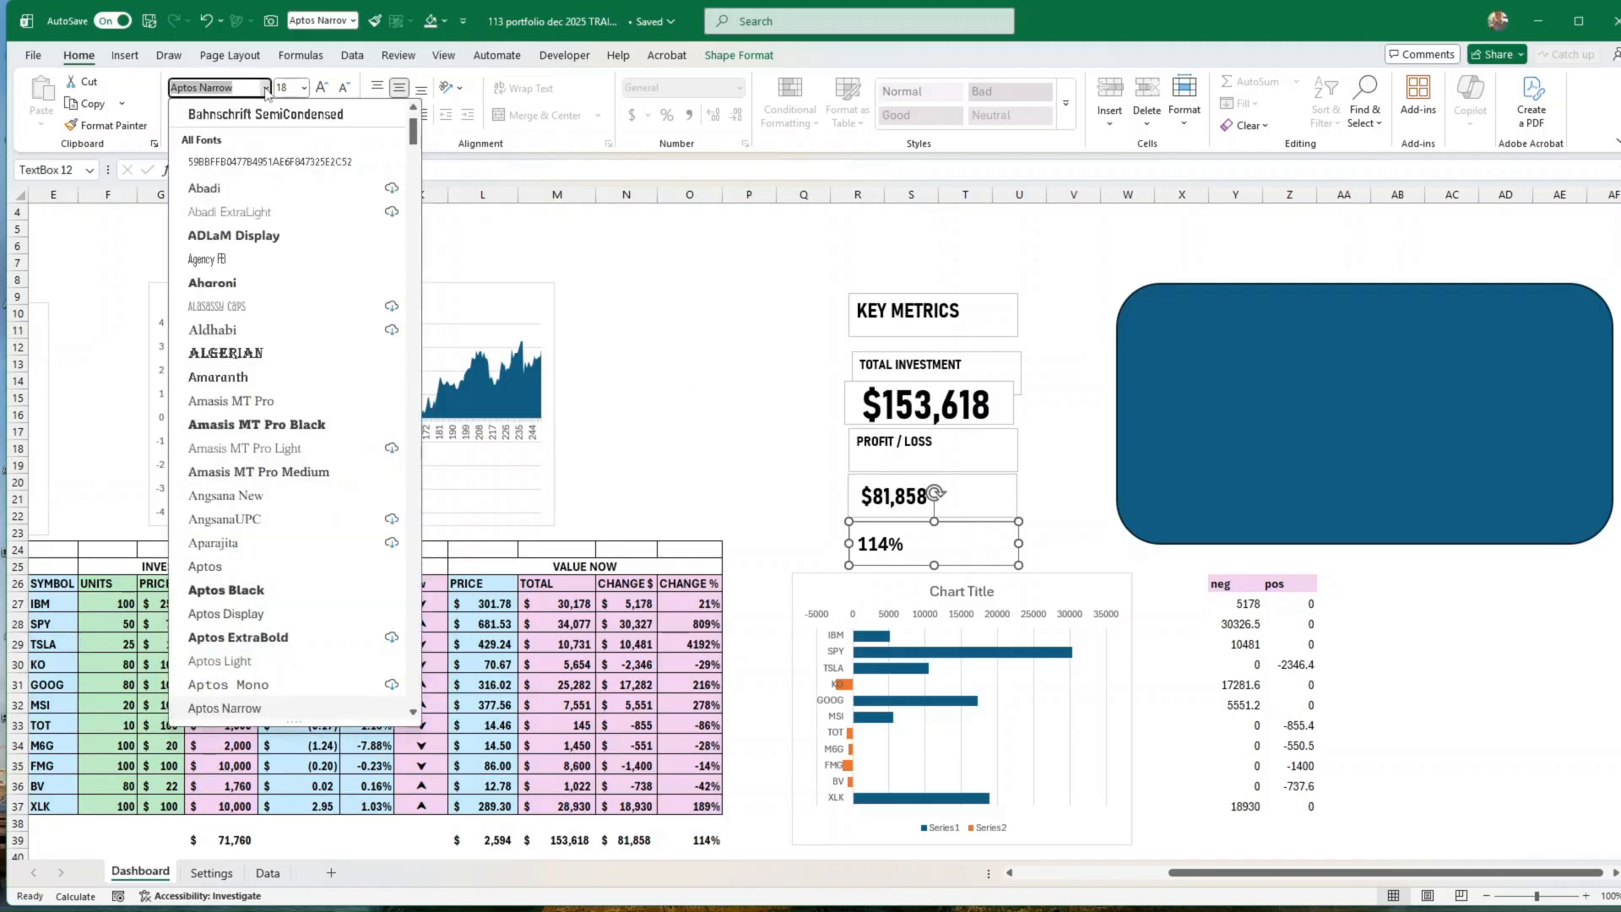
{"action": "left_click", "coordinate": [229, 123]}
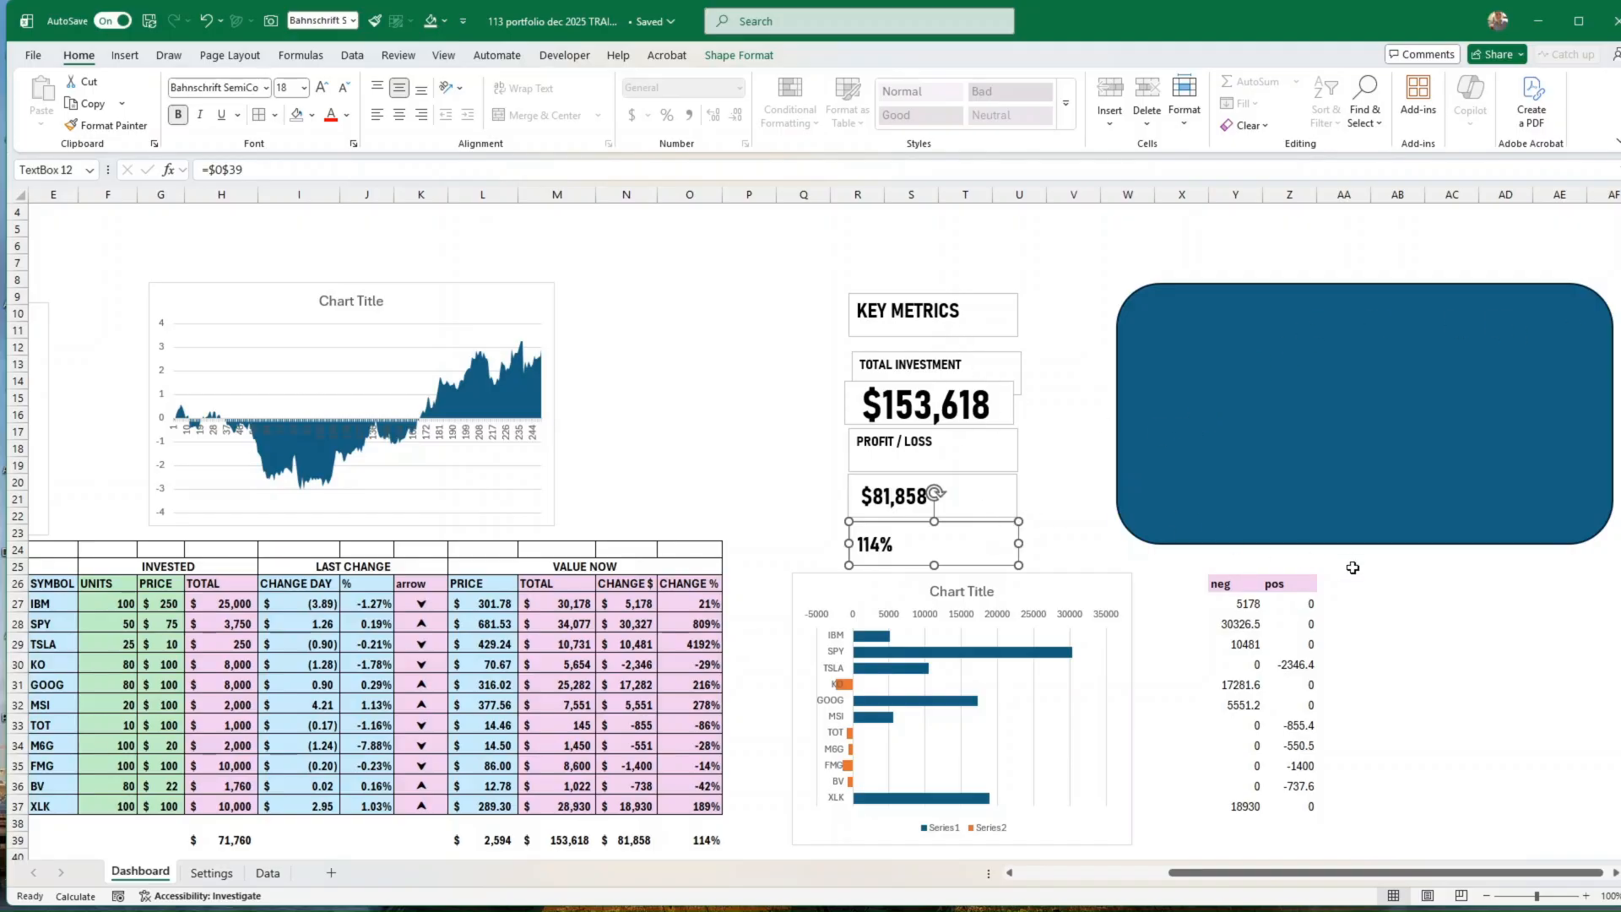
{"action": "left_click_drag", "start_coordinate": [1342, 541], "coordinate": [1202, 559]}
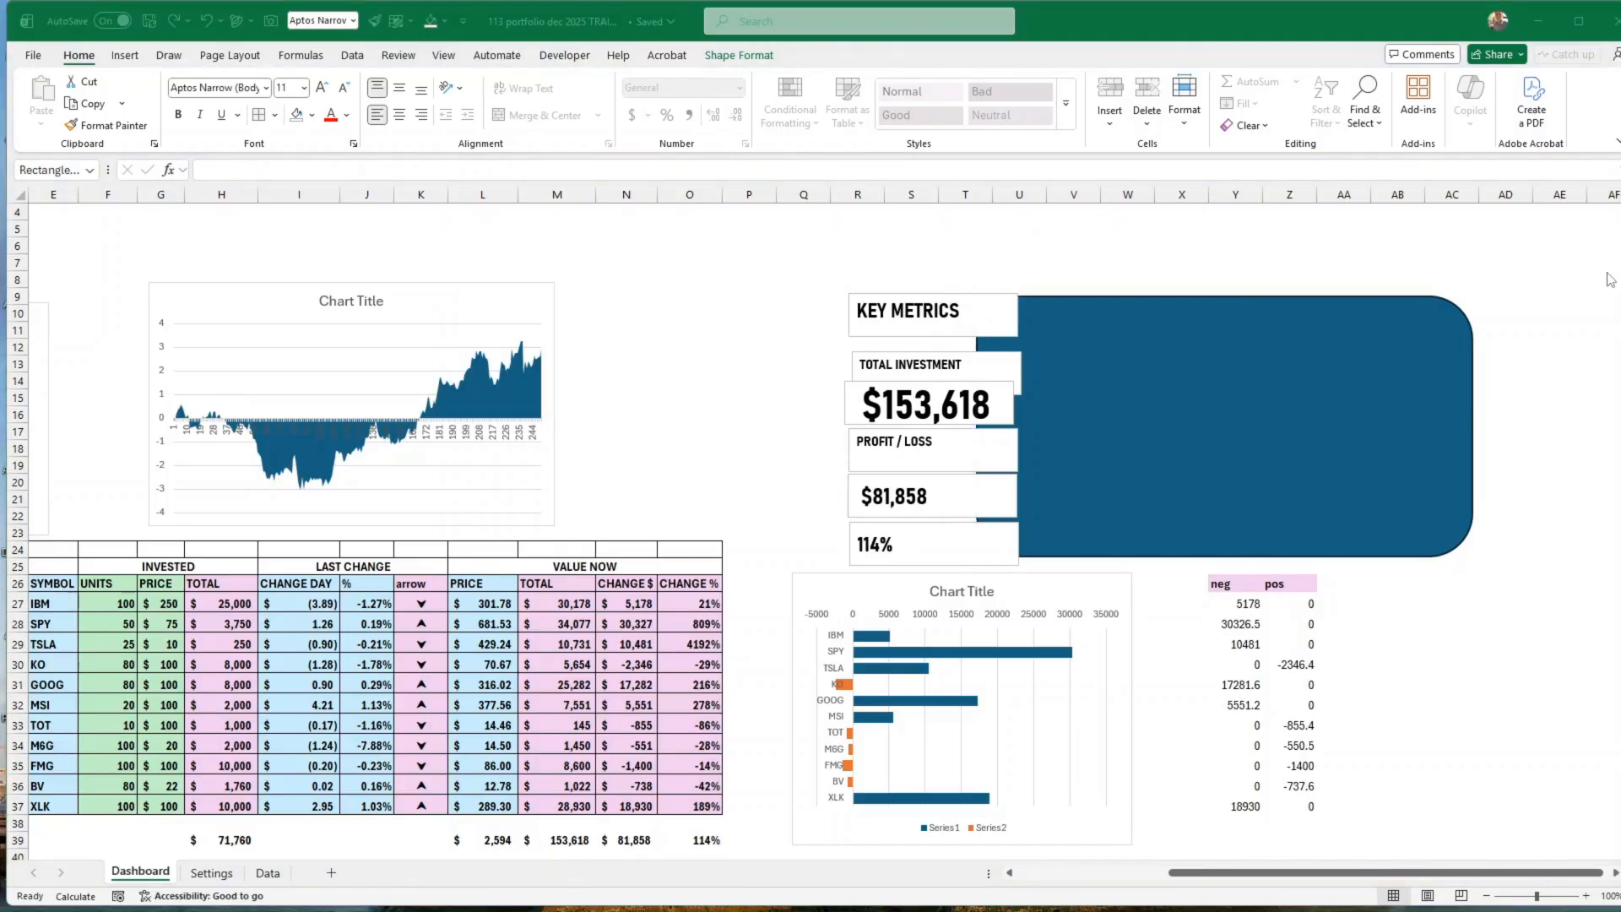
Step: Create an ASSET ALLOCATION heading above the area chart from a copy of the KEY METRICS text box, widened to fit one line
{"action": "left_click", "coordinate": [926, 334]}
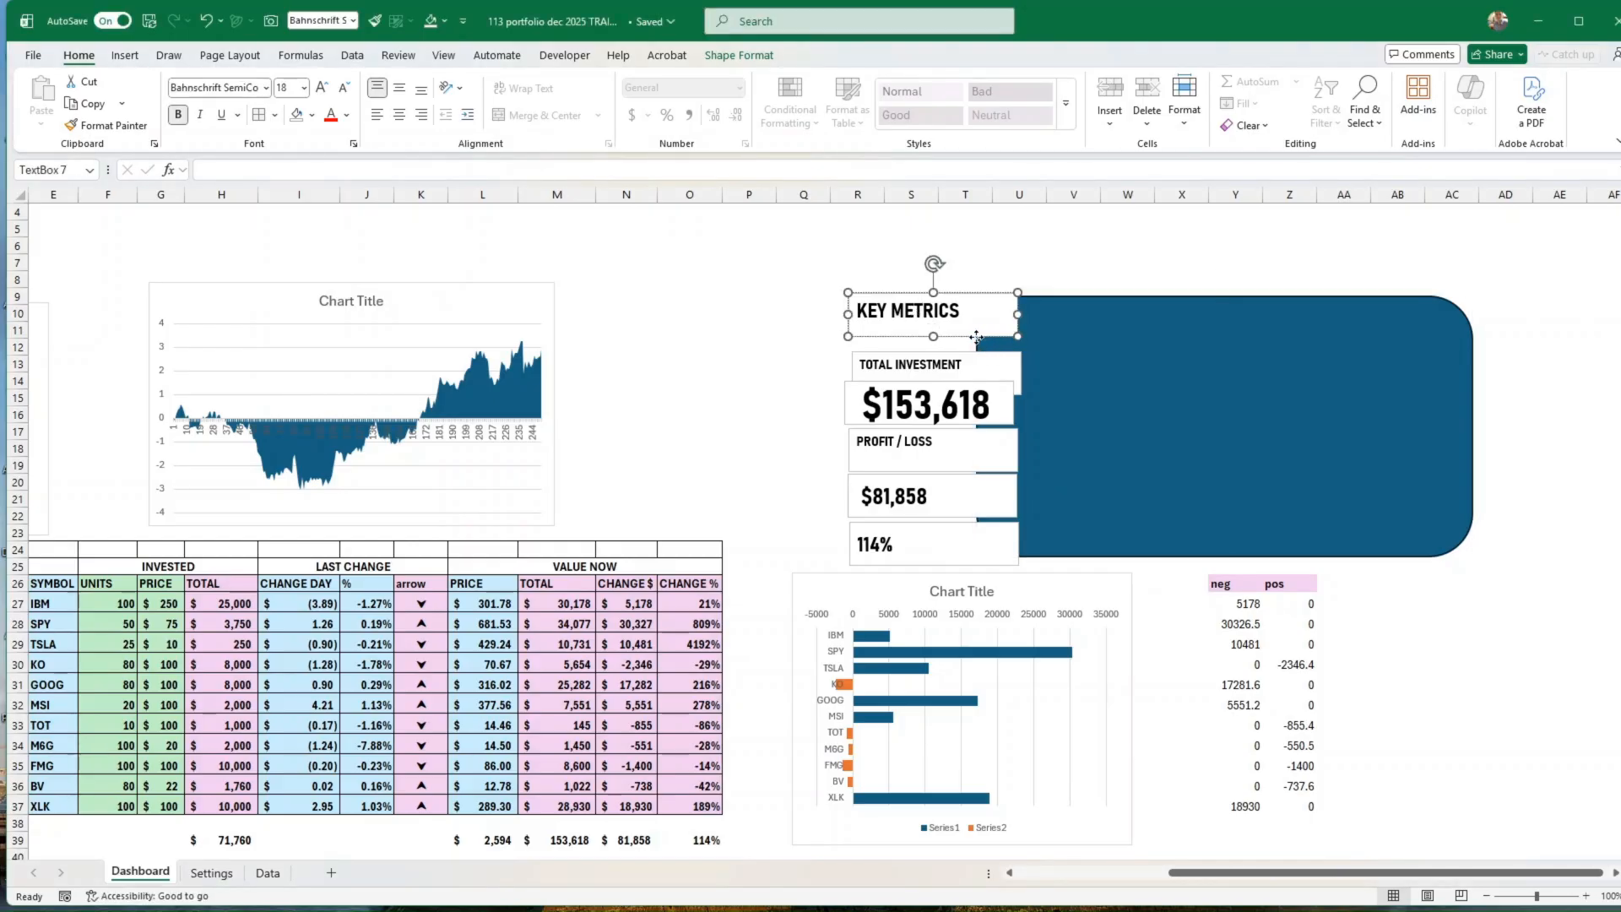
{"action": "key", "text": "ctrl+d"}
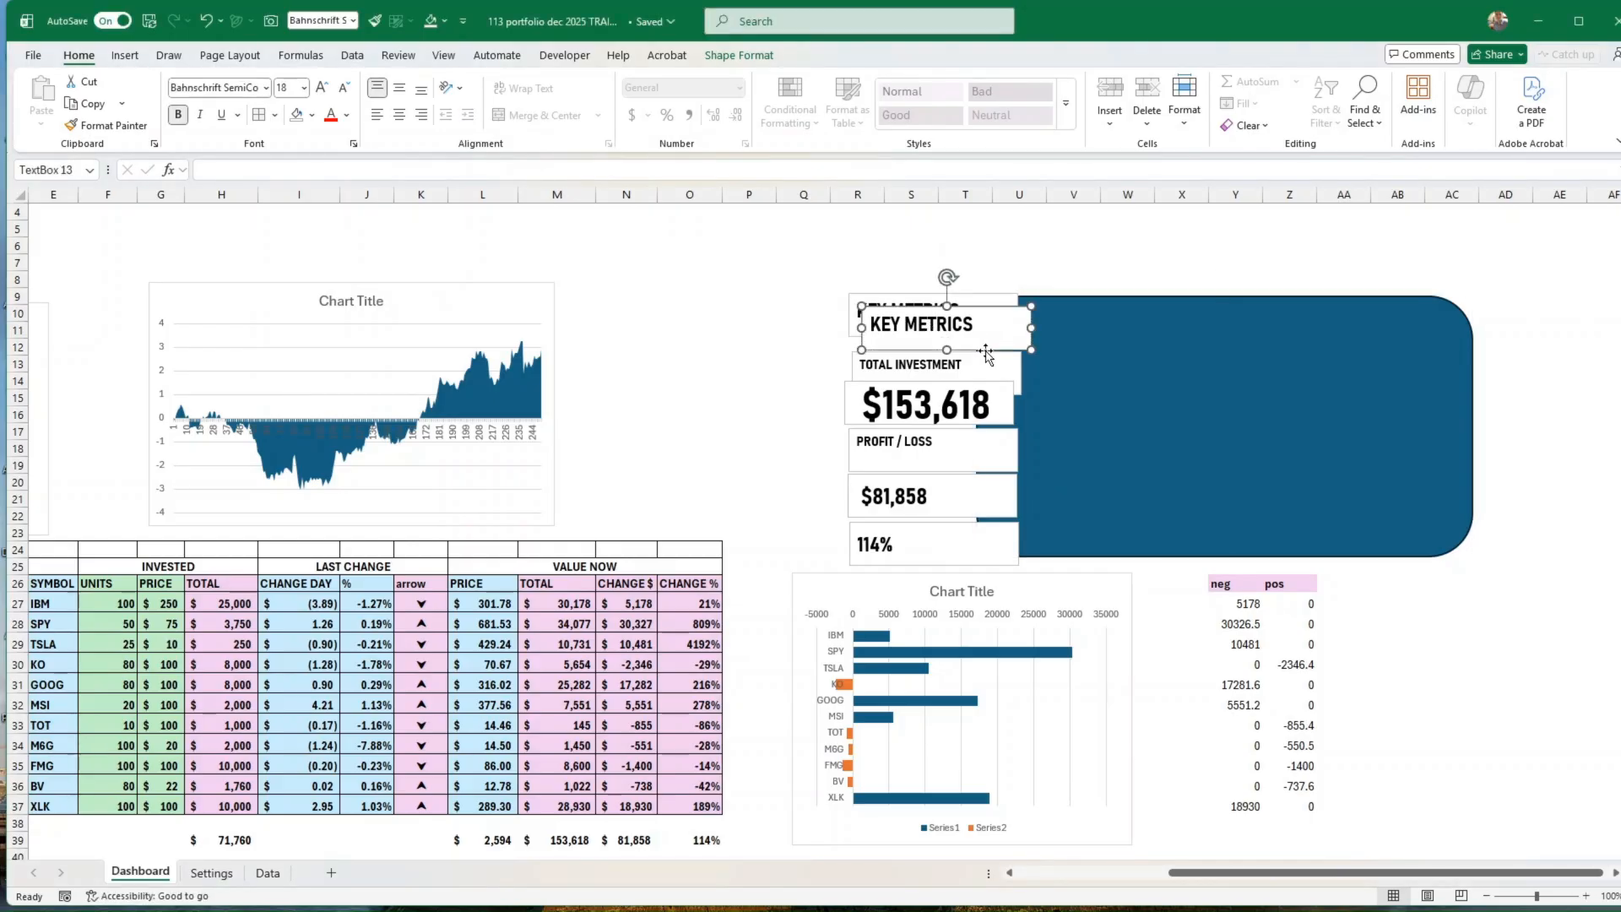
{"action": "left_click_drag", "start_coordinate": [986, 355], "coordinate": [305, 283]}
{"action": "triple_click", "coordinate": [271, 262]}
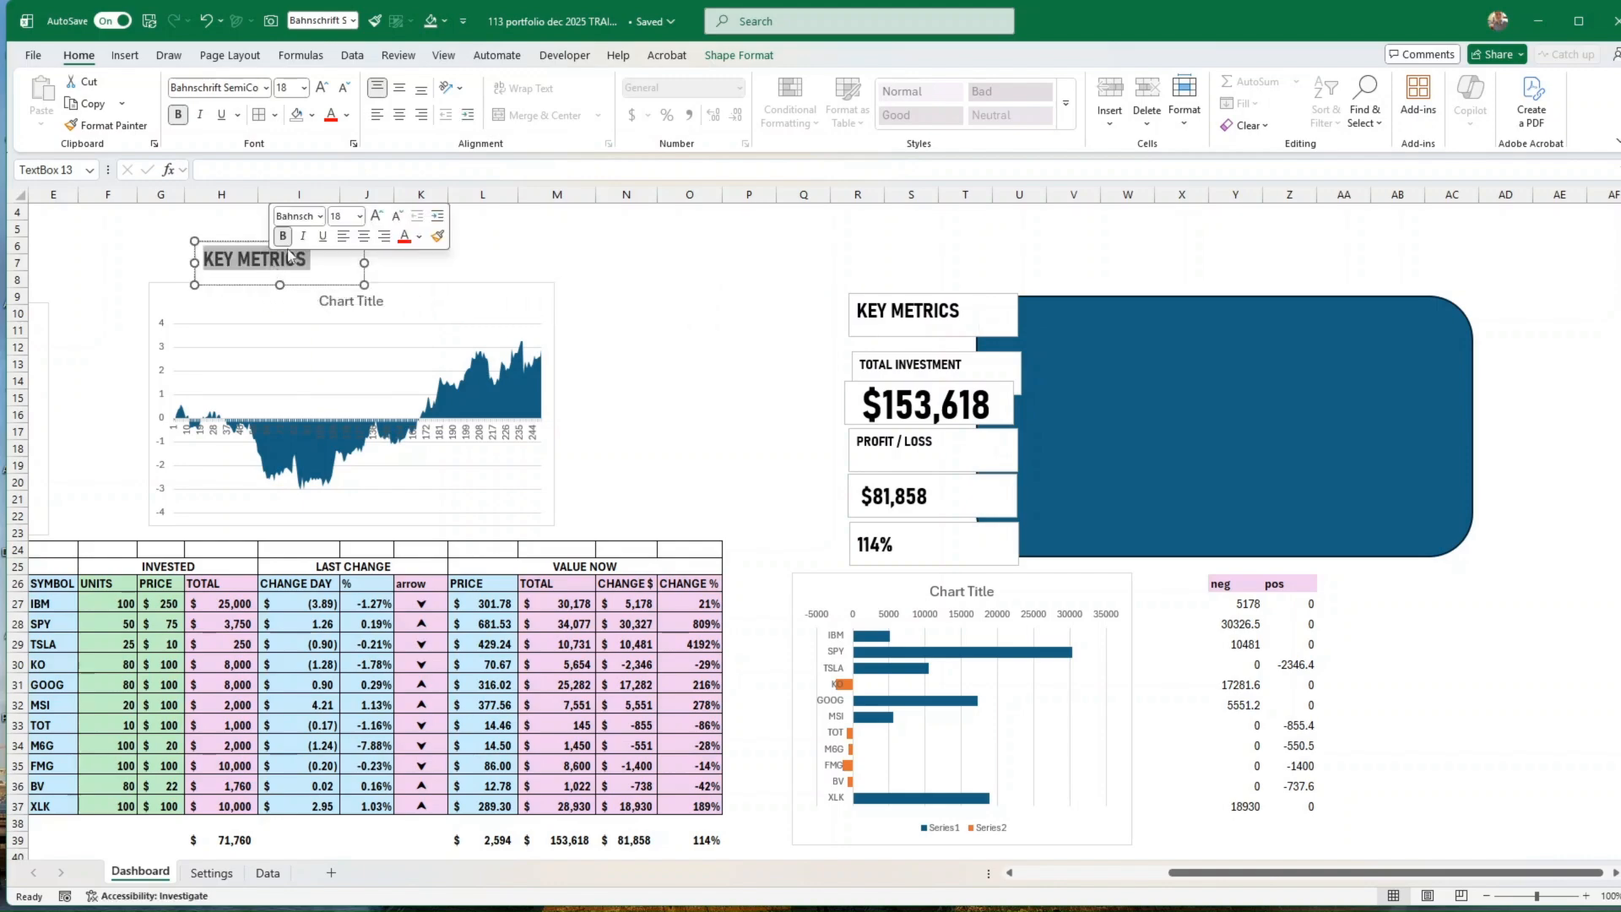
{"action": "type", "text": "ASSET A"}
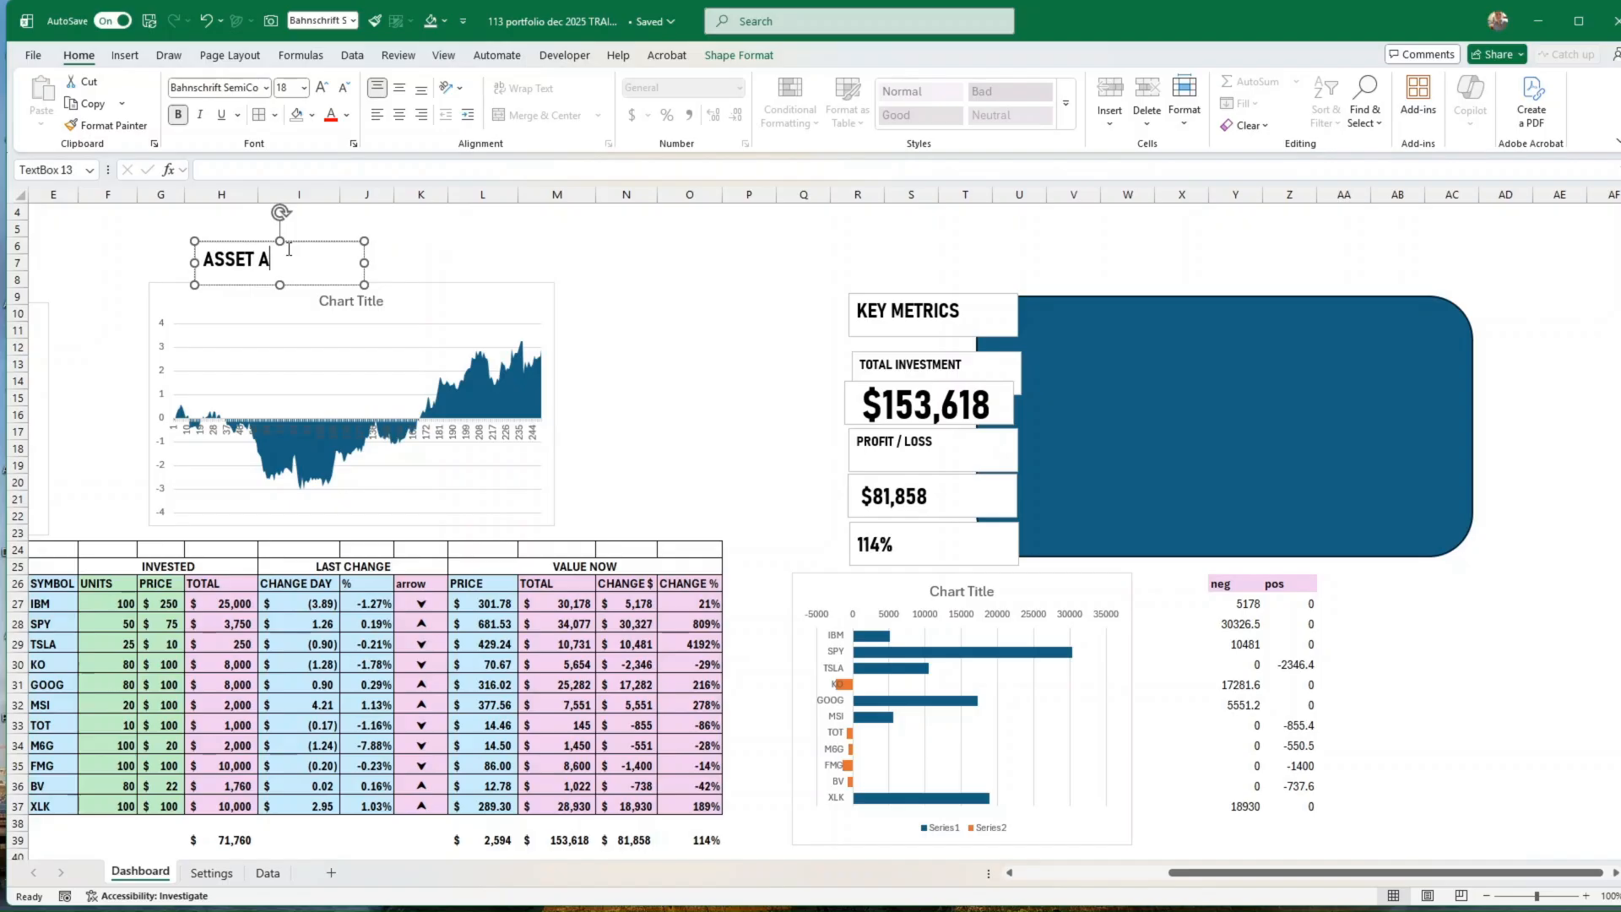
{"action": "type", "text": "LLOCATION"}
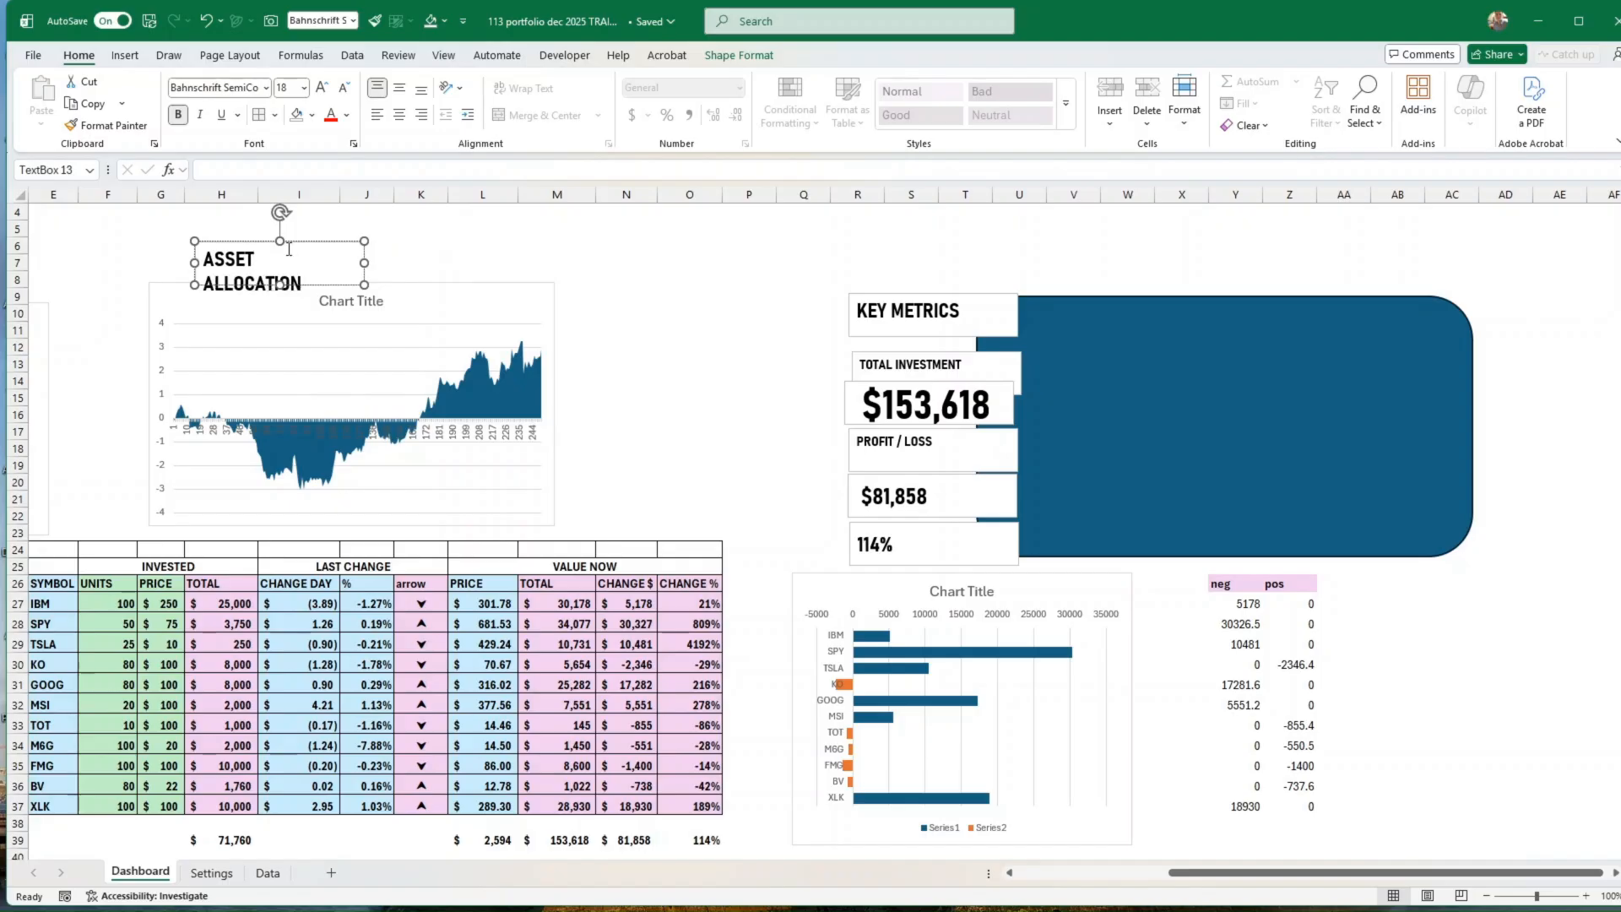
{"action": "left_click_drag", "start_coordinate": [365, 263], "coordinate": [314, 269]}
{"action": "key", "text": "ctrl+v"}
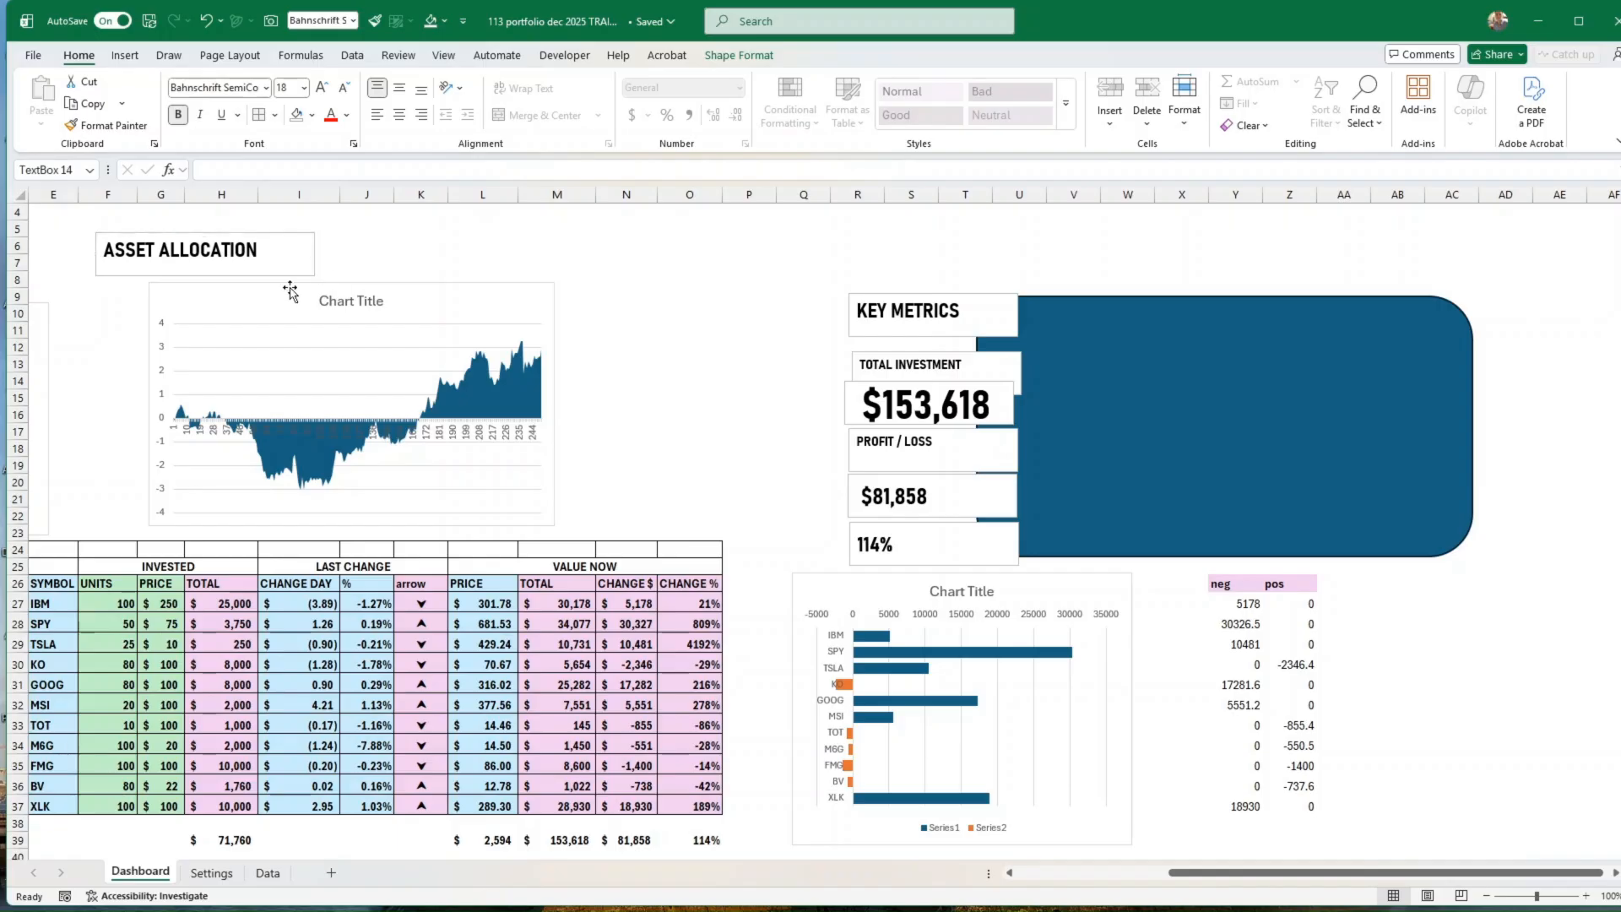
Step: Duplicate the ASSET ALLOCATION heading, place the copy to its right, and change its text to STOCK PERFORMANCE (LAST YEAR)
{"action": "left_click", "coordinate": [312, 268]}
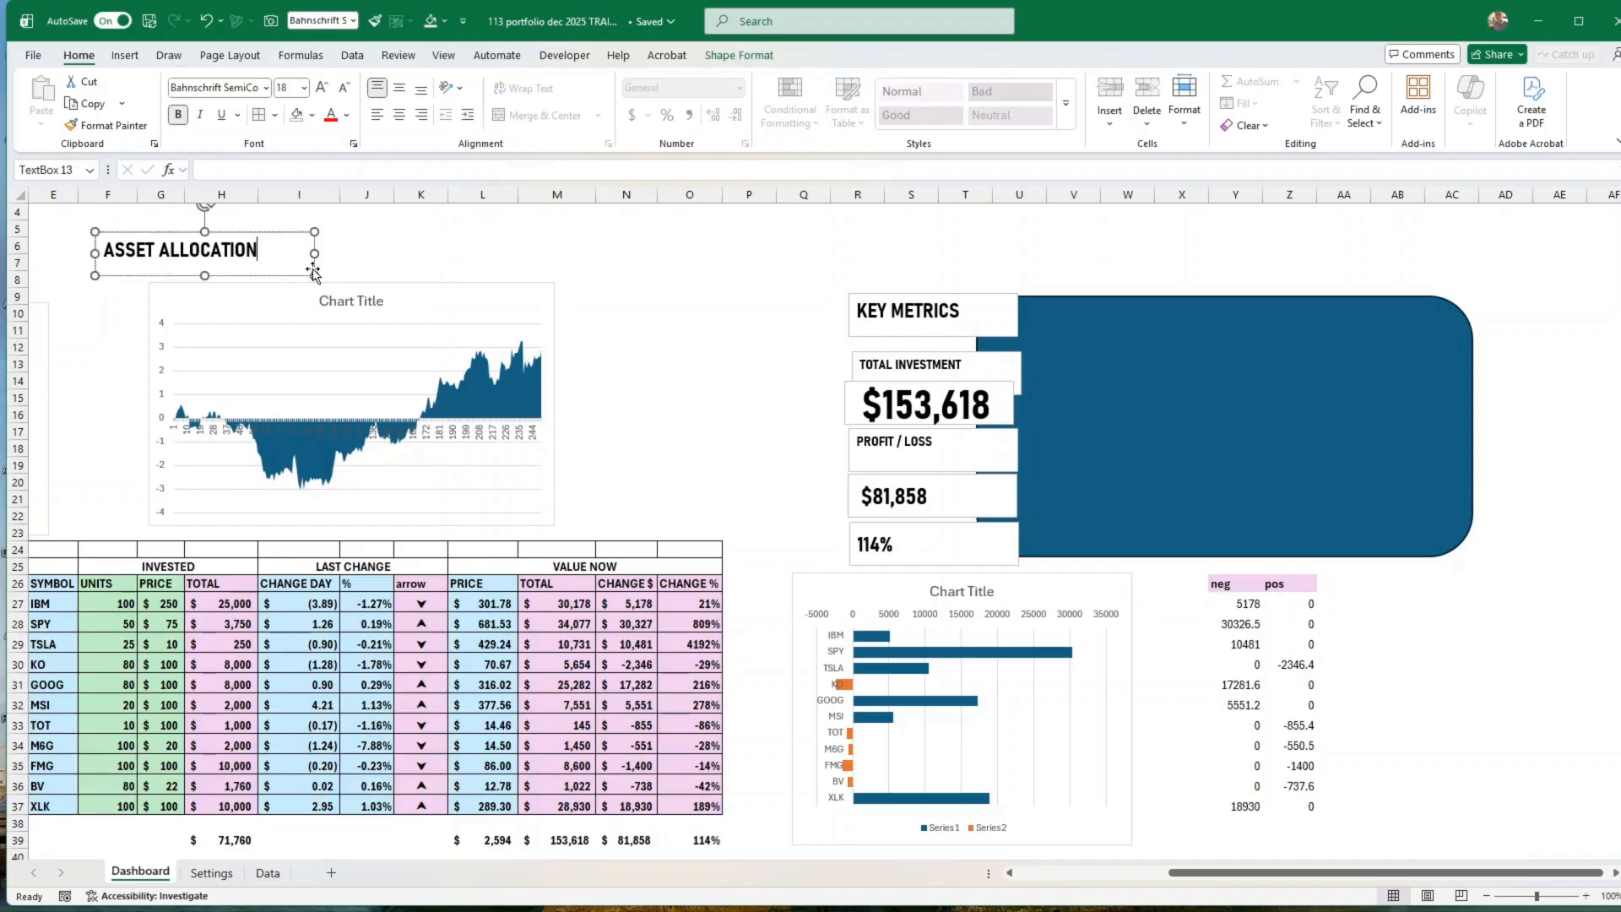
{"action": "key", "text": "ctrl+d"}
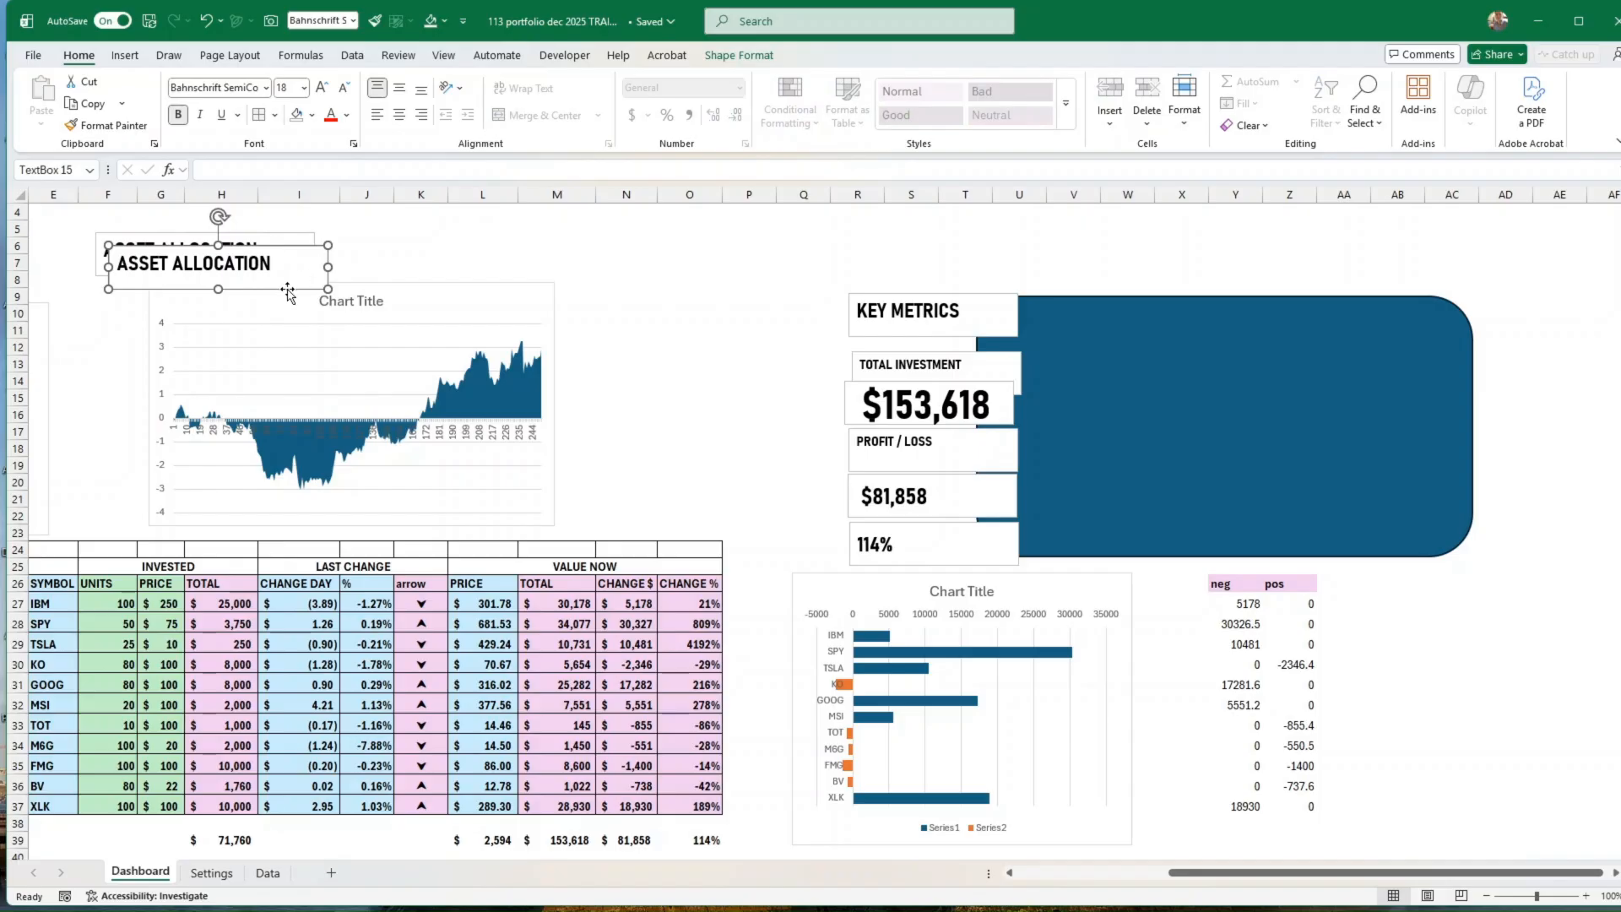
{"action": "left_click_drag", "start_coordinate": [288, 292], "coordinate": [564, 273]}
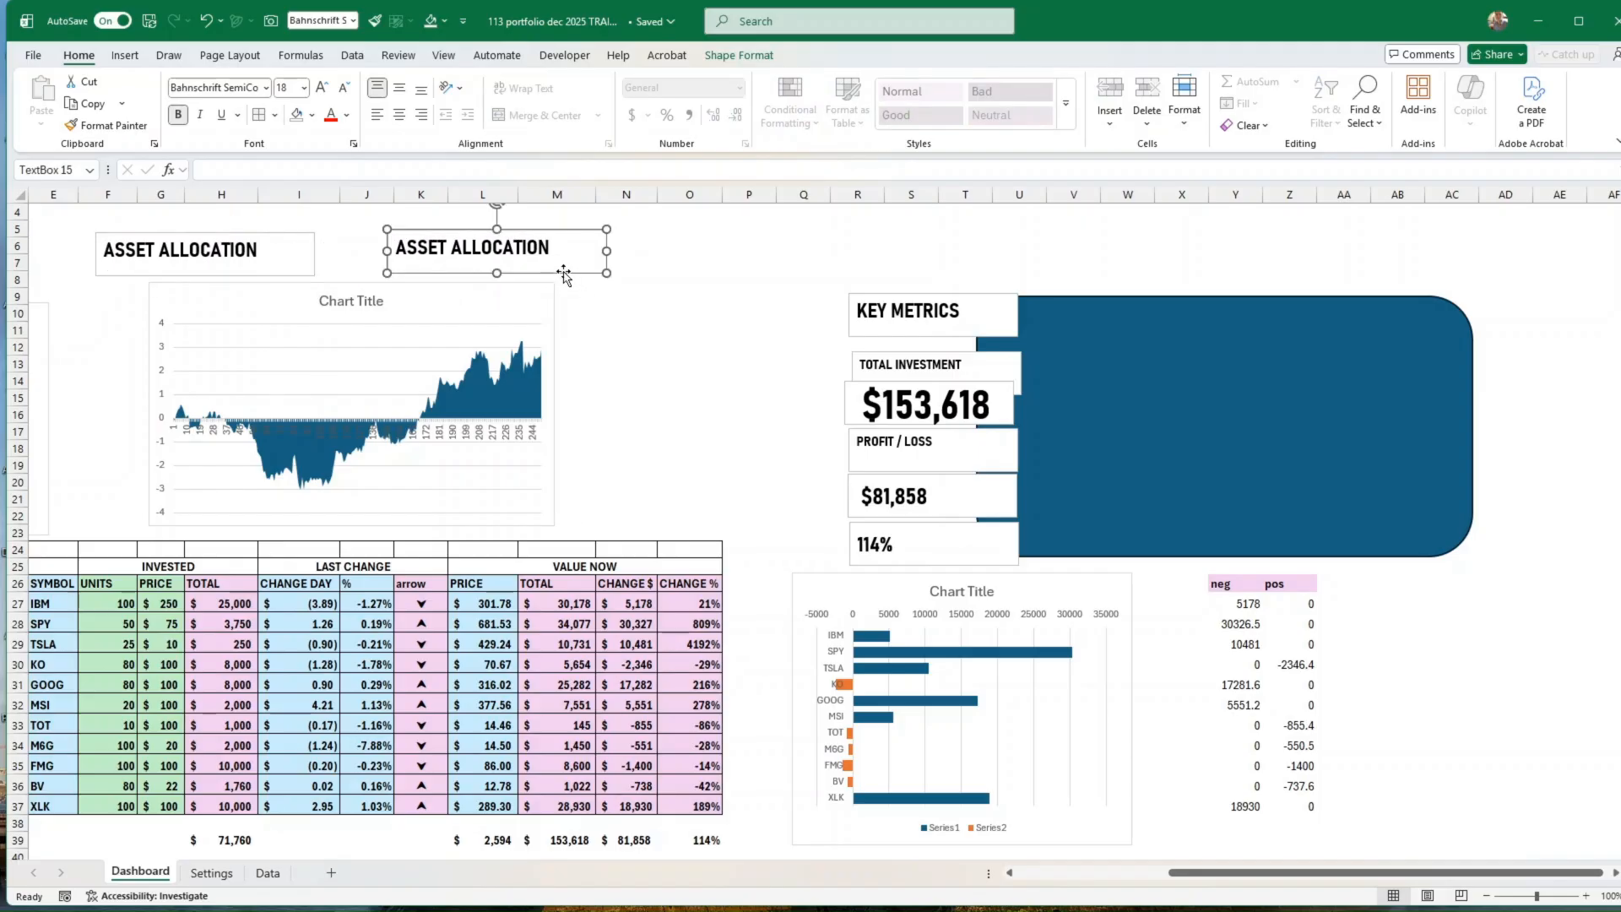
{"action": "triple_click", "coordinate": [470, 246]}
{"action": "type", "text": "ST"}
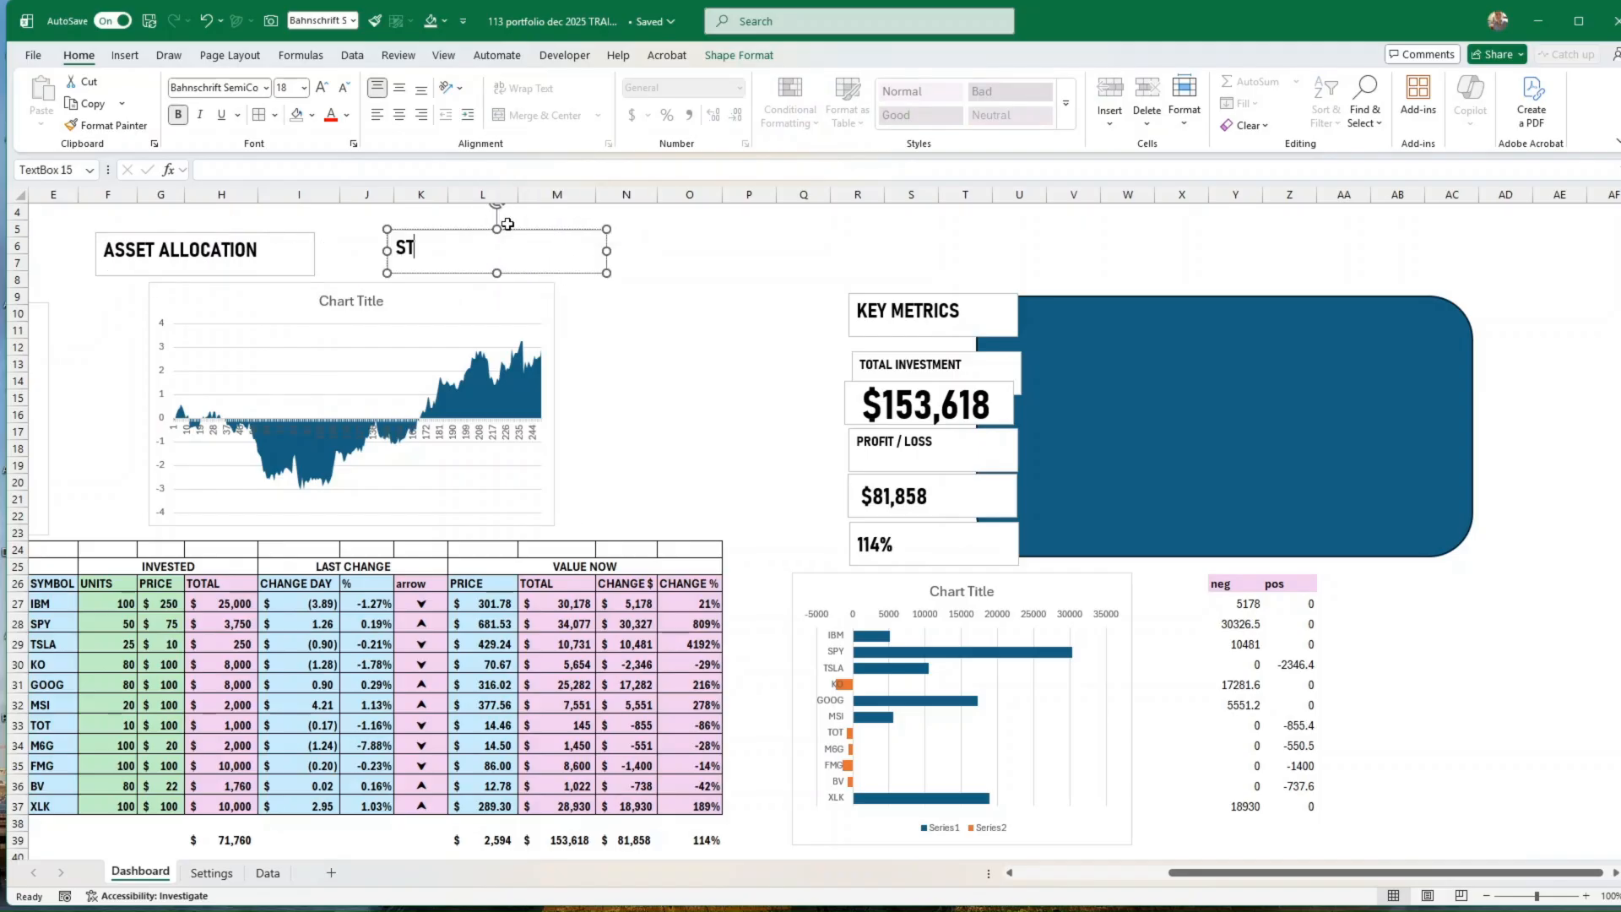
{"action": "type", "text": "OCK PERFORMA"}
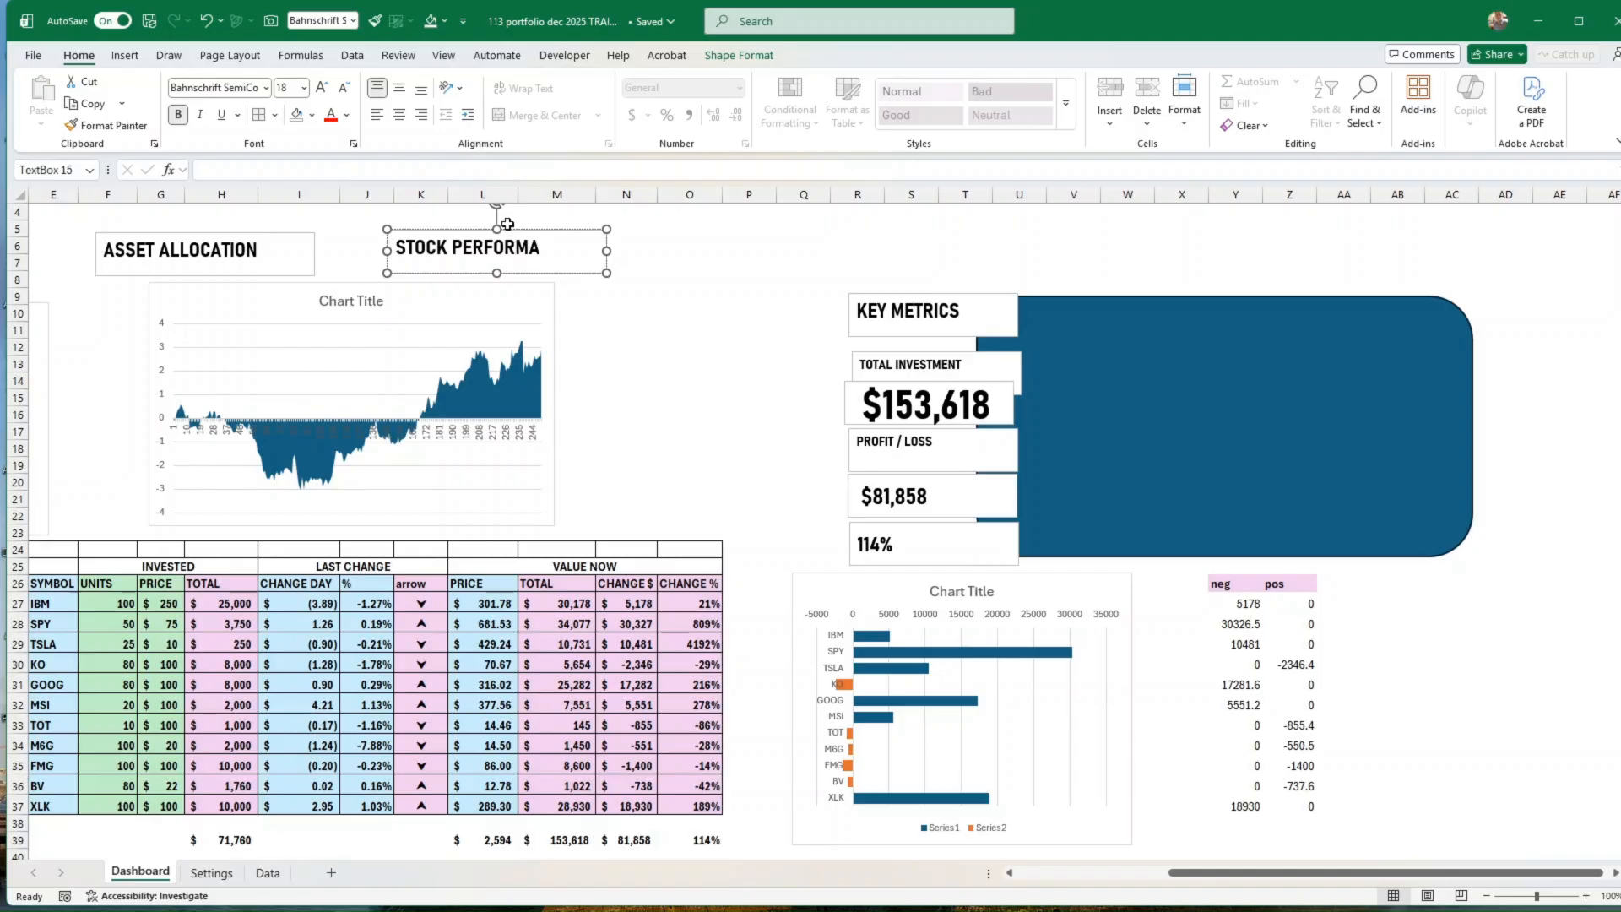
{"action": "type", "text": "NCE (LASTY"}
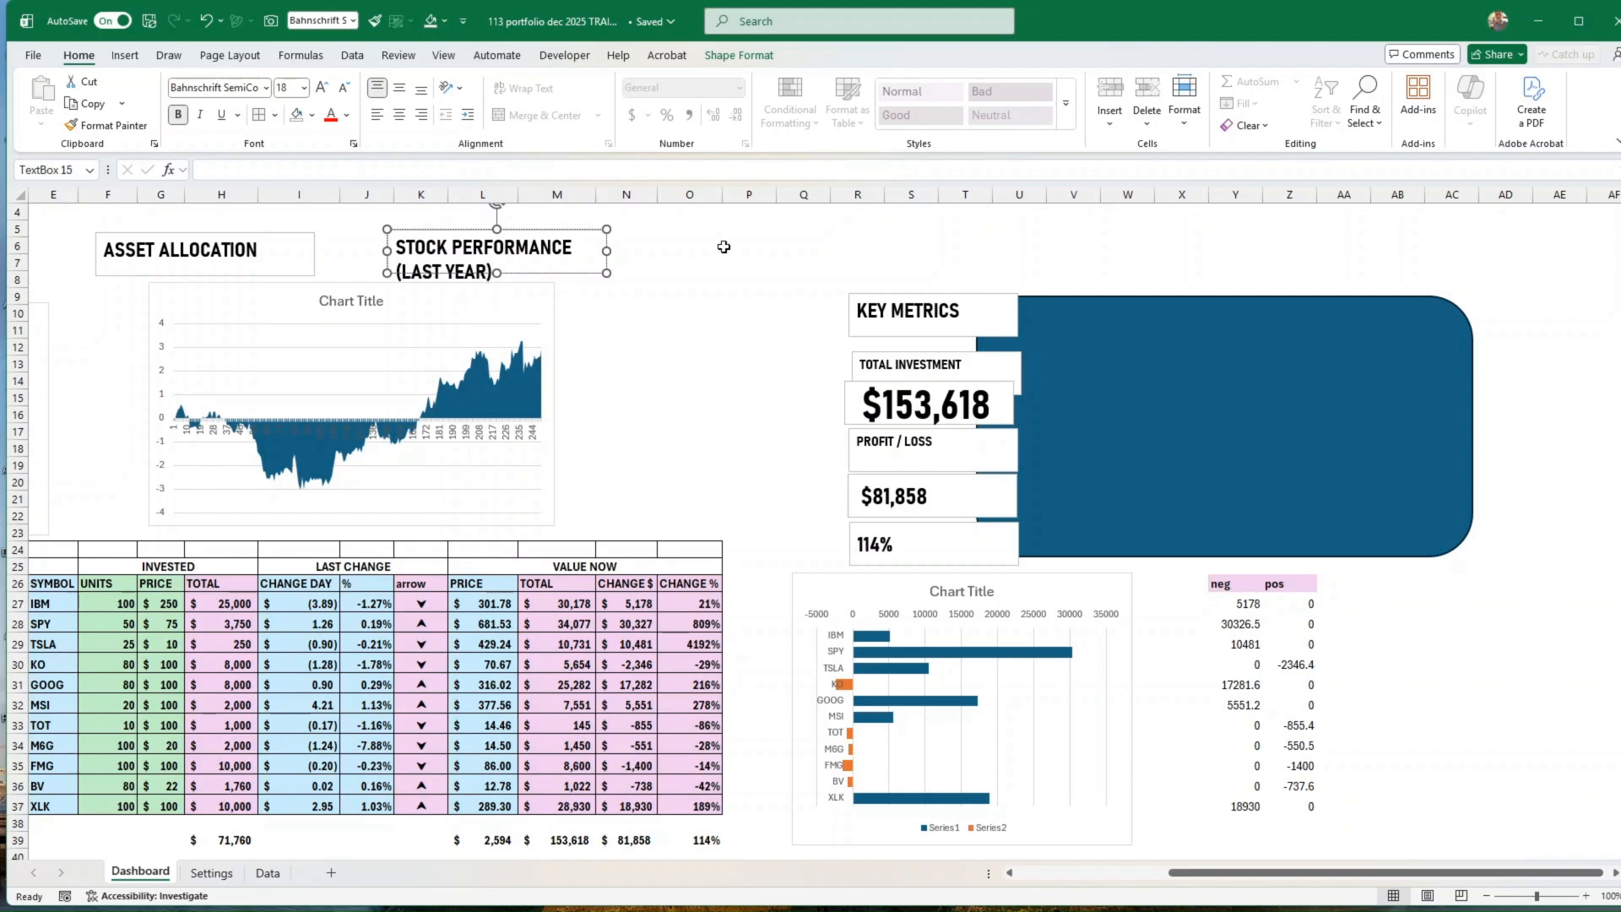
Step: Widen the STOCK PERFORMANCE (LAST YEAR) heading to one line and place it above the area chart, with ASSET ALLOCATION above the donut chart
{"action": "left_click_drag", "start_coordinate": [606, 252], "coordinate": [656, 272]}
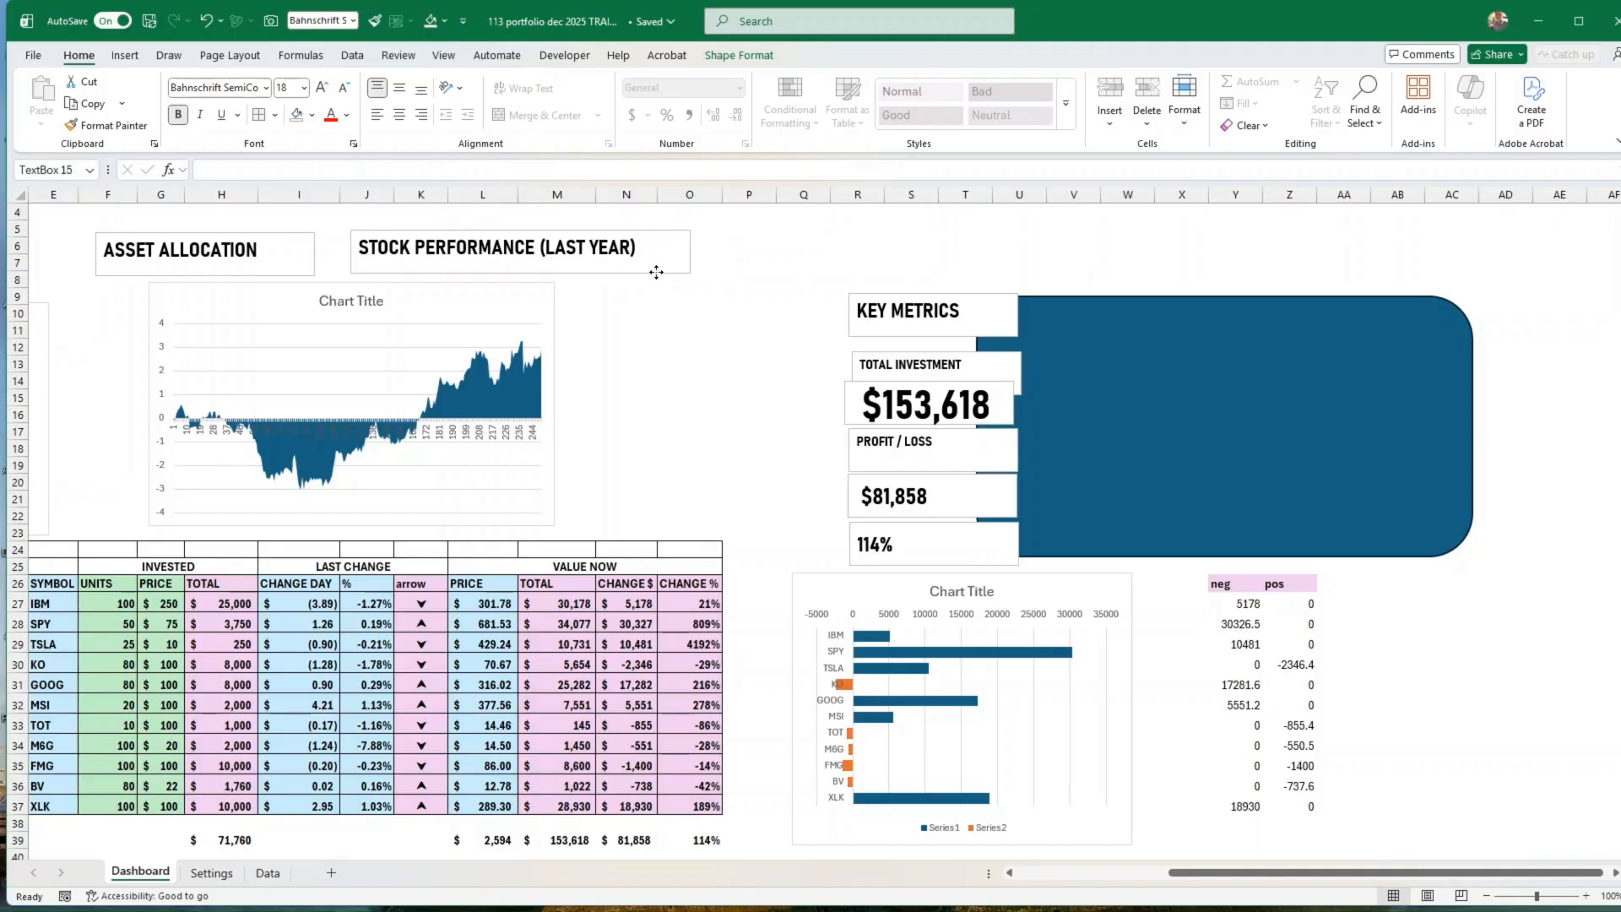
{"action": "left_click_drag", "start_coordinate": [673, 429], "coordinate": [34, 431]}
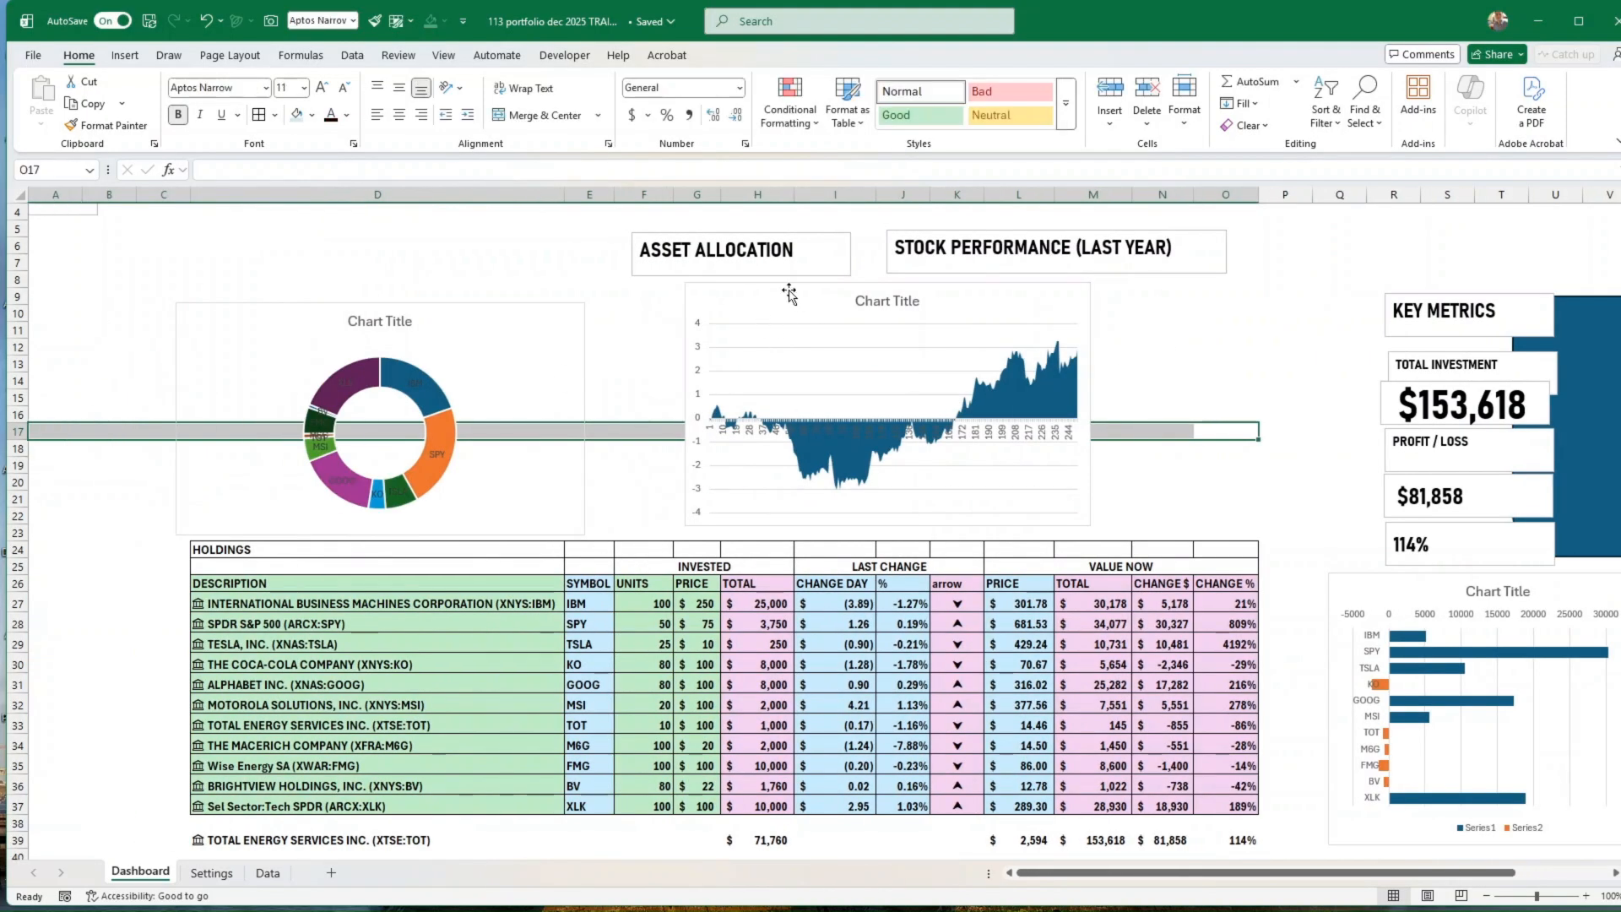
{"action": "left_click", "coordinate": [672, 273]}
{"action": "left_click_drag", "start_coordinate": [672, 273], "coordinate": [234, 273]}
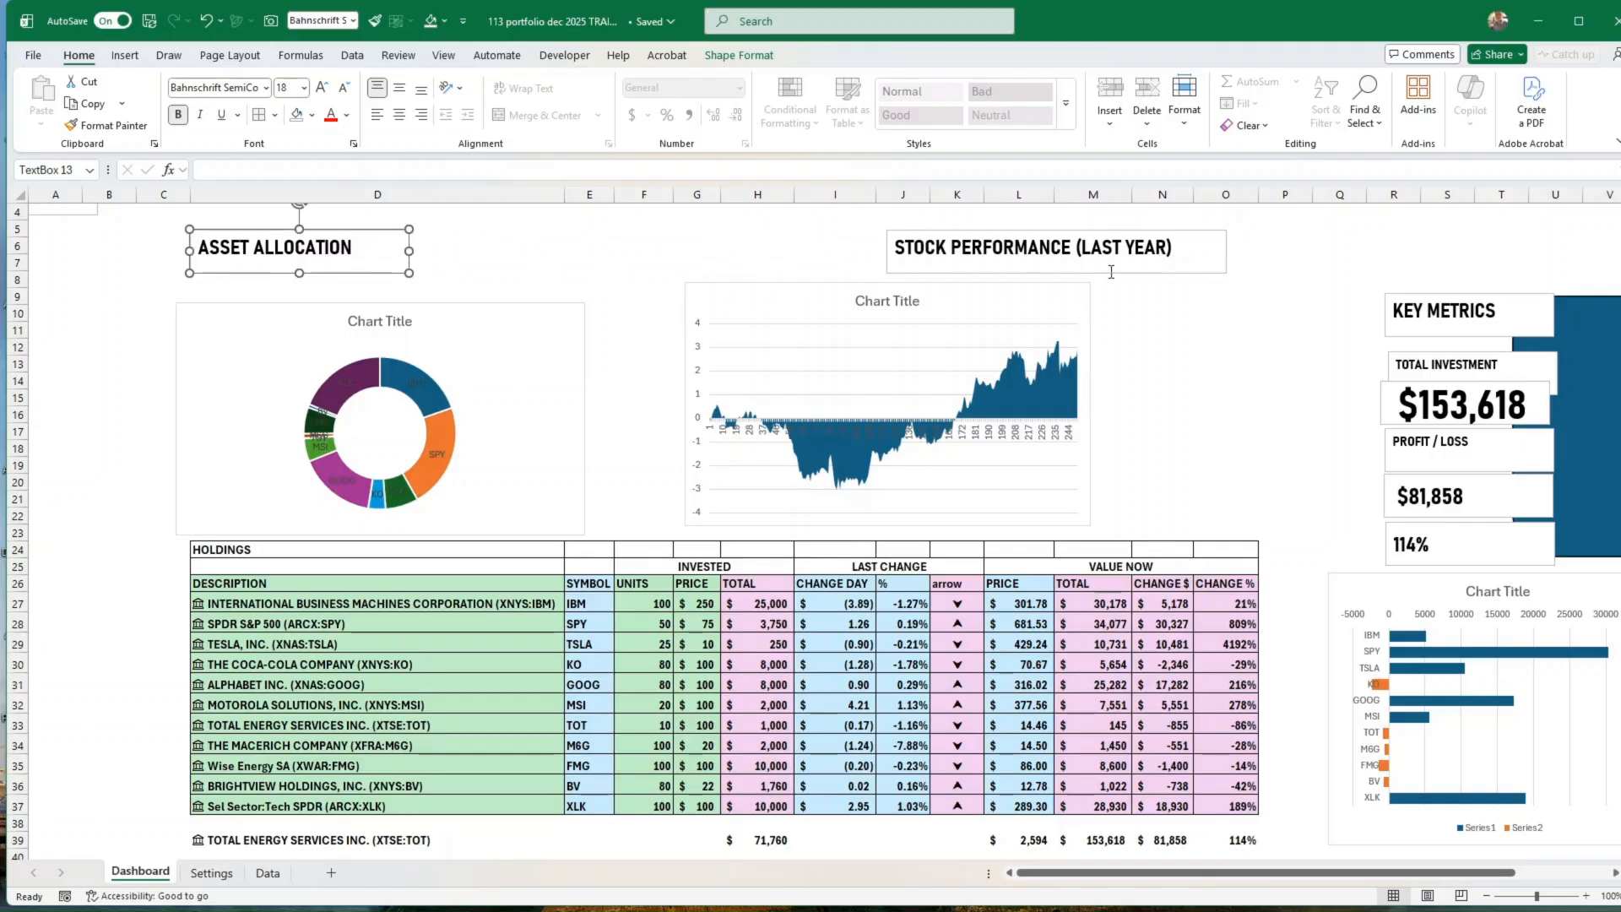
{"action": "left_click", "coordinate": [1213, 272]}
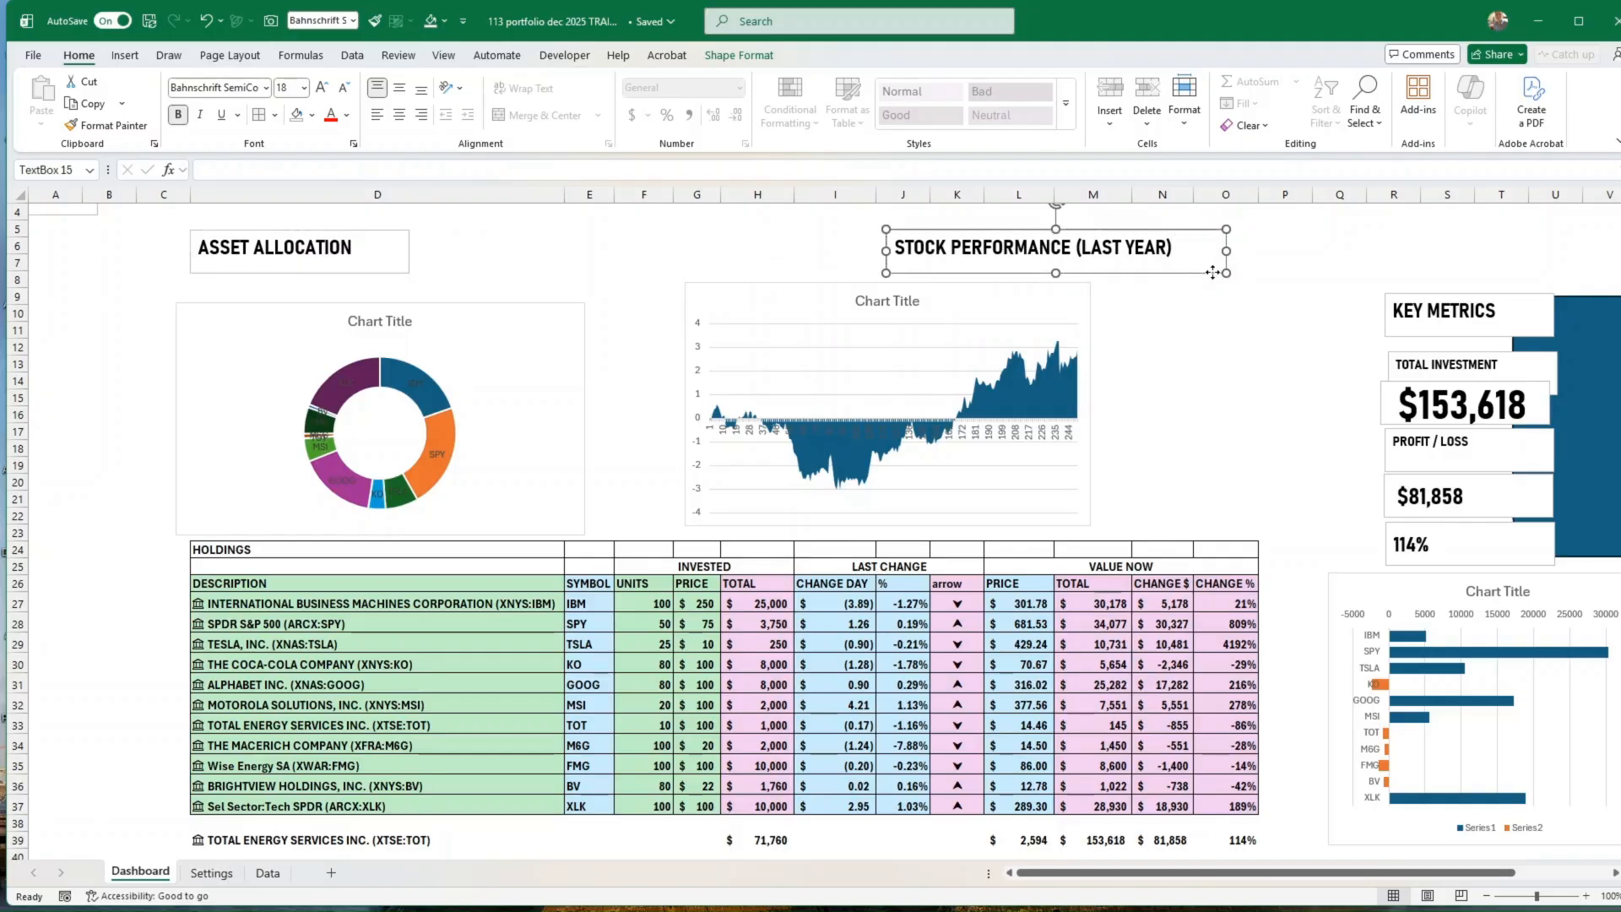
{"action": "left_click_drag", "start_coordinate": [1213, 273], "coordinate": [1000, 271]}
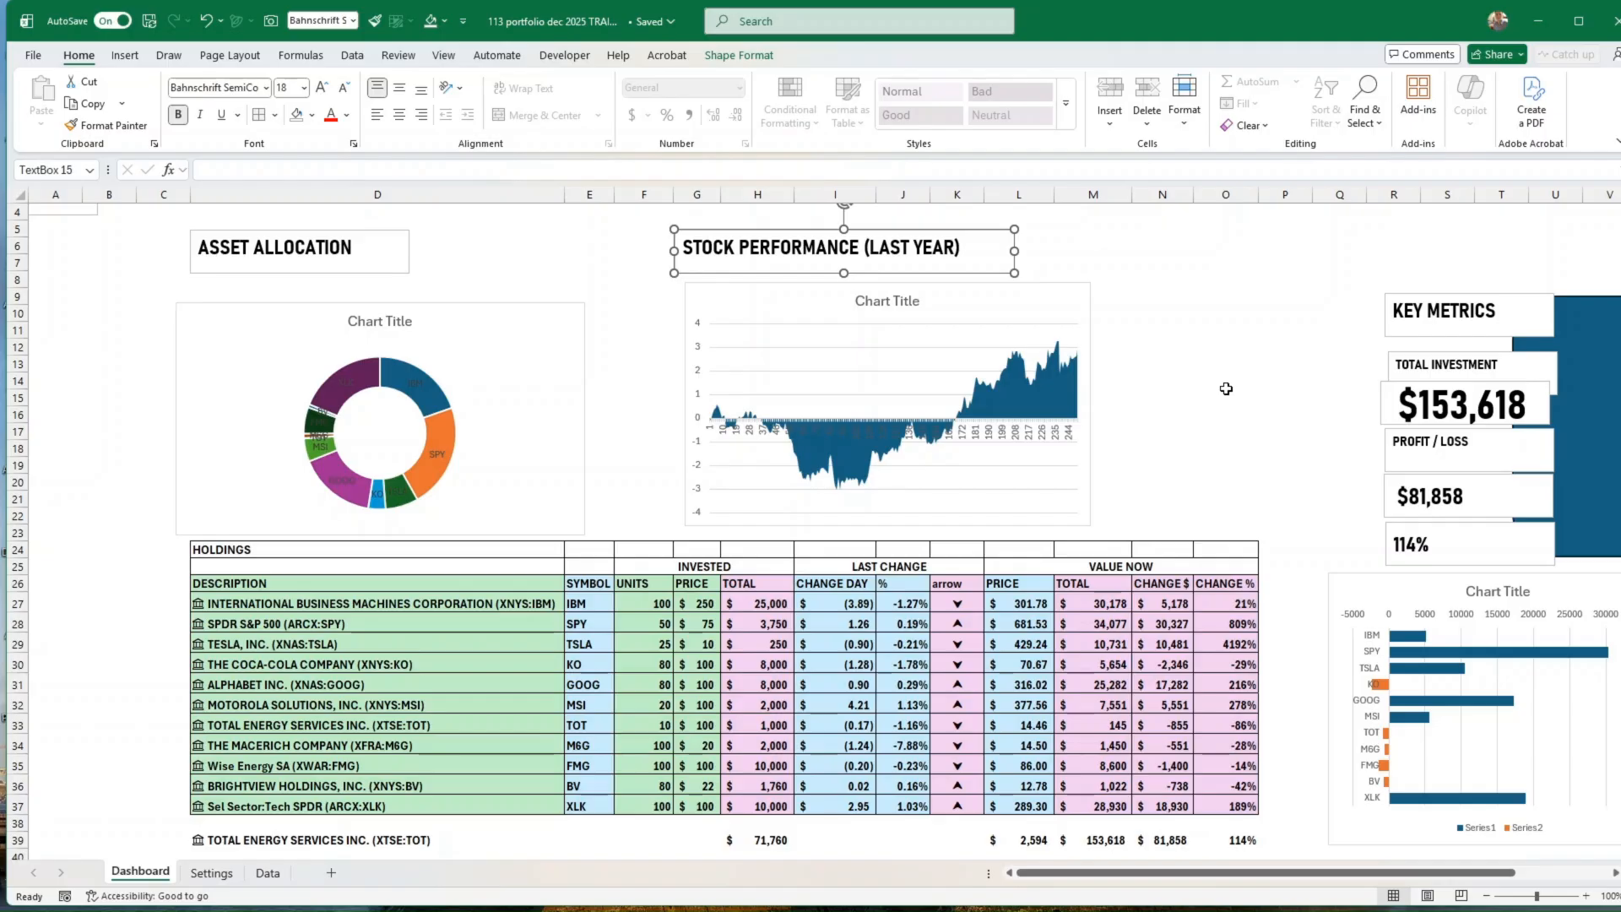
Step: Delete the leftover ASSET text box near the sheet's first rows in column A
{"action": "scroll", "coordinate": [1242, 415], "scroll_direction": "up", "scroll_amount": 1}
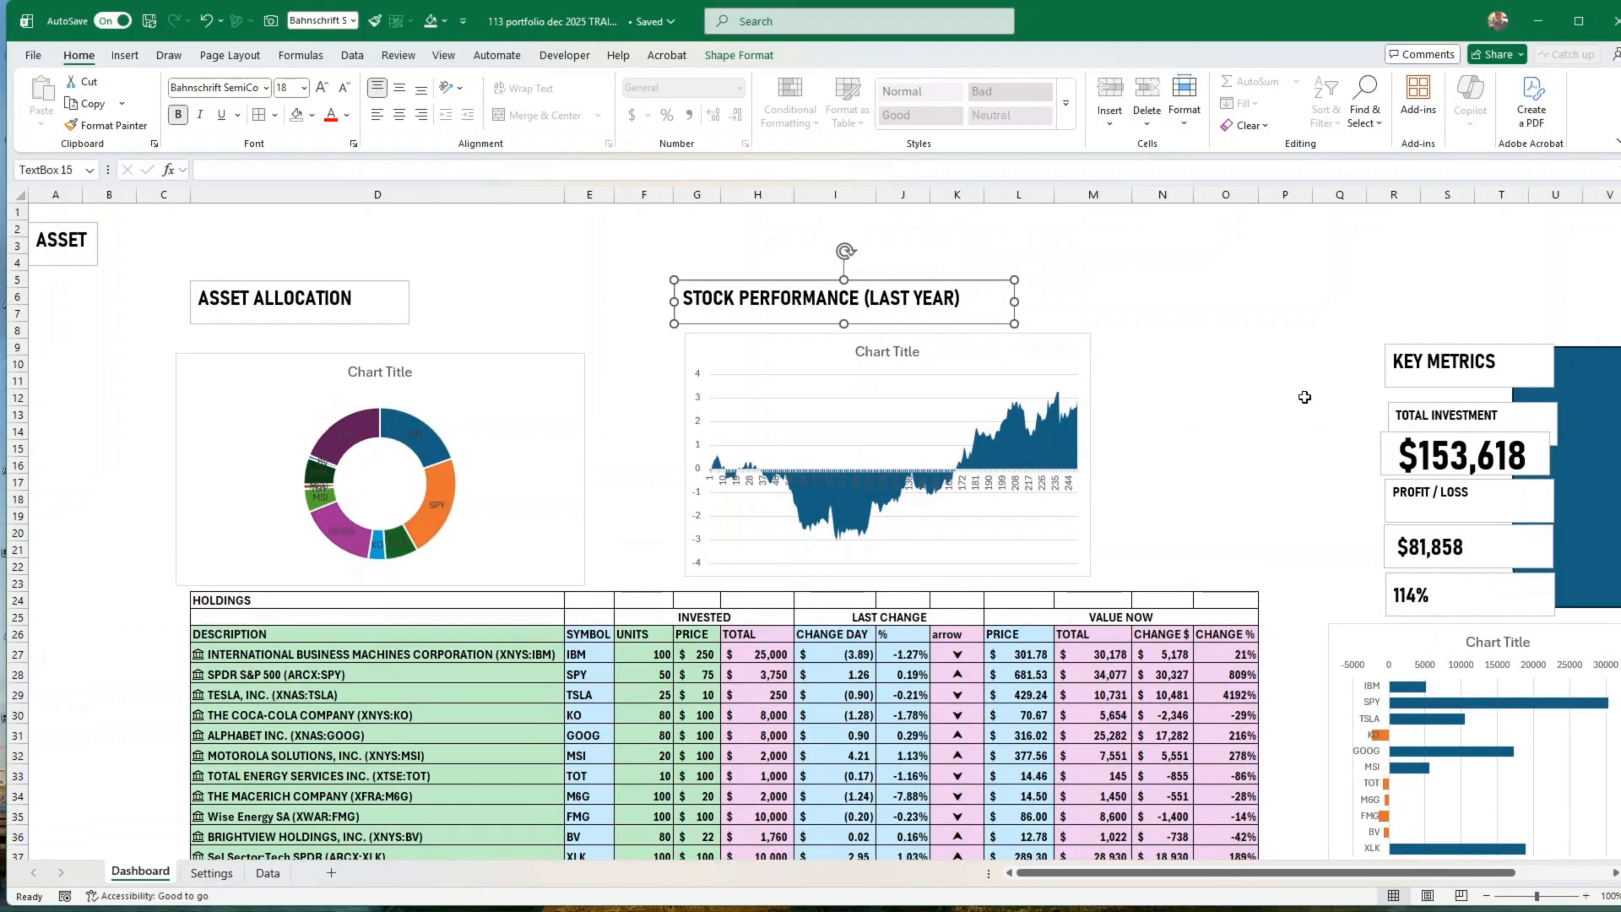
{"action": "left_click", "coordinate": [89, 257]}
{"action": "left_click", "coordinate": [97, 254]}
{"action": "left_click_drag", "start_coordinate": [97, 253], "coordinate": [258, 255]}
{"action": "key", "text": "Delete"}
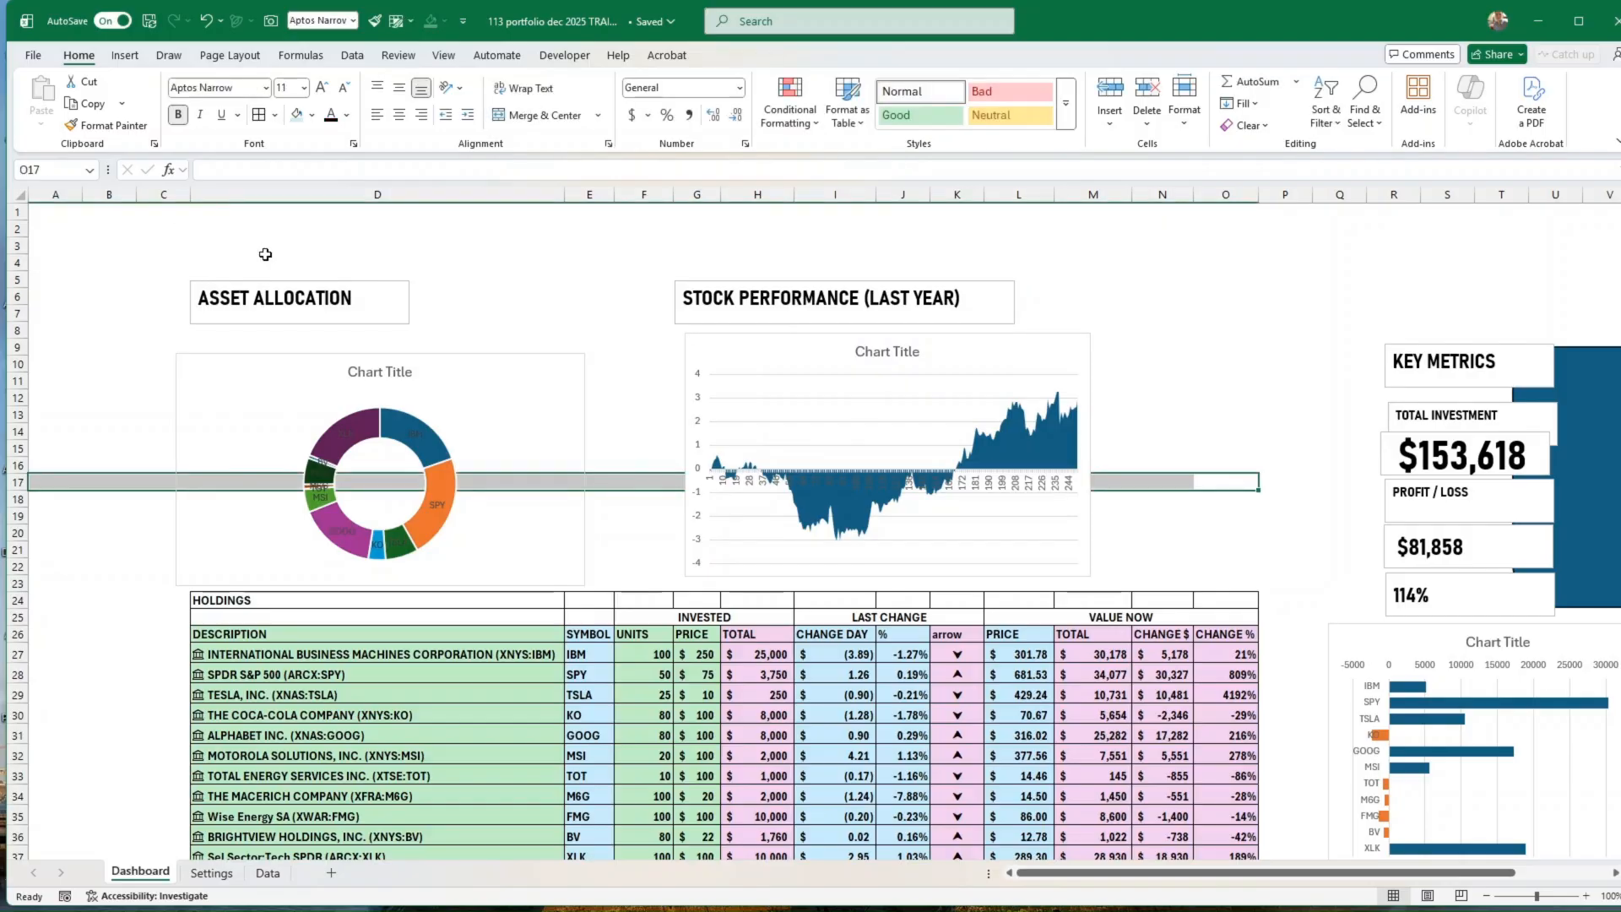
Step: Duplicate the ASSET ALLOCATION heading and place the copy directly above the original
{"action": "left_click", "coordinate": [306, 287]}
{"action": "left_click", "coordinate": [378, 324]}
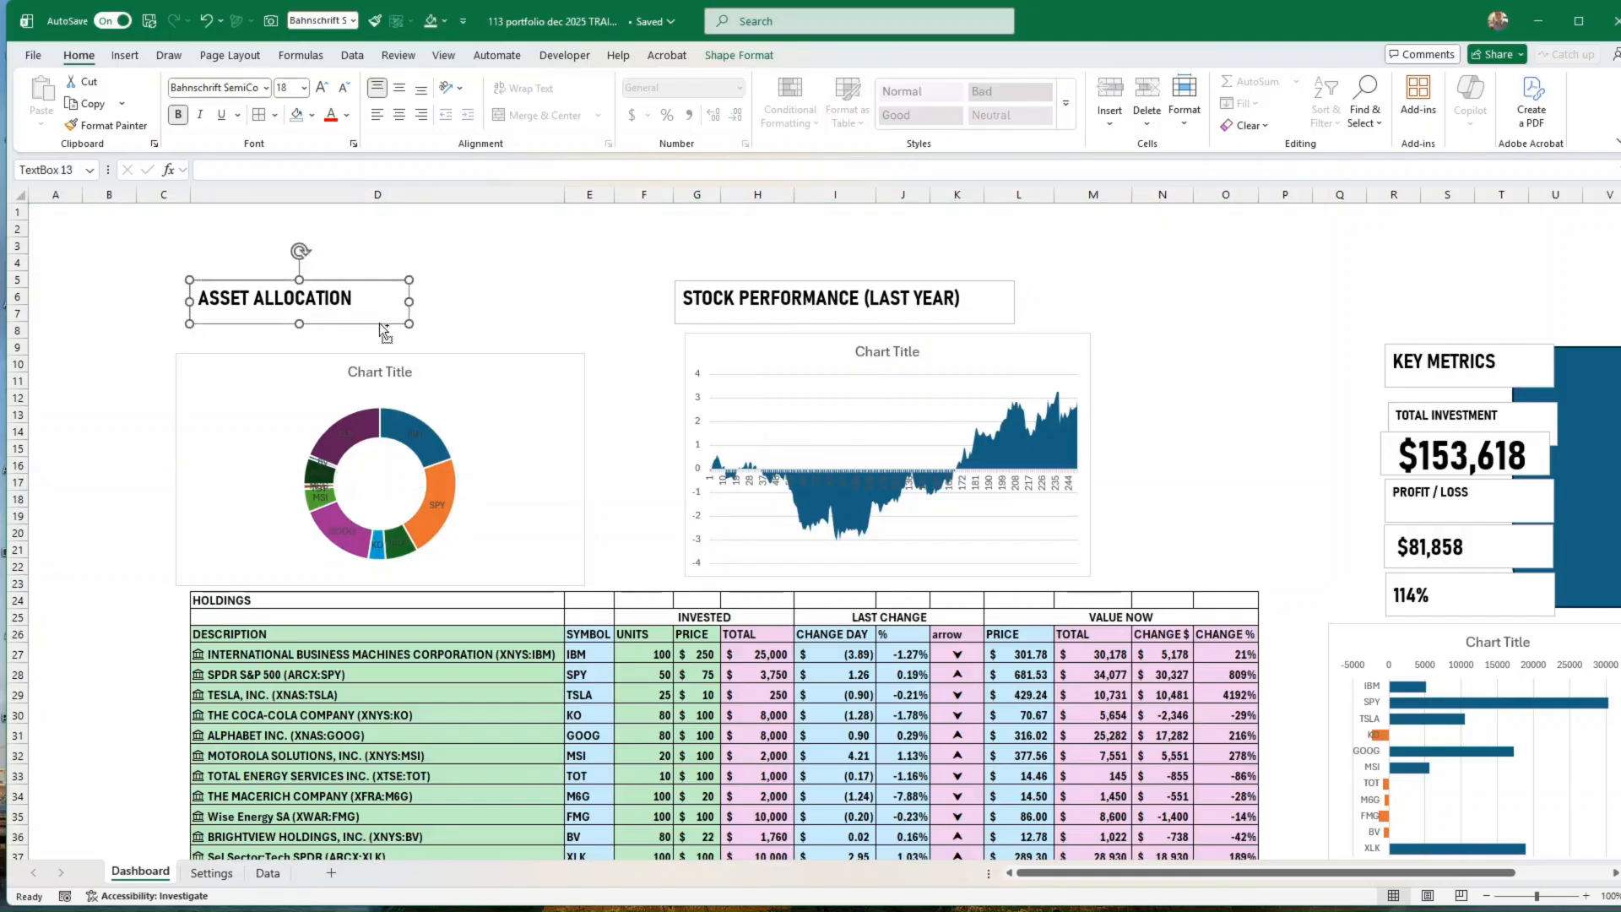
{"action": "left_click_drag", "start_coordinate": [382, 329], "coordinate": [393, 269], "text": "ctrl"}
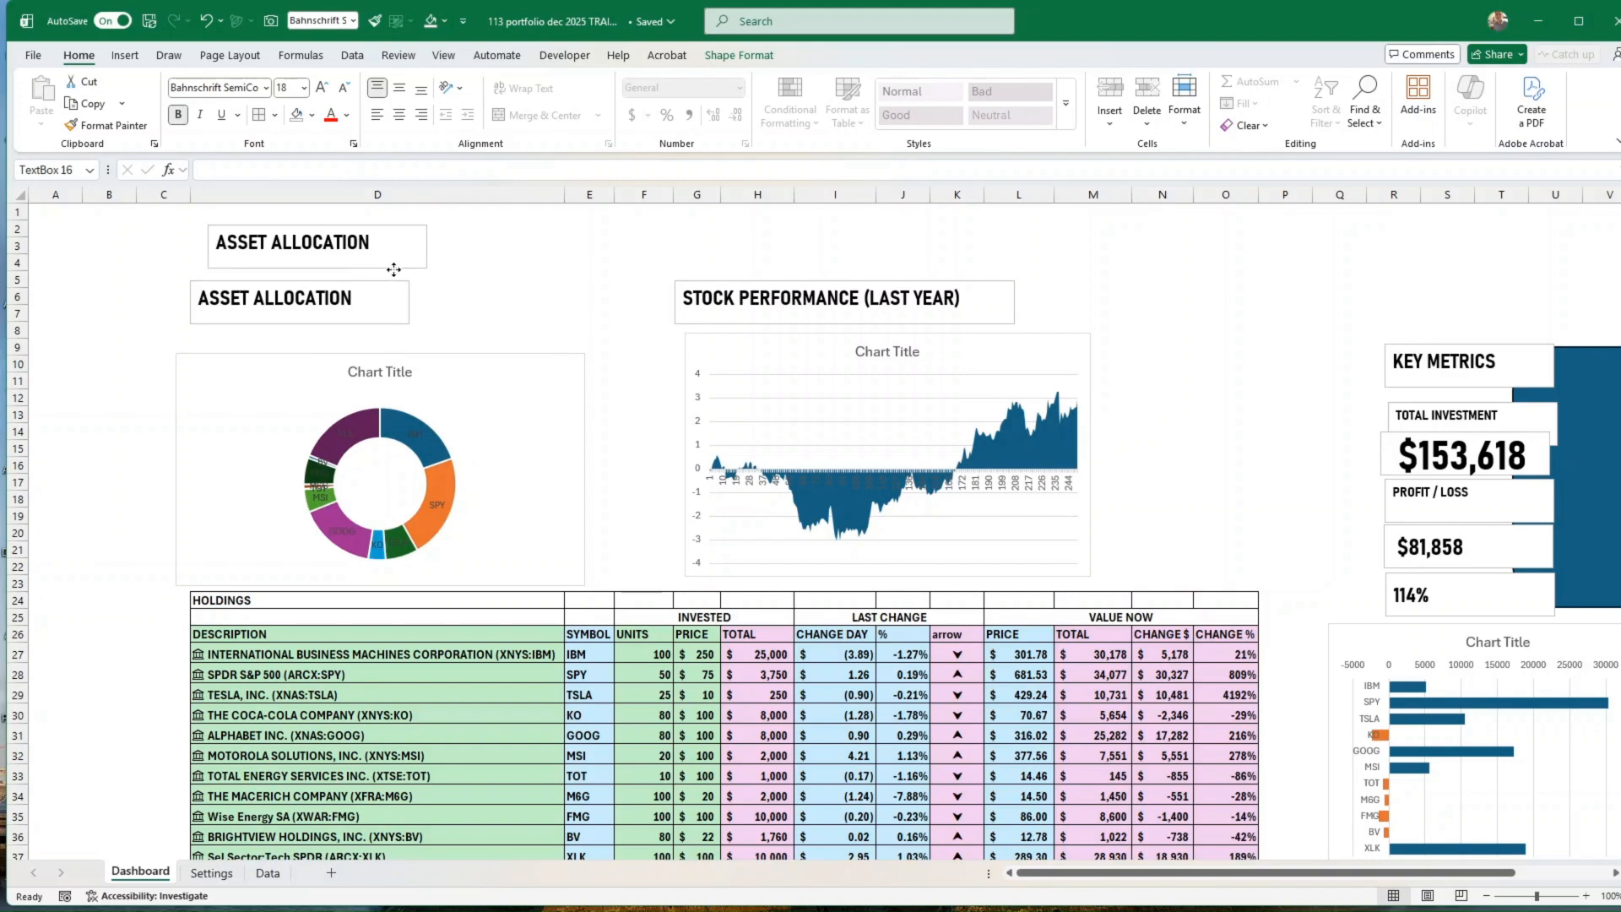
Step: Change the copied heading's text to STOCK & ETF PORTFOLIO and widen its text box to the end of column E
{"action": "triple_click", "coordinate": [244, 236]}
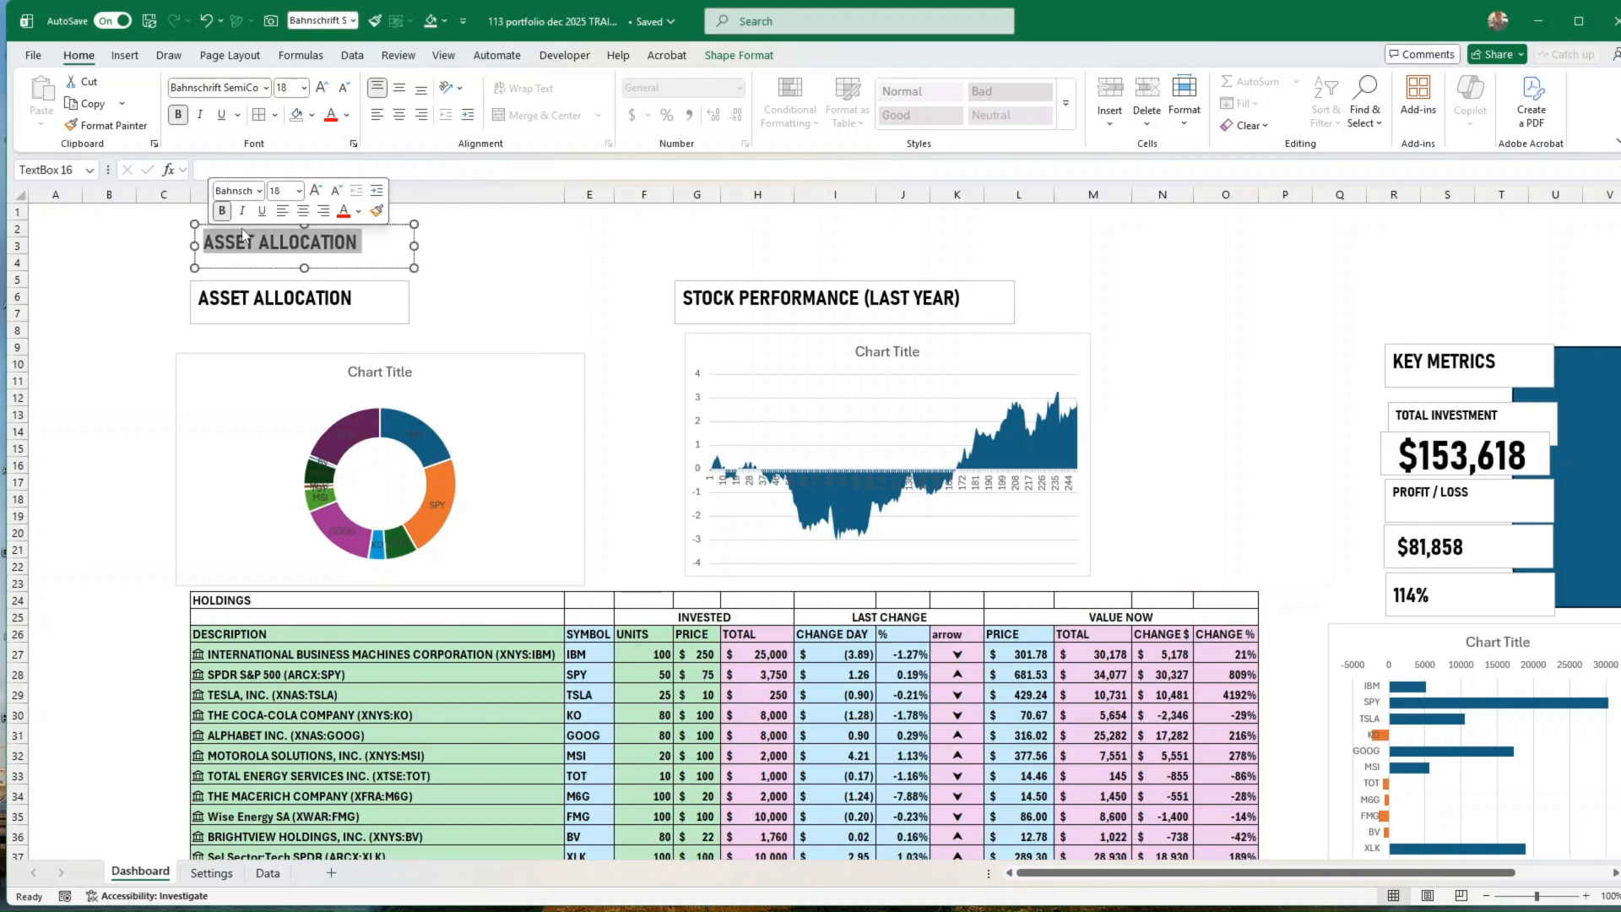
{"action": "type", "text": "STOCK & "}
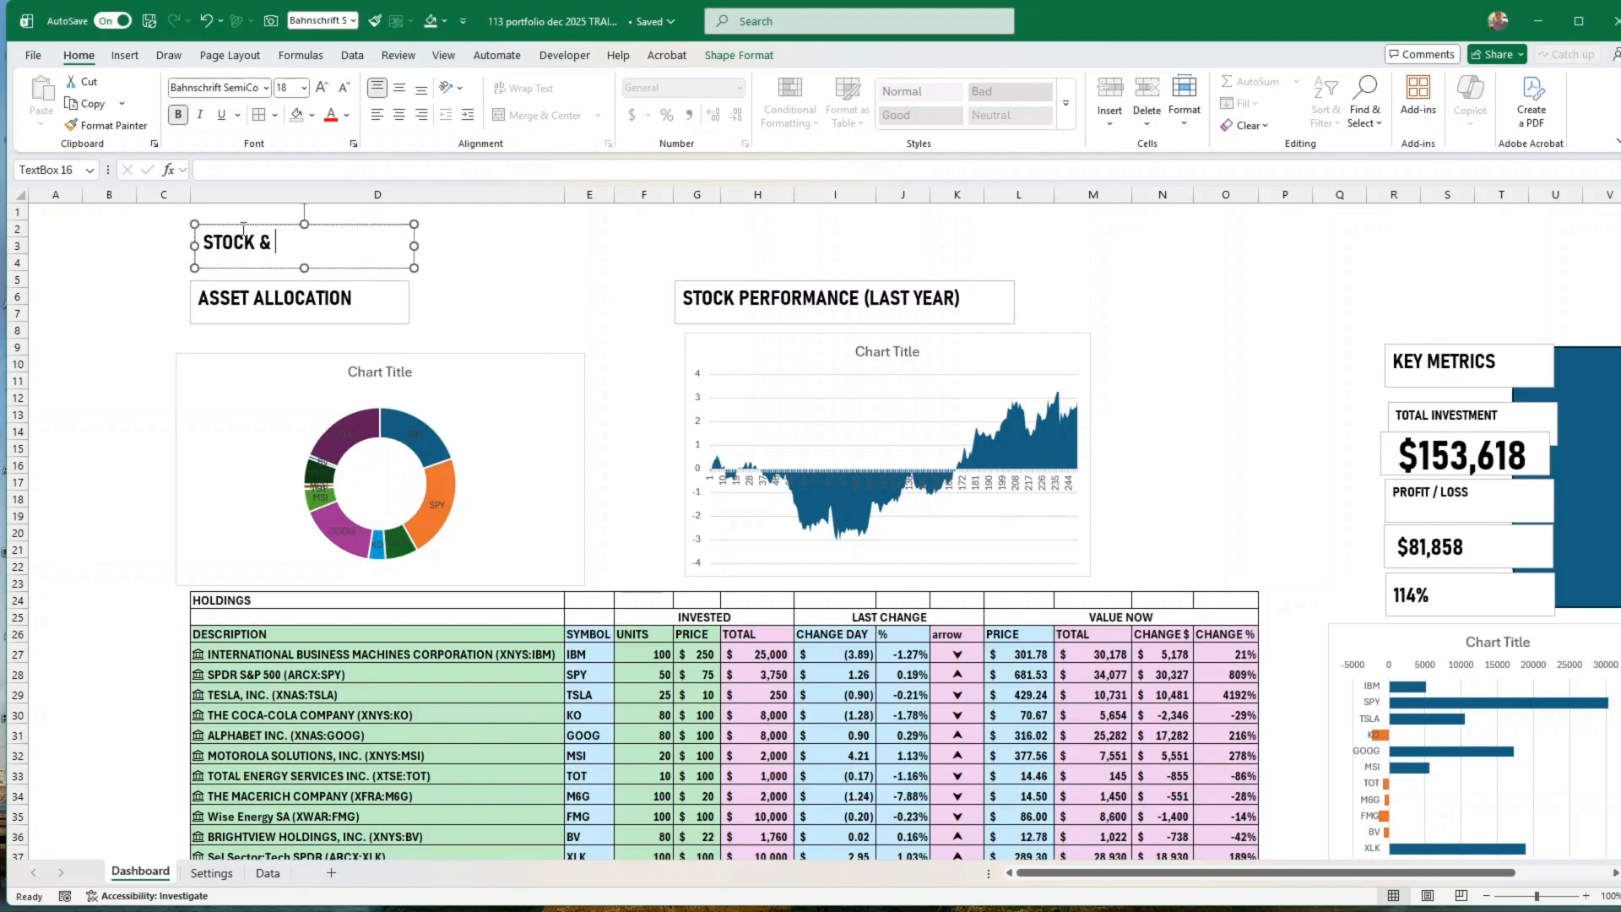
{"action": "type", "text": "PORTFOLIO PER"}
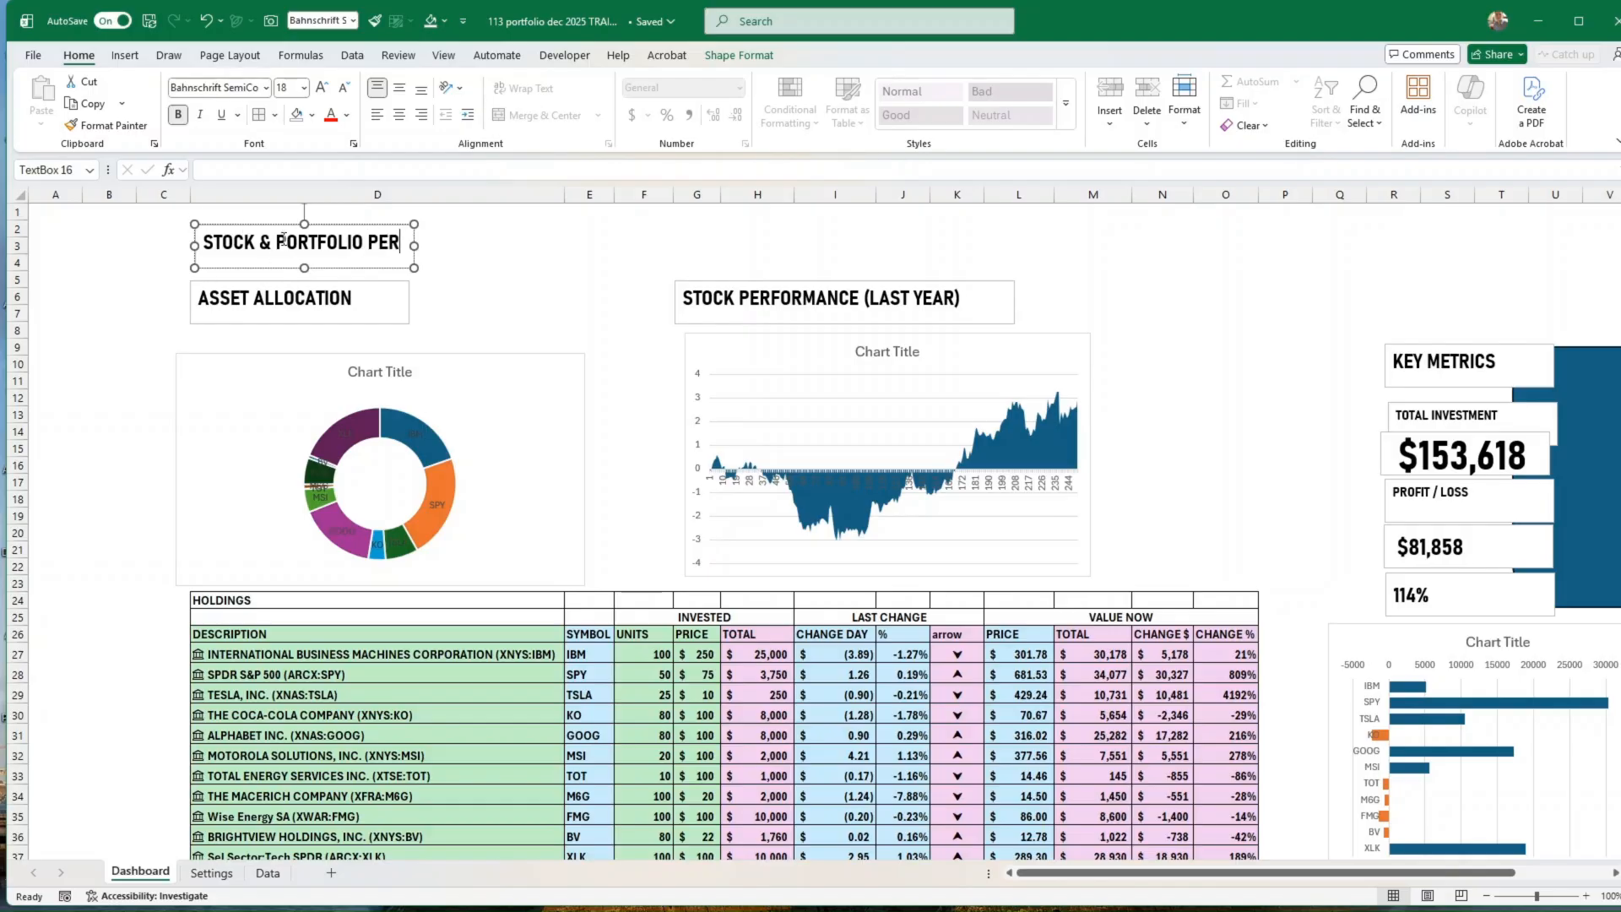
{"action": "key", "text": "Left"}
{"action": "type", "text": "ETF"}
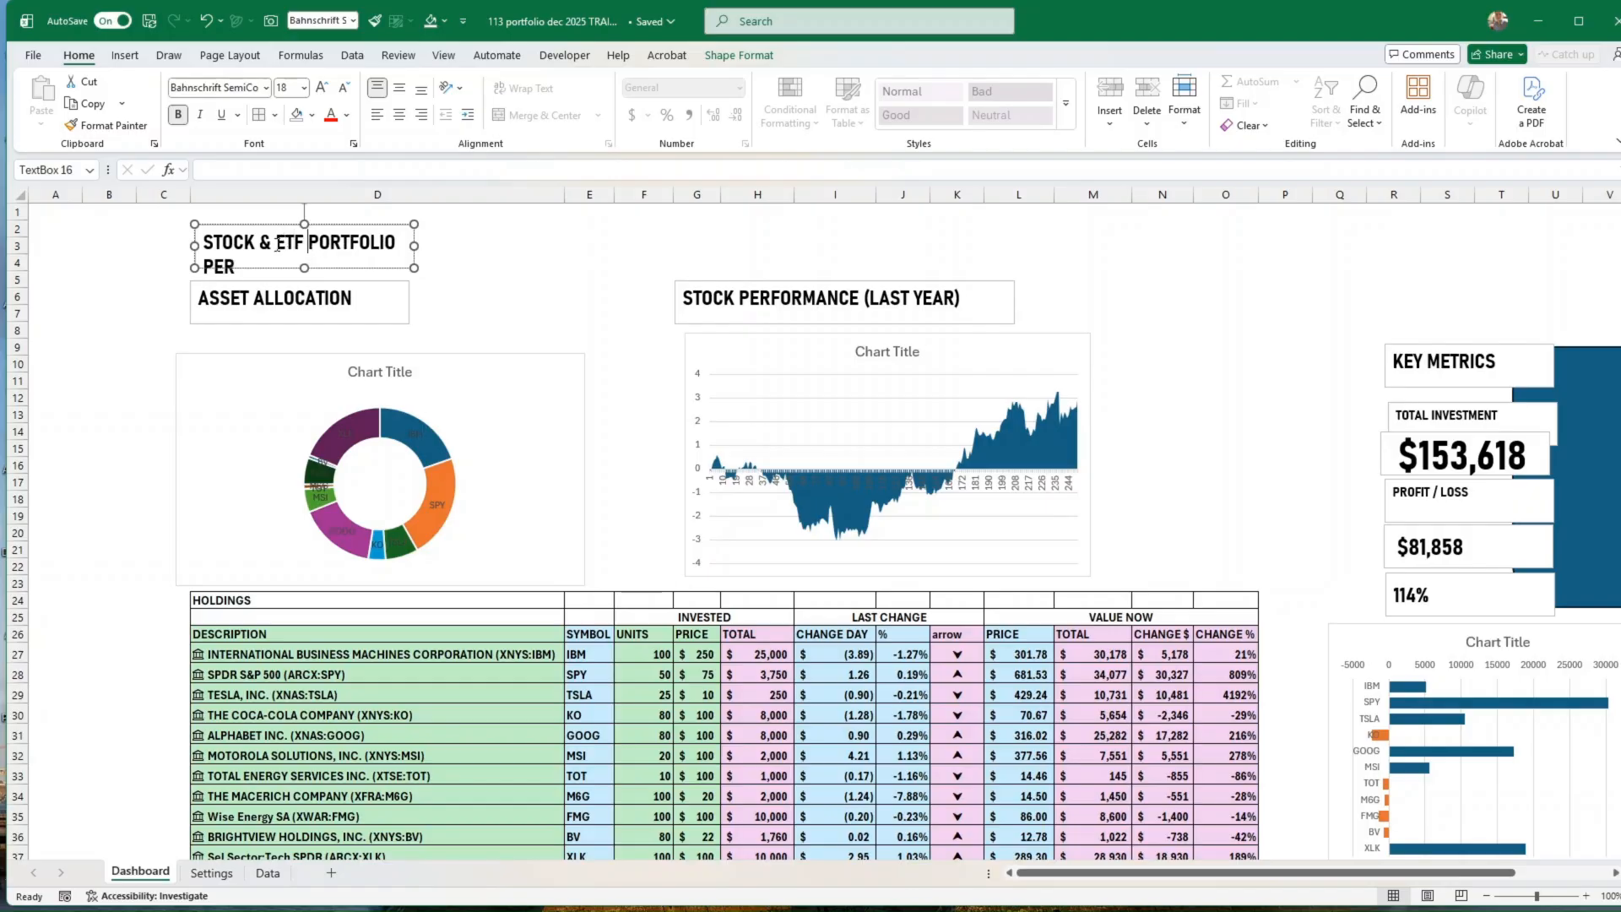
{"action": "key", "text": "ctrl+shift+End"}
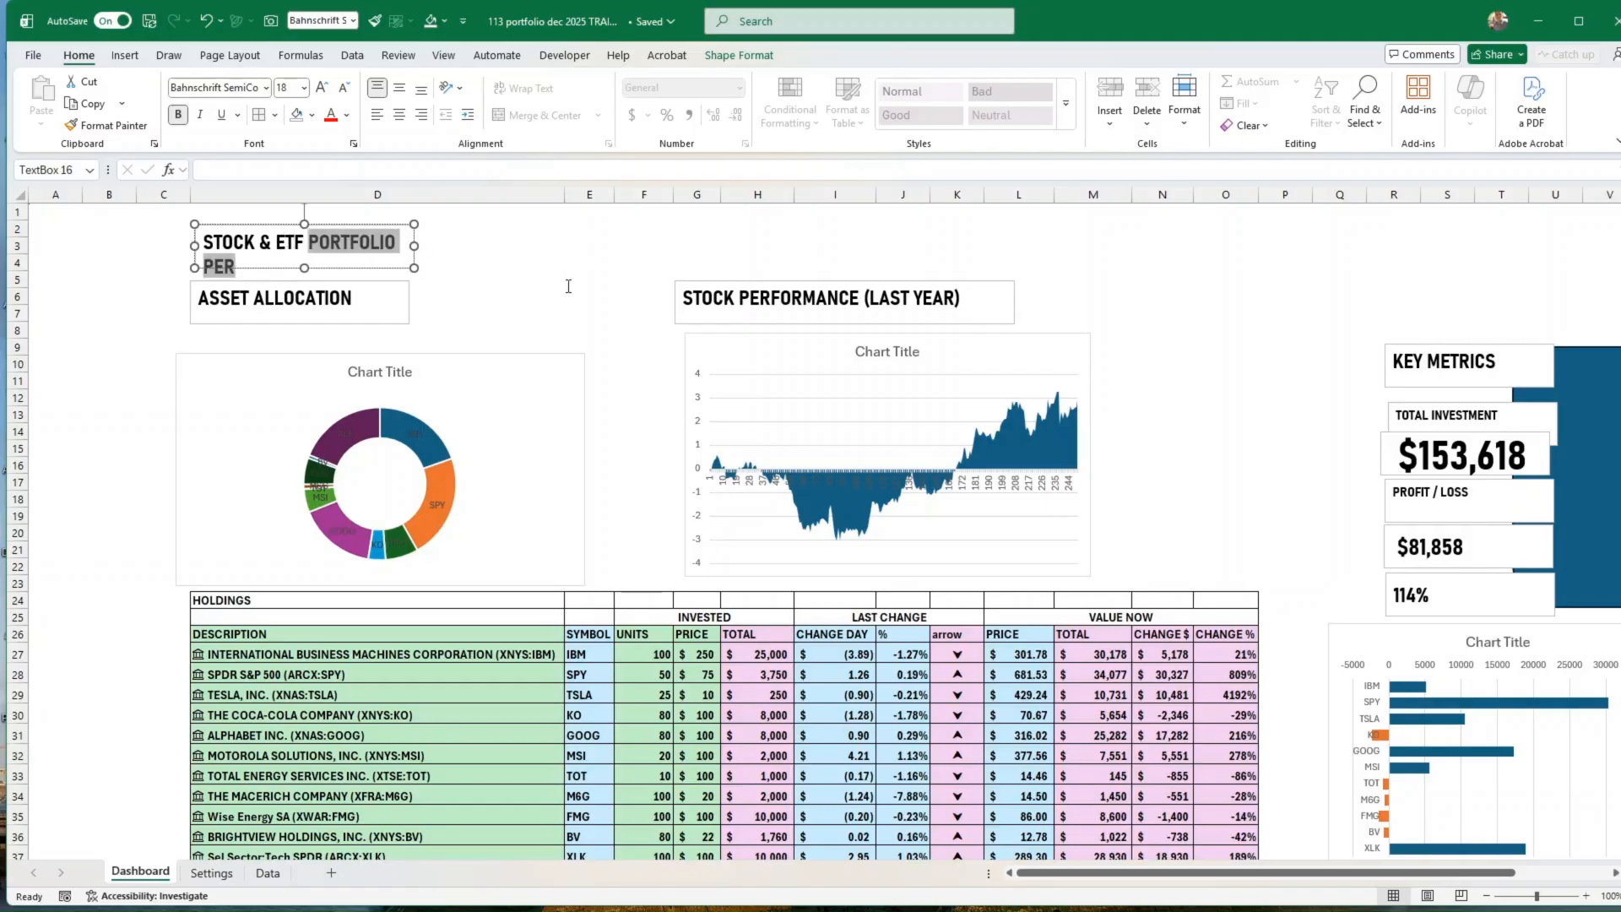
{"action": "left_click", "coordinate": [418, 229]}
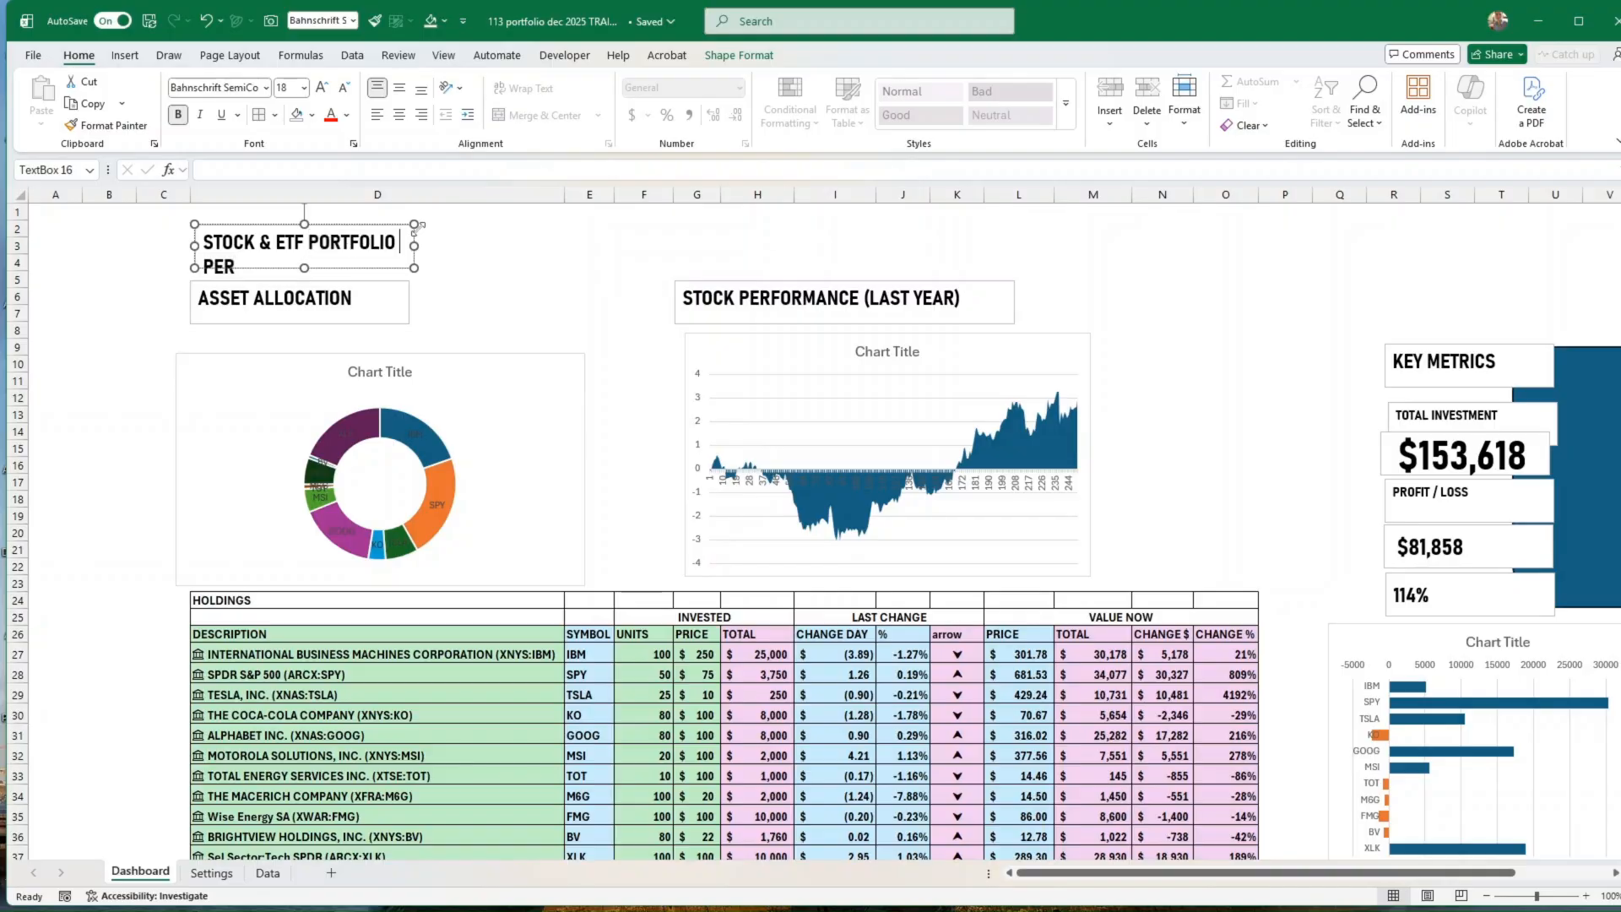
{"action": "key", "text": "Delete"}
{"action": "key", "text": "Delete"}
{"action": "key", "text": "Delete"}
{"action": "key", "text": "Delete"}
{"action": "left_click_drag", "start_coordinate": [413, 246], "coordinate": [573, 246]}
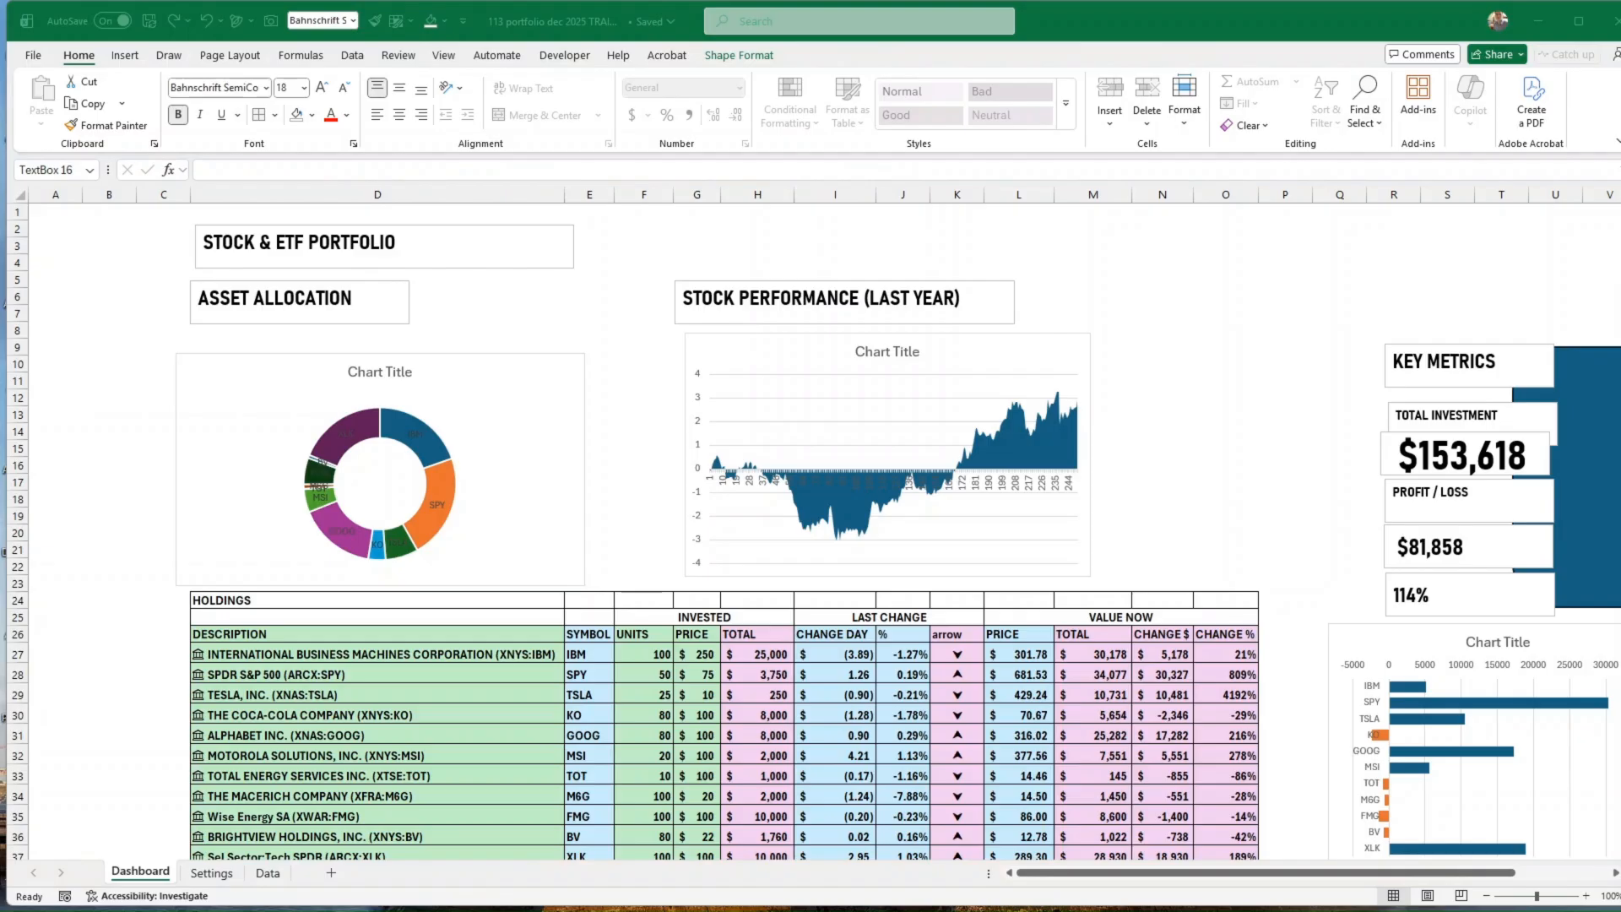
Step: Set the STOCK & ETF PORTFOLIO title to size 36, enlarge its box to fit one line, and move it up to row 1
{"action": "left_click", "coordinate": [426, 243]}
{"action": "left_click", "coordinate": [460, 260]}
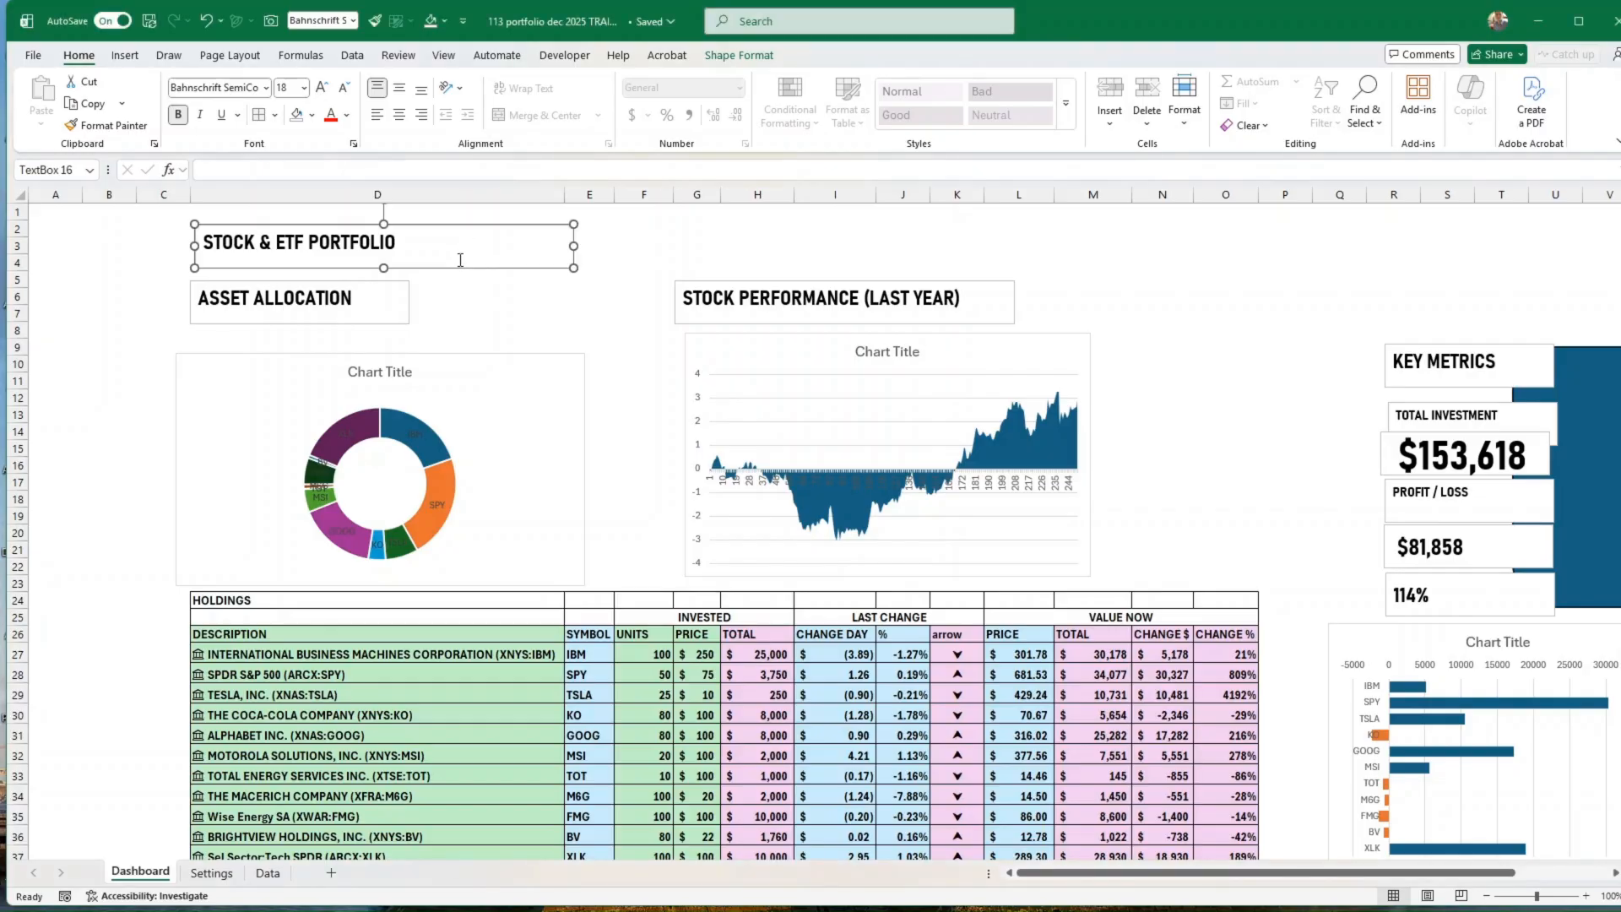
{"action": "left_click", "coordinate": [288, 88]}
{"action": "type", "text": "36"}
{"action": "key", "text": "Return"}
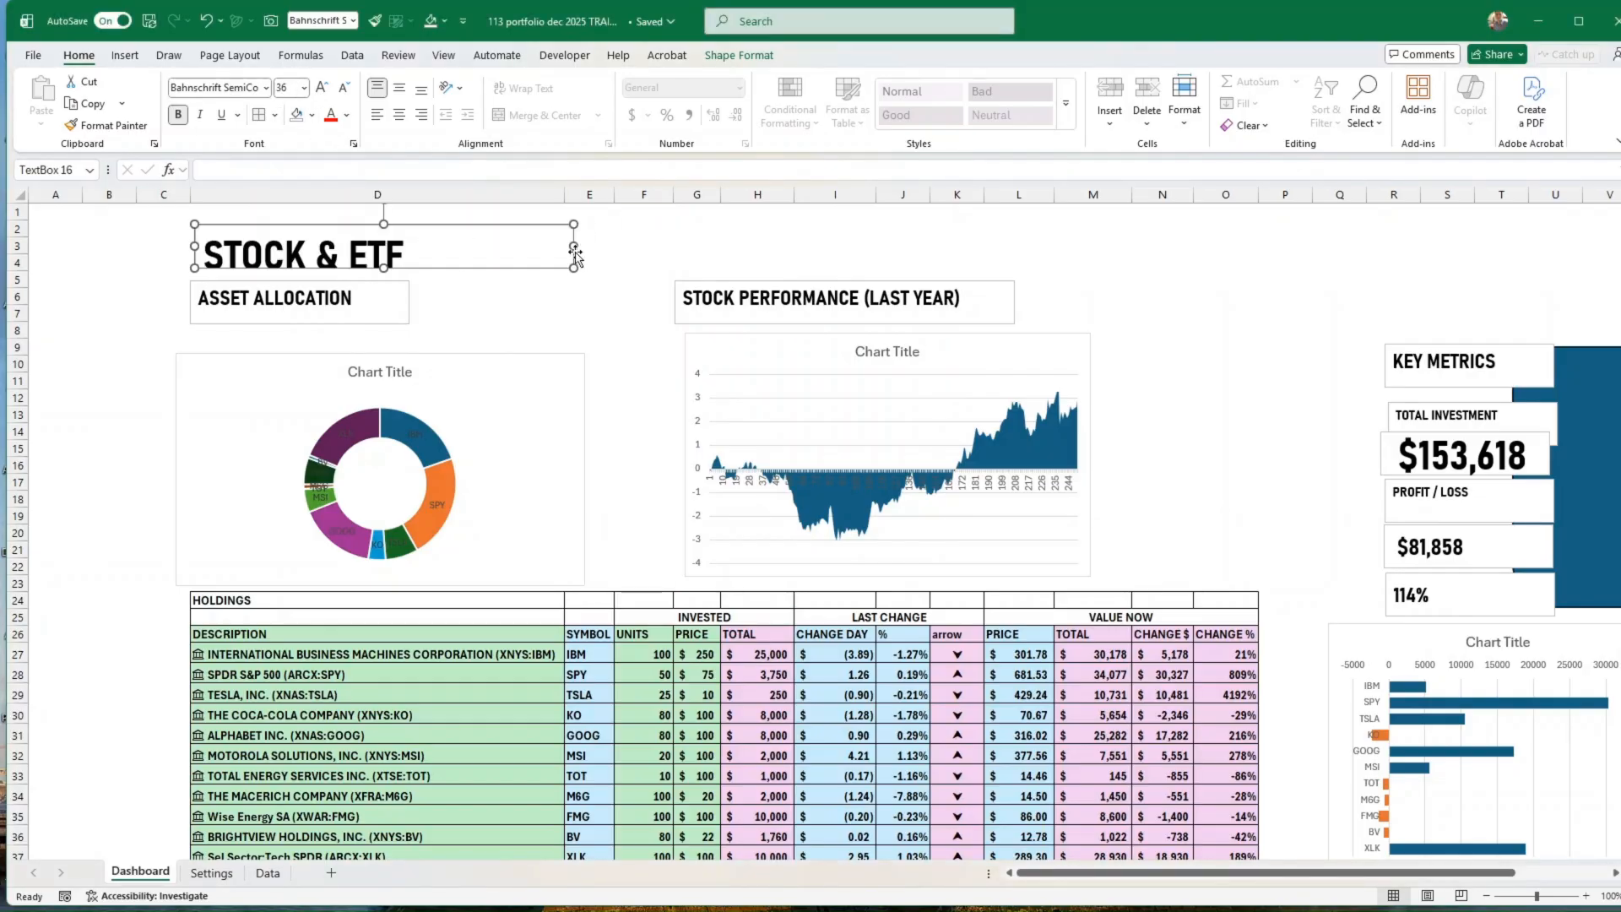
{"action": "left_click_drag", "start_coordinate": [575, 246], "coordinate": [679, 245]}
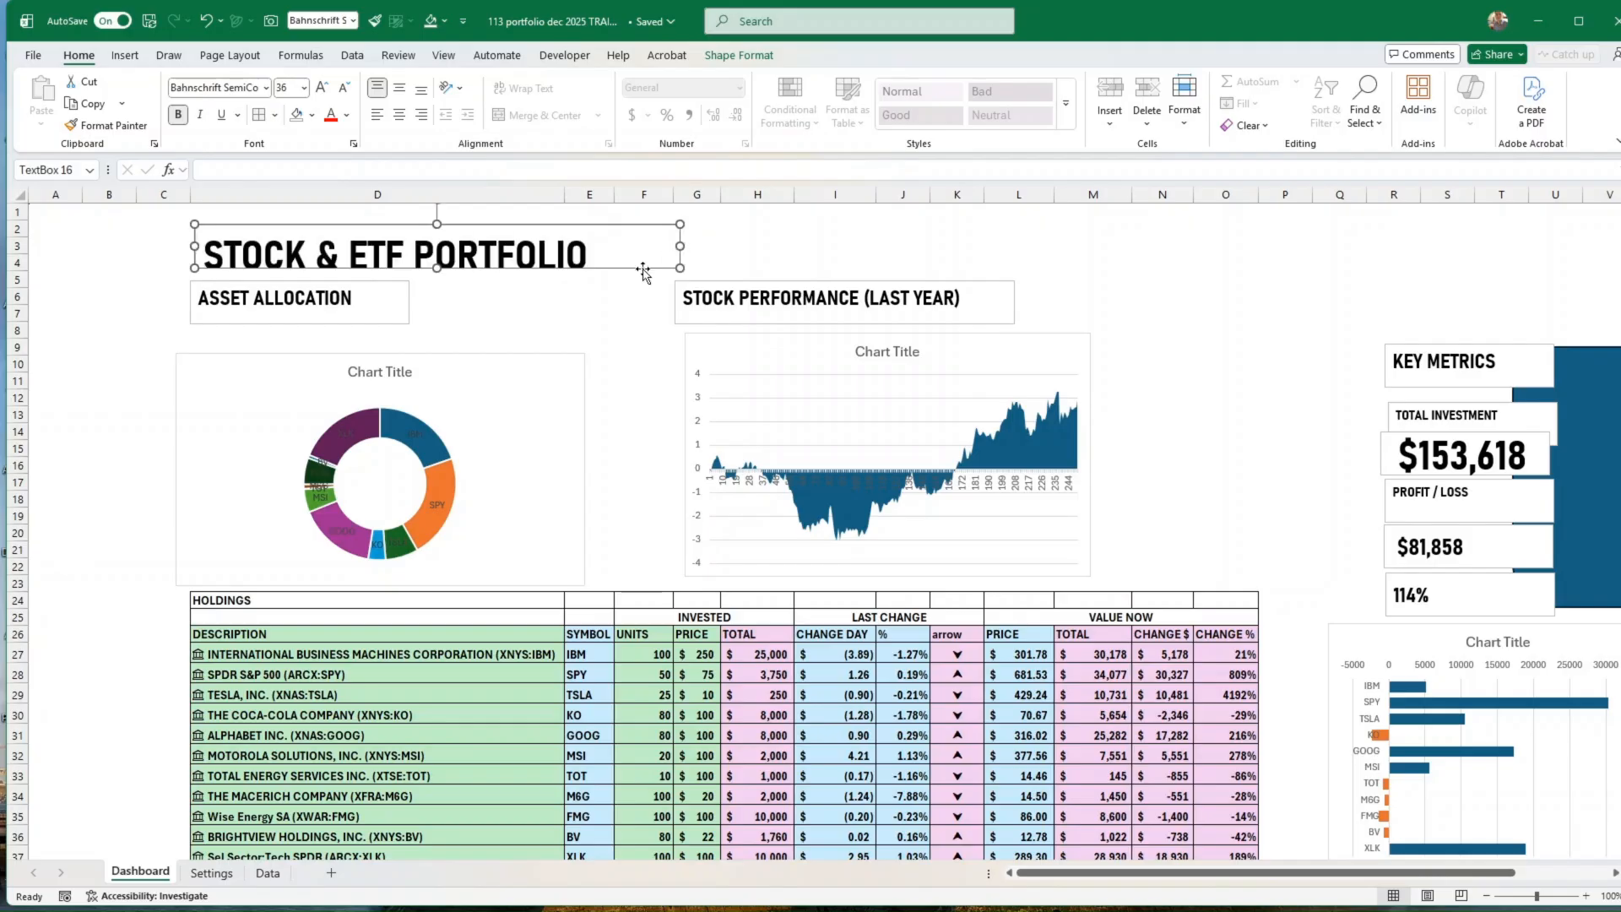
{"action": "left_click_drag", "start_coordinate": [436, 269], "coordinate": [436, 278]}
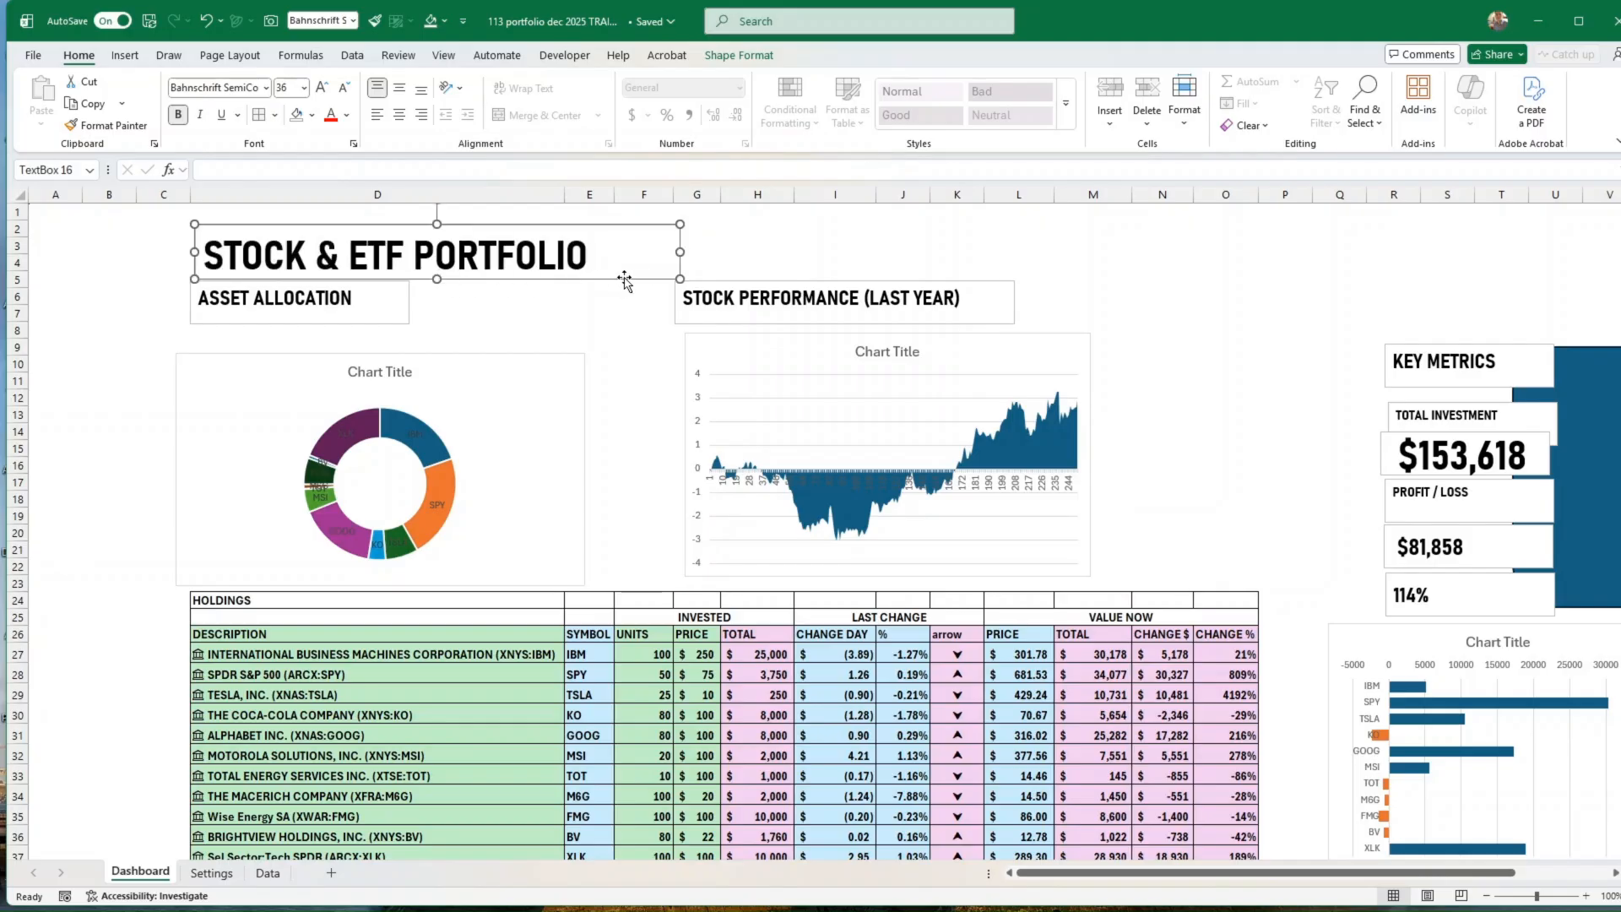
{"action": "left_click_drag", "start_coordinate": [624, 280], "coordinate": [622, 264]}
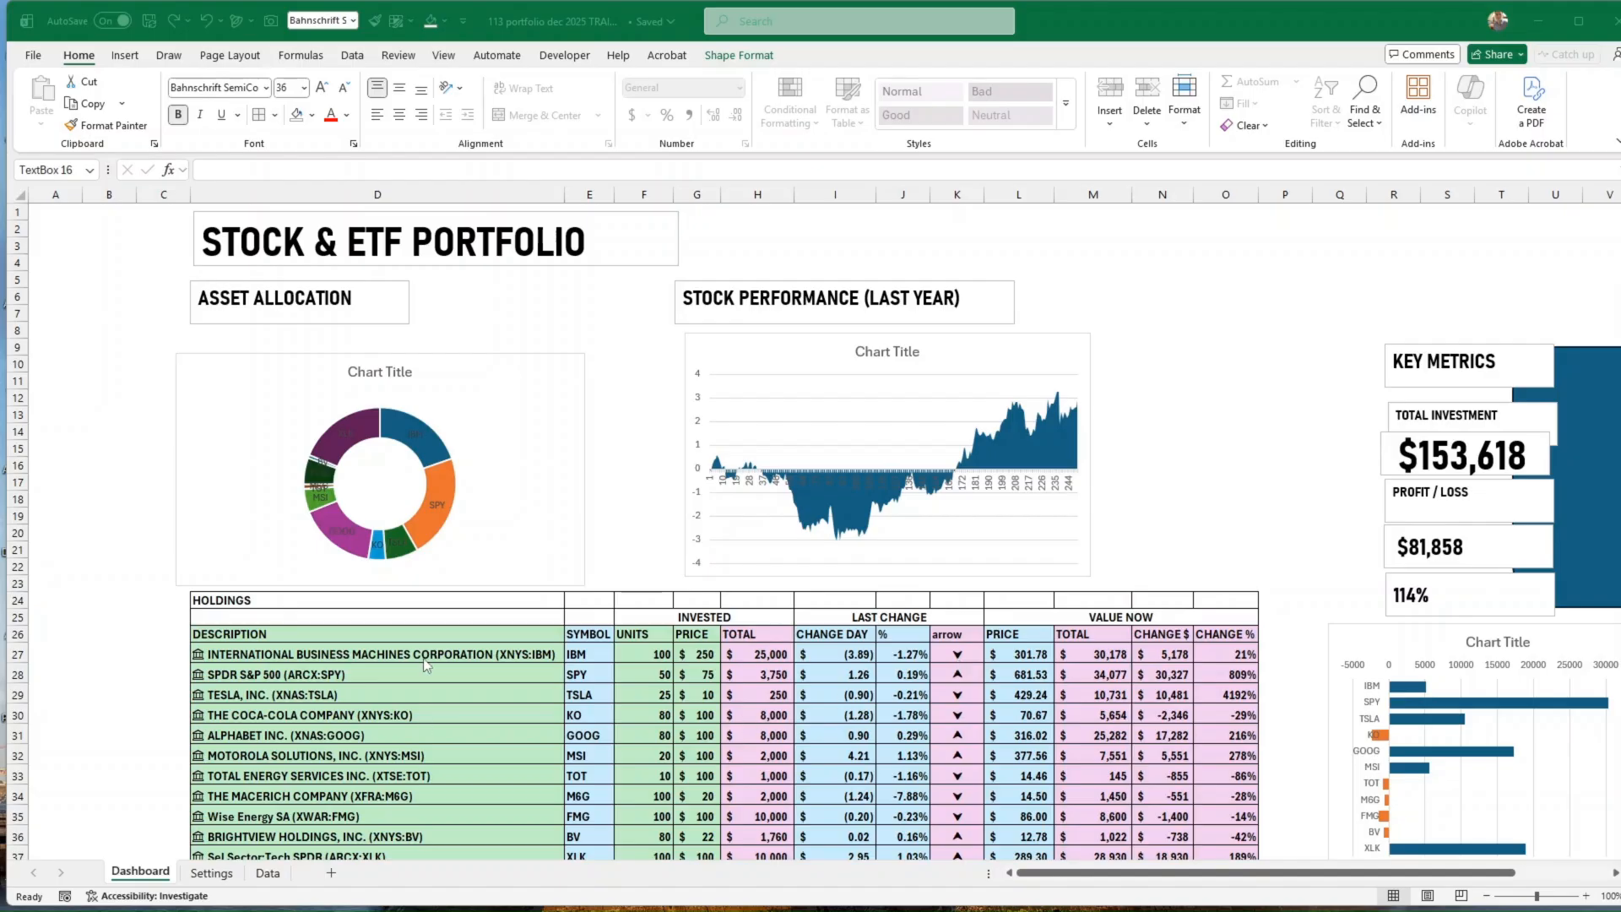
Step: Move the neg and pos helper table beside the bar chart to AD26:AE37
{"action": "left_click", "coordinate": [375, 642]}
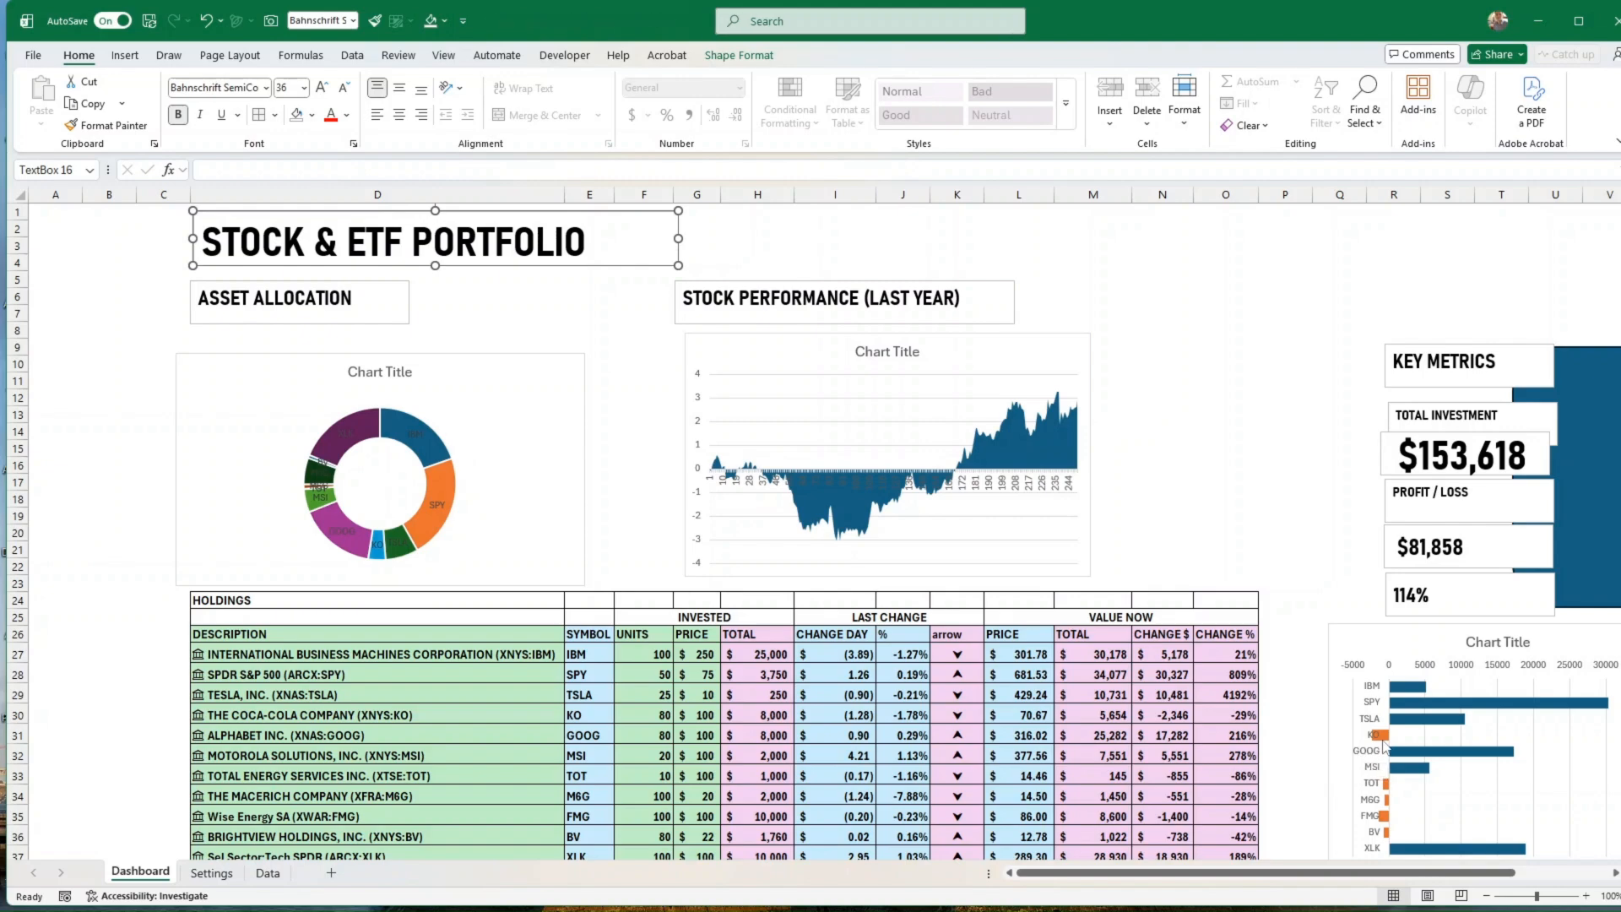
{"action": "scroll", "coordinate": [1384, 744], "scroll_direction": "down", "scroll_amount": 3}
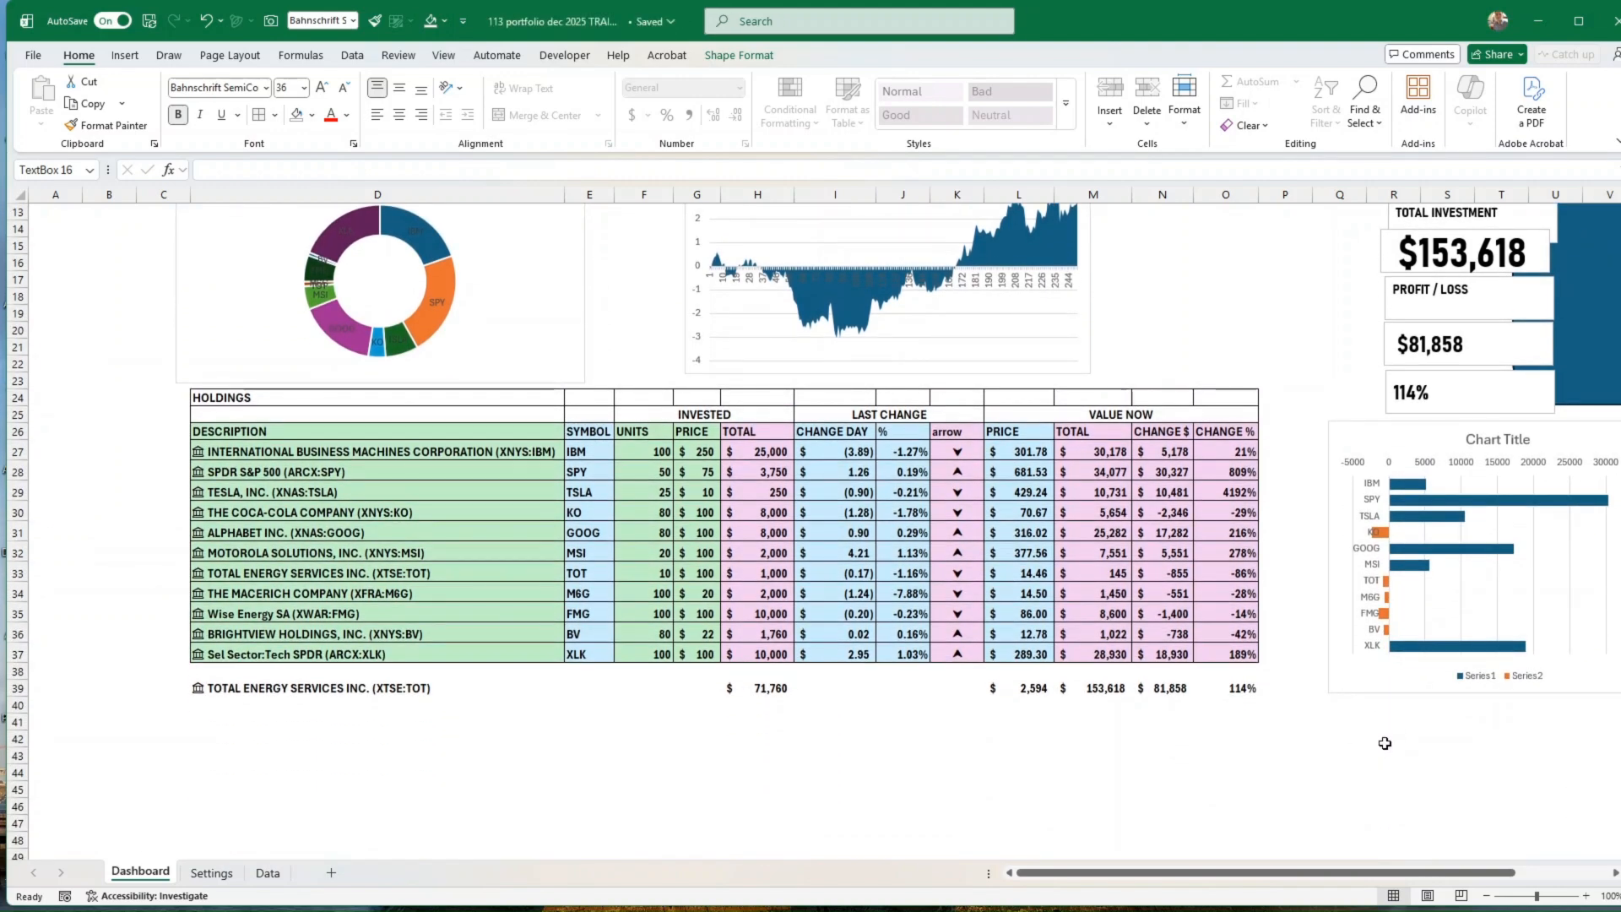
{"action": "left_click_drag", "start_coordinate": [1386, 743], "coordinate": [1495, 740]}
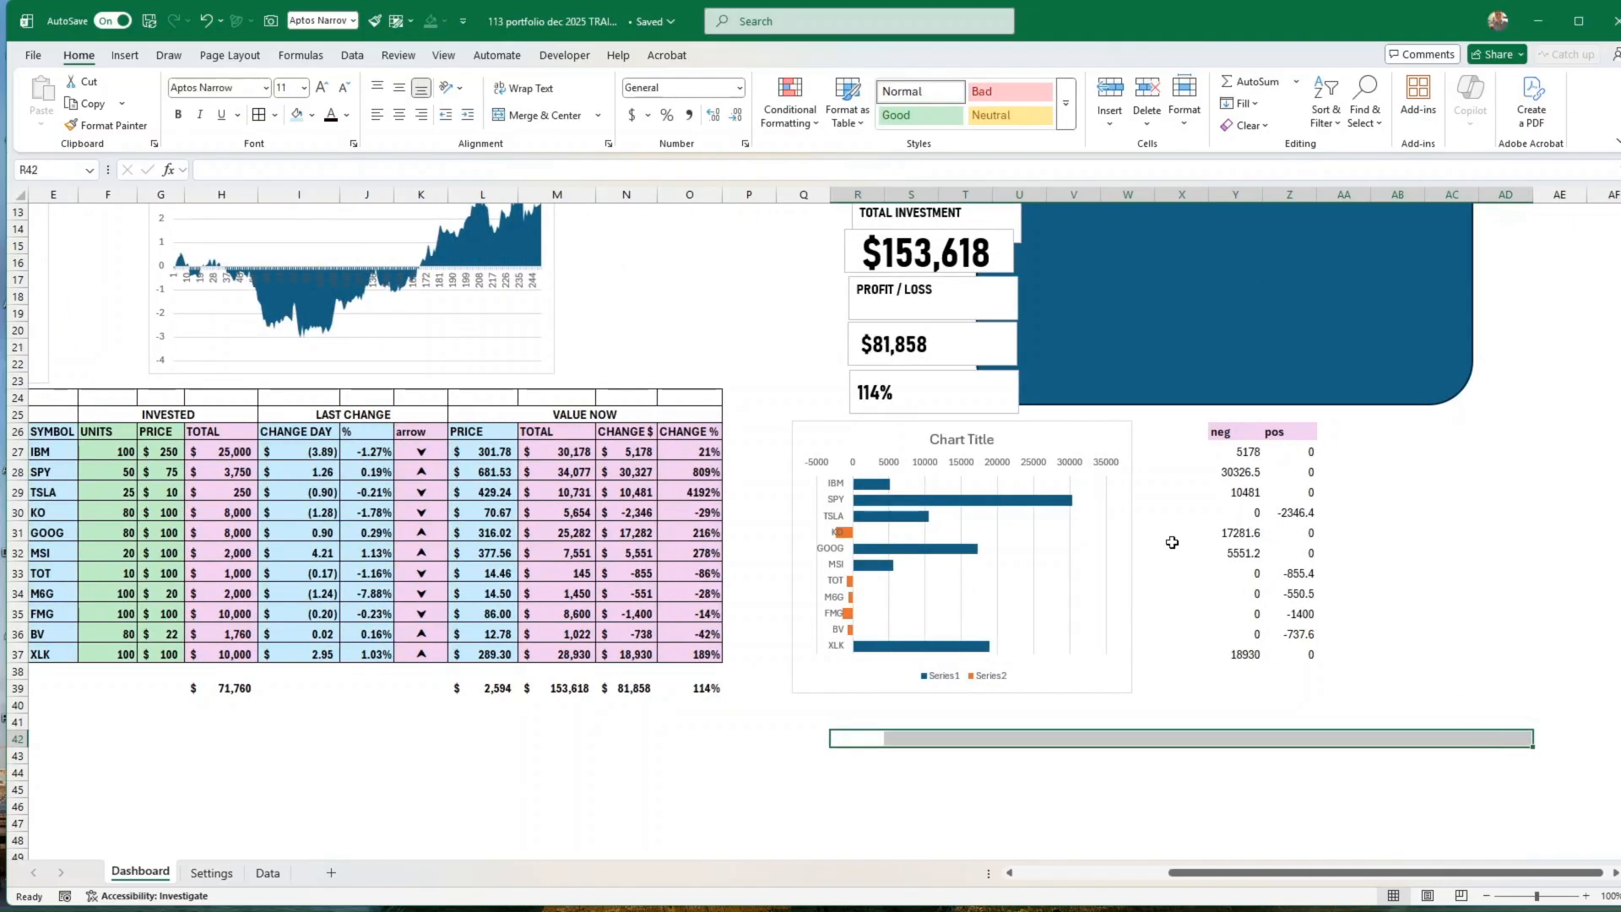
{"action": "left_click_drag", "start_coordinate": [1208, 432], "coordinate": [1304, 658]}
{"action": "left_click", "coordinate": [982, 578]}
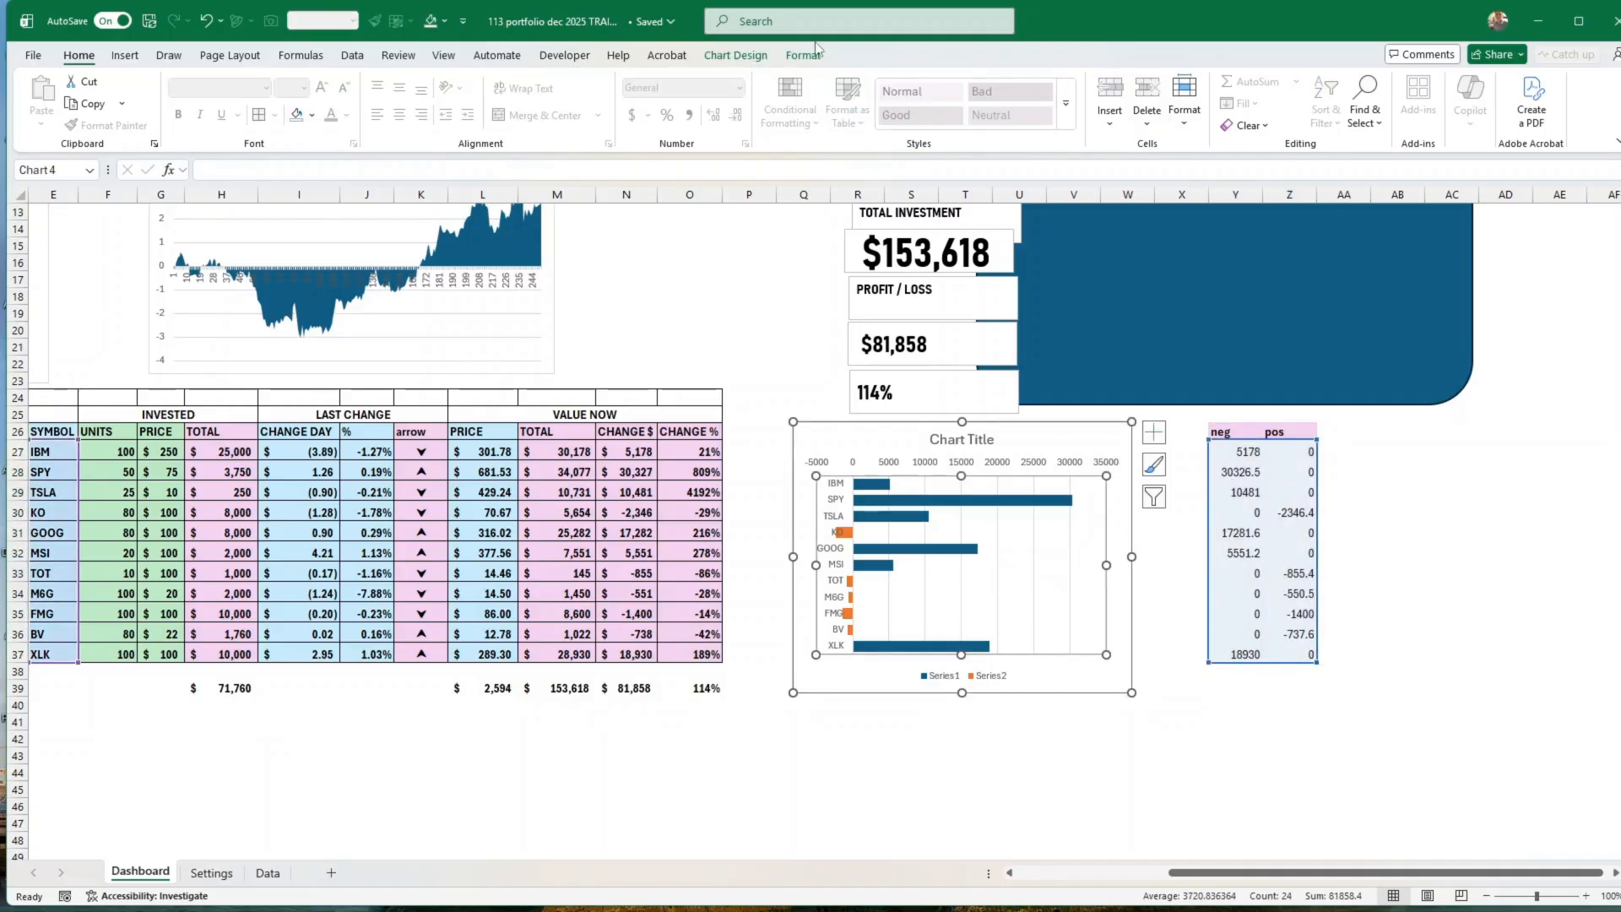
{"action": "left_click", "coordinate": [353, 55]}
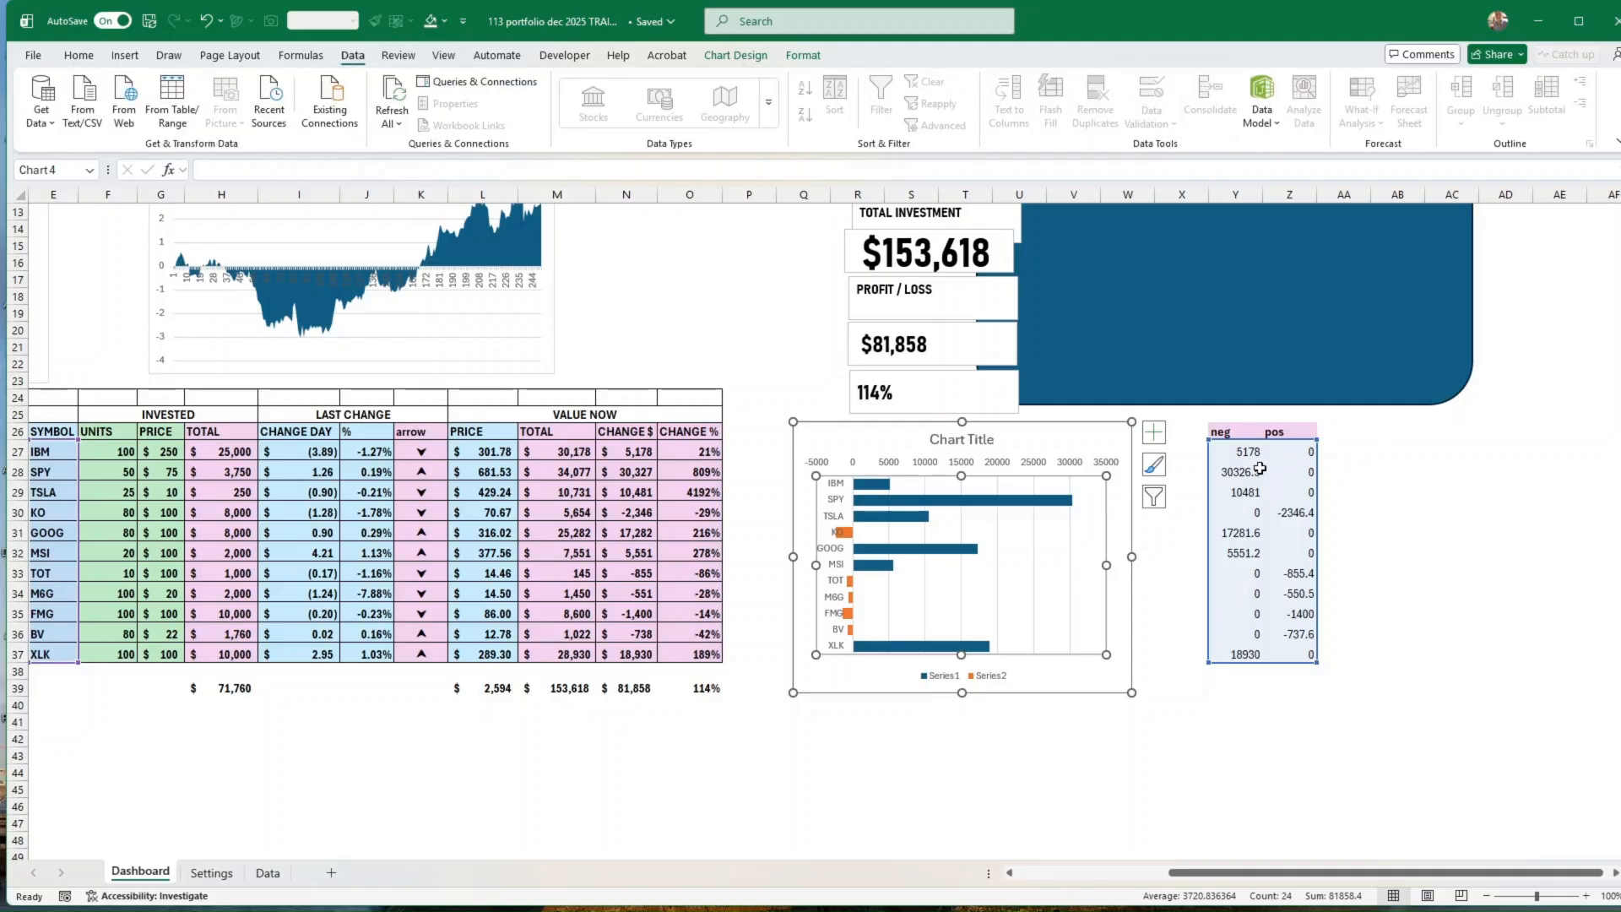
{"action": "left_click_drag", "start_coordinate": [1229, 436], "coordinate": [1559, 669]}
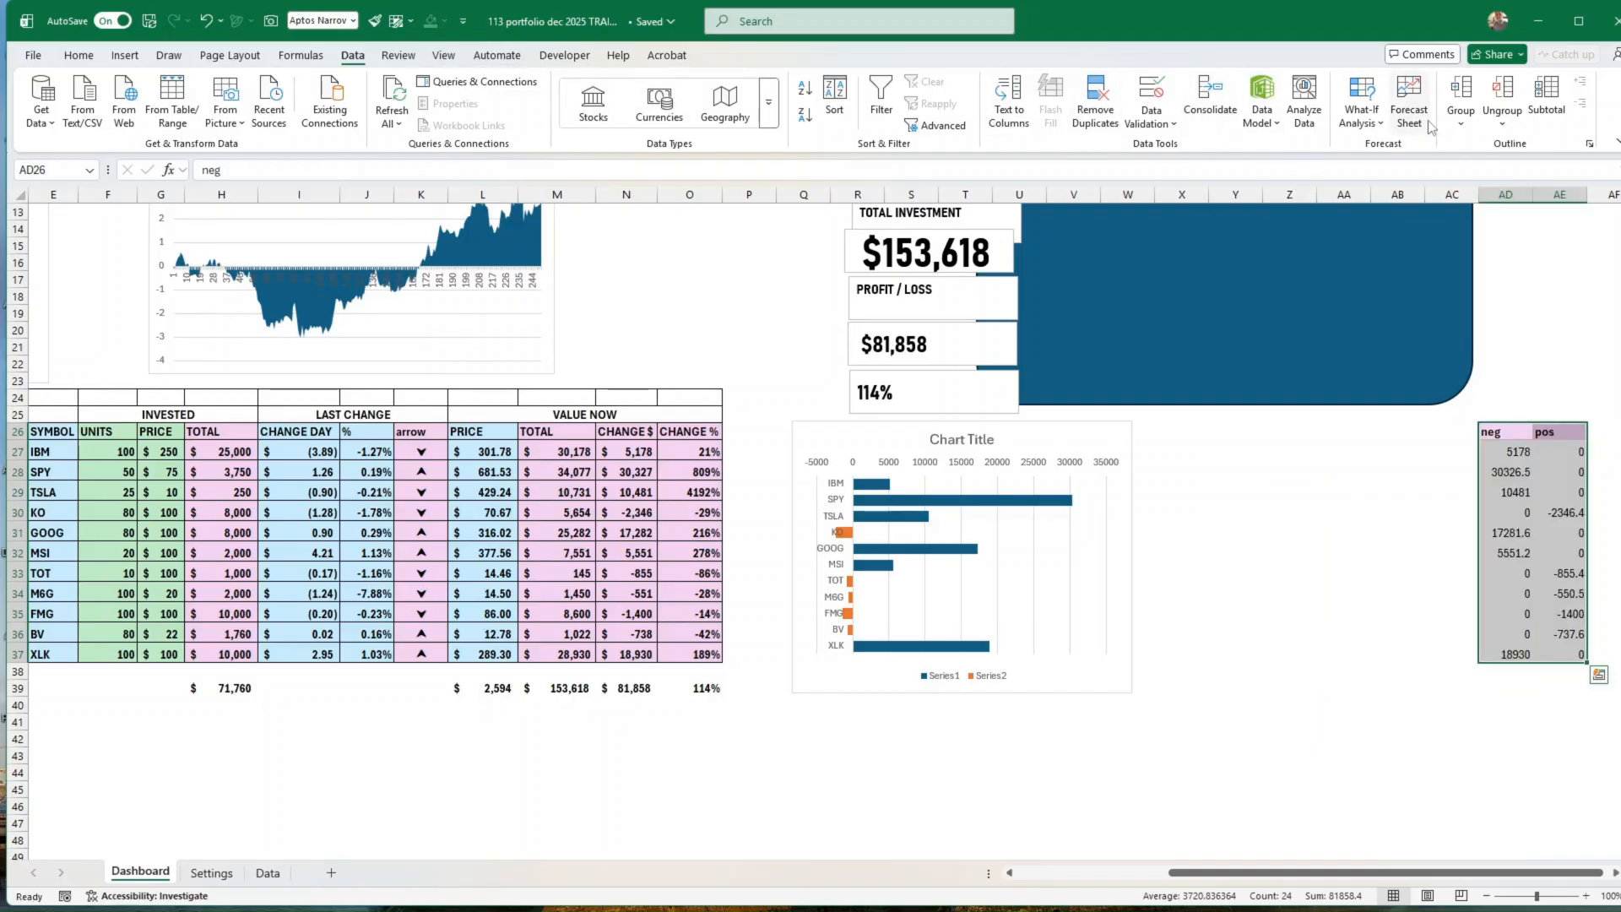
Step: Try to group the neg and pos helper table by rows
{"action": "left_click", "coordinate": [1458, 97]}
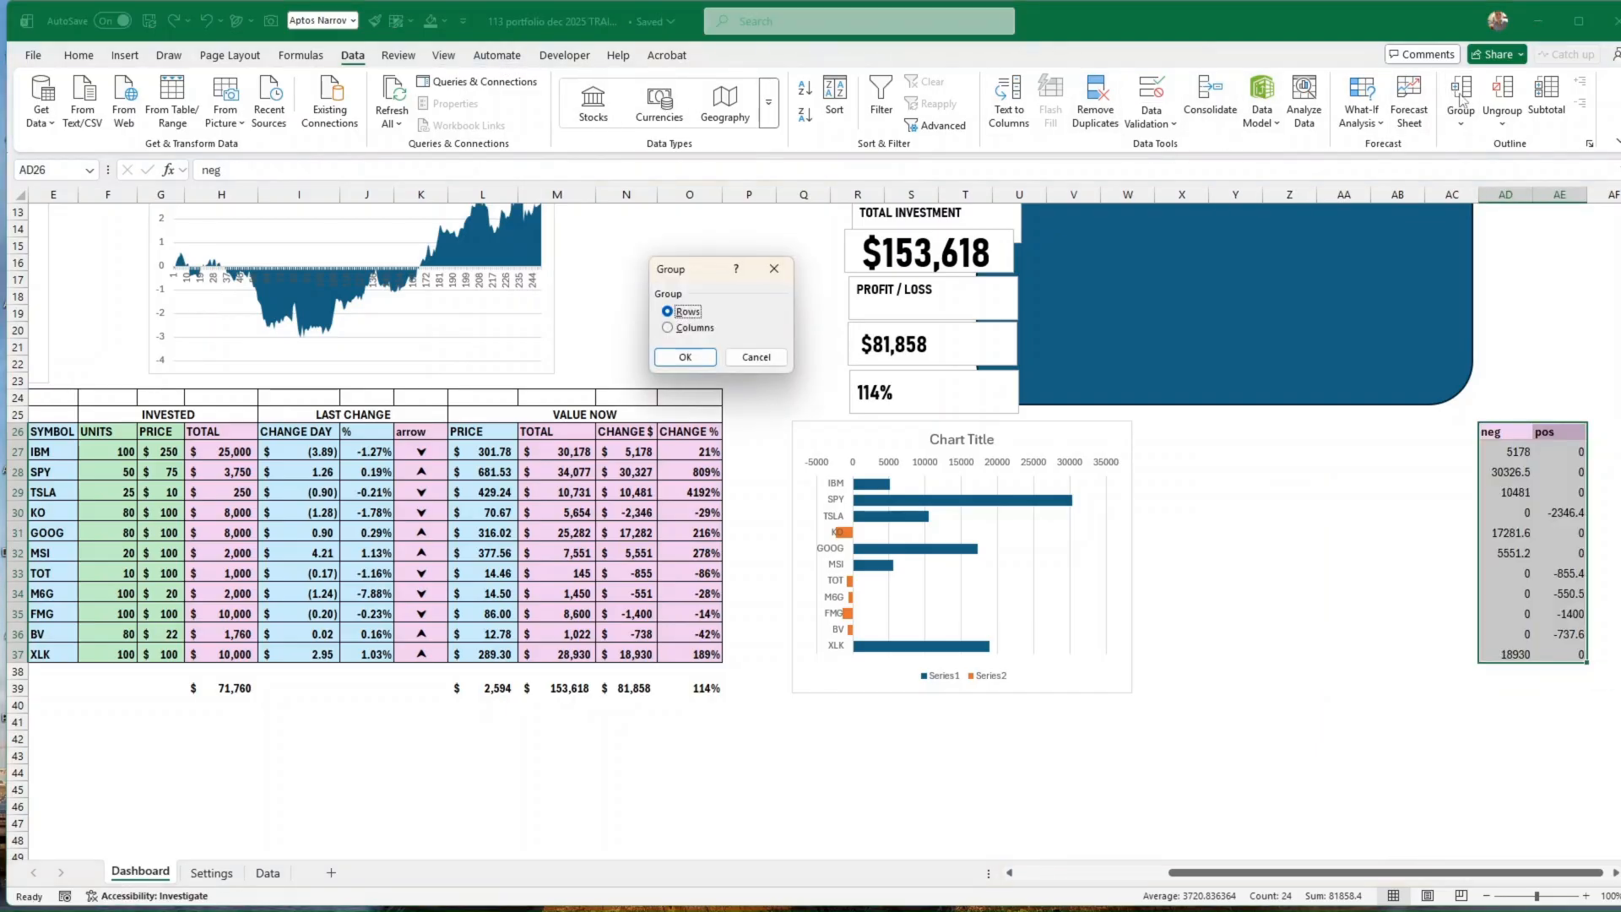
{"action": "left_click", "coordinate": [686, 357]}
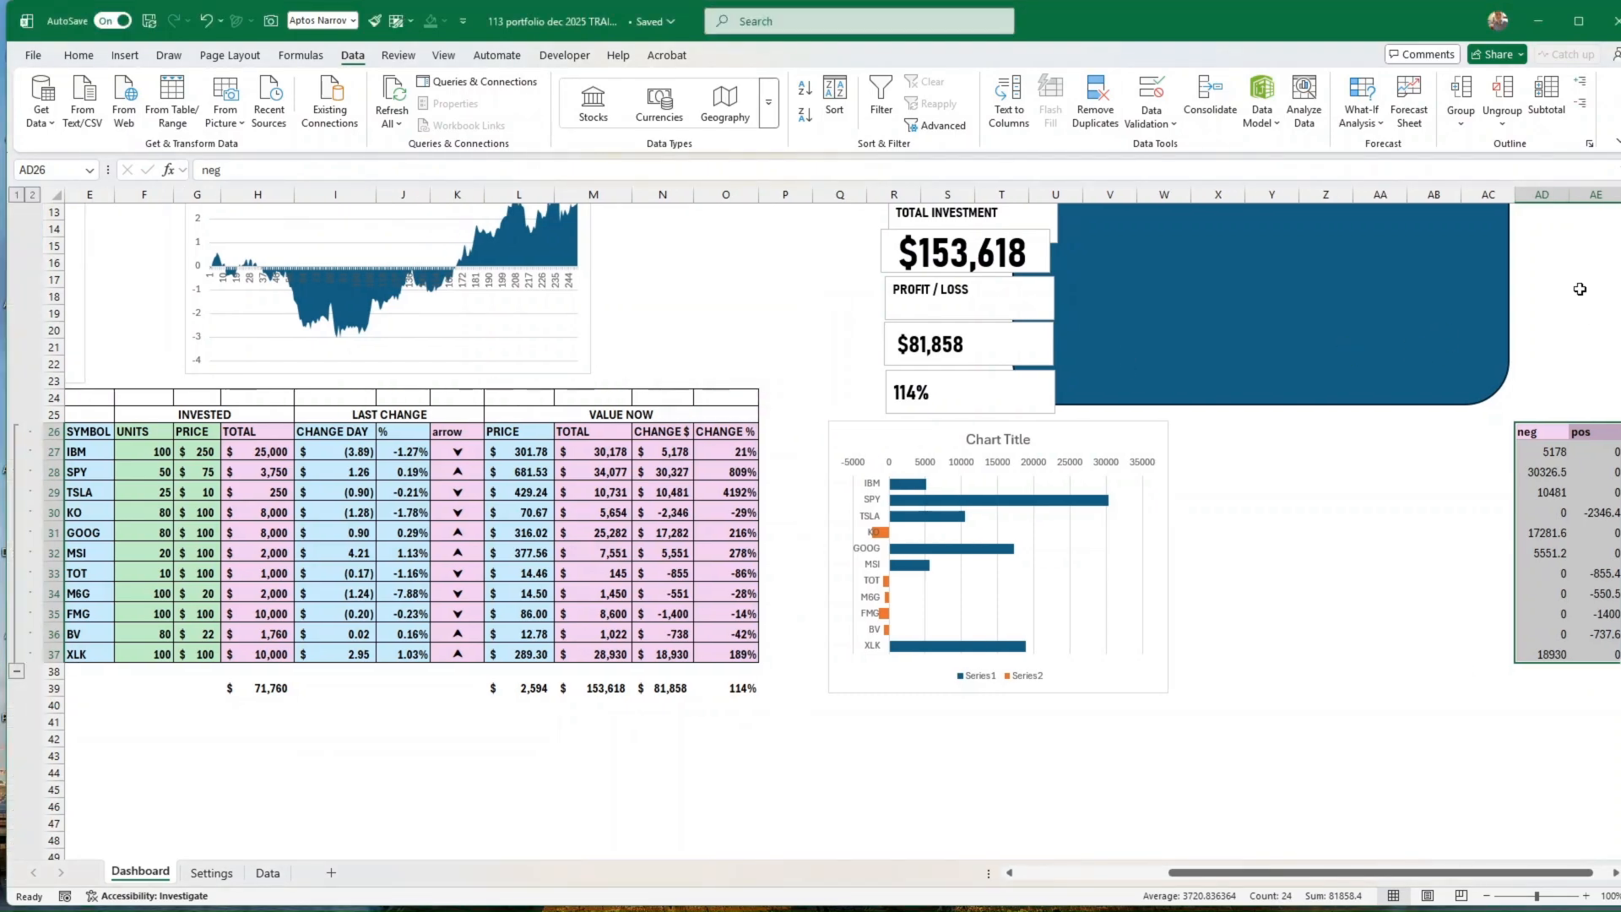
{"action": "key", "text": "ctrl+z"}
Step: Group columns AD and AE, which hold the neg and pos helper table
{"action": "left_click_drag", "start_coordinate": [1506, 194], "coordinate": [1561, 197]}
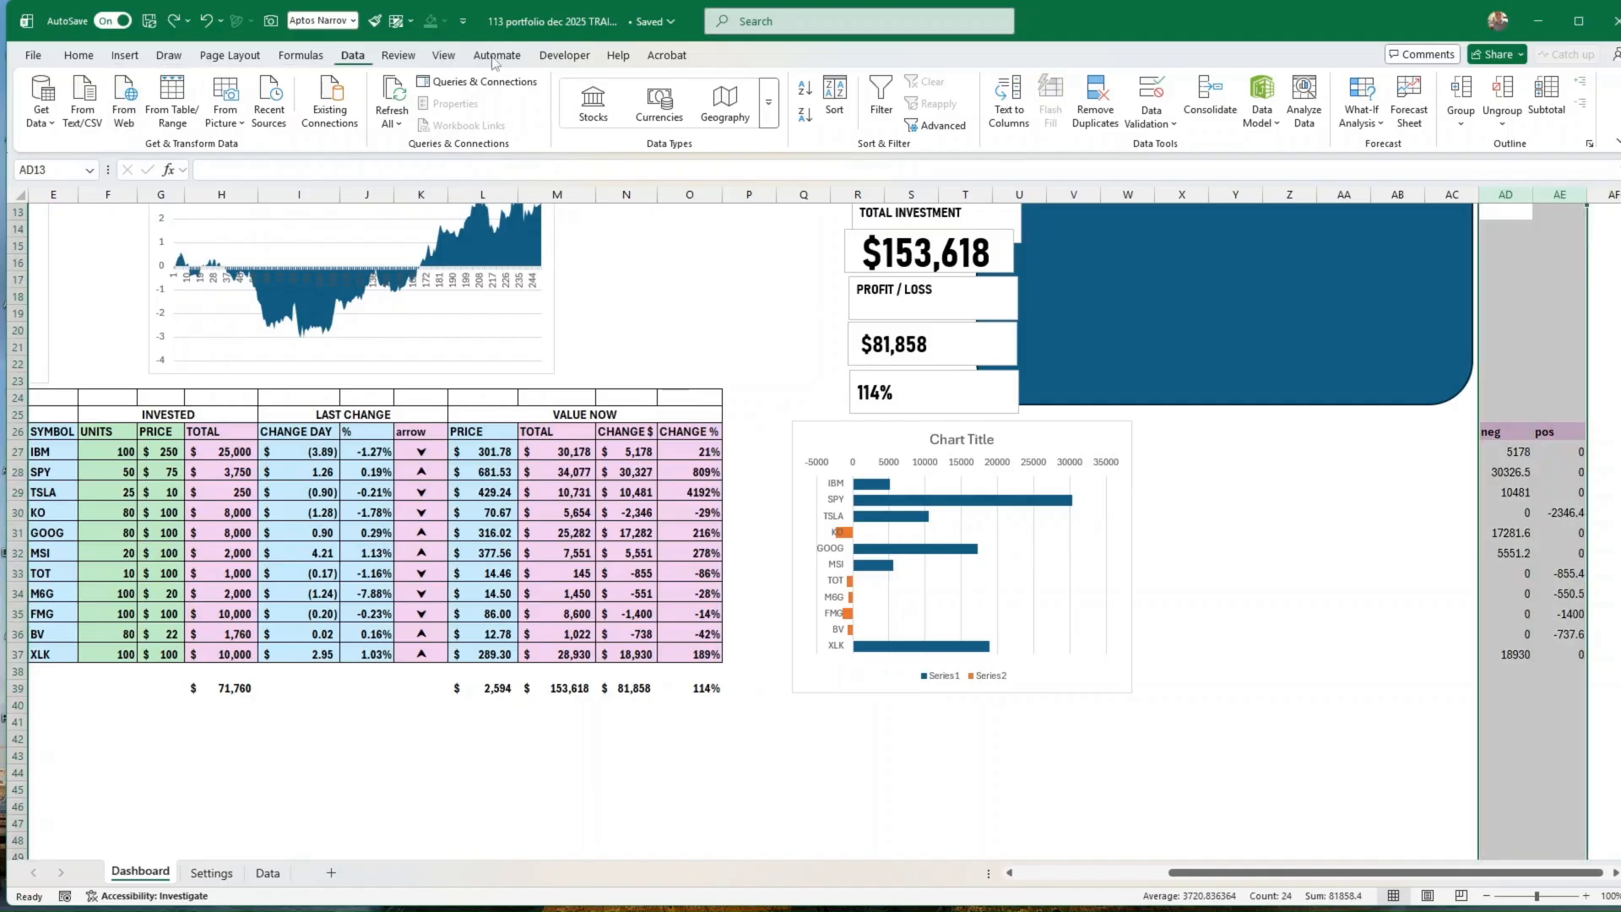
{"action": "left_click", "coordinate": [1463, 122]}
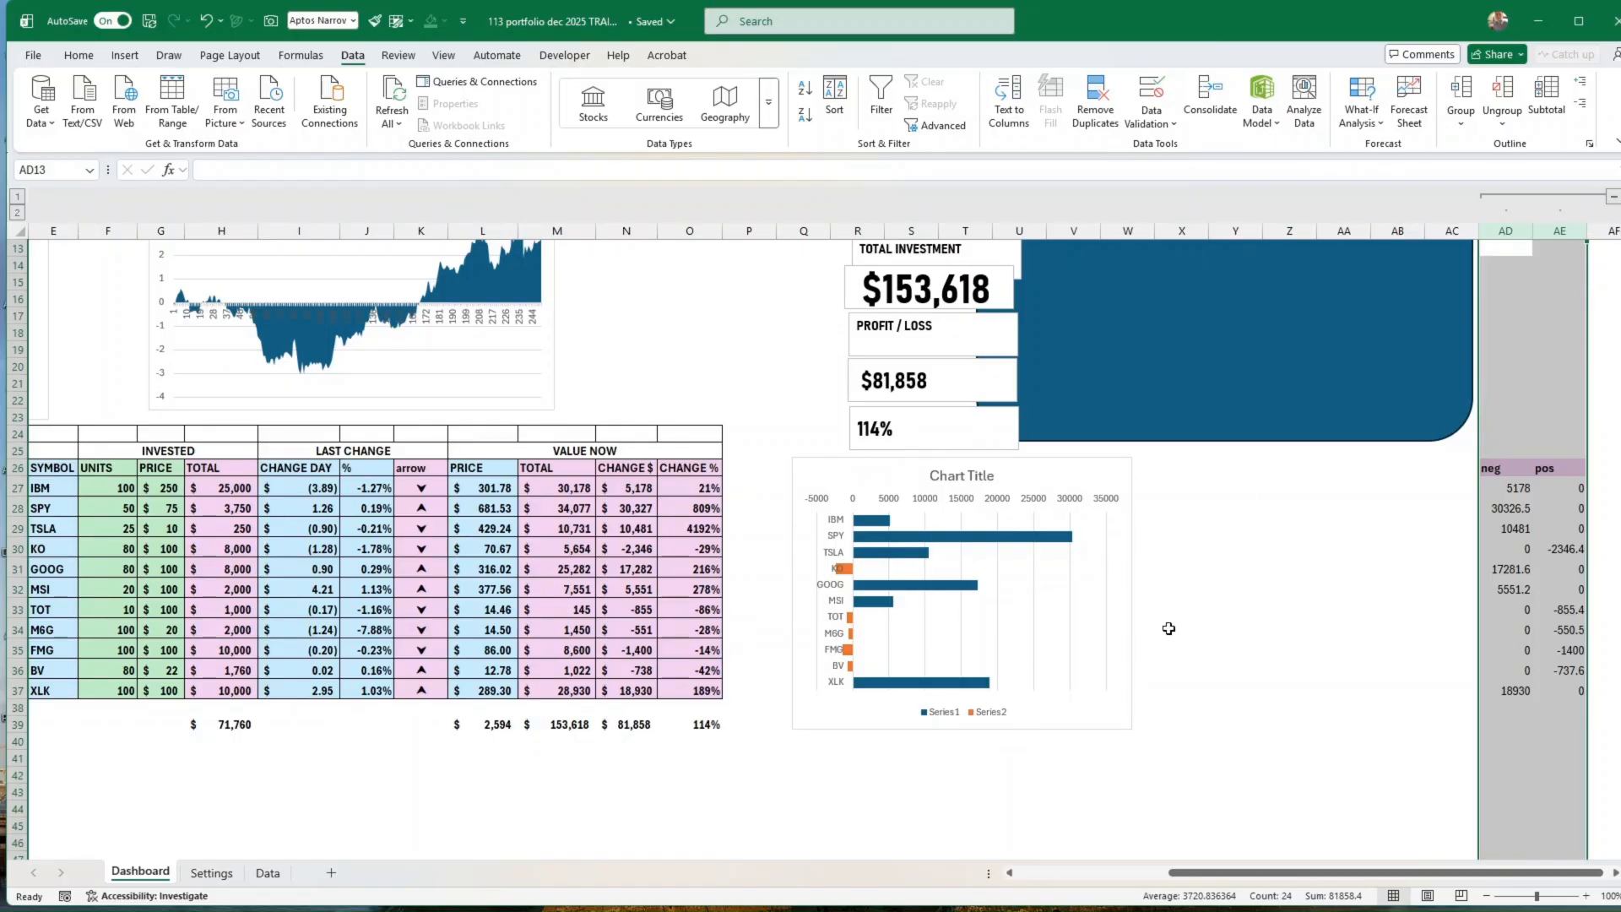
{"action": "left_click", "coordinate": [1360, 706]}
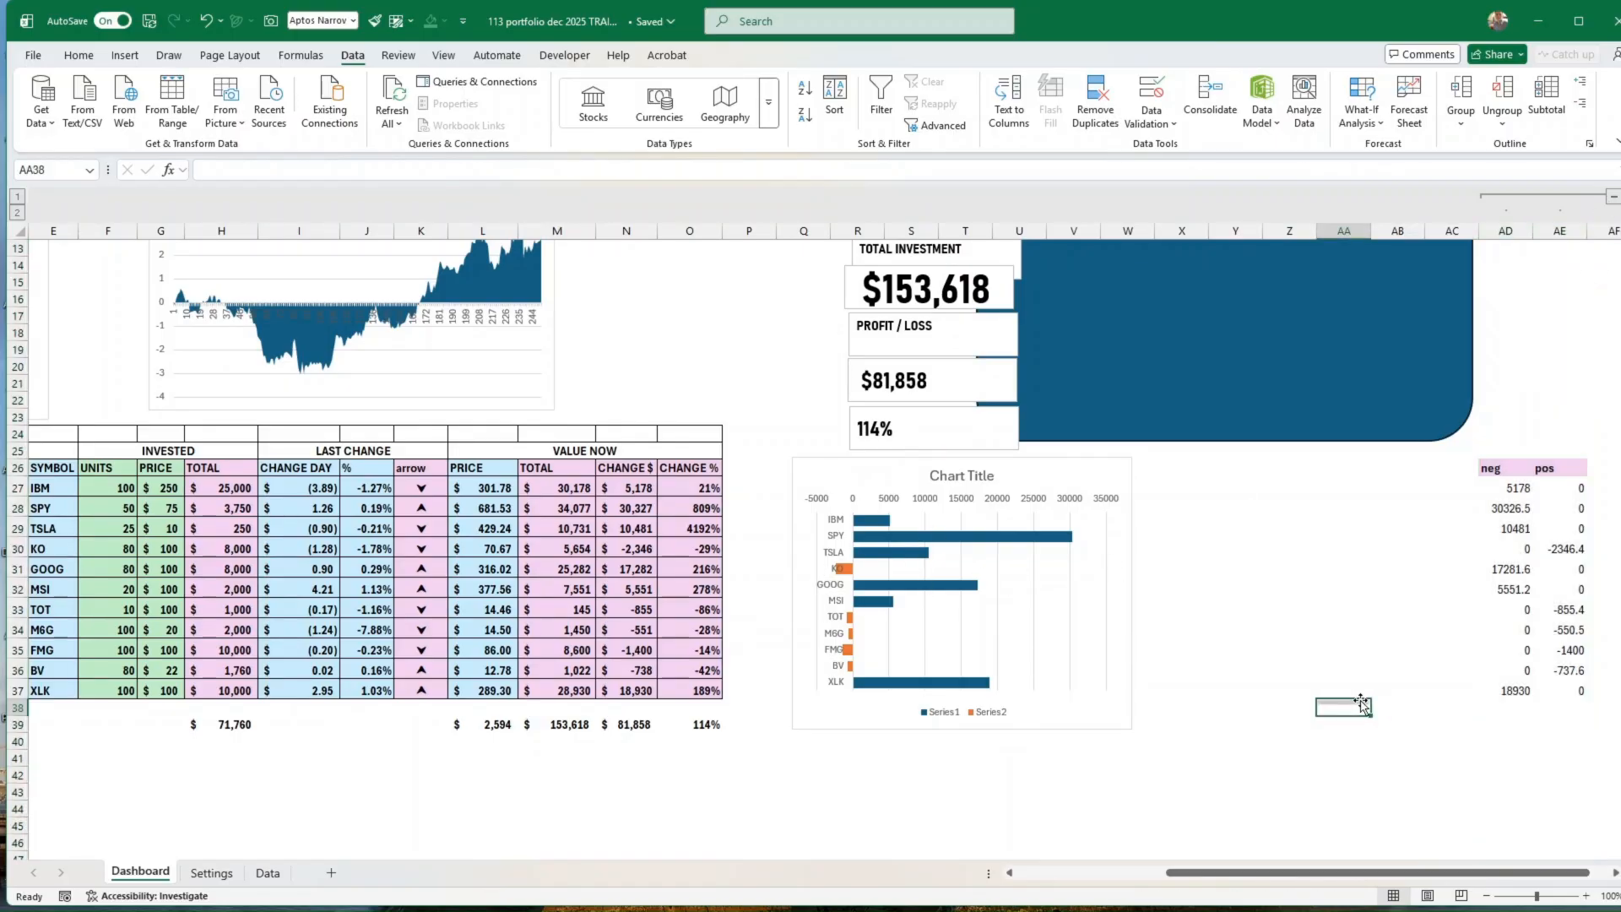
Step: Set the profit and loss bar chart to show data in hidden rows and columns
{"action": "left_click", "coordinate": [940, 630]}
{"action": "right_click", "coordinate": [947, 630]}
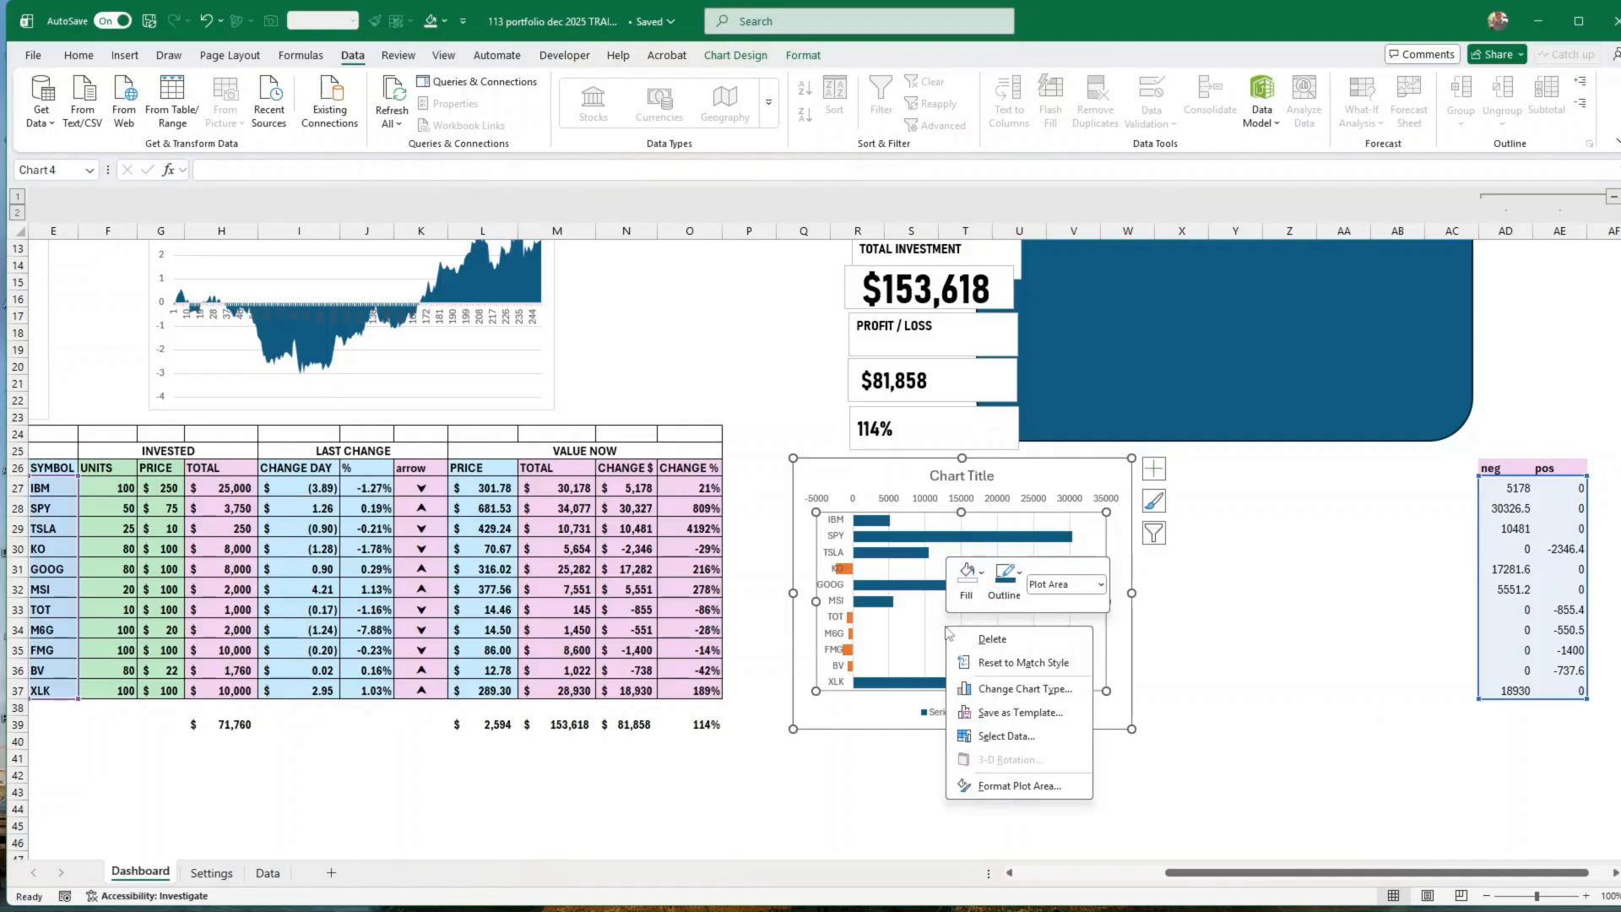
{"action": "left_click", "coordinate": [1006, 735]}
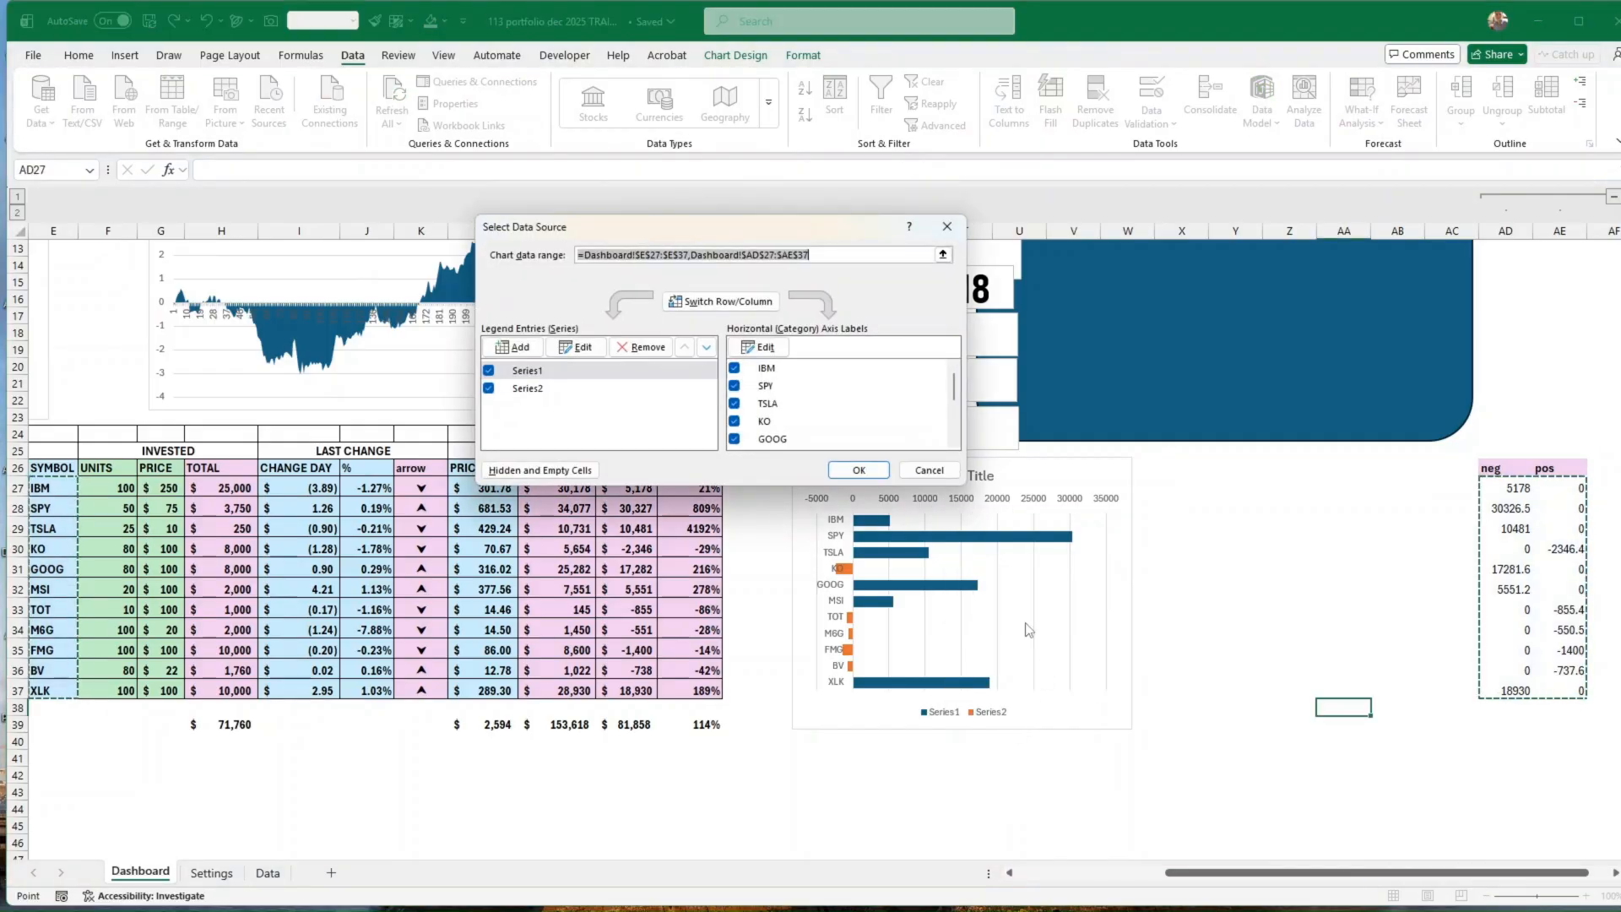
{"action": "left_click", "coordinate": [541, 473]}
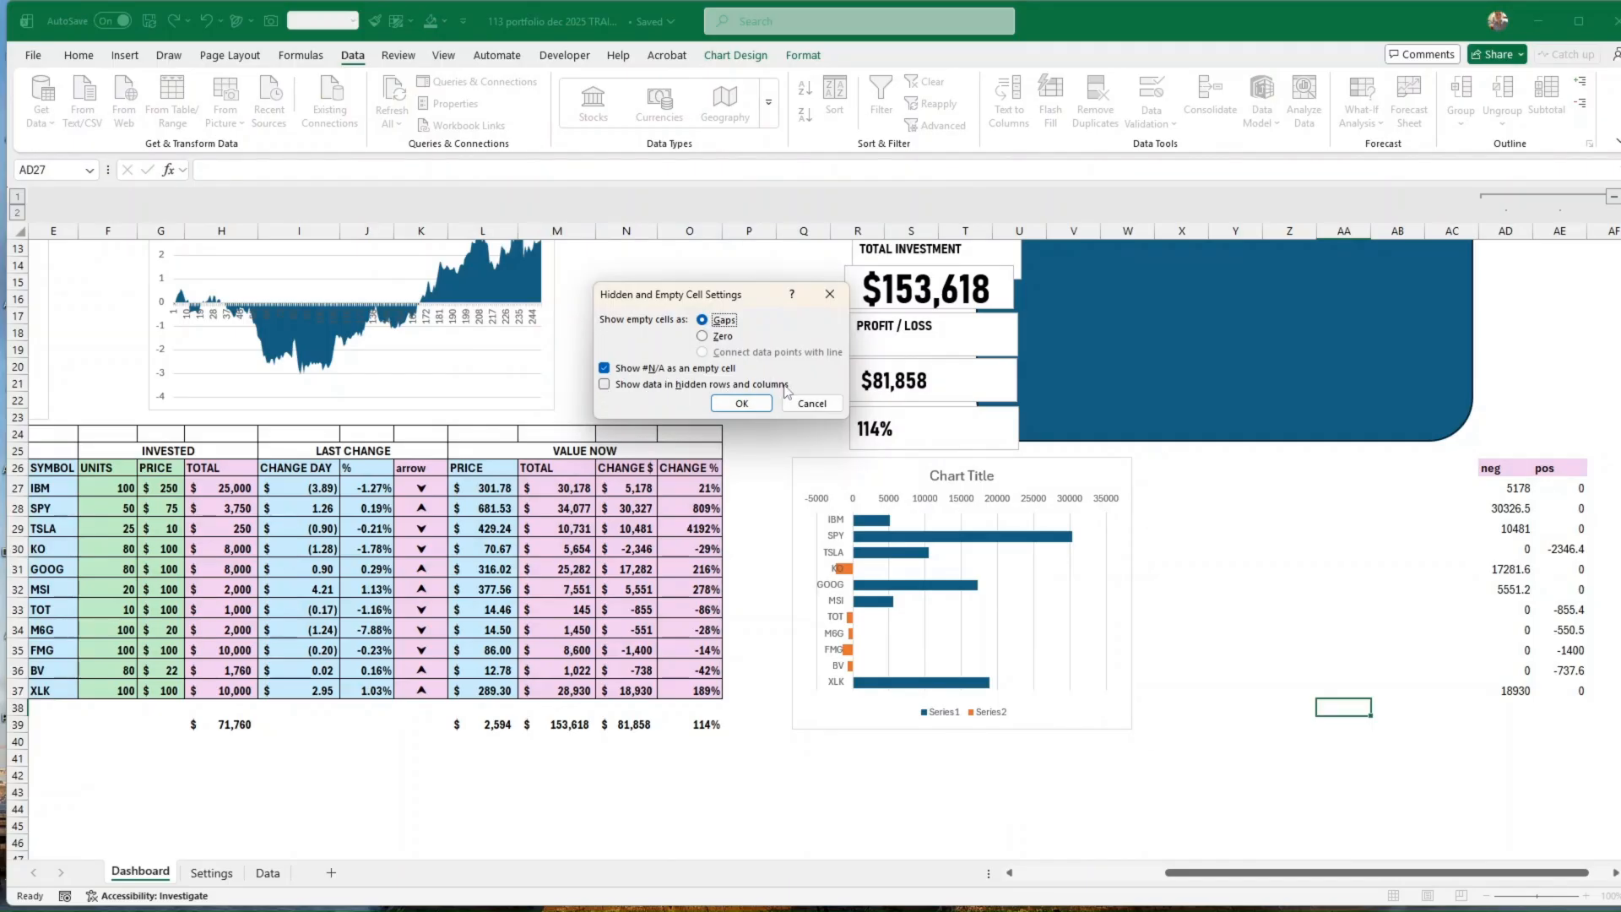
{"action": "left_click", "coordinate": [604, 385]}
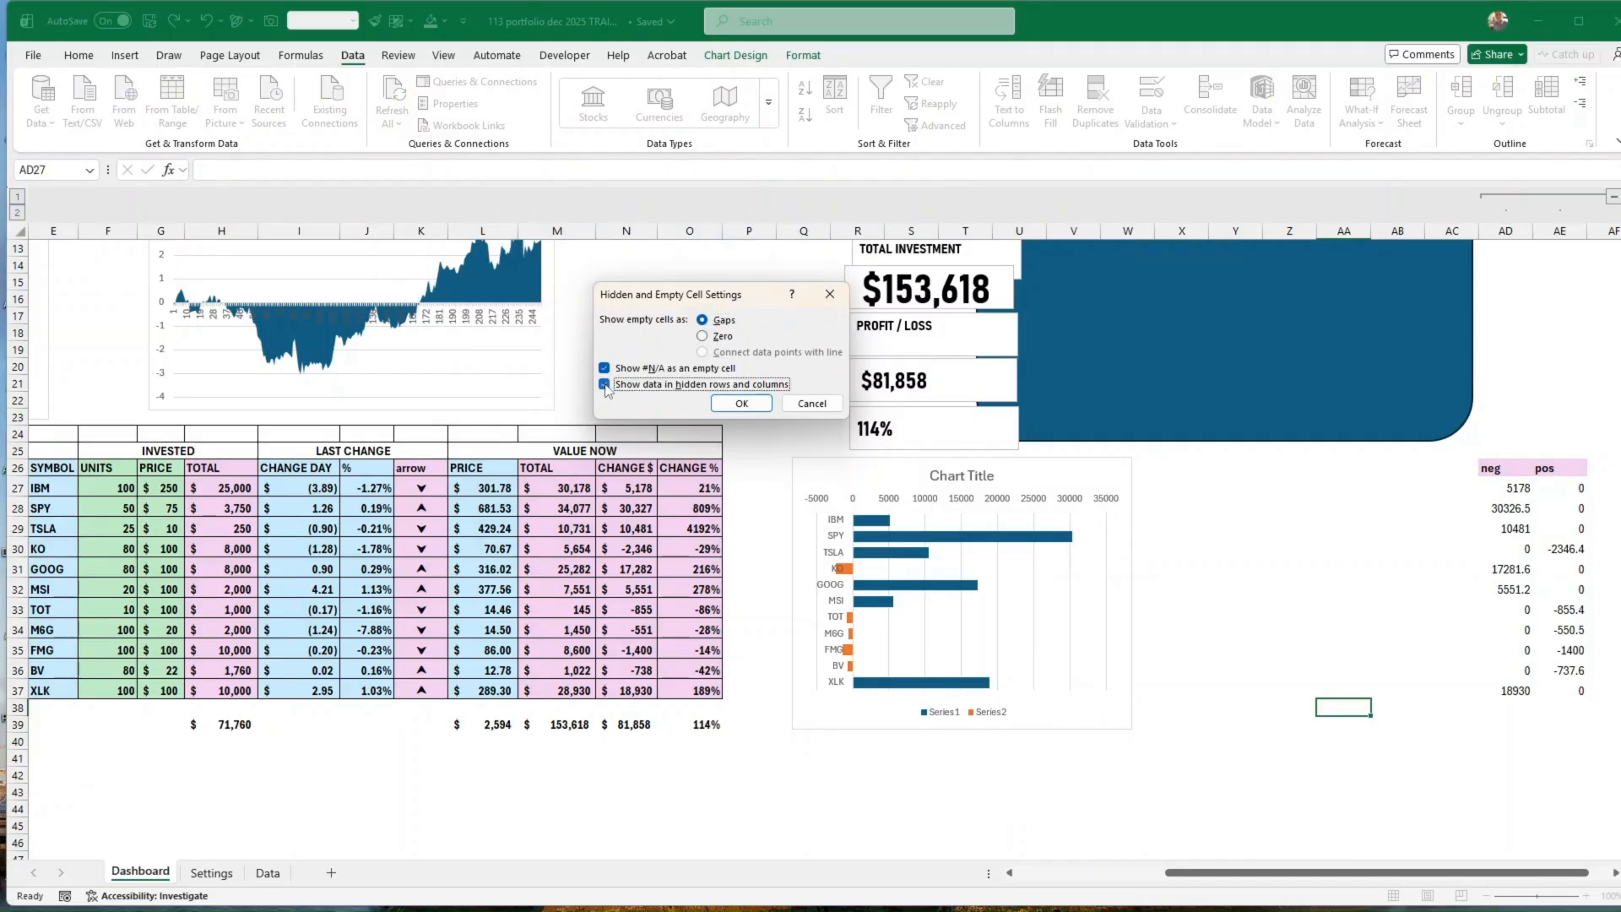
{"action": "left_click", "coordinate": [742, 403]}
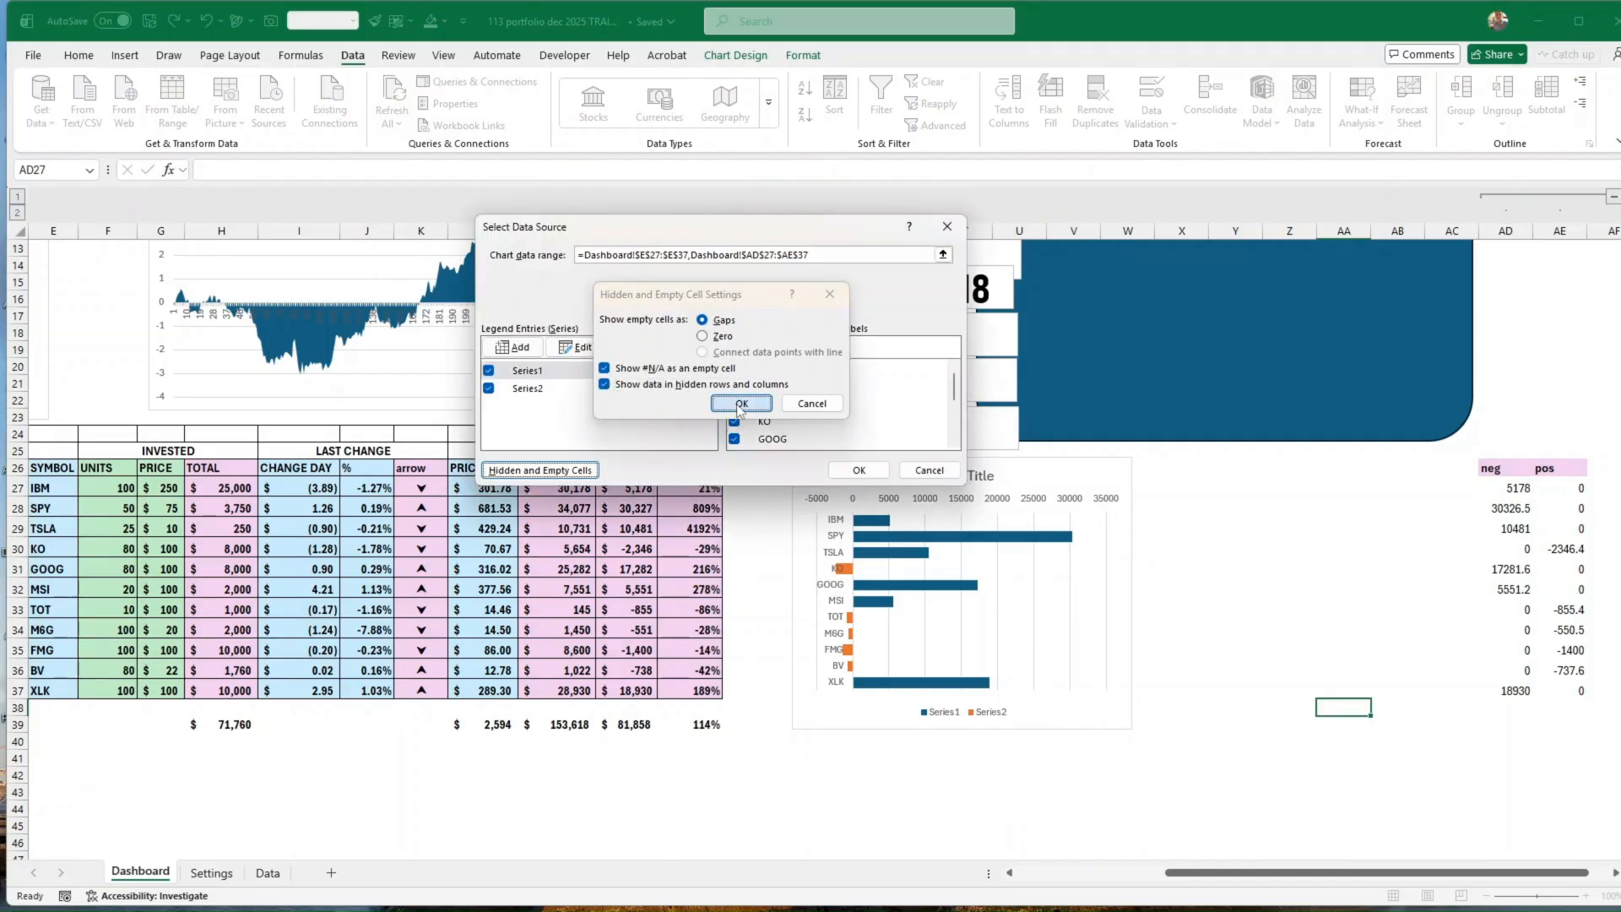
{"action": "left_click", "coordinate": [858, 470]}
{"action": "left_click", "coordinate": [1398, 741]}
Step: Move the blue rounded rectangle behind the key metrics text boxes, with its upper-left corner around column P, row 8
{"action": "scroll", "coordinate": [1417, 744], "scroll_direction": "up", "scroll_amount": 3}
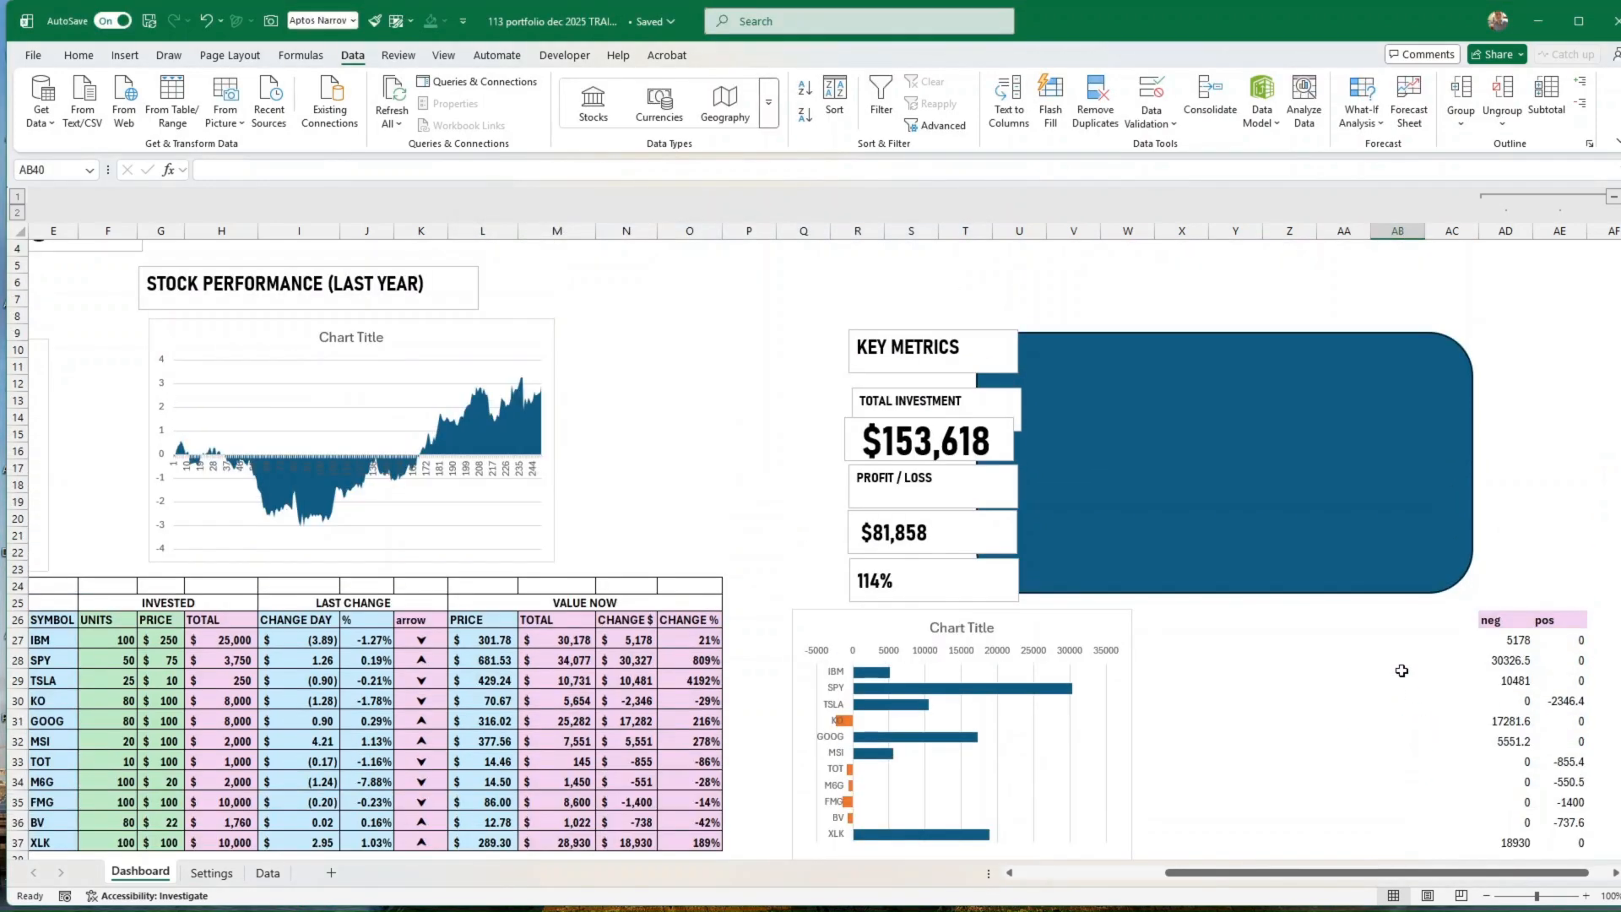
{"action": "left_click", "coordinate": [1362, 591]}
{"action": "left_click_drag", "start_coordinate": [1363, 591], "coordinate": [1166, 582]}
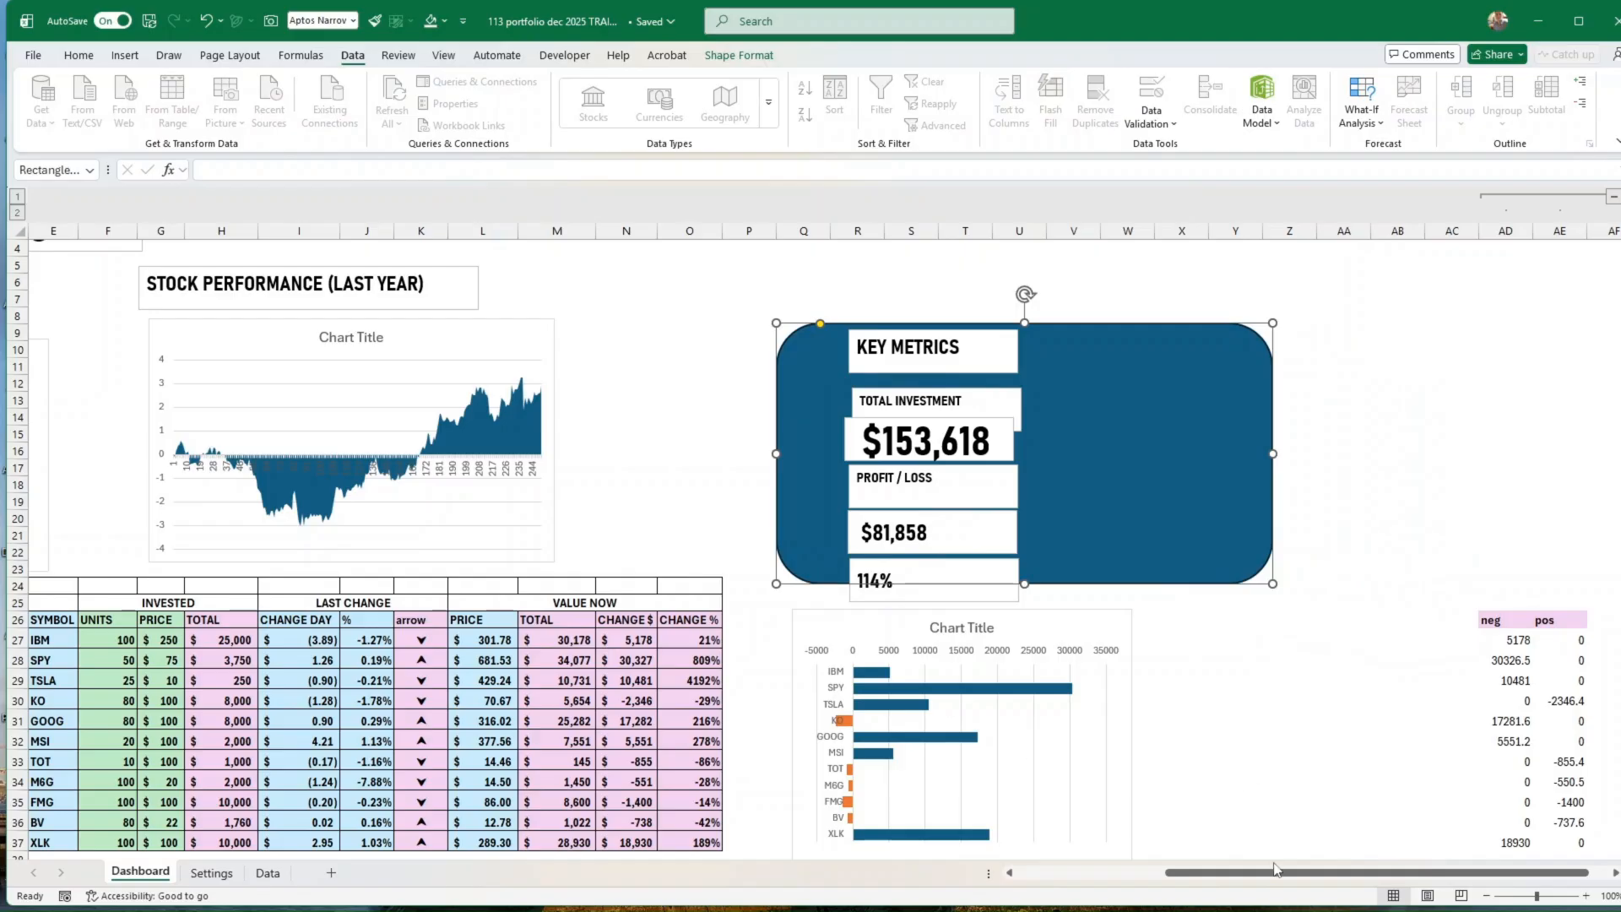
{"action": "left_click_drag", "start_coordinate": [1276, 872], "coordinate": [1147, 872]}
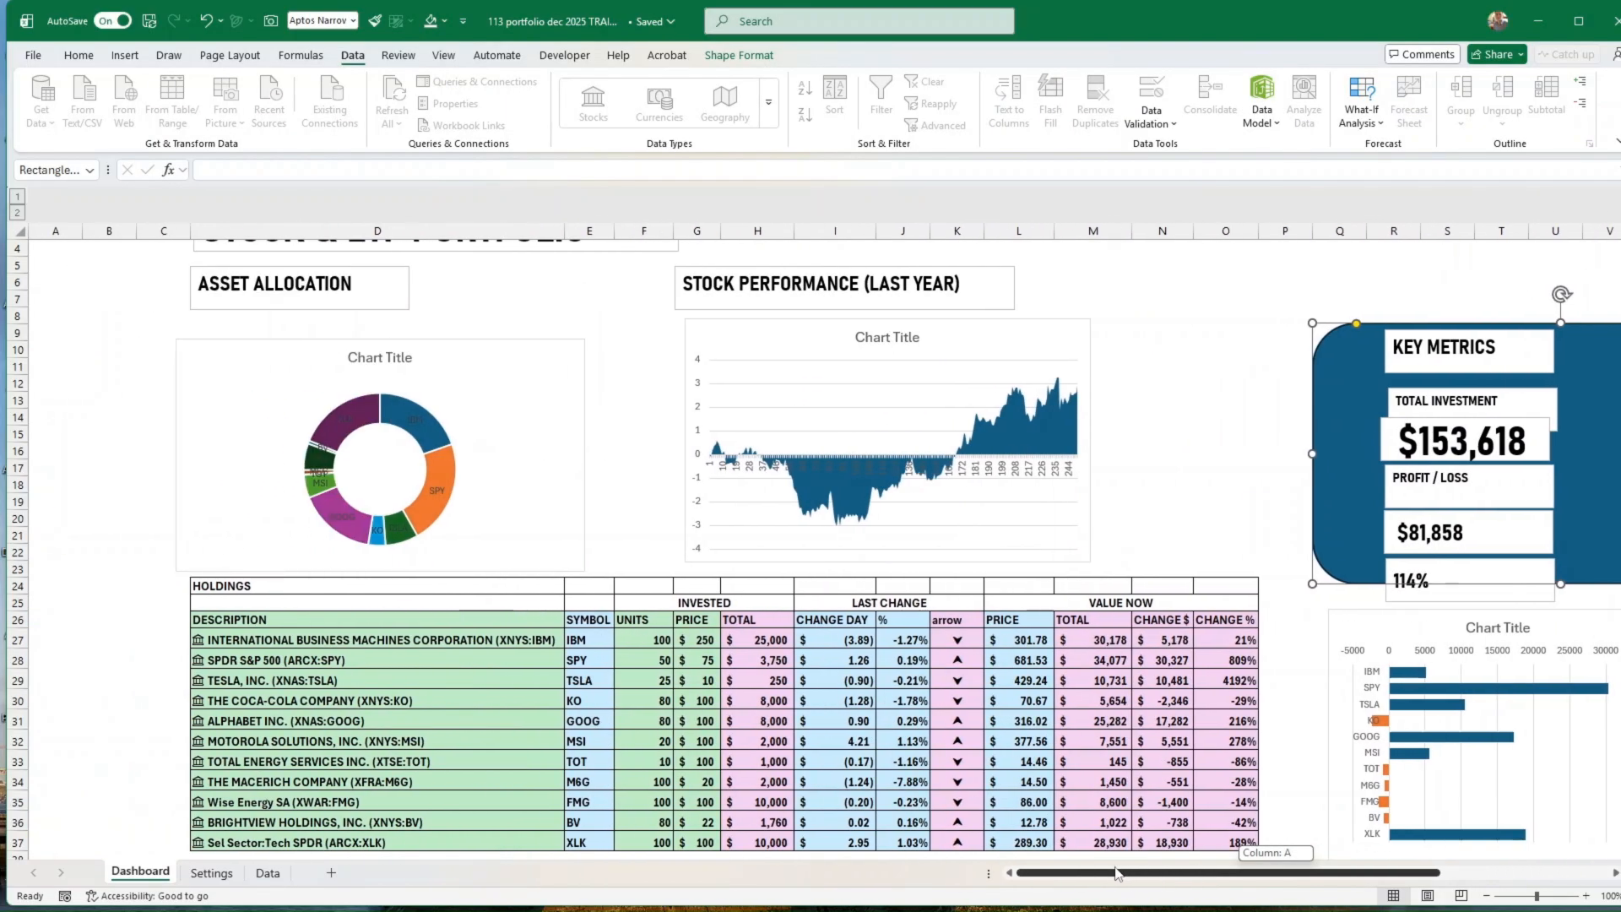
{"action": "scroll", "coordinate": [1173, 570], "scroll_direction": "up", "scroll_amount": 1}
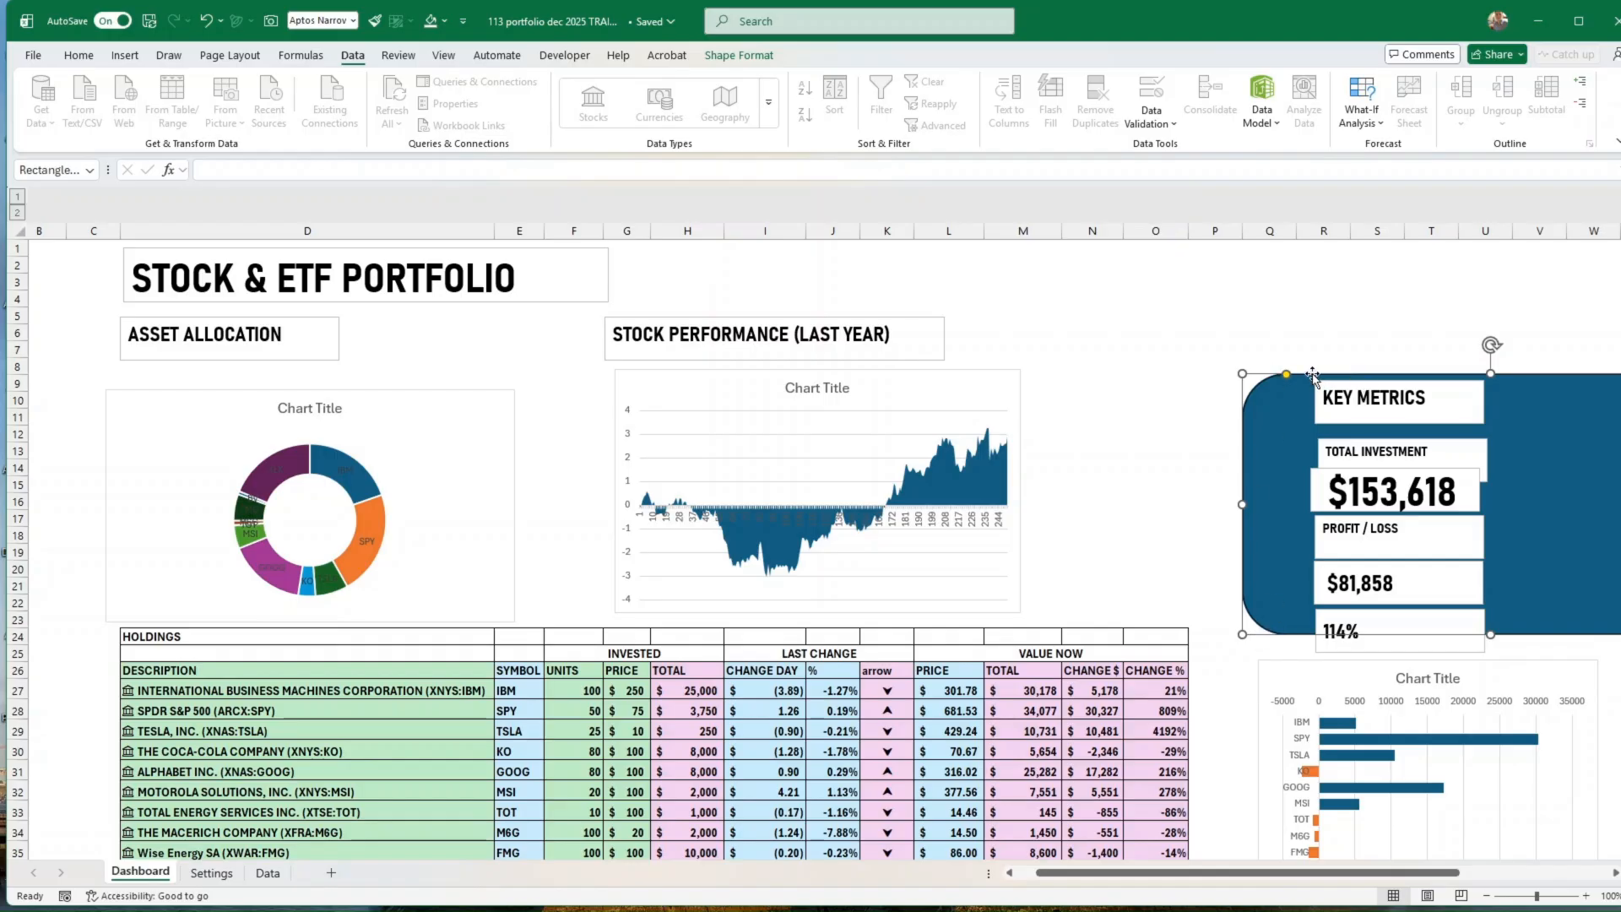
{"action": "left_click_drag", "start_coordinate": [1313, 376], "coordinate": [1265, 360]}
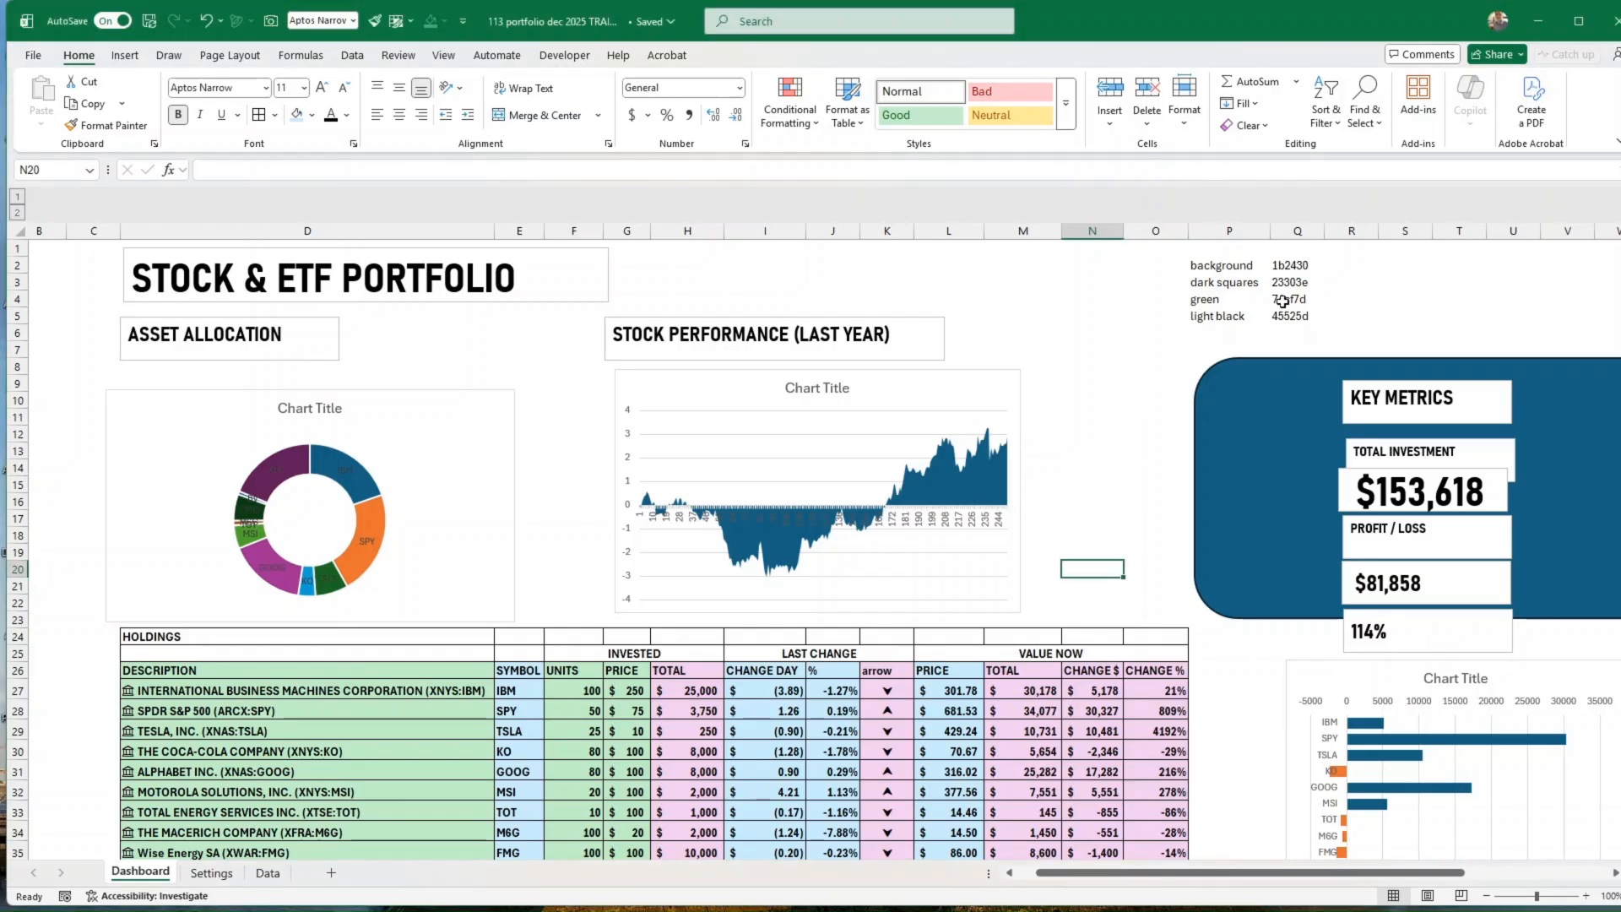
{"action": "left_click_drag", "start_coordinate": [1218, 264], "coordinate": [1289, 316]}
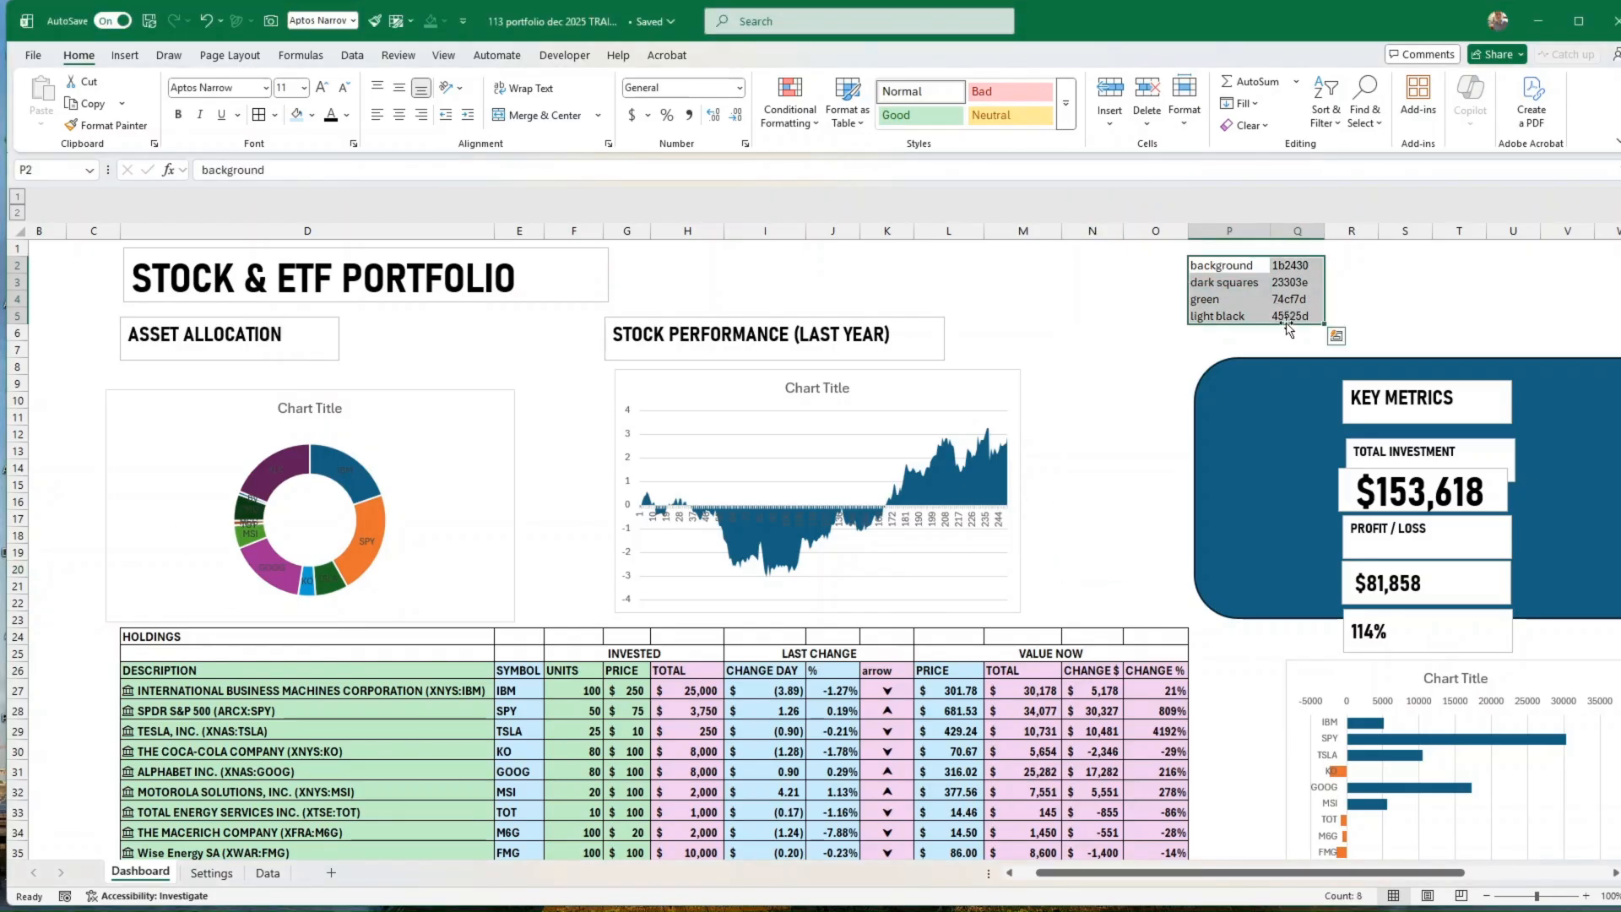
{"action": "left_click", "coordinate": [1226, 266]}
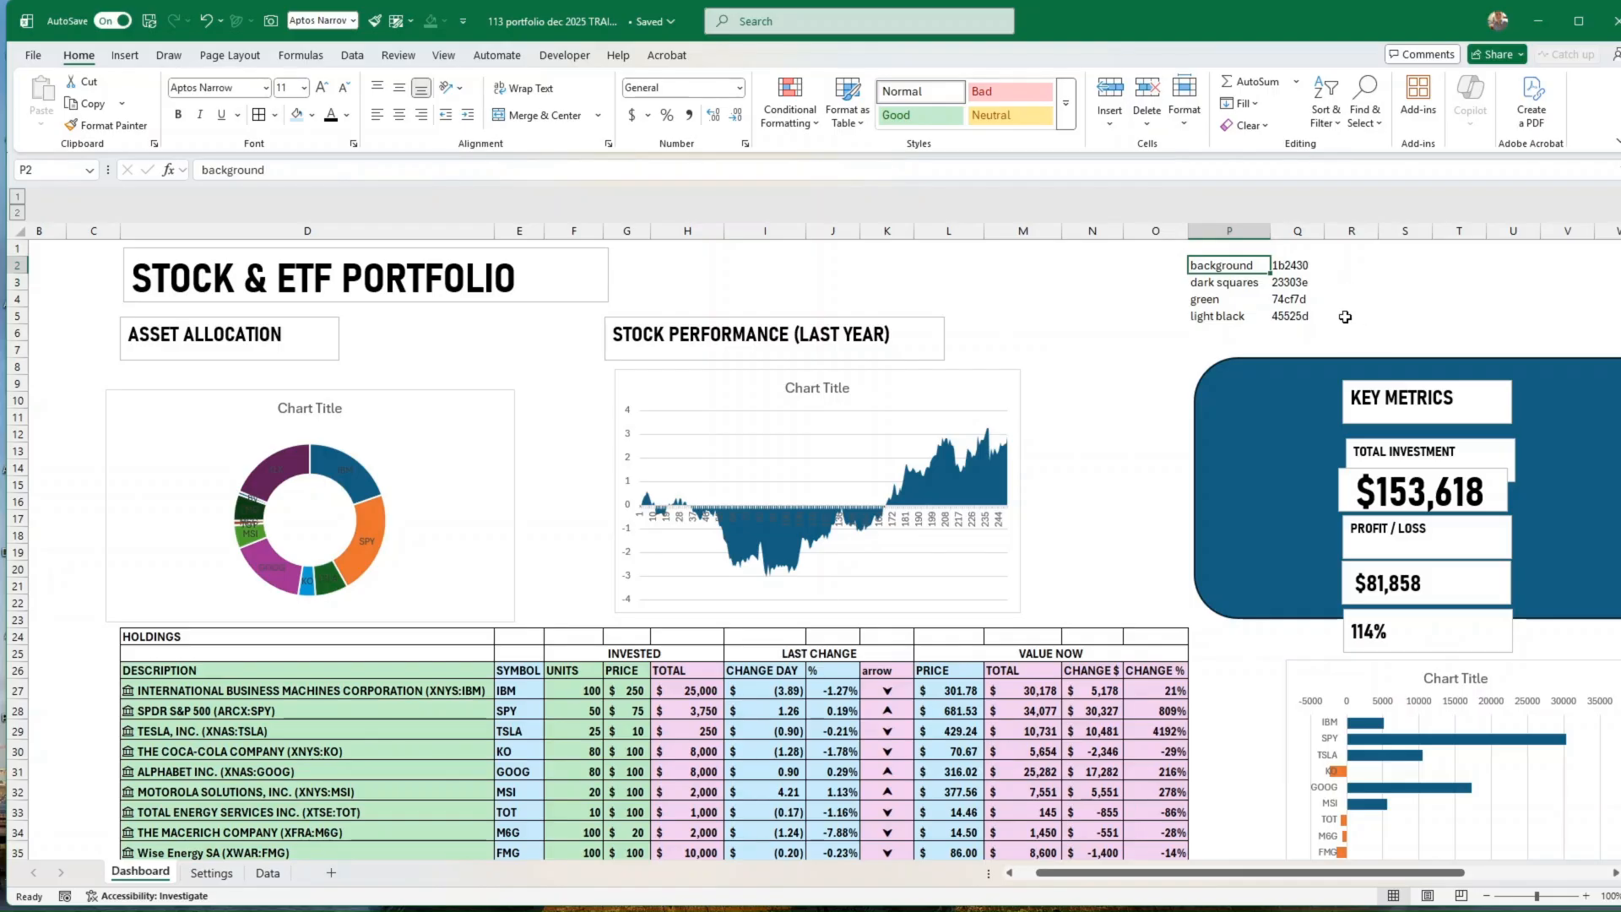
{"action": "left_click", "coordinate": [1345, 316]}
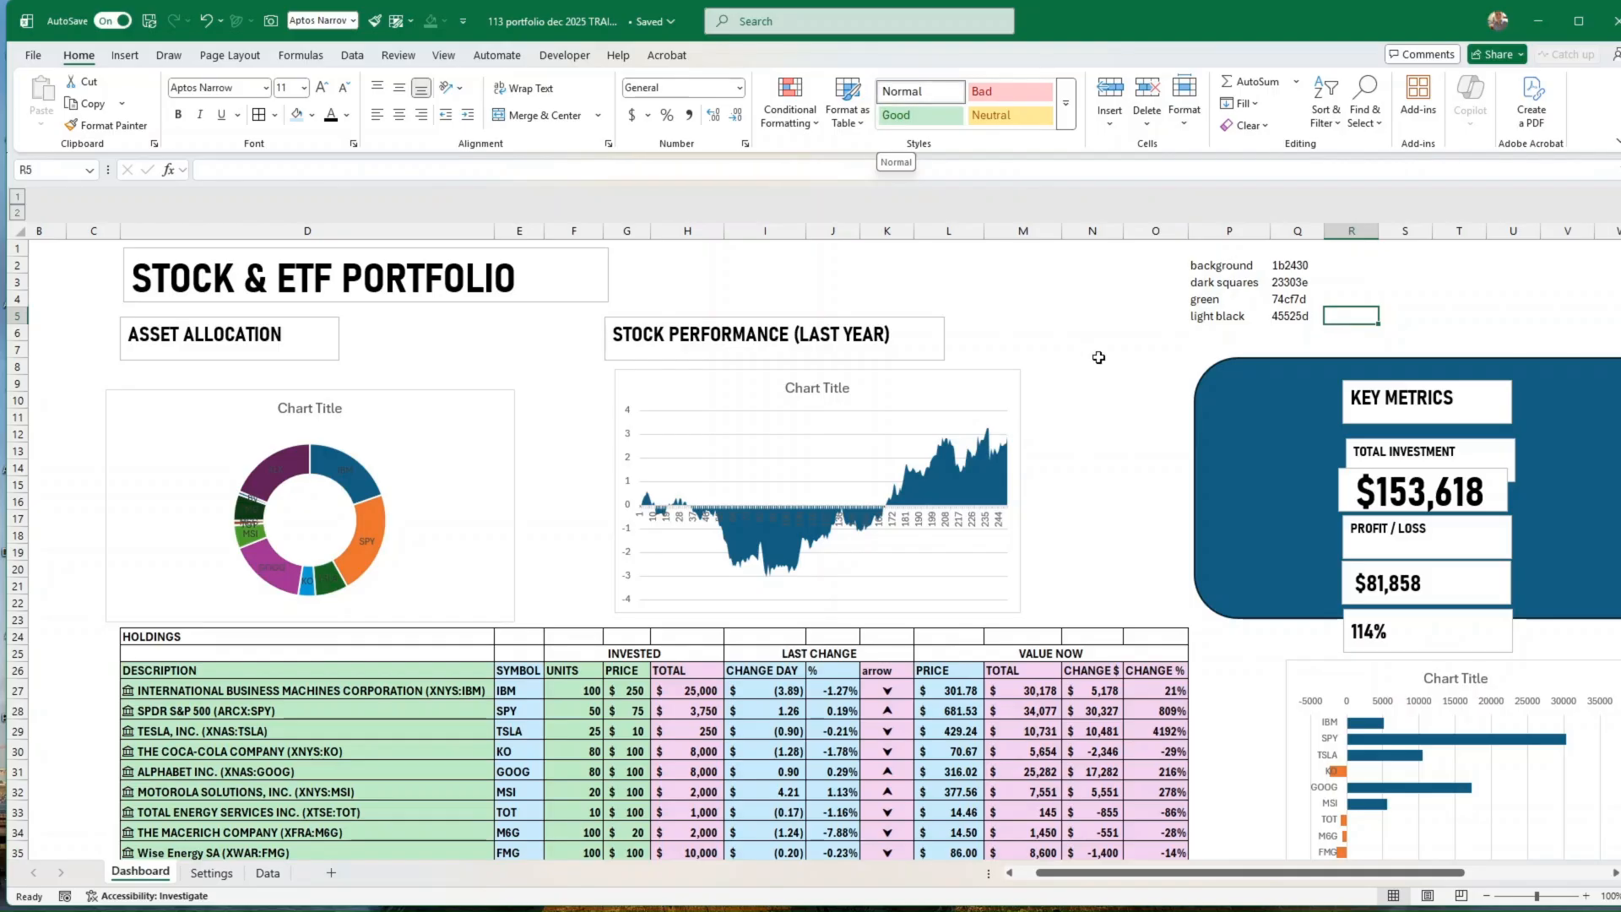
Step: Select all the shapes and charts on the dashboard and set their font colour to white
{"action": "left_click", "coordinate": [1089, 387]}
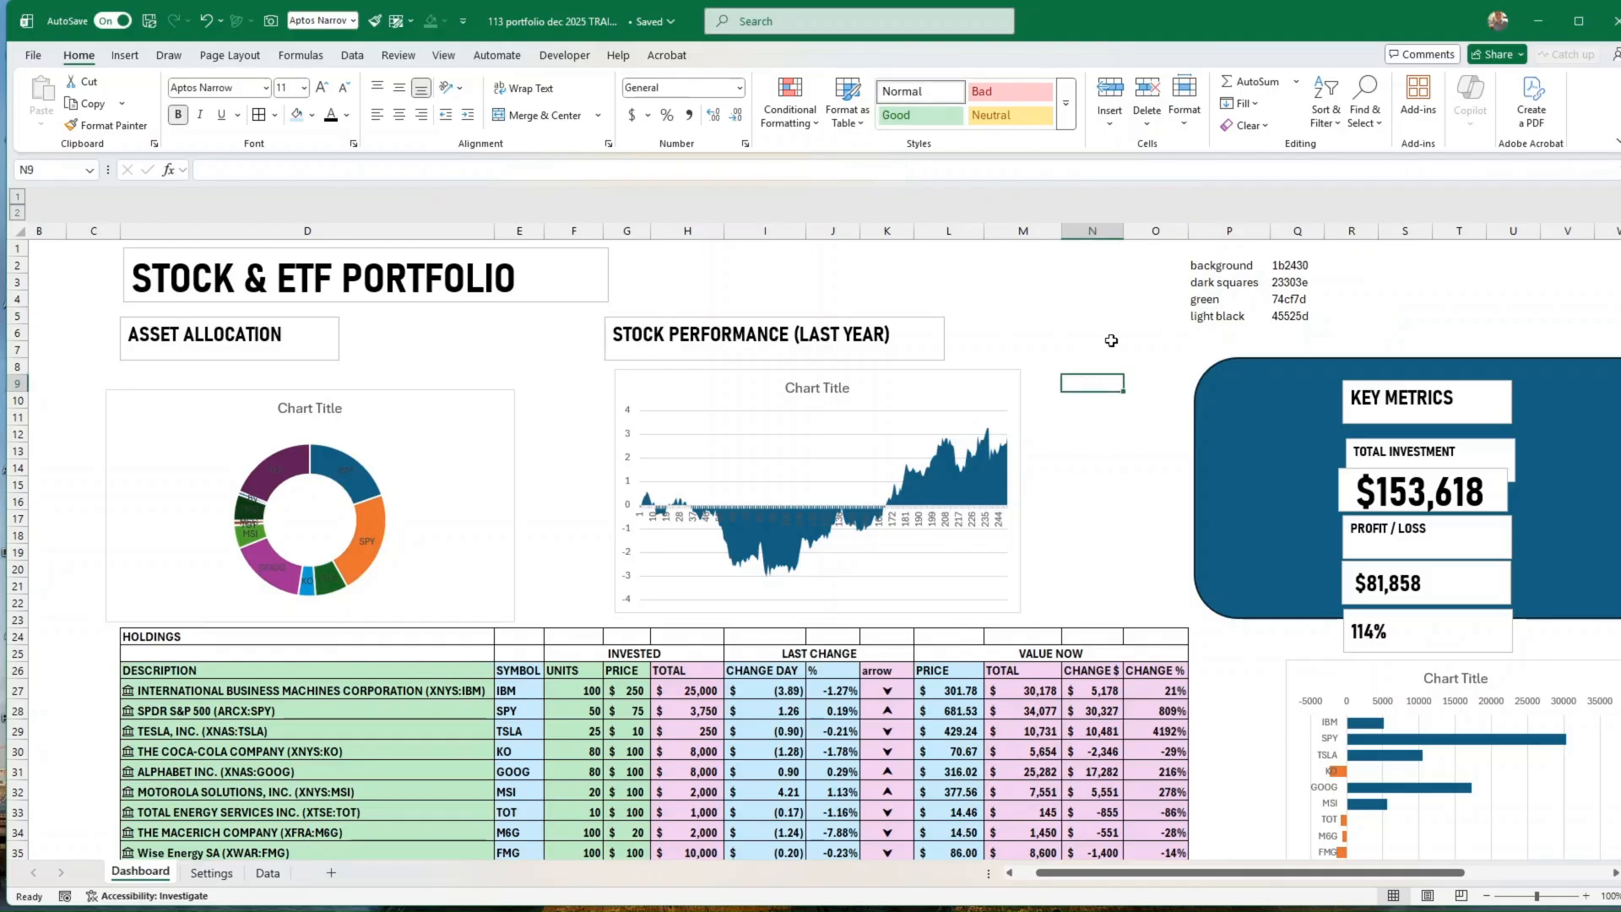
{"action": "left_click", "coordinate": [338, 358]}
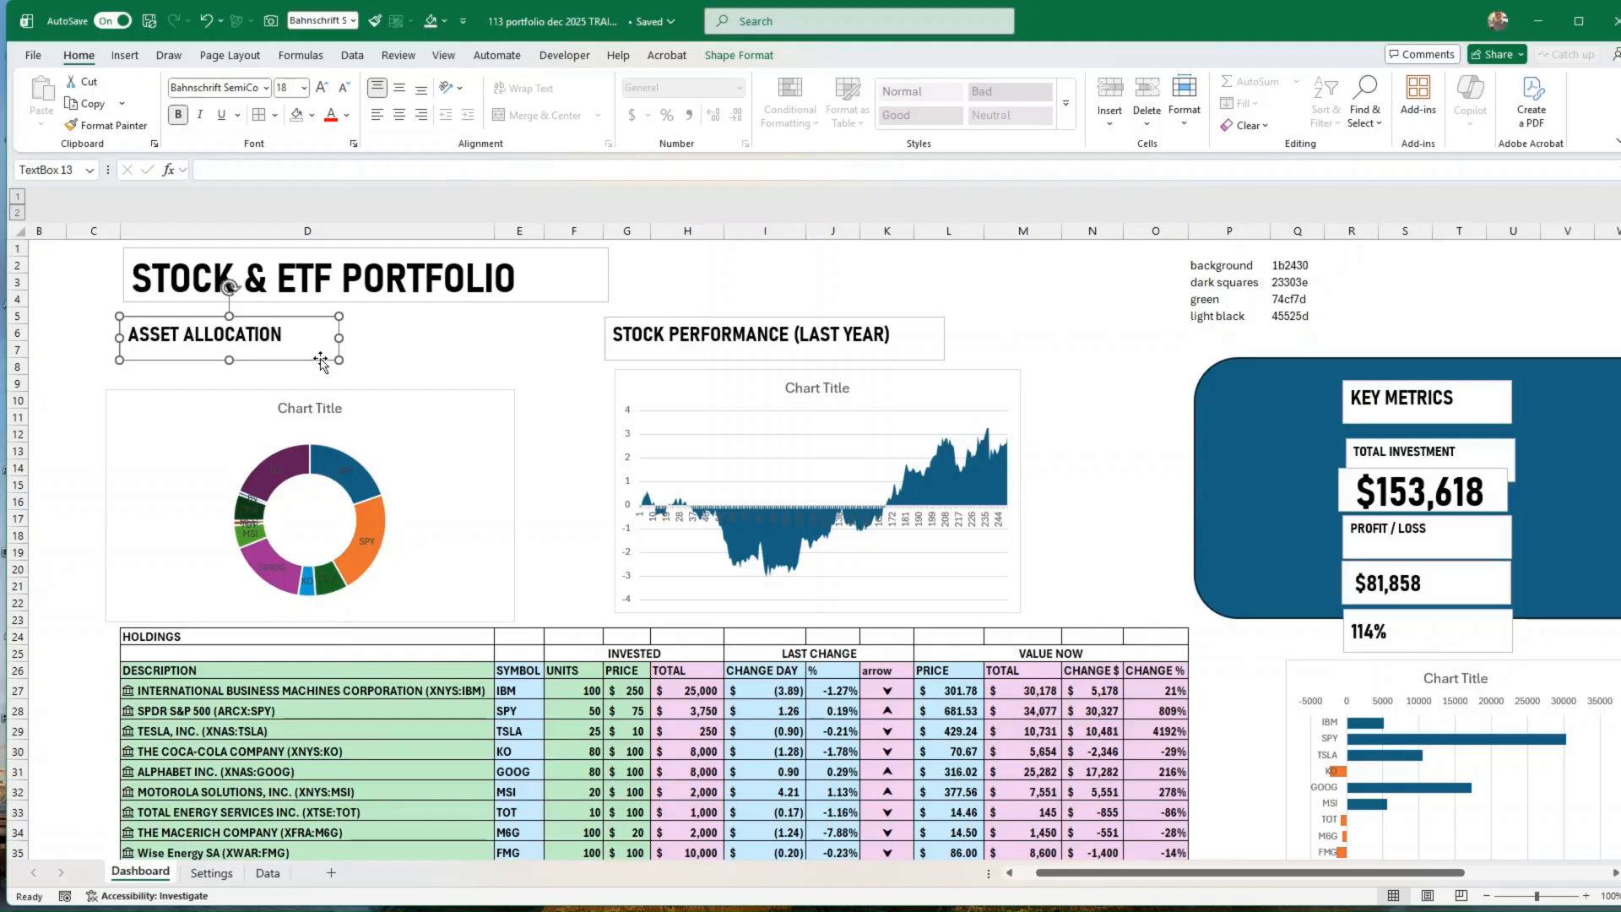
{"action": "key", "text": "ctrl+a"}
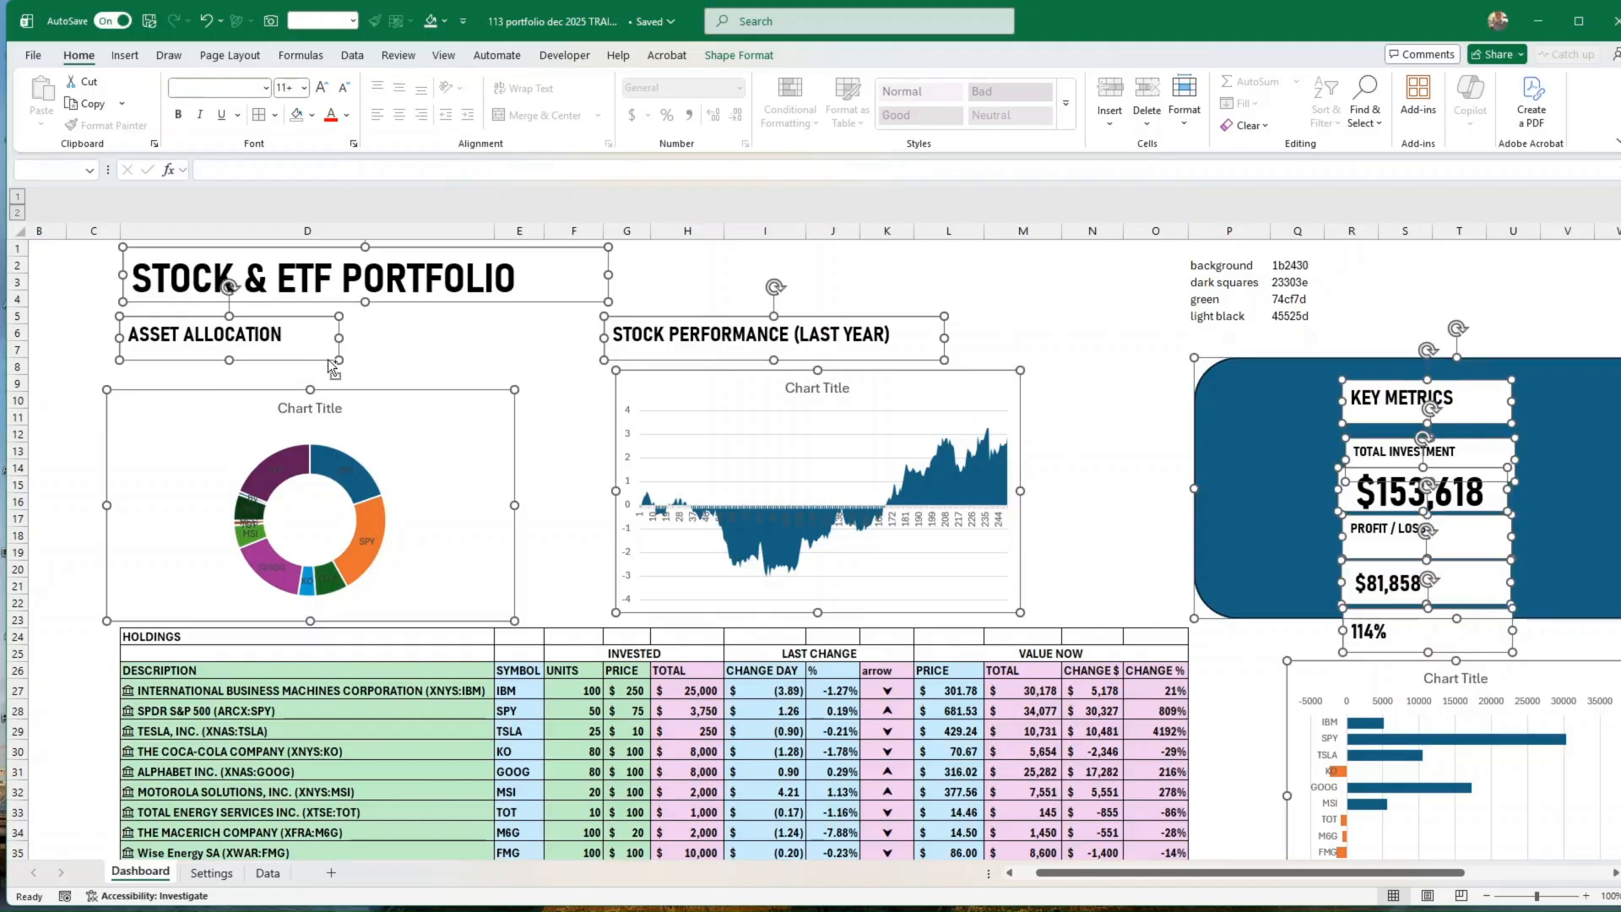
{"action": "left_click", "coordinate": [347, 115]}
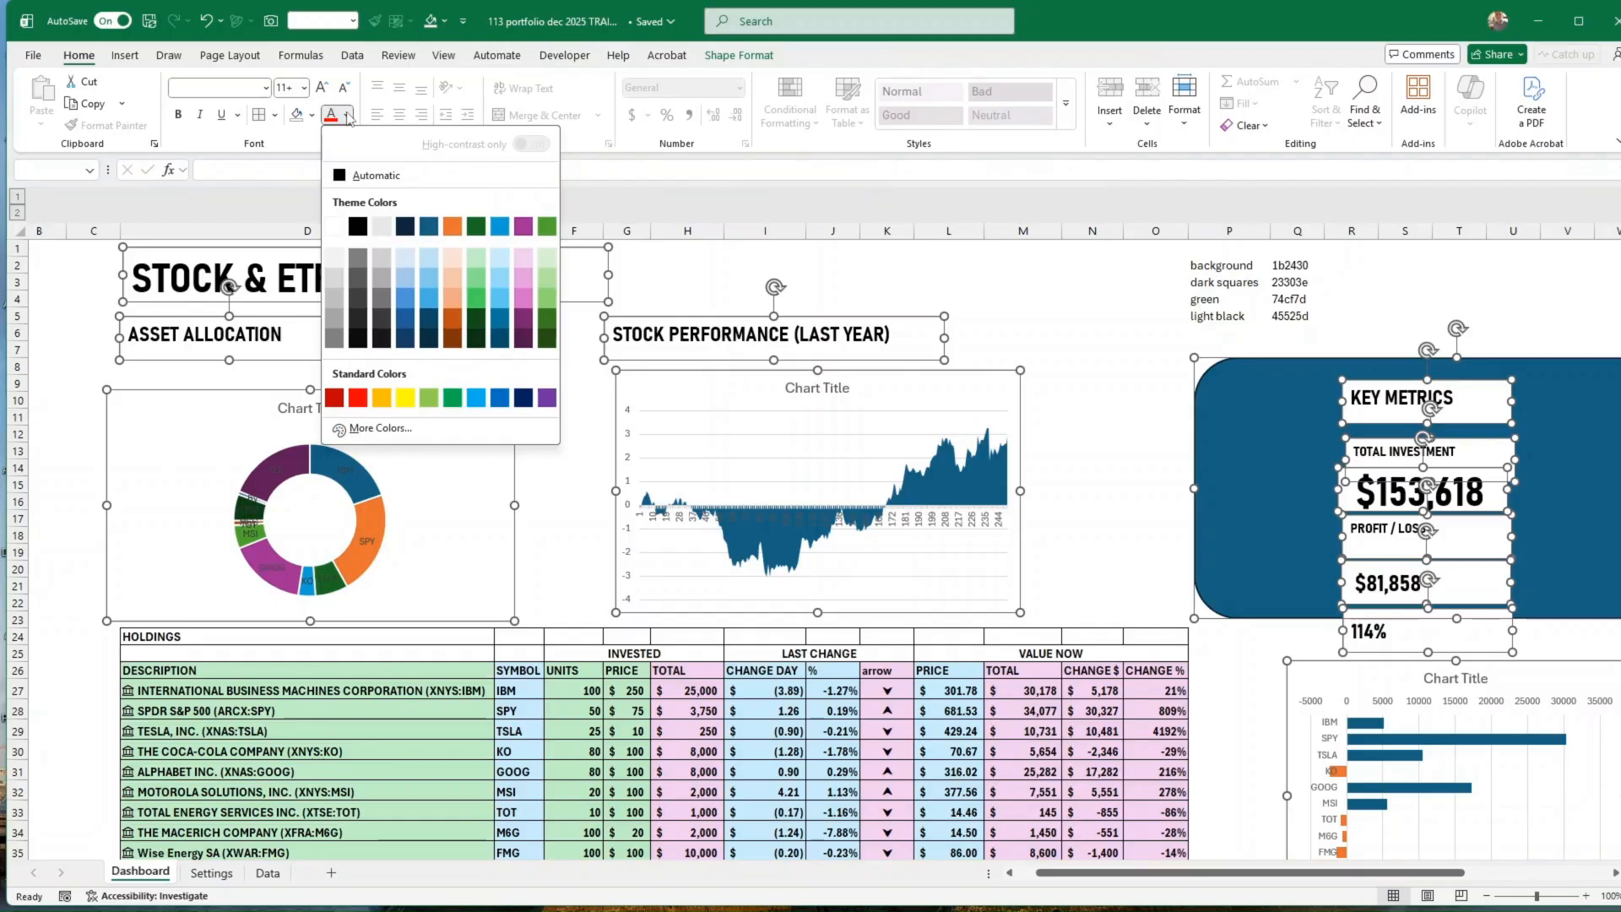
{"action": "left_click", "coordinate": [335, 229]}
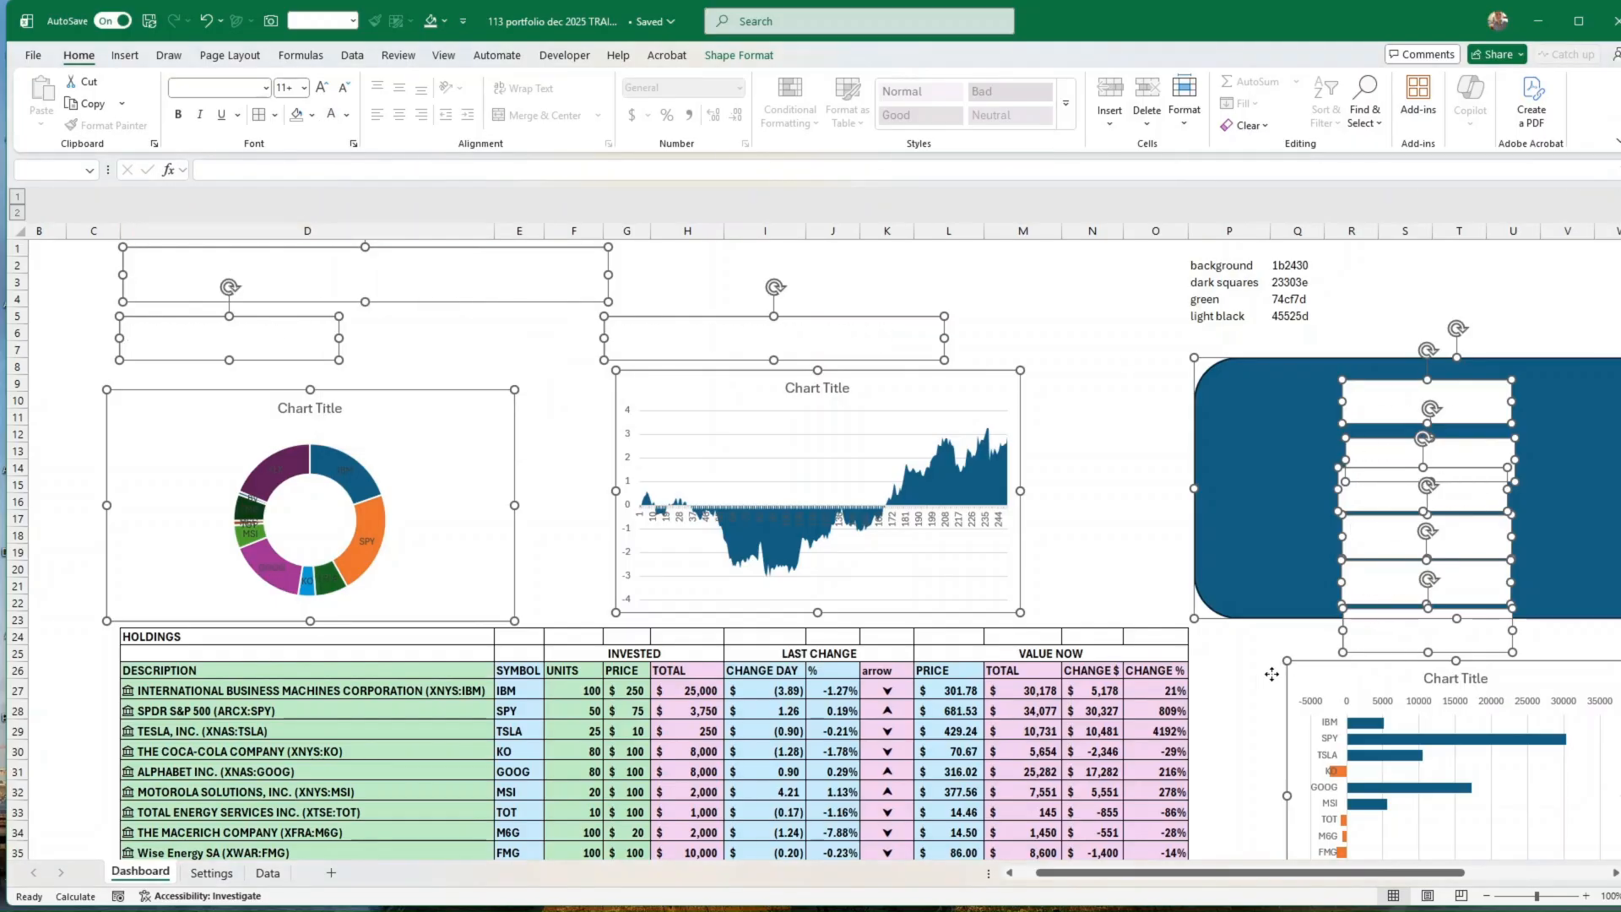
{"action": "left_click", "coordinate": [1135, 667]}
Step: Set the font colour of the whole holdings table, from D24 to column O including the totals, to white
{"action": "scroll", "coordinate": [1131, 659], "scroll_direction": "down", "scroll_amount": 3}
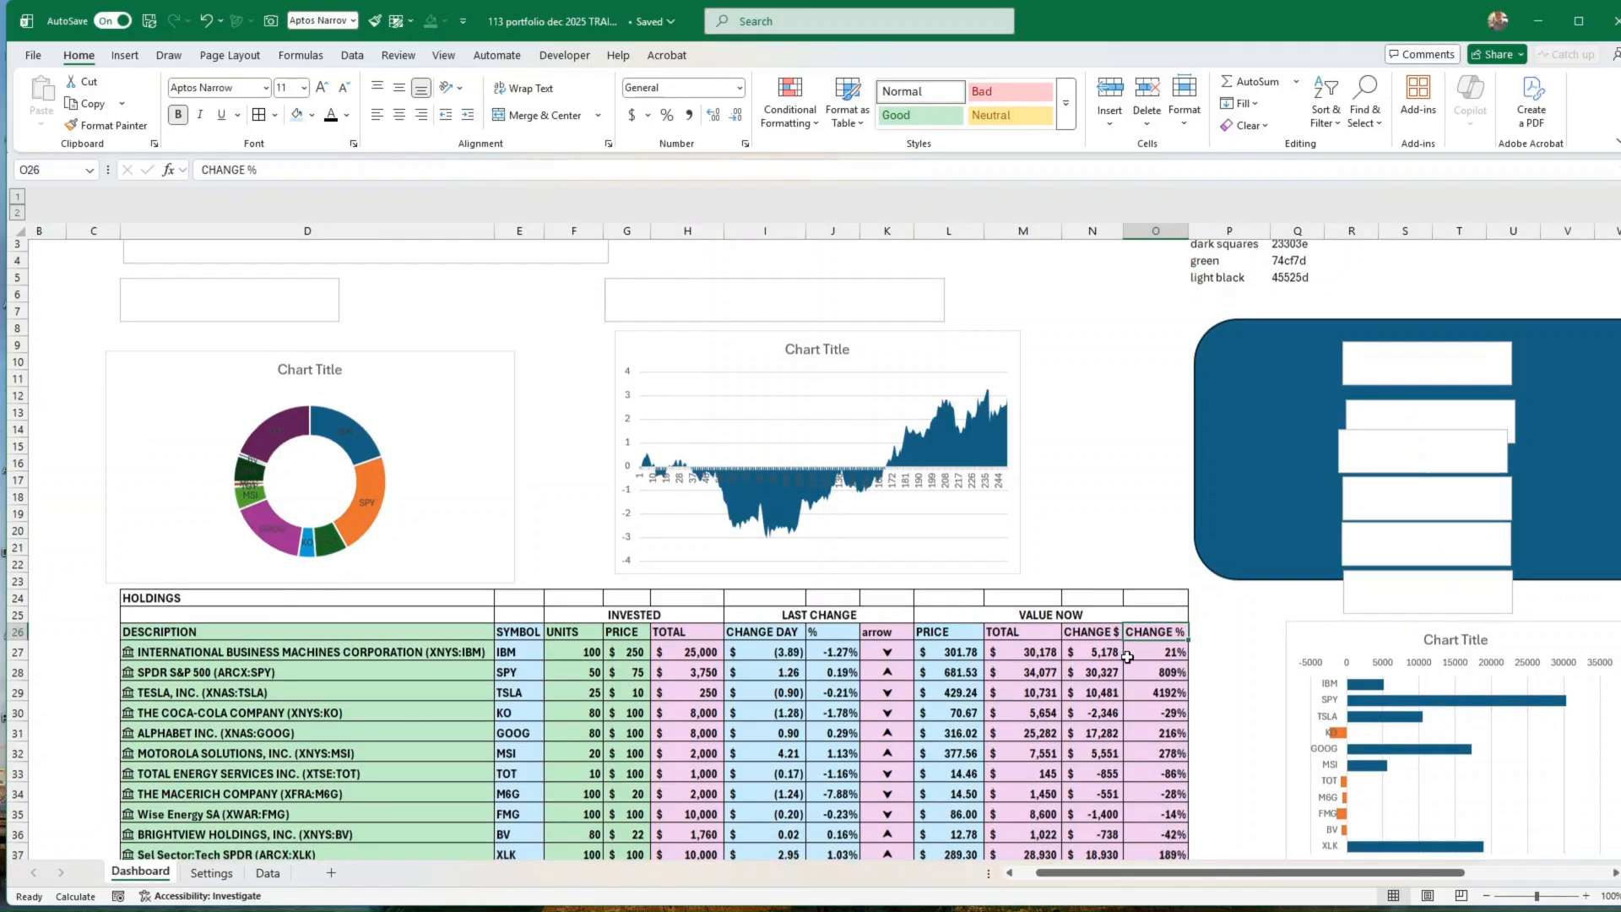
{"action": "left_click_drag", "start_coordinate": [152, 490], "coordinate": [1102, 766]}
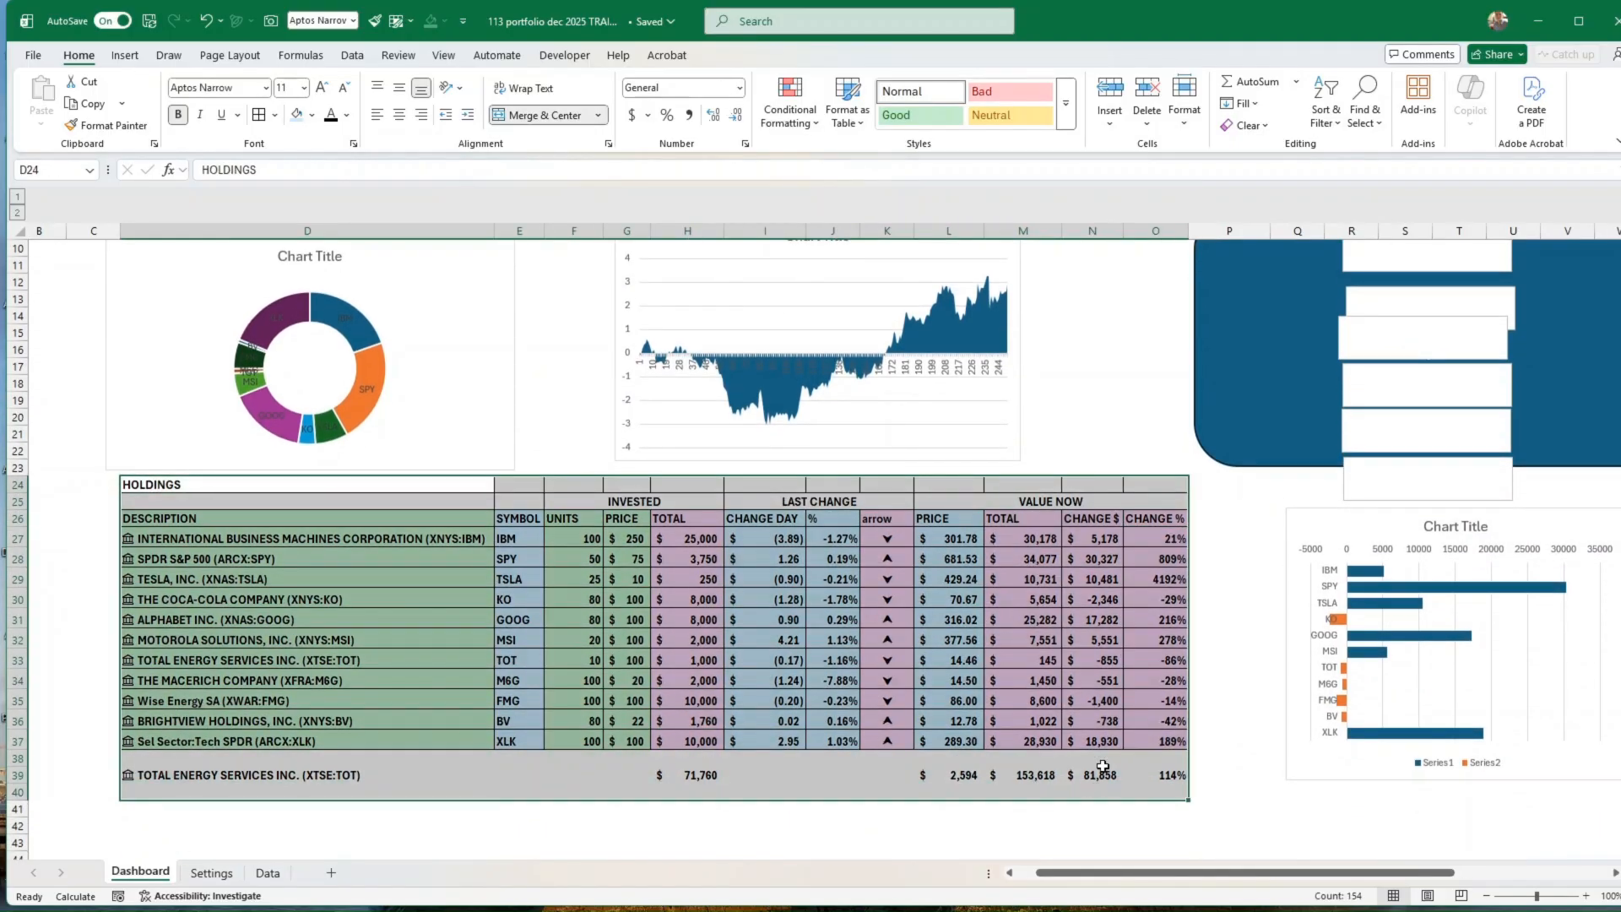
{"action": "left_click", "coordinate": [347, 116]}
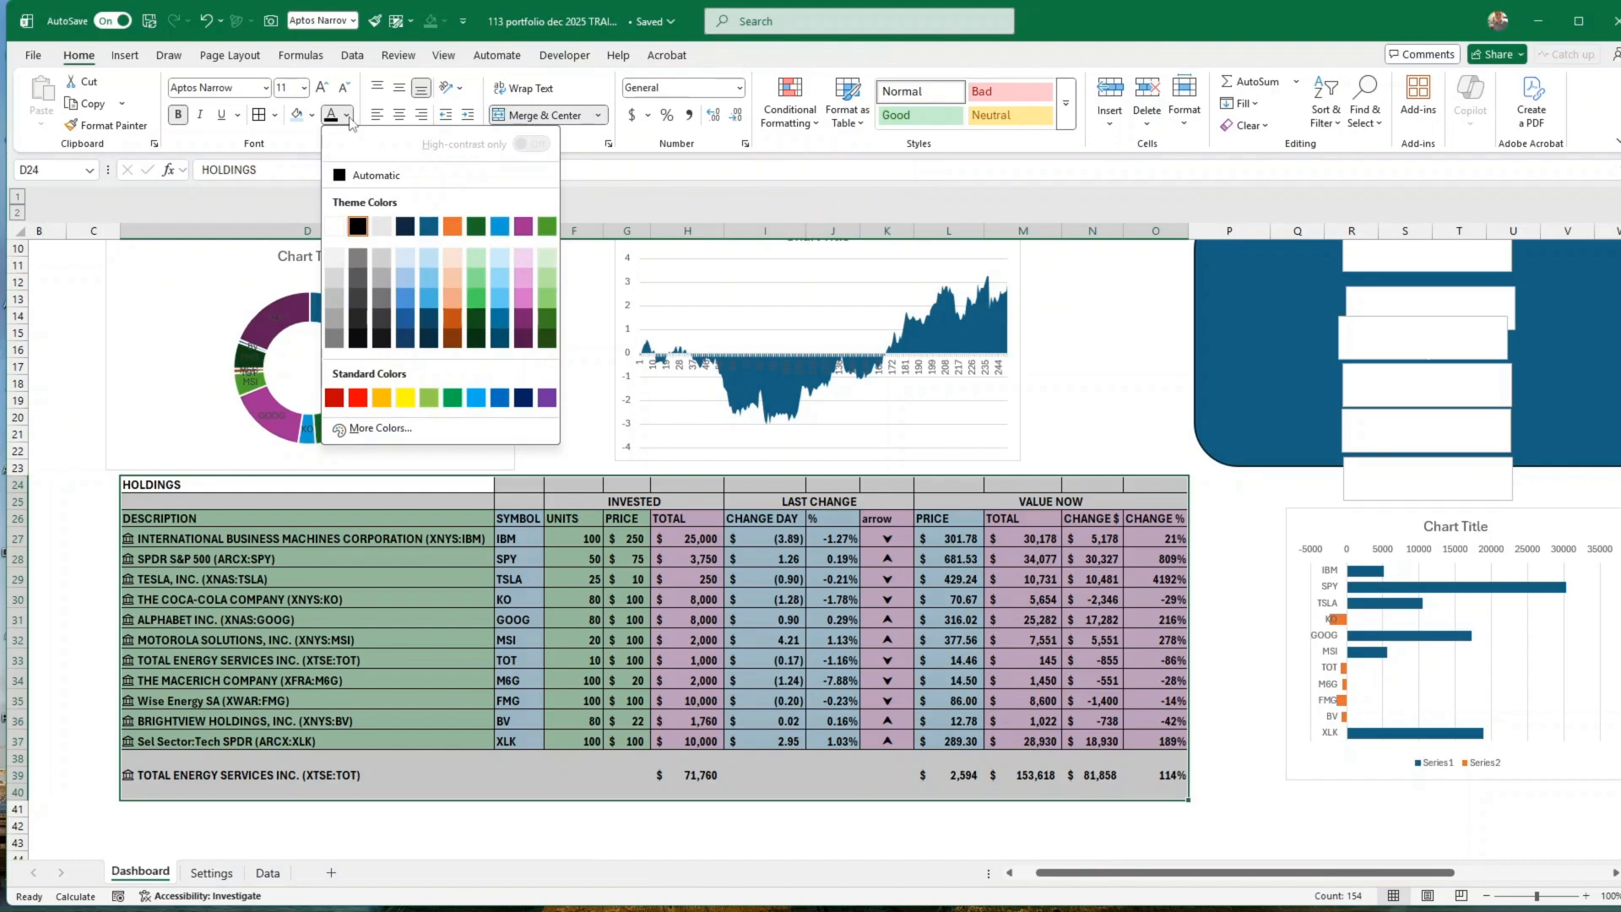
{"action": "left_click", "coordinate": [334, 226]}
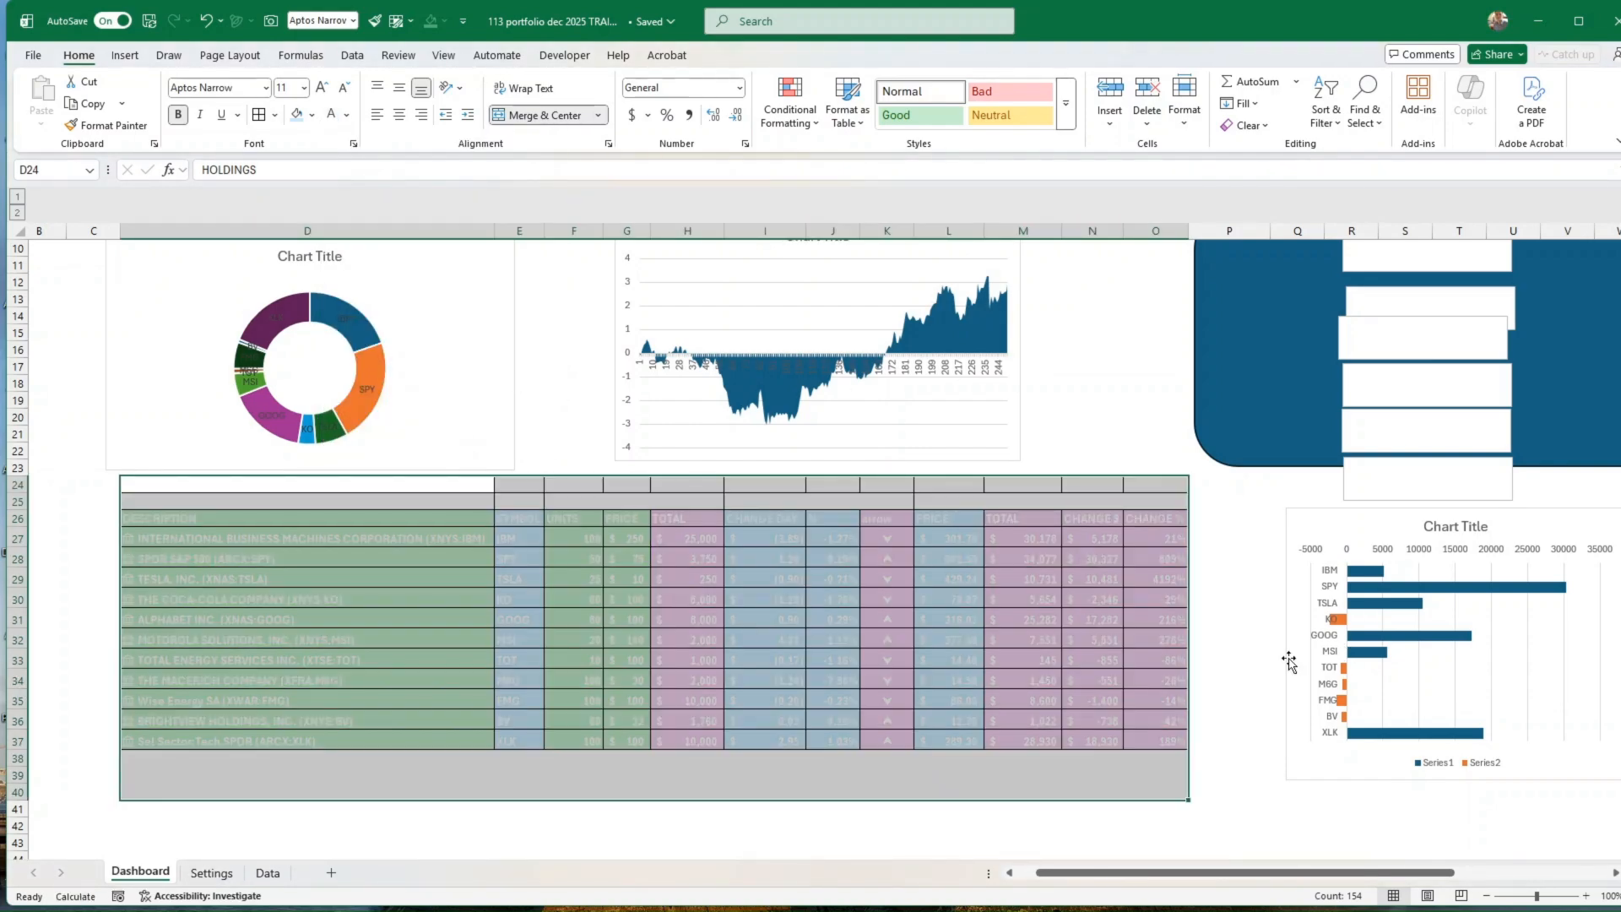
{"action": "left_click", "coordinate": [1250, 661]}
Step: Set the font colour of the colour code list in P2:Q5 to white
{"action": "scroll", "coordinate": [1232, 691], "scroll_direction": "up", "scroll_amount": 3}
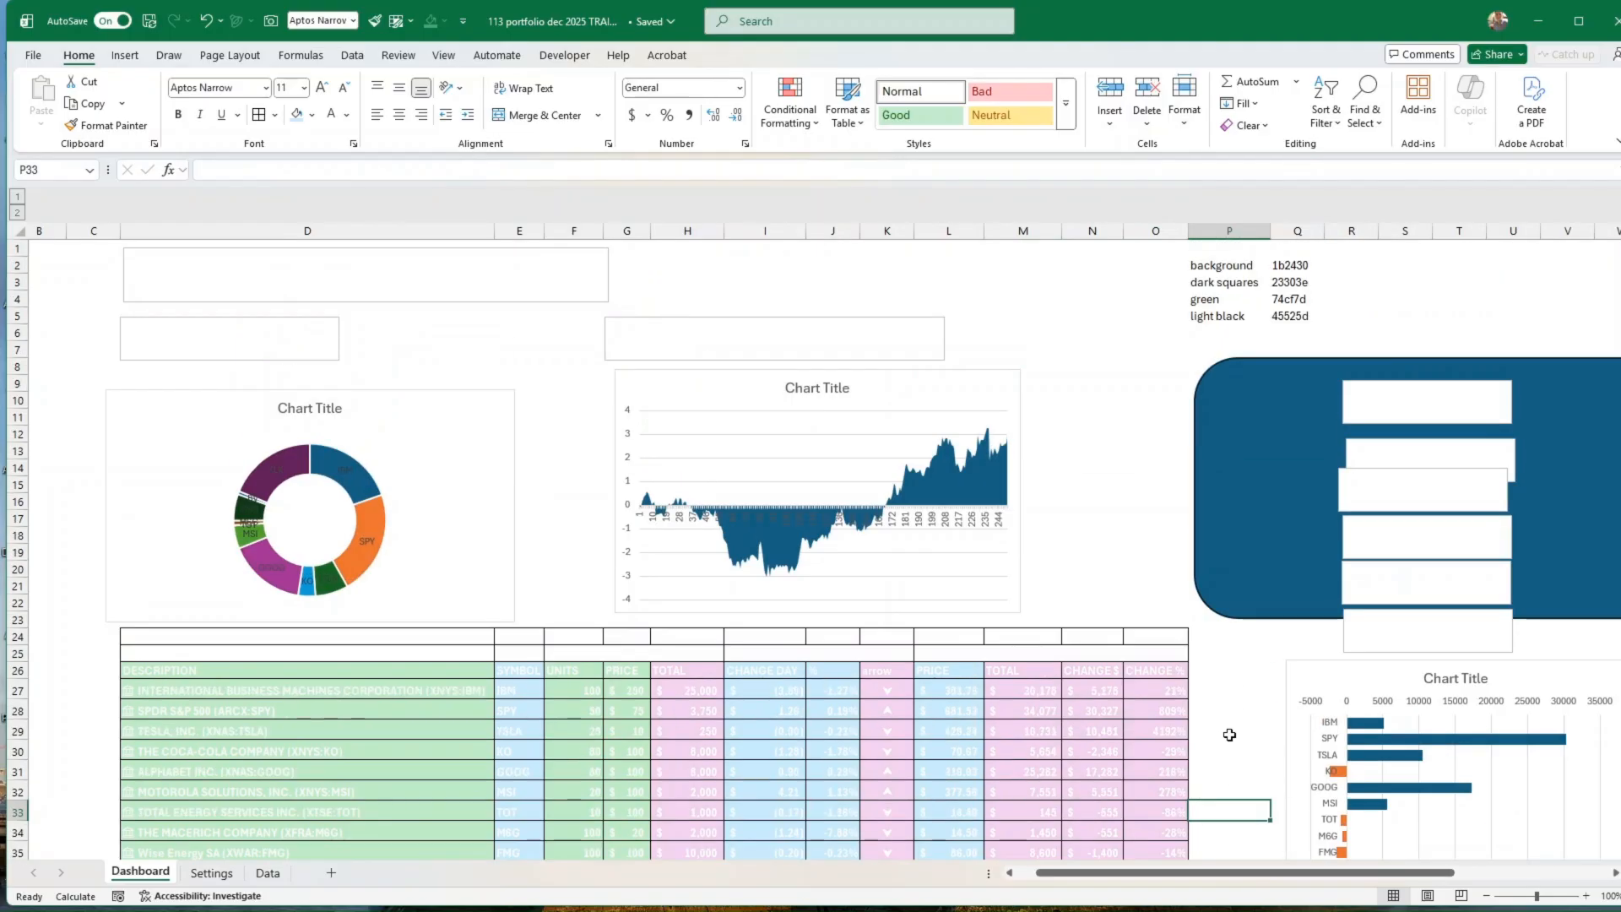
{"action": "left_click_drag", "start_coordinate": [1222, 266], "coordinate": [1307, 314]}
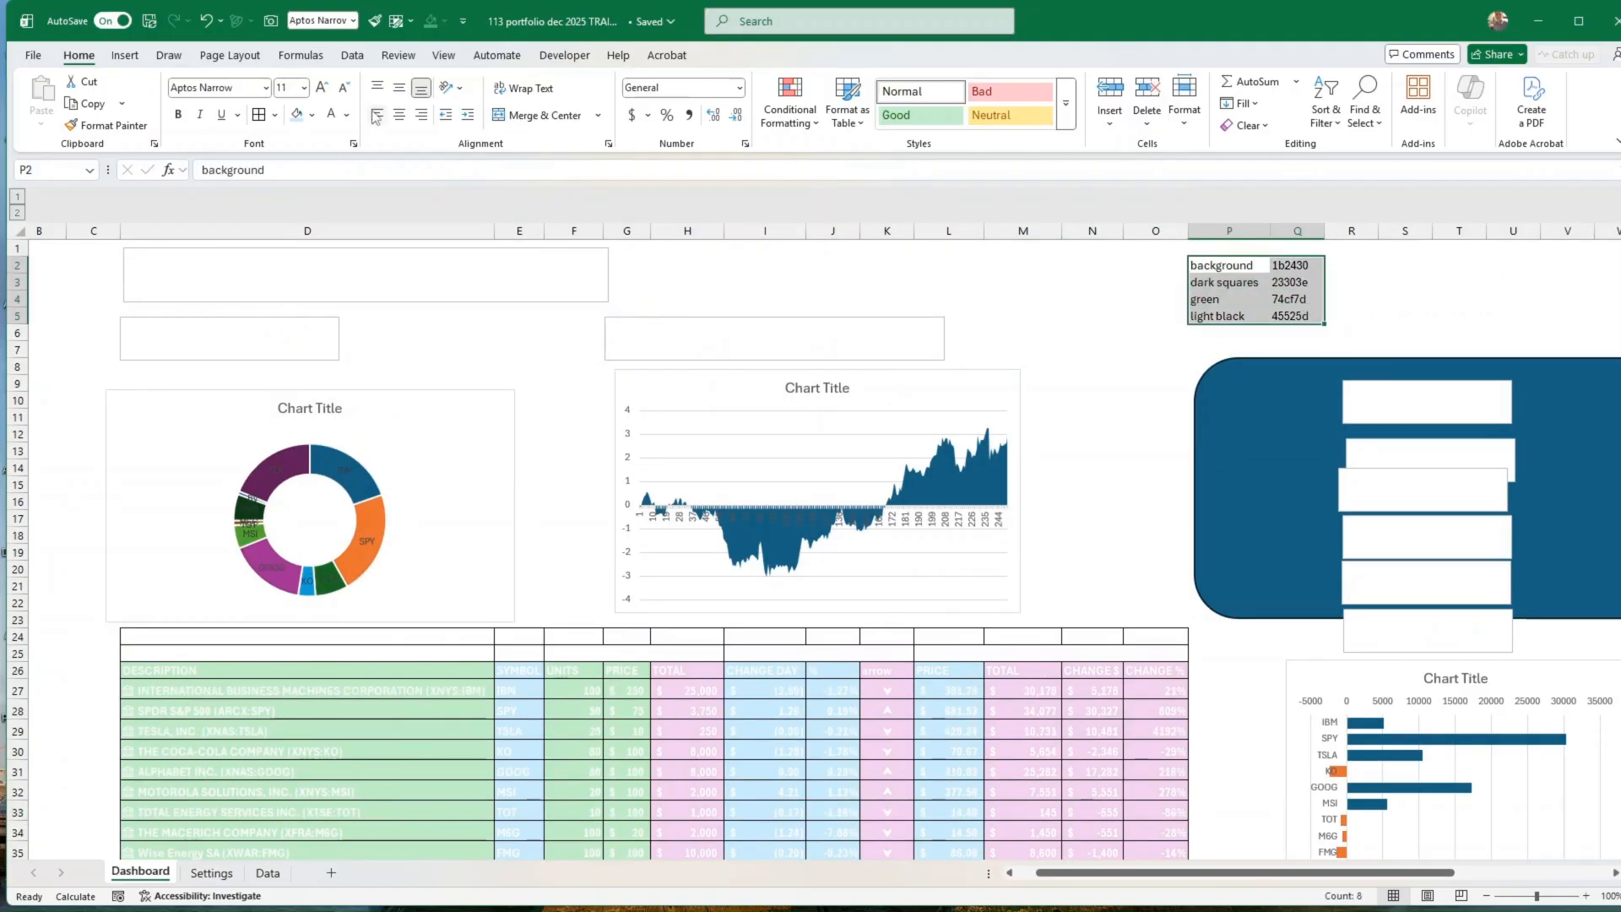
{"action": "left_click", "coordinate": [331, 113]}
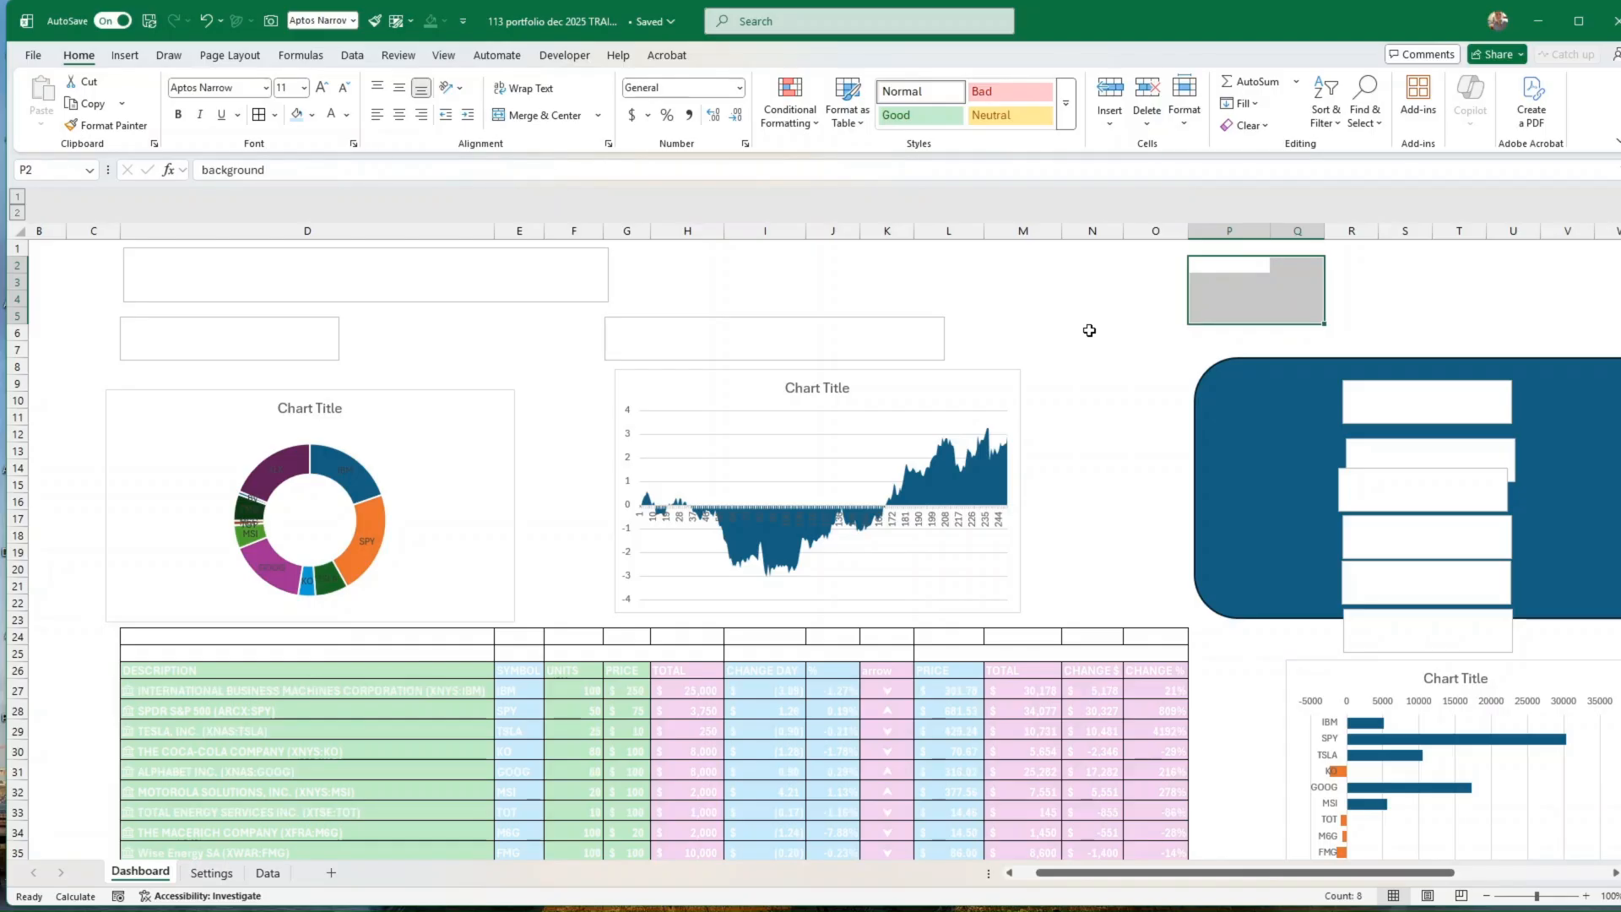
{"action": "right_click", "coordinate": [926, 95]}
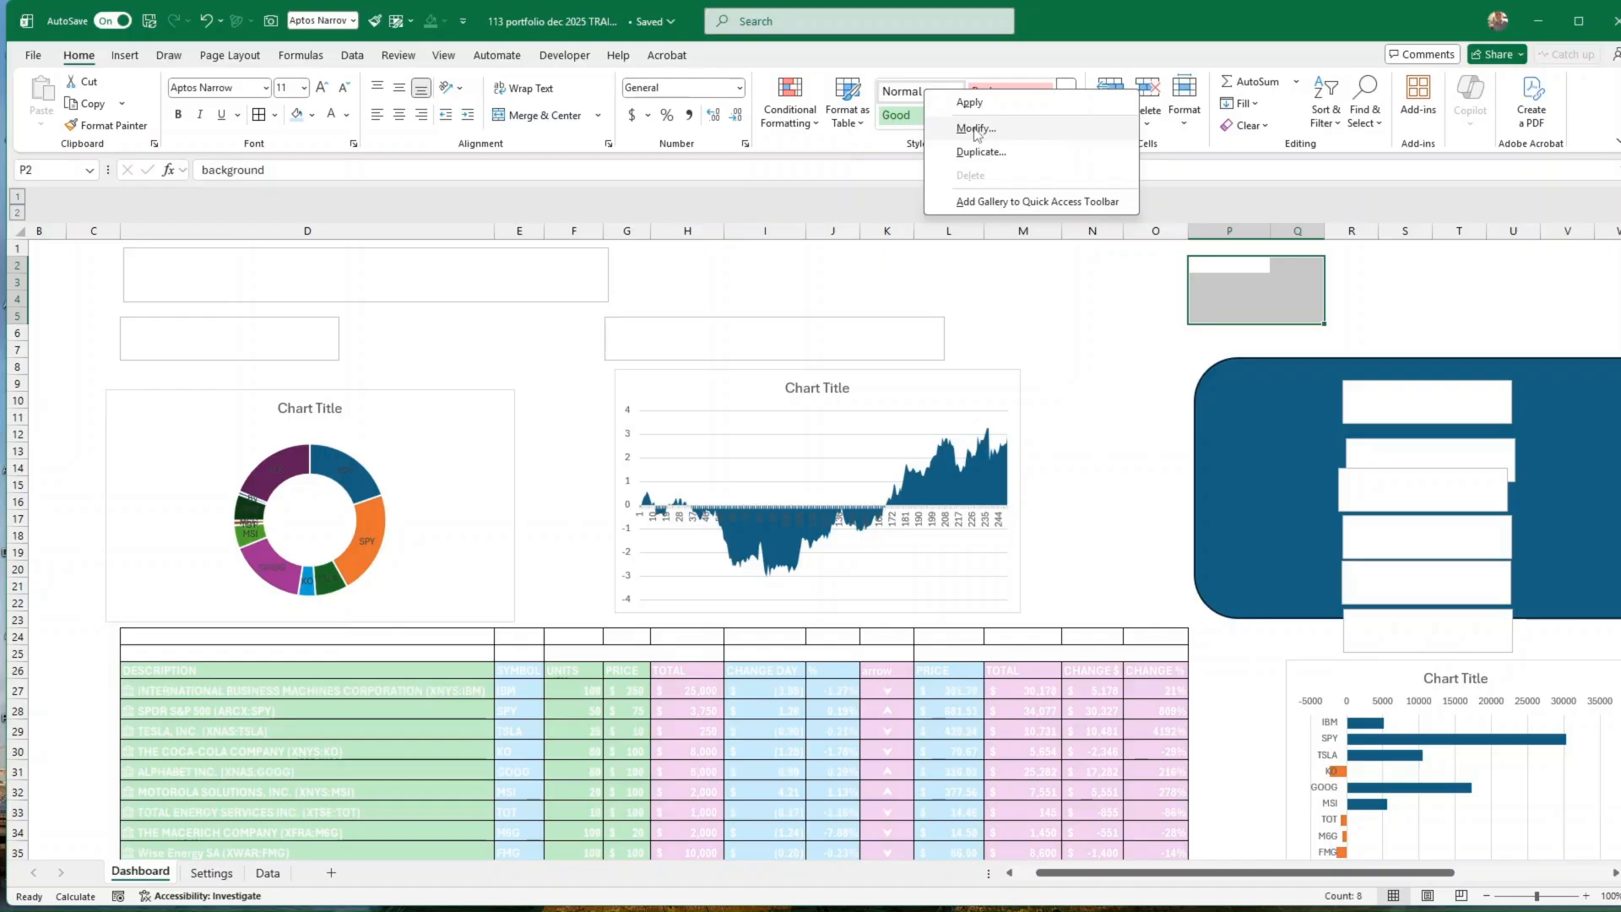
{"action": "left_click", "coordinate": [976, 129]}
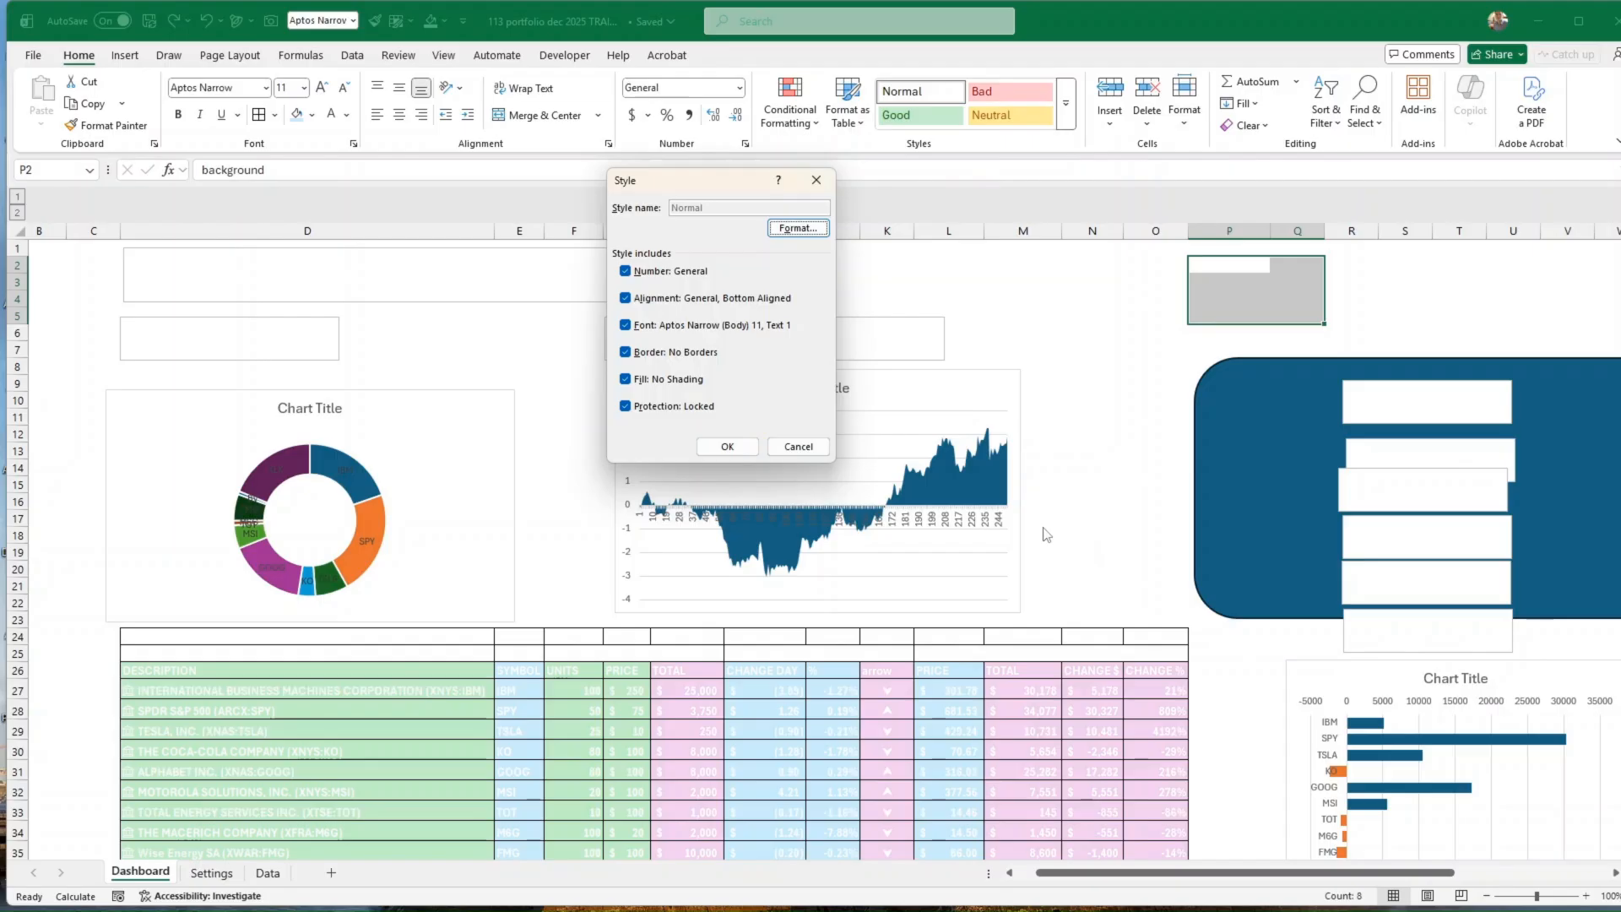
{"action": "left_click", "coordinate": [797, 446]}
Step: Reset the background row P2:Q2 to the automatic font colour and copy its hex code 1b2430 from Q2
{"action": "left_click", "coordinate": [1225, 278]}
{"action": "left_click_drag", "start_coordinate": [1222, 265], "coordinate": [1298, 264]}
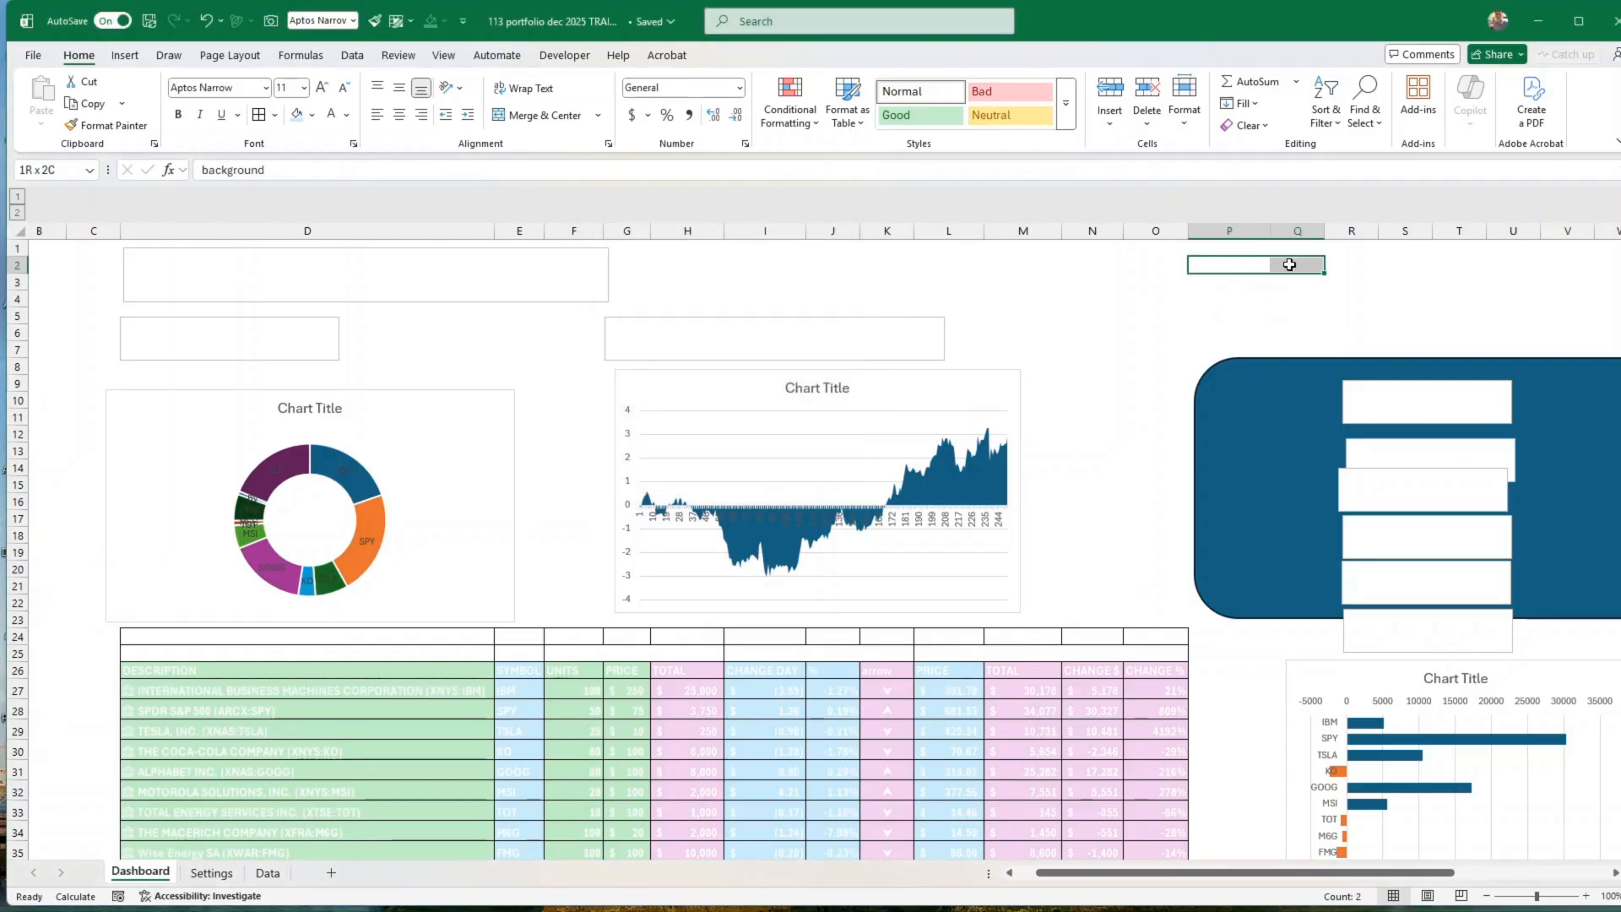
{"action": "left_click", "coordinate": [347, 120]}
{"action": "left_click", "coordinate": [351, 172]}
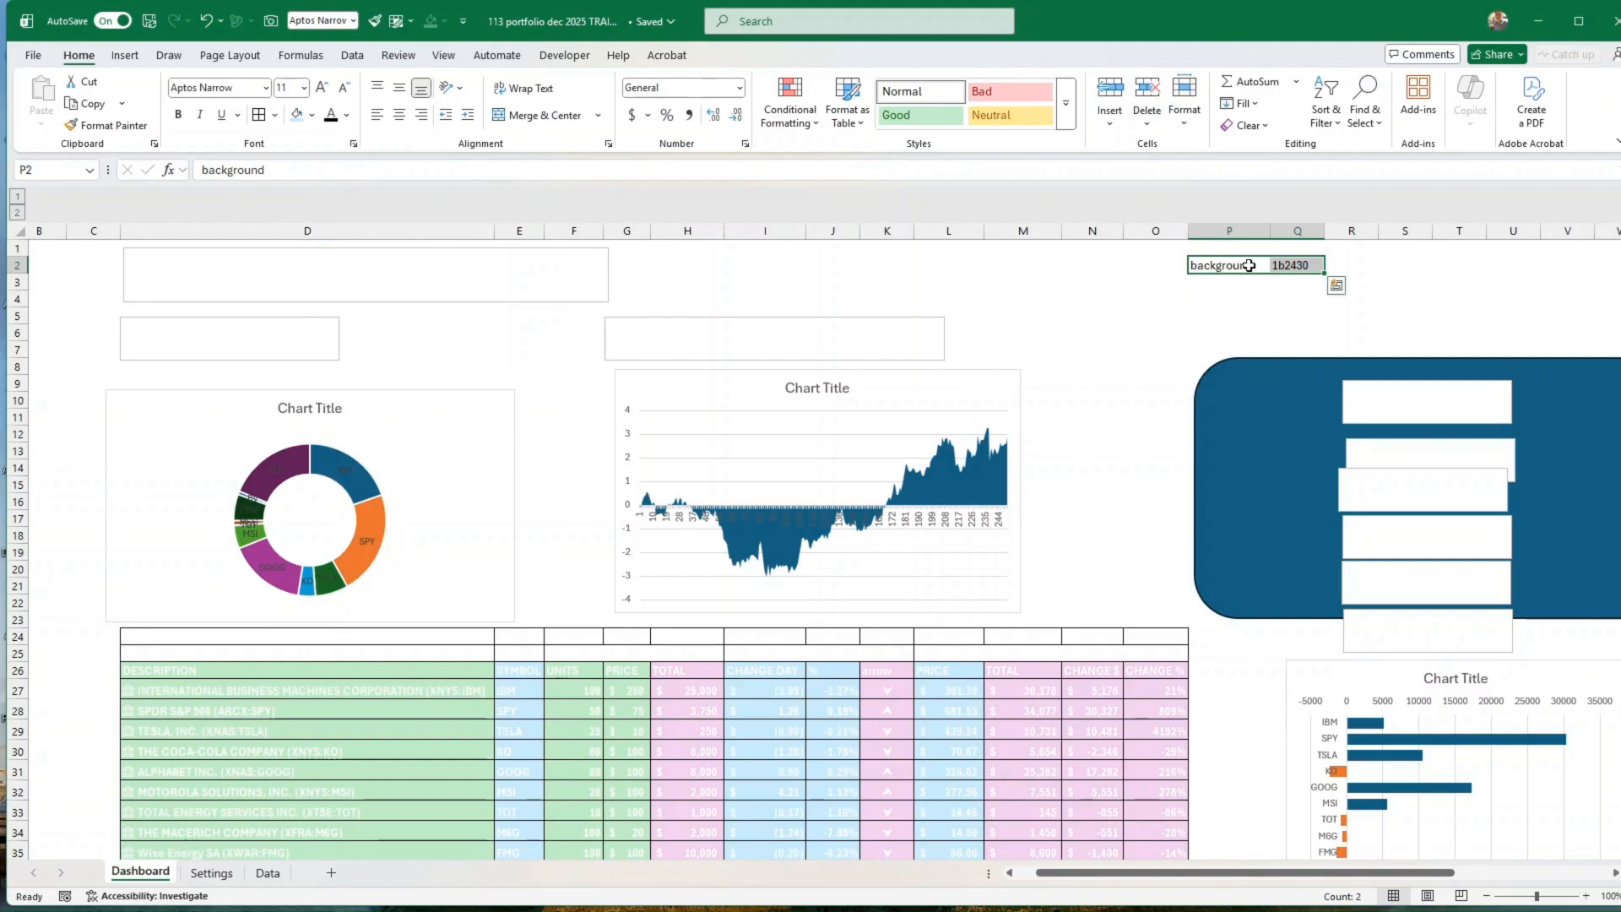
{"action": "left_click", "coordinate": [1304, 266]}
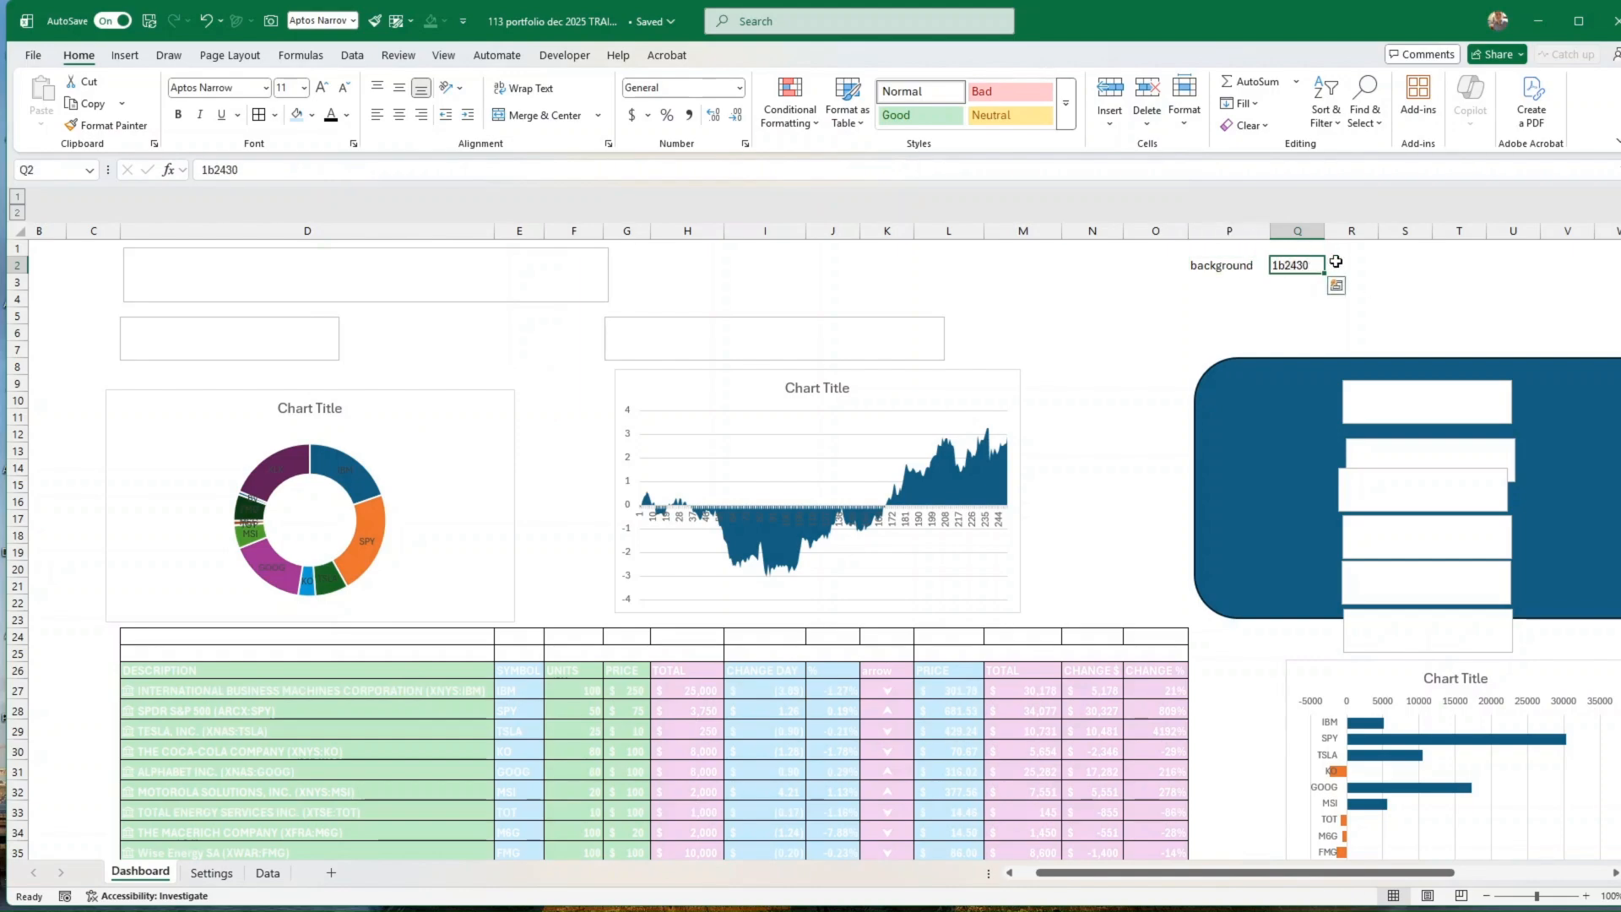
{"action": "double_click", "coordinate": [265, 168]}
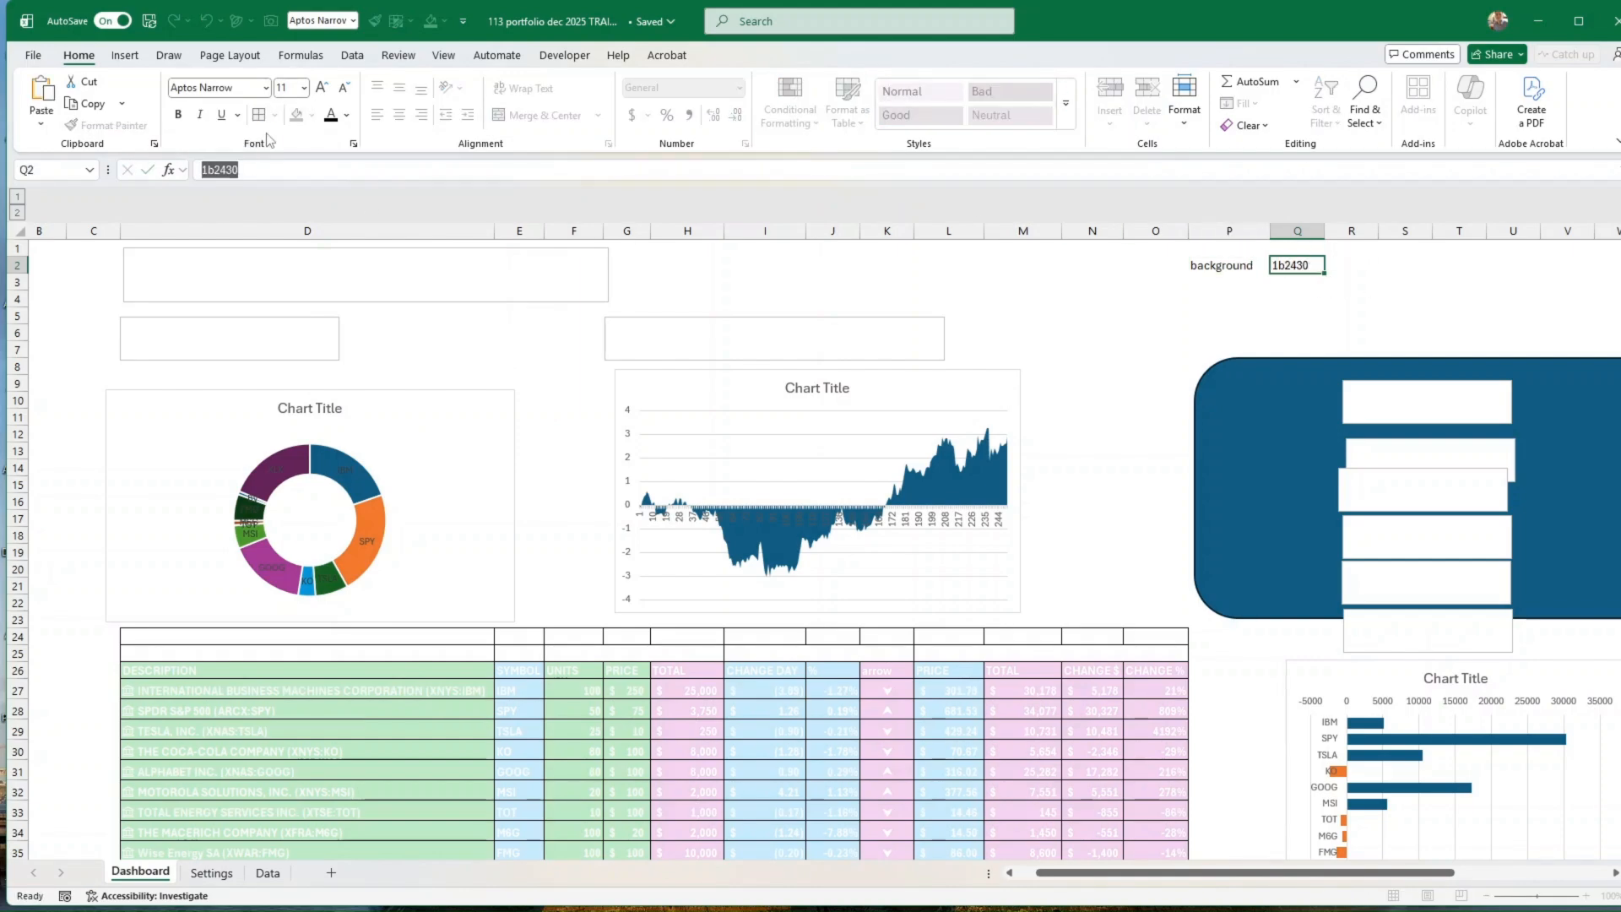
{"action": "key", "text": "Return"}
Step: Modify the Normal cell style so that its fill is the custom colour with hex code 1b2430
{"action": "right_click", "coordinate": [922, 95]}
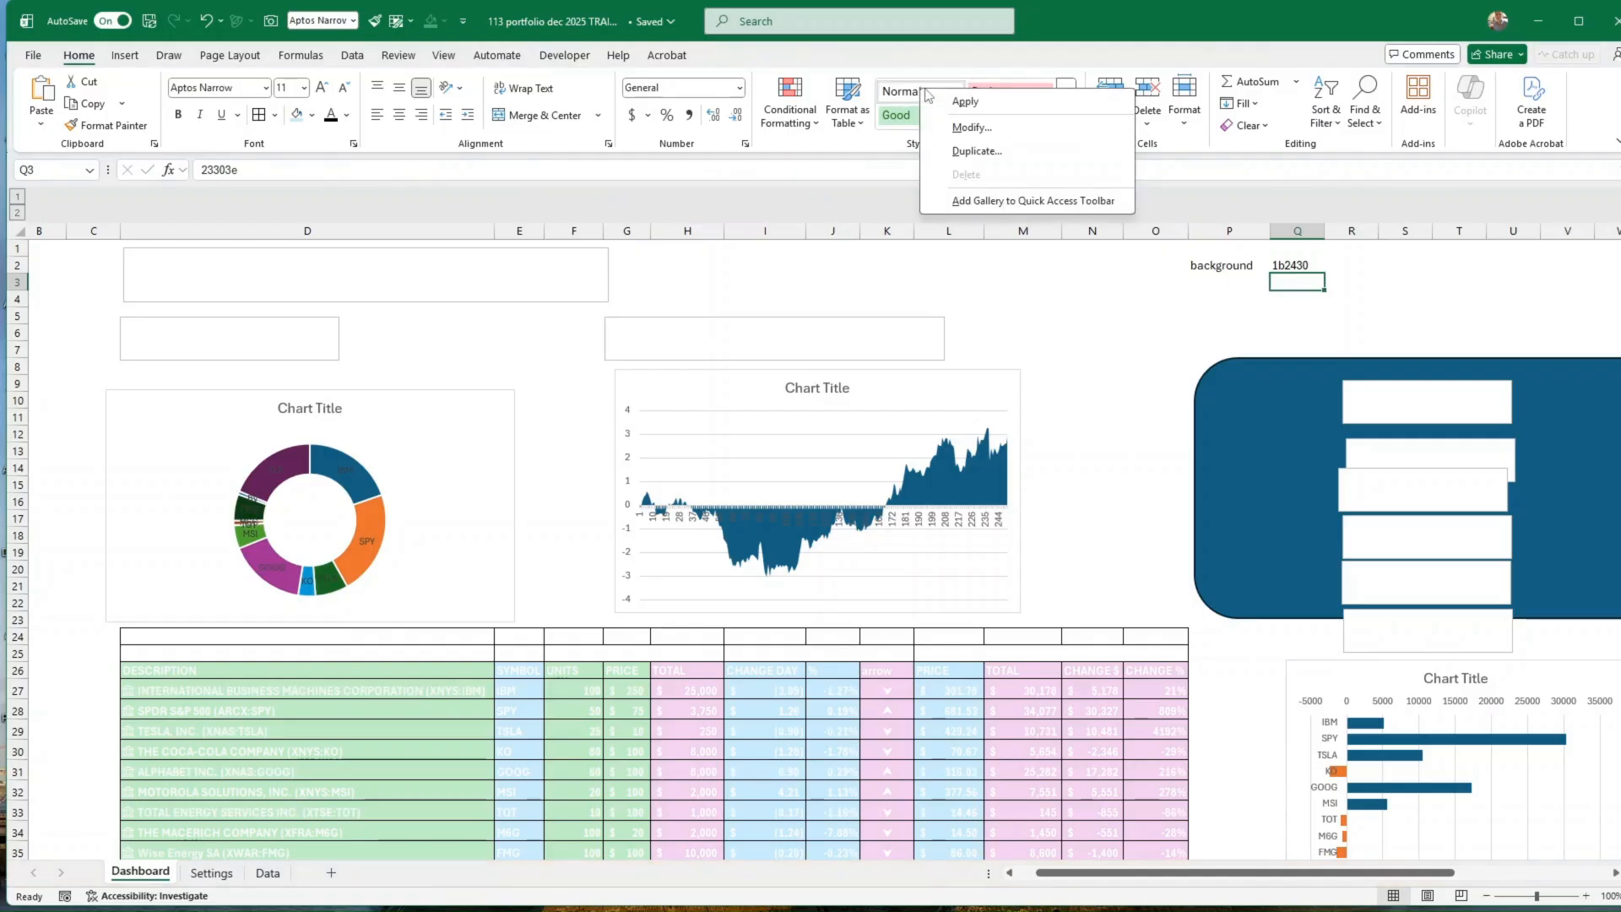
{"action": "left_click", "coordinate": [950, 130]}
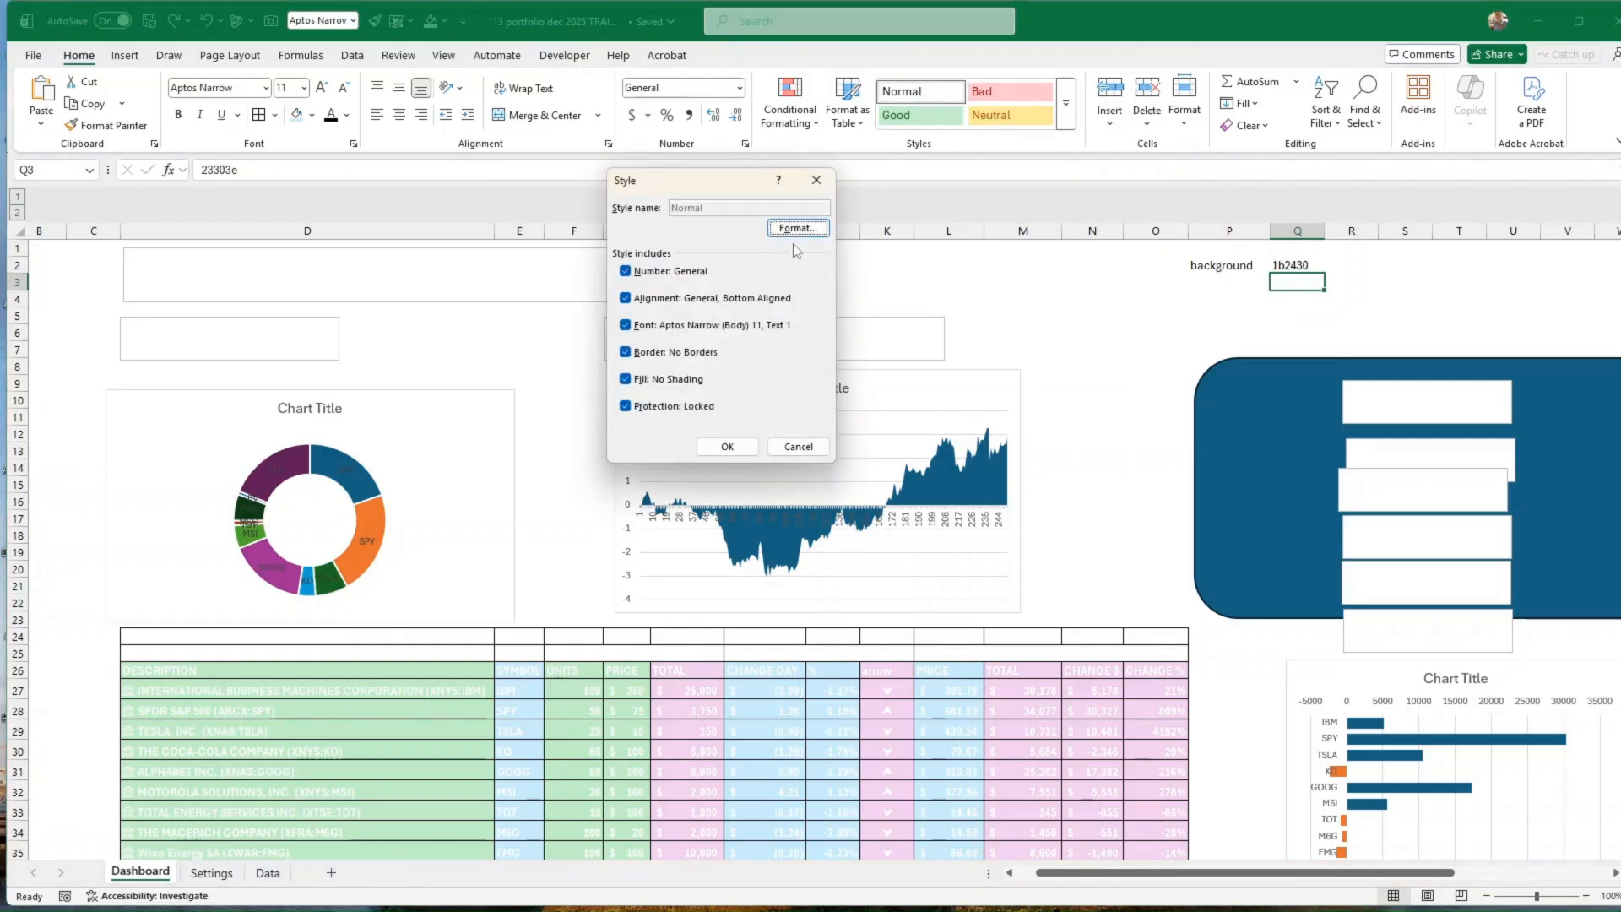
{"action": "left_click", "coordinate": [796, 229]}
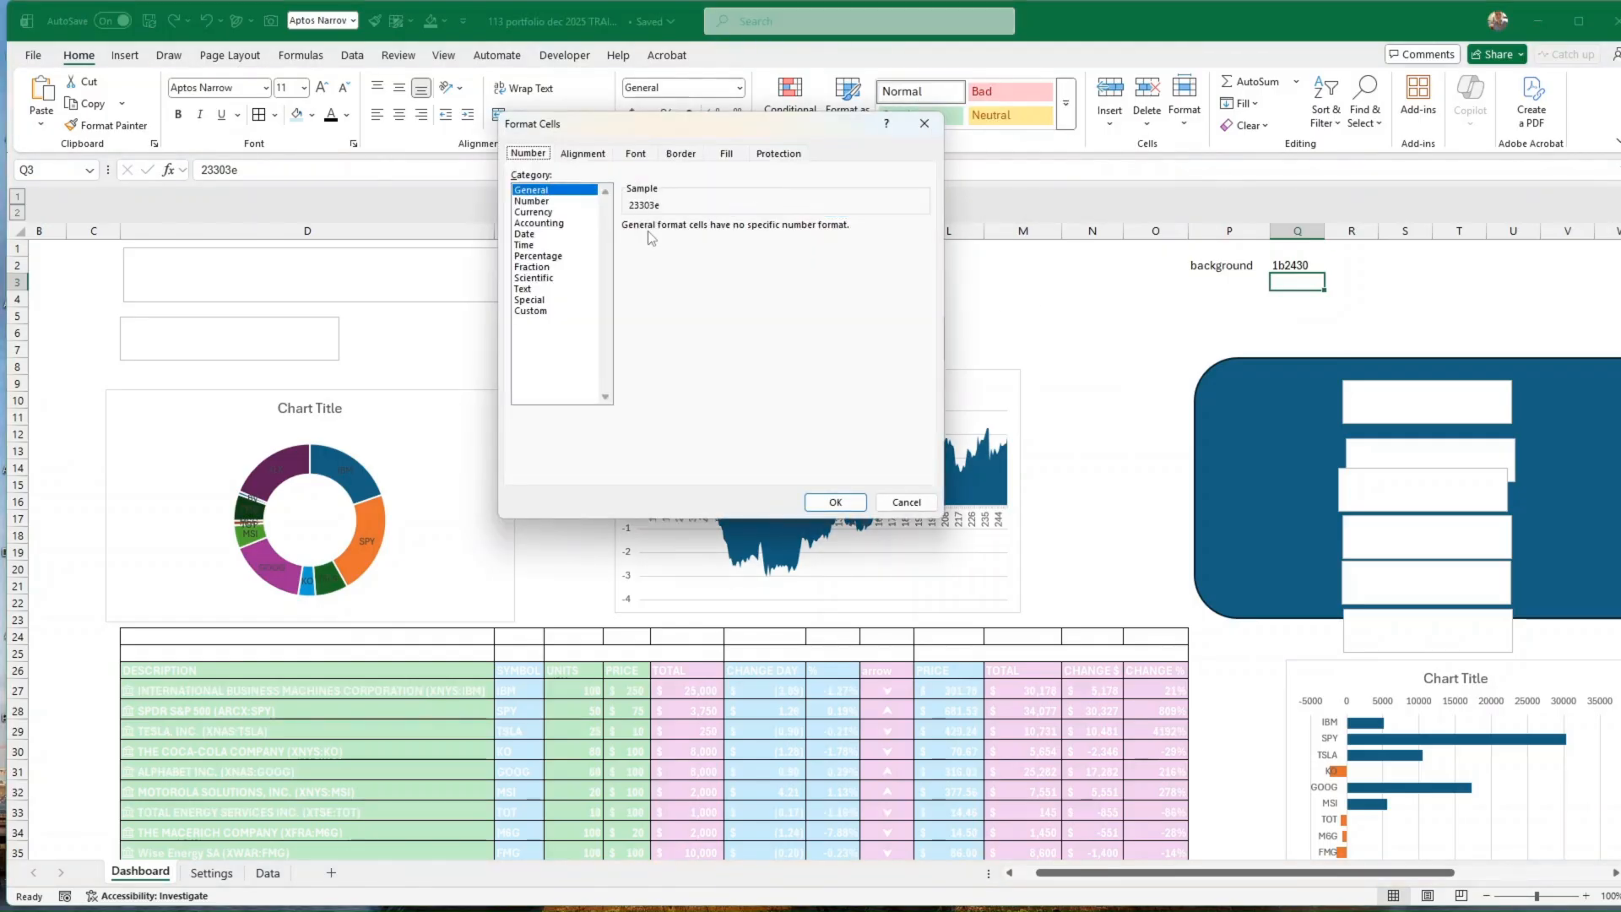
{"action": "left_click", "coordinate": [728, 155]}
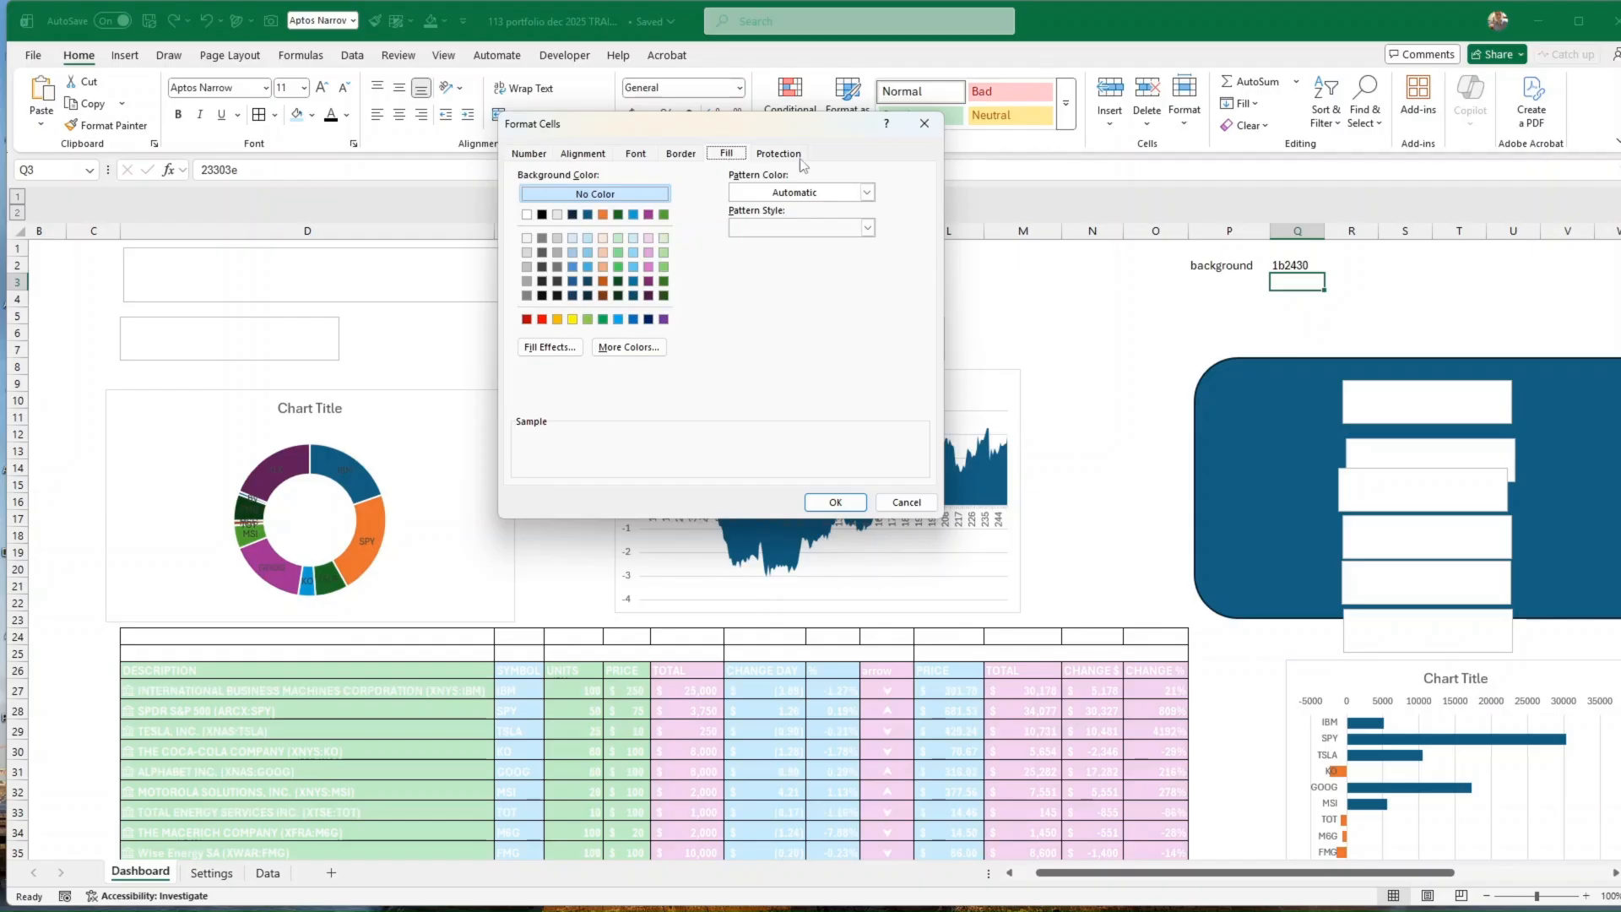
{"action": "left_click", "coordinate": [629, 347]}
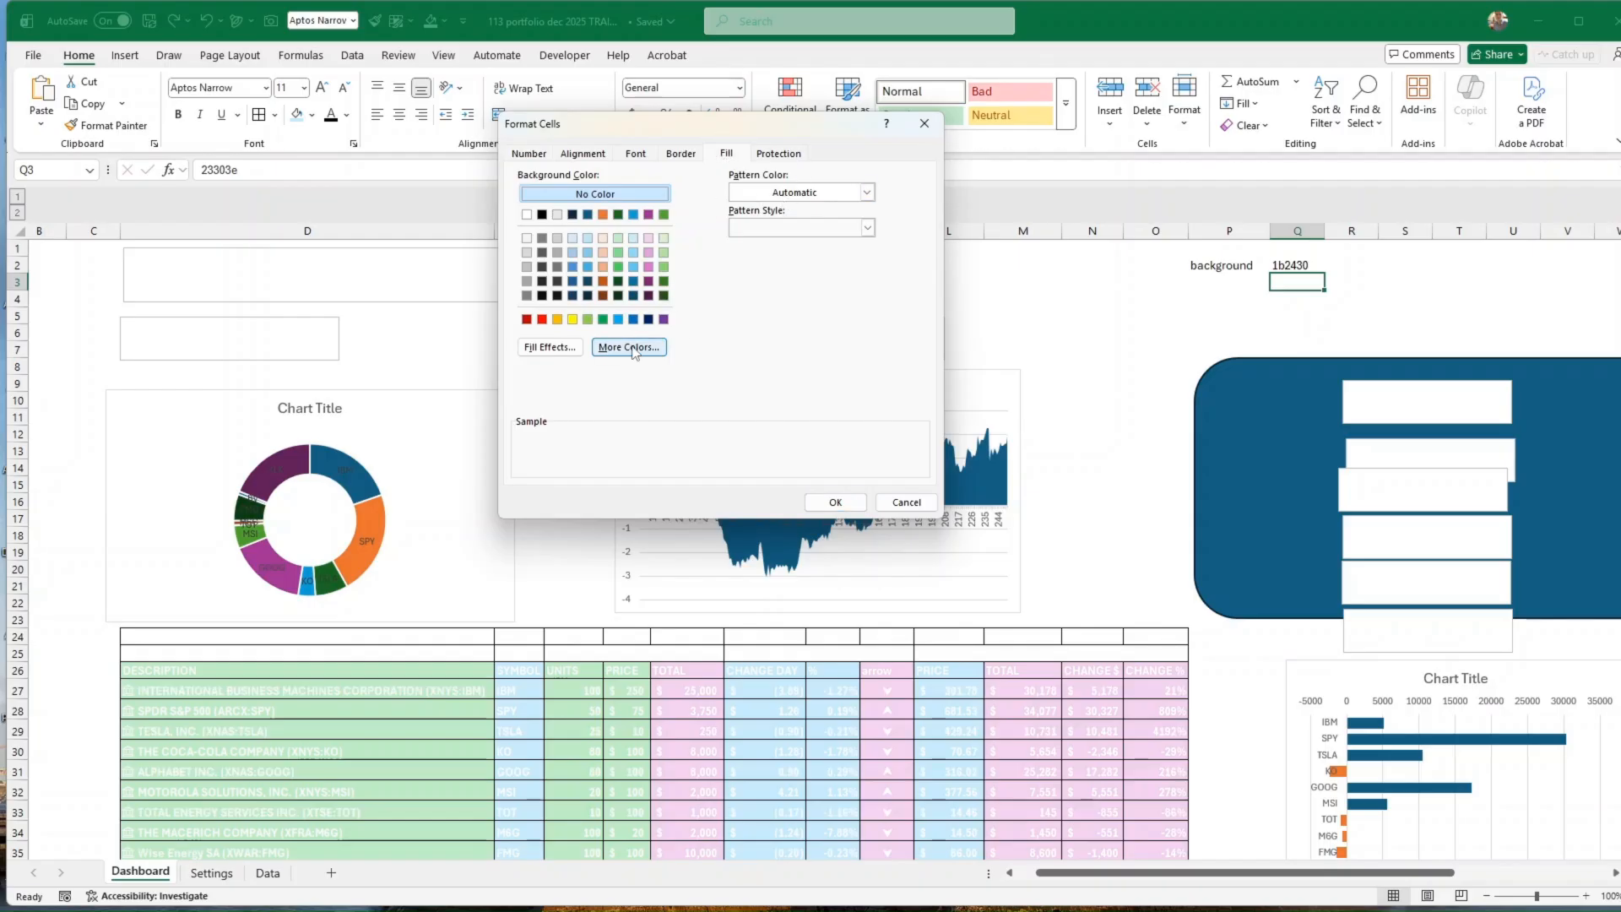
{"action": "left_click", "coordinate": [666, 205]}
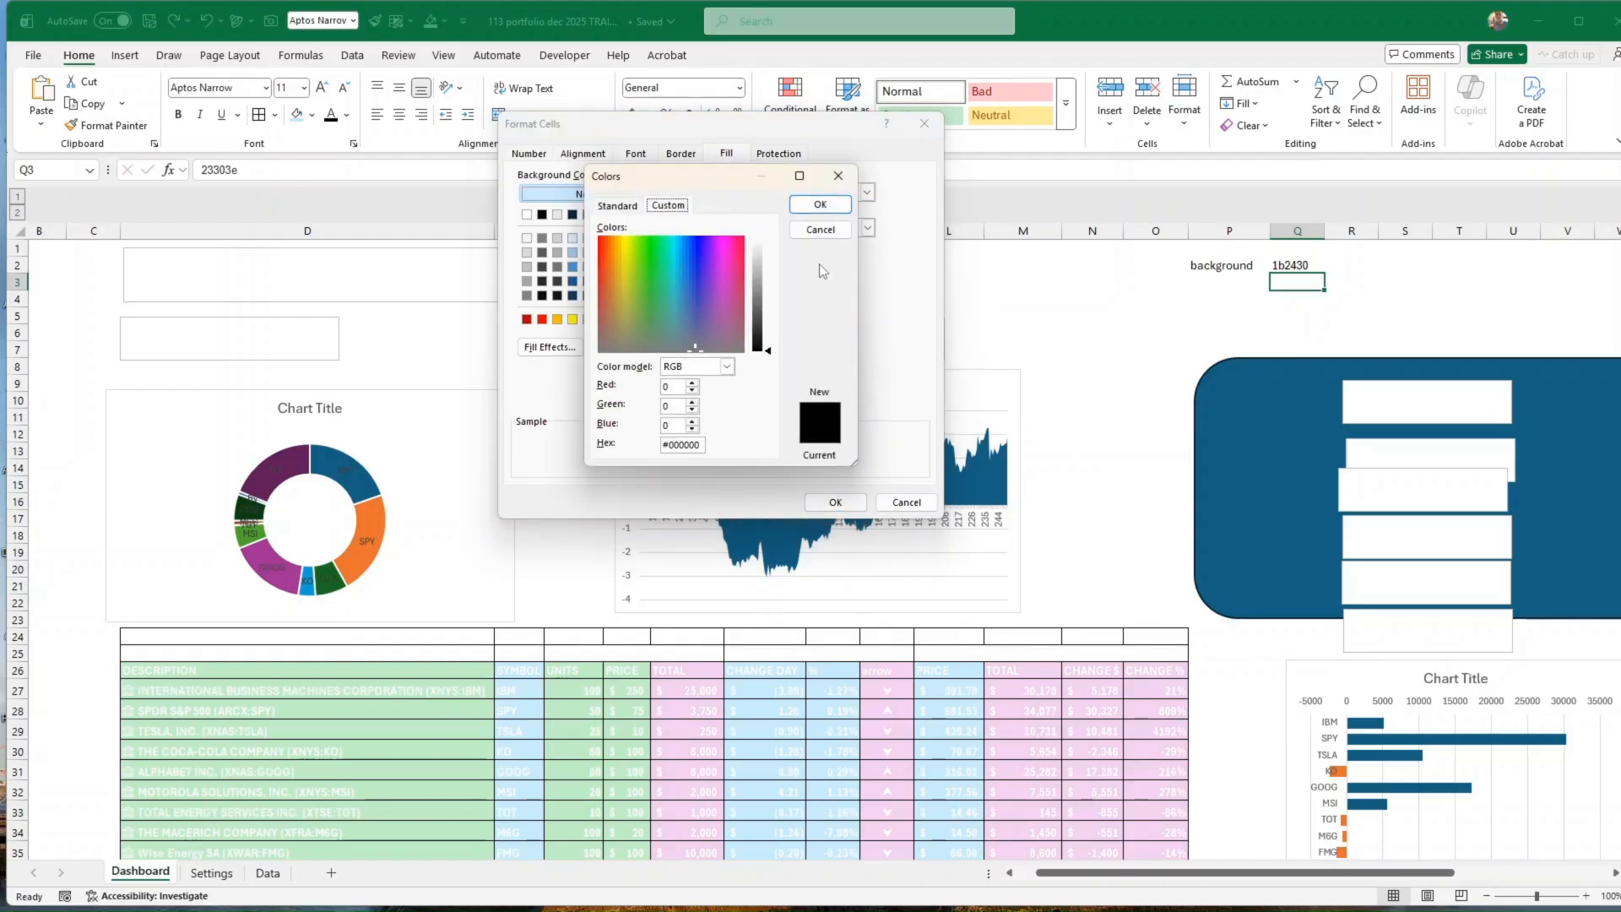
{"action": "double_click", "coordinate": [694, 444]}
{"action": "type", "text": "1b2430"}
{"action": "left_click", "coordinate": [818, 206]}
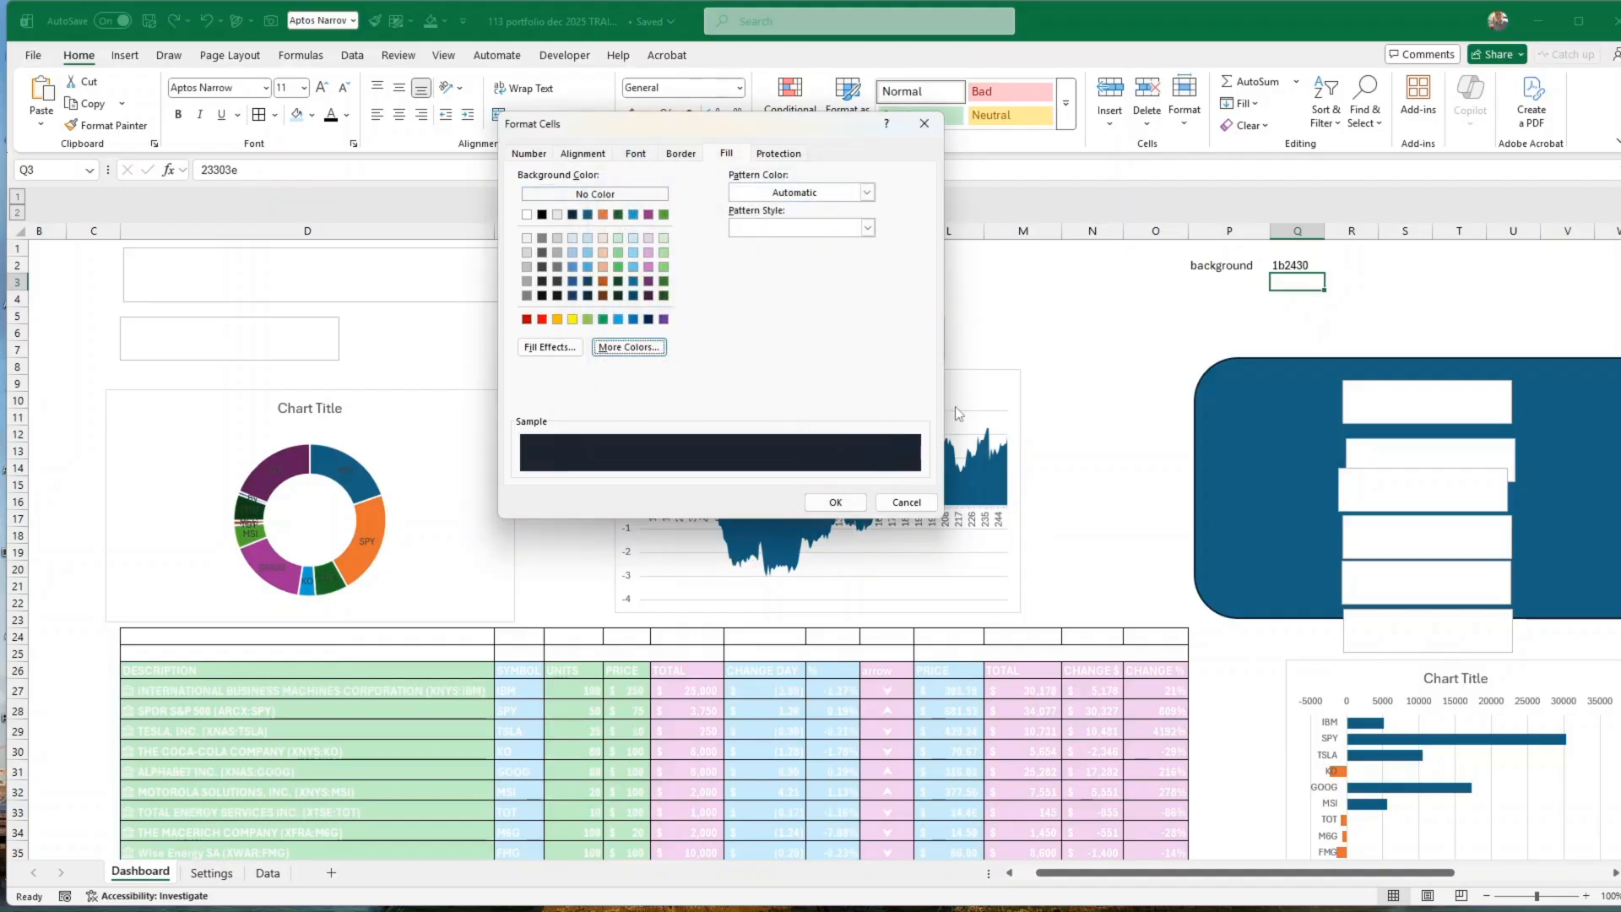
{"action": "left_click", "coordinate": [834, 503]}
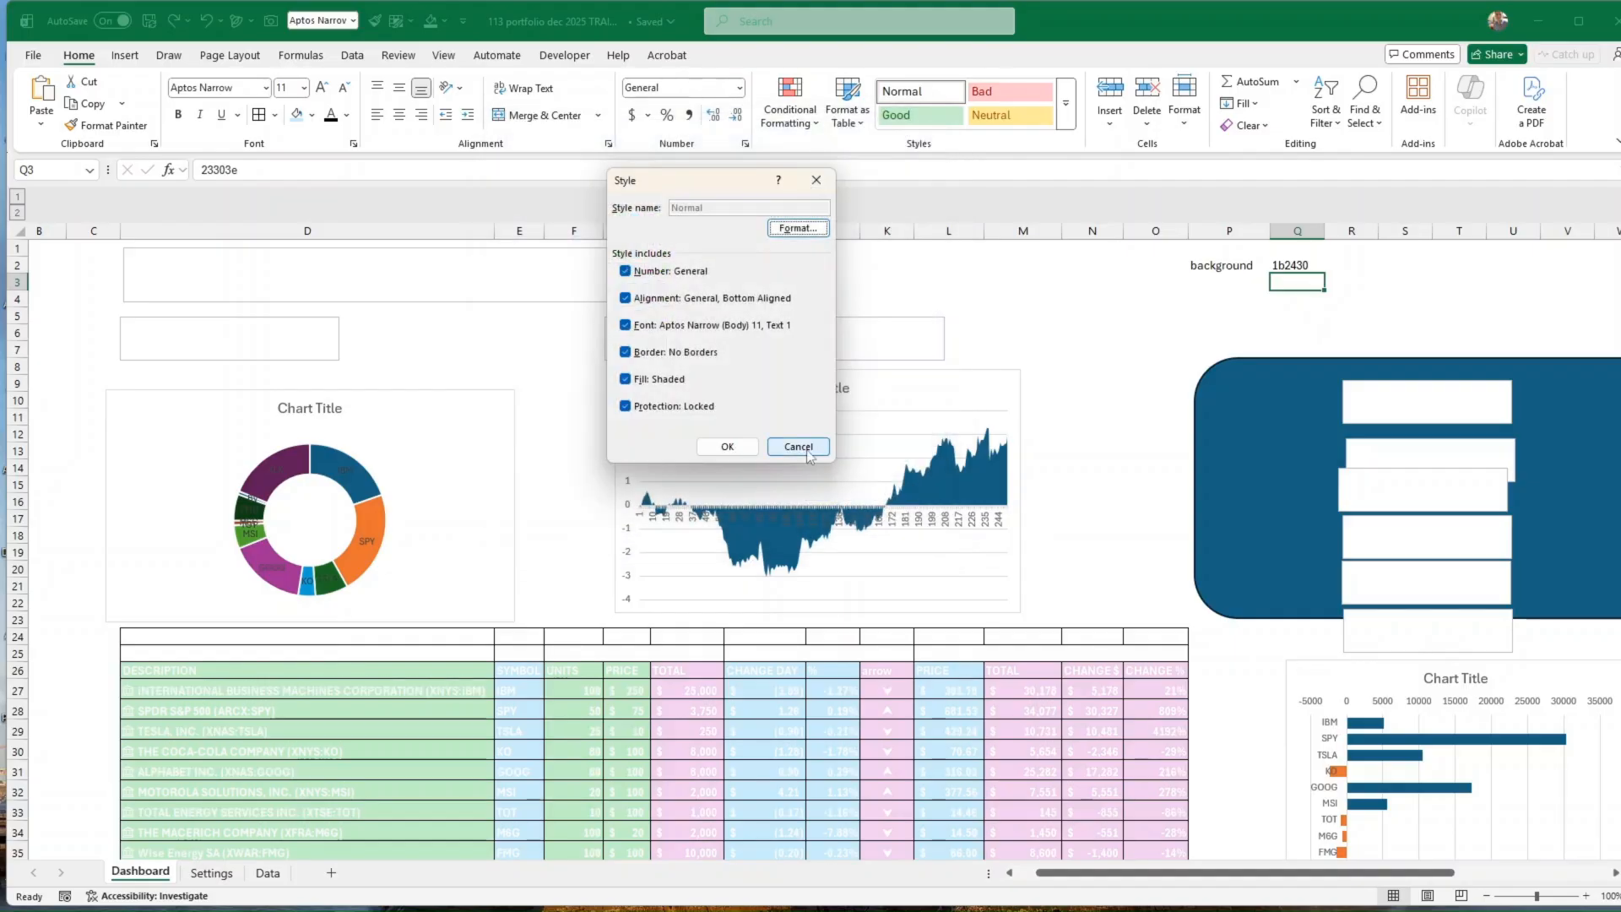
{"action": "left_click", "coordinate": [731, 448]}
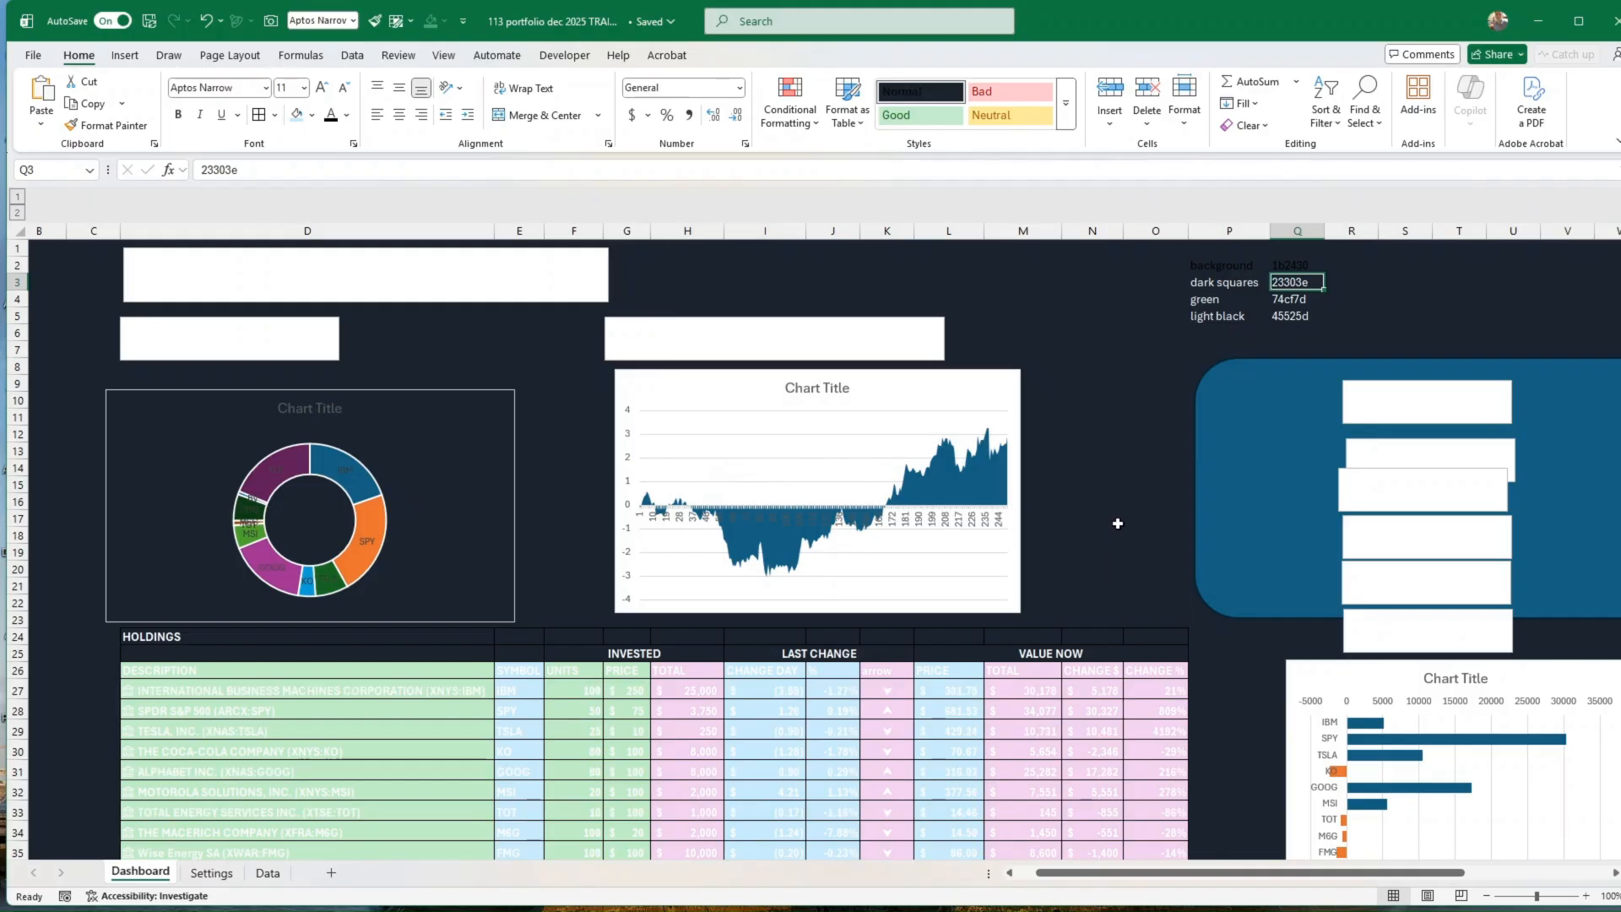
Step: Set the font colour of the background colour code row P2:Q2 to white
{"action": "left_click_drag", "start_coordinate": [1215, 266], "coordinate": [1304, 267]}
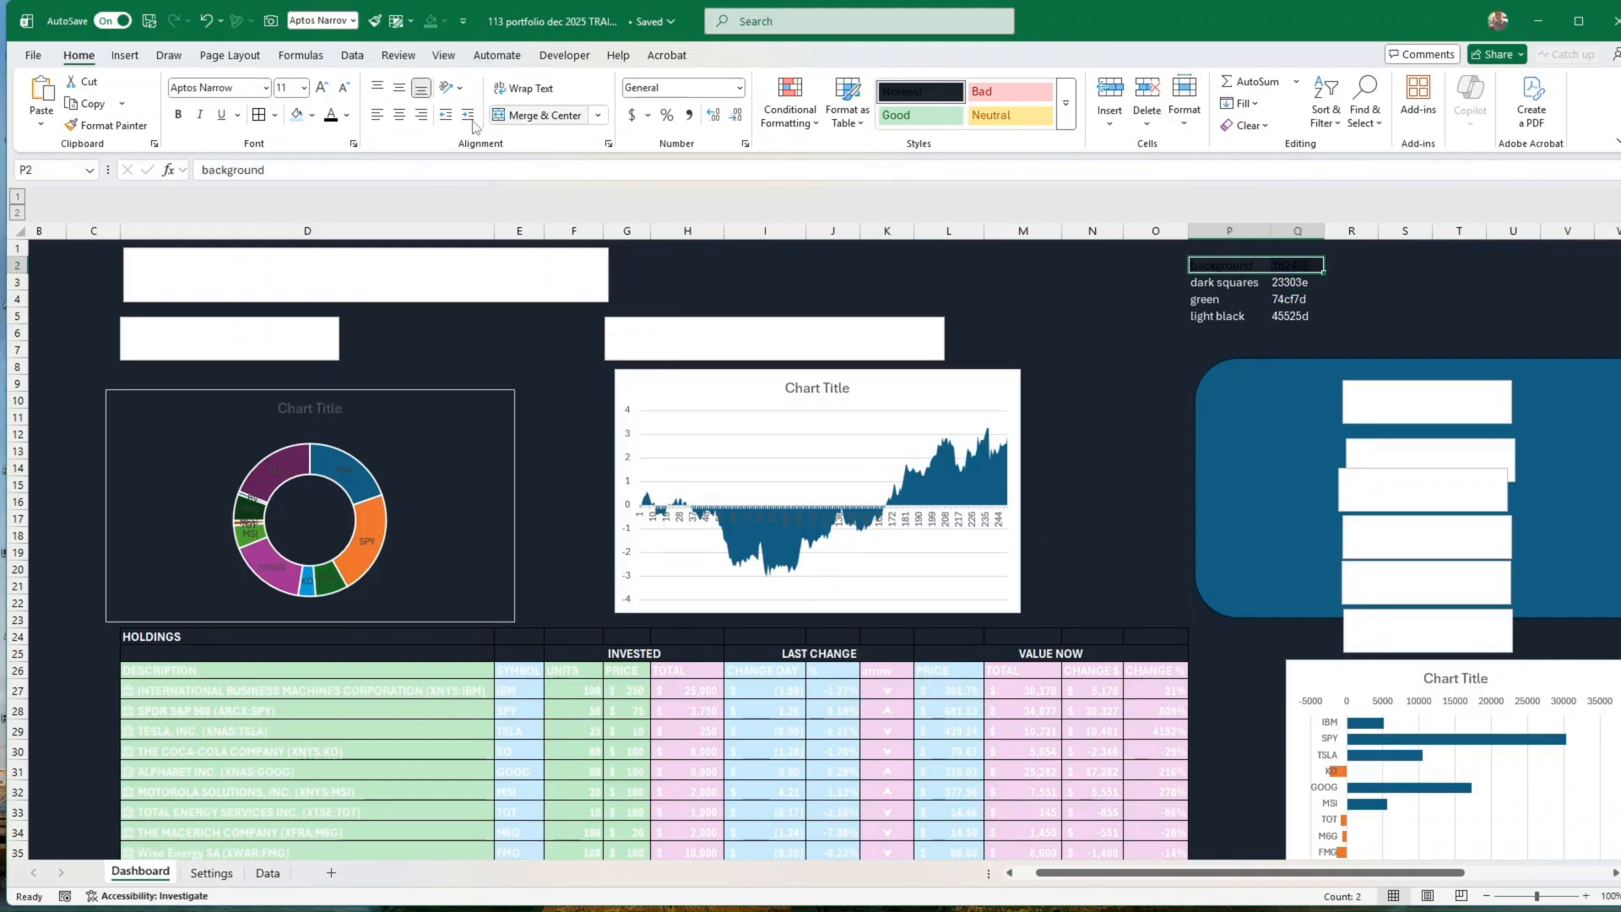
{"action": "left_click", "coordinate": [346, 113]}
{"action": "left_click", "coordinate": [330, 222]}
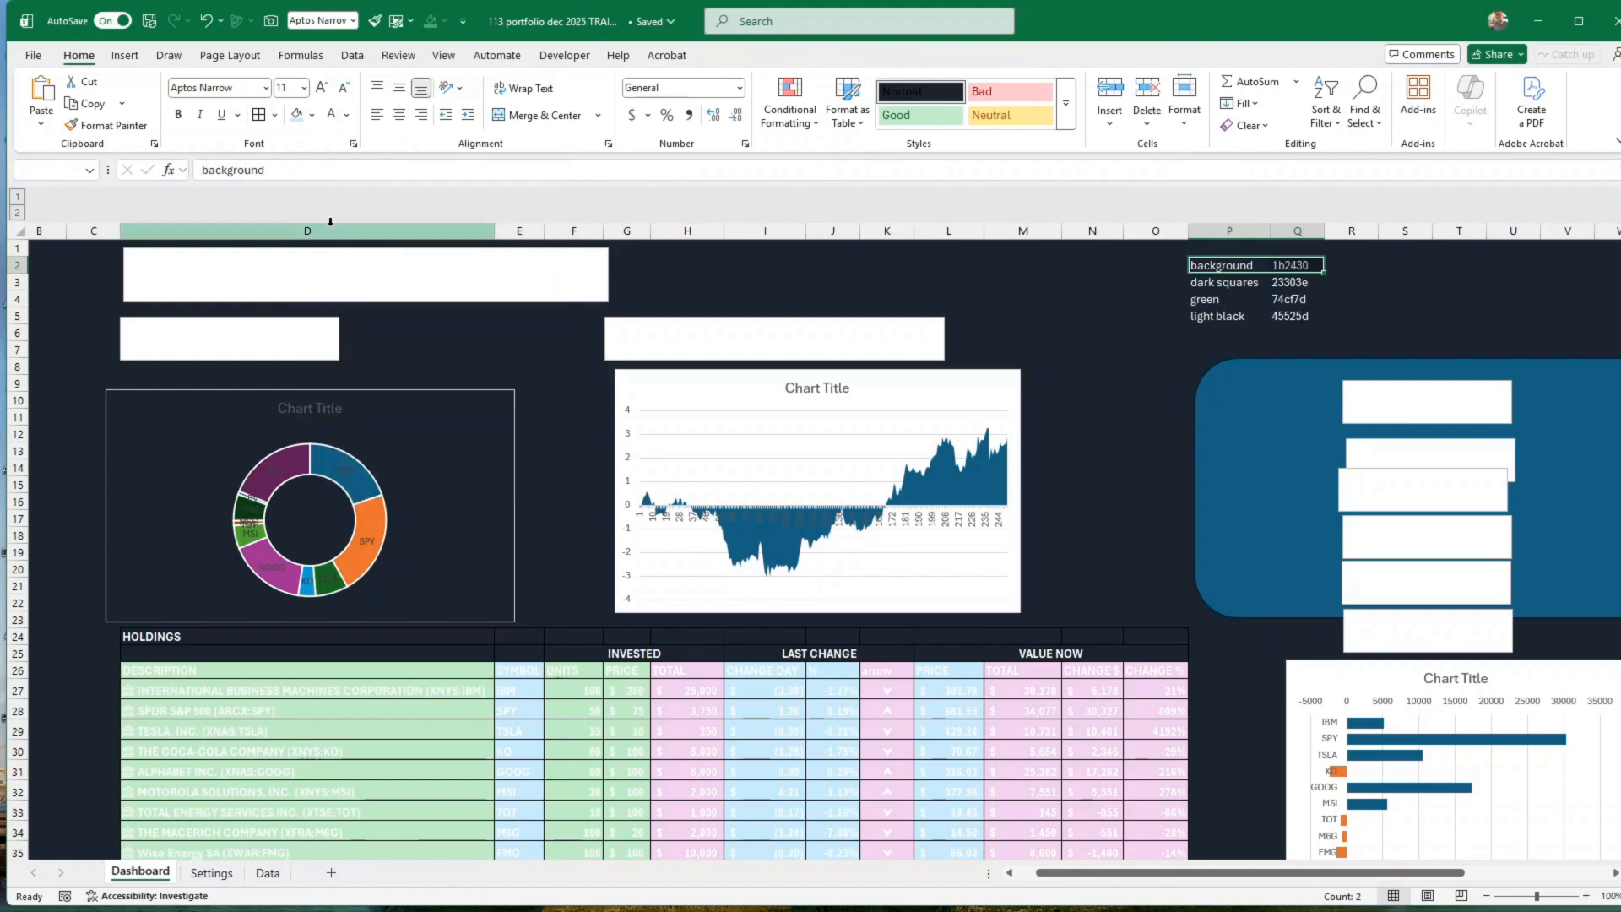
{"action": "left_click", "coordinate": [565, 284]}
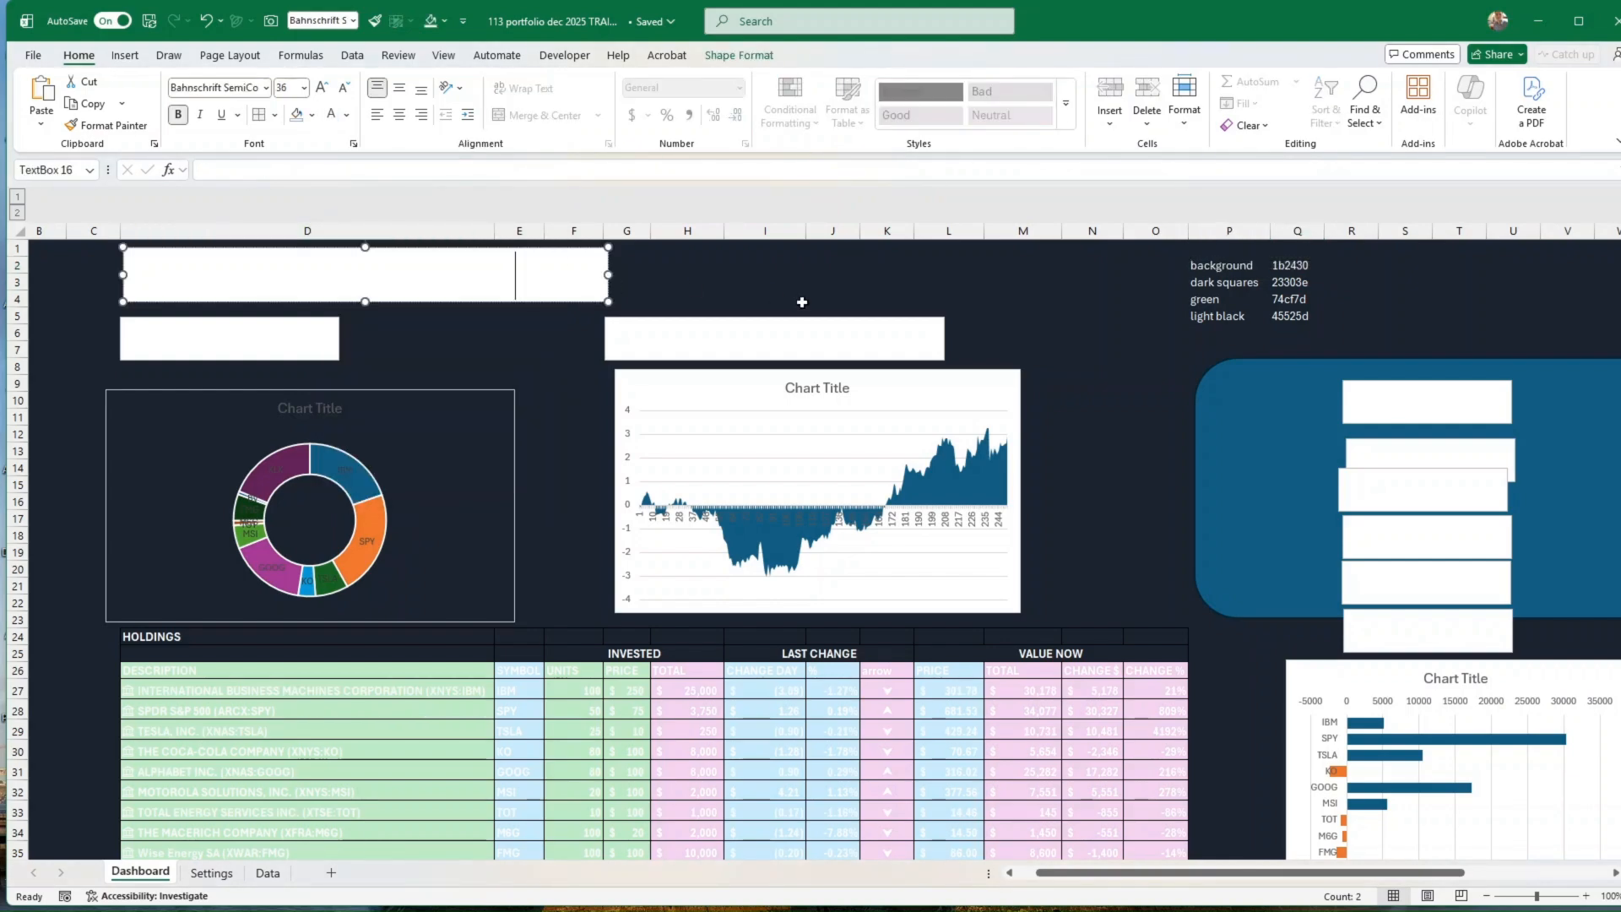
{"action": "left_click", "coordinate": [823, 284]}
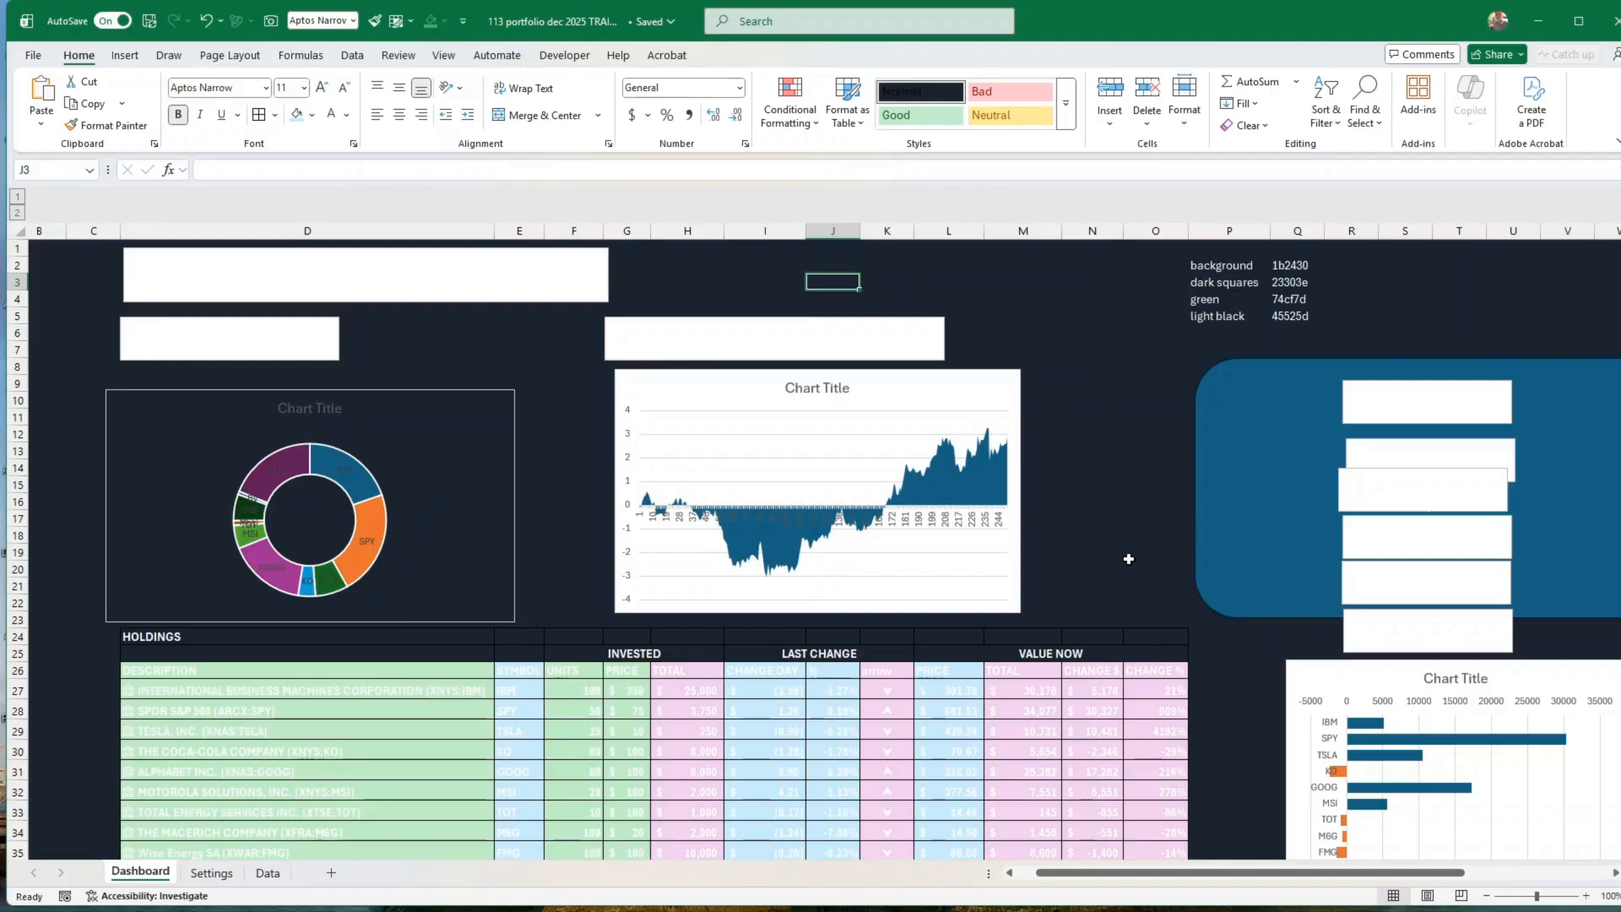
{"action": "scroll", "coordinate": [1132, 558], "scroll_direction": "down", "scroll_amount": 8}
{"action": "scroll", "coordinate": [1136, 560], "scroll_direction": "up", "scroll_amount": 8}
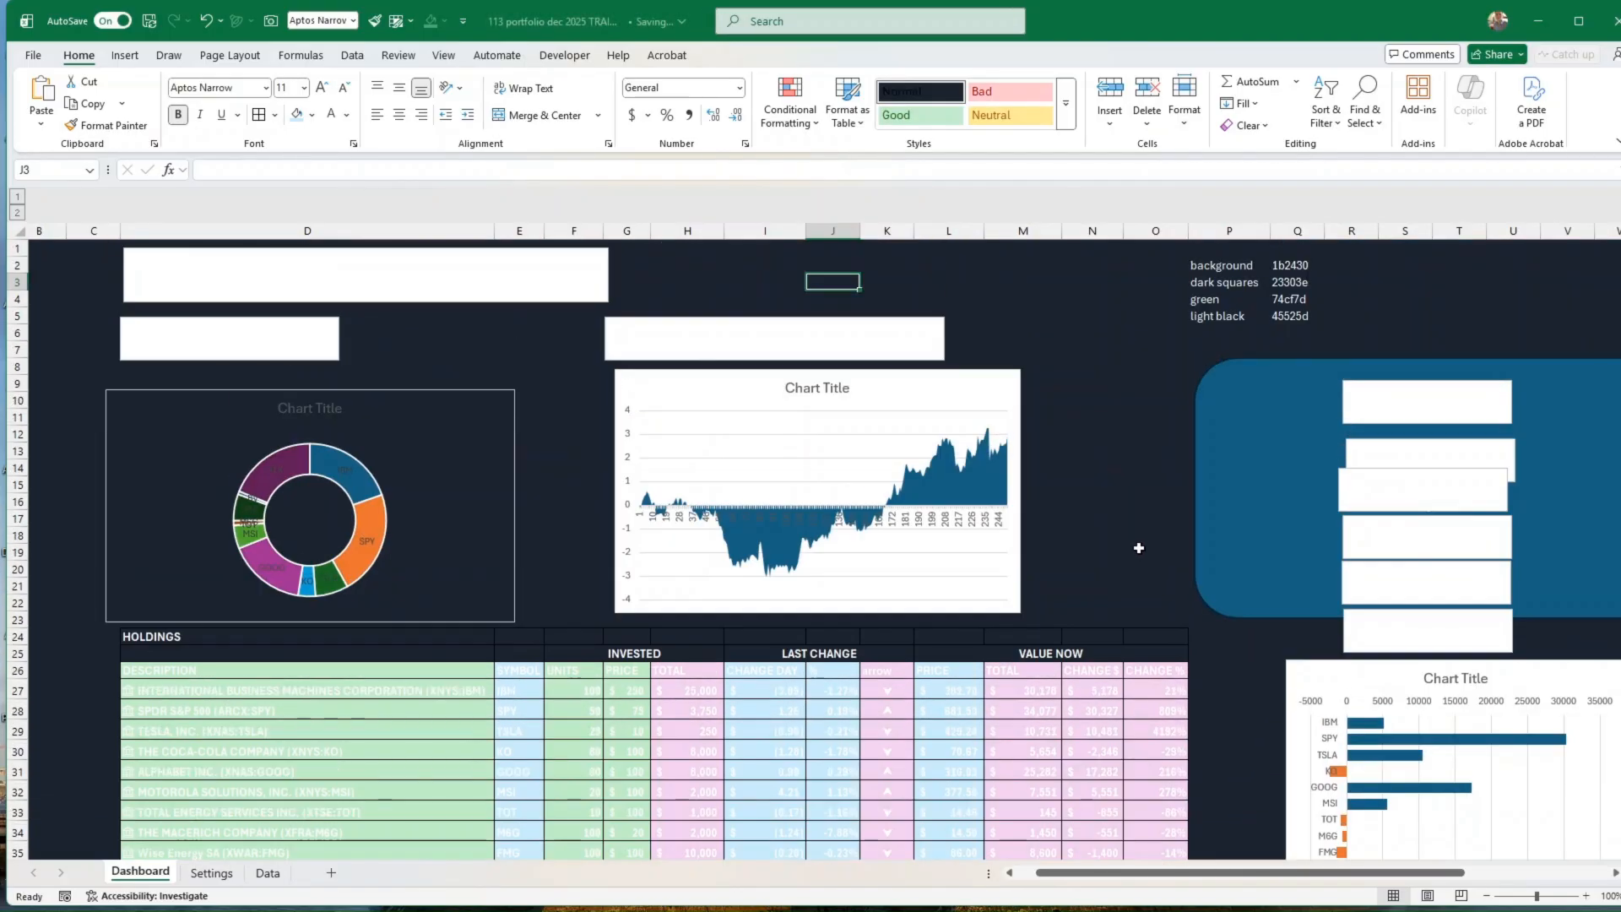
Step: Remove the shape fill from all the dashboard's text boxes and the rounded key metrics card at once
{"action": "left_click", "coordinate": [565, 297]}
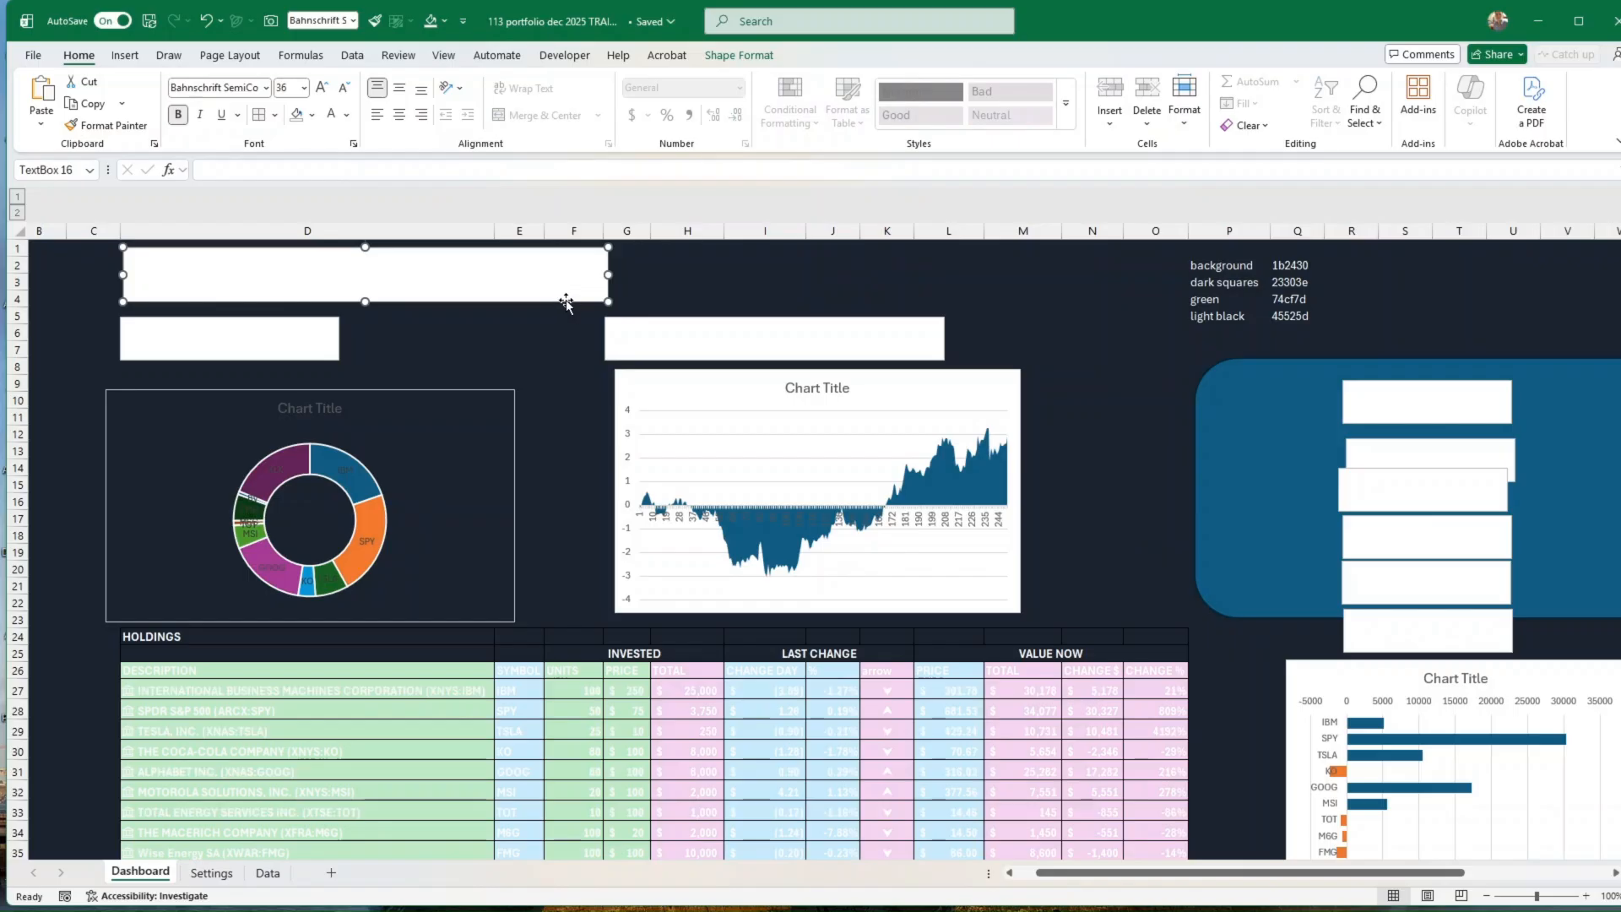
{"action": "key", "text": "ctrl+a"}
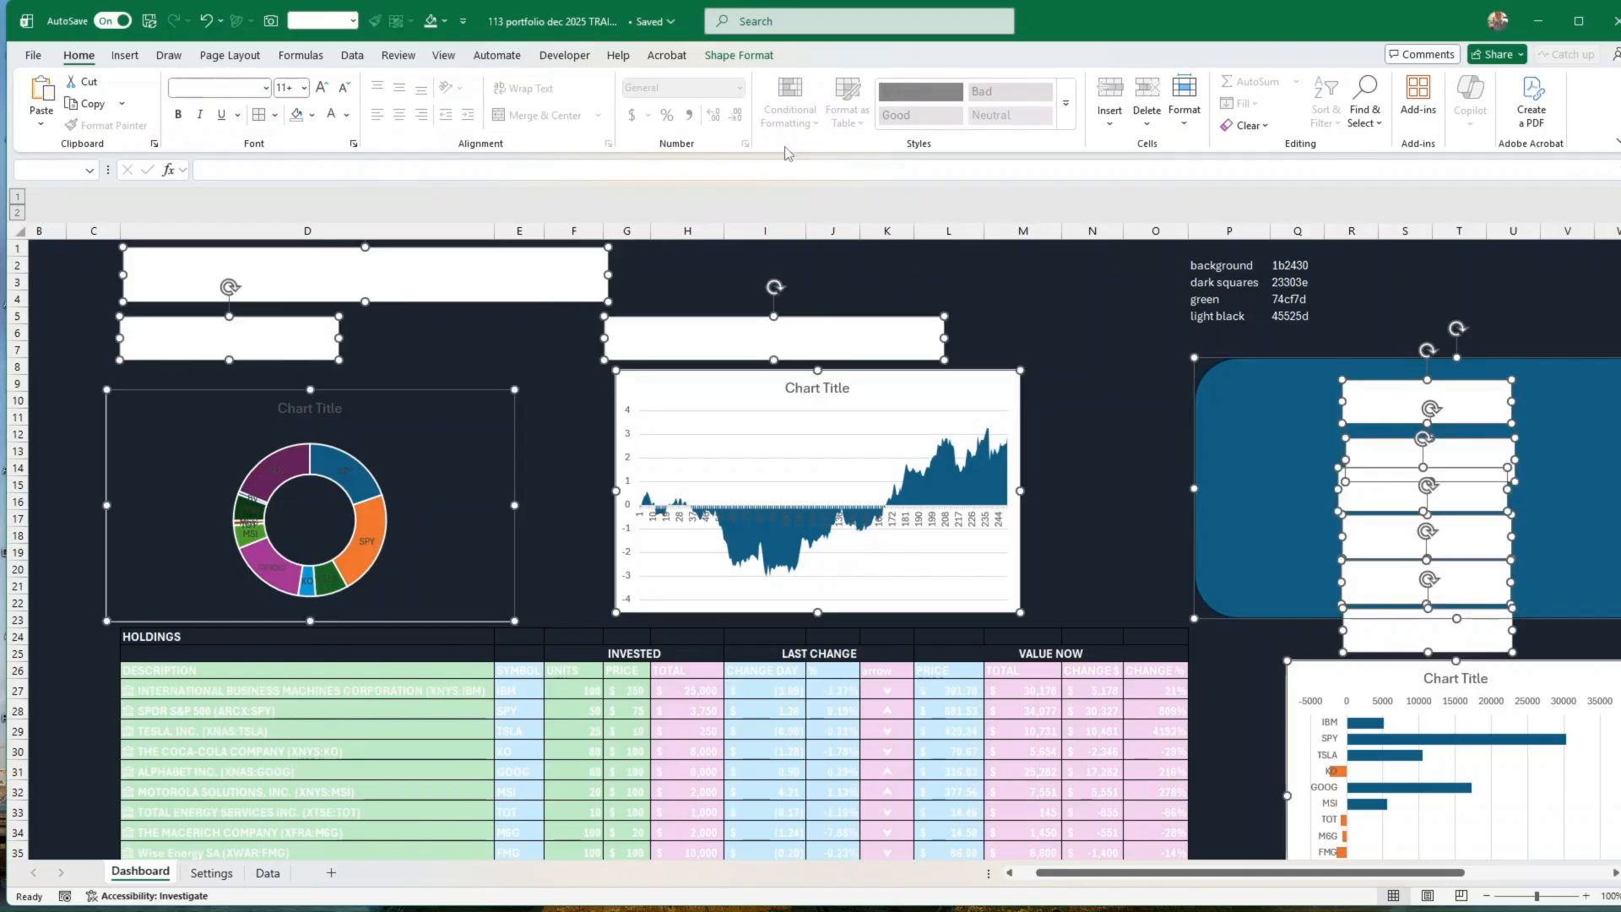
{"action": "left_click", "coordinate": [739, 55]}
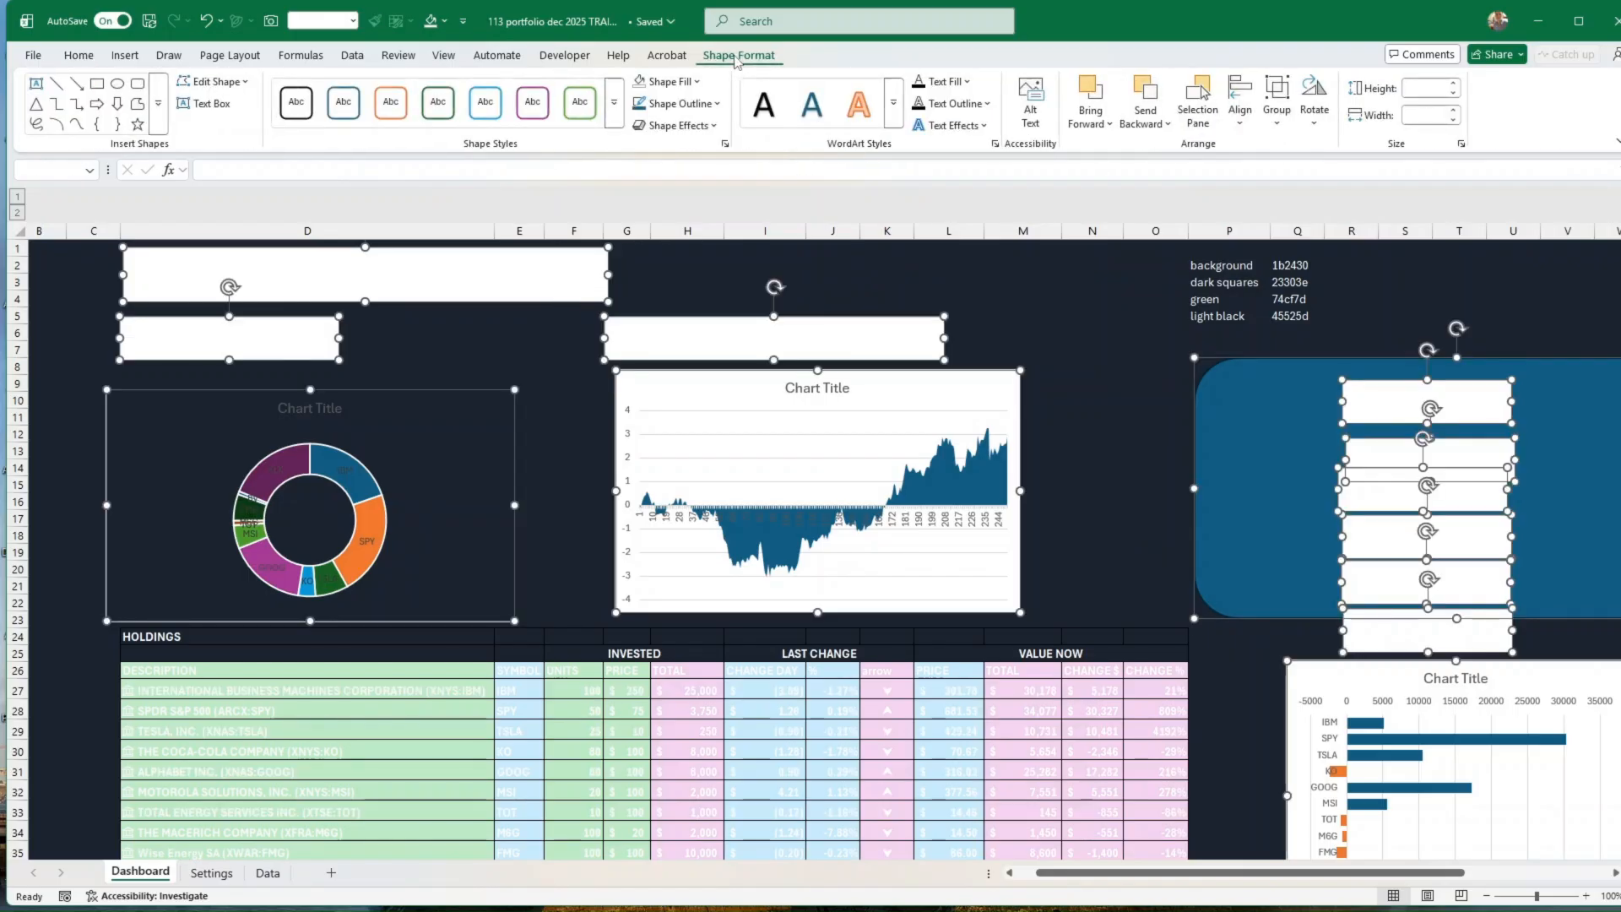
{"action": "left_click", "coordinate": [698, 82]}
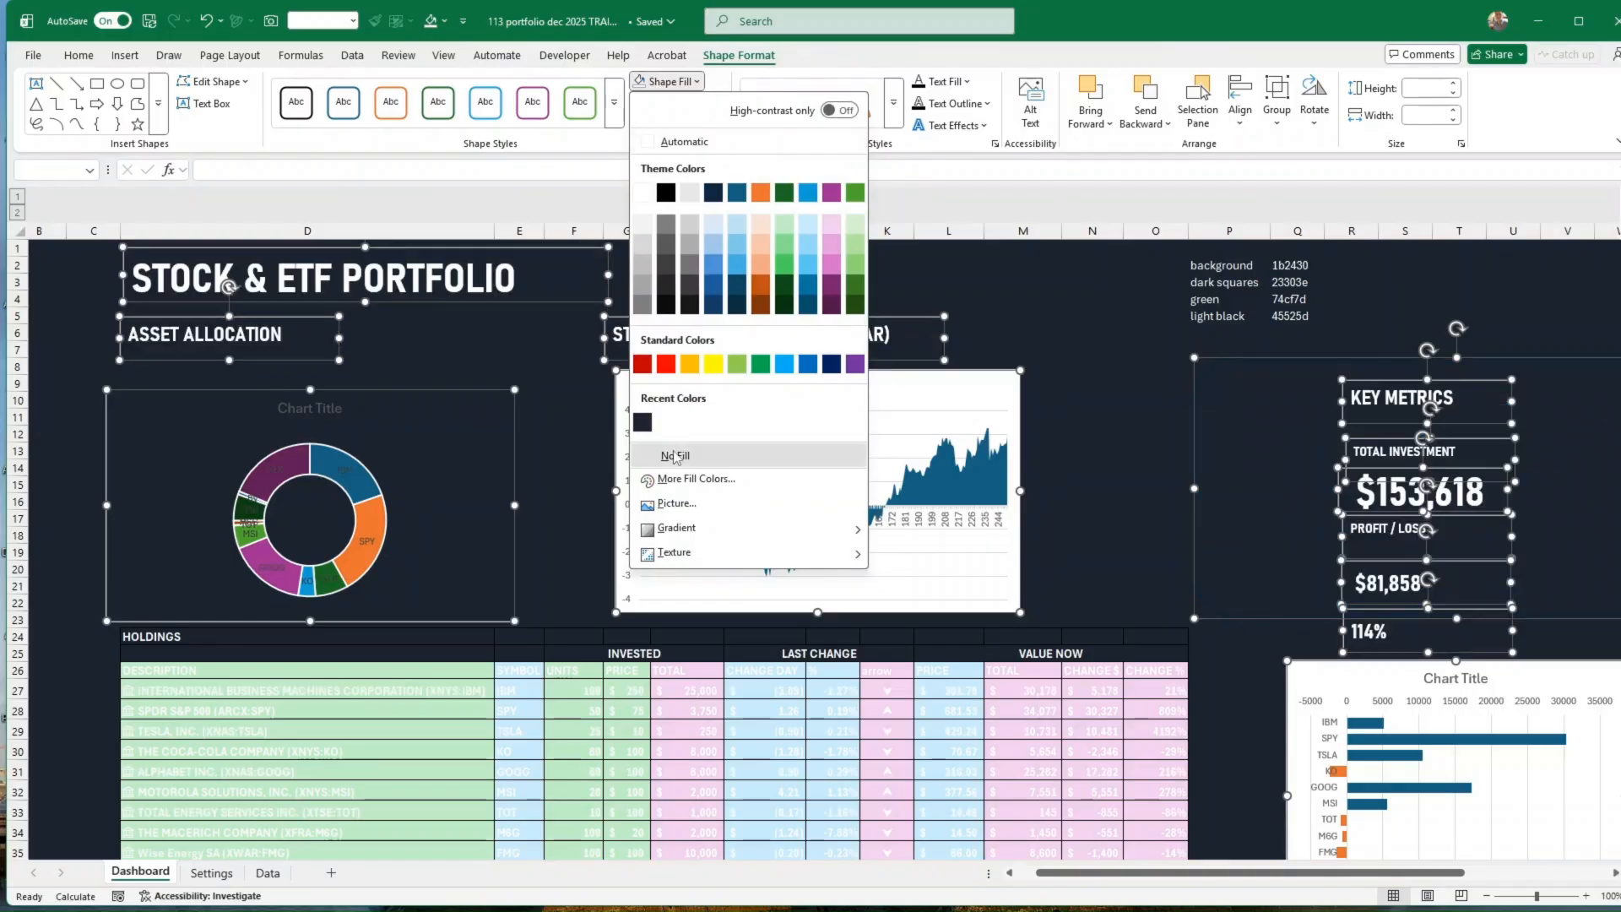
{"action": "left_click", "coordinate": [674, 453]}
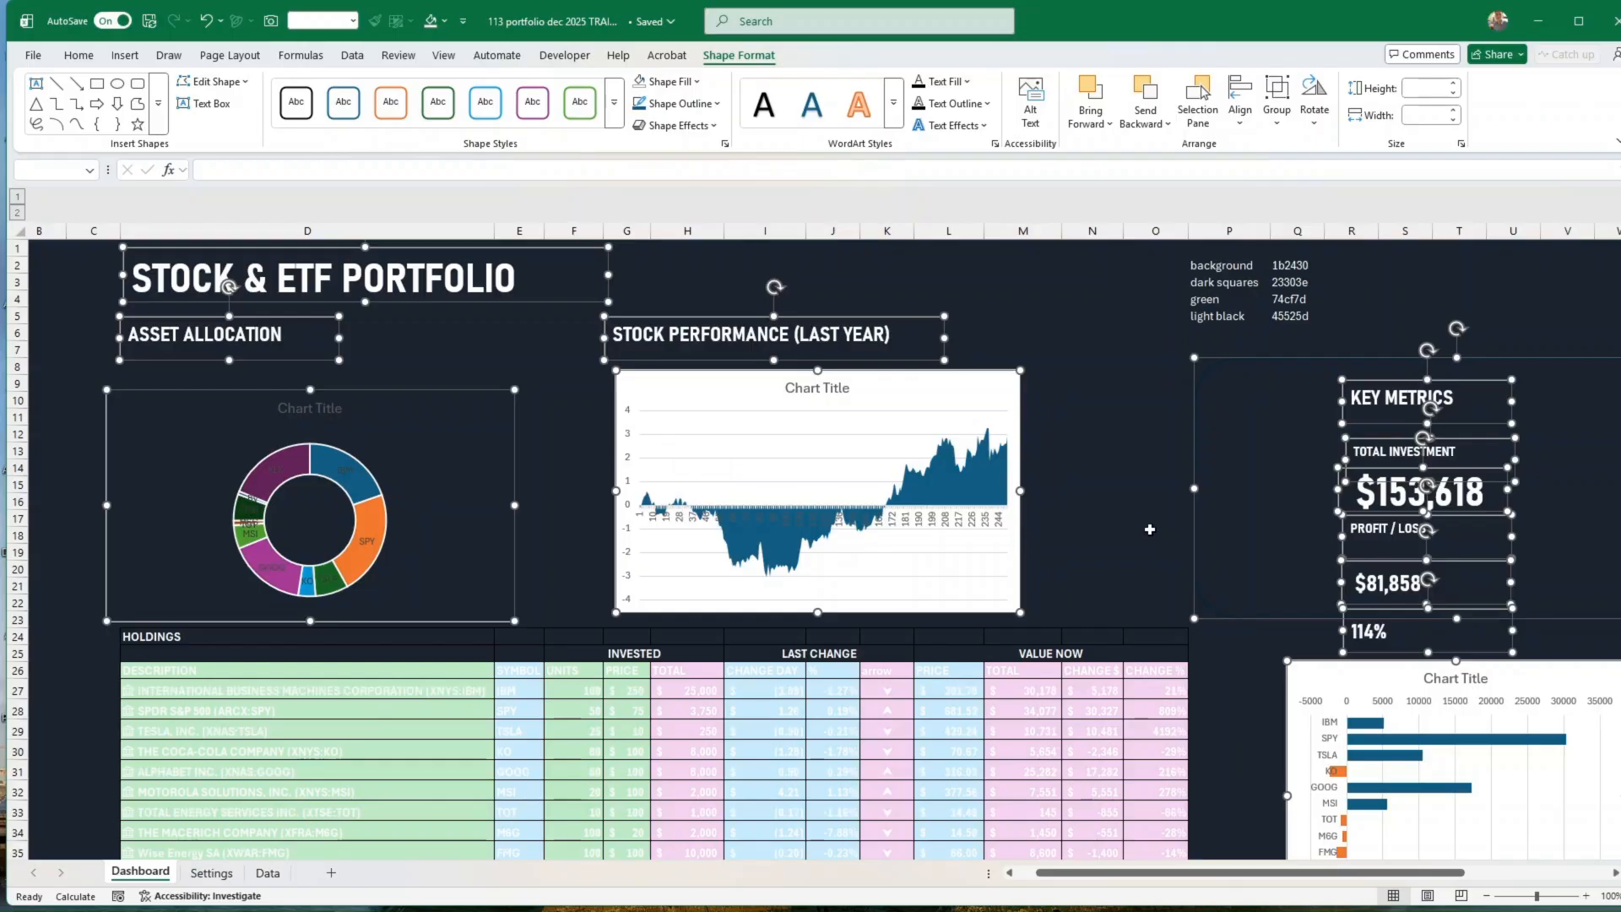
{"action": "left_click", "coordinate": [1138, 532]}
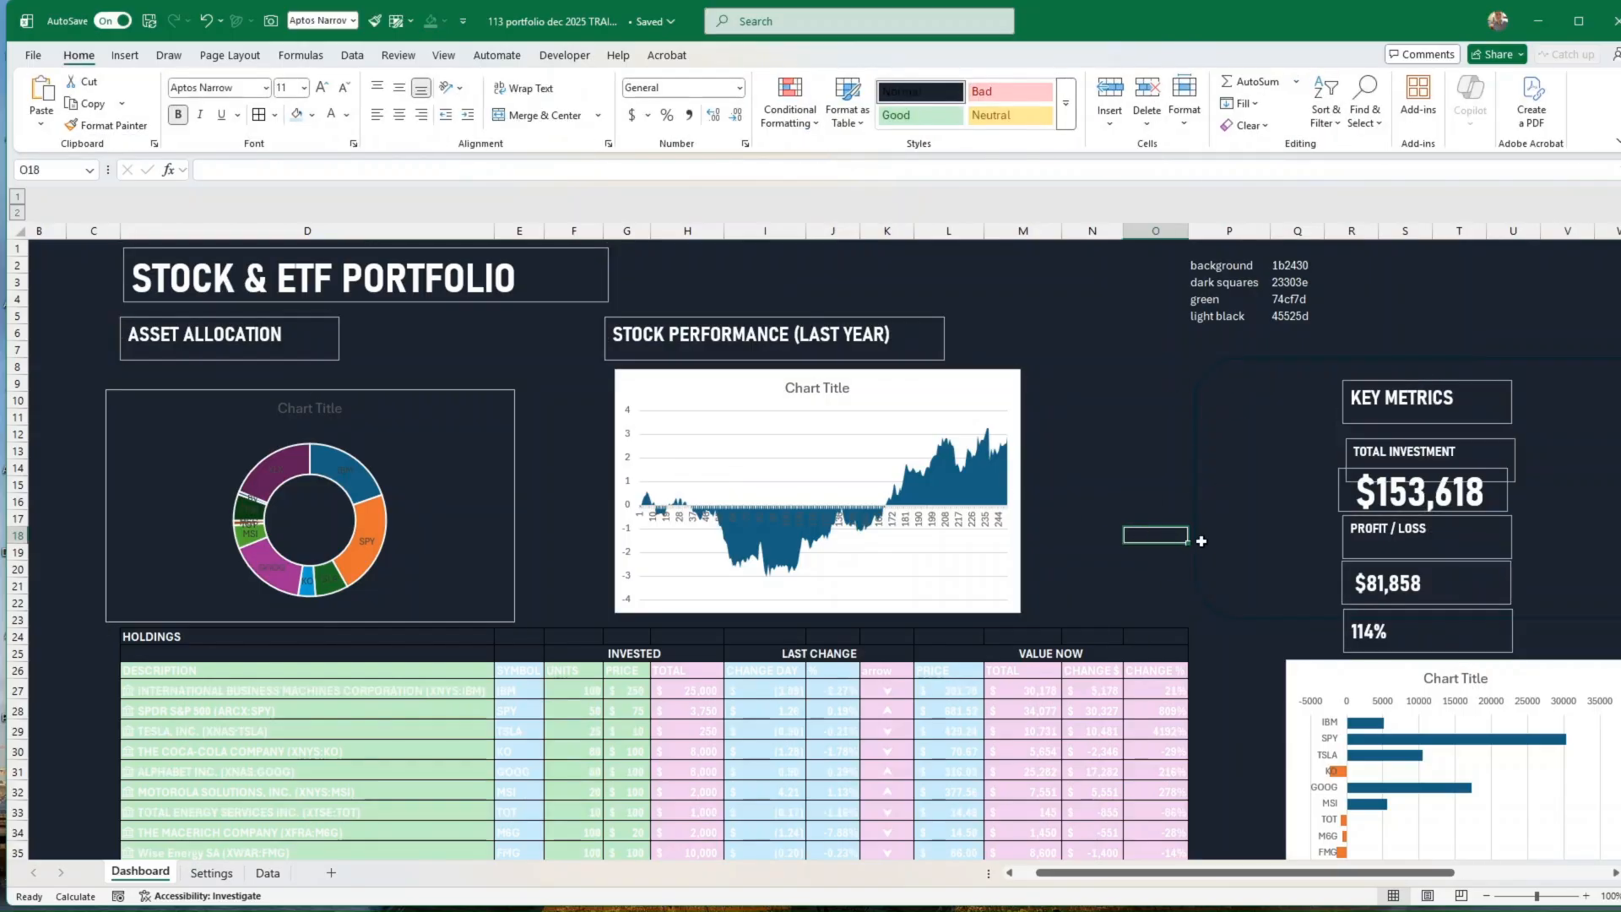
Step: Fill the doughnut chart's area with the custom dark squares colour, hex code 23303e
{"action": "left_click", "coordinate": [513, 565]}
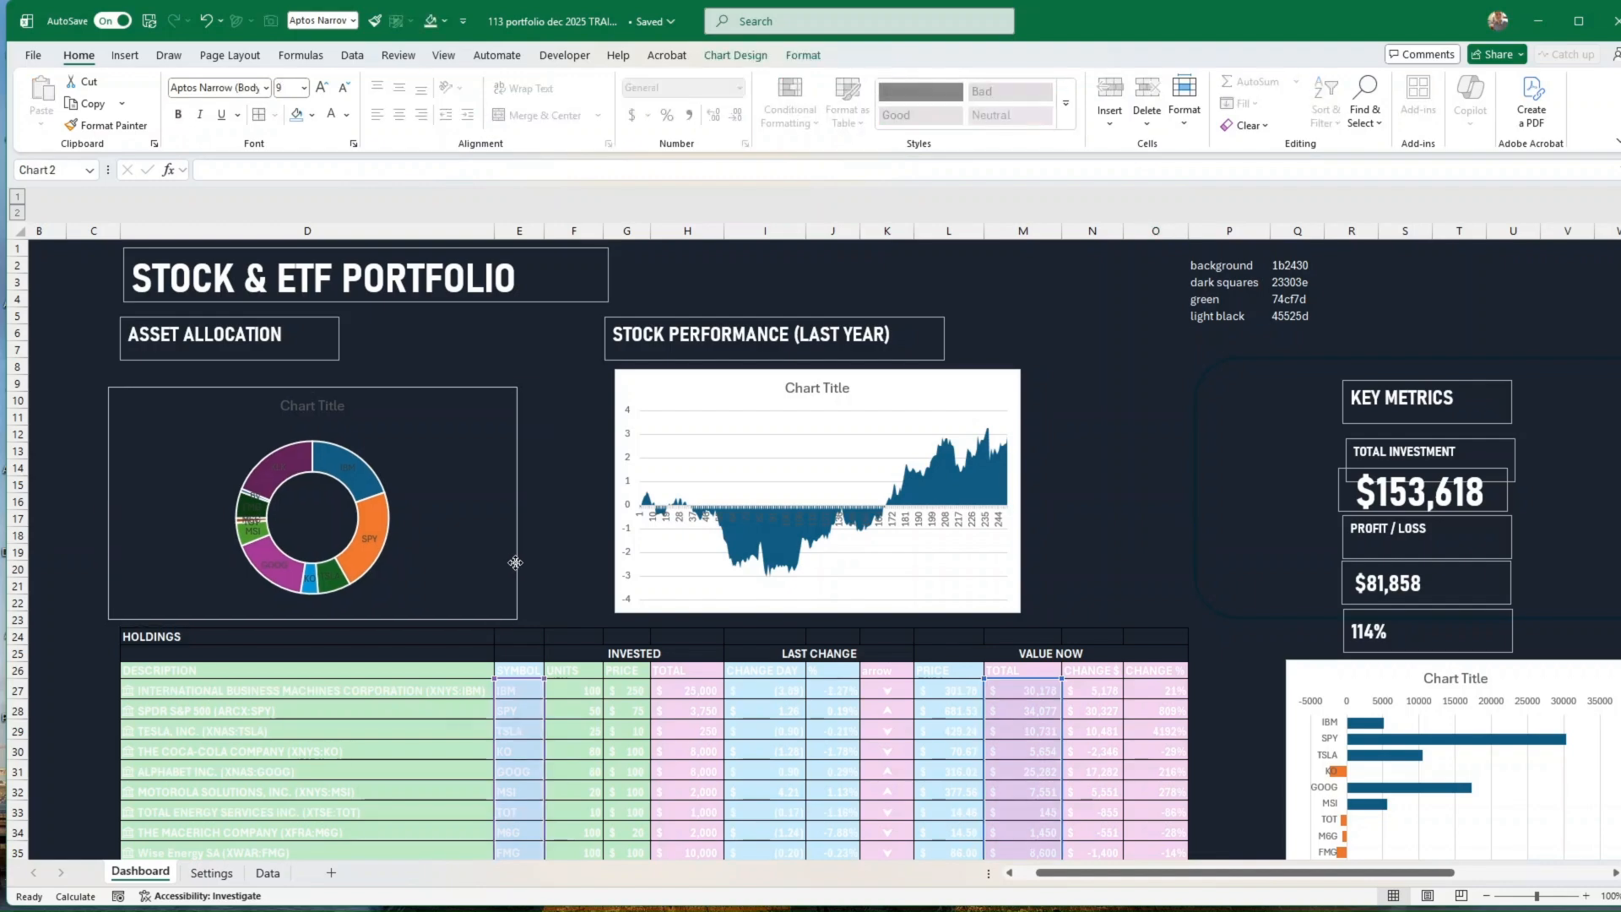
{"action": "right_click", "coordinate": [515, 564]}
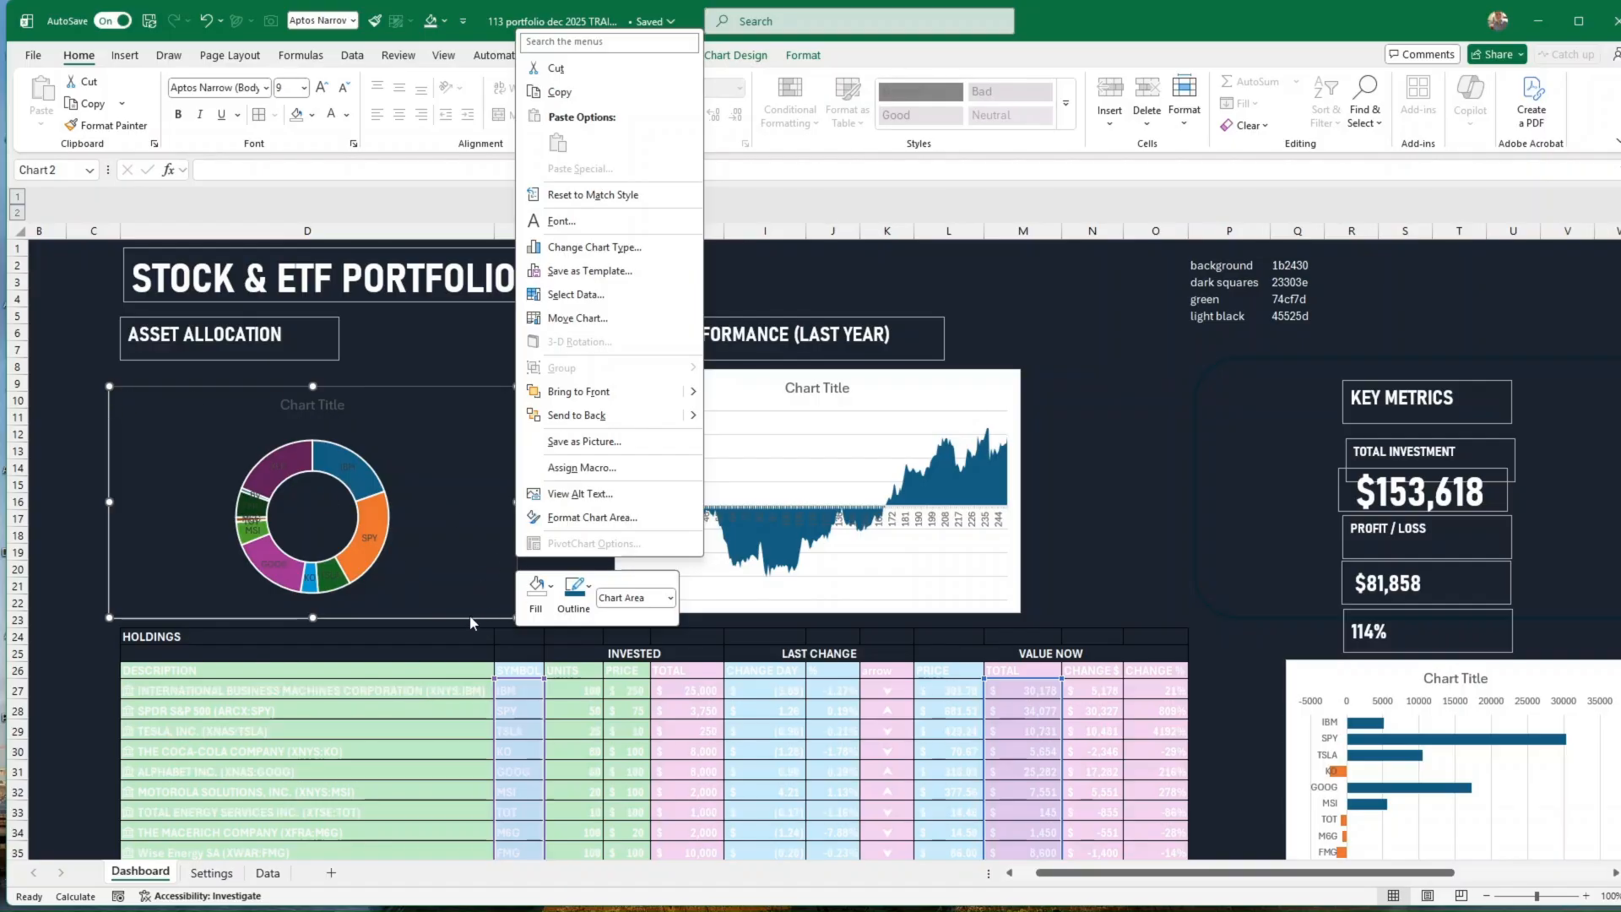
{"action": "key", "text": "Escape"}
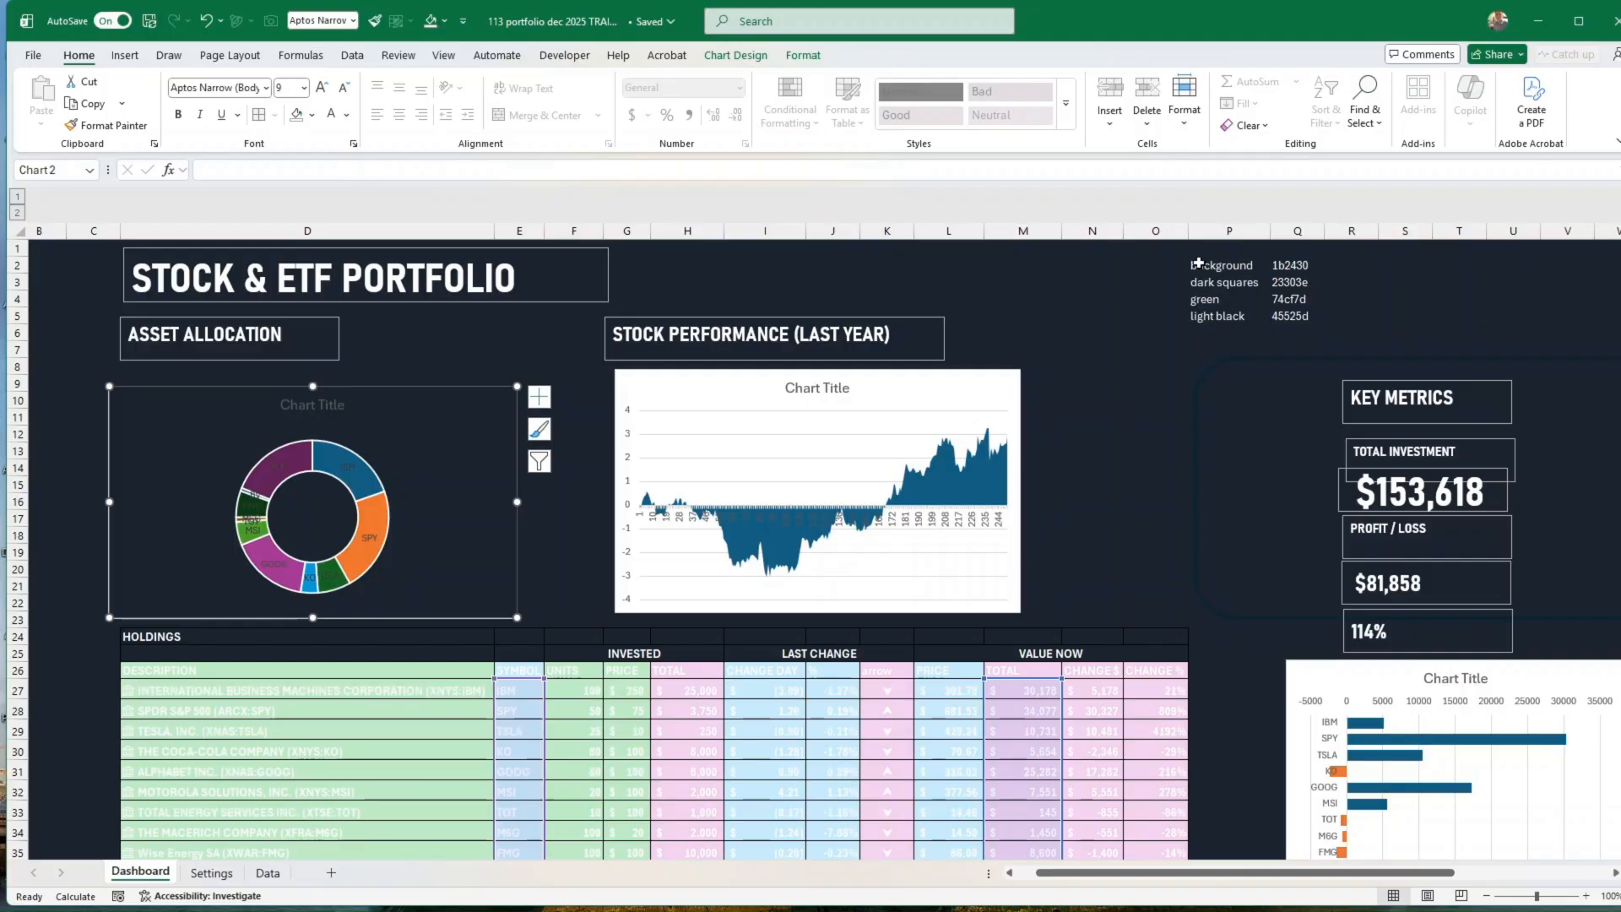
{"action": "left_click", "coordinate": [312, 115]}
{"action": "left_click", "coordinate": [363, 513]}
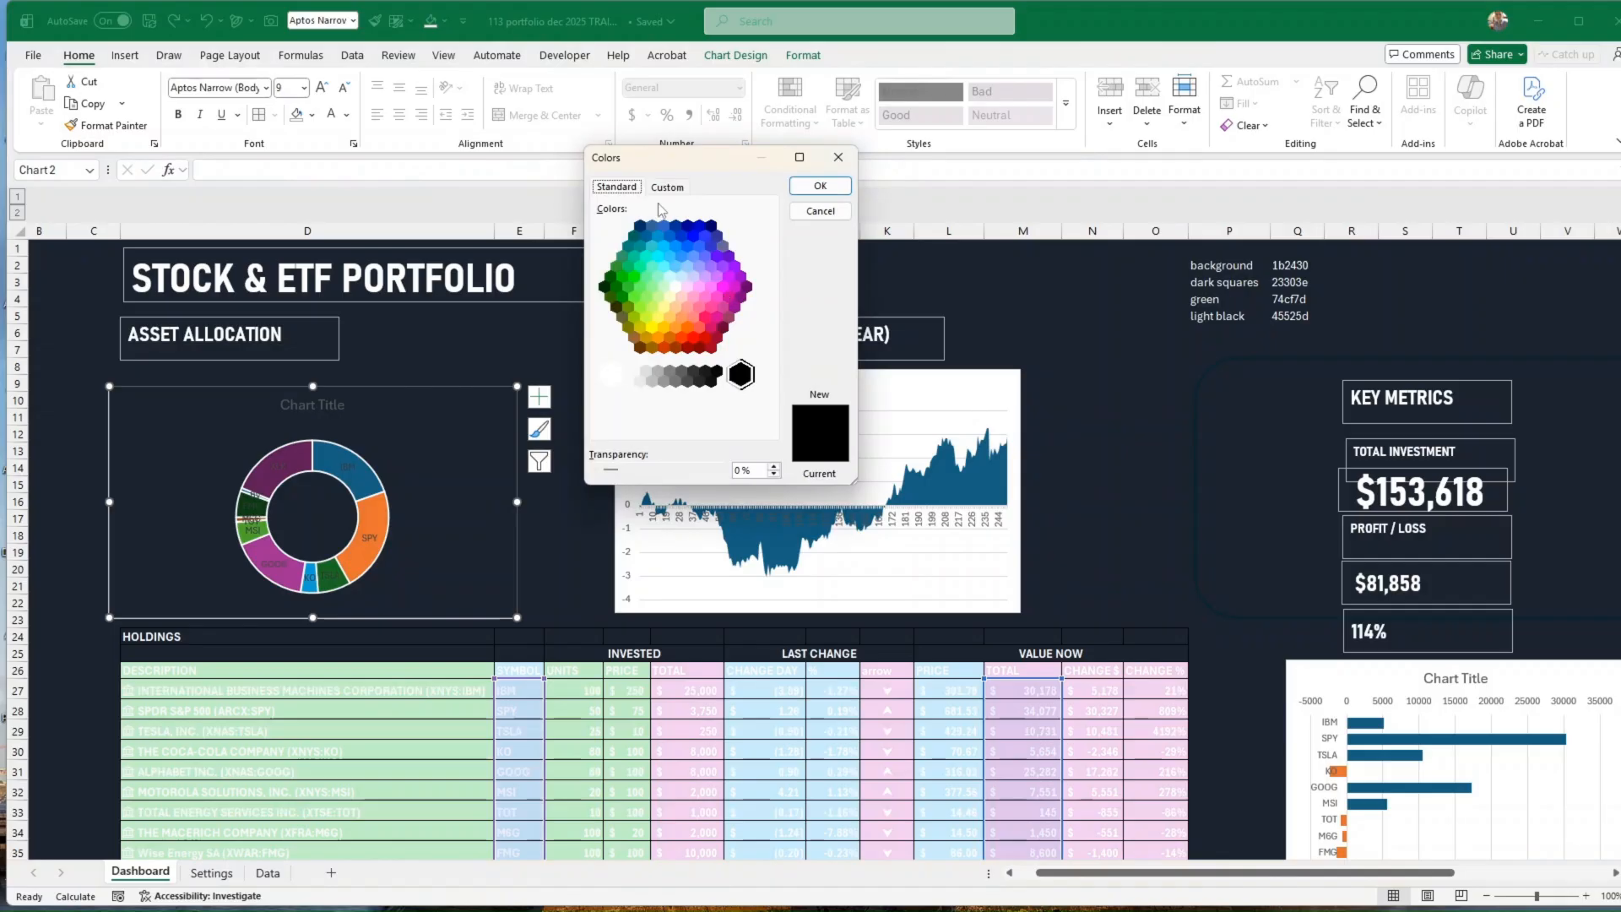
{"action": "left_click", "coordinate": [664, 187]}
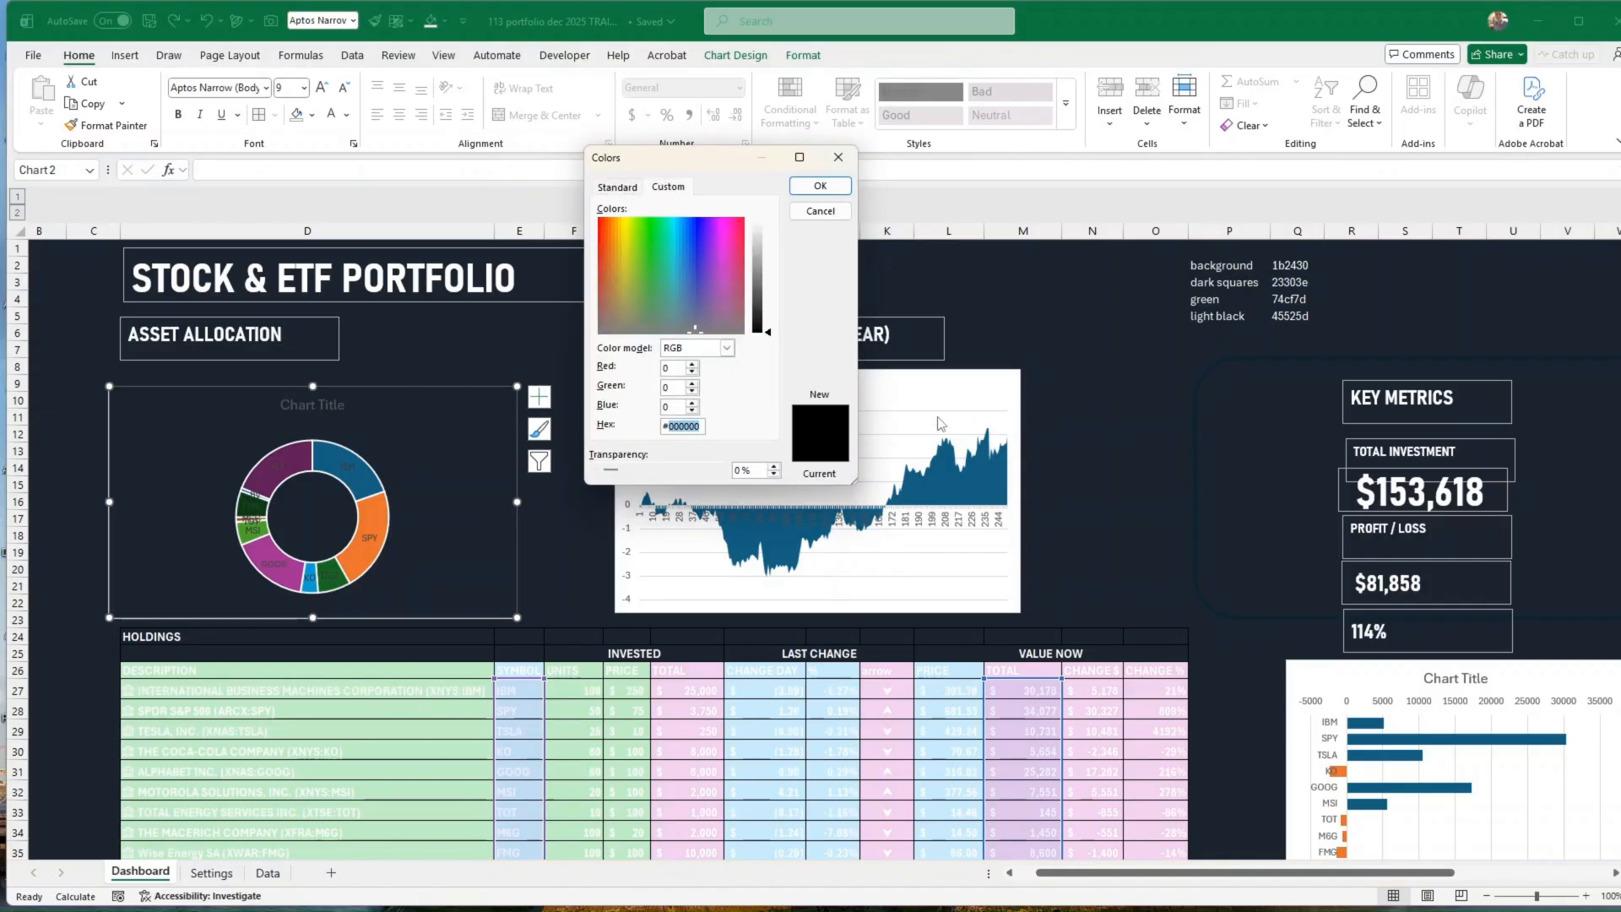
{"action": "type", "text": "1b2430"}
{"action": "left_click", "coordinate": [819, 185]}
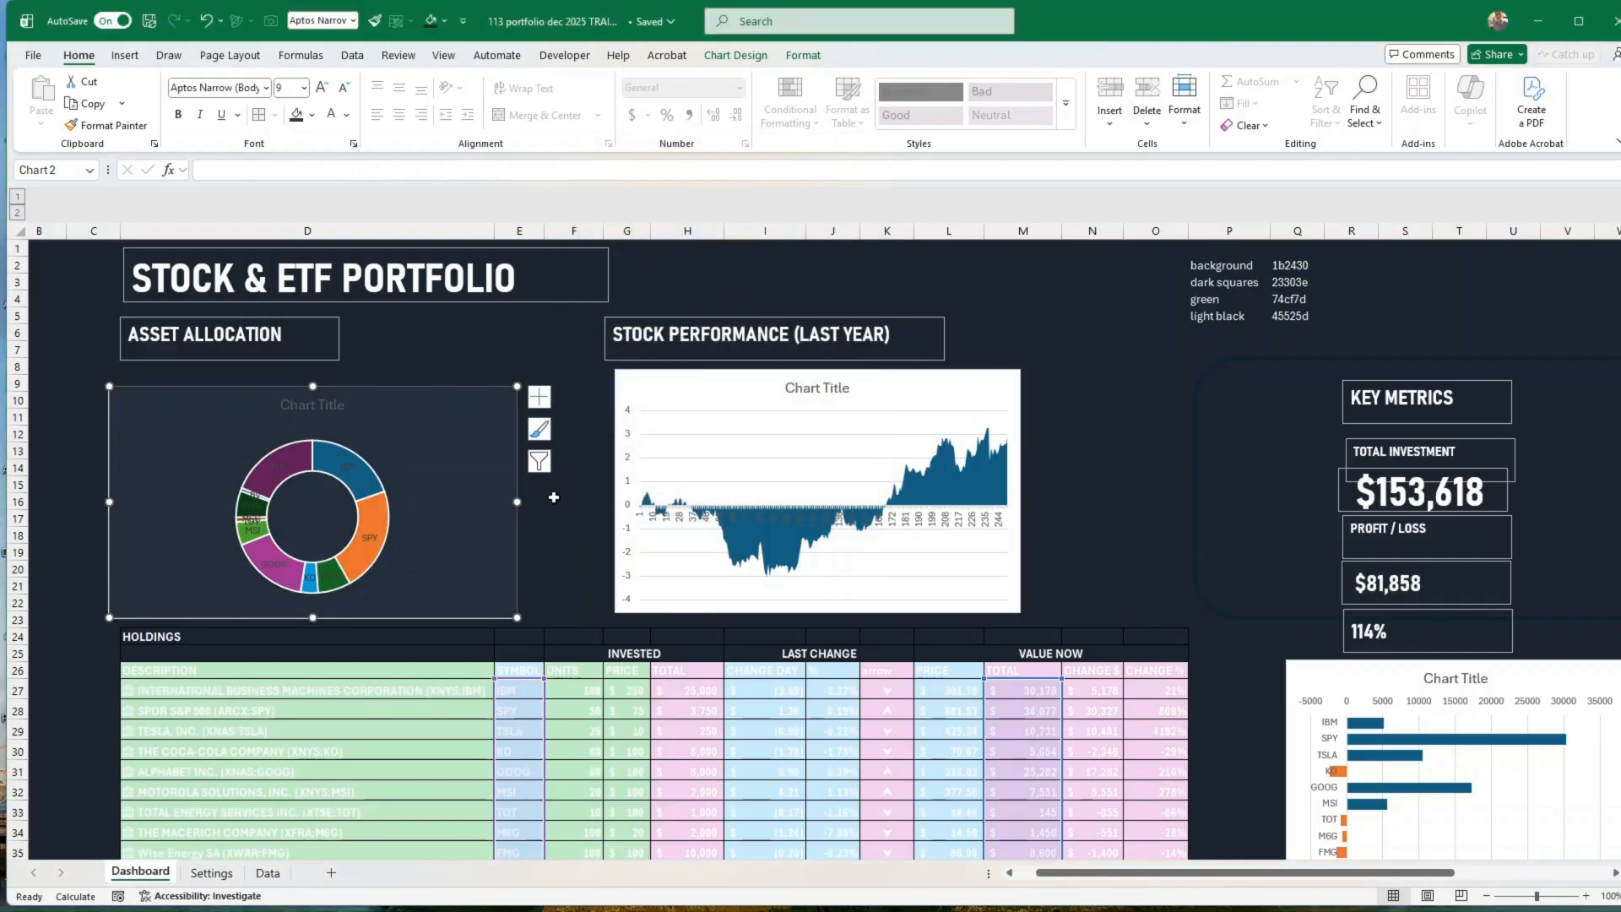
Step: Give the doughnut chart's area a border with rounded corners
{"action": "right_click", "coordinate": [515, 478]}
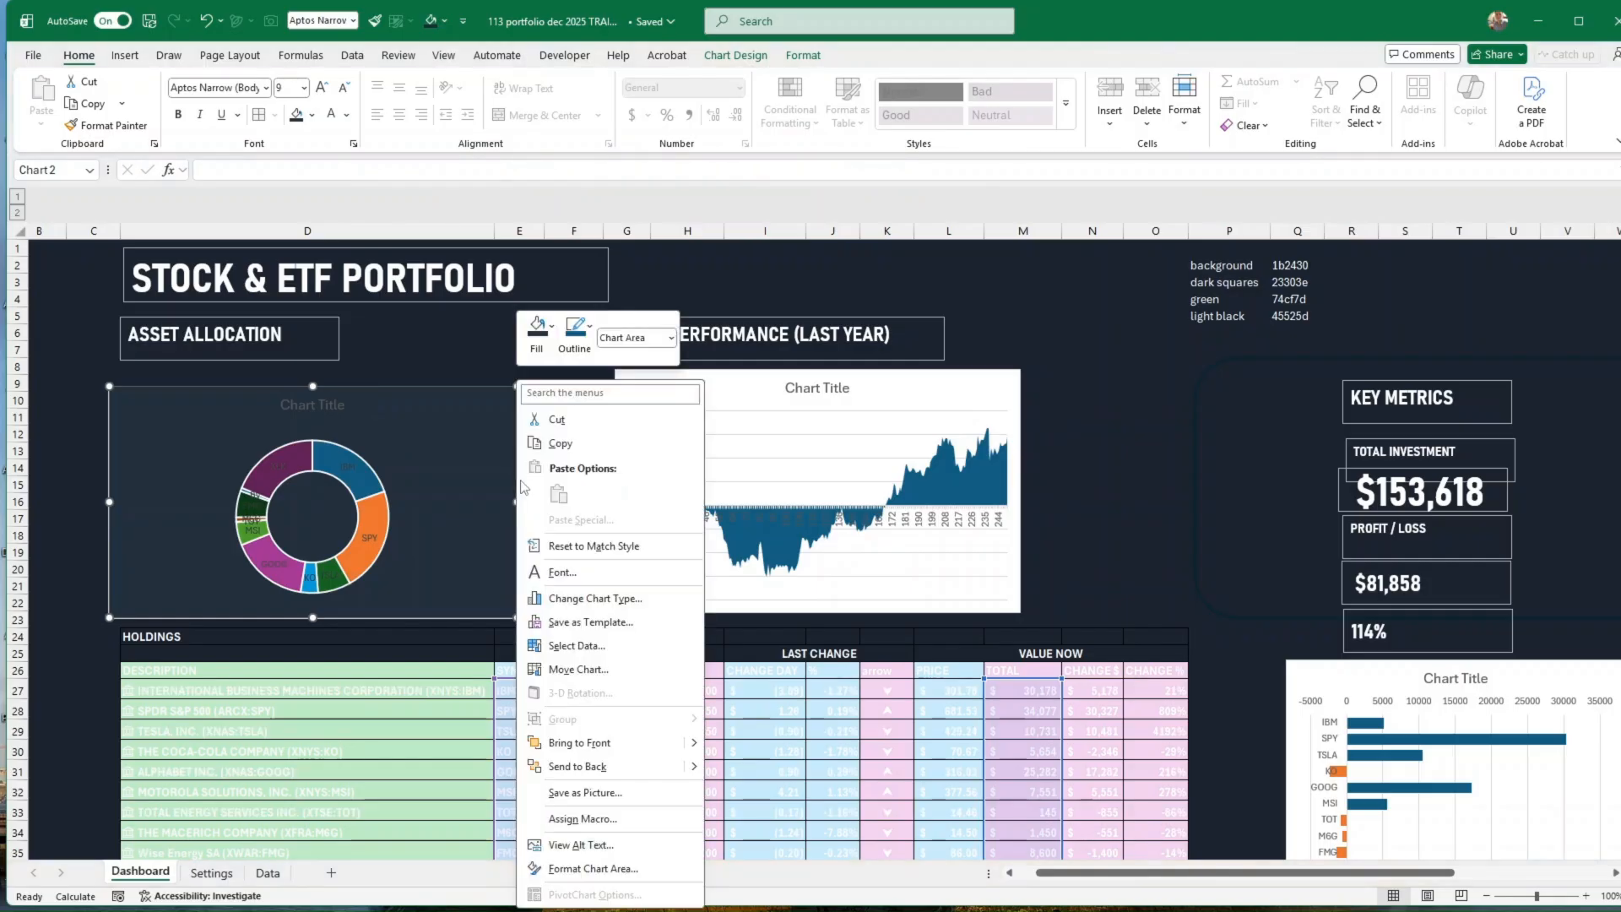
{"action": "left_click", "coordinate": [586, 870]}
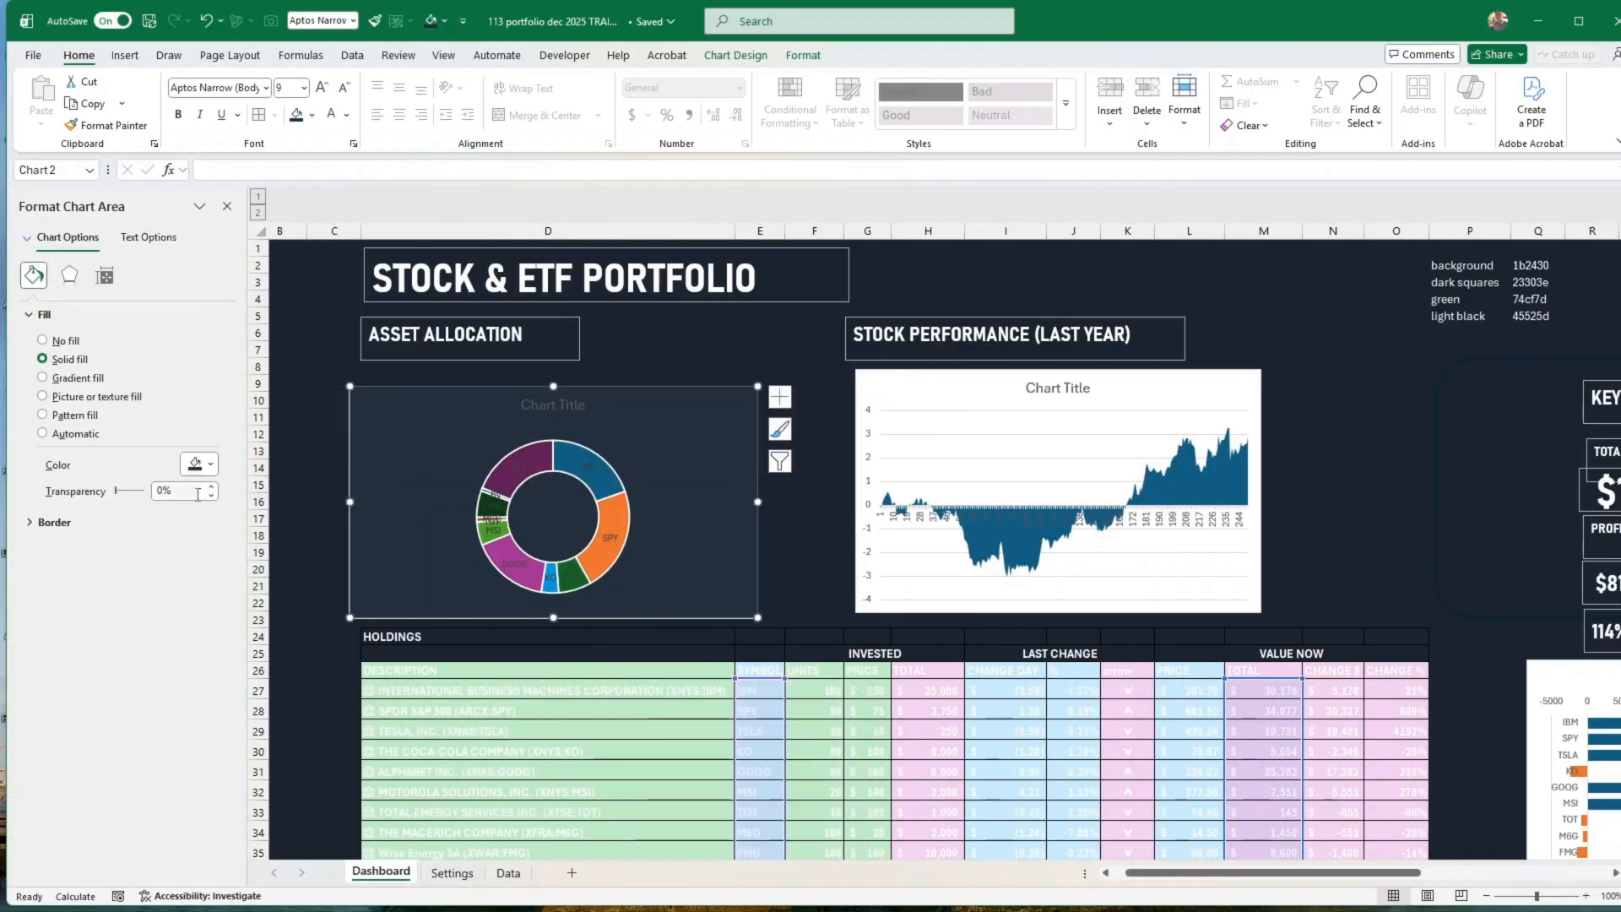
{"action": "left_click", "coordinate": [52, 525]}
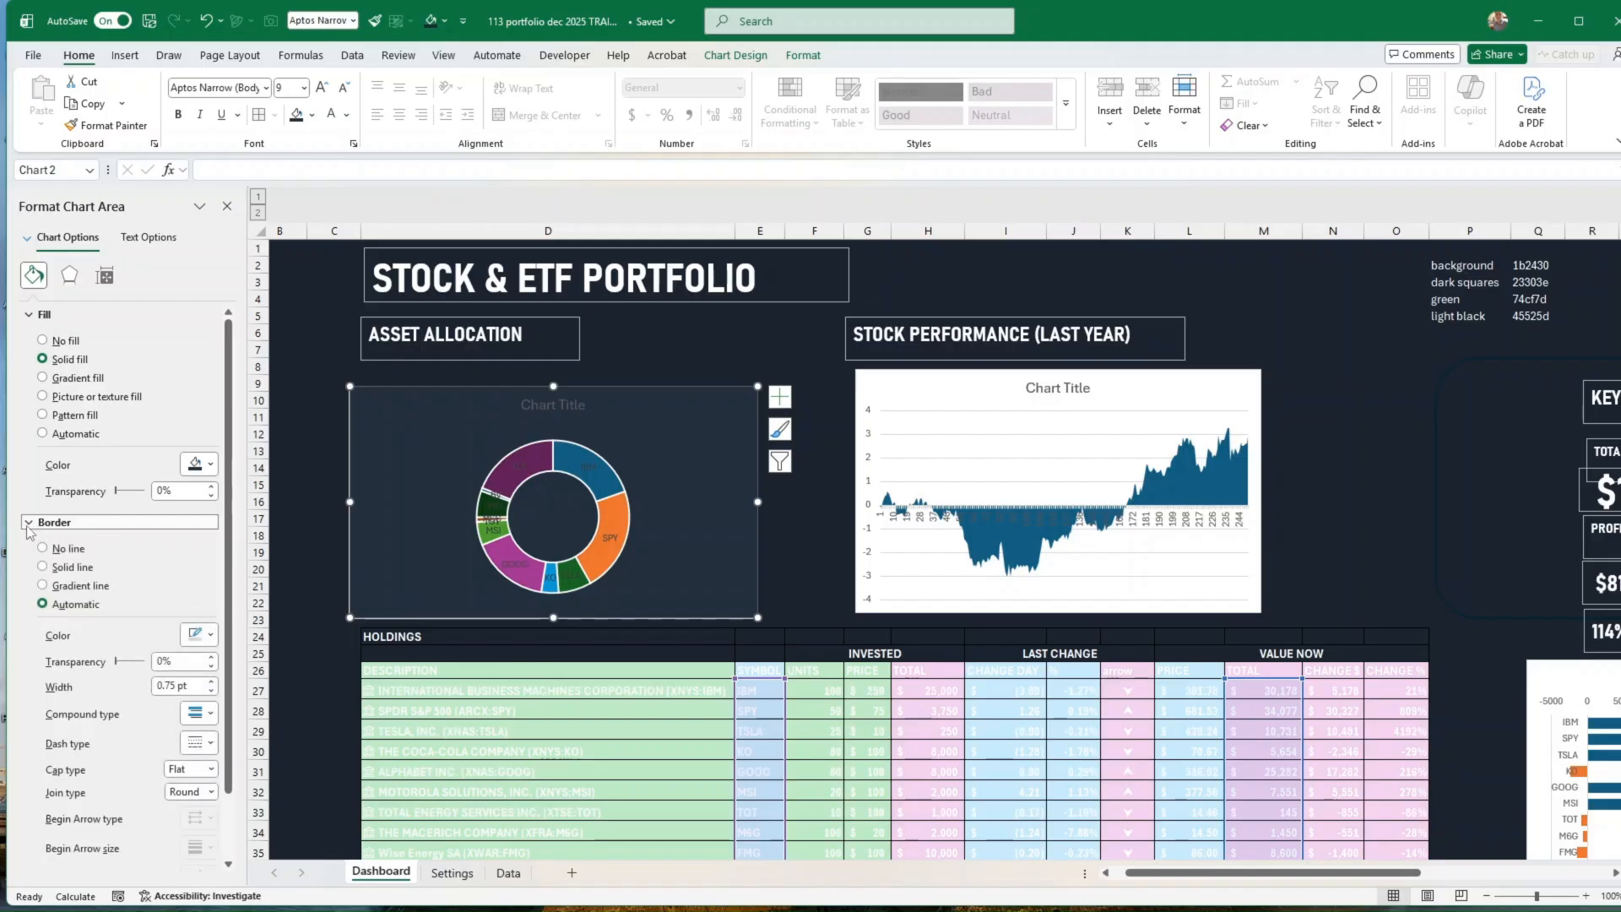
{"action": "scroll", "coordinate": [127, 569], "scroll_direction": "down", "scroll_amount": 2}
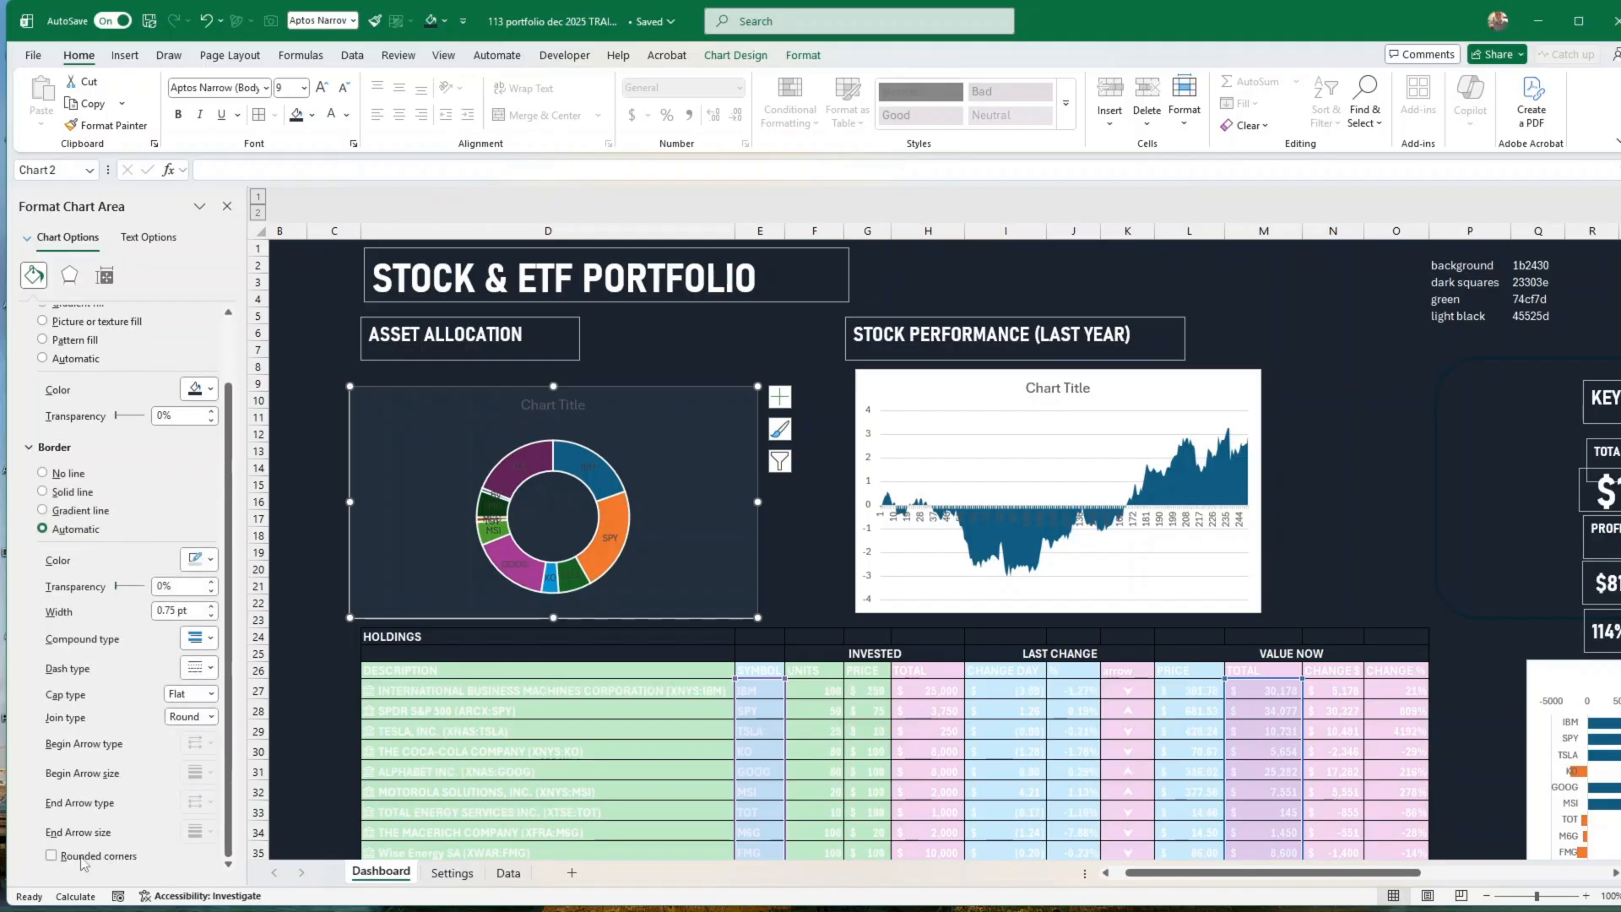
{"action": "left_click", "coordinate": [51, 856]}
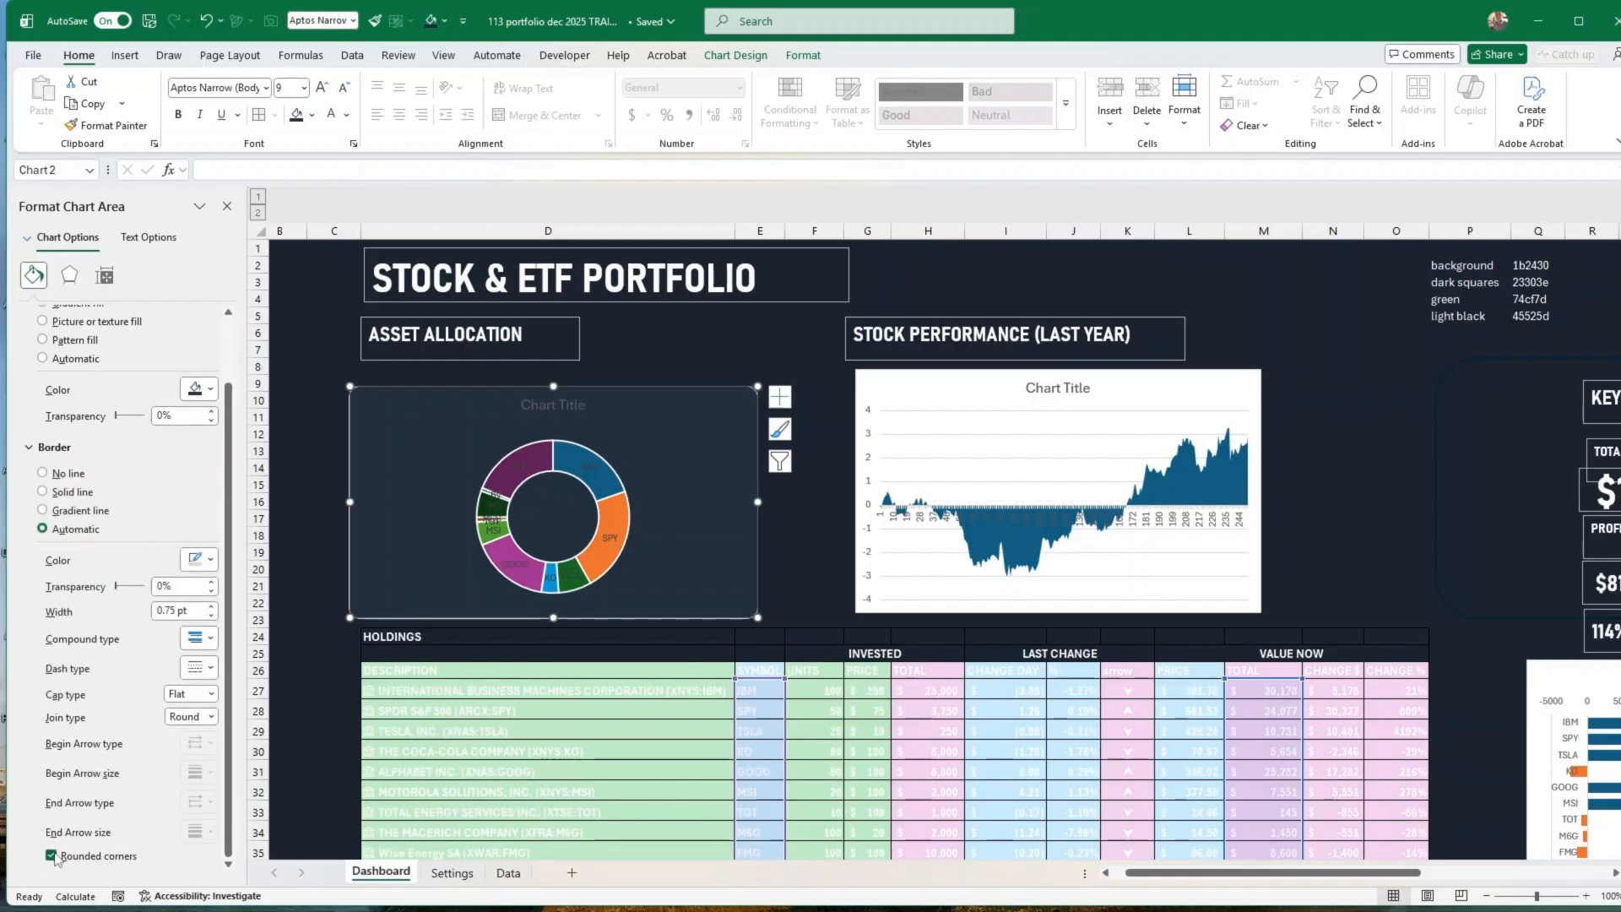
{"action": "left_click", "coordinate": [832, 530]}
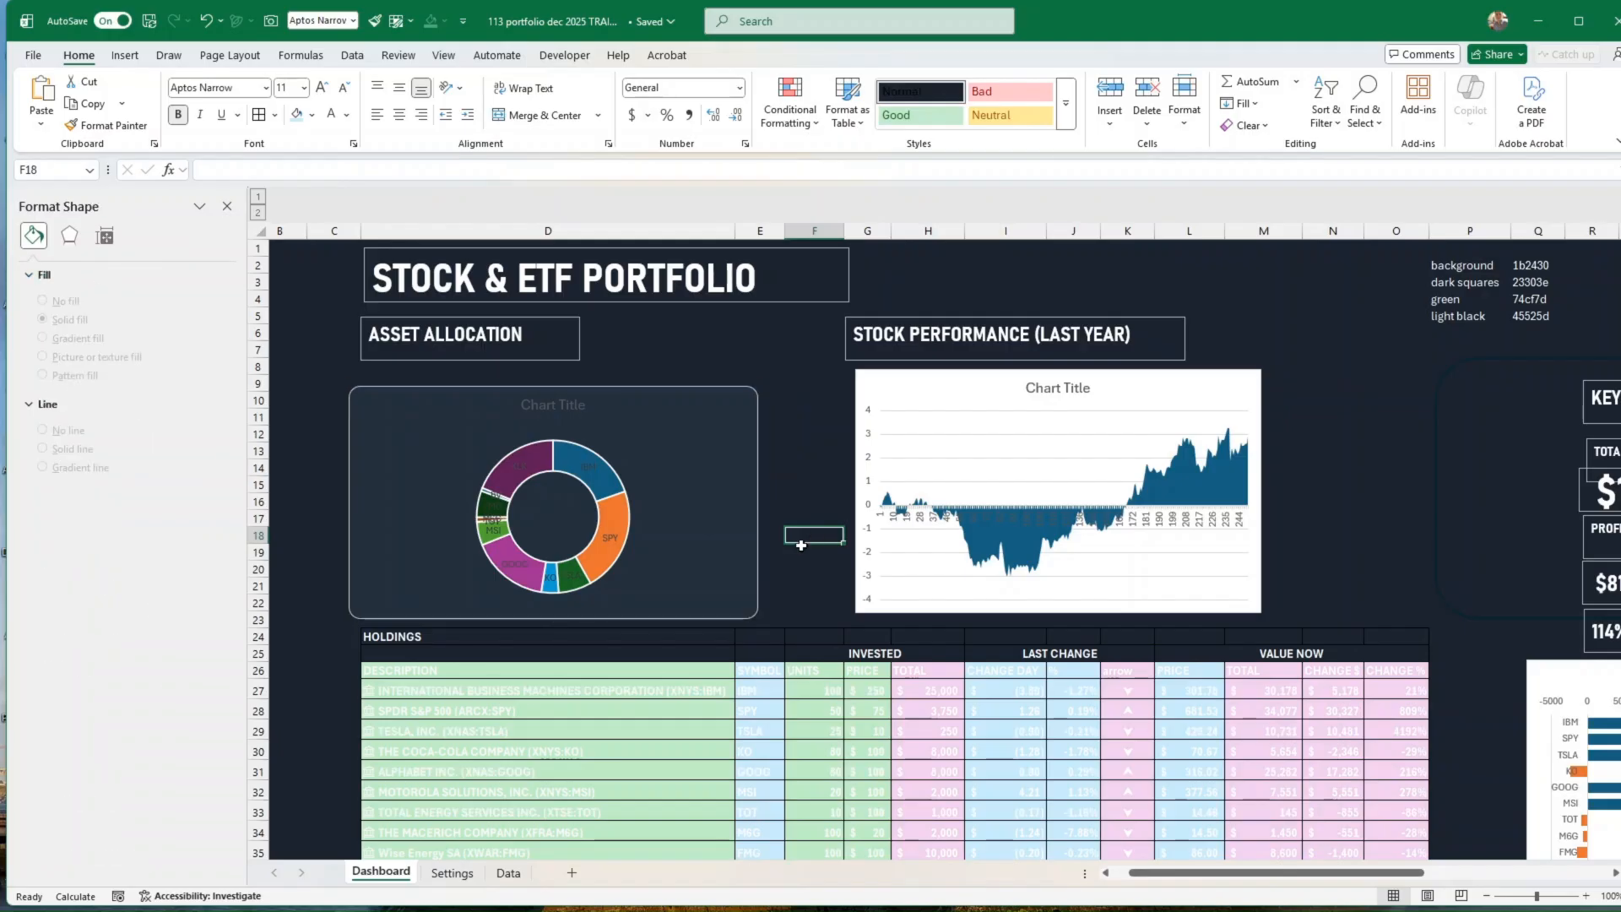
Step: Remove the outline of the doughnut chart's area and delete its chart title
{"action": "left_click", "coordinate": [756, 469]}
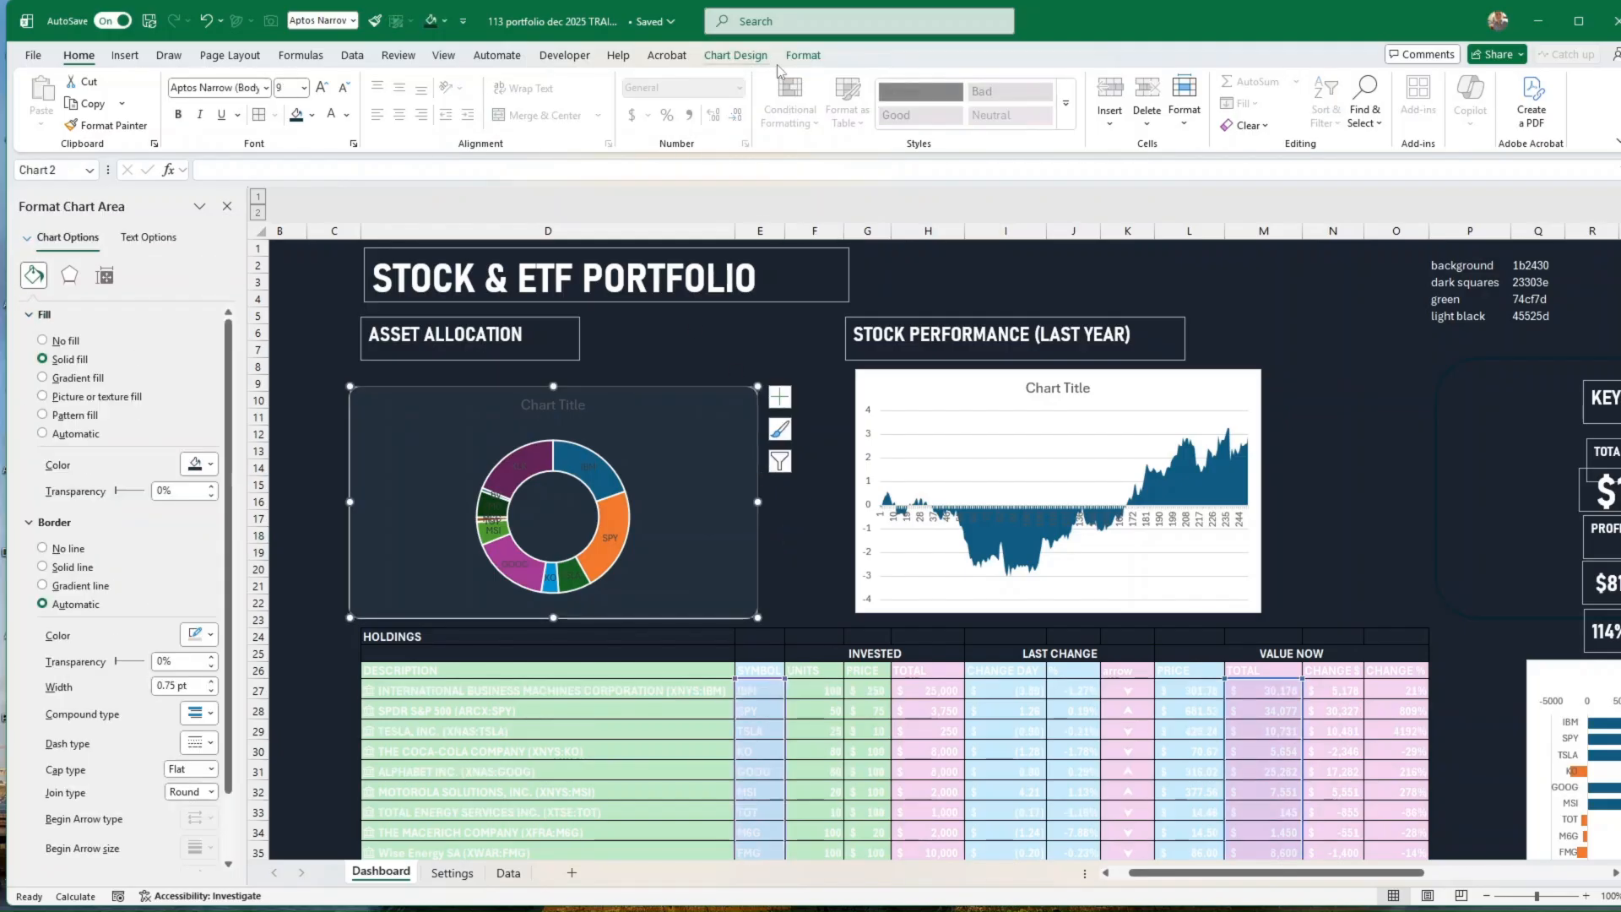
{"action": "left_click", "coordinate": [803, 55]}
{"action": "left_click", "coordinate": [748, 104]}
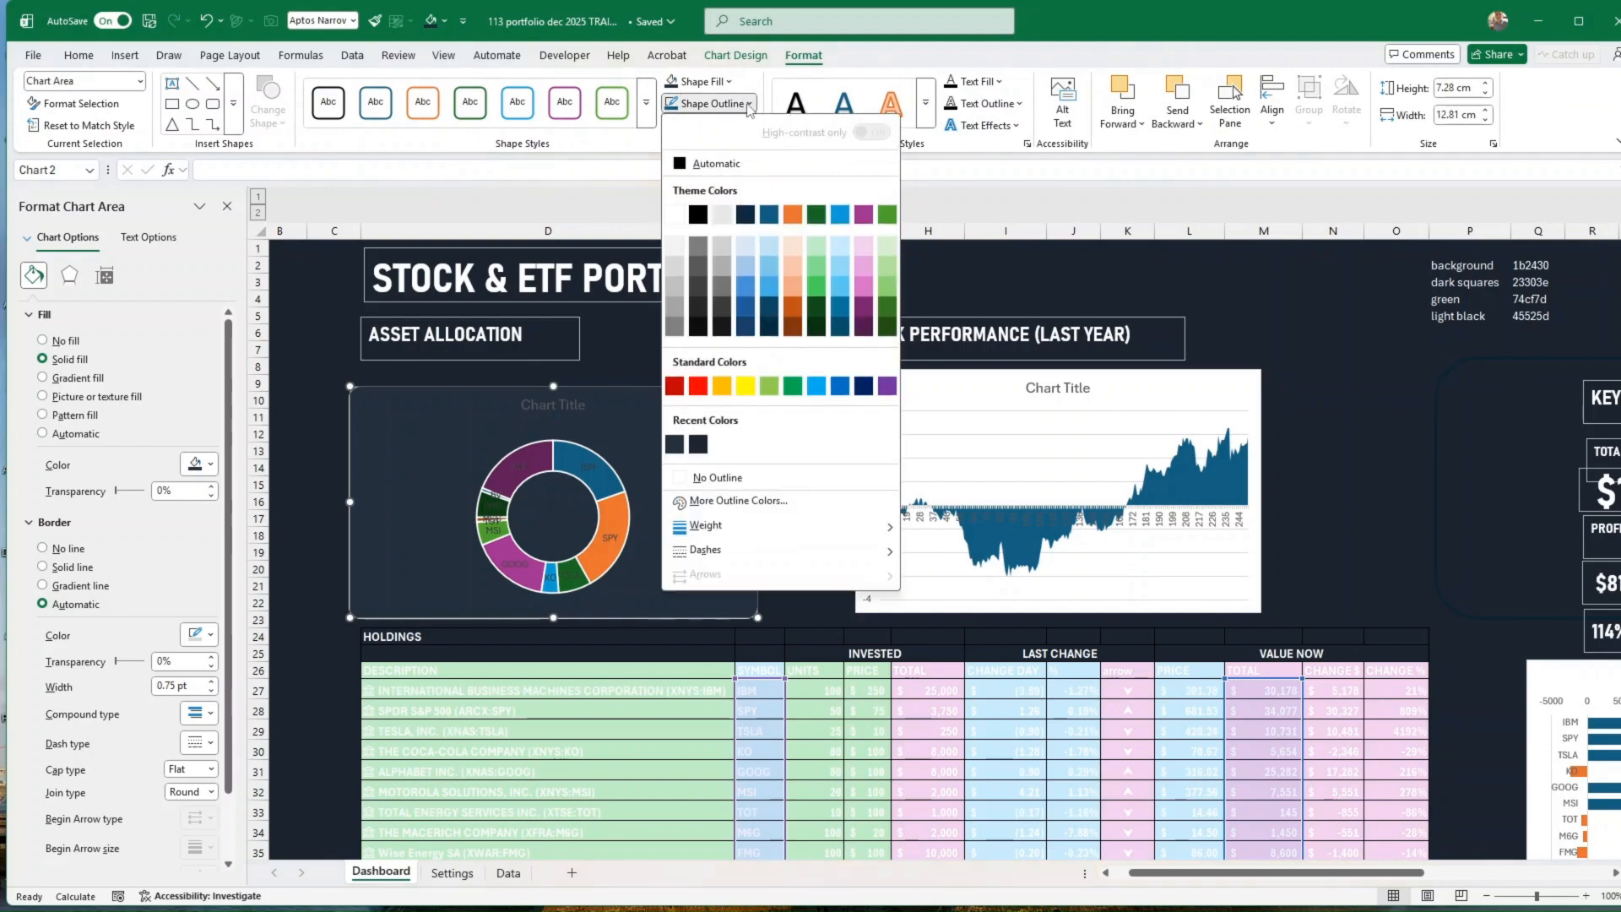
{"action": "left_click", "coordinate": [724, 476]}
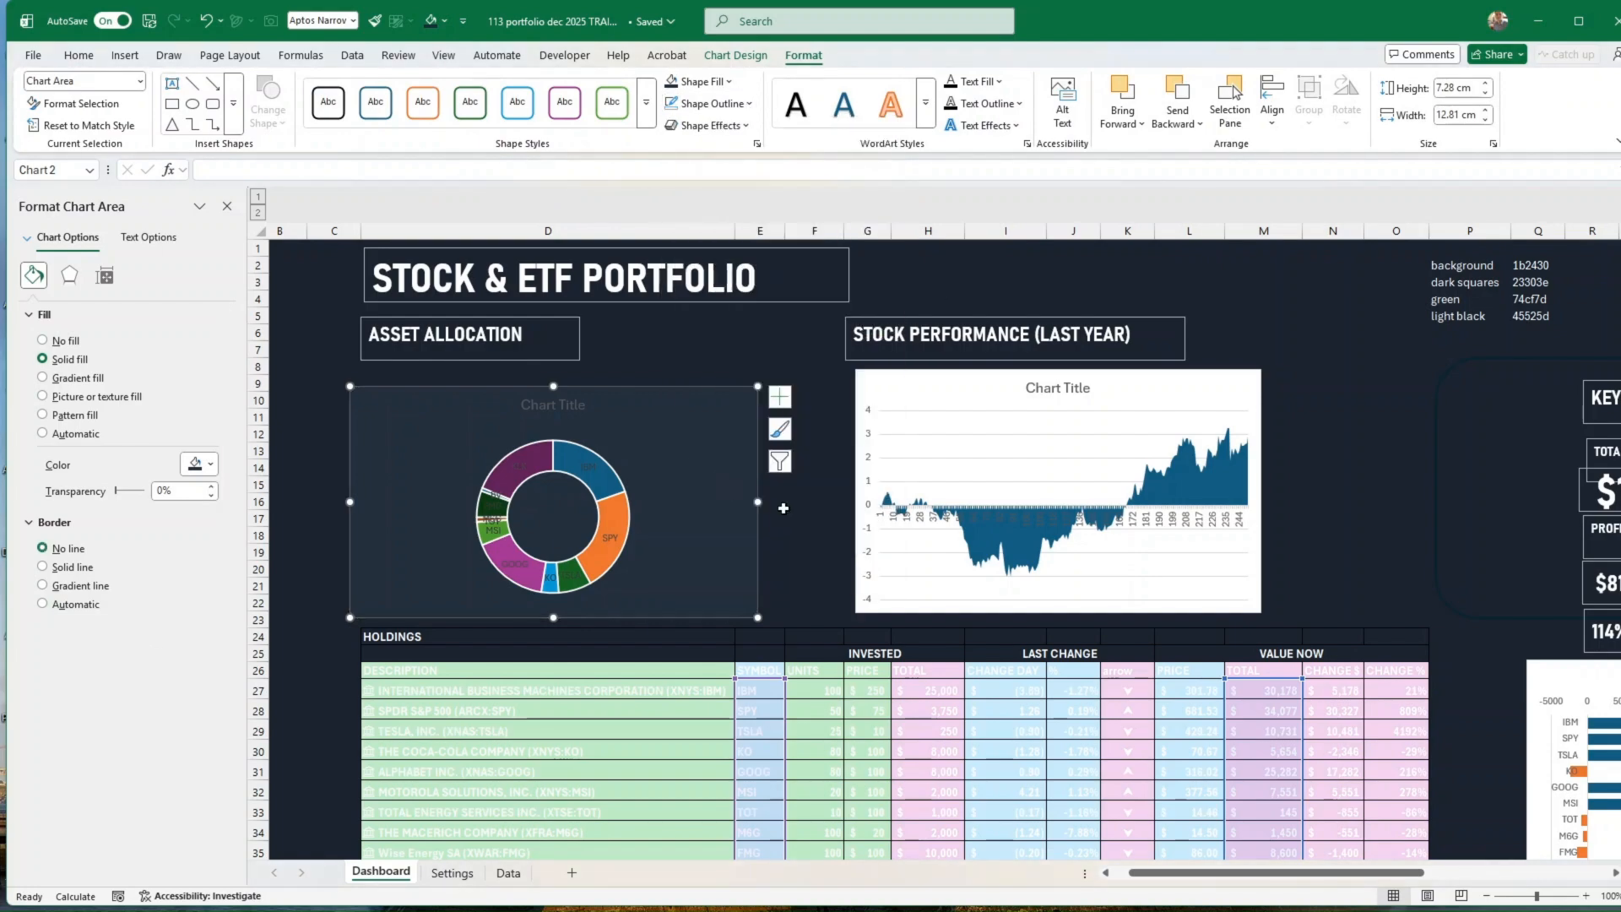
{"action": "left_click", "coordinate": [775, 534]}
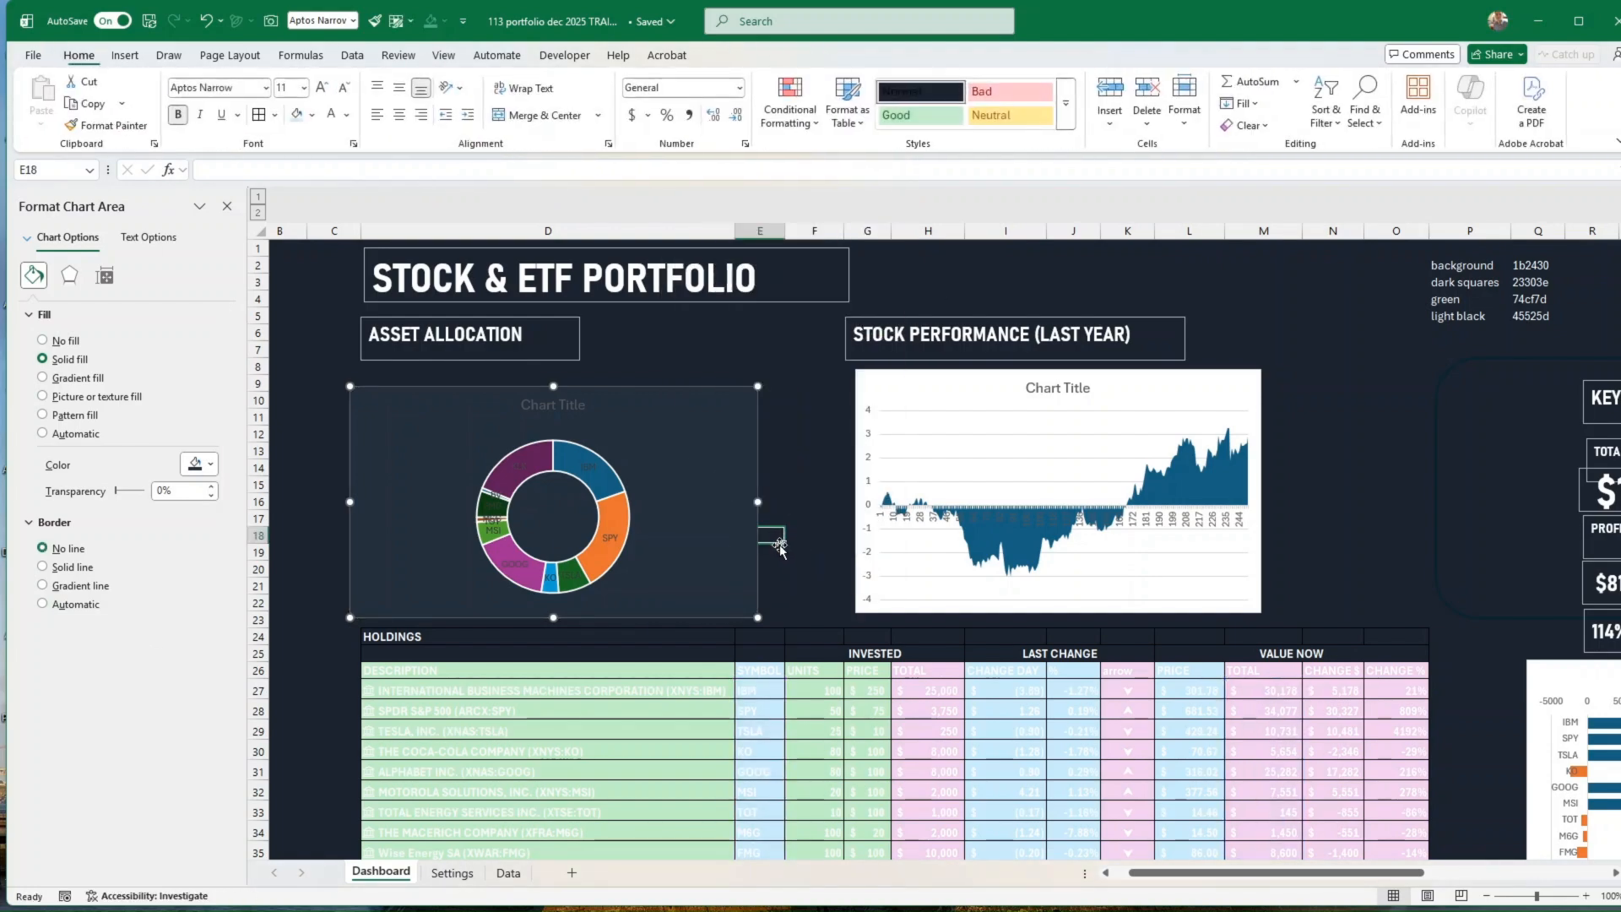
{"action": "left_click", "coordinate": [576, 405]}
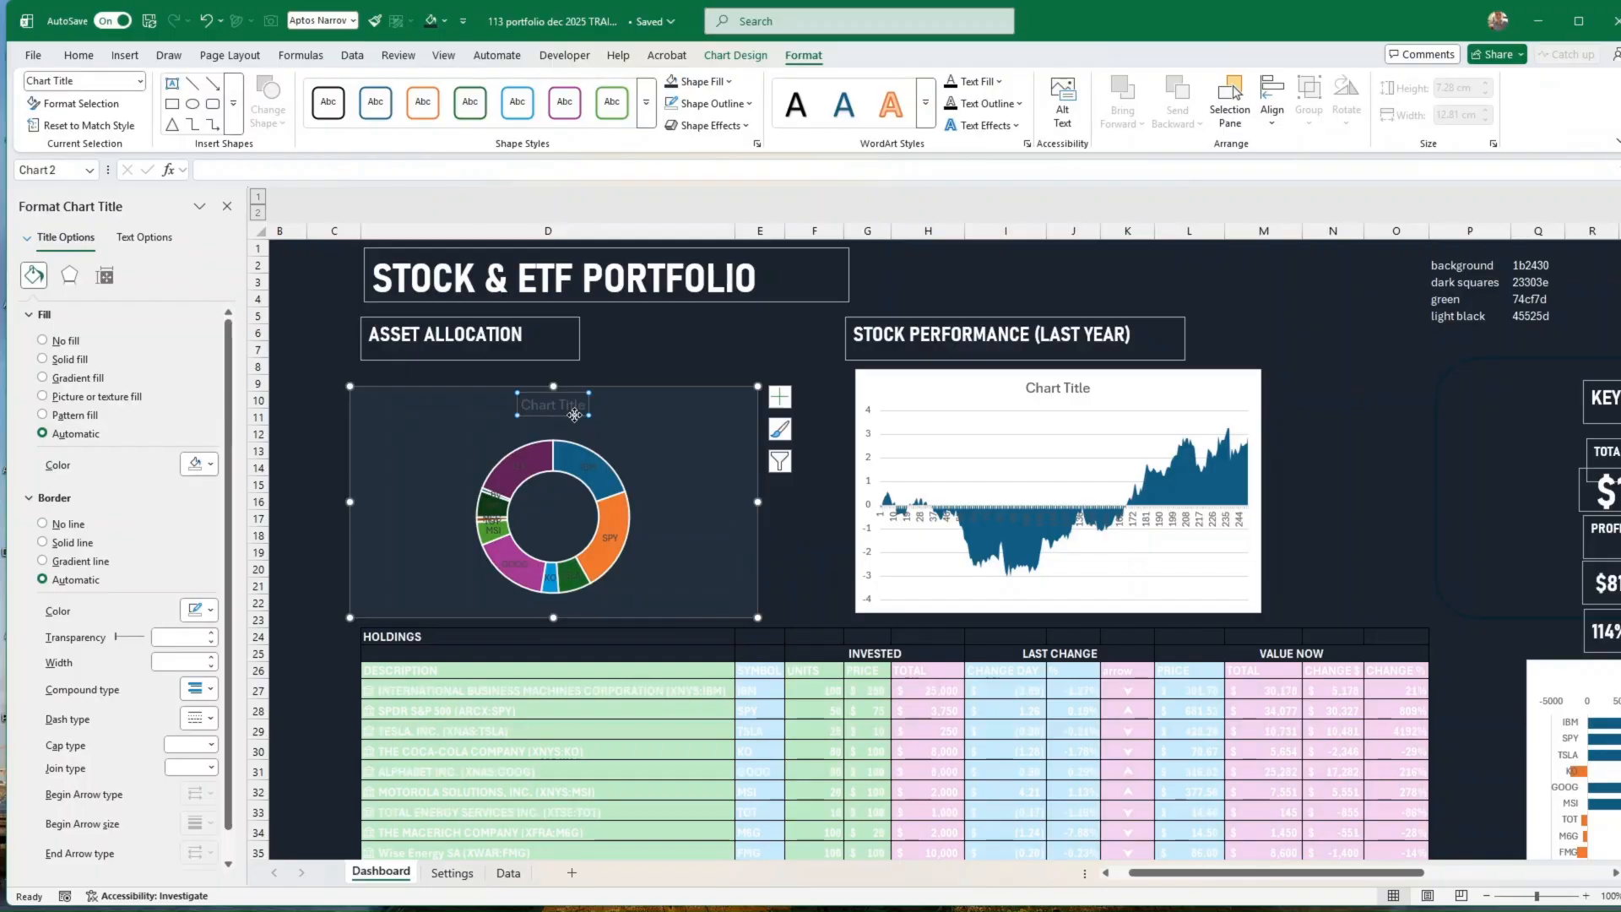
{"action": "key", "text": "Delete"}
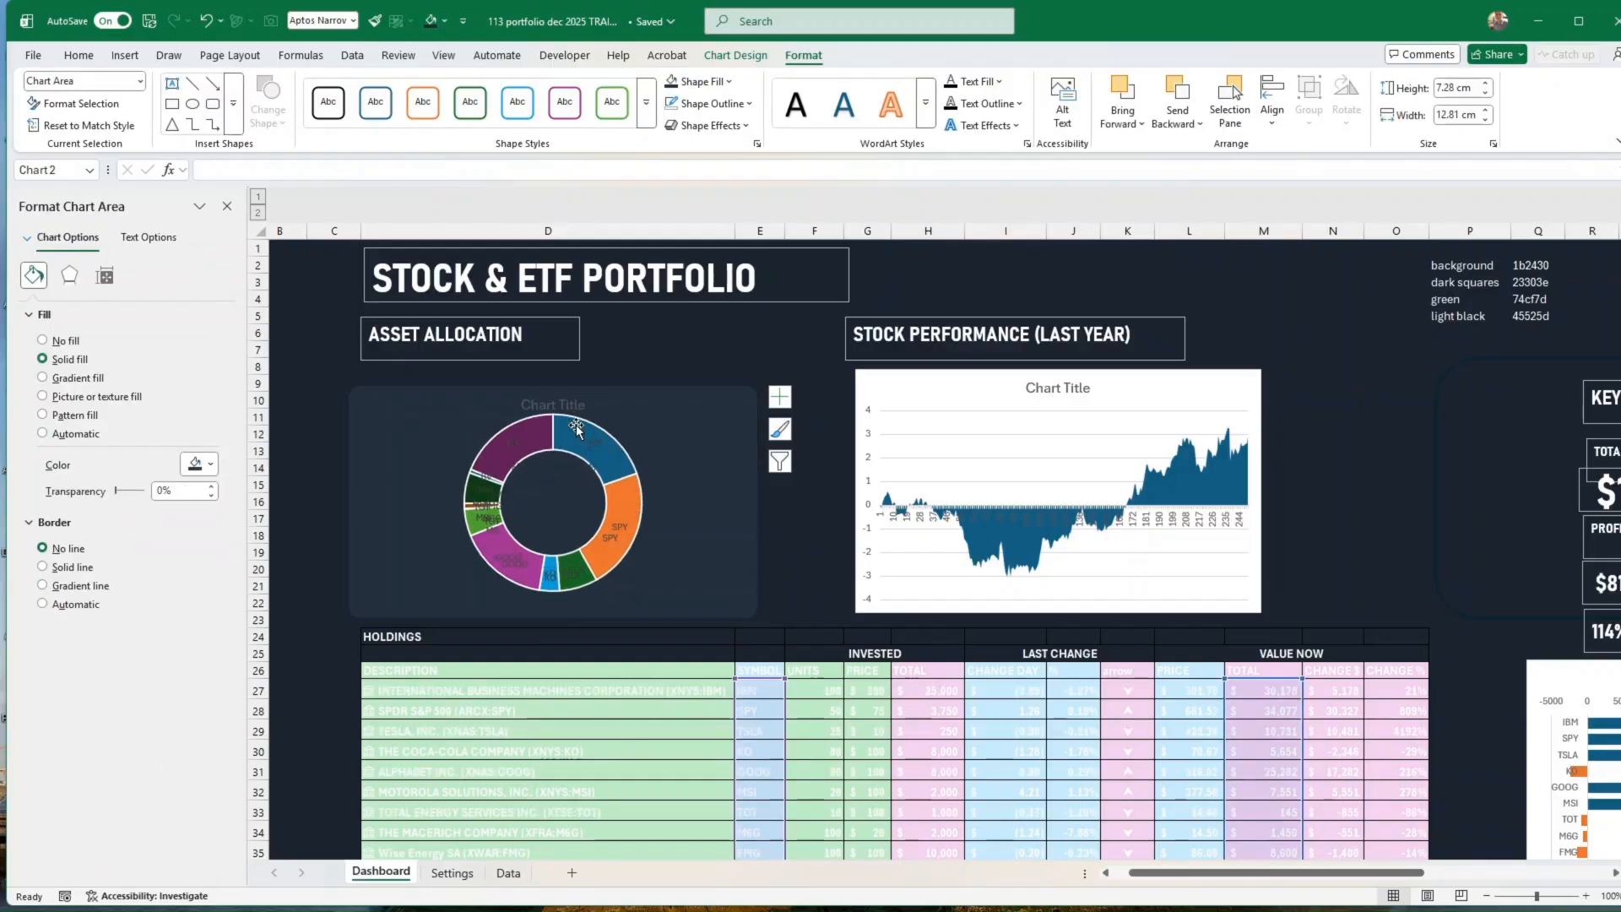
Step: Remove the outline of the ASSET ALLOCATION heading text box
{"action": "left_click", "coordinate": [545, 359]}
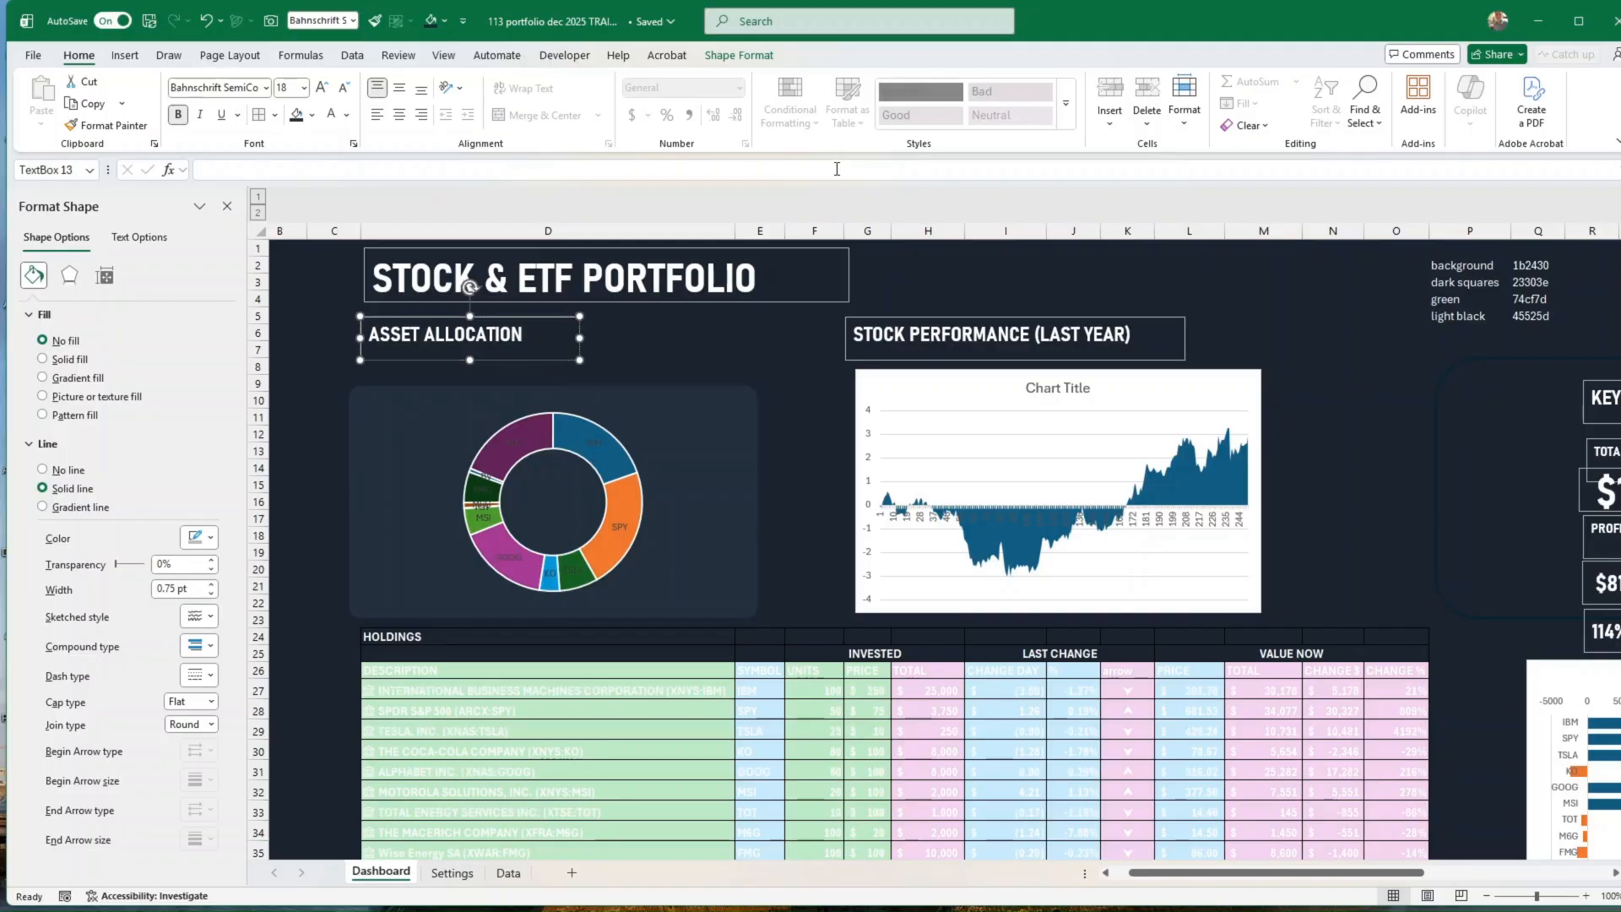
{"action": "left_click", "coordinate": [738, 55]}
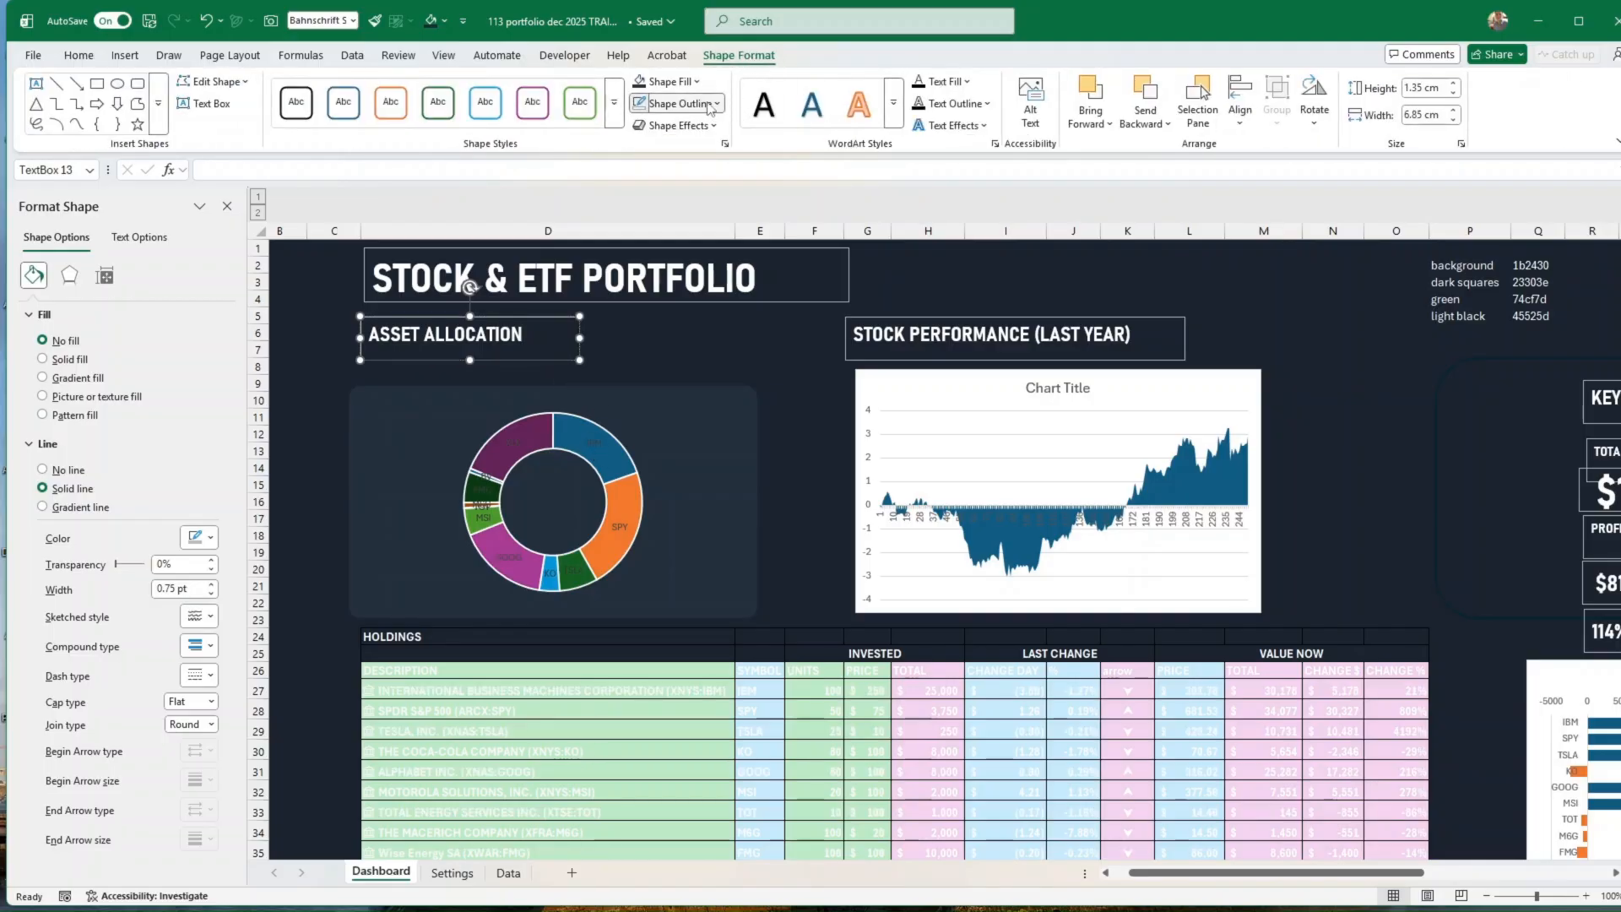
{"action": "left_click", "coordinate": [711, 103]}
{"action": "left_click", "coordinate": [697, 475]}
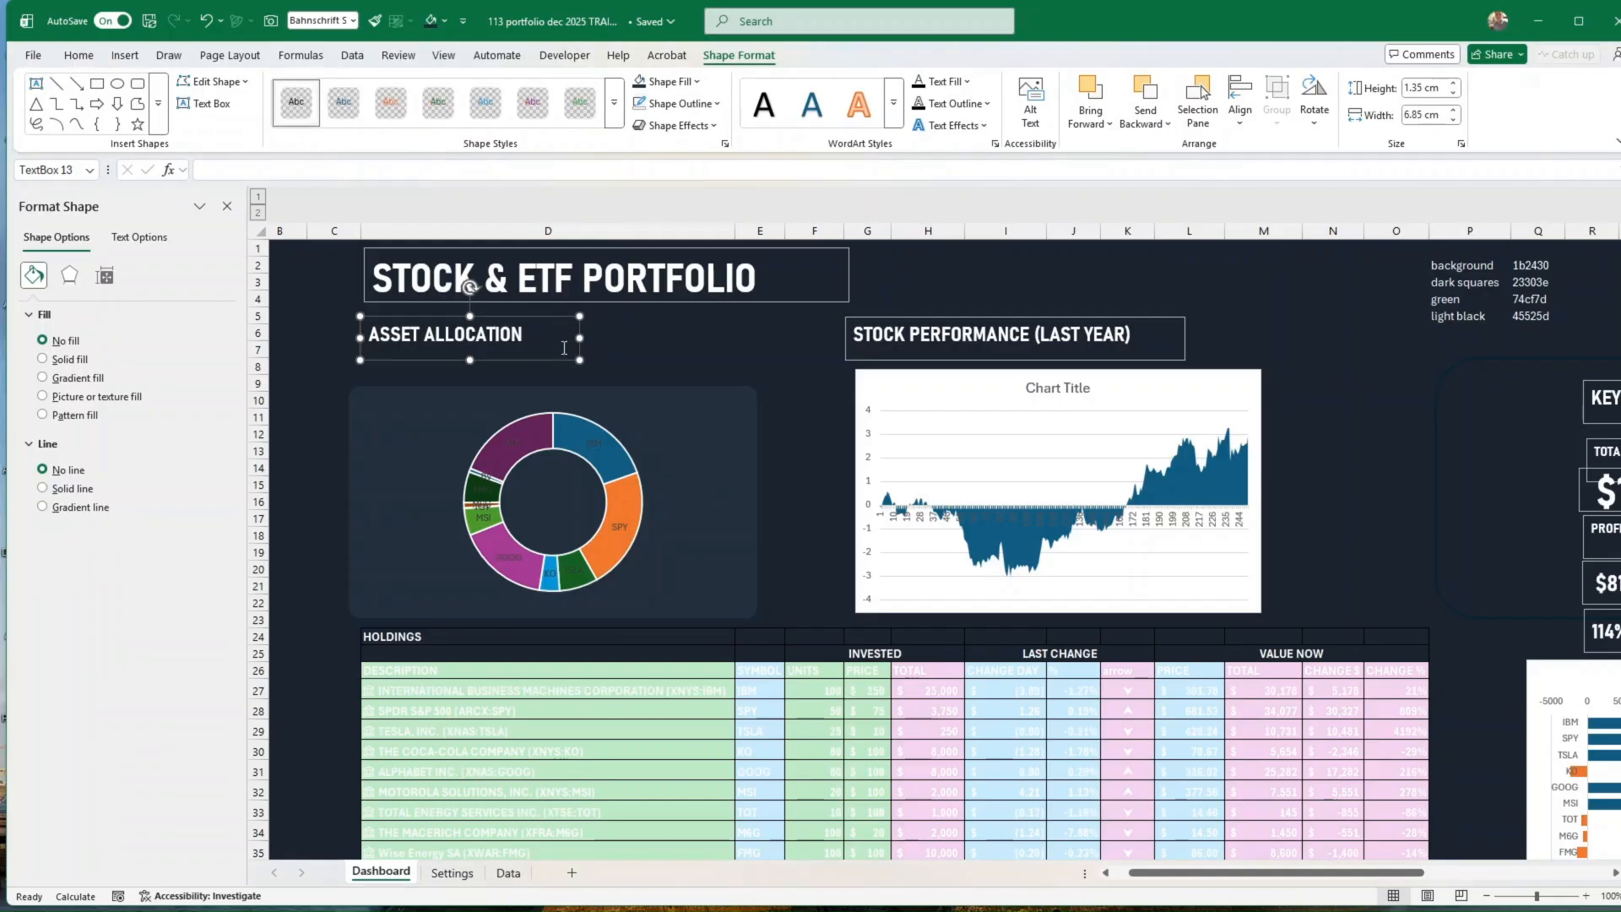
Step: Fit the ASSET ALLOCATION heading in the doughnut chart's upper-left corner, extending the chart area up to row 7 and shrinking the ring below the heading
{"action": "mouse_move", "coordinate": [557, 360]}
{"action": "left_mouse_down"}
{"action": "mouse_move", "coordinate": [565, 415]}
{"action": "mouse_move", "coordinate": [564, 350]}
{"action": "left_mouse_up"}
{"action": "left_click", "coordinate": [621, 409]}
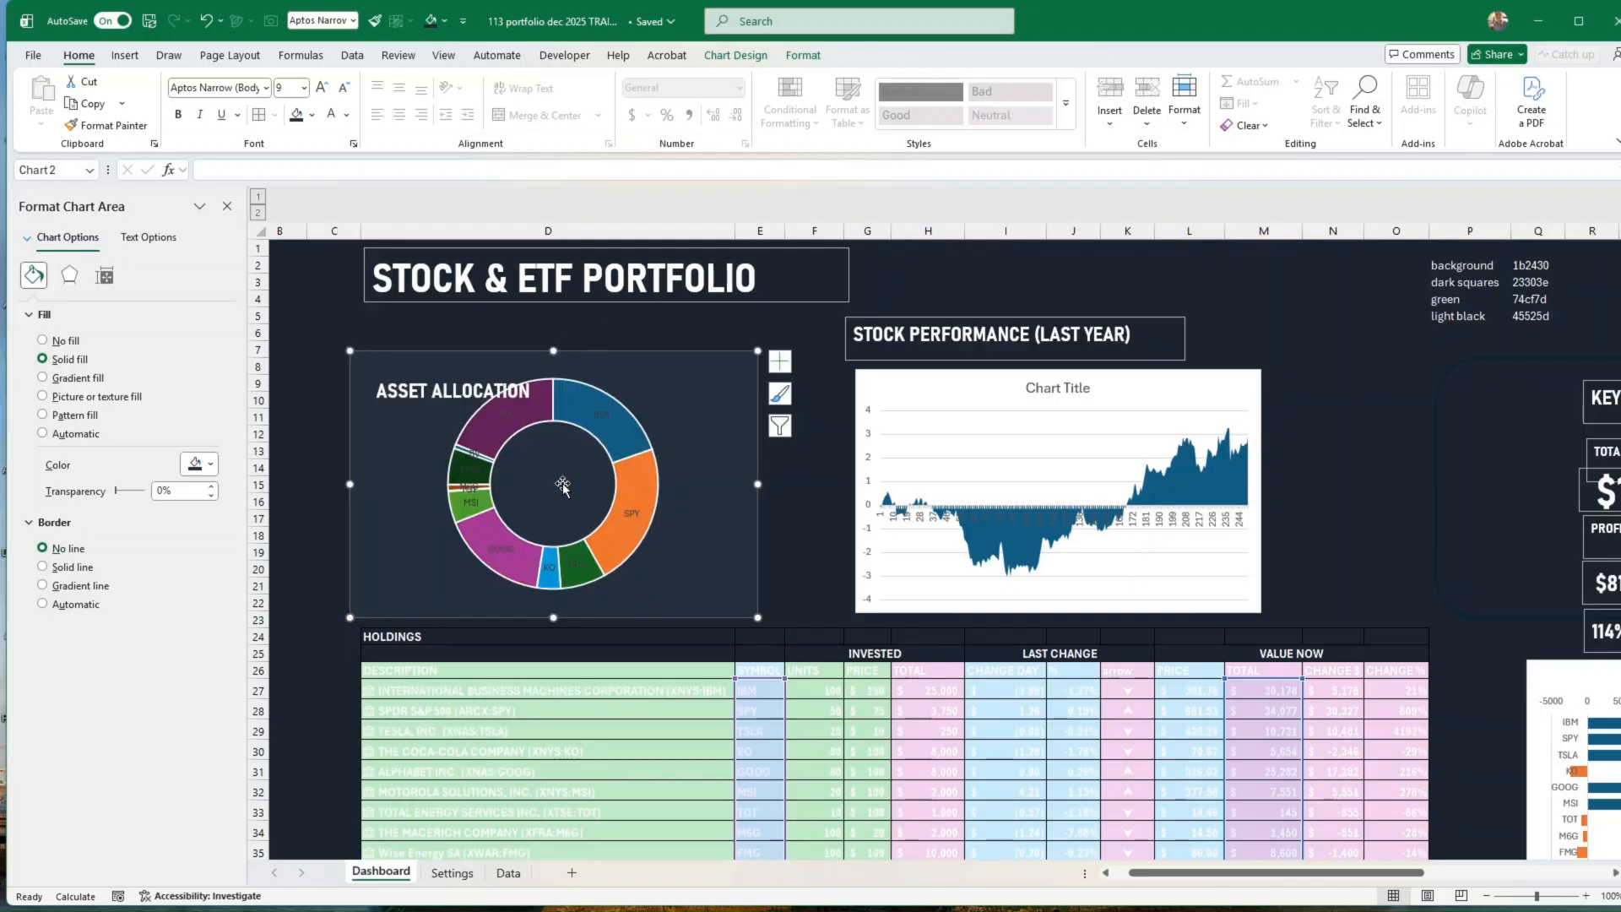
{"action": "left_click", "coordinate": [588, 463]}
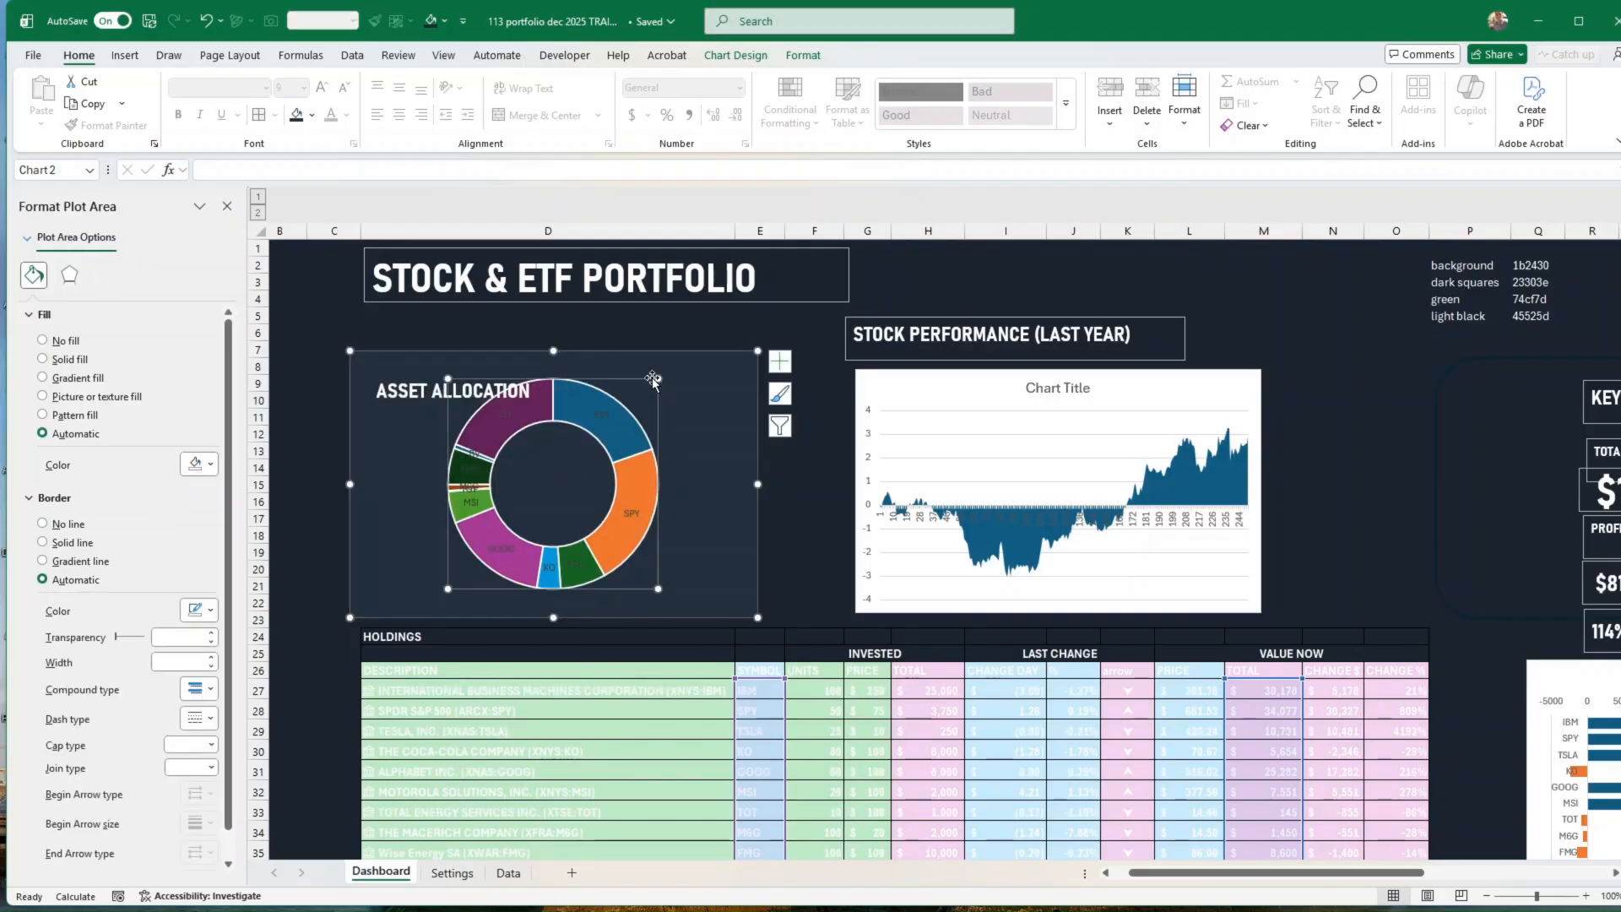
{"action": "left_click_drag", "start_coordinate": [661, 379], "coordinate": [619, 459]}
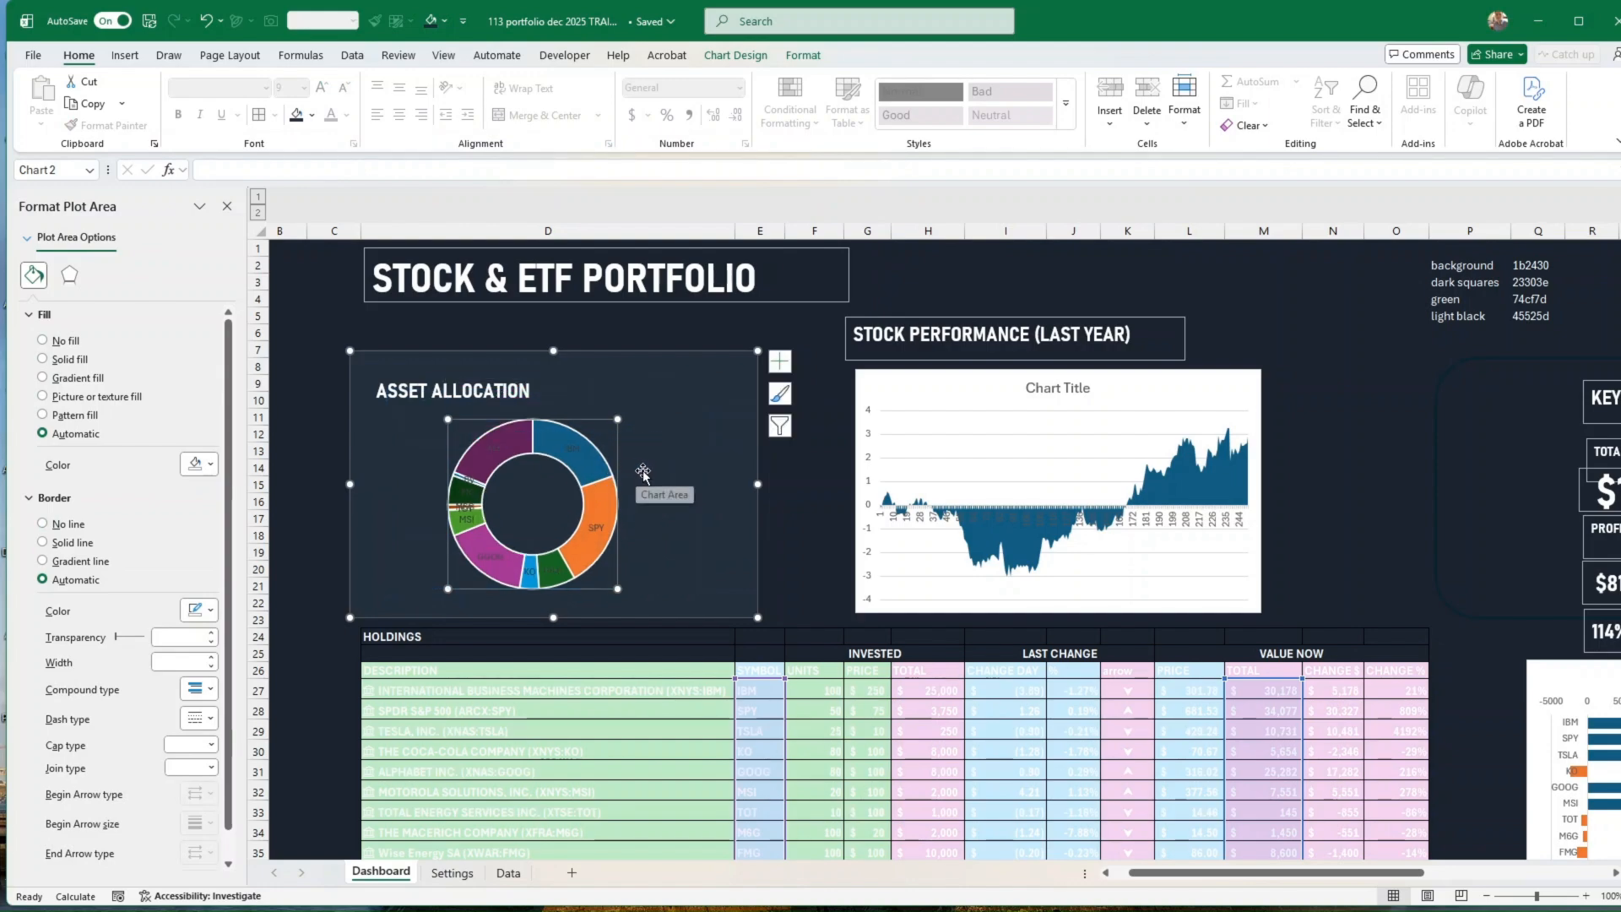
{"action": "left_click", "coordinate": [450, 397]}
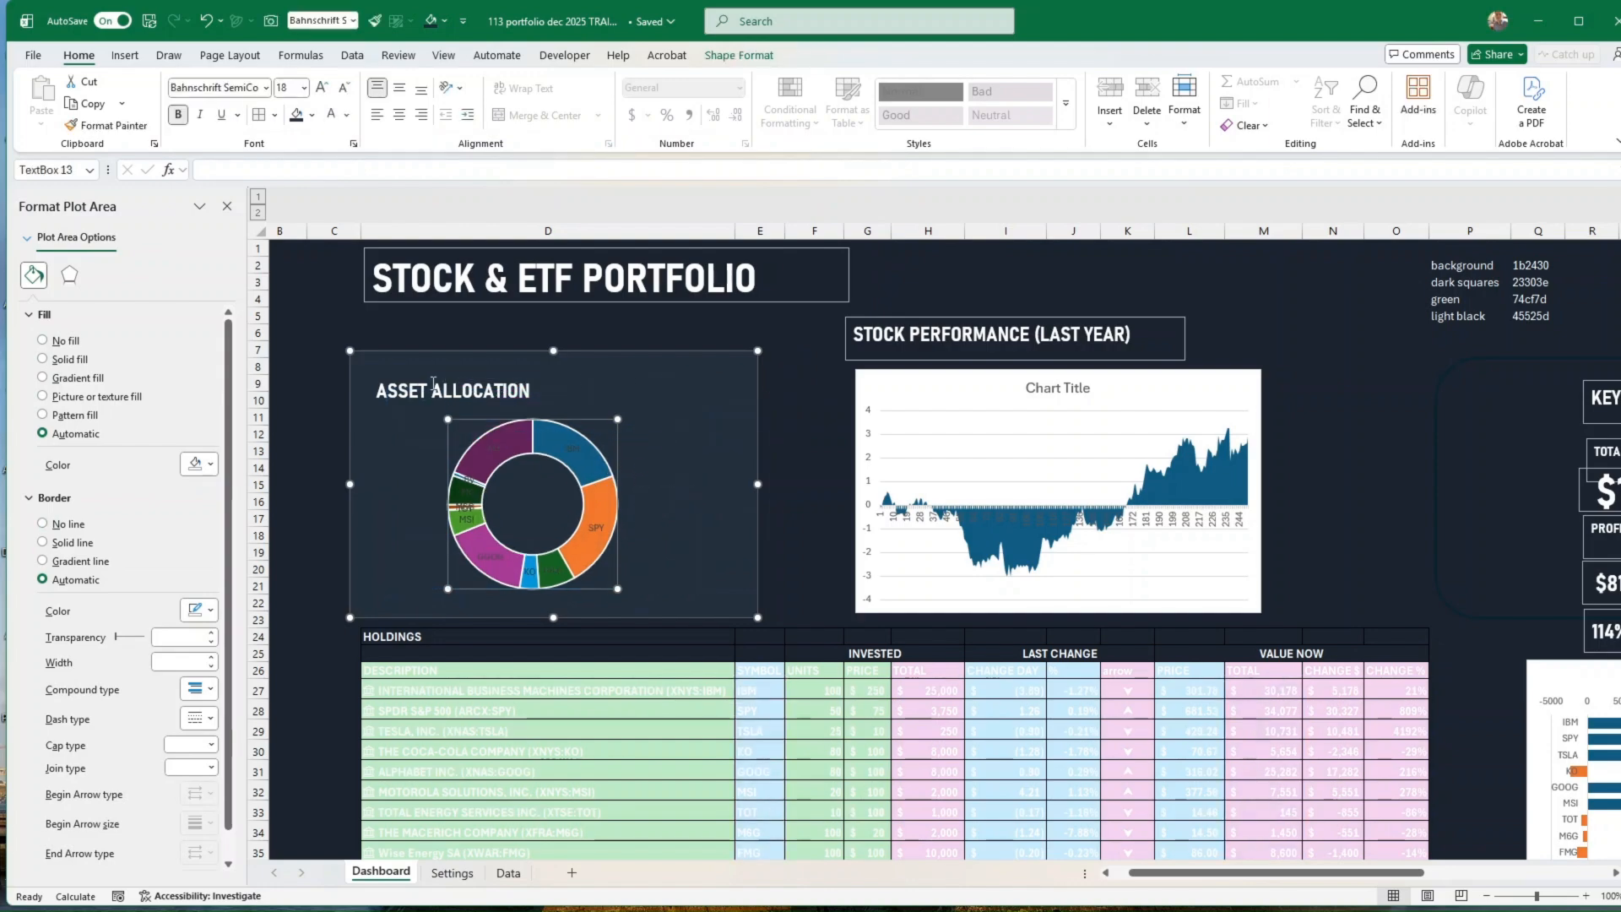
{"action": "left_click_drag", "start_coordinate": [428, 416], "coordinate": [416, 403]}
Step: Set the font colour of the doughnut chart's data labels to white
{"action": "left_click", "coordinate": [579, 460]}
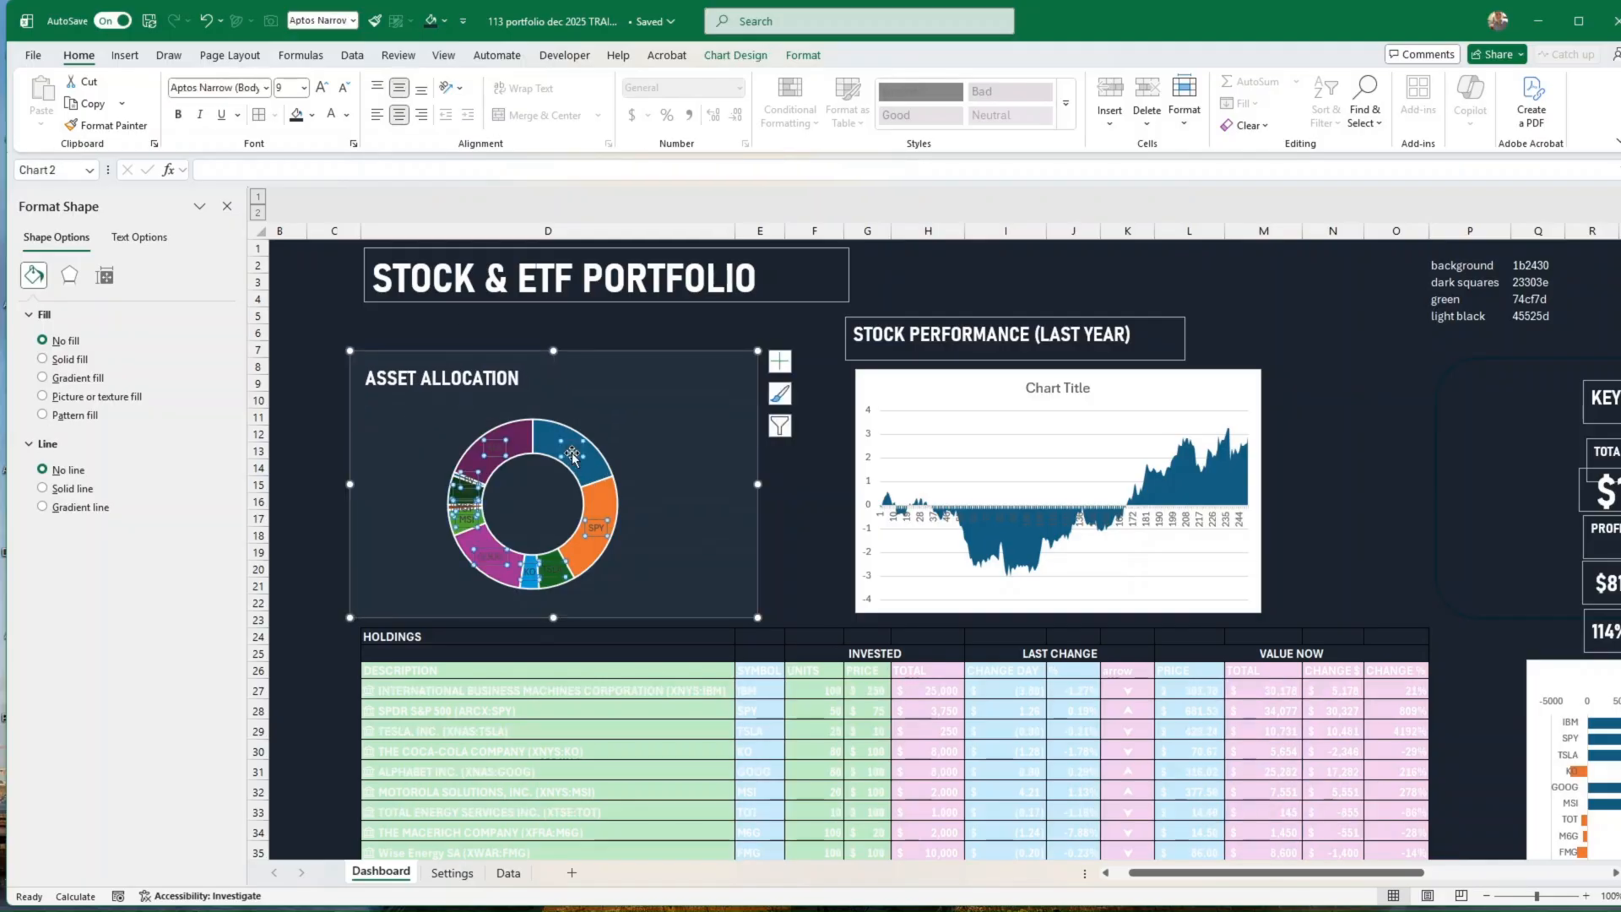
{"action": "right_click", "coordinate": [579, 460]}
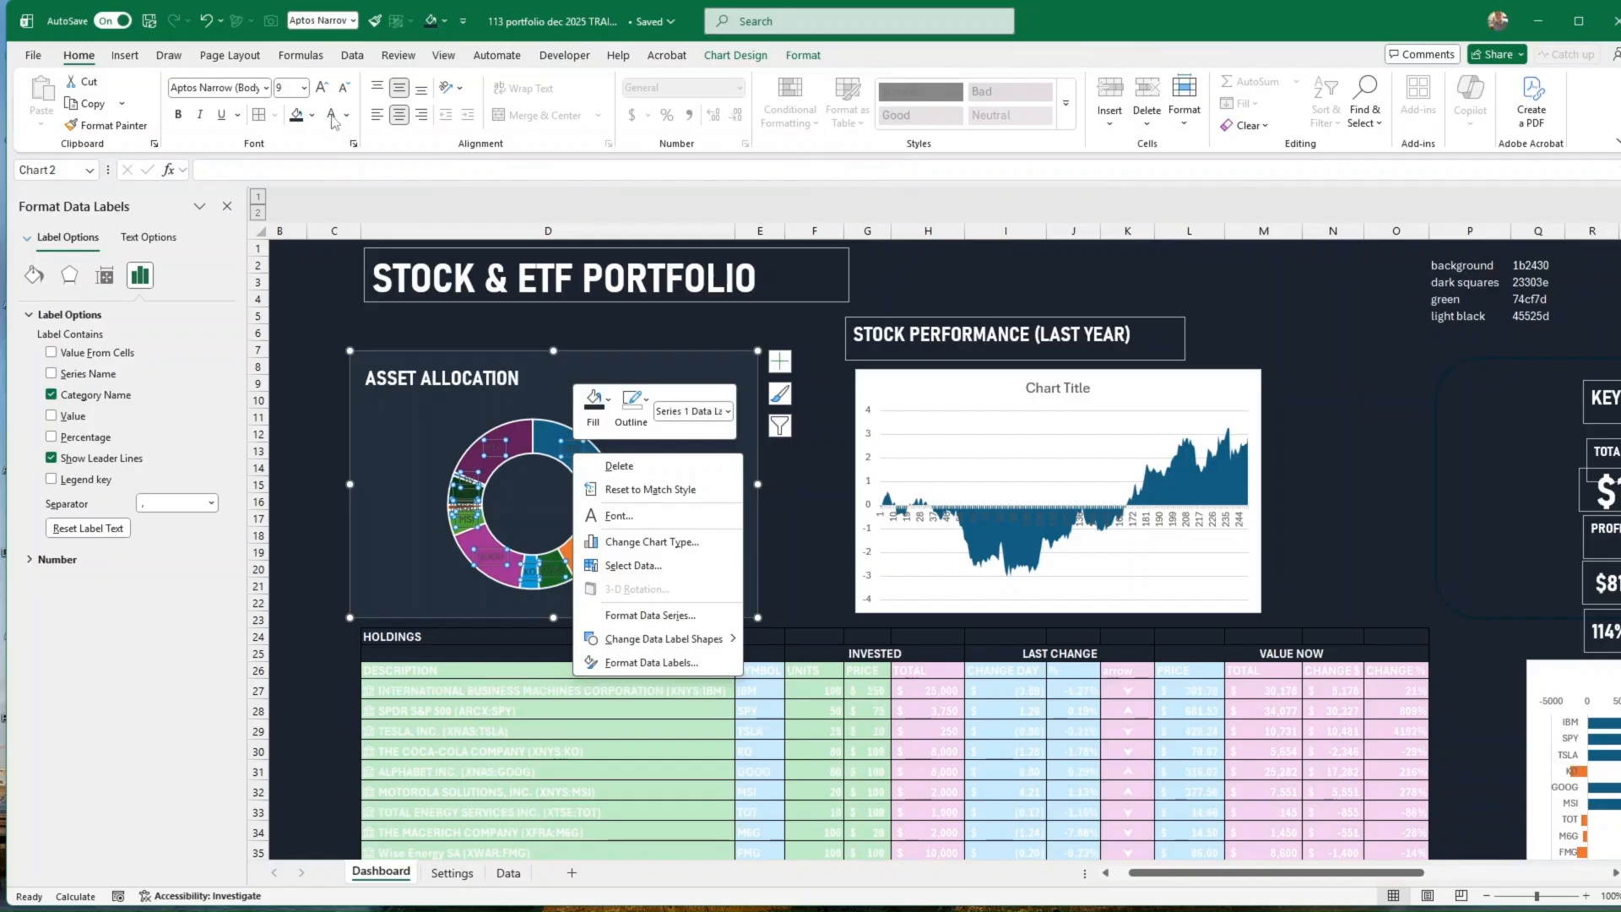
{"action": "left_click", "coordinate": [334, 122]}
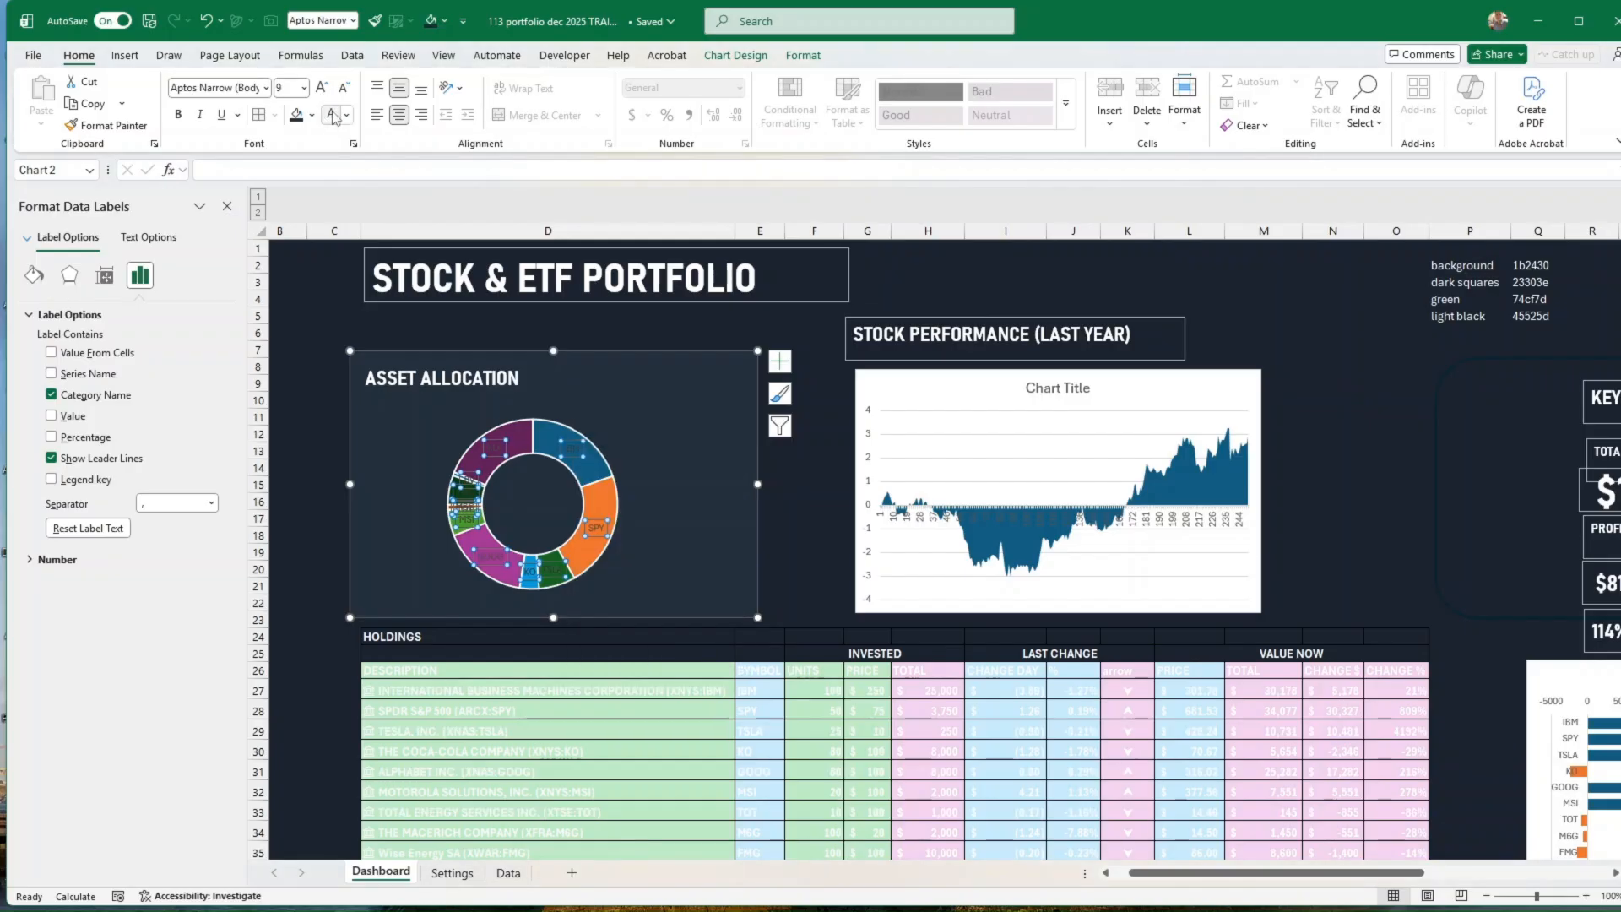
{"action": "left_click", "coordinate": [675, 453]}
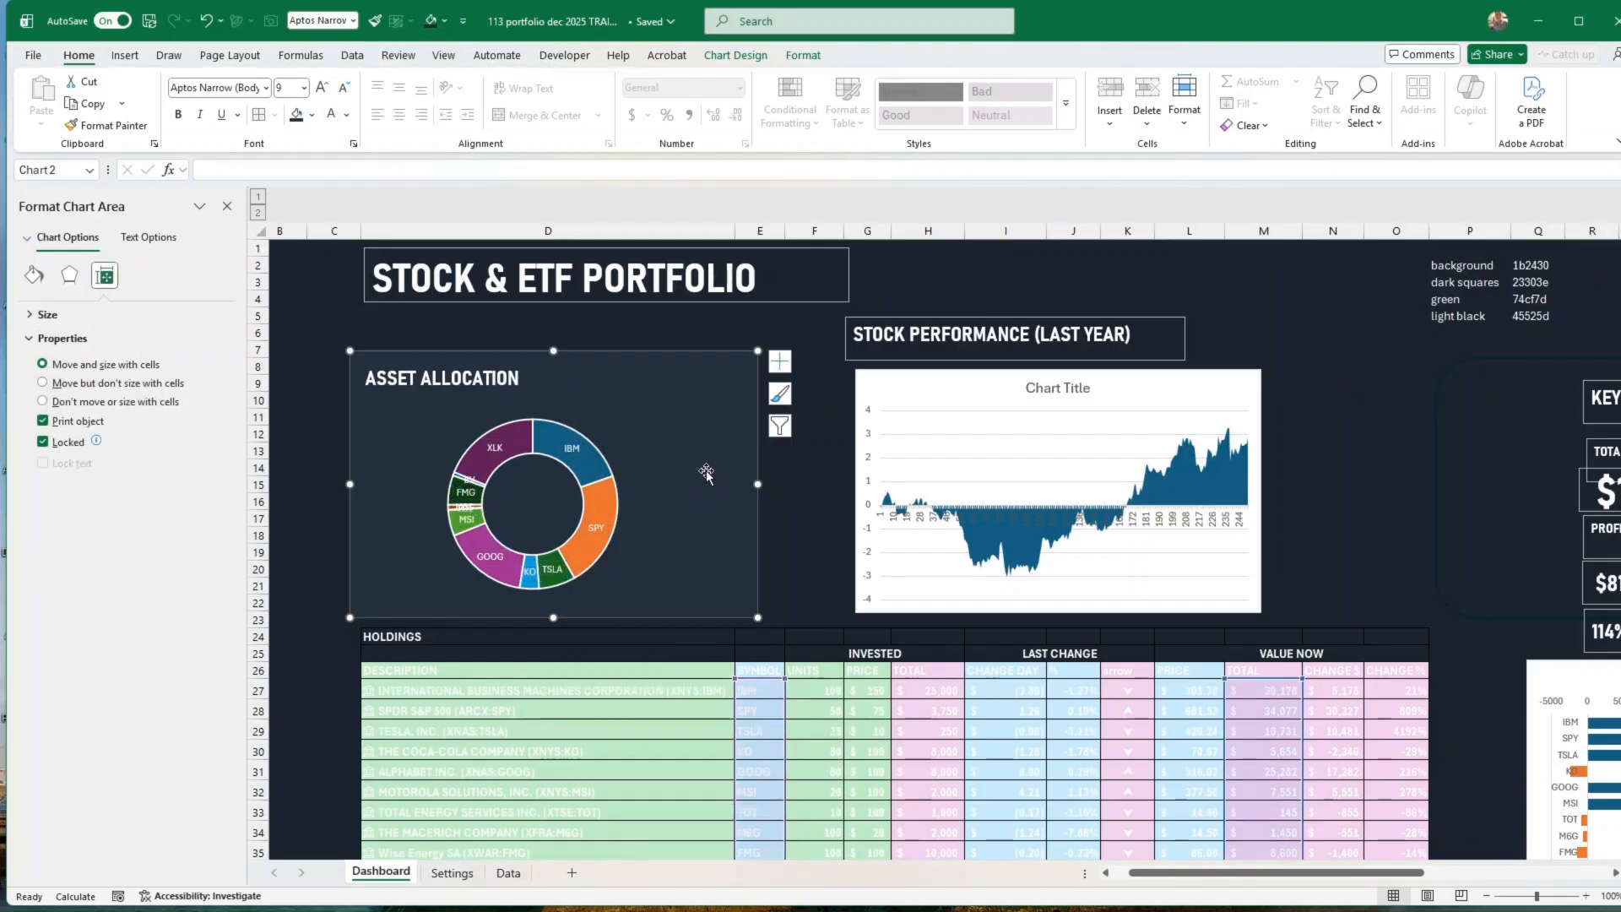
Step: Remove the outline around the slices of the ASSET ALLOCATION doughnut chart
{"action": "left_click", "coordinate": [591, 550]}
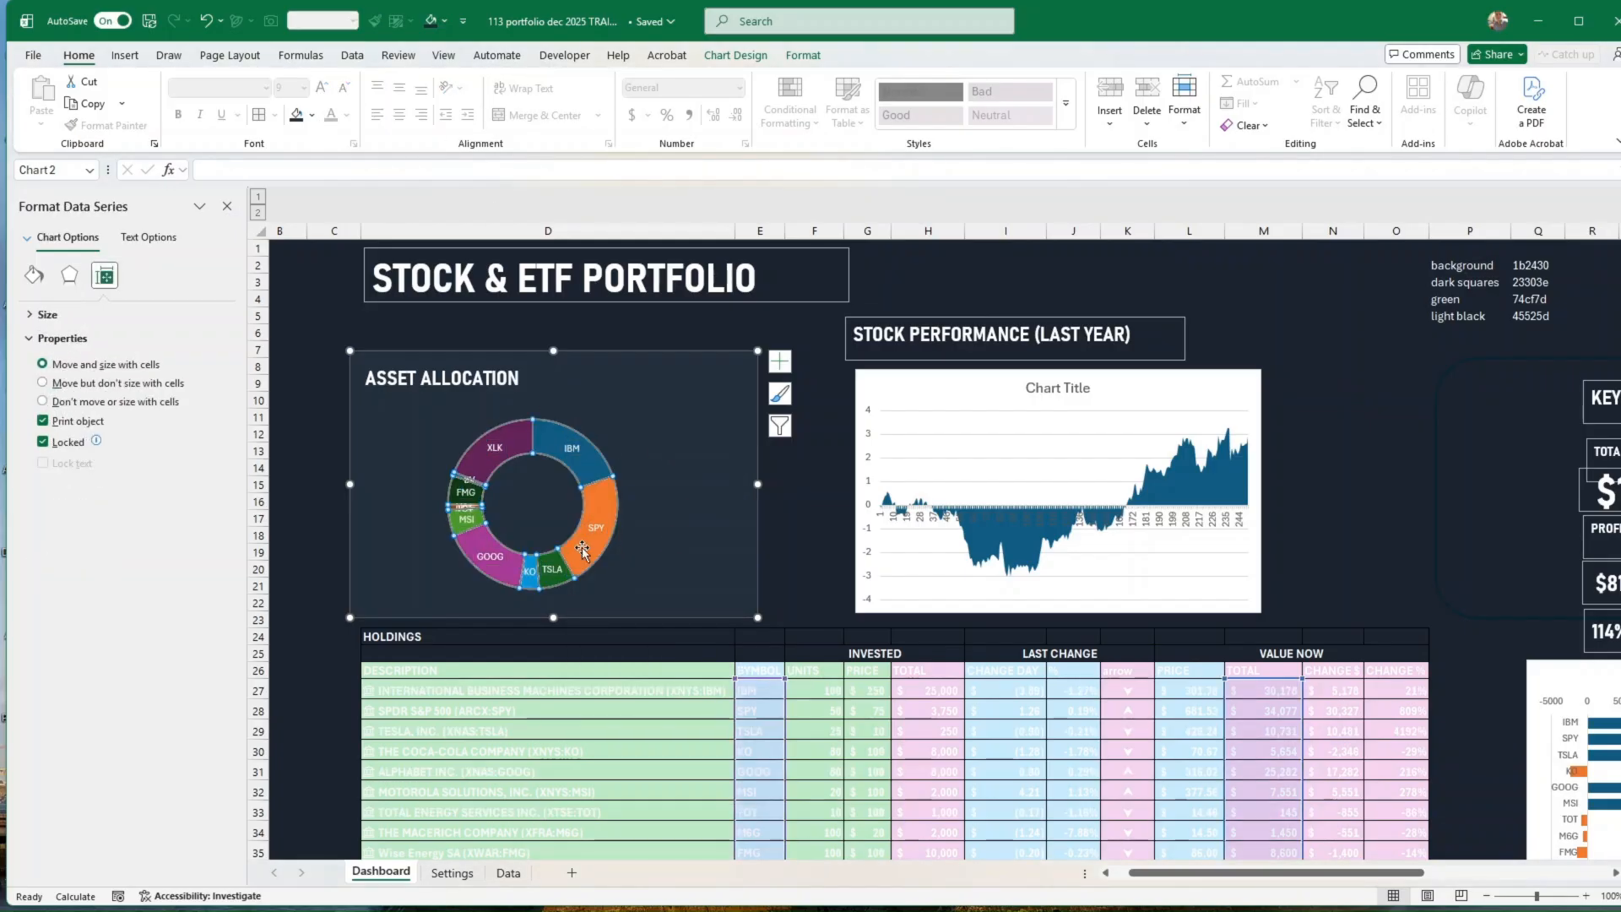
{"action": "left_click", "coordinate": [802, 56]}
{"action": "left_click", "coordinate": [746, 105]}
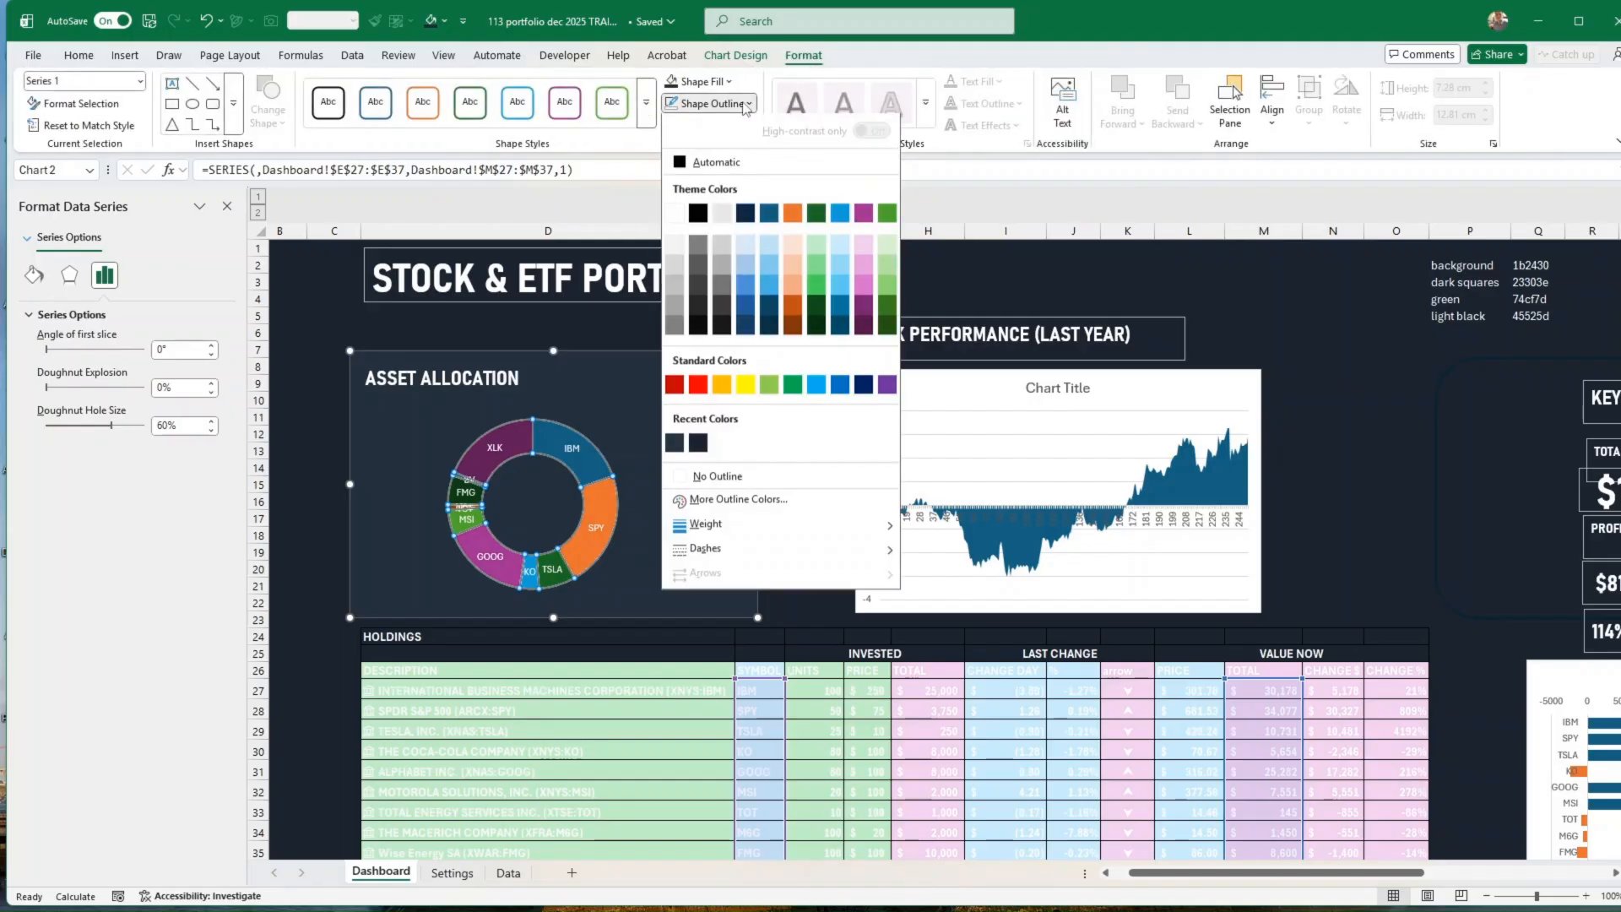
{"action": "left_click", "coordinate": [657, 479]}
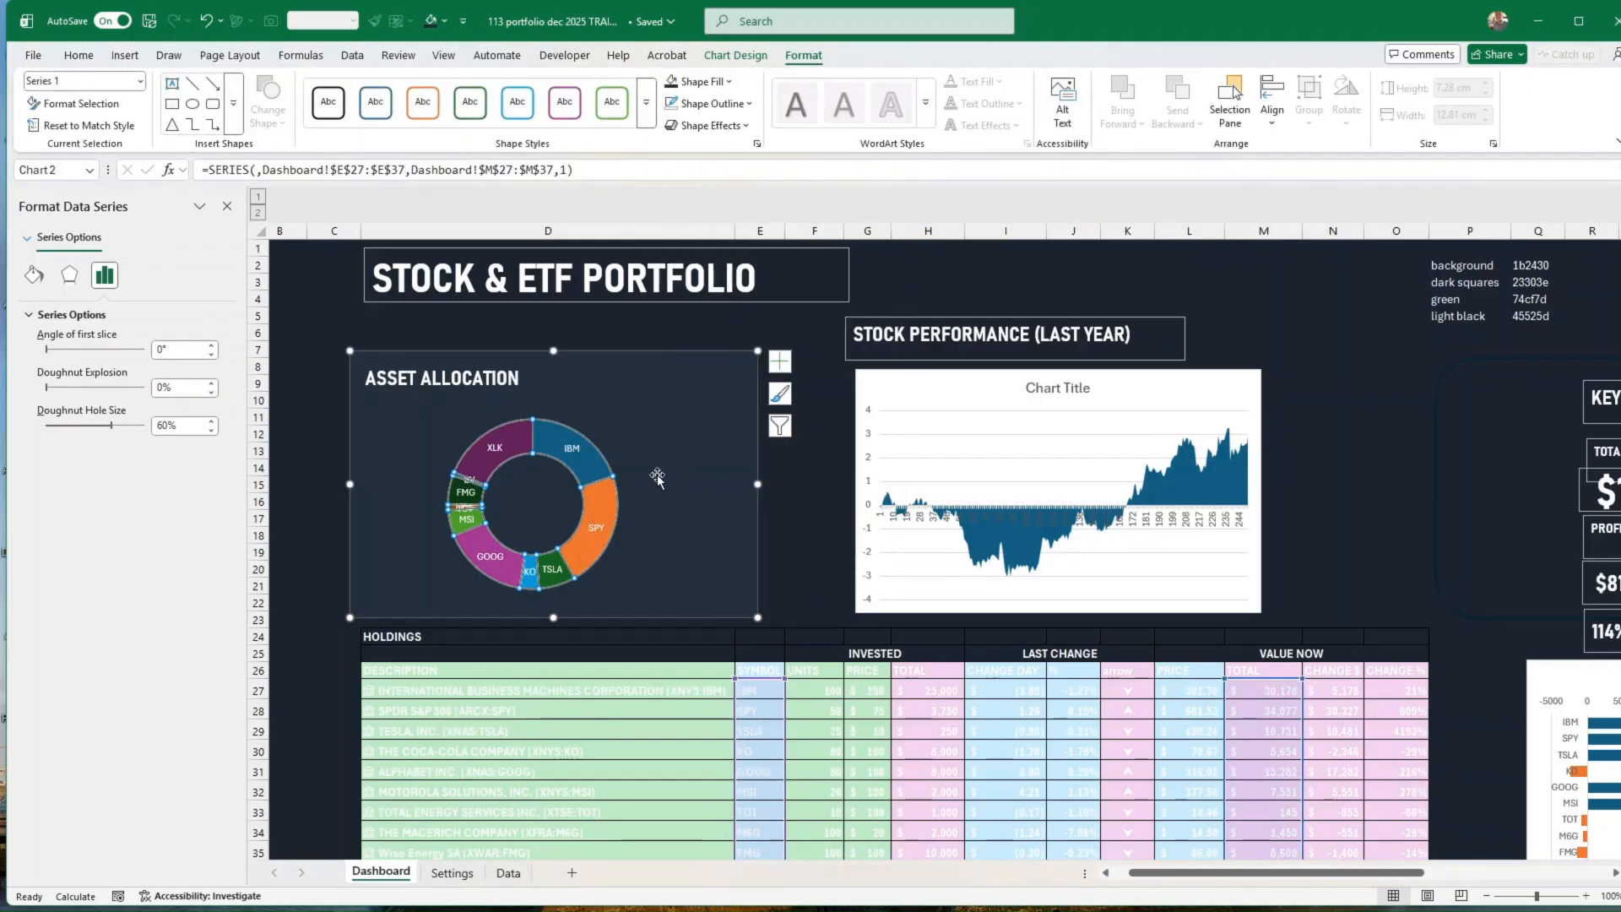
{"action": "key", "text": "Escape"}
{"action": "key", "text": "Escape"}
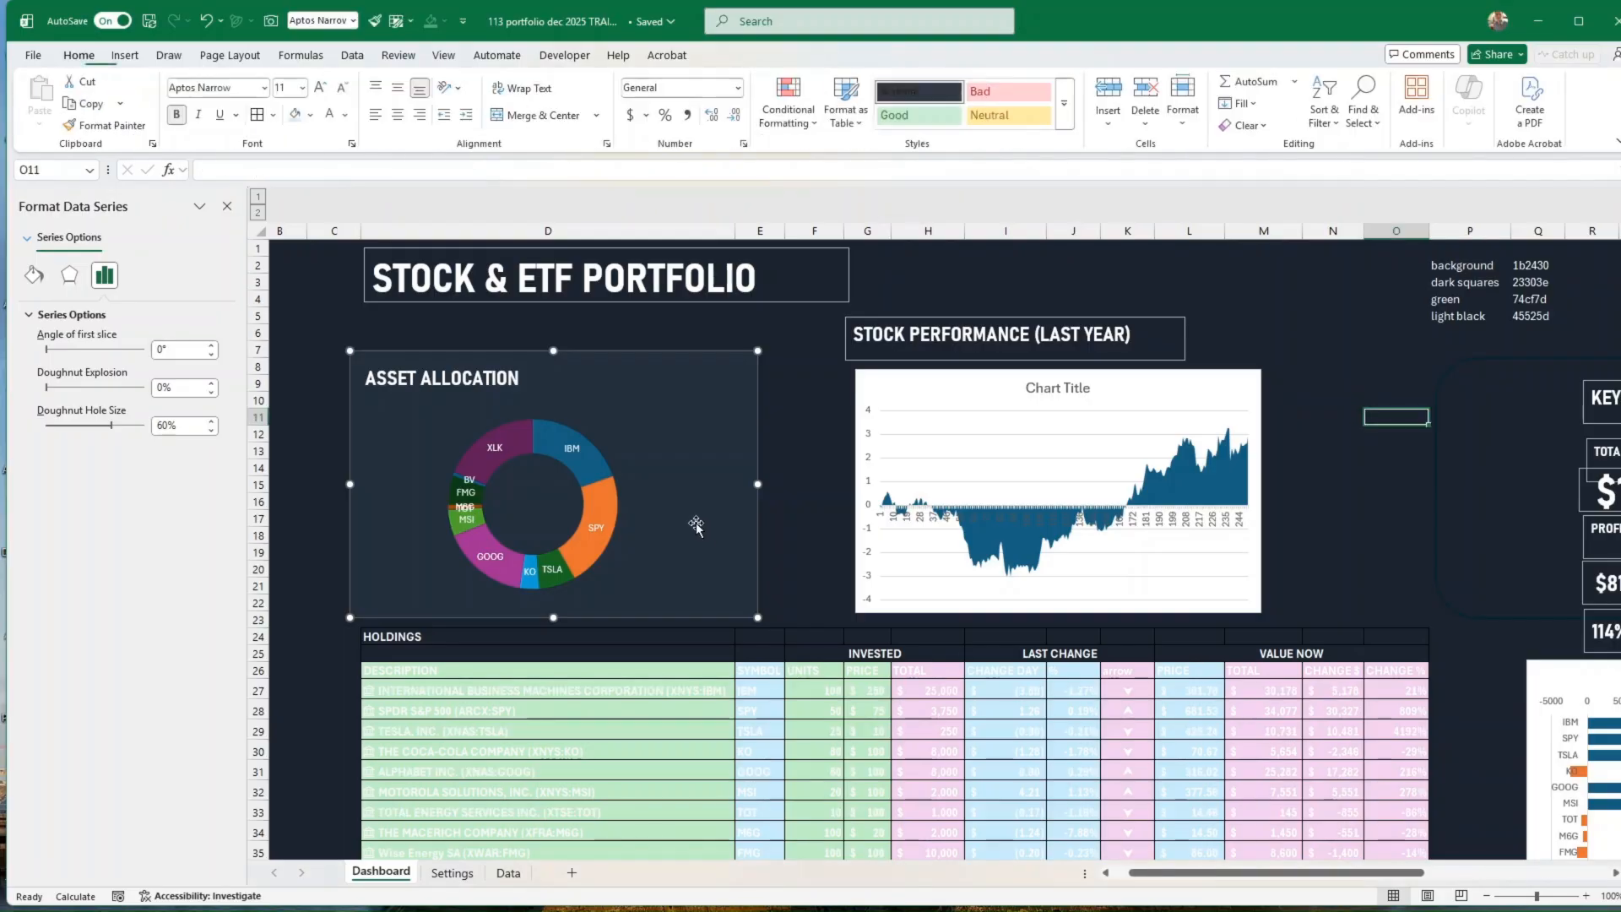
Step: Apply the built-in Blue colour set to the workbook theme so the charts use its palette
{"action": "left_click", "coordinate": [696, 525]}
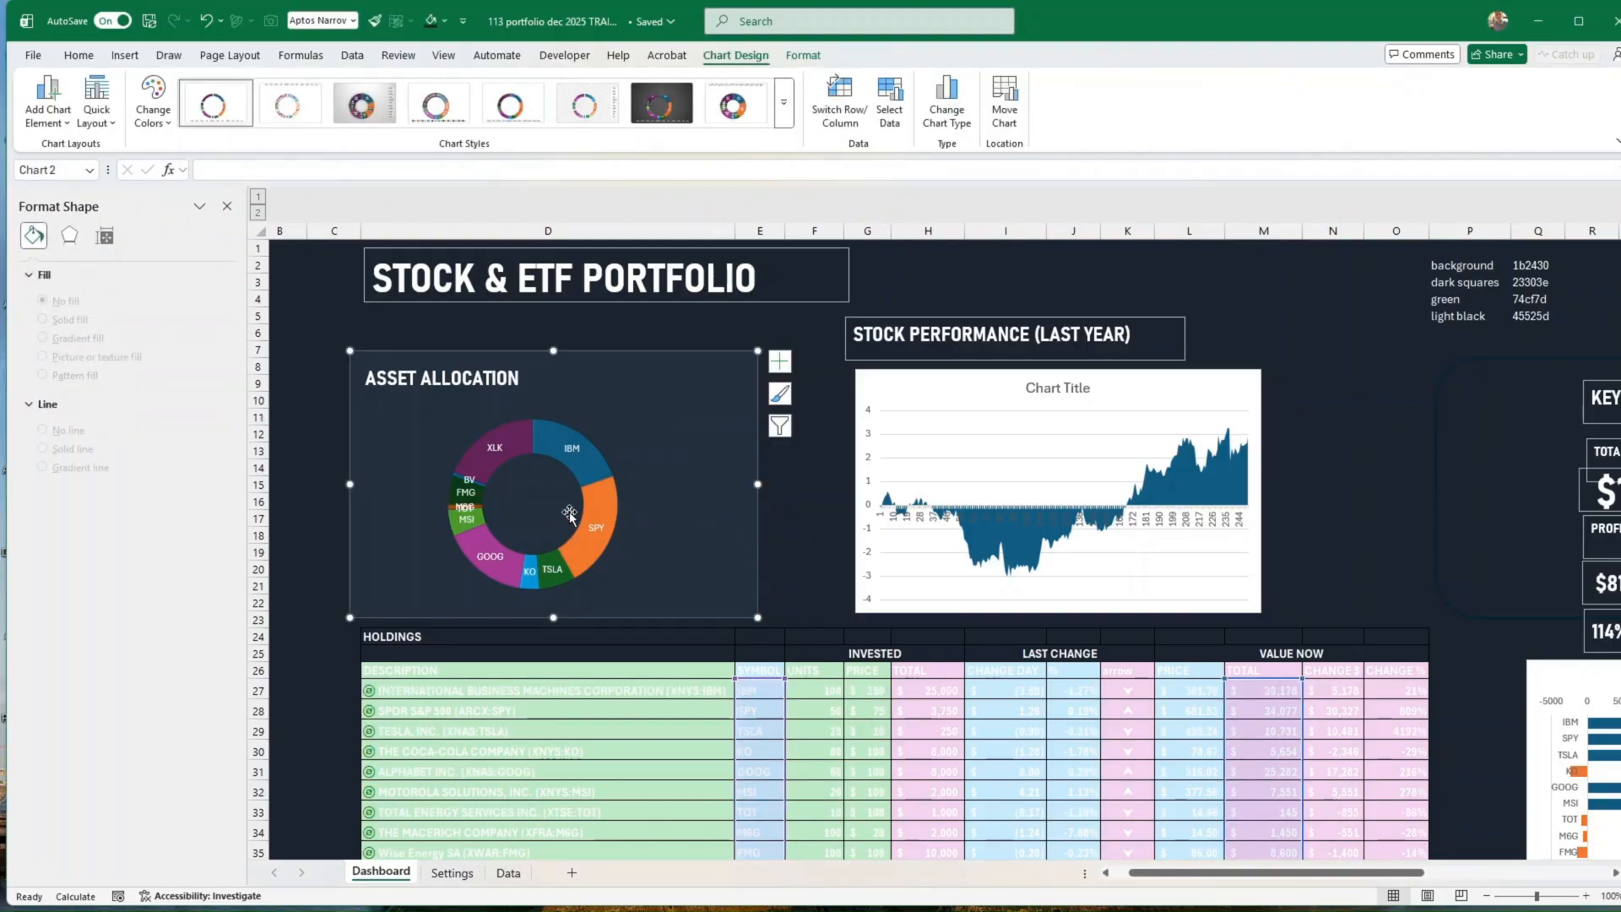
{"action": "left_click", "coordinate": [243, 57]}
{"action": "left_click", "coordinate": [106, 82]}
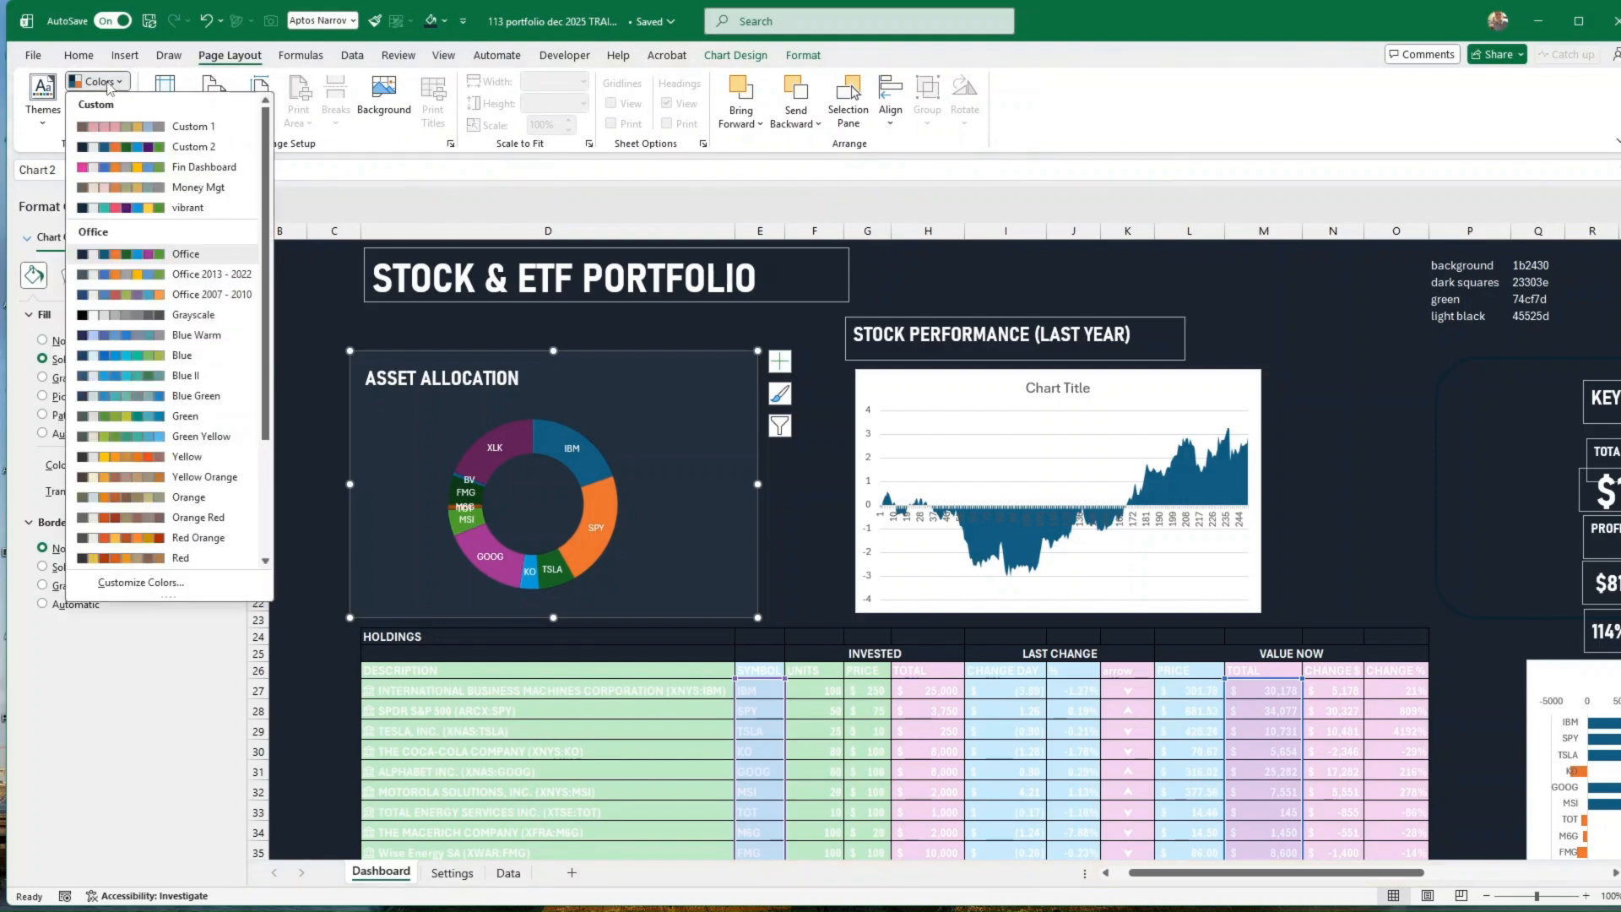
{"action": "left_click", "coordinate": [156, 358]}
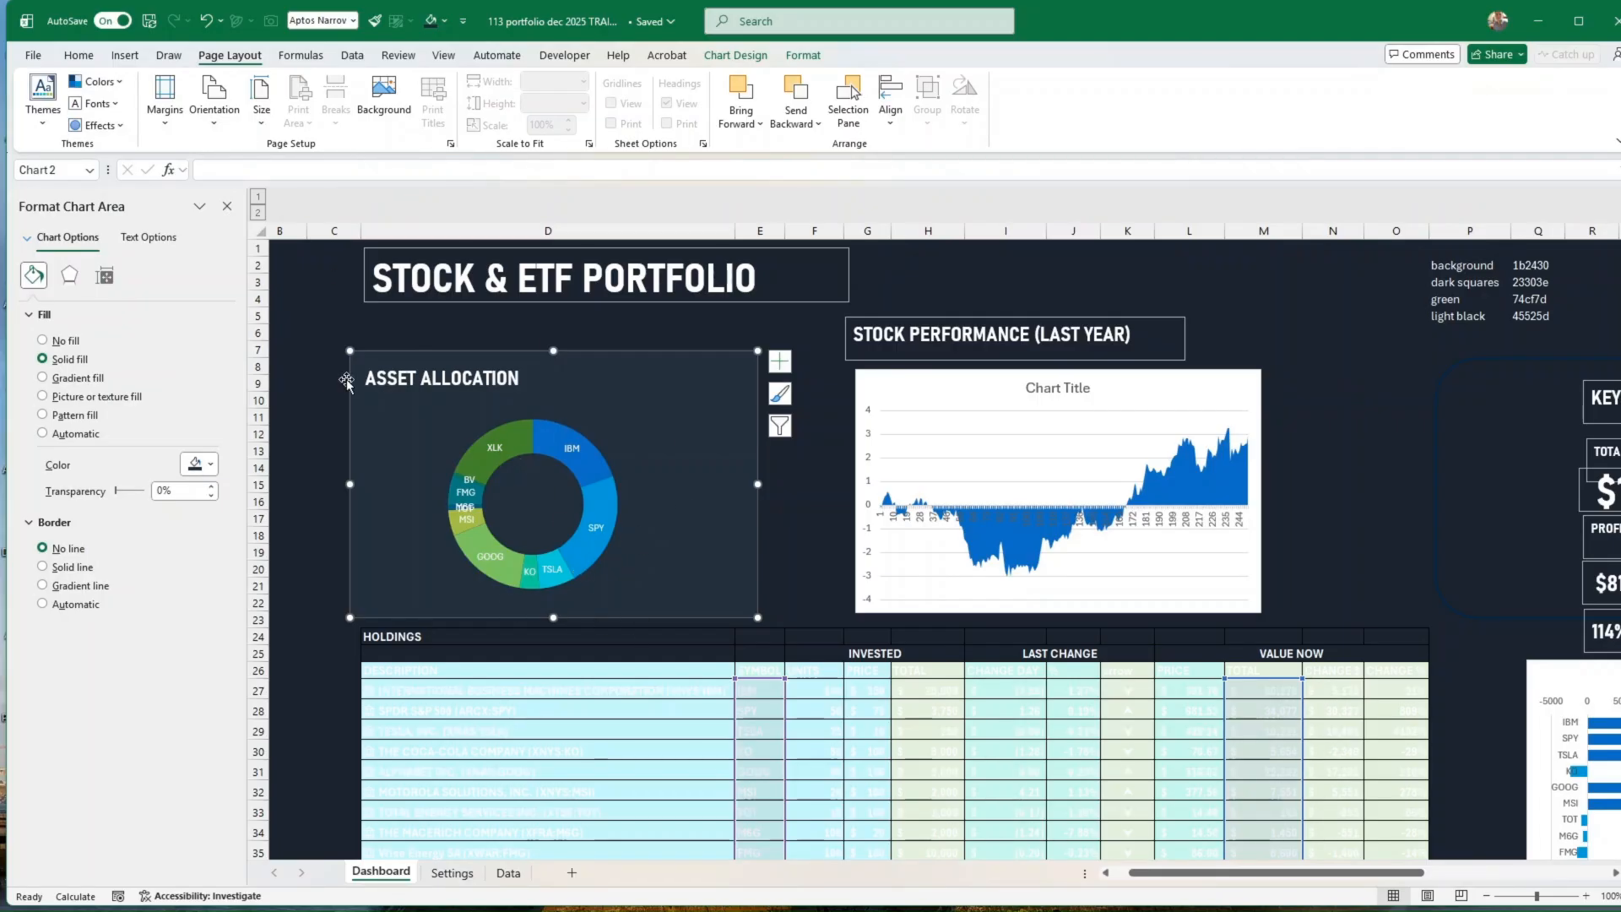
{"action": "left_click", "coordinate": [735, 56]}
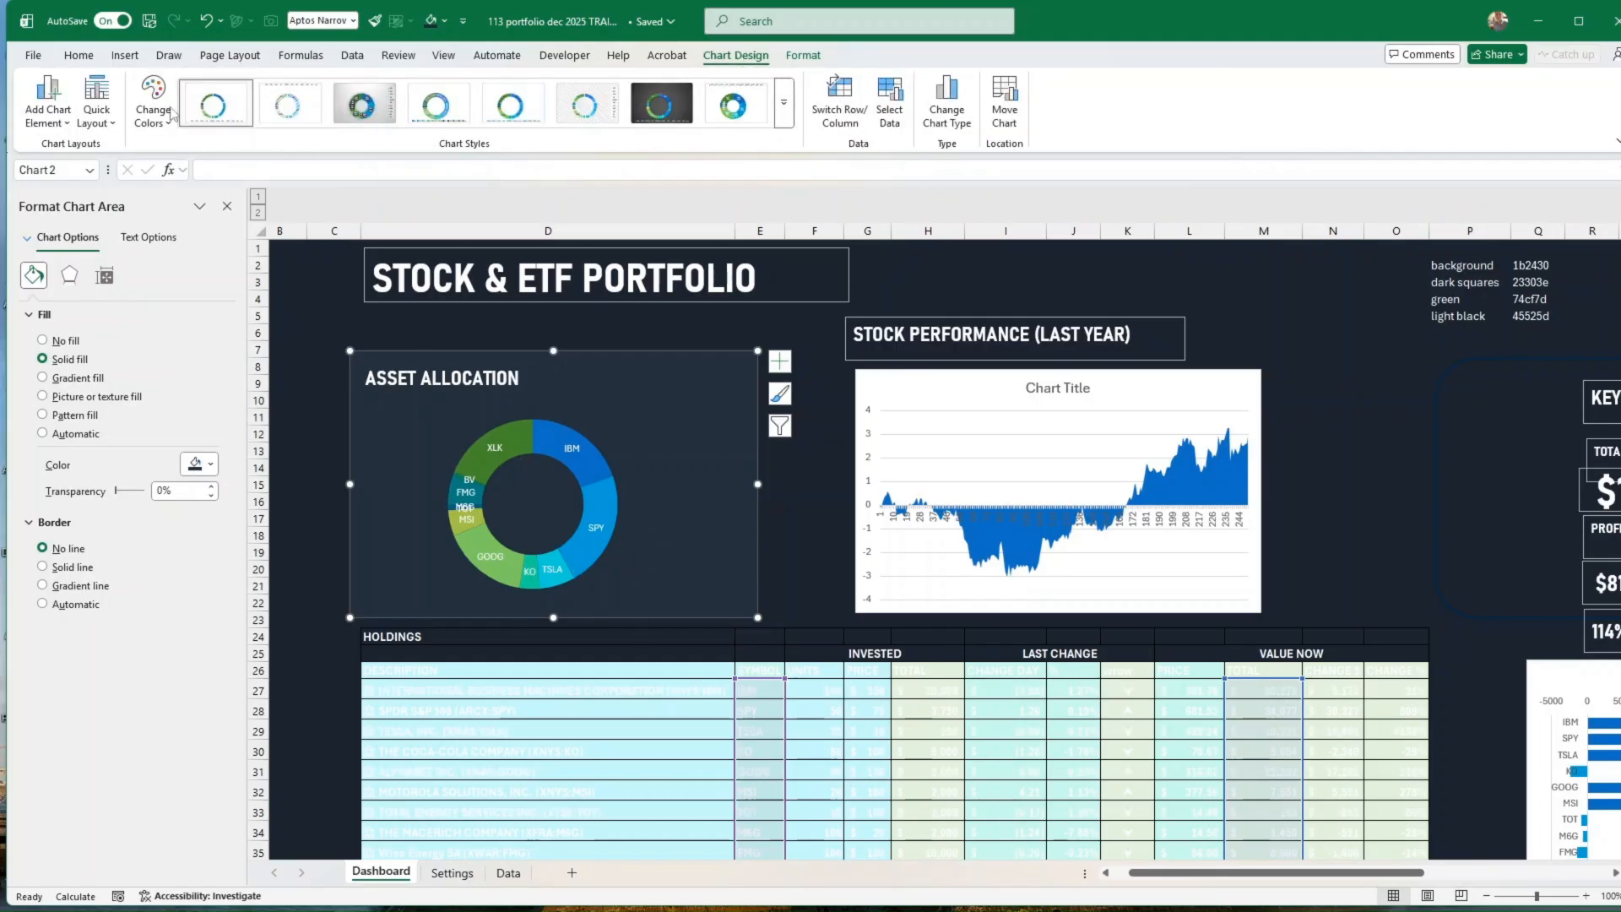
{"action": "left_click", "coordinate": [152, 110]}
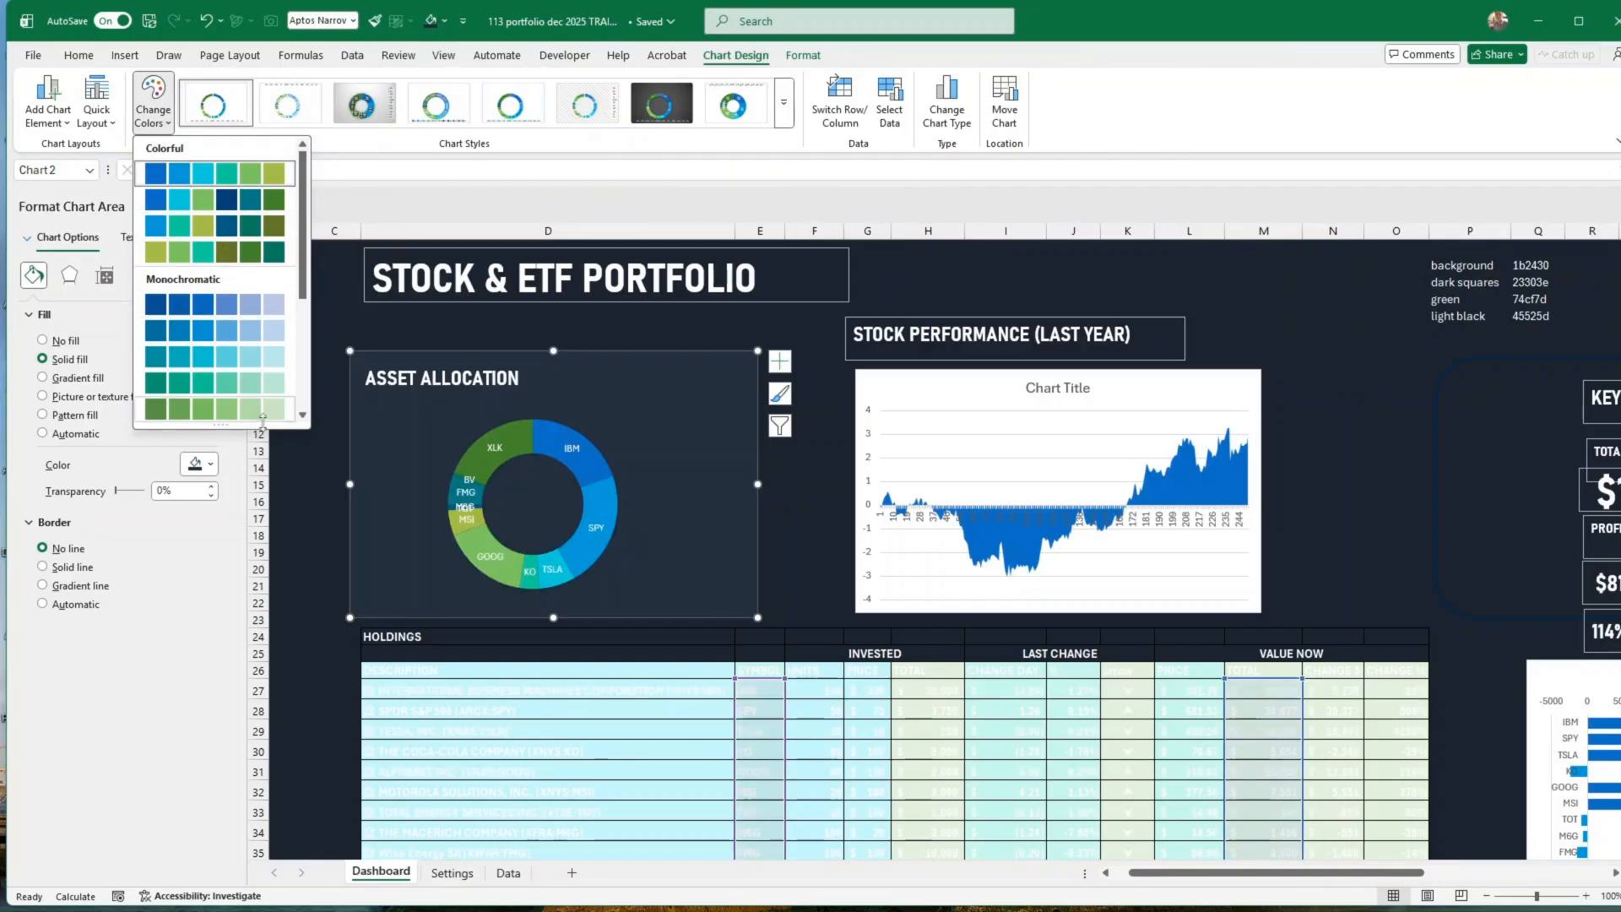
{"action": "left_click", "coordinate": [297, 513]}
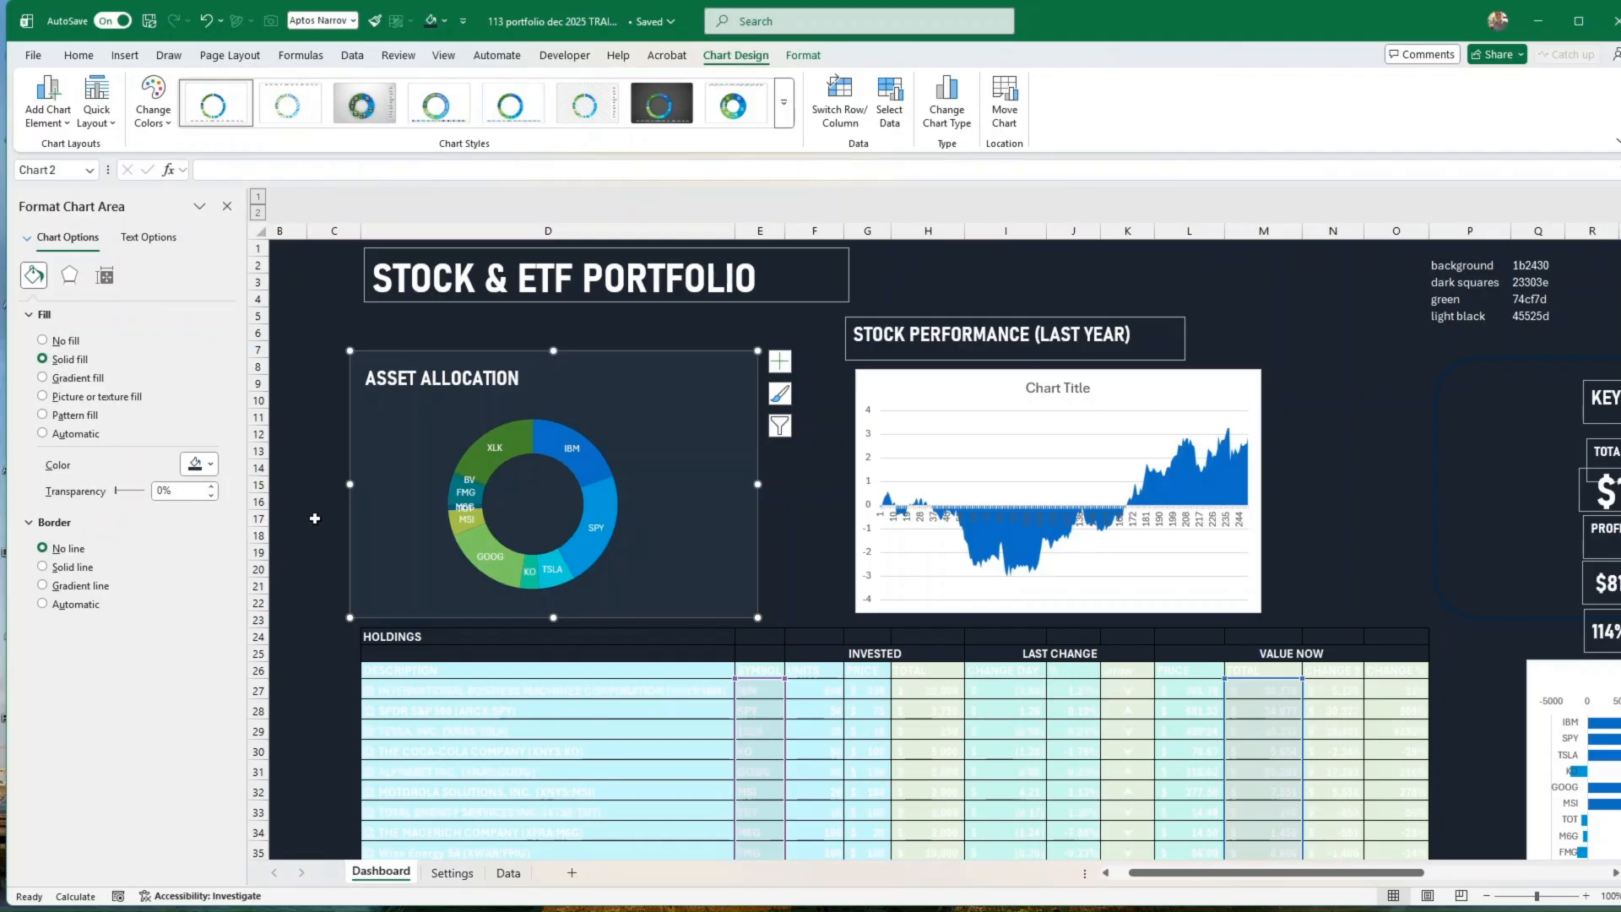
{"action": "left_click", "coordinate": [314, 514]}
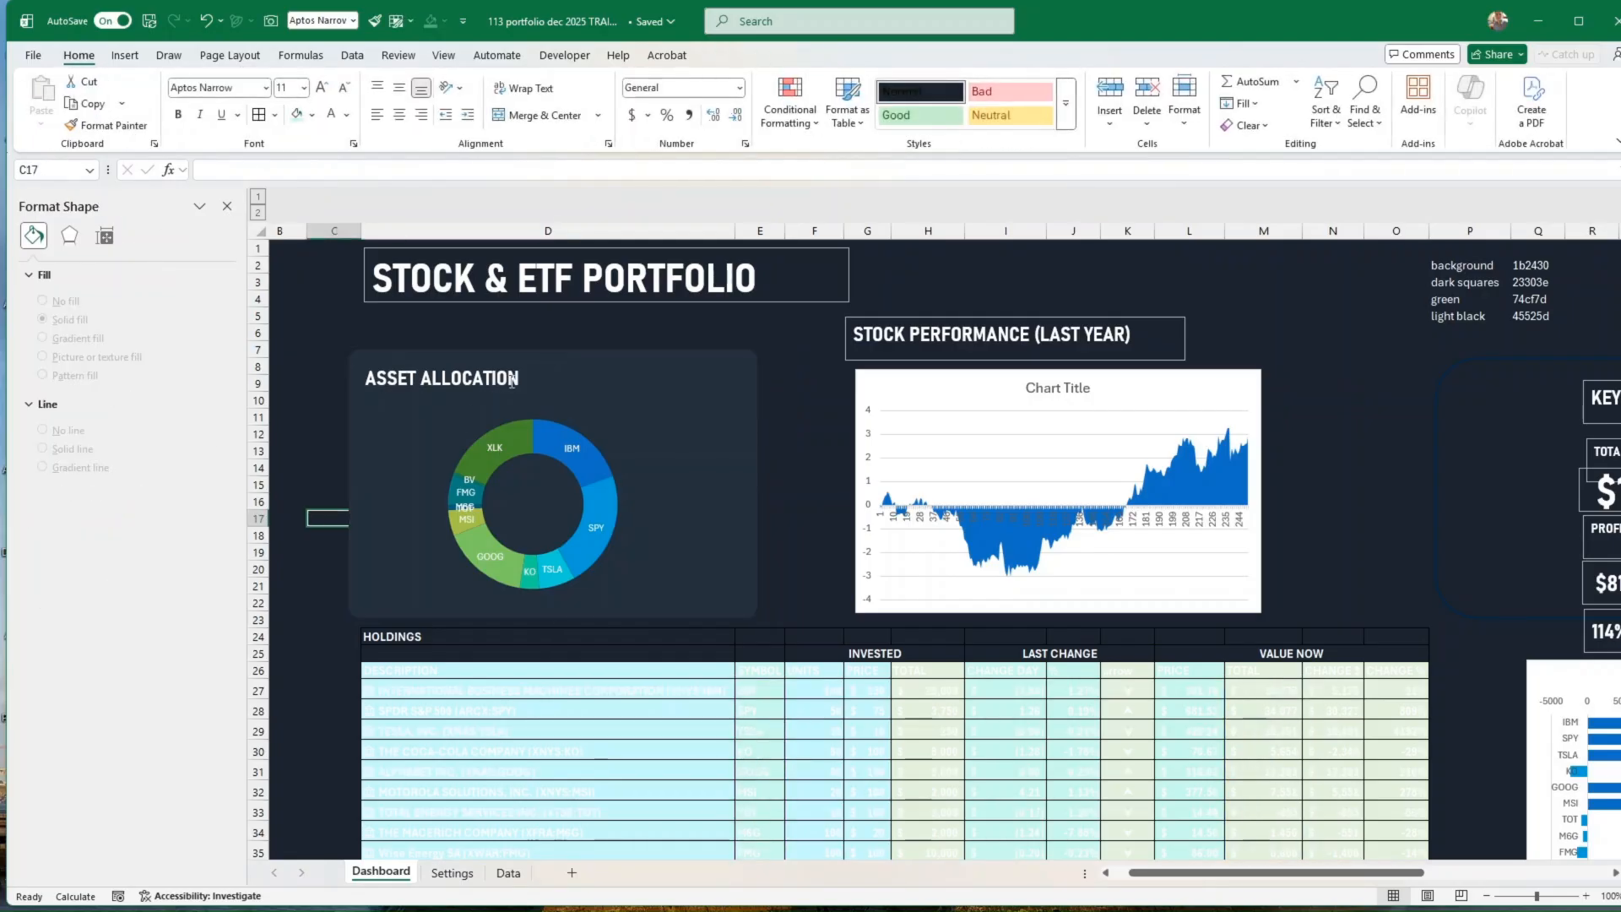
Step: Copy the light black hex code from cell Q5 and select the ASSET ALLOCATION heading for text formatting
{"action": "left_click", "coordinate": [484, 394]}
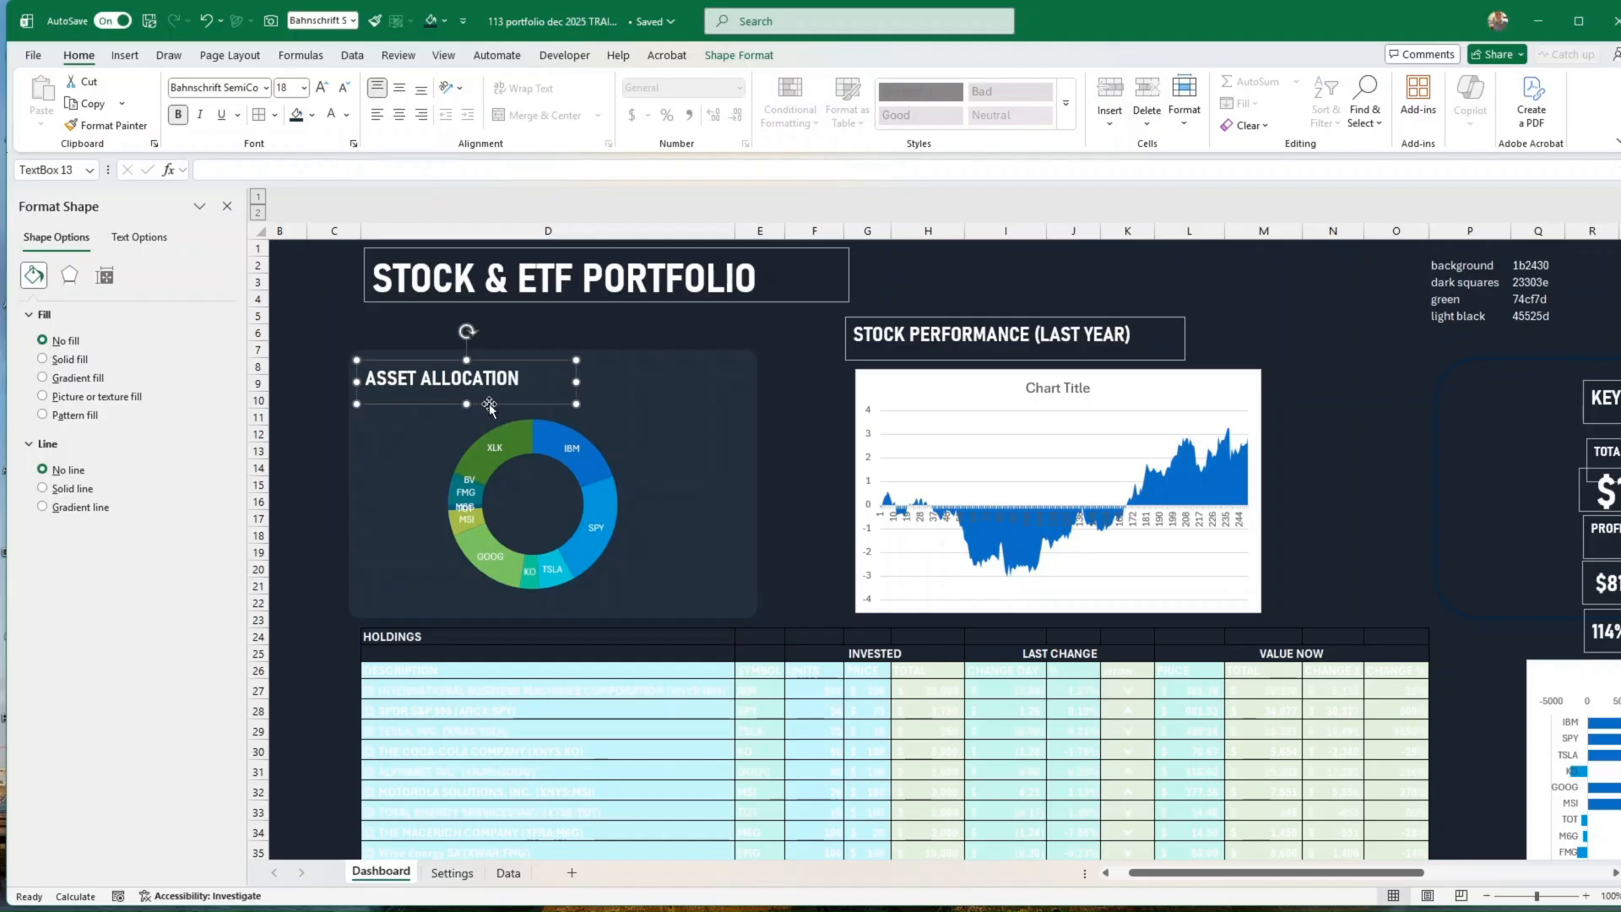
{"action": "left_click", "coordinate": [1527, 323]}
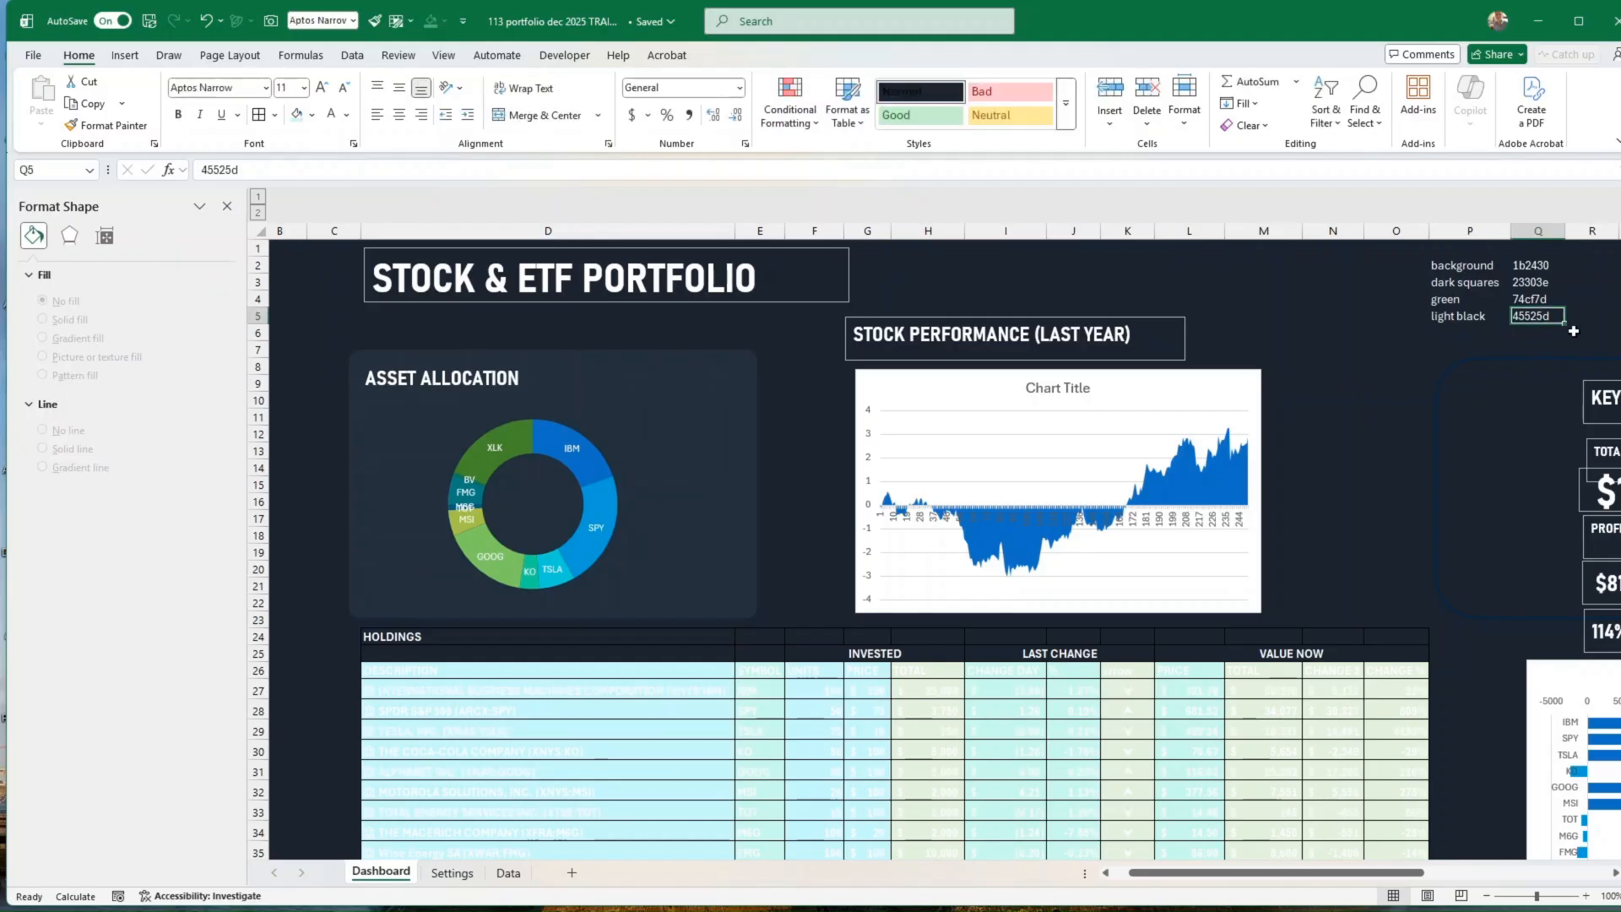
{"action": "key", "text": "ctrl+c"}
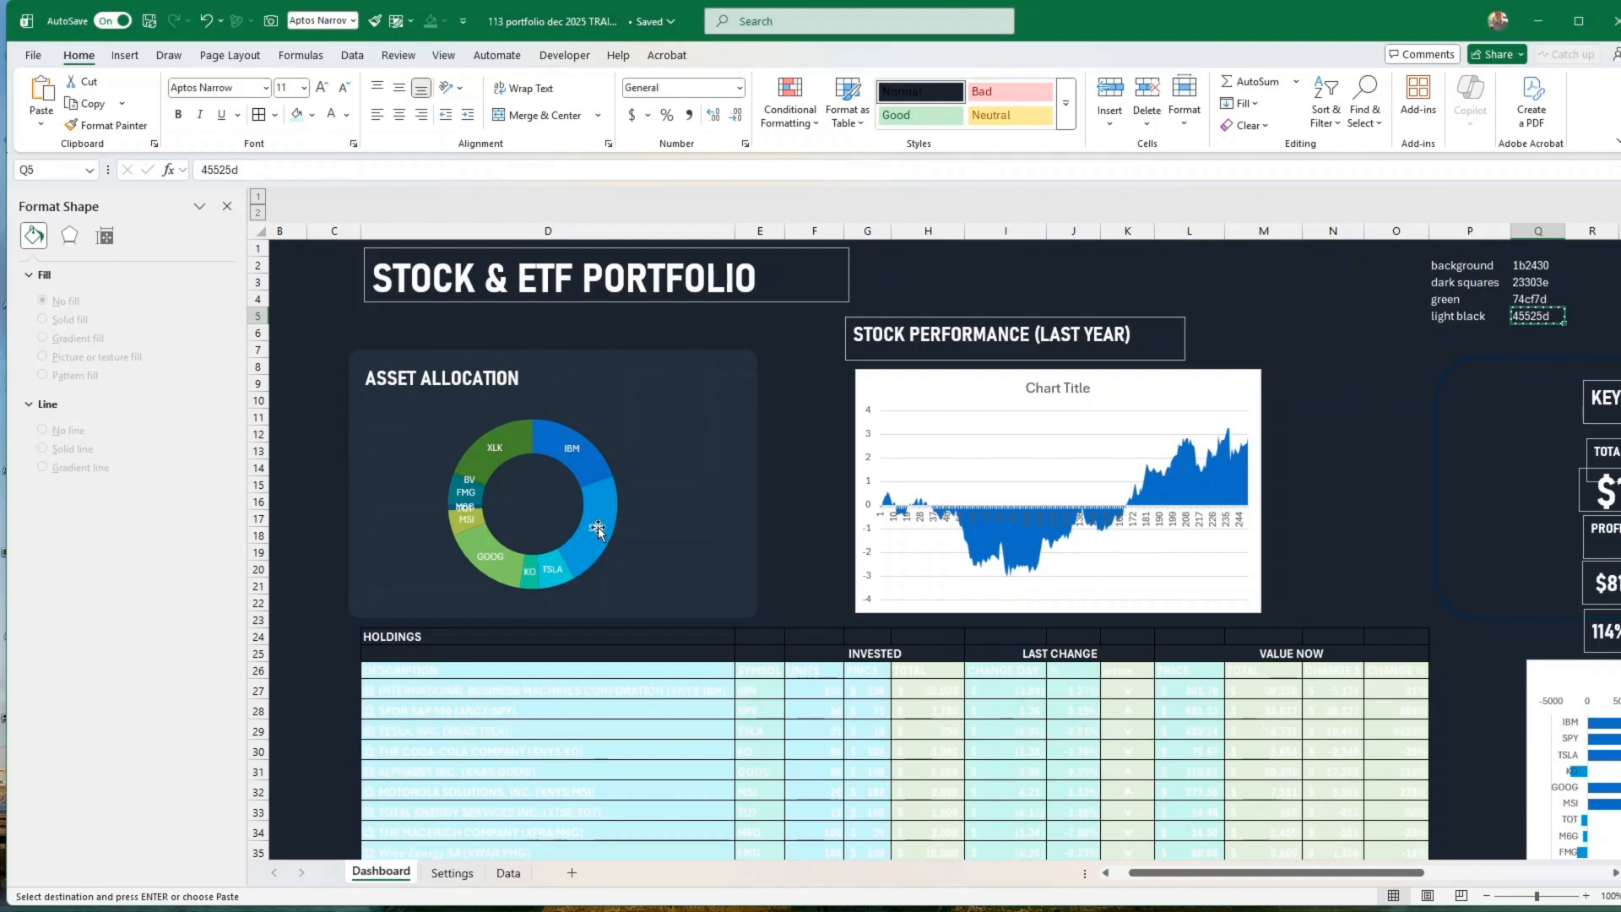
{"action": "left_click", "coordinate": [503, 401]}
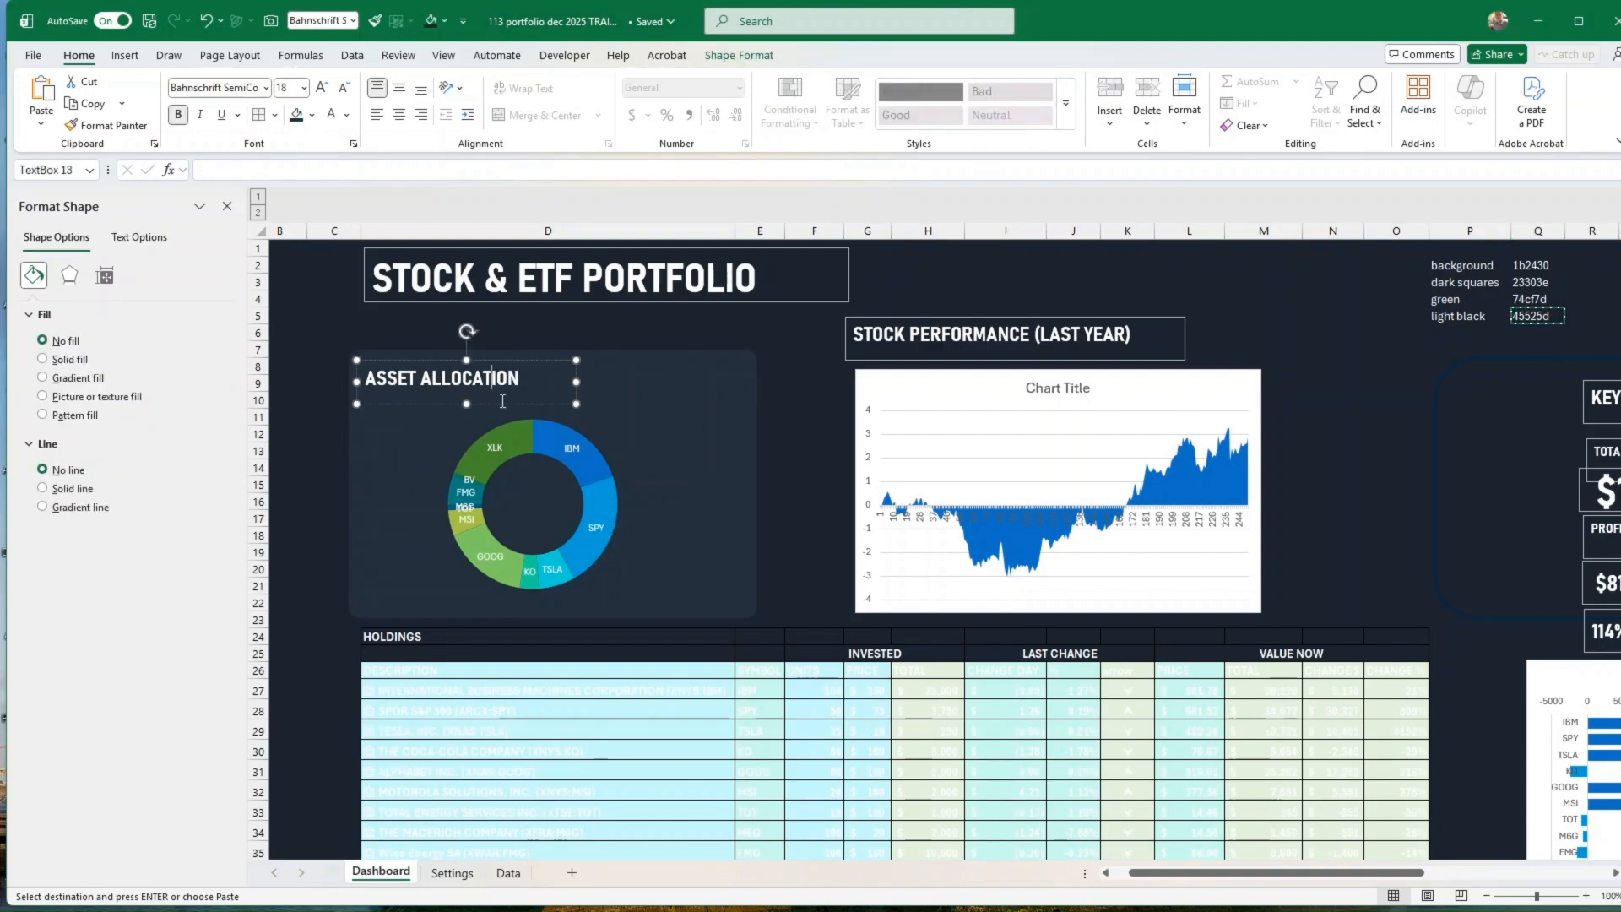
{"action": "left_click", "coordinate": [751, 57]}
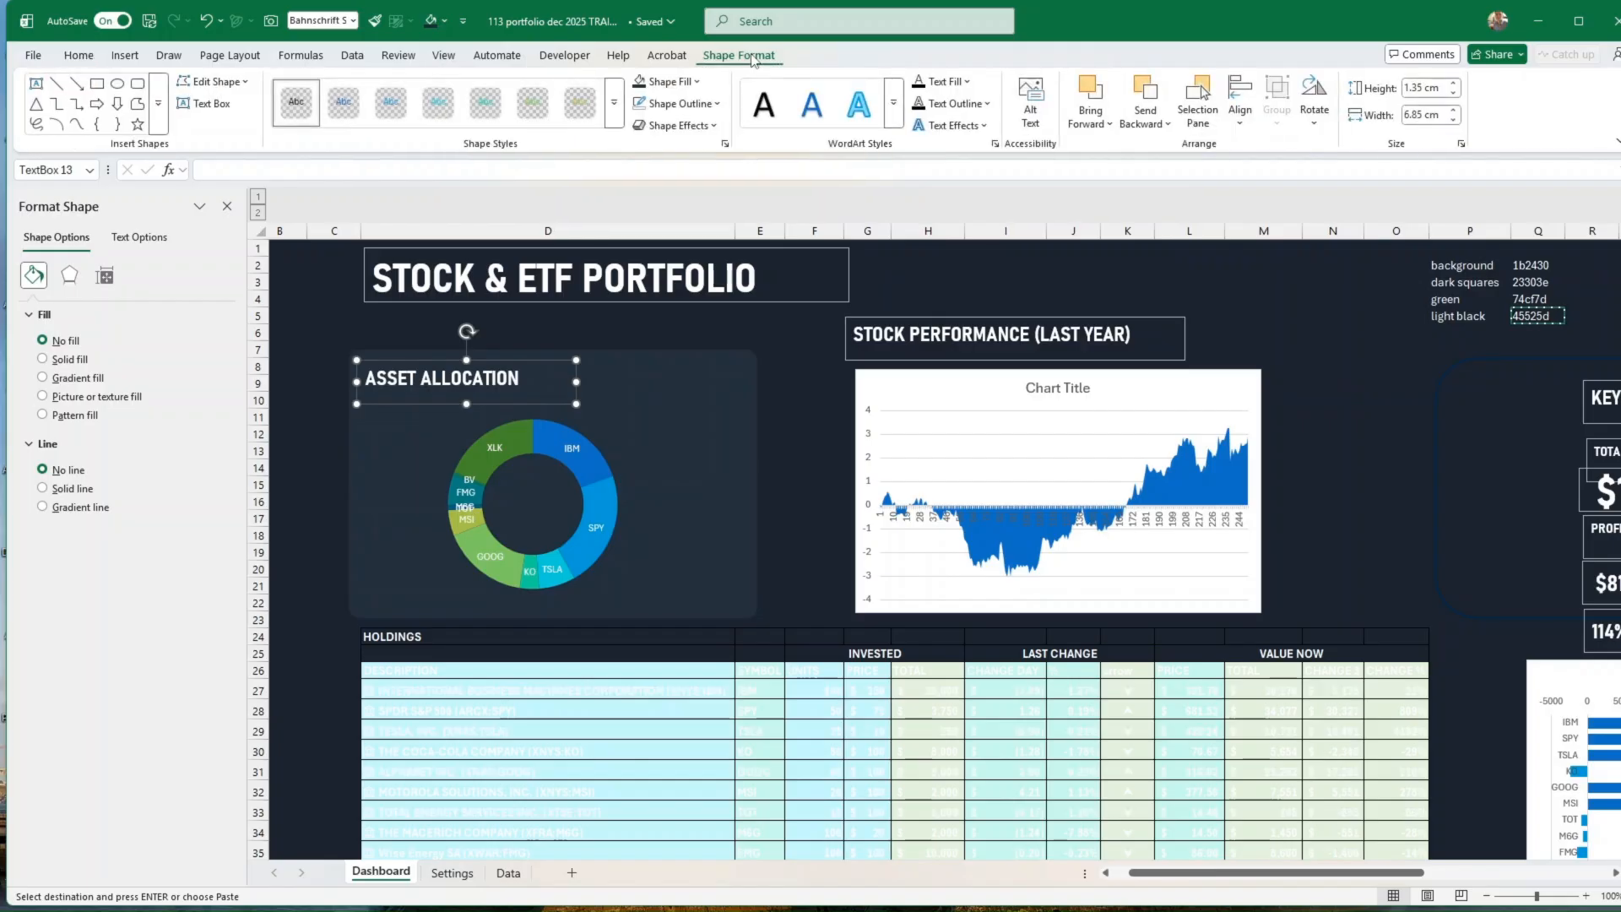
{"action": "left_click", "coordinate": [967, 82]}
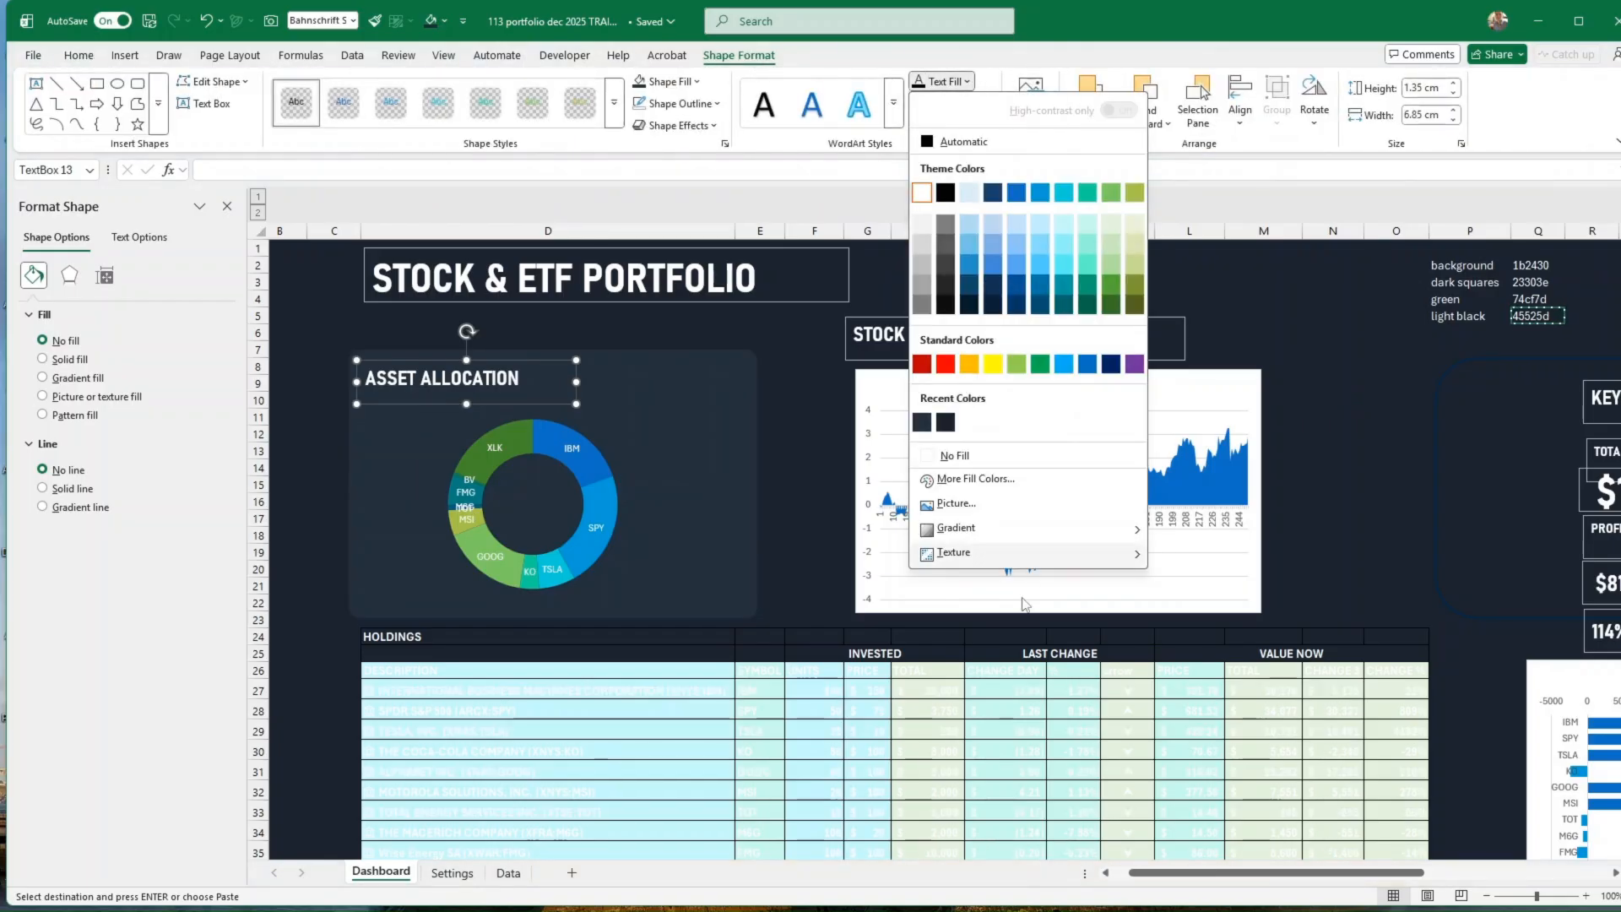
{"action": "left_click", "coordinate": [984, 482]}
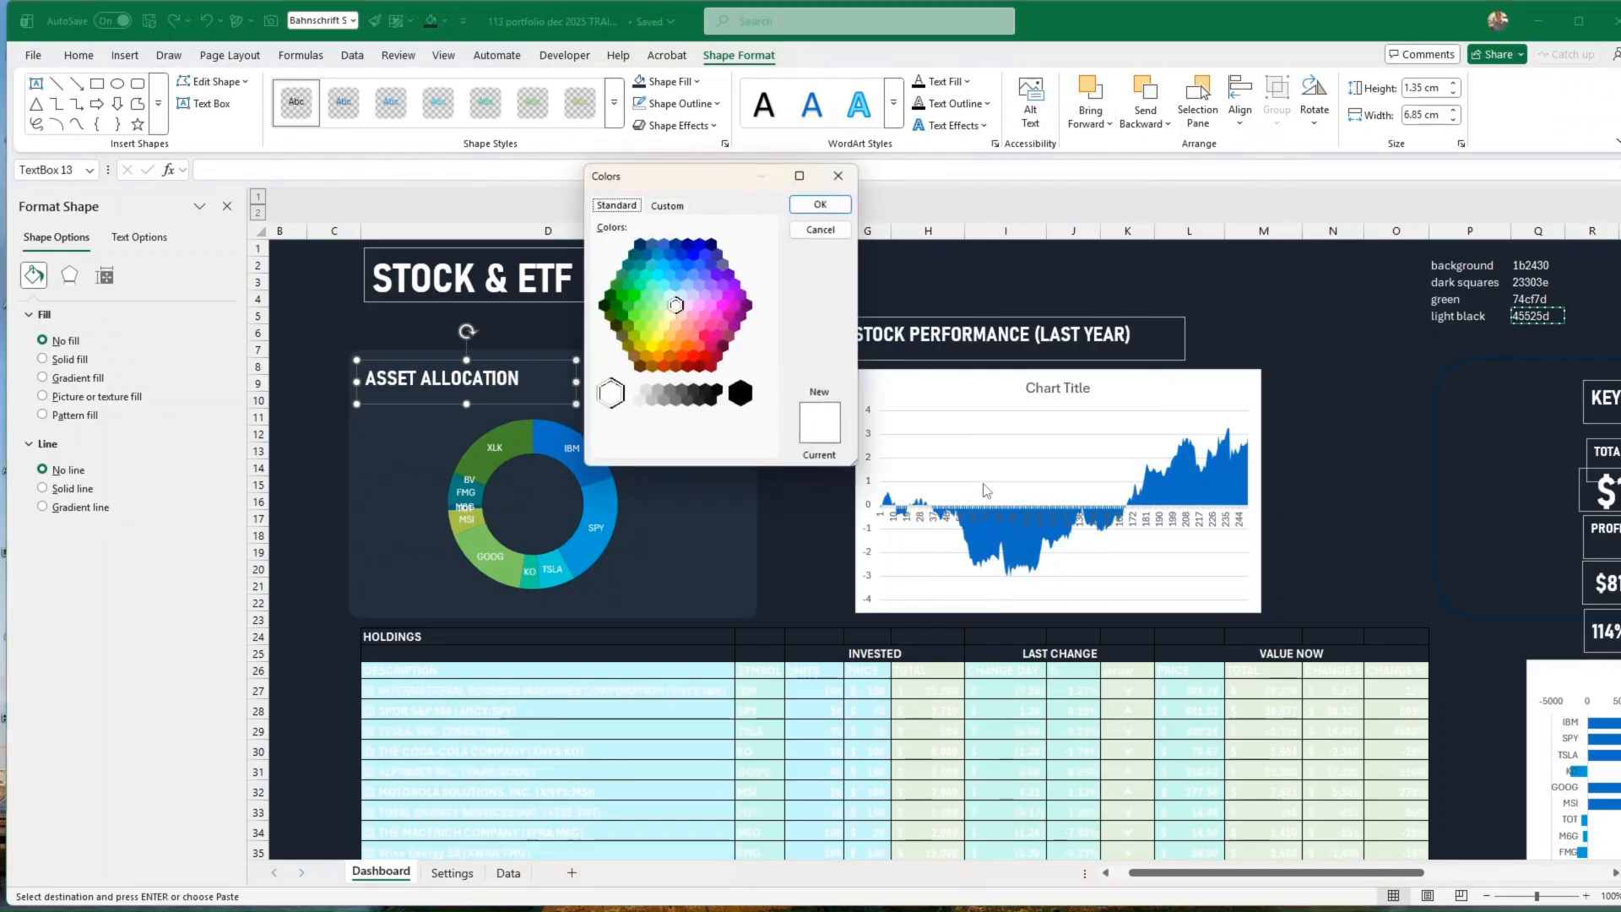
{"action": "left_click", "coordinate": [837, 178]}
Step: Set the text outline of the ASSET ALLOCATION heading to the custom colour #45525d
{"action": "left_click", "coordinate": [956, 103]}
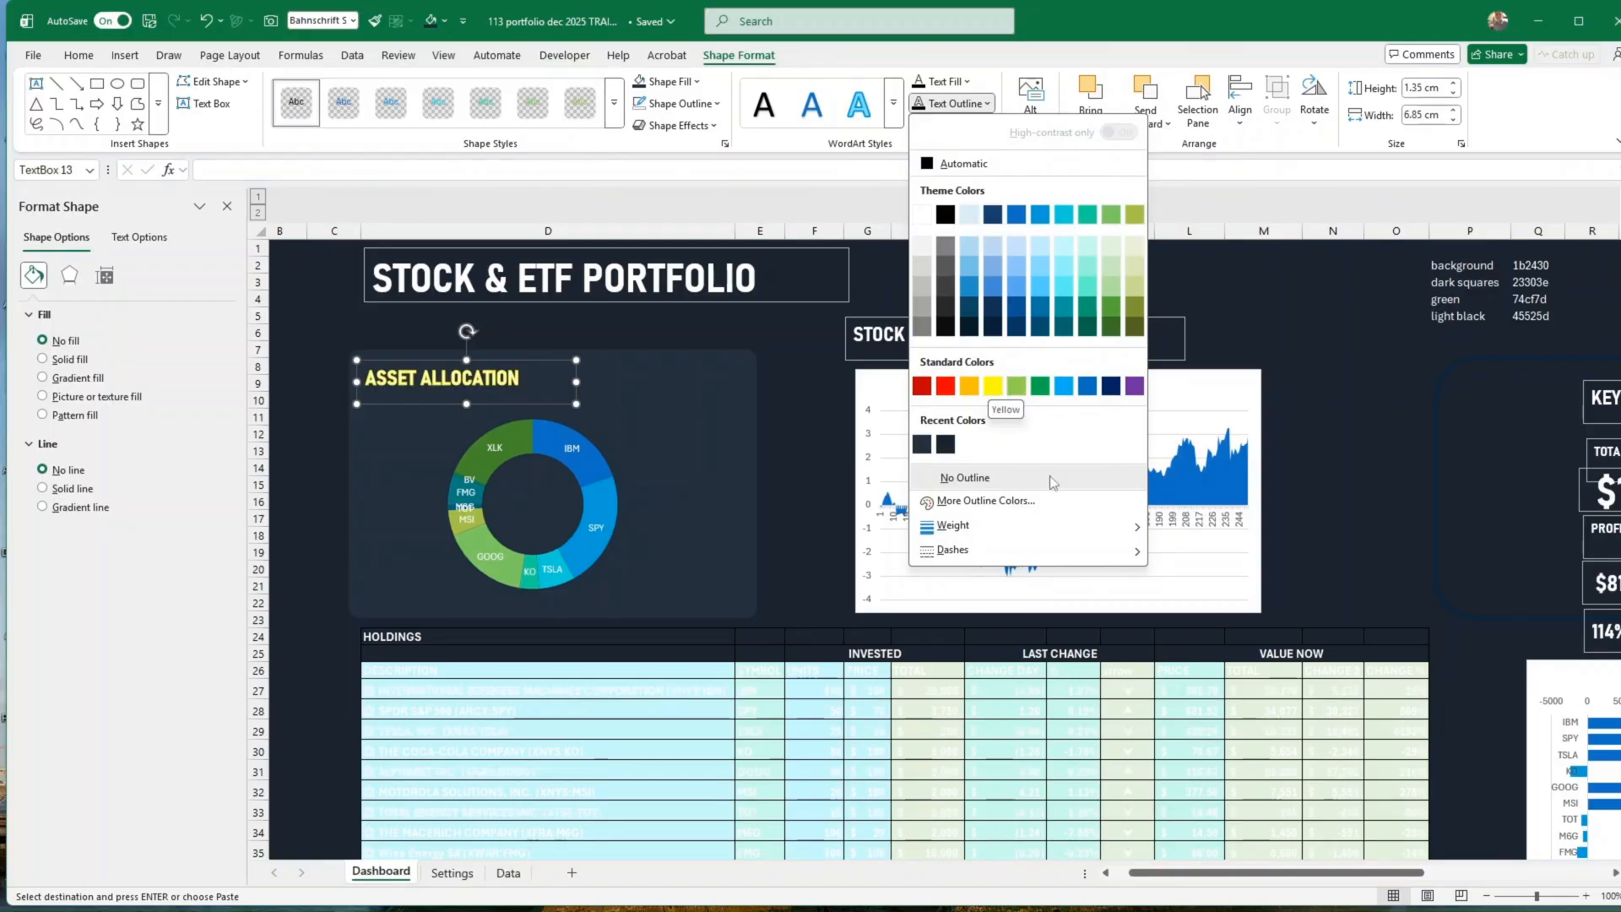
{"action": "left_click", "coordinate": [980, 503]}
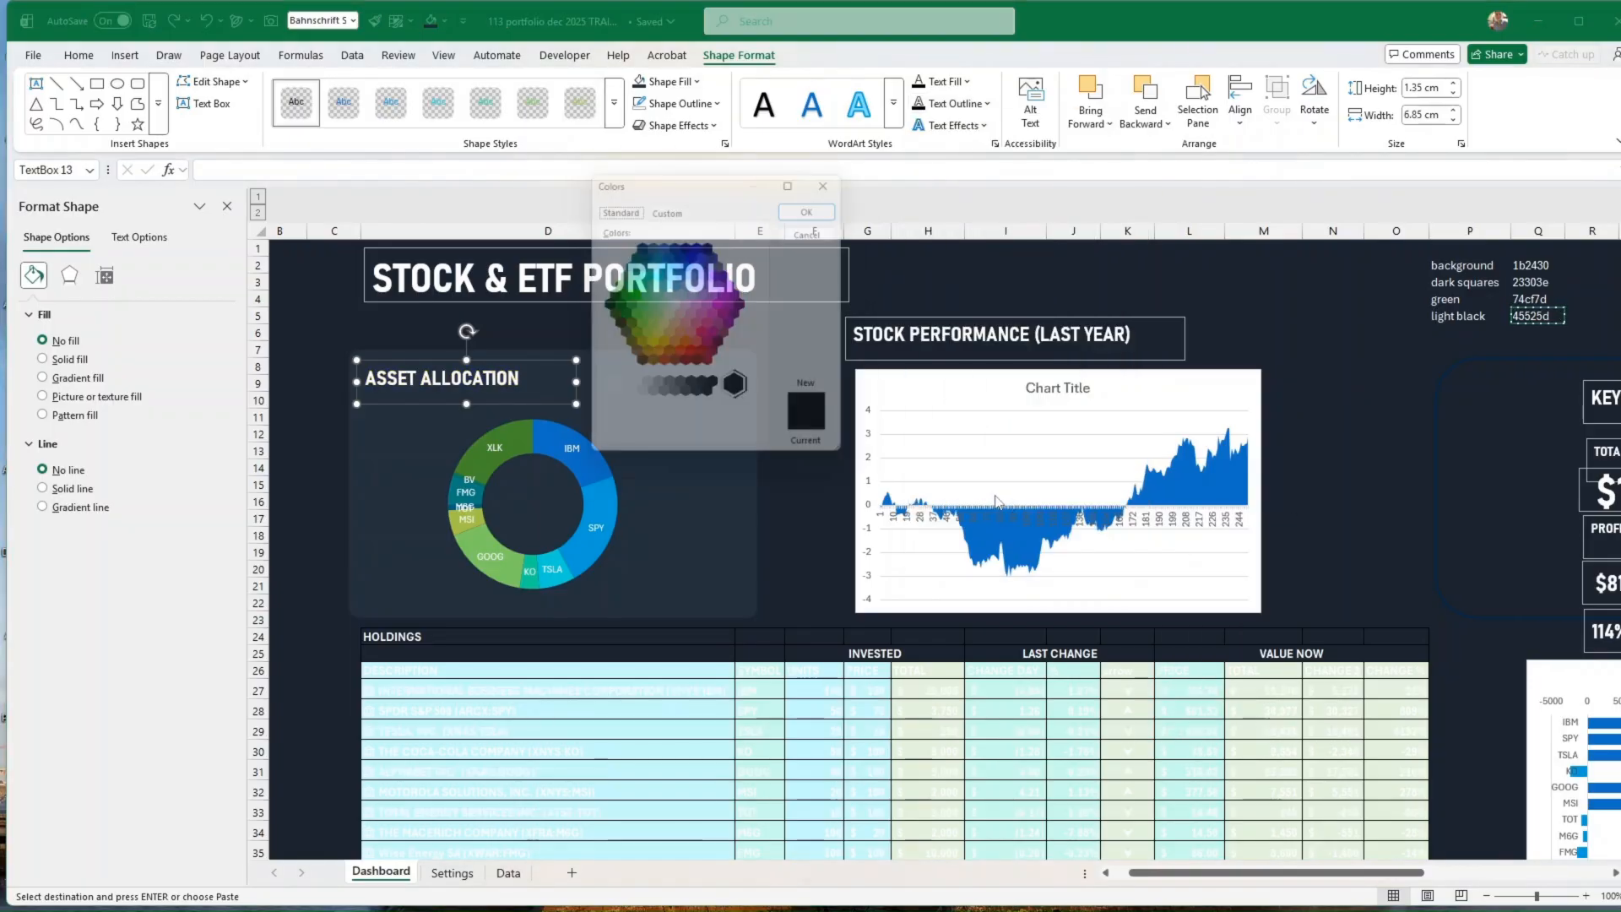
{"action": "left_click", "coordinate": [673, 208]}
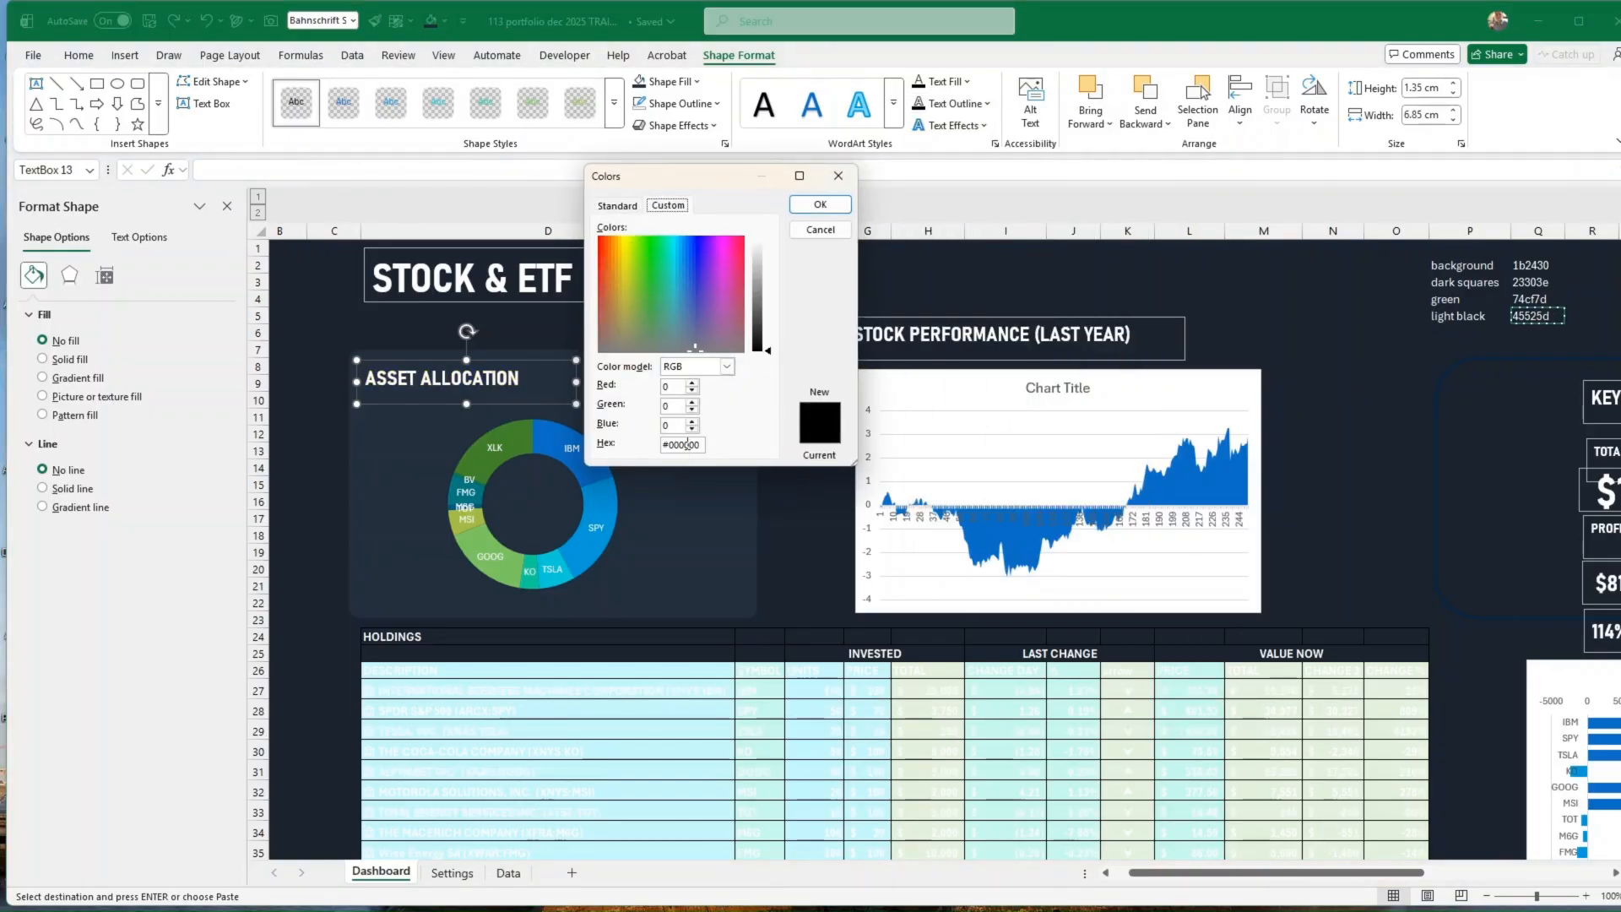
{"action": "left_click", "coordinate": [819, 205]}
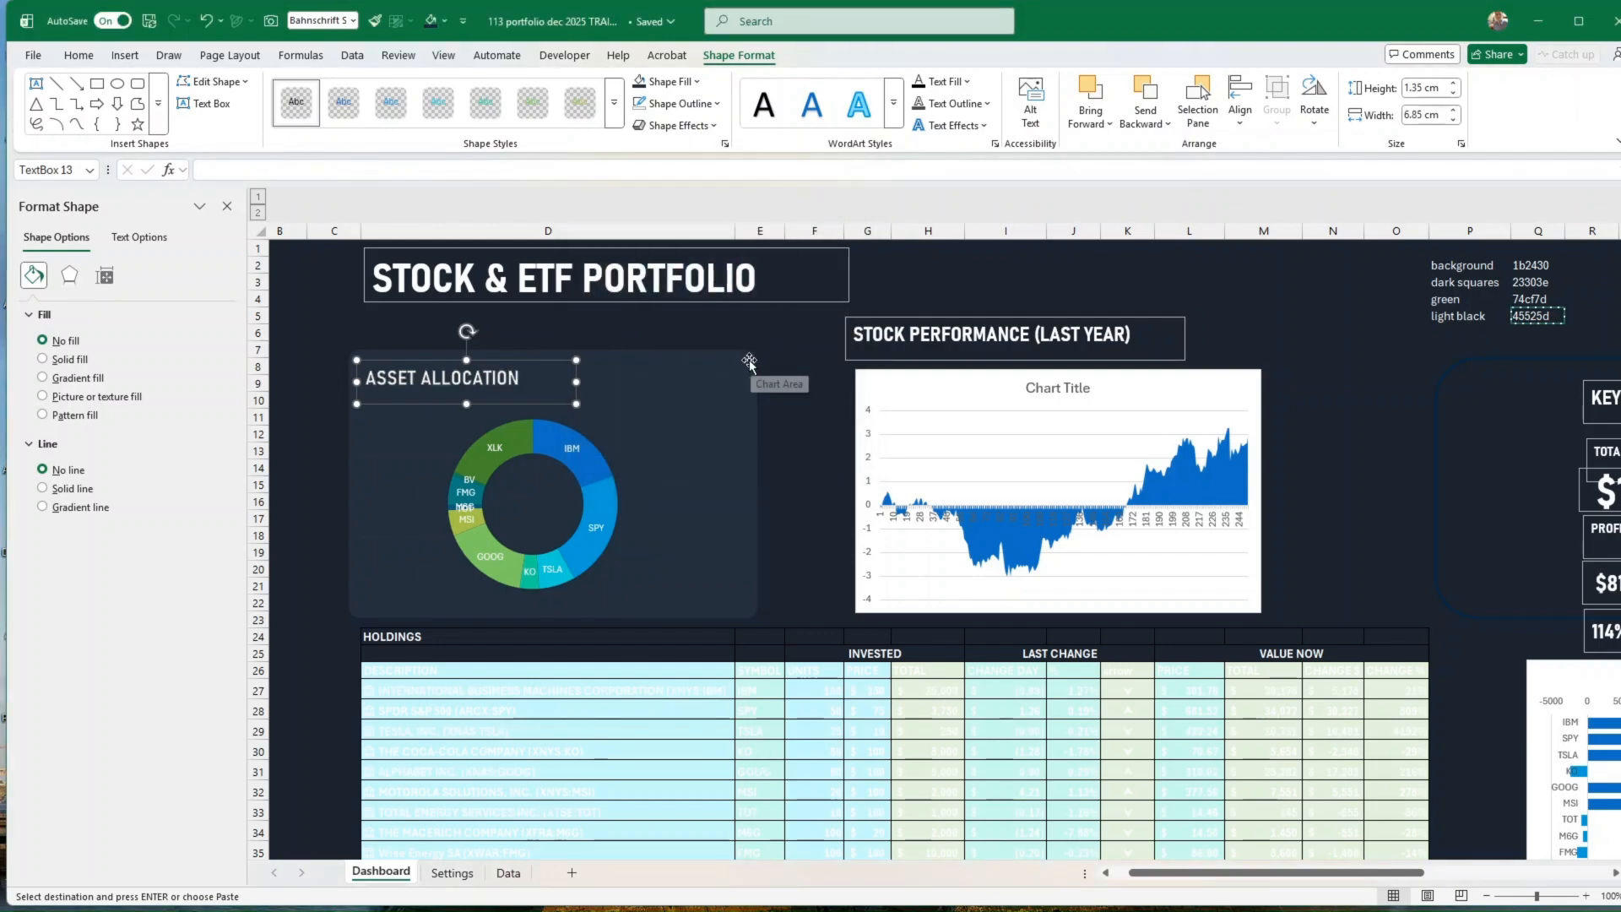
{"action": "key", "text": "Escape"}
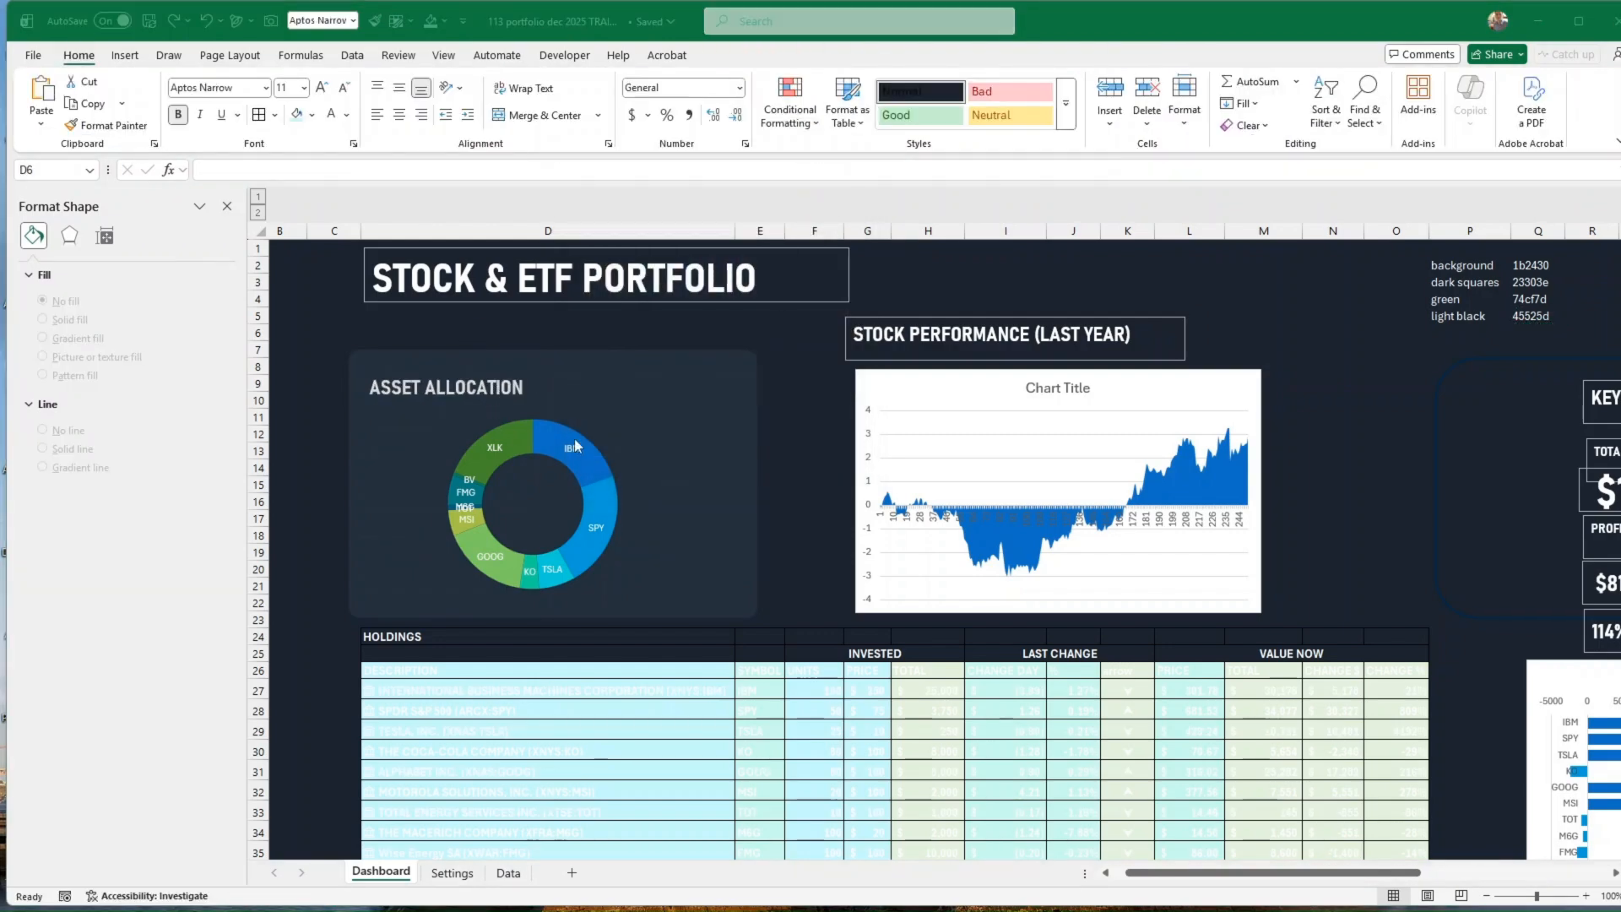
Step: Copy the ASSET ALLOCATION heading's formatting onto the STOCK PERFORMANCE (LAST YEAR) heading with Format Painter
{"action": "mouse_move", "coordinate": [576, 445]}
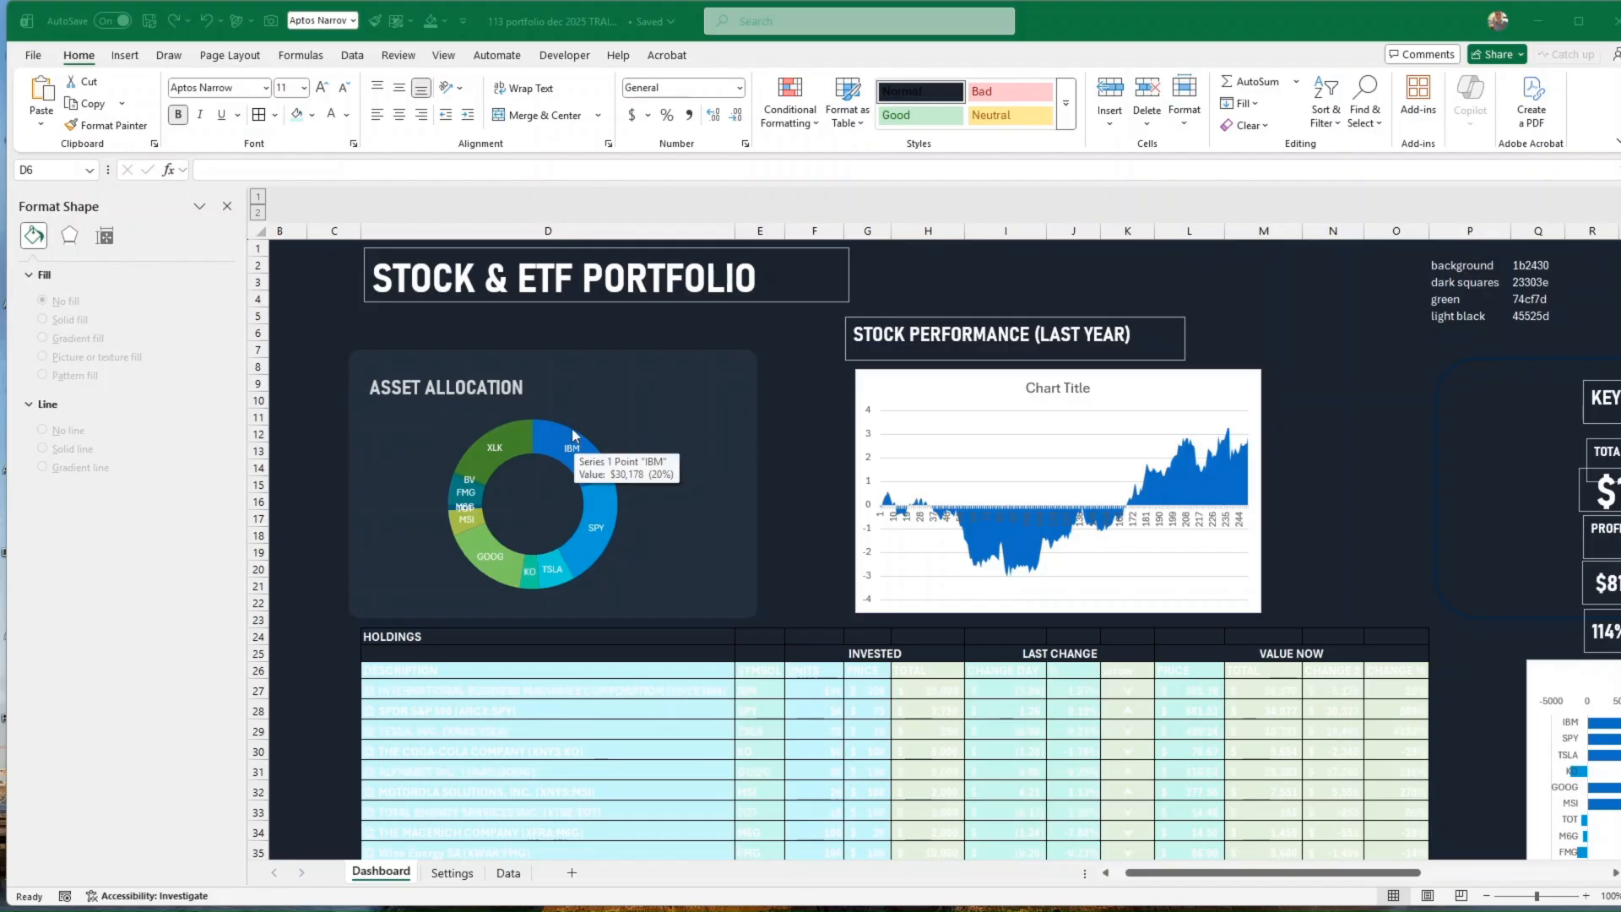
{"action": "left_click", "coordinate": [459, 395]}
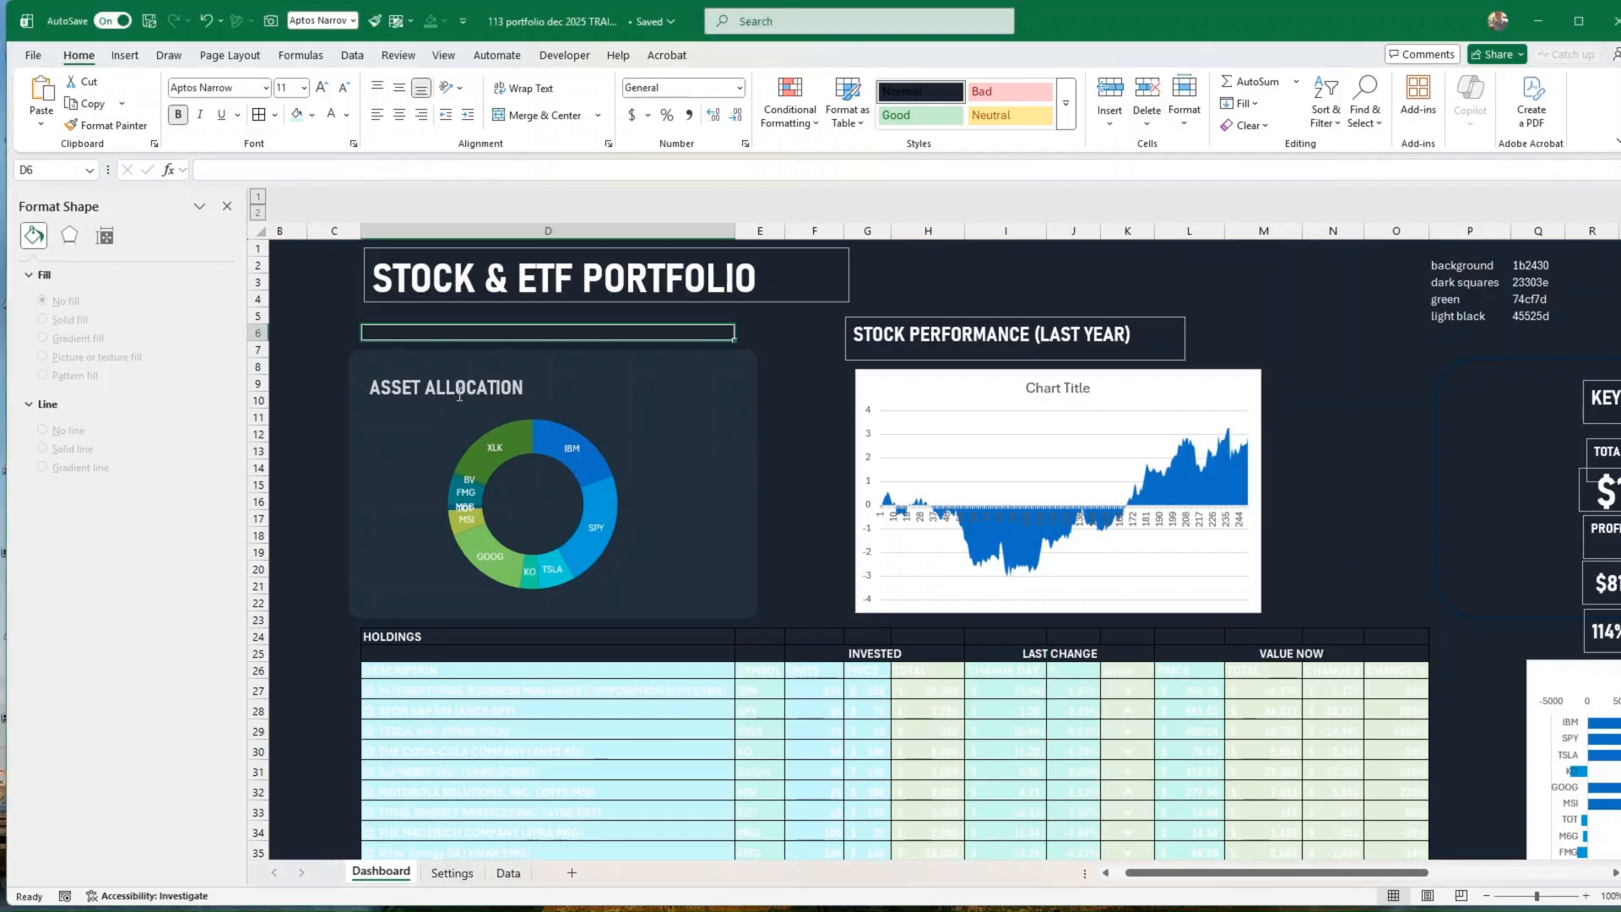
{"action": "left_click", "coordinate": [460, 396]}
{"action": "left_click", "coordinate": [473, 404]}
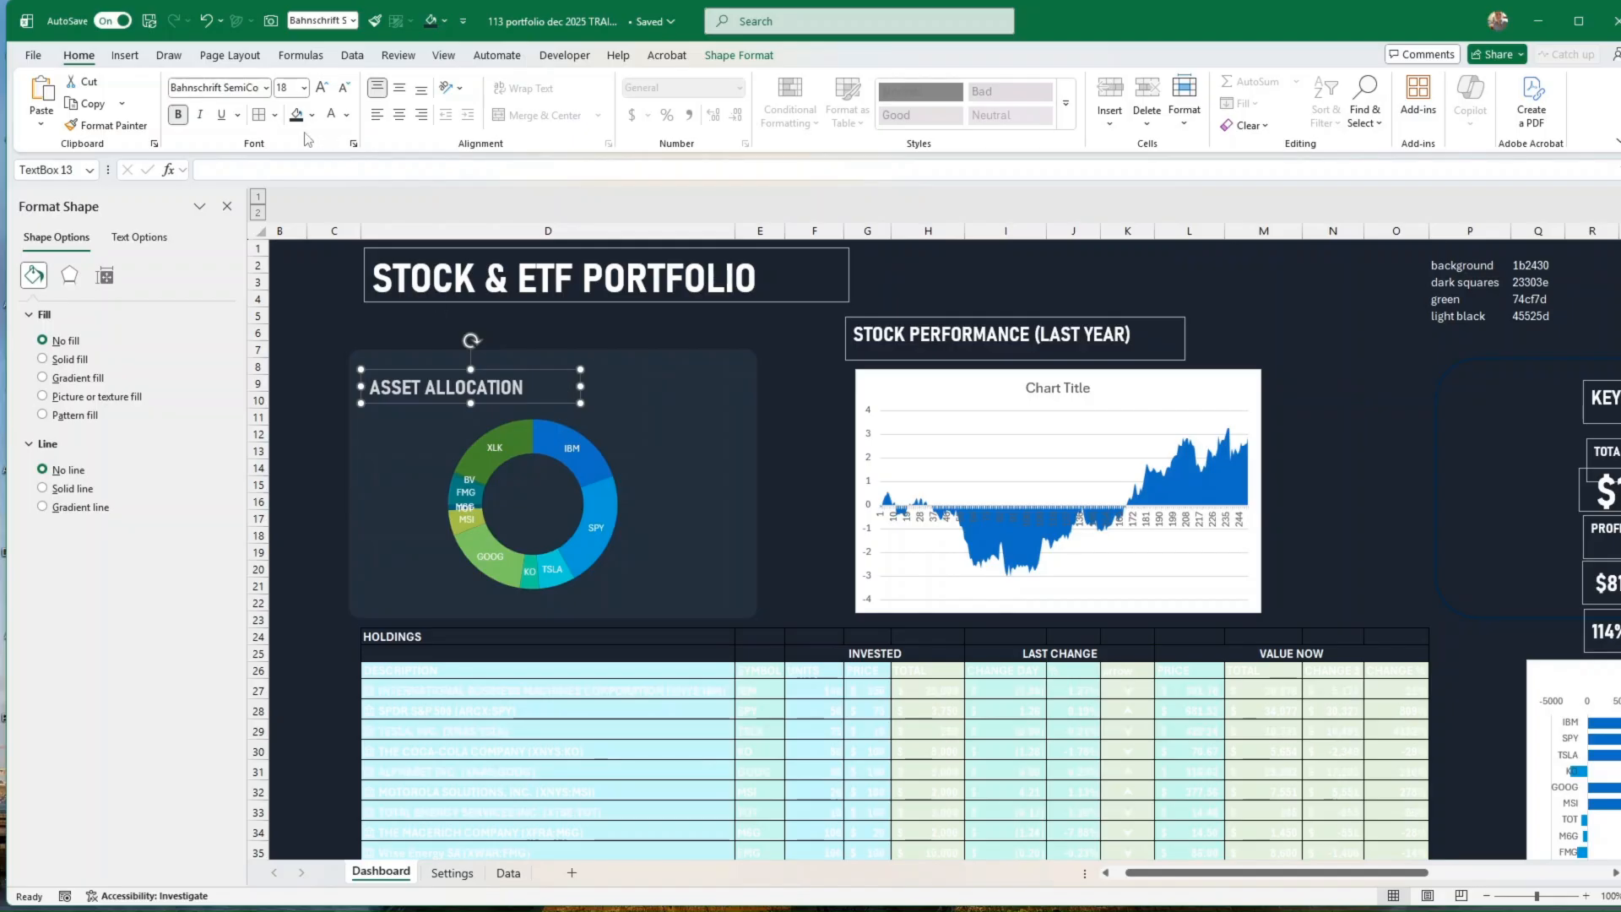
{"action": "left_click", "coordinate": [108, 125]}
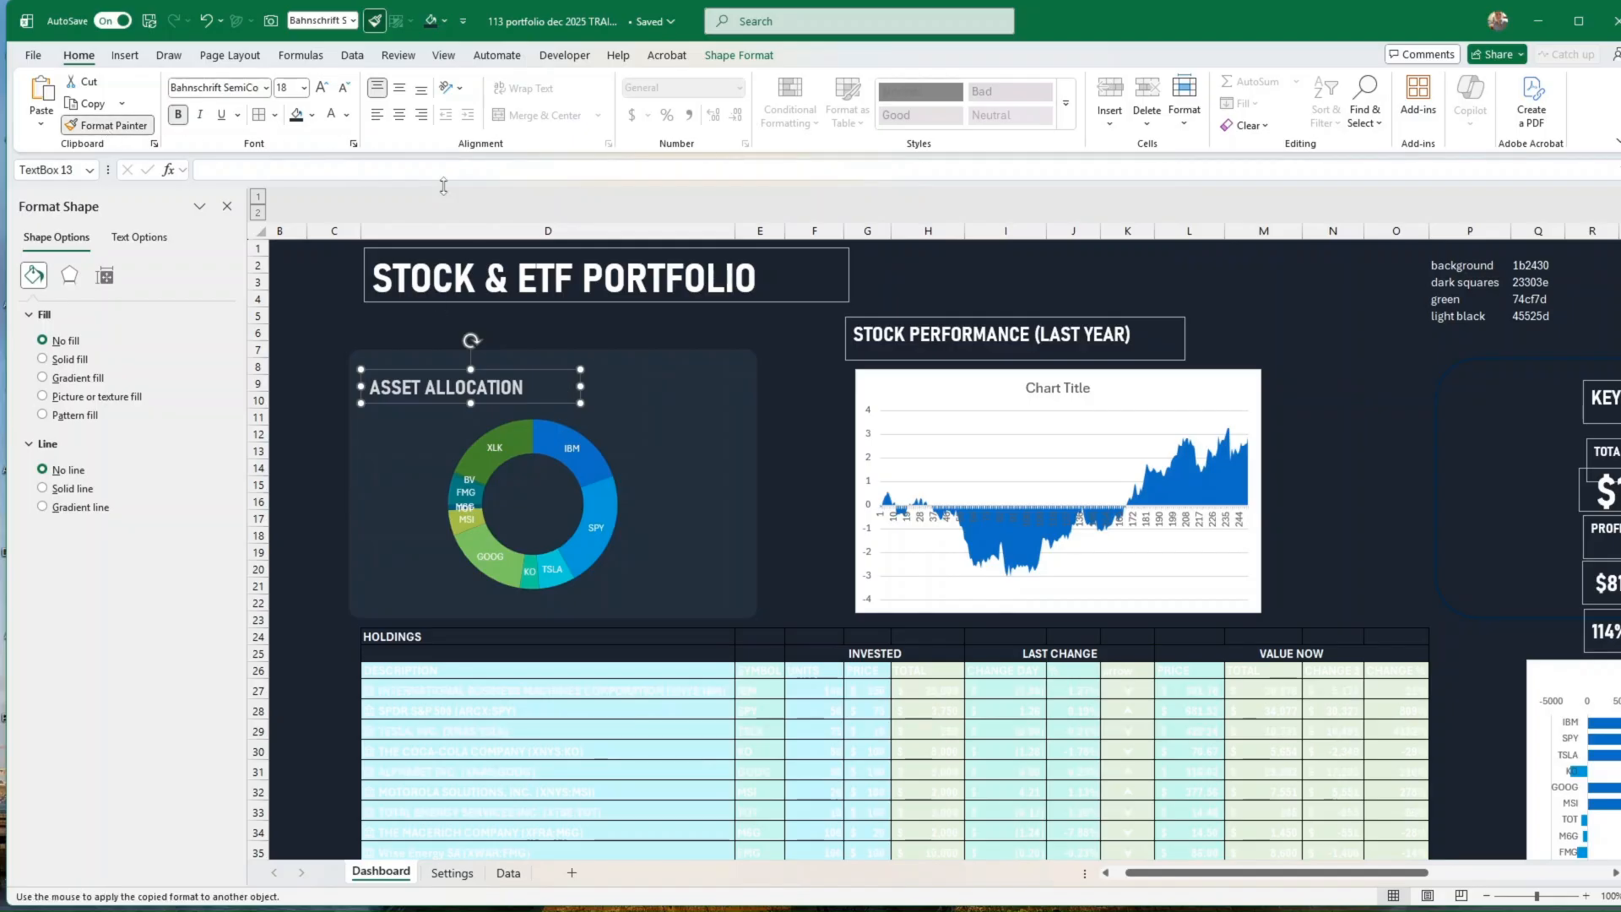
{"action": "left_click", "coordinate": [1001, 346]}
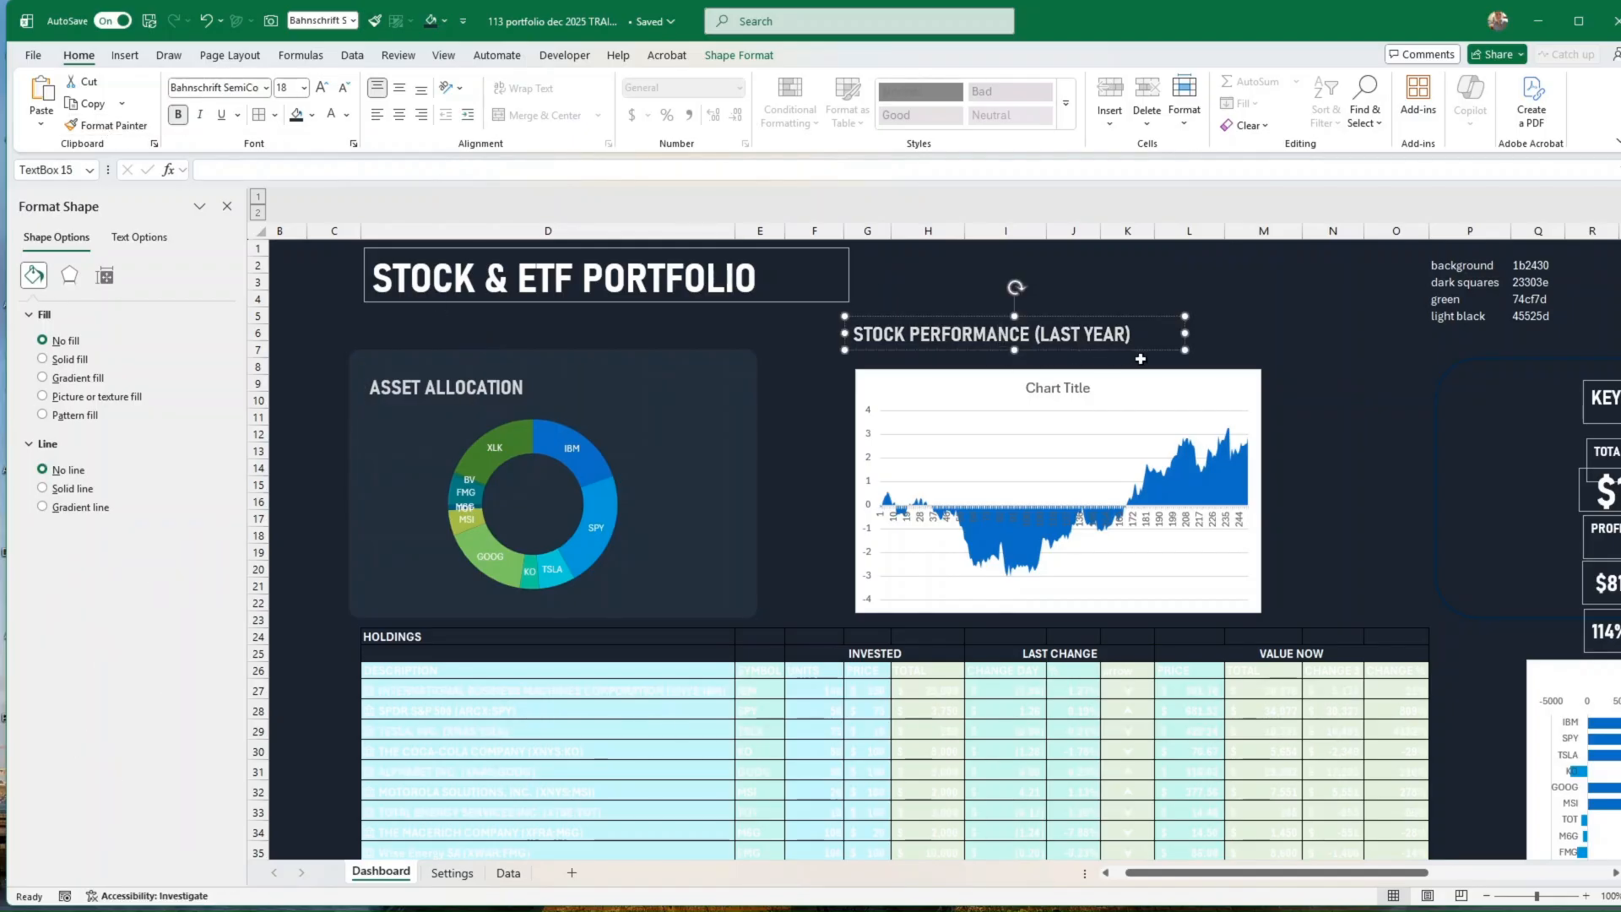
Step: Move the area chart and its STOCK PERFORMANCE (LAST YEAR) heading down by about one row, keeping the heading above the chart
{"action": "left_click", "coordinate": [1002, 375]}
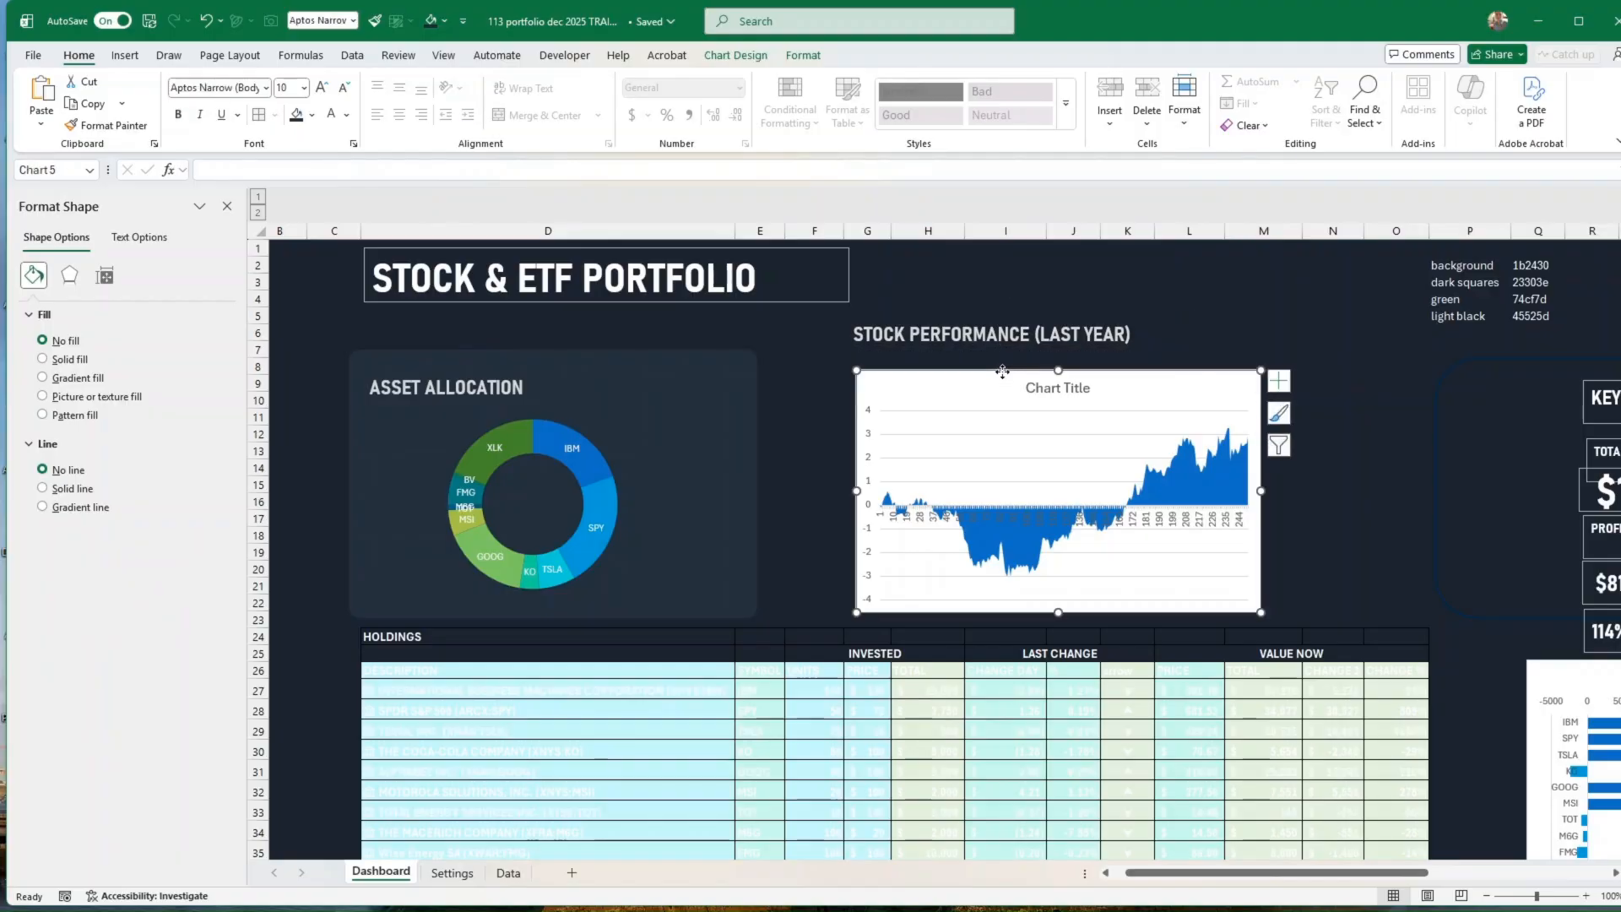
{"action": "left_click_drag", "start_coordinate": [1002, 375], "coordinate": [1004, 398]}
{"action": "left_click", "coordinate": [1000, 338]}
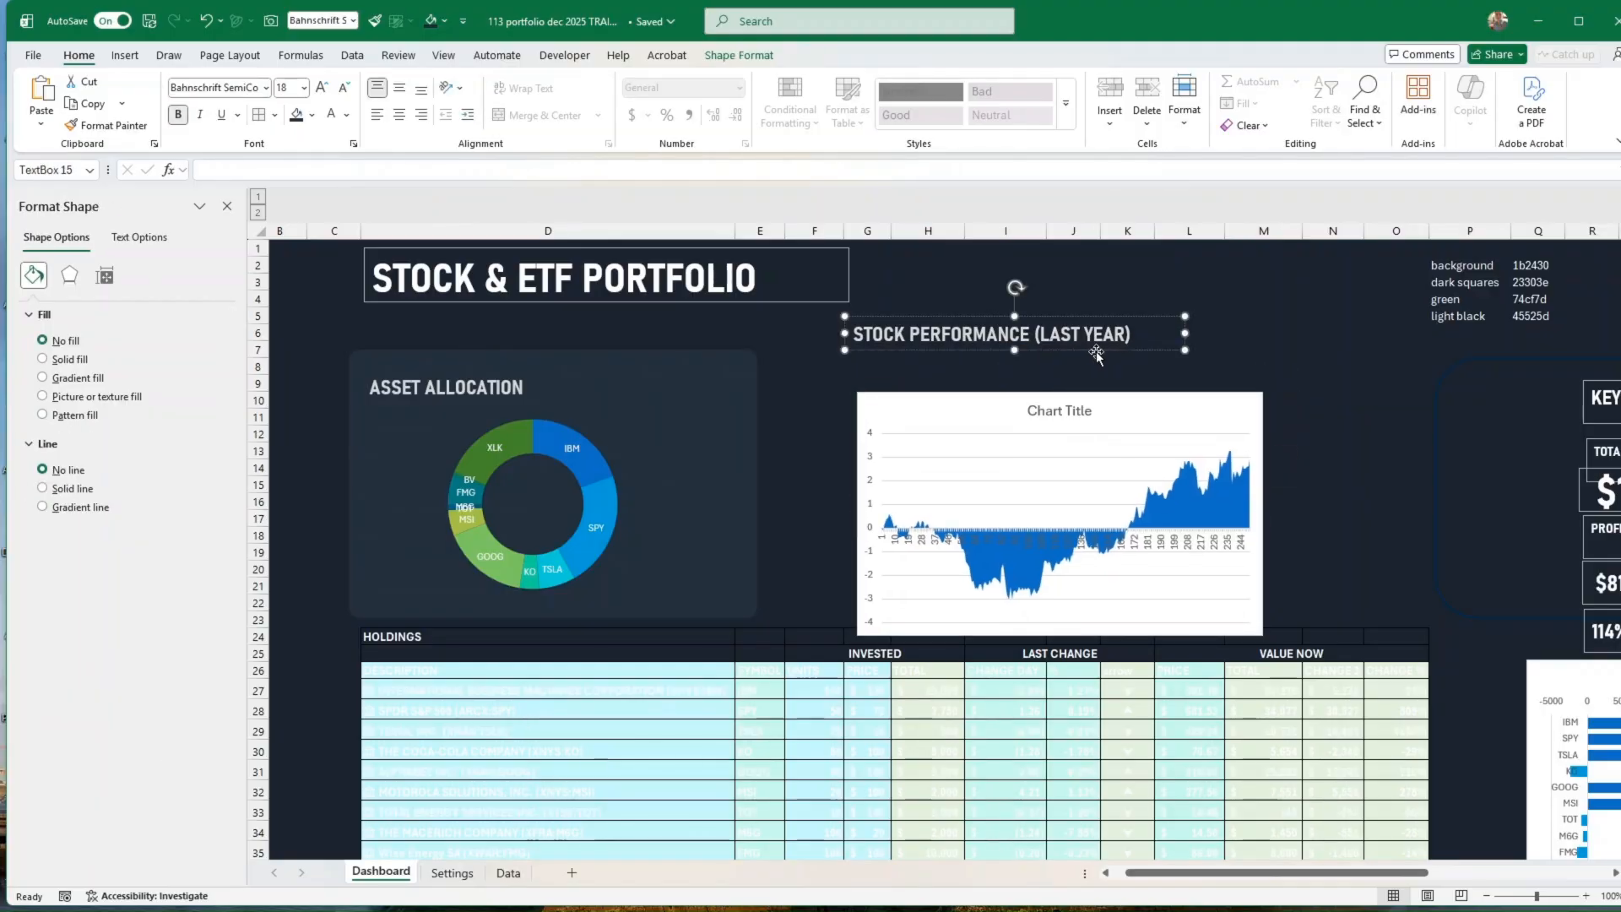
{"action": "left_click_drag", "start_coordinate": [1099, 348], "coordinate": [1101, 370]}
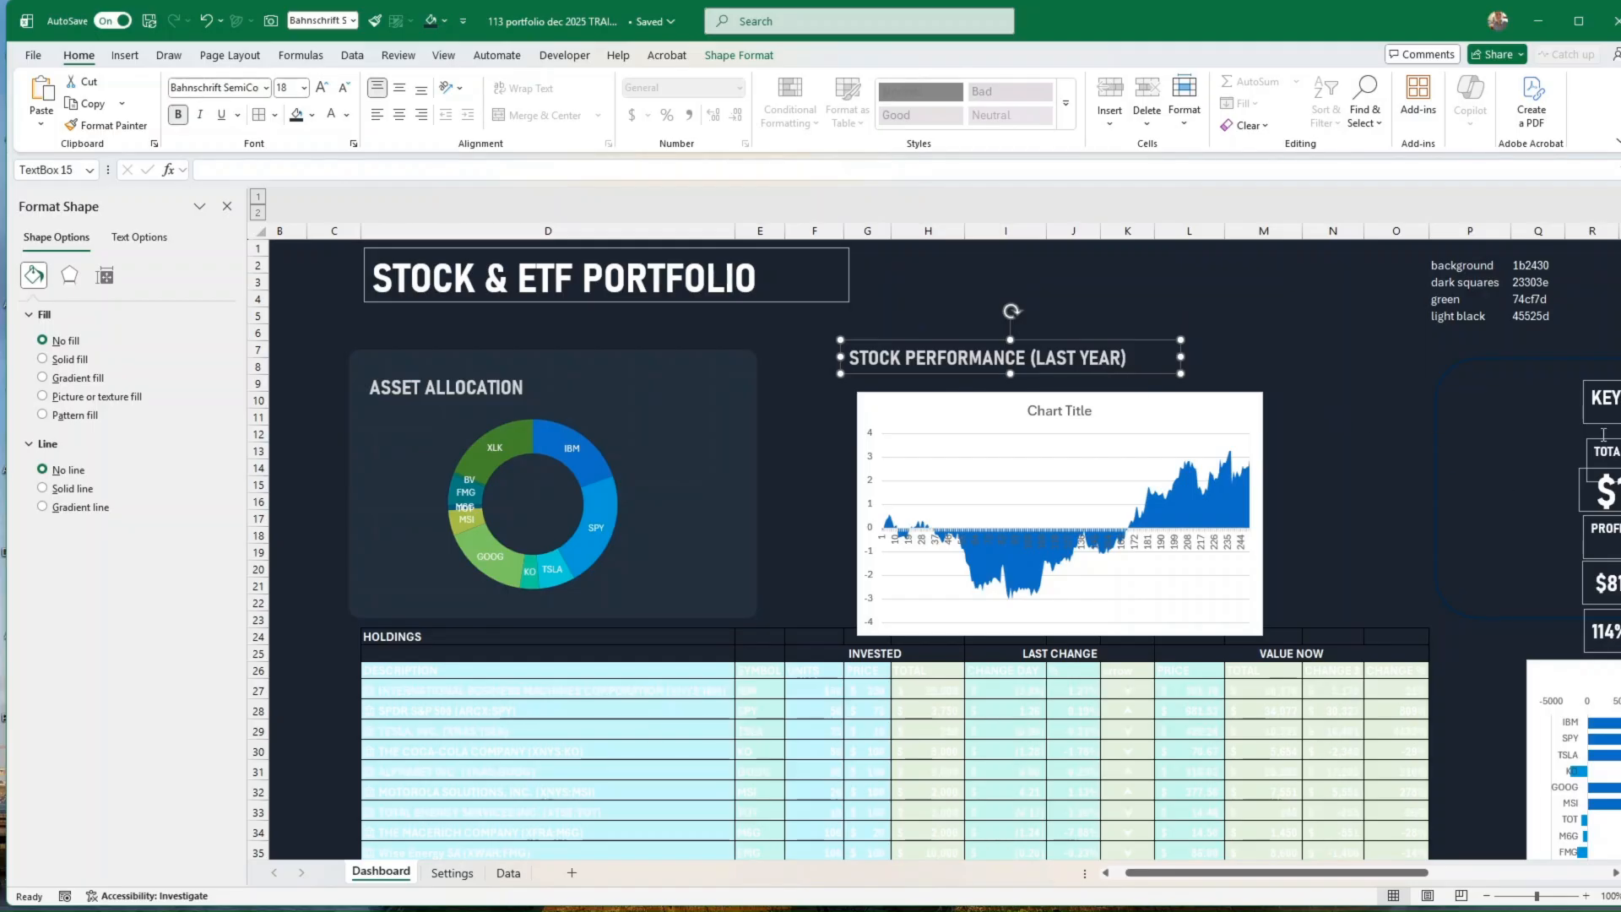
Step: Move the IBM, SPY and TSLA data labels of the ASSET ALLOCATION doughnut chart outside the ring beside their slices
{"action": "left_click", "coordinate": [570, 456]}
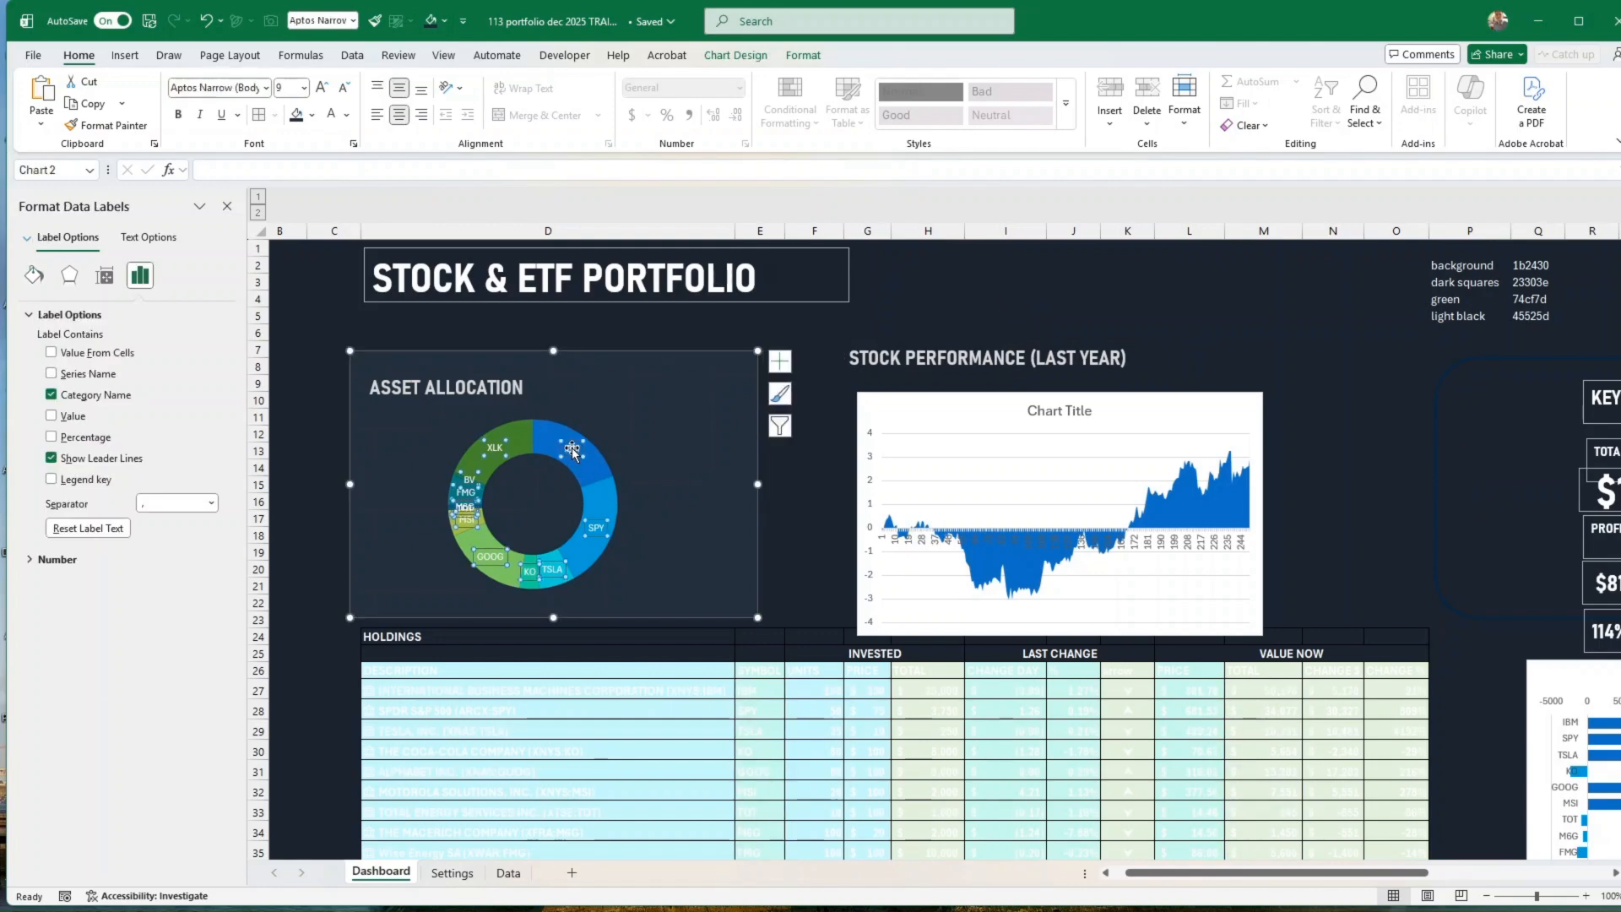
{"action": "left_click_drag", "start_coordinate": [571, 452], "coordinate": [601, 422]}
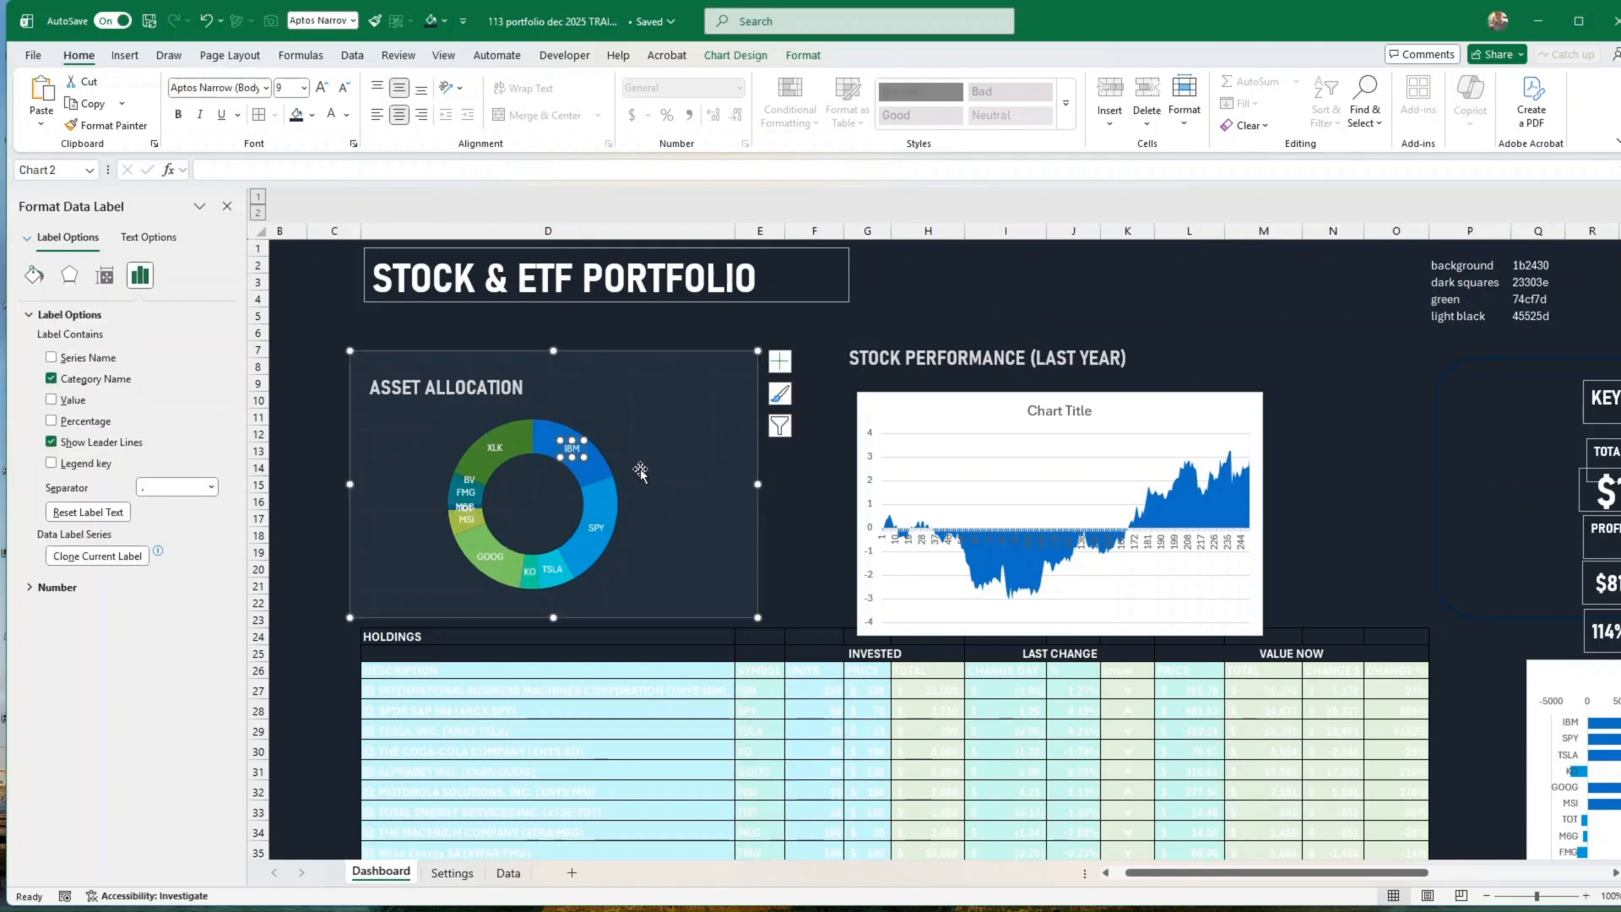
{"action": "left_click", "coordinate": [596, 529]}
{"action": "left_click", "coordinate": [807, 553]}
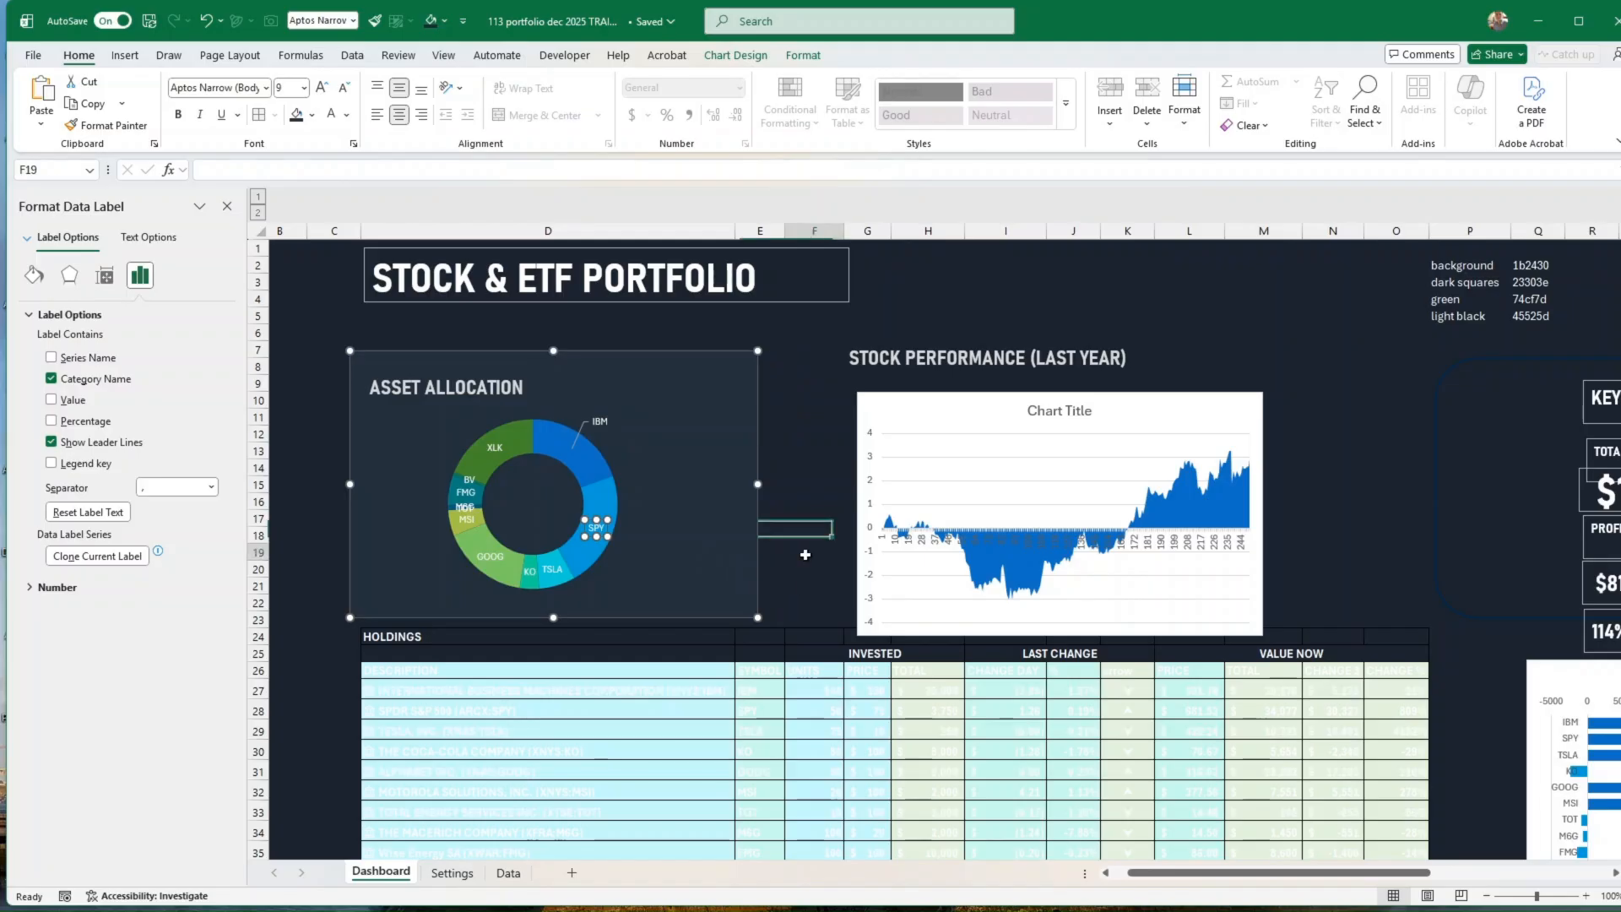
{"action": "left_click", "coordinate": [557, 570]}
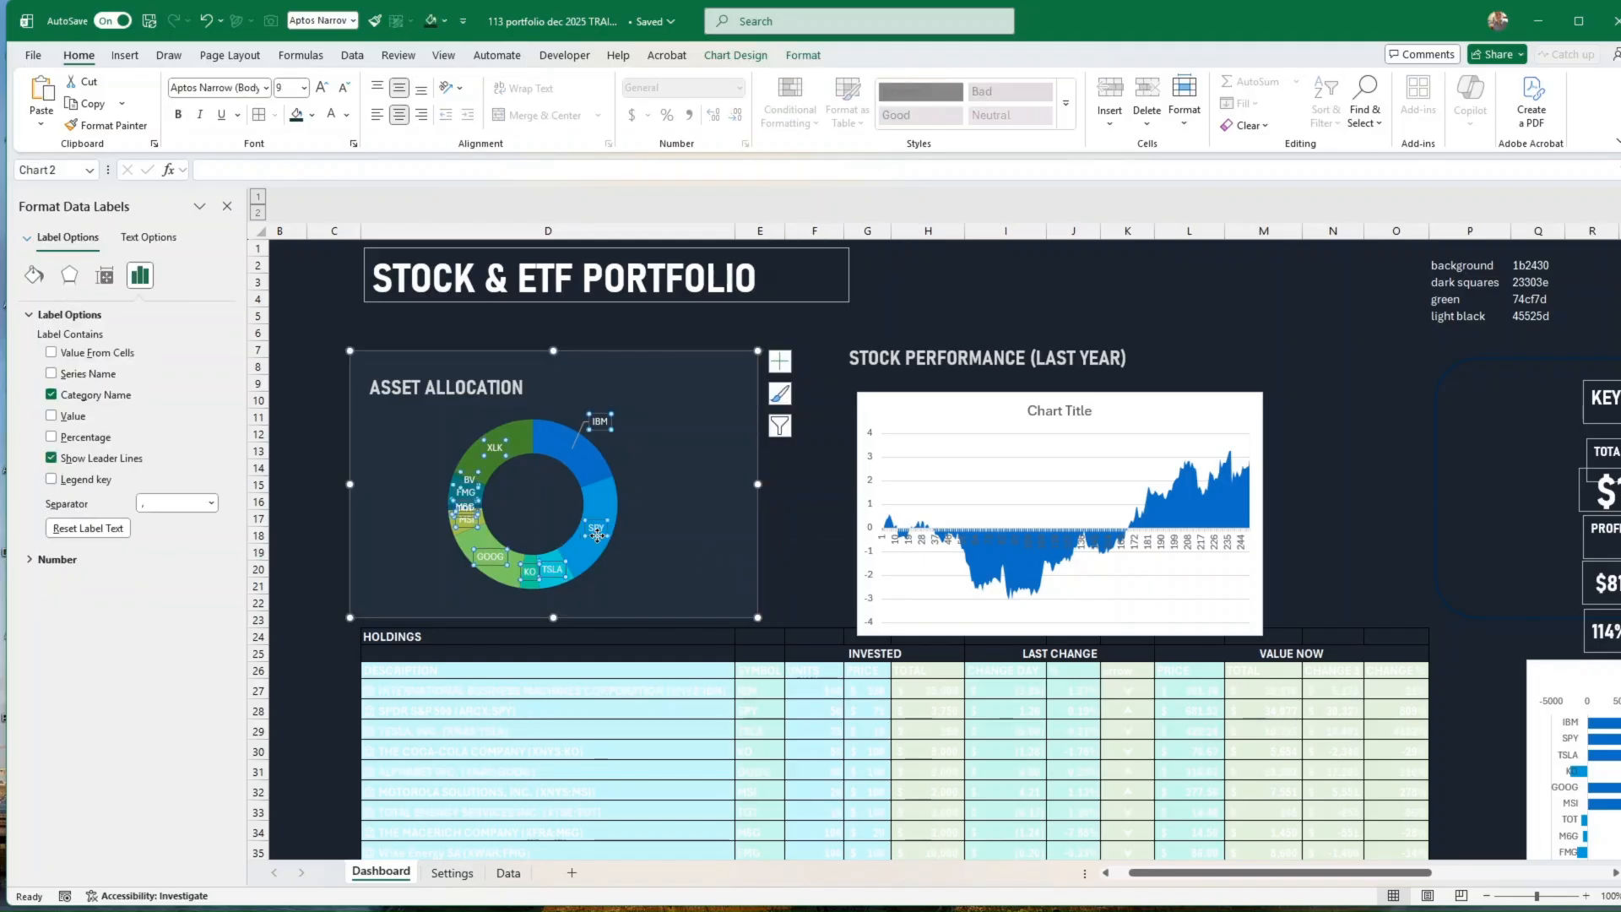
{"action": "left_click_drag", "start_coordinate": [596, 537], "coordinate": [573, 593]}
Step: Move the GOOG, MSI, TOT, M6G, FMG, BV, XLK and KO labels outside the doughnut ring, spaced so none overlap
{"action": "left_click_drag", "start_coordinate": [497, 558], "coordinate": [449, 572]}
{"action": "left_click_drag", "start_coordinate": [465, 518], "coordinate": [427, 549]}
{"action": "left_click", "coordinate": [451, 488]}
{"action": "left_click", "coordinate": [494, 448]}
{"action": "left_click", "coordinate": [470, 510]}
{"action": "left_click", "coordinate": [466, 518]}
{"action": "left_click", "coordinate": [529, 572]}
{"action": "left_click", "coordinate": [529, 571]}
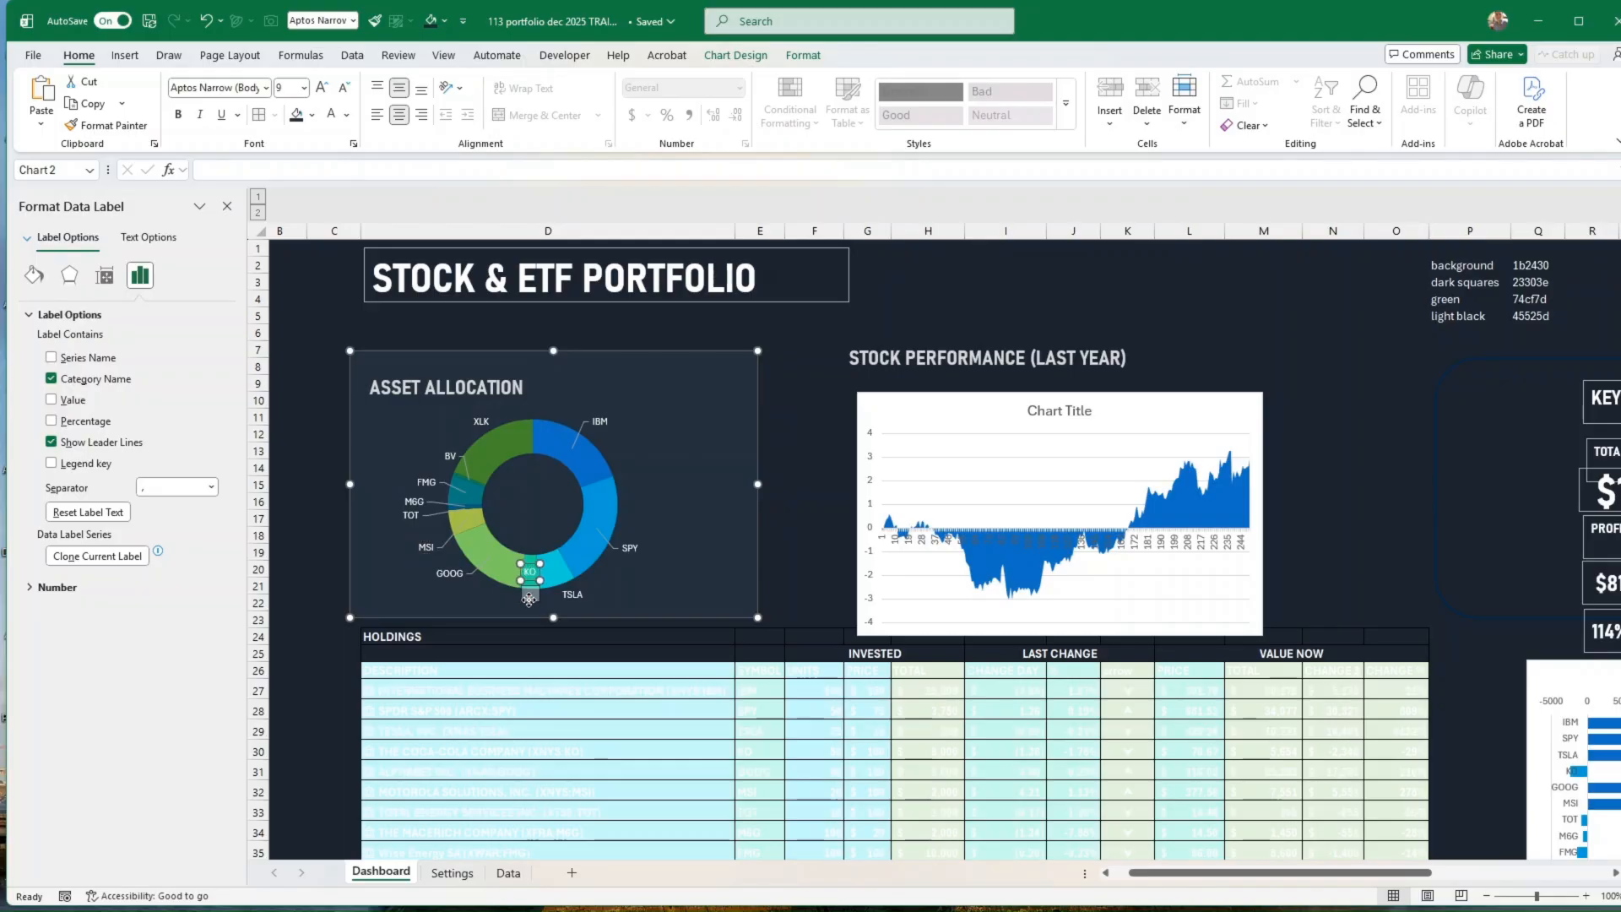
{"action": "left_click_drag", "start_coordinate": [532, 604], "coordinate": [526, 602]}
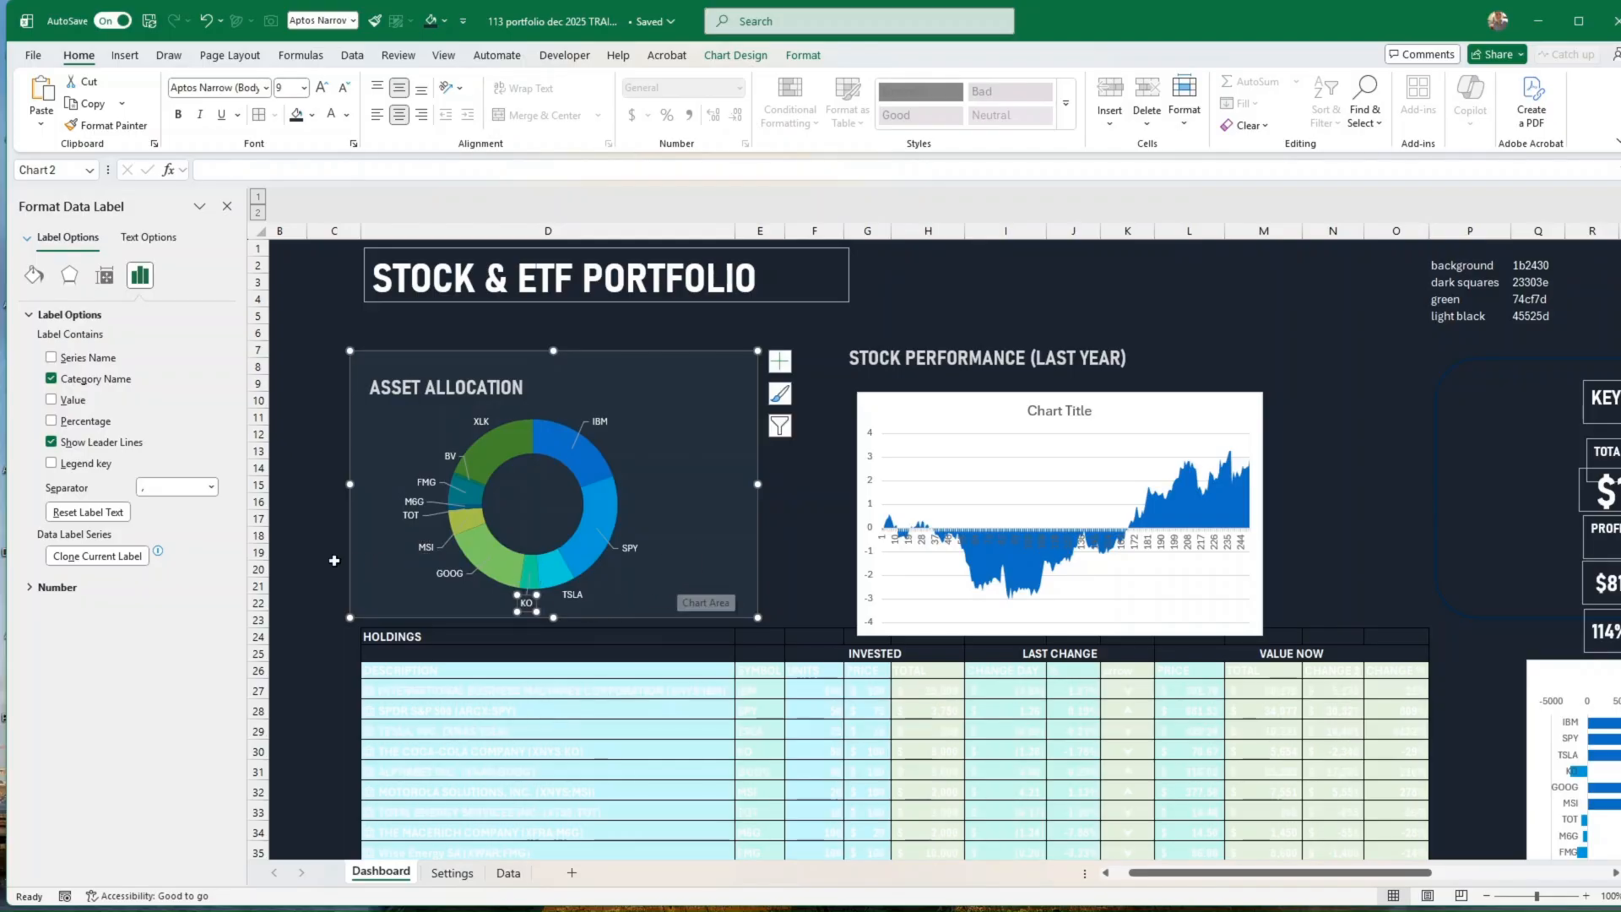
Step: Make all data labels of the ASSET ALLOCATION doughnut chart bold
{"action": "left_click", "coordinate": [317, 560]}
{"action": "left_click", "coordinate": [447, 574]}
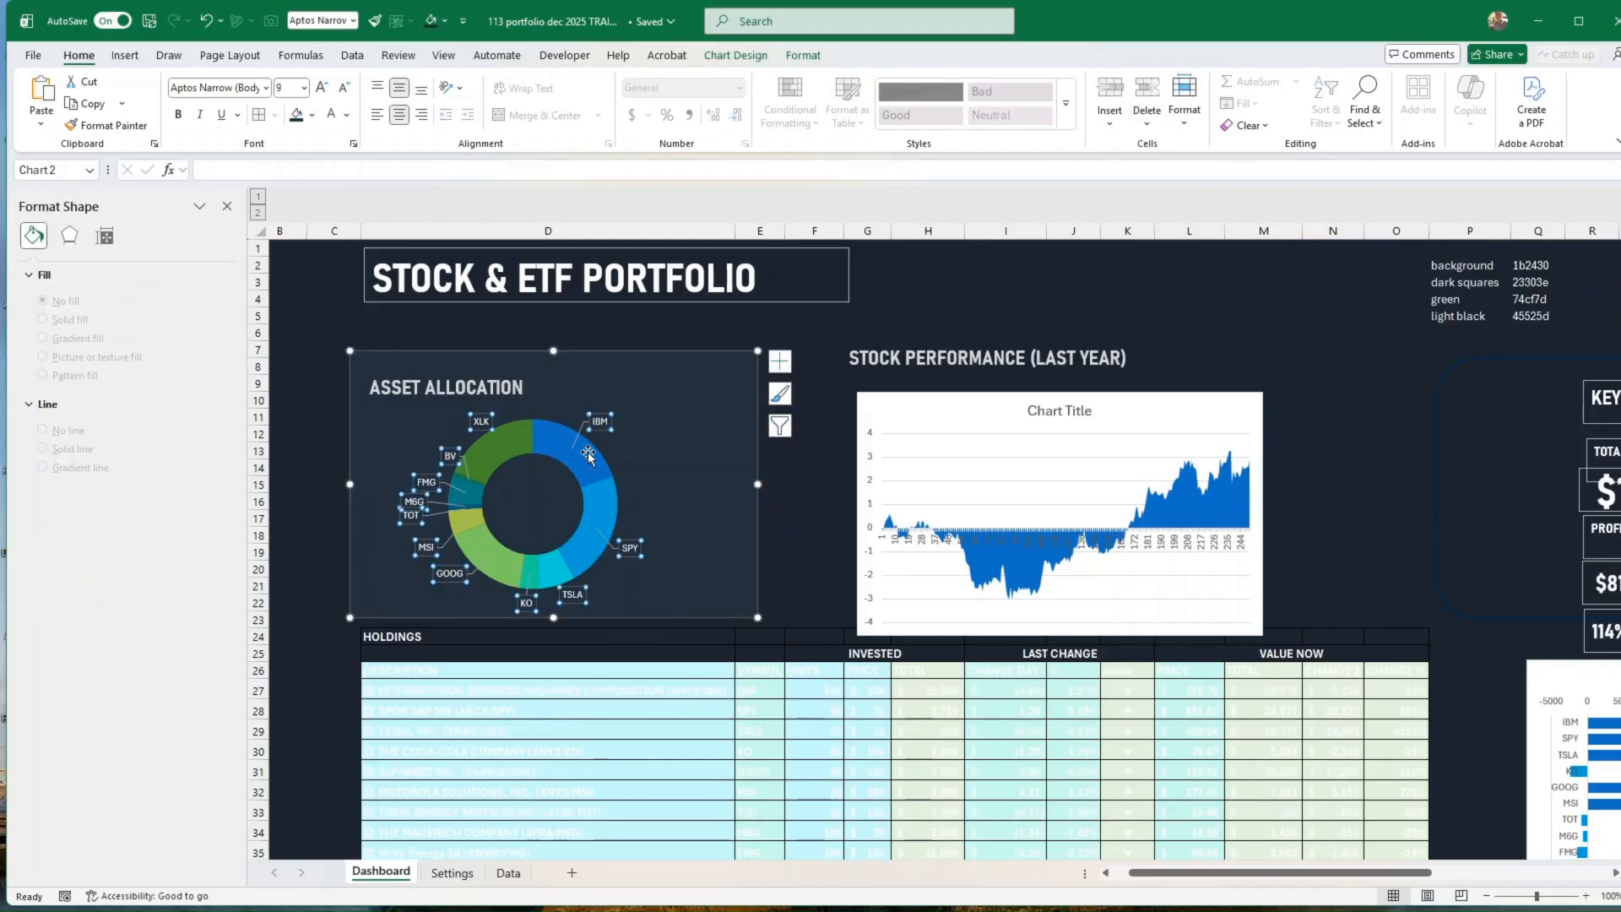
{"action": "left_click", "coordinate": [179, 117]}
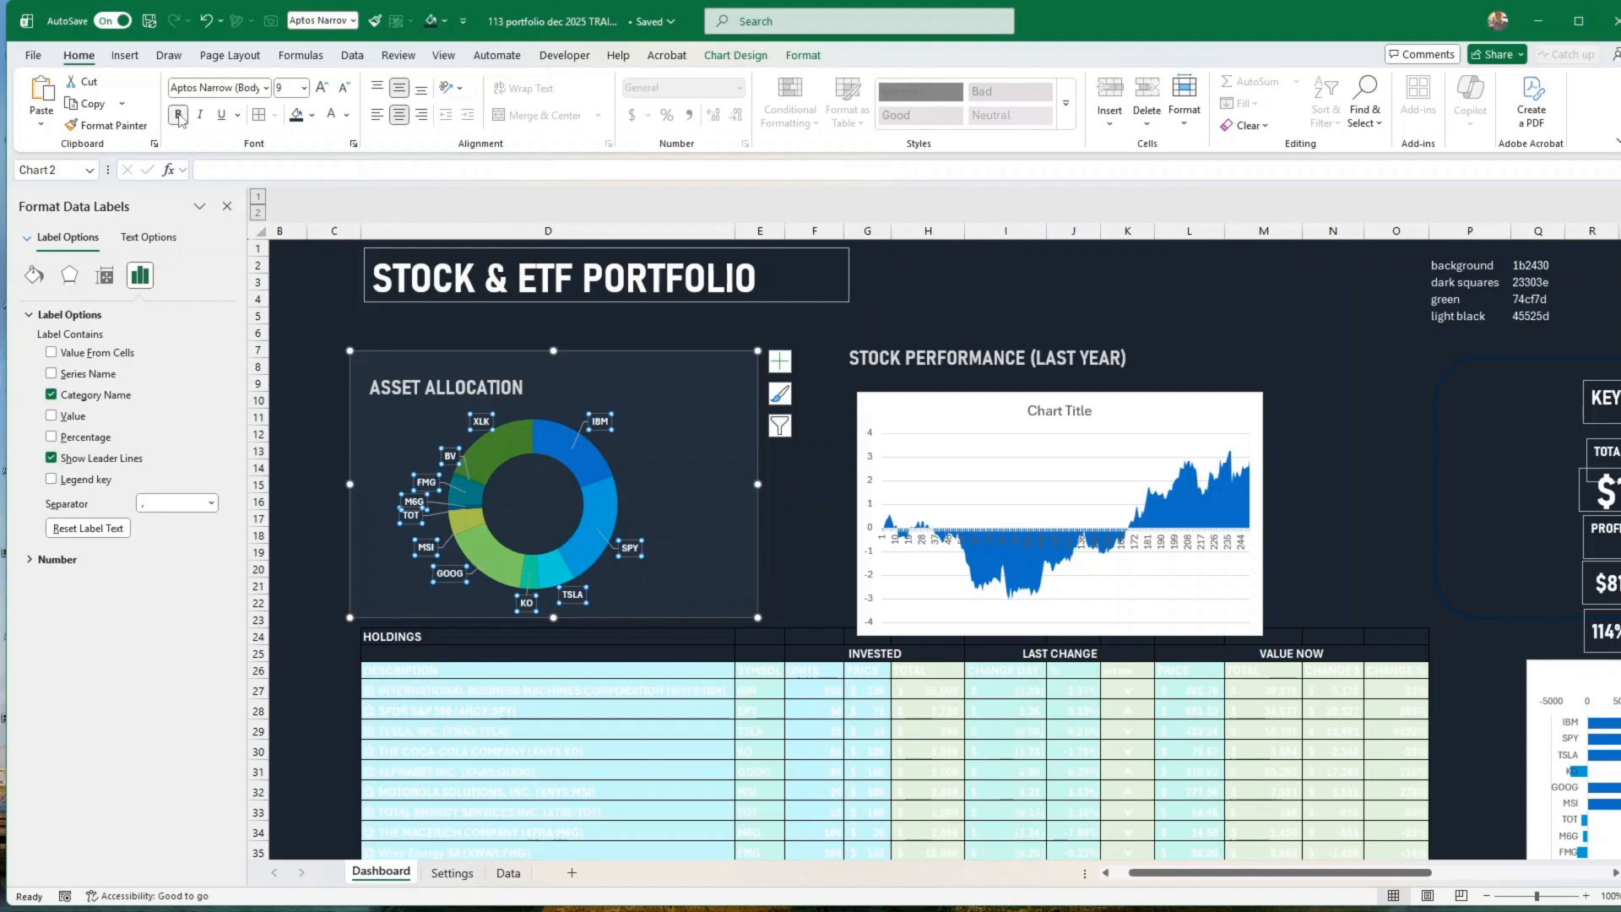
{"action": "left_click", "coordinate": [328, 437]}
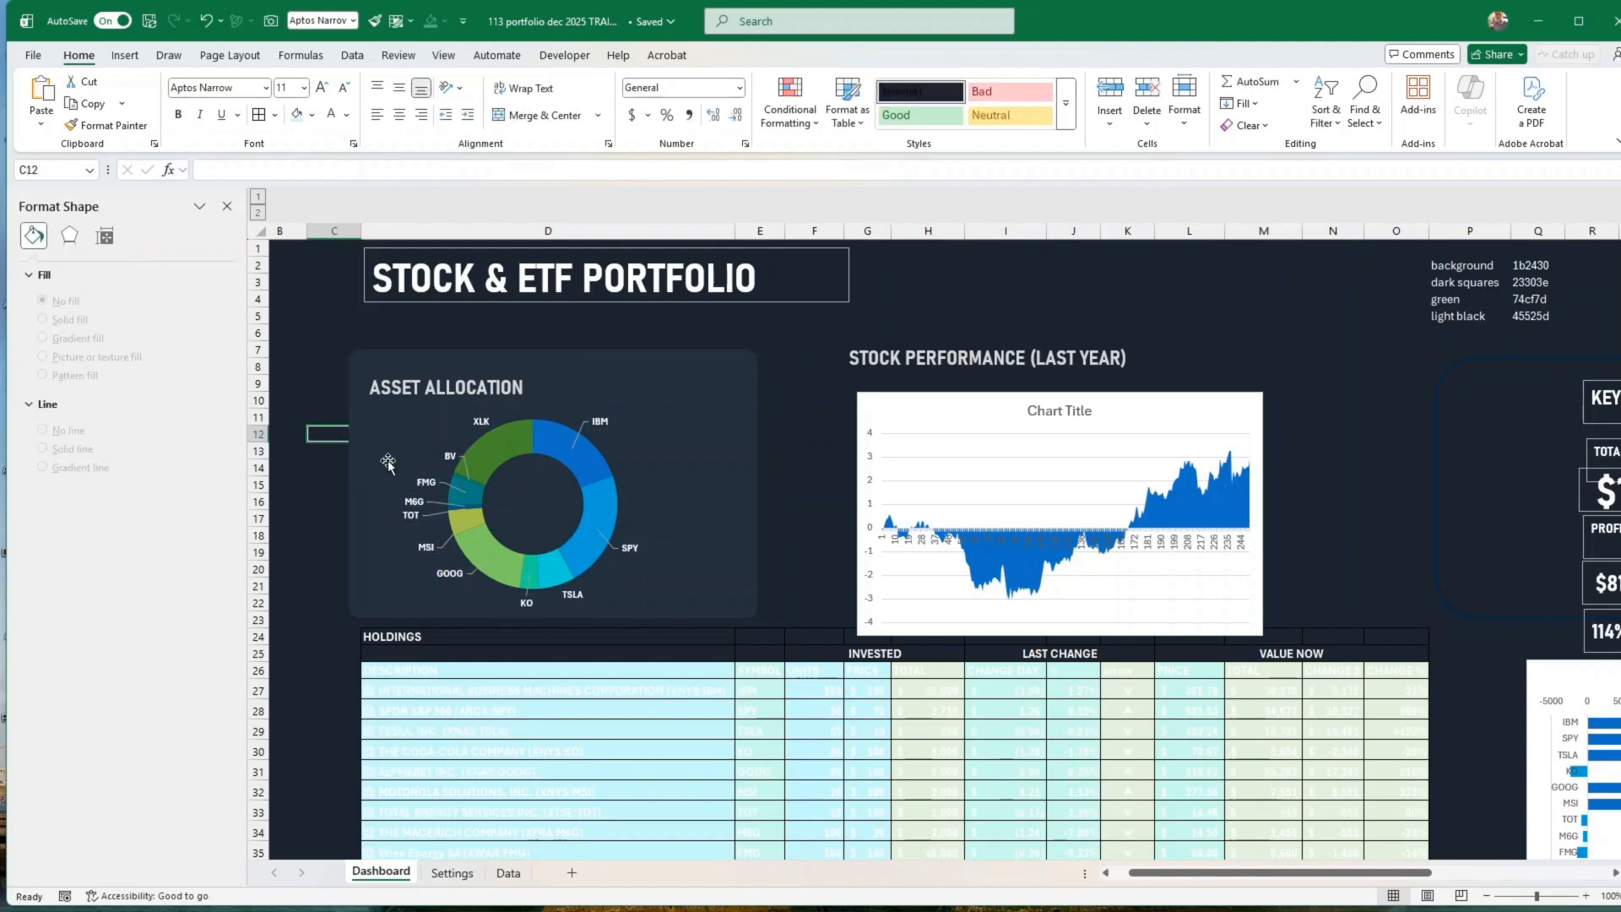
Step: Shrink the doughnut chart's plot area slightly to leave more room around the ring inside its panel
{"action": "left_click", "coordinate": [591, 534]}
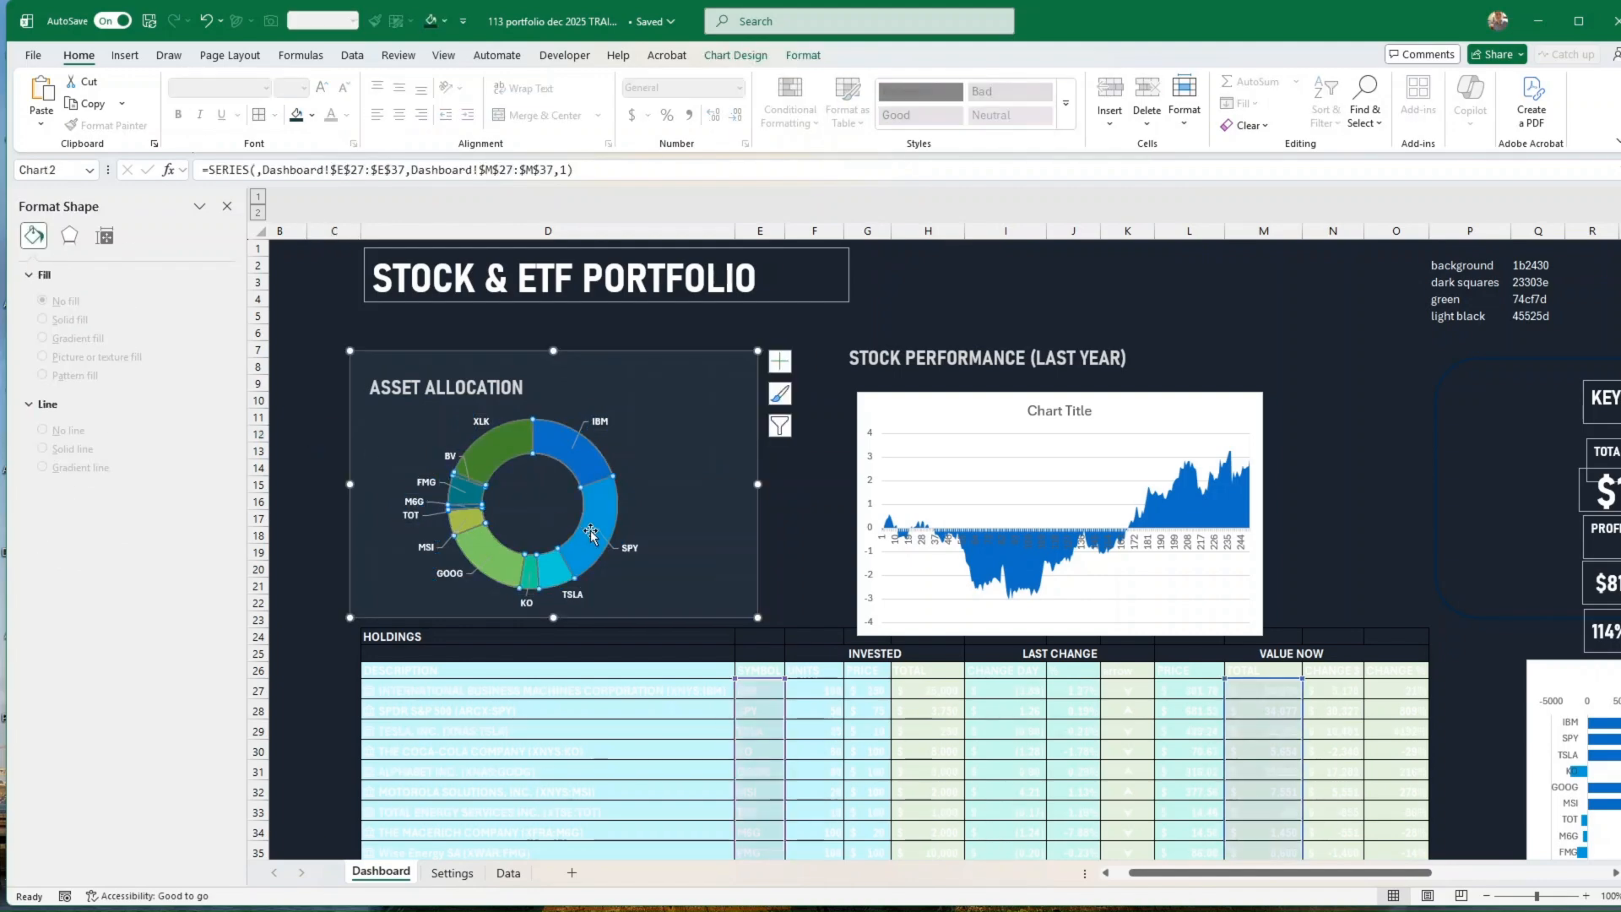
{"action": "left_click", "coordinate": [616, 588]}
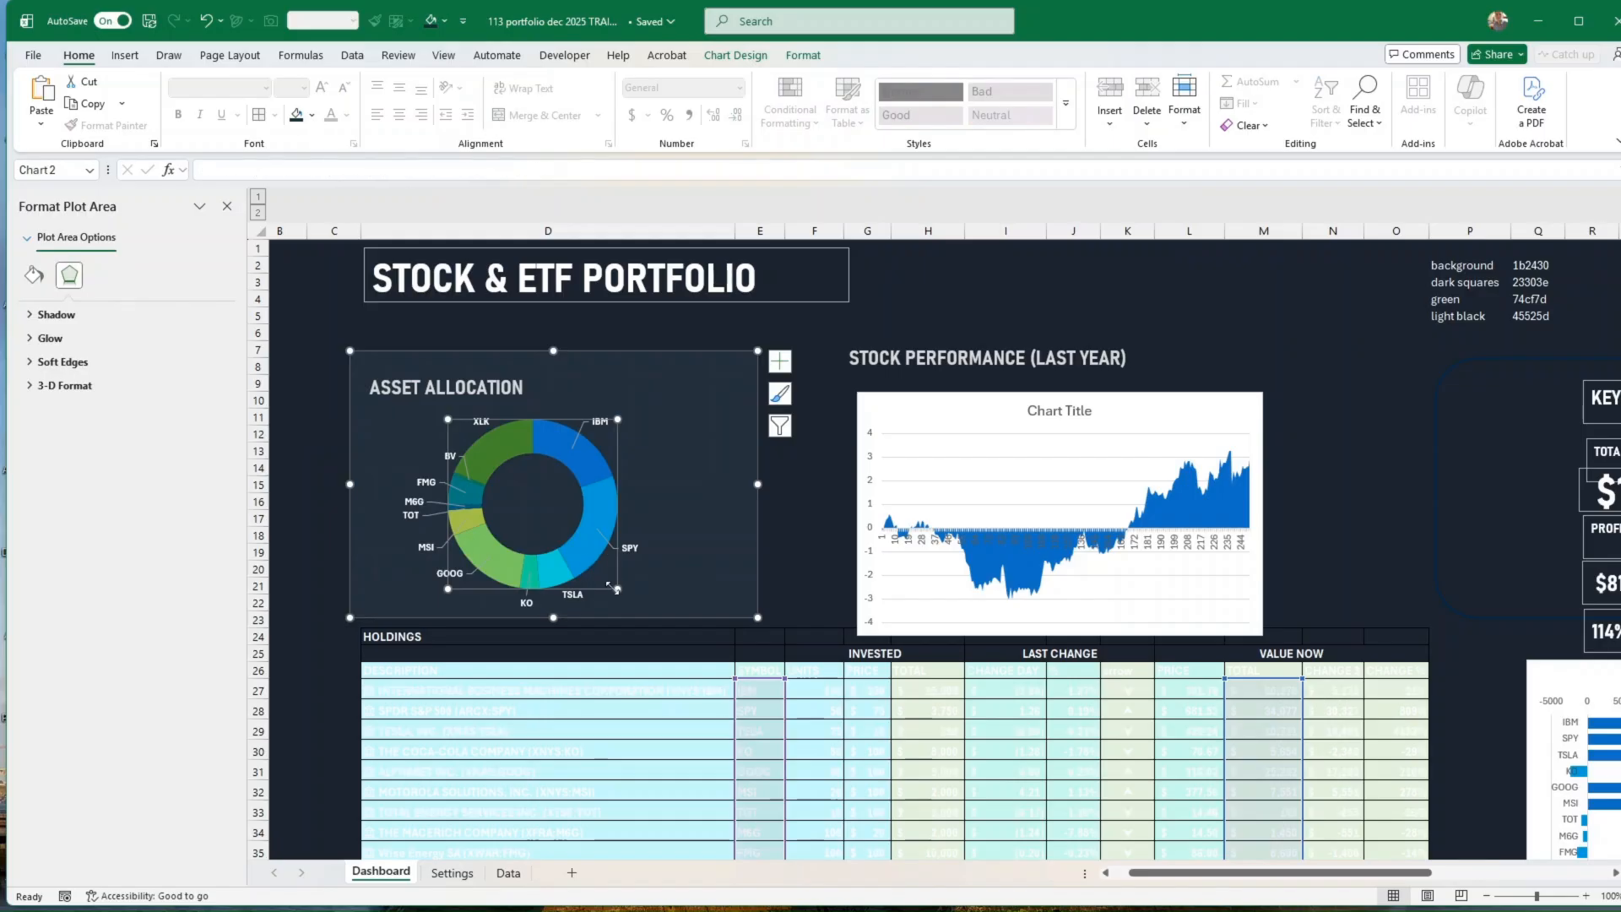
{"action": "left_click_drag", "start_coordinate": [614, 586], "coordinate": [606, 581]}
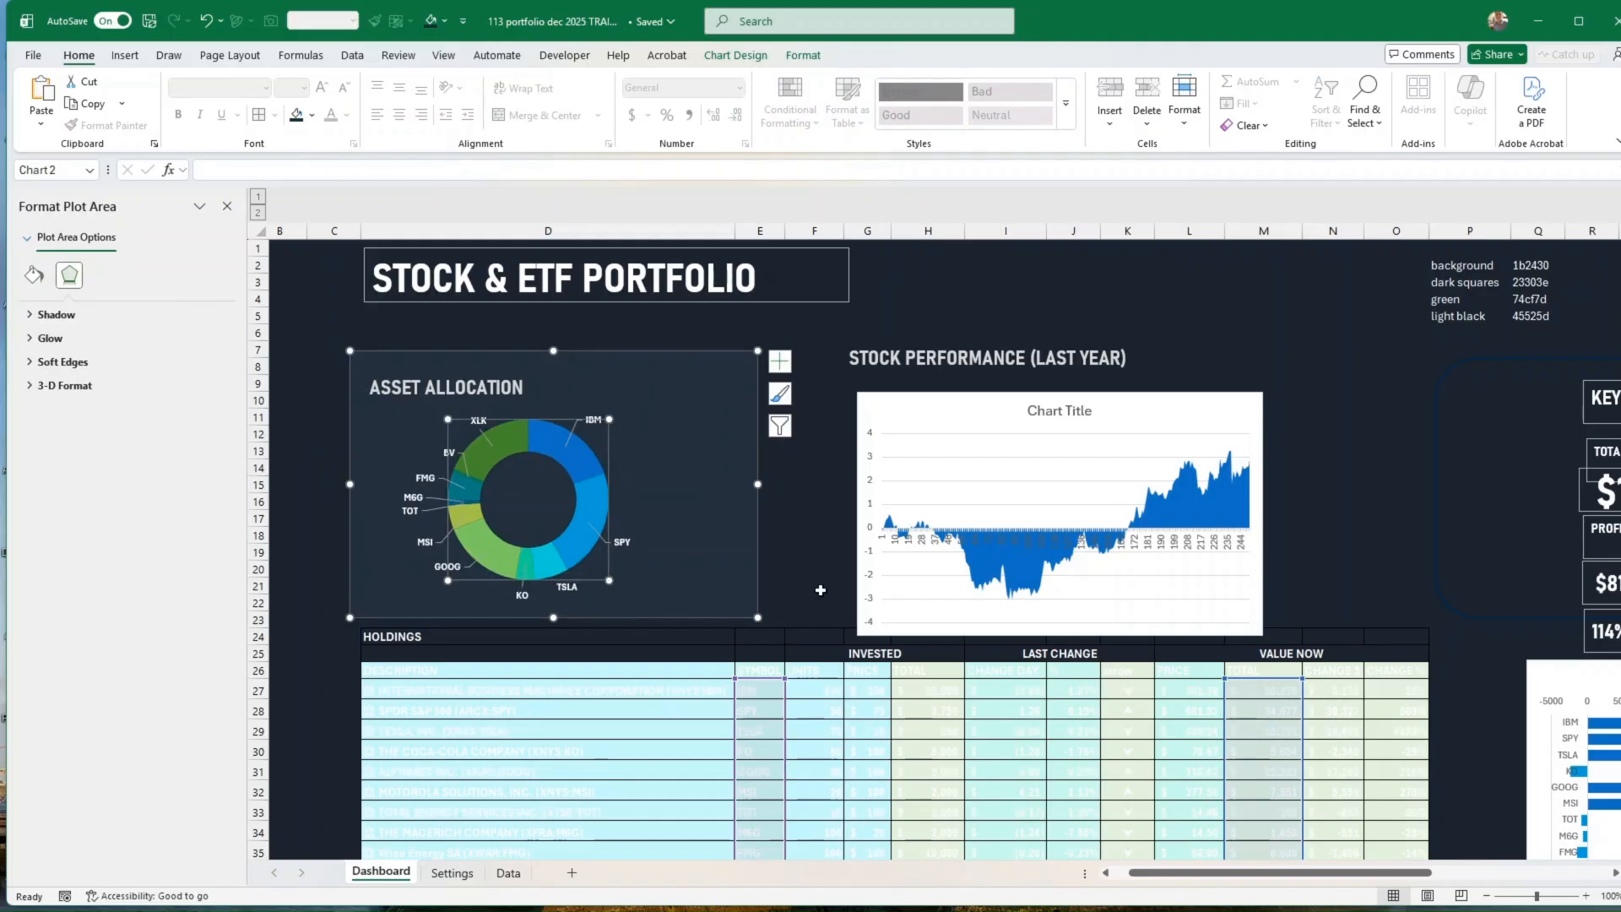
{"action": "left_click", "coordinate": [819, 590]}
Step: Move the area chart up slightly towards its STOCK PERFORMANCE (LAST YEAR) heading and give its chart area rounded corners
{"action": "left_click", "coordinate": [1067, 456]}
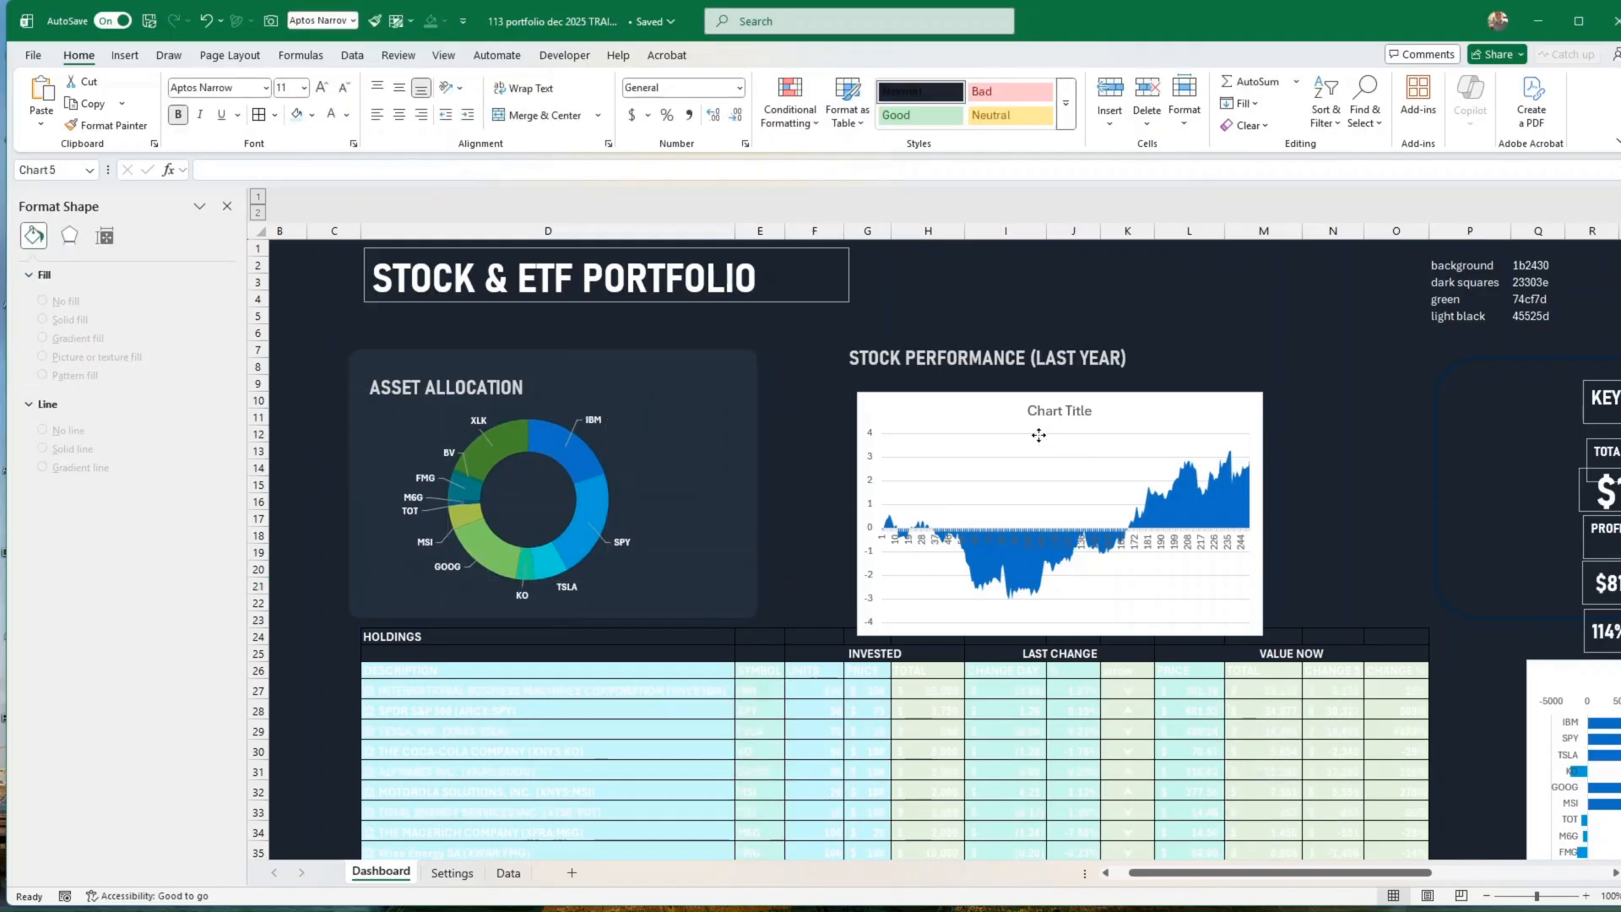
{"action": "left_click_drag", "start_coordinate": [1203, 390], "coordinate": [1202, 378]}
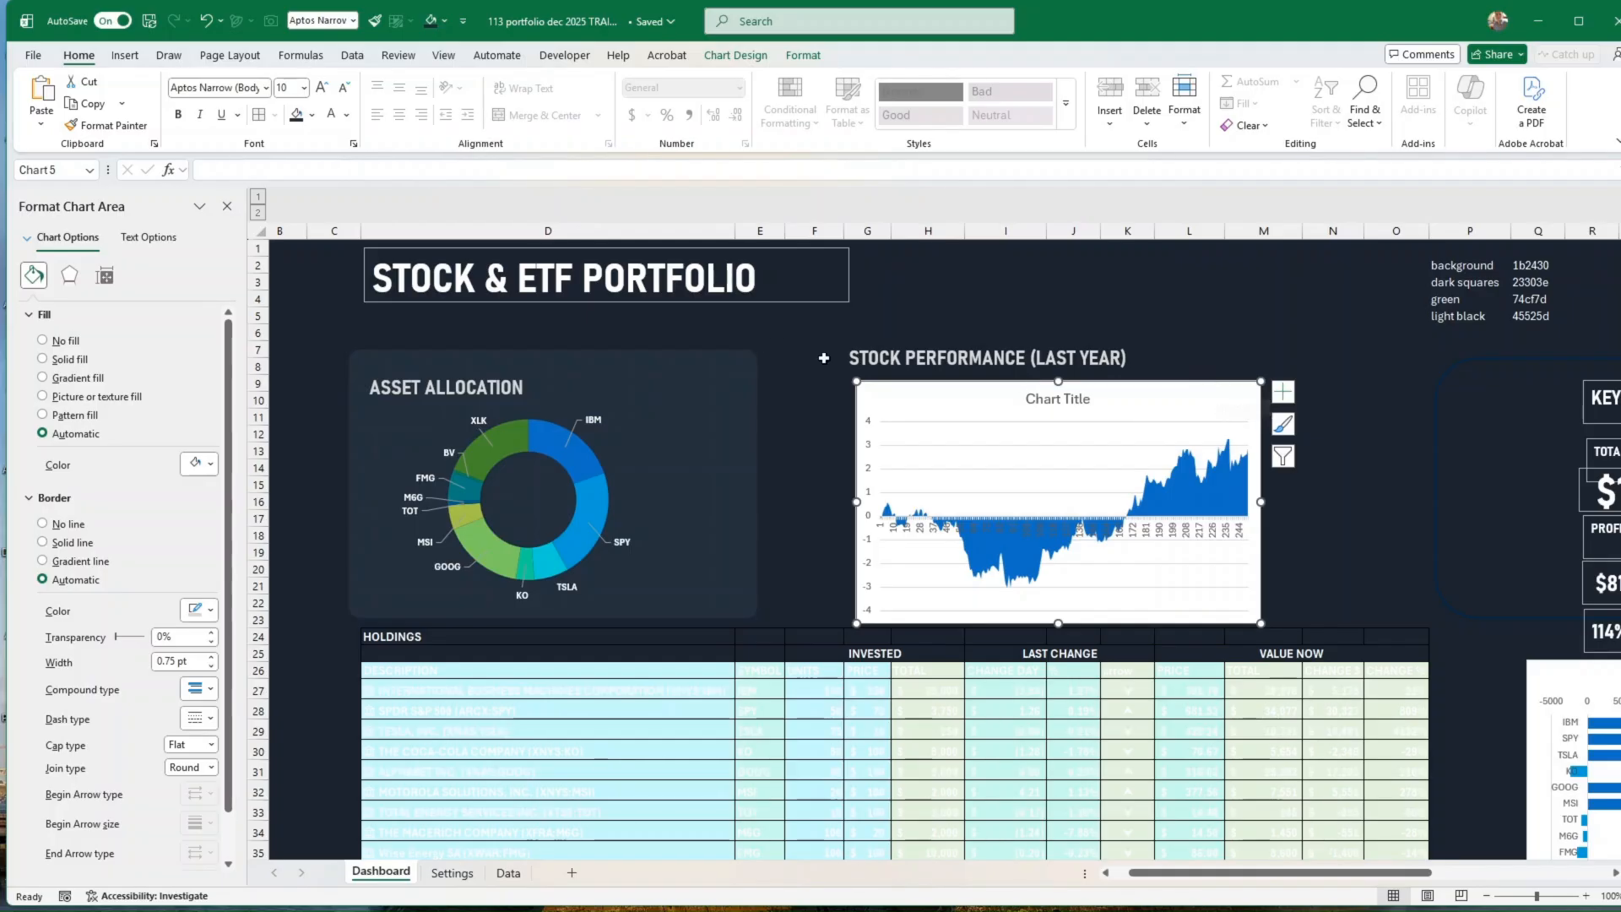
{"action": "right_click", "coordinate": [1190, 385]}
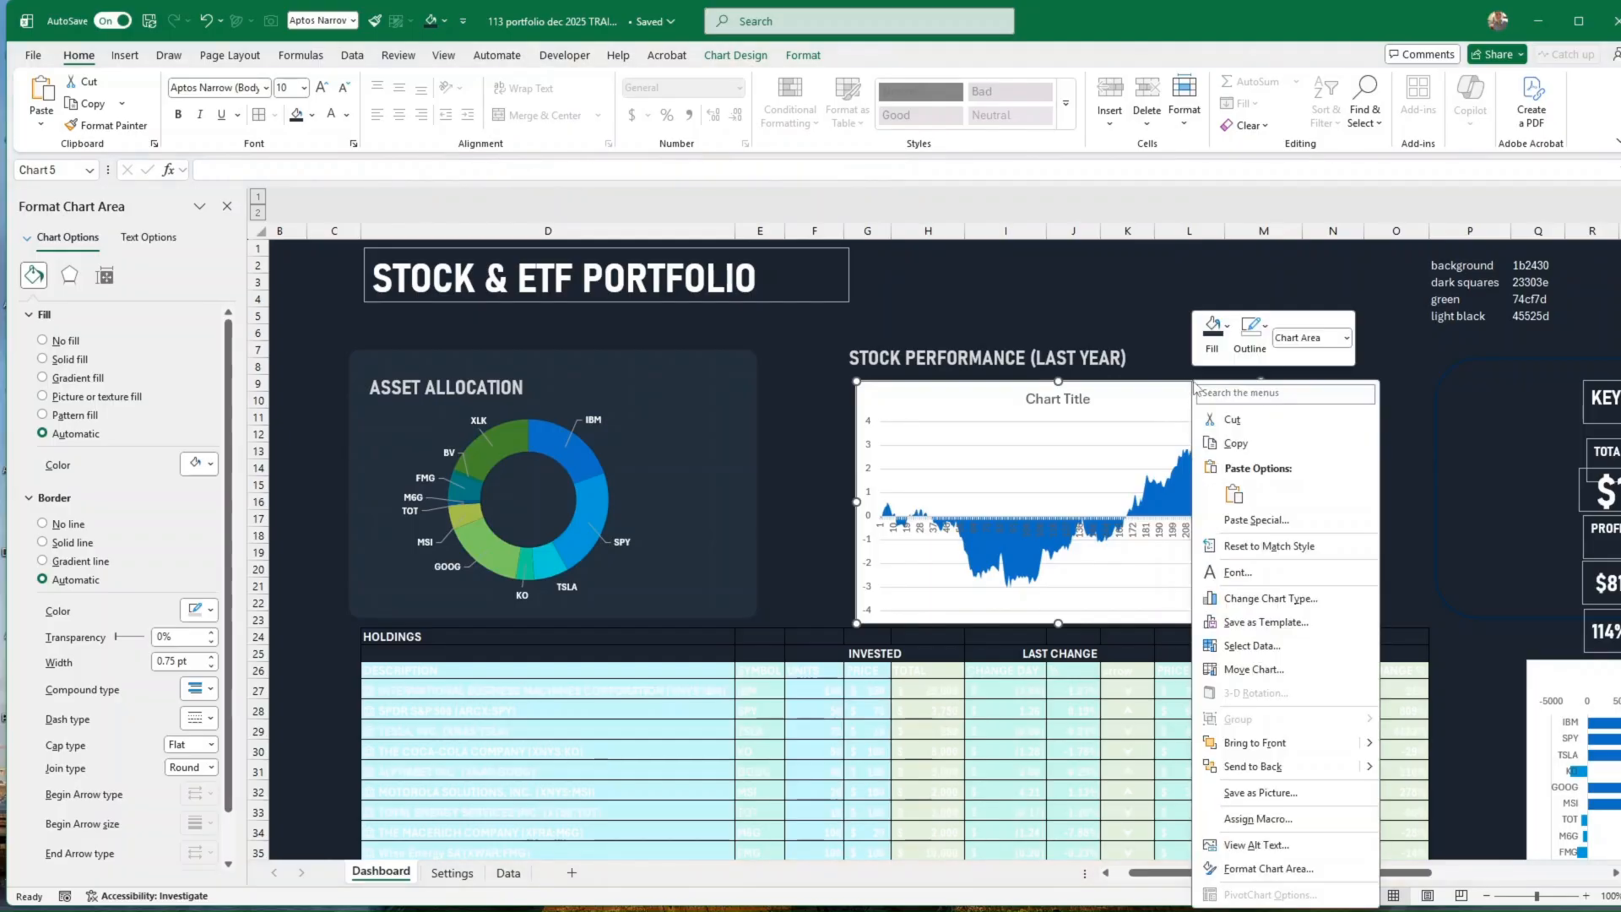
{"action": "left_click", "coordinate": [1268, 868]}
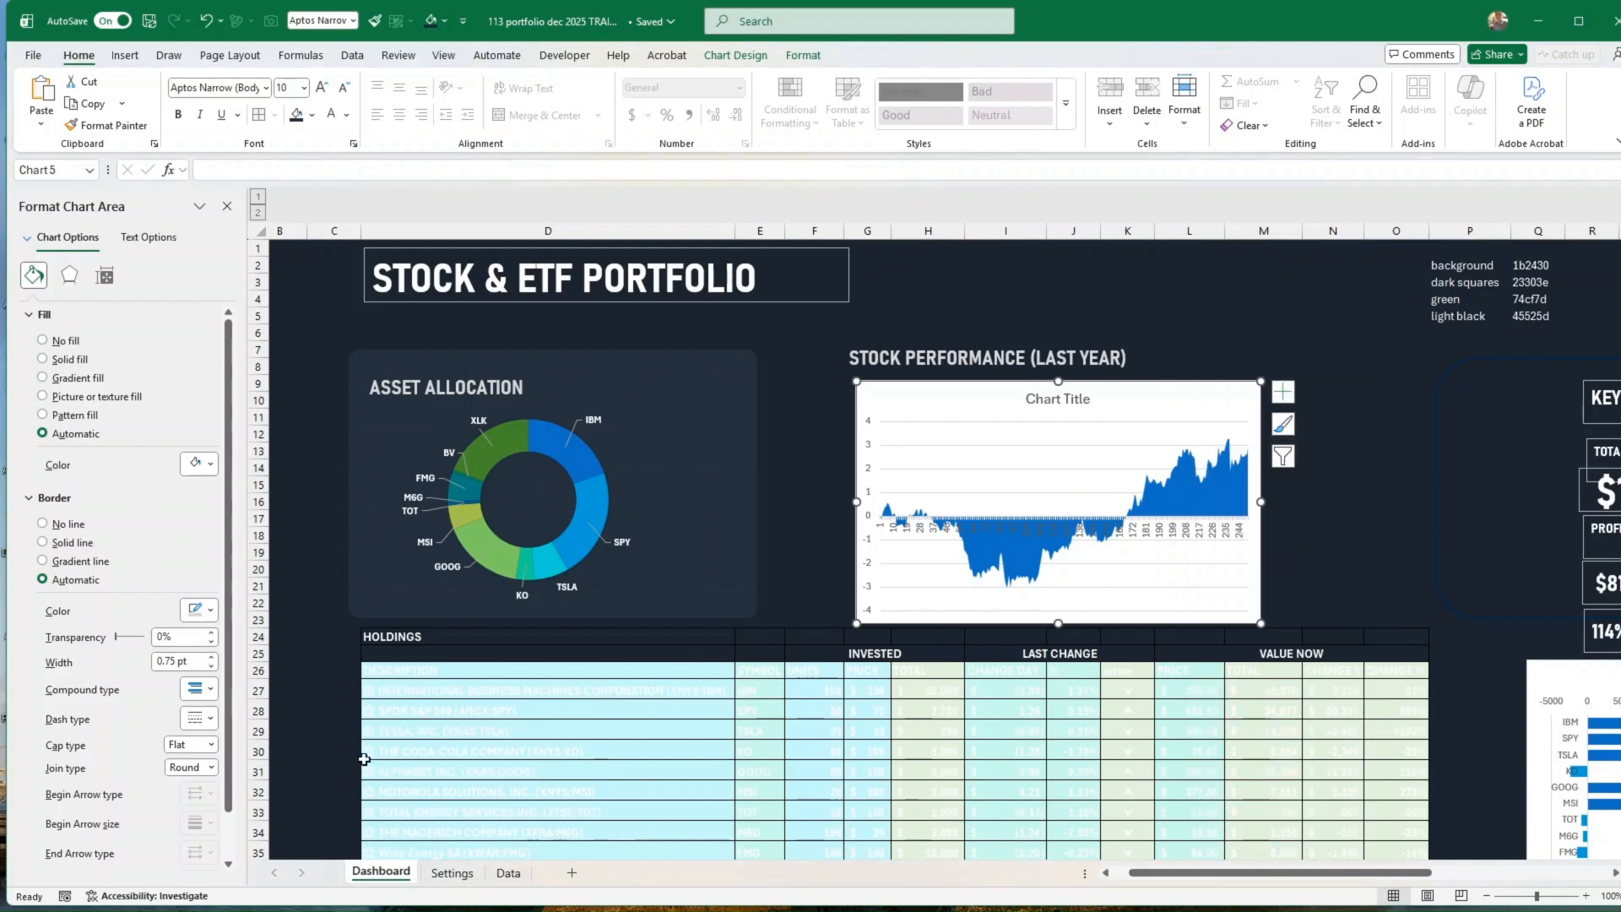
{"action": "scroll", "coordinate": [128, 658], "scroll_direction": "down", "scroll_amount": 1}
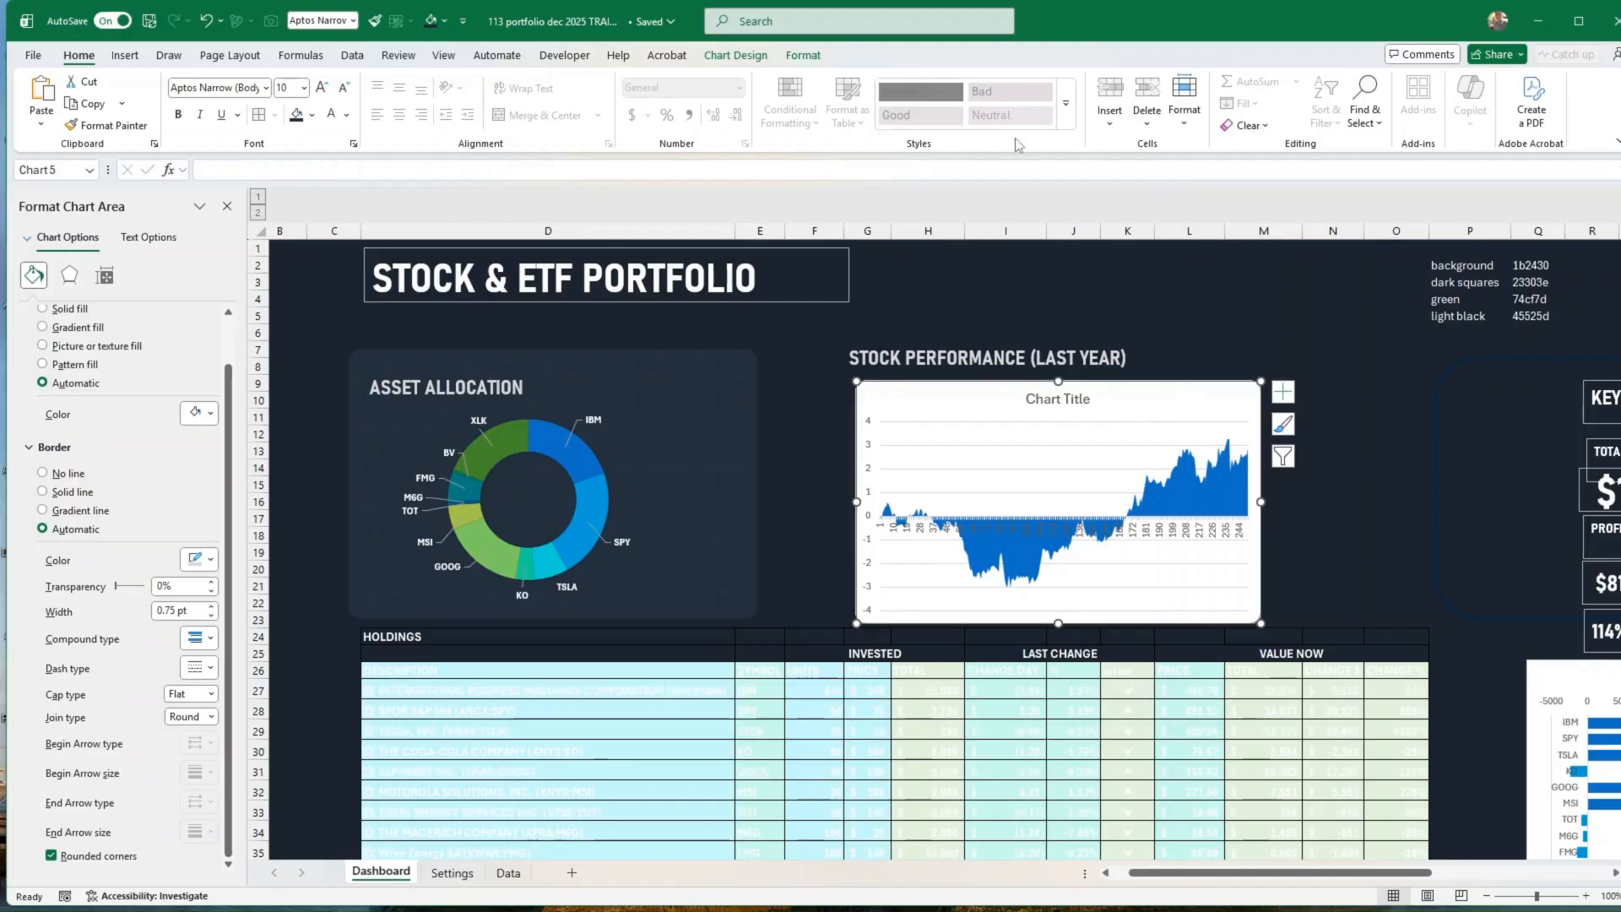
Step: Fill the area chart's background with the recently used dark blue-gray of the ASSET ALLOCATION panel
{"action": "left_click", "coordinate": [803, 58]}
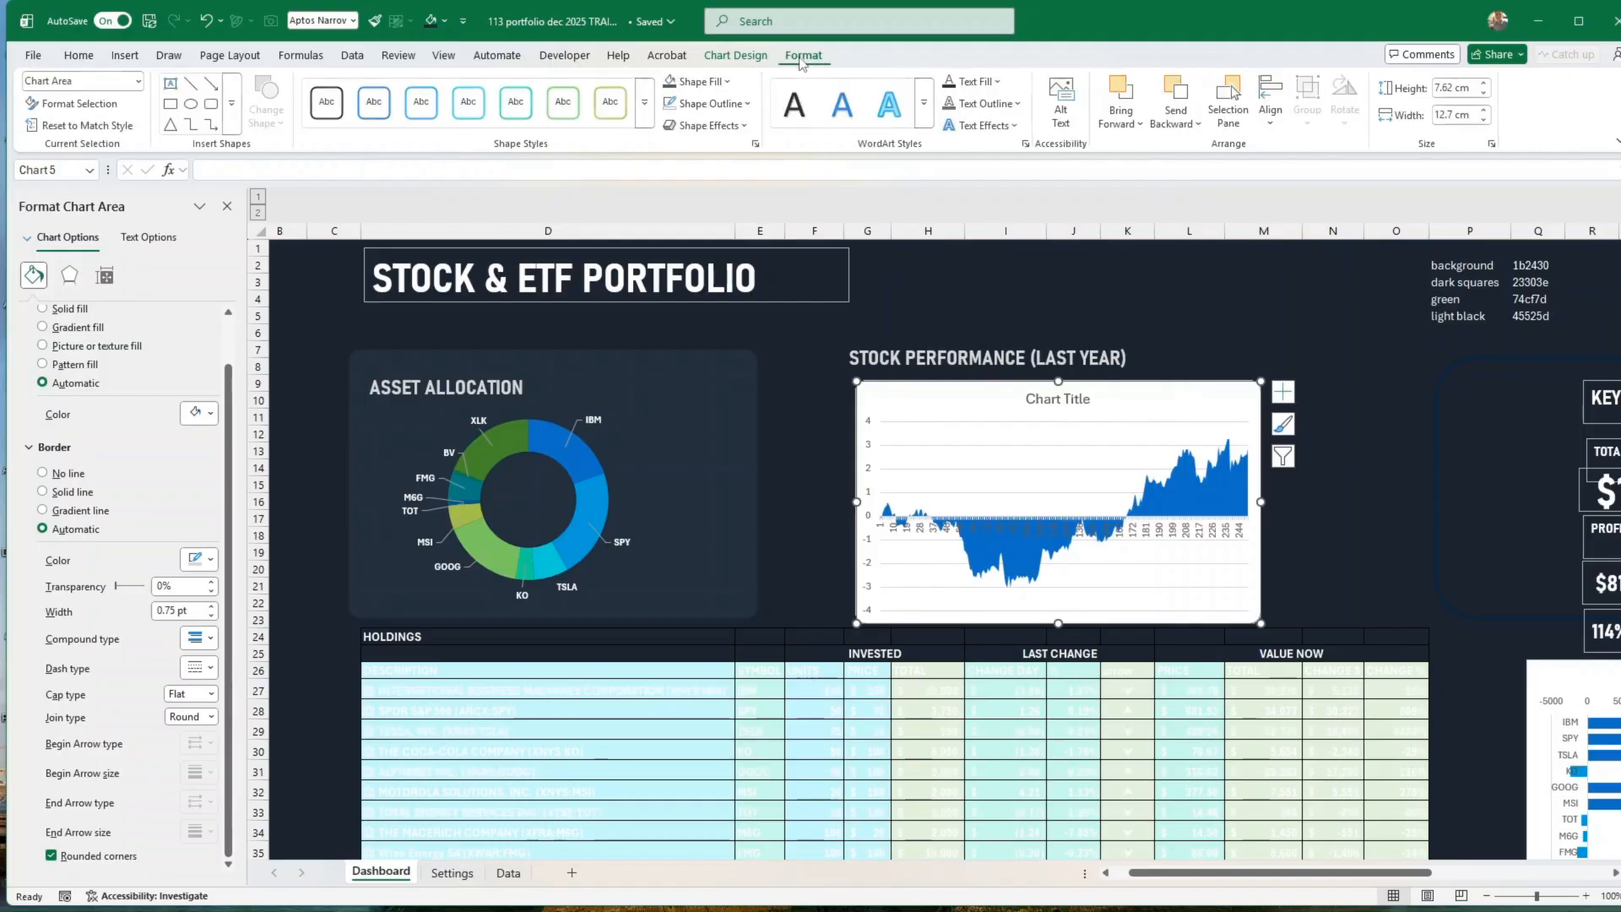
{"action": "left_click", "coordinate": [730, 81]}
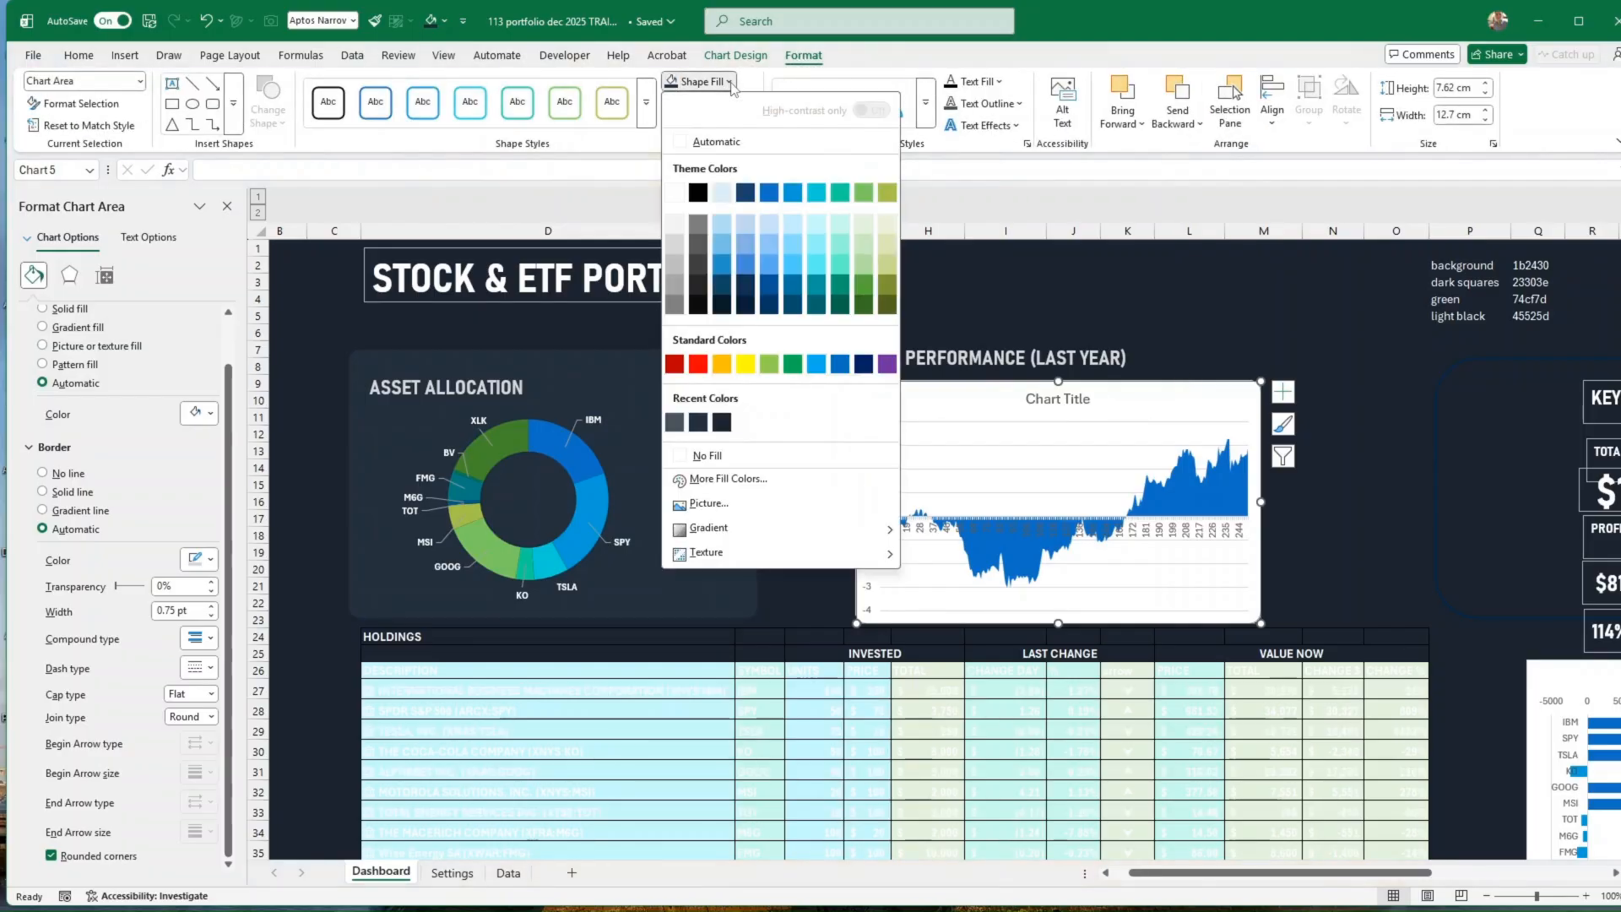
{"action": "left_click", "coordinate": [700, 423]}
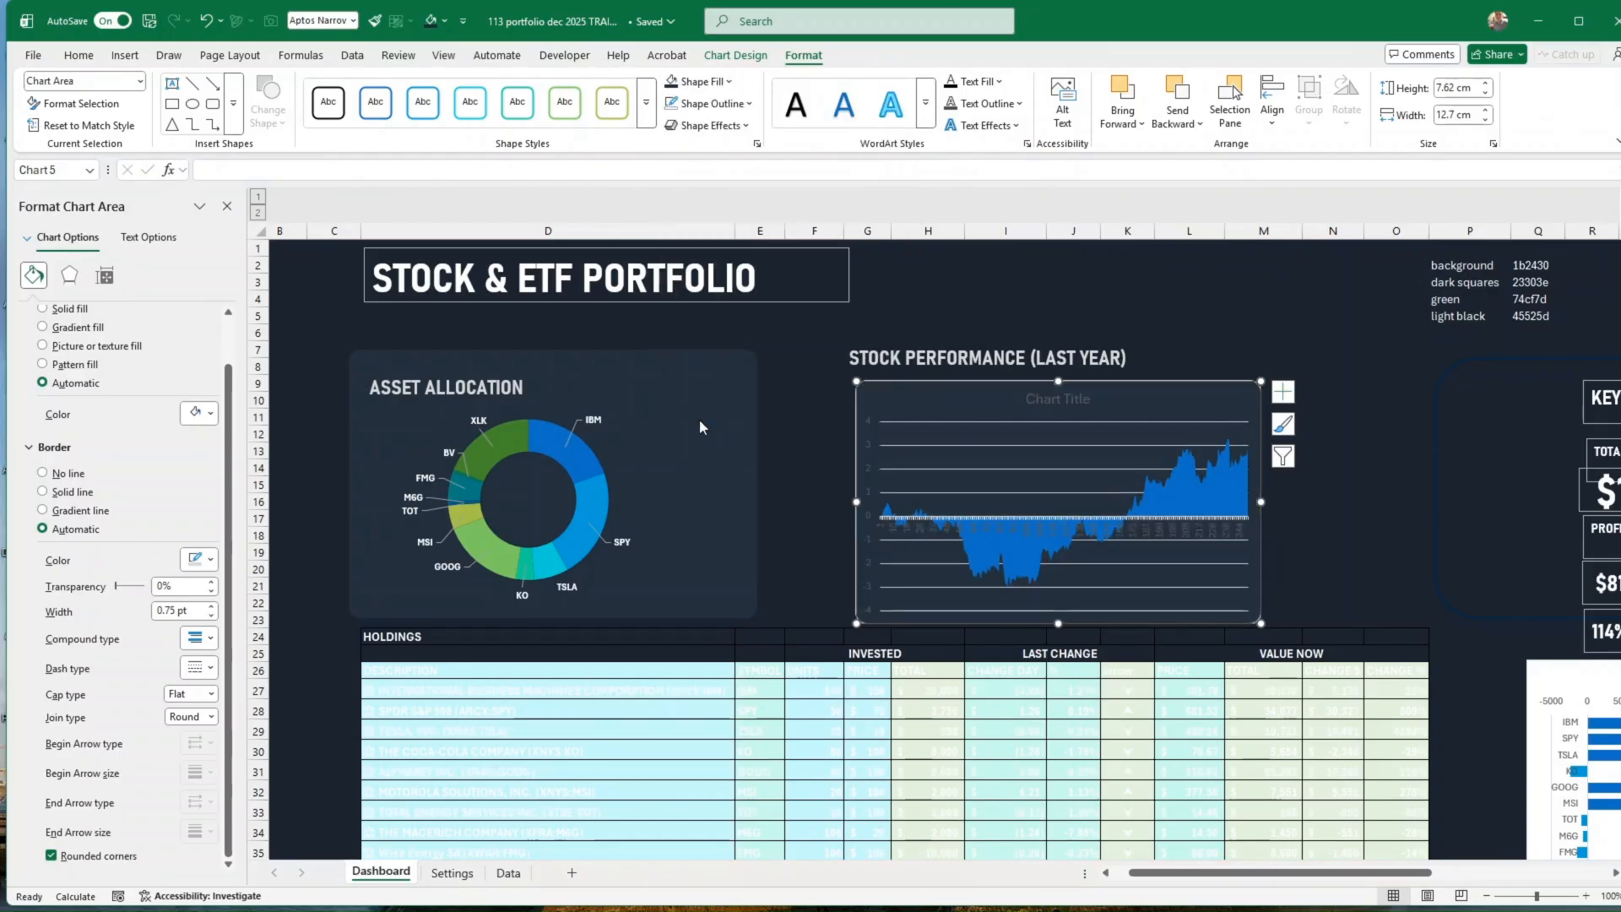
Step: Delete the horizontal gridlines, chart title and horizontal axis from the area chart
{"action": "left_click", "coordinate": [1031, 422]}
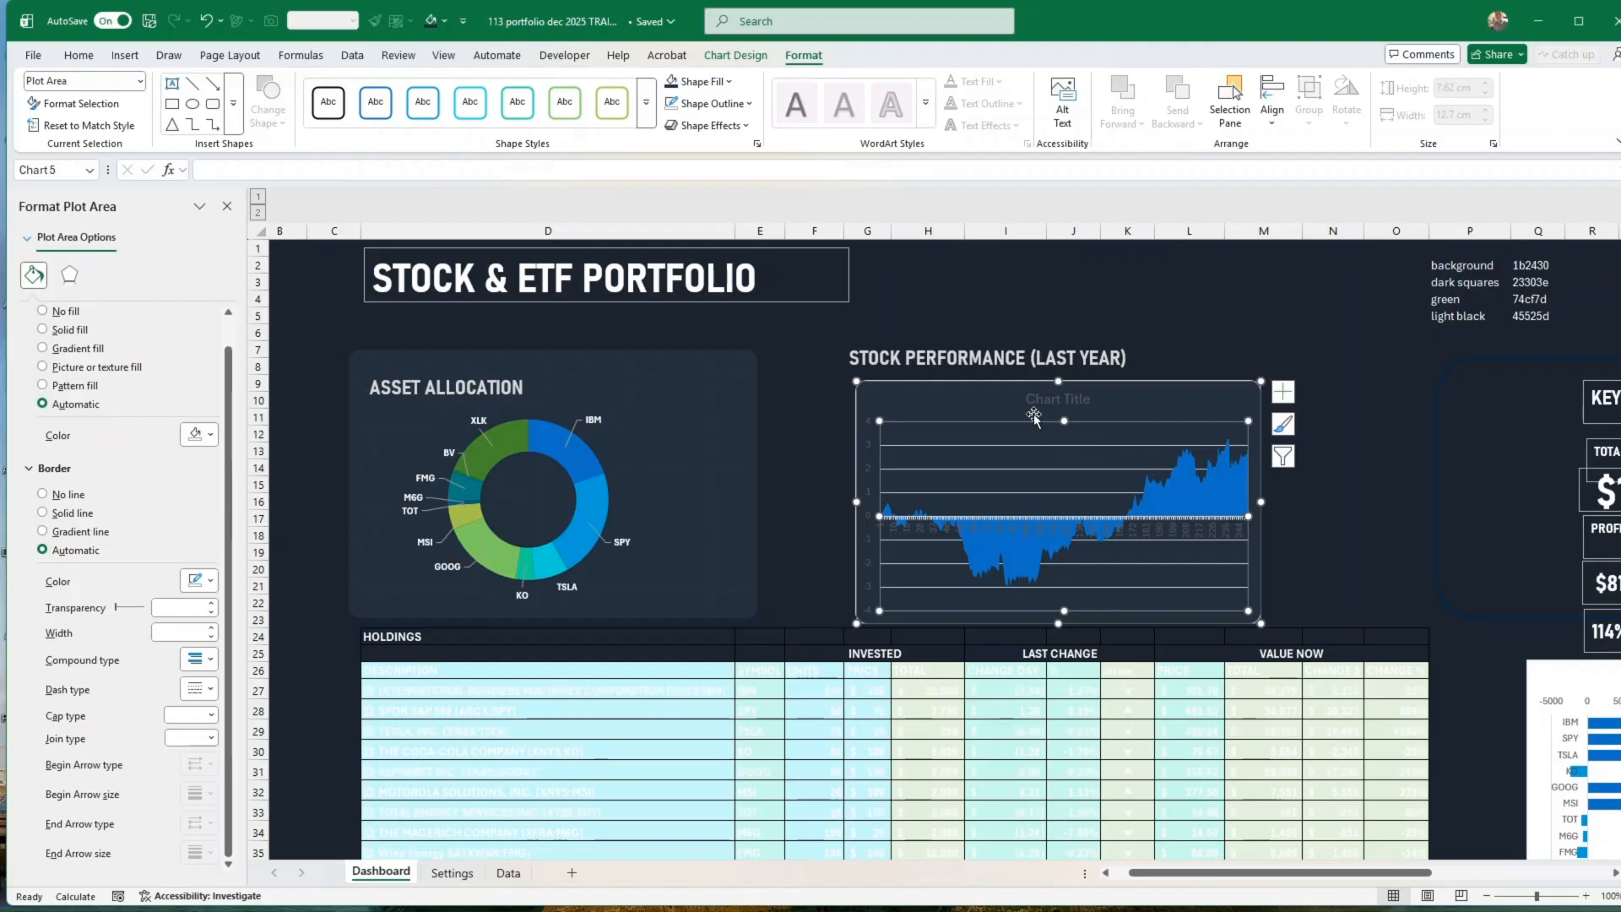
{"action": "left_click", "coordinate": [1010, 444]}
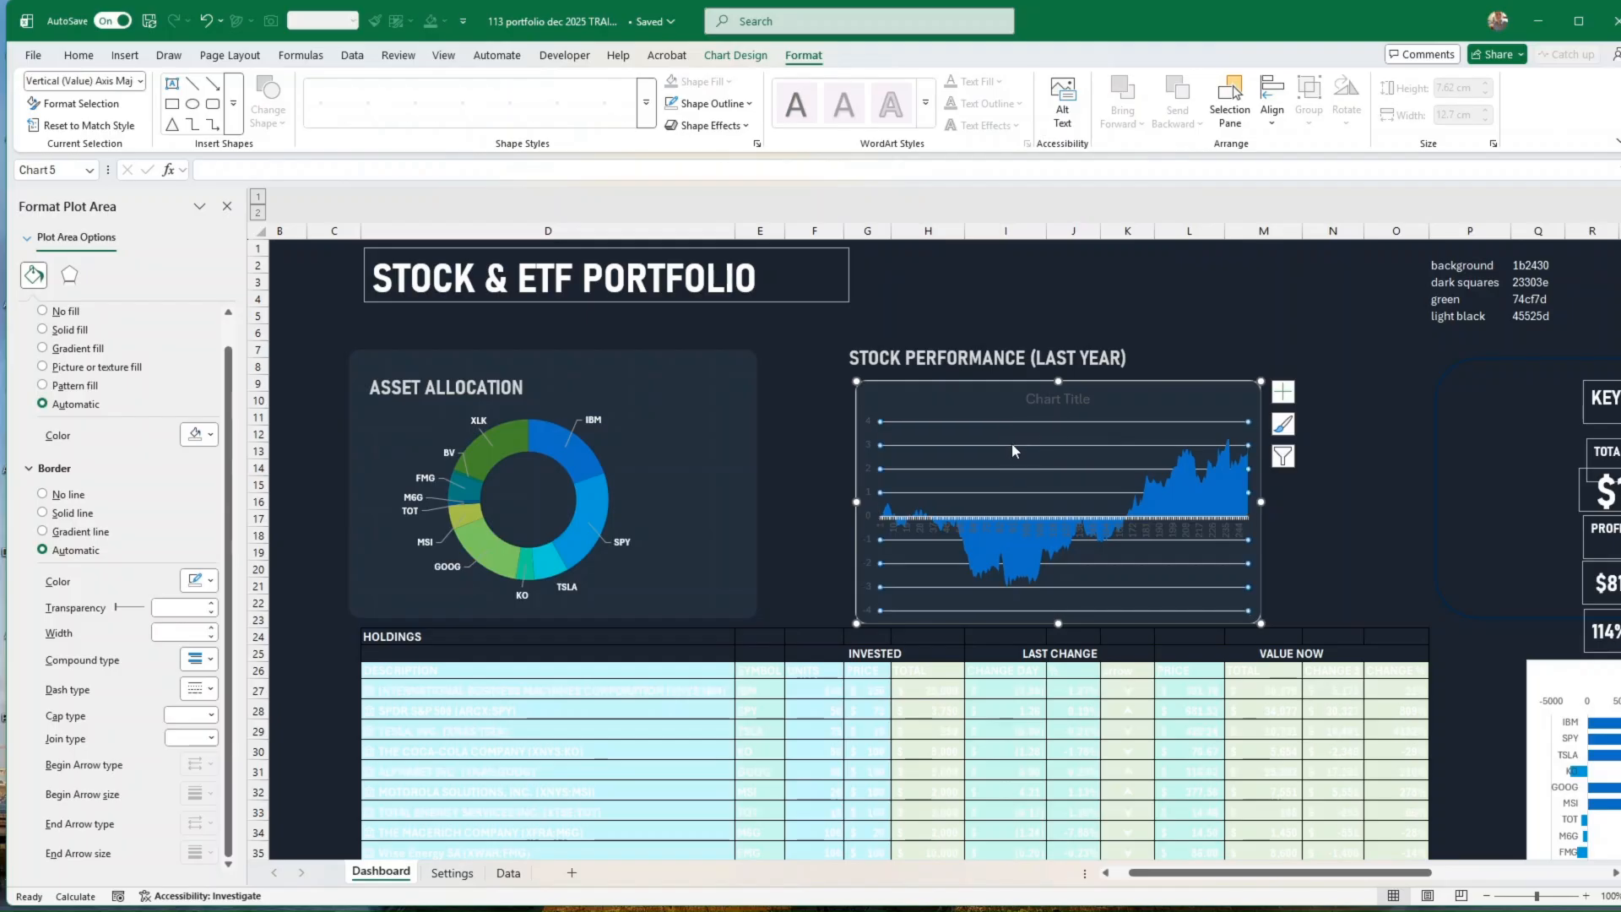
{"action": "key", "text": "Delete"}
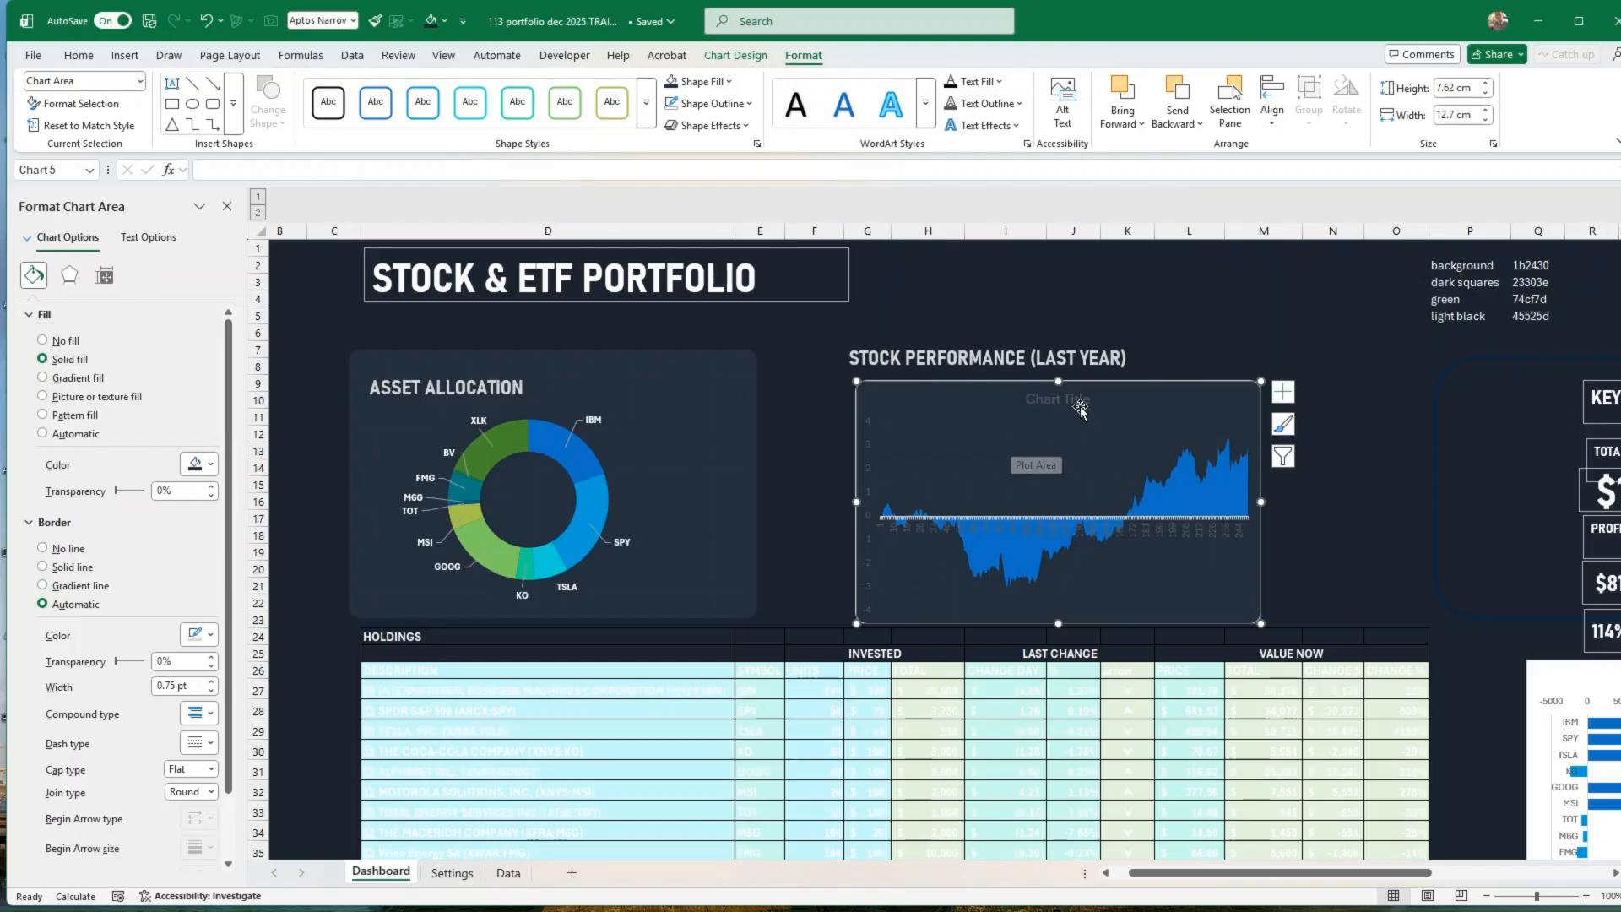
{"action": "left_click", "coordinate": [1077, 407]}
{"action": "key", "text": "Delete"}
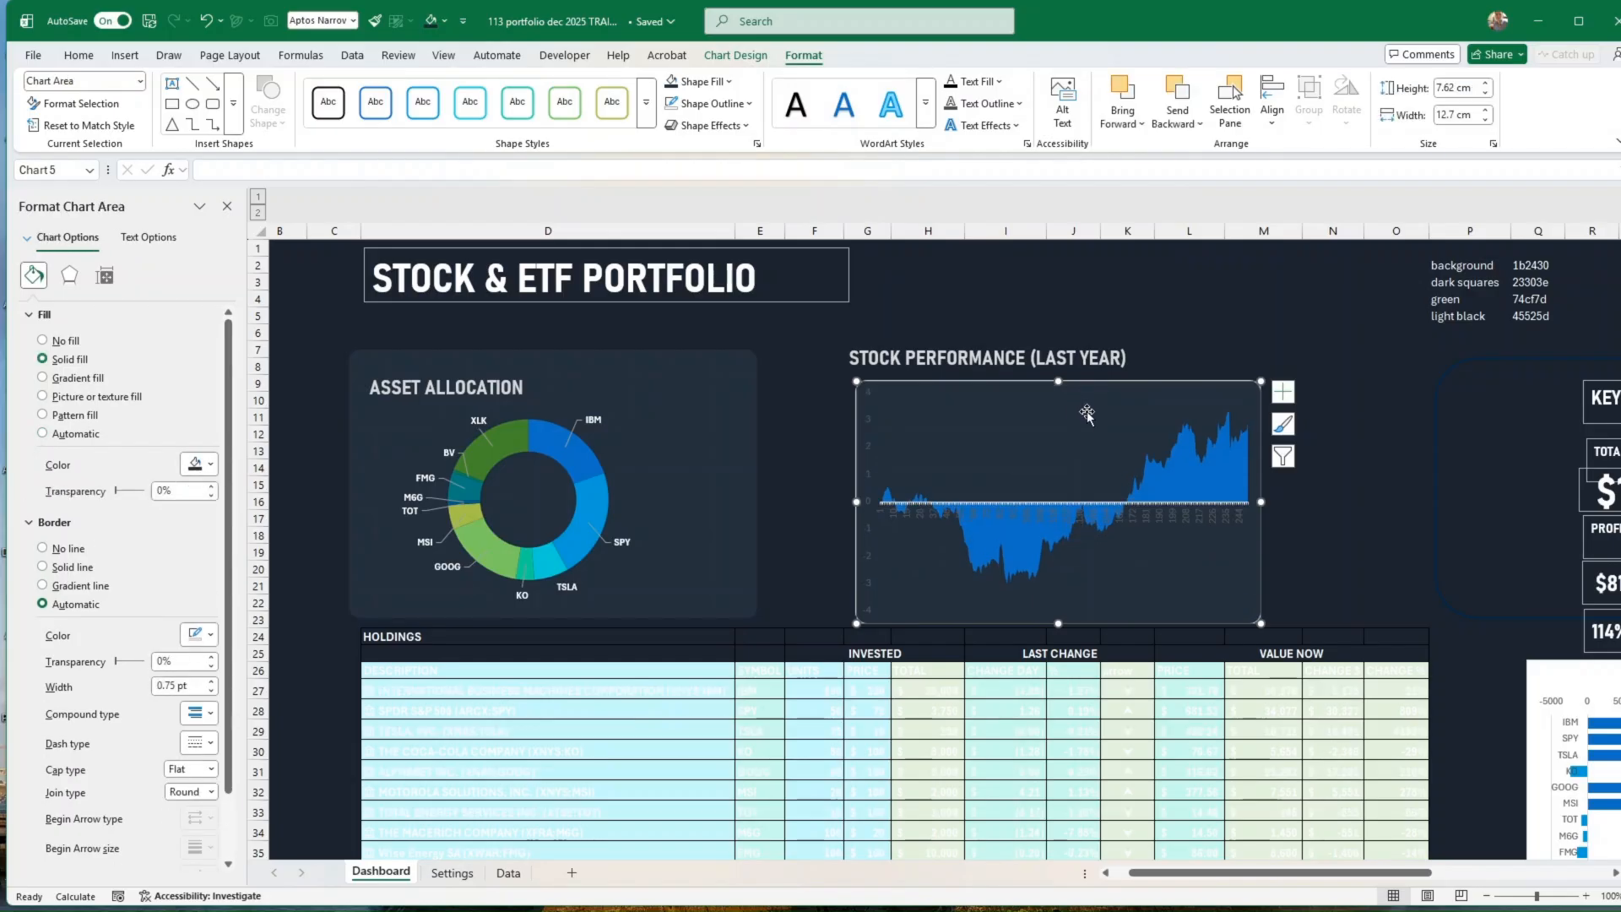
{"action": "left_click", "coordinate": [1170, 517]}
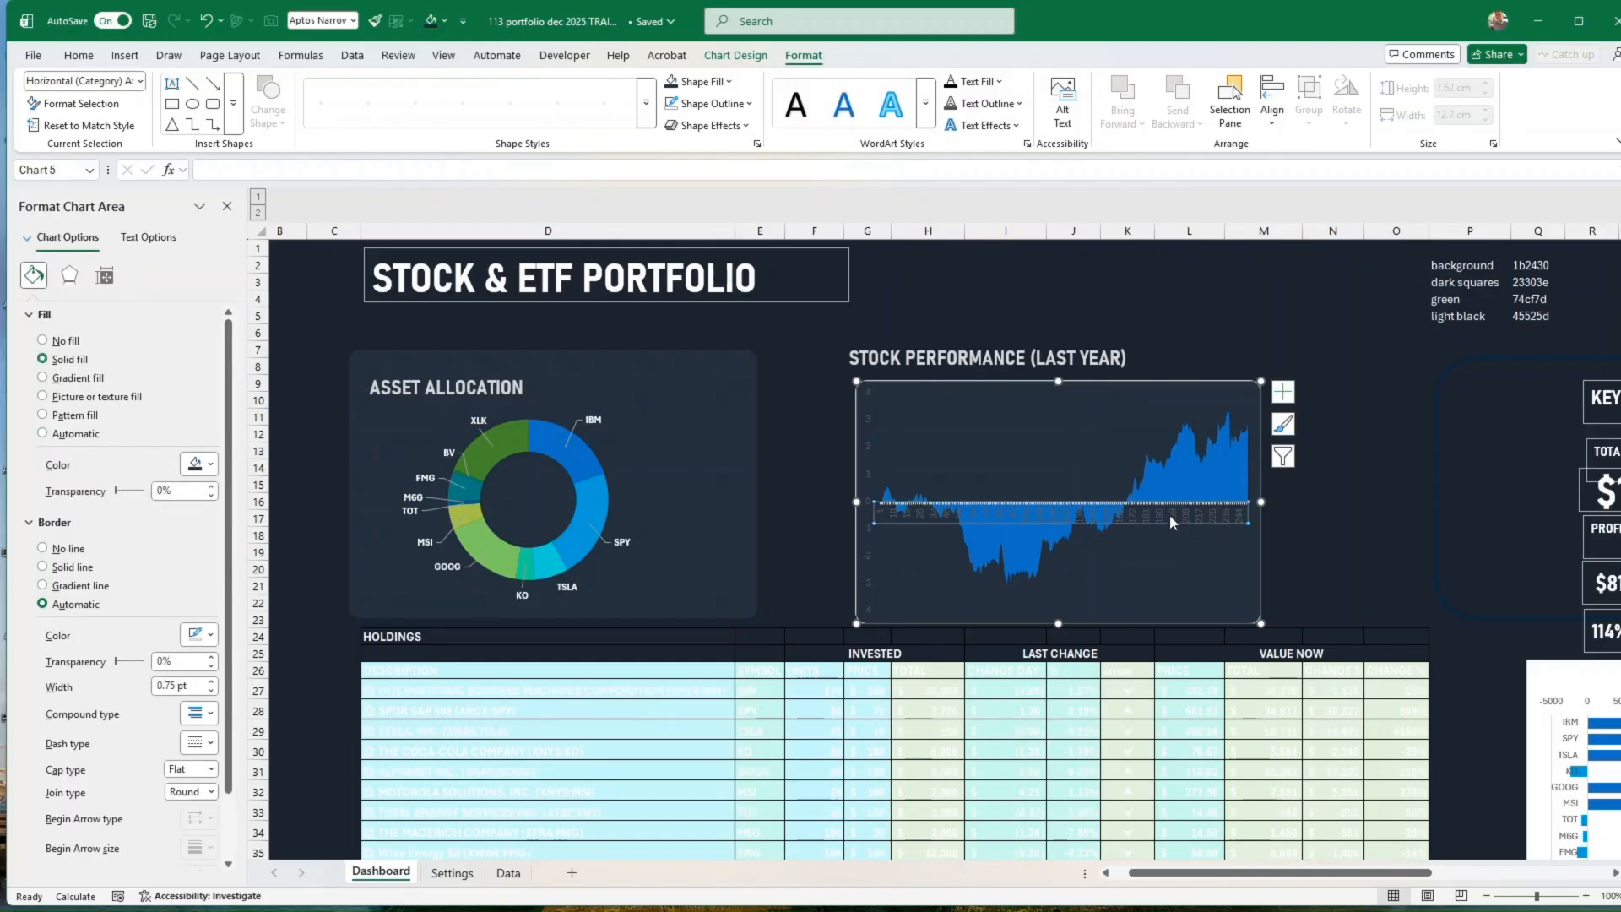
{"action": "key", "text": "Delete"}
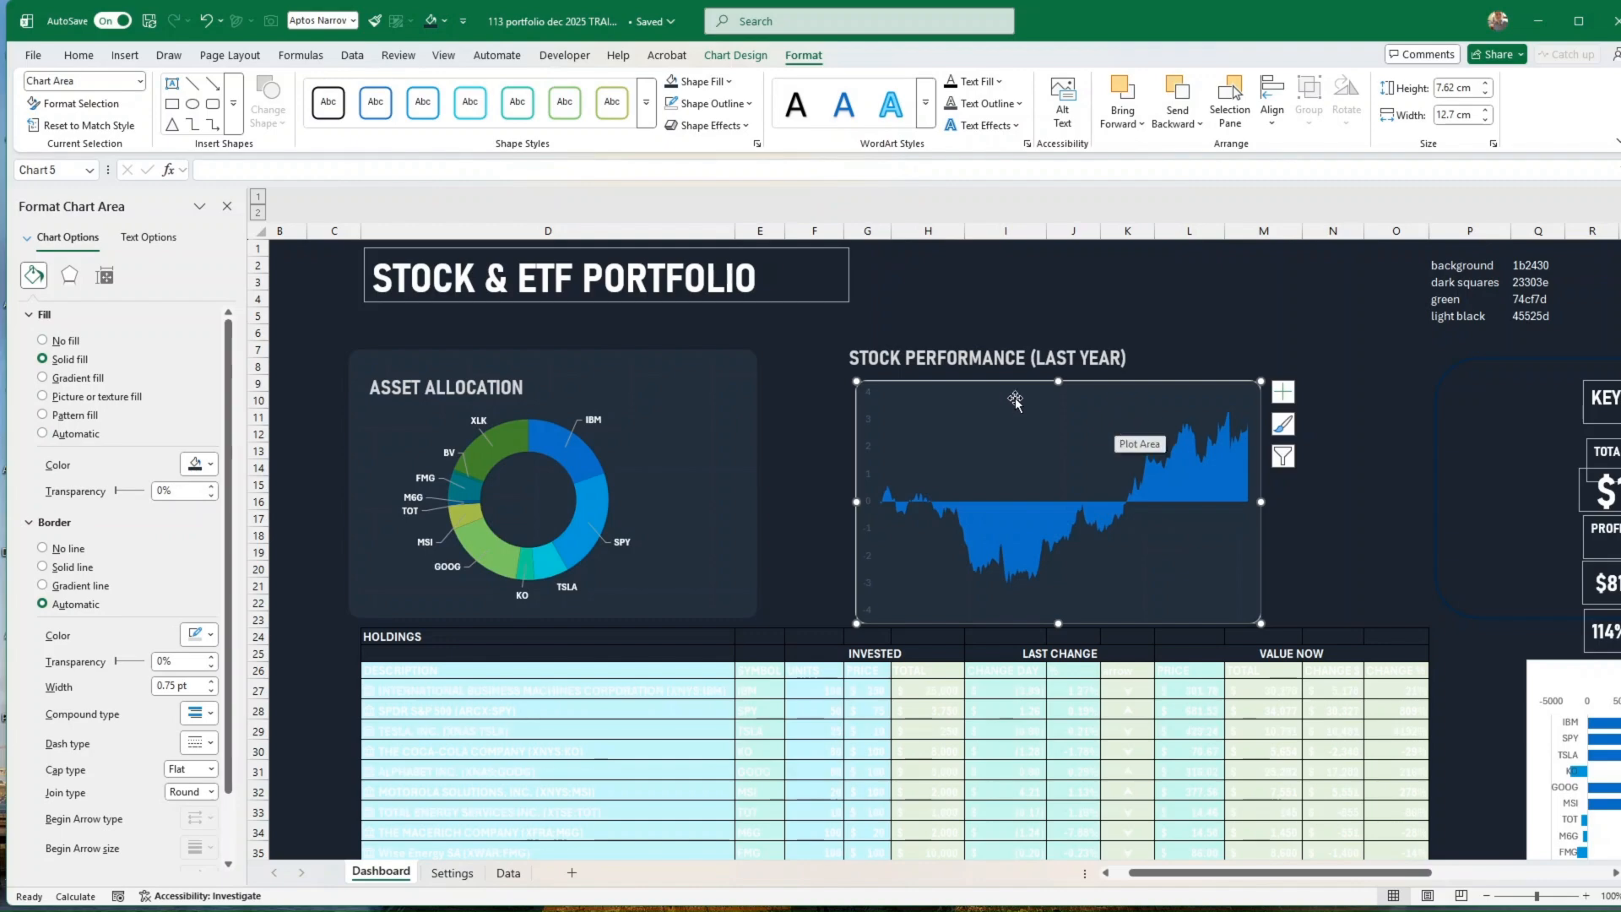
Step: Set the text fill of the area chart's vertical axis labels to white
{"action": "left_click", "coordinate": [870, 454]}
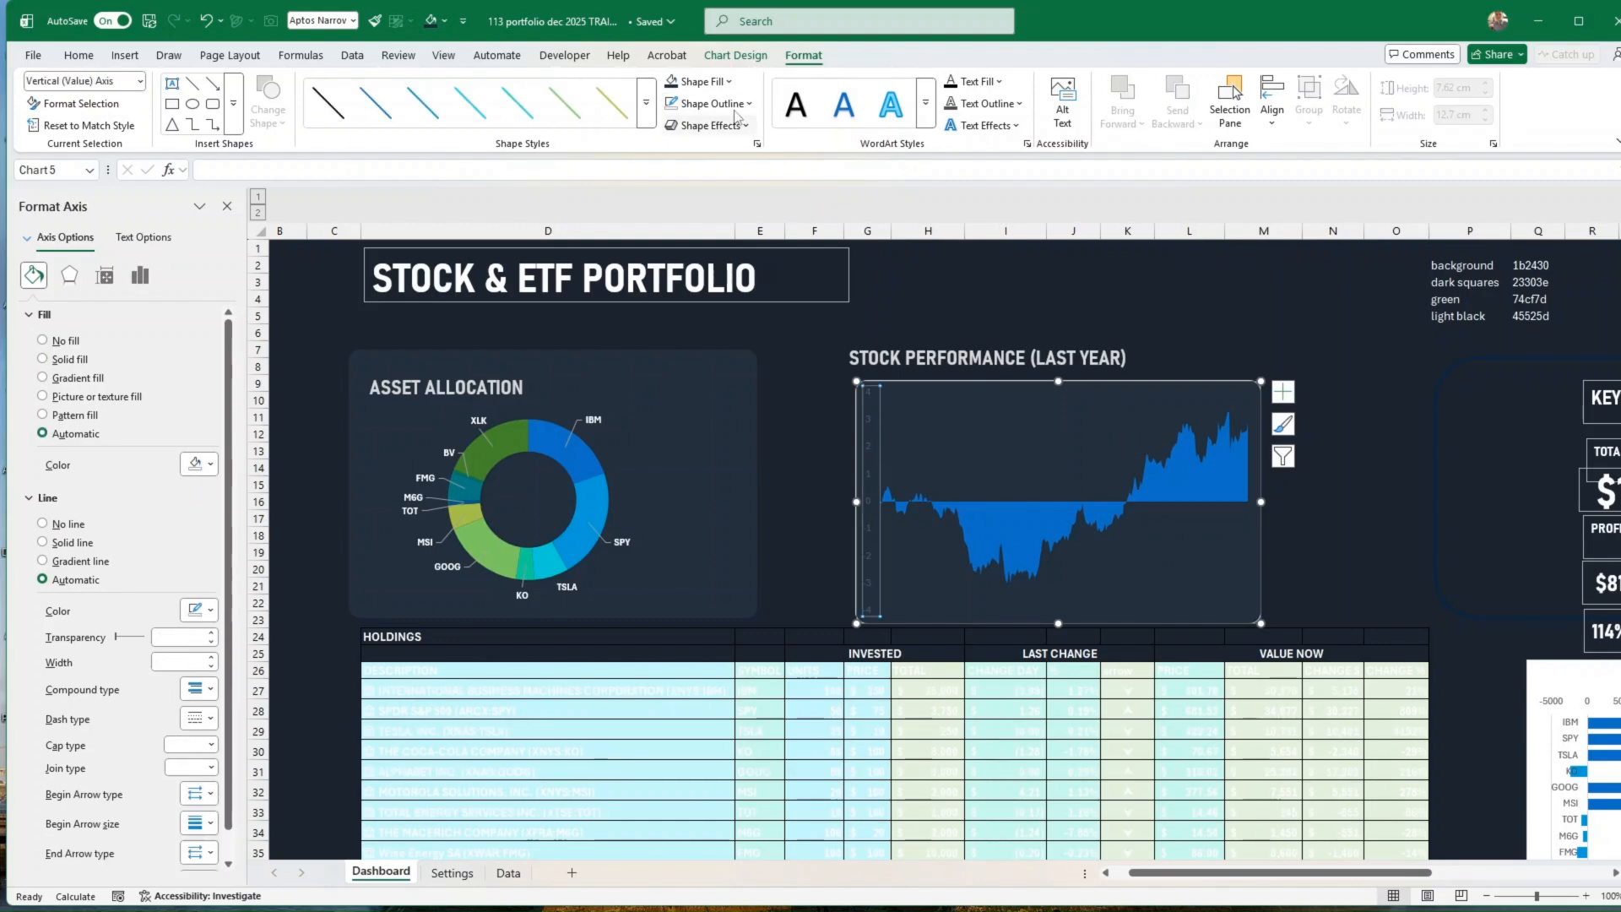
{"action": "left_click", "coordinate": [998, 82]}
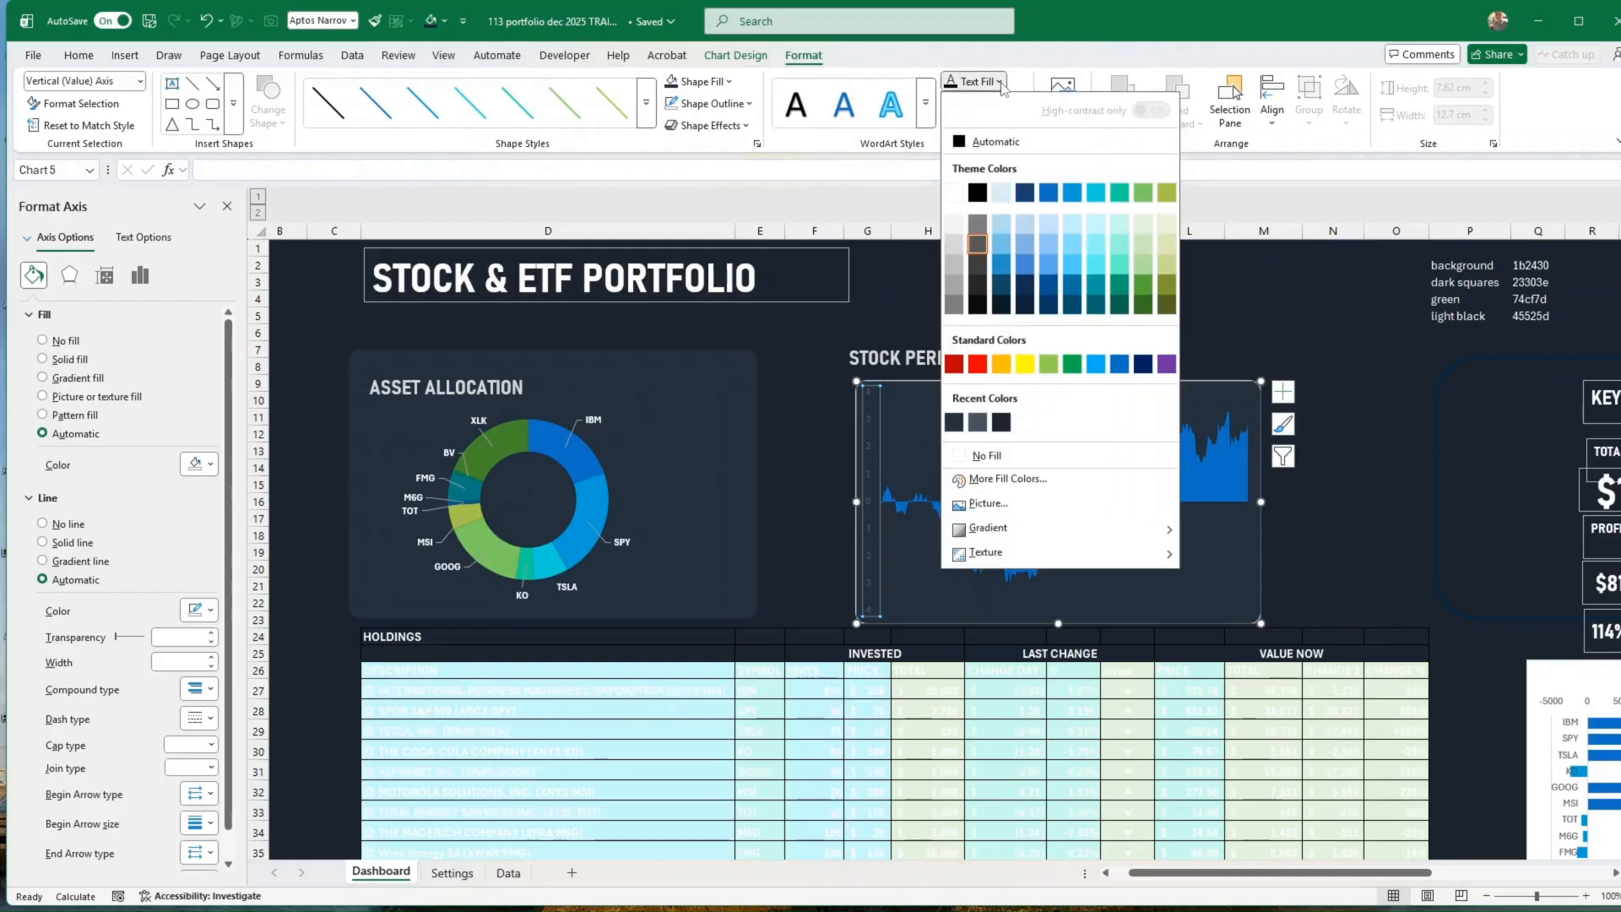
{"action": "left_click", "coordinate": [983, 427]}
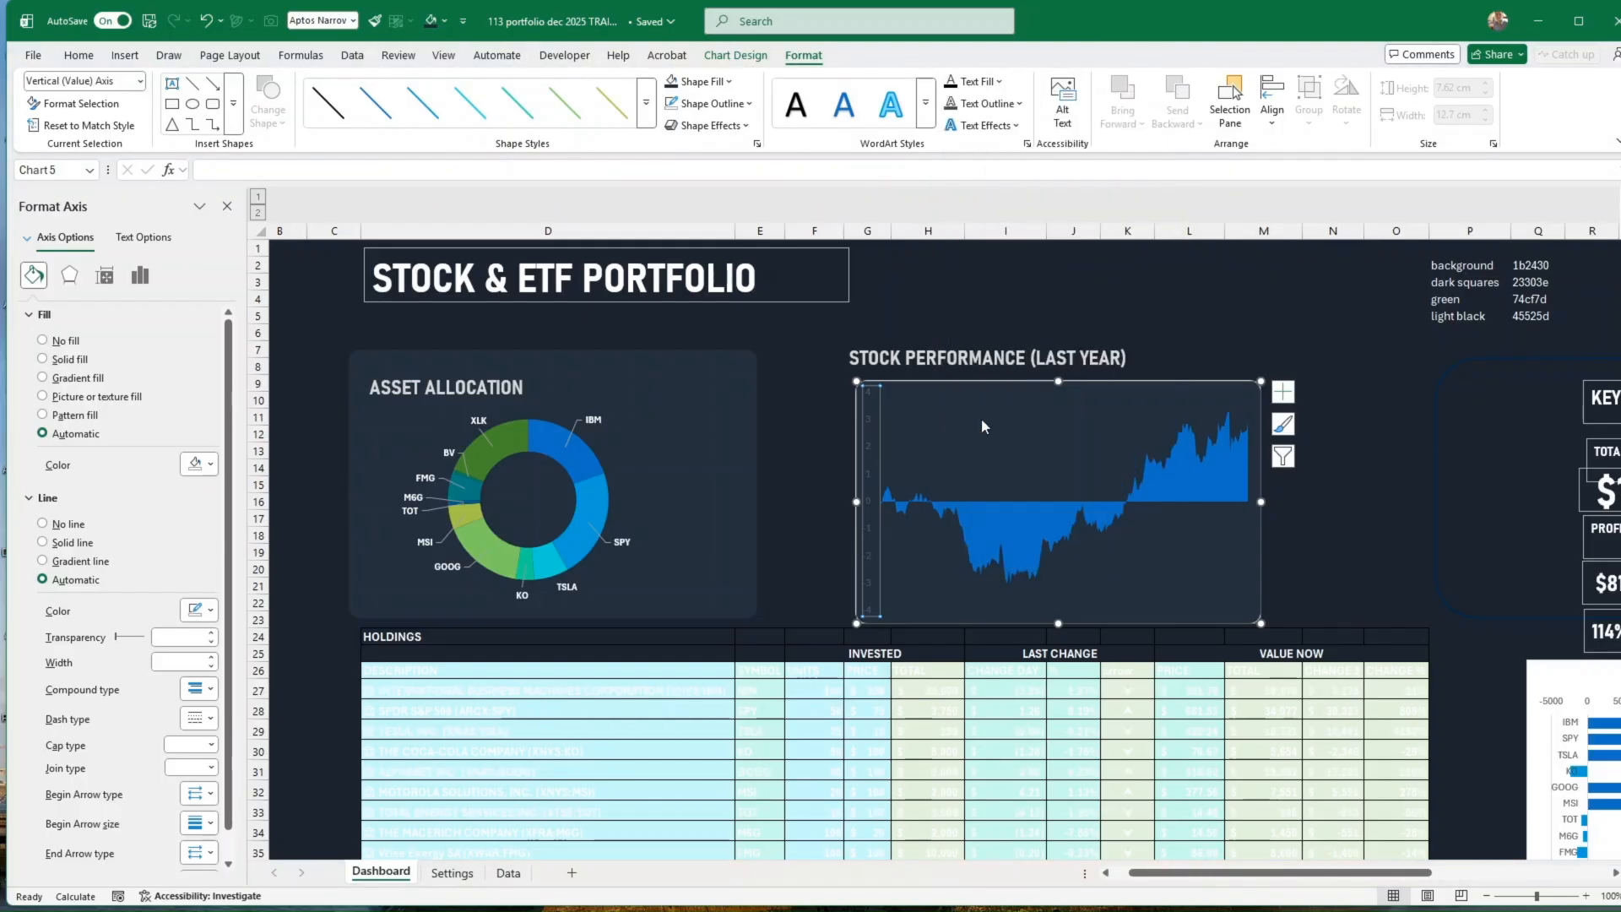
{"action": "left_click", "coordinate": [999, 82]}
{"action": "left_click", "coordinate": [959, 190]}
Step: Shrink the area chart's plot area from its upper-left corner, leaving a wider margin above and to its left
{"action": "left_click", "coordinate": [1139, 384]}
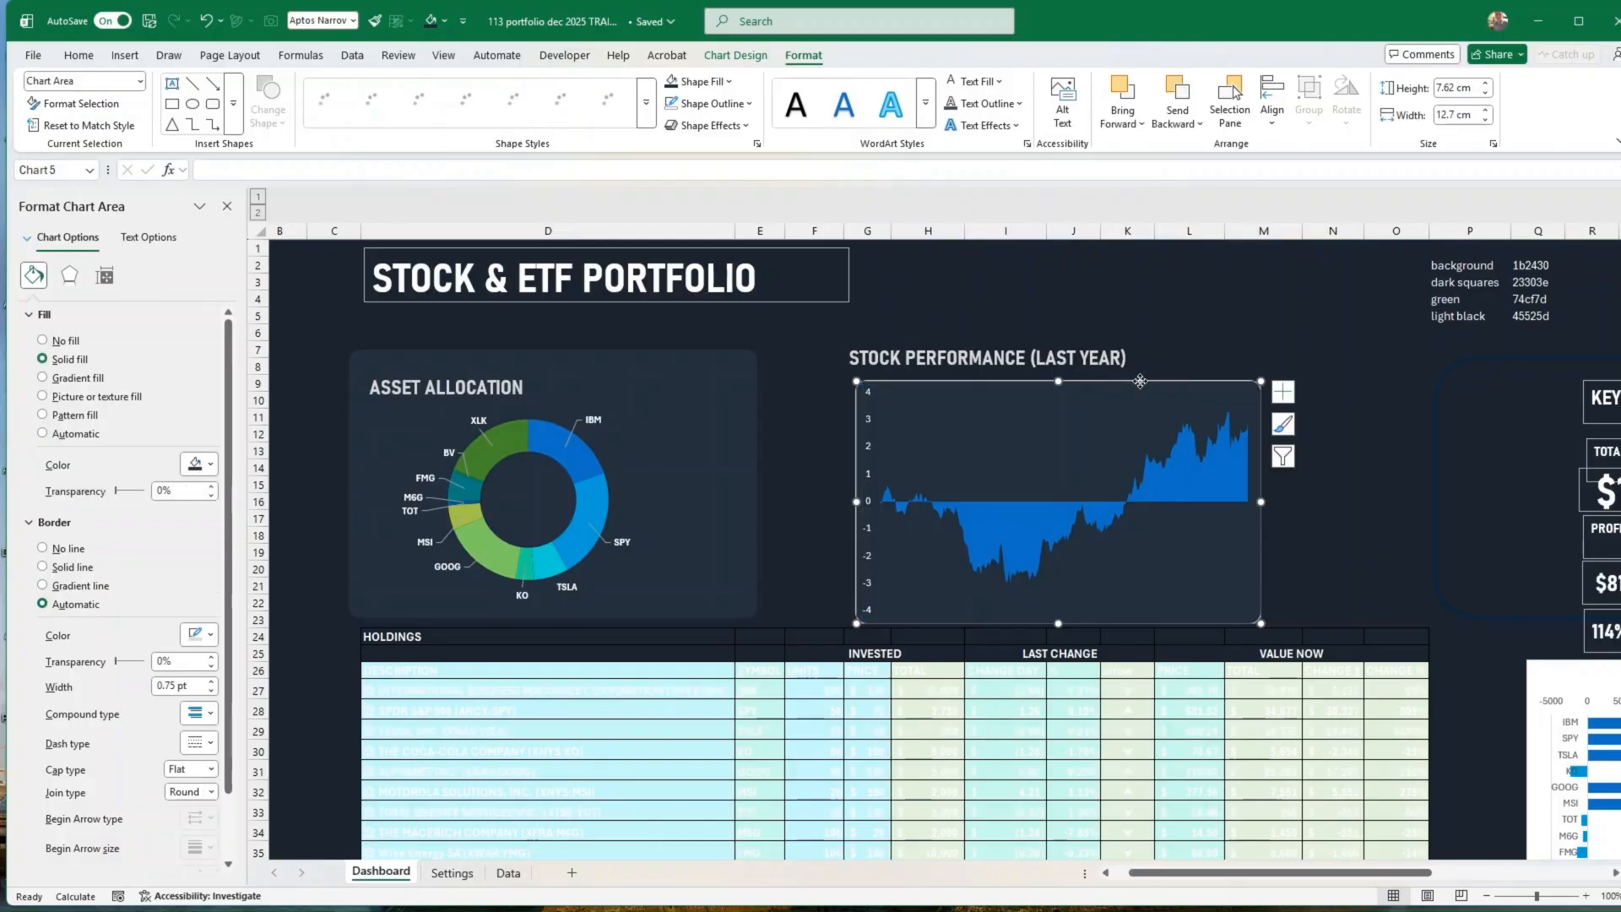
{"action": "left_click", "coordinate": [1116, 436]}
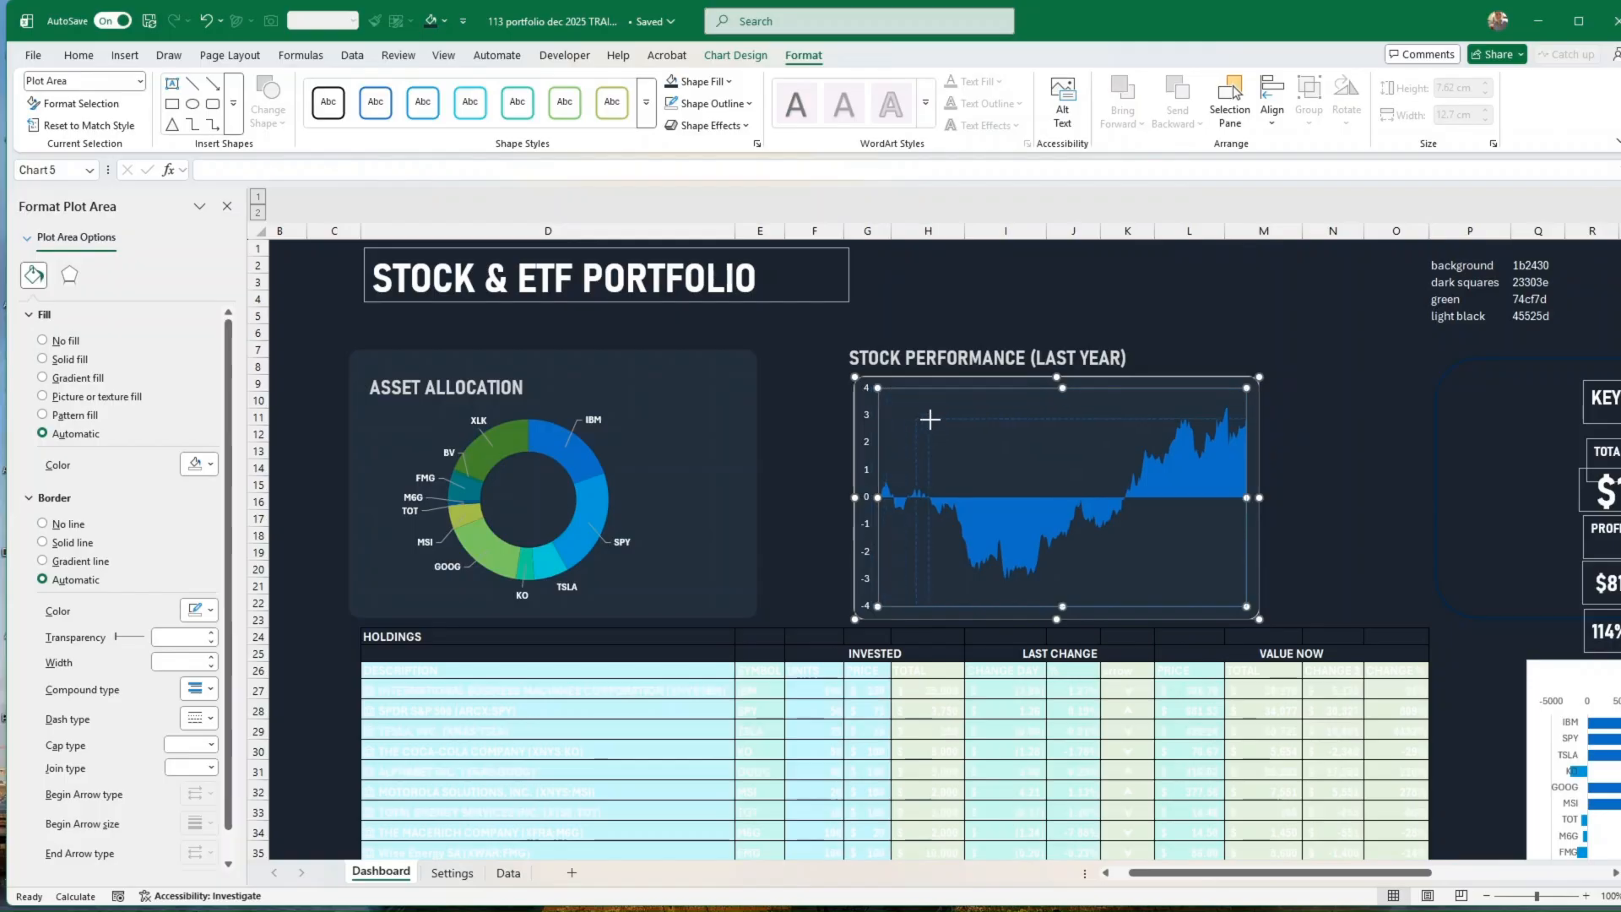
{"action": "left_click_drag", "start_coordinate": [930, 420], "coordinate": [943, 431]}
{"action": "left_click", "coordinate": [1464, 388]}
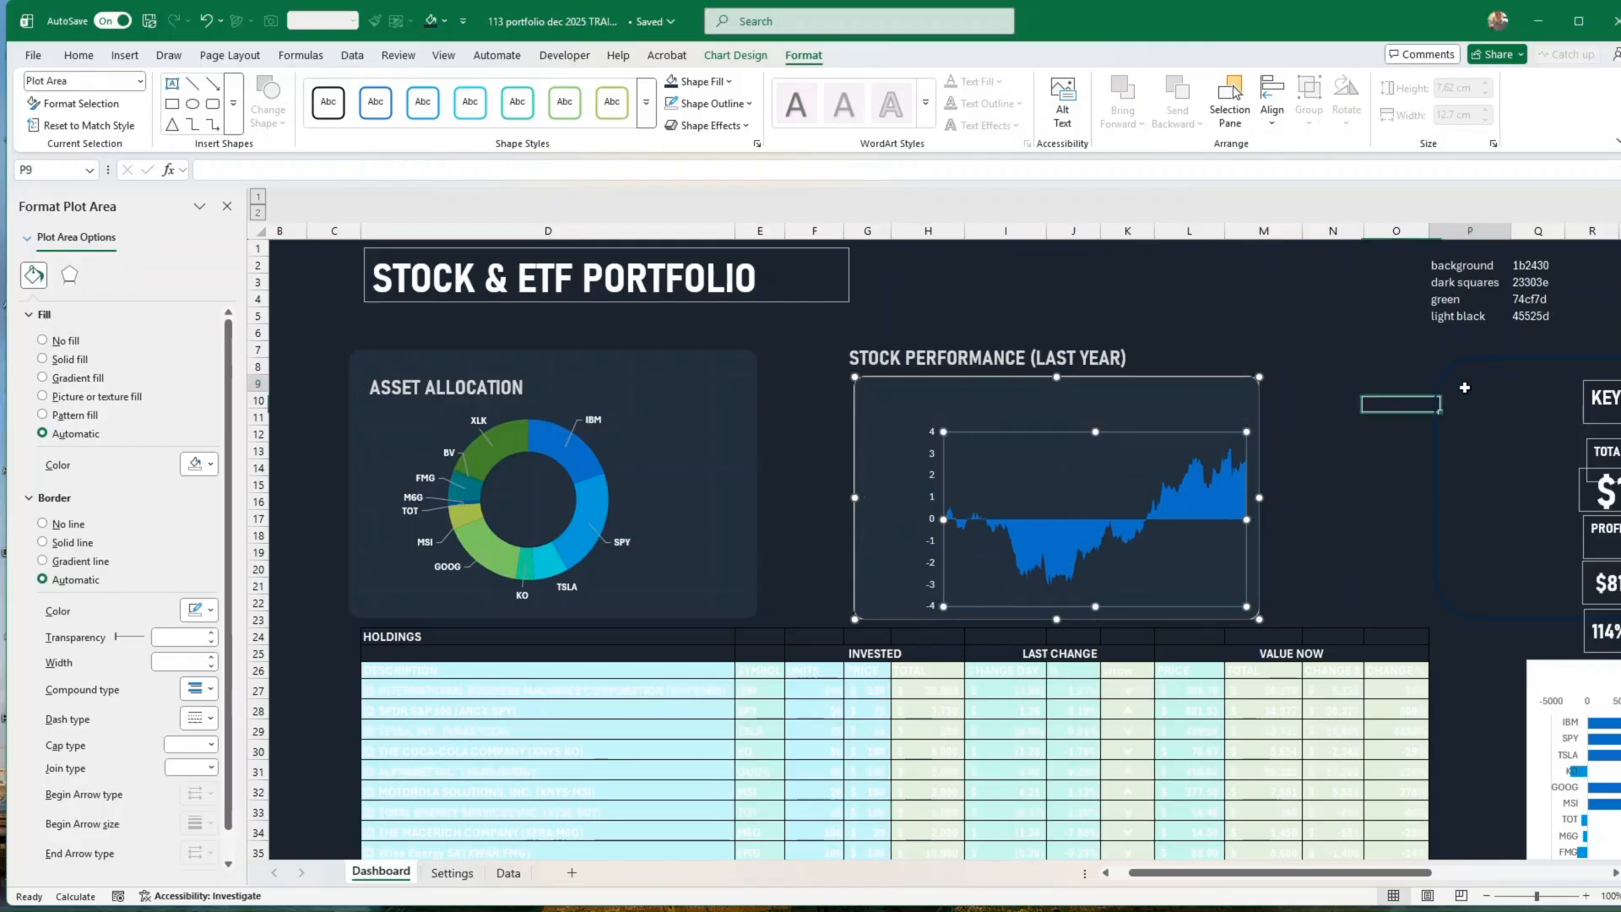
Step: Remove the outline from the stock performance area chart
{"action": "left_click", "coordinate": [1204, 375]}
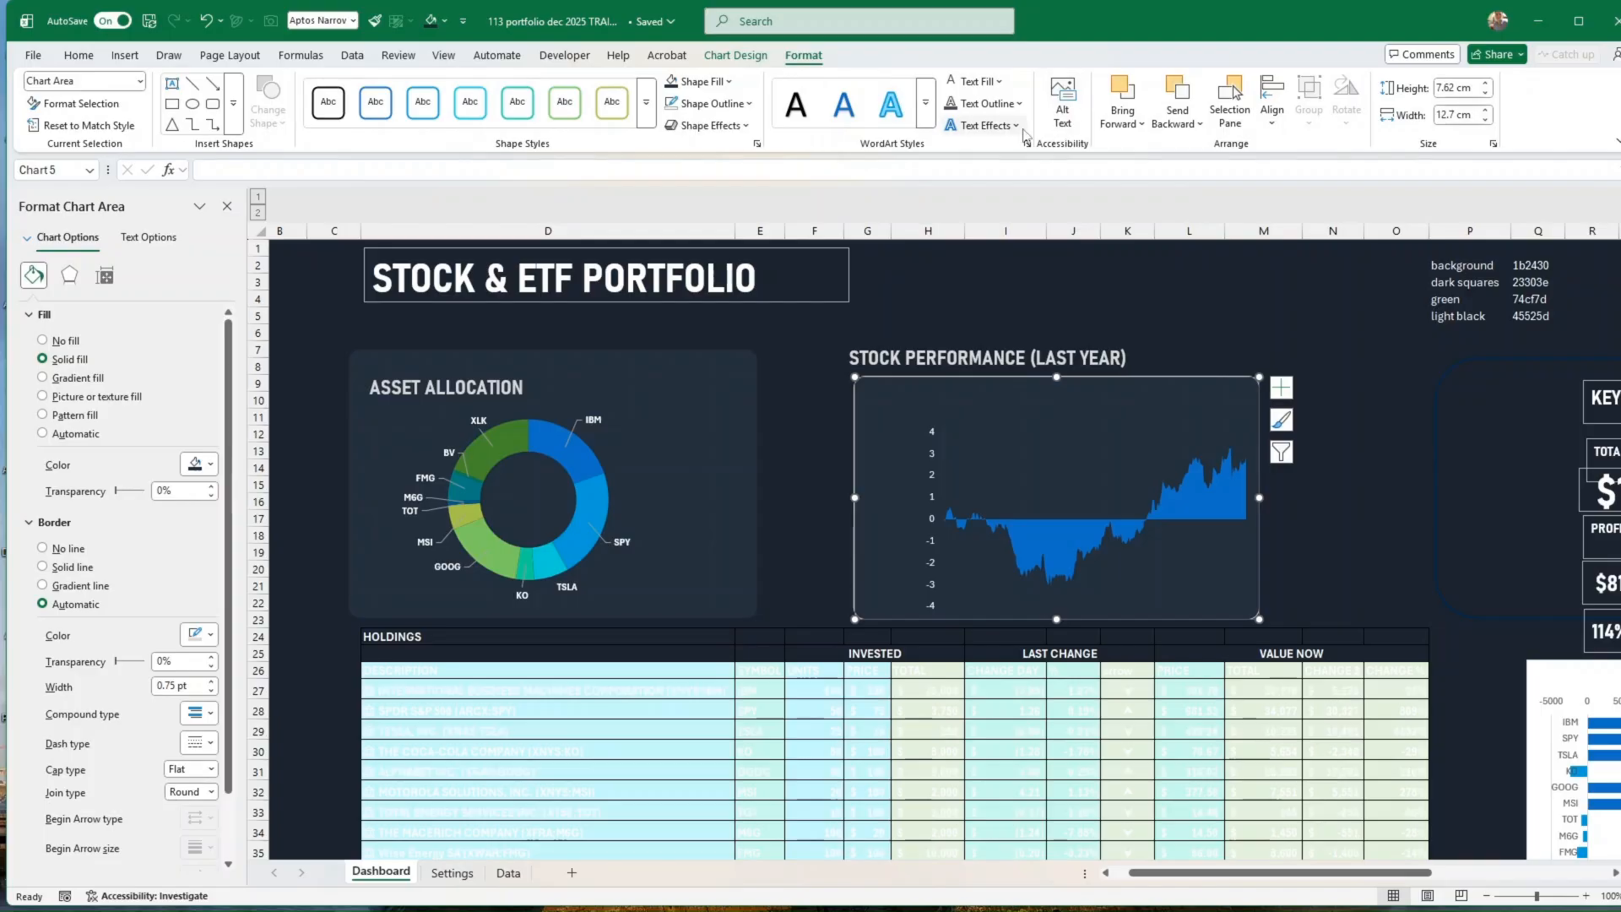
{"action": "left_click", "coordinate": [754, 105]}
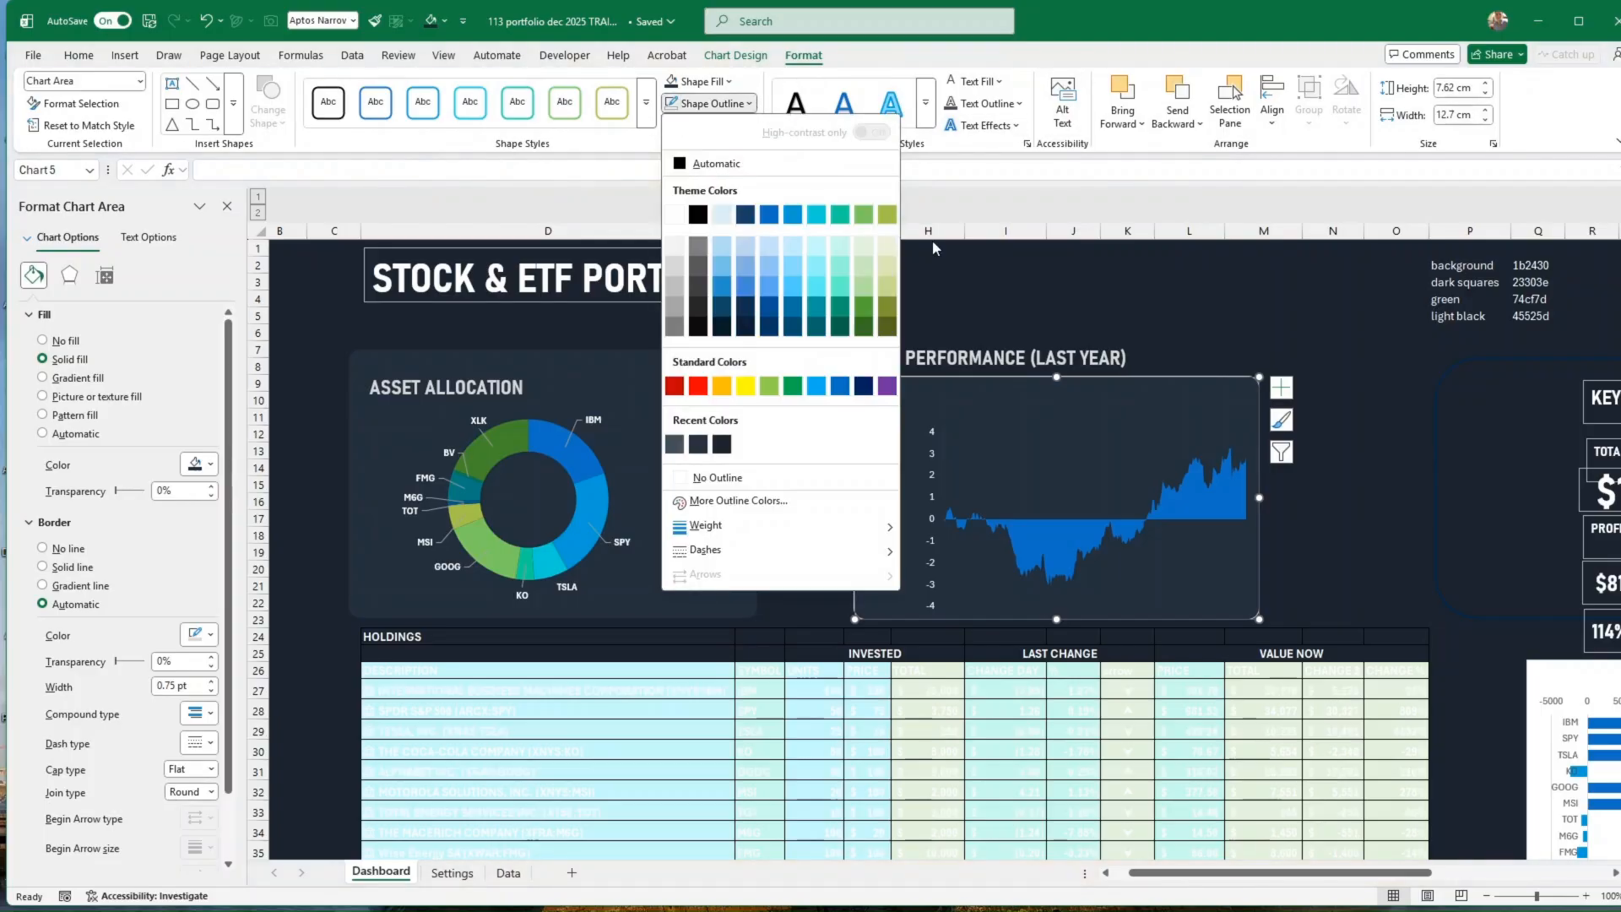
{"action": "left_click", "coordinate": [719, 471]}
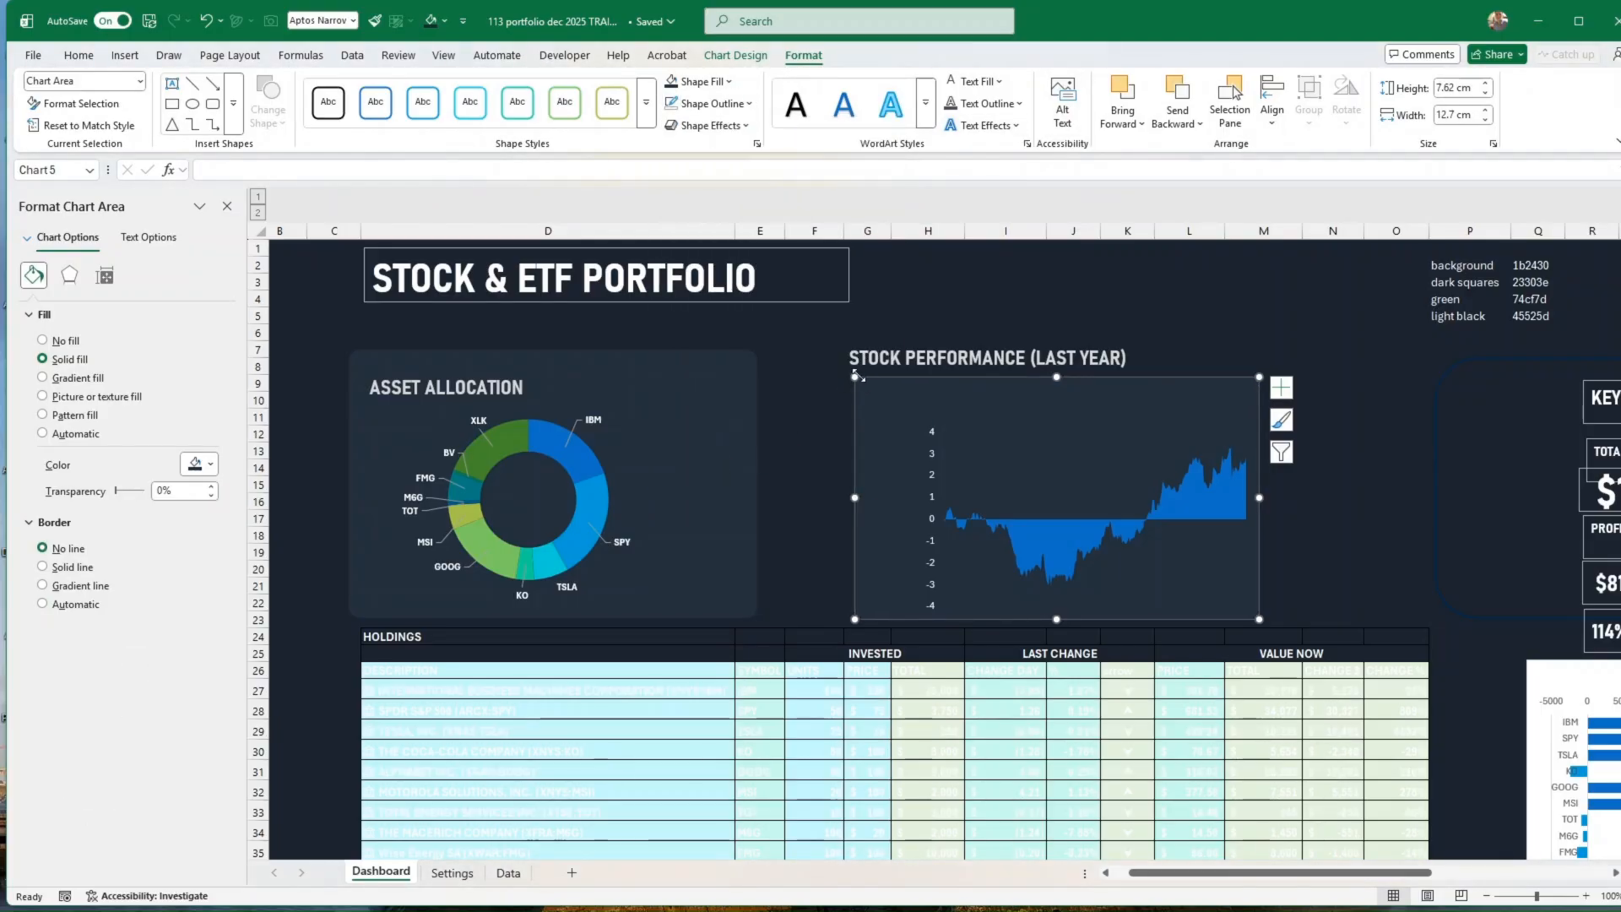
Step: Enlarge the area chart from its upper-left corner to about 13.65 by 8.41 cm and place the STOCK PERFORMANCE (LAST YEAR) heading inside it
{"action": "left_click_drag", "start_coordinate": [855, 377], "coordinate": [824, 352]}
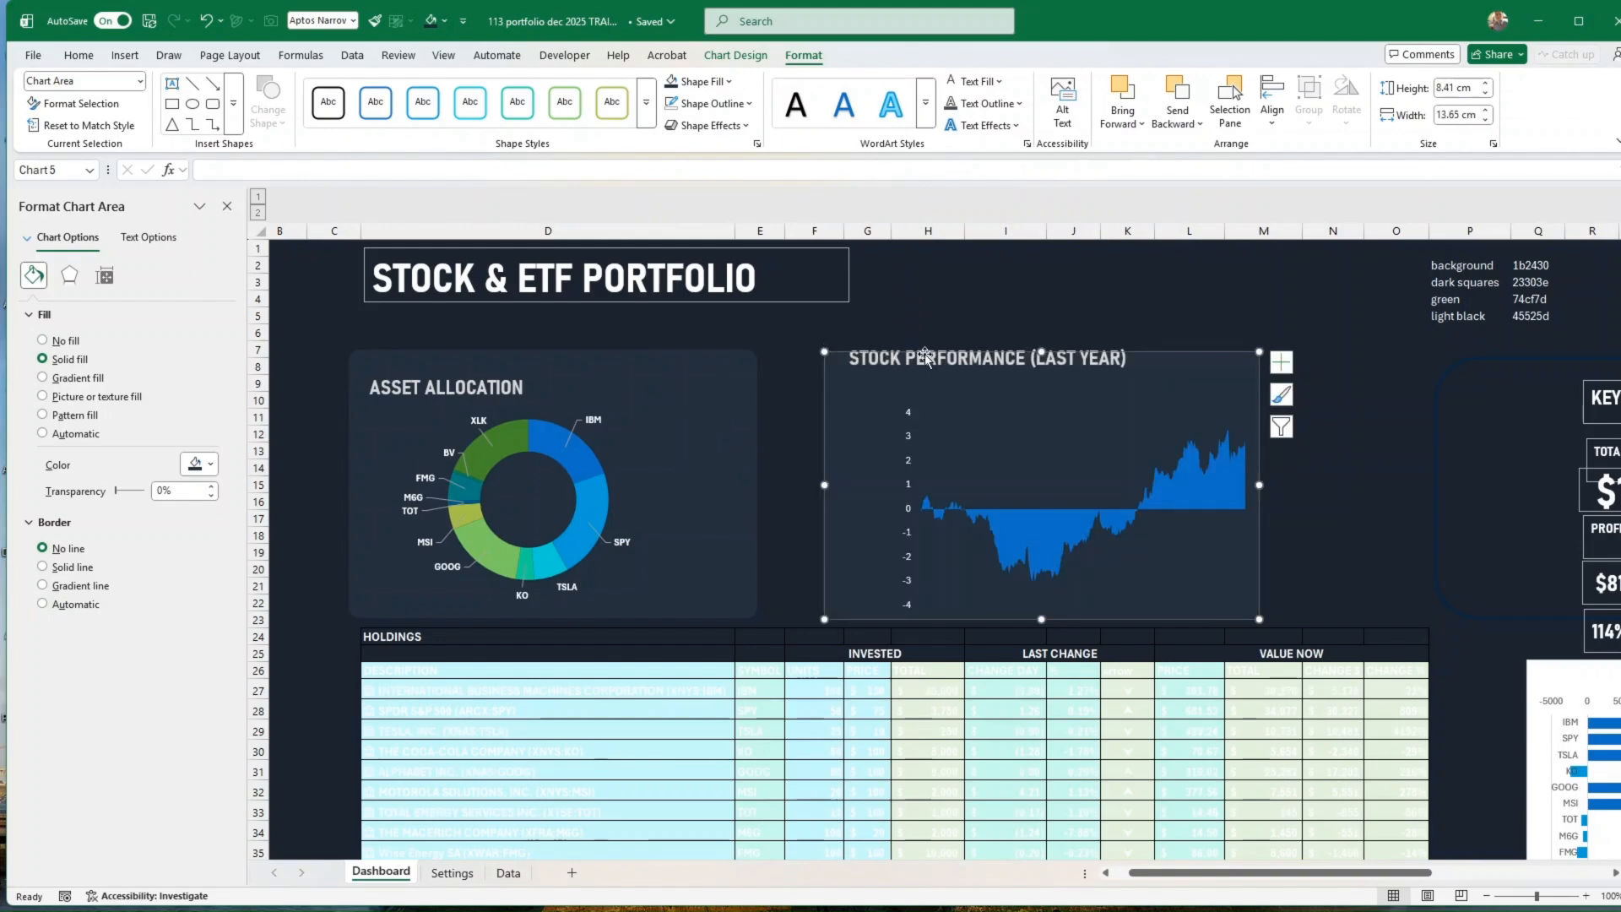
{"action": "left_click", "coordinate": [952, 366]}
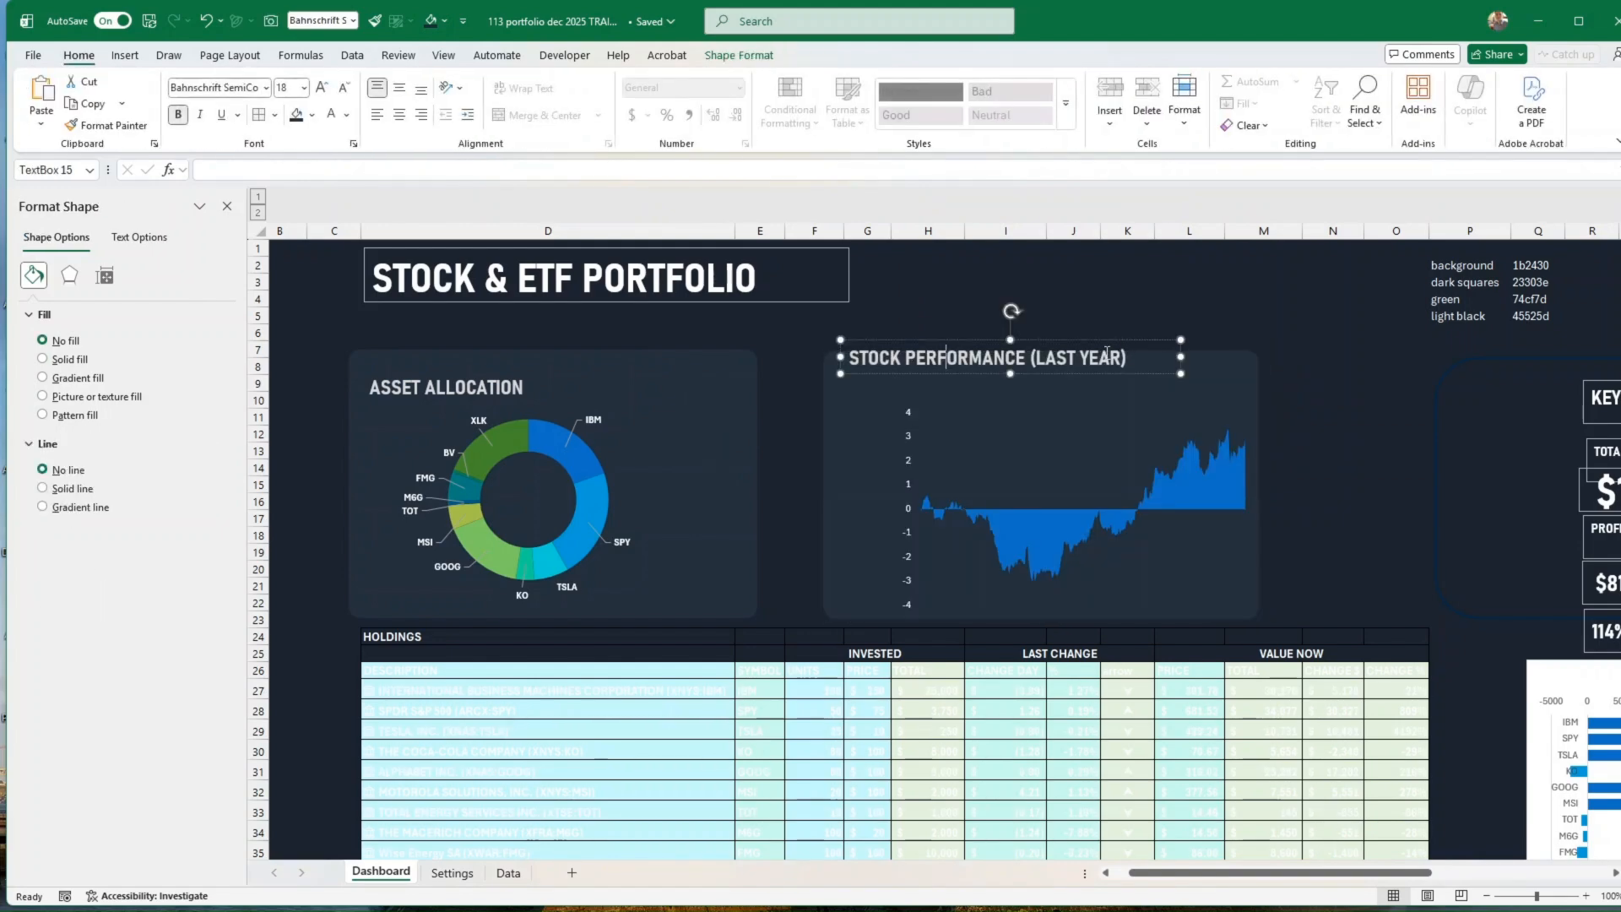
{"action": "left_click_drag", "start_coordinate": [1081, 373], "coordinate": [1085, 394]}
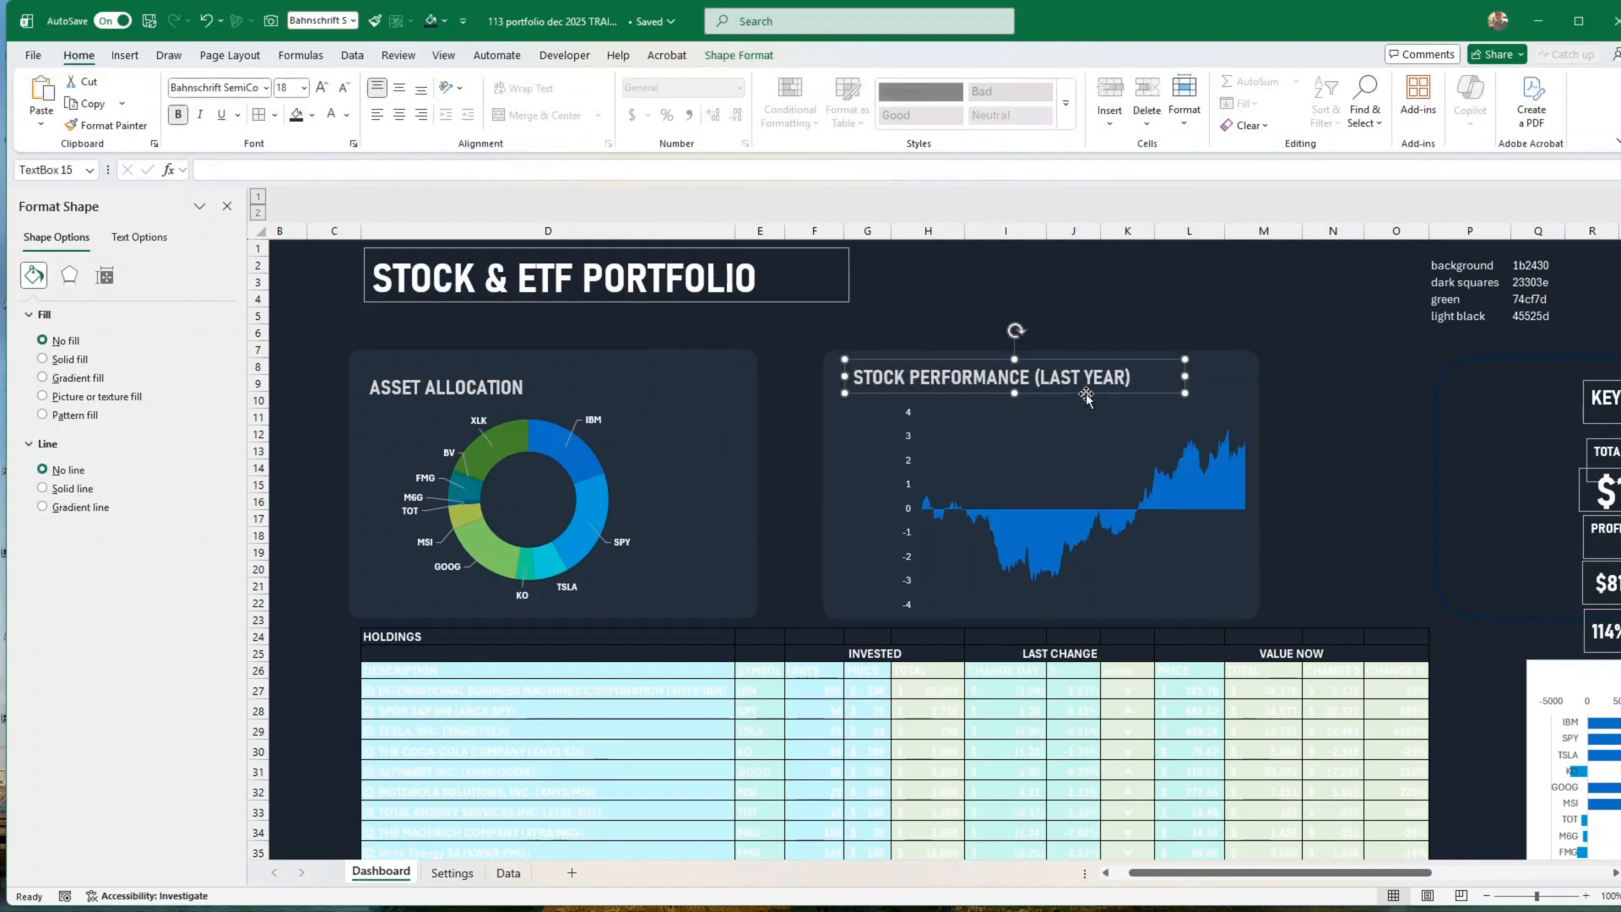
Step: Widen the area chart's plot area by extending its left edge toward the chart's left side
{"action": "left_click", "coordinate": [1055, 468]}
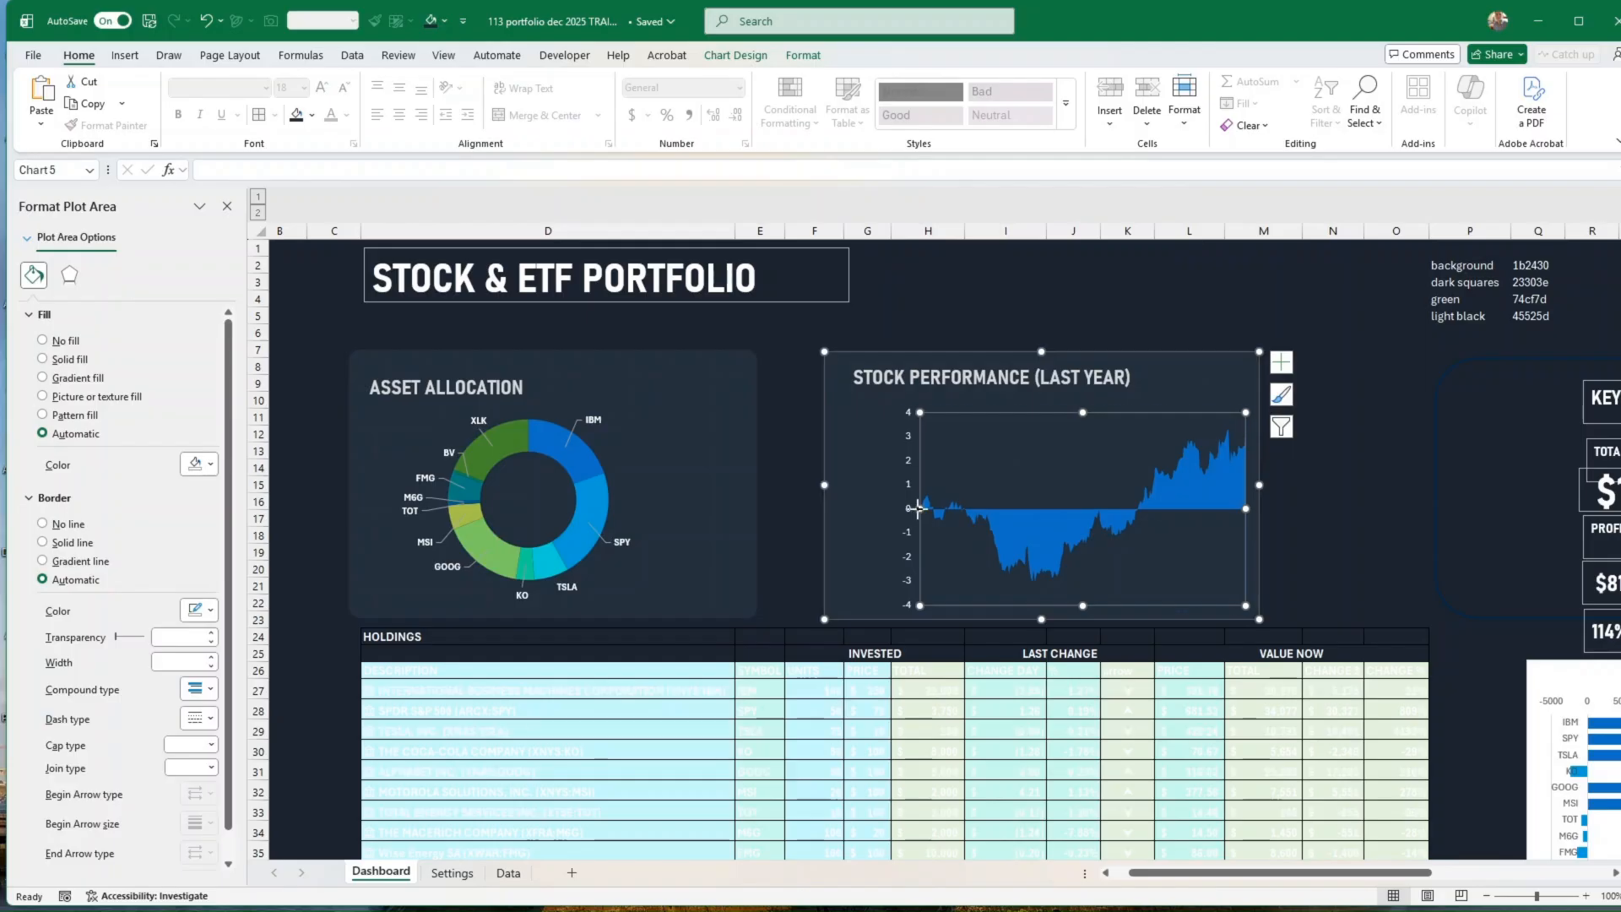
{"action": "left_click_drag", "start_coordinate": [919, 509], "coordinate": [876, 508]}
{"action": "left_click", "coordinate": [1379, 518]}
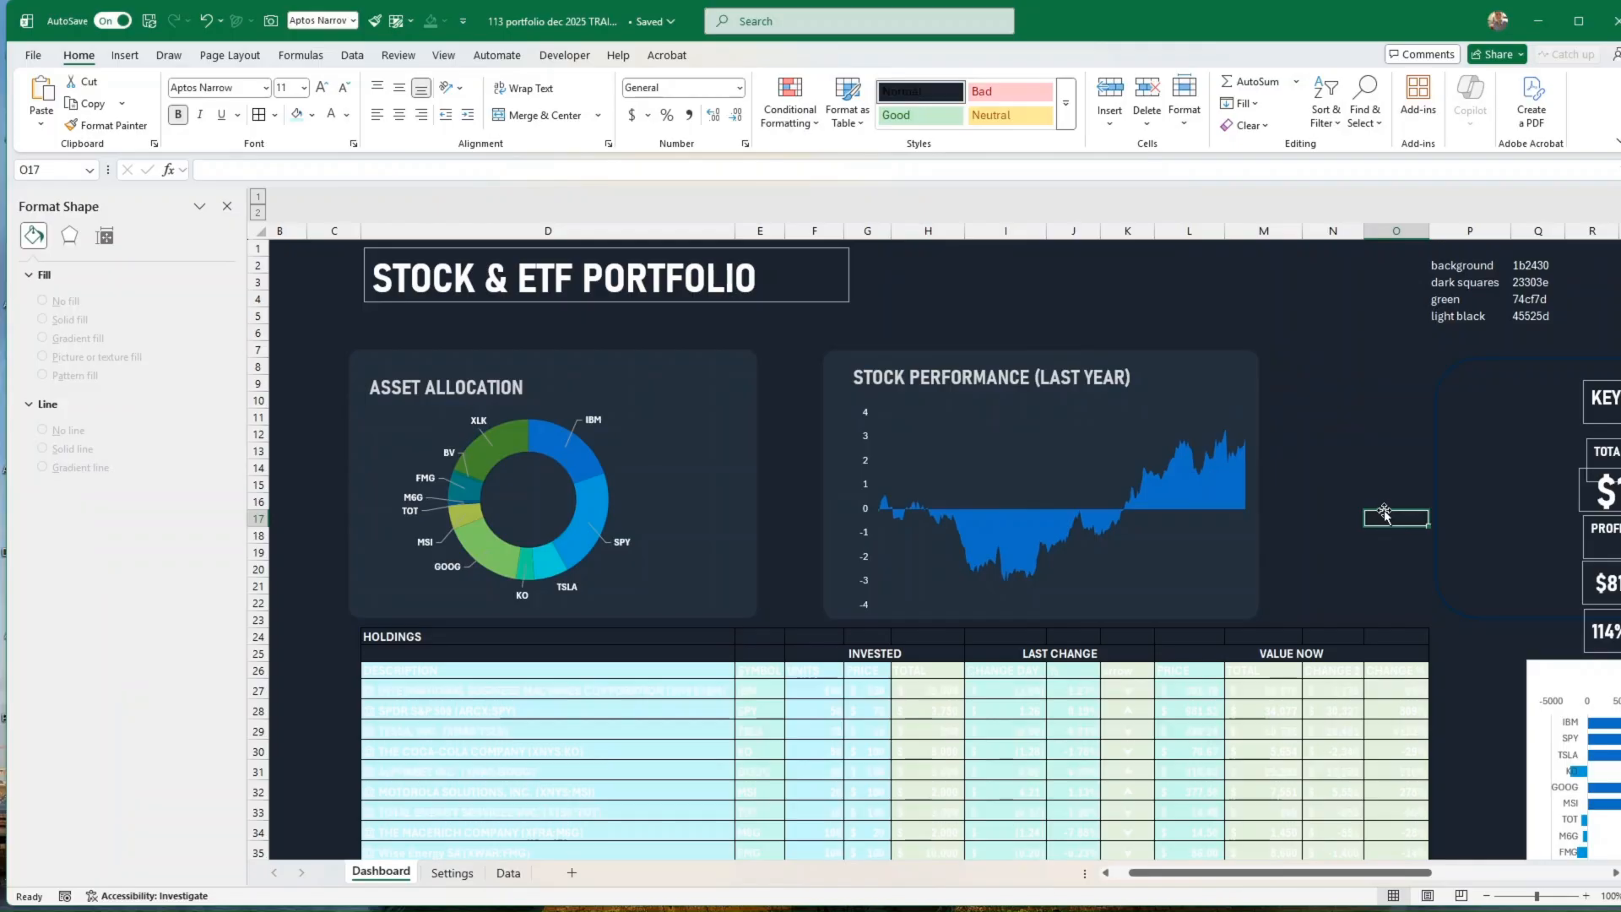
Step: Set the outline of the area chart's data series to white
{"action": "left_click", "coordinate": [1193, 485]}
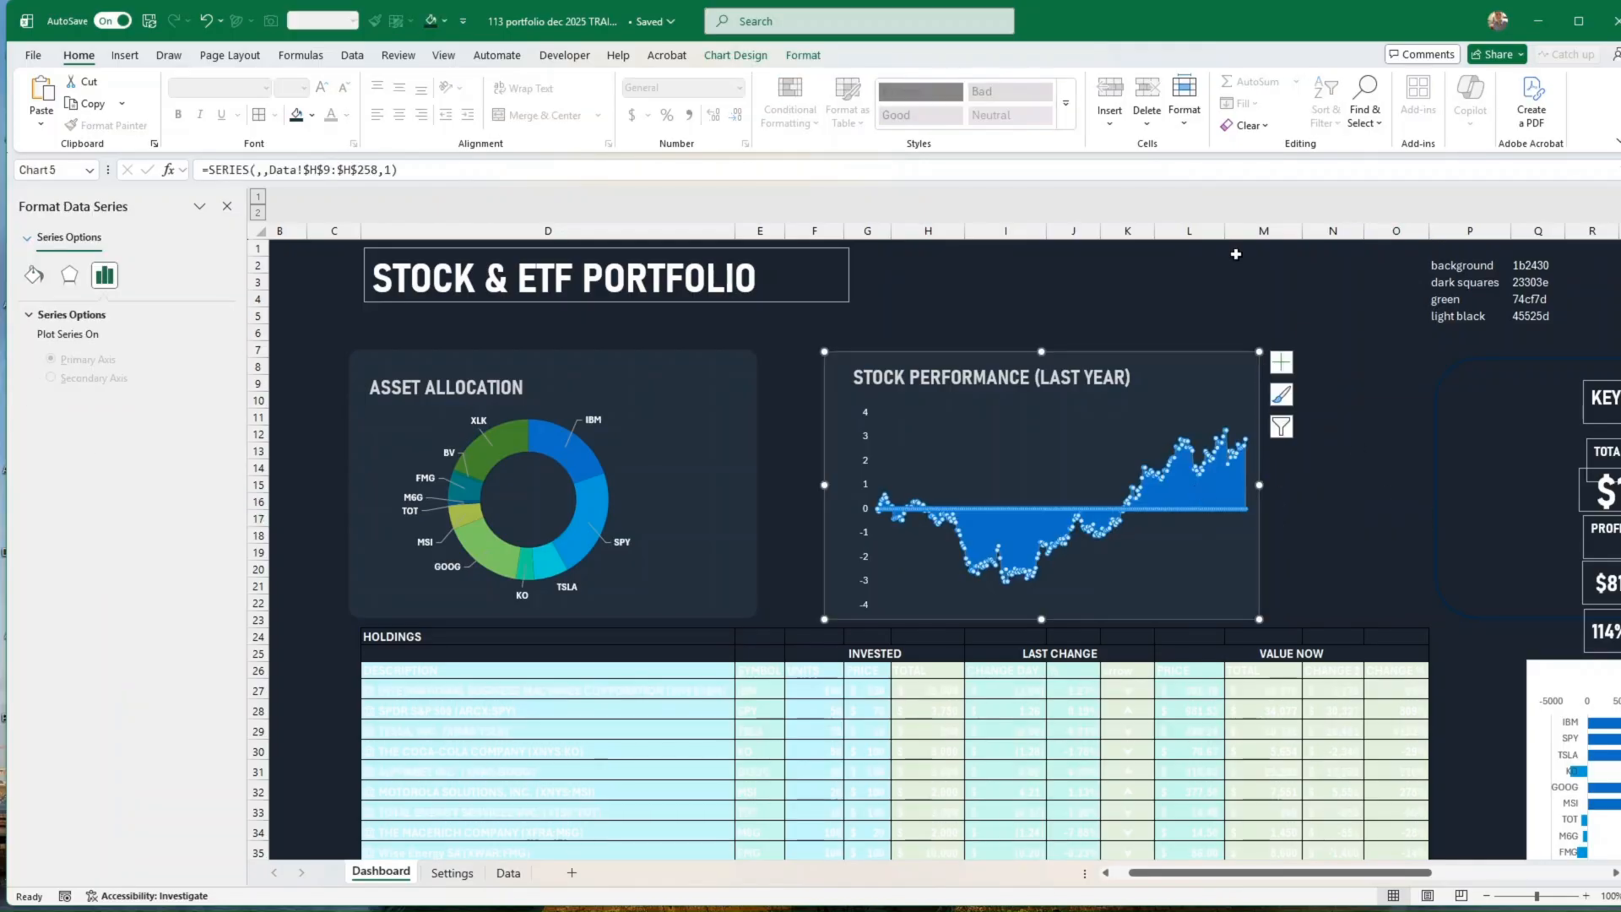
{"action": "left_click", "coordinate": [803, 56]}
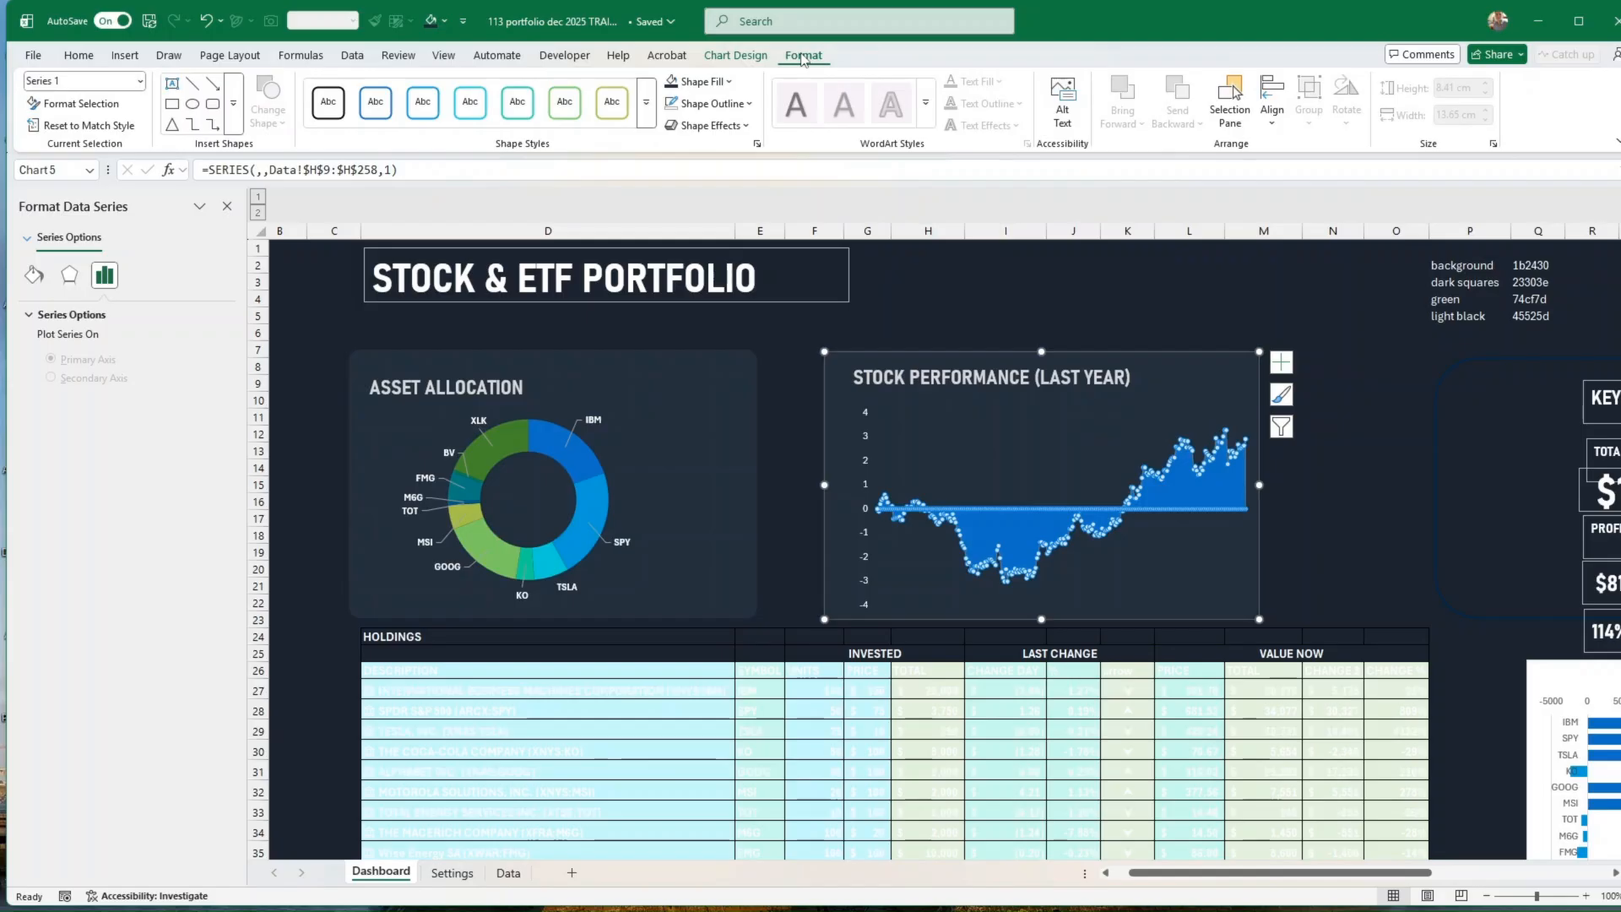
{"action": "left_click", "coordinate": [749, 103]}
{"action": "left_click", "coordinate": [683, 214]}
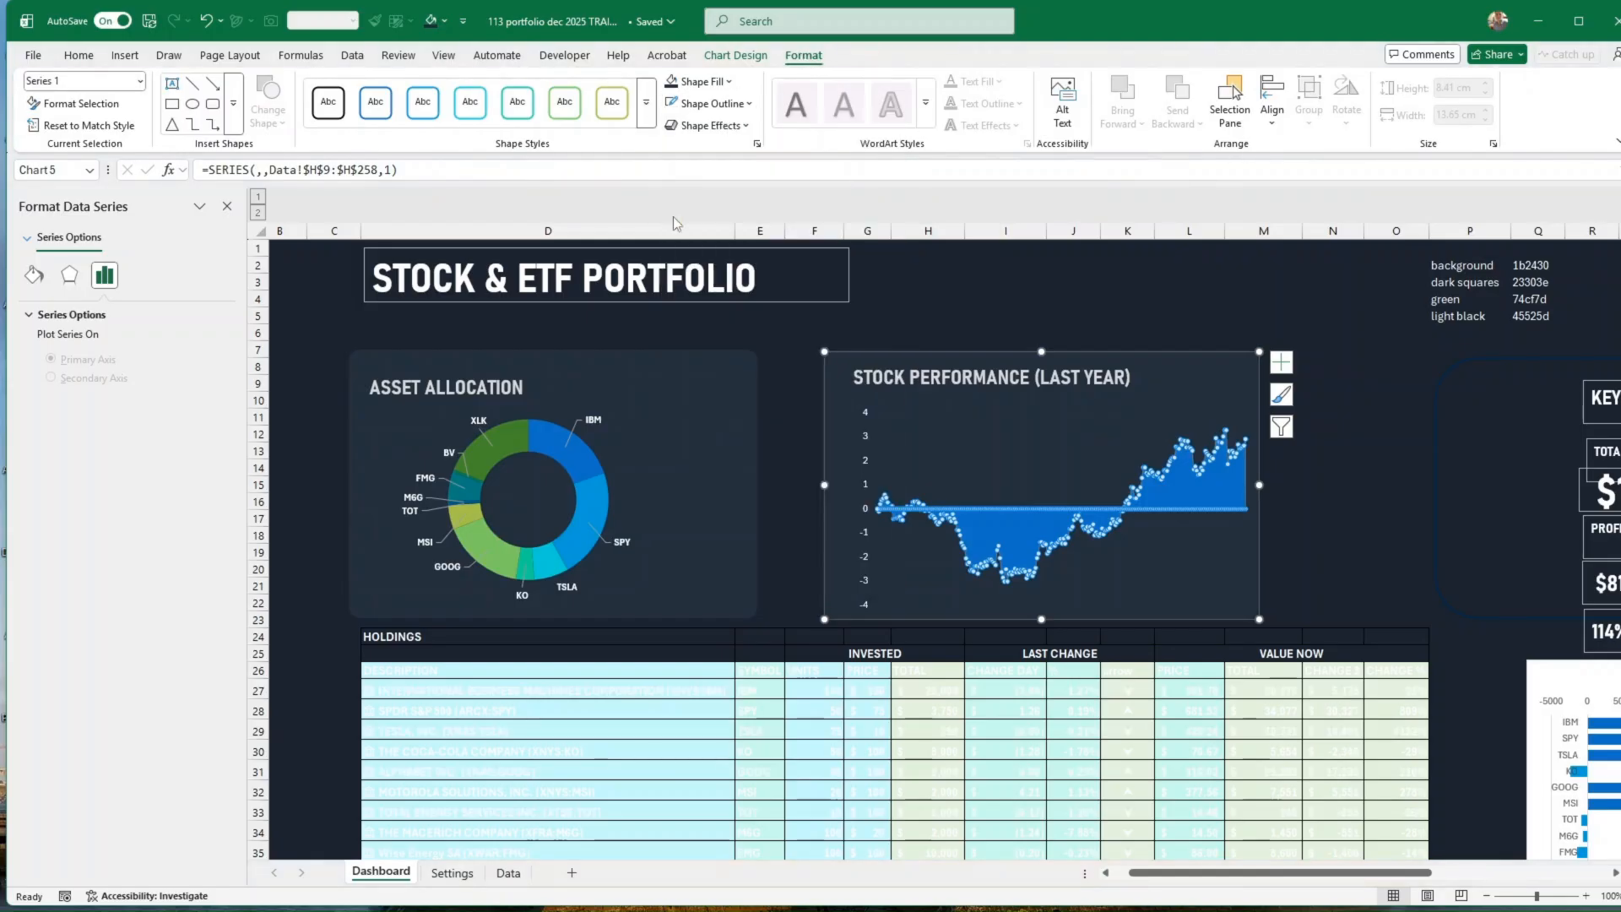
{"action": "left_click", "coordinate": [1385, 486]}
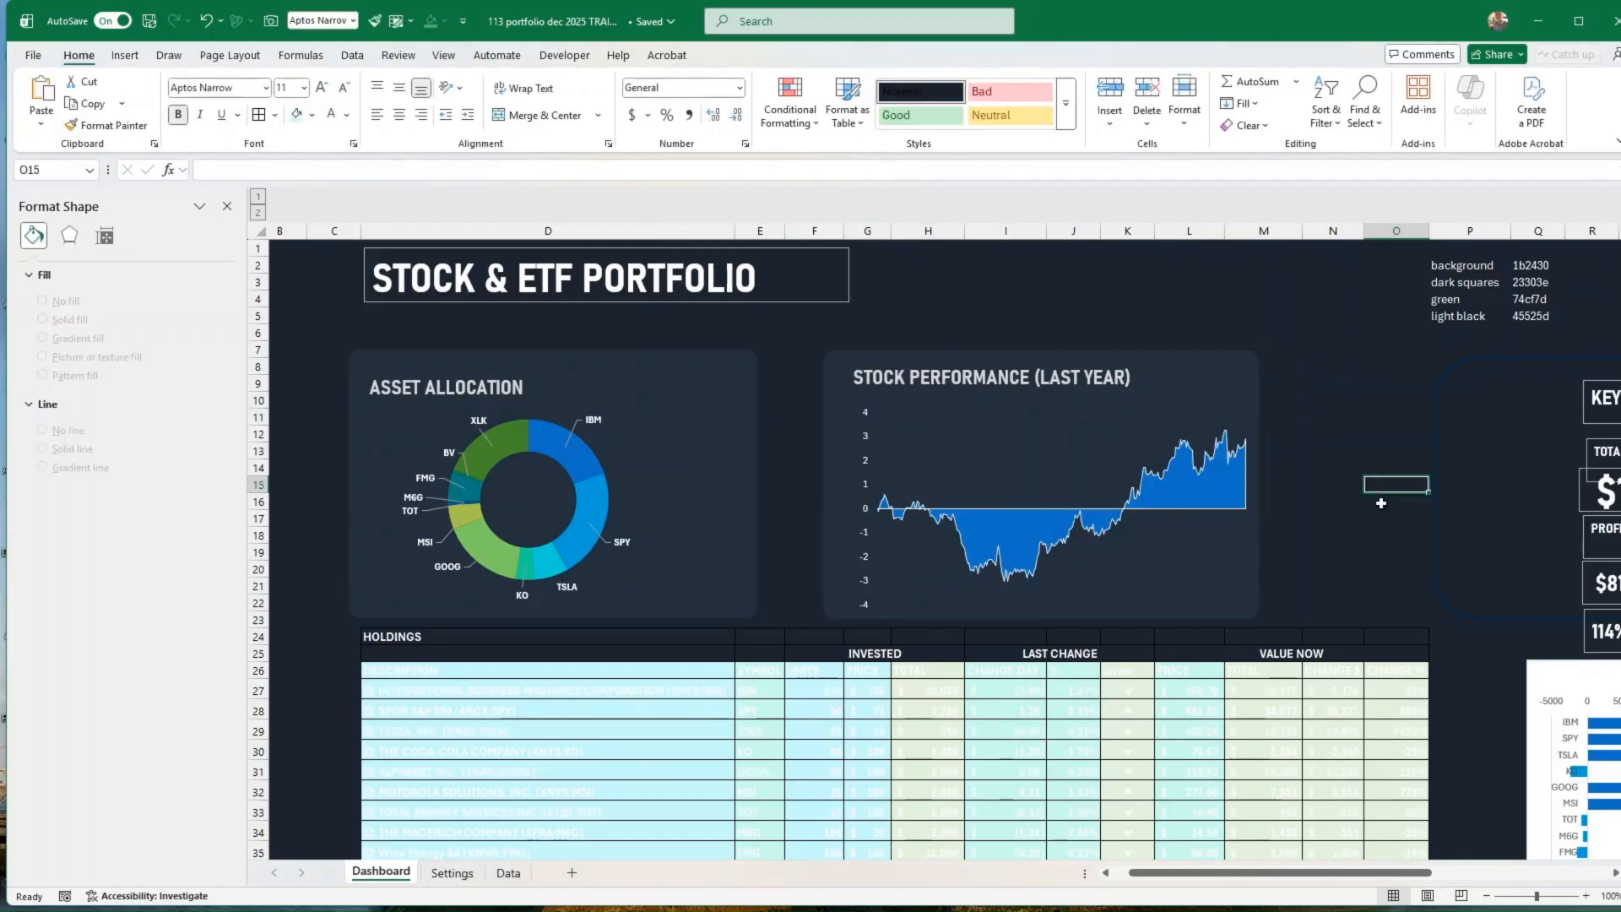
Step: Change the fill of the area chart's data series to a gradient fill
{"action": "left_click", "coordinate": [1202, 493]}
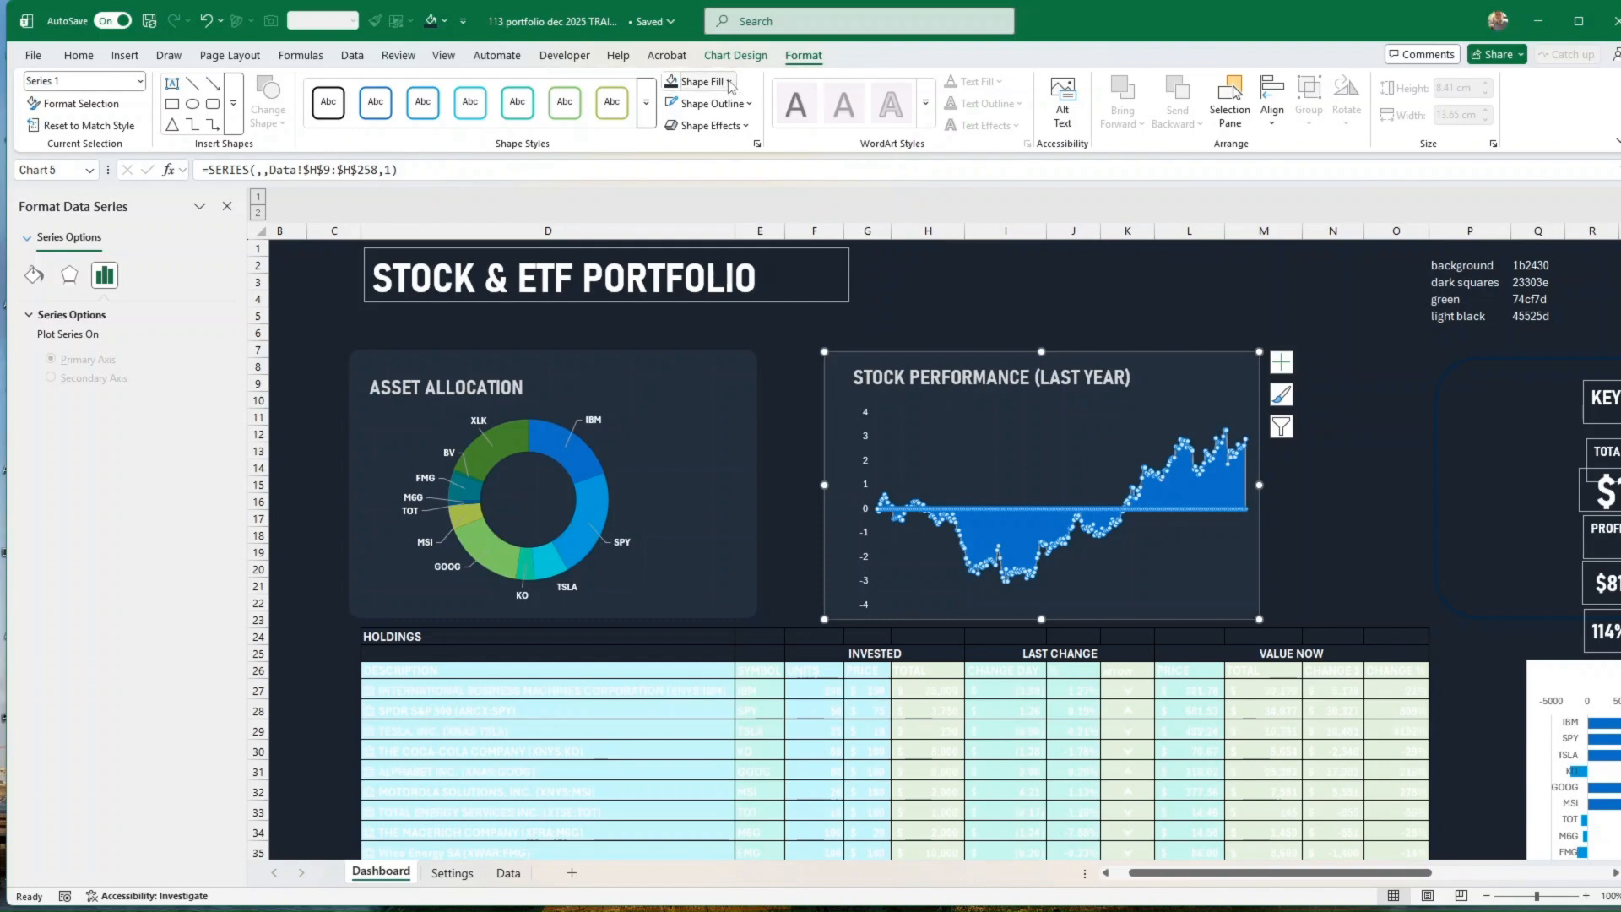
{"action": "left_click", "coordinate": [729, 82]}
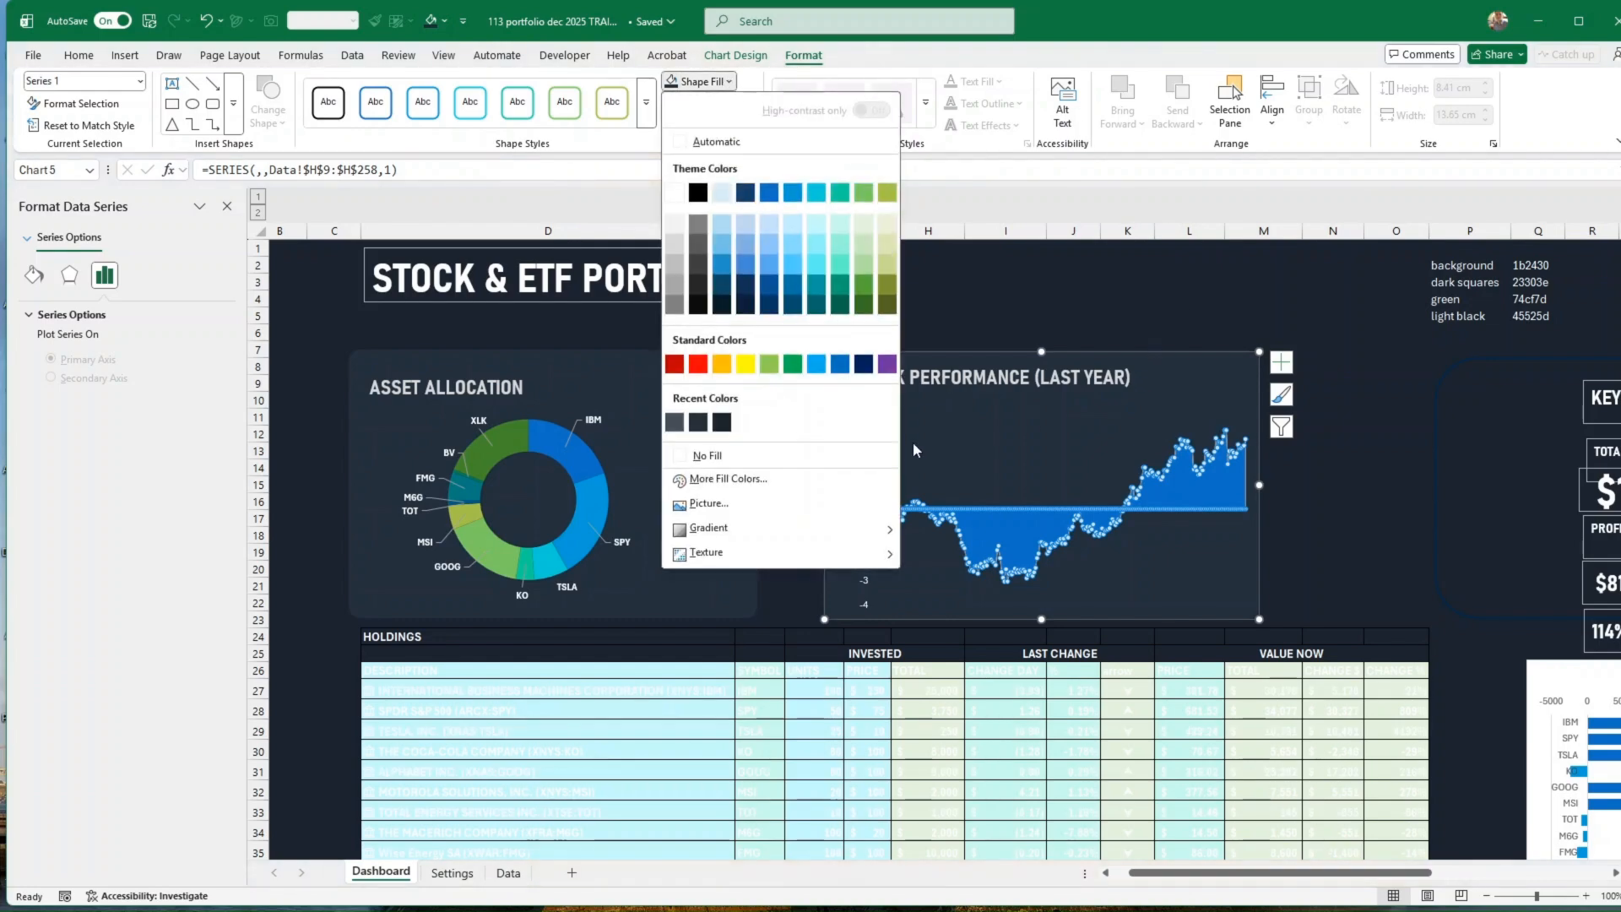
{"action": "mouse_move", "coordinate": [731, 530]}
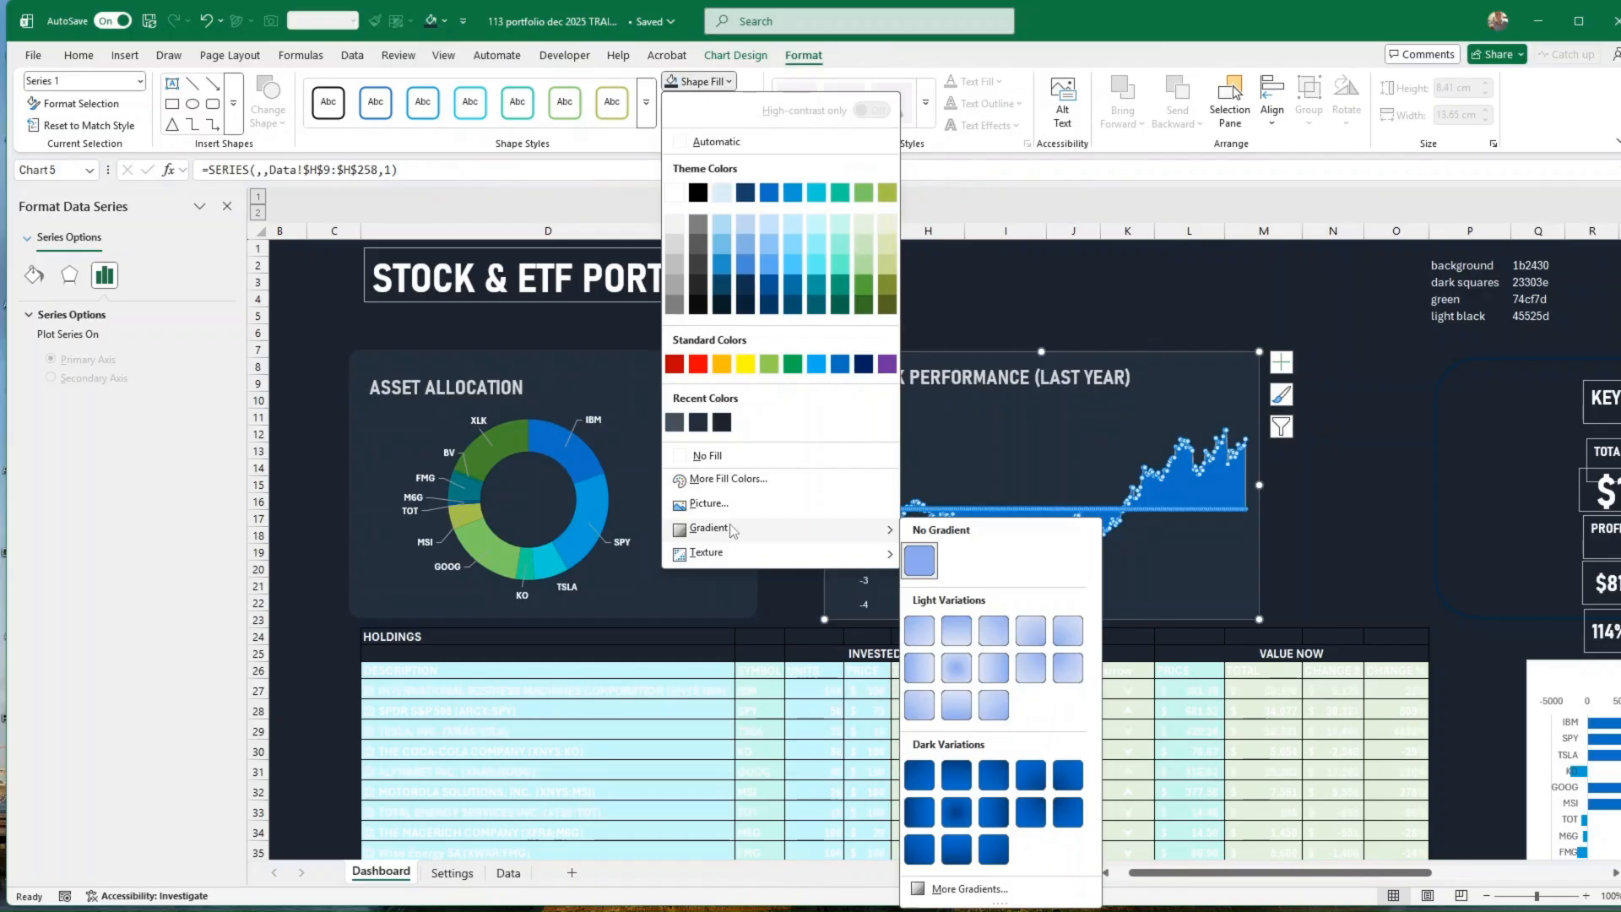
{"action": "left_click", "coordinate": [994, 856]}
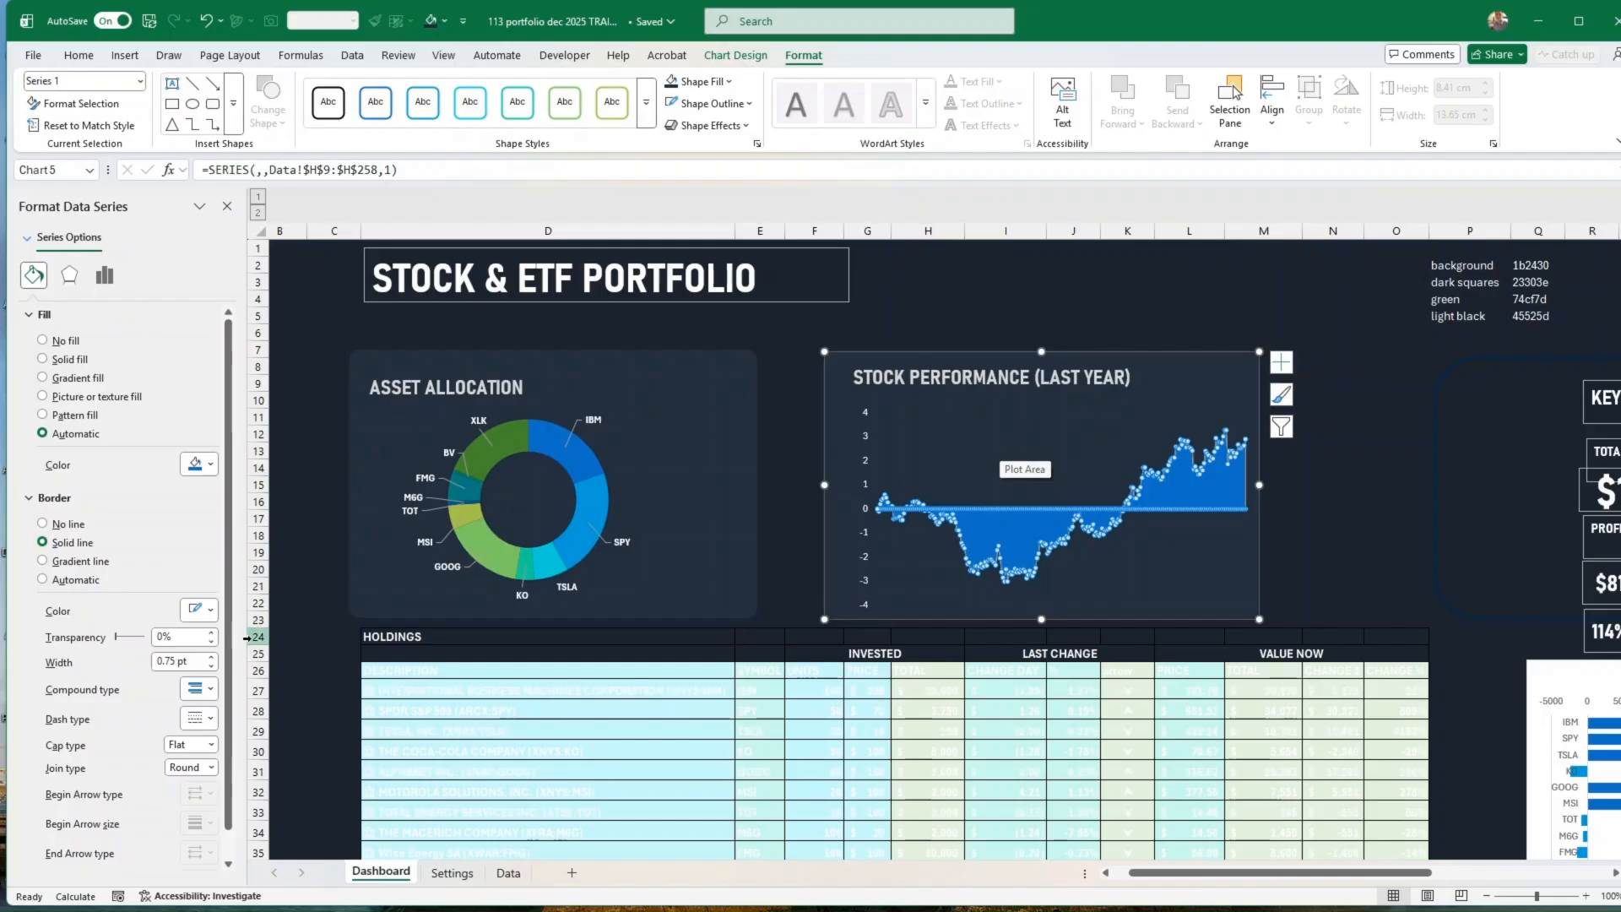
{"action": "left_click", "coordinate": [42, 378]}
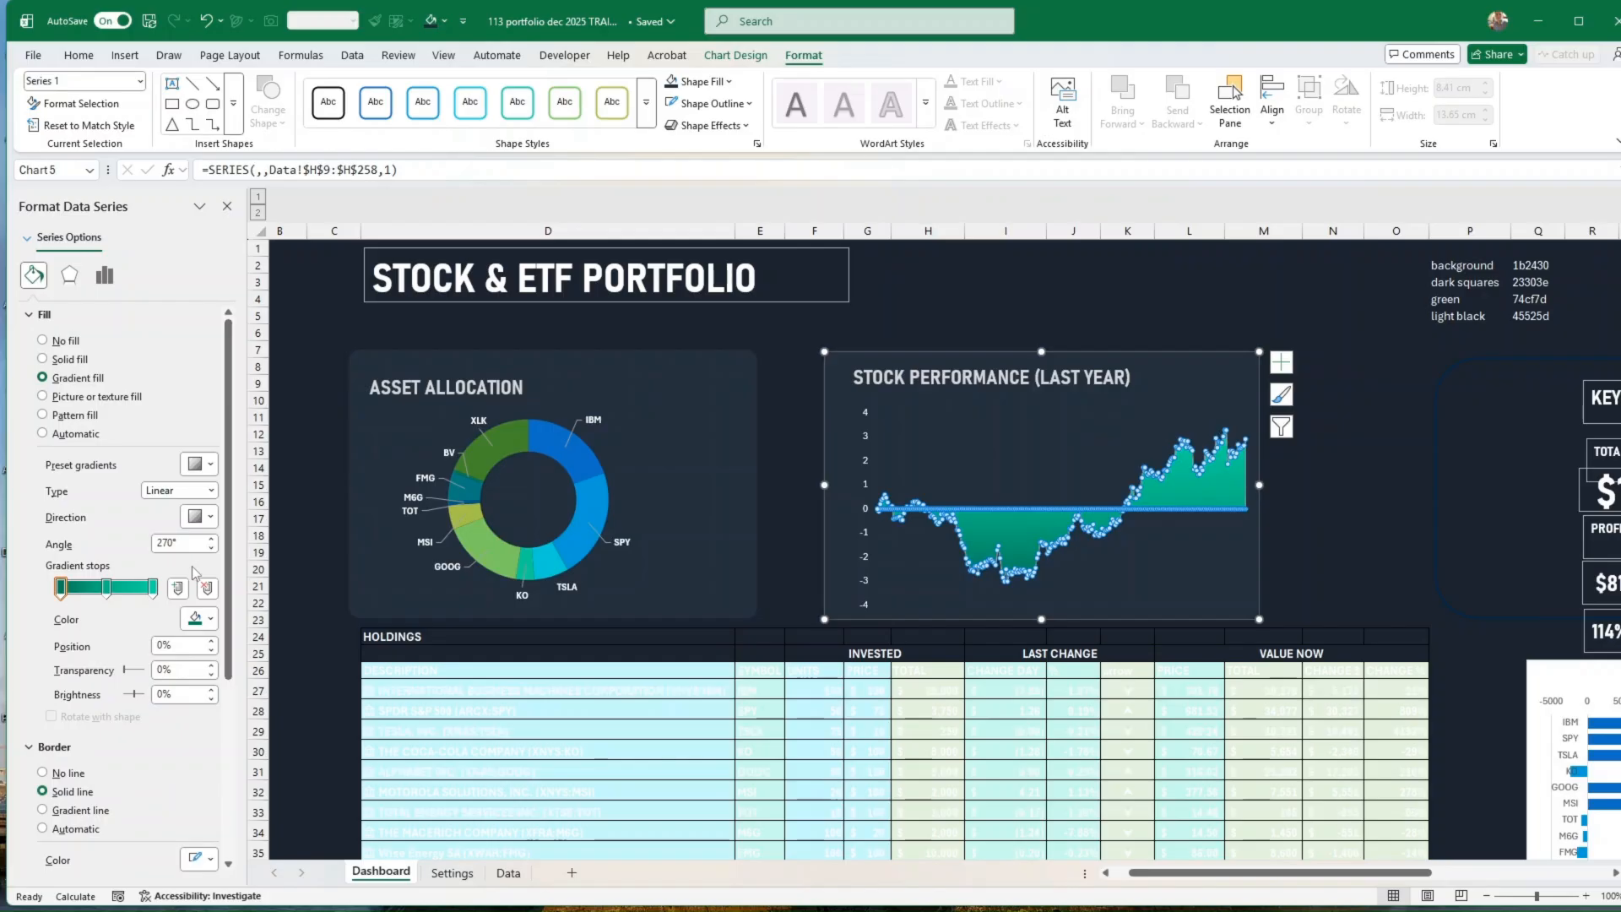
Step: Color the series gradient's first stop Bright Green, Accent 4, Darker 25% and its last stop the 60% lighter shade of that green
{"action": "left_click", "coordinate": [914, 581]}
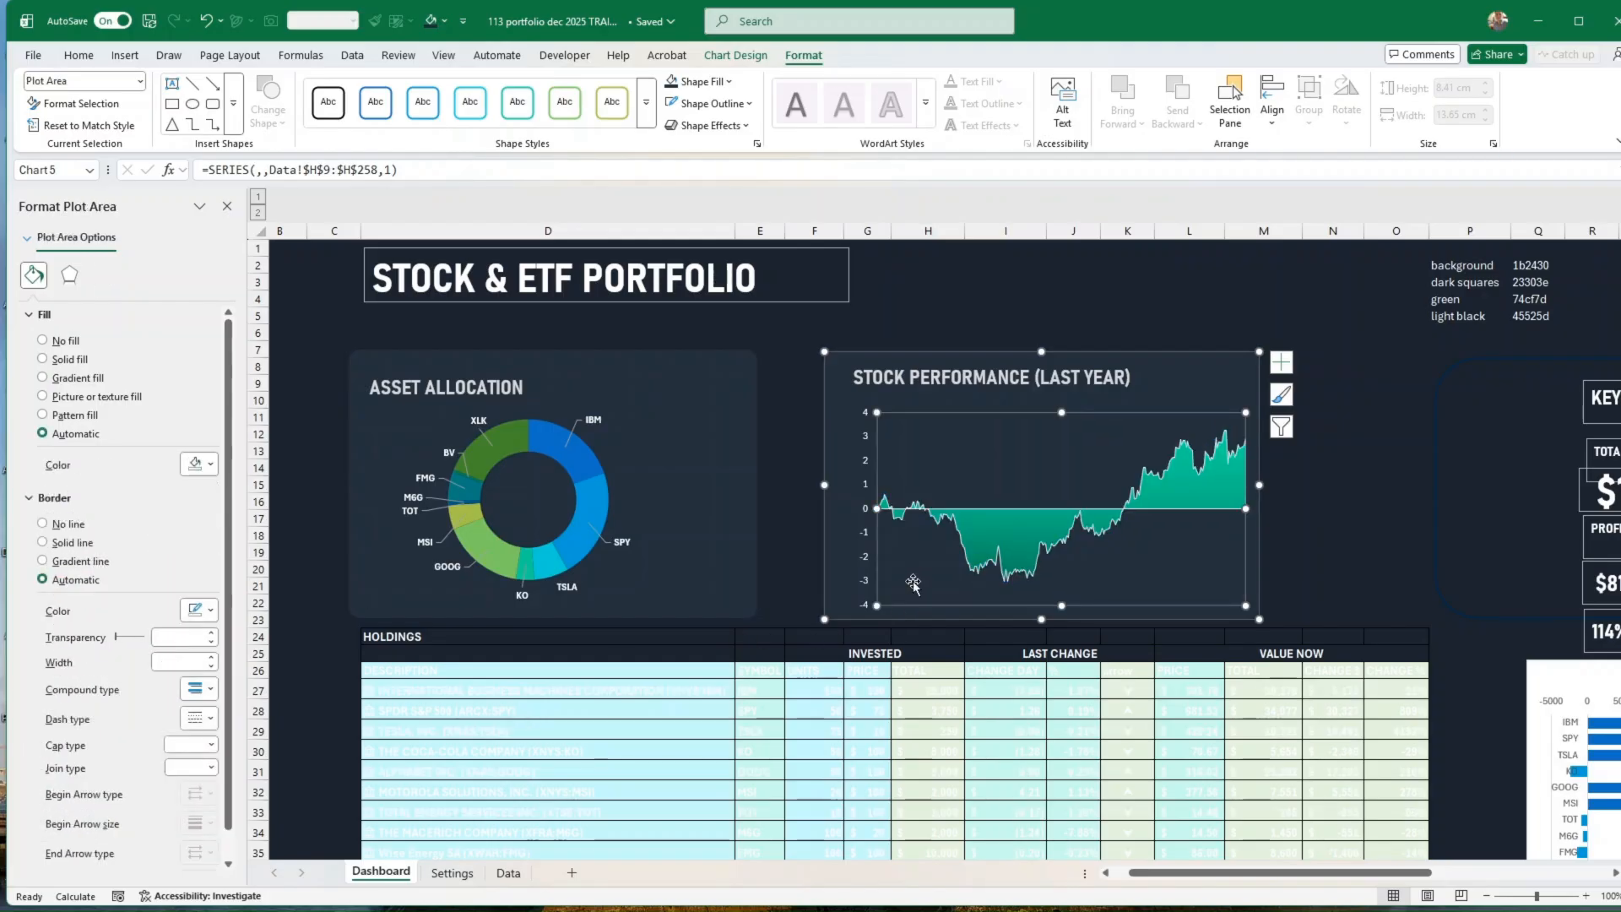
{"action": "left_click", "coordinate": [1028, 543]}
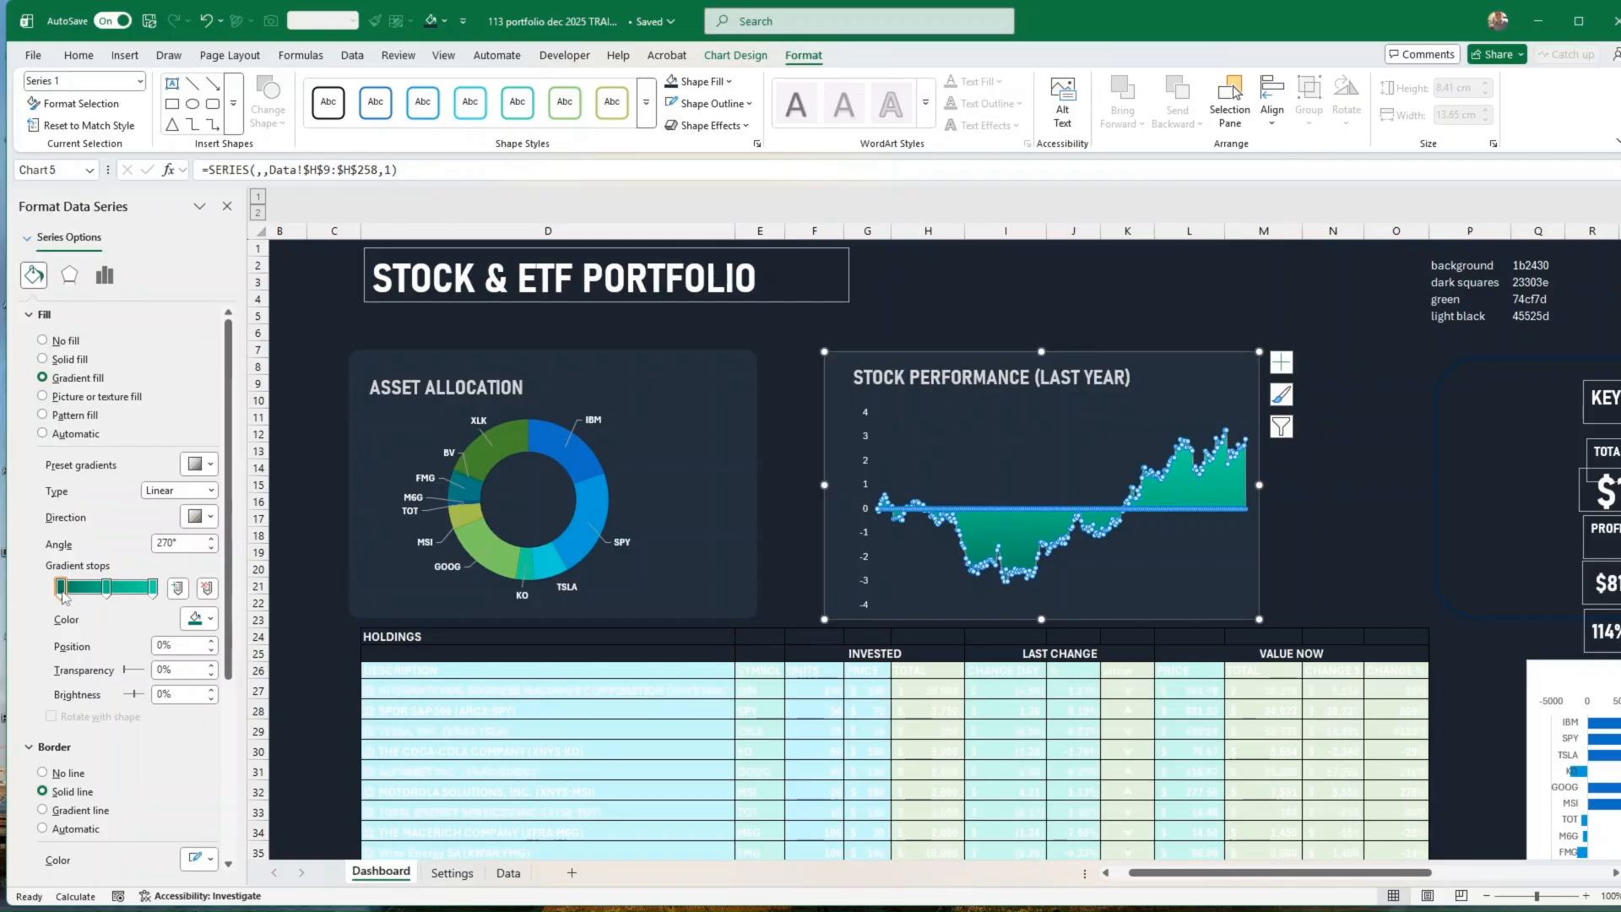
{"action": "left_click", "coordinate": [62, 590]}
{"action": "left_click", "coordinate": [210, 622]}
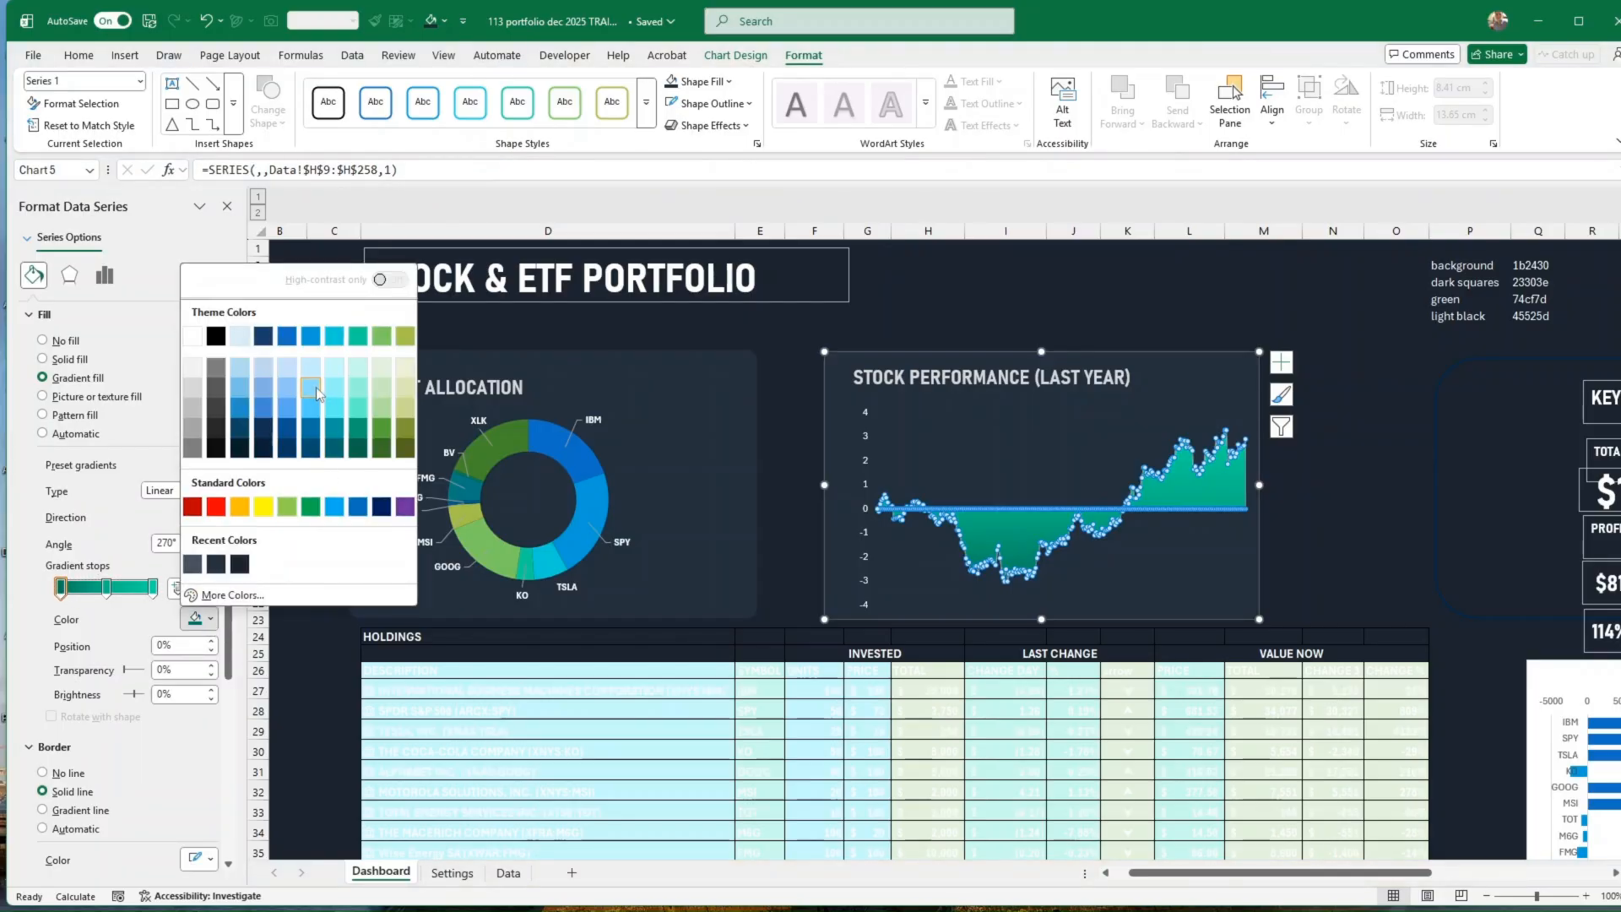
{"action": "left_click", "coordinate": [357, 428]}
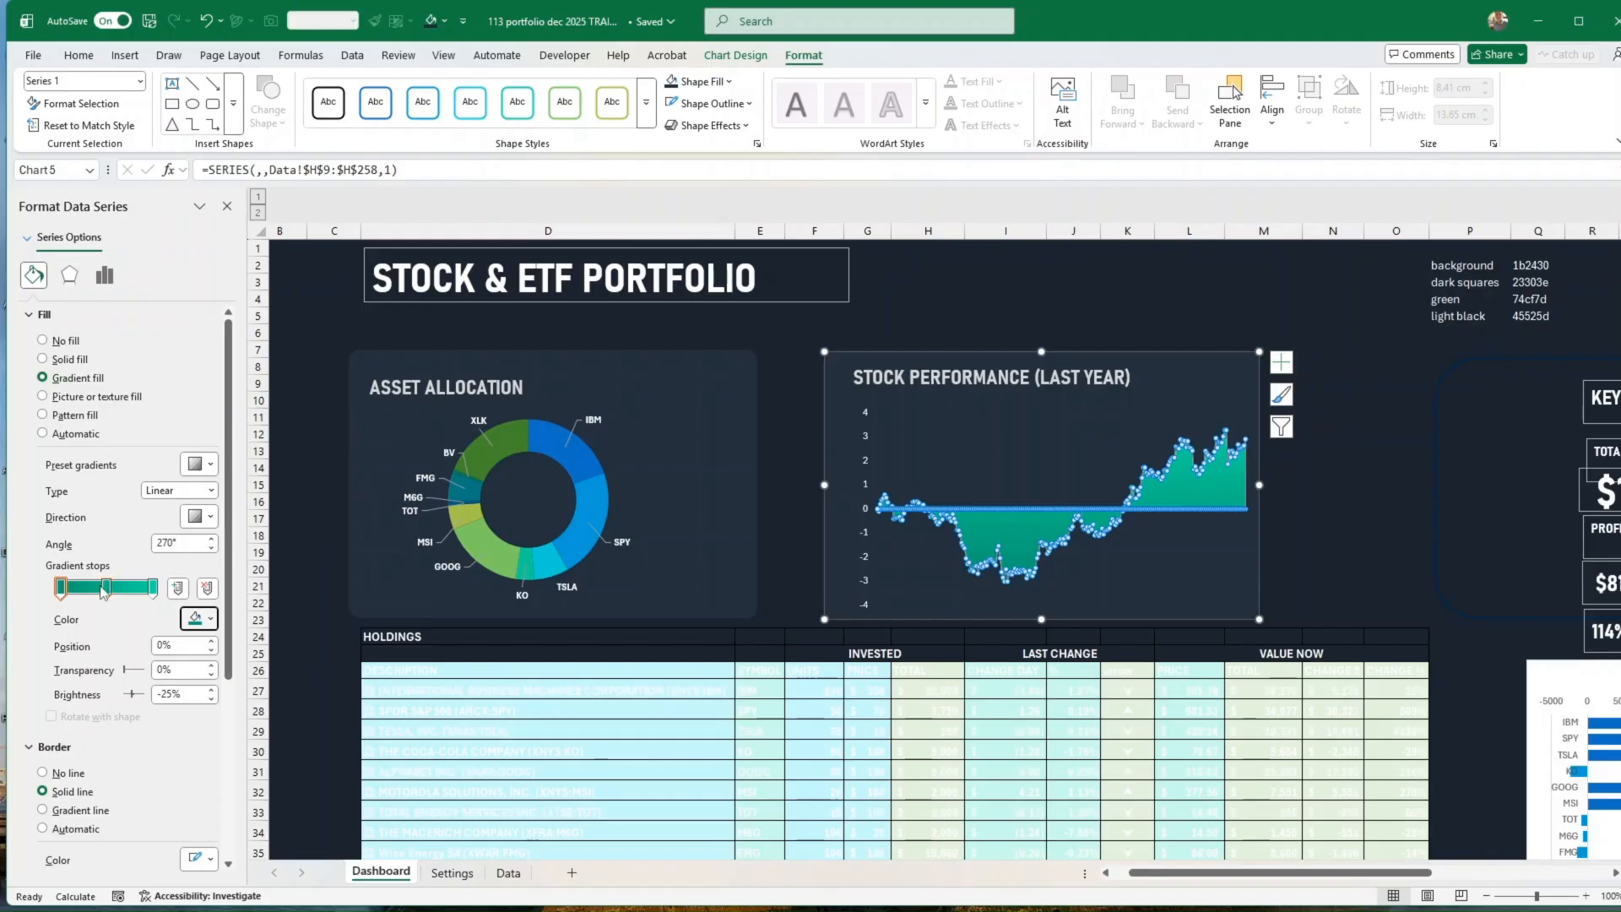
{"action": "left_click", "coordinate": [153, 586]}
{"action": "left_click", "coordinate": [209, 619]}
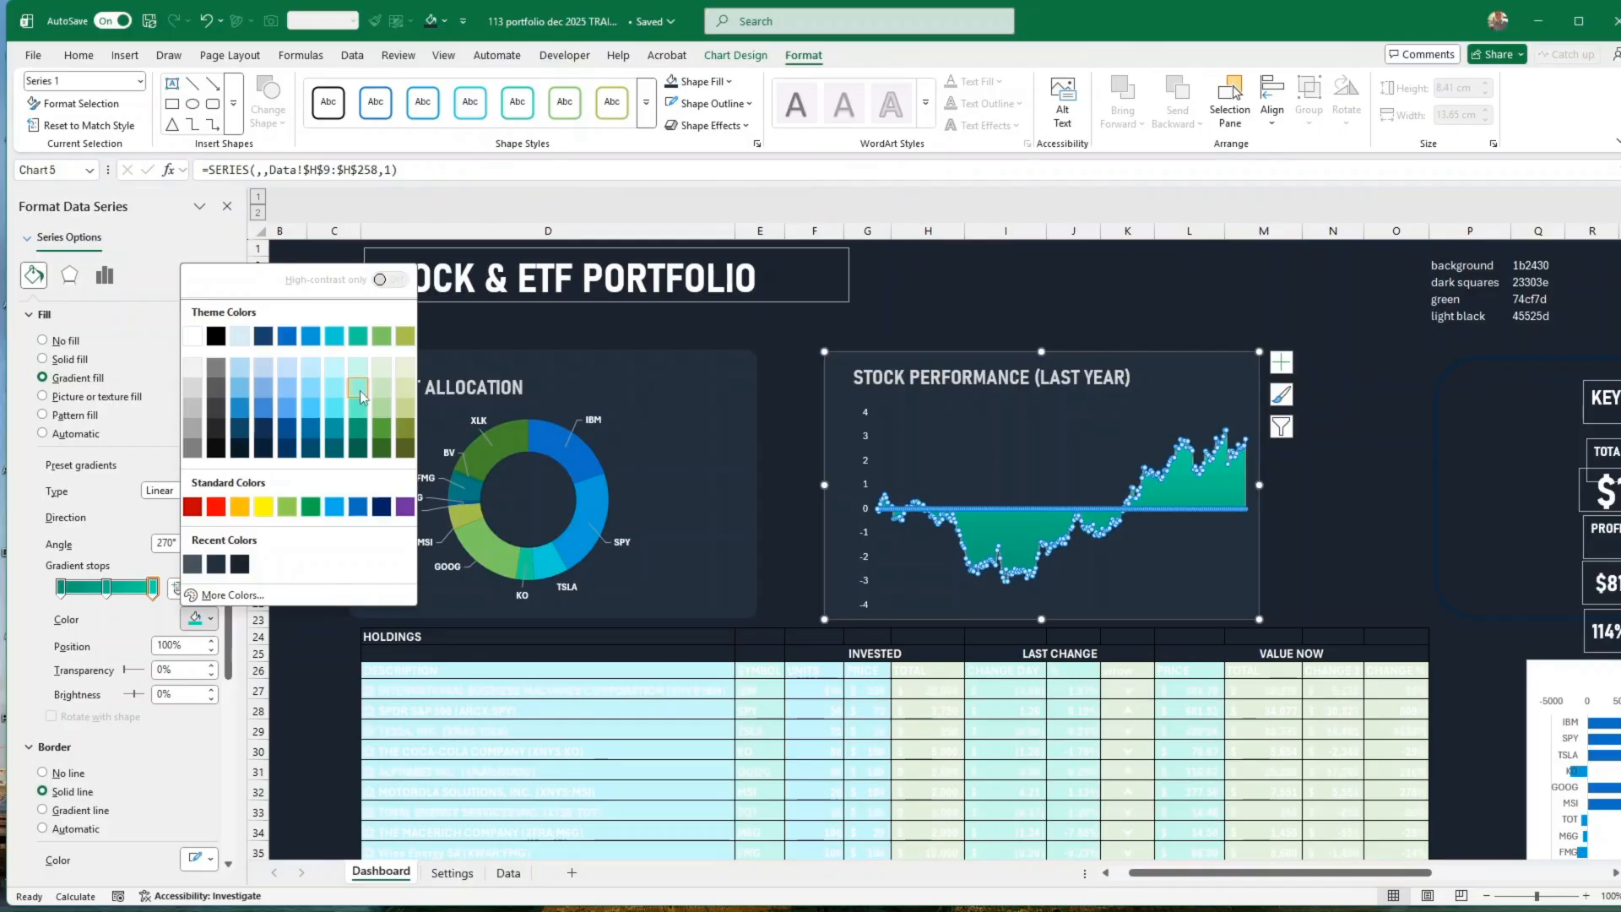
{"action": "left_click", "coordinate": [359, 391]}
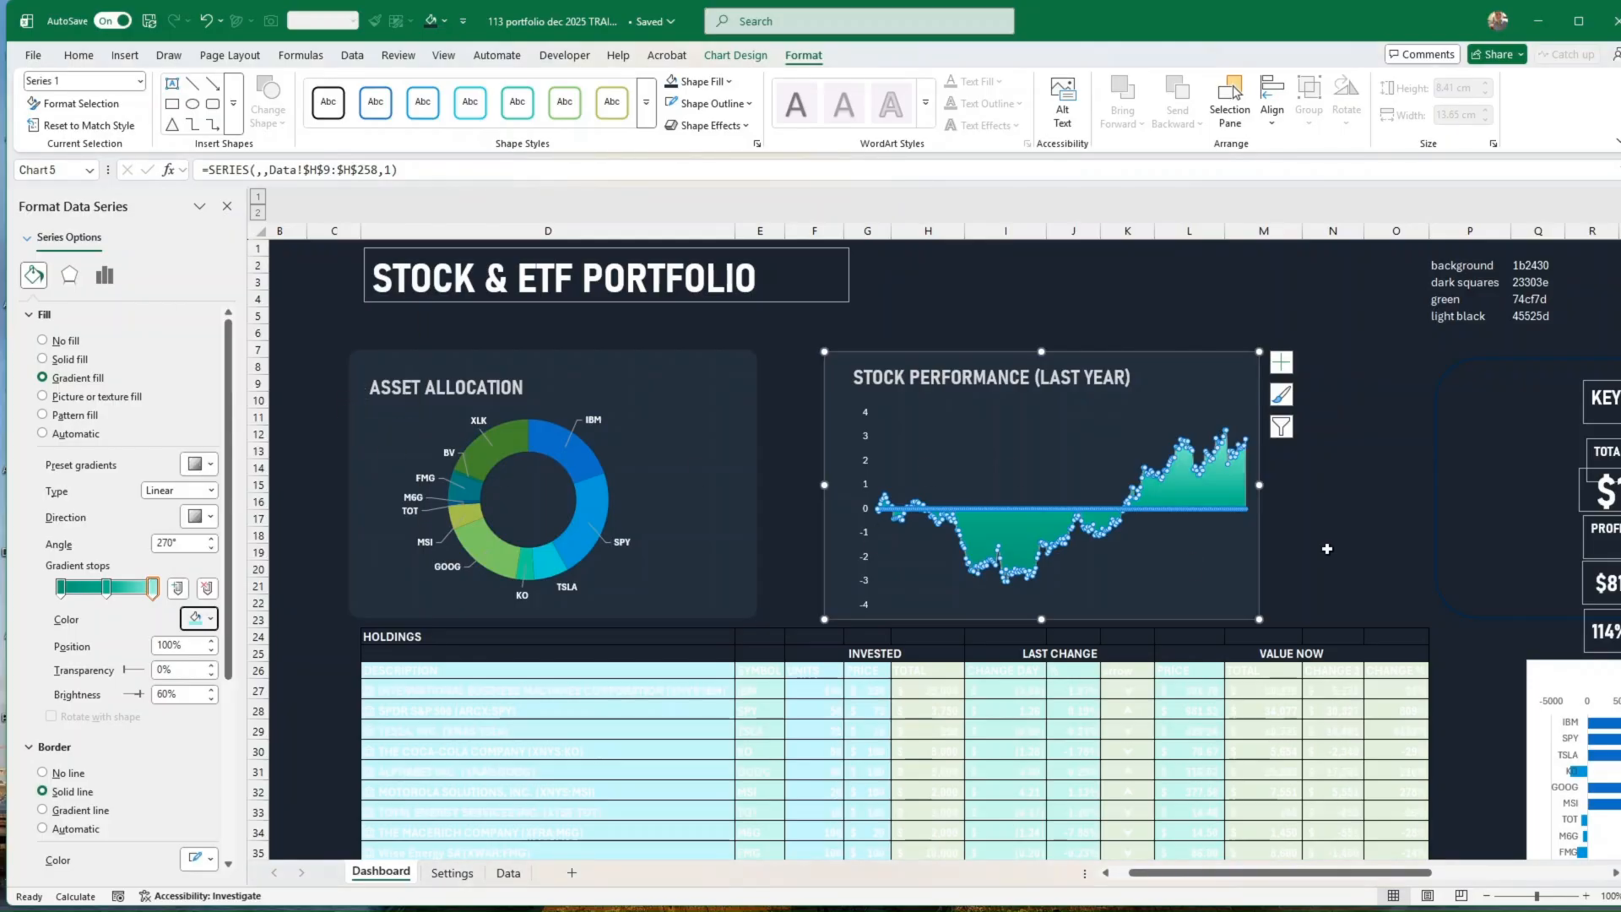
{"action": "left_click", "coordinate": [1331, 552]}
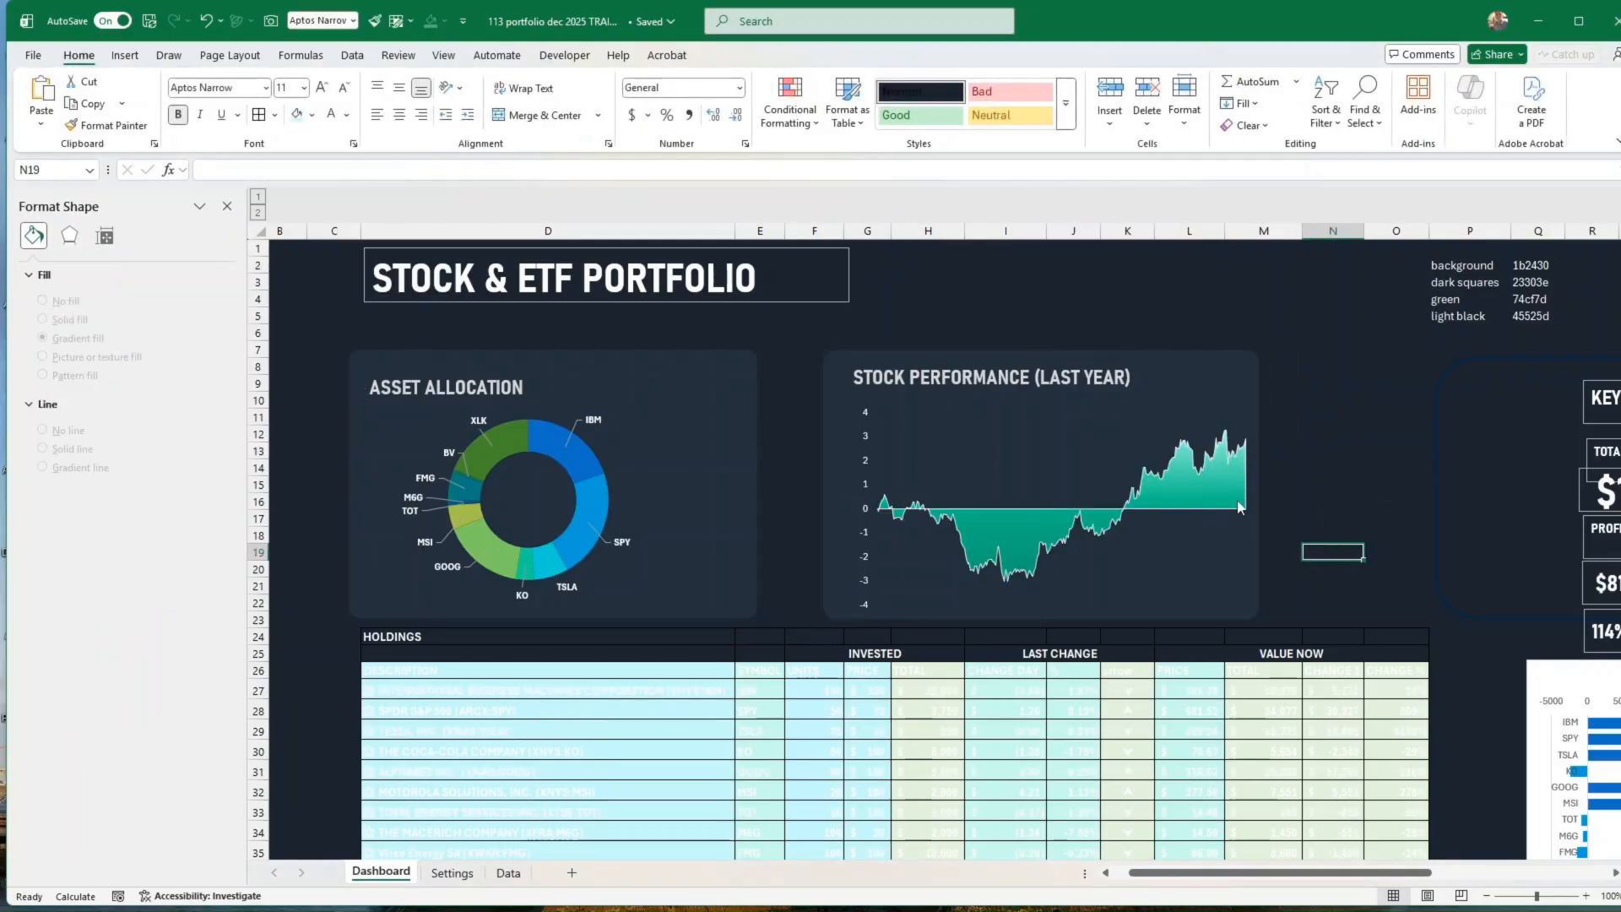
Step: Widen the area chart from its right edge to about 15.45 cm
{"action": "left_click", "coordinate": [1064, 356]}
{"action": "left_click_drag", "start_coordinate": [1045, 347], "coordinate": [1043, 345]}
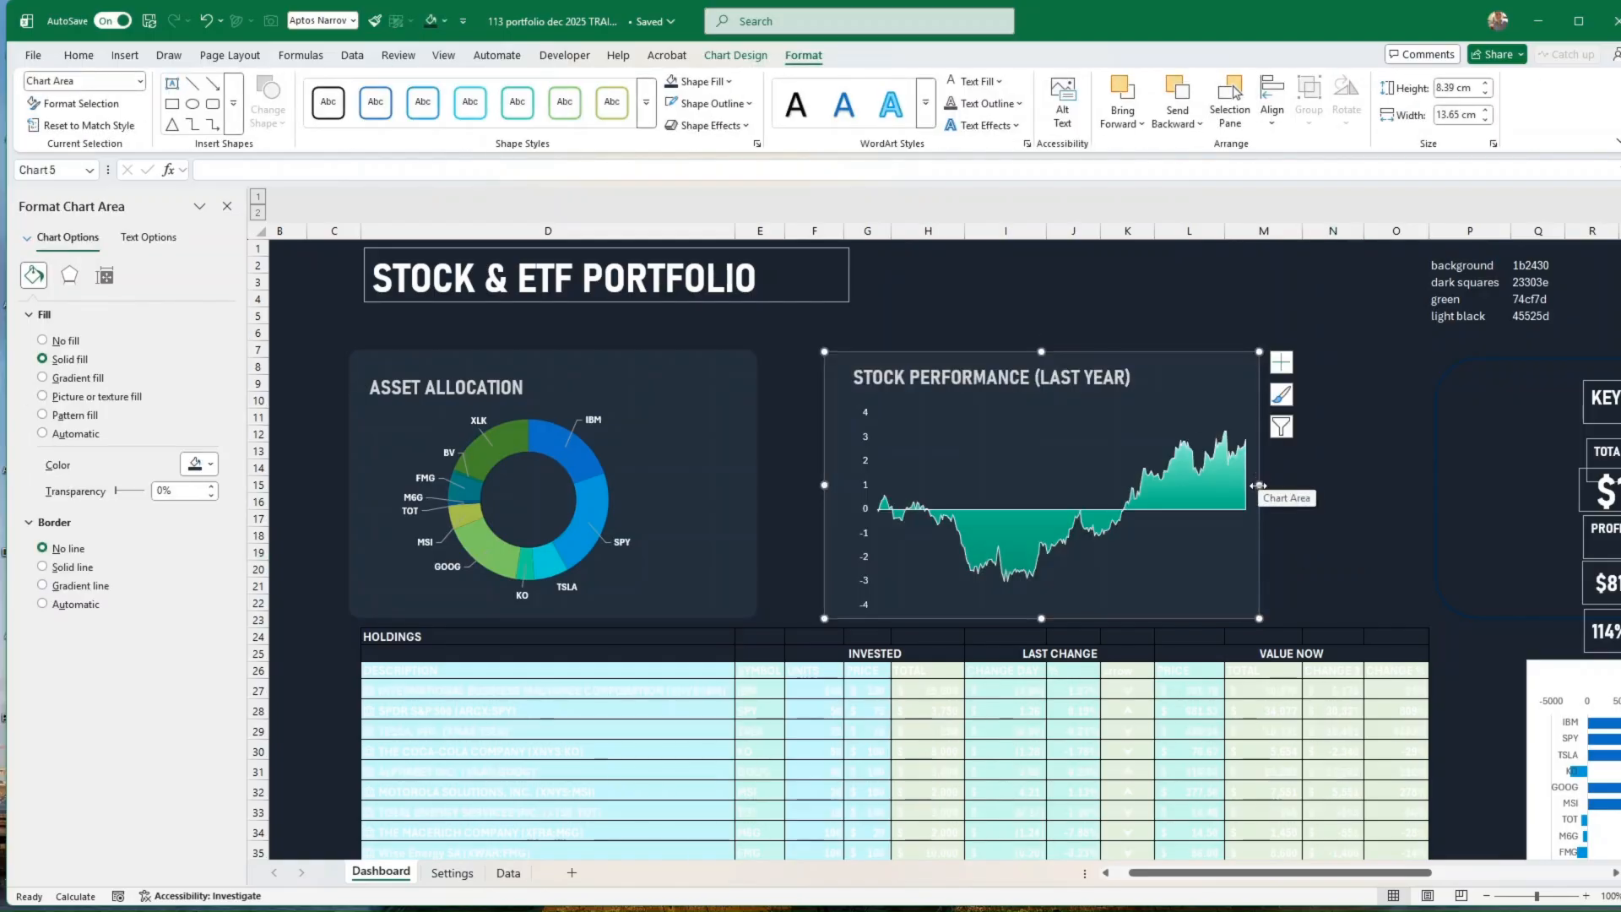
{"action": "left_click_drag", "start_coordinate": [1259, 483], "coordinate": [1317, 485]}
{"action": "left_click", "coordinate": [1352, 539]}
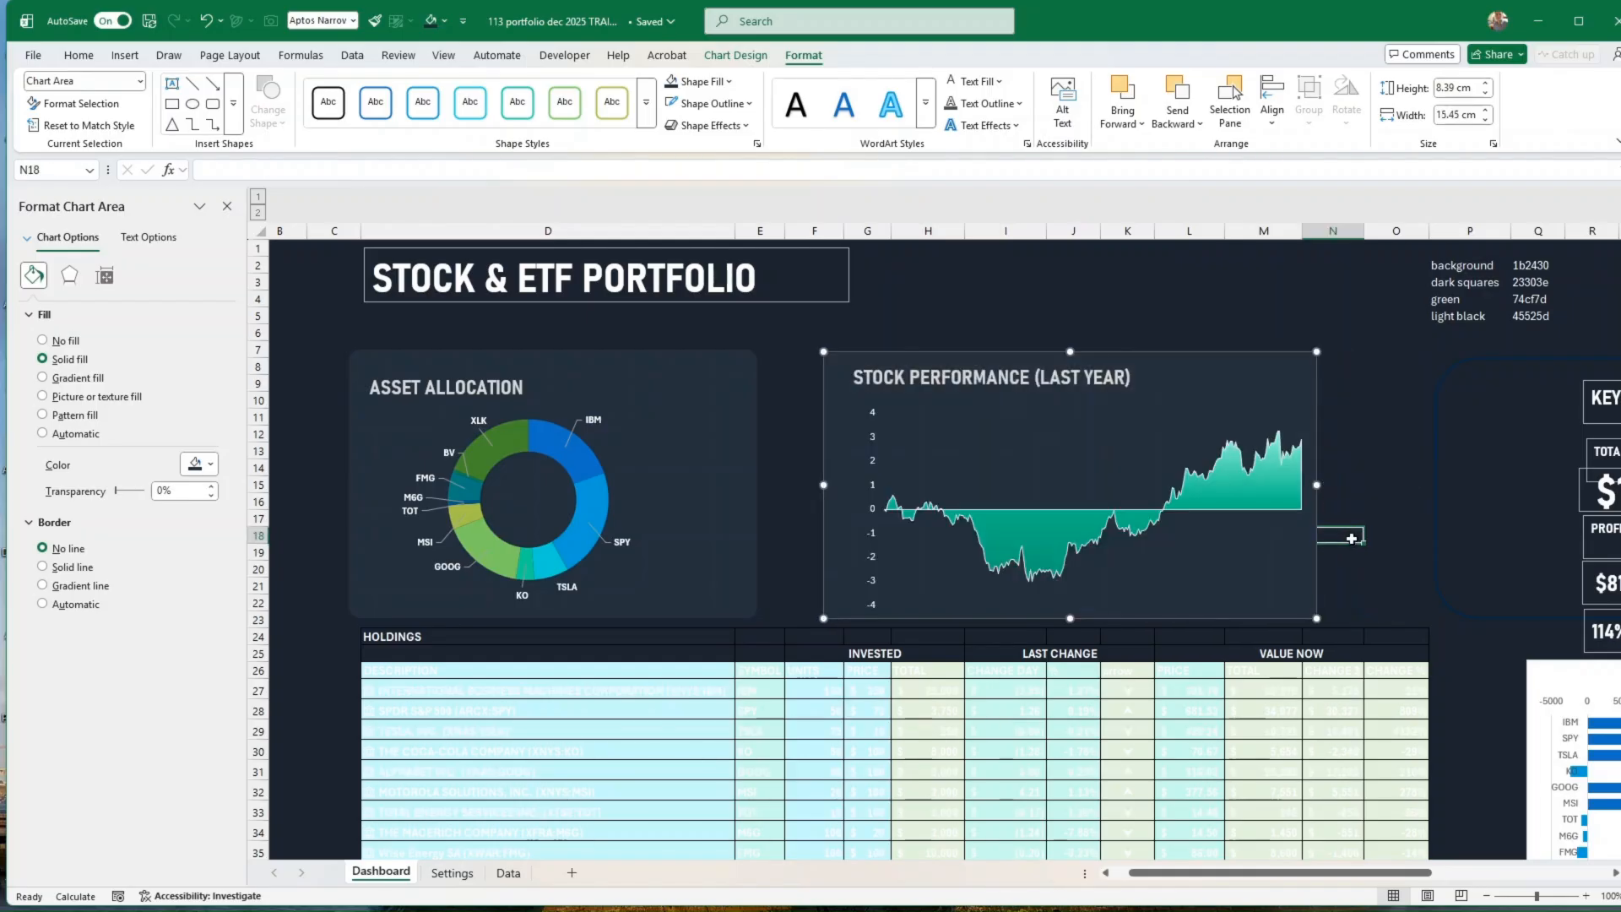
Step: Narrow the plot area from its right side and enlarge the area chart to about 17.6 cm wide and 9.02 cm high
{"action": "left_click", "coordinate": [1011, 354]}
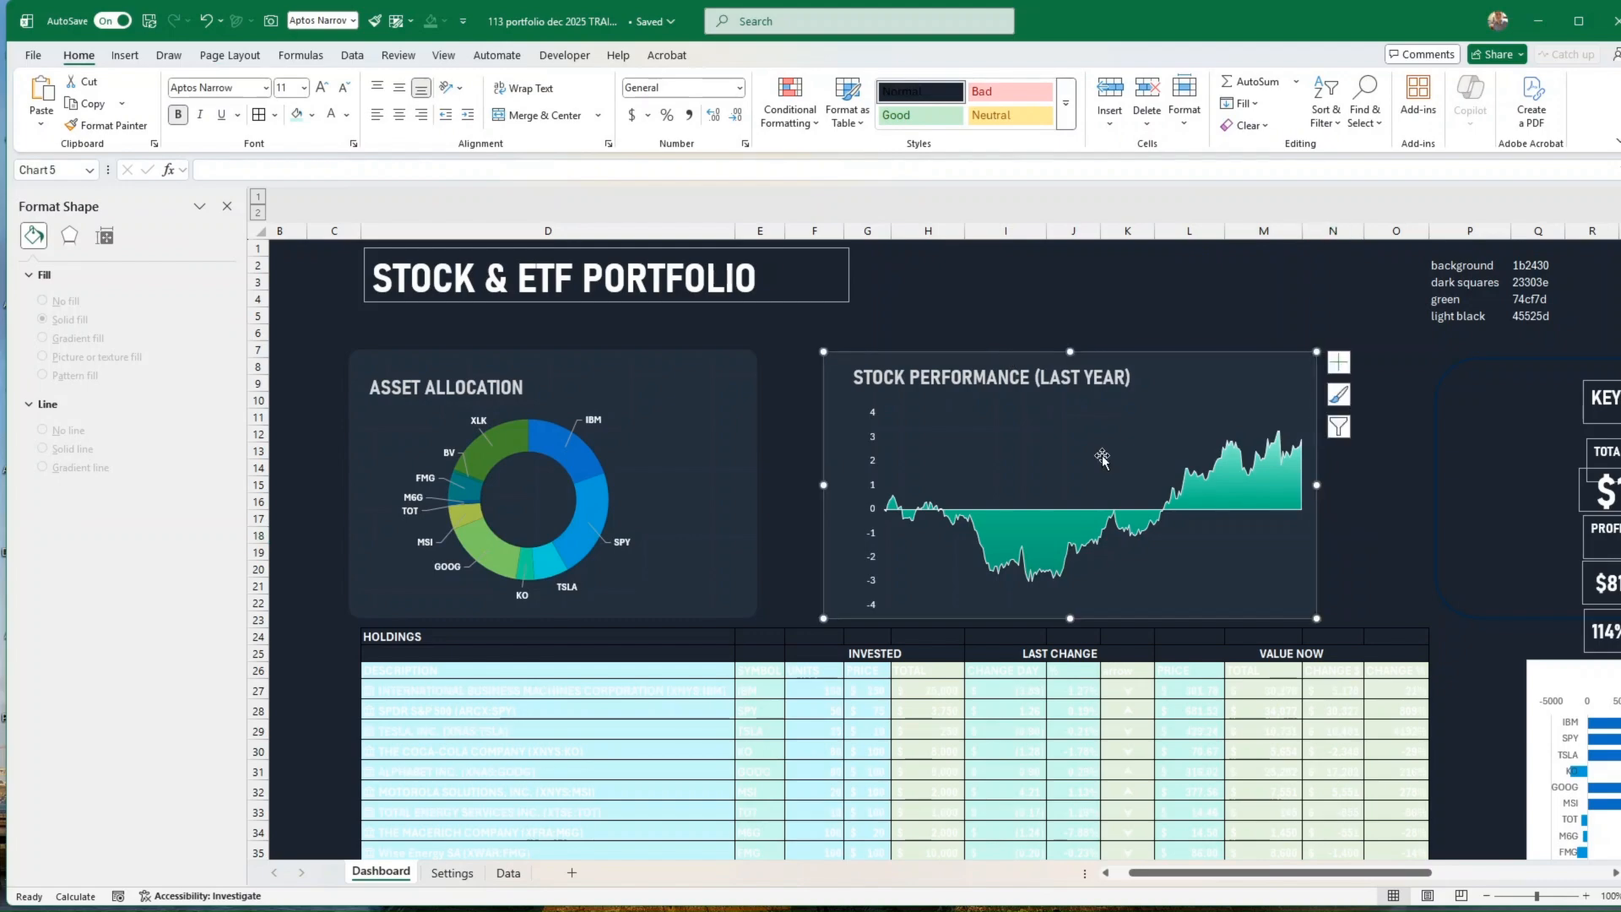
{"action": "left_click", "coordinate": [1107, 458]}
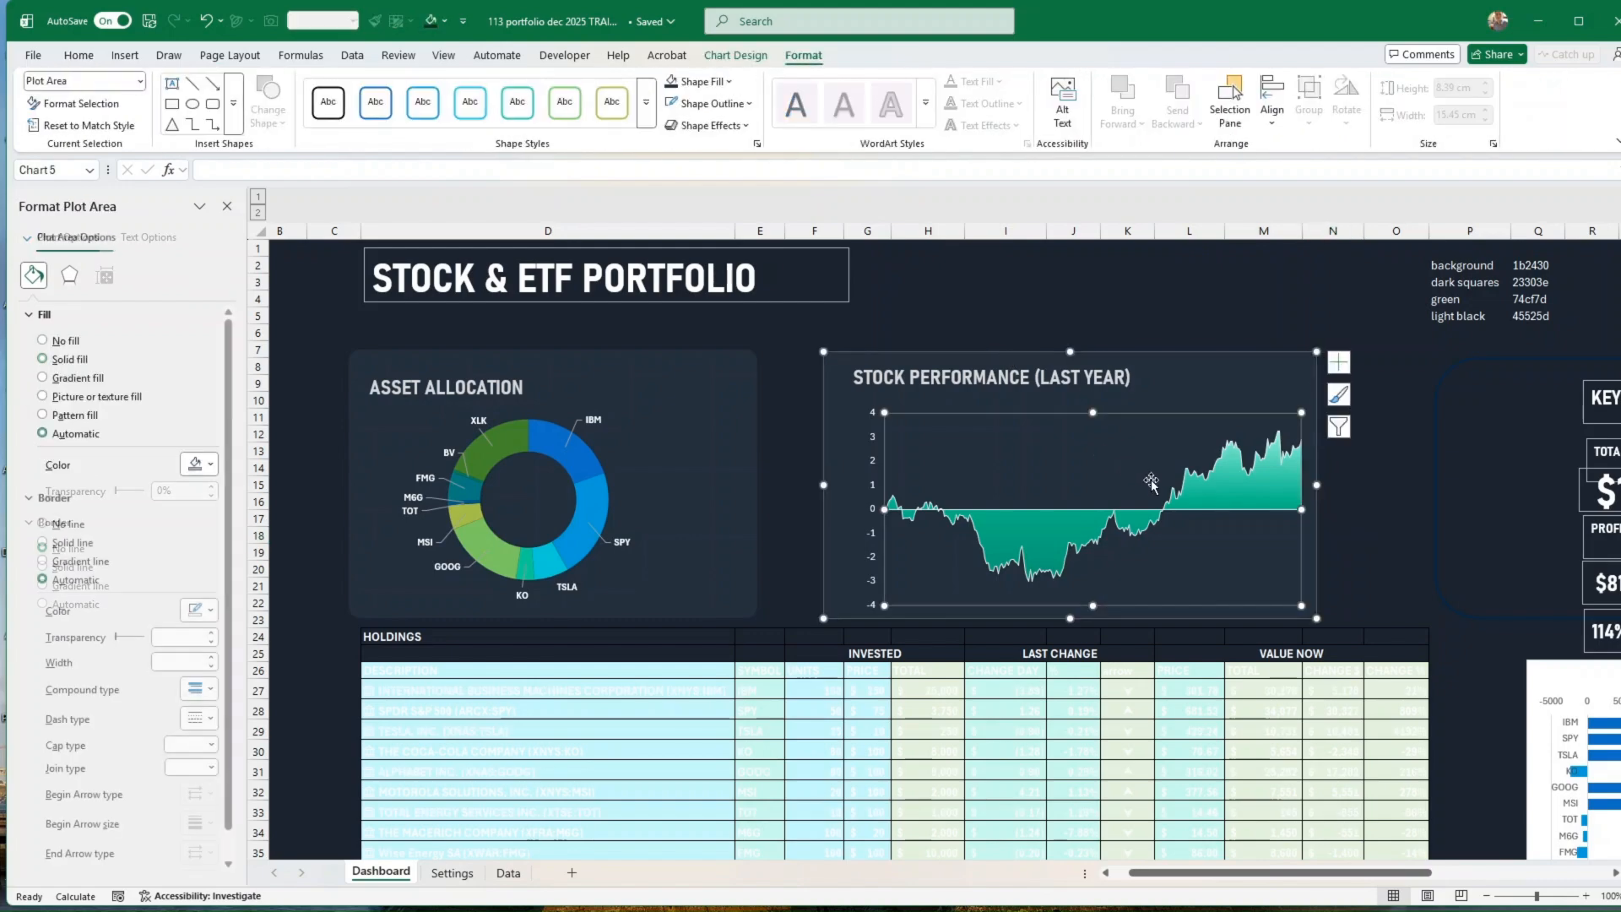
{"action": "left_click_drag", "start_coordinate": [1301, 510], "coordinate": [1382, 487]}
{"action": "left_click", "coordinate": [1315, 521]}
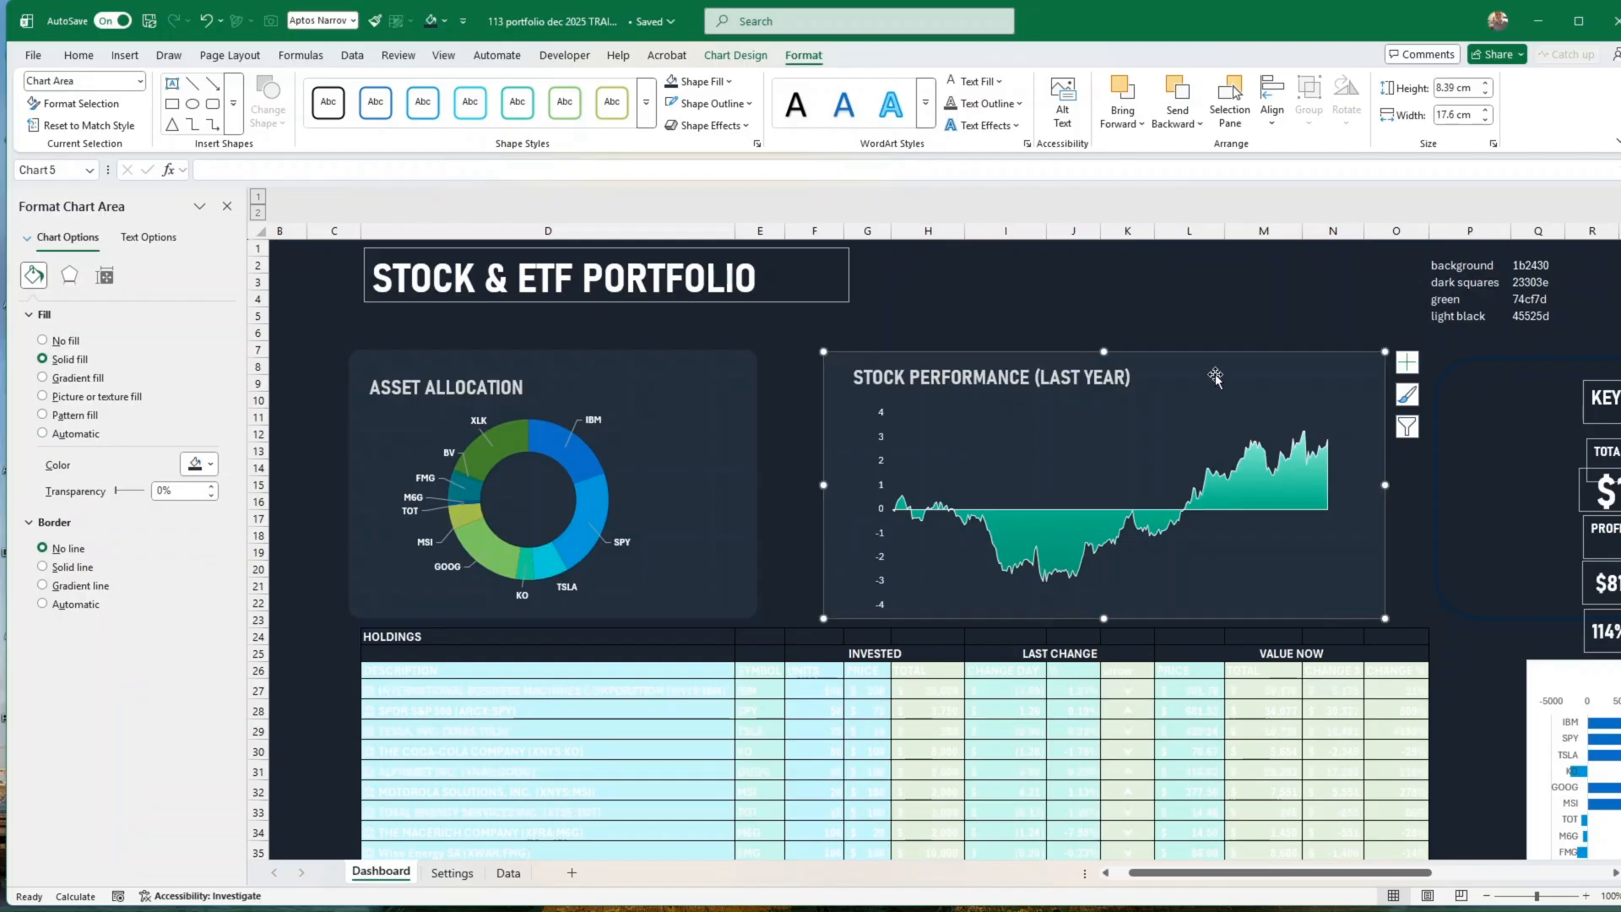
{"action": "left_click_drag", "start_coordinate": [1103, 344], "coordinate": [1104, 325]}
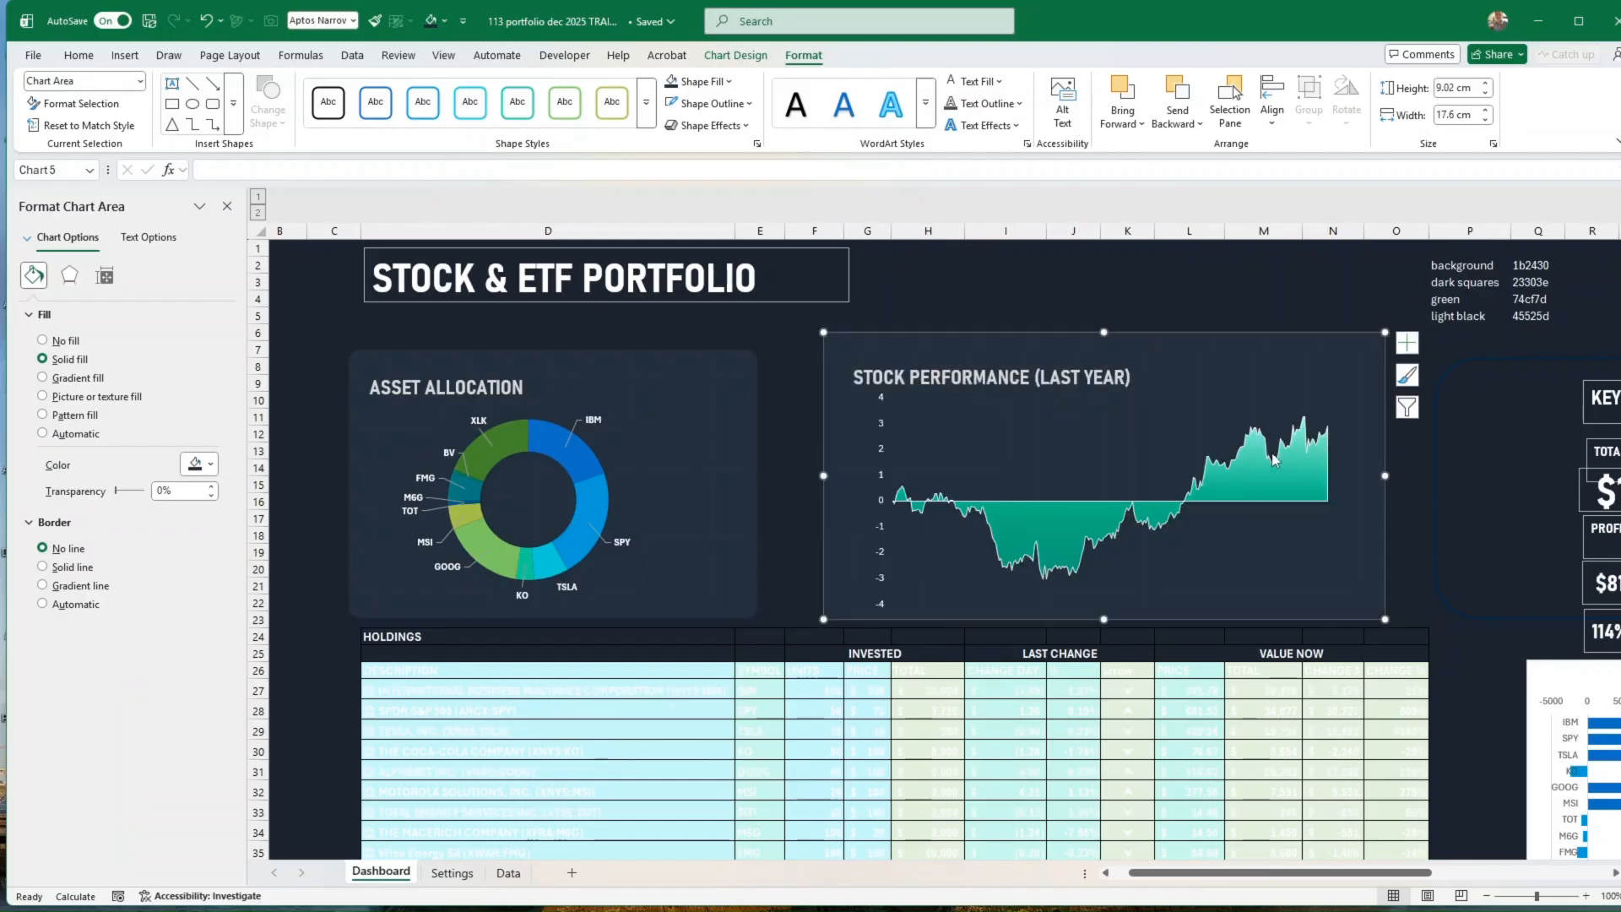
{"action": "left_click", "coordinate": [1273, 481]}
{"action": "left_click", "coordinate": [1435, 547]}
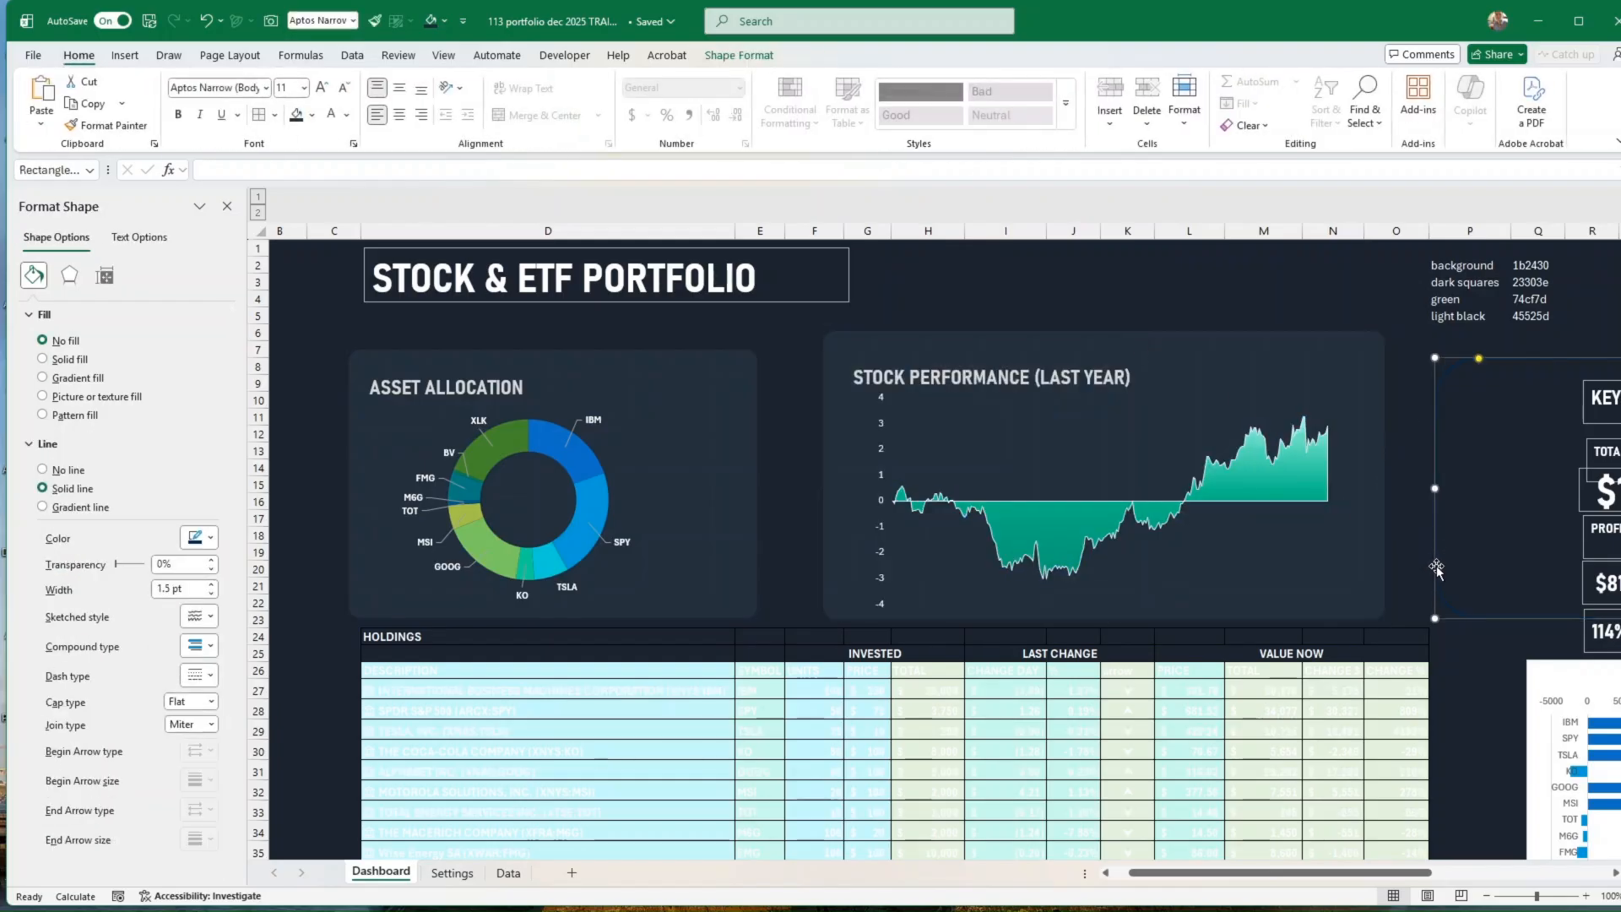
Step: Recolor the first gradient stop of the area chart's series with the darkest Accent 4 green shade
{"action": "left_click", "coordinate": [1286, 499]}
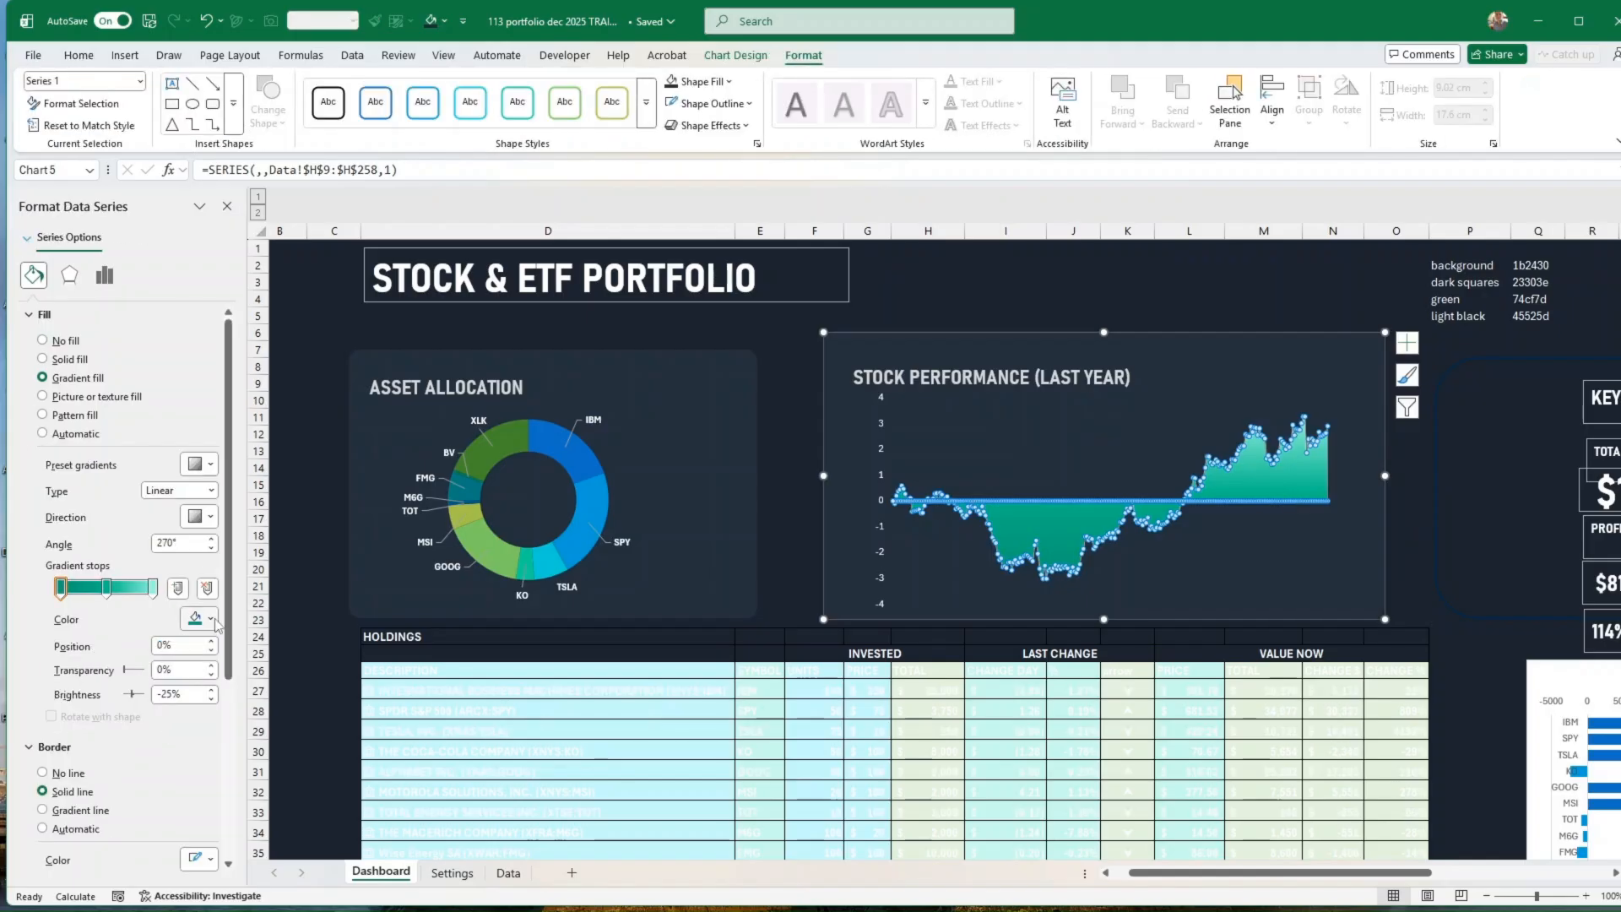
{"action": "left_click", "coordinate": [210, 619]}
{"action": "left_click", "coordinate": [358, 448]}
{"action": "left_click", "coordinate": [1484, 583]}
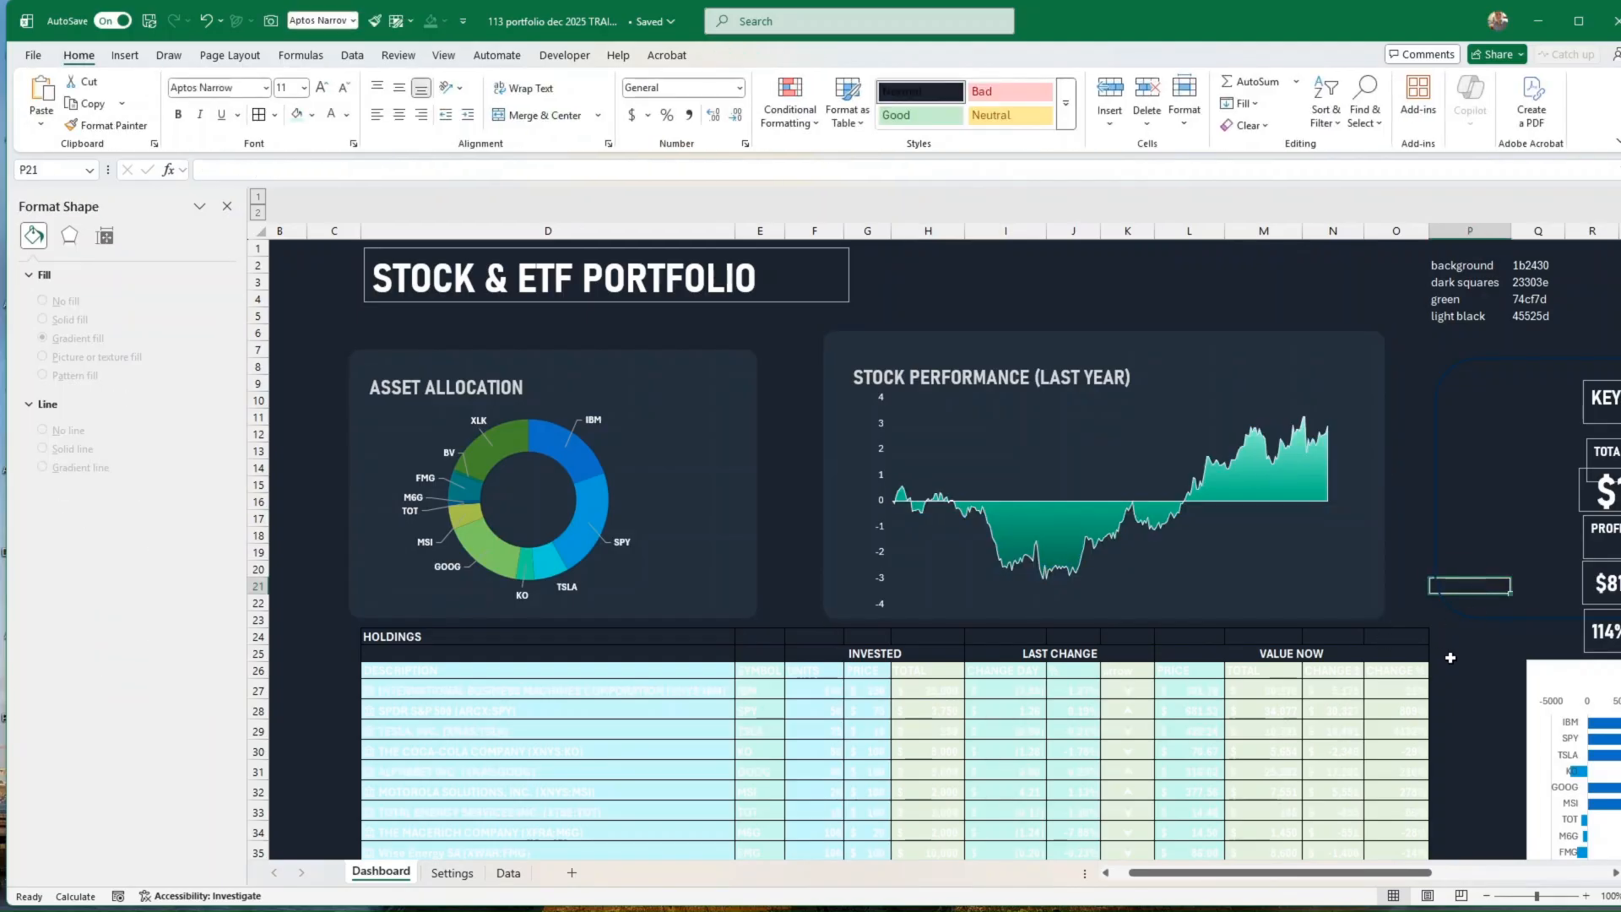
Step: Choose TESLA, INC. (XNAS:TSLA) in the stock selection list in cell D39
{"action": "scroll", "coordinate": [1456, 713], "scroll_direction": "down", "scroll_amount": 5}
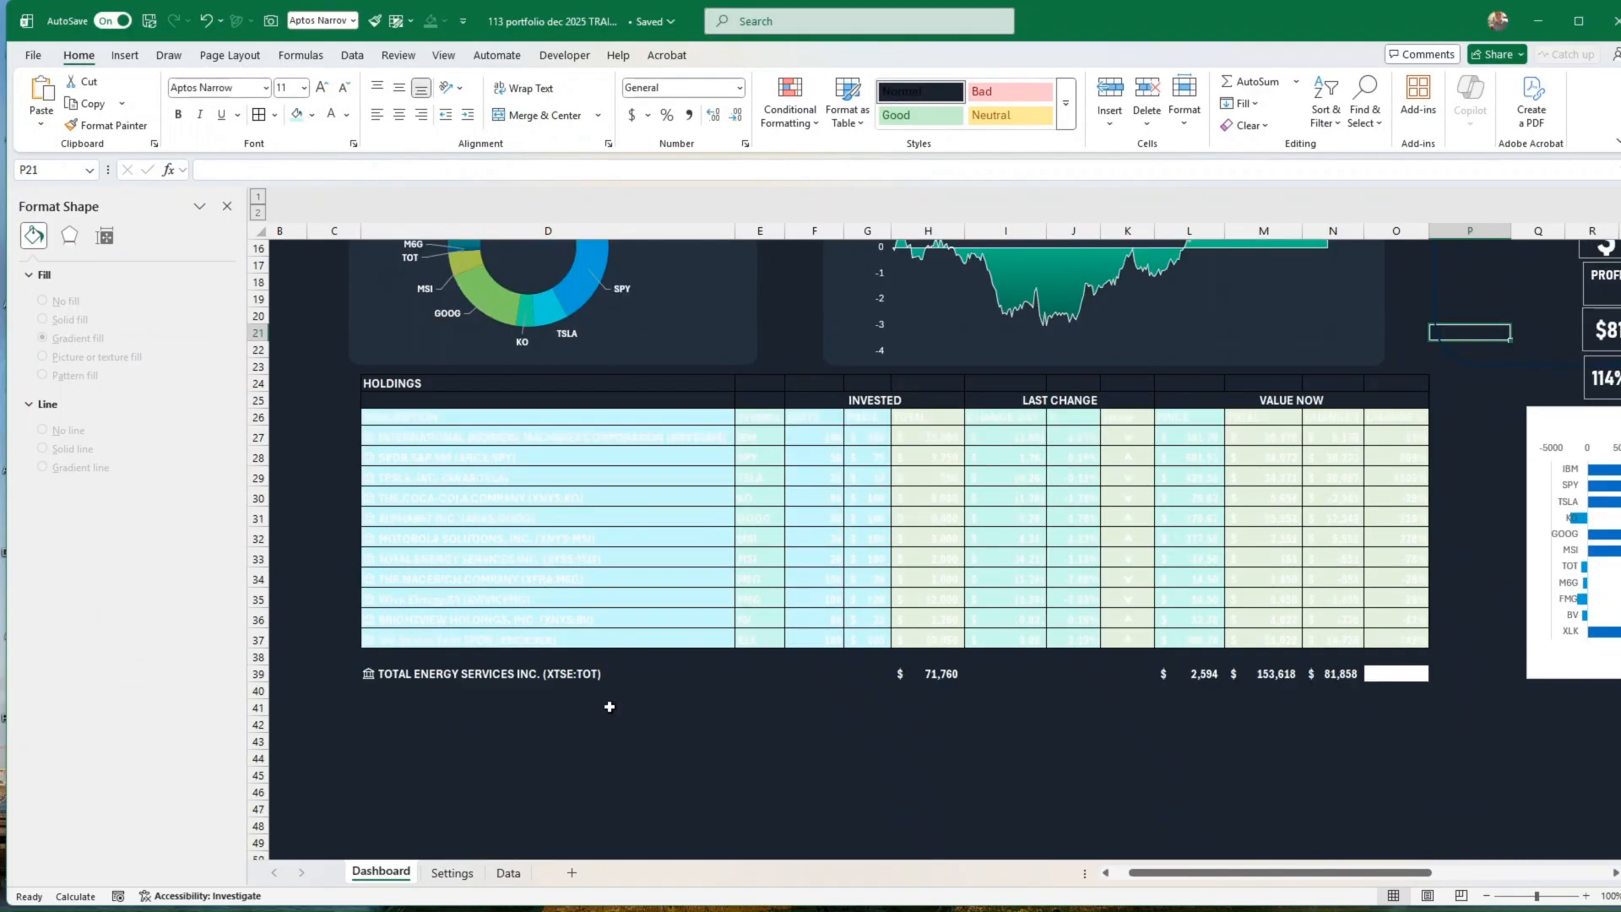
{"action": "left_click", "coordinate": [521, 674]}
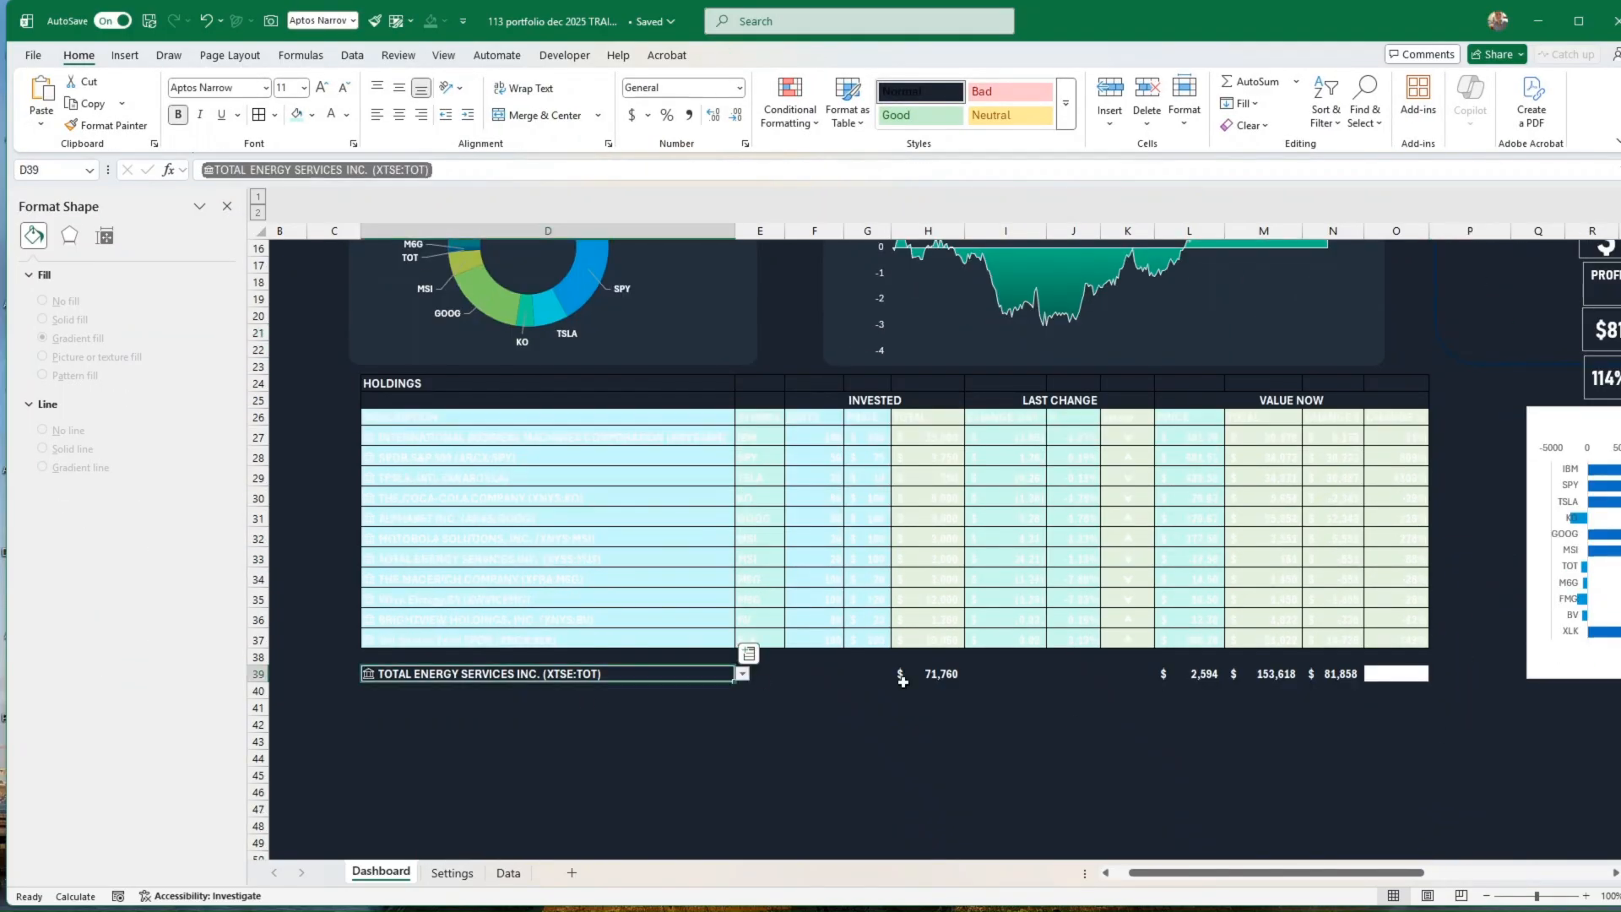
{"action": "left_click", "coordinate": [742, 674]}
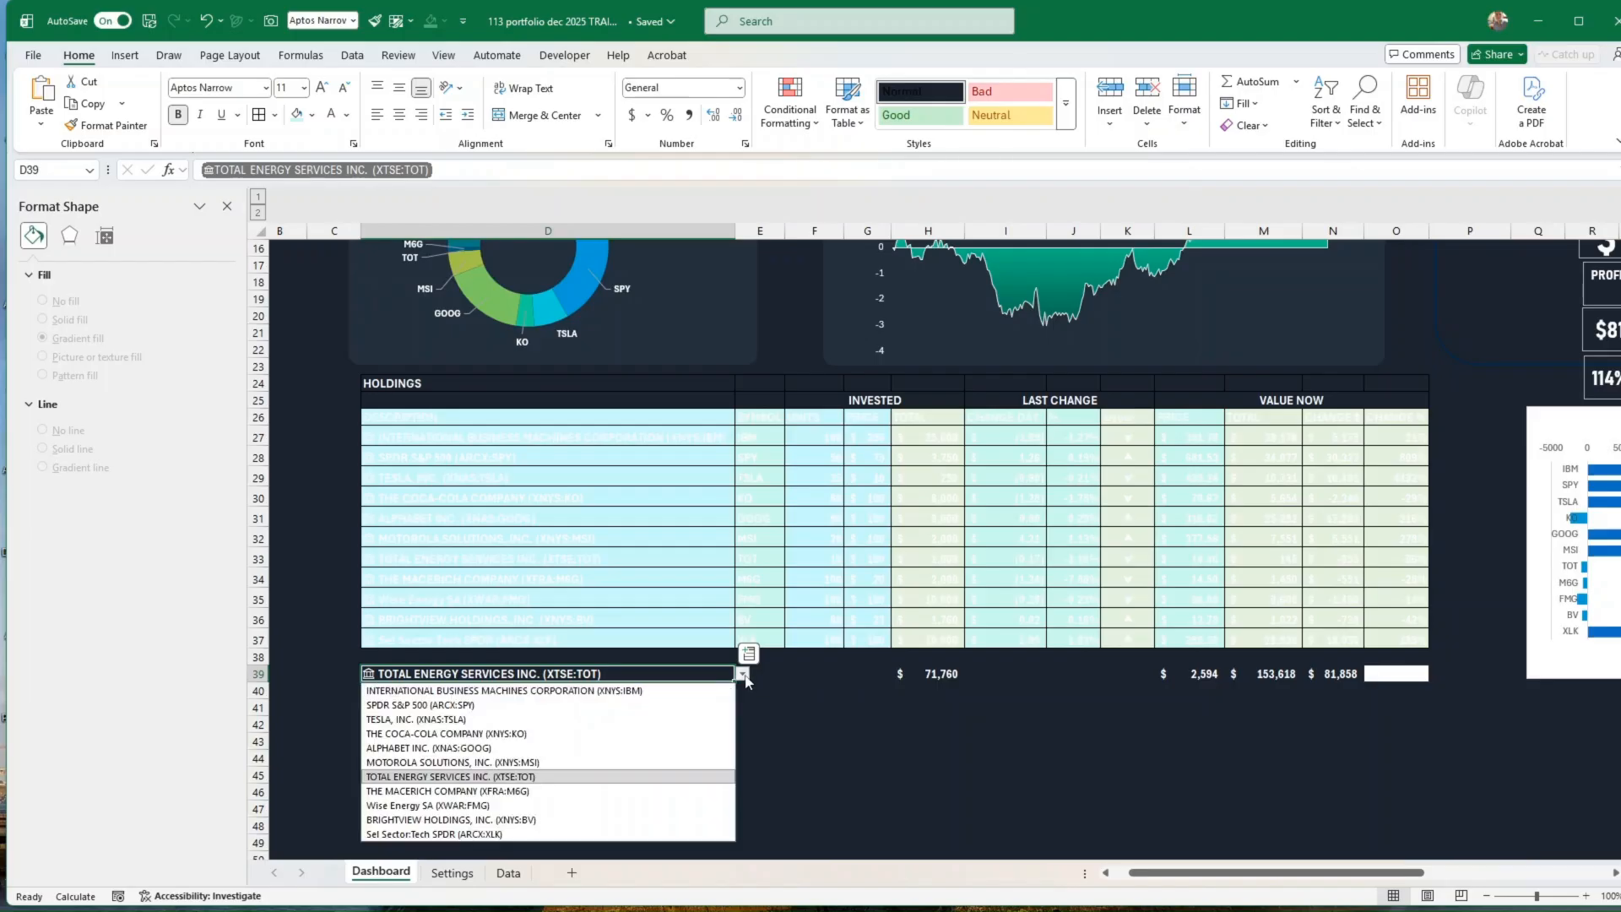
{"action": "left_click", "coordinate": [454, 719]}
Step: Move the Stock Performance heading slightly up and right, and lower the top edge of the area chart's plot area
{"action": "scroll", "coordinate": [1492, 740], "scroll_direction": "up", "scroll_amount": 4}
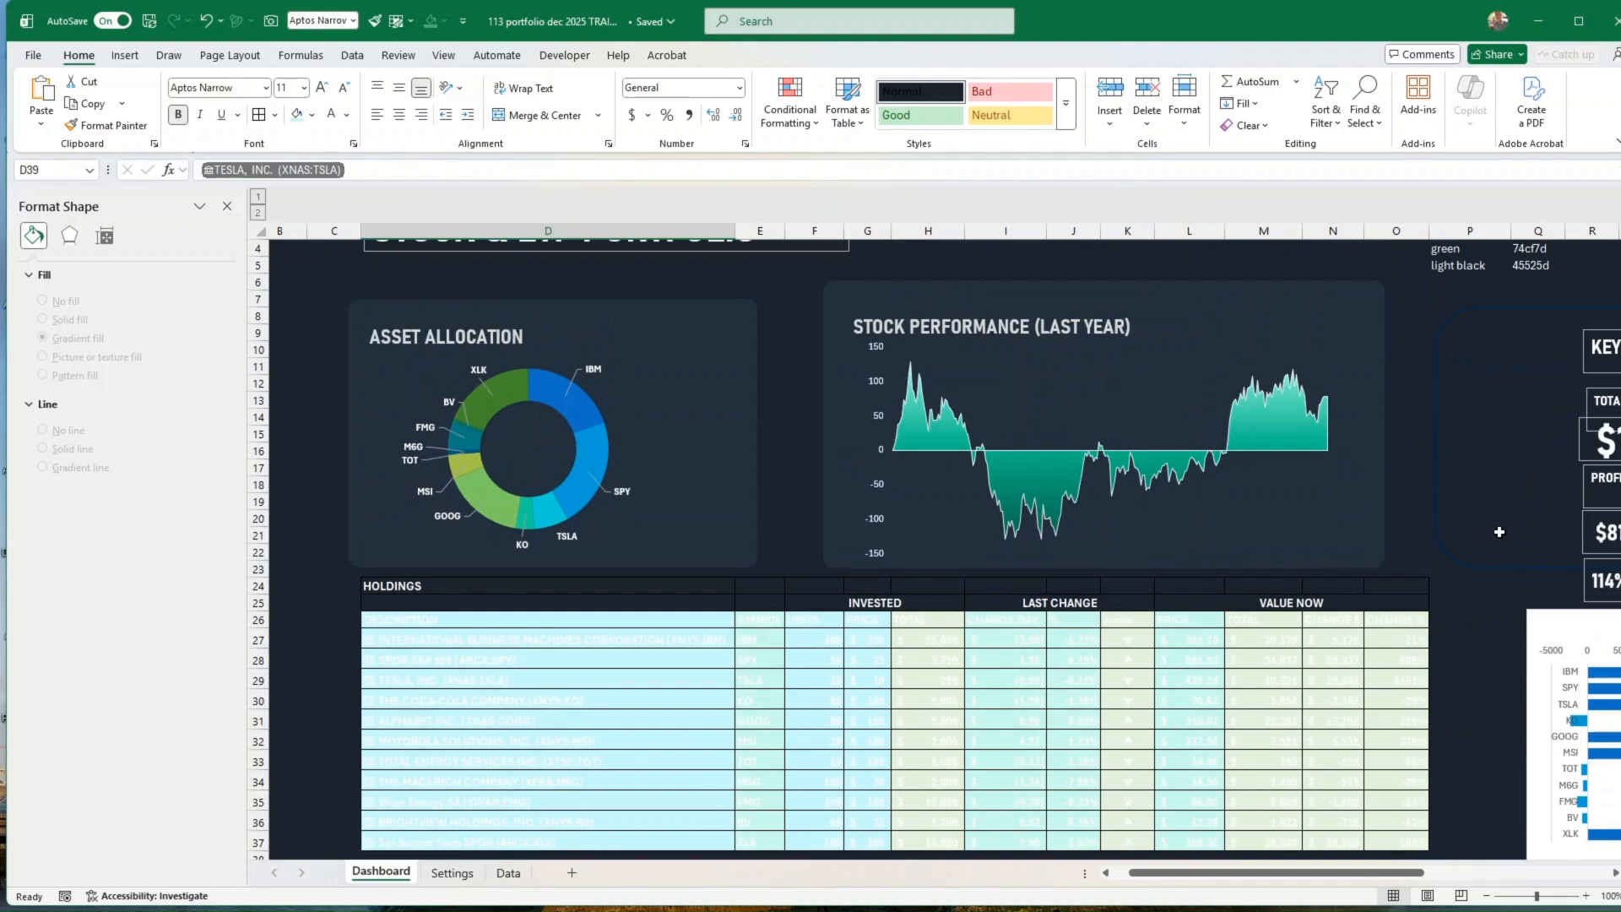
{"action": "left_click", "coordinate": [998, 326]}
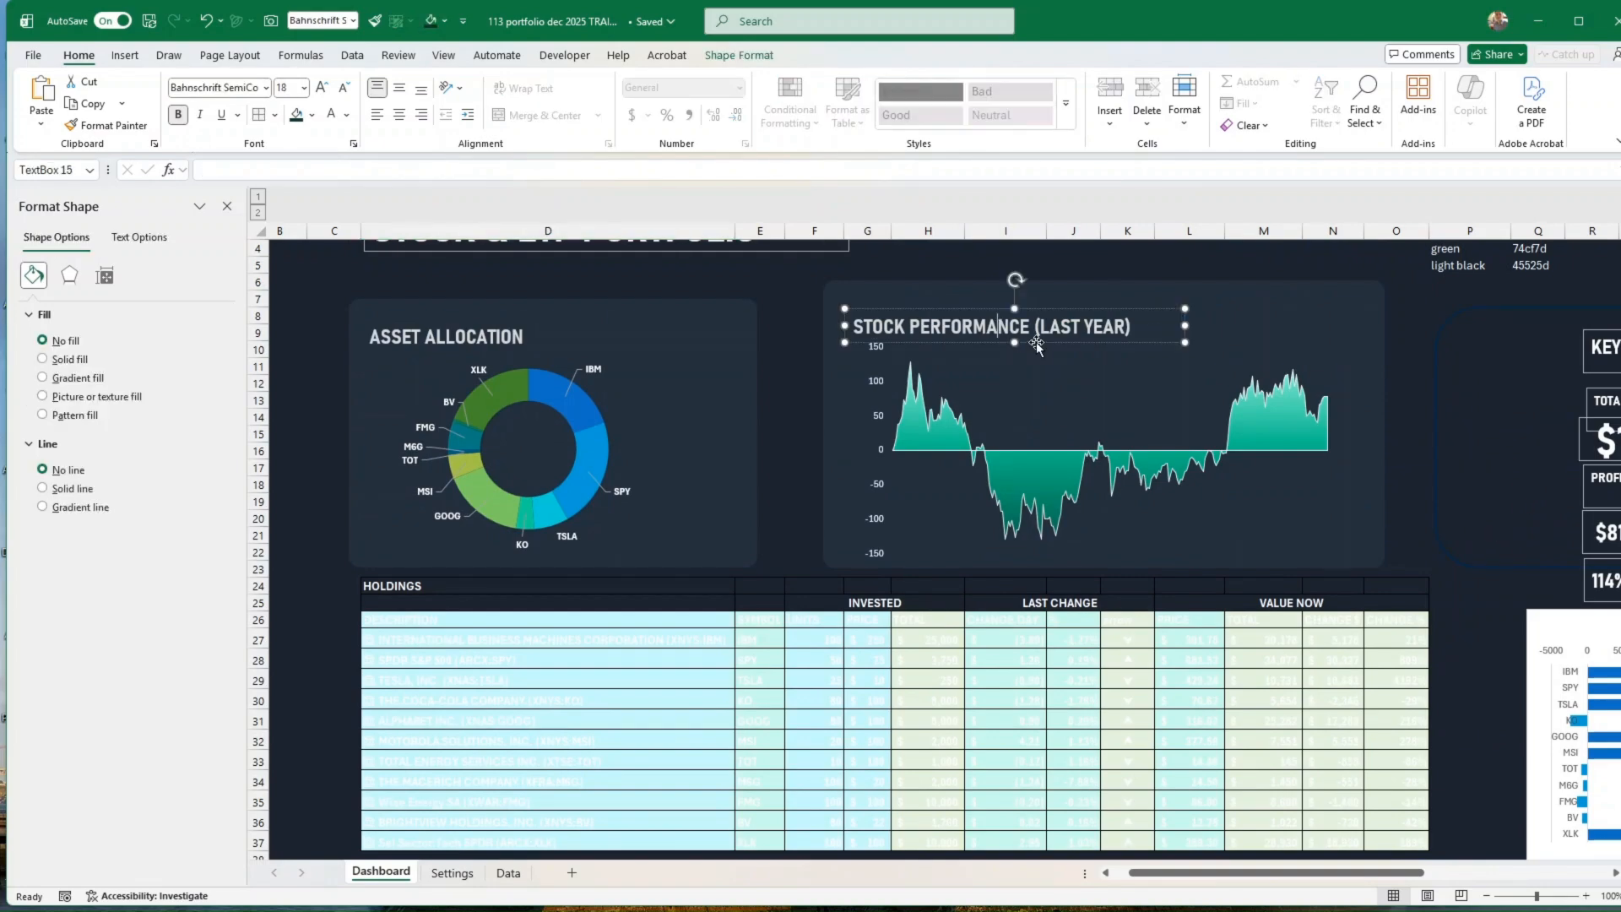
{"action": "left_click_drag", "start_coordinate": [1037, 345], "coordinate": [1046, 331]}
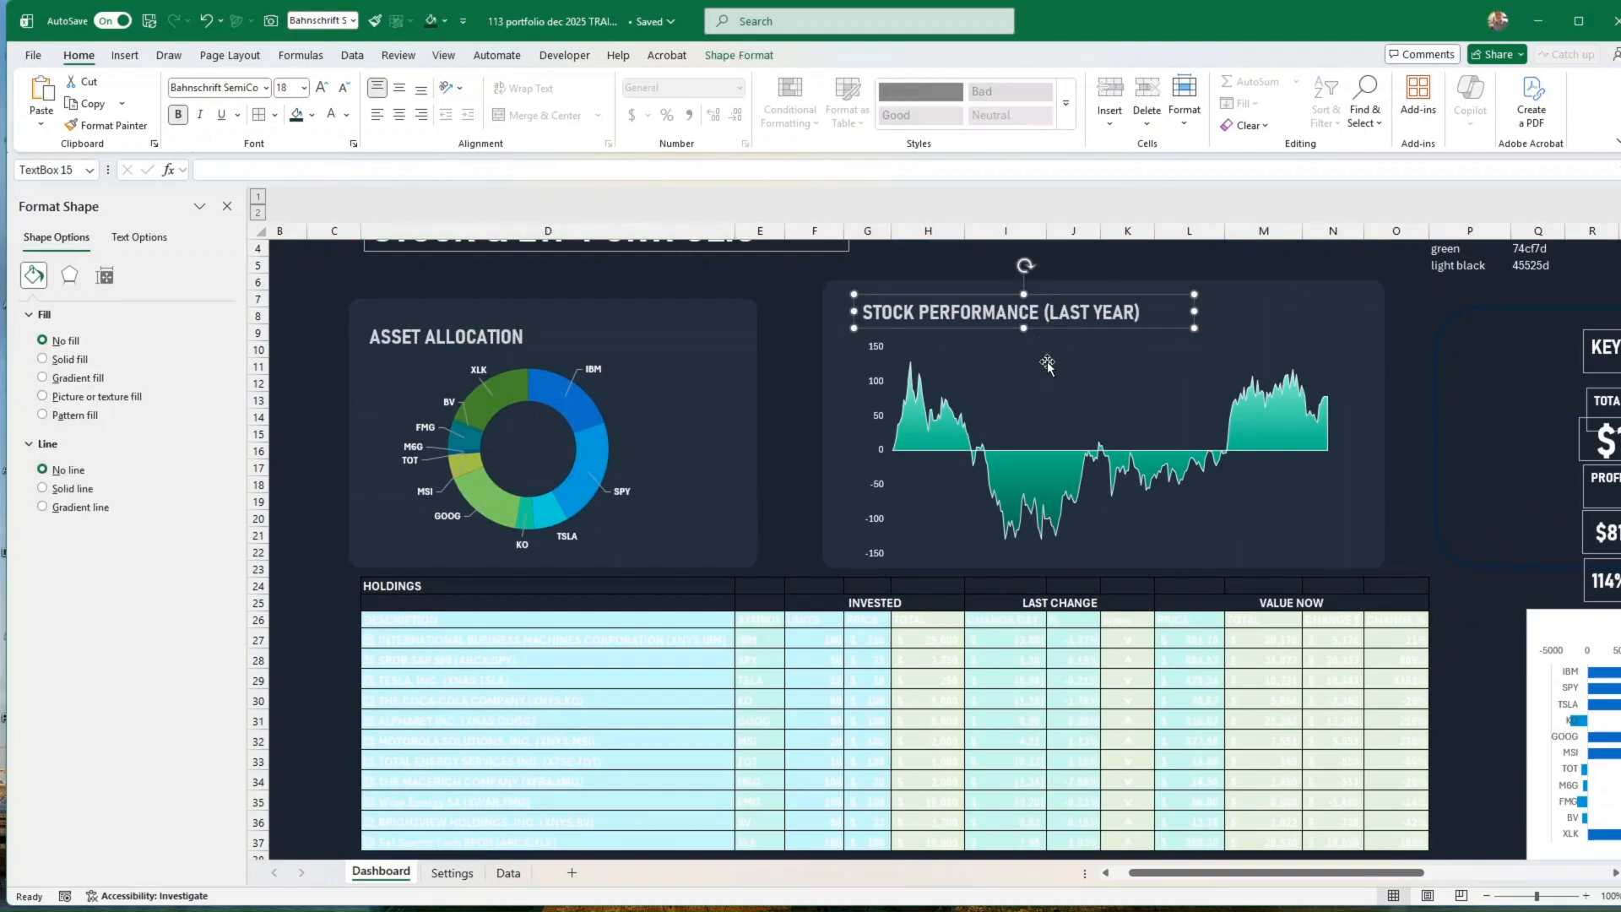
{"action": "left_click", "coordinate": [1047, 363]}
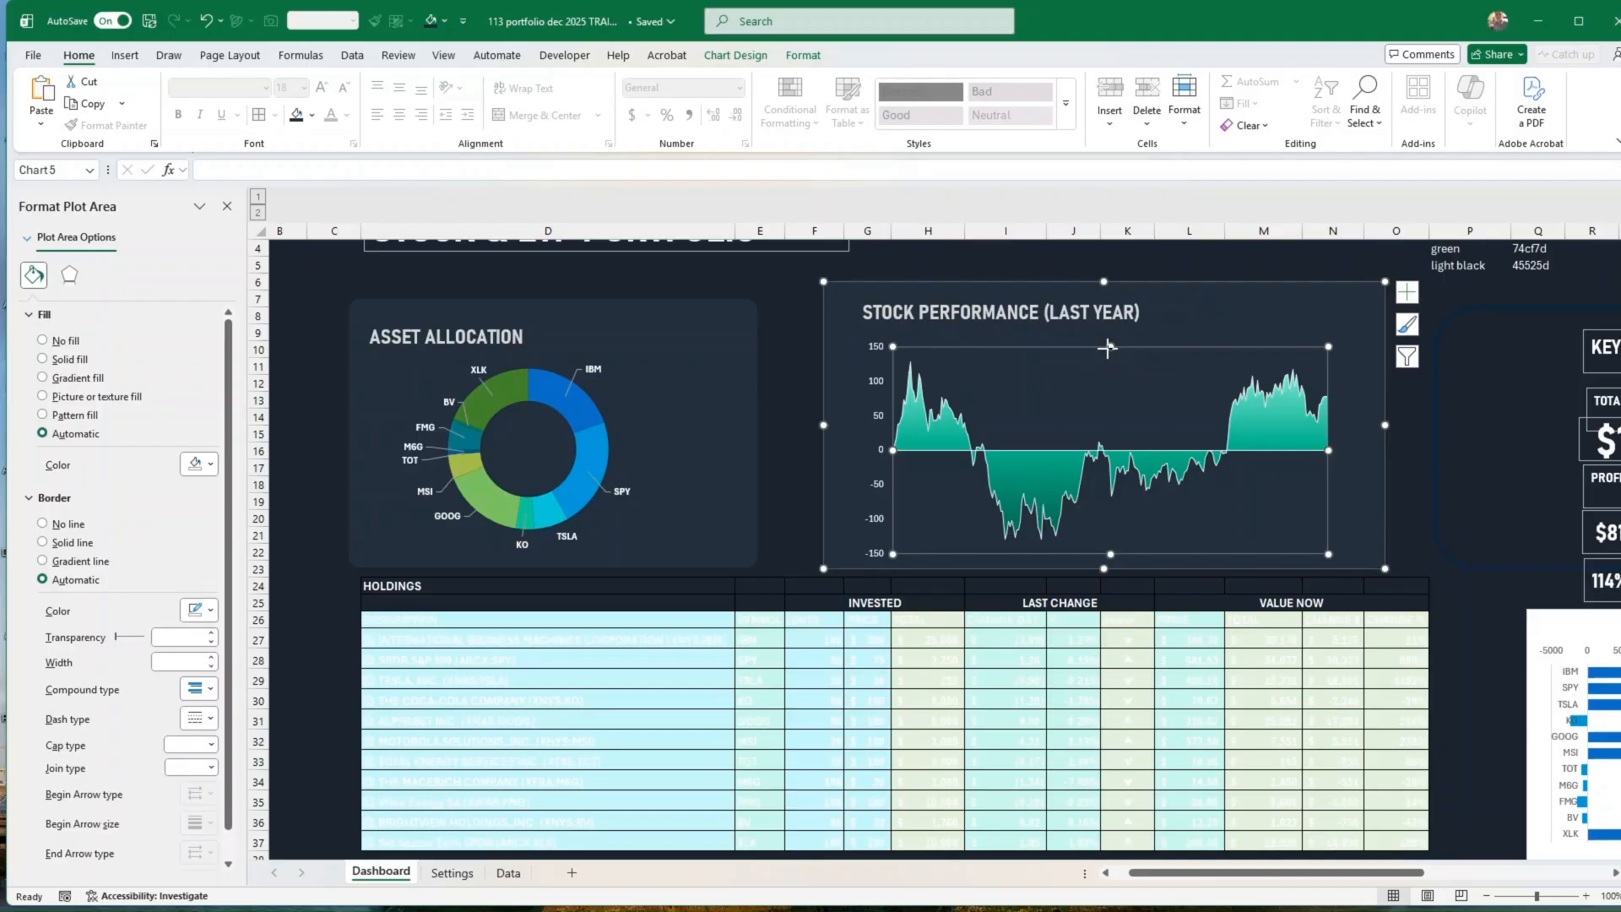
{"action": "left_click_drag", "start_coordinate": [1108, 349], "coordinate": [1110, 361]}
Step: Duplicate the Stock Performance heading, place the copy directly beneath it and clear the copy's text
{"action": "left_click", "coordinate": [1047, 324]}
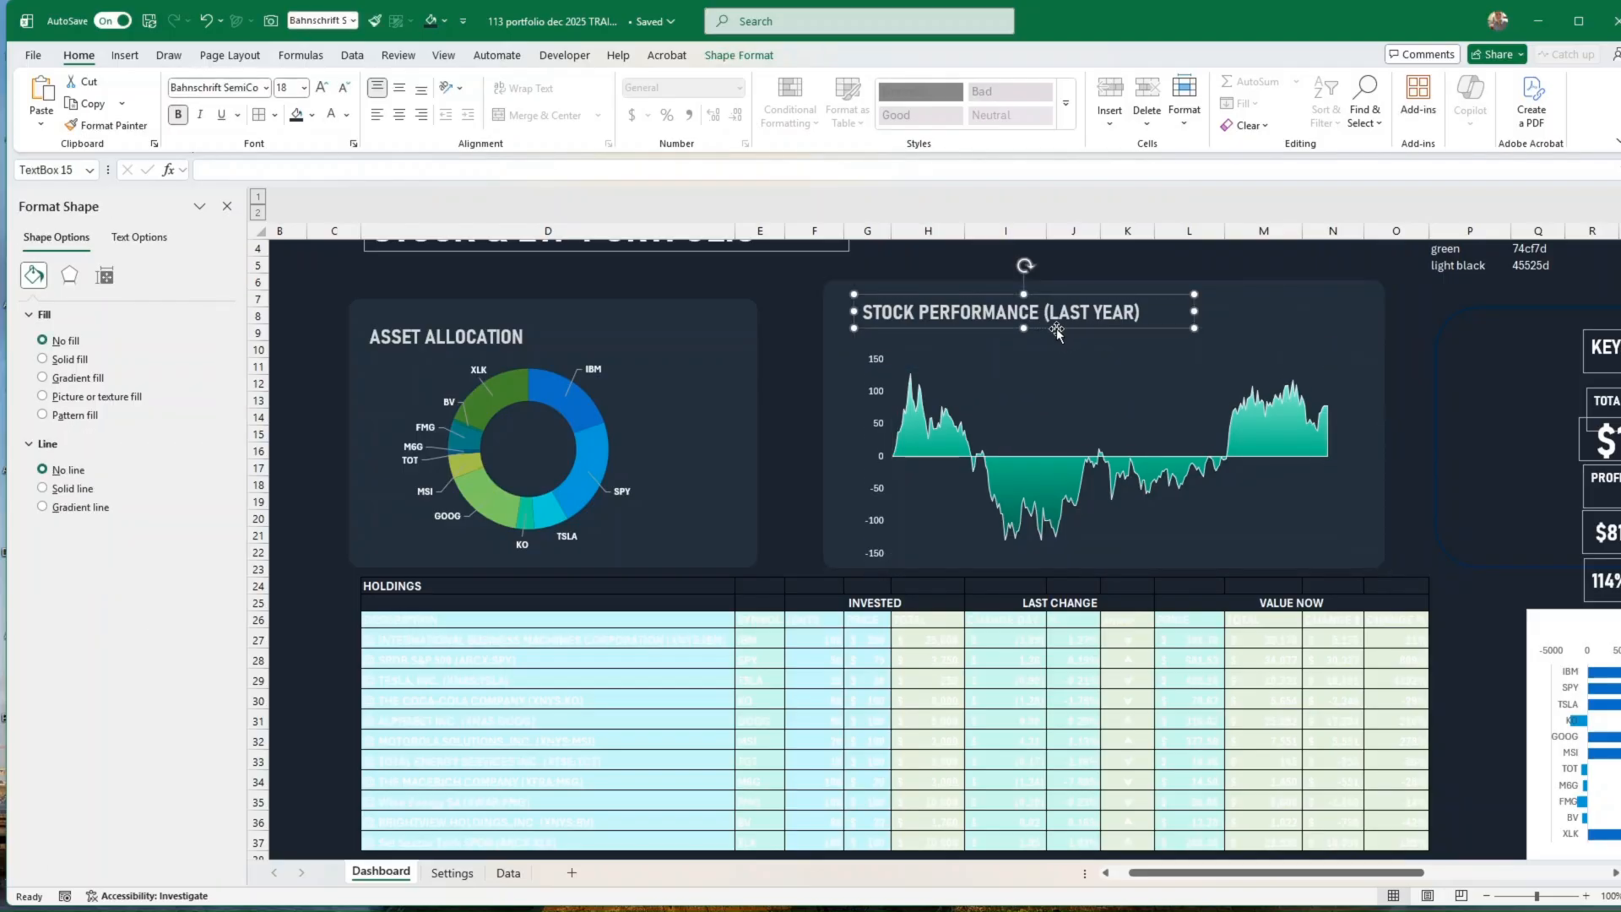
{"action": "key", "text": "ctrl+d"}
{"action": "left_click_drag", "start_coordinate": [1066, 342], "coordinate": [1053, 355]}
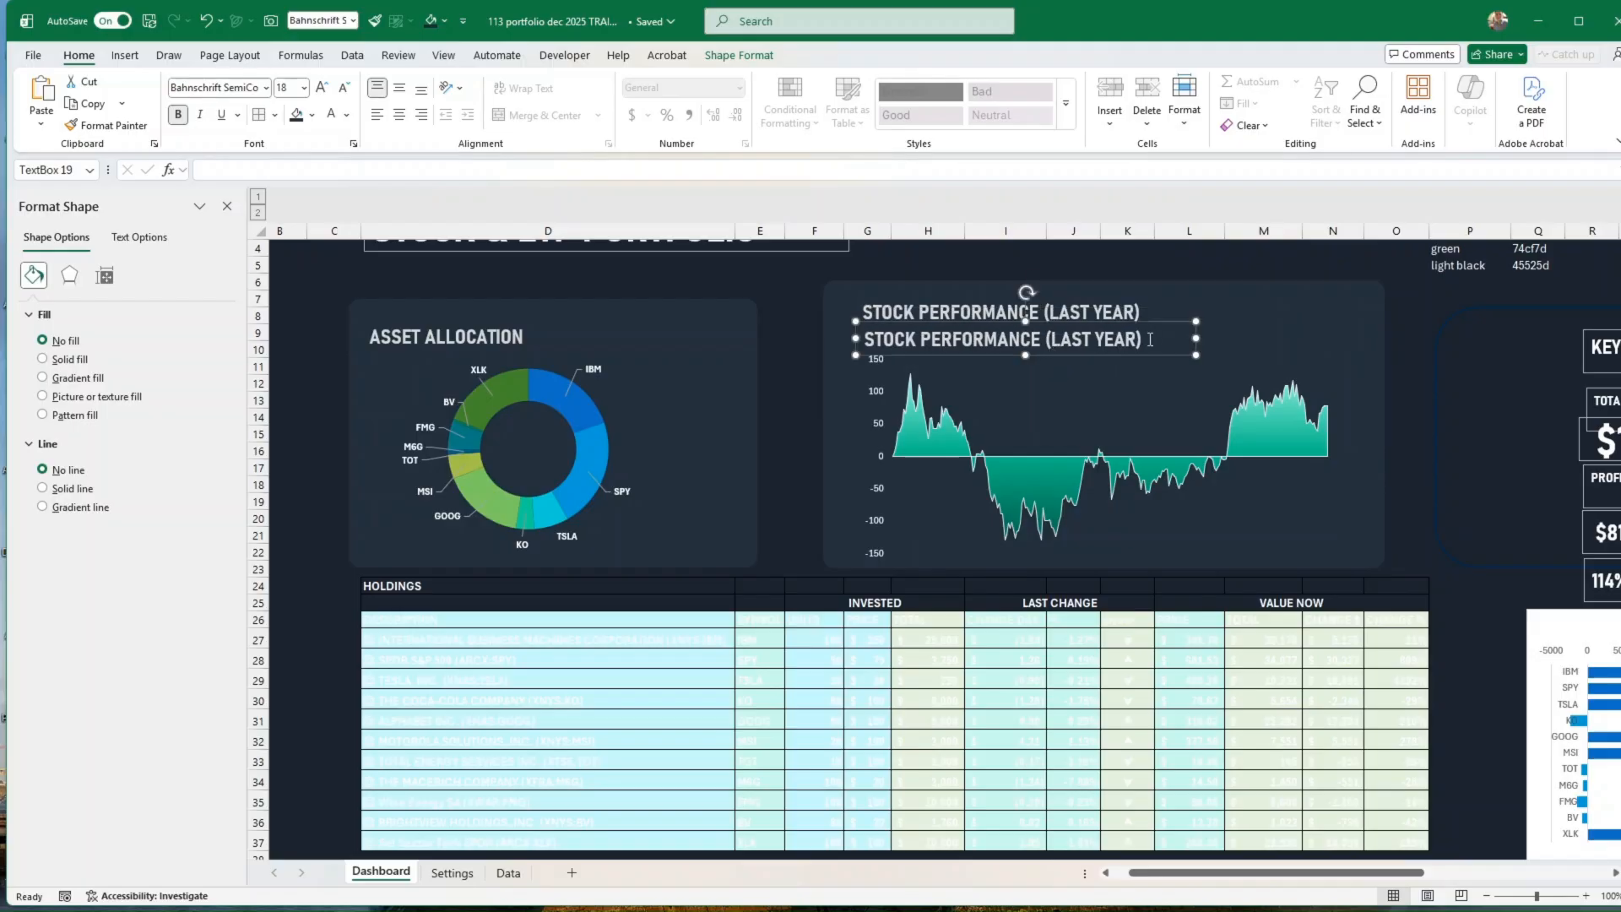
{"action": "left_click_drag", "start_coordinate": [1151, 339], "coordinate": [859, 339]}
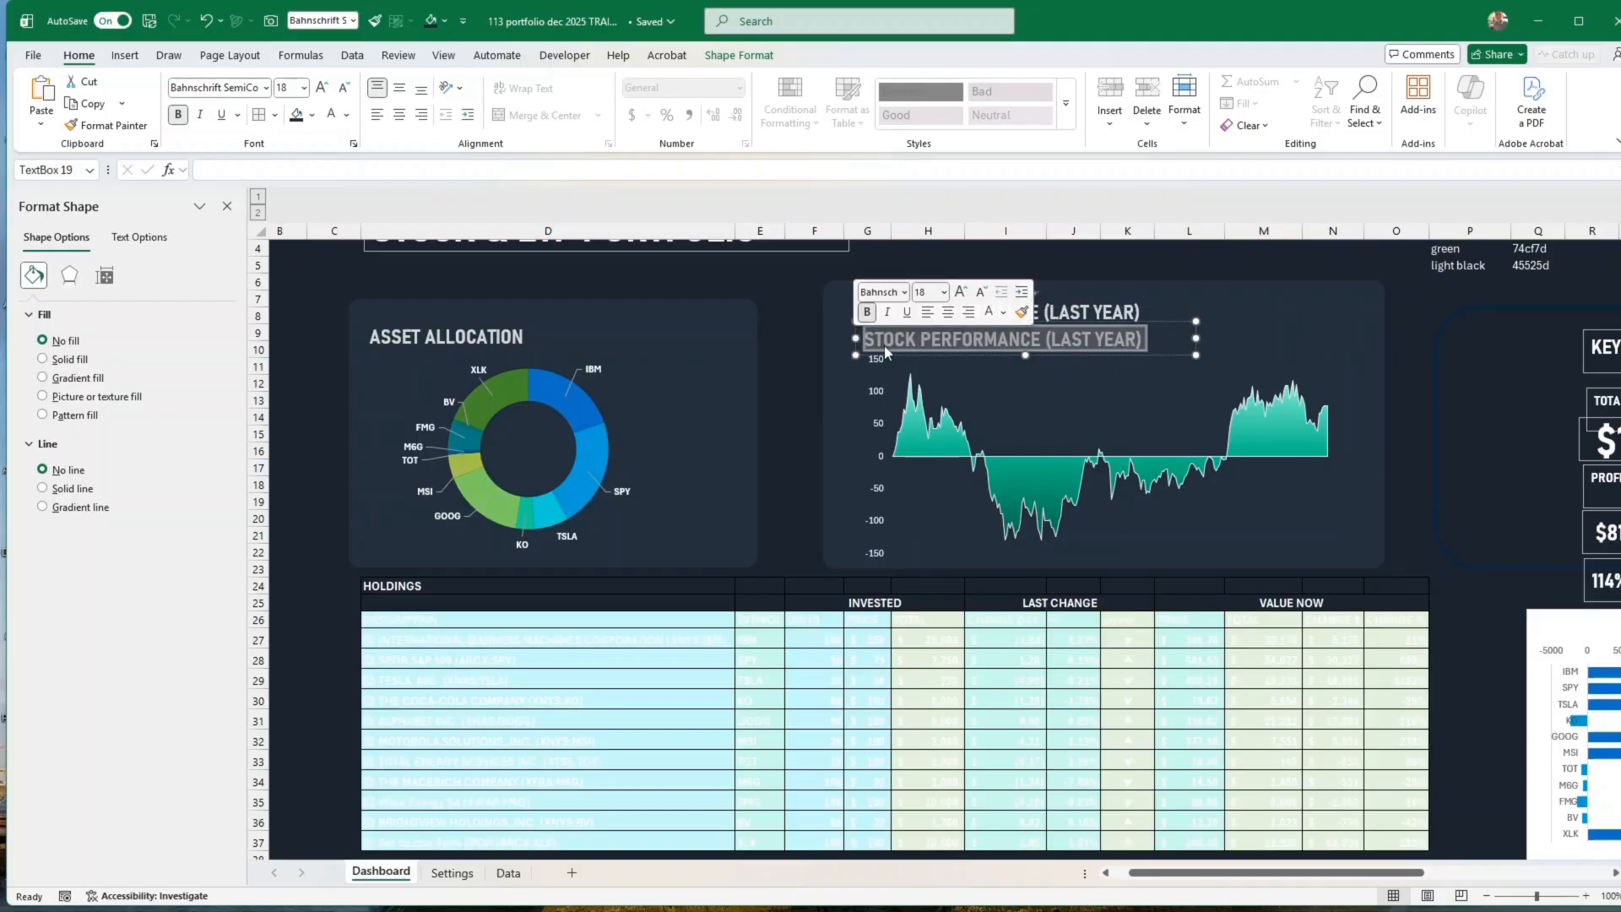
{"action": "key", "text": "Delete"}
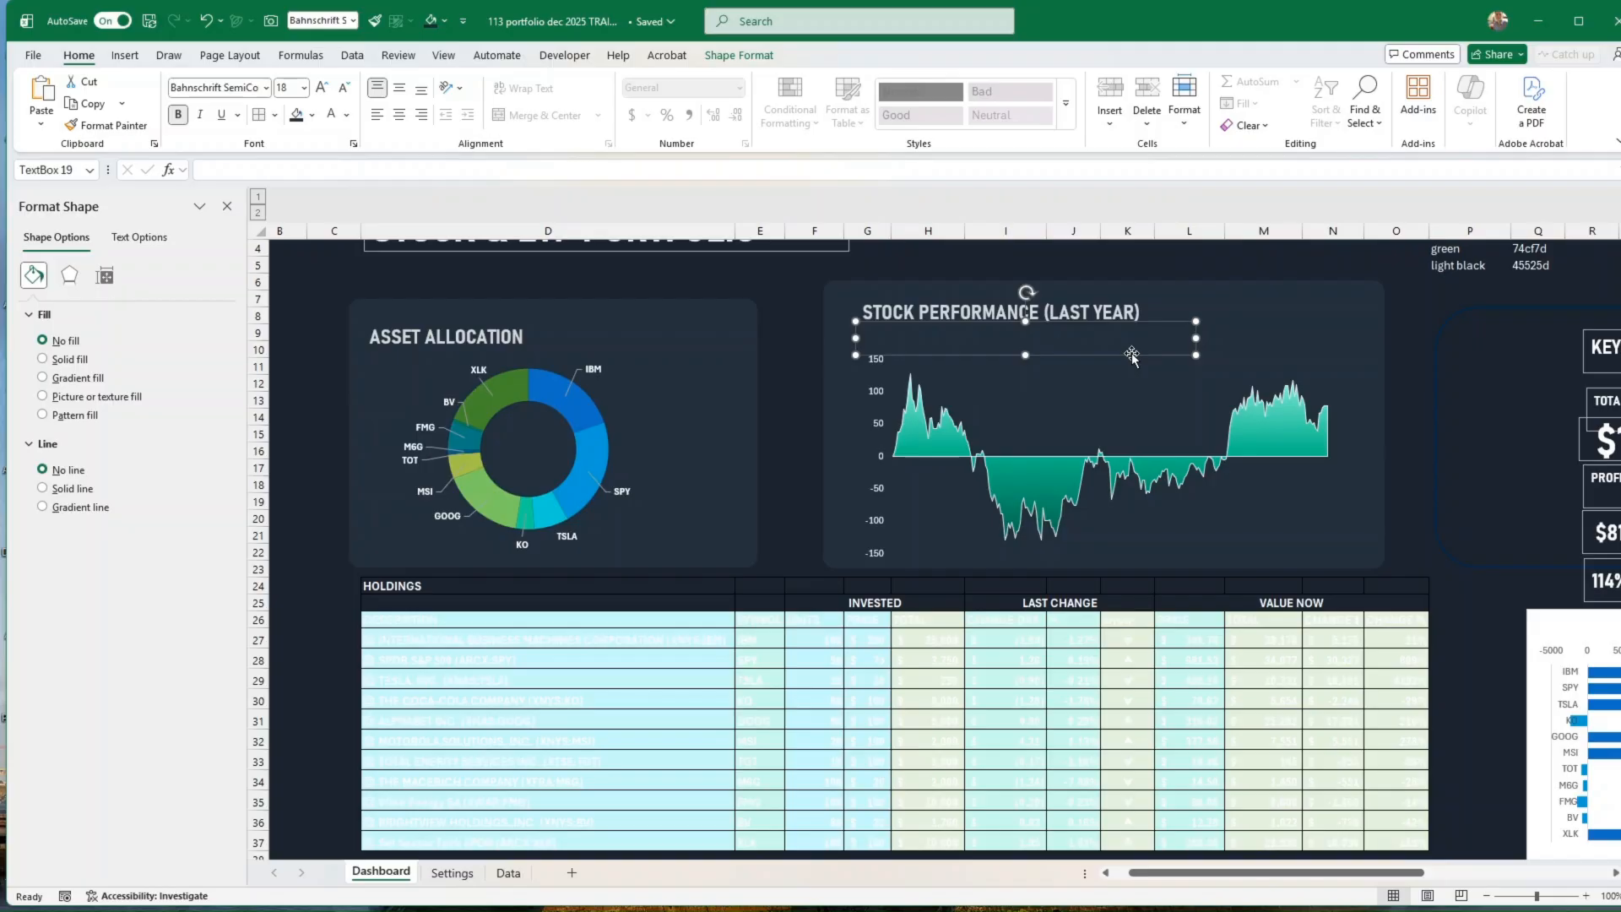
Step: Link the empty text box under the Stock Performance heading to cell $D$40
{"action": "left_click", "coordinate": [256, 172]}
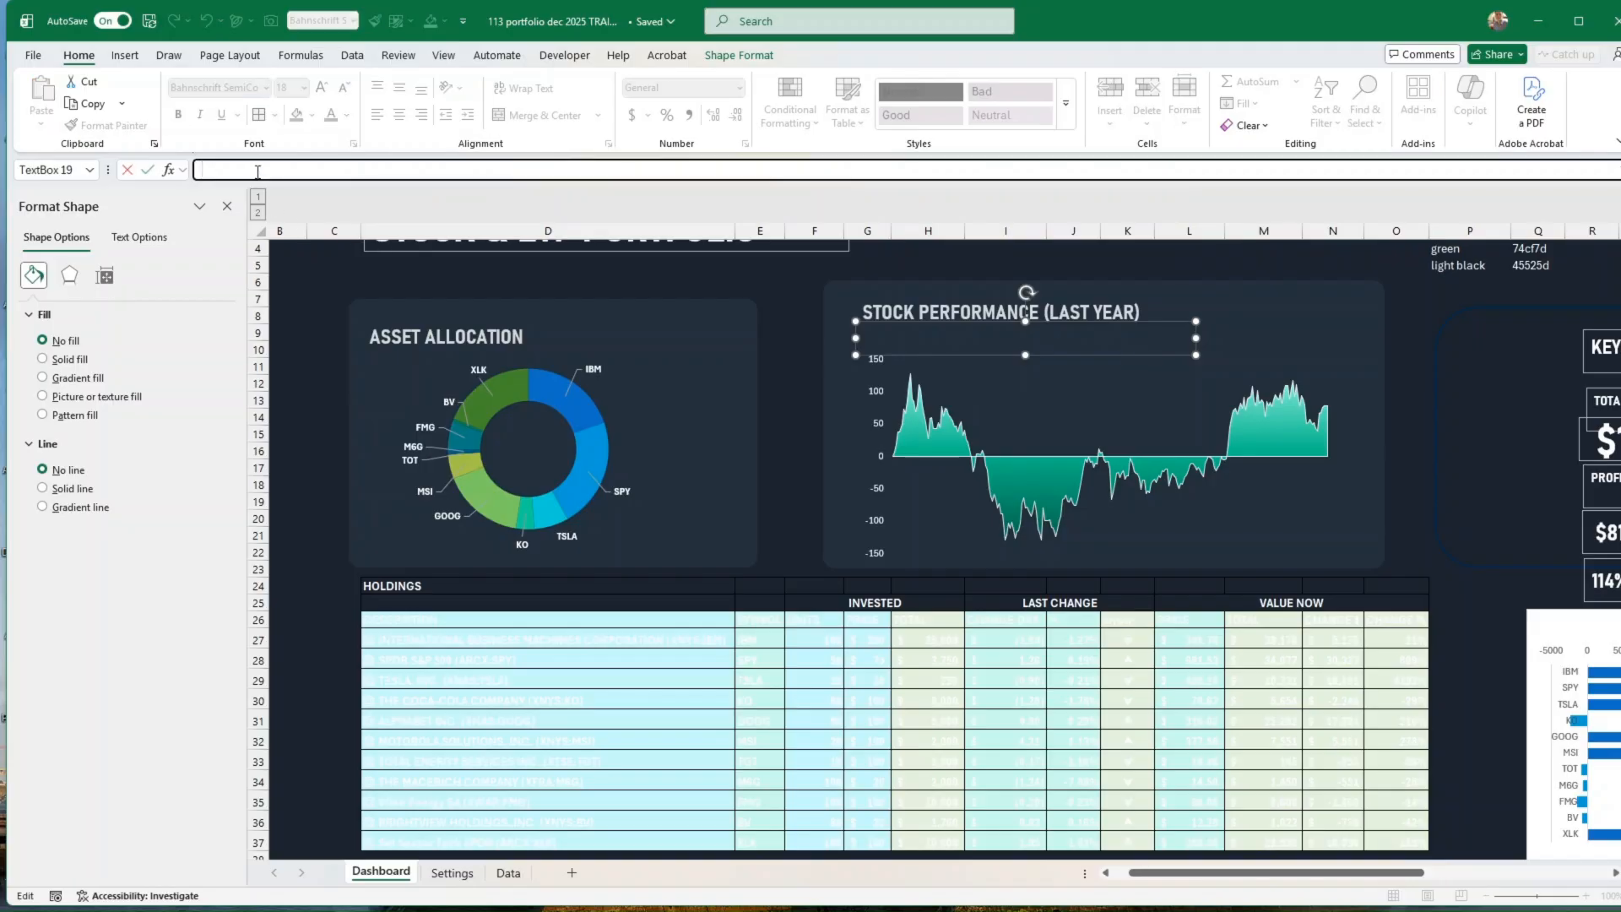
{"action": "type", "text": "="}
{"action": "scroll", "coordinate": [328, 395], "scroll_direction": "down", "scroll_amount": 4}
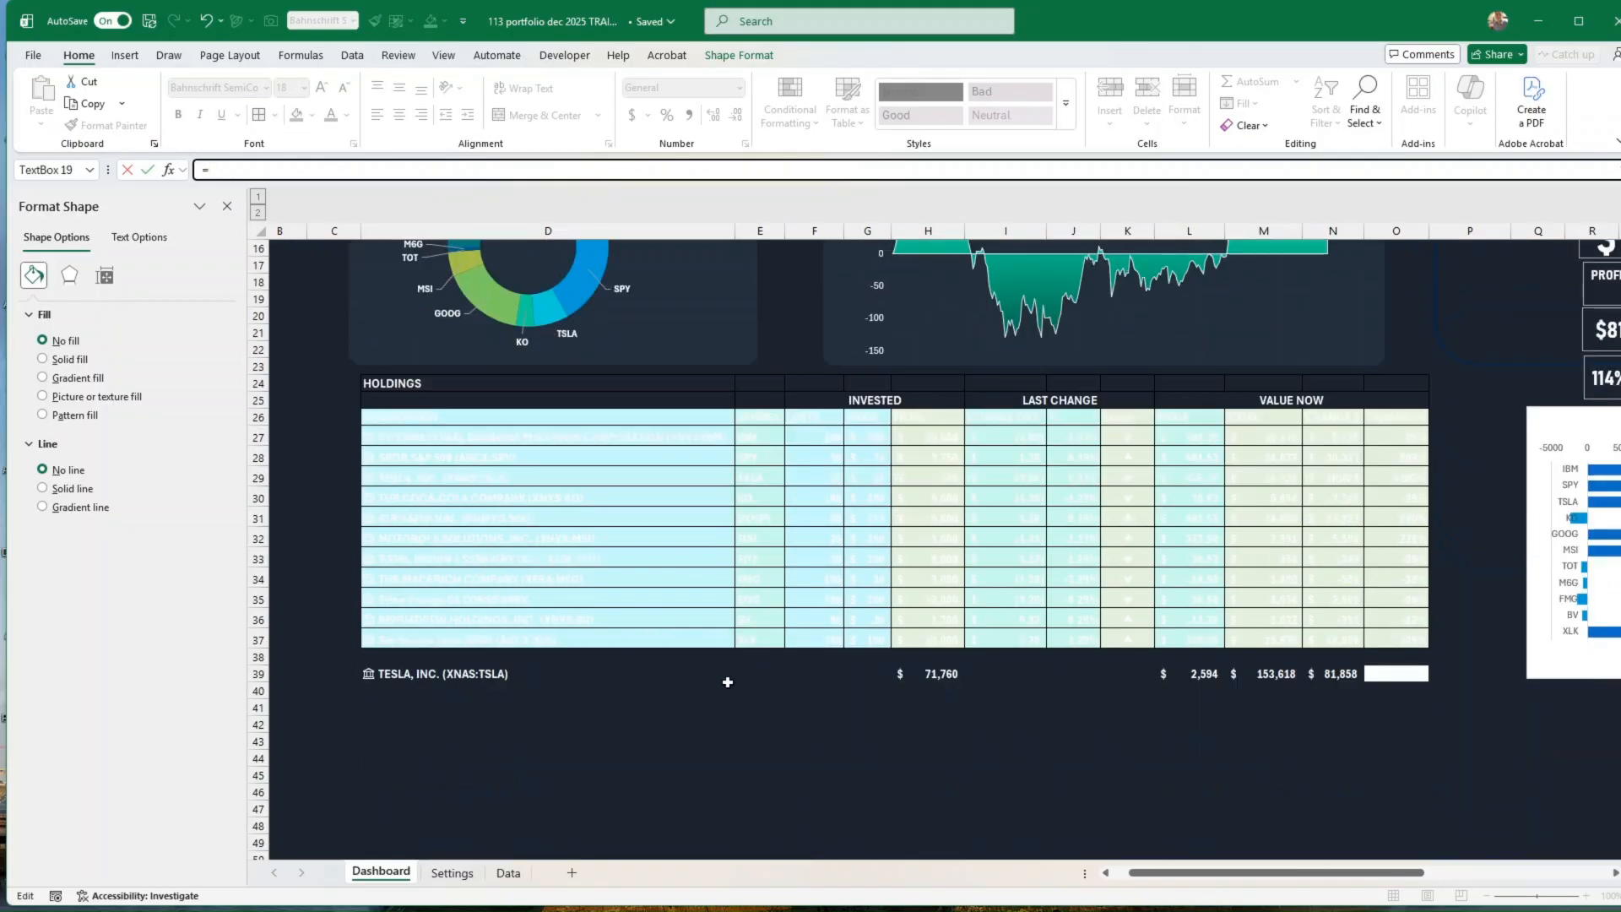
{"action": "left_click", "coordinate": [413, 690]}
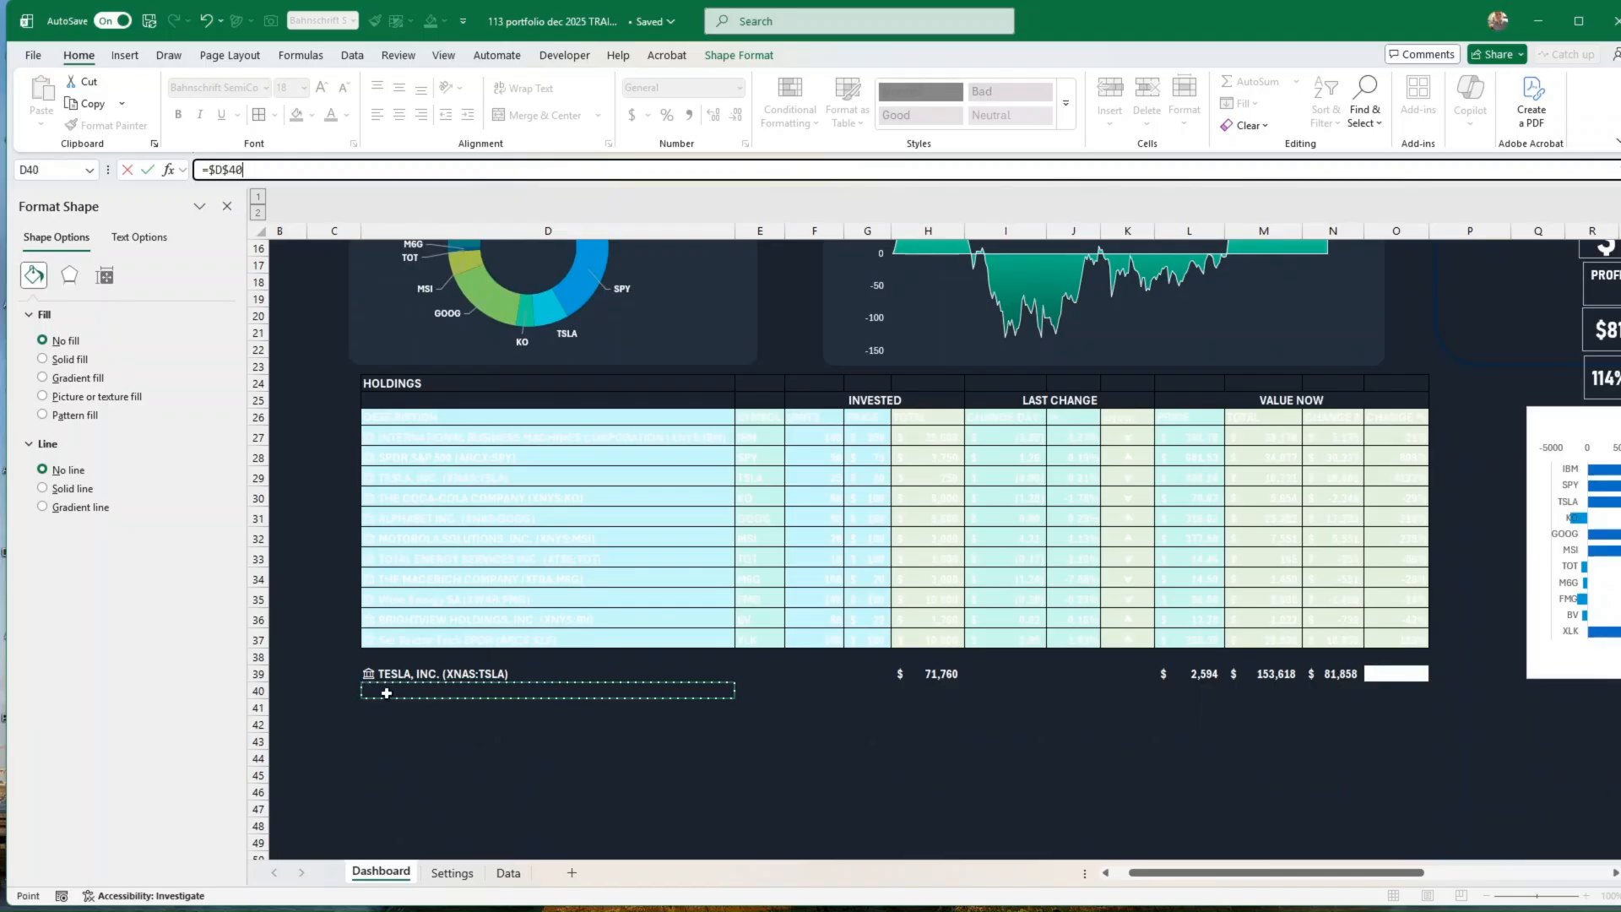
{"action": "left_click", "coordinate": [148, 172]}
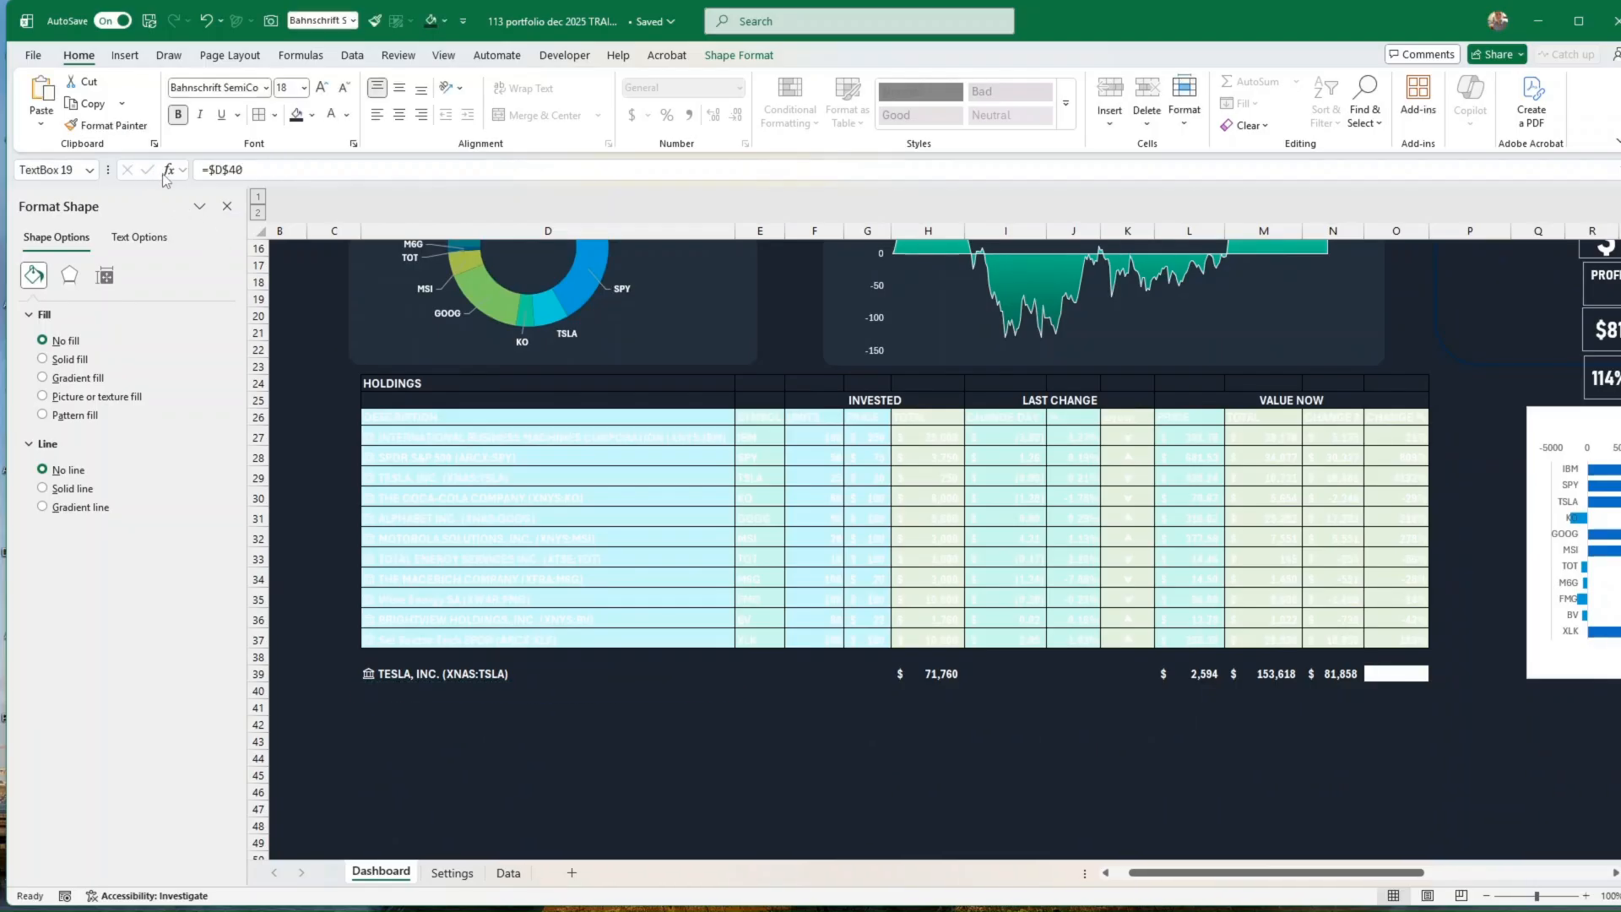
Step: Enter the formula =D39 in cell D40 to reference the selected stock
{"action": "left_click", "coordinate": [401, 693]}
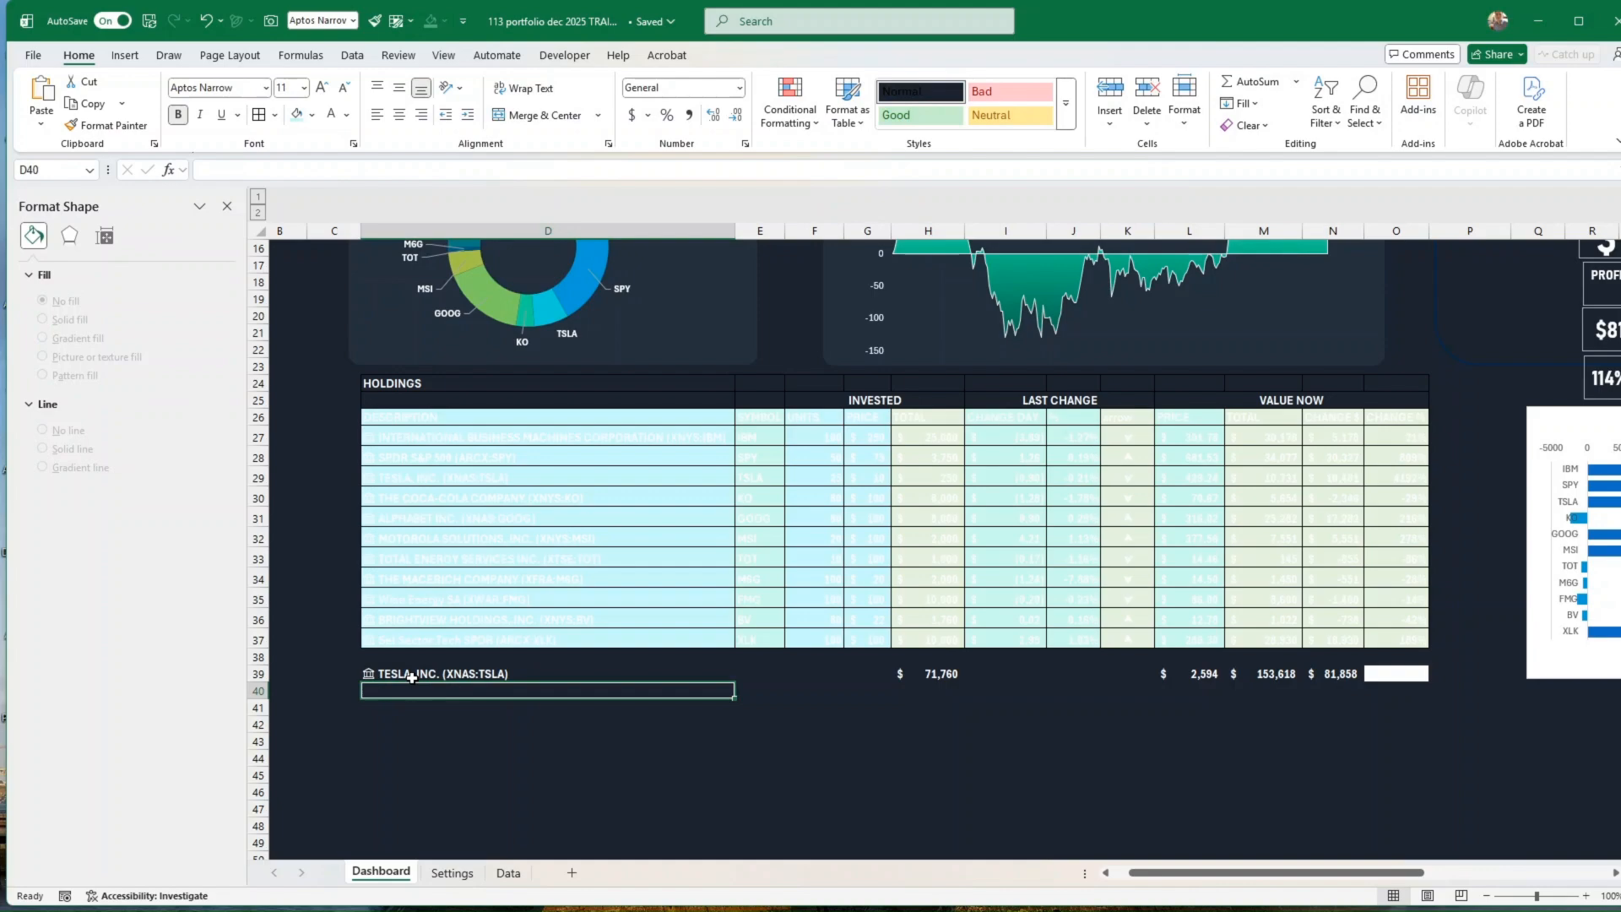
{"action": "type", "text": "="}
{"action": "left_click", "coordinate": [412, 675]}
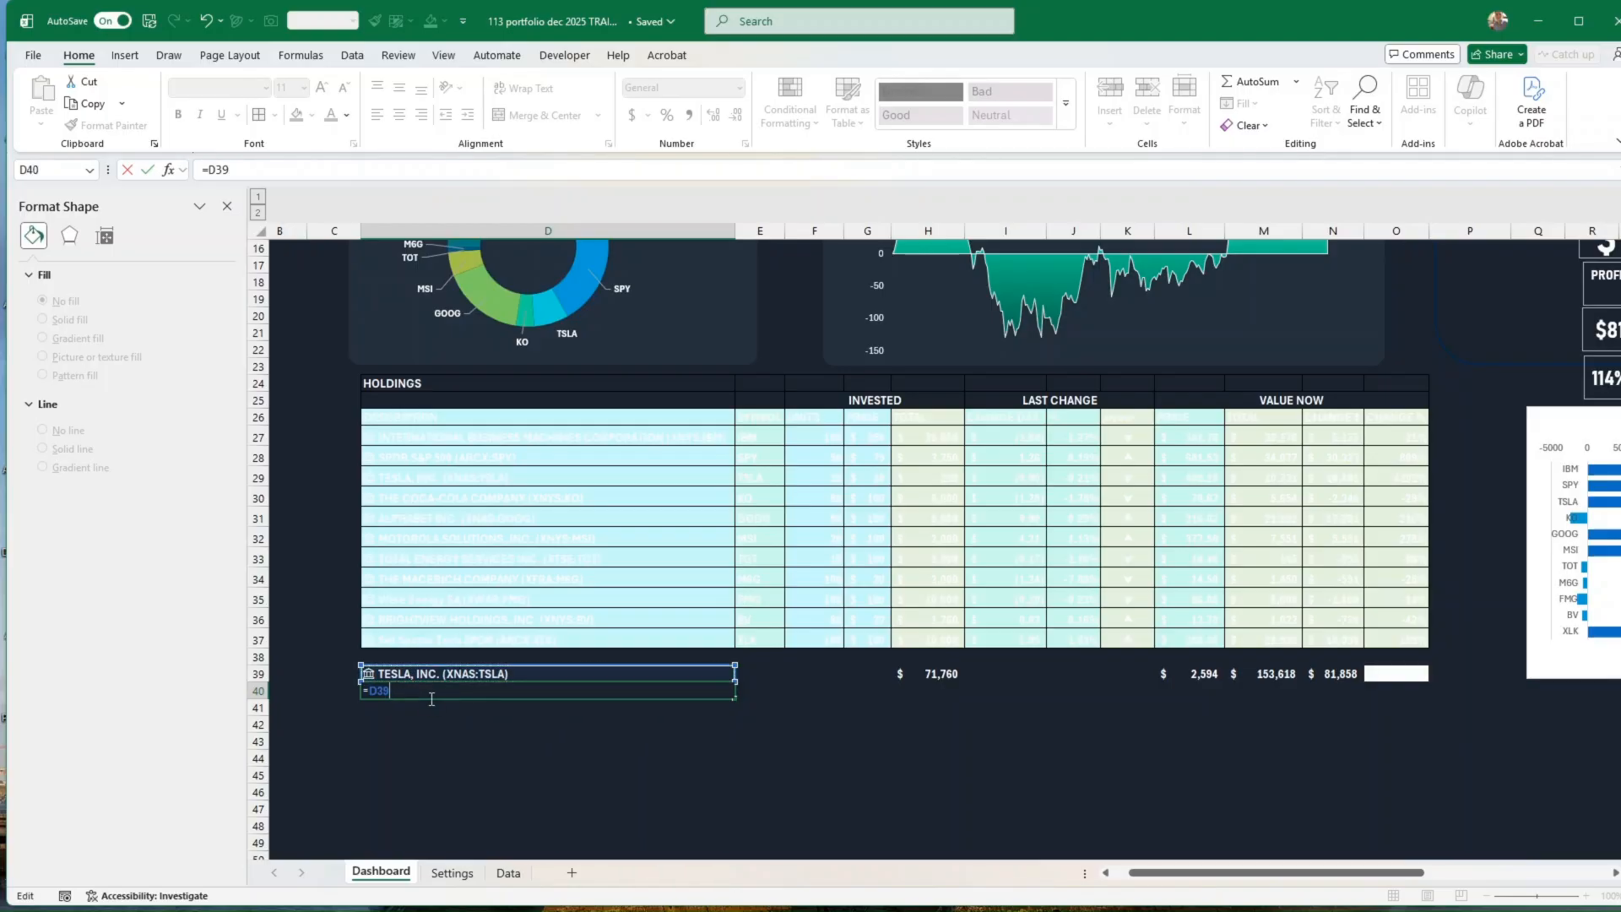
{"action": "key", "text": "Return"}
Step: Replace the formula in D40 with =D39.[Ticker symbol] and relocate it to cell D42
{"action": "left_click", "coordinate": [460, 690]}
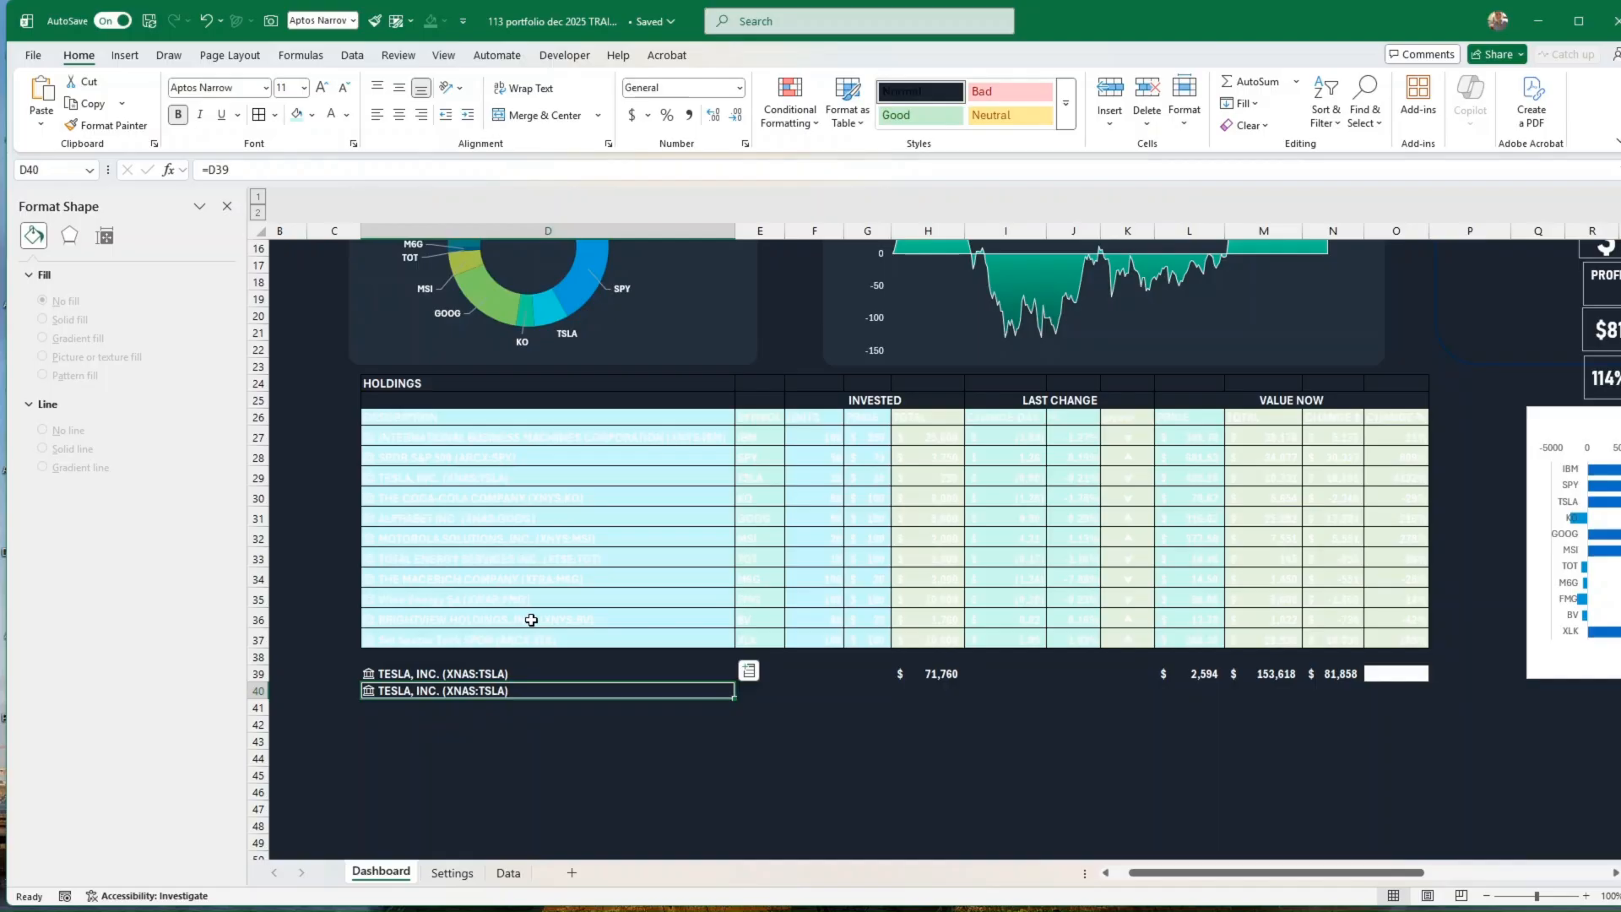
{"action": "type", "text": "="}
{"action": "left_click", "coordinate": [522, 672]}
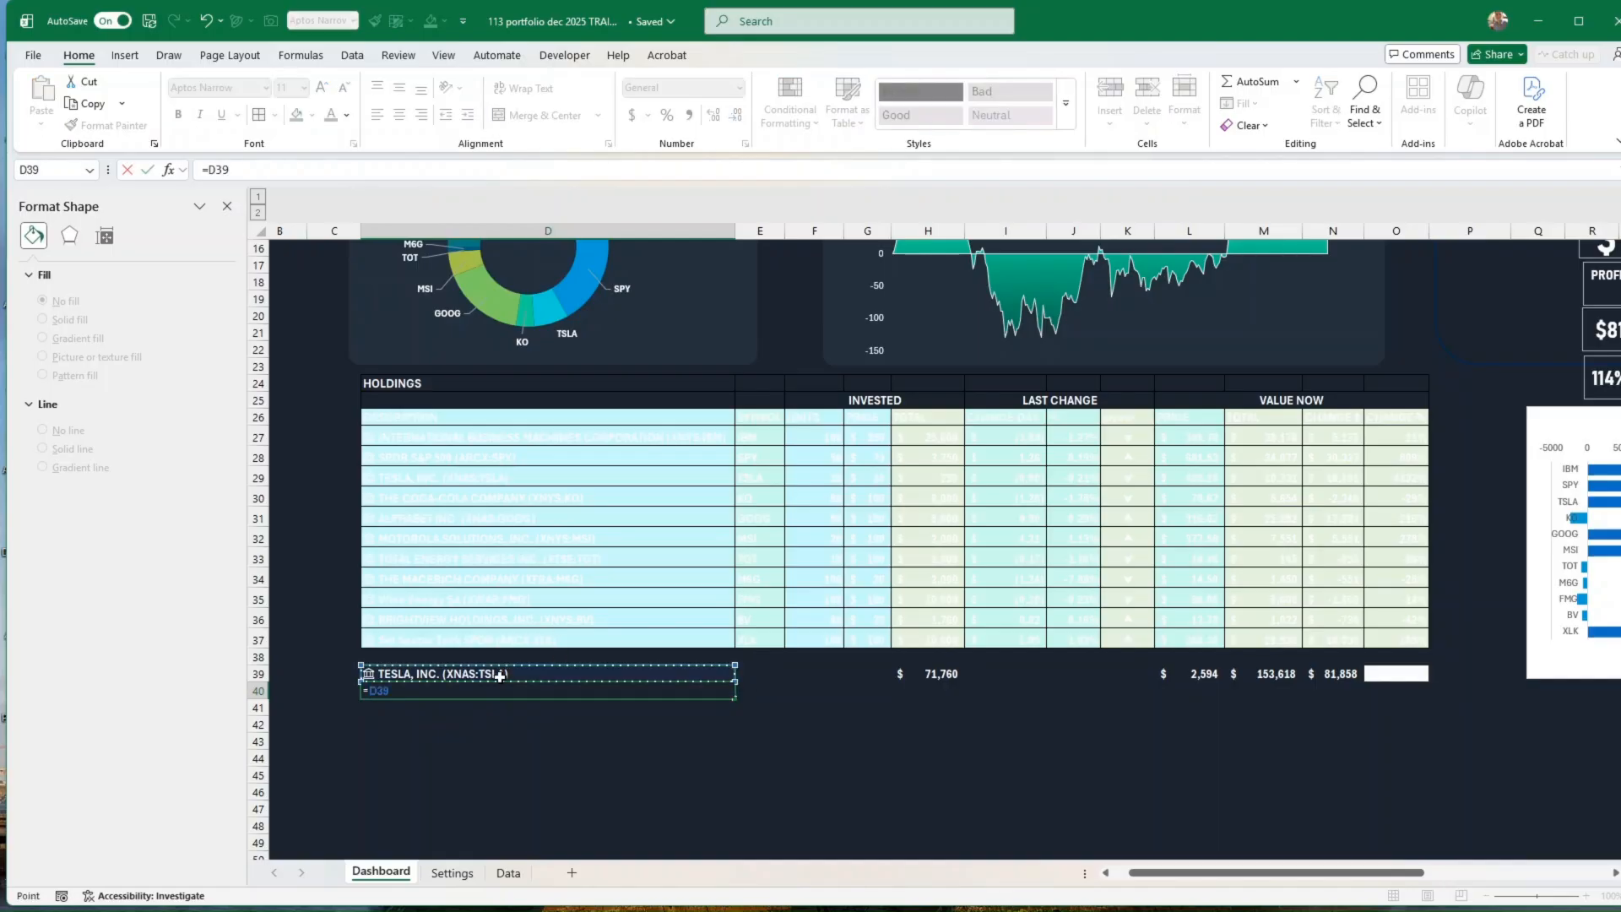
{"action": "left_click_drag", "start_coordinate": [515, 728], "coordinate": [512, 863]}
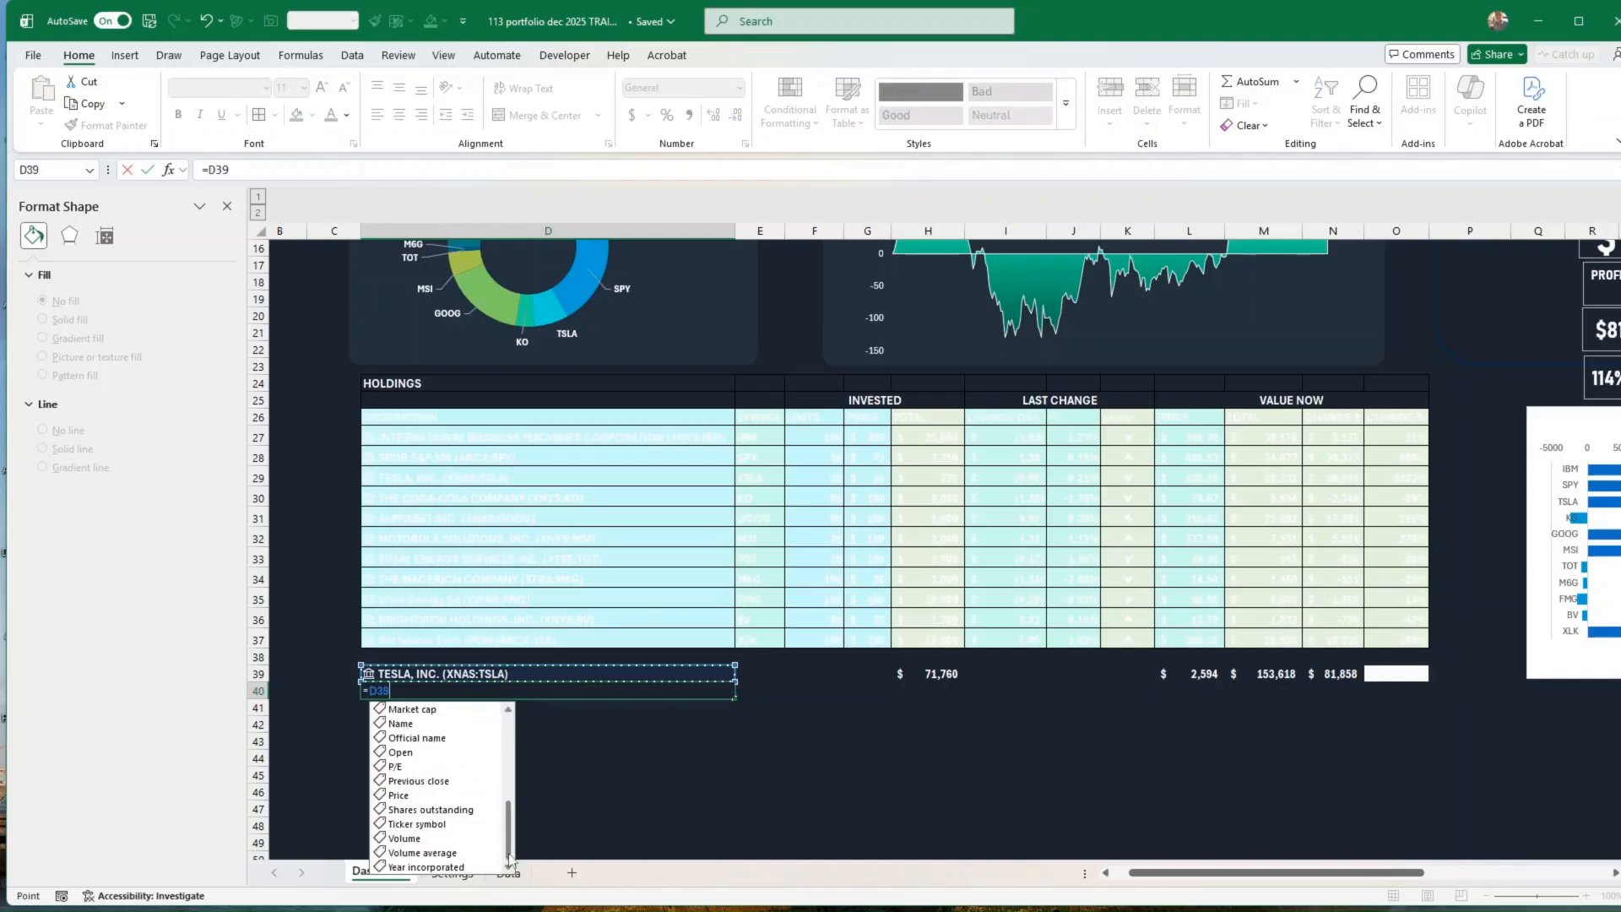
{"action": "double_click", "coordinate": [417, 823]}
{"action": "key", "text": "Return"}
Step: Link the empty text box under the Stock Performance heading to the ticker in cell $D$42
{"action": "scroll", "coordinate": [971, 506], "scroll_direction": "up", "scroll_amount": 5}
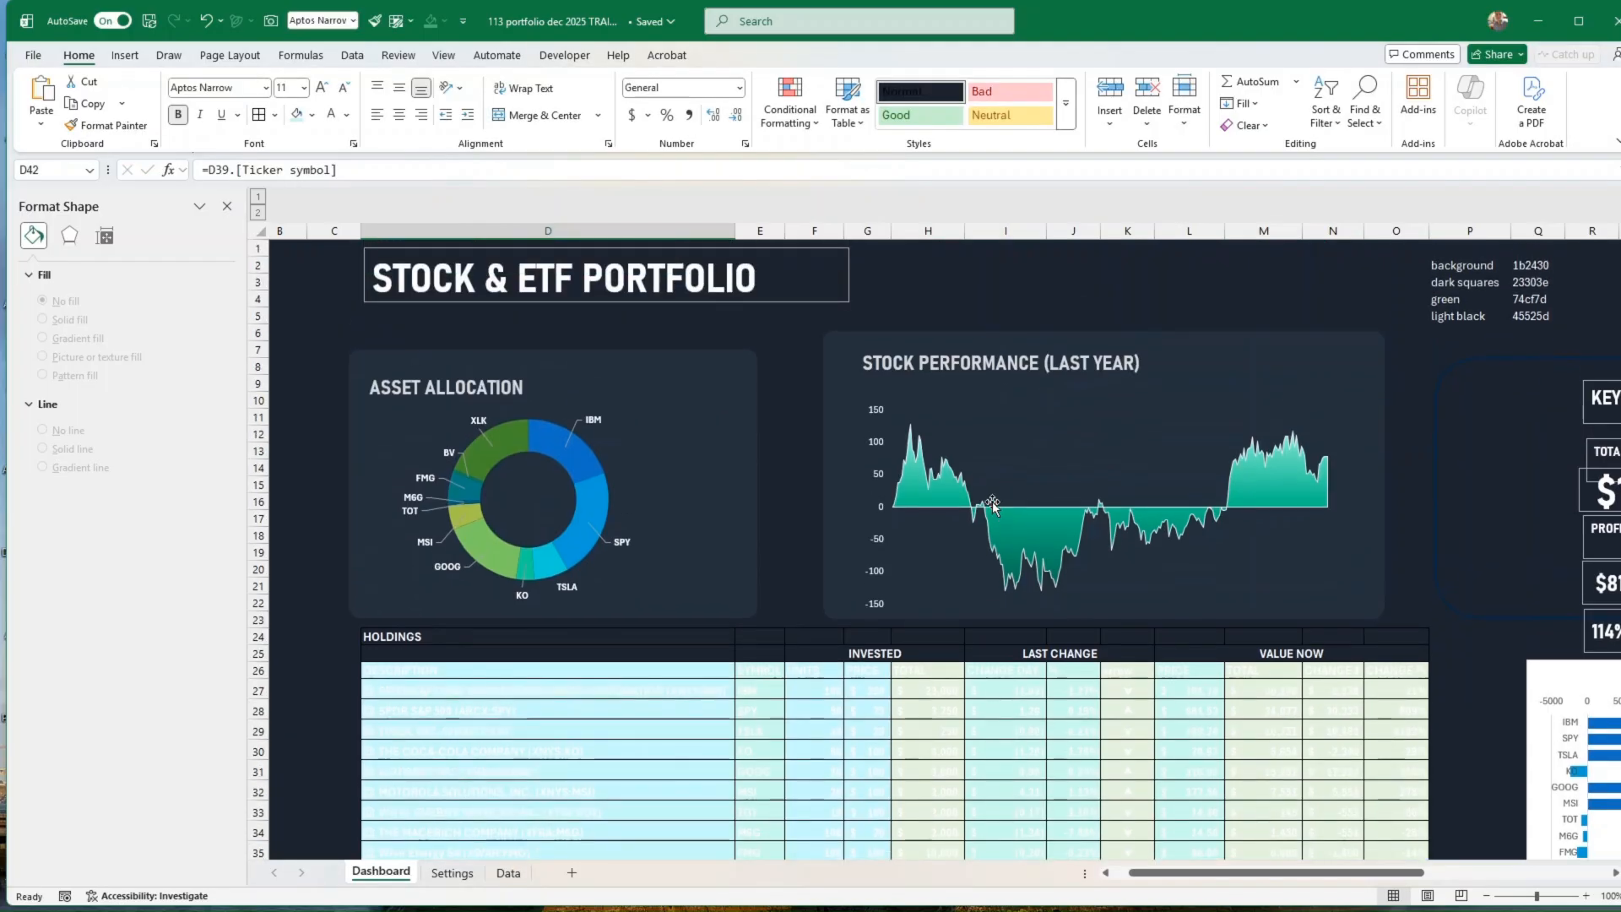
{"action": "left_click", "coordinate": [910, 393]}
{"action": "left_click_drag", "start_coordinate": [250, 170], "coordinate": [202, 170]}
{"action": "type", "text": "="}
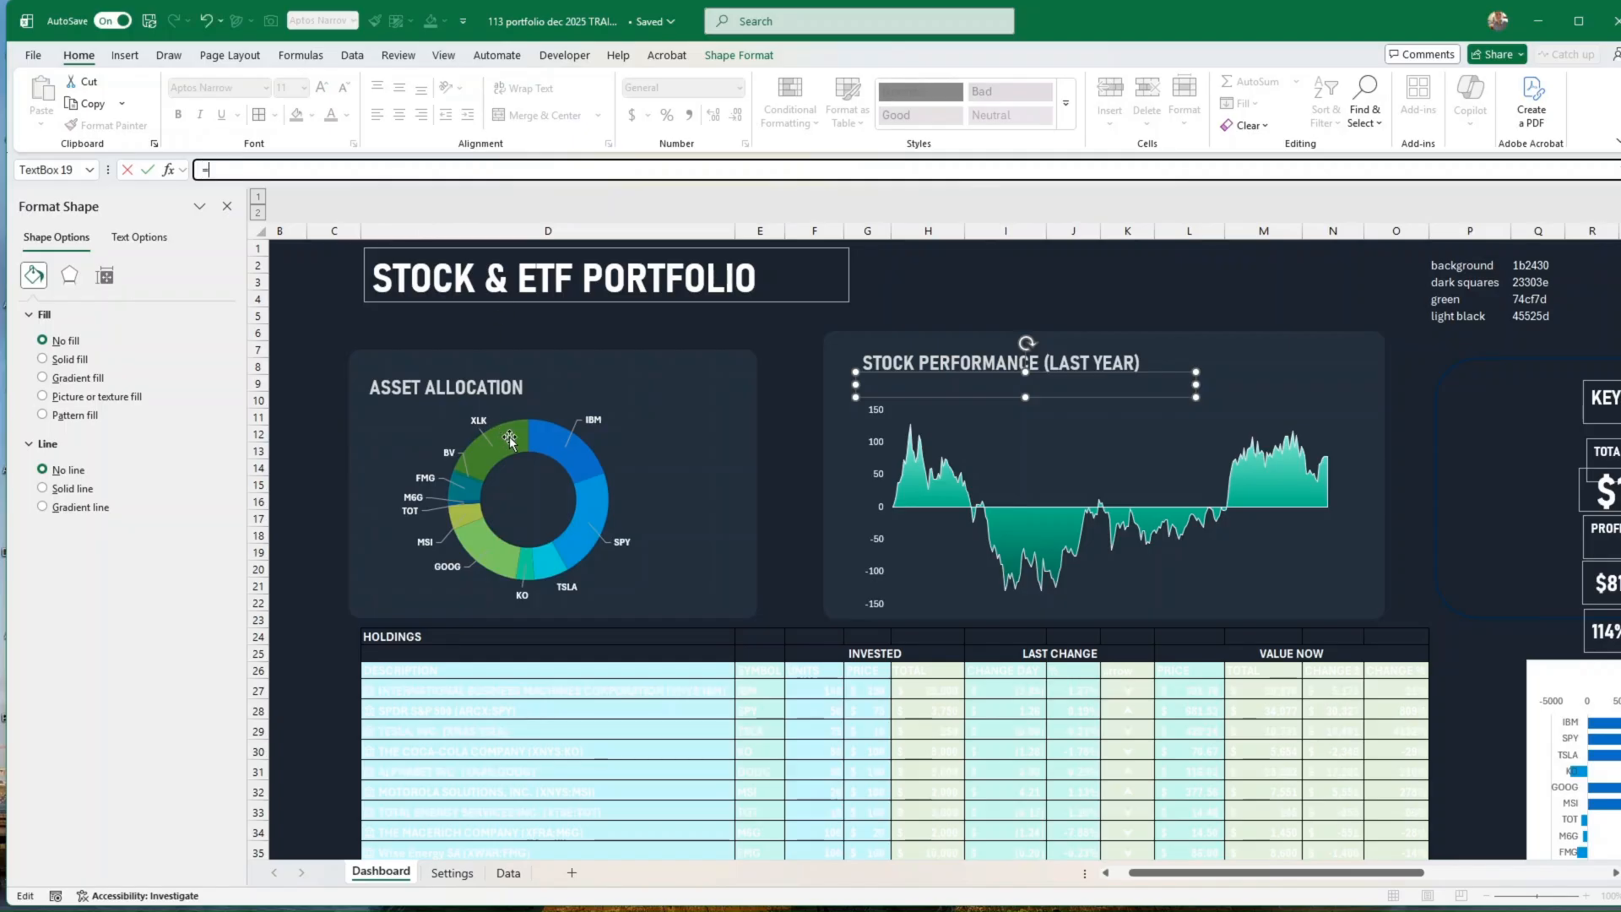
{"action": "scroll", "coordinate": [583, 637], "scroll_direction": "down", "scroll_amount": 5}
{"action": "left_click", "coordinate": [448, 724]}
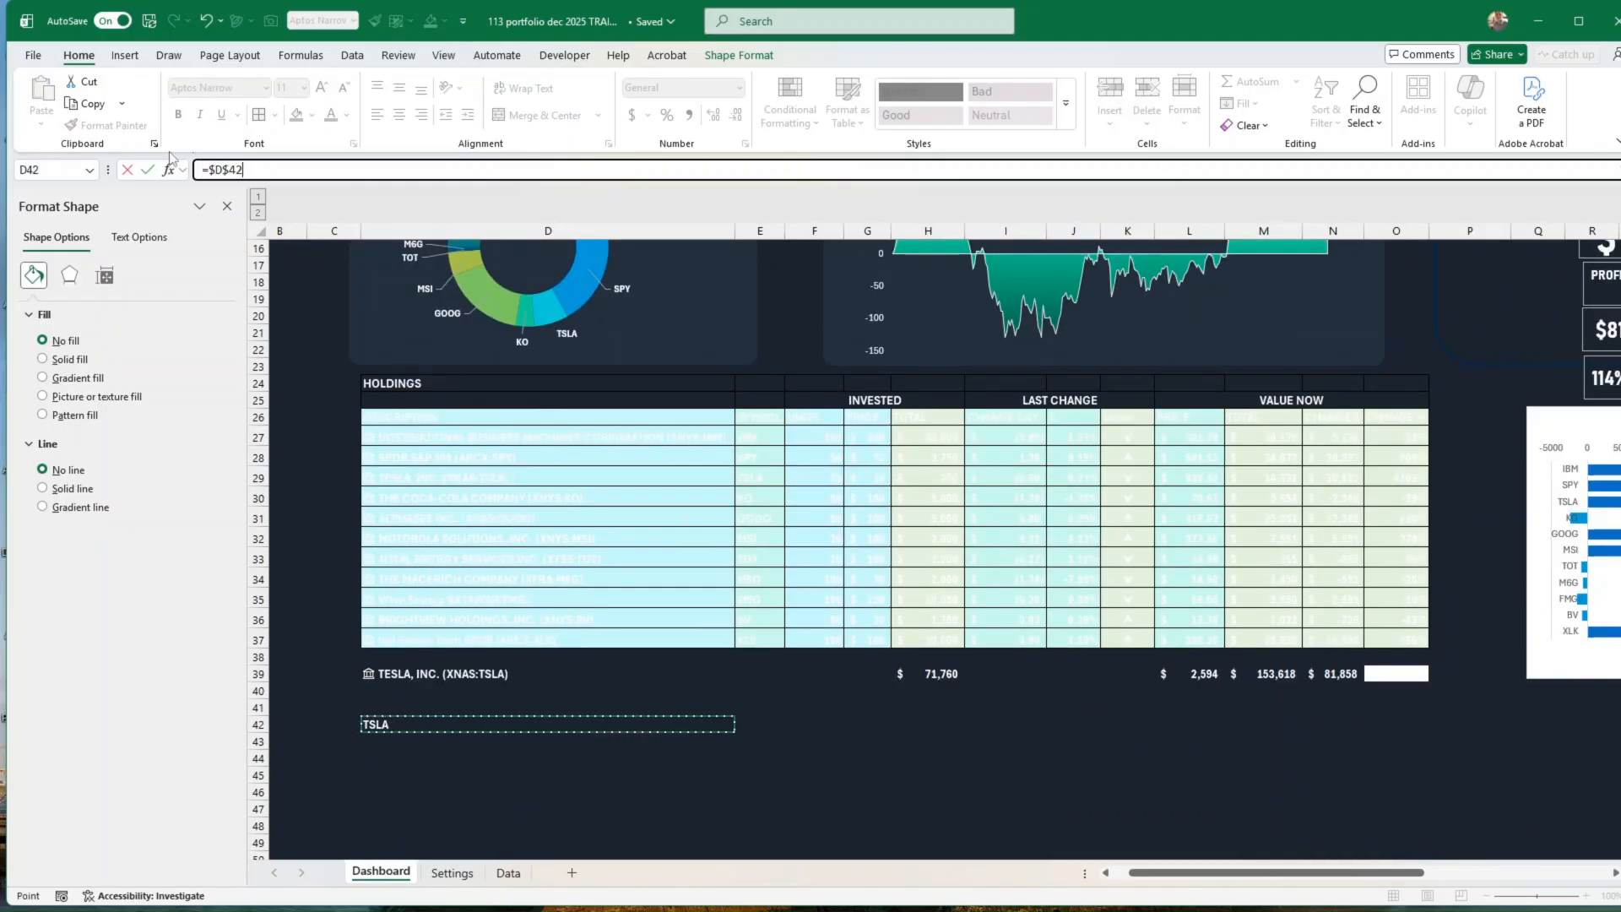
{"action": "left_click", "coordinate": [148, 170]}
Step: Try to apply the Bahnschrift SemiCondensed font to the linked ticker text box
{"action": "scroll", "coordinate": [791, 364], "scroll_direction": "up", "scroll_amount": 3}
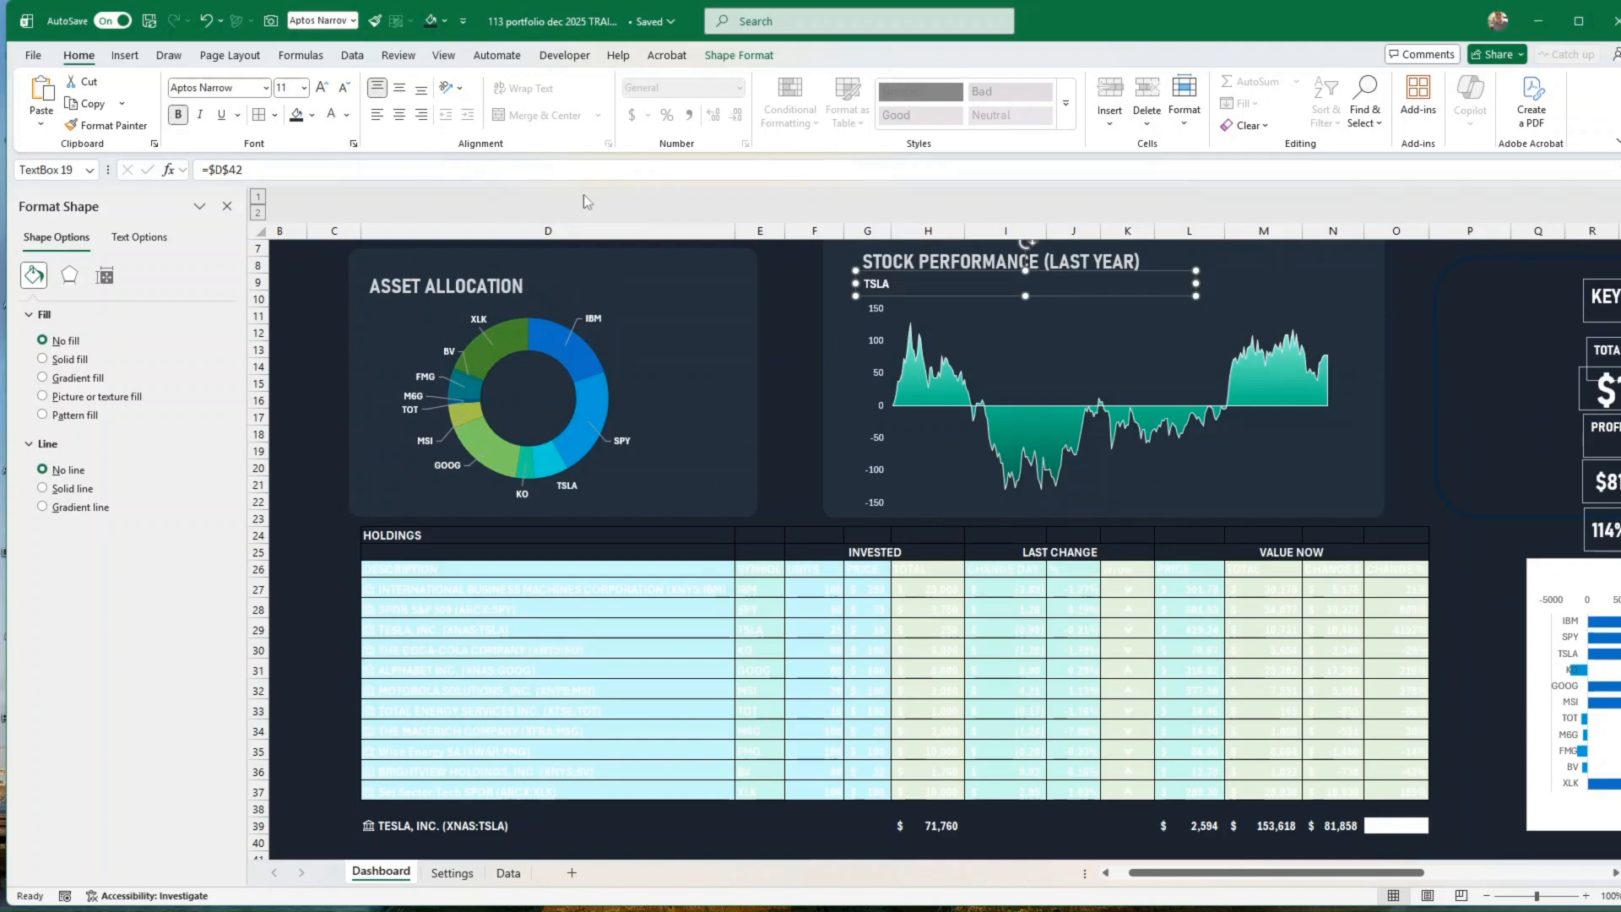
{"action": "scroll", "coordinate": [1465, 356], "scroll_direction": "up", "scroll_amount": 1}
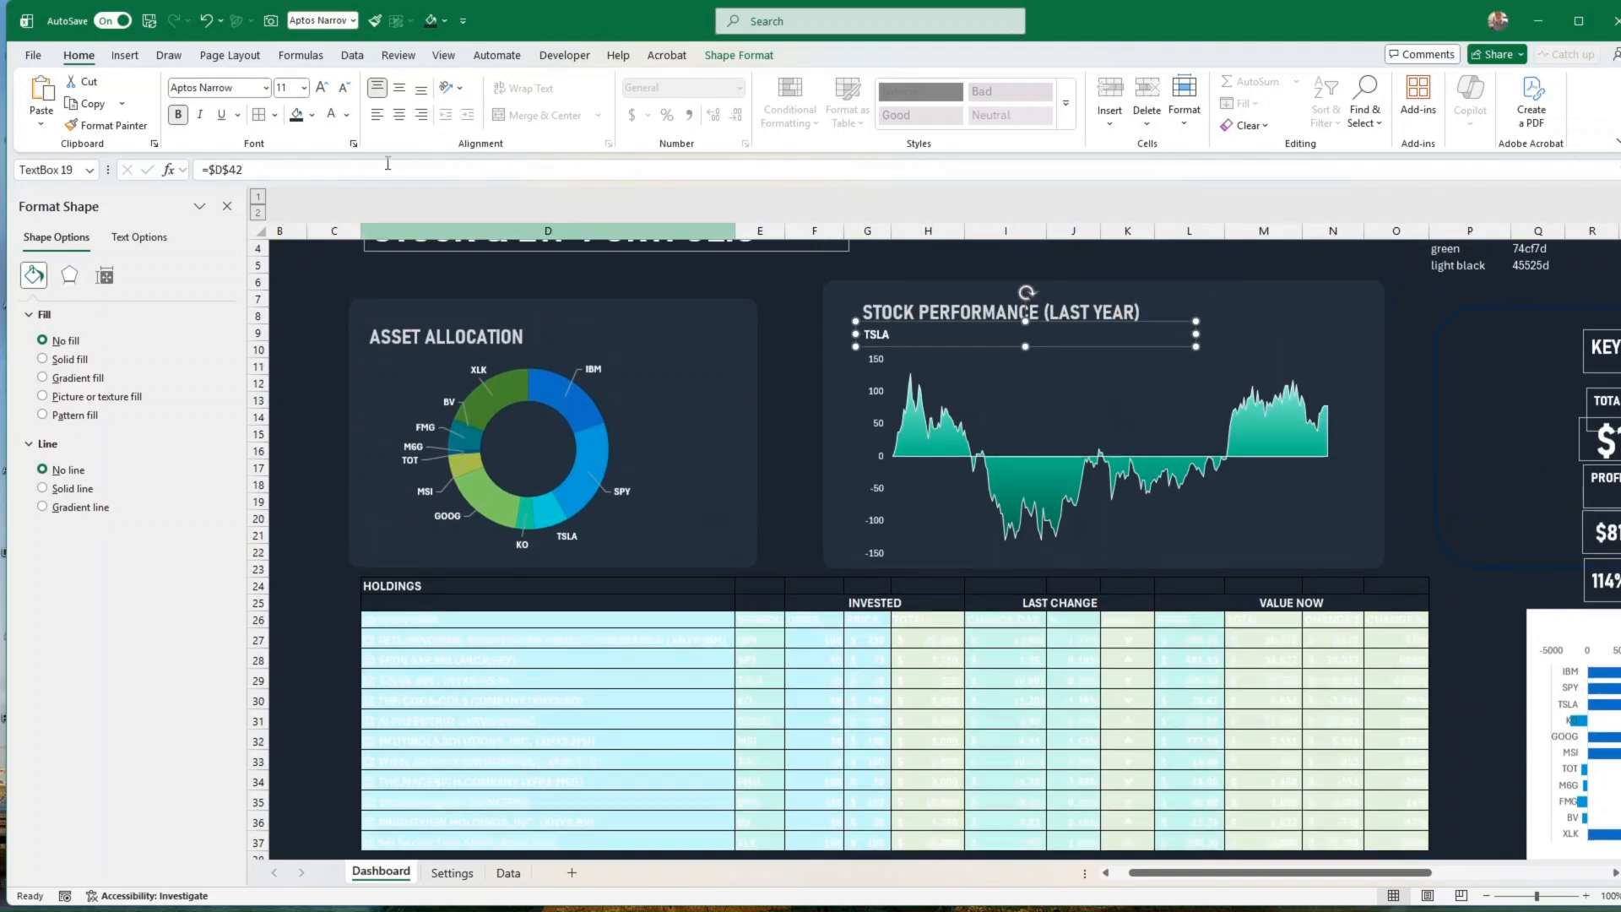
{"action": "left_click", "coordinate": [268, 89]}
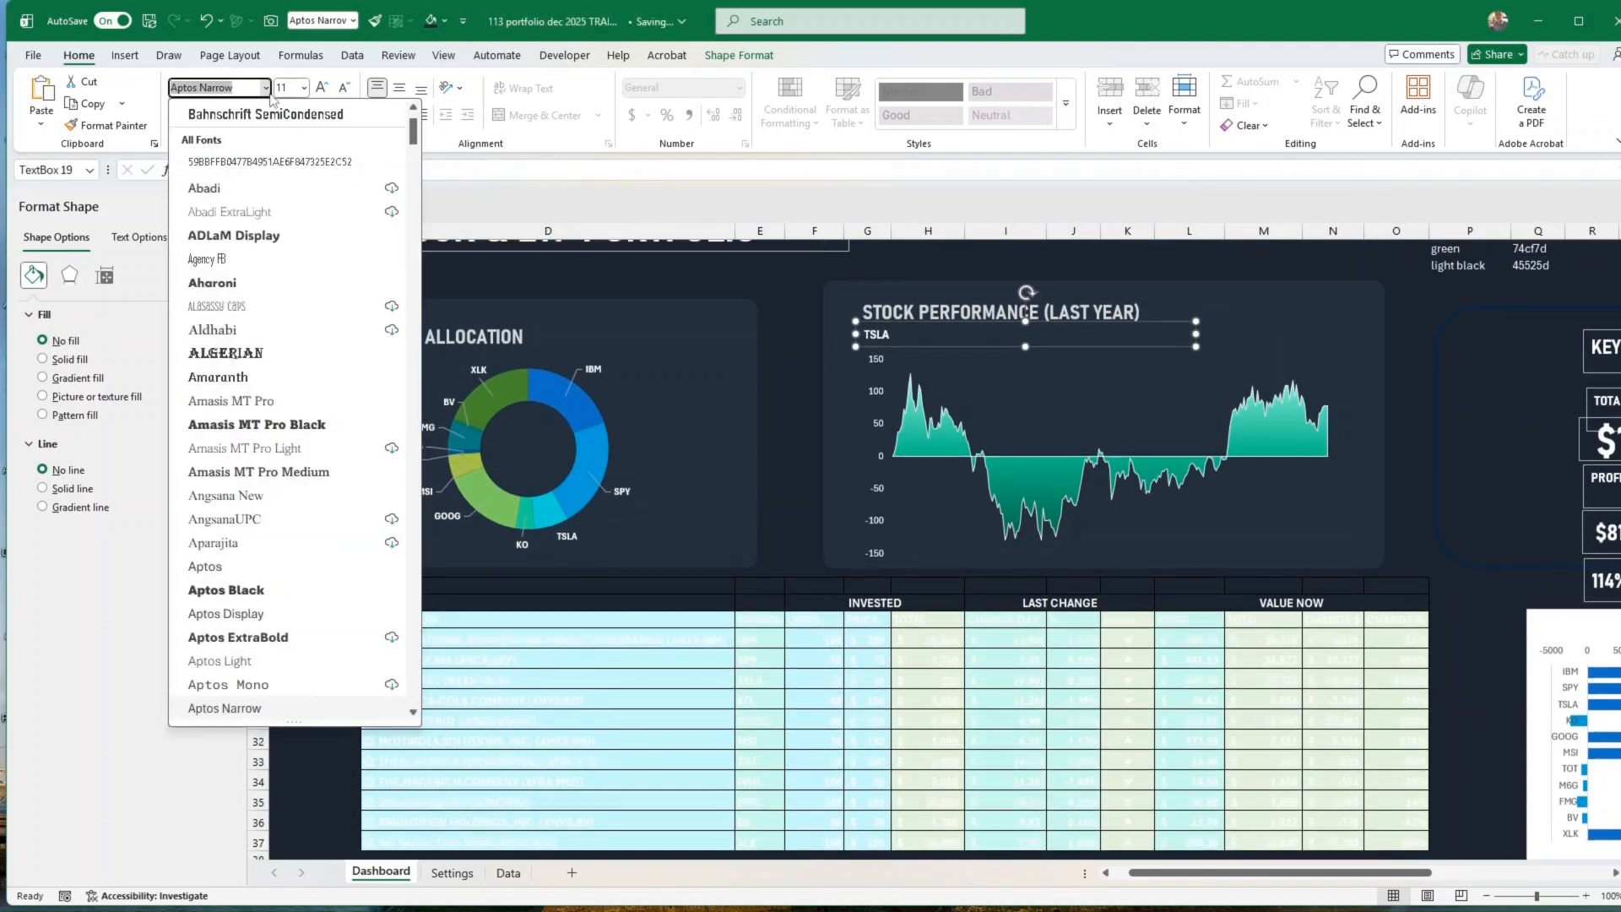
{"action": "left_click", "coordinate": [270, 114]}
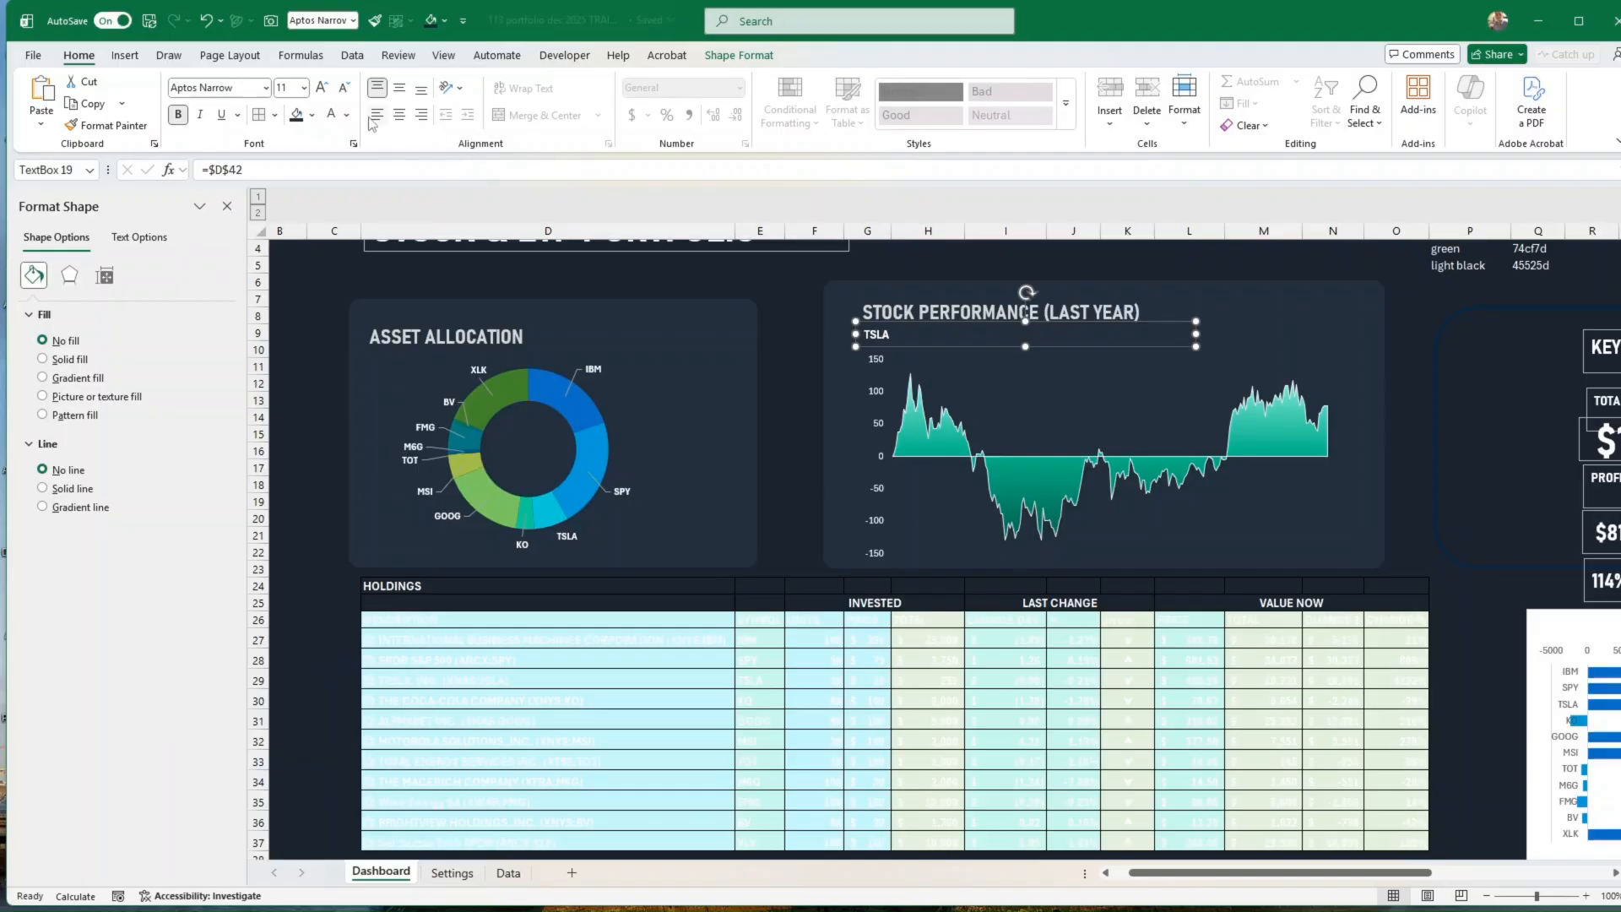
Step: Increase the ticker label's font size to 14 and narrow its text box to fit beneath the heading
{"action": "left_click", "coordinate": [324, 90]}
{"action": "left_click", "coordinate": [324, 89]}
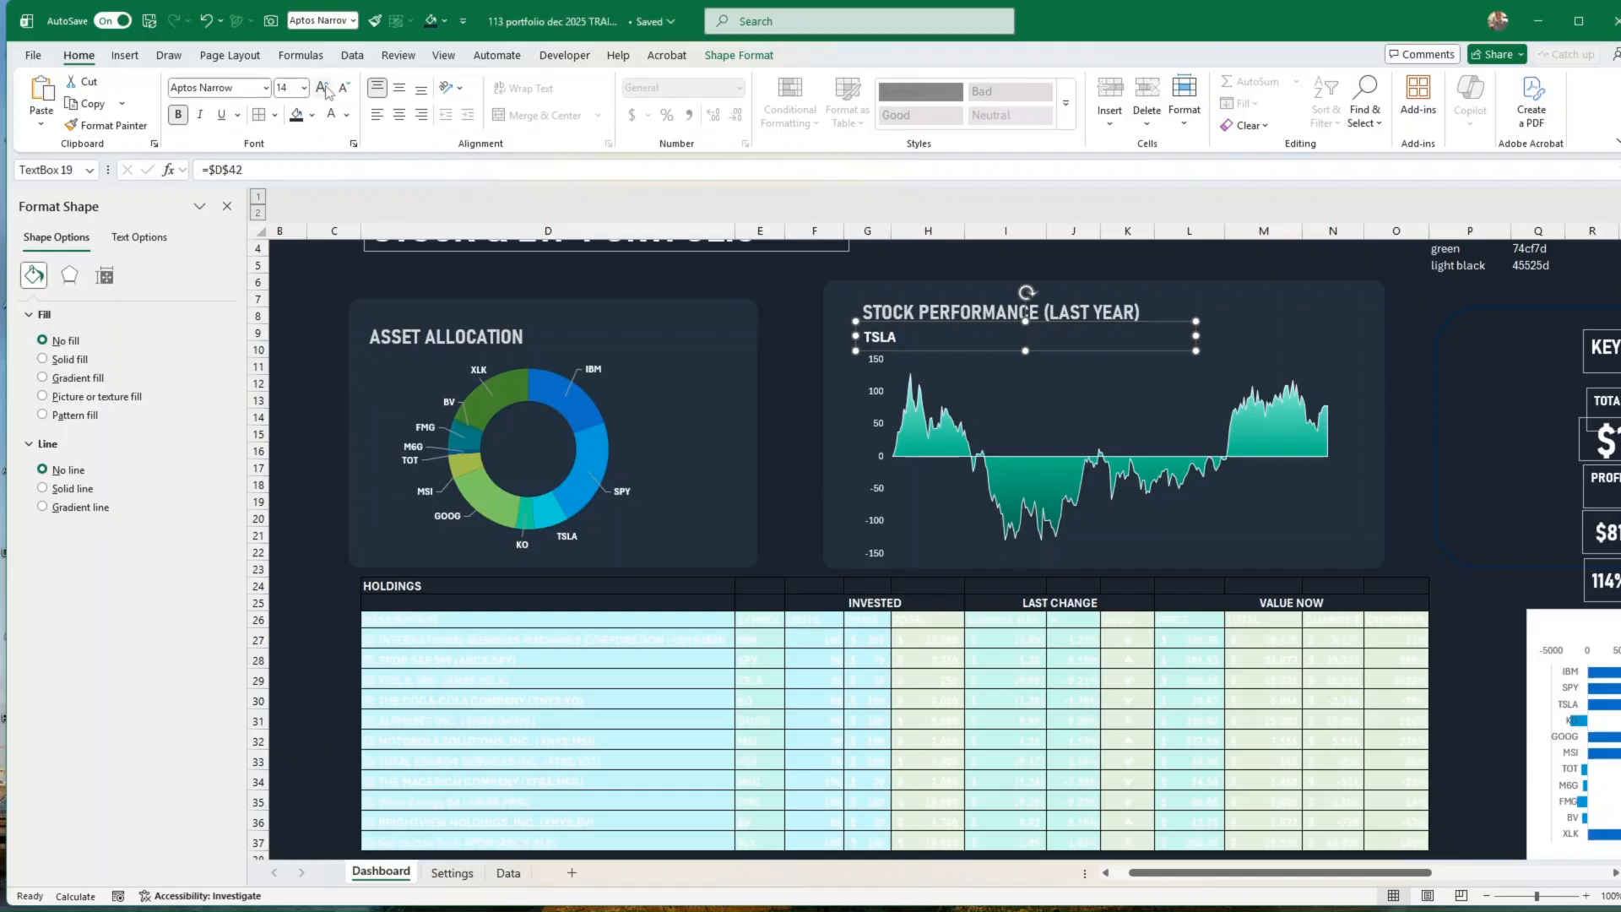
{"action": "left_click_drag", "start_coordinate": [1194, 335], "coordinate": [914, 348]}
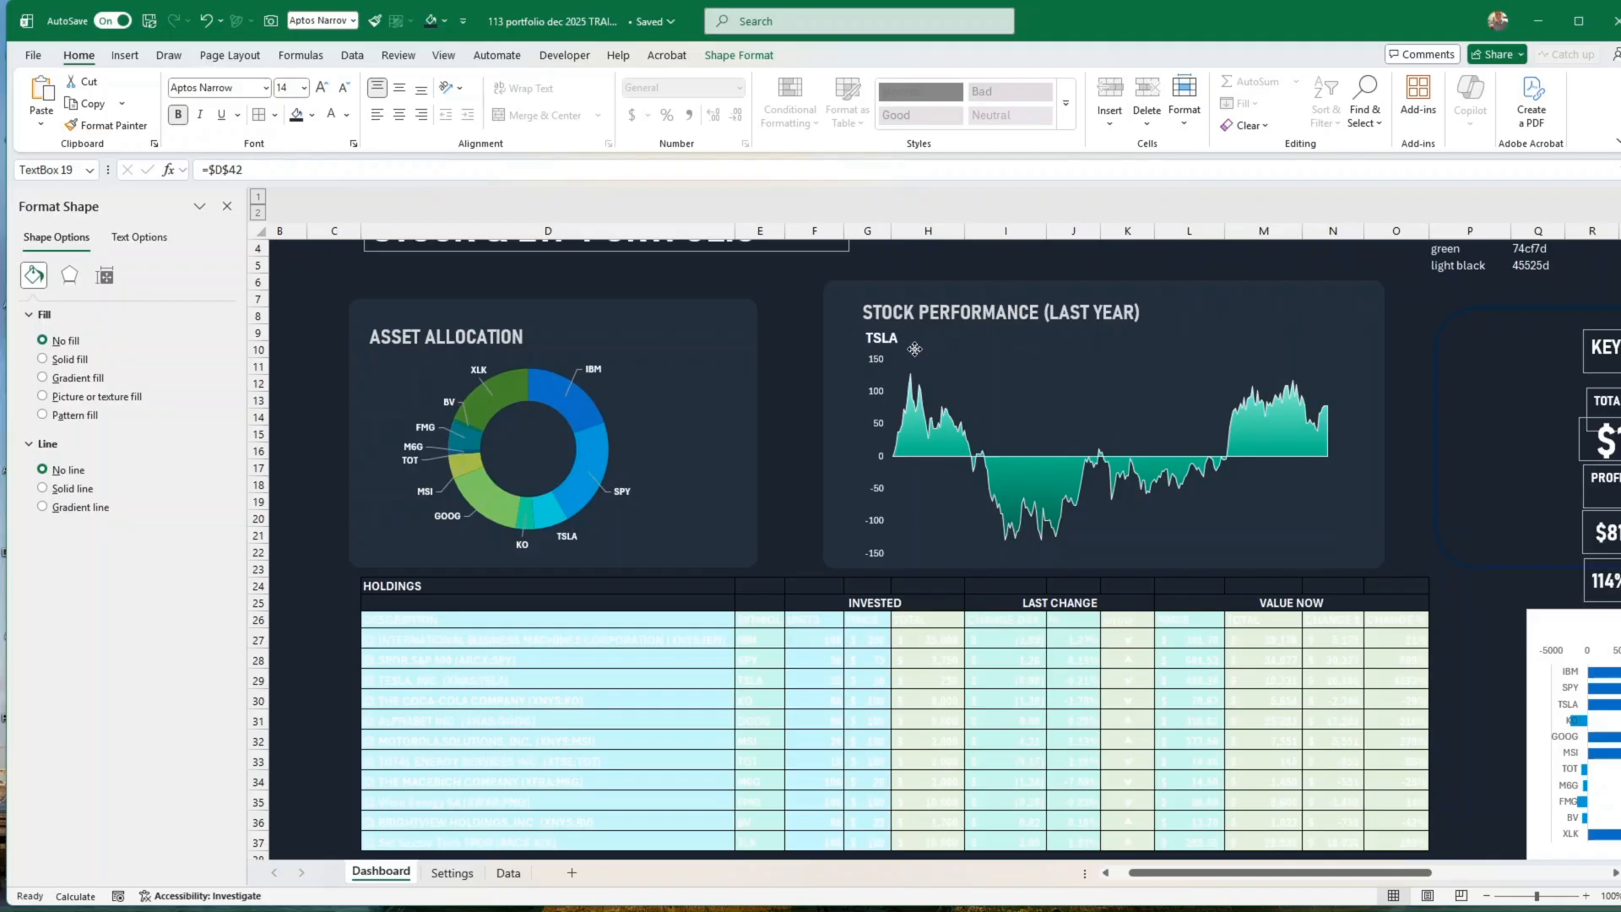
{"action": "left_click", "coordinate": [1476, 452]}
Step: Reduce the area chart's height slightly by lowering its top edge toward the level of the Asset Allocation panel
{"action": "scroll", "coordinate": [1490, 456], "scroll_direction": "up", "scroll_amount": 1}
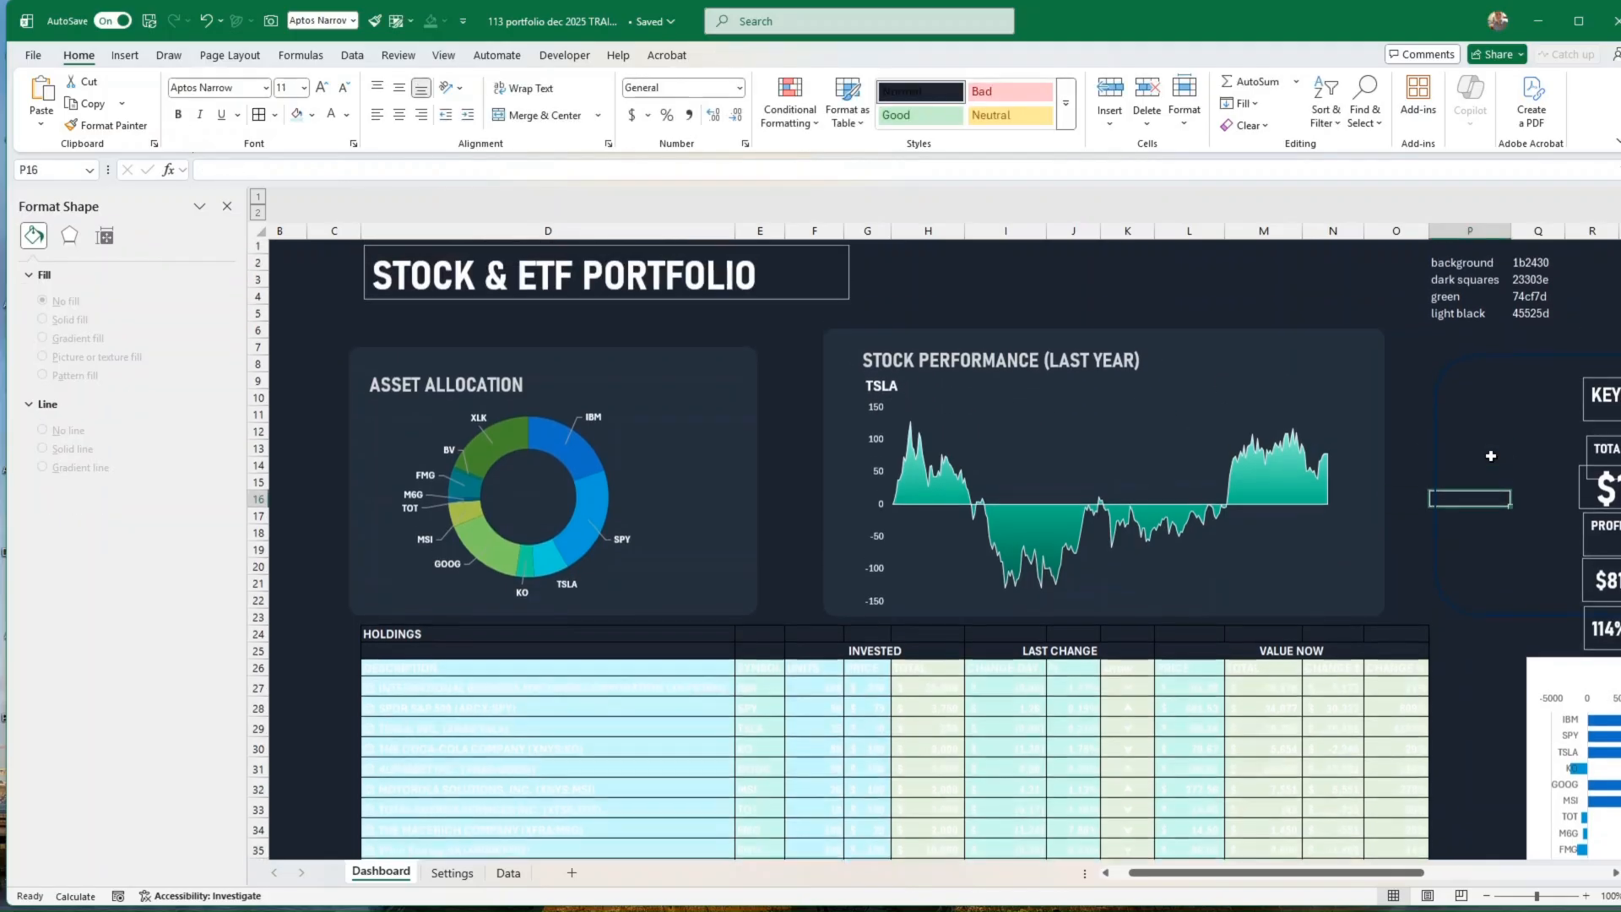
{"action": "left_click", "coordinate": [1241, 337]}
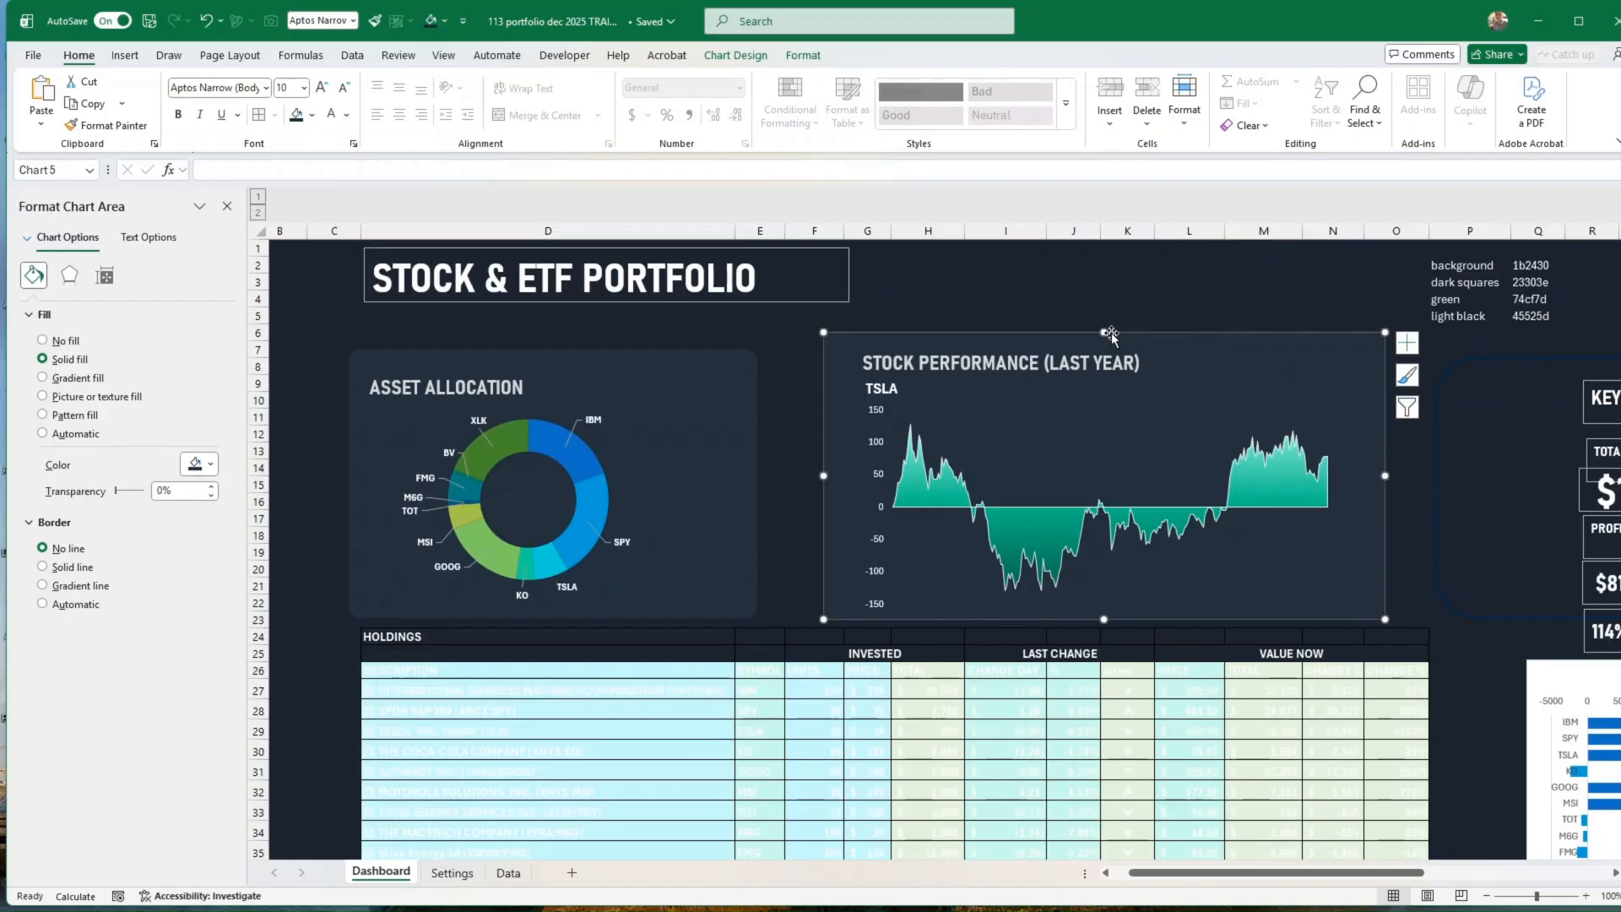
{"action": "left_click_drag", "start_coordinate": [1111, 335], "coordinate": [1111, 346]}
{"action": "left_click", "coordinate": [1127, 298]}
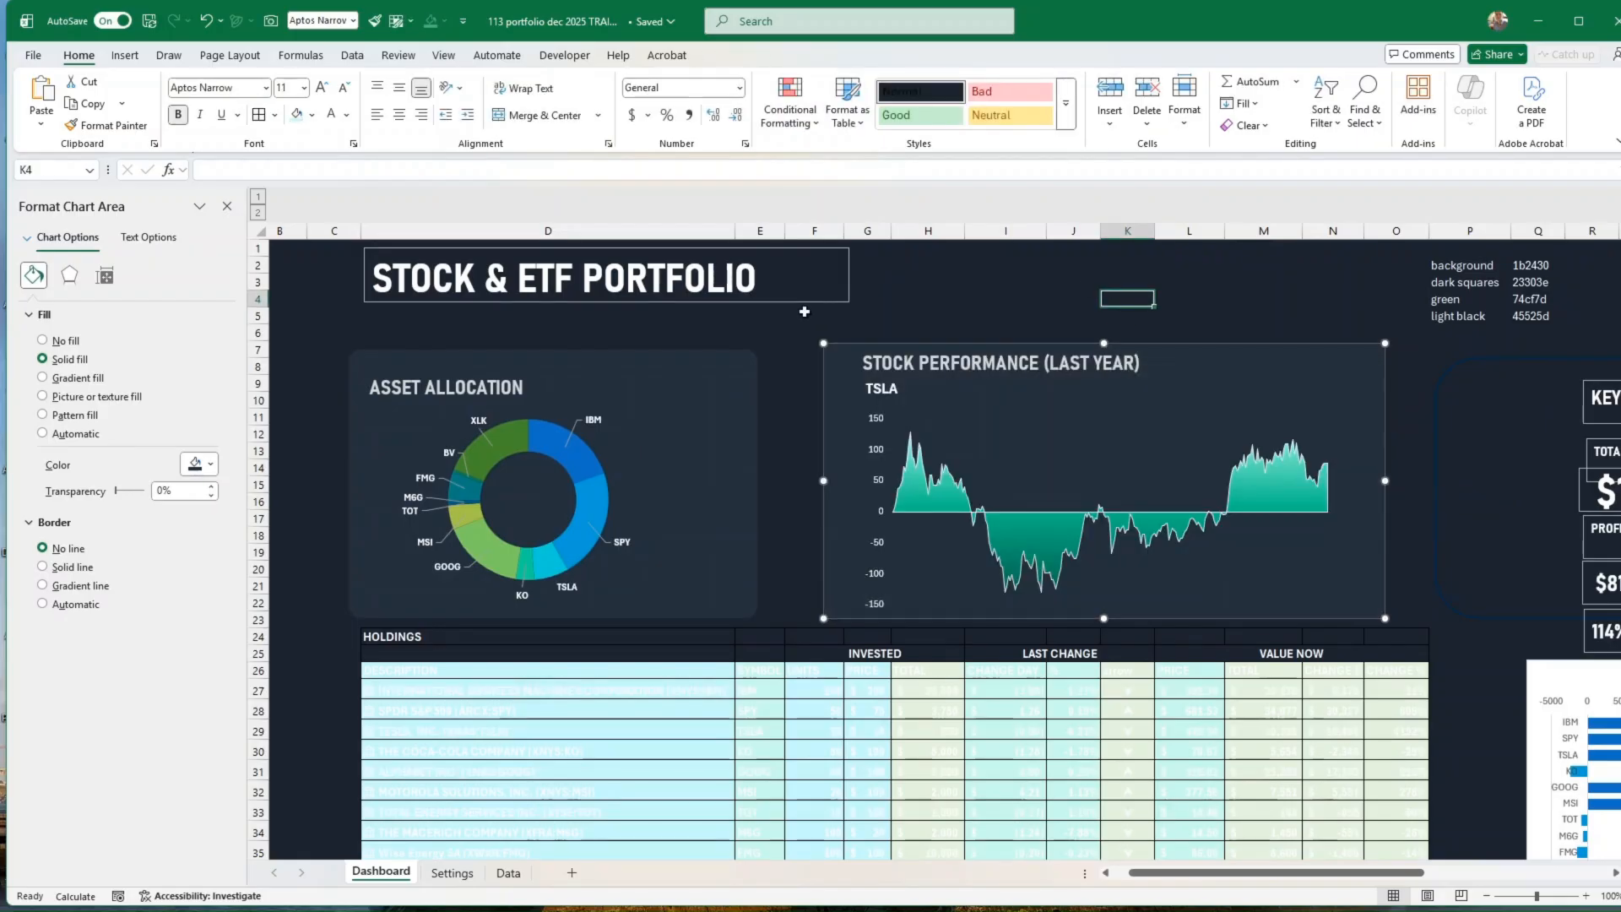
Step: Remove the outline from the STOCK & ETF PORTFOLIO title text box
{"action": "left_click", "coordinate": [821, 304]}
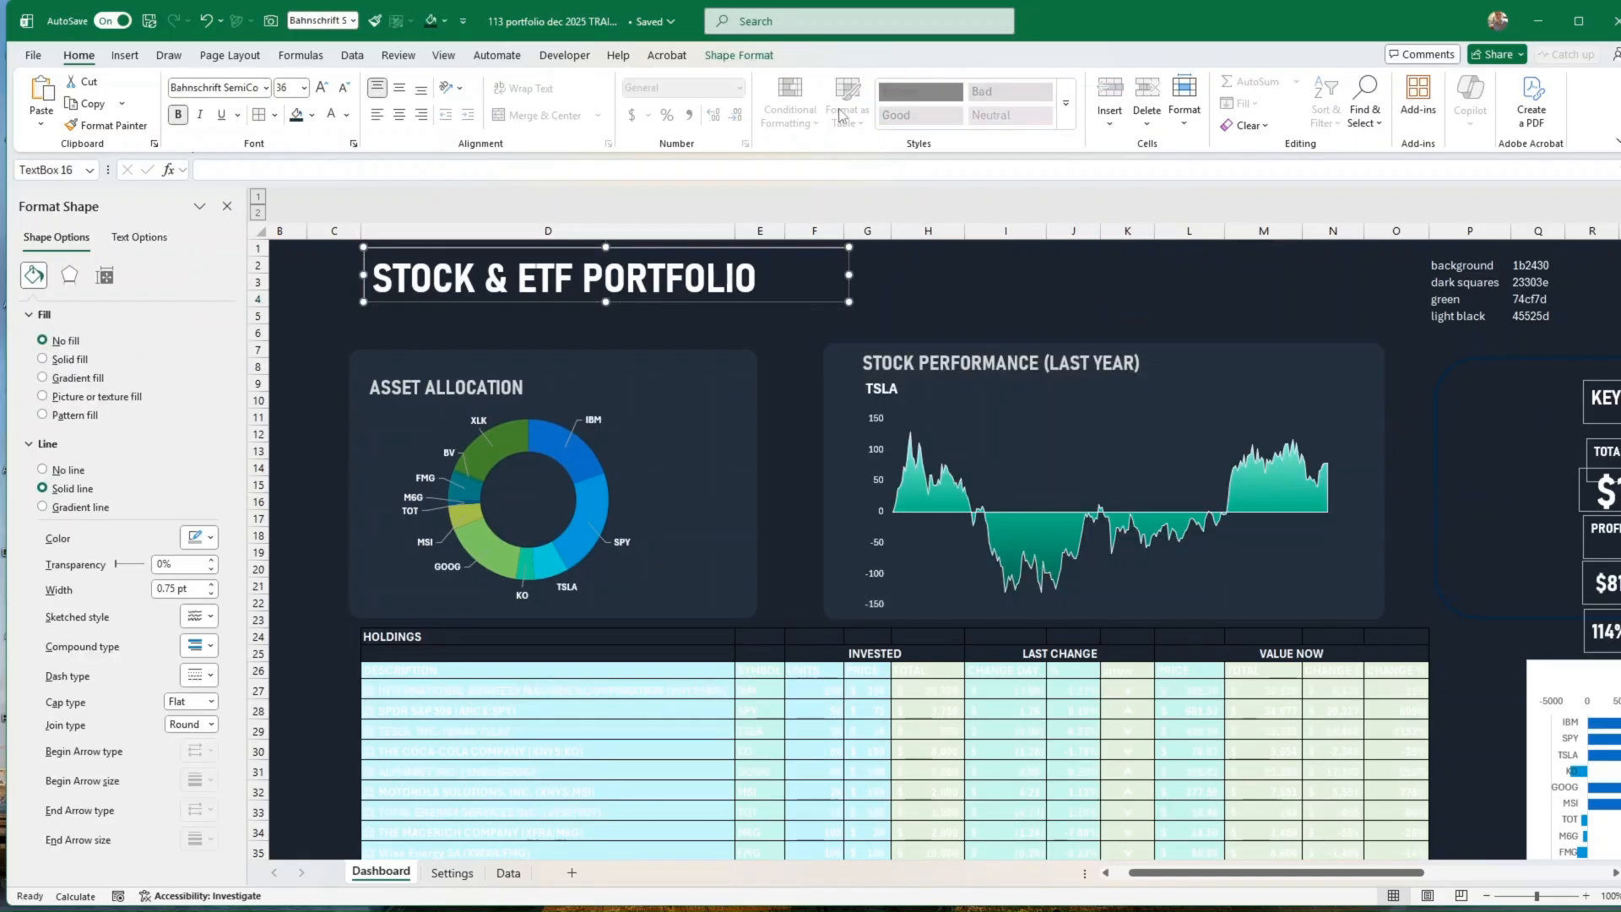
{"action": "left_click", "coordinate": [757, 57]}
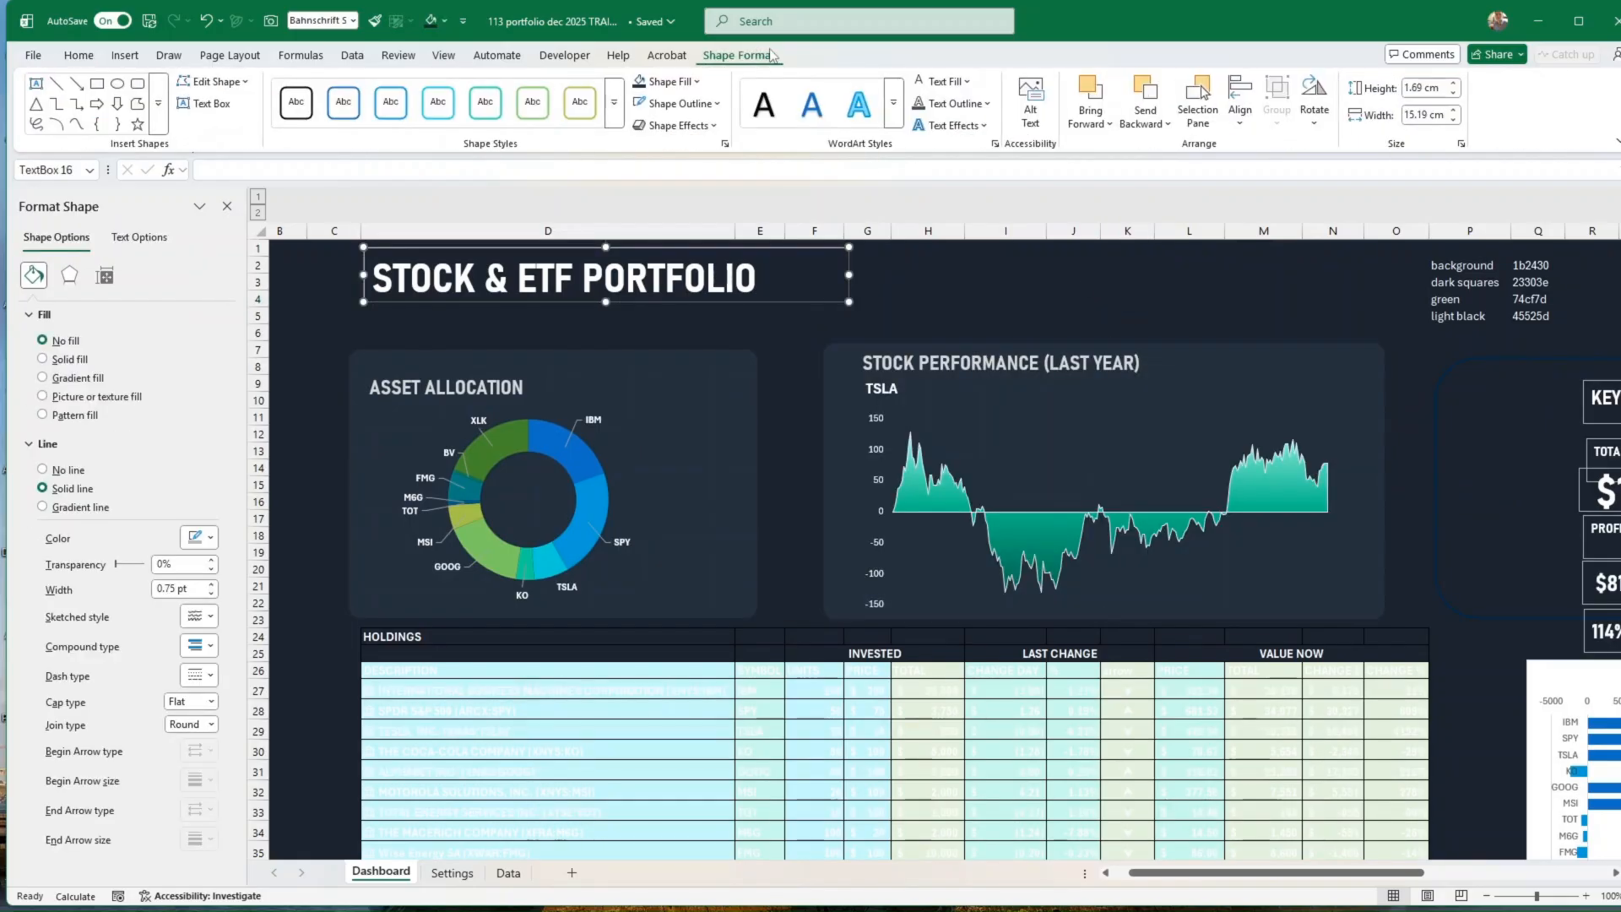
{"action": "left_click", "coordinate": [699, 104]}
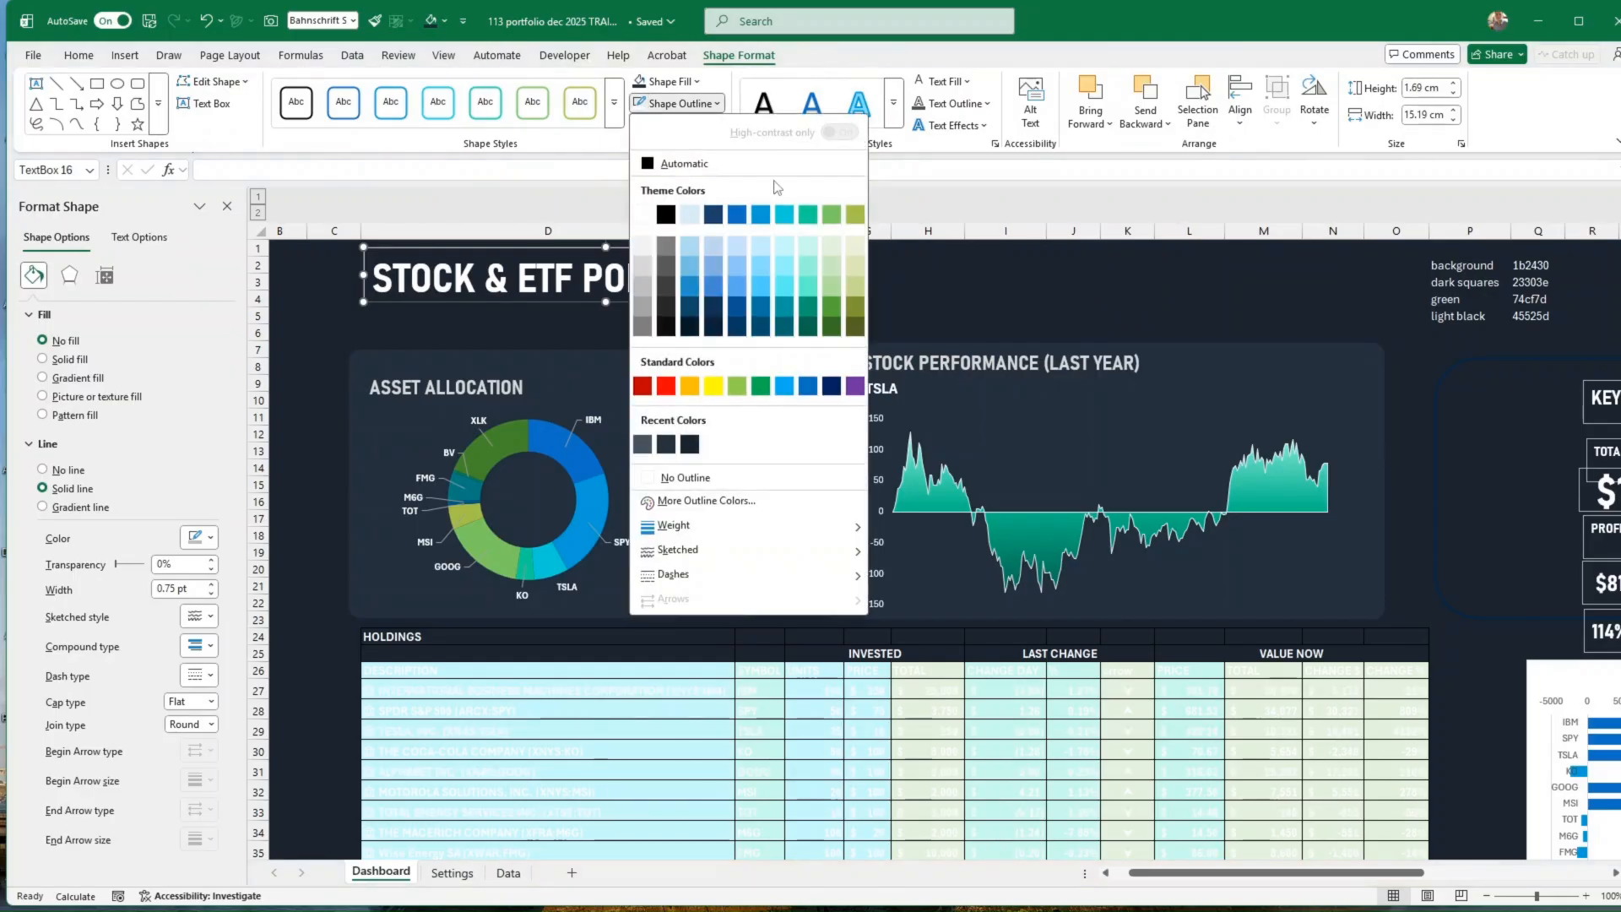
{"action": "left_click", "coordinate": [686, 477]}
{"action": "left_click", "coordinate": [1469, 502]}
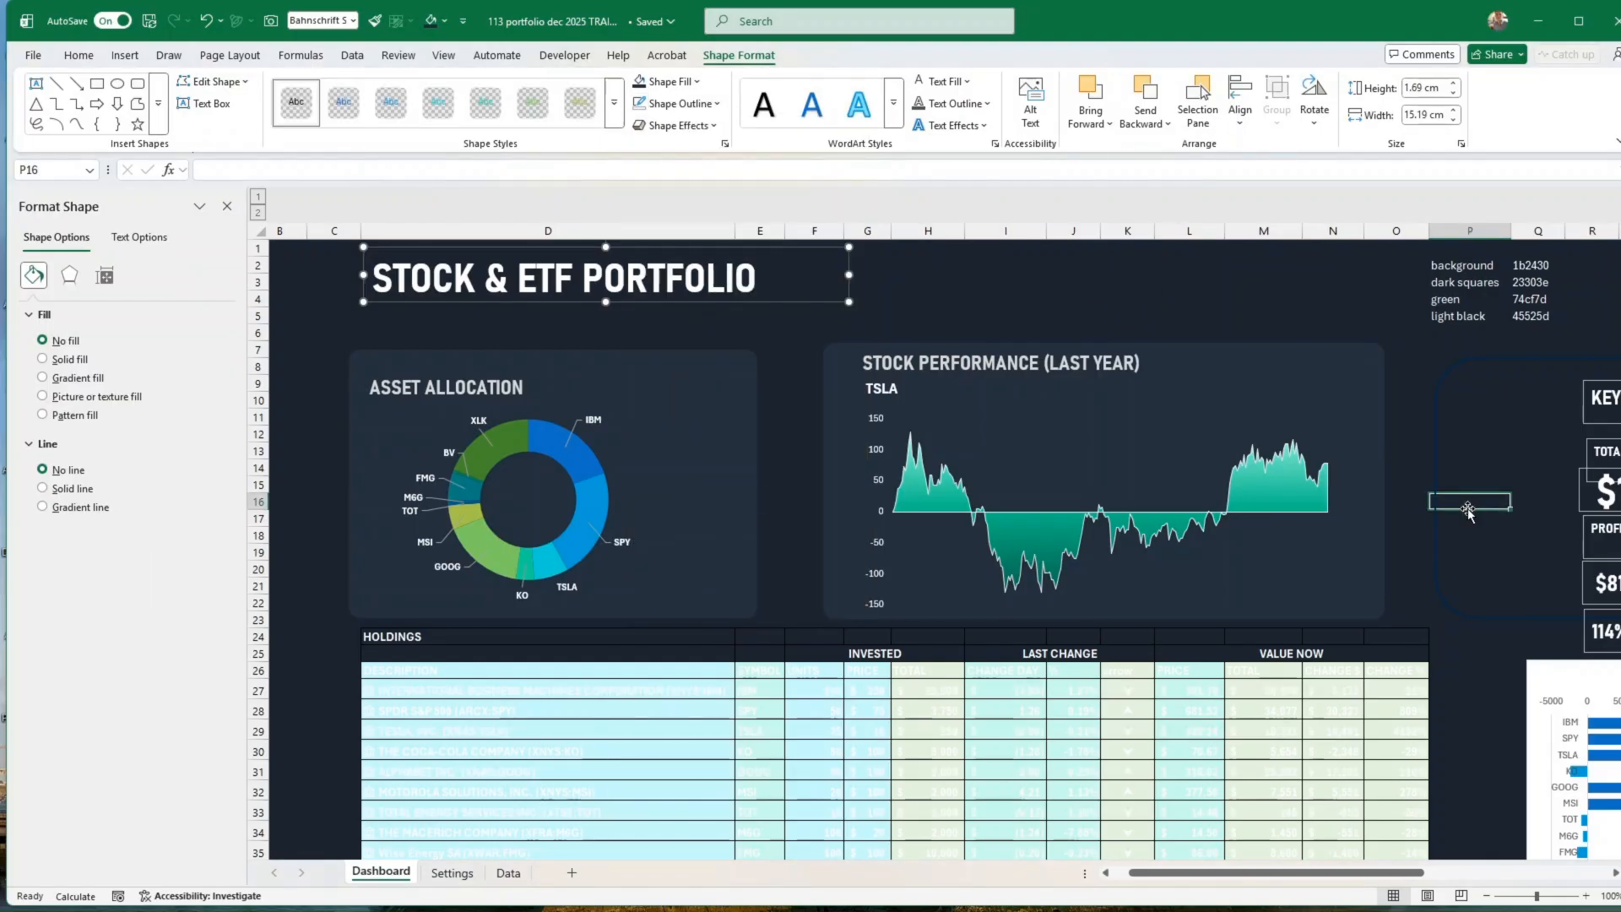
Step: Fill the INVESTED, LAST CHANGE and VALUE NOW group header cells in row 25 with the light black colour 45525d
{"action": "scroll", "coordinate": [1500, 556], "scroll_direction": "down", "scroll_amount": 2}
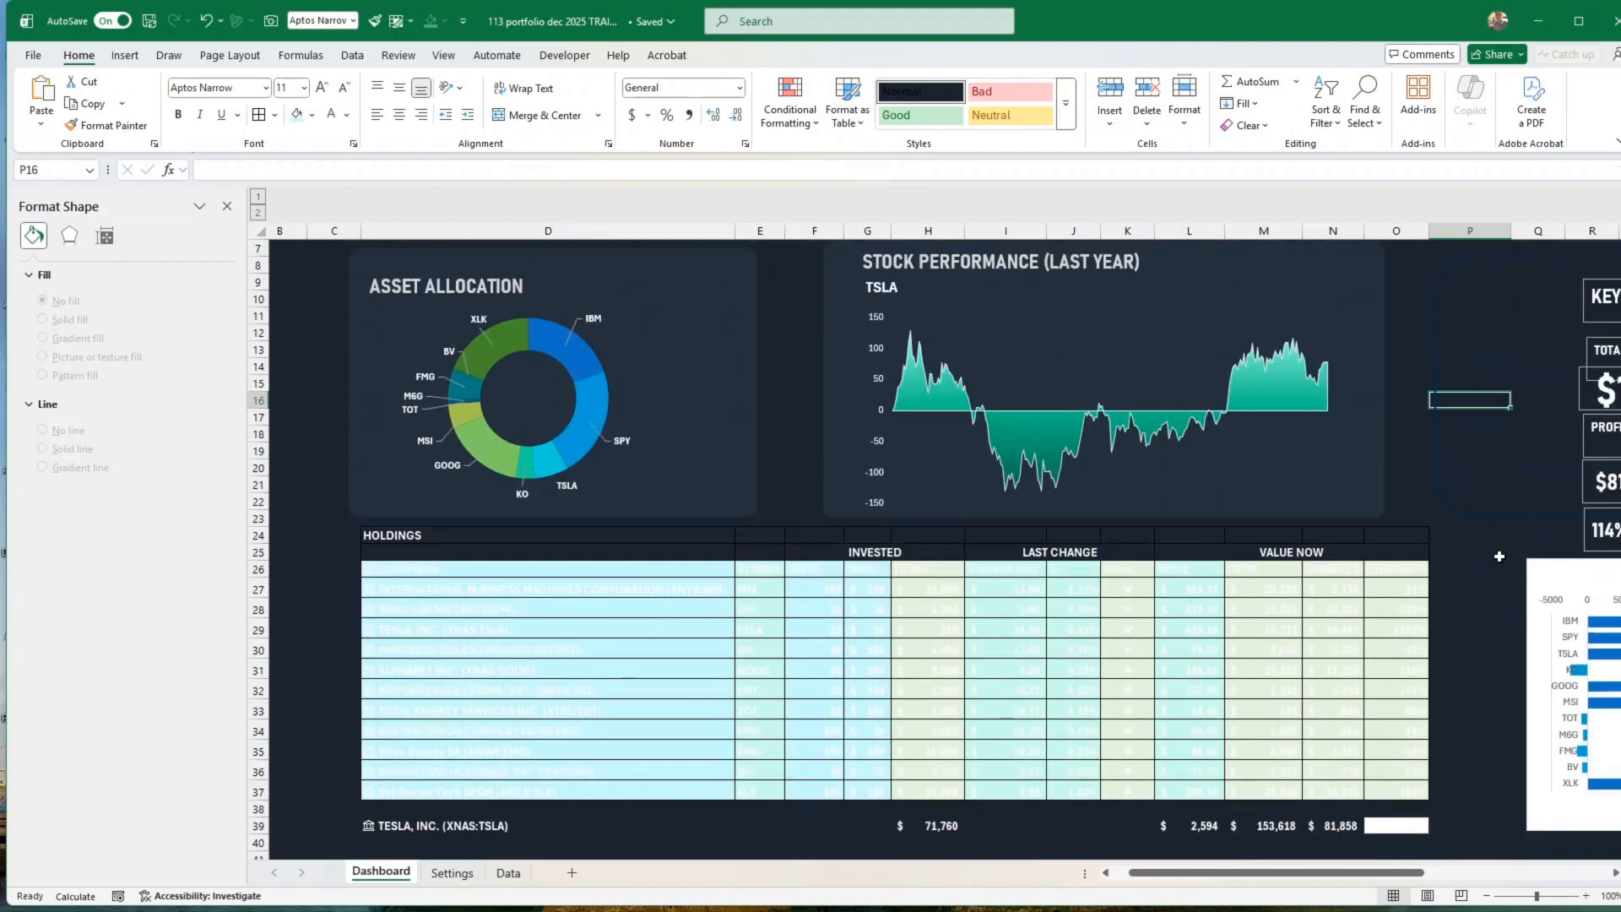
{"action": "scroll", "coordinate": [1499, 548], "scroll_direction": "down", "scroll_amount": 1}
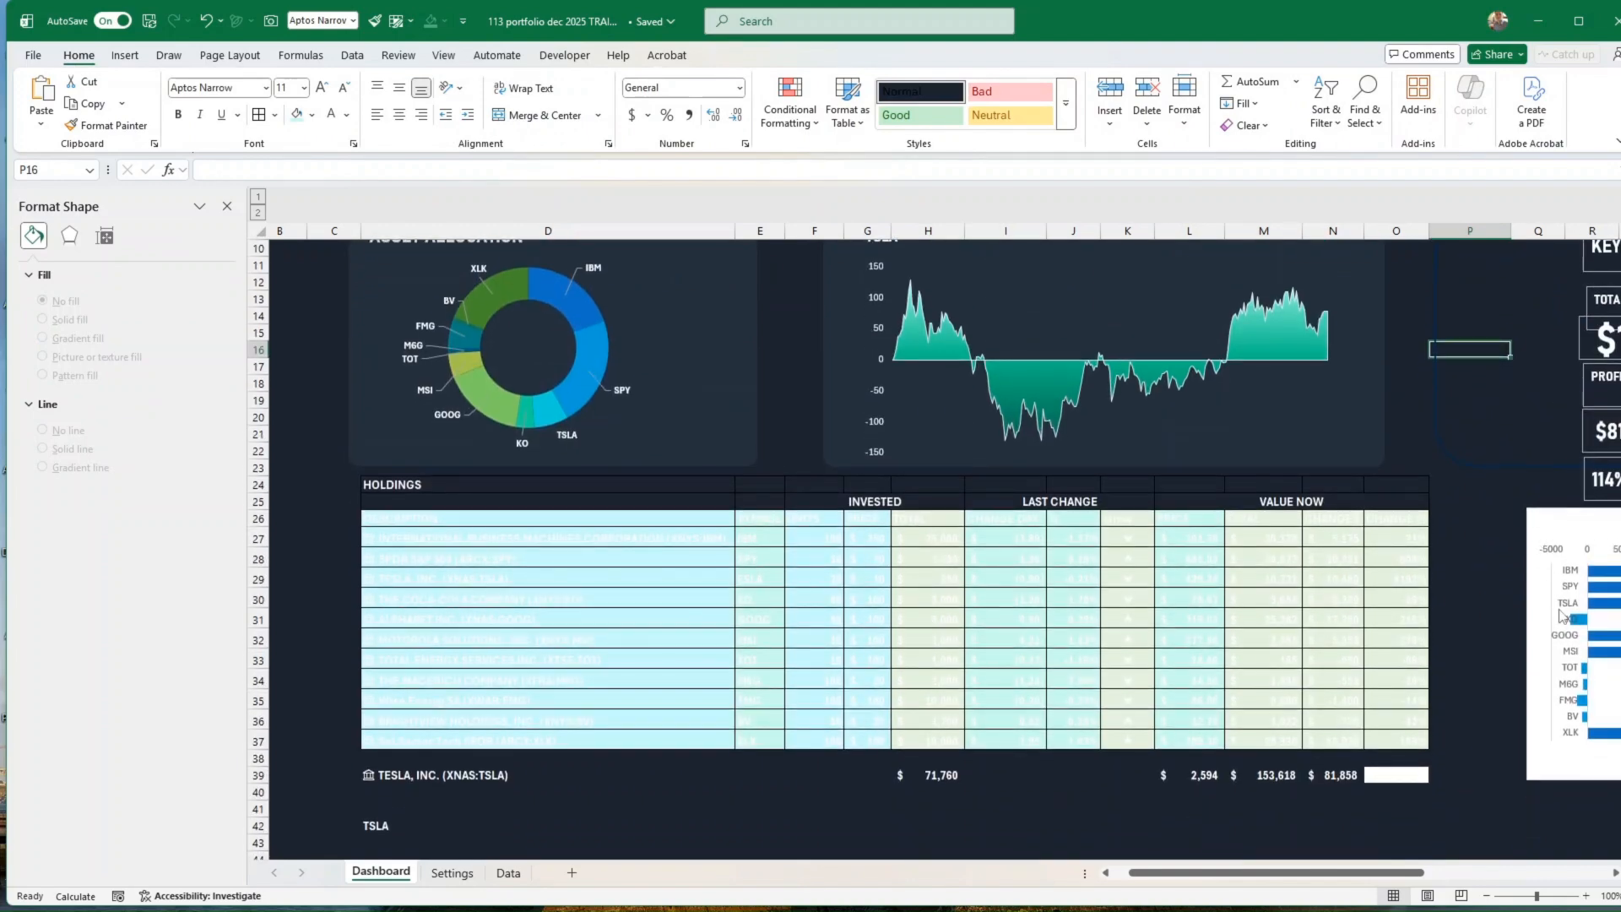
{"action": "left_click", "coordinate": [830, 501]}
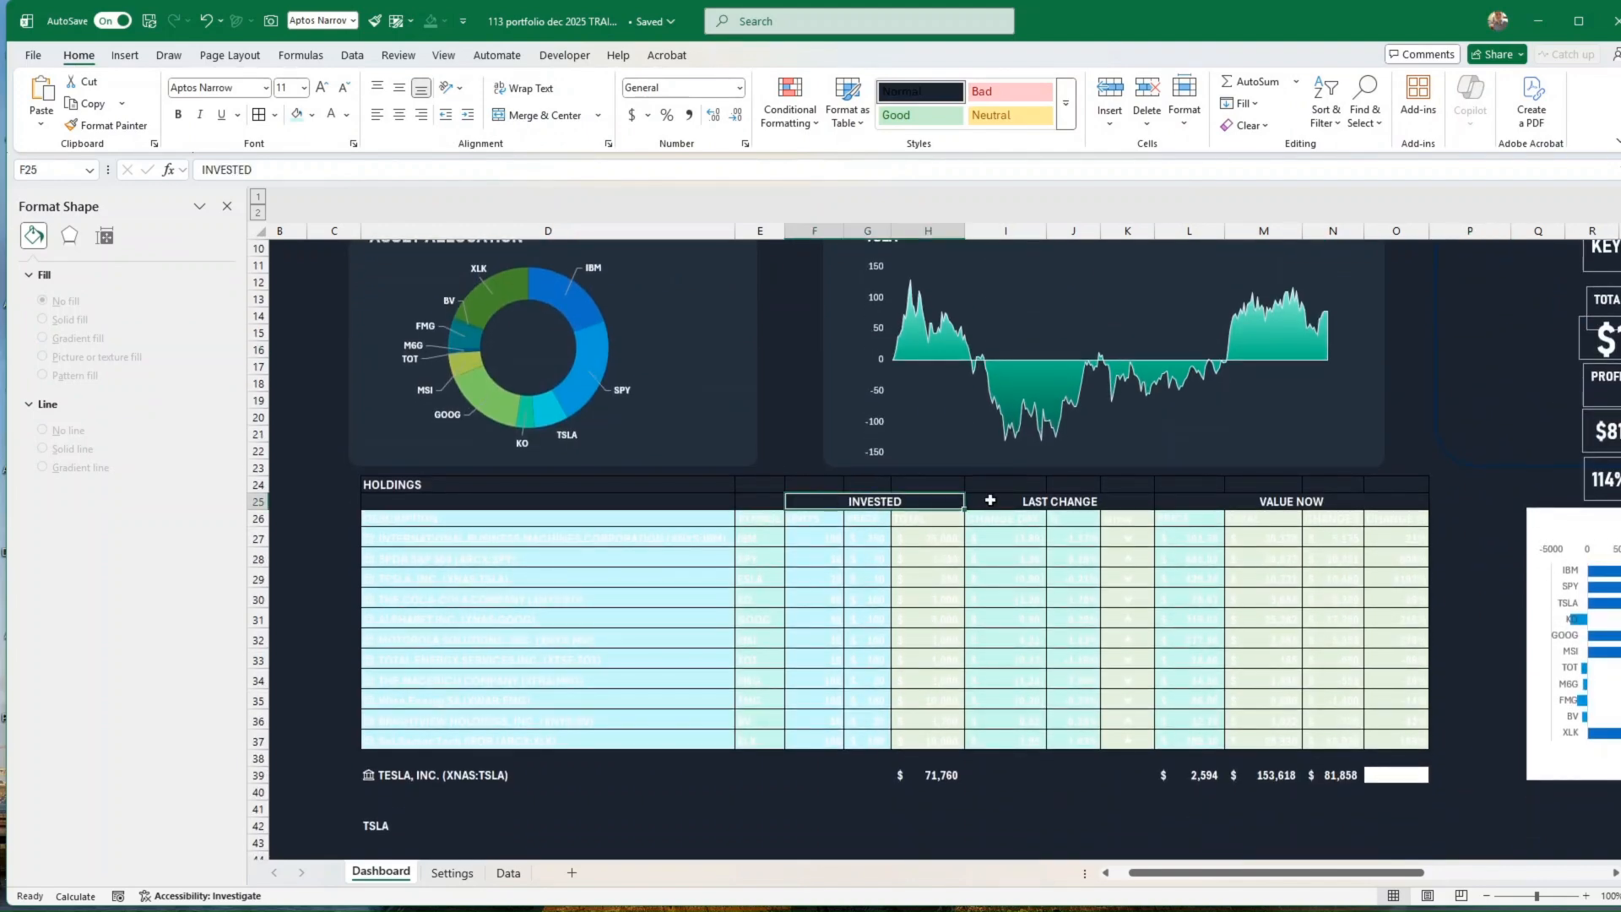
{"action": "left_click_drag", "start_coordinate": [990, 501], "coordinate": [1402, 502]}
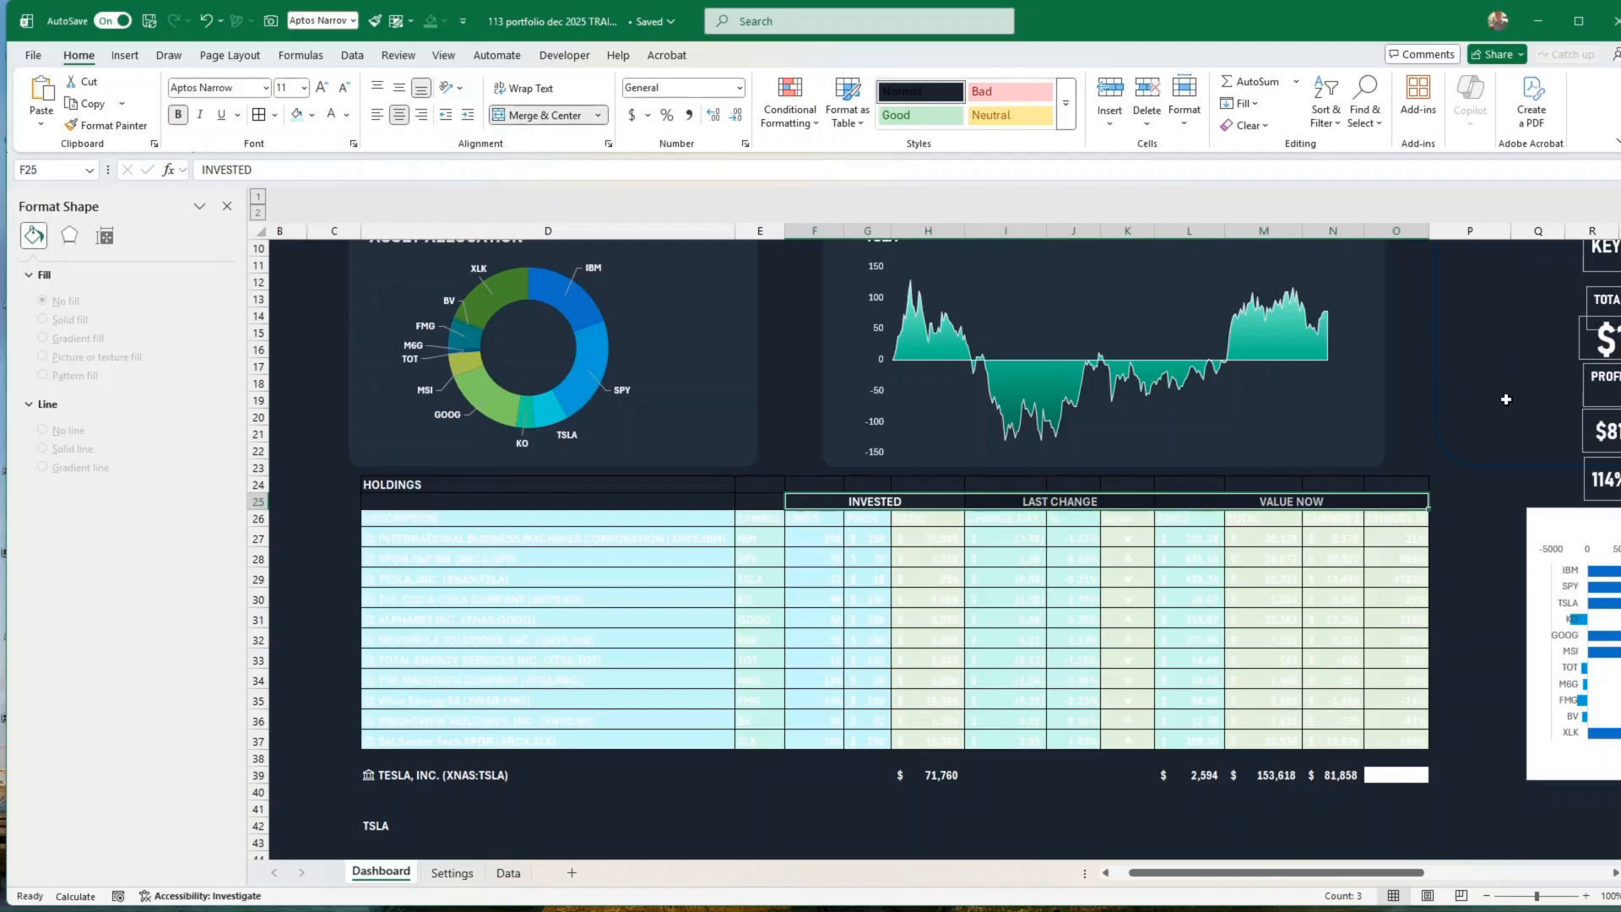
{"action": "scroll", "coordinate": [1506, 399], "scroll_direction": "up", "scroll_amount": 3}
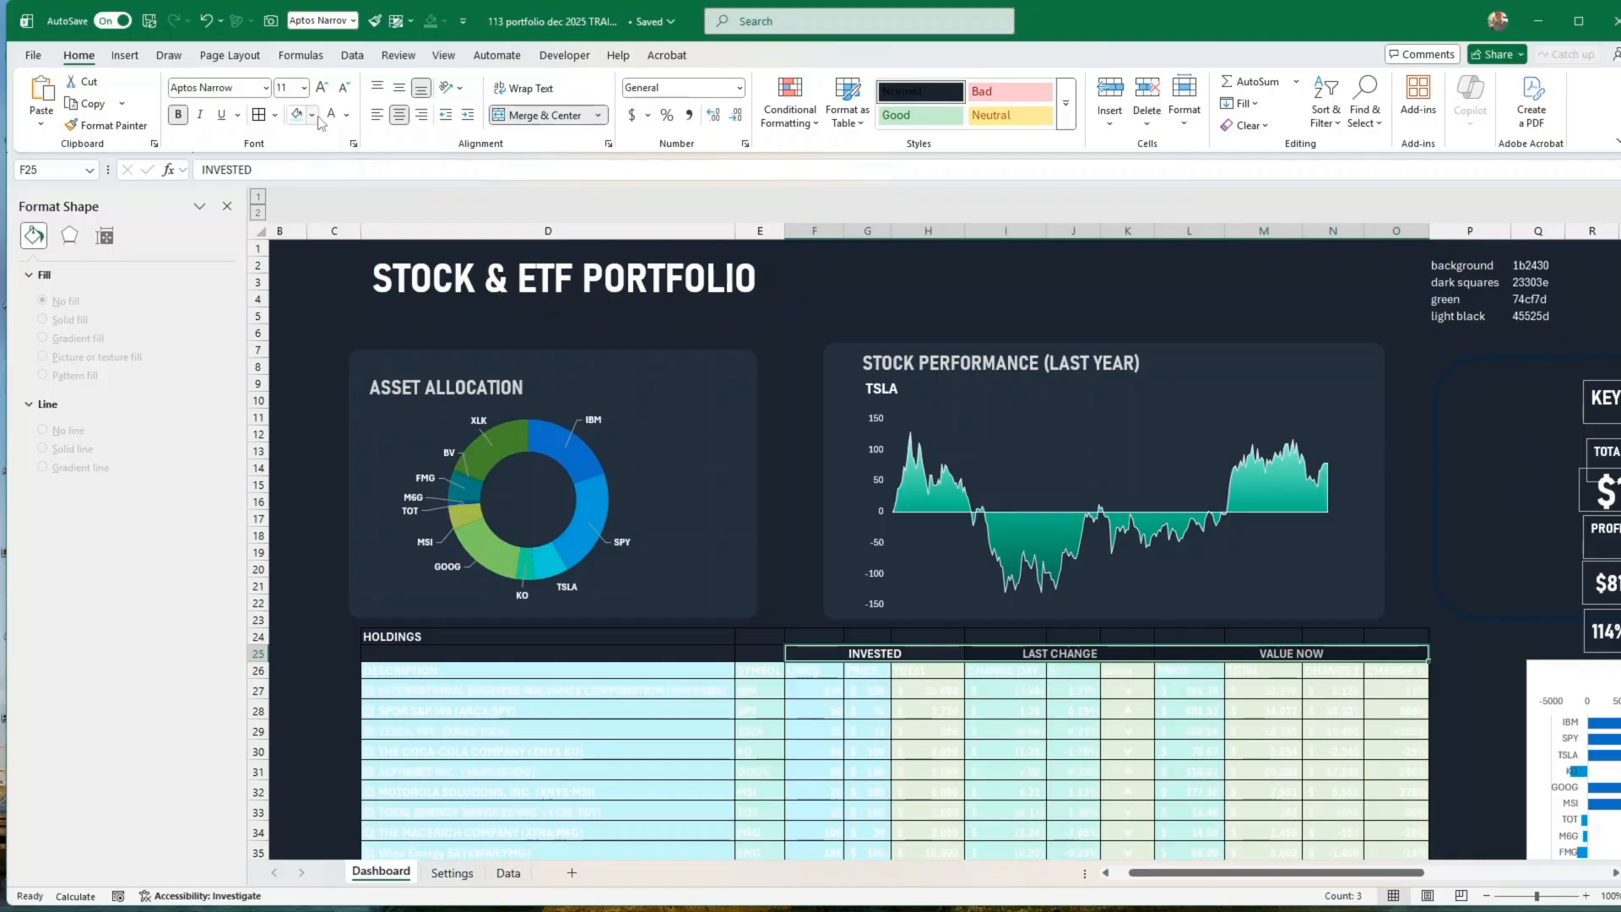
{"action": "left_click", "coordinate": [312, 115]}
{"action": "left_click", "coordinate": [347, 487]}
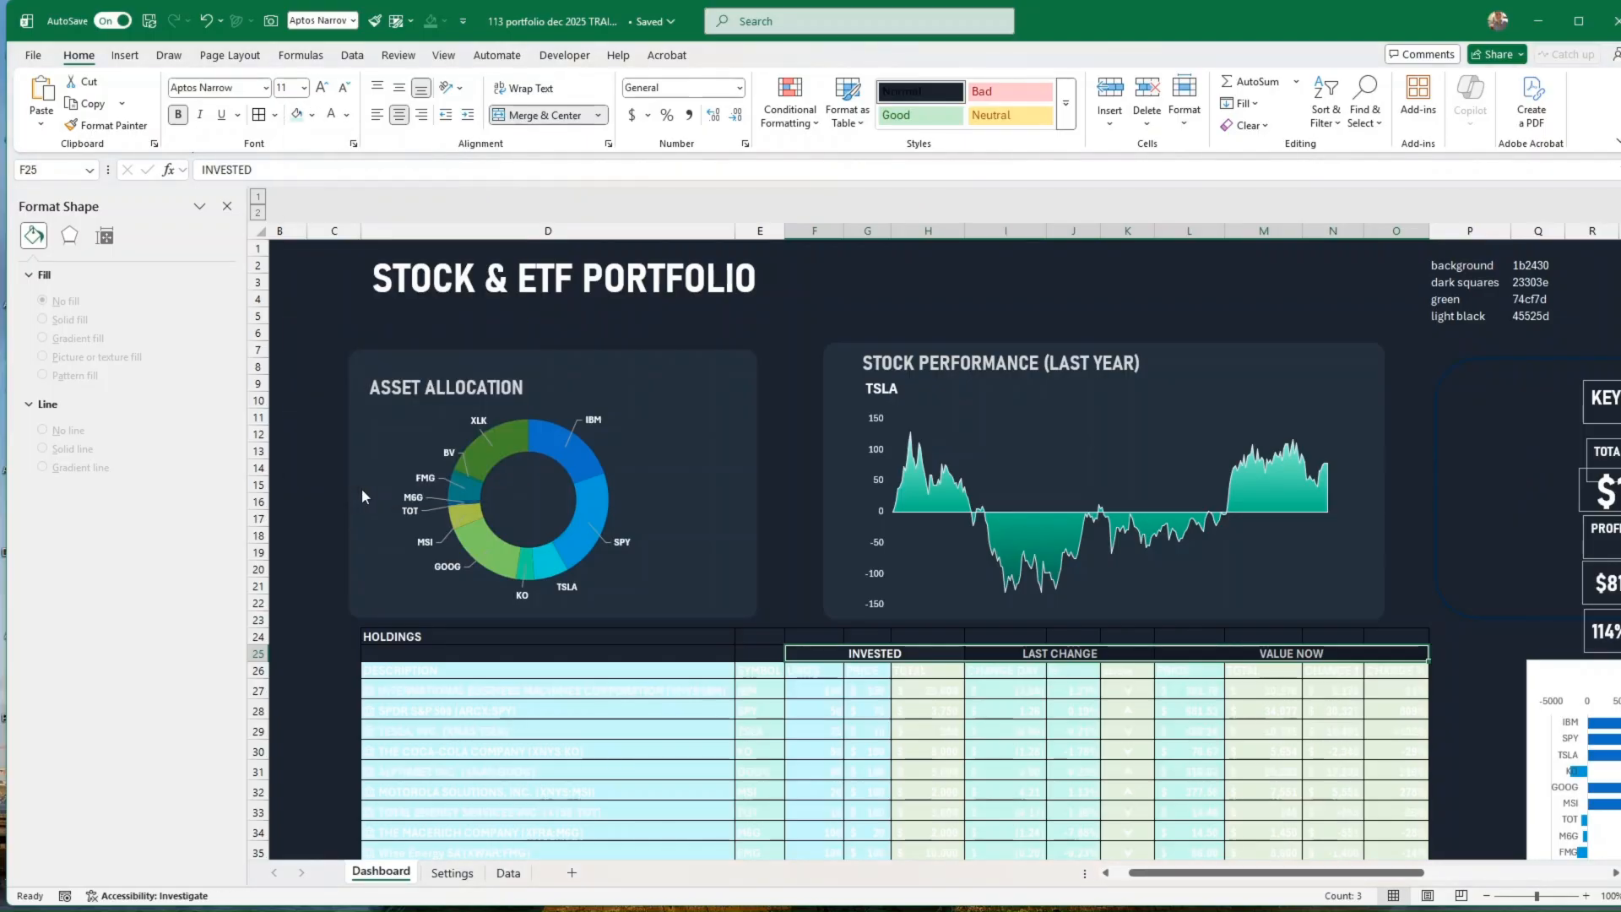
{"action": "double_click", "coordinate": [684, 445]}
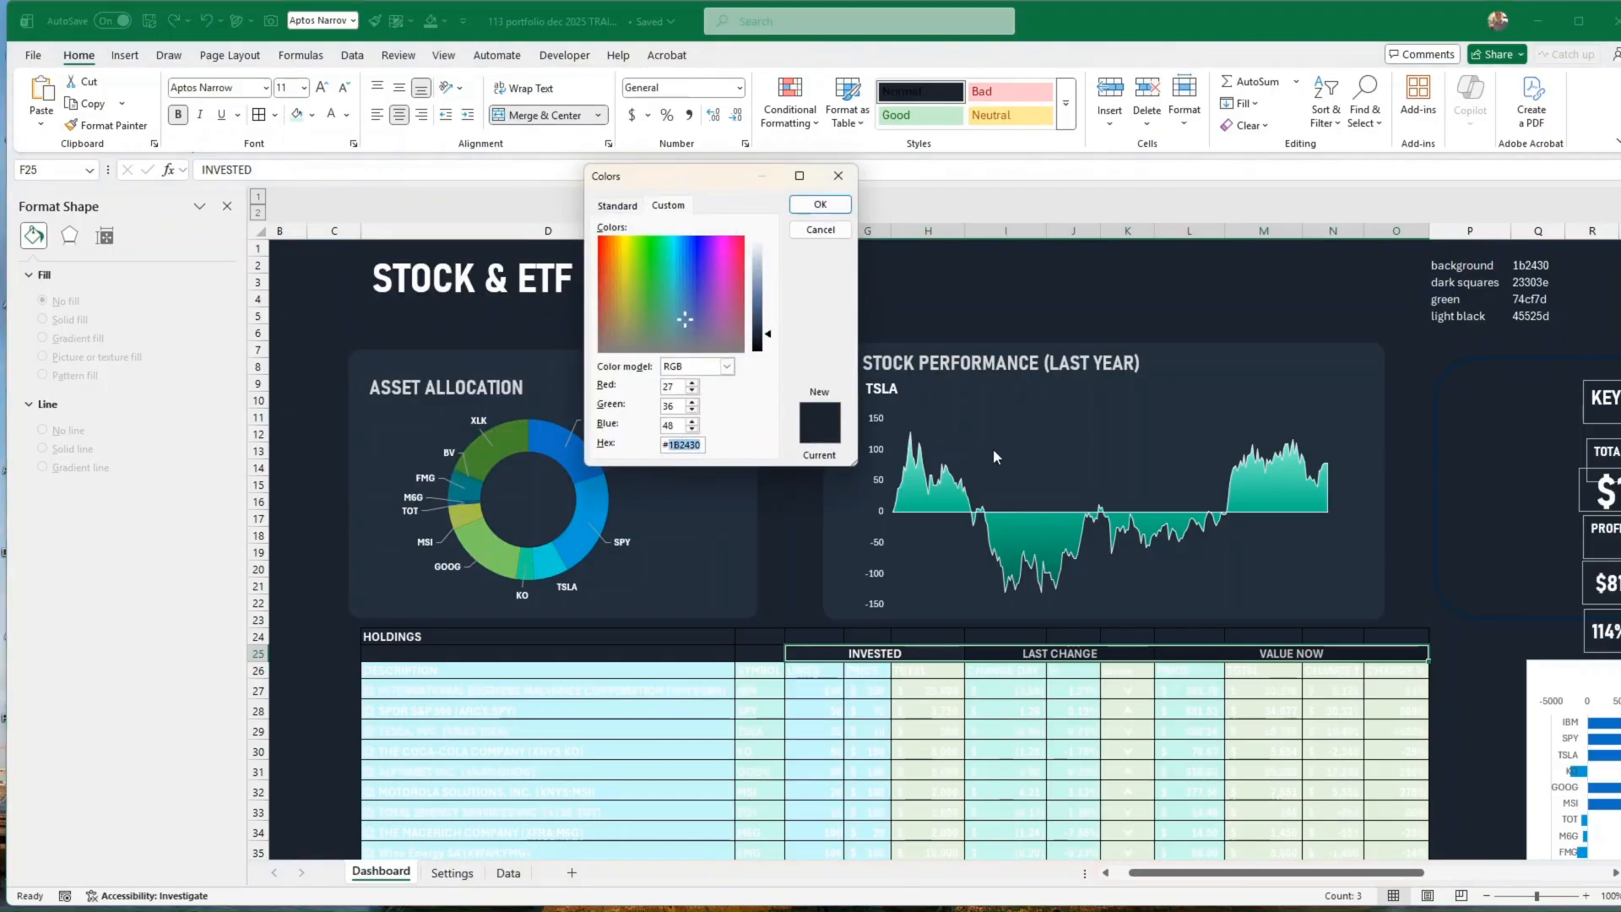
{"action": "type", "text": "45525D"}
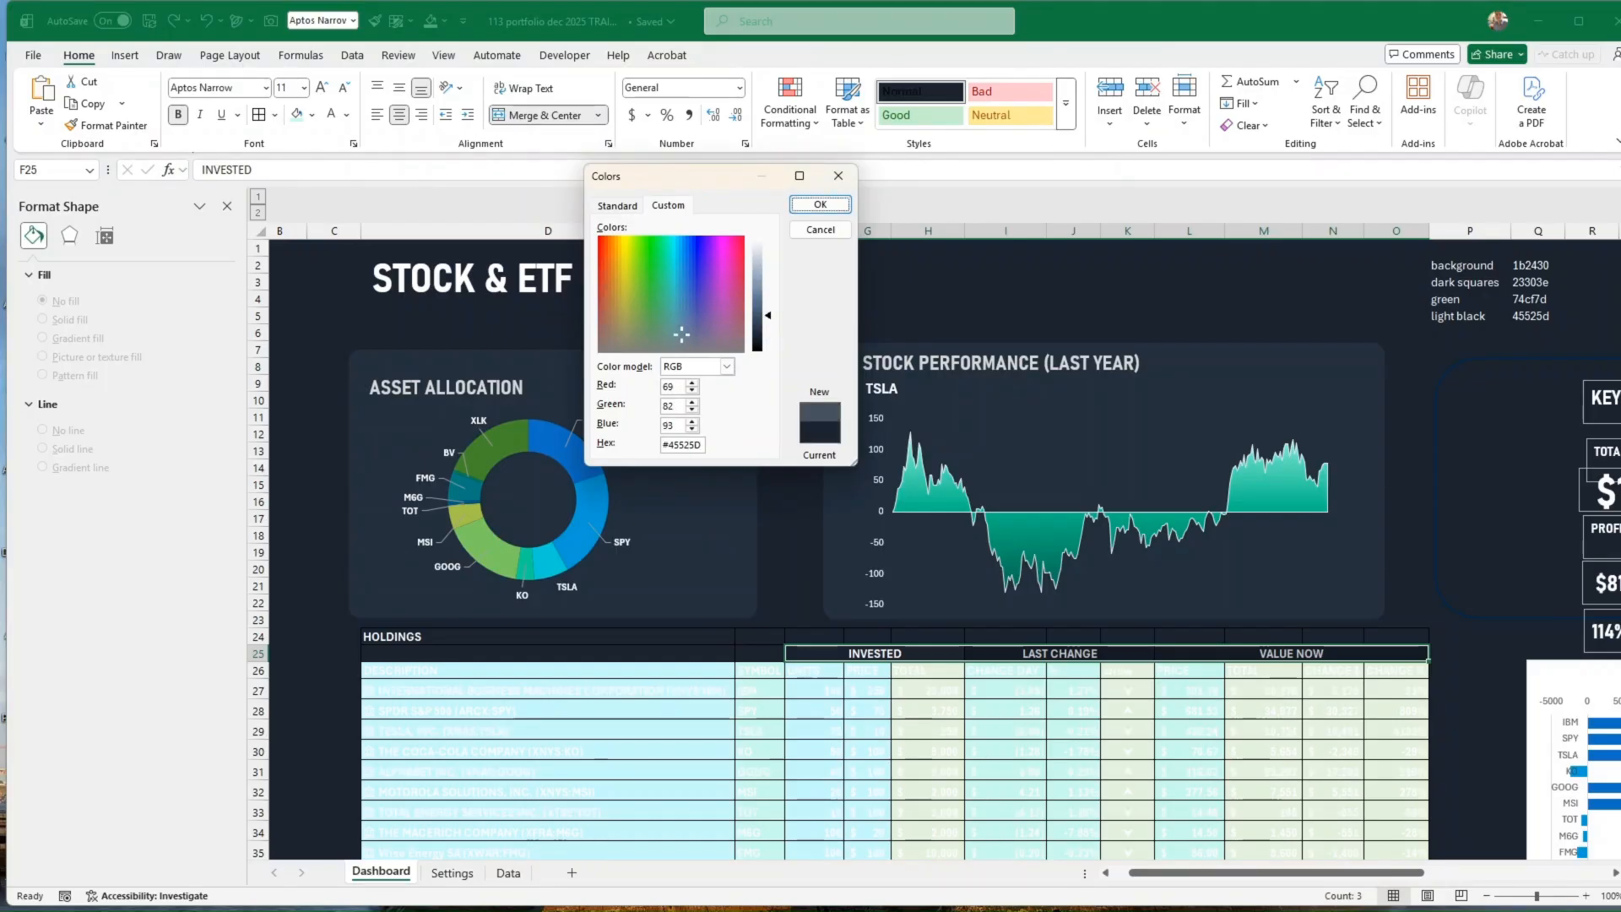
{"action": "key", "text": "Return"}
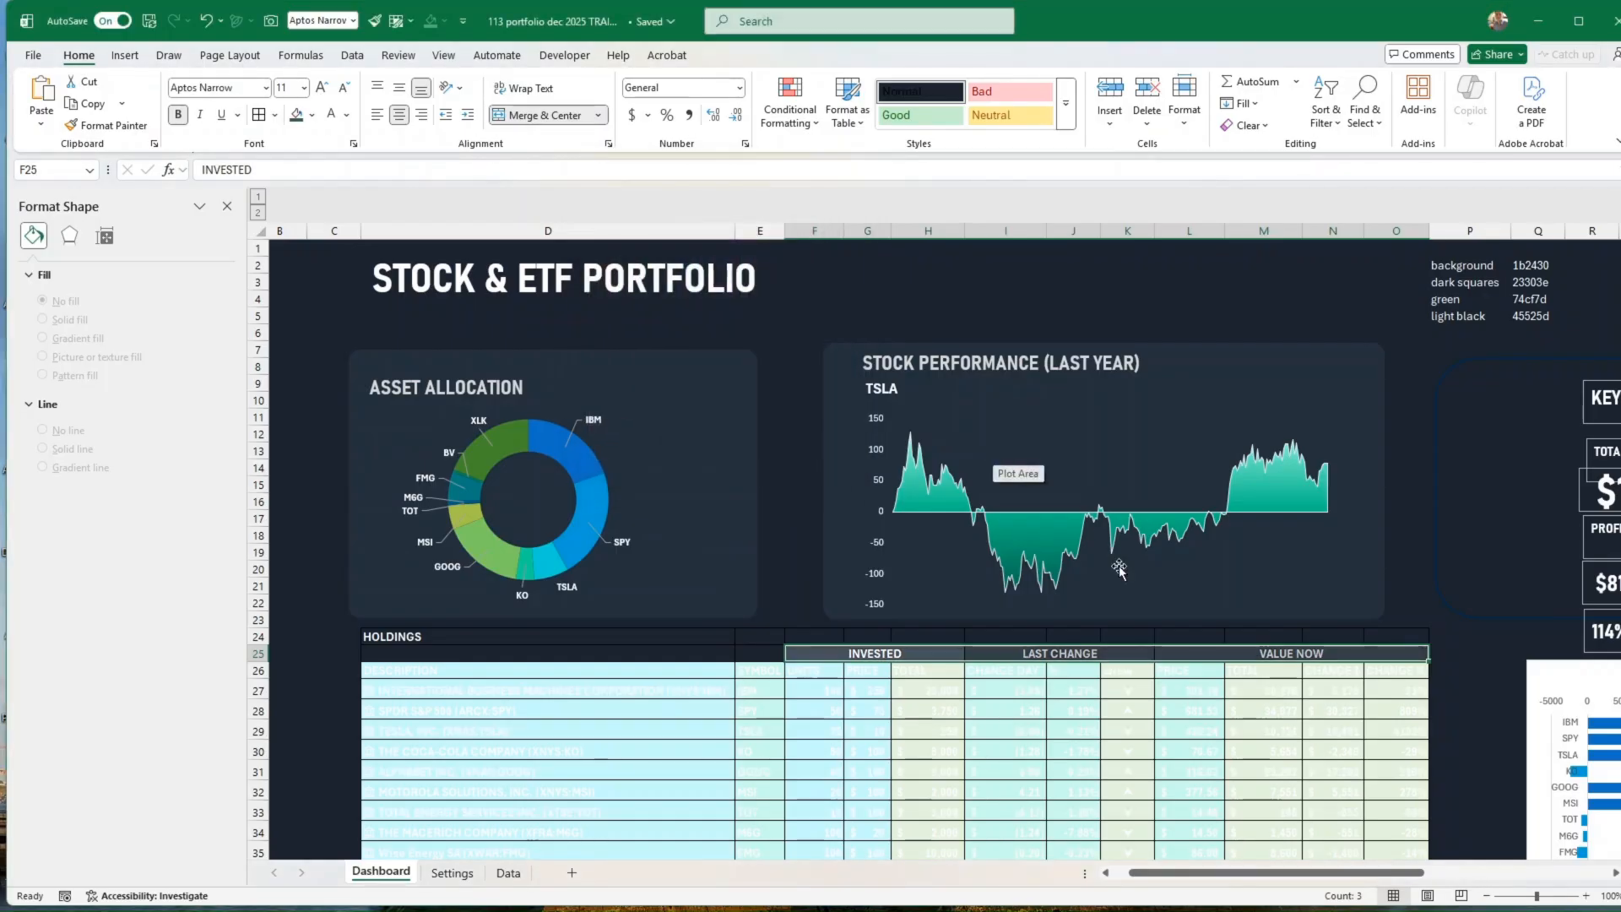
Step: Fill the holdings column header row, from DESCRIPTION to CHANGE %, with the recently used dark background colour
{"action": "left_click", "coordinate": [1199, 690]}
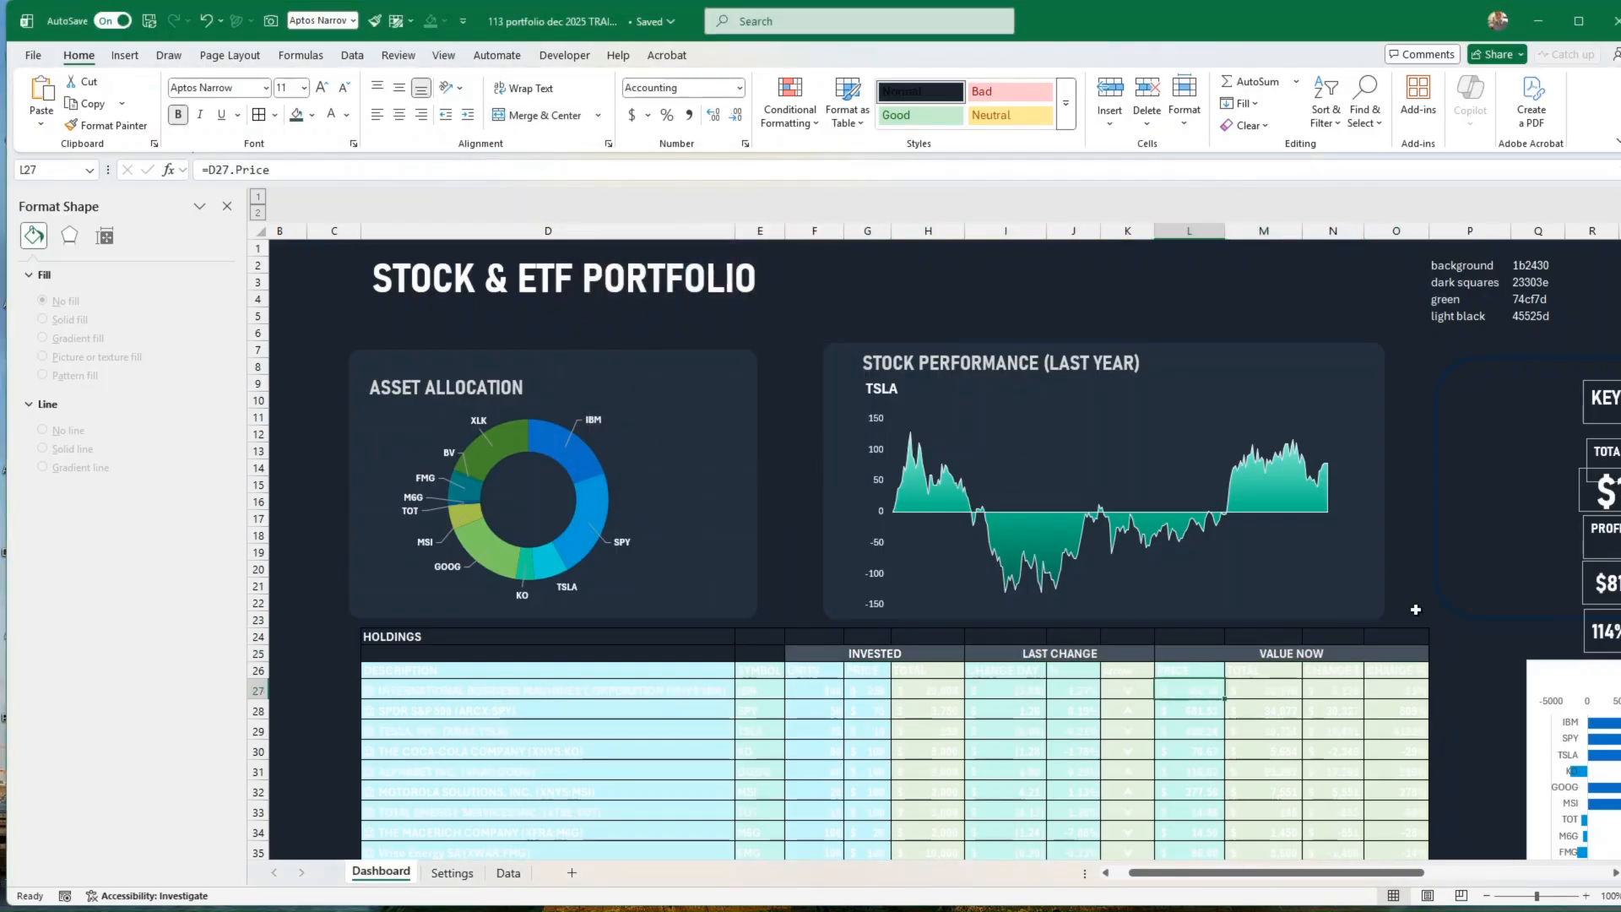
{"action": "scroll", "coordinate": [1422, 614], "scroll_direction": "down", "scroll_amount": 1}
{"action": "left_click_drag", "start_coordinate": [1417, 623], "coordinate": [503, 626]}
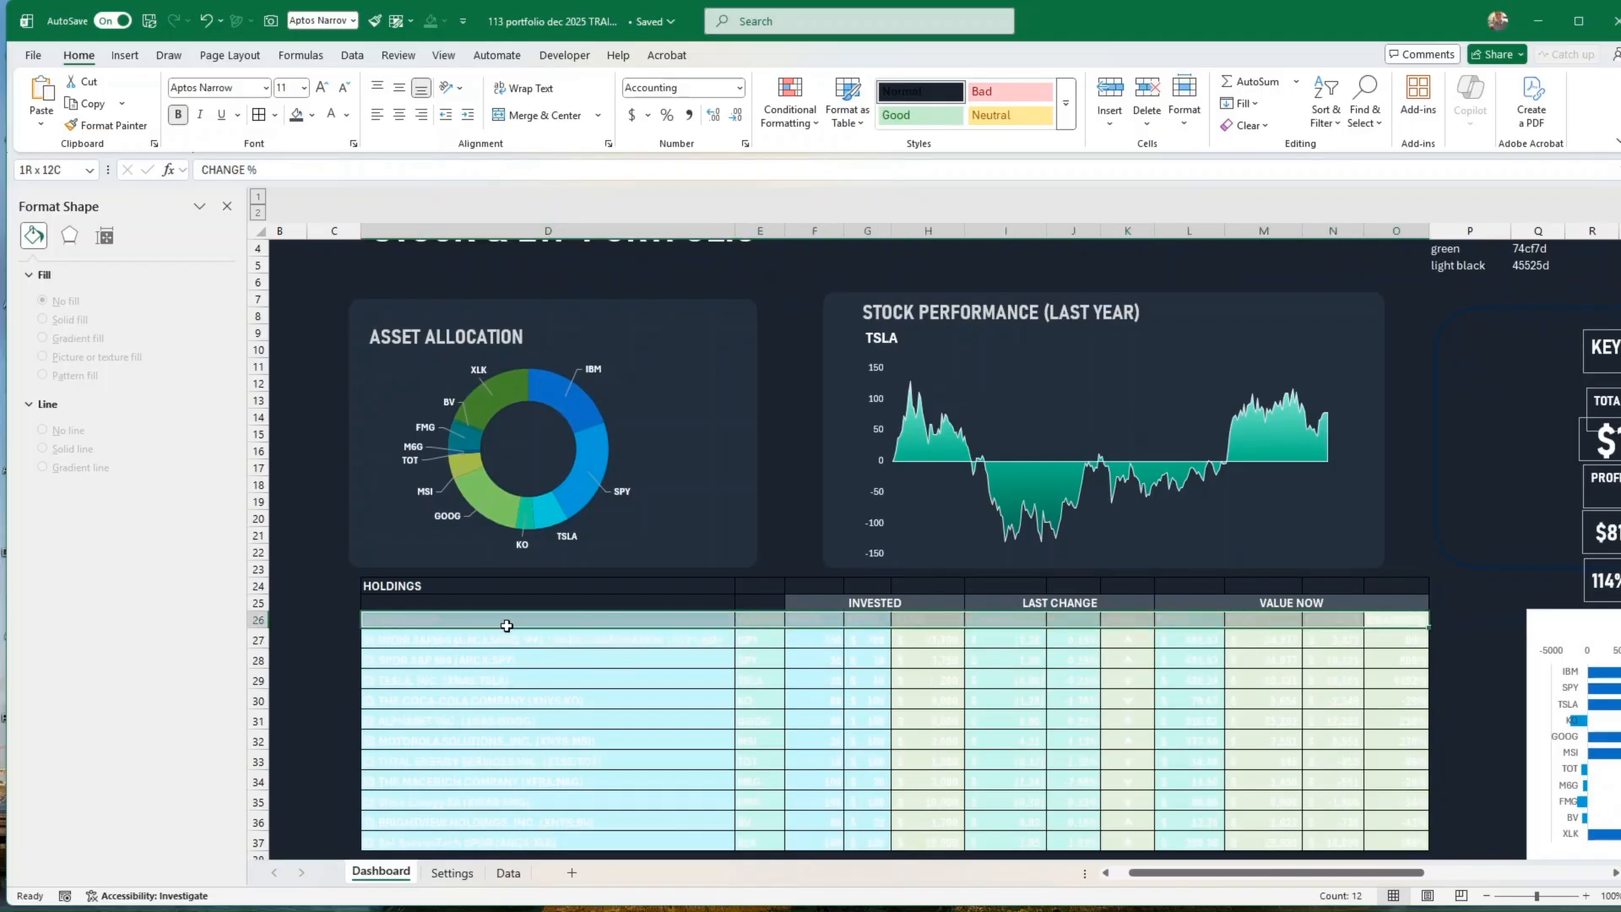
{"action": "left_click", "coordinate": [314, 118]}
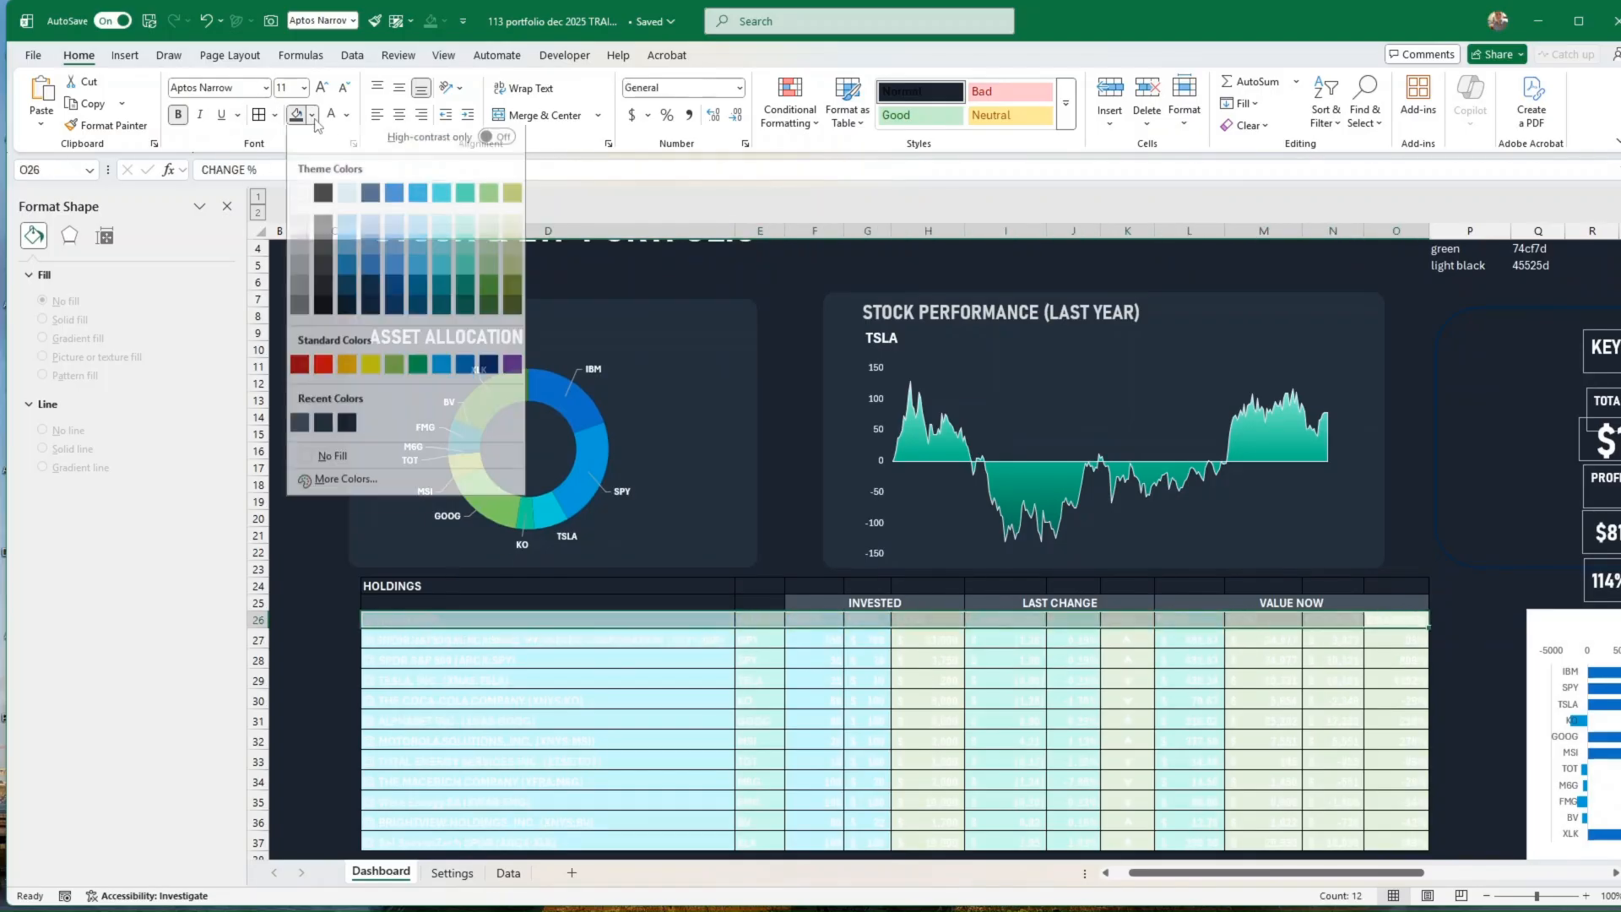
{"action": "left_click", "coordinate": [346, 431]}
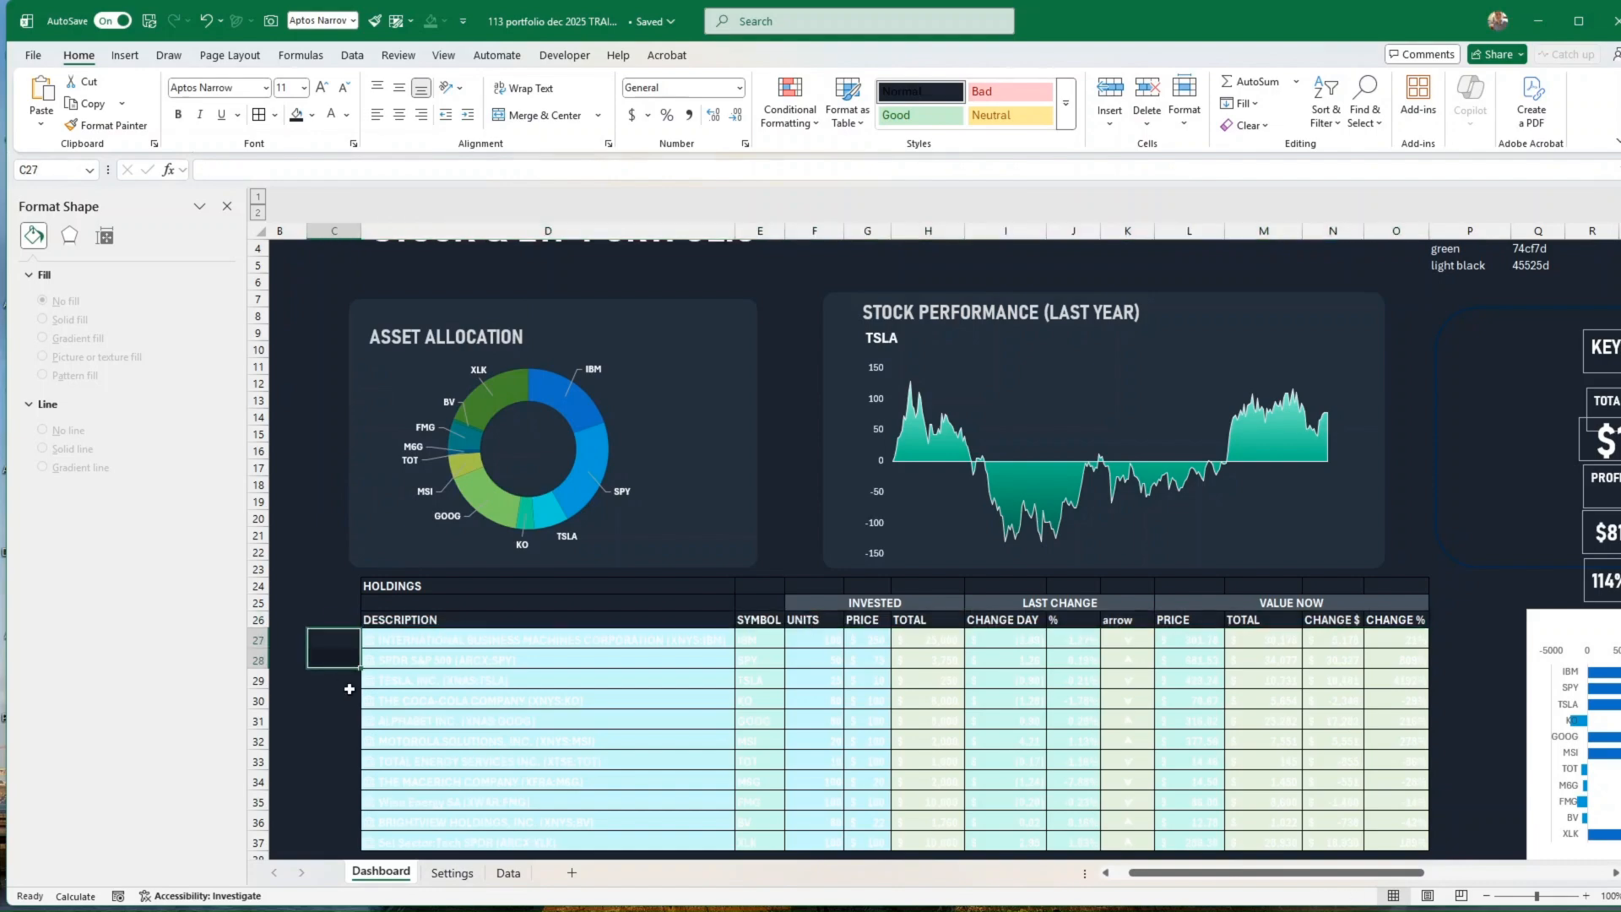
Step: Fill the holdings data rows D27:O37 with the recently used light black blue-gray colour
{"action": "left_click", "coordinate": [497, 635]}
{"action": "left_click_drag", "start_coordinate": [498, 635], "coordinate": [1403, 780]}
{"action": "key", "text": "ctrl+b"}
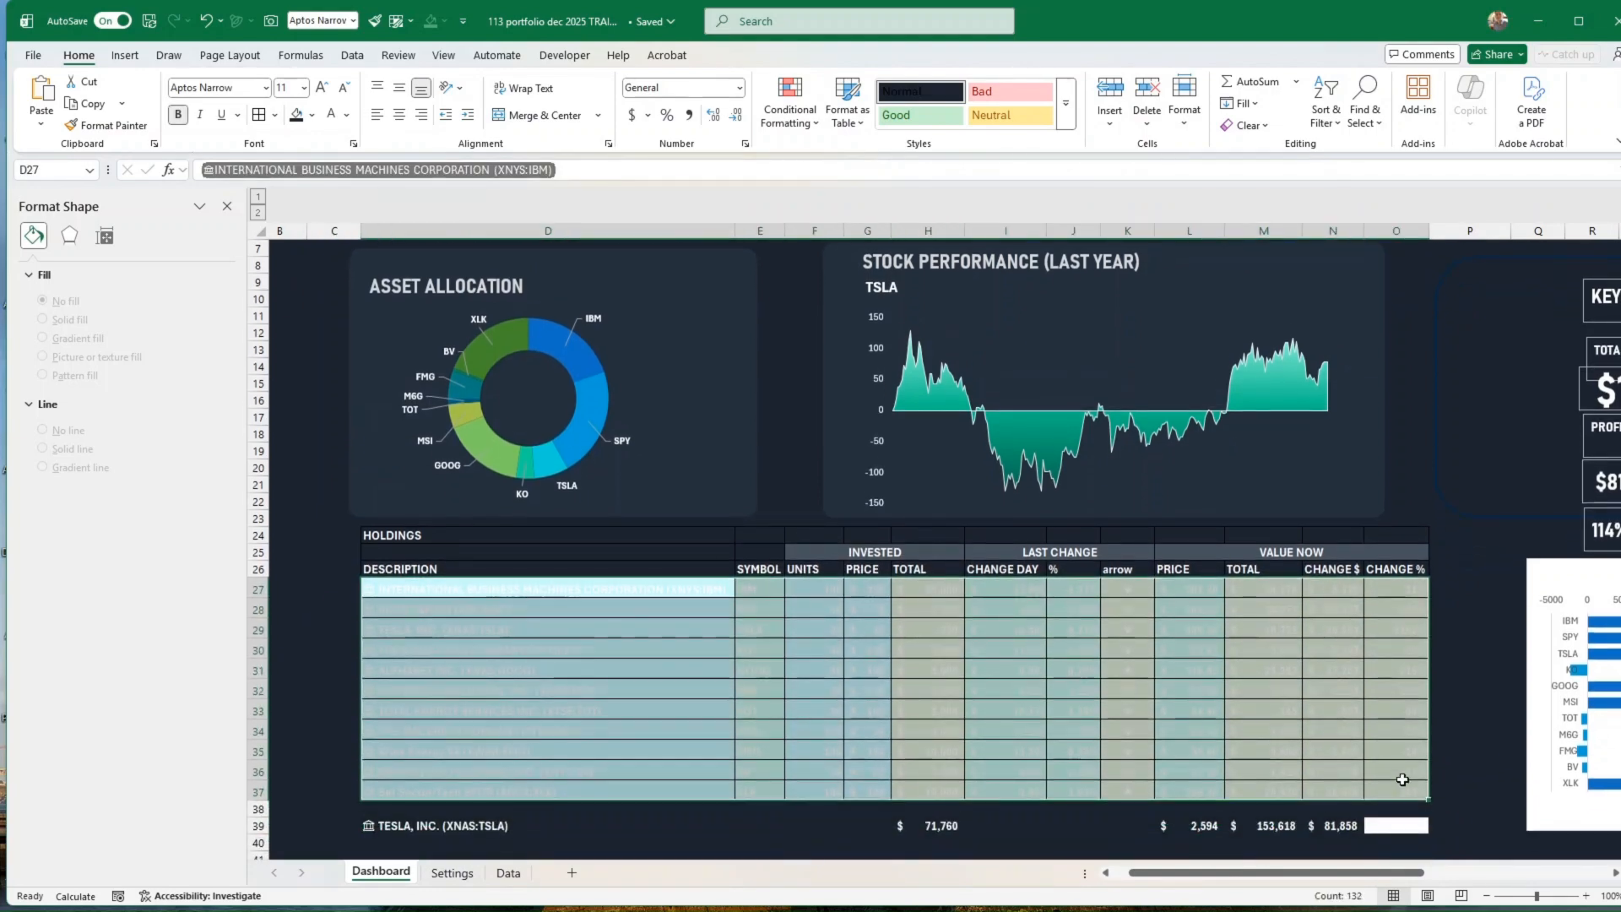
{"action": "scroll", "coordinate": [1472, 343], "scroll_direction": "up", "scroll_amount": 2}
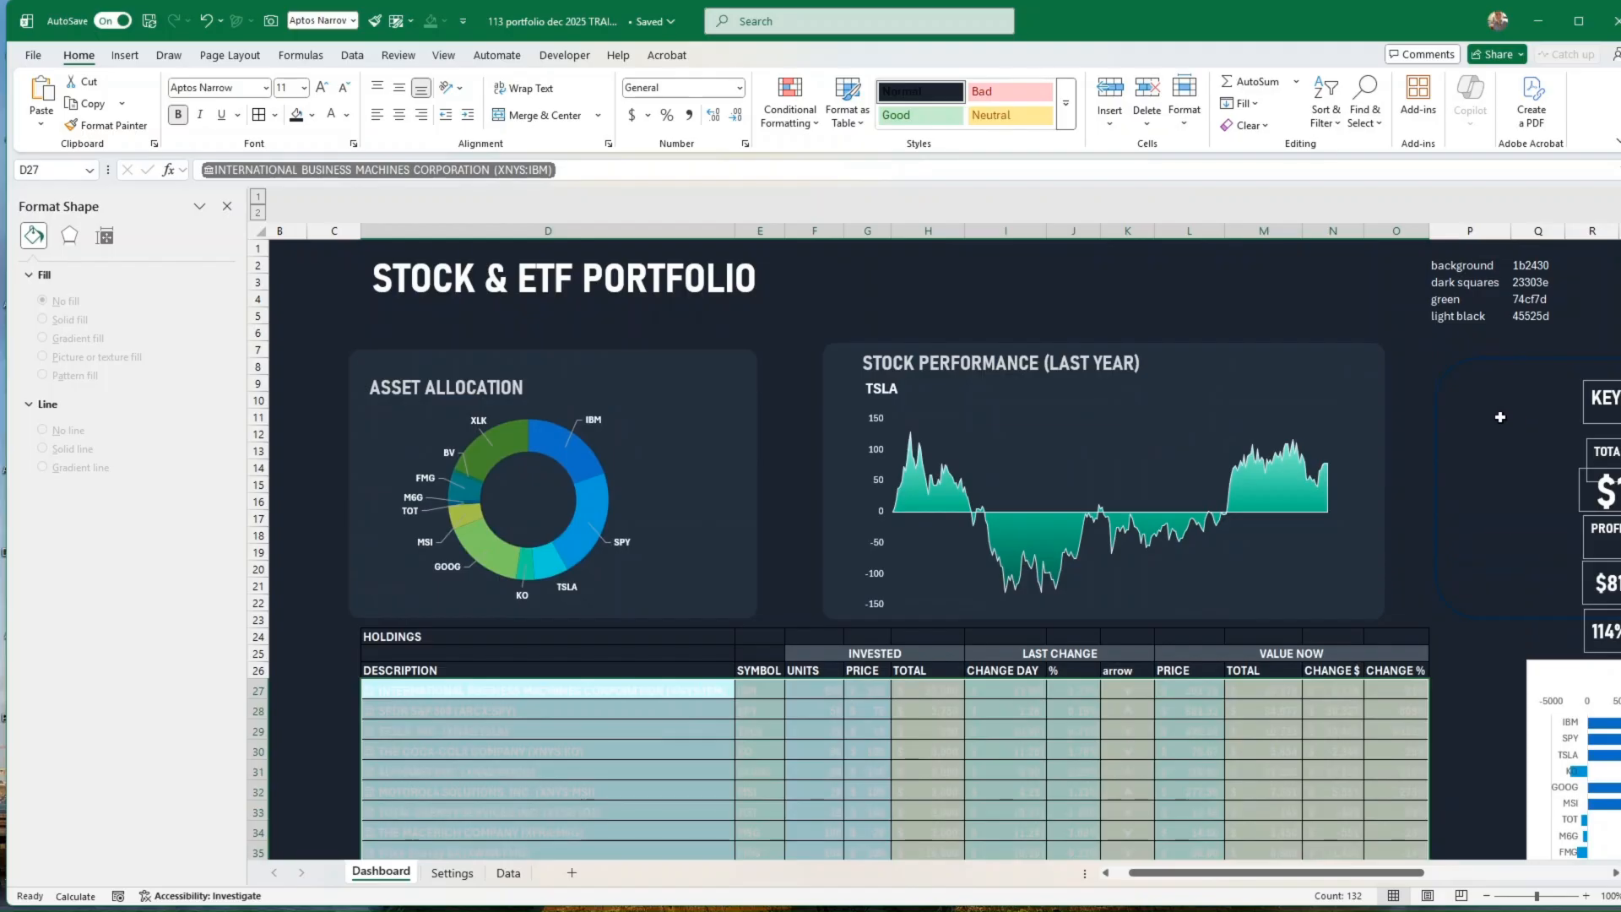
{"action": "left_click", "coordinate": [312, 114]}
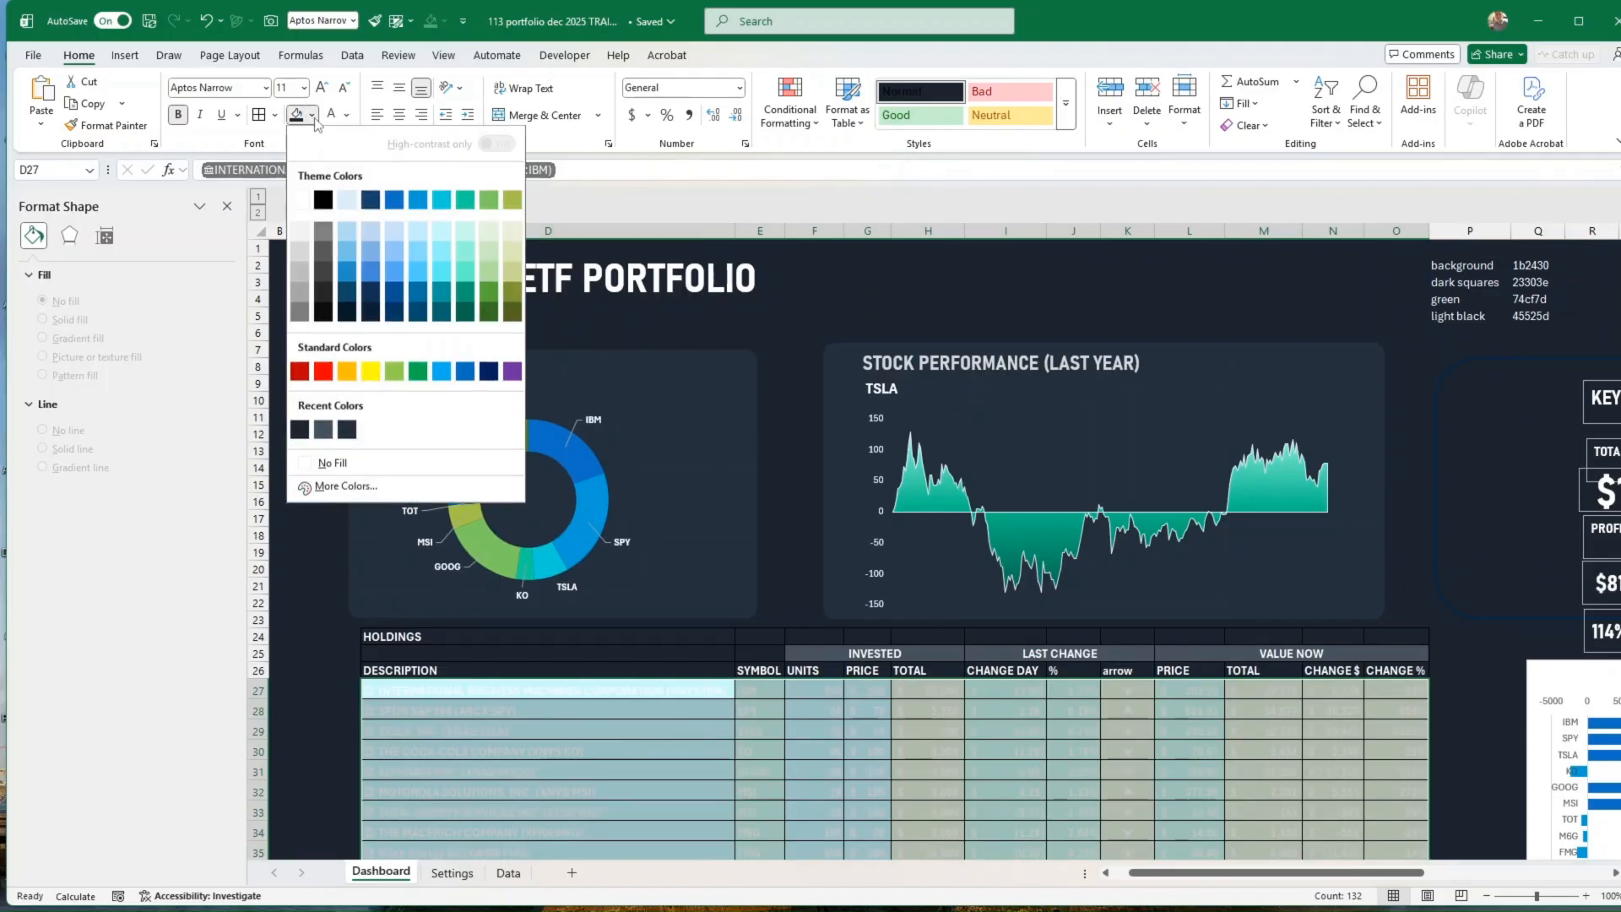
{"action": "left_click", "coordinate": [324, 431]}
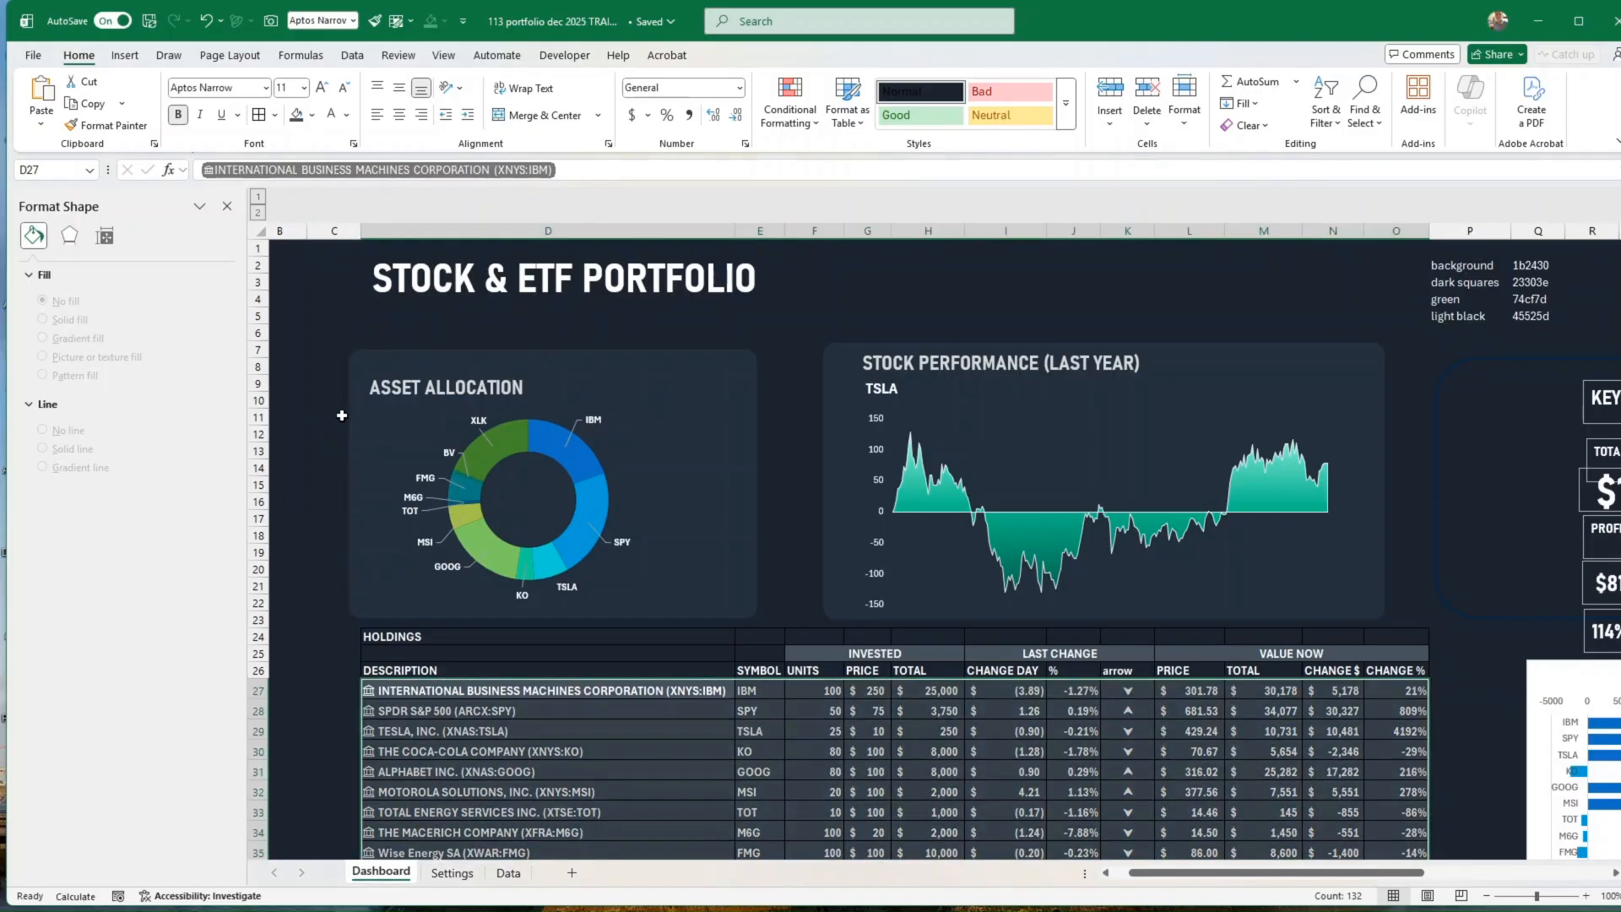
Step: Remove bold from the holdings data rows and from the column header row D26:O26
{"action": "left_click", "coordinate": [179, 116]}
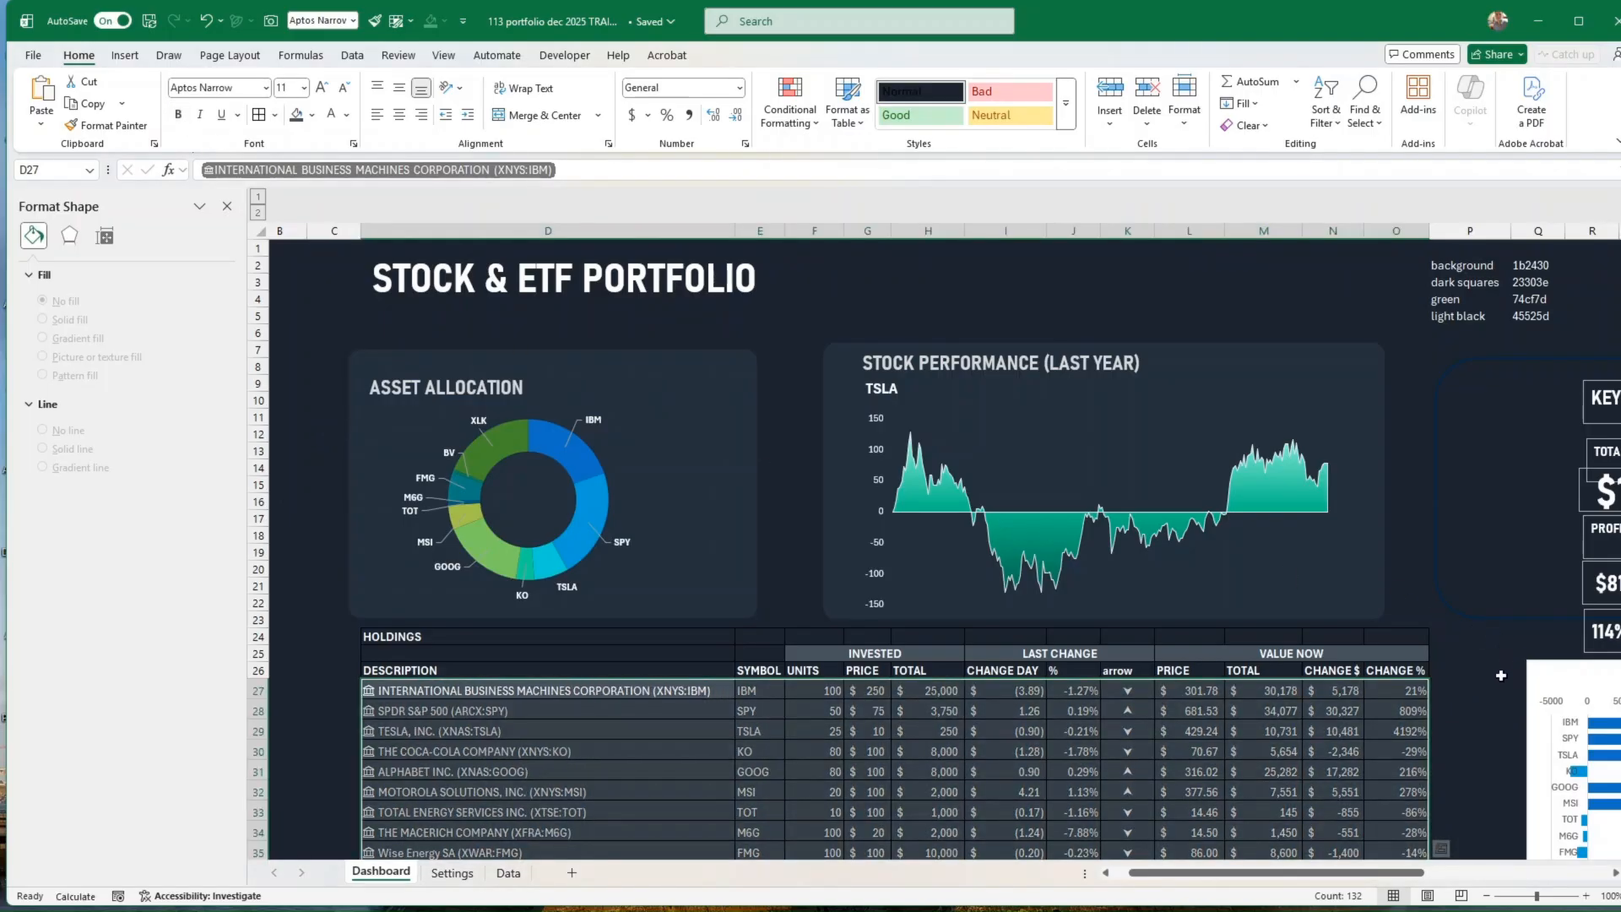
{"action": "left_click", "coordinate": [1498, 672]}
{"action": "left_click_drag", "start_coordinate": [1425, 671], "coordinate": [529, 669]}
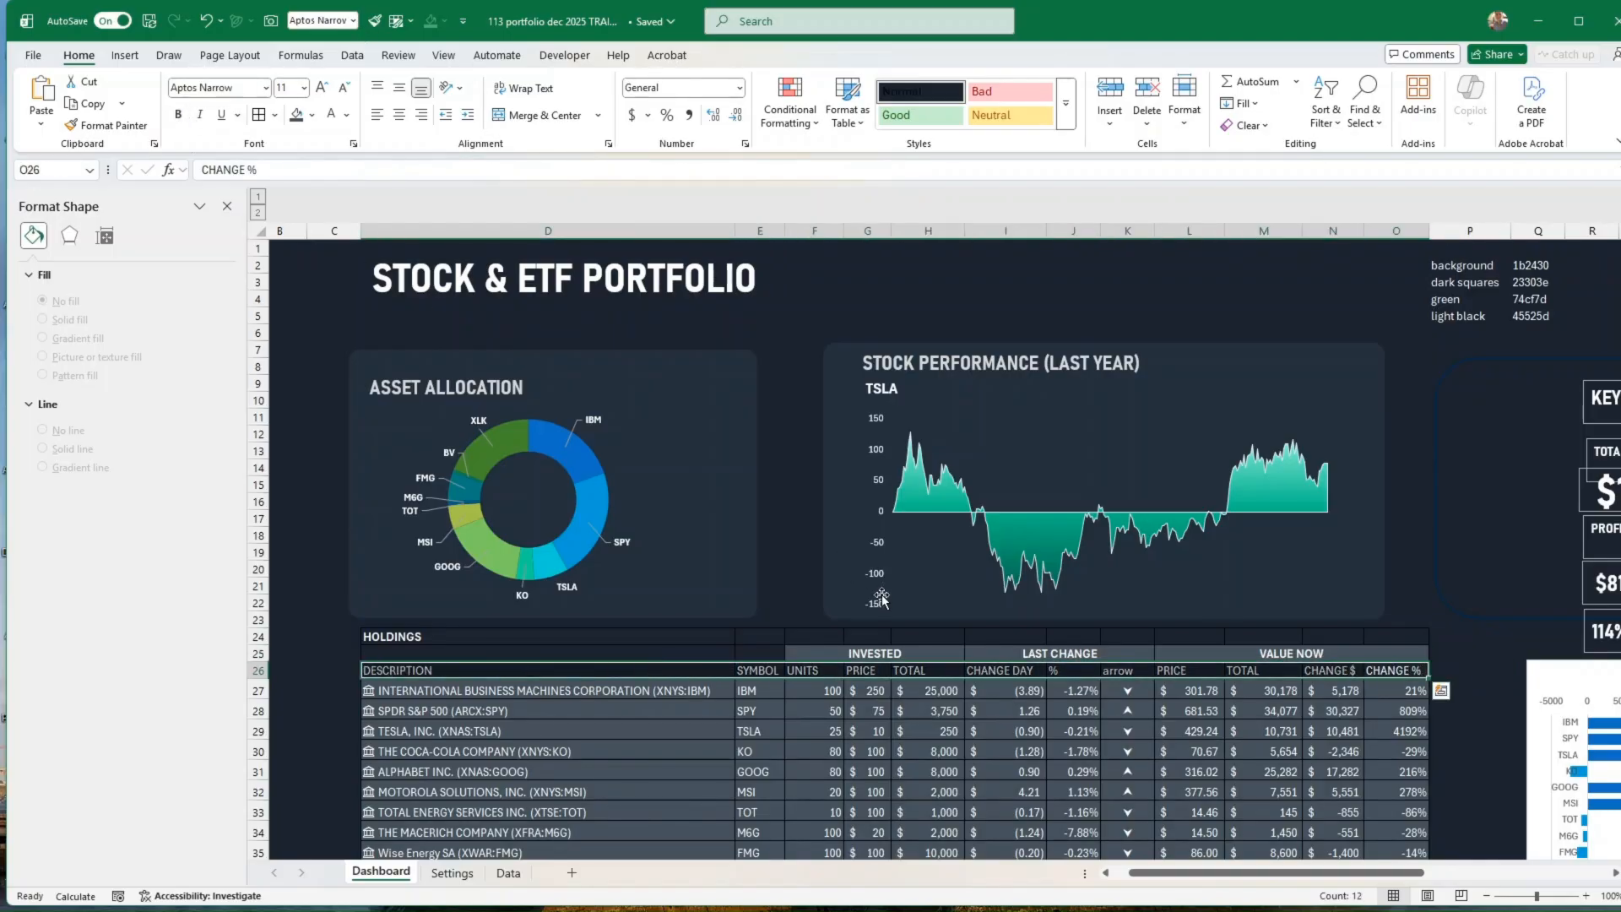
Step: Remove all borders from the holdings table range D24:O37
{"action": "scroll", "coordinate": [549, 507], "scroll_direction": "down", "scroll_amount": 3}
{"action": "left_click_drag", "start_coordinate": [493, 485], "coordinate": [1401, 743]}
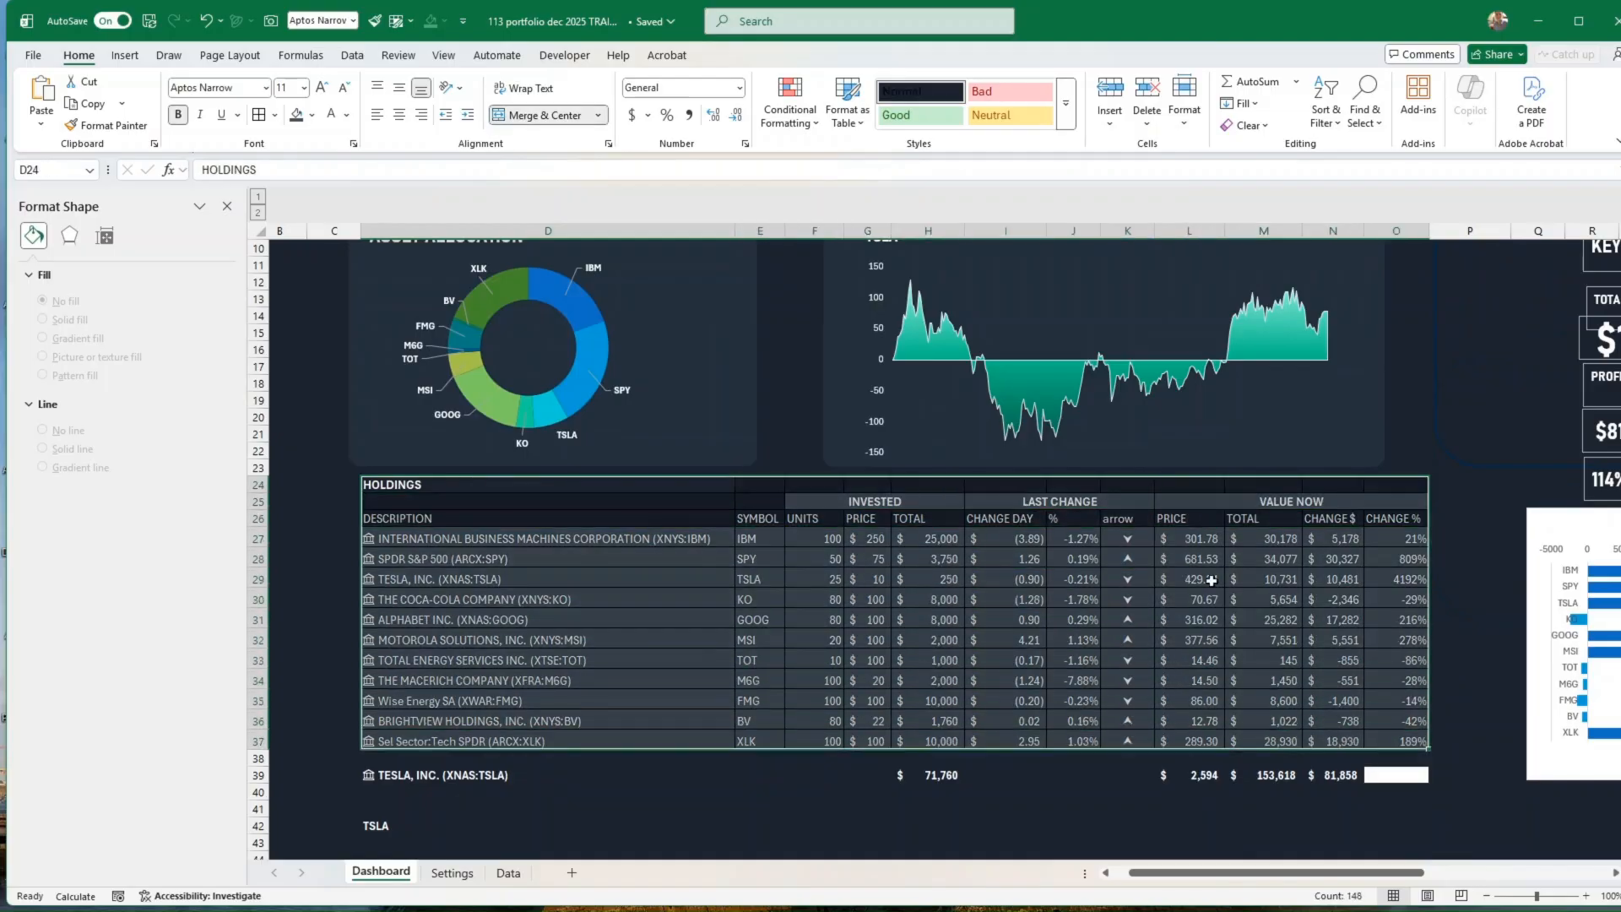
{"action": "left_click", "coordinate": [275, 115]}
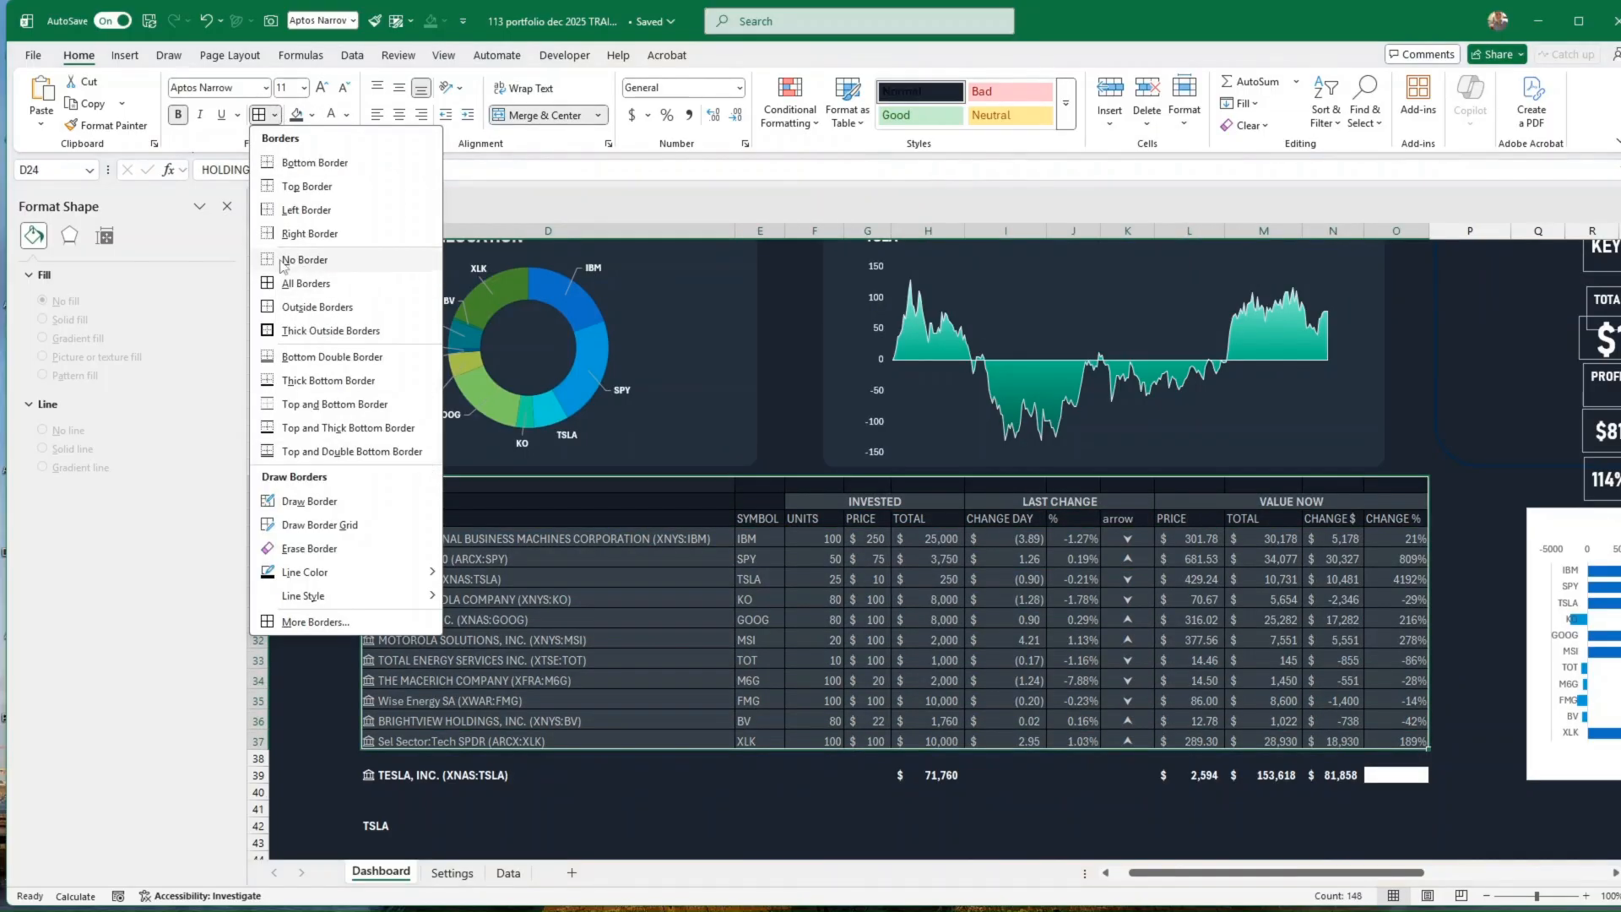
{"action": "left_click", "coordinate": [296, 260]}
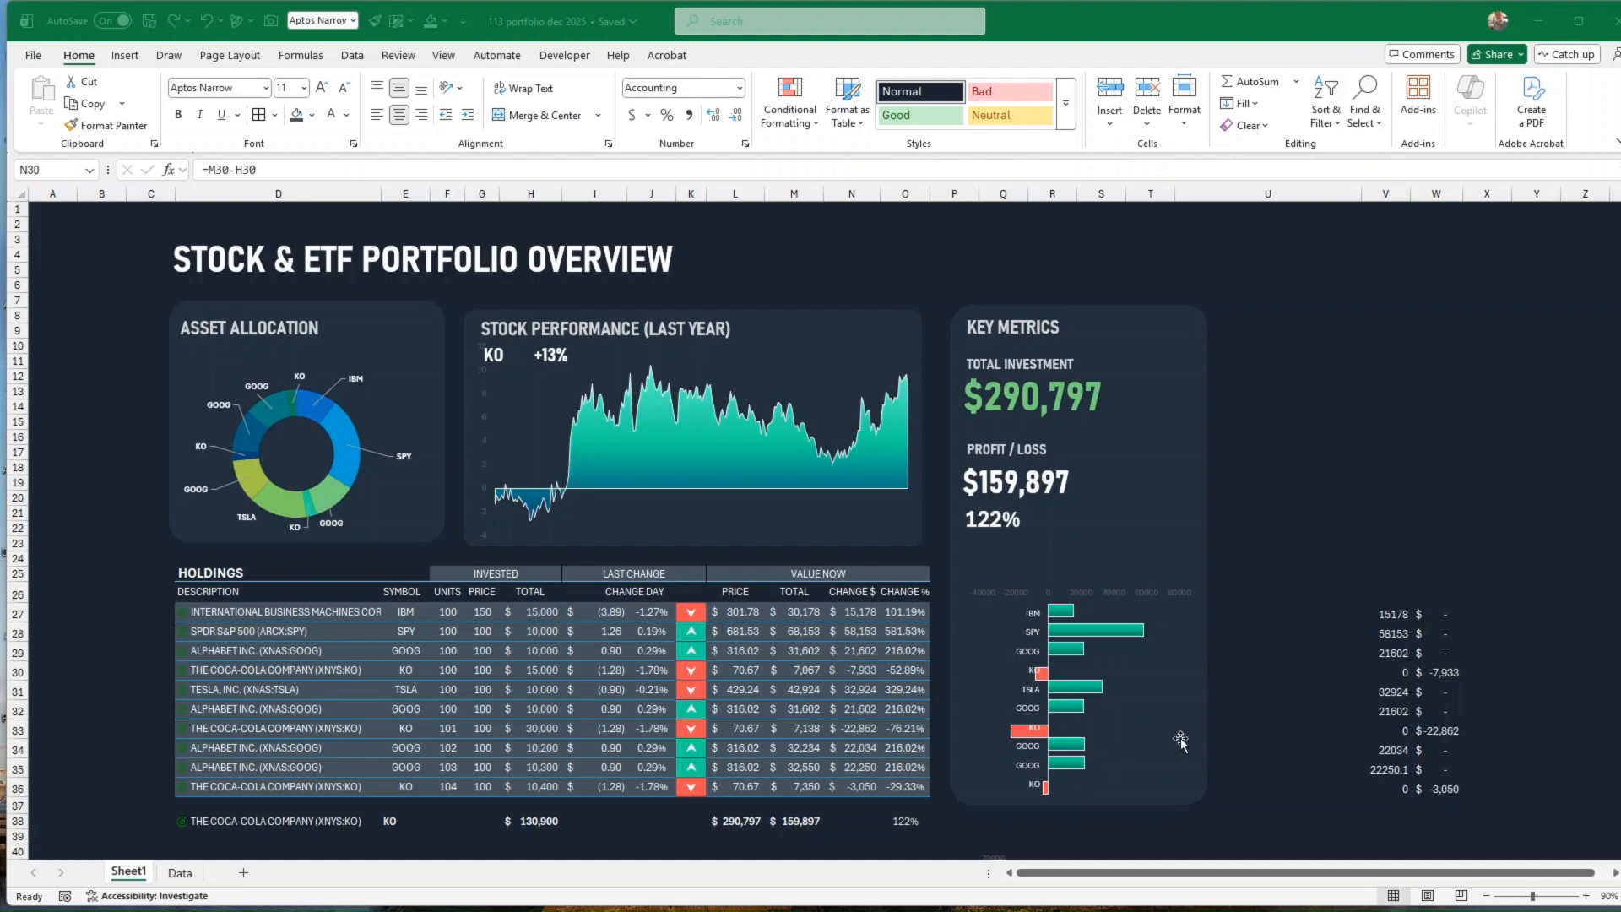
Step: Switch to the workbook 113 portfolio dec 2025 and examine its profit/loss bar chart, totals row and holdings group headers
{"action": "left_click", "coordinate": [1211, 732]}
{"action": "left_click", "coordinate": [655, 820]}
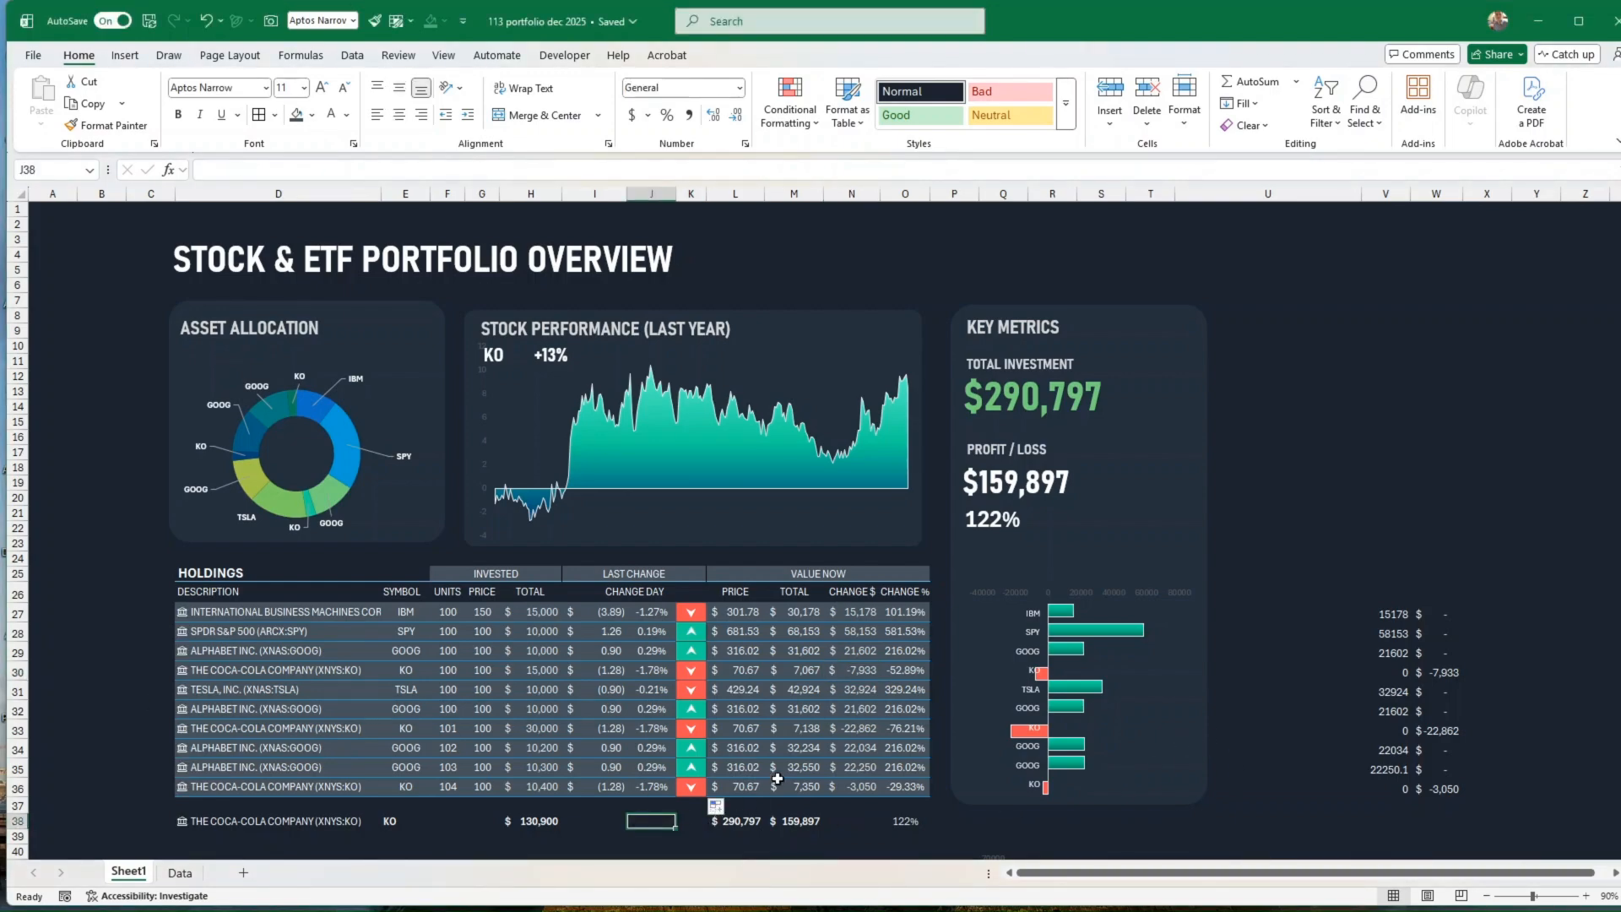
{"action": "left_click", "coordinate": [1152, 806]}
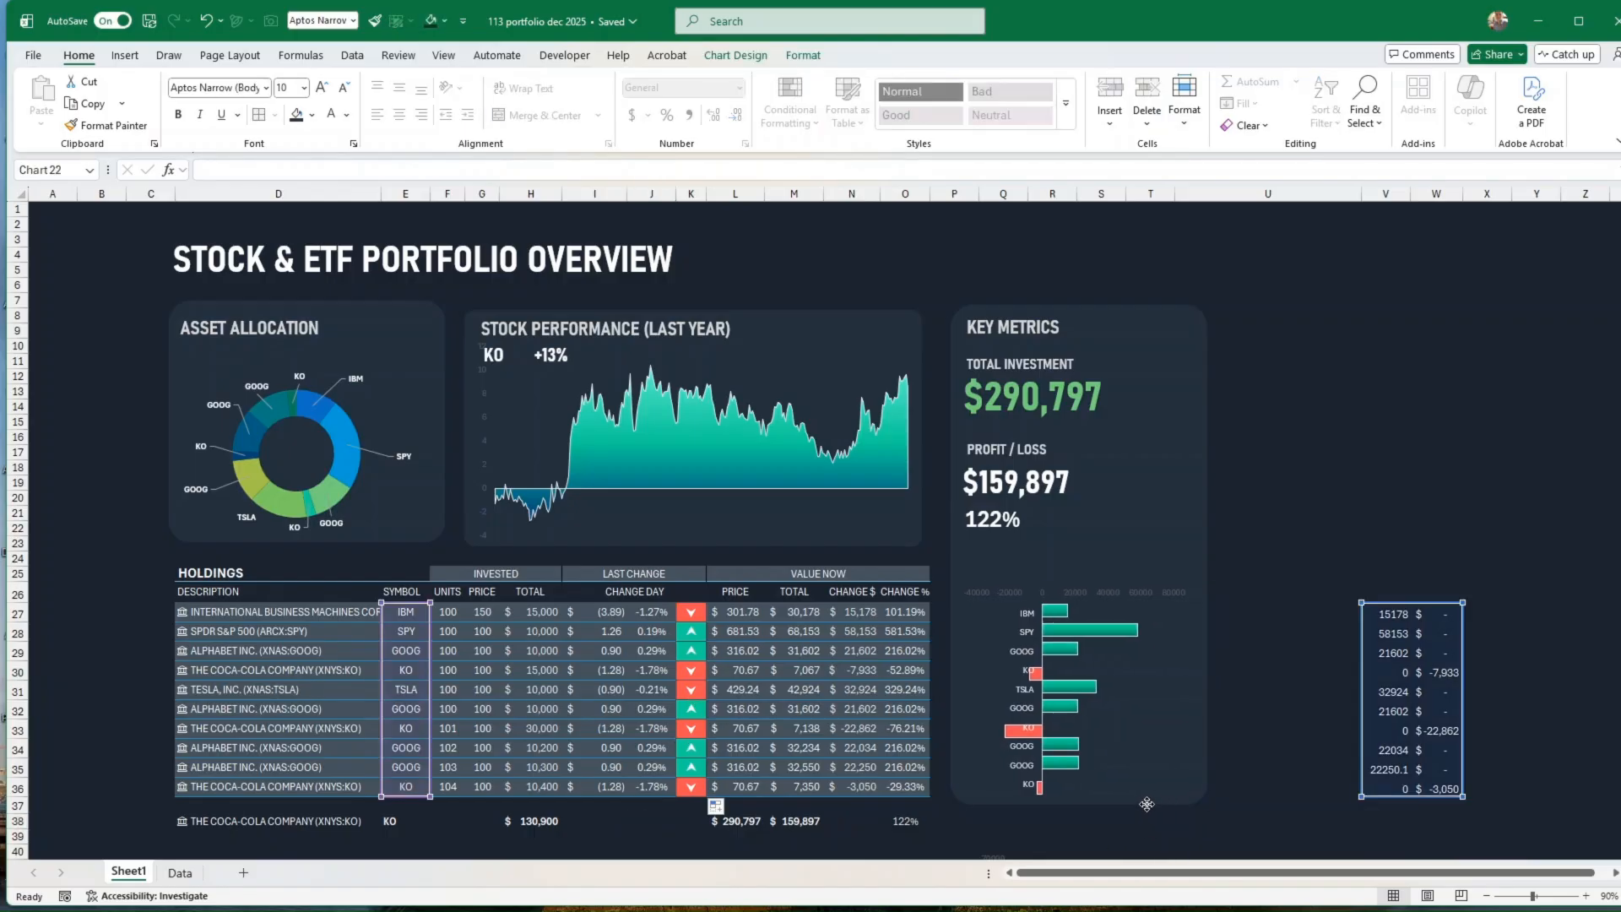
{"action": "left_click", "coordinate": [524, 819]}
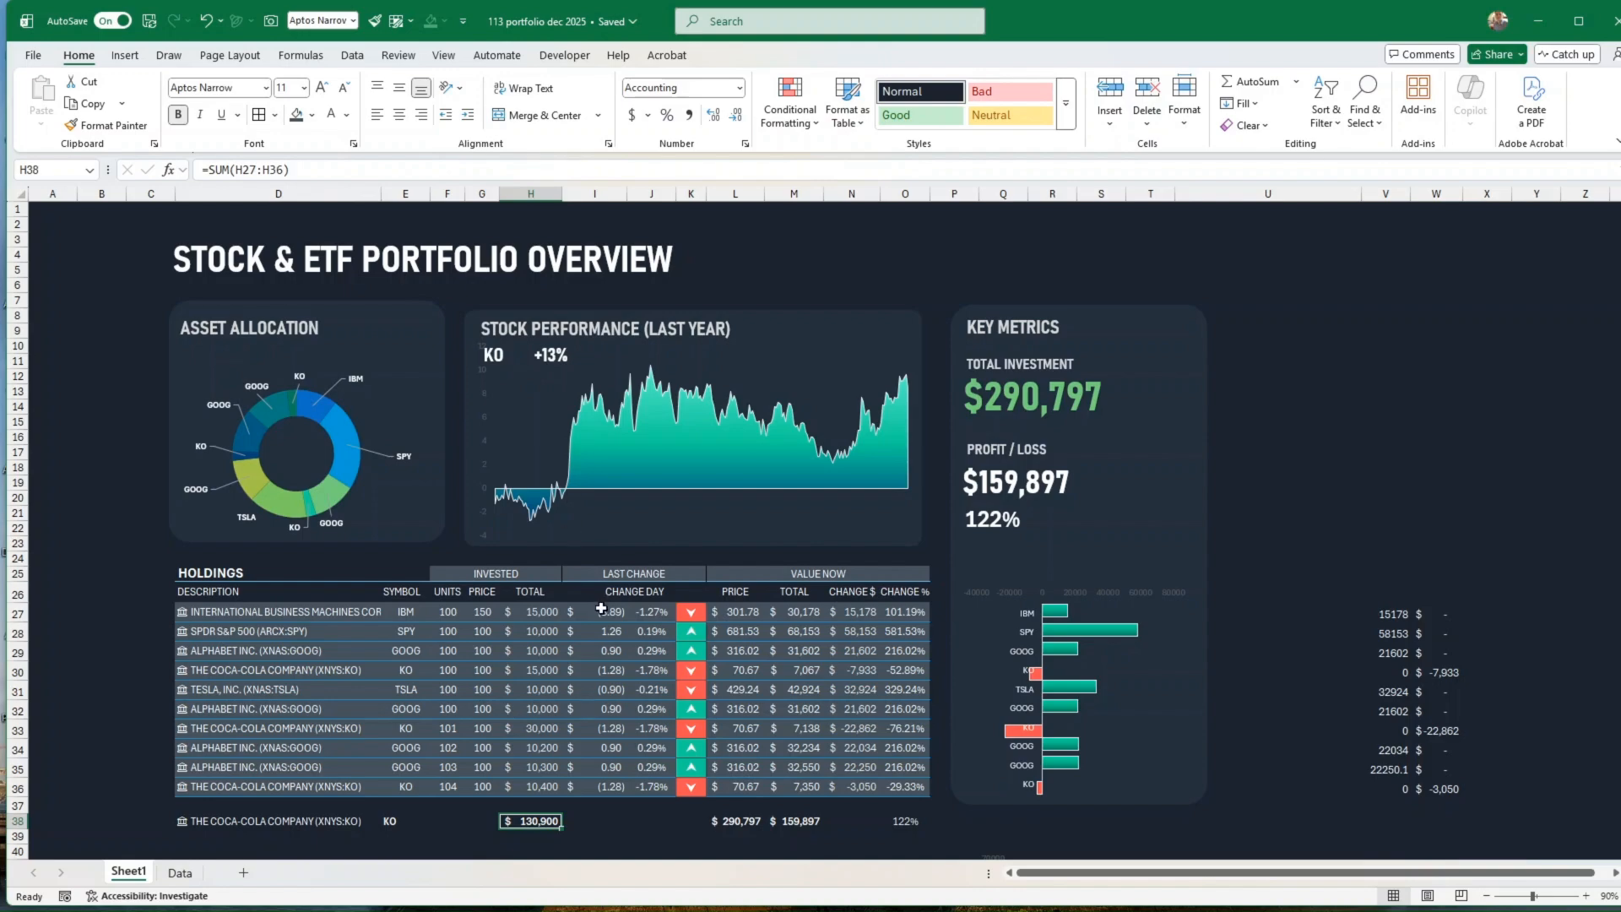
{"action": "left_click_drag", "start_coordinate": [242, 575], "coordinate": [825, 577]}
{"action": "left_click", "coordinate": [840, 576]}
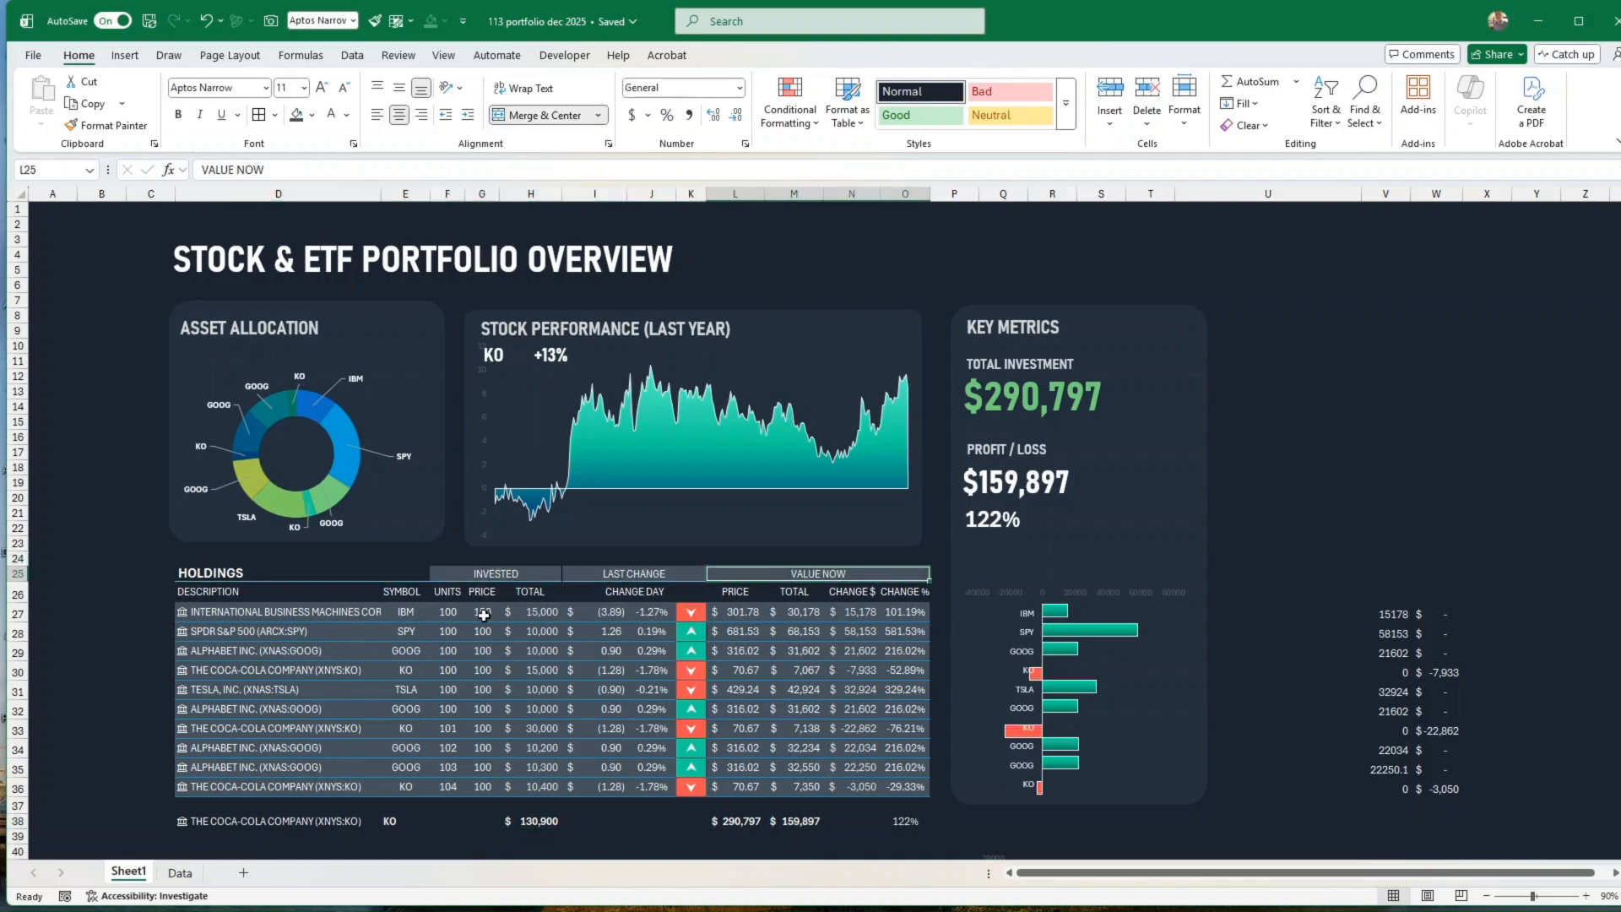
Step: Examine the border line and colour settings of the first holdings row, D27:O27
{"action": "left_click_drag", "start_coordinate": [254, 613], "coordinate": [696, 612]}
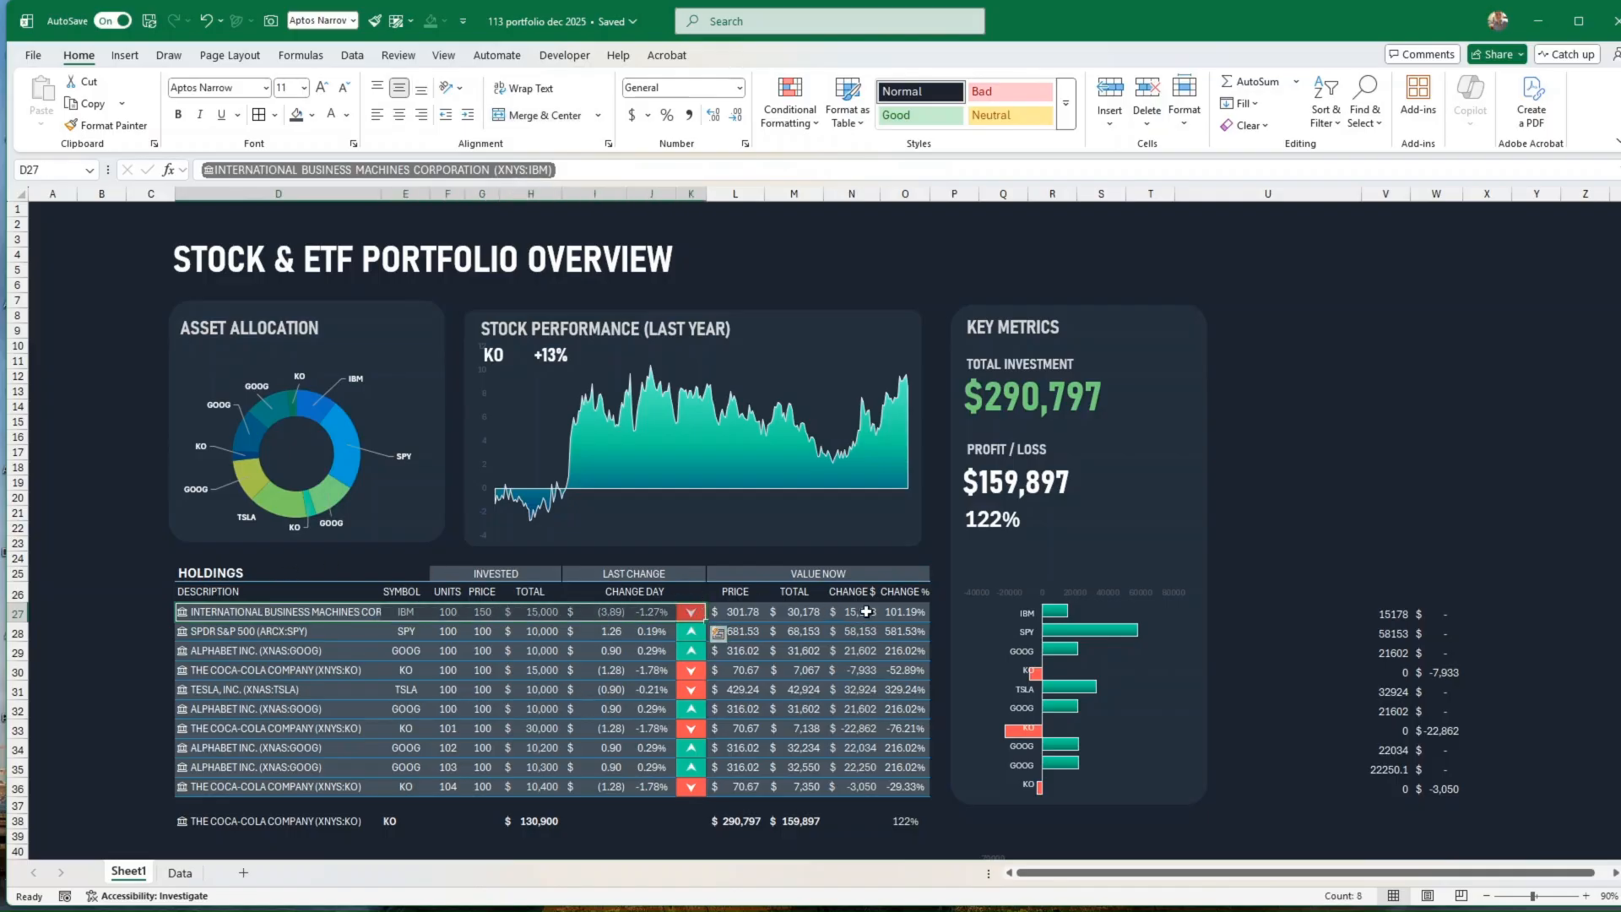
{"action": "left_click_drag", "start_coordinate": [904, 612], "coordinate": [331, 613]}
{"action": "left_click", "coordinate": [276, 115]}
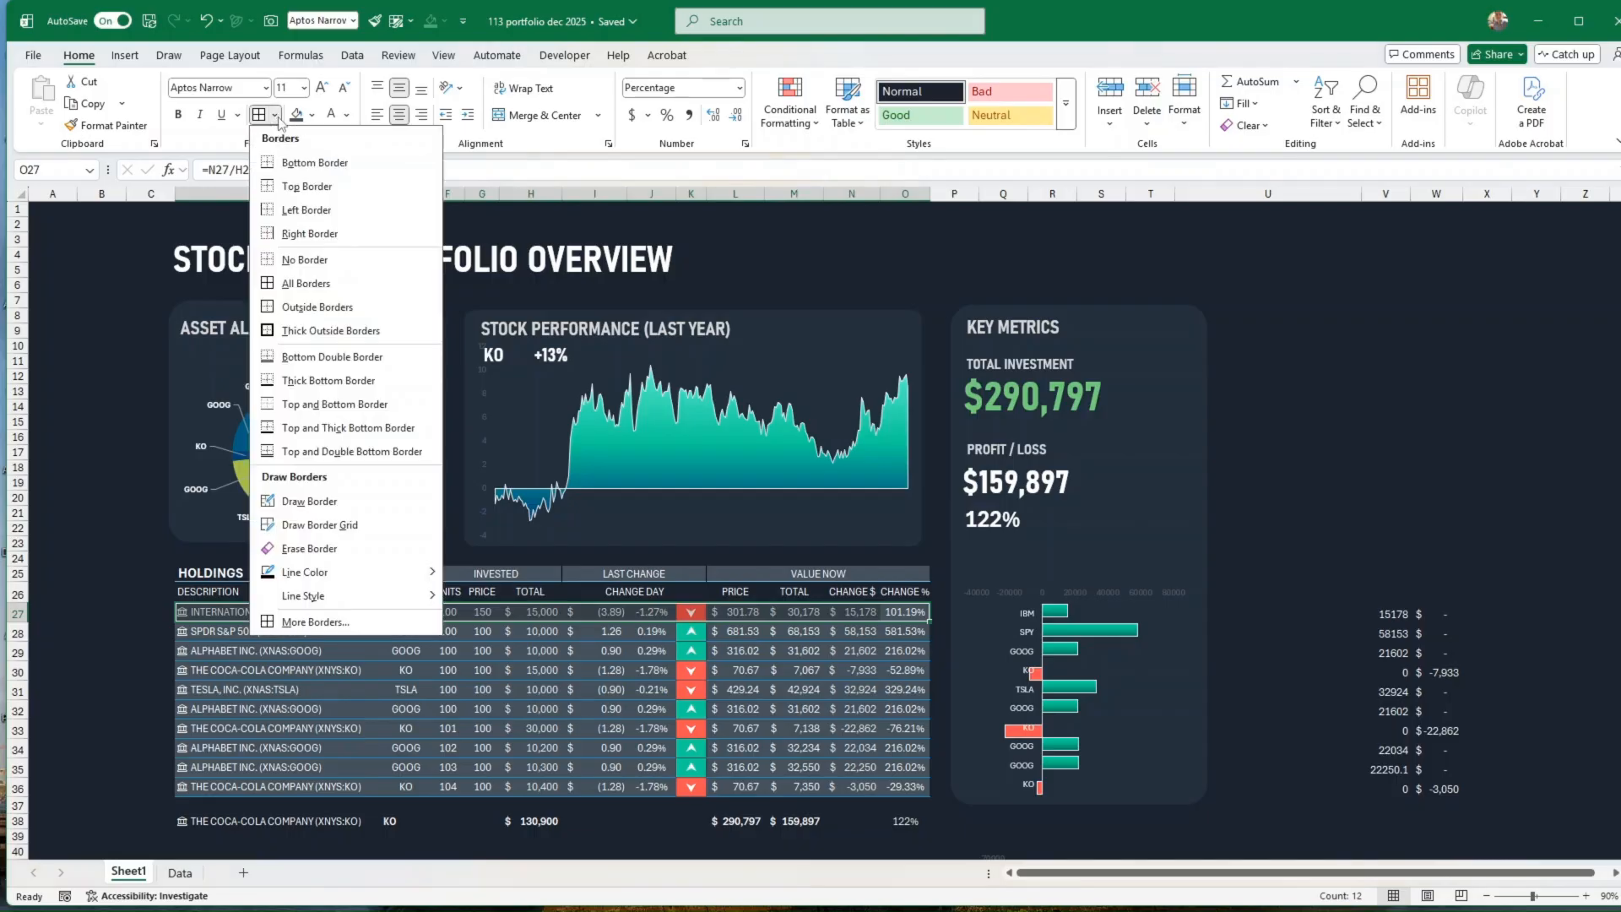
{"action": "left_click", "coordinate": [312, 622]}
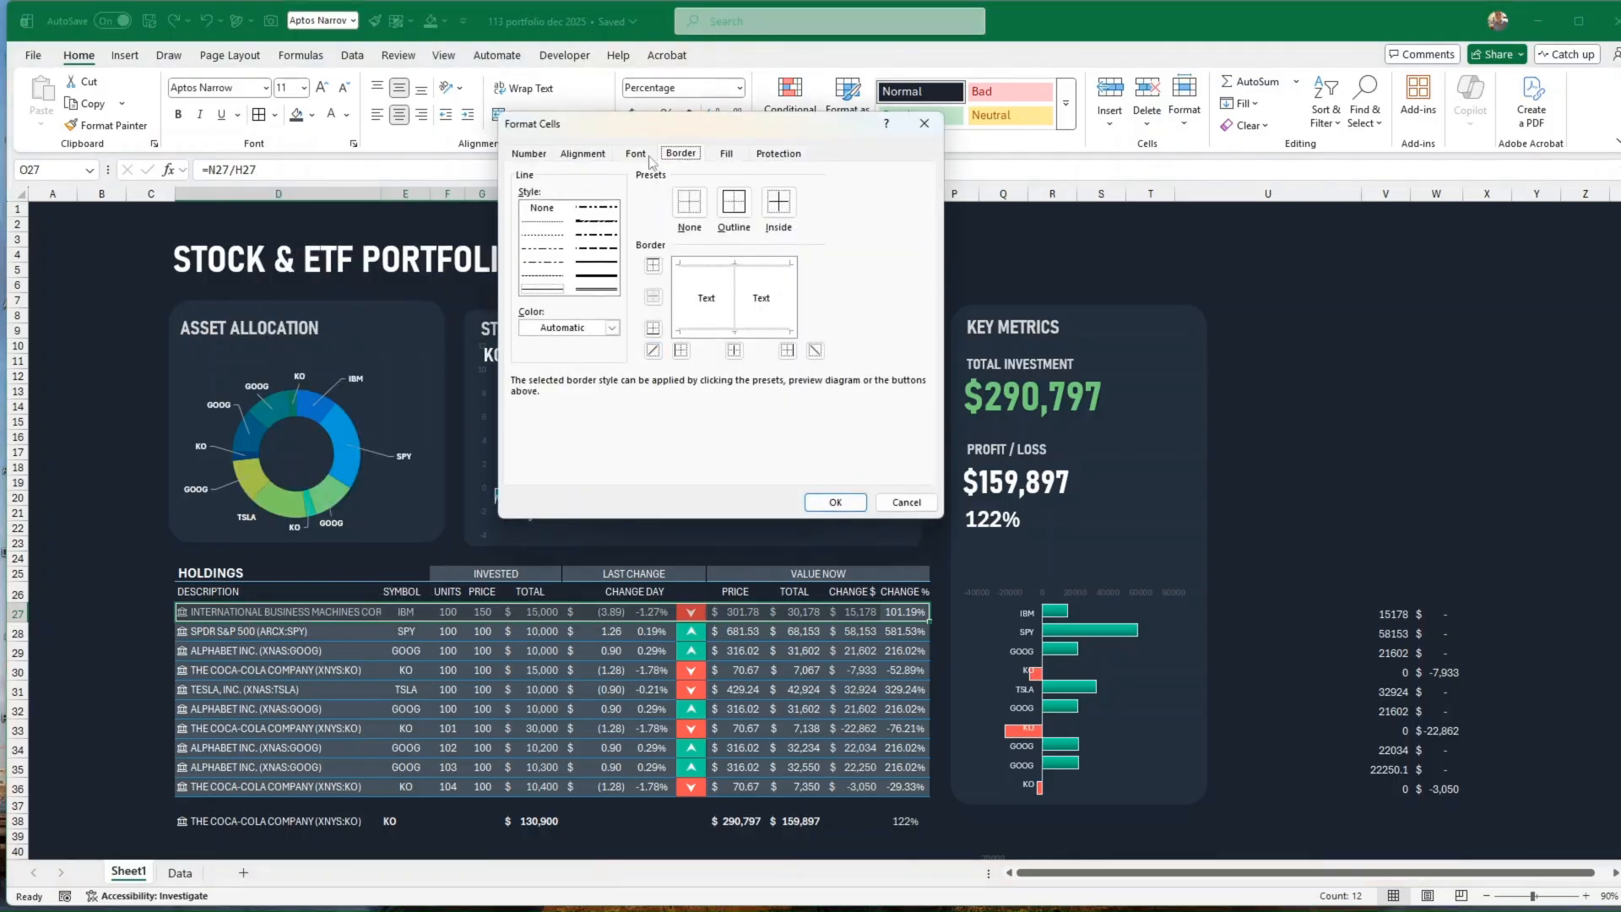
{"action": "left_click", "coordinate": [597, 327]}
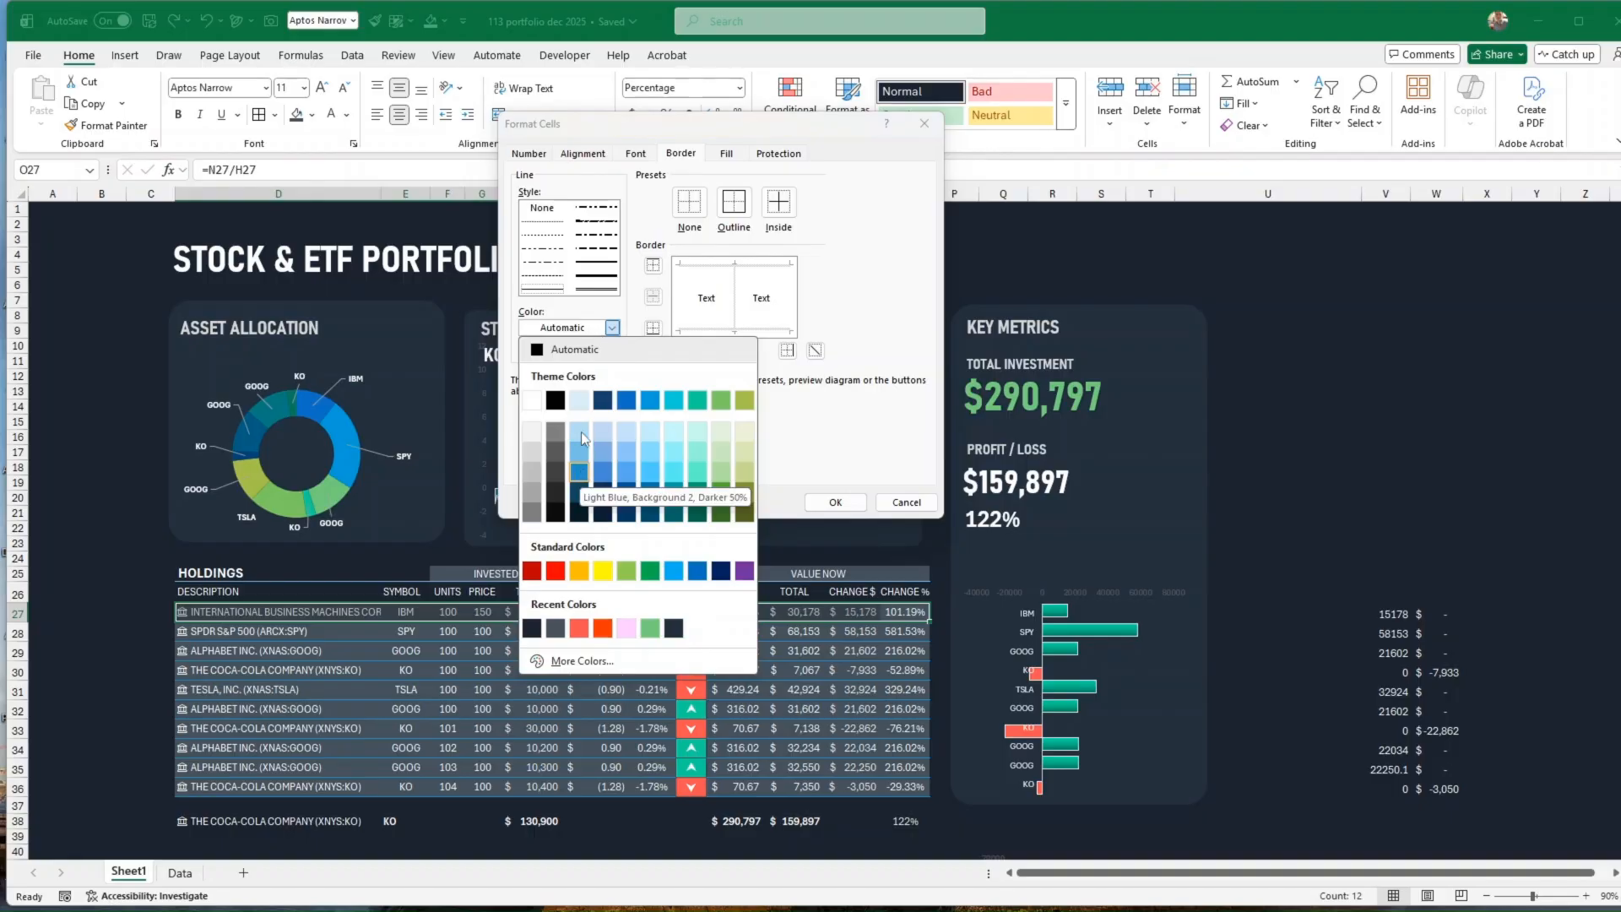
{"action": "left_click", "coordinate": [645, 757]}
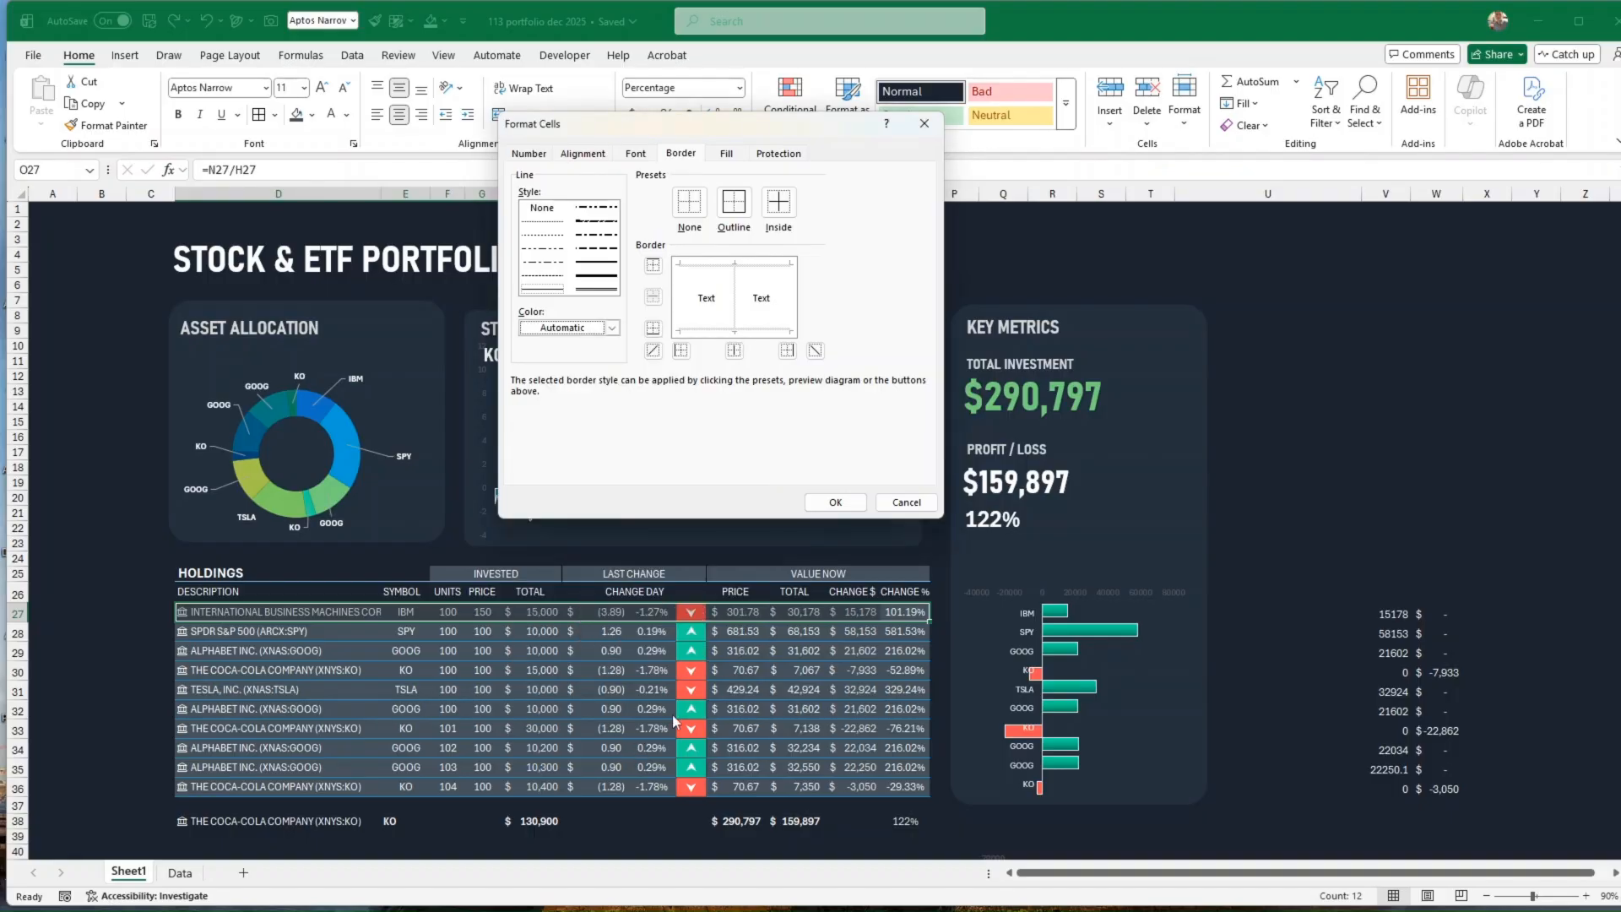
{"action": "left_click", "coordinate": [815, 502]}
Step: Examine the conditional formatting rule on the change arrow cell K27, including its formula and fill format
{"action": "left_click", "coordinate": [694, 609]}
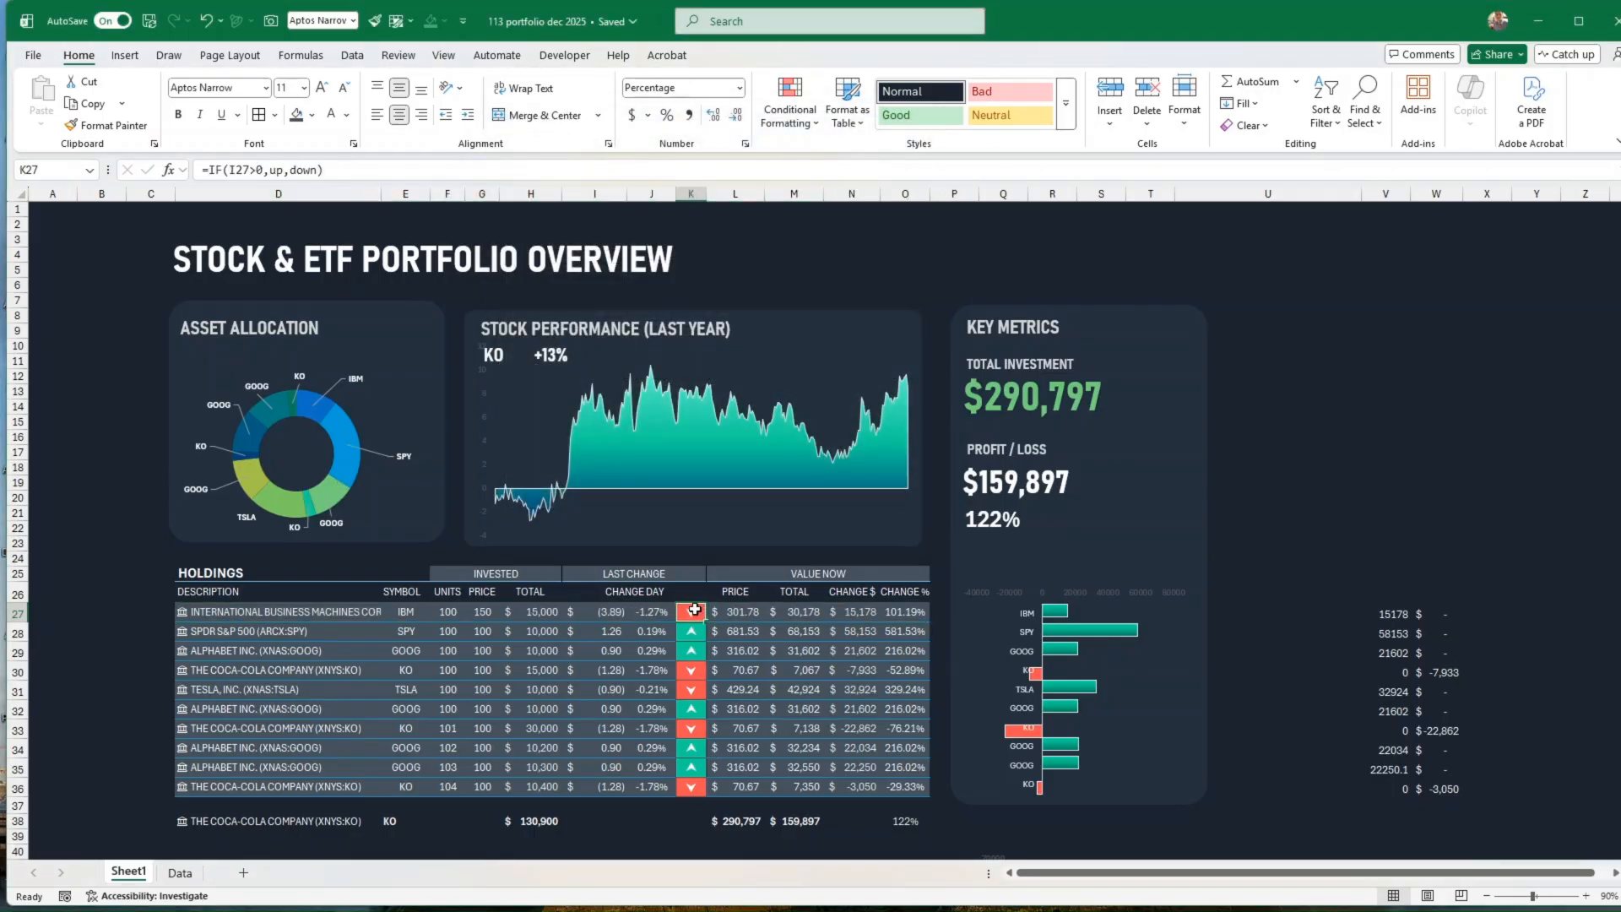
{"action": "left_click", "coordinate": [791, 110]}
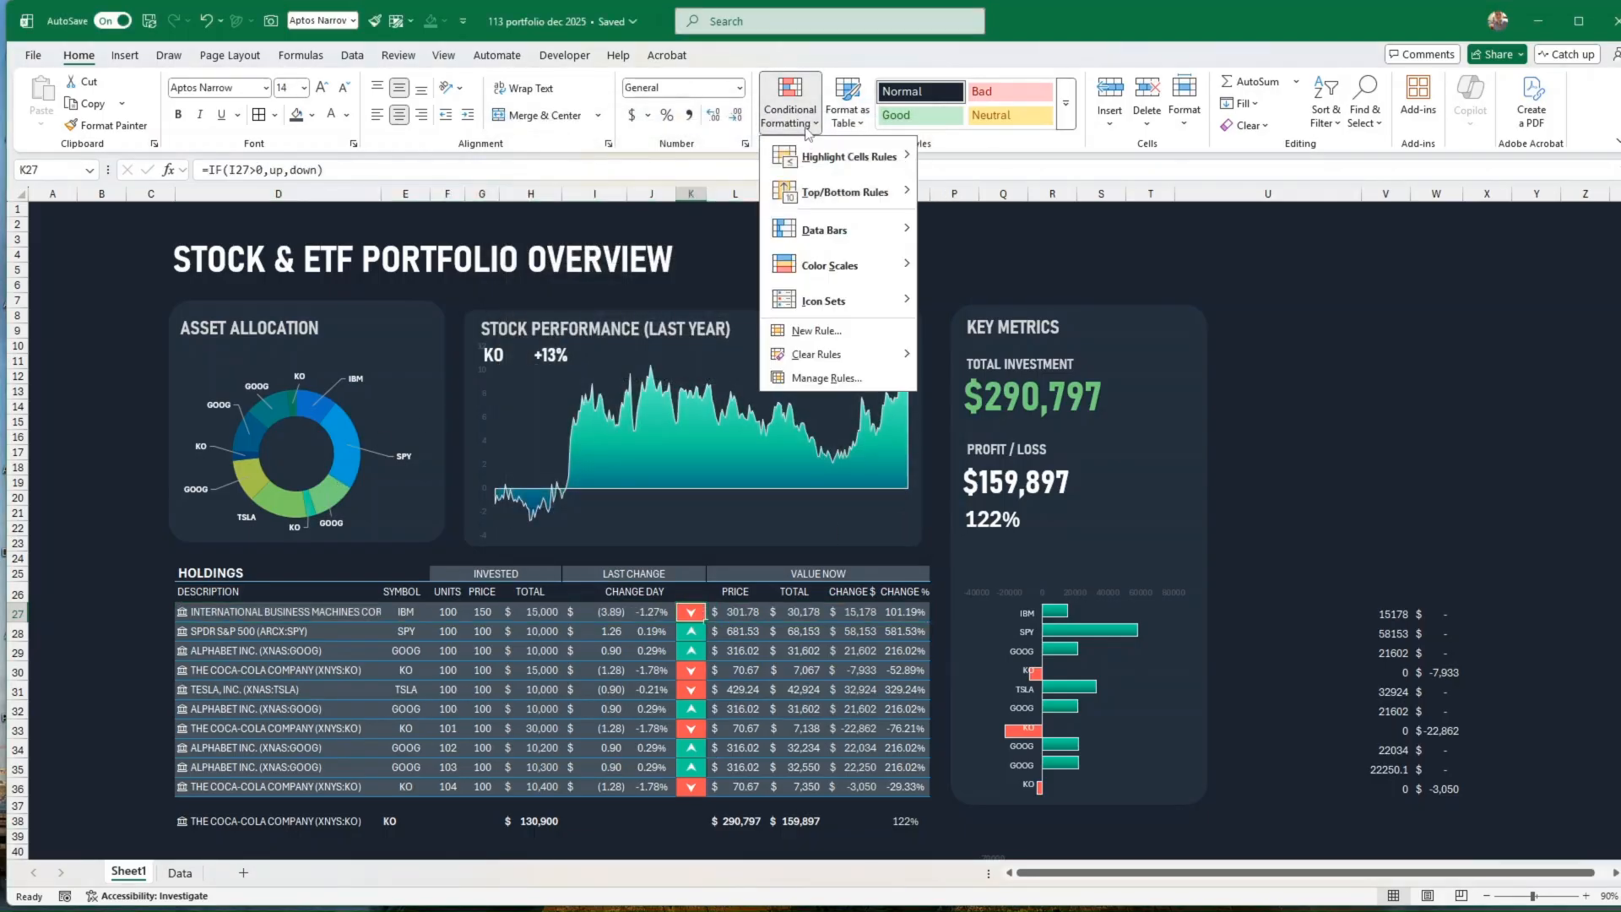
{"action": "left_click", "coordinate": [822, 384]}
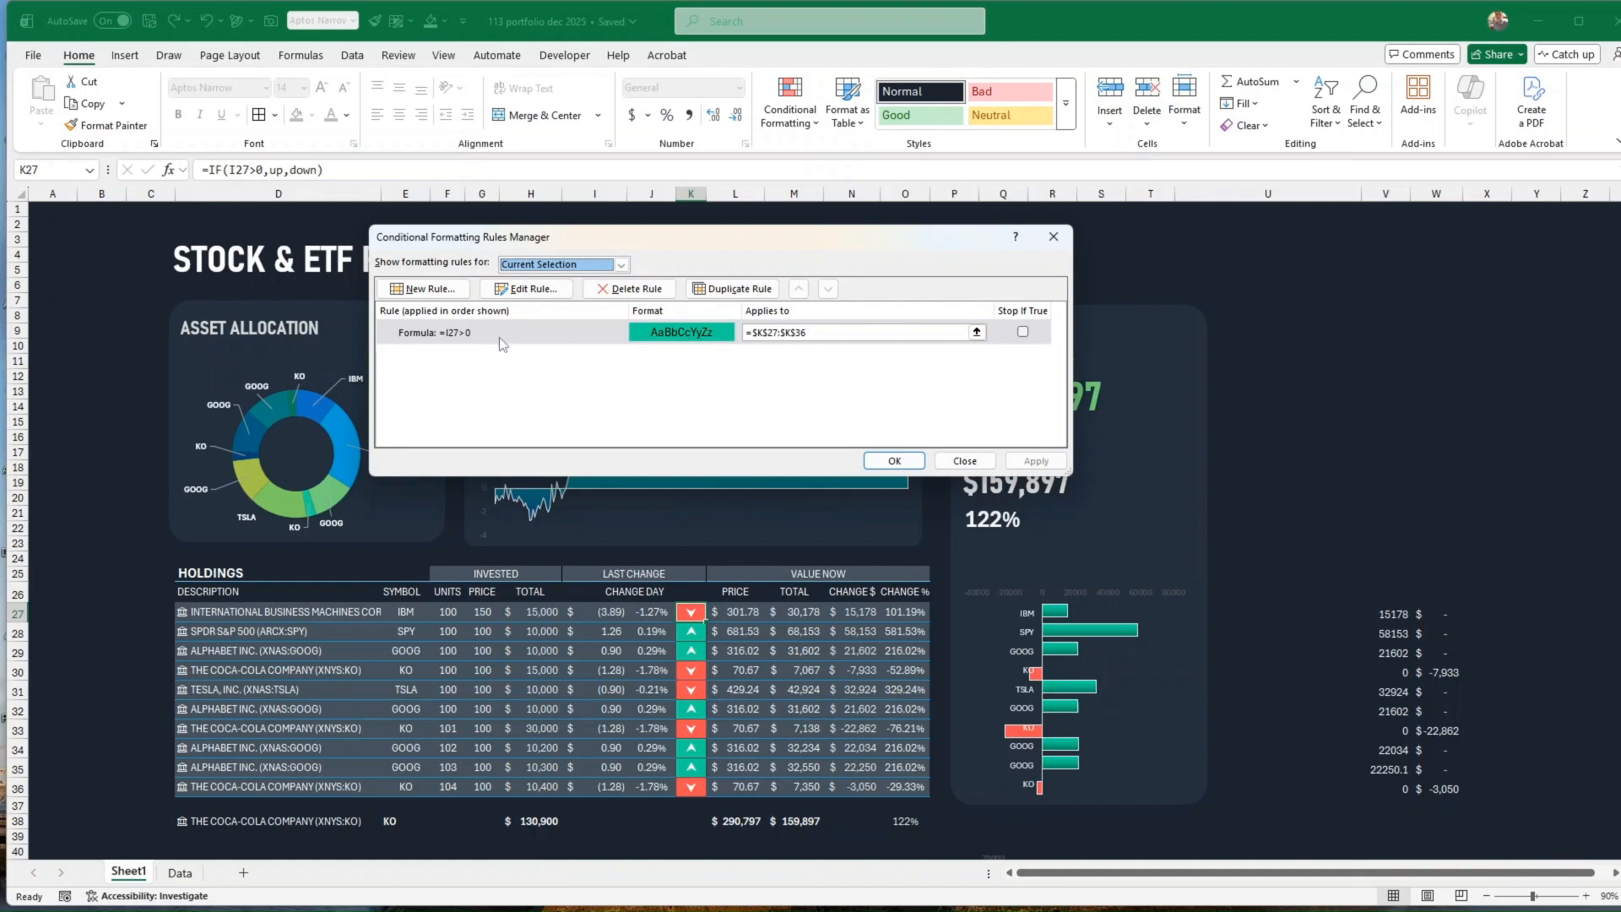
{"action": "left_click", "coordinate": [502, 338]}
{"action": "left_click", "coordinate": [525, 288]}
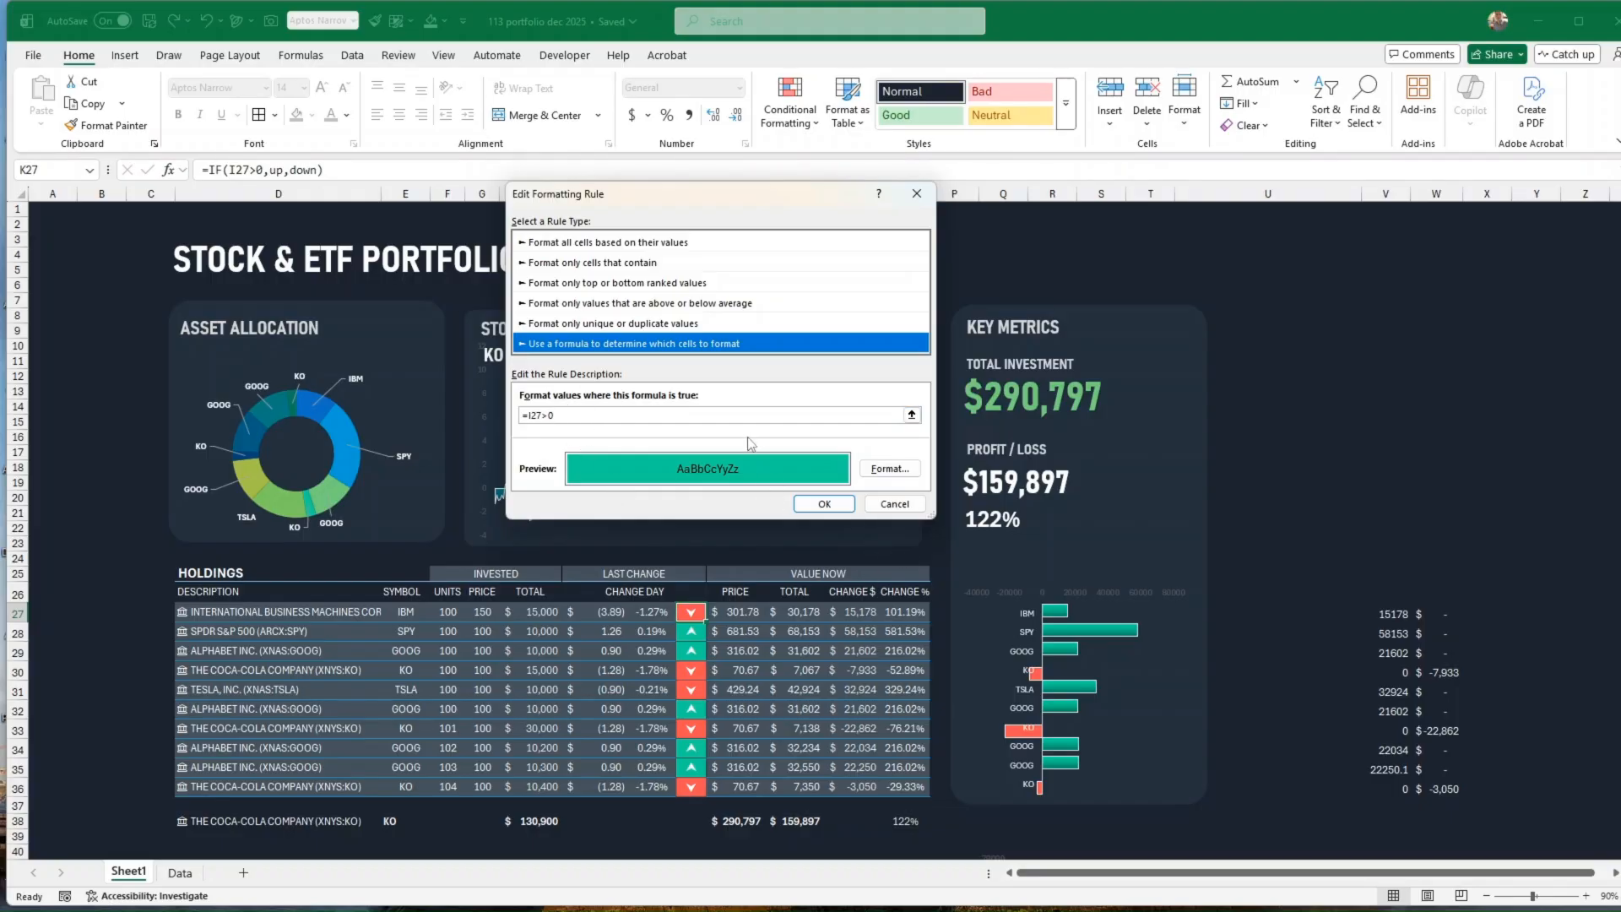
{"action": "left_click", "coordinate": [889, 468]}
{"action": "left_click", "coordinate": [667, 141]}
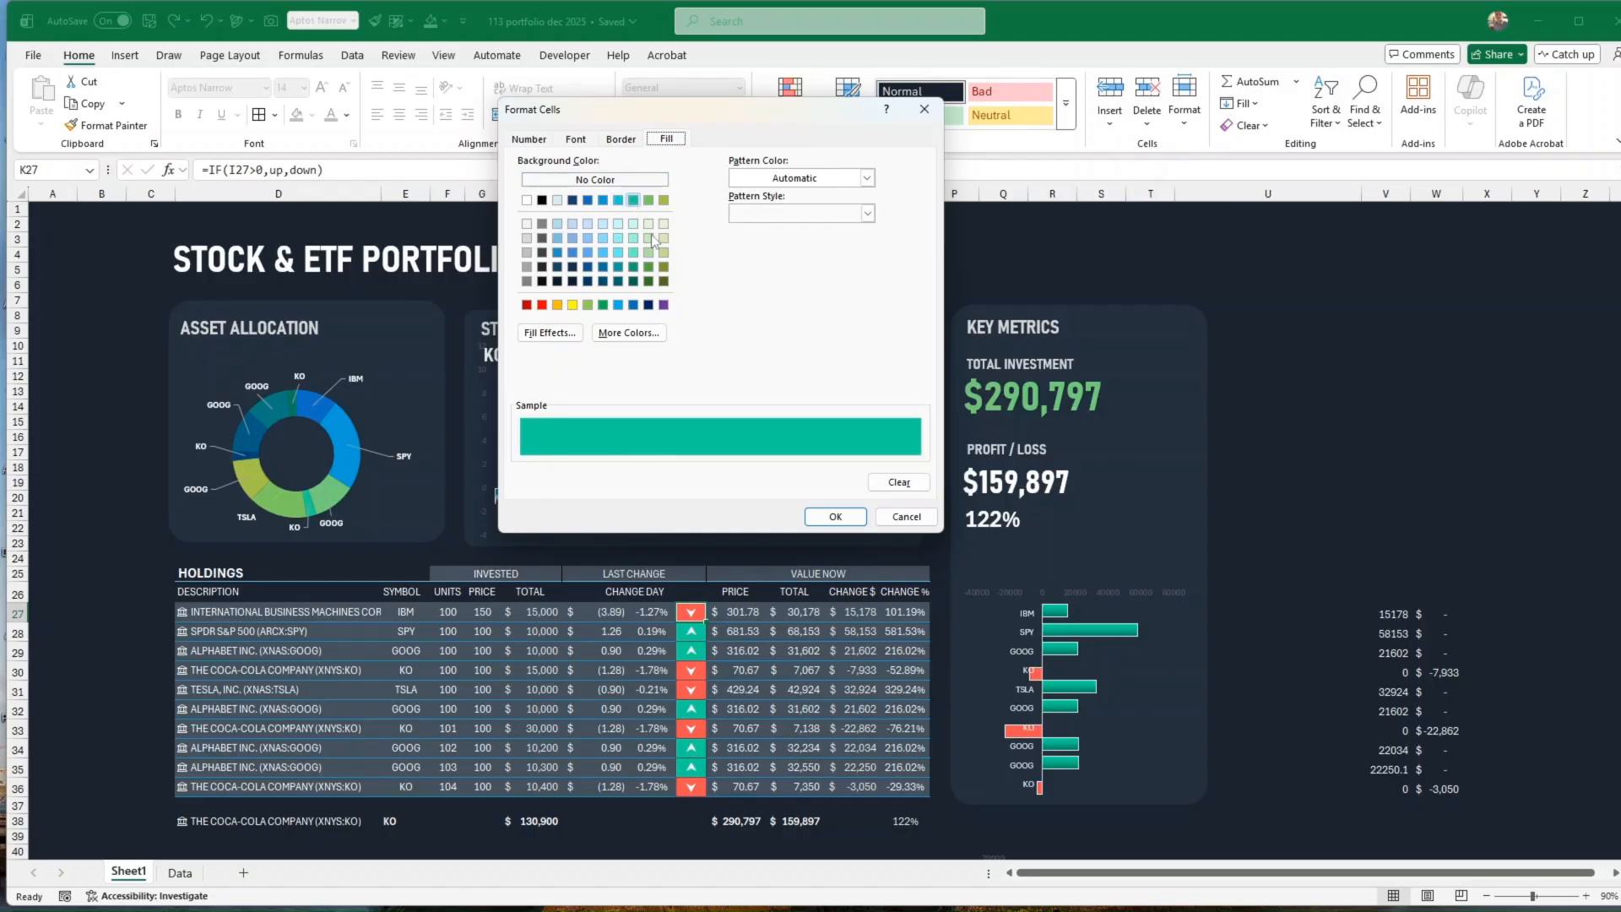
{"action": "left_click", "coordinate": [836, 519]}
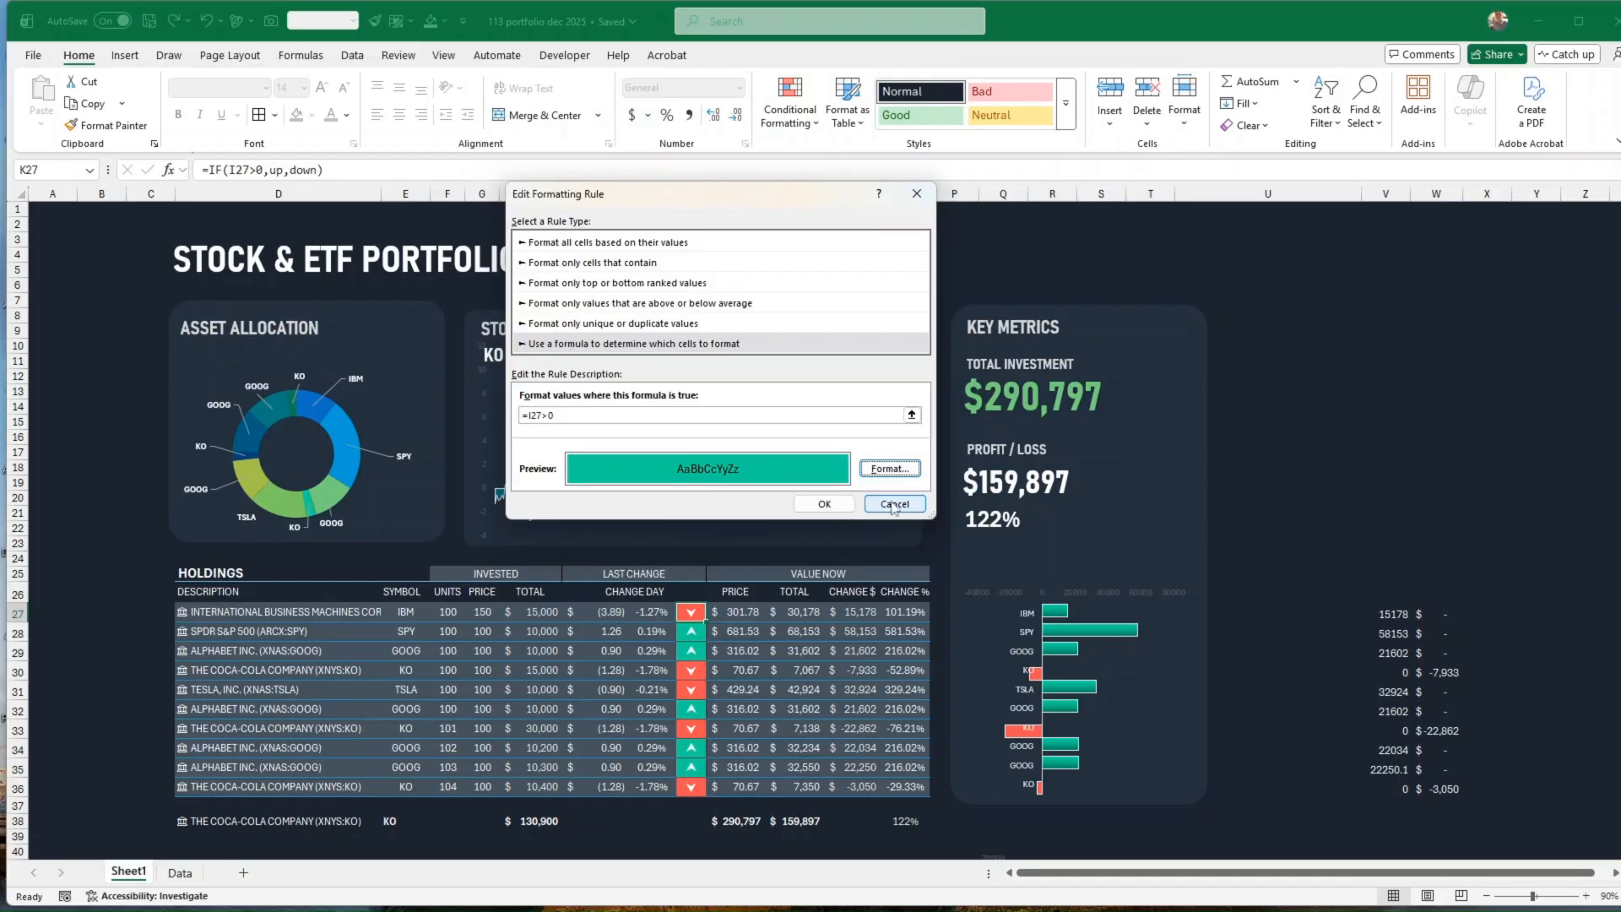
{"action": "left_click", "coordinate": [888, 506]}
{"action": "left_click", "coordinate": [964, 461]}
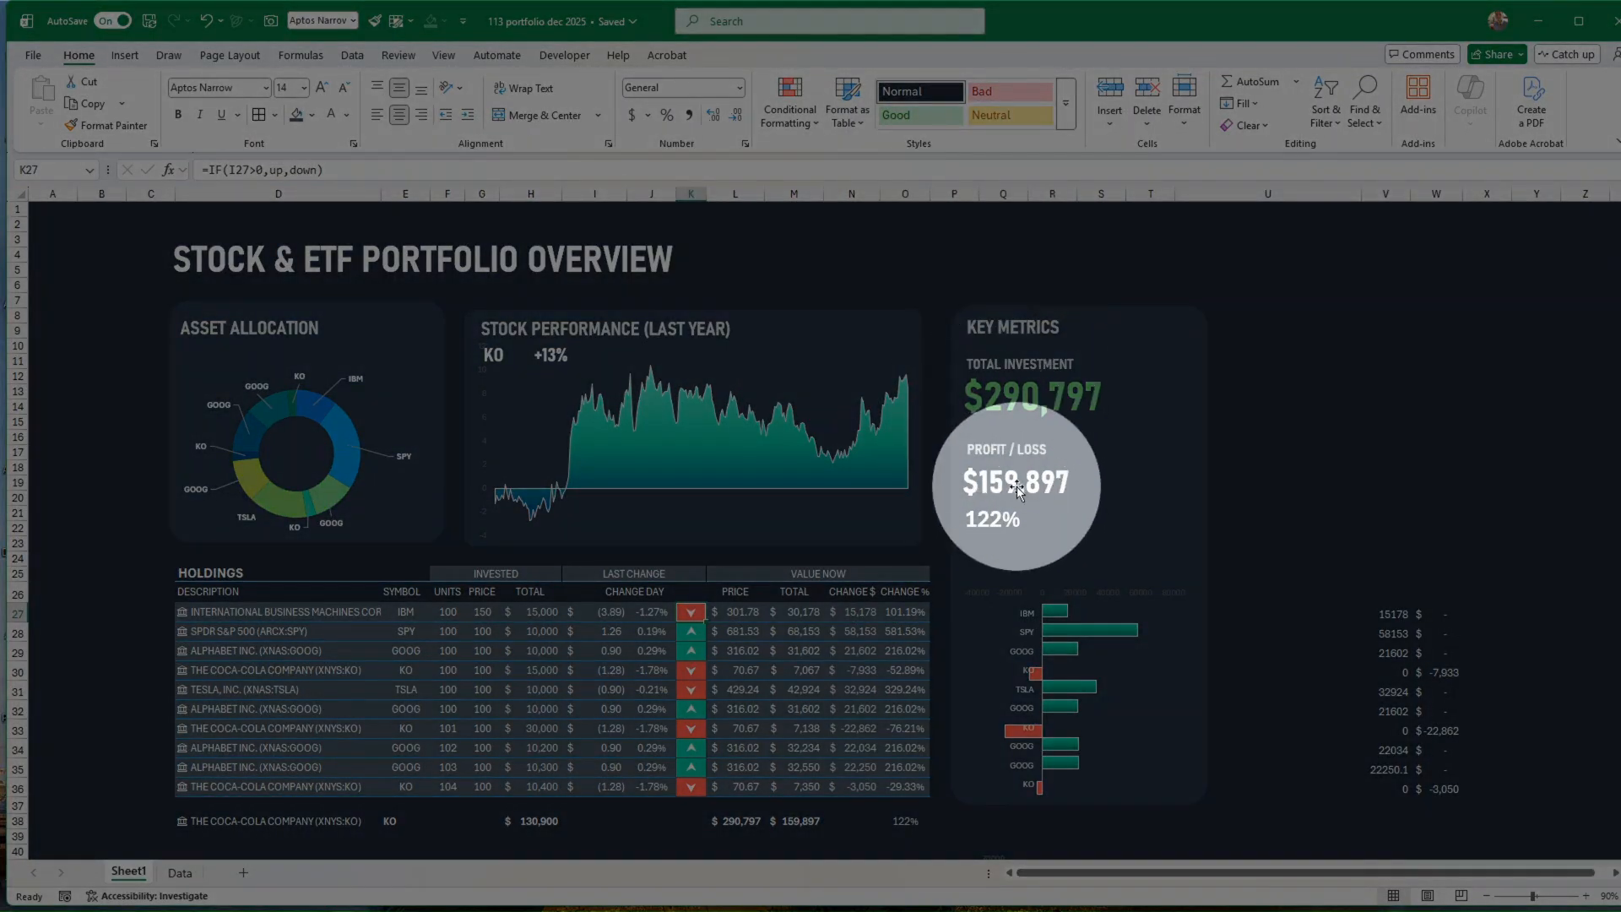
Step: Examine the custom text fill colour of the total investment value in the key metrics card
{"action": "left_click", "coordinate": [1230, 517]}
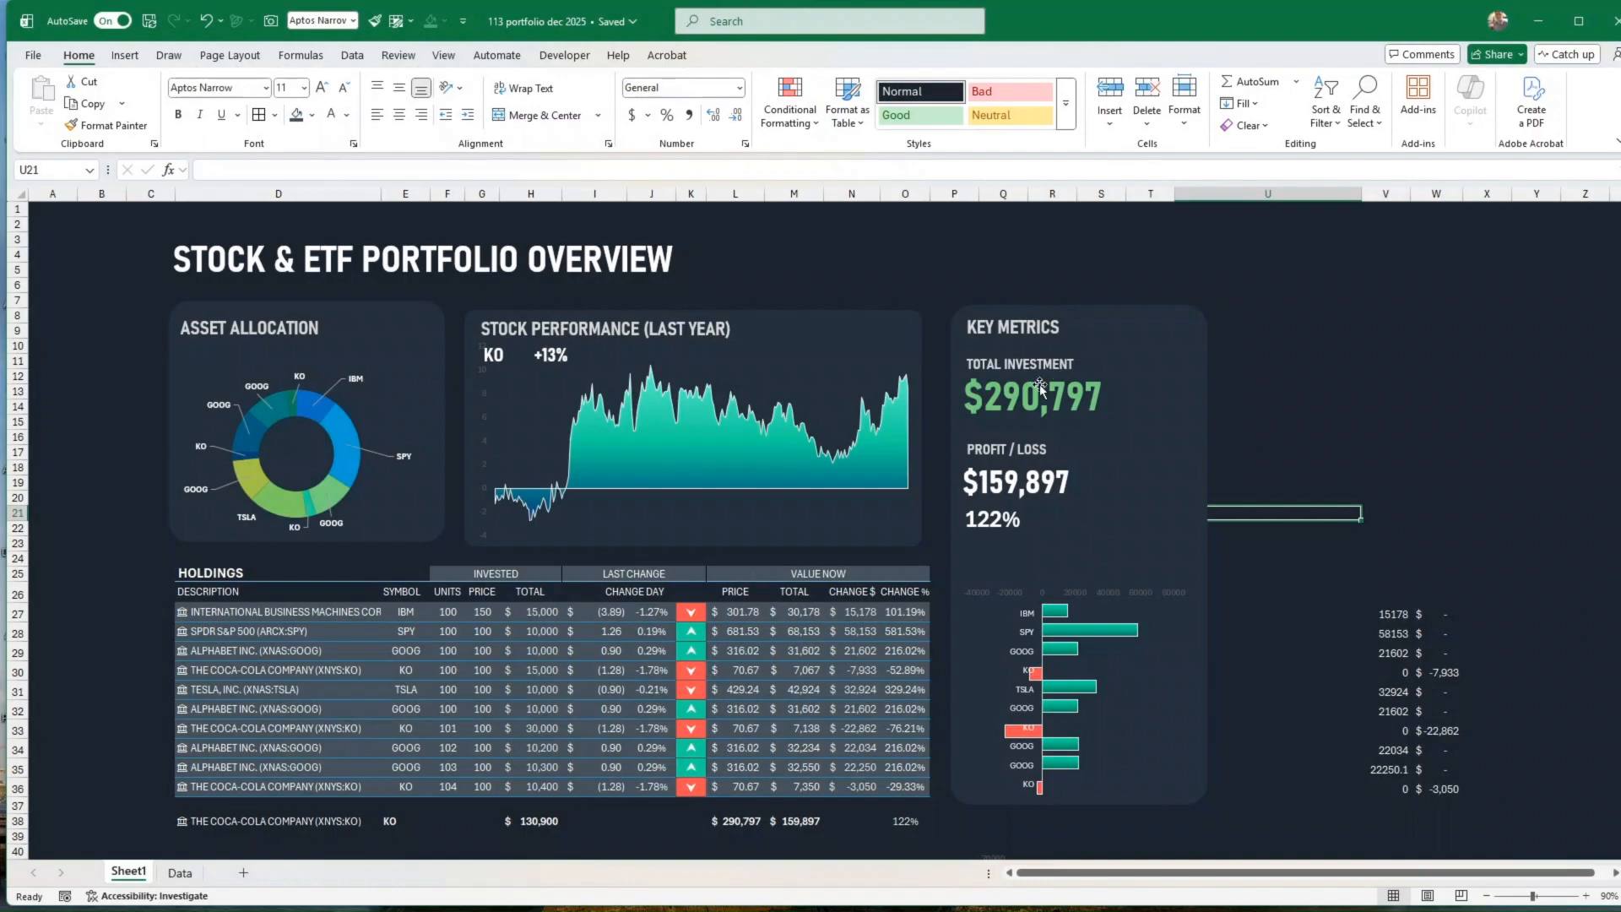
{"action": "left_click", "coordinate": [1029, 402]}
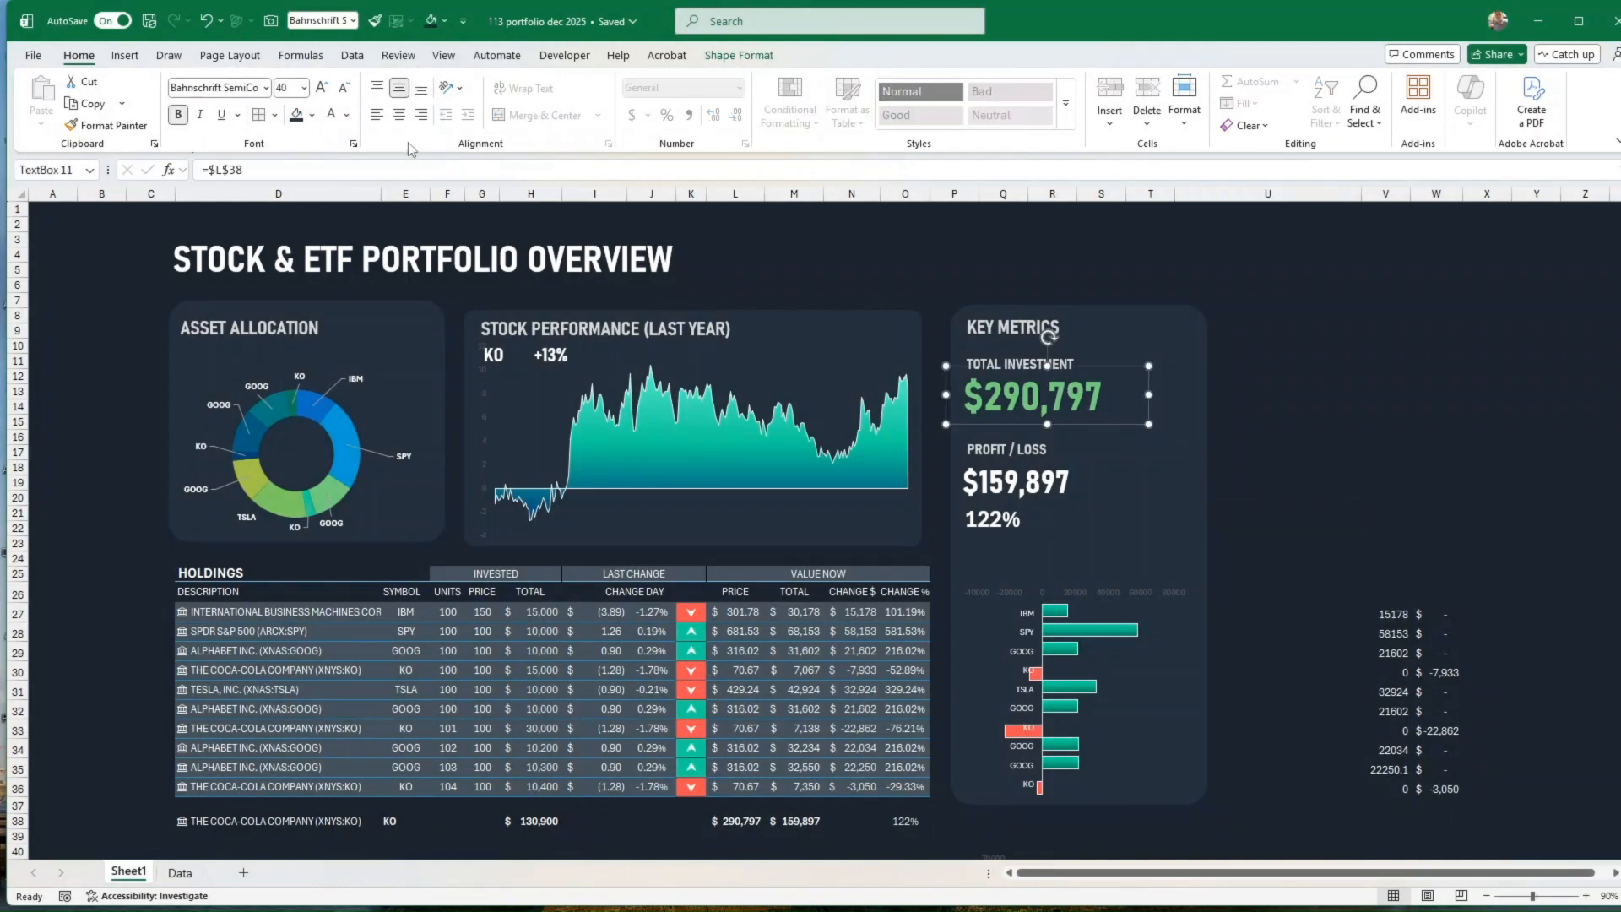
{"action": "left_click", "coordinate": [348, 114]}
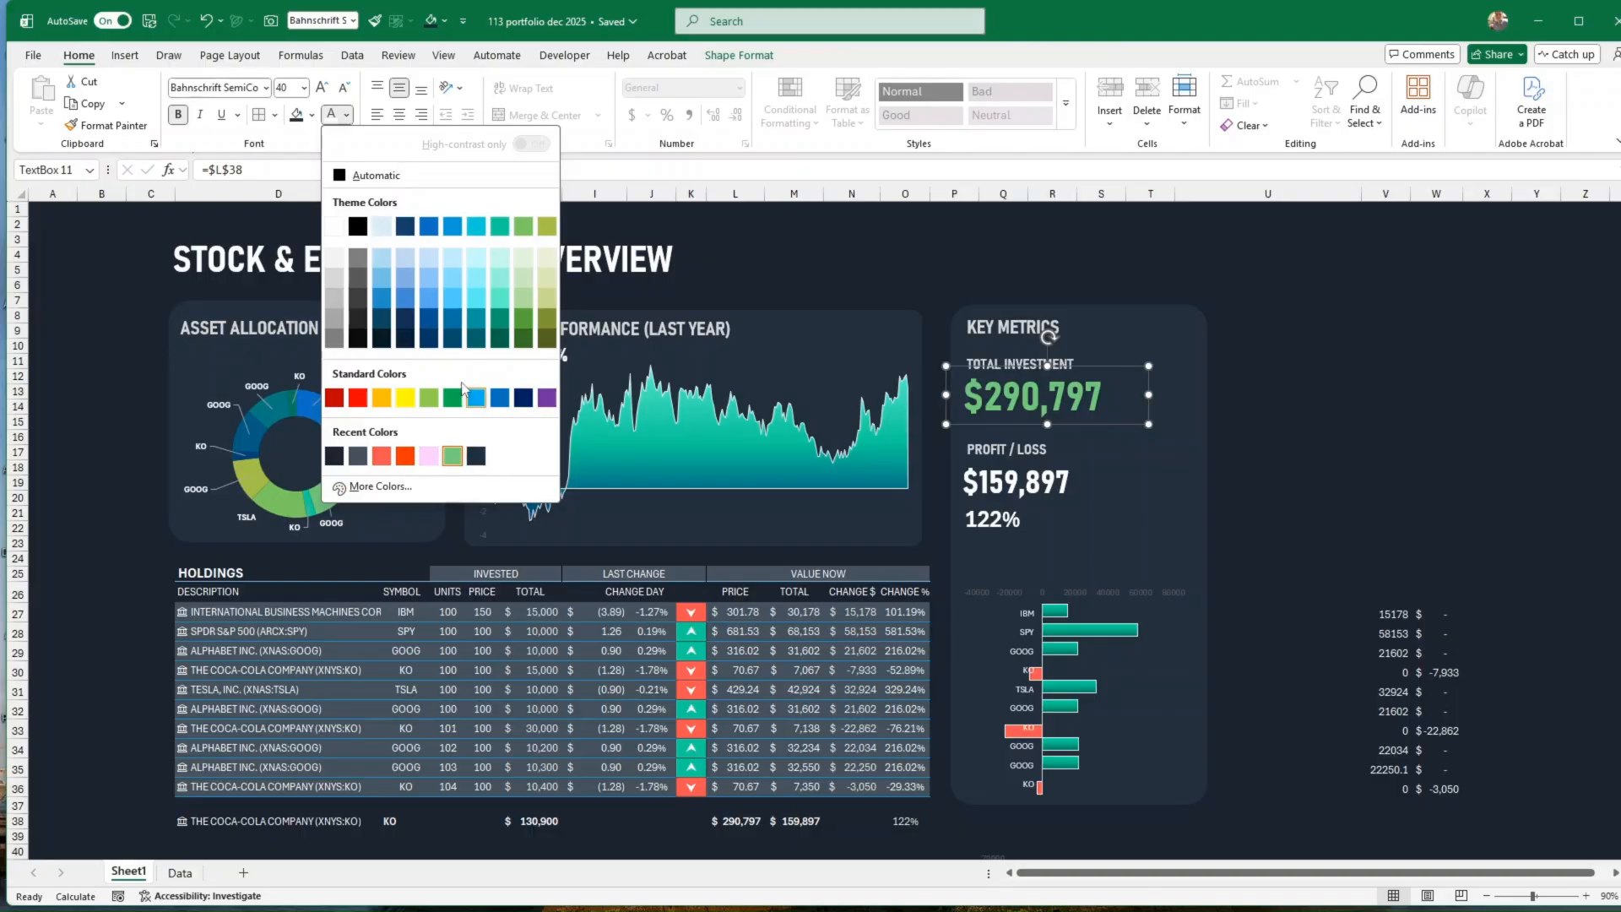
{"action": "left_click", "coordinate": [1306, 500]}
{"action": "left_click", "coordinate": [1305, 493]}
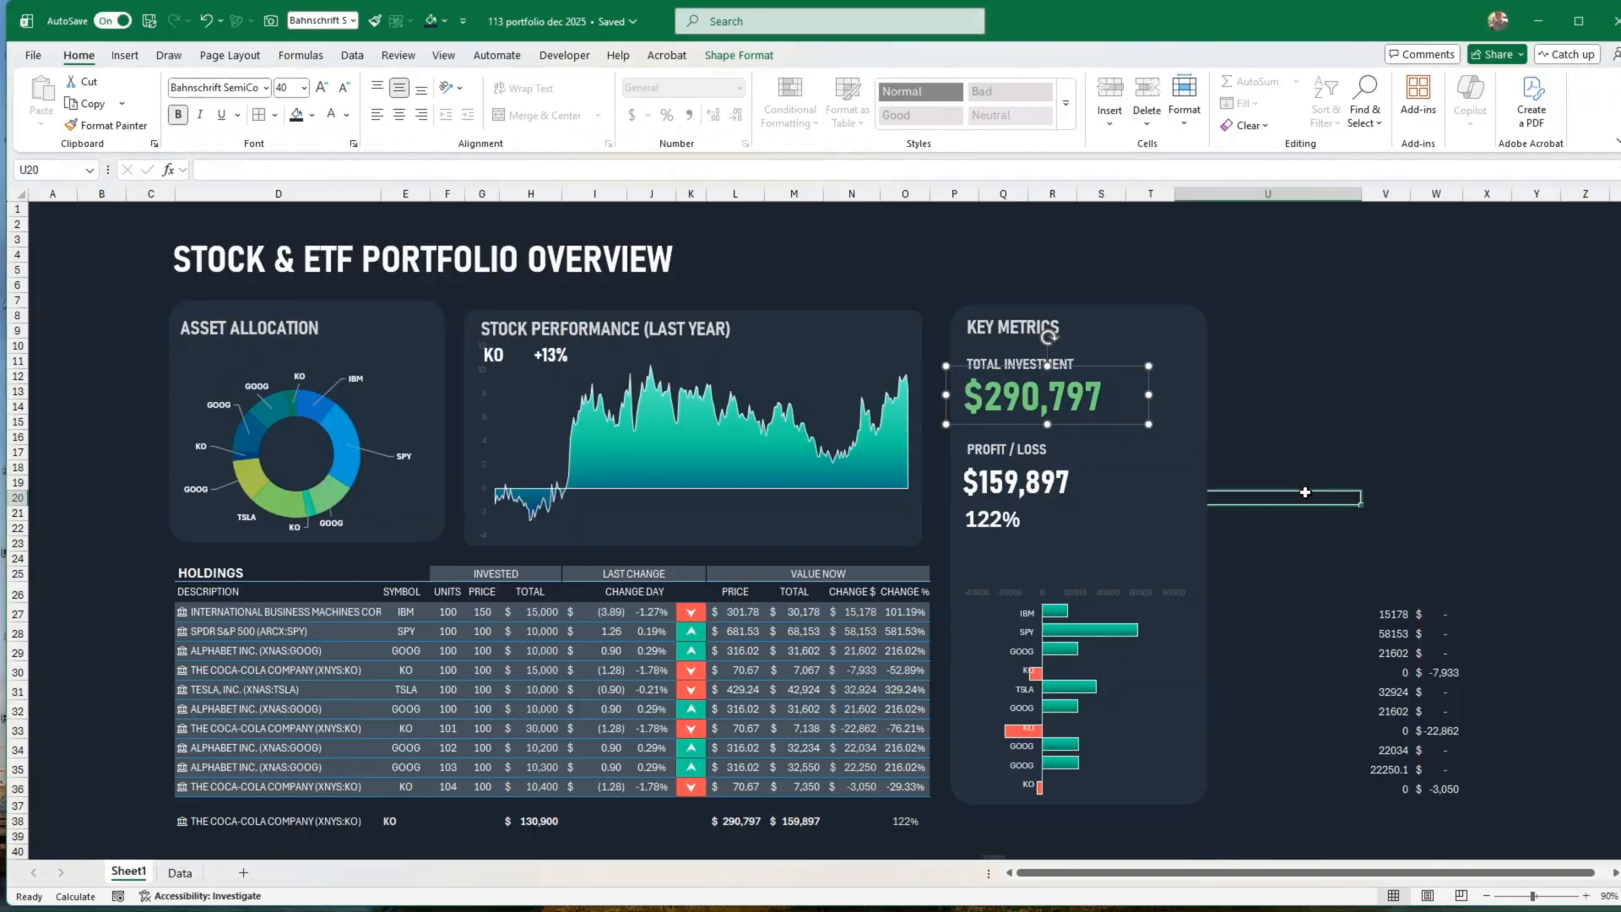
{"action": "left_click", "coordinate": [1110, 401]}
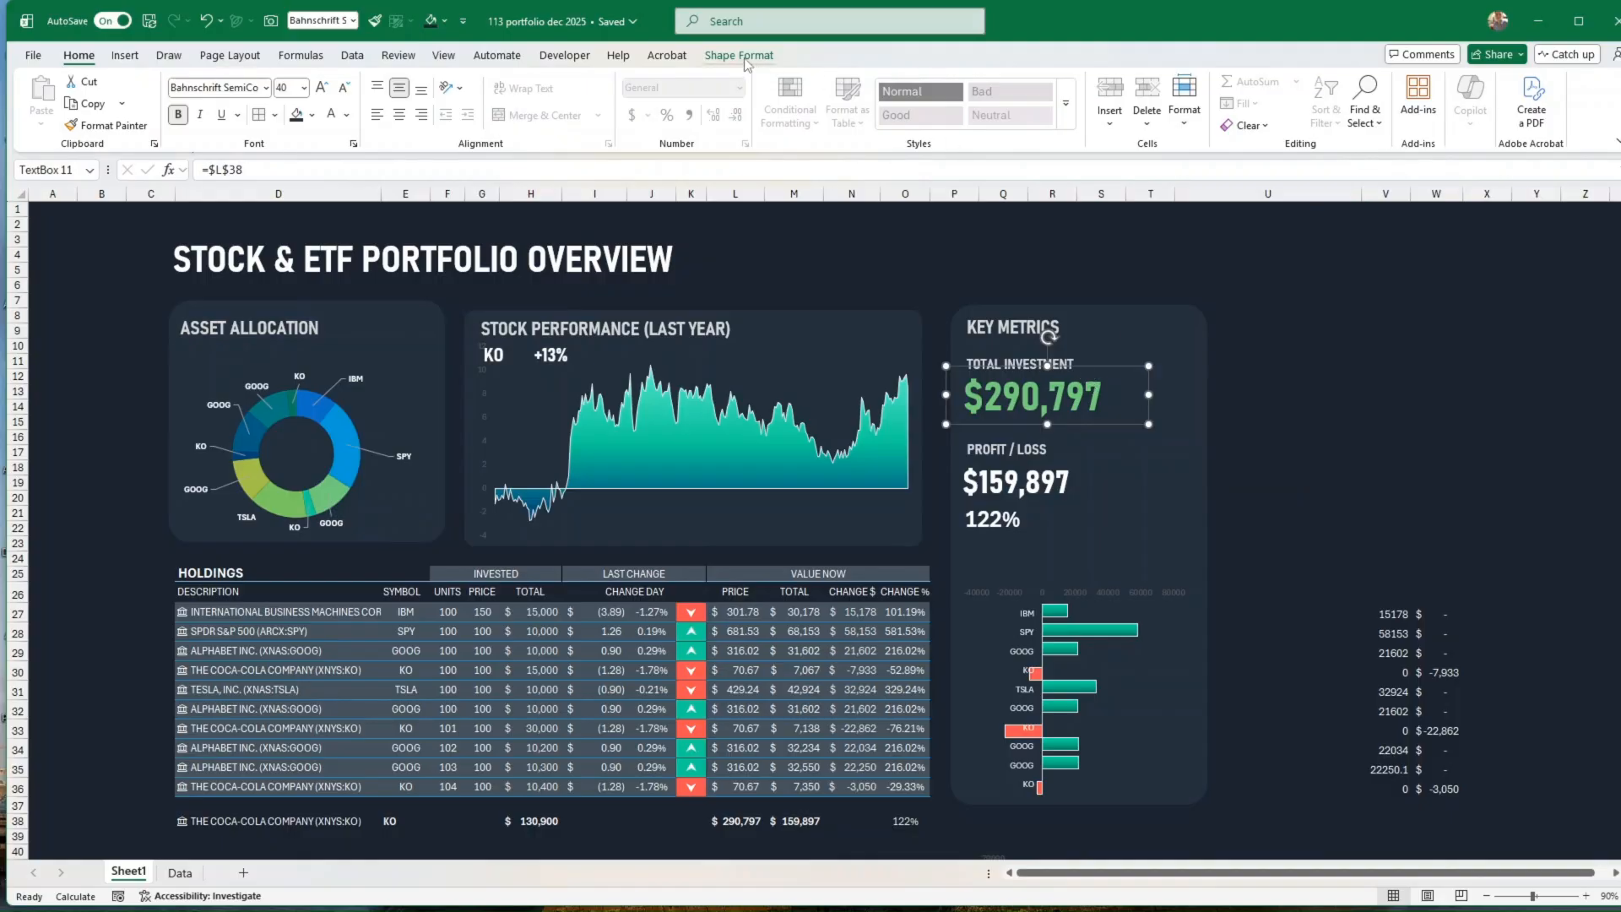
{"action": "left_click", "coordinate": [742, 57]}
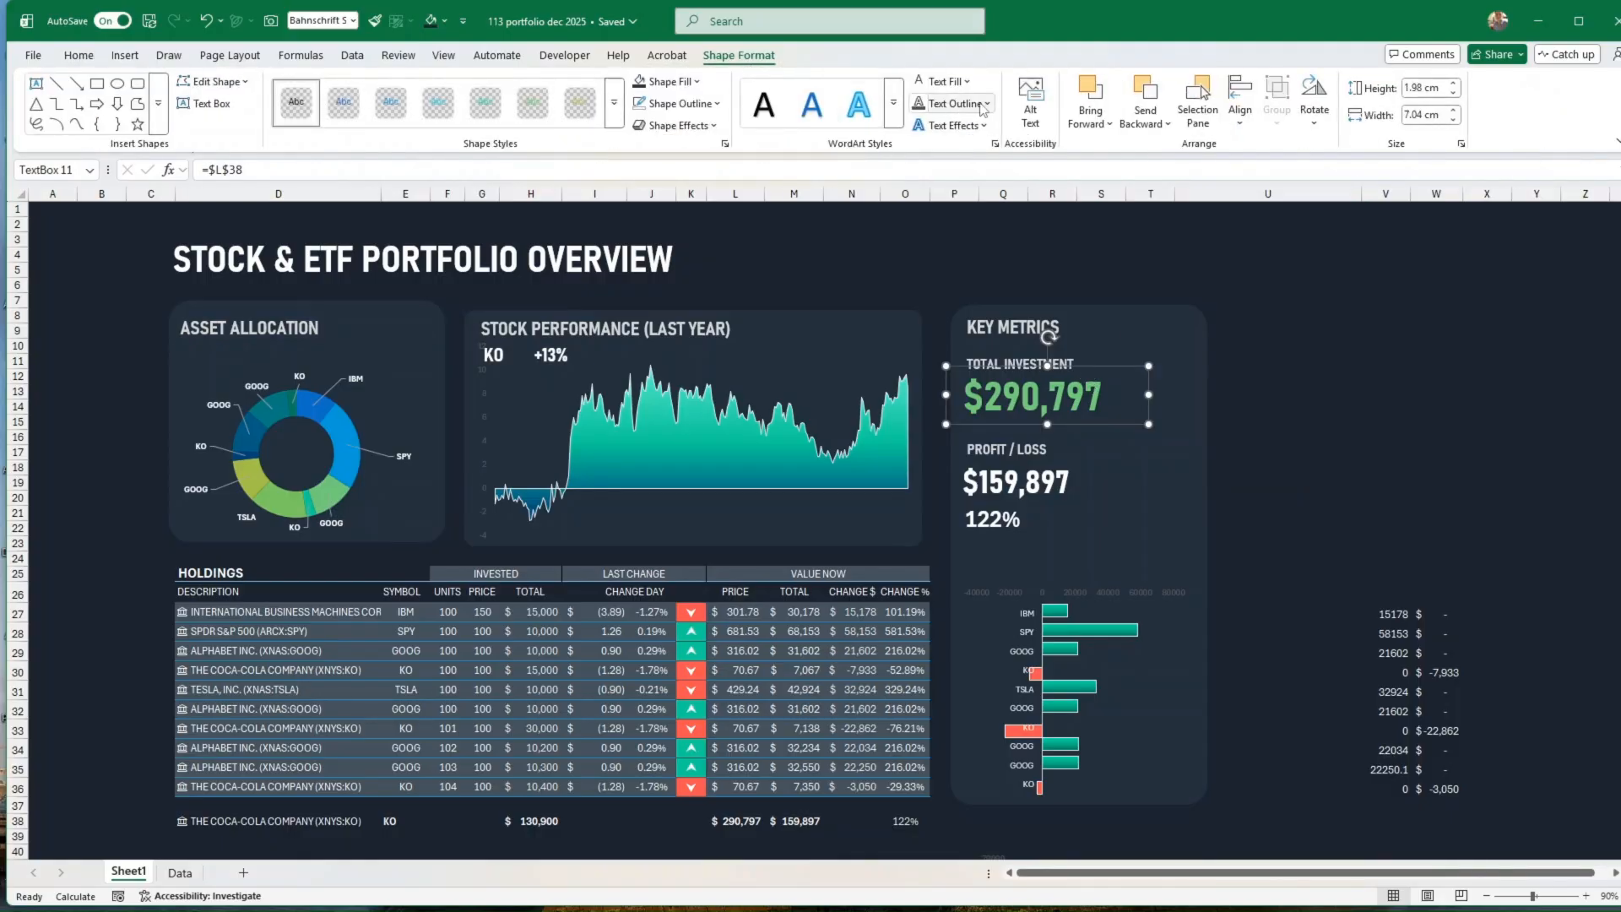
{"action": "left_click", "coordinate": [966, 82]}
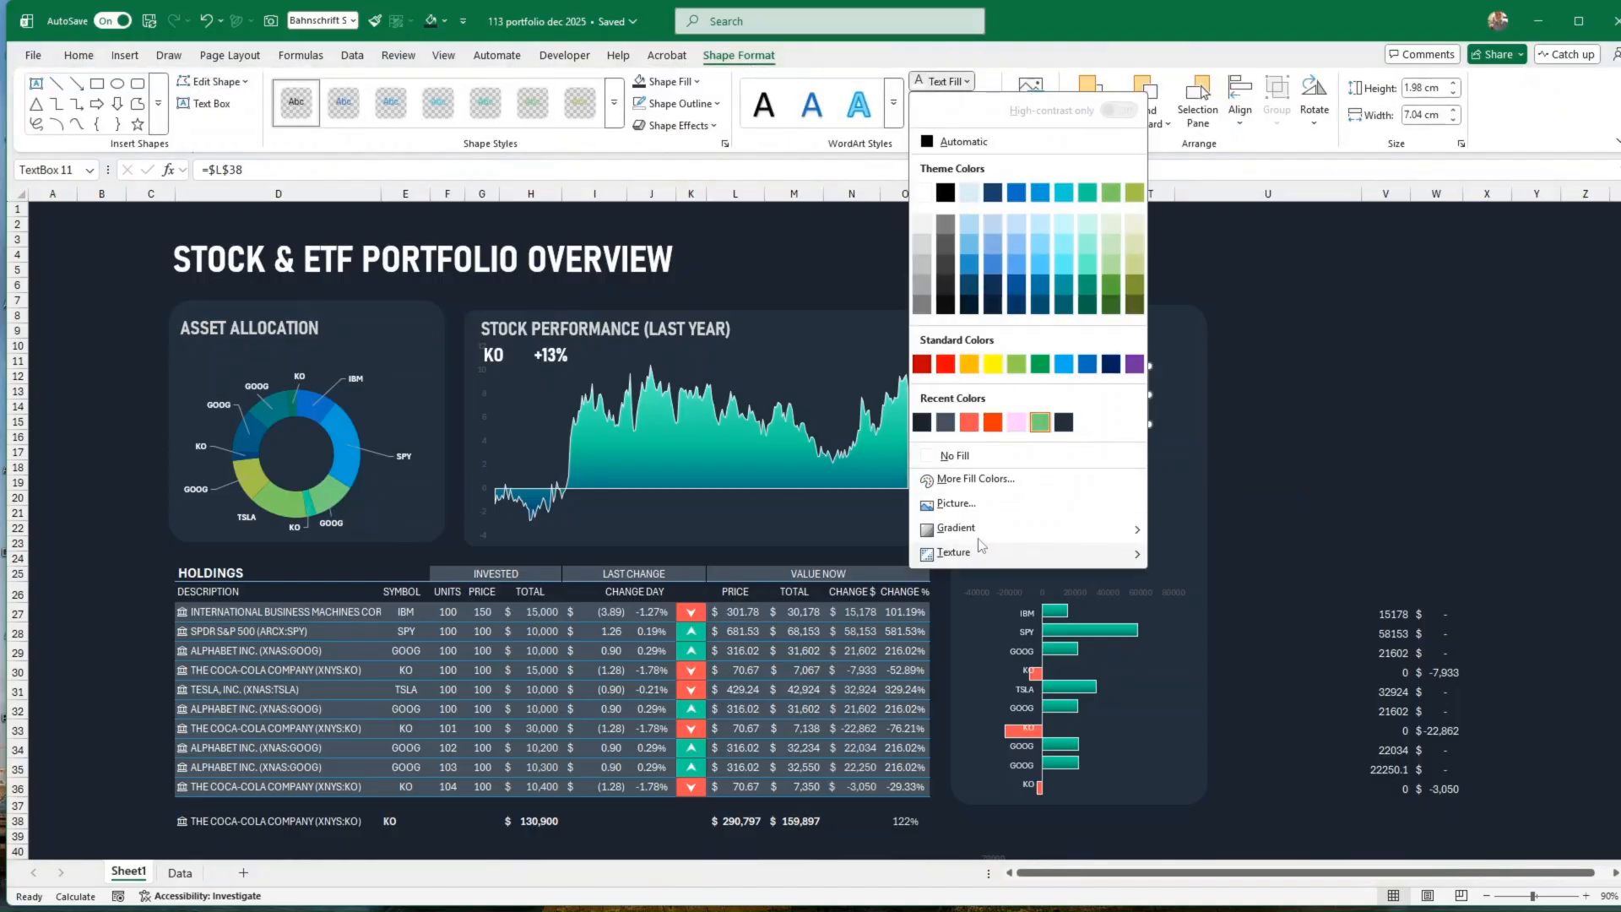
{"action": "left_click", "coordinate": [979, 478]}
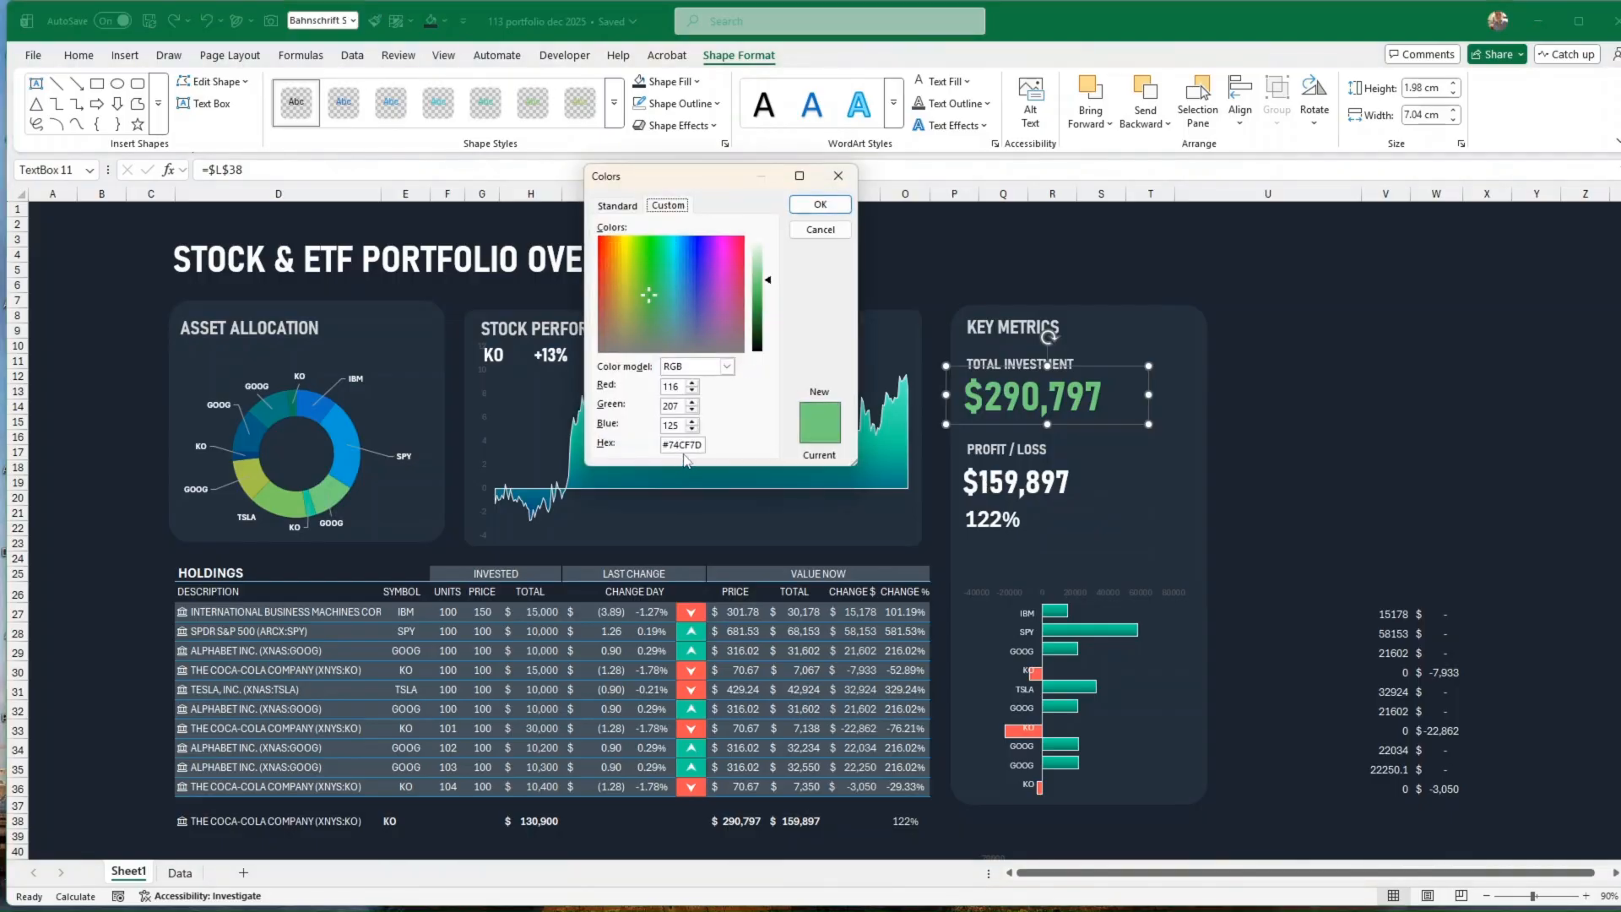
{"action": "left_click", "coordinate": [837, 178]}
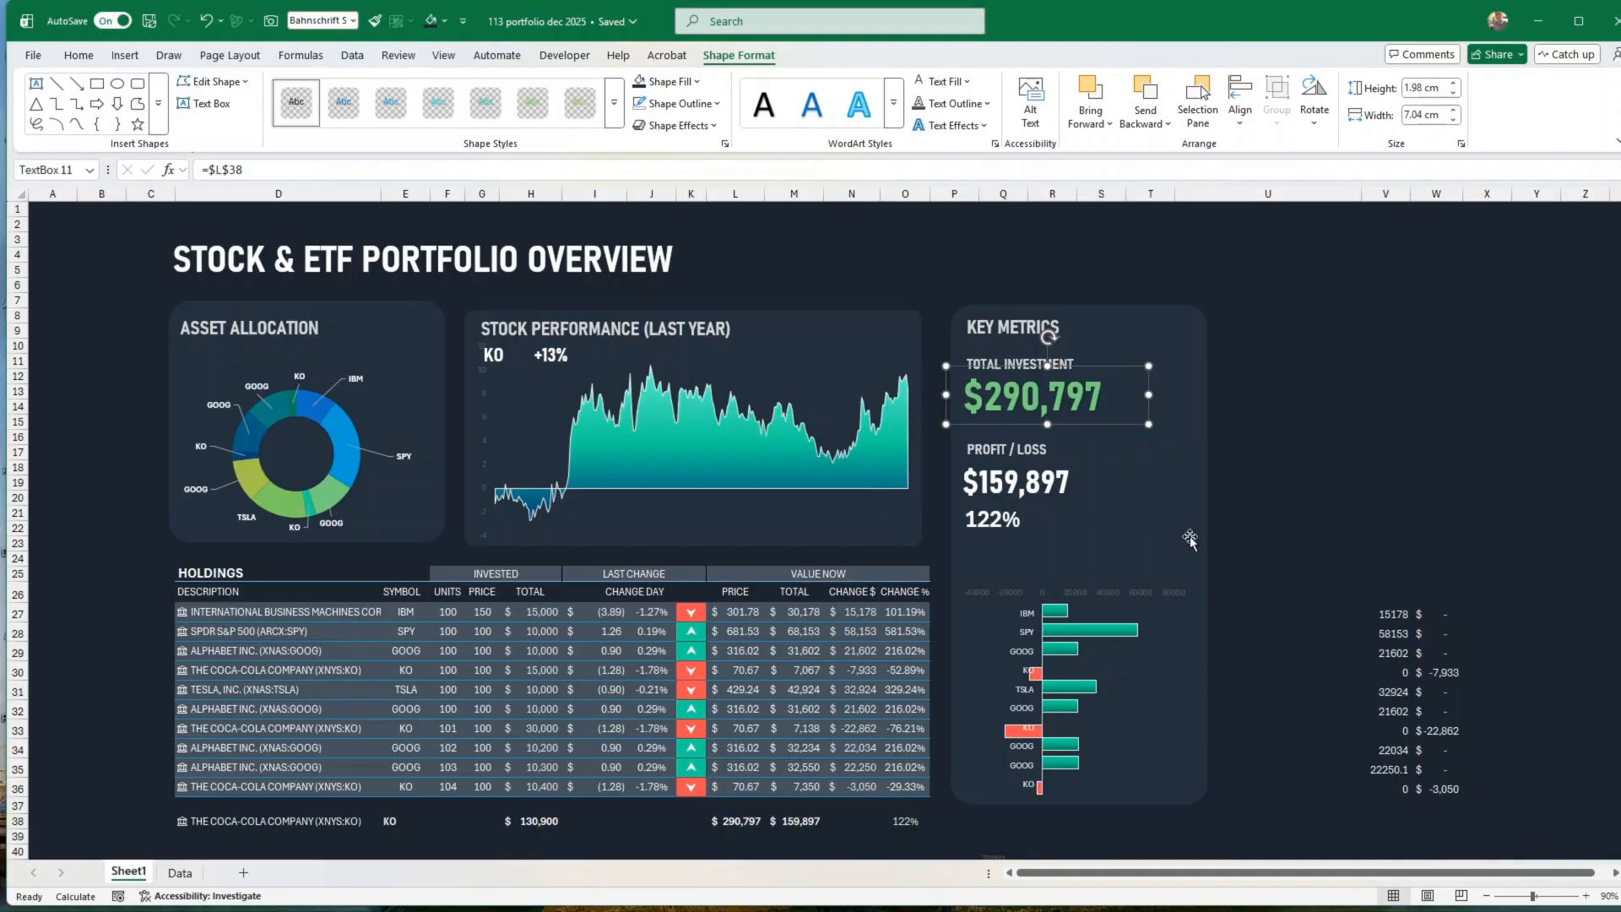
{"action": "left_click", "coordinate": [1264, 524]}
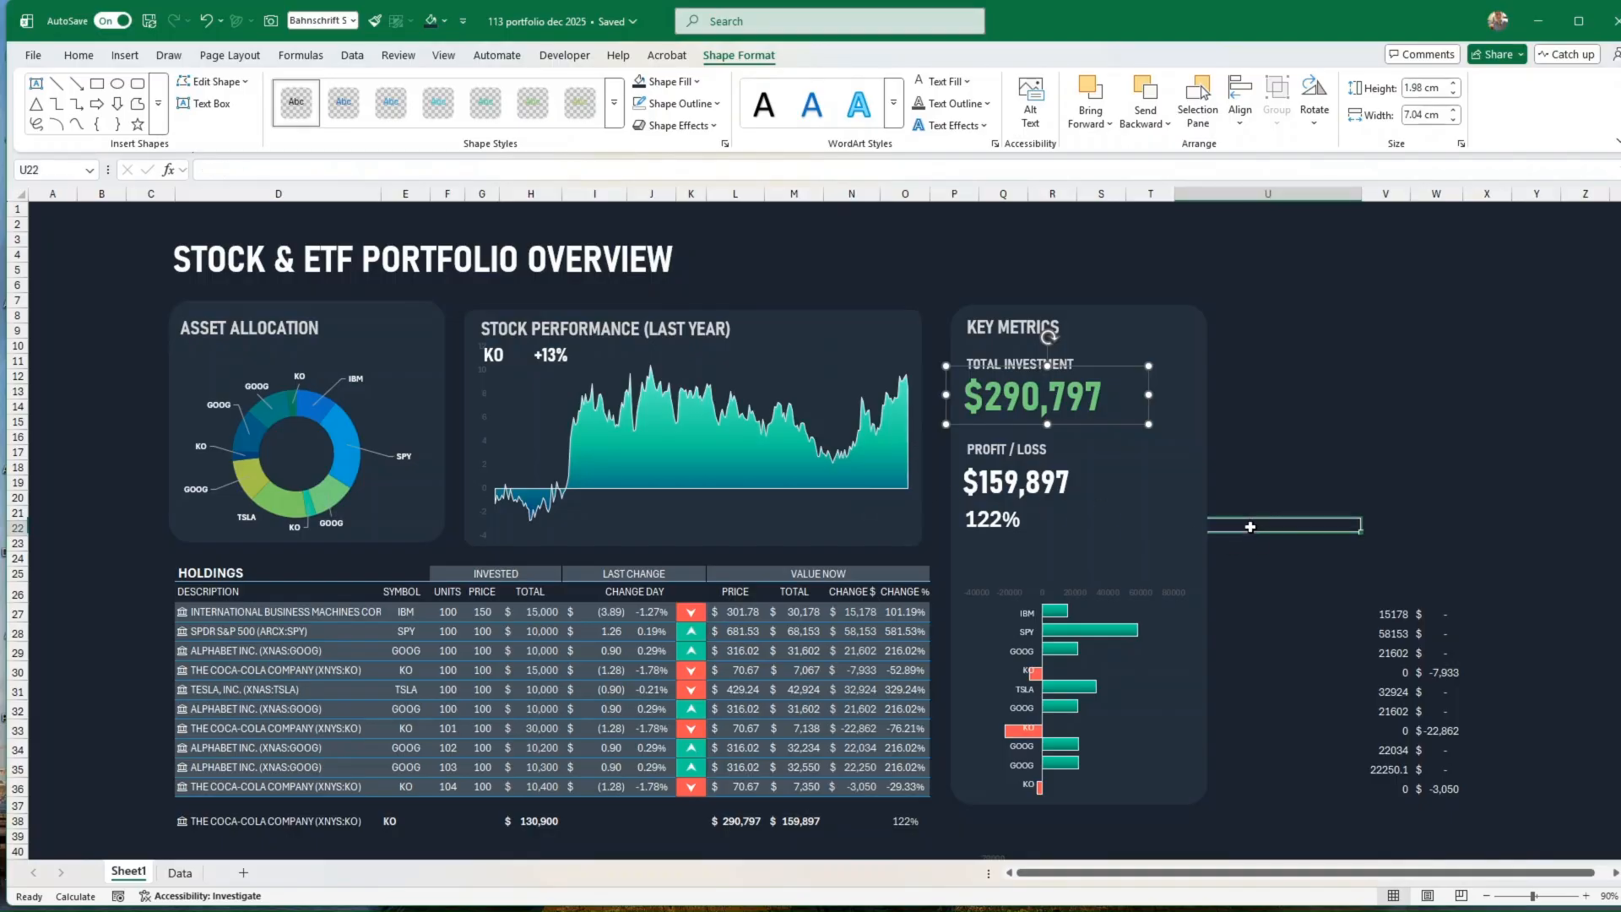
Step: Apply a gradient fill to the area series in the stock performance chart
{"action": "left_click", "coordinate": [717, 459]}
{"action": "right_click", "coordinate": [722, 454]}
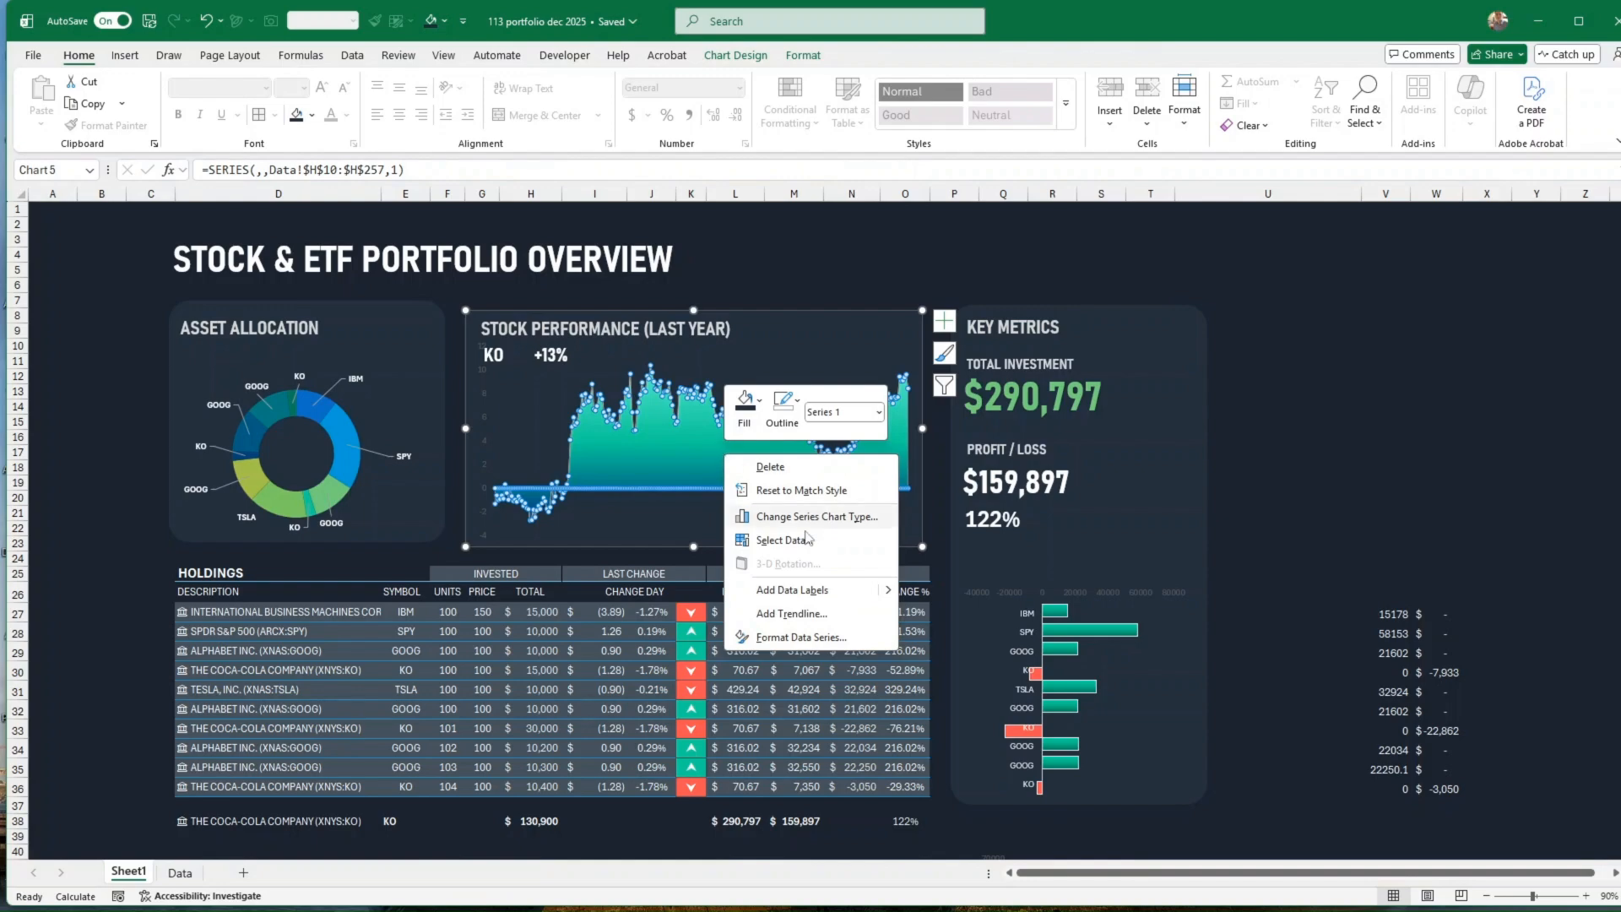
{"action": "left_click", "coordinate": [806, 637]}
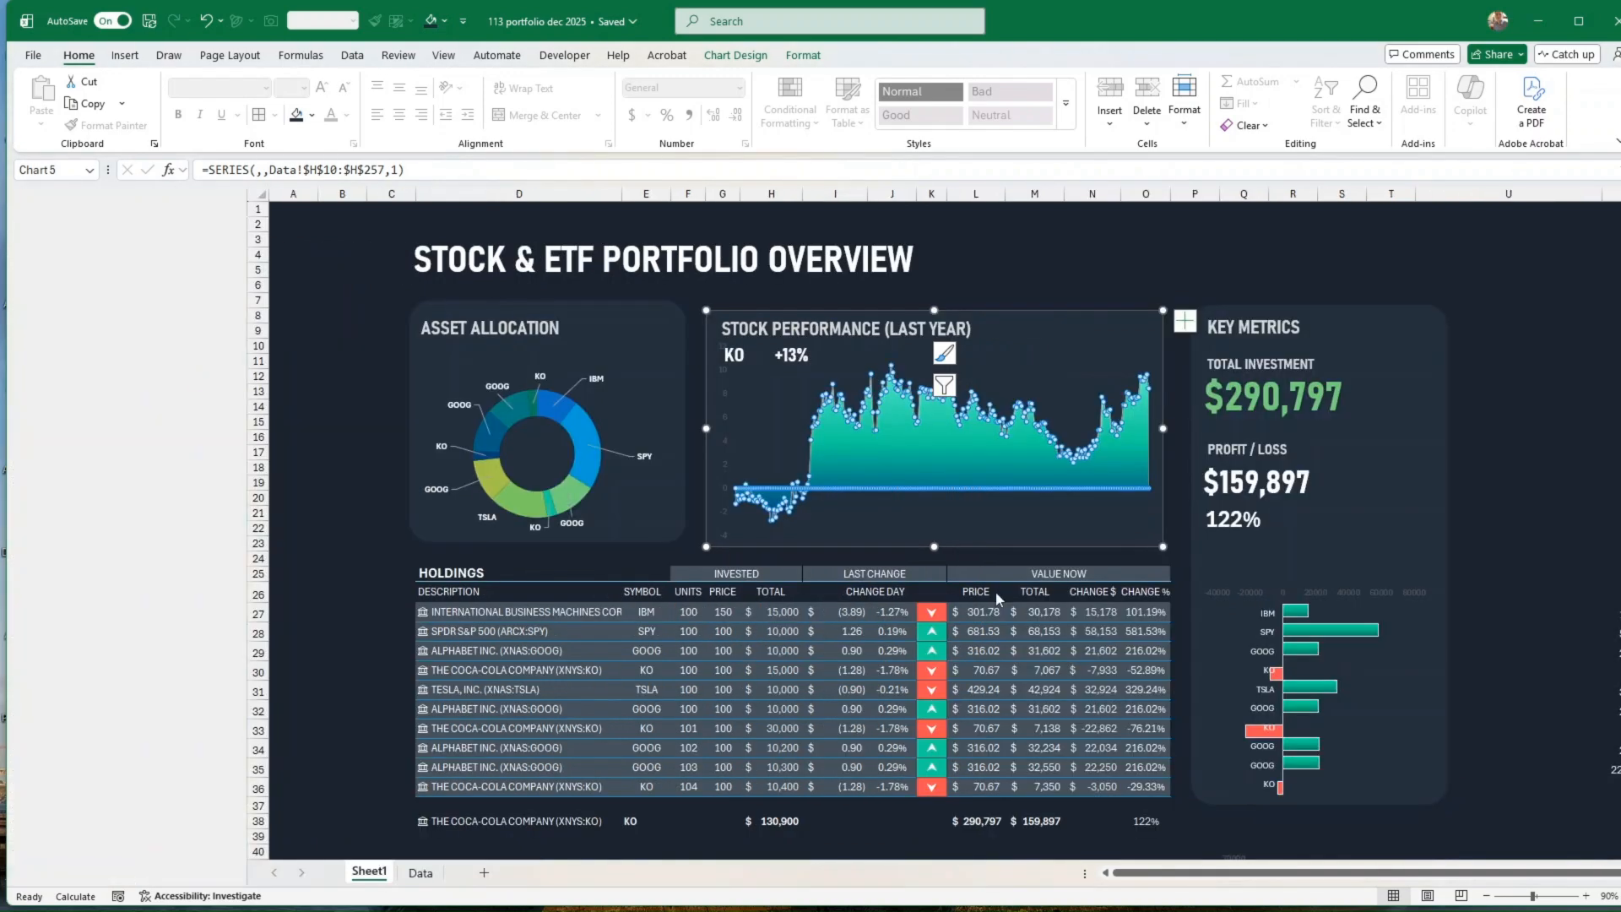
{"action": "left_click", "coordinate": [35, 274]}
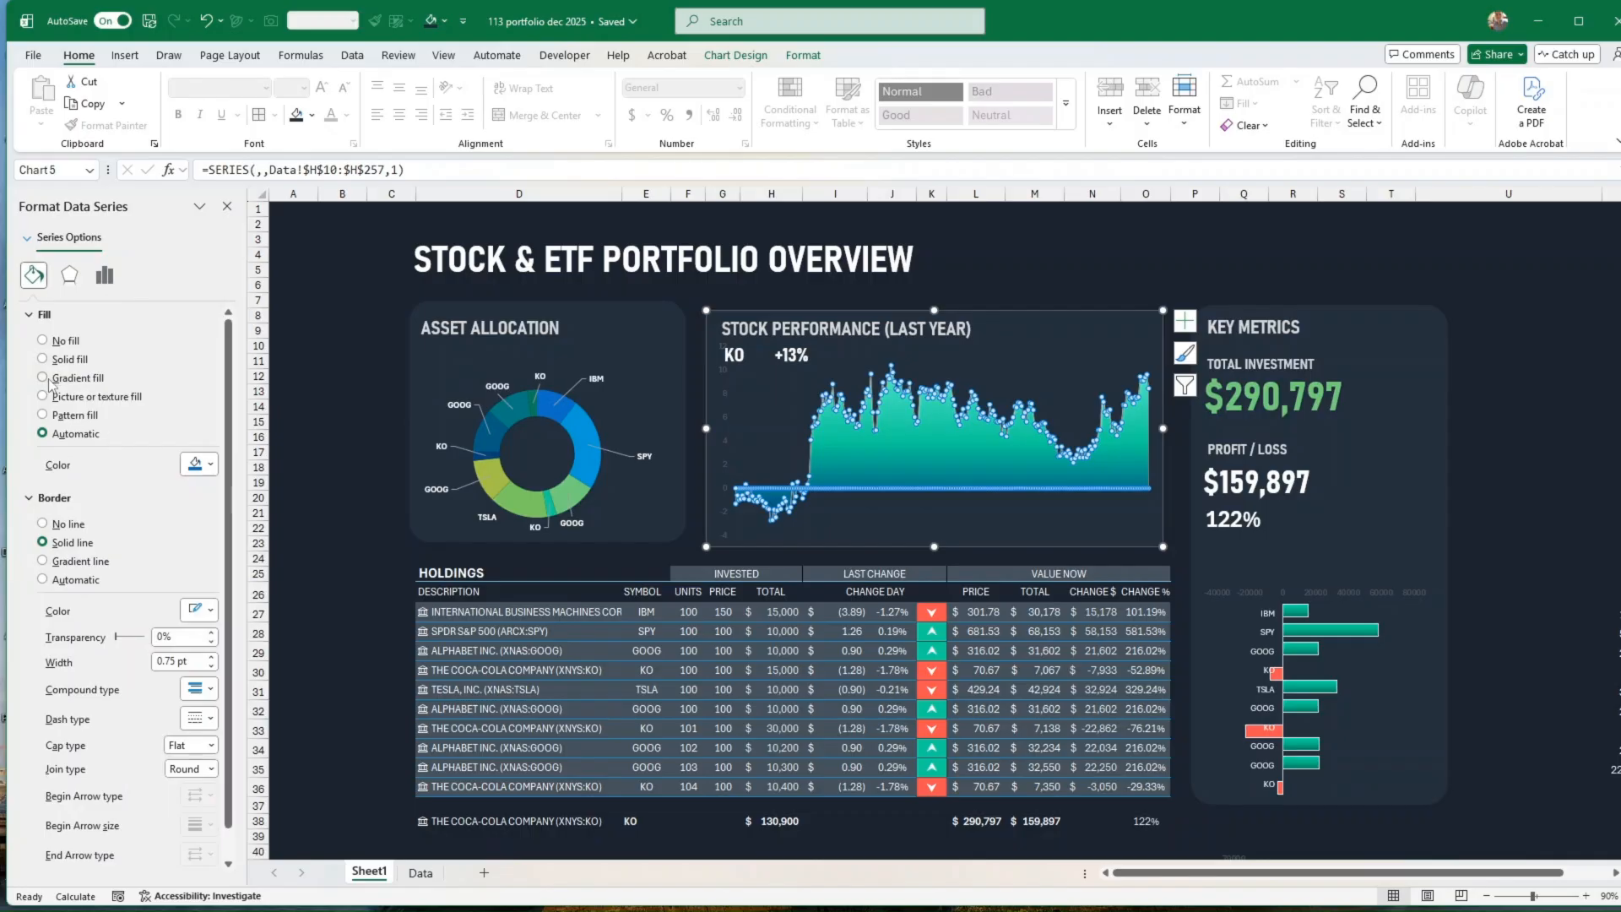
{"action": "left_click", "coordinate": [48, 379]}
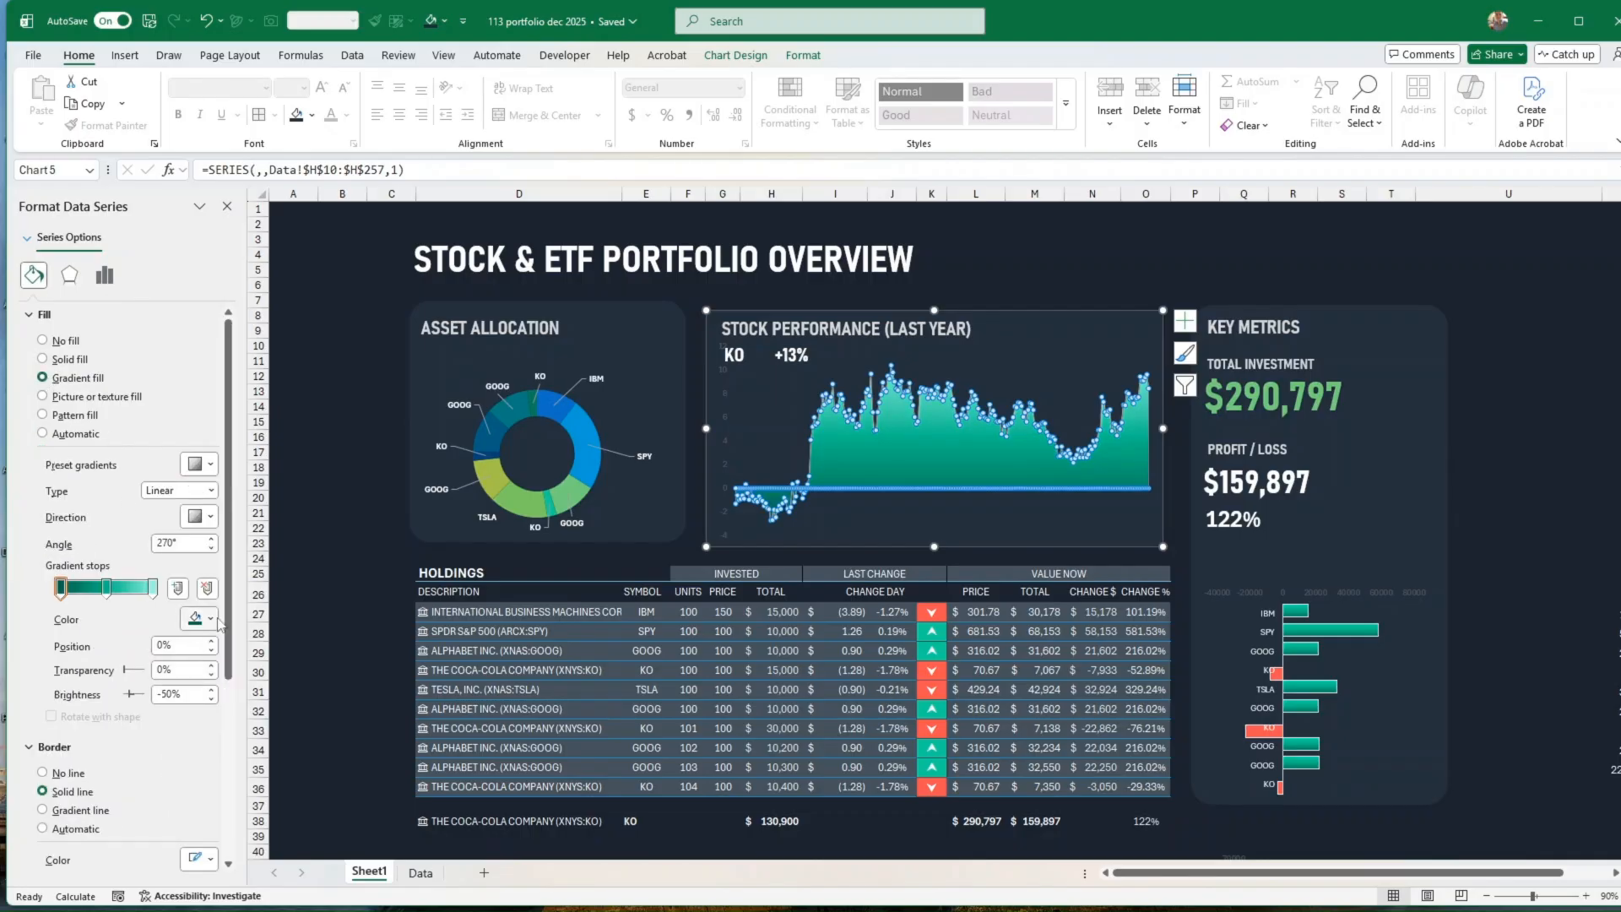
Step: Examine the colours of the three gradient stops in the stock performance series fill
{"action": "left_click", "coordinate": [216, 620]}
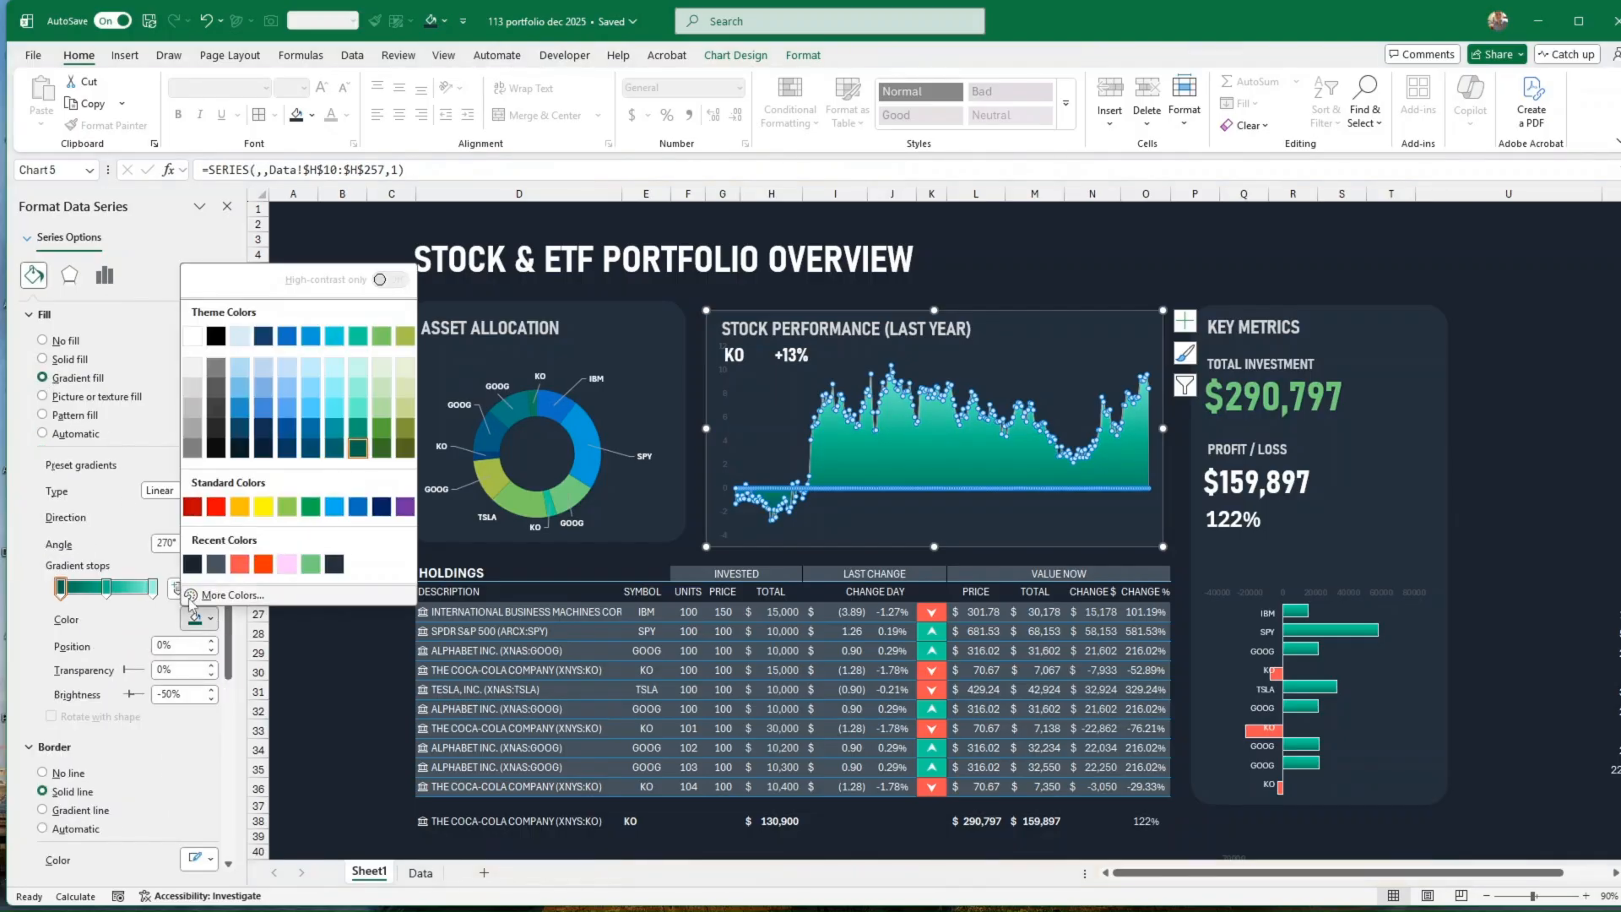
{"action": "left_click", "coordinate": [108, 589]}
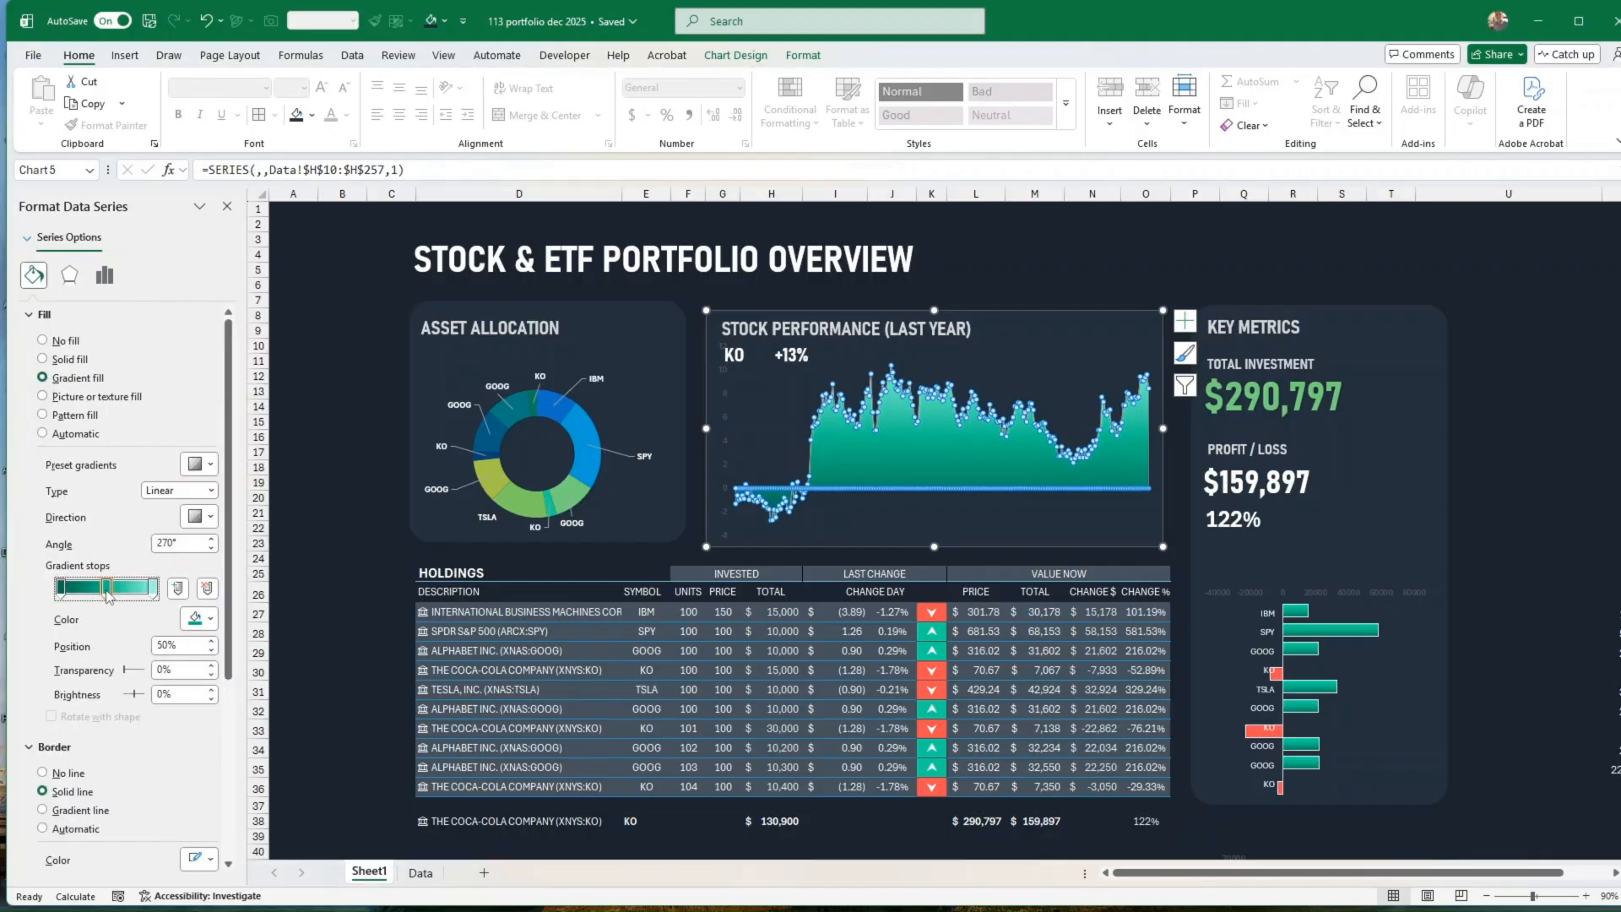
{"action": "left_click", "coordinate": [210, 622]}
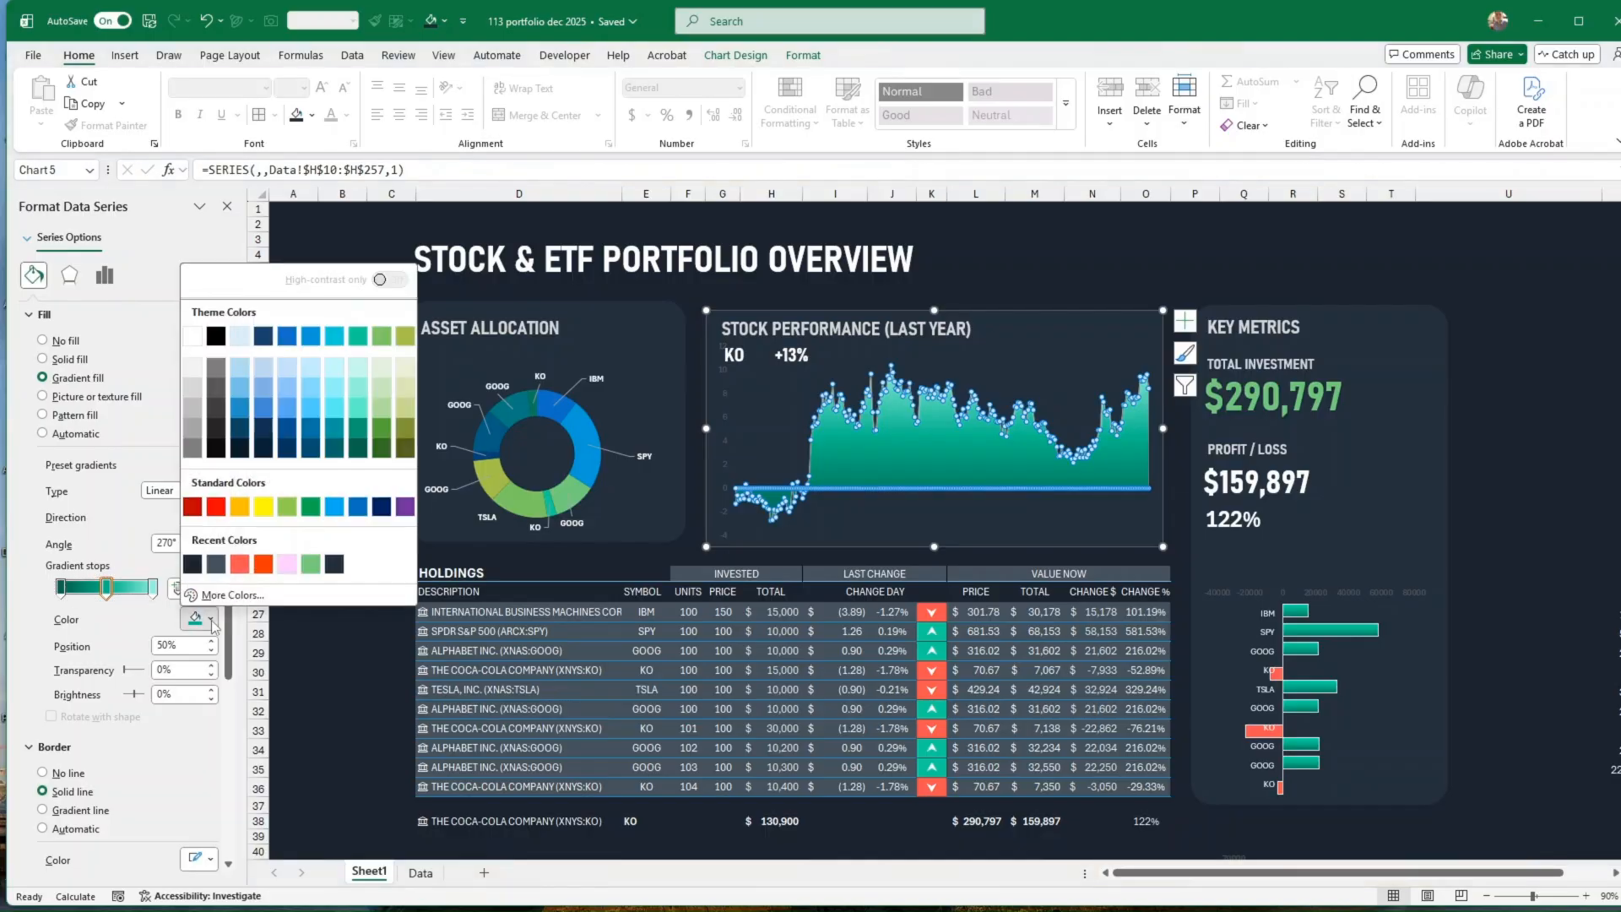
{"action": "left_click", "coordinate": [153, 589]}
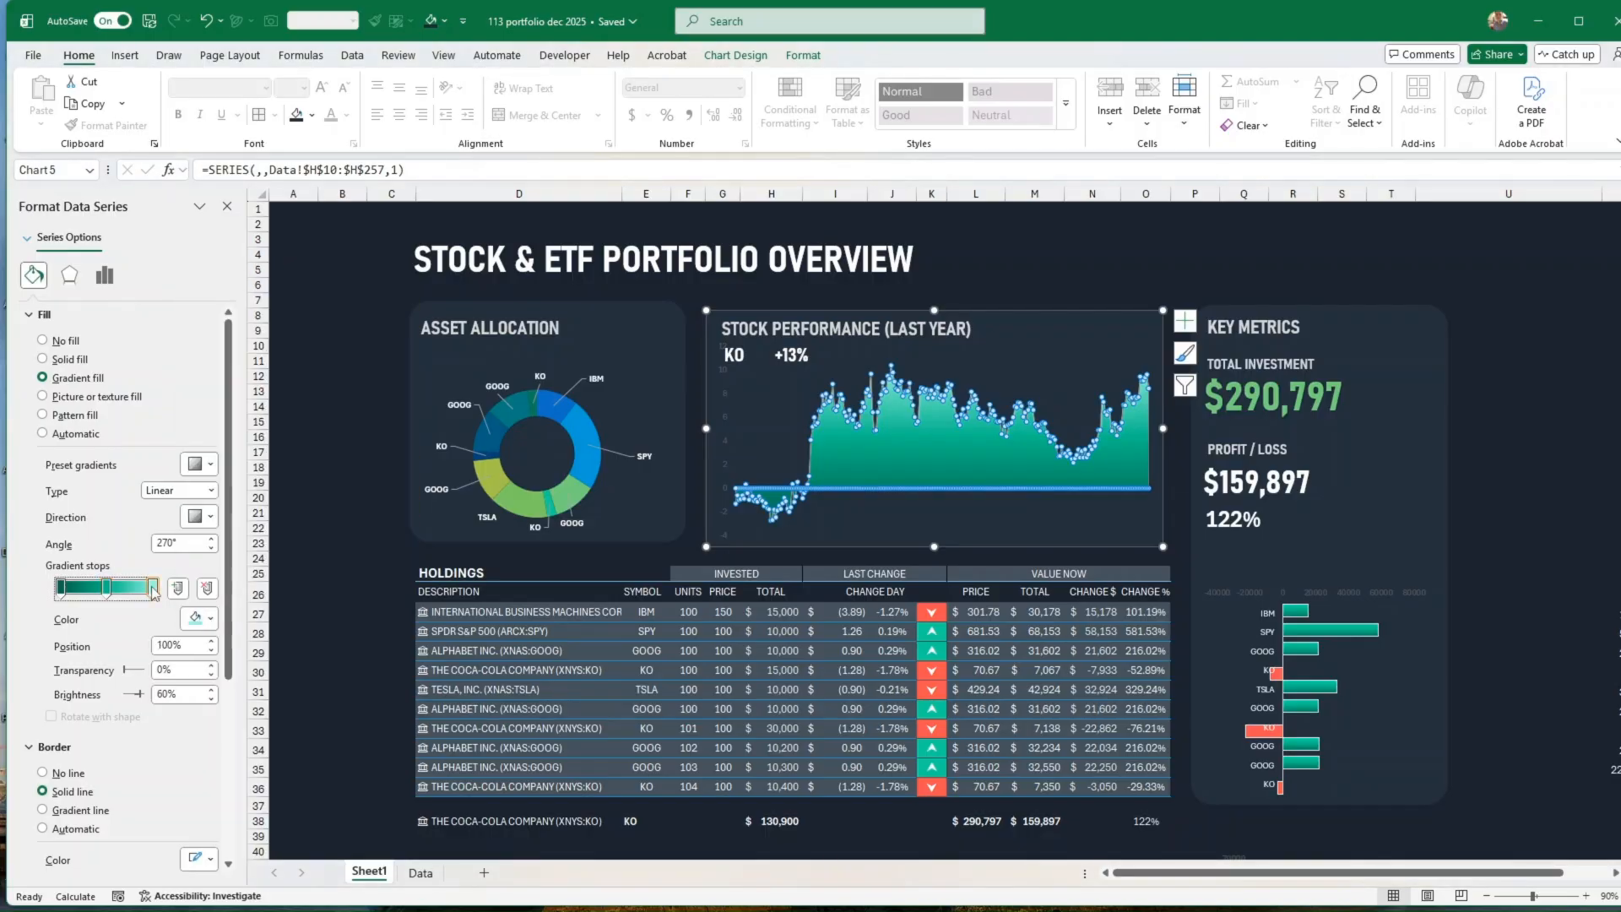
{"action": "left_click", "coordinate": [209, 622]}
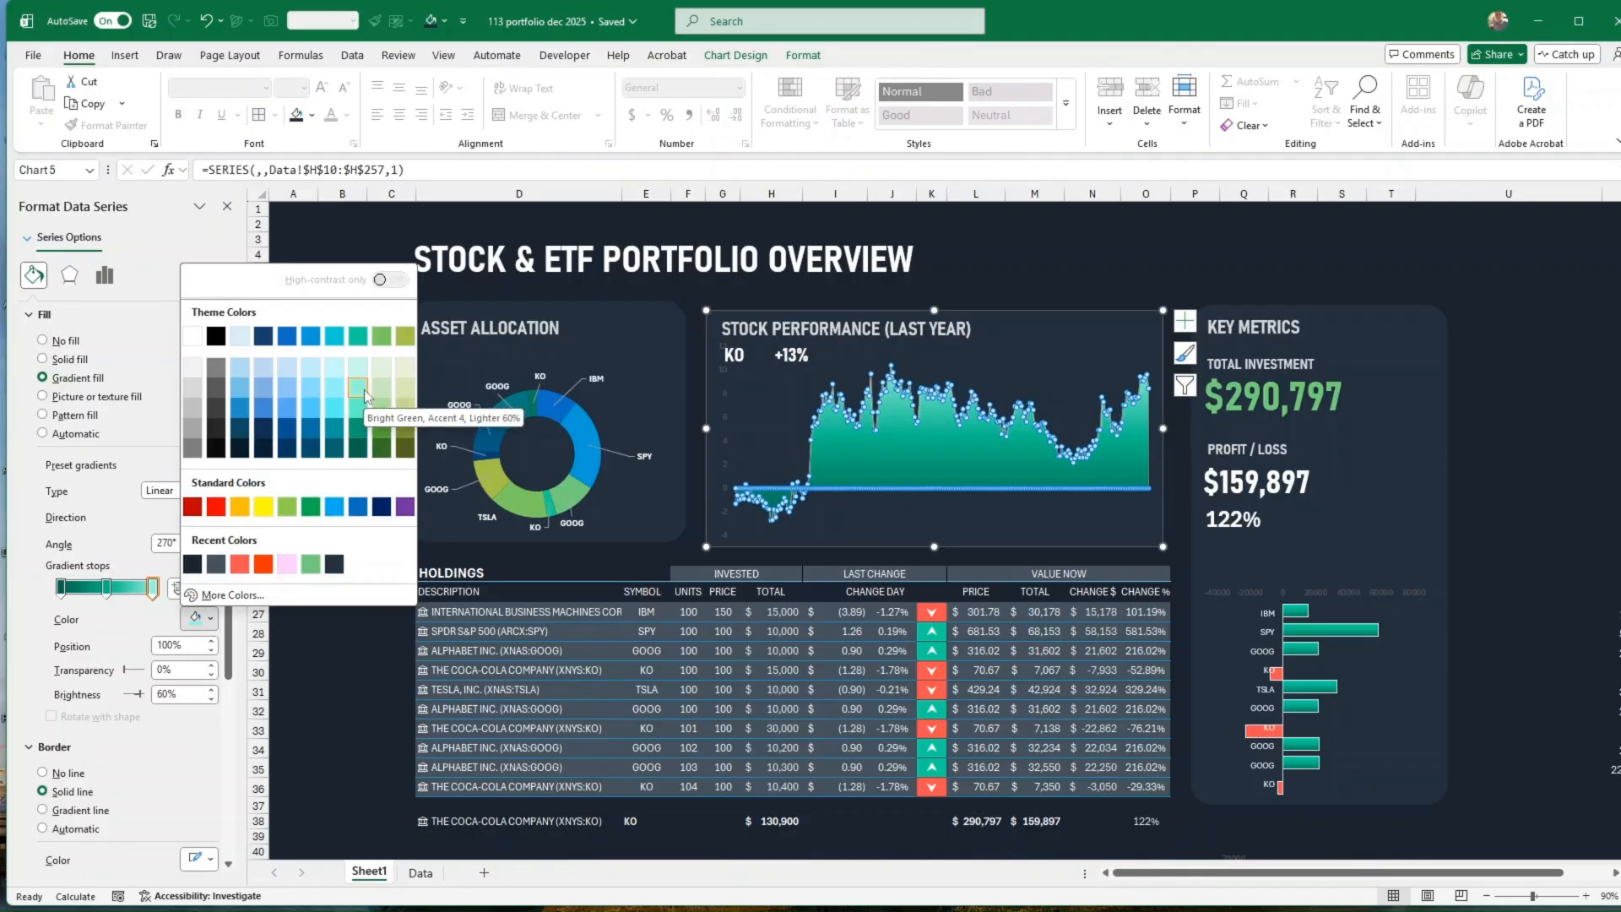
{"action": "left_click", "coordinate": [315, 671]}
{"action": "left_click", "coordinate": [304, 671]}
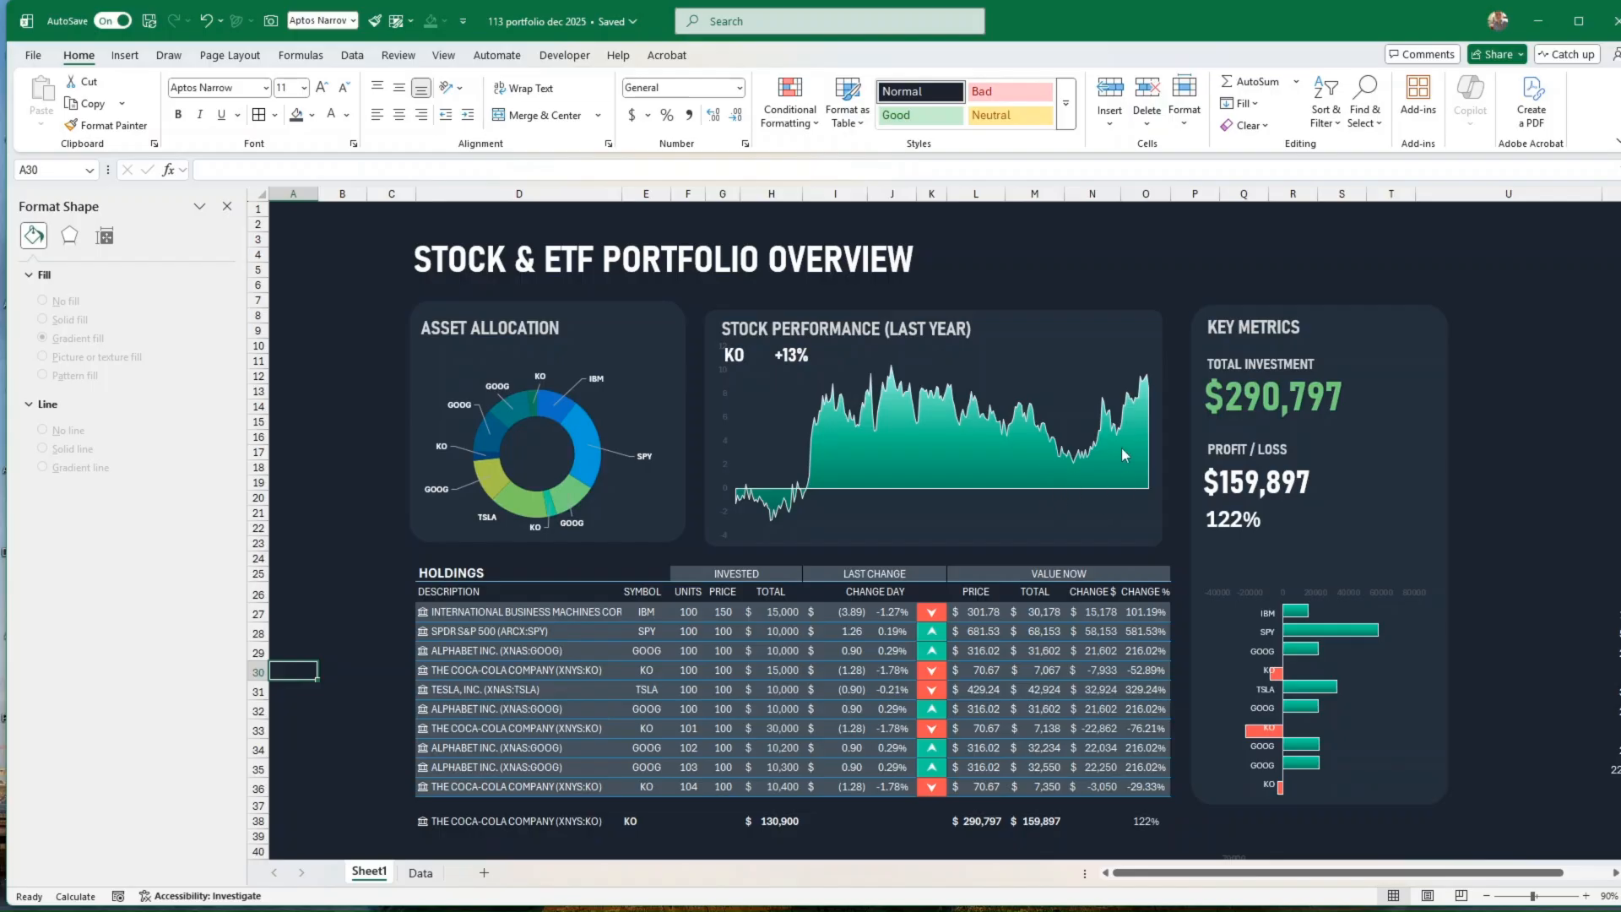
Step: Set the font of the profit/loss percentage text in the key metrics card to Bahnschrift SemiCondensed
{"action": "left_click", "coordinate": [1283, 492]}
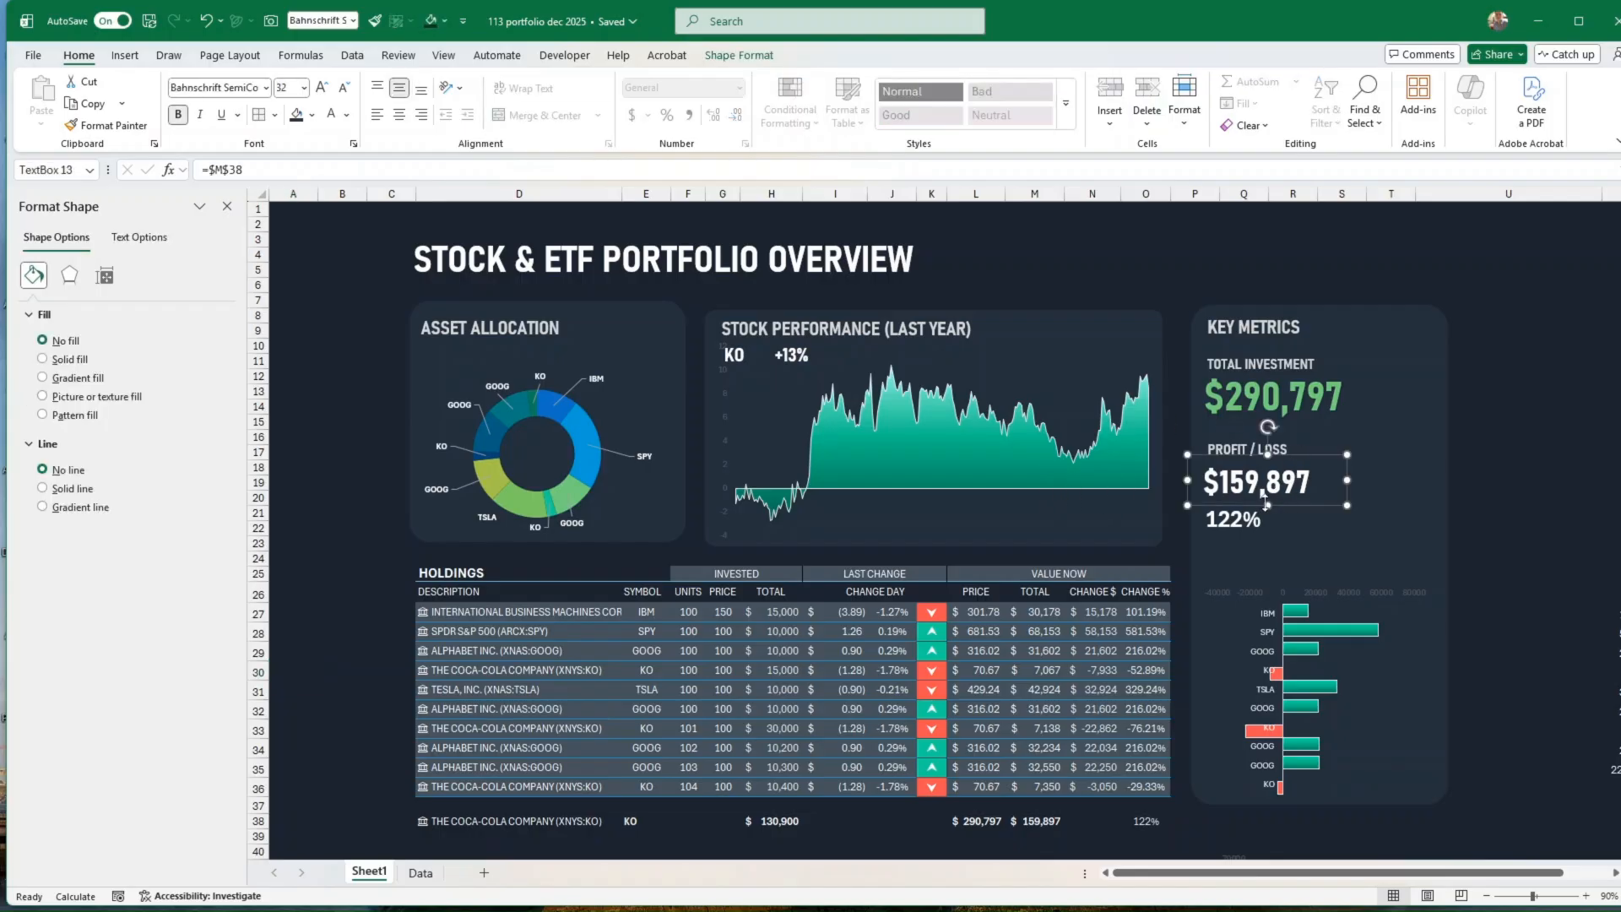
{"action": "left_click", "coordinate": [1247, 519]}
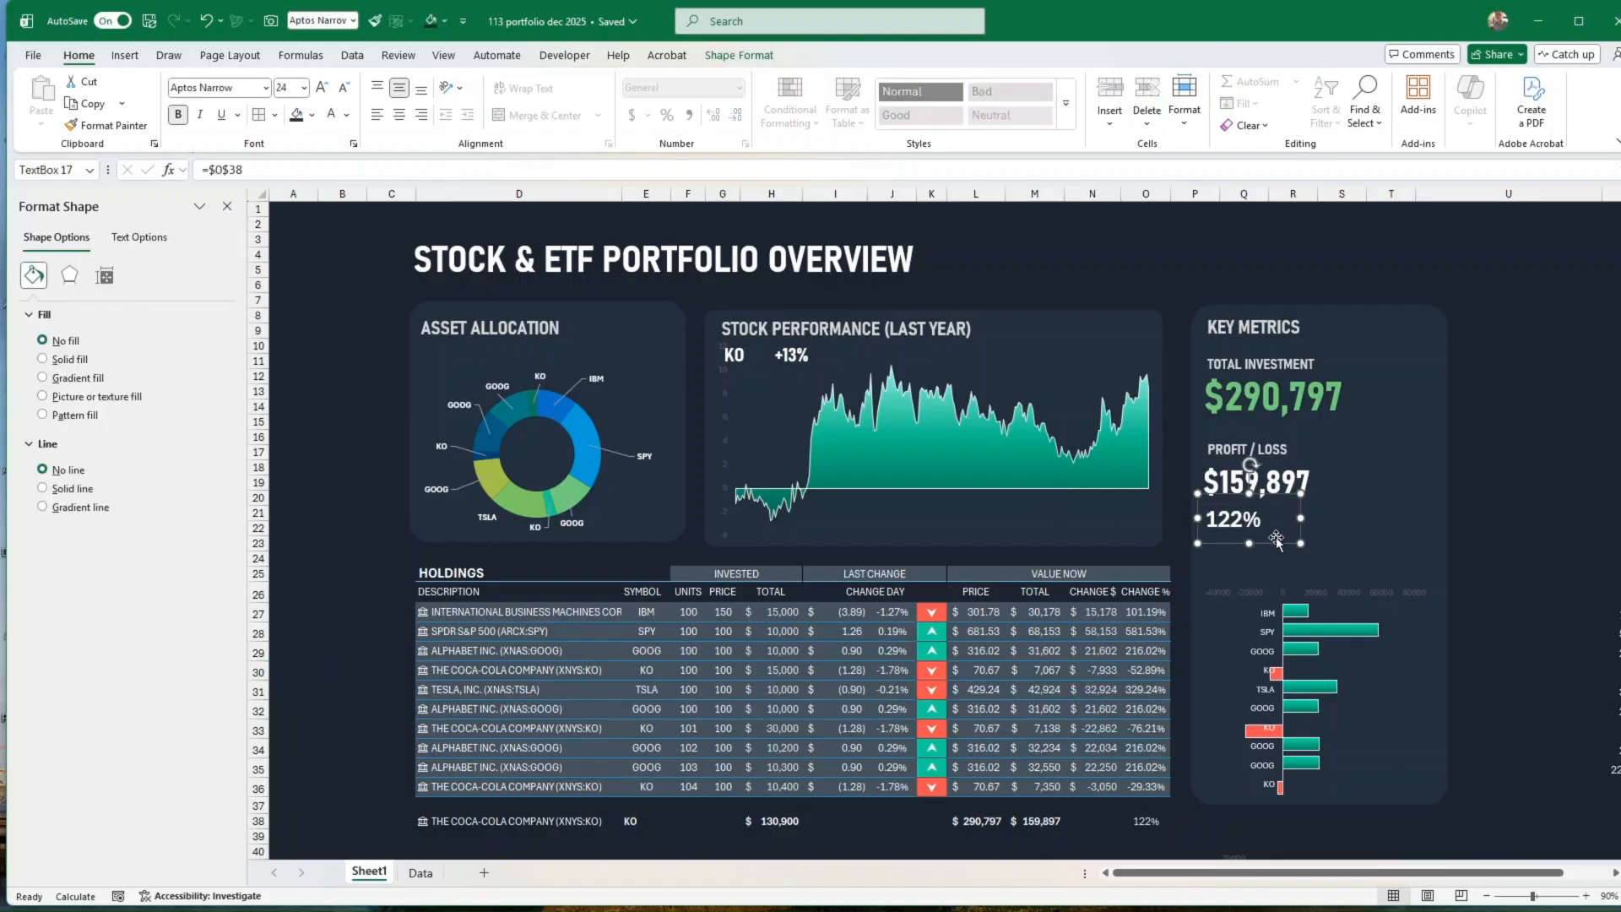
{"action": "left_click", "coordinate": [266, 88]}
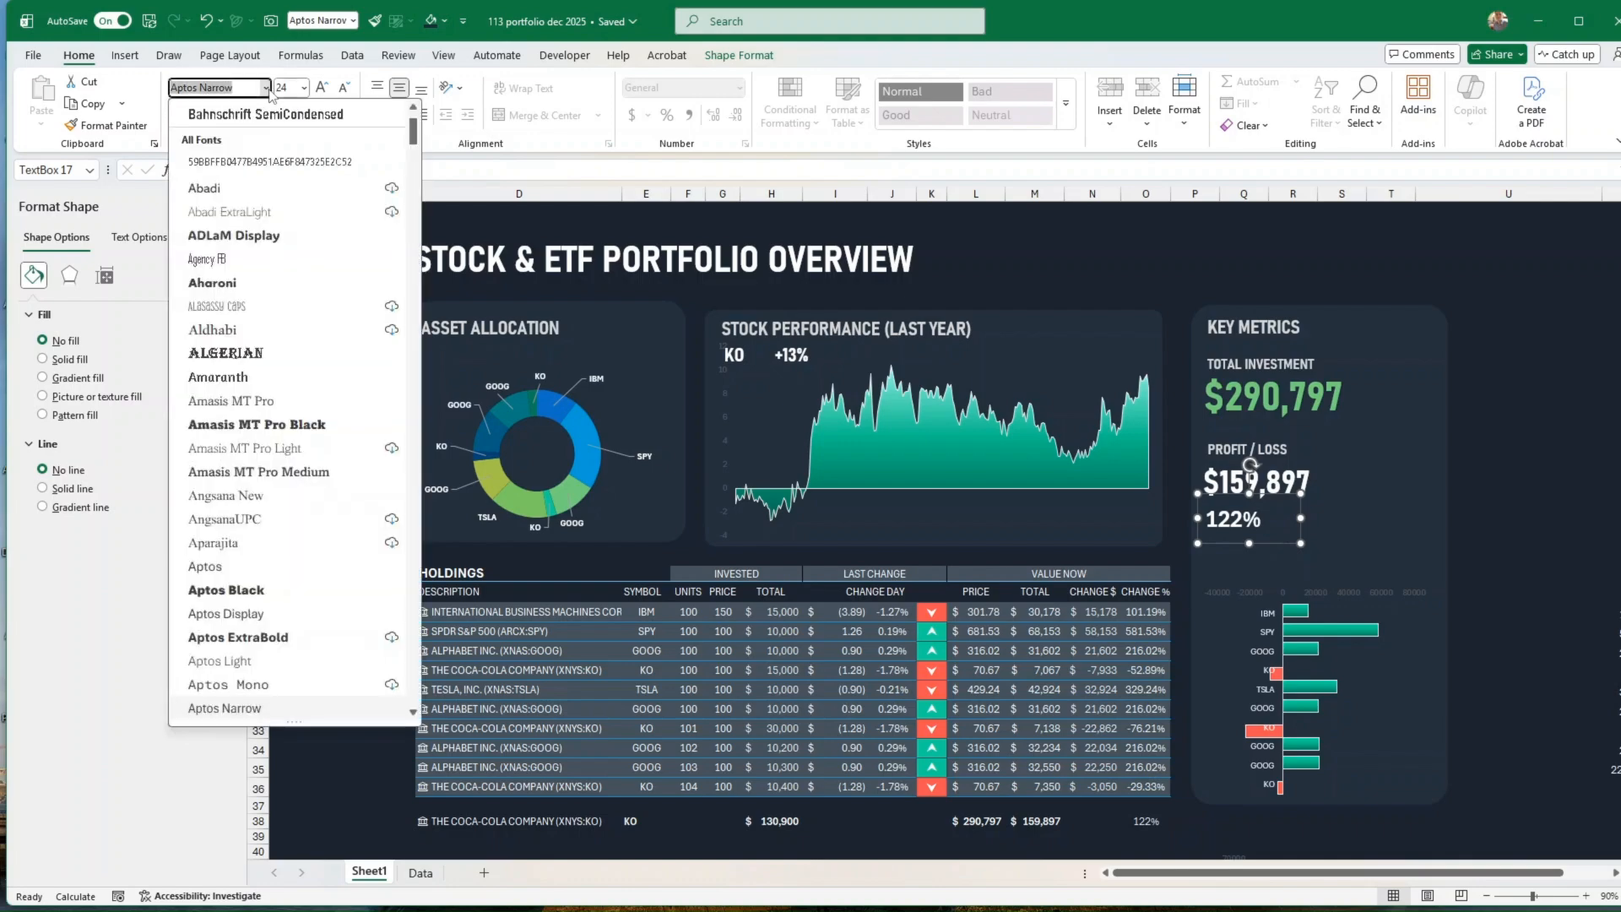
{"action": "left_click", "coordinate": [262, 123]}
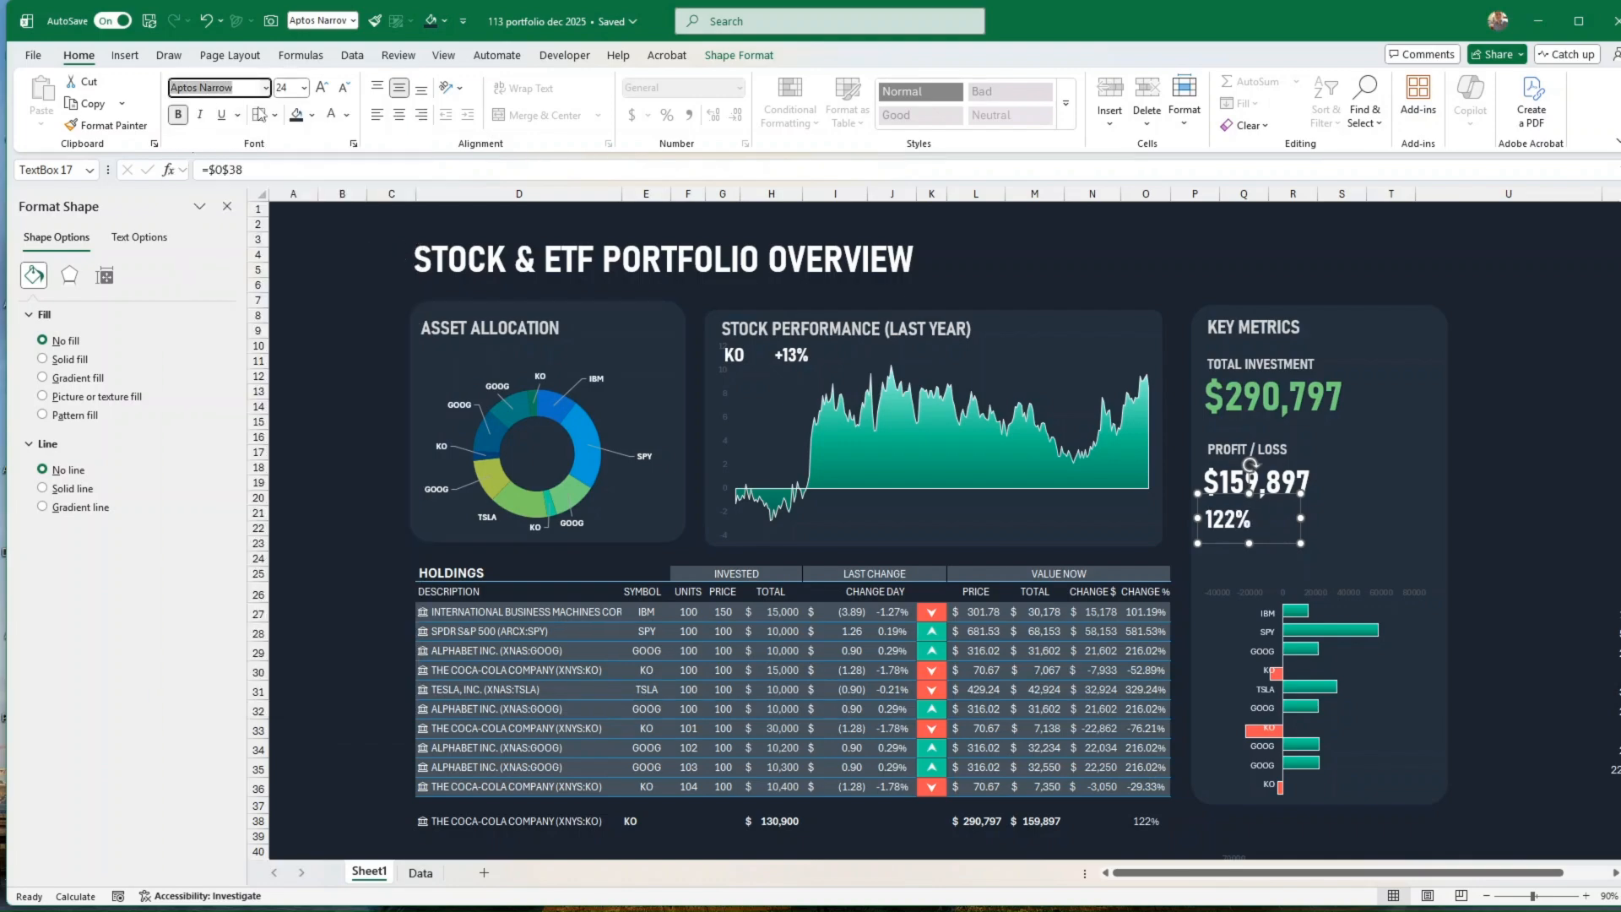
{"action": "left_click", "coordinate": [1515, 528]}
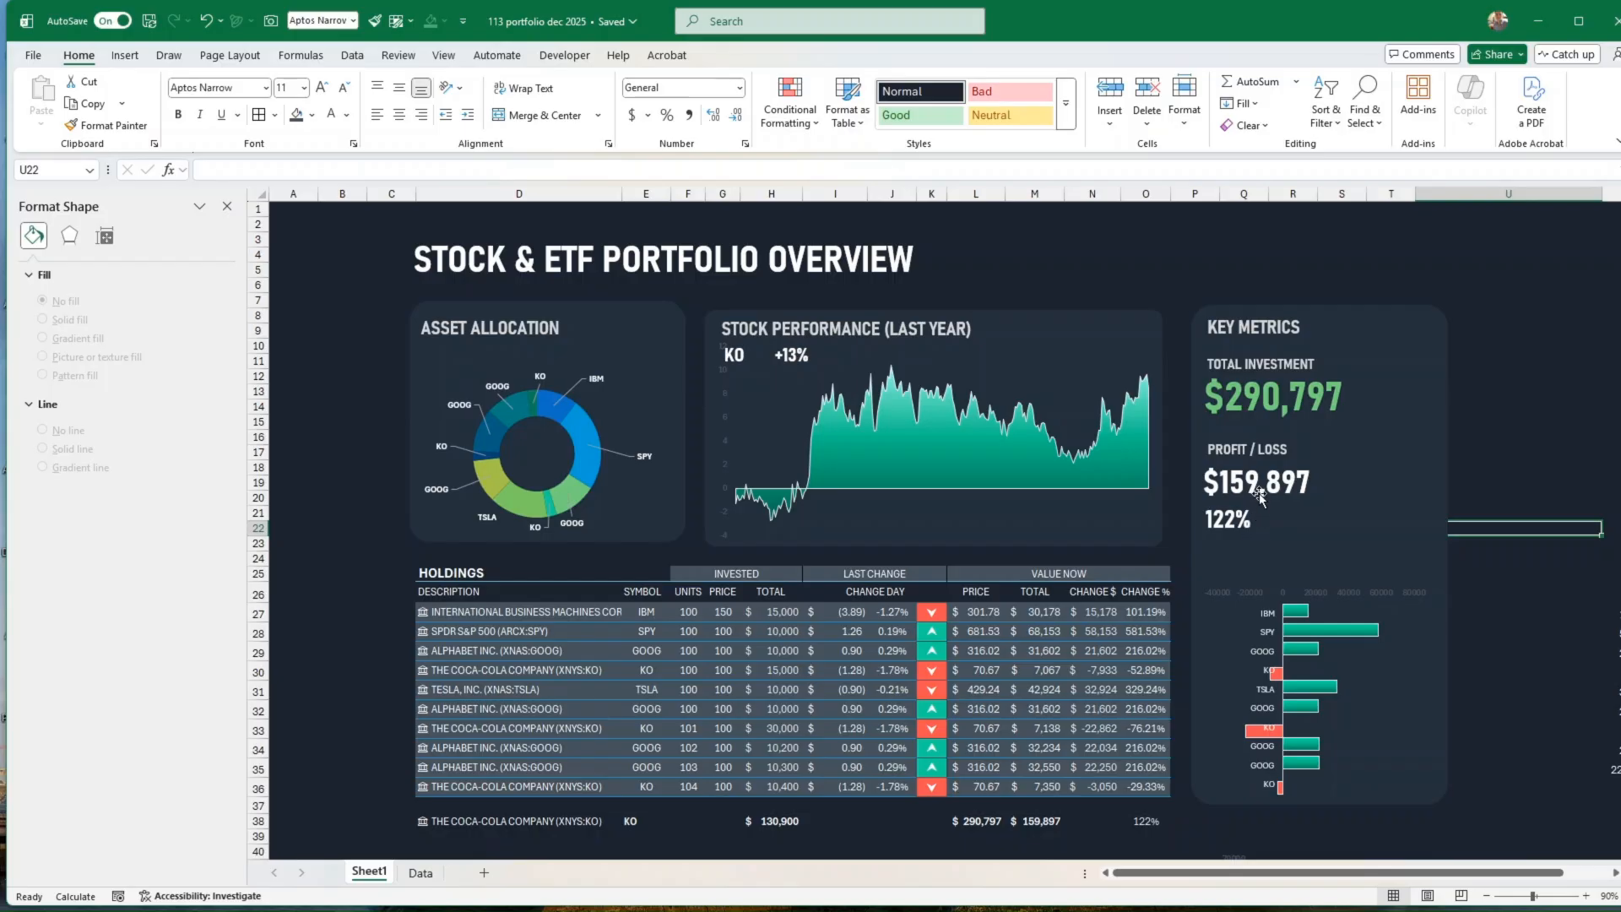
{"action": "left_click", "coordinate": [521, 330]}
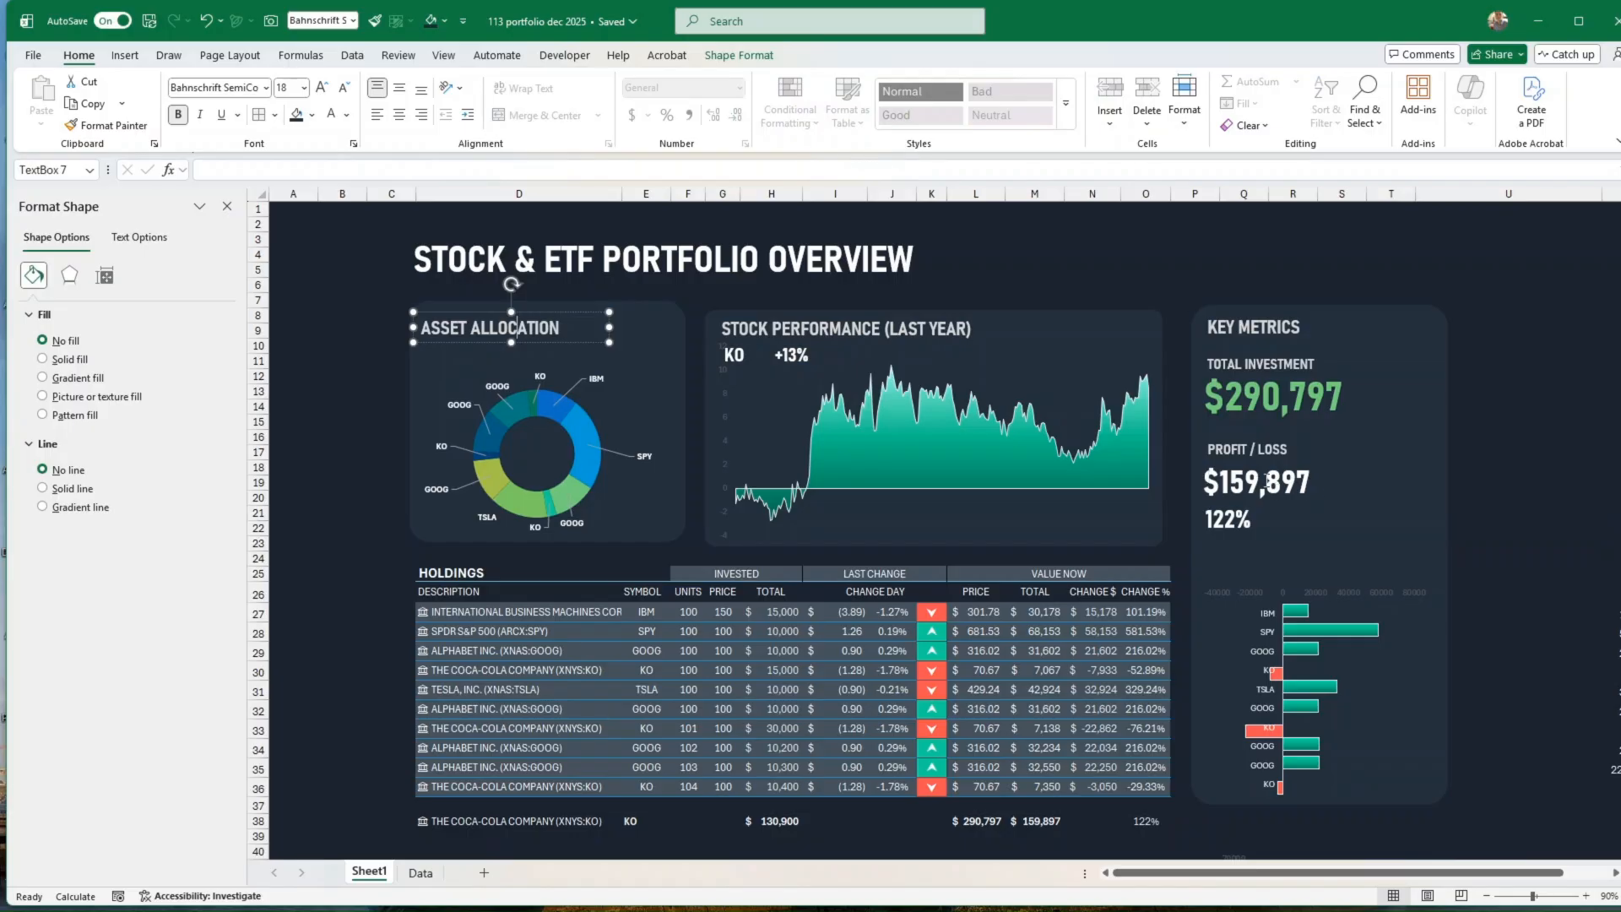
{"action": "left_click", "coordinate": [1509, 529]}
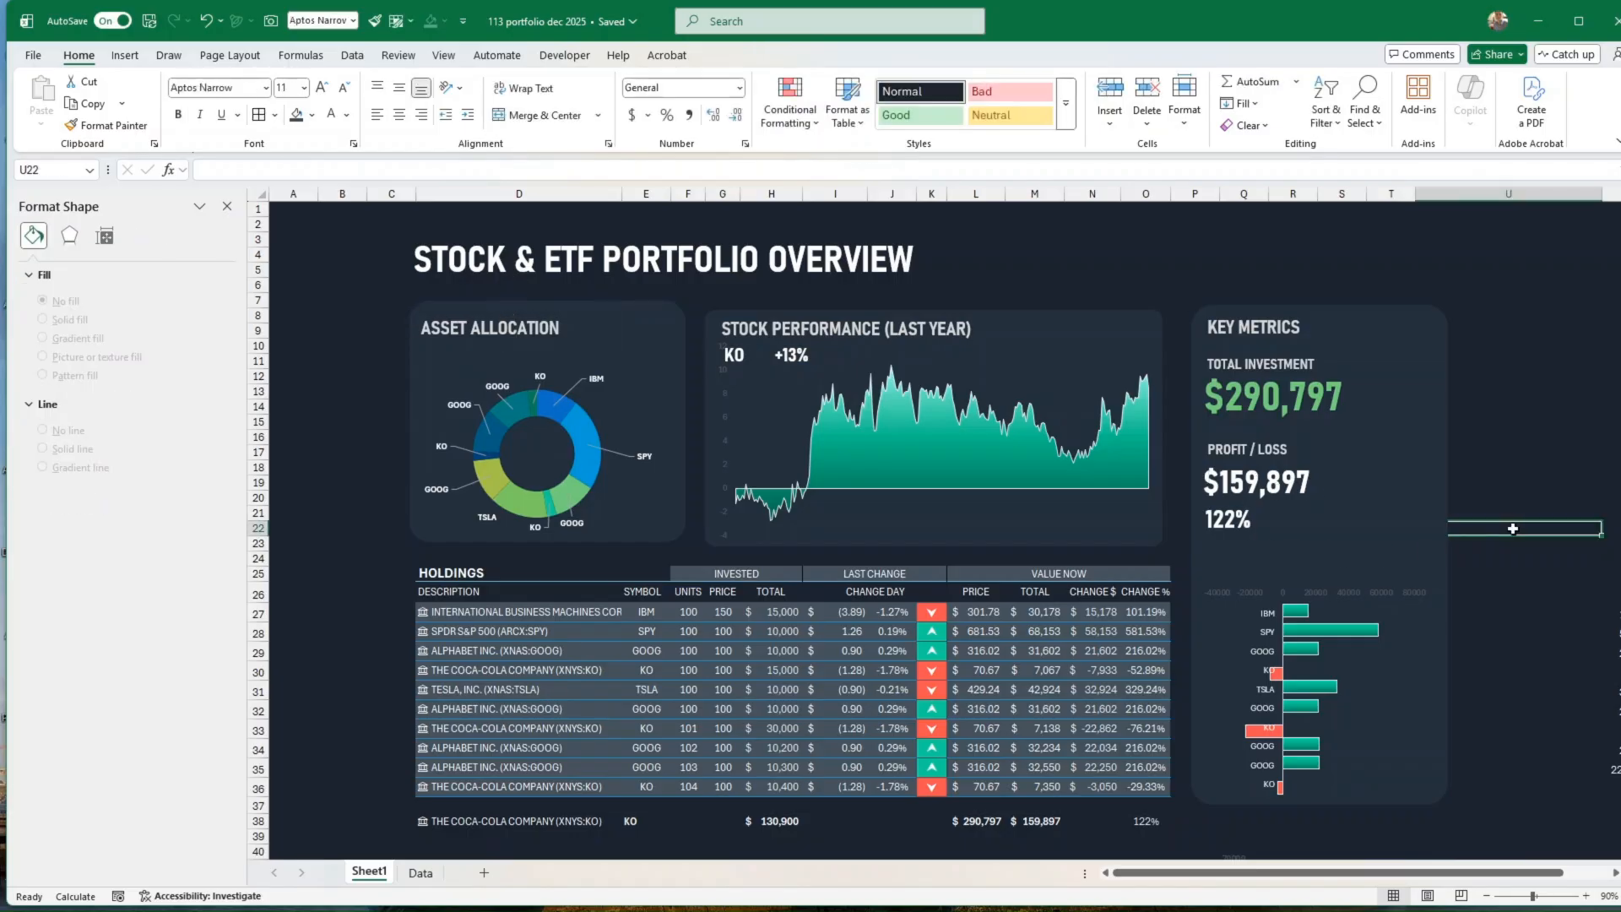
Step: Examine the green gain series in the key metrics bar chart, including its series options and shape outline
{"action": "scroll", "coordinate": [1526, 537], "scroll_direction": "down", "scroll_amount": 2}
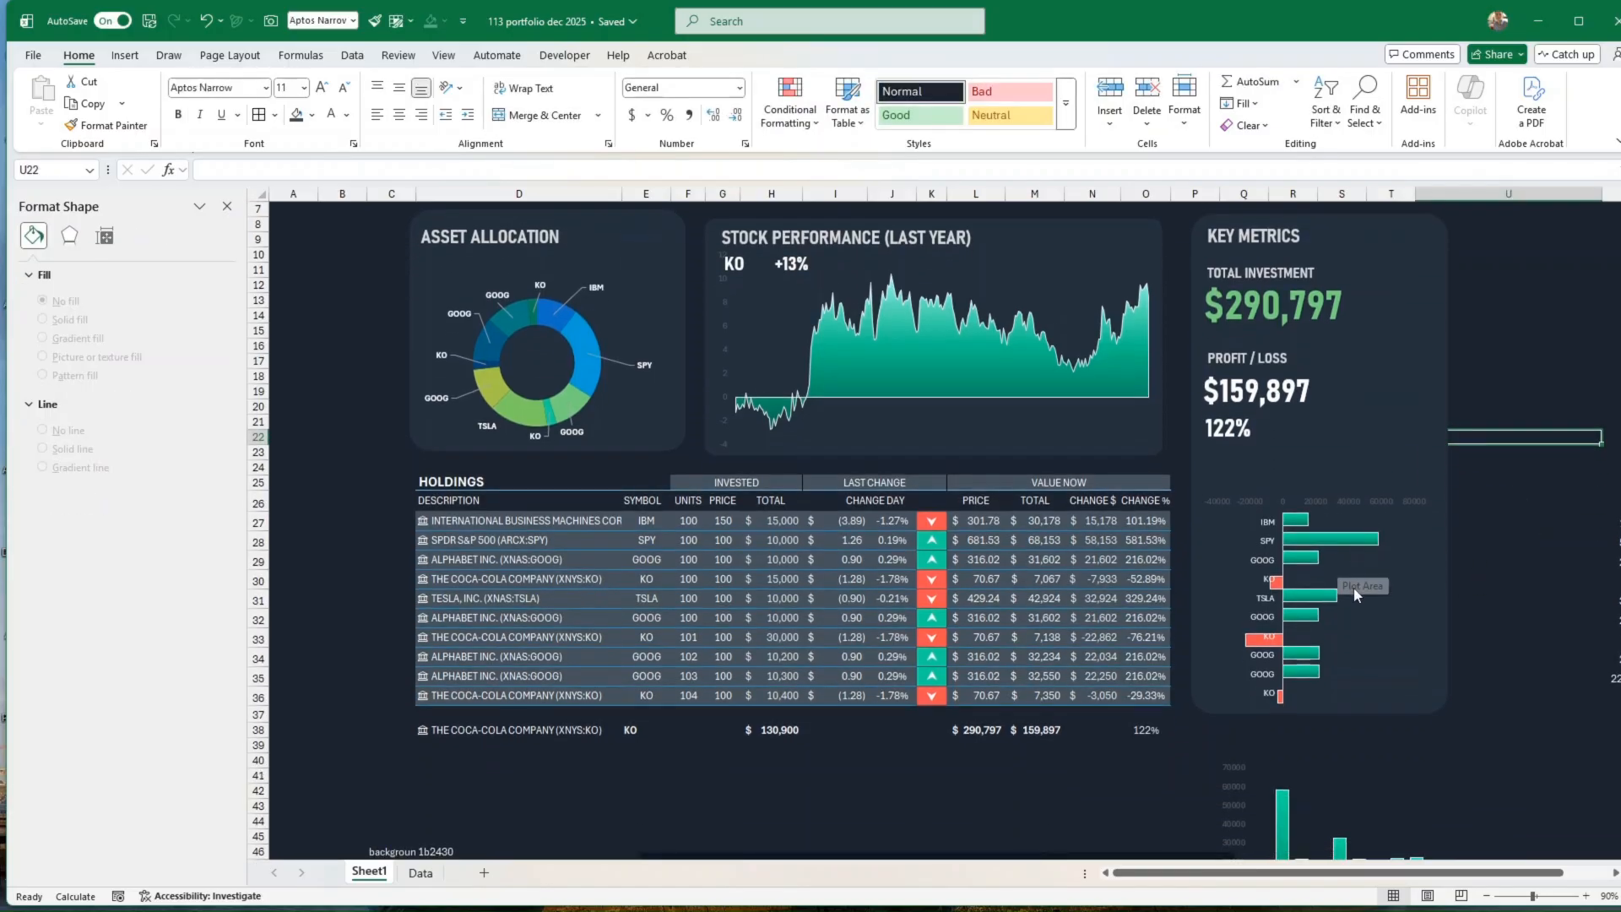
{"action": "scroll", "coordinate": [1367, 585], "scroll_direction": "up", "scroll_amount": 1}
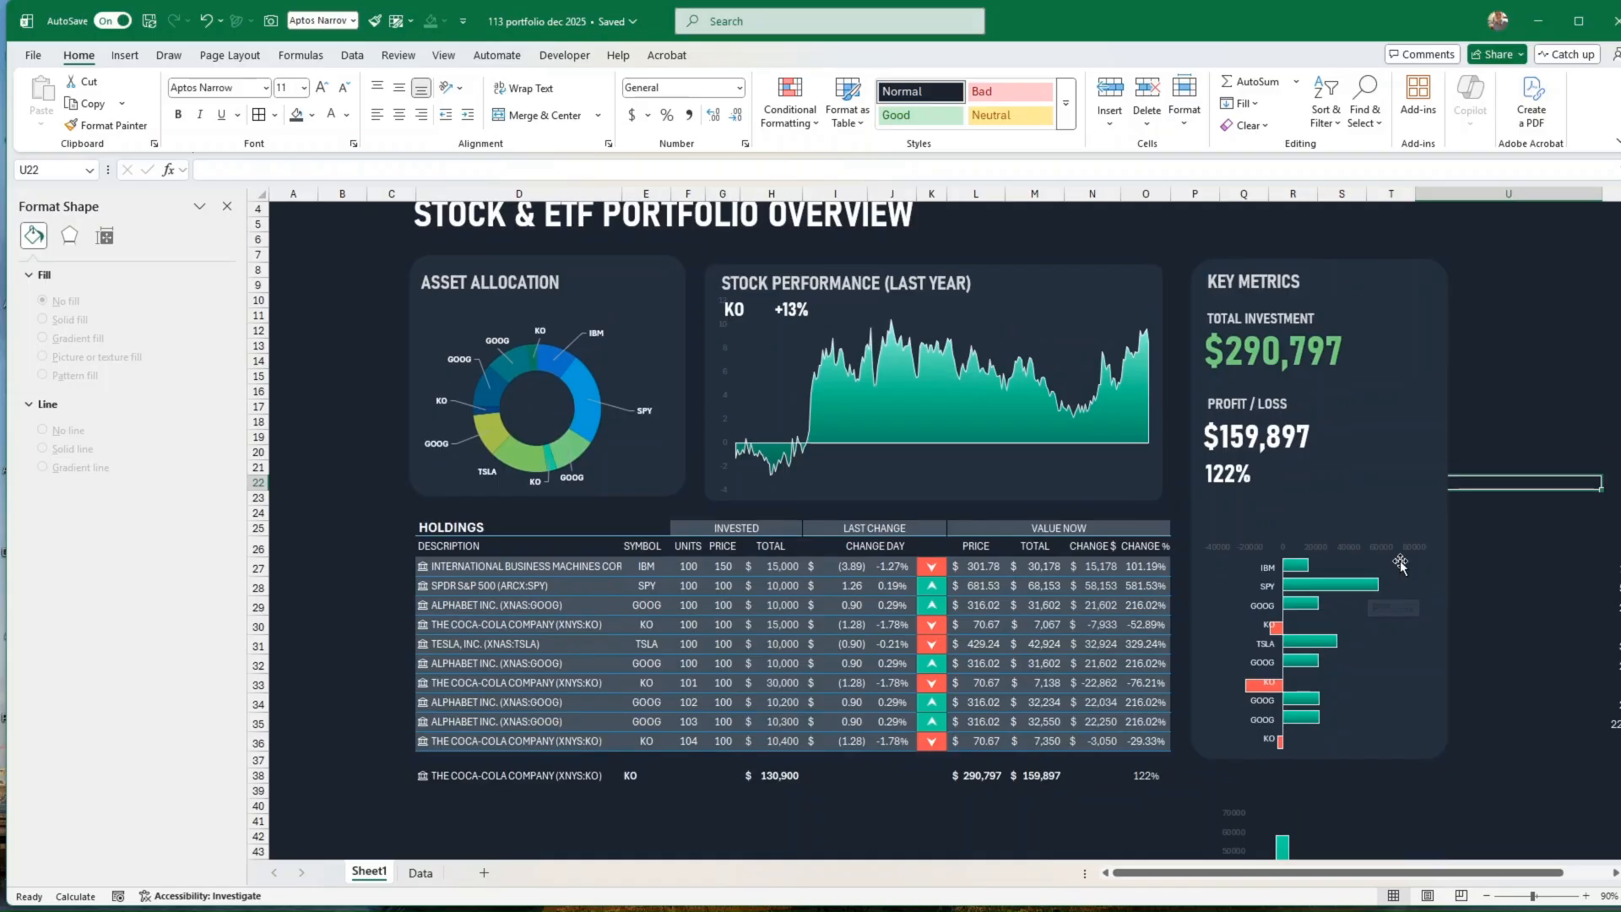
{"action": "left_click", "coordinate": [1322, 589]}
{"action": "left_click", "coordinate": [1322, 588]}
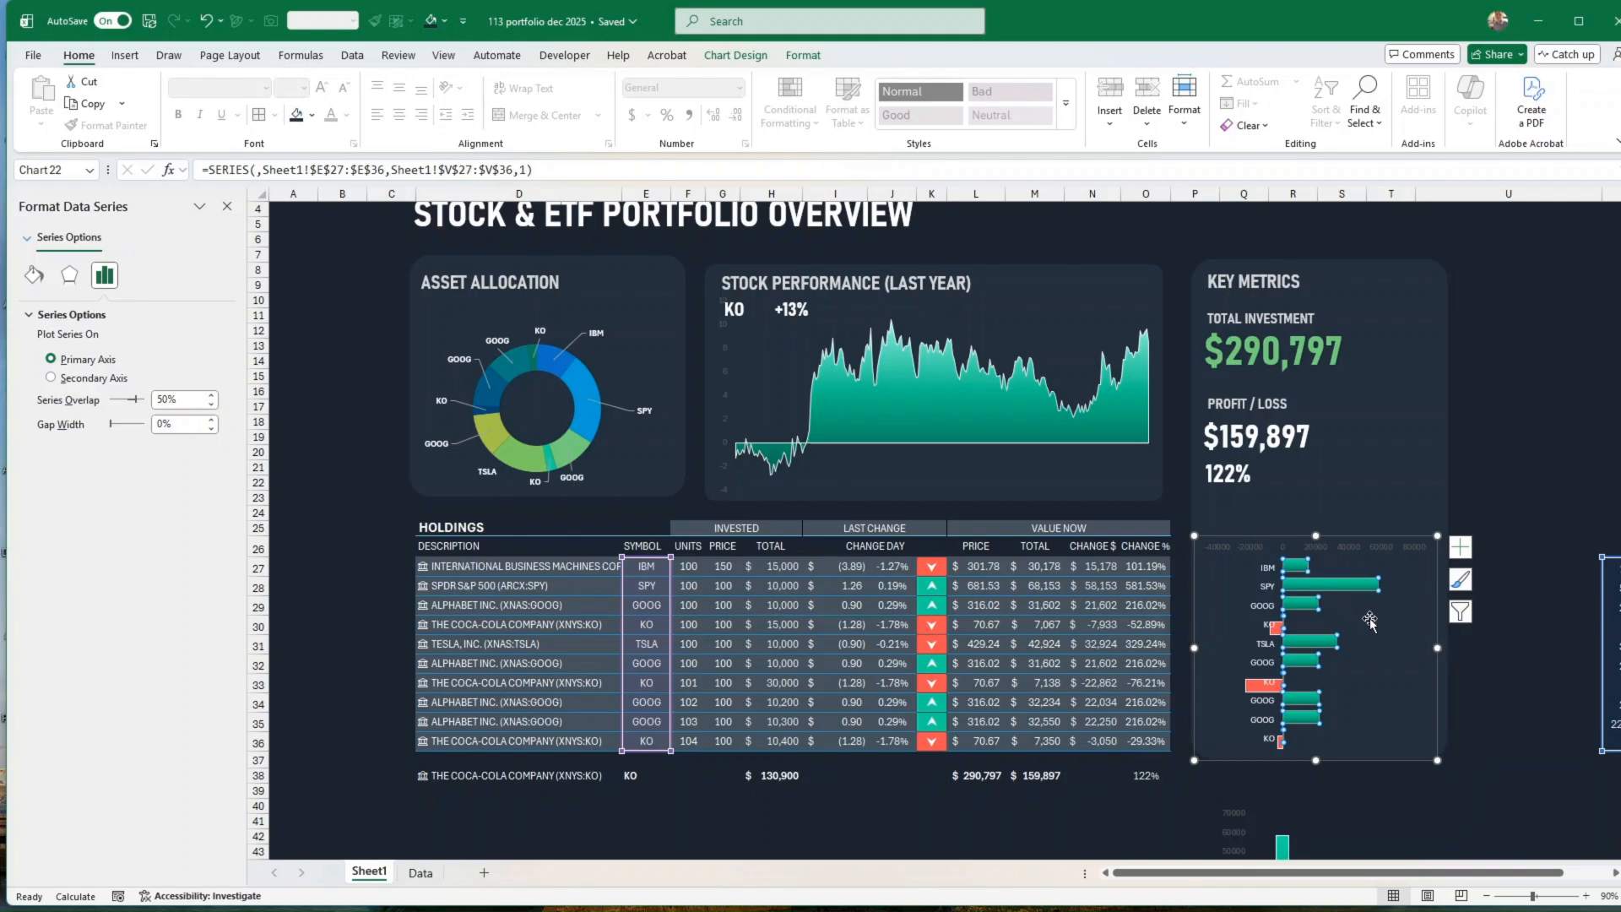
{"action": "left_click", "coordinate": [1406, 658]}
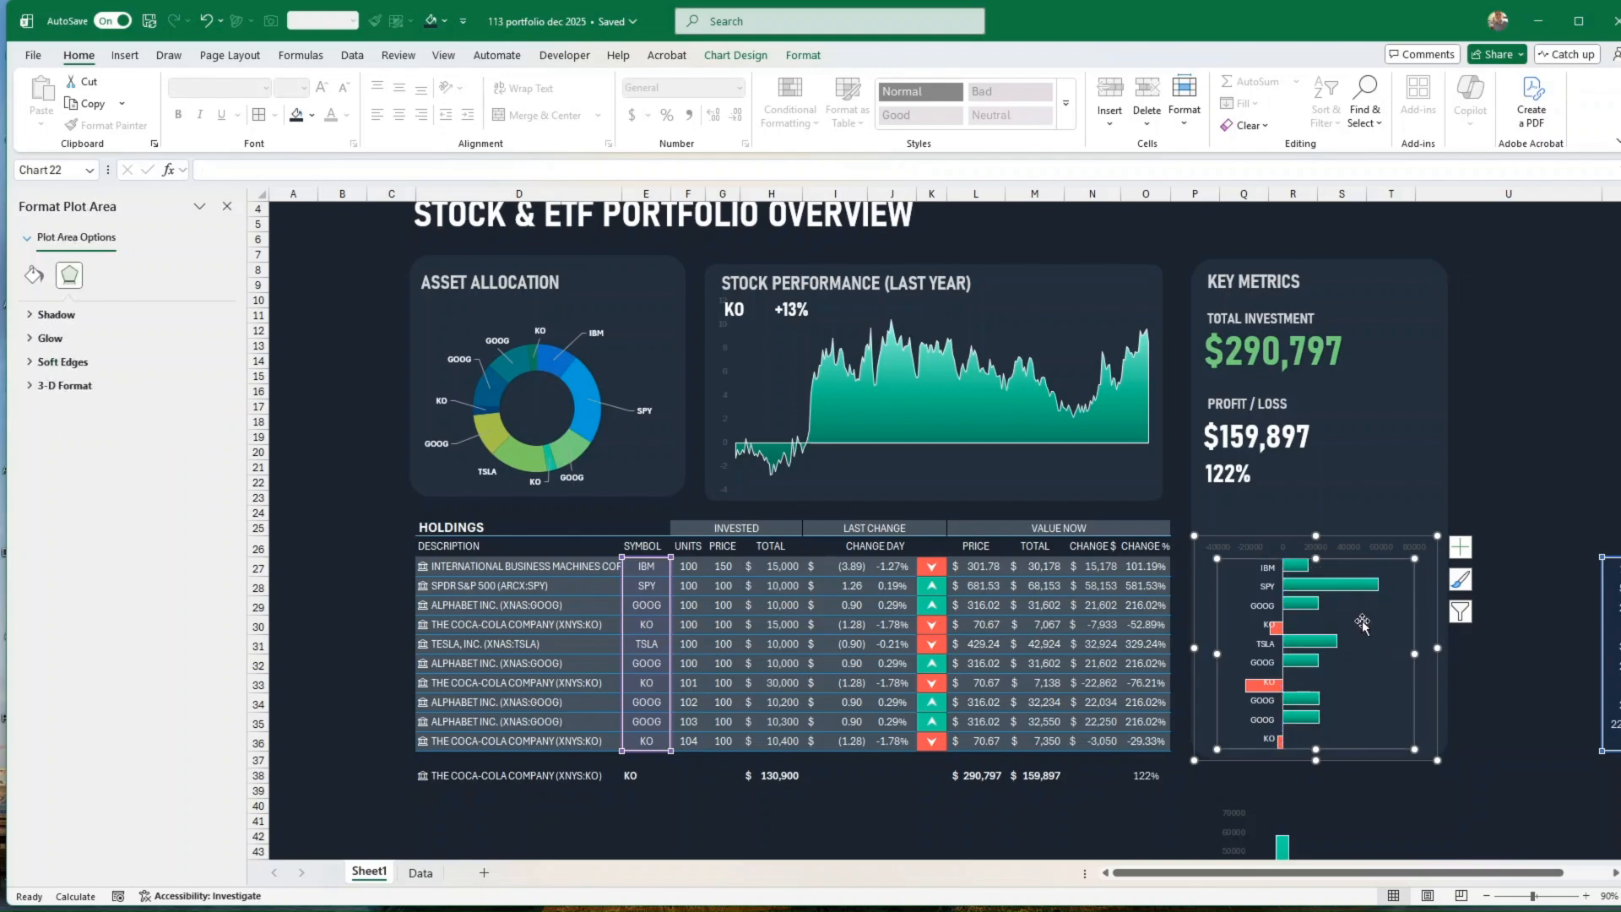
{"action": "left_click", "coordinate": [1306, 591]}
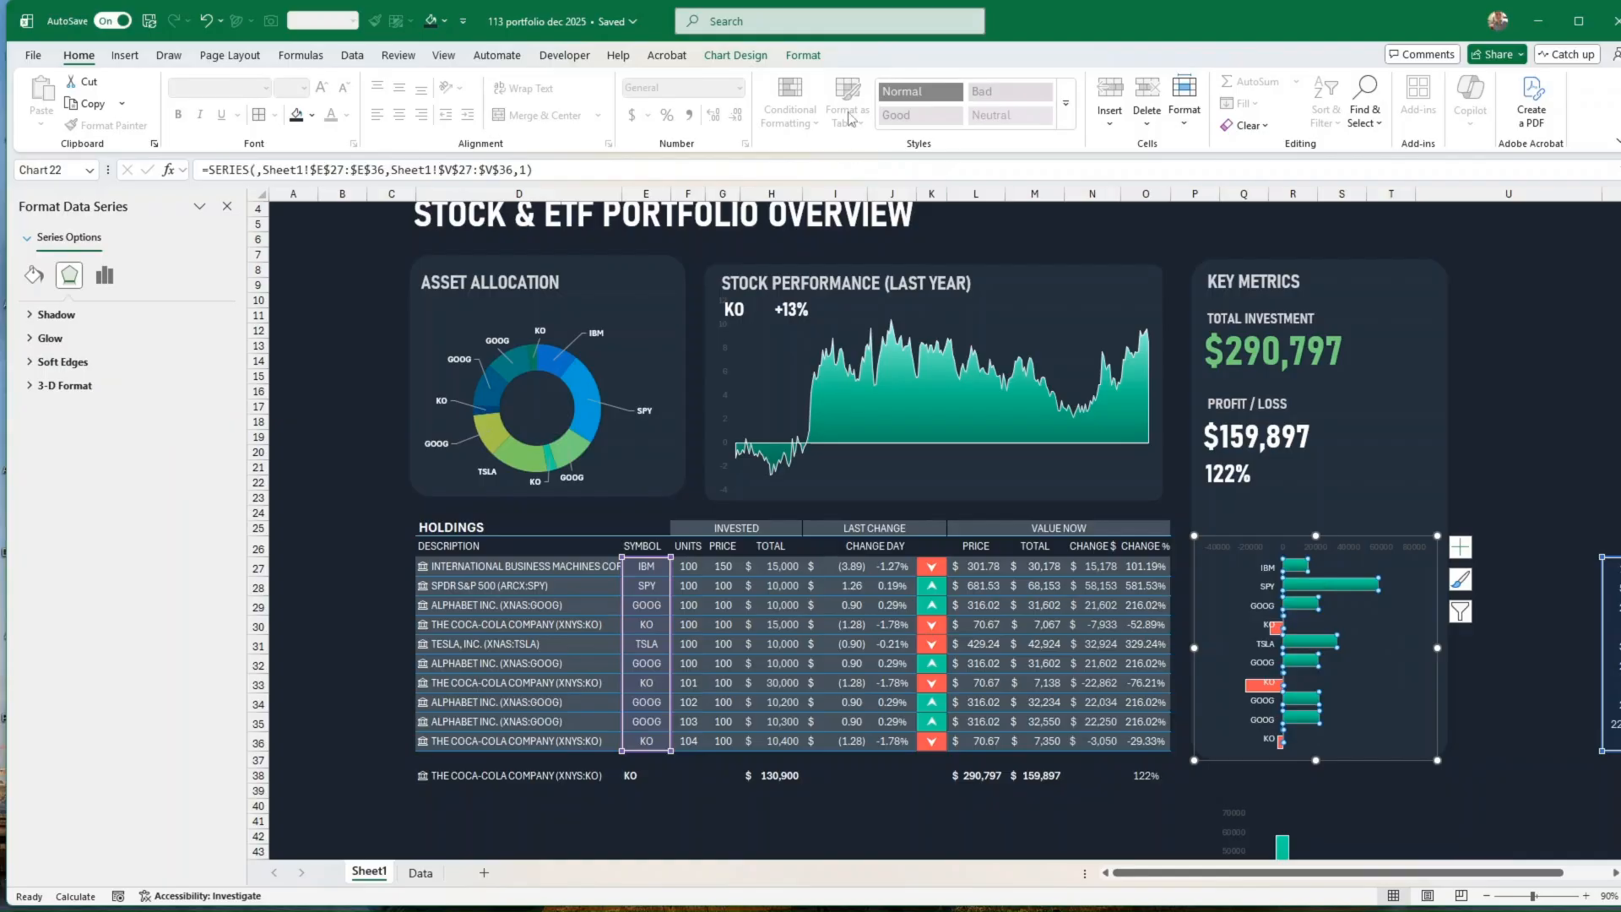
{"action": "left_click", "coordinate": [804, 55]}
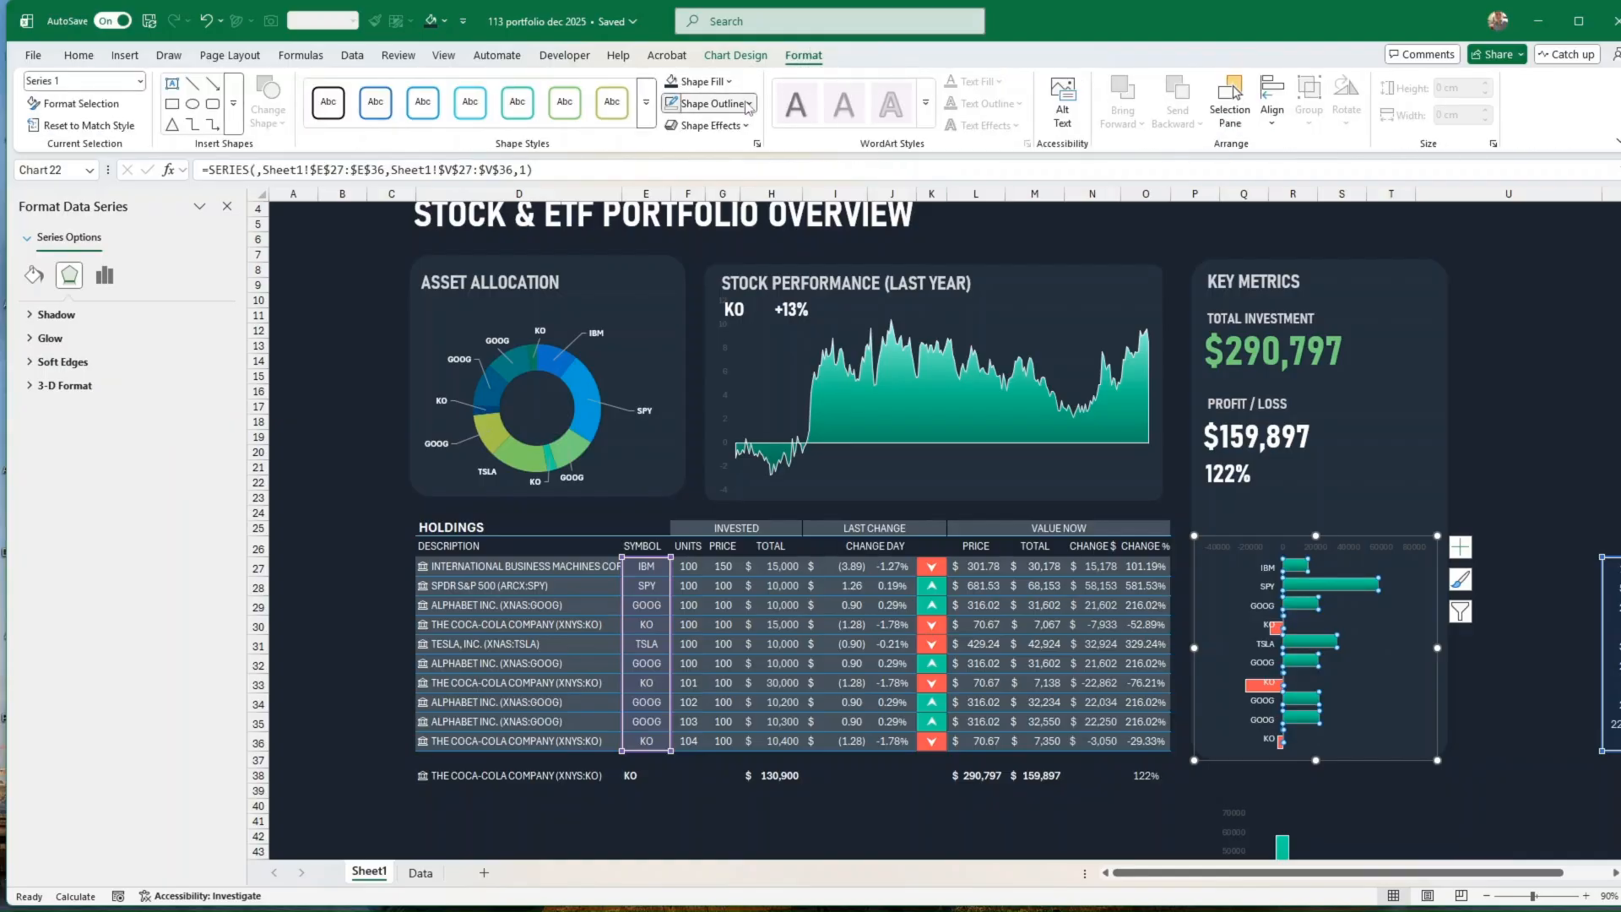
{"action": "left_click", "coordinate": [710, 103]}
{"action": "left_click", "coordinate": [1548, 528]}
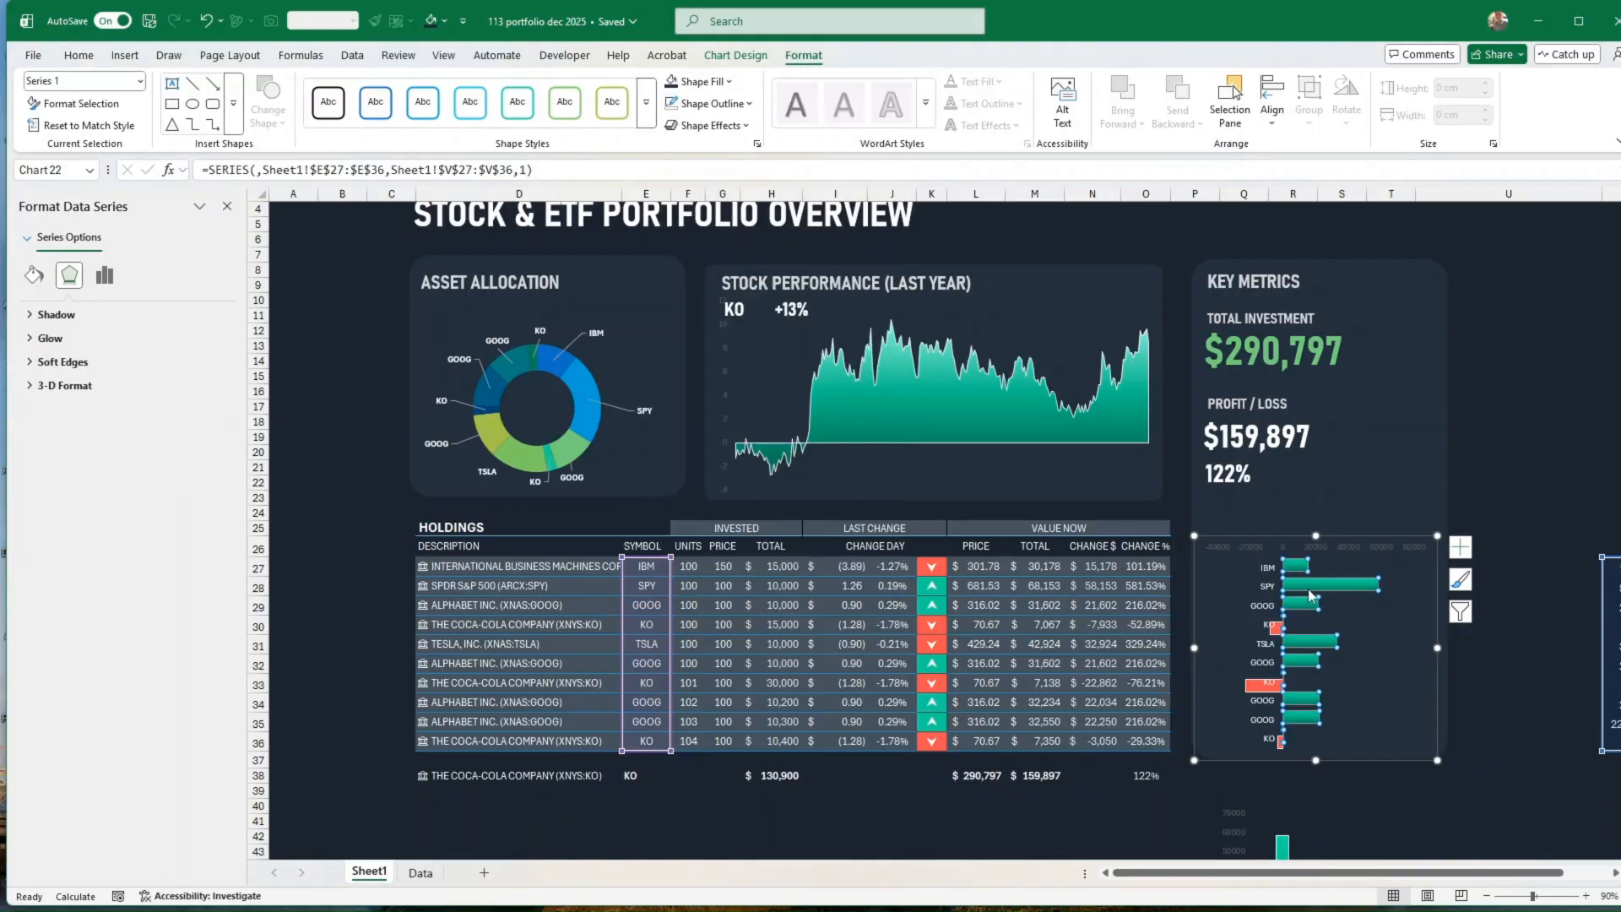
{"action": "left_click", "coordinate": [1476, 705]}
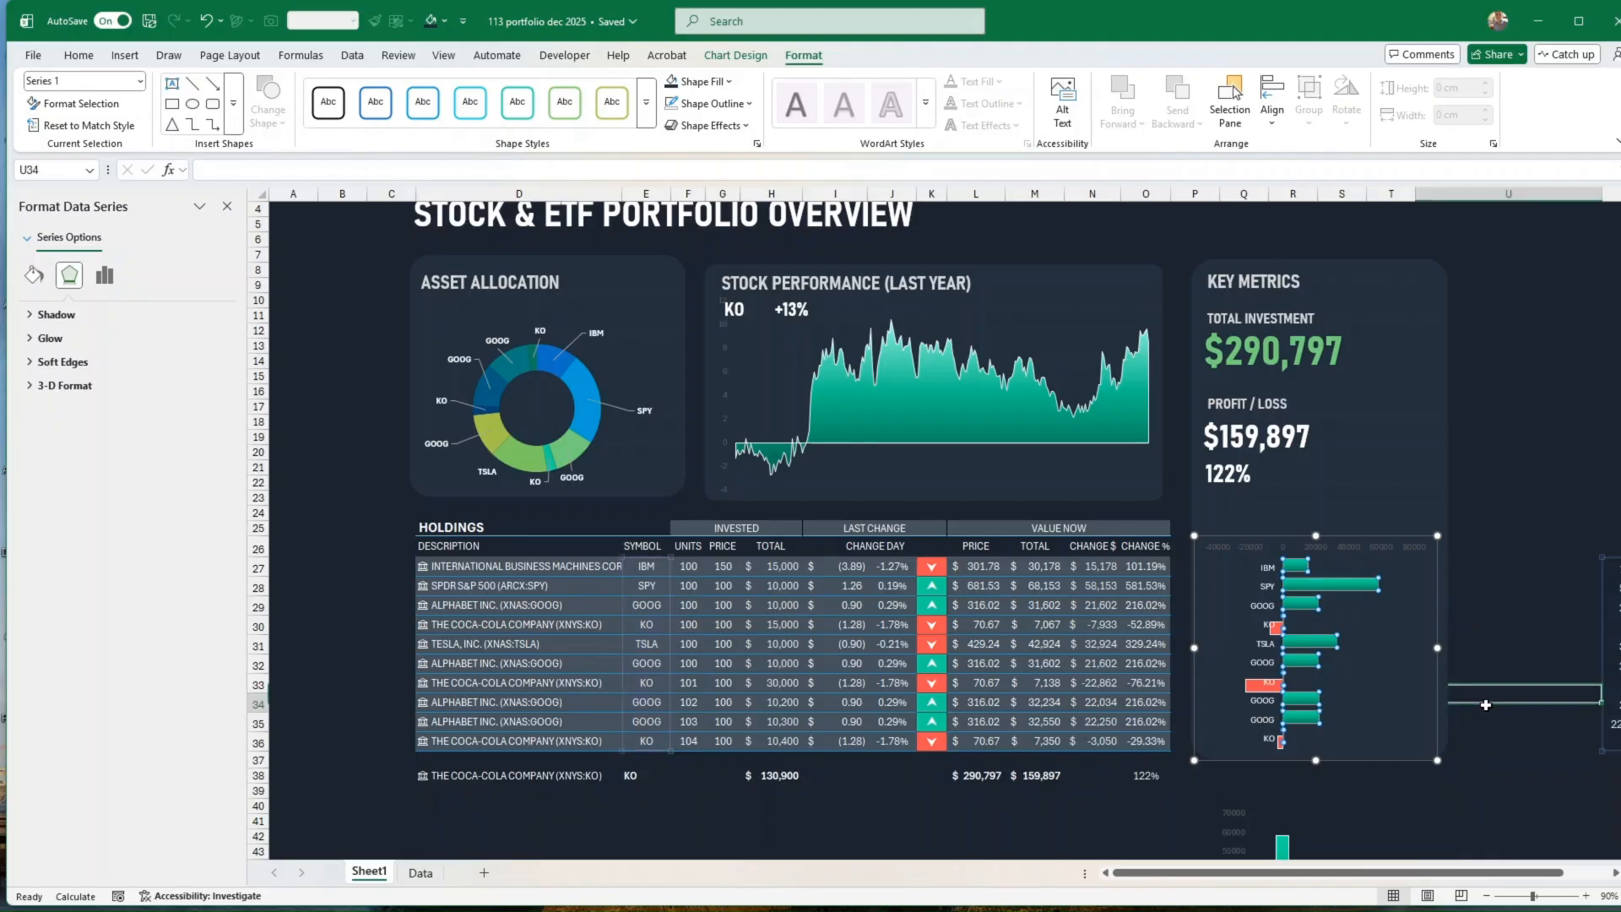
Step: Apply a dark-variation gradient fill to the red loss series in the key metrics bar chart
{"action": "left_click", "coordinate": [1257, 688]}
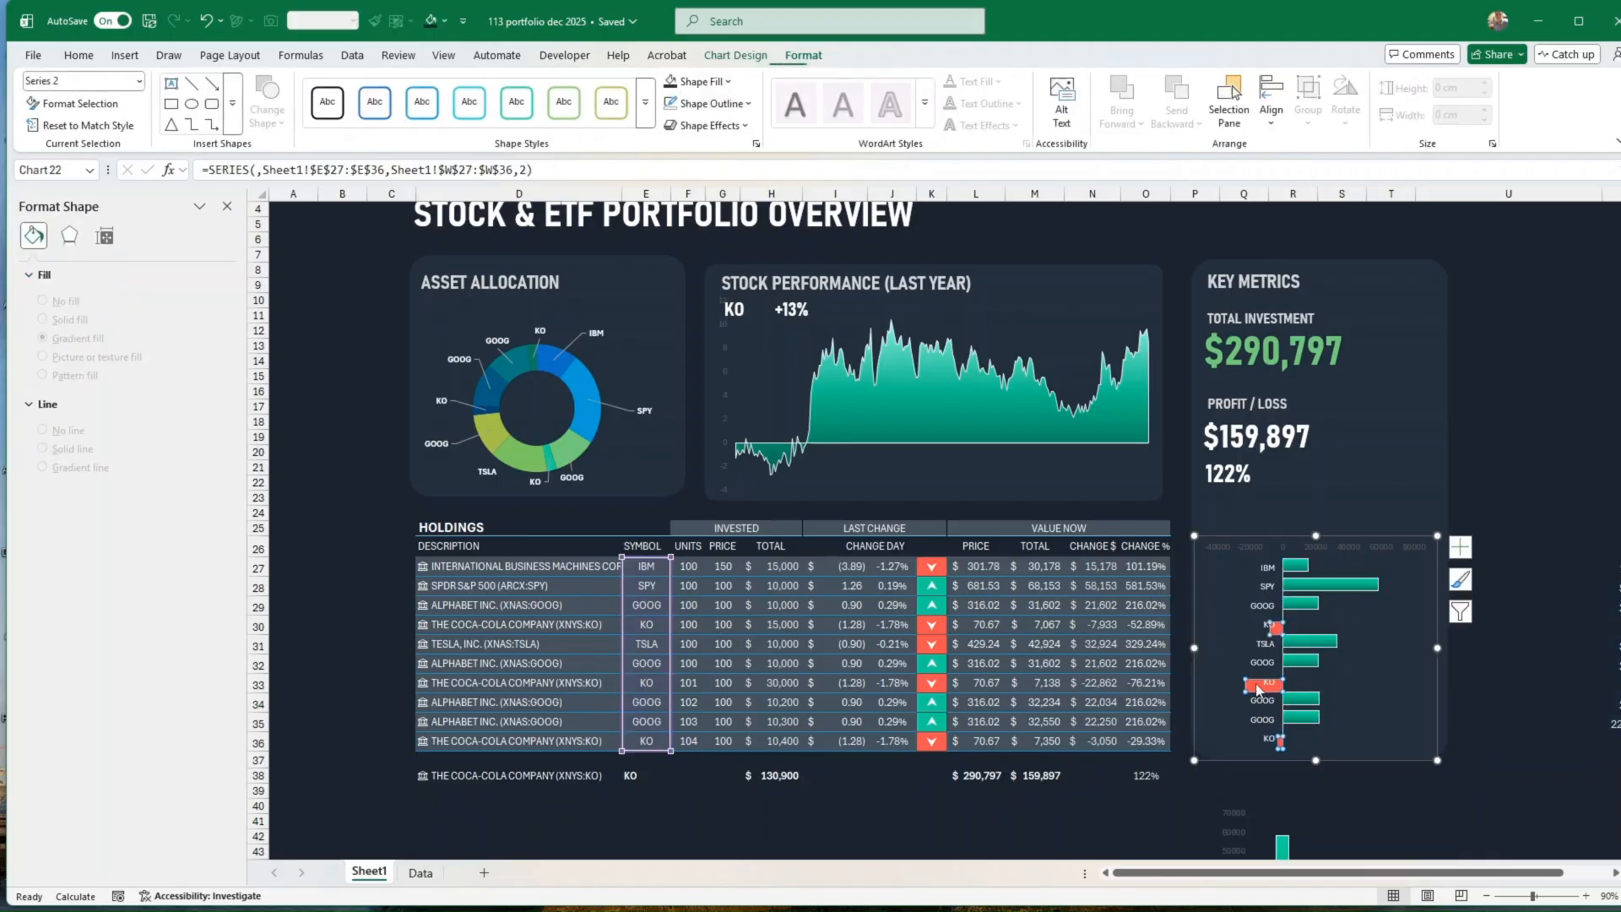
{"action": "left_click", "coordinate": [730, 84]}
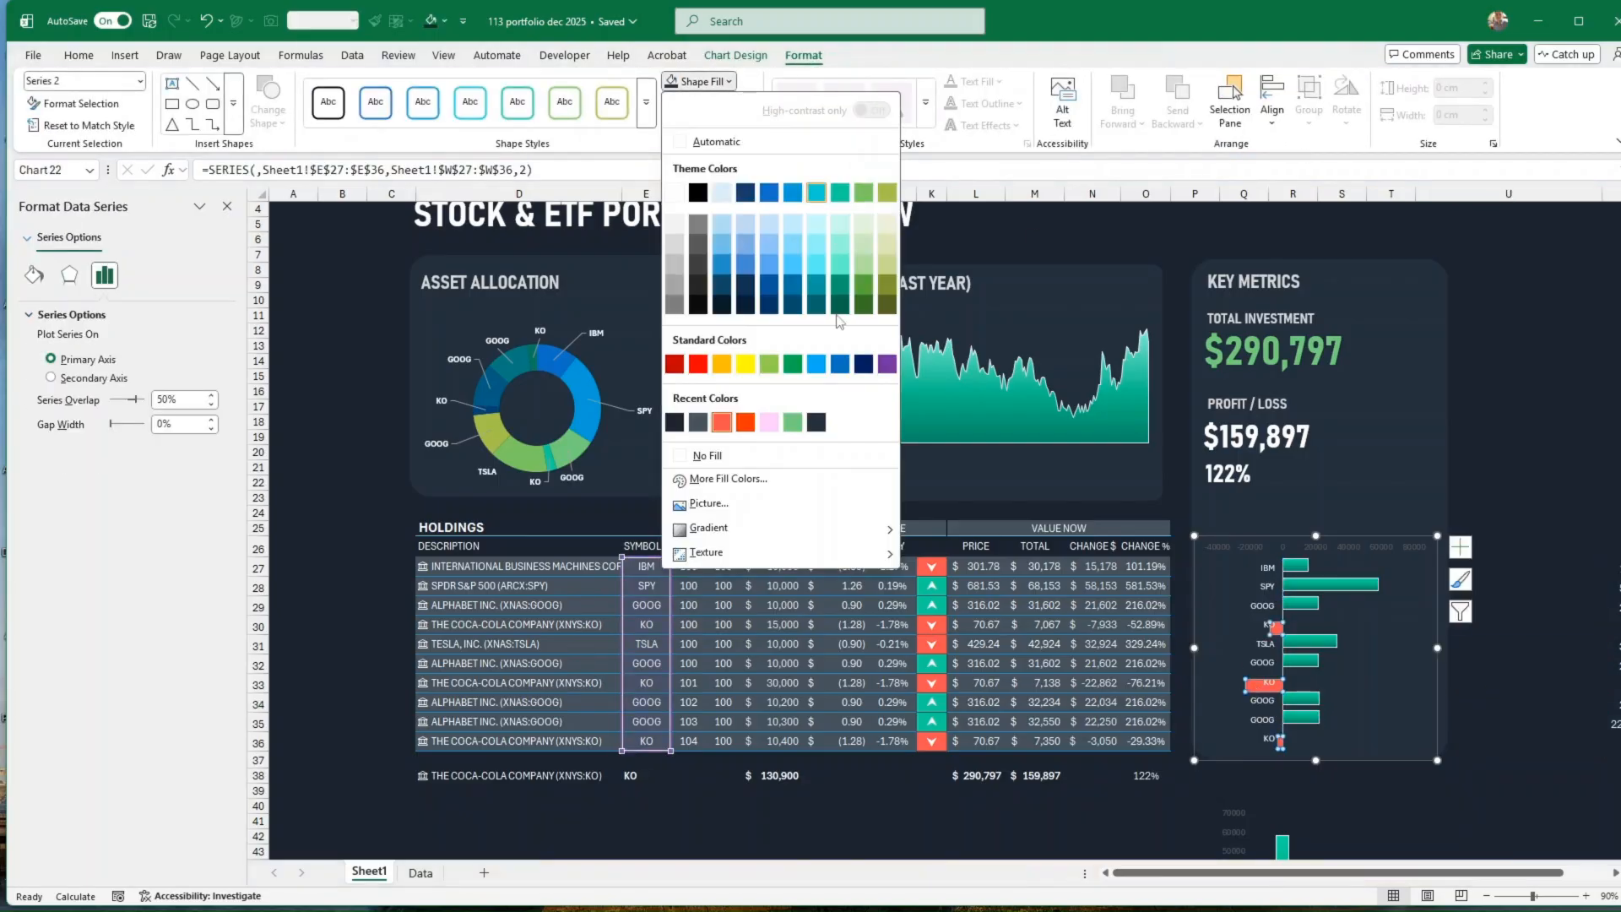
{"action": "mouse_move", "coordinate": [760, 530]}
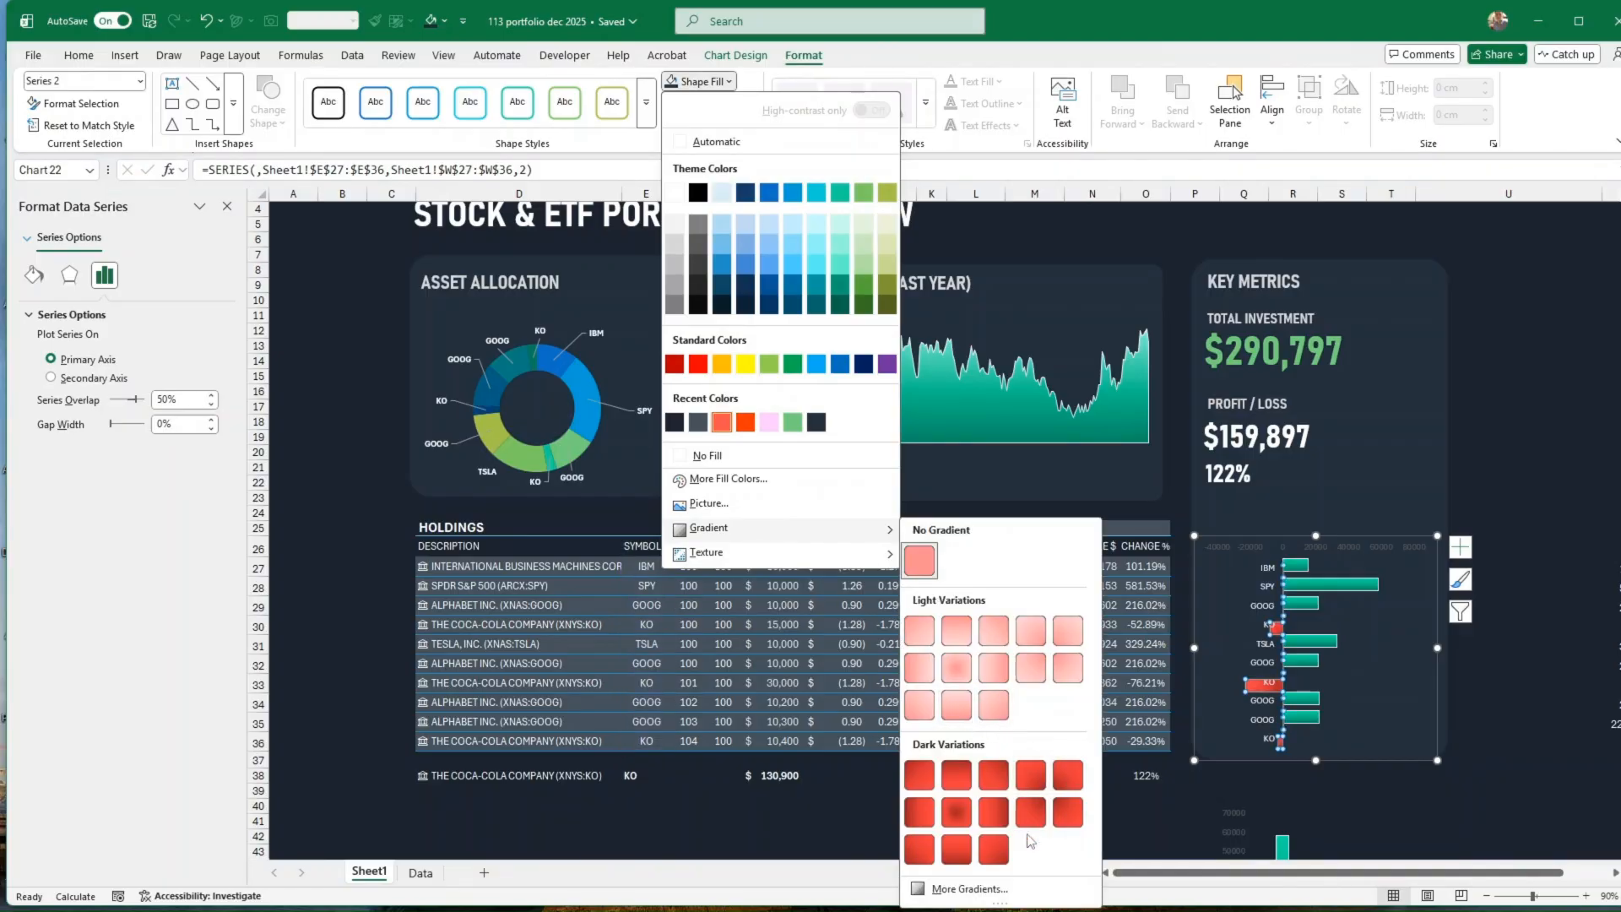
{"action": "left_click", "coordinate": [957, 850]}
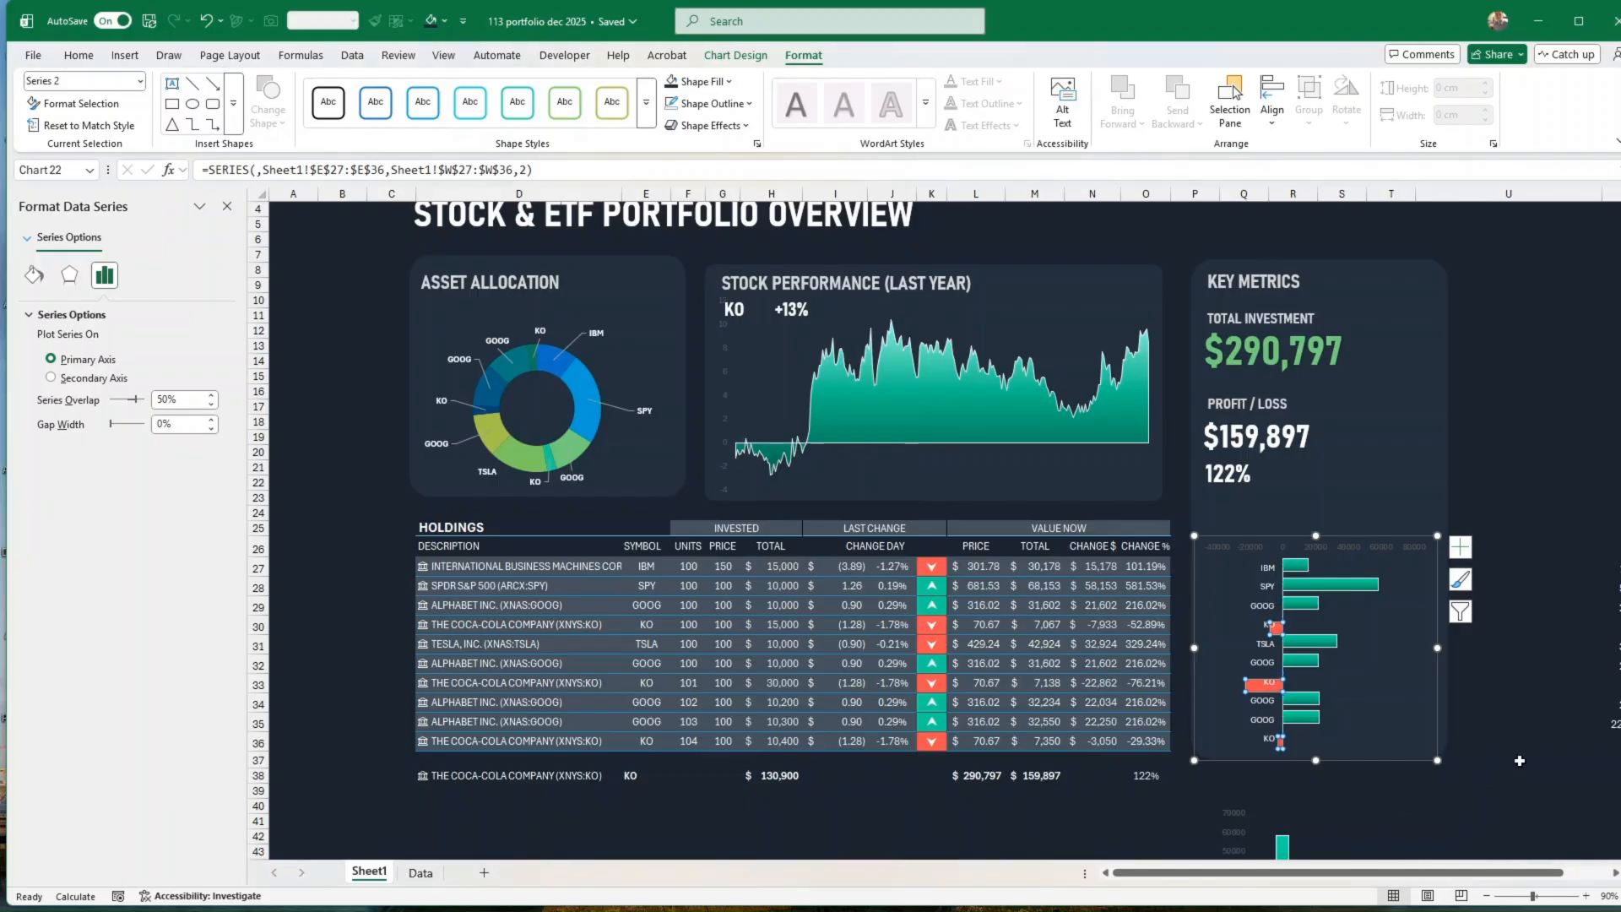
{"action": "left_click", "coordinate": [1520, 761]}
{"action": "left_click", "coordinate": [1486, 635]}
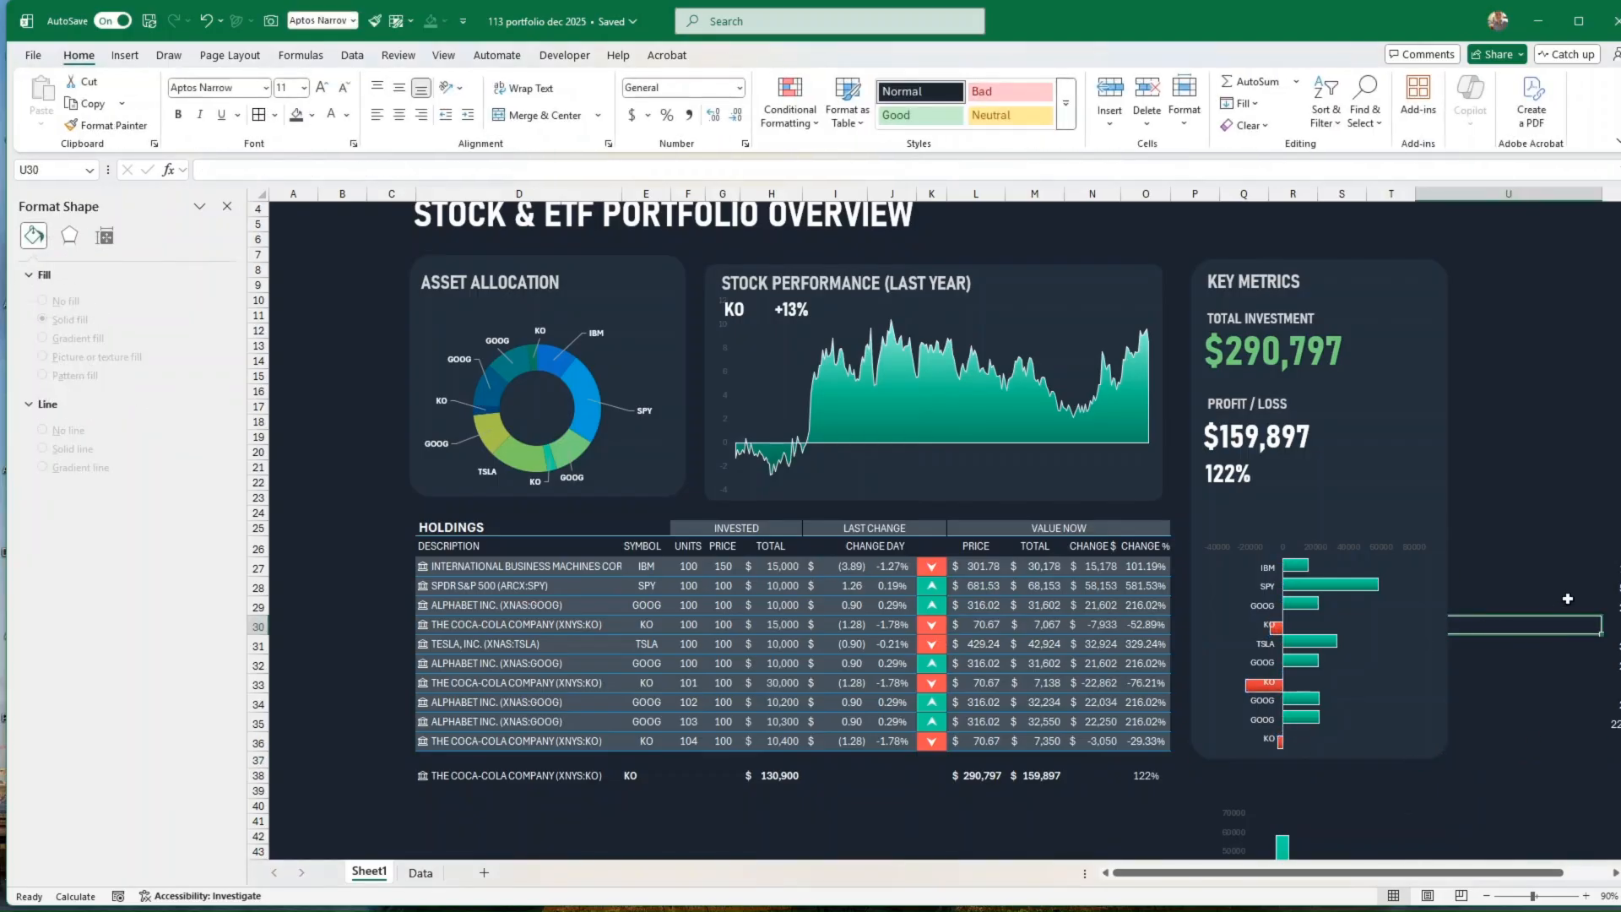
{"action": "scroll", "coordinate": [1566, 625], "scroll_direction": "up", "scroll_amount": 1}
{"action": "scroll", "coordinate": [1567, 629], "scroll_direction": "up", "scroll_amount": 1}
{"action": "scroll", "coordinate": [1574, 626], "scroll_direction": "down", "scroll_amount": 5}
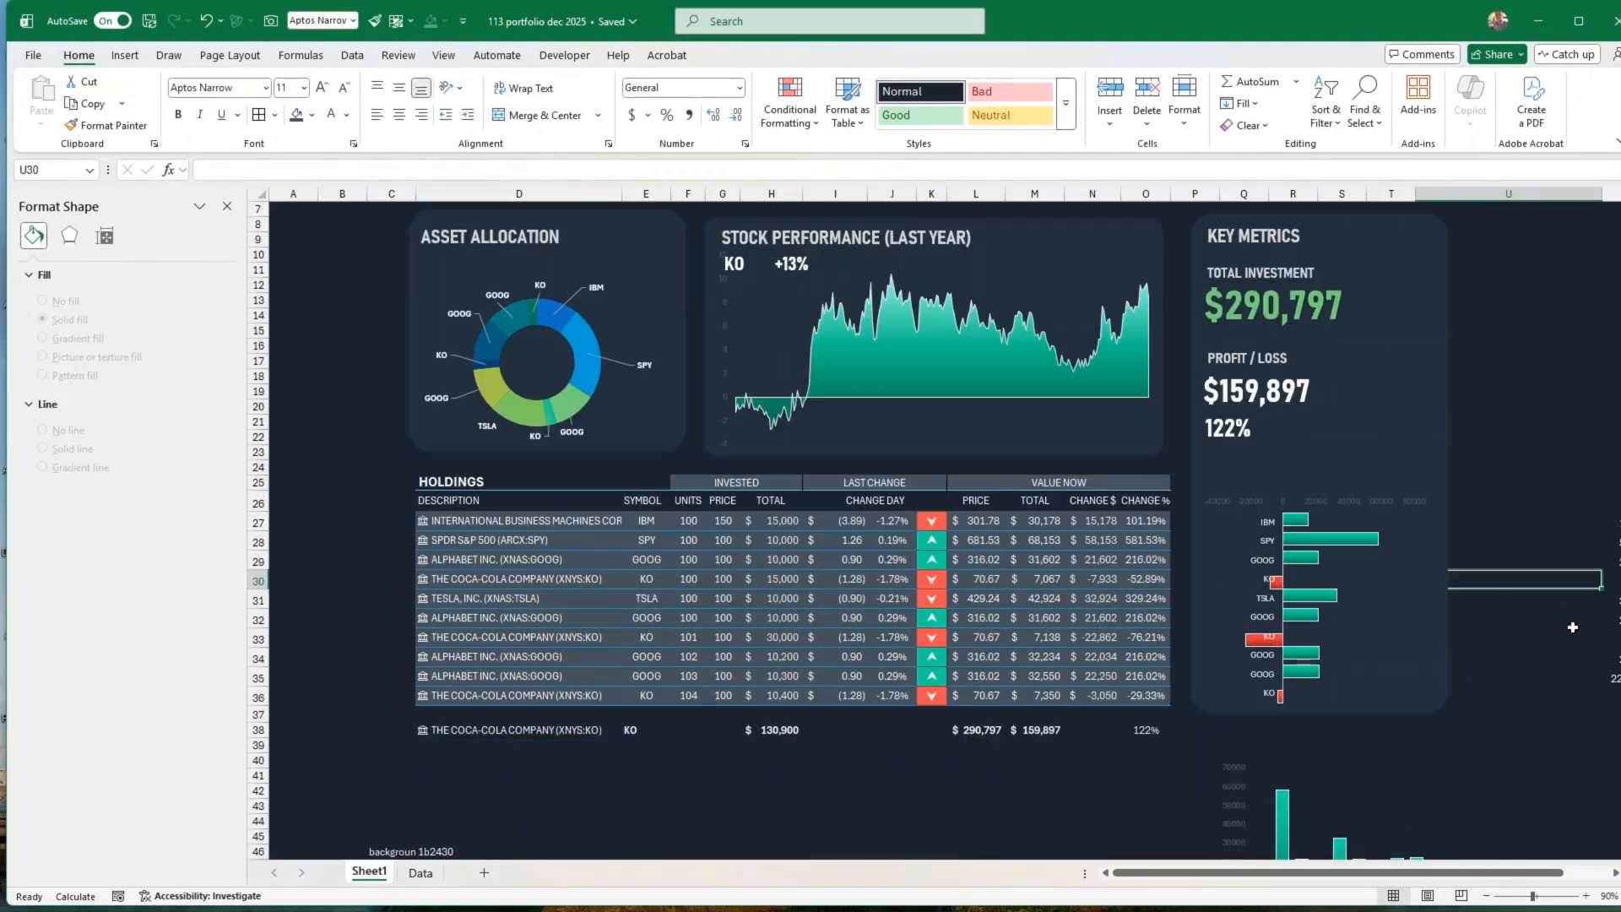
{"action": "scroll", "coordinate": [1574, 626], "scroll_direction": "up", "scroll_amount": 5}
{"action": "scroll", "coordinate": [1573, 626], "scroll_direction": "down", "scroll_amount": 5}
{"action": "scroll", "coordinate": [1574, 625], "scroll_direction": "up", "scroll_amount": 5}
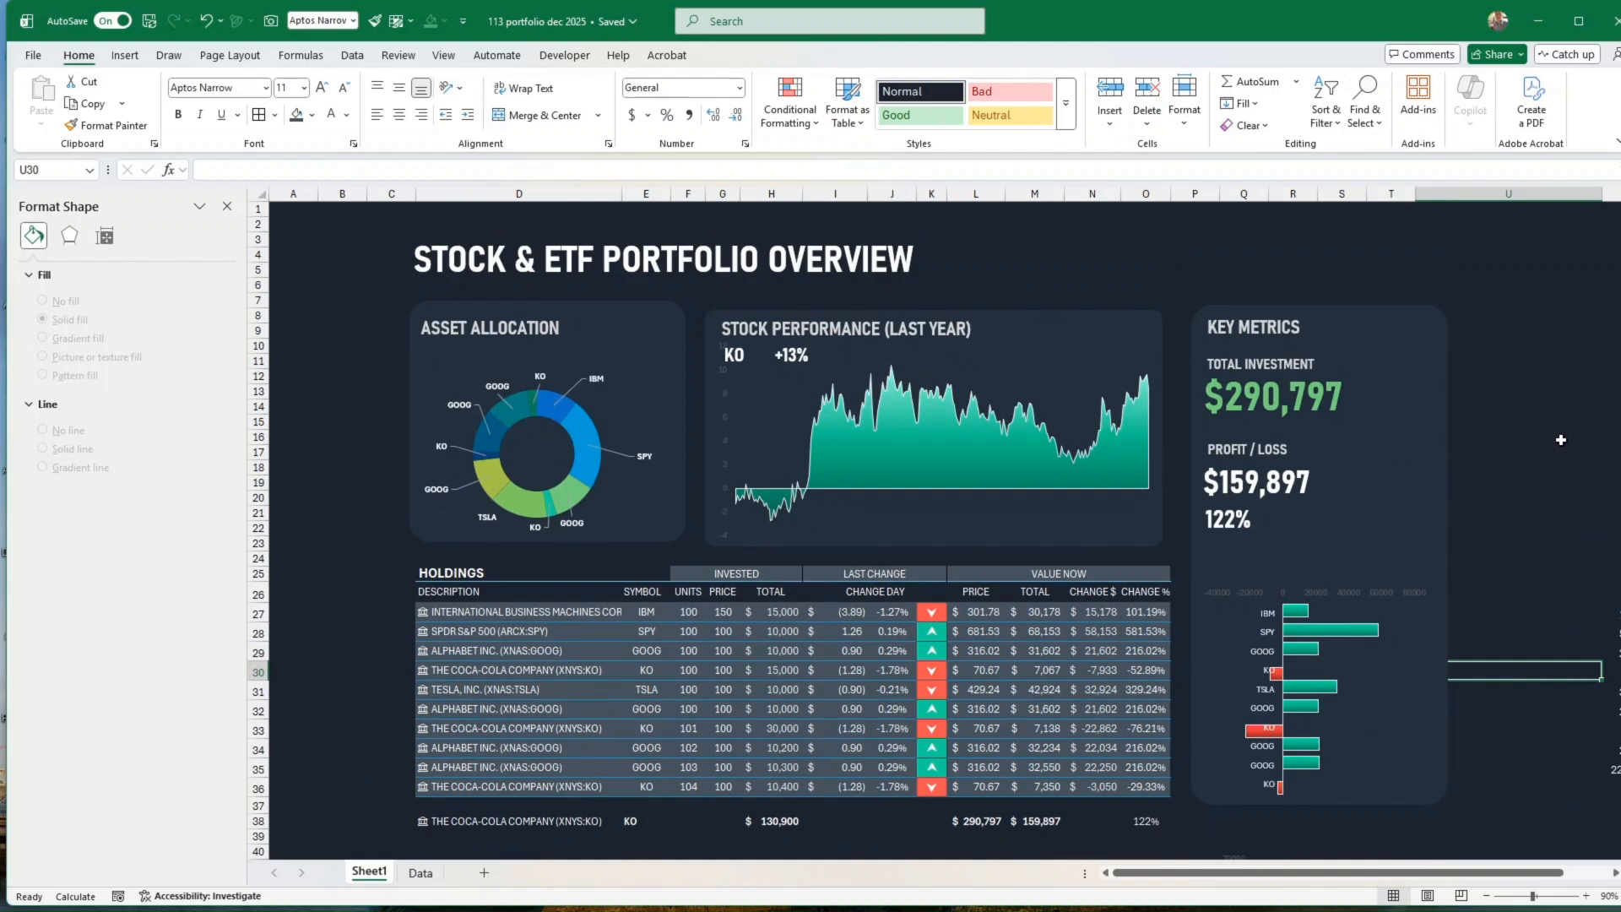
Step: Check the contents of the stock name cell D38 and the ticker symbol cell E38 below the holdings table
{"action": "left_click", "coordinate": [591, 821]}
{"action": "left_click", "coordinate": [642, 820]}
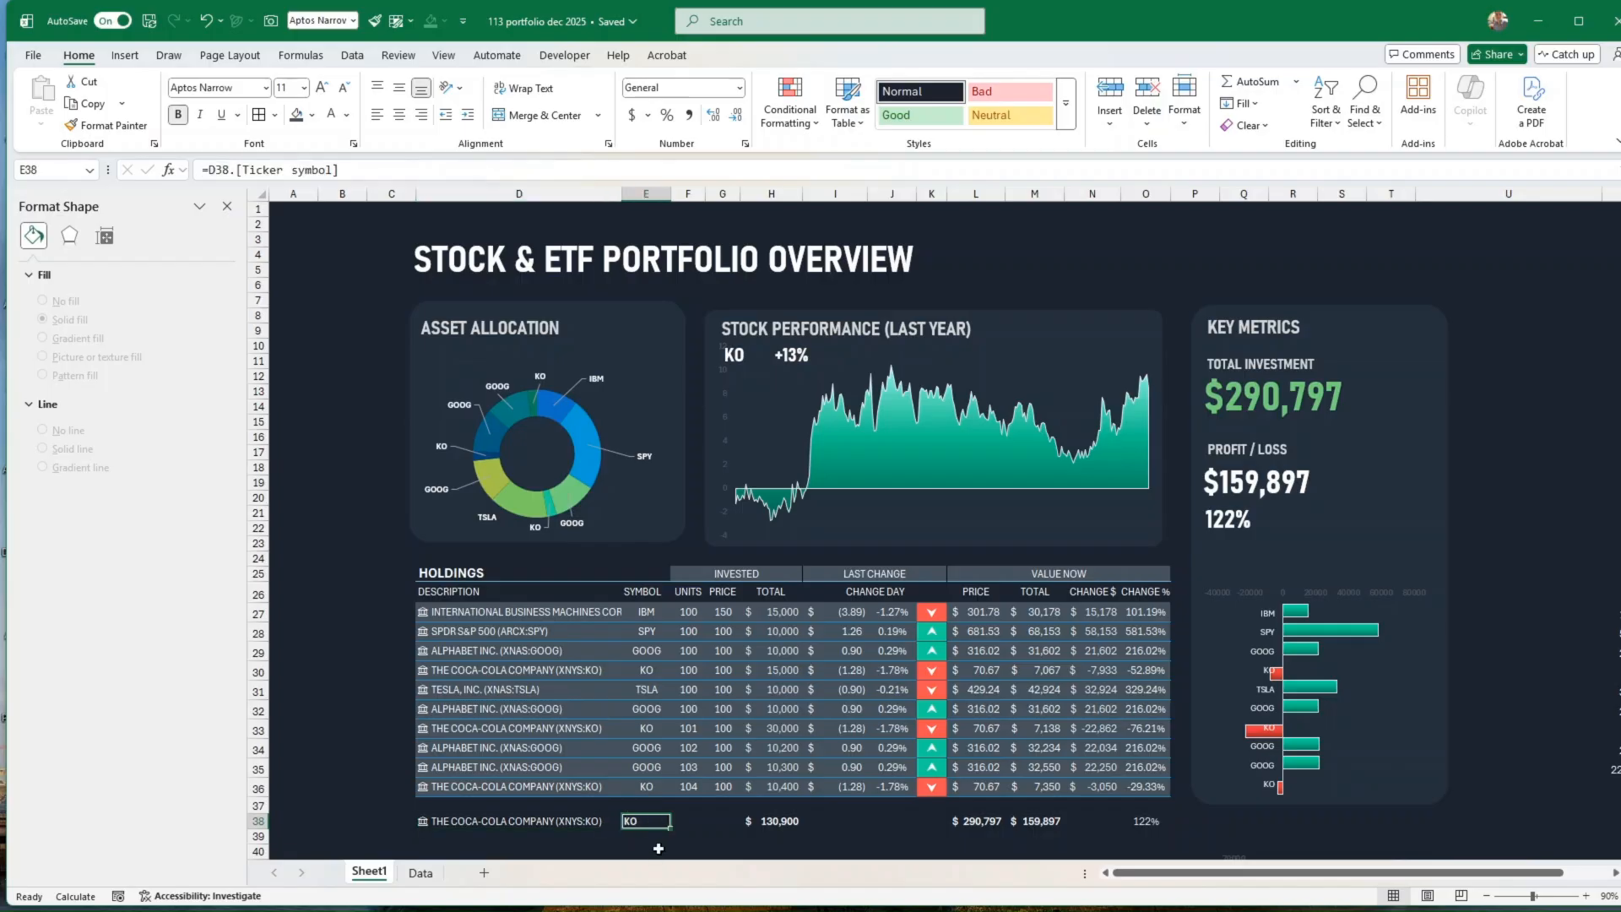